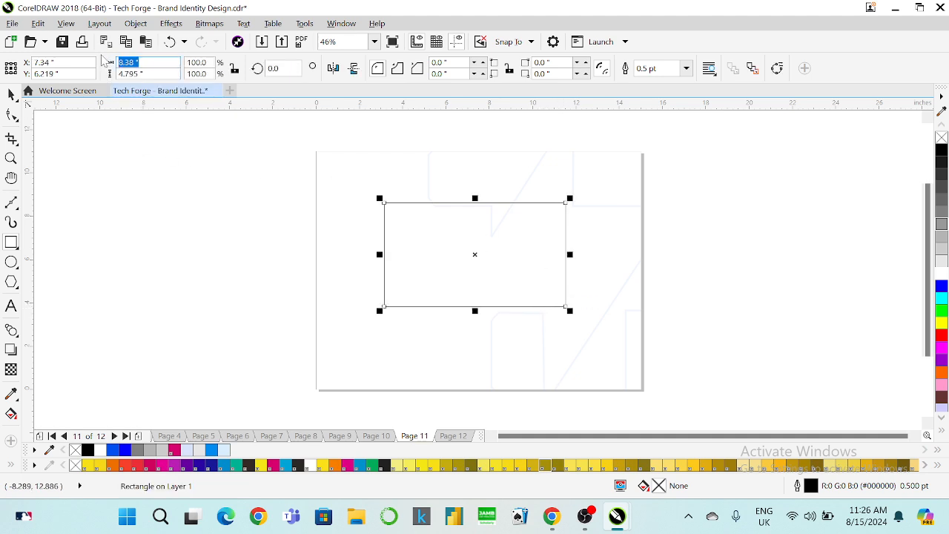
Set the rectangle's width to 3.5 inches and height to 2 inches.
type("3.5")
key("Tab")
type("2")
key("Return")
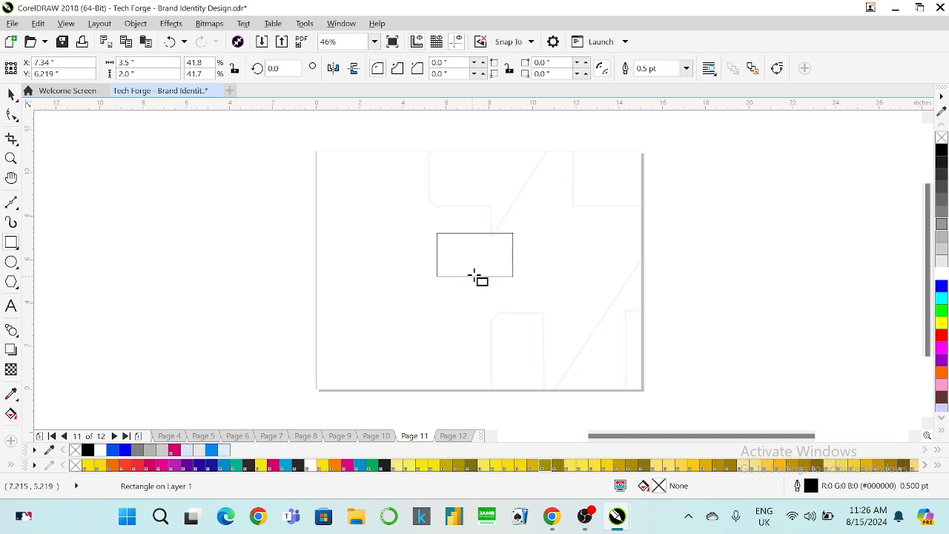
Zoom to fit the whole page in view and deselect the rectangle.
scroll(473, 270, "up", 4)
scroll(475, 259, "down", 4)
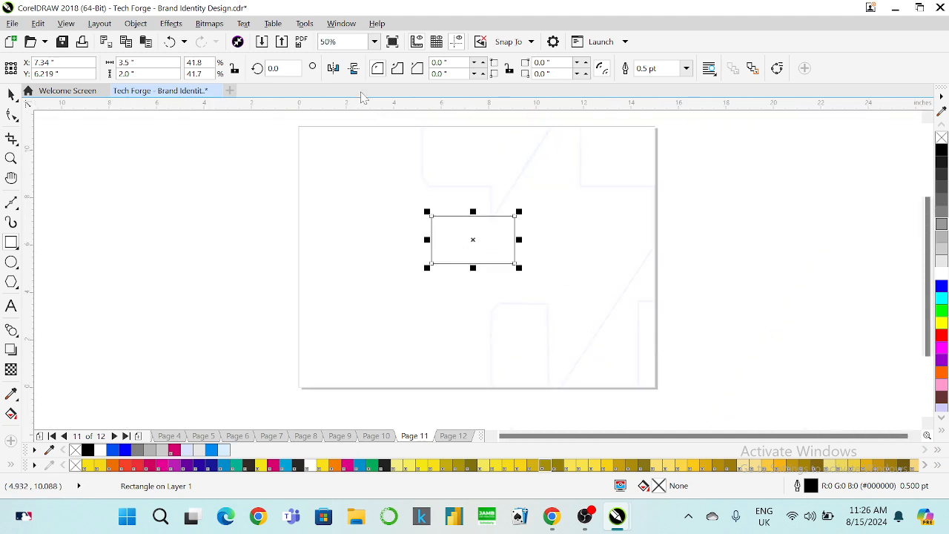
left_click(374, 41)
left_click(331, 56)
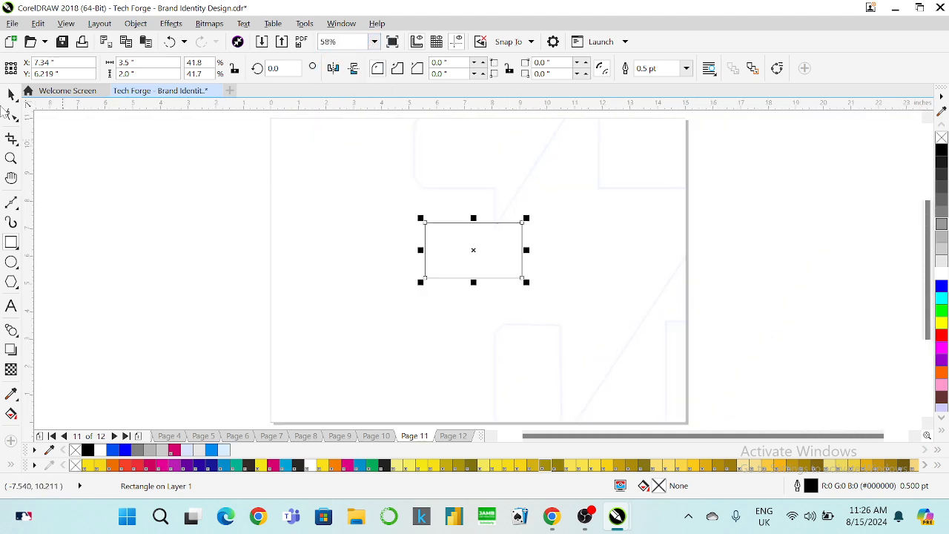
left_click(11, 94)
left_click(151, 205)
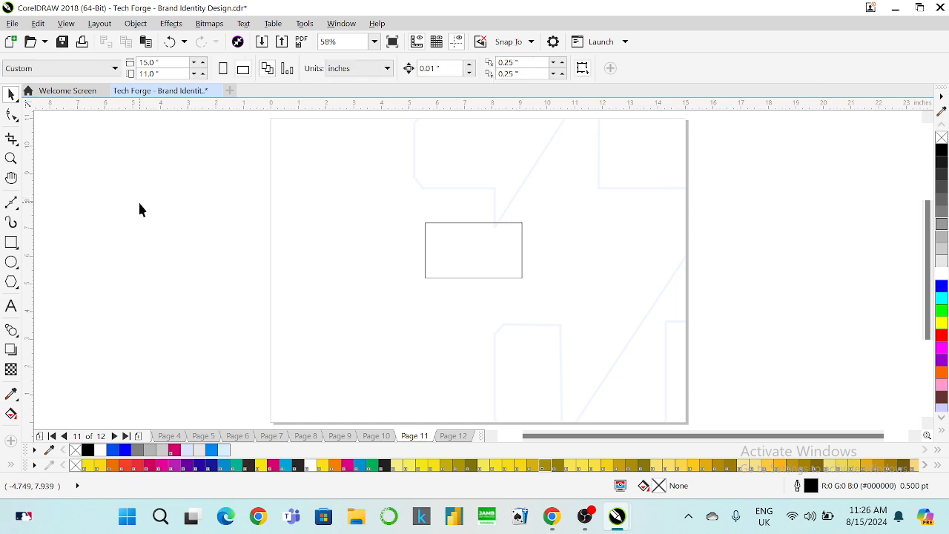
Enlarge the rectangle by dragging its corner handles outward.
left_click(520, 267)
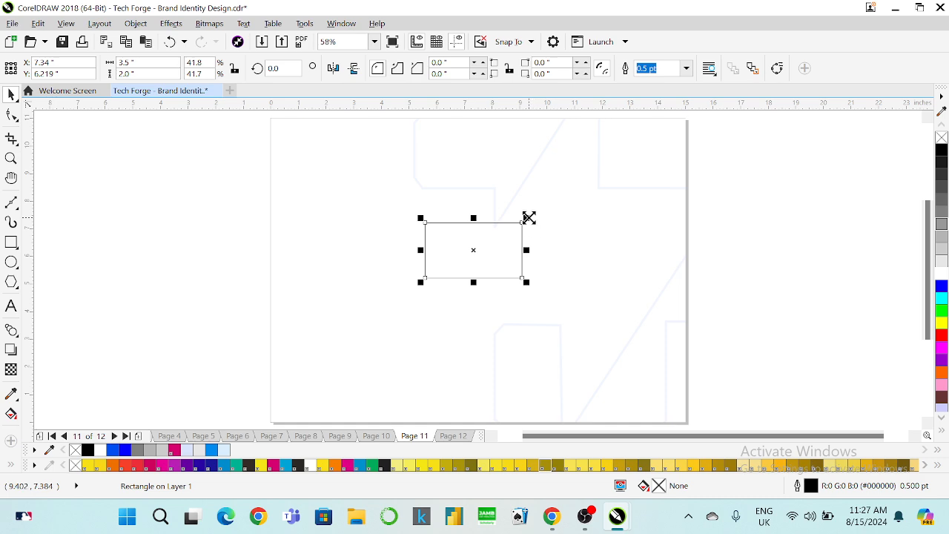
left_click_drag(528, 217, 616, 135)
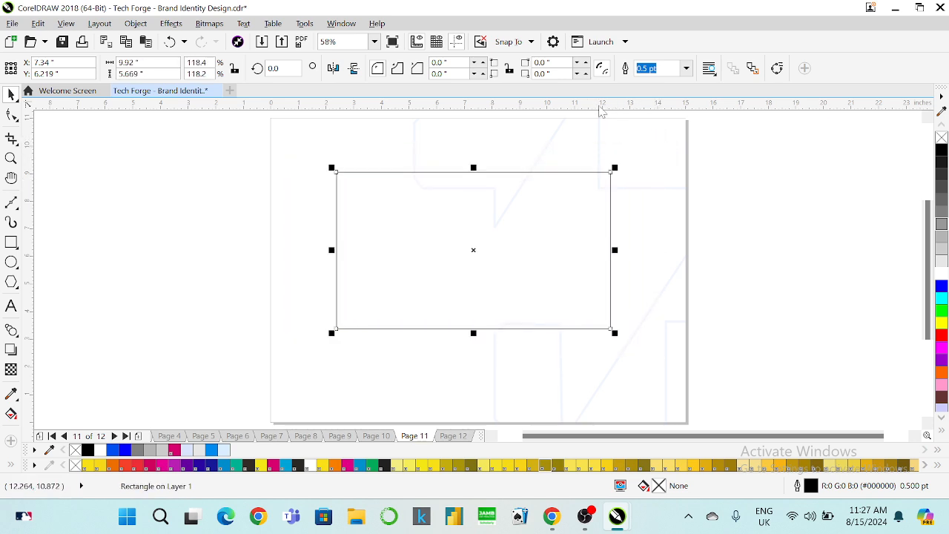
left_click_drag(619, 168, 591, 174)
left_click(739, 178)
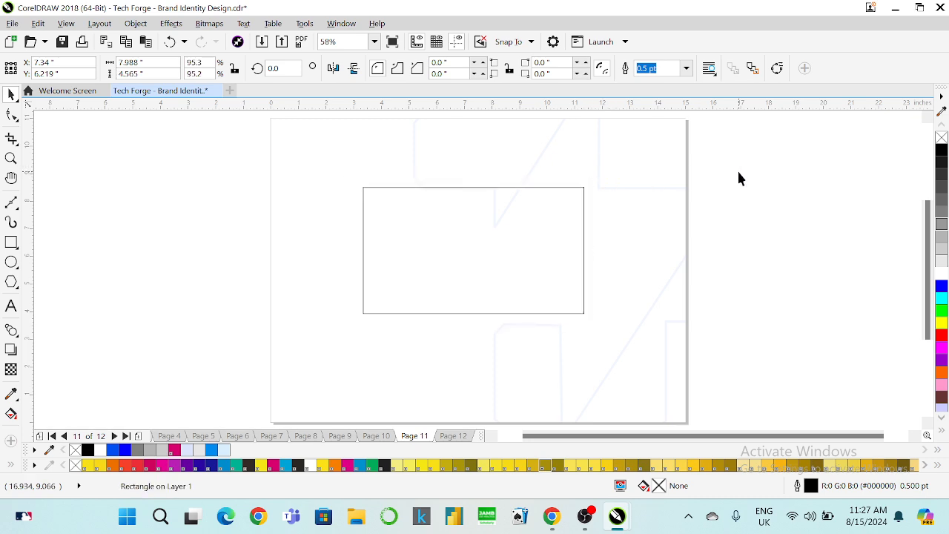
left_click(526, 215)
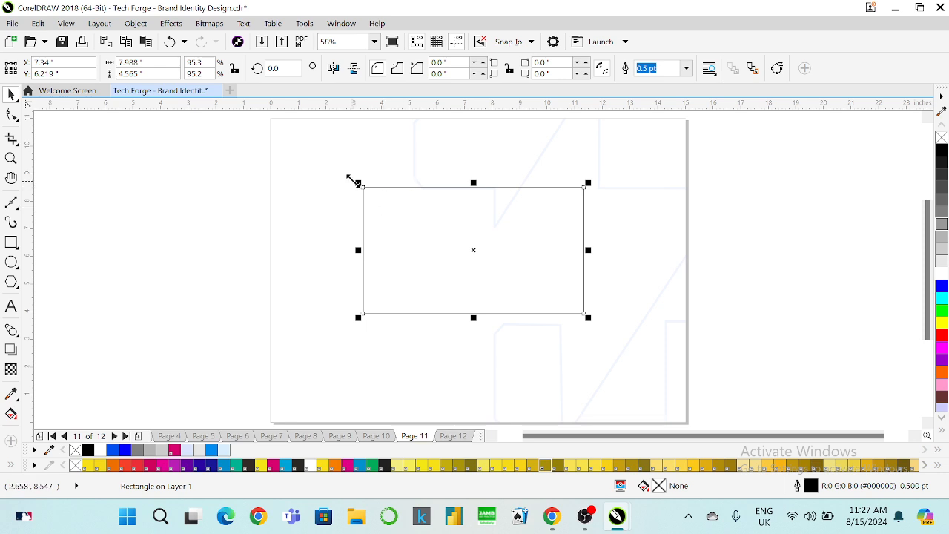
left_click_drag(356, 185, 327, 166)
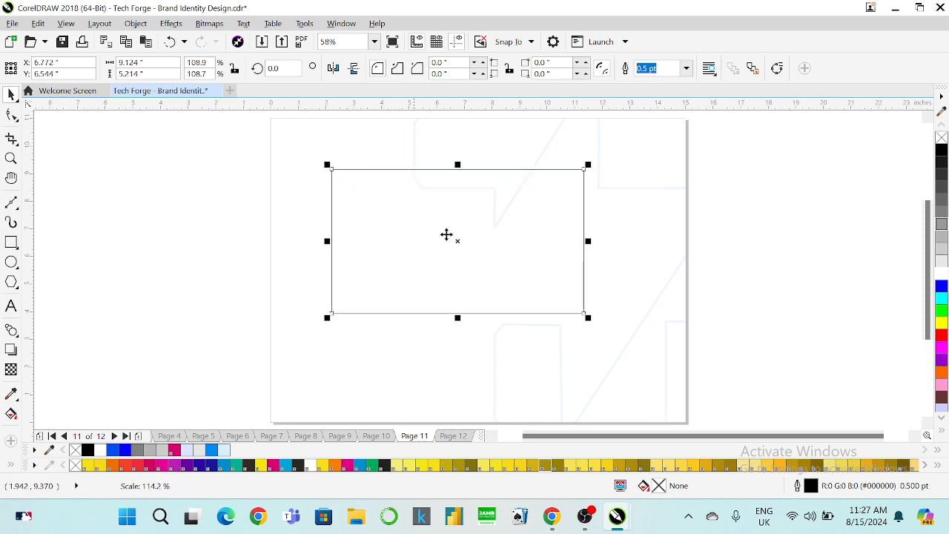
left_click_drag(590, 321, 633, 345)
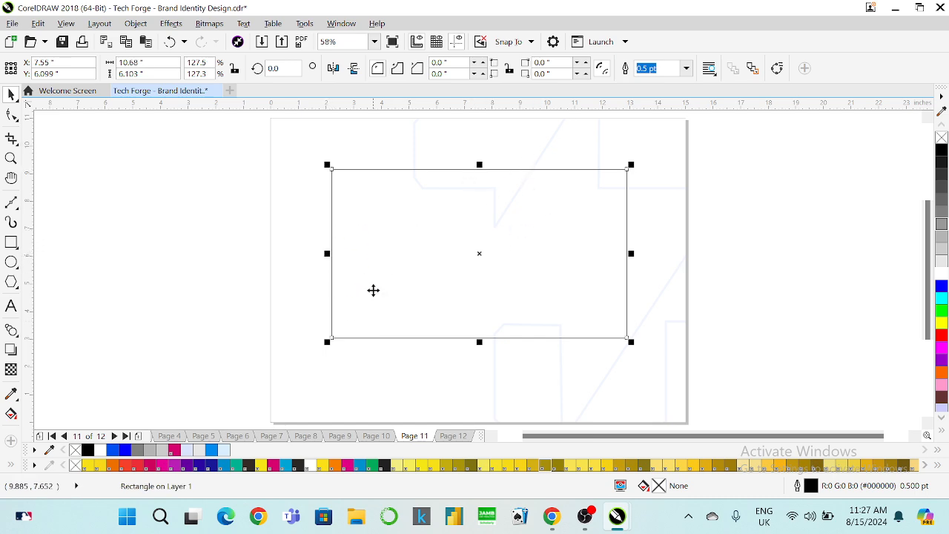
left_click_drag(327, 341, 291, 362)
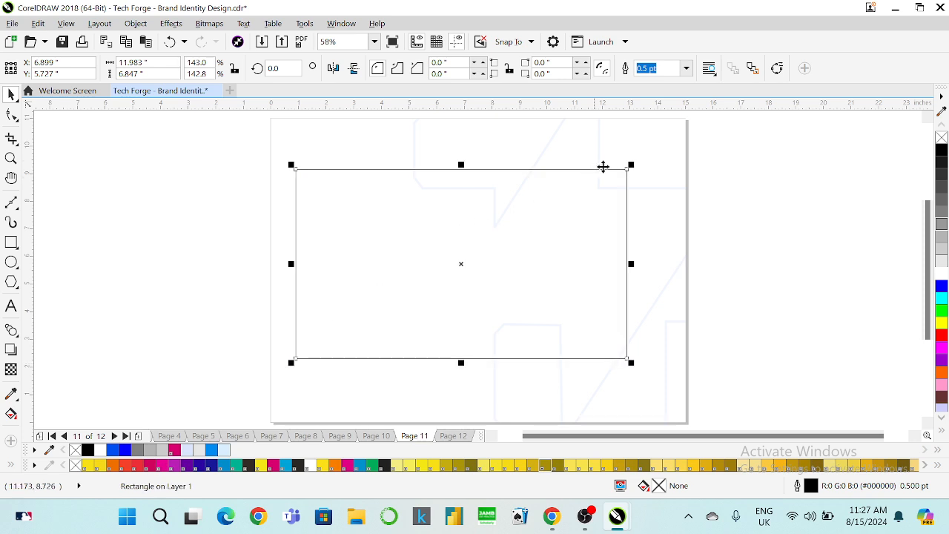
Centre the rectangle on the page and resize it to about 11.3 × 6.4 inches.
left_click(727, 163)
left_click(580, 194)
key("p")
left_click_drag(648, 171, 584, 178)
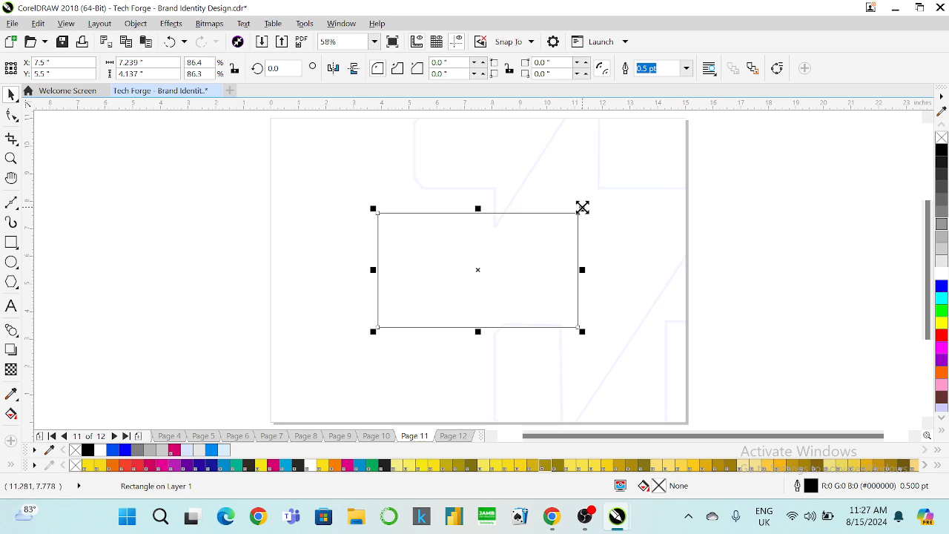
left_click_drag(583, 208, 638, 167)
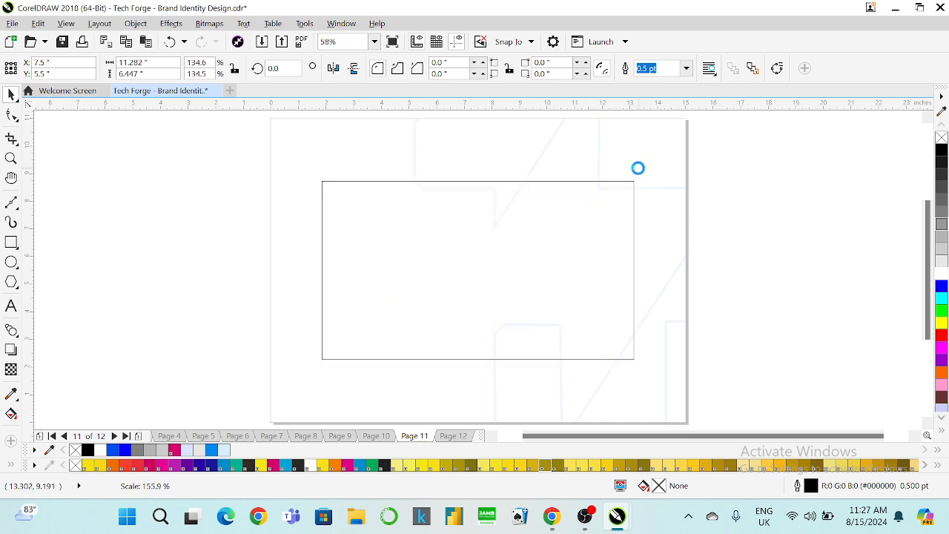
Copy the three TechForge logos from page 7 beside the page, scaled to 78.5%.
left_click(727, 197)
key("Page_Up")
key("Page_Up")
key("Page_Up")
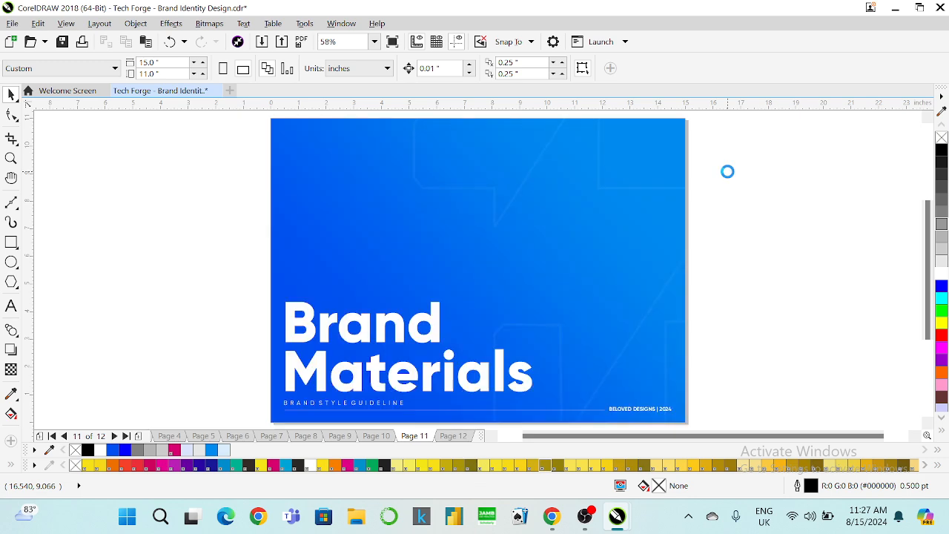
key("Page_Up")
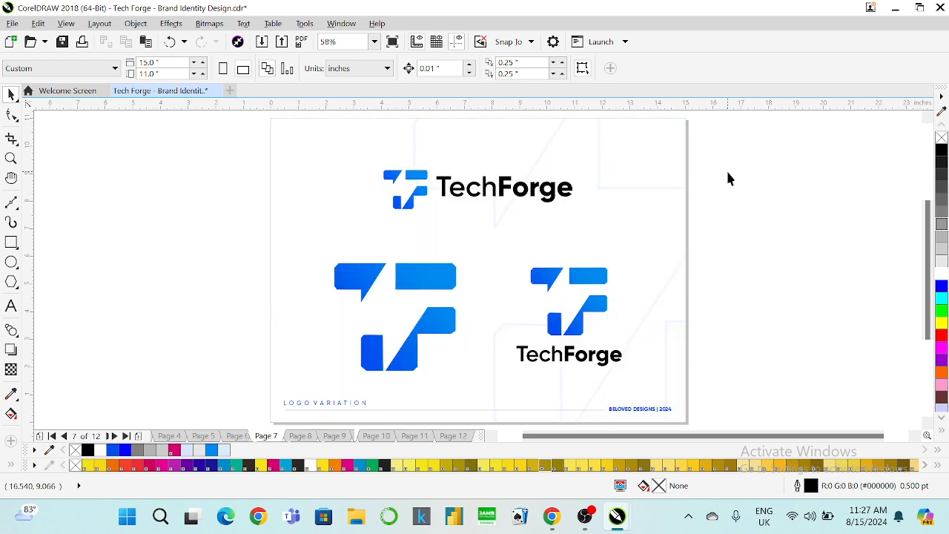
left_click(528, 276)
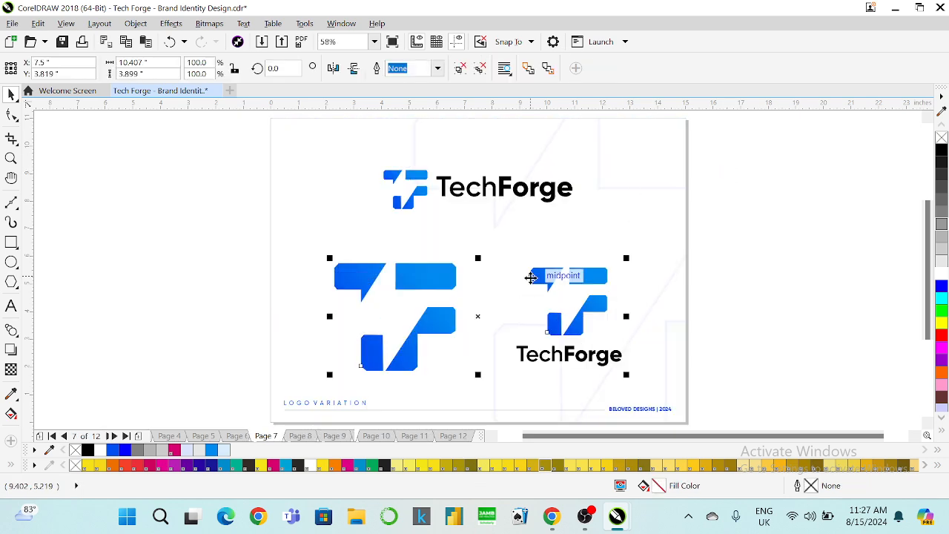
left_click(404, 183, "shift")
left_click_drag(404, 182, 81, 161)
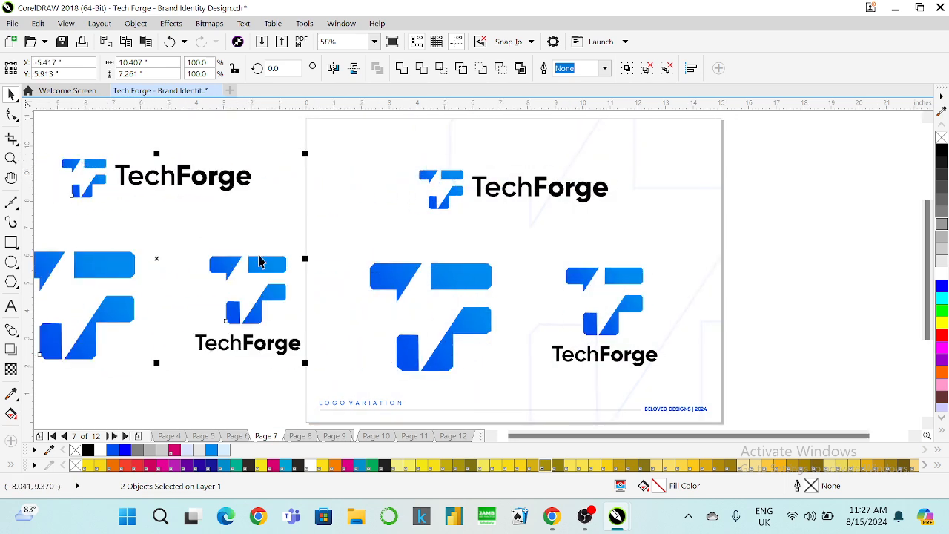
left_click_drag(304, 363, 272, 359)
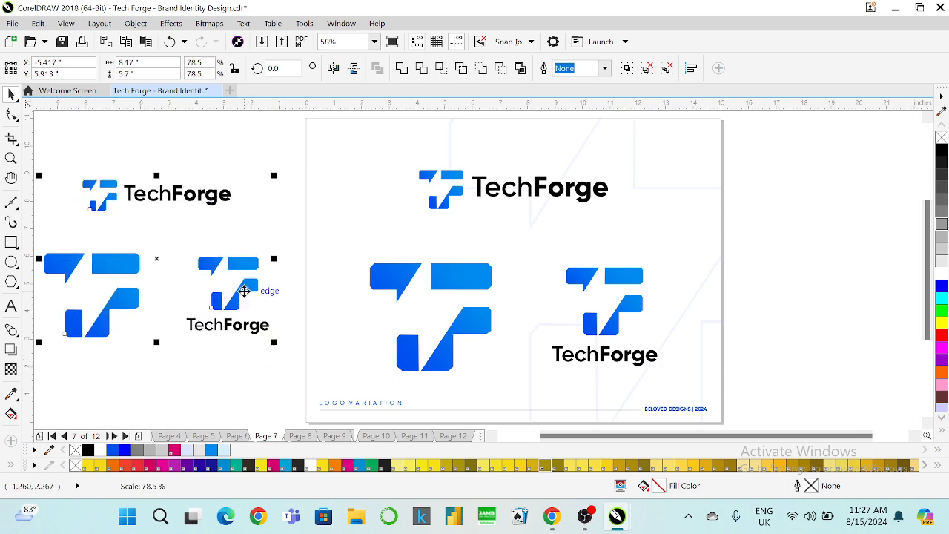
left_click(227, 145)
Page forward through the document and settle back on page 11.
key("Page_Down")
key("Page_Down")
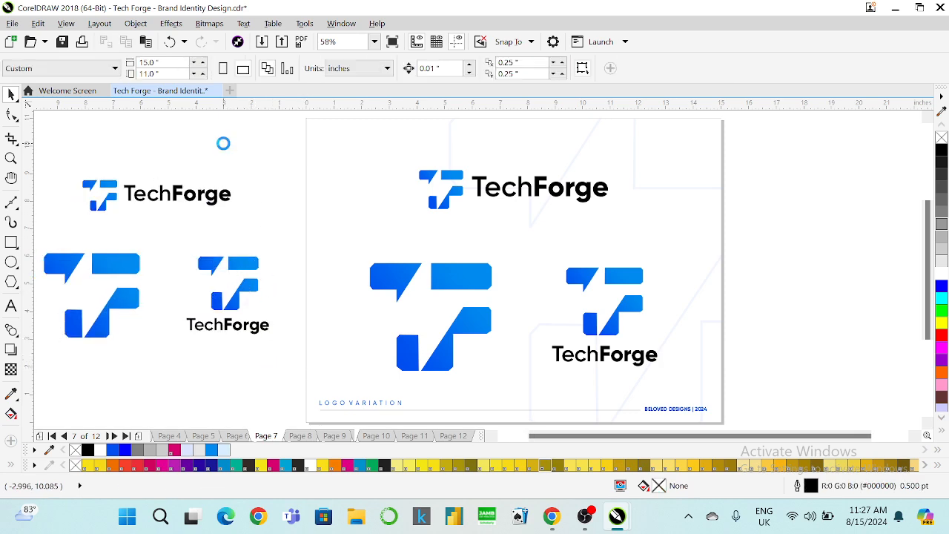
key("Page_Down")
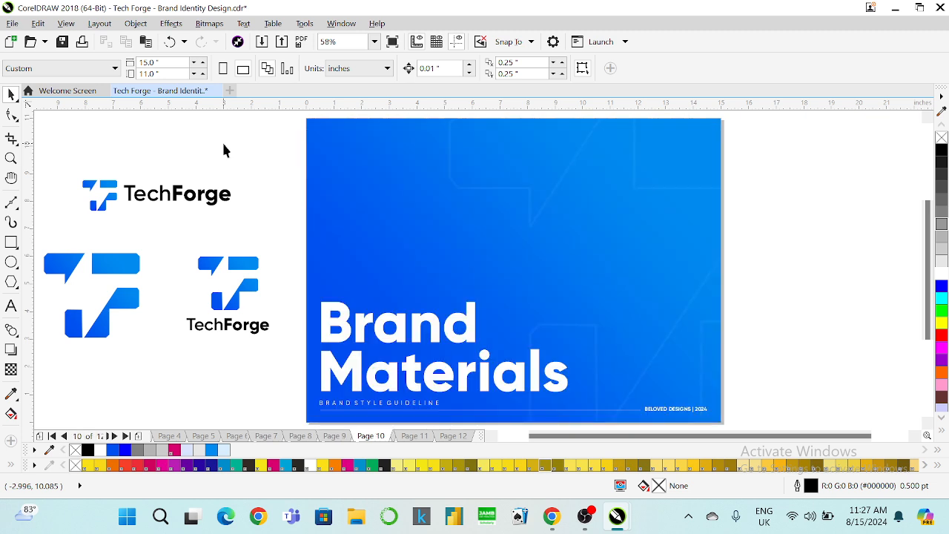
key("Page_Down")
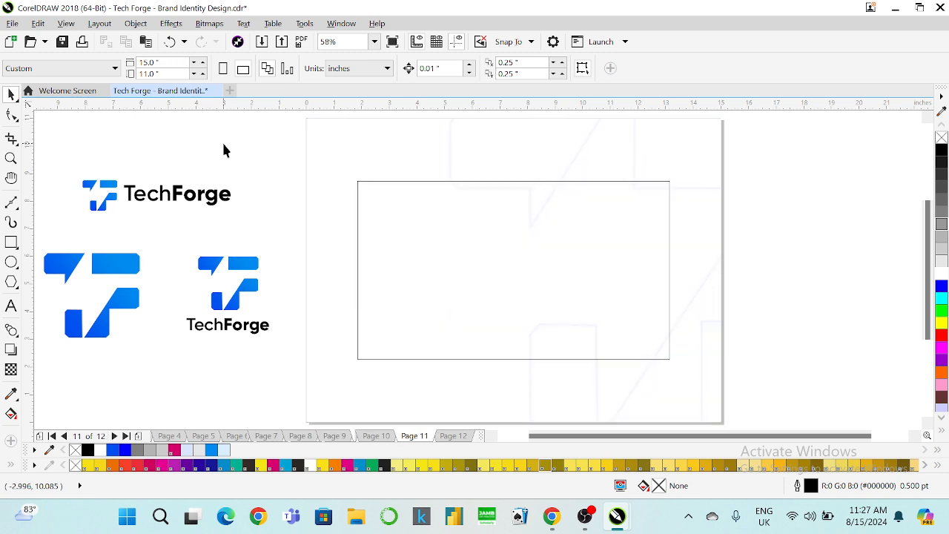
key("Page_Down")
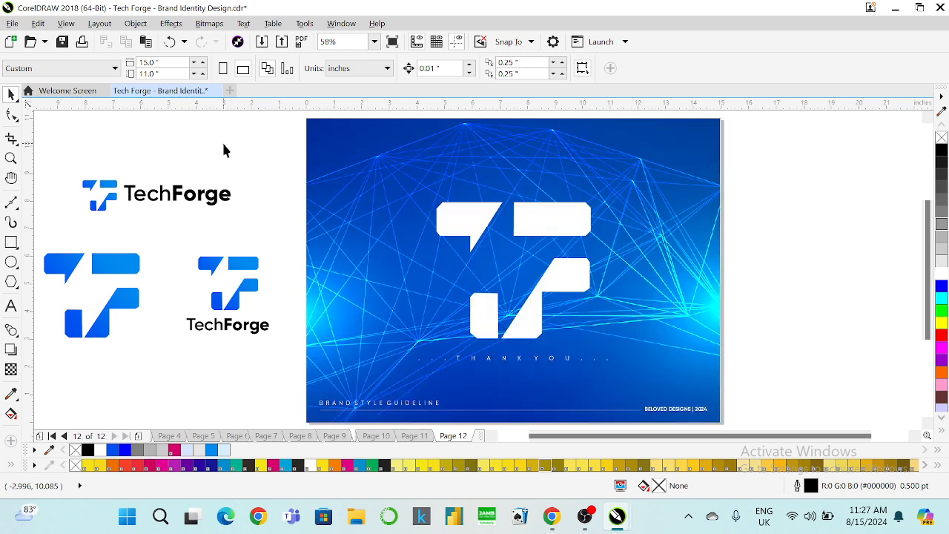
key("Page_Up")
Scale the rectangle down to about 8.49 × 4.85 inches and shift it upward.
left_click(502, 245)
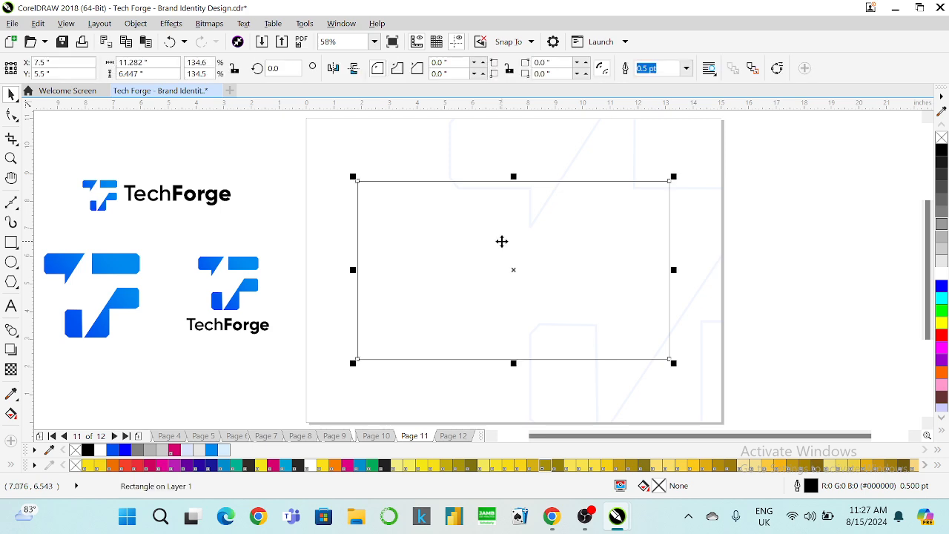
left_click_drag(673, 363, 654, 352)
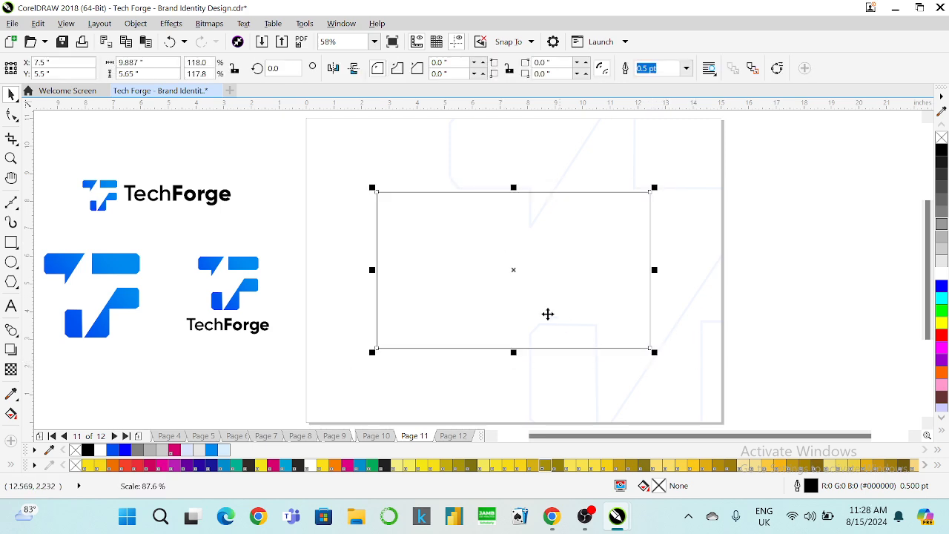
left_click_drag(510, 295, 505, 265)
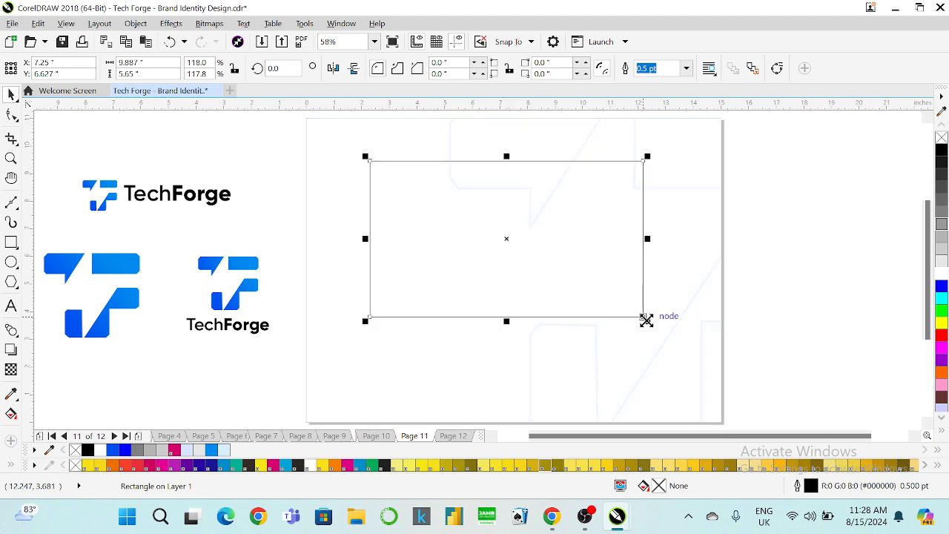
left_click_drag(645, 318, 626, 317)
left_click_drag(532, 270, 530, 256)
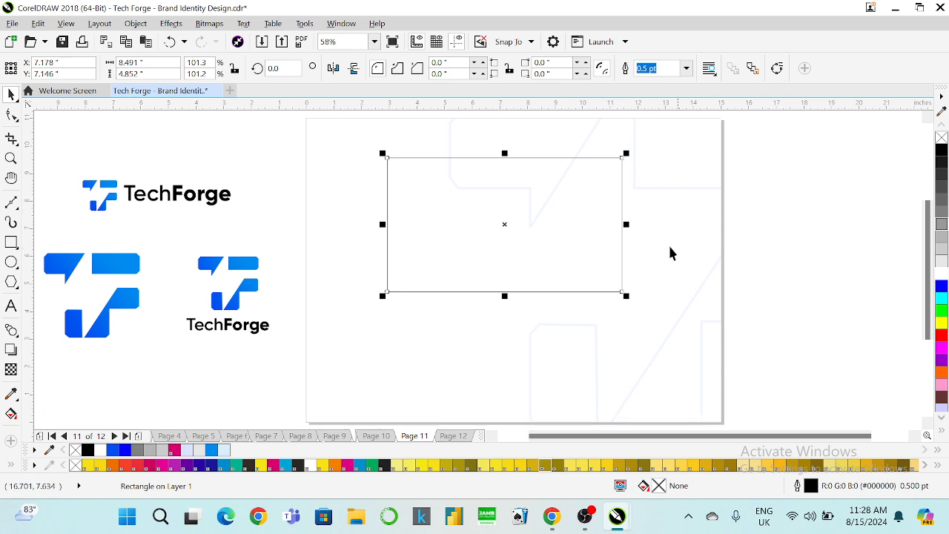
left_click(778, 219)
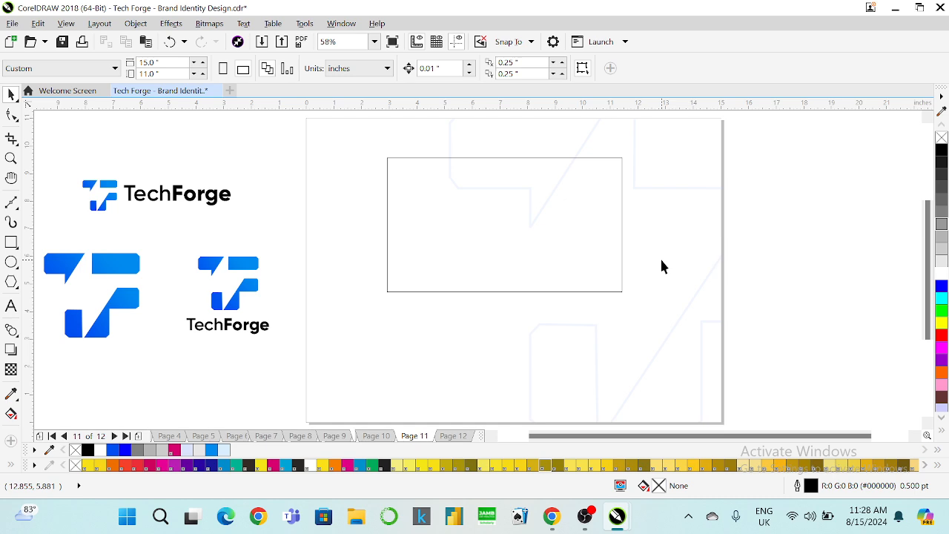
left_click(501, 234)
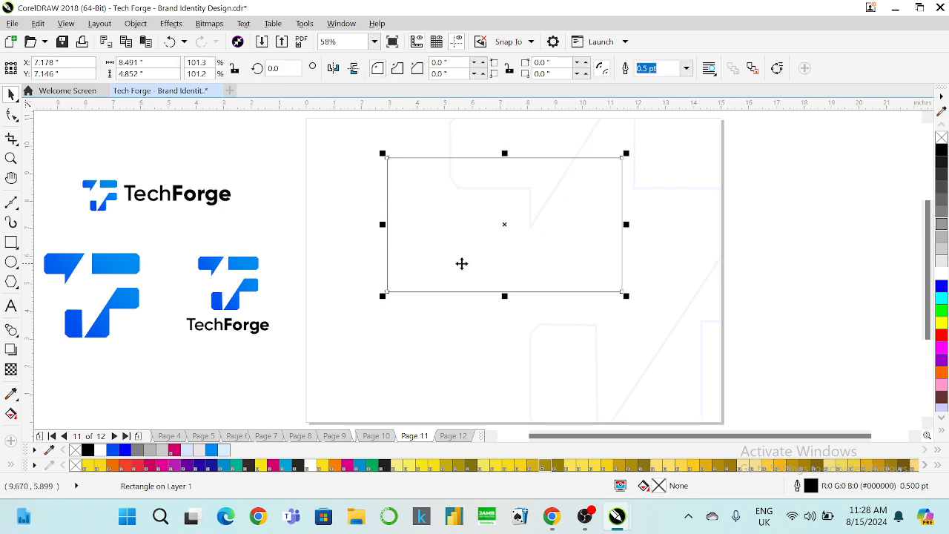
On page 8, open the lightning-bolt pattern tile's PowerClip contents and take a copy.
left_click(257, 192)
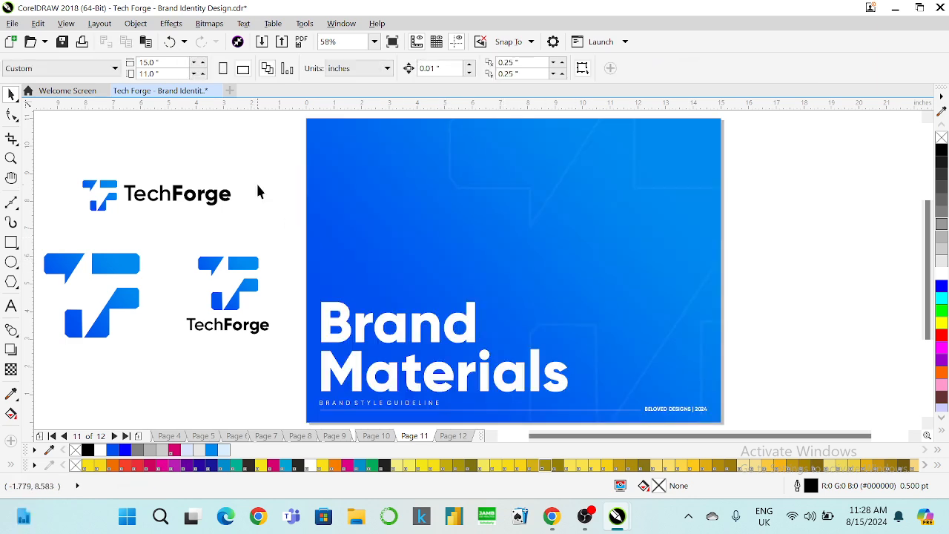
key("Page_Up")
key("Page_Up")
key("Page_Up")
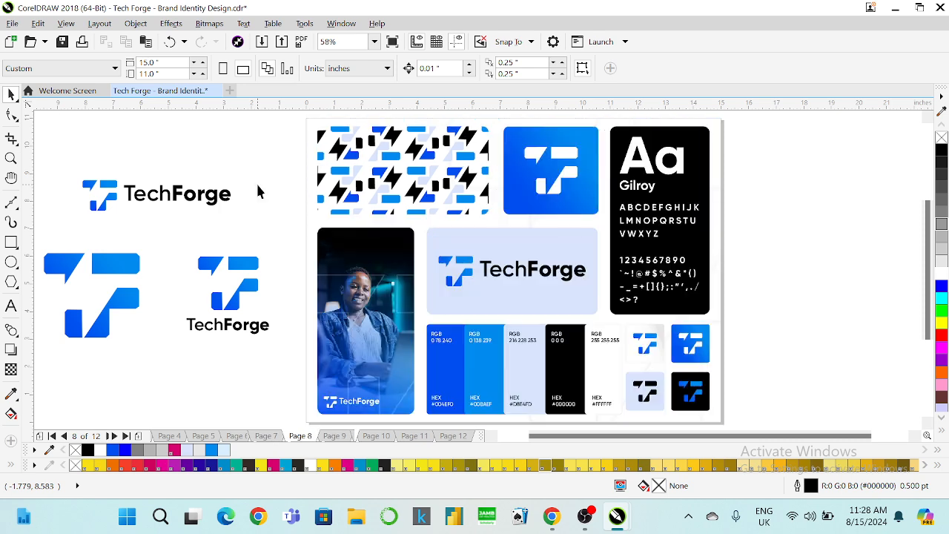
left_click(413, 172)
right_click(414, 172)
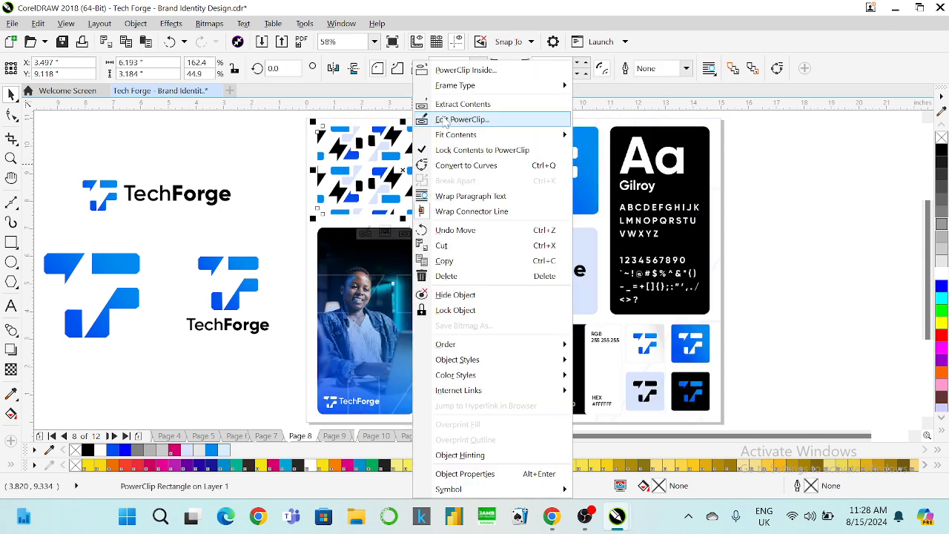
left_click(444, 120)
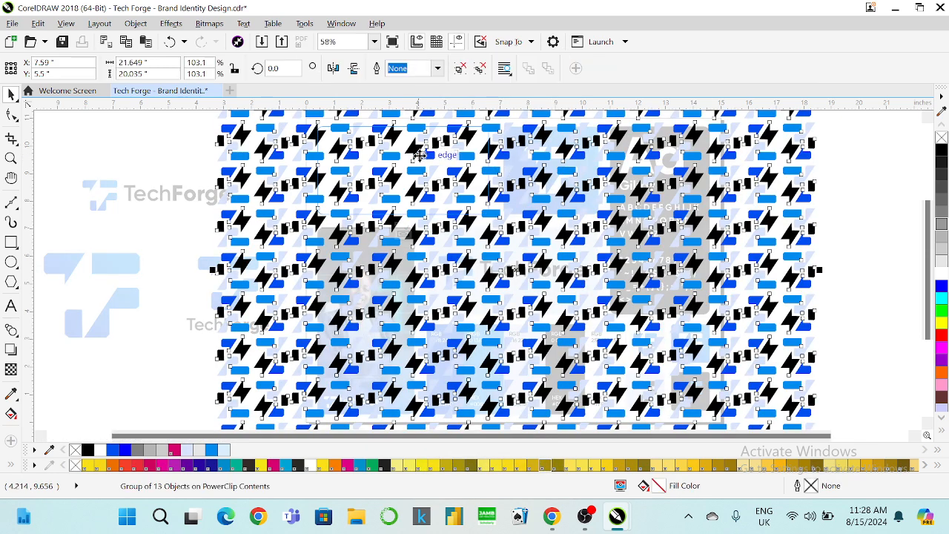
left_click(402, 231)
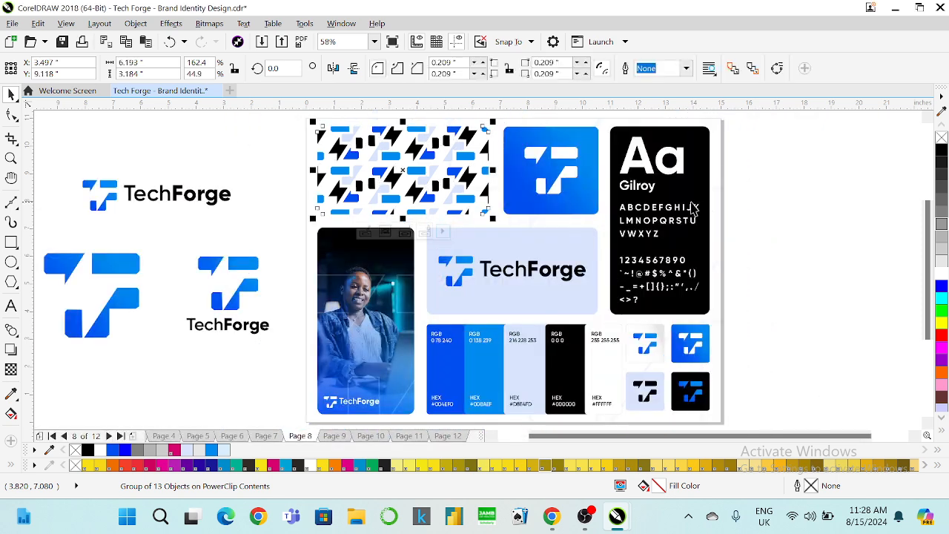
left_click(739, 204)
Back on page 11, PowerClip the copied pattern inside the rectangle.
key("Page_Down")
key("Page_Down")
key("Page_Down")
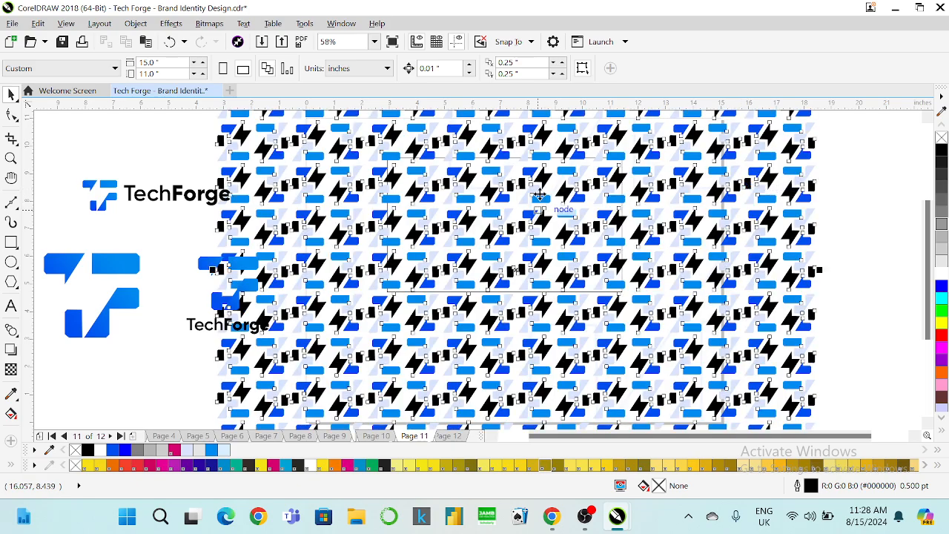
left_click_drag(536, 201, 548, 245)
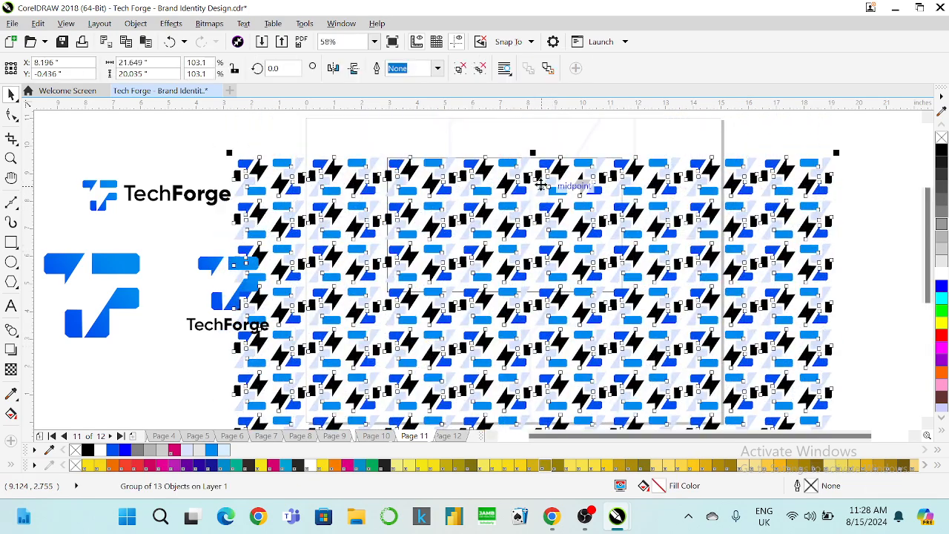
left_click_drag(541, 178, 524, 279)
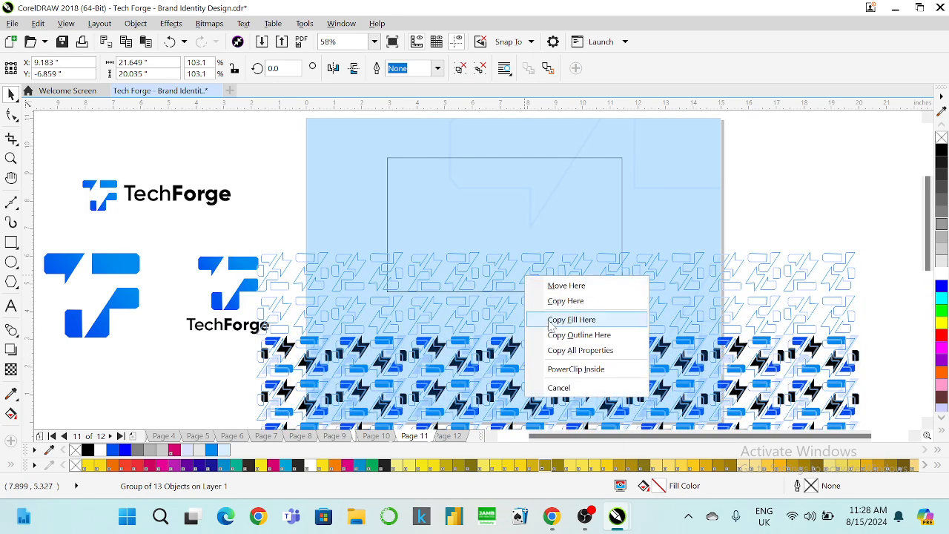
left_click(580, 369)
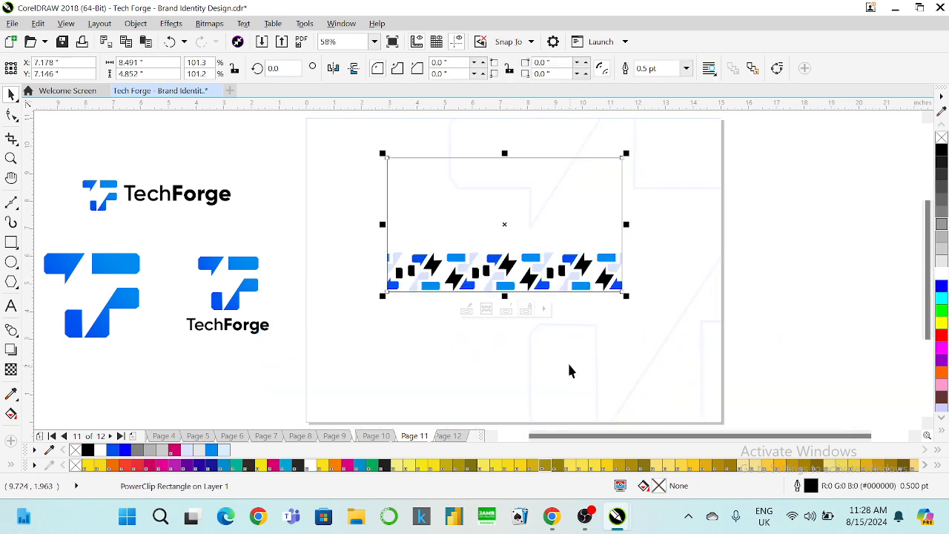
Edit the PowerClip and move the pattern lower and right inside the rectangle.
right_click(504, 263)
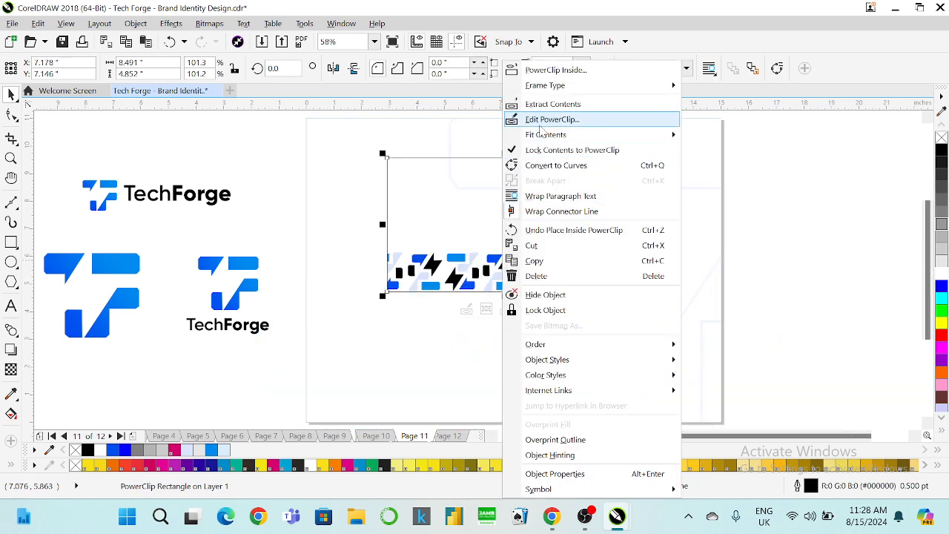
left_click(553, 120)
left_click_drag(548, 266, 547, 279)
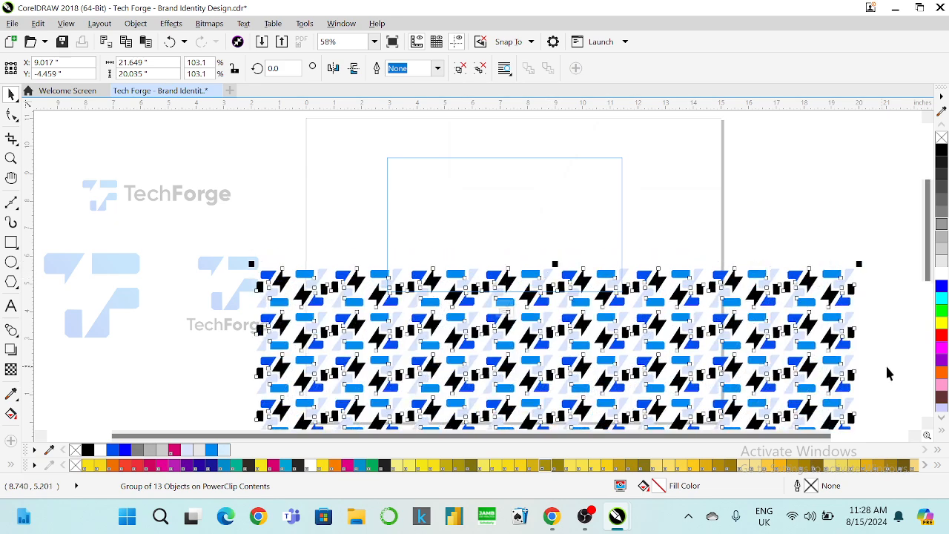
left_click(887, 370)
left_click_drag(576, 333, 123, 215)
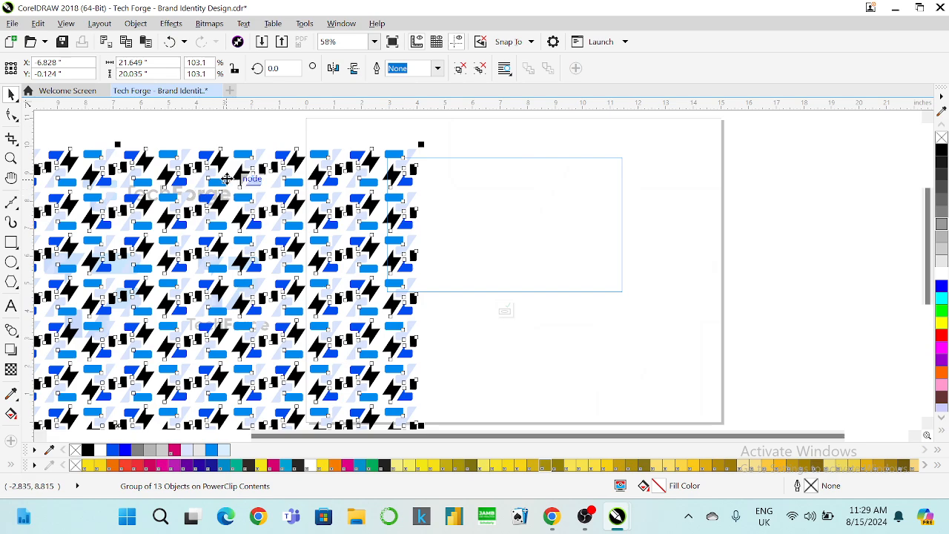
left_click_drag(230, 189, 471, 292)
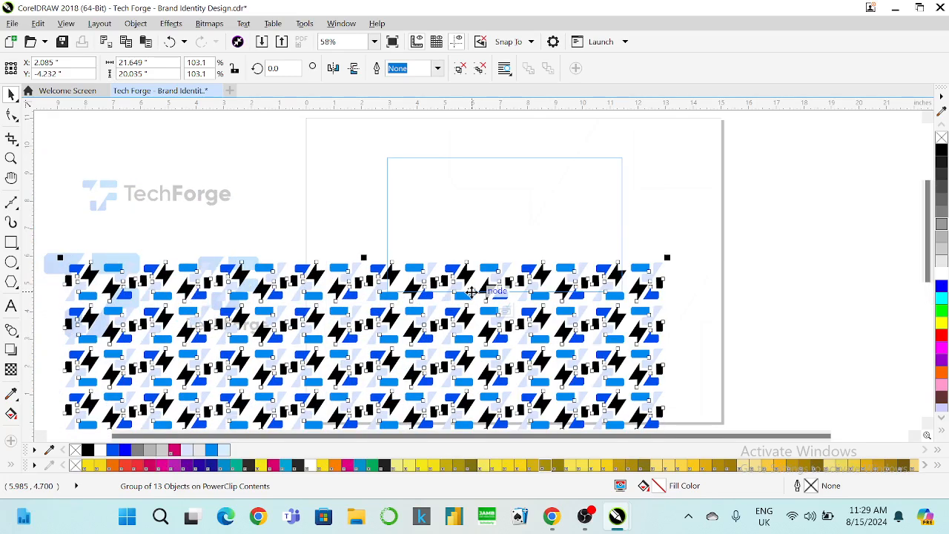
key("Down")
key("Down")
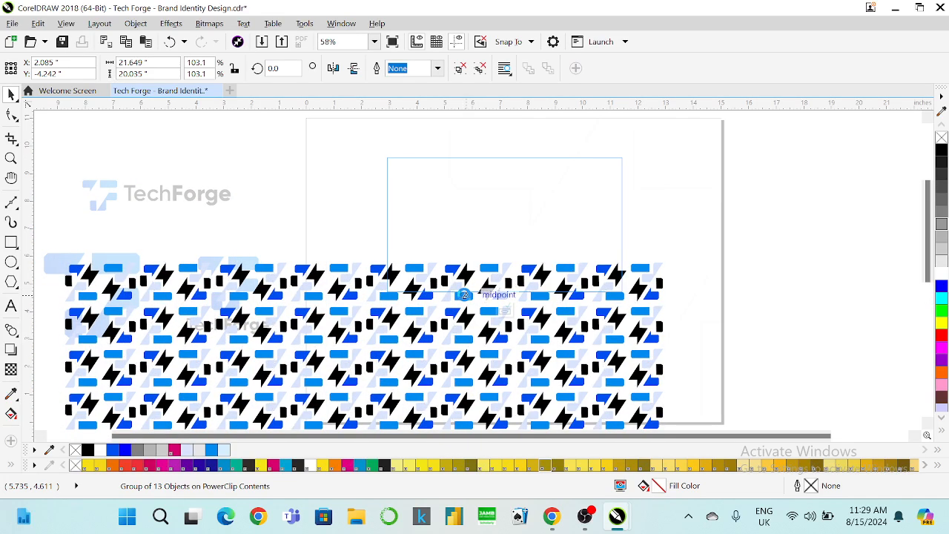
key("Down")
key("Down")
key("Down")
key("Down")
key("Down")
key("Down")
key("Down")
key("Down")
key("Down")
key("Down")
key("Down")
key("Down")
key("Down")
key("Down")
key("Down")
key("Down")
key("Down")
key("Down")
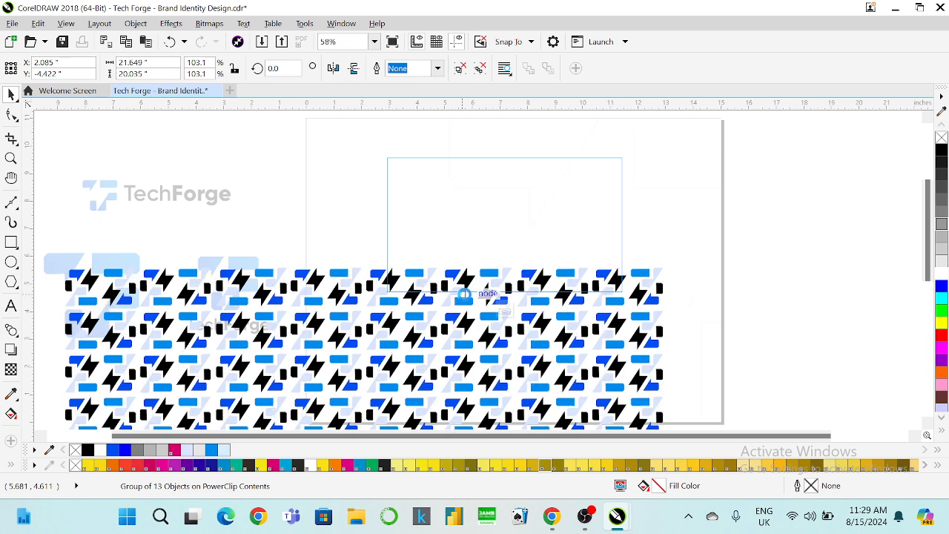
left_click(503, 310)
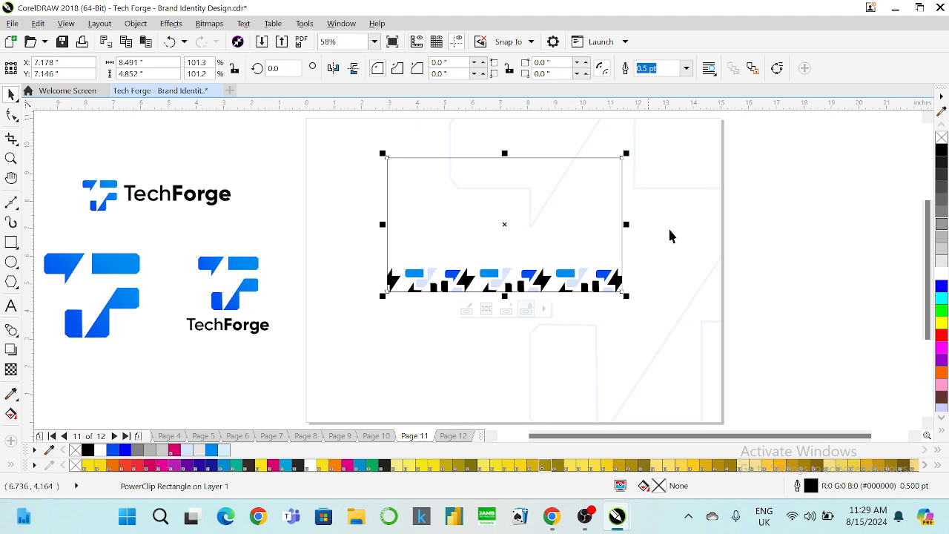
left_click(766, 235)
left_click(548, 232)
Edit the PowerClip again and shift the pattern group up and to the left.
right_click(520, 275)
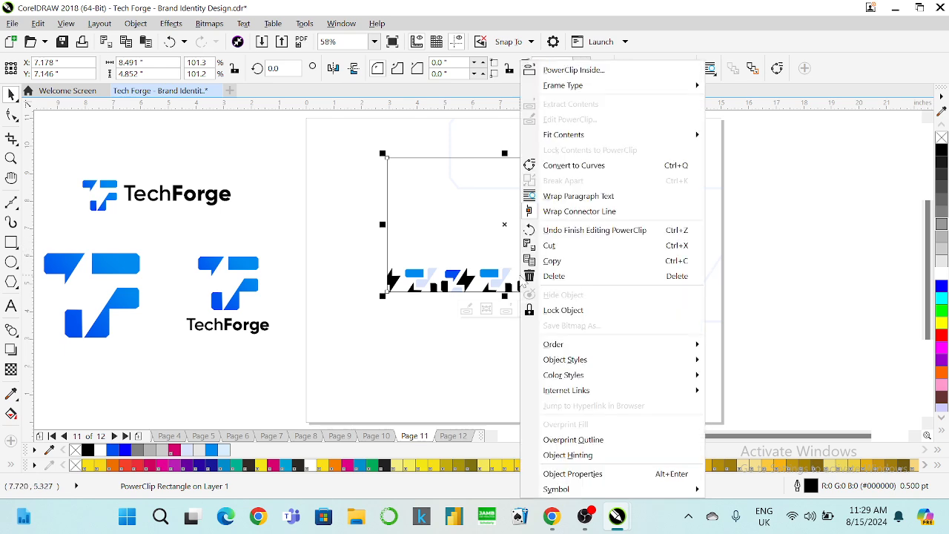
left_click(561, 122)
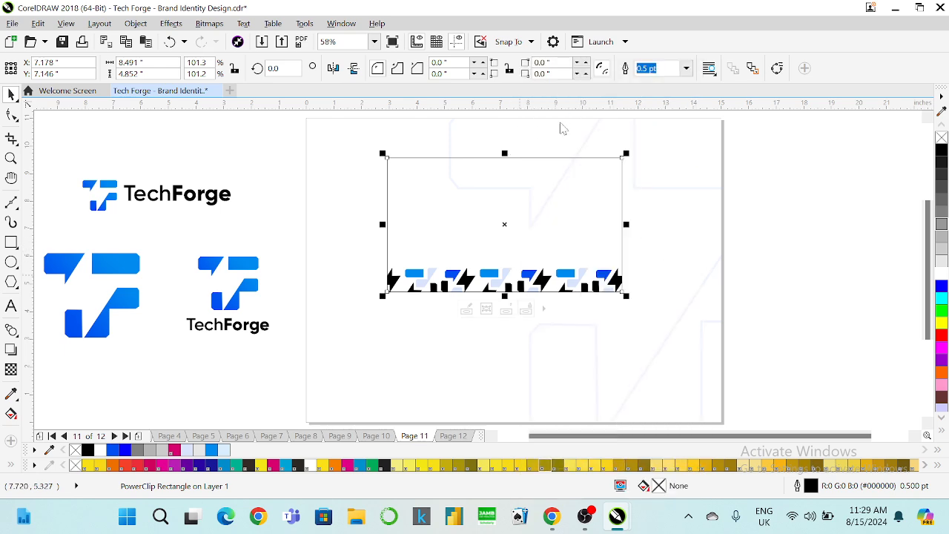
left_click(577, 284)
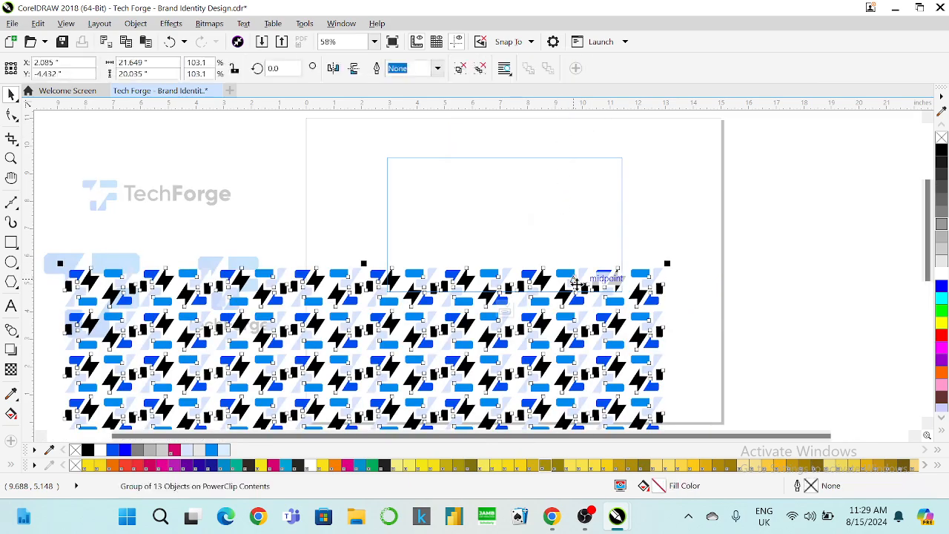
left_click_drag(635, 342, 386, 224)
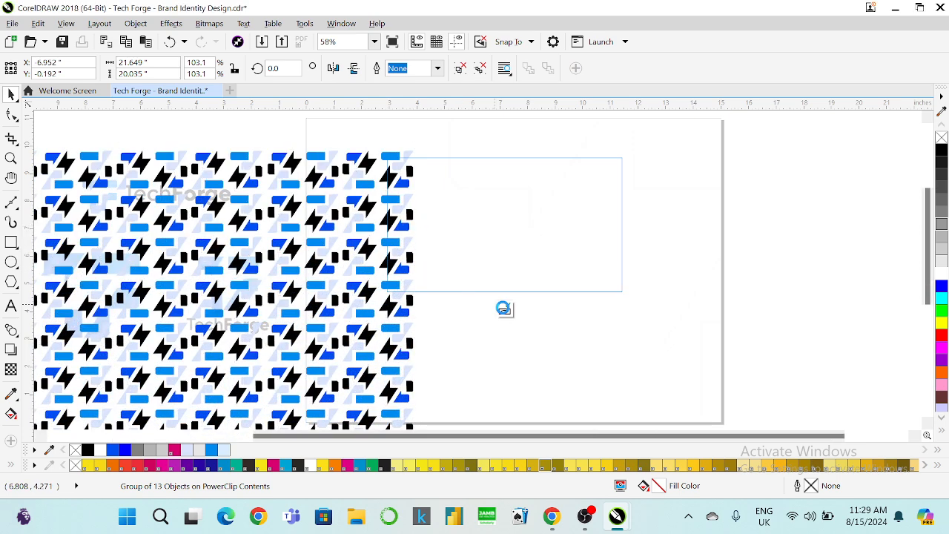
left_click(505, 310)
left_click(778, 213)
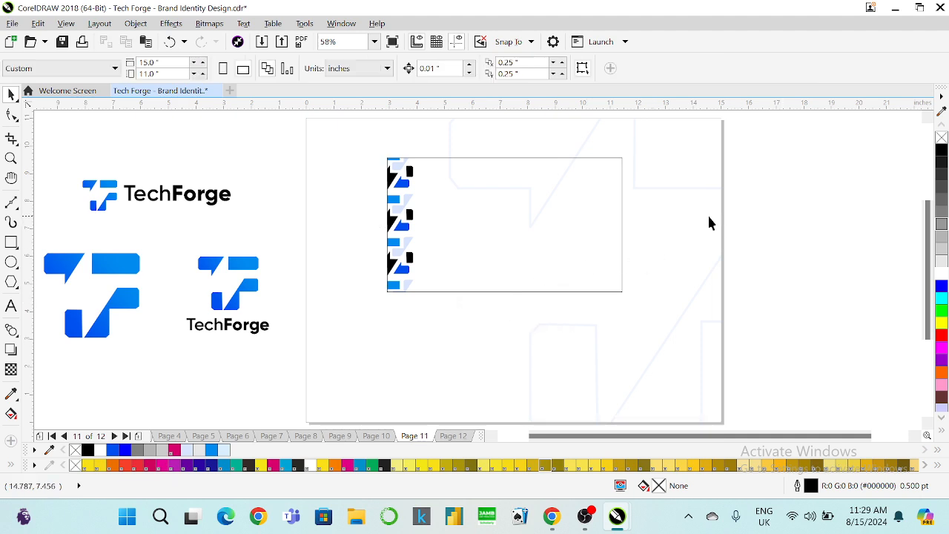
Nudge the pattern up three times so only a narrow left-edge strip shows.
left_click(394, 224)
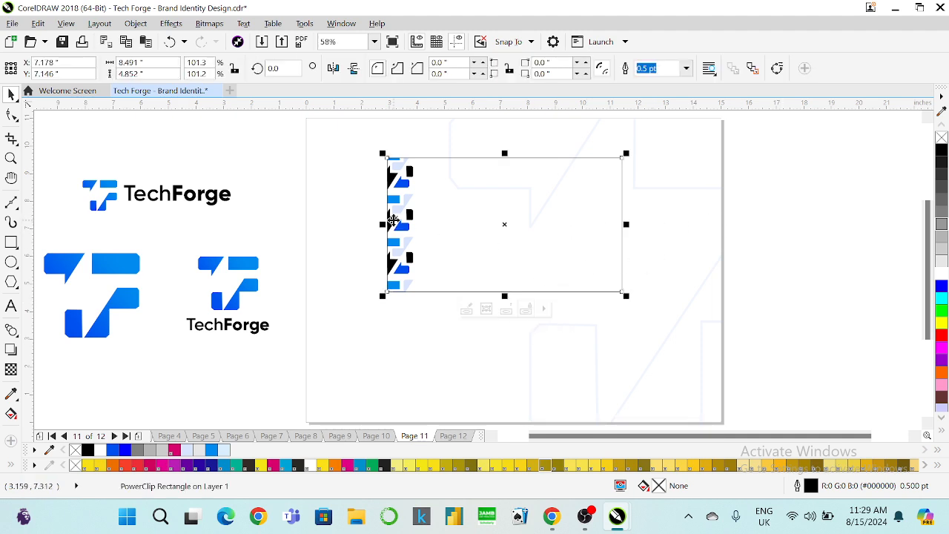
right_click(393, 222)
left_click(419, 121)
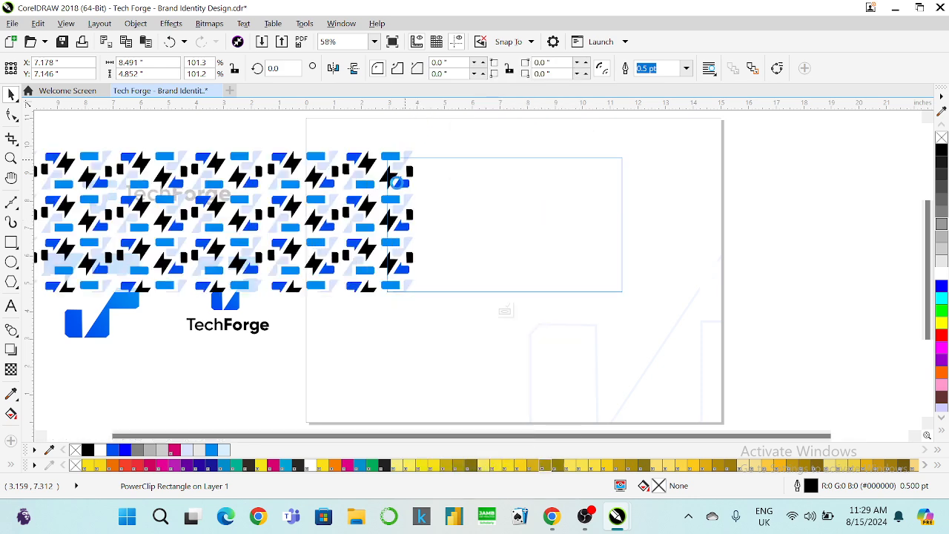
left_click(393, 200)
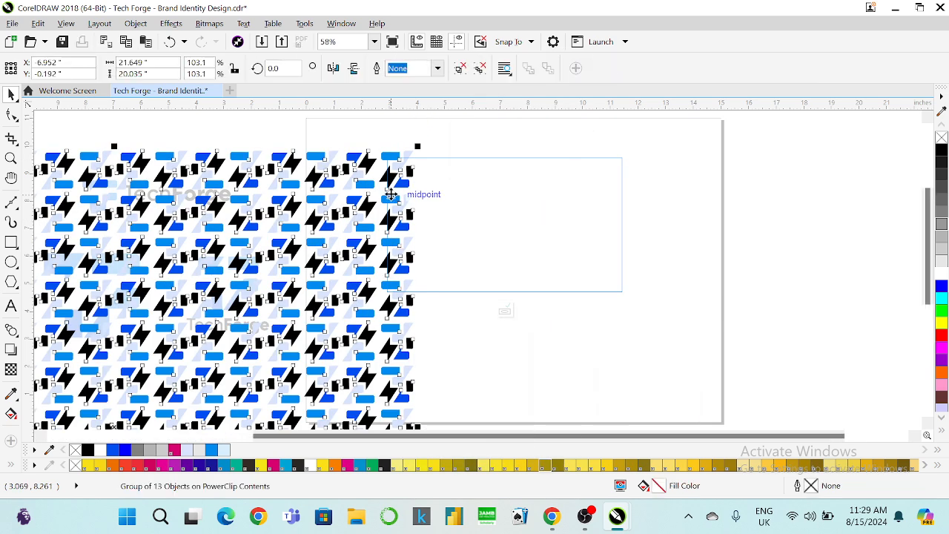
key("Up")
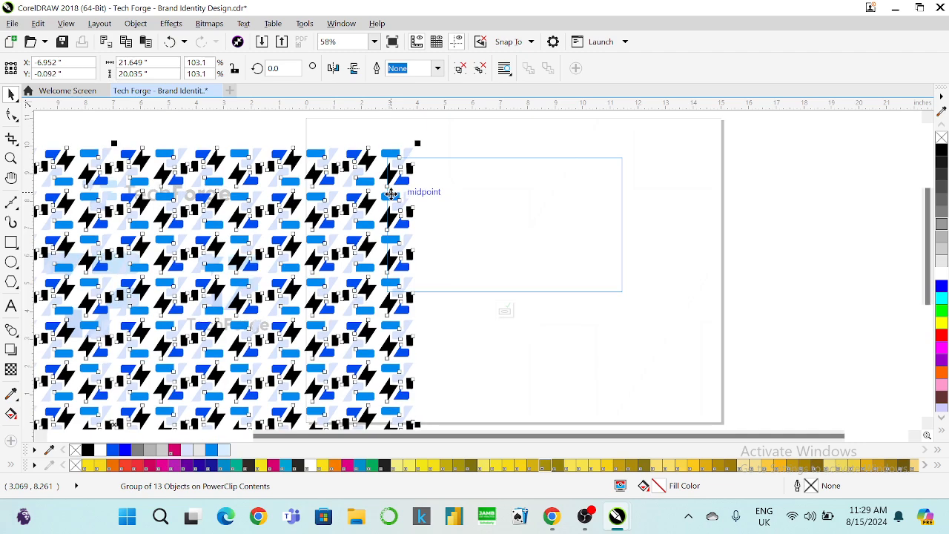
key("Up")
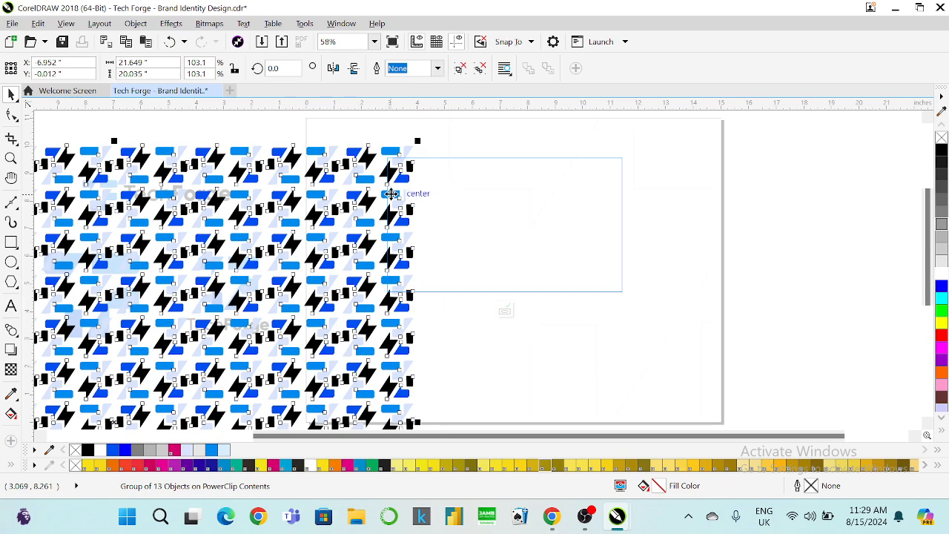
key("Up")
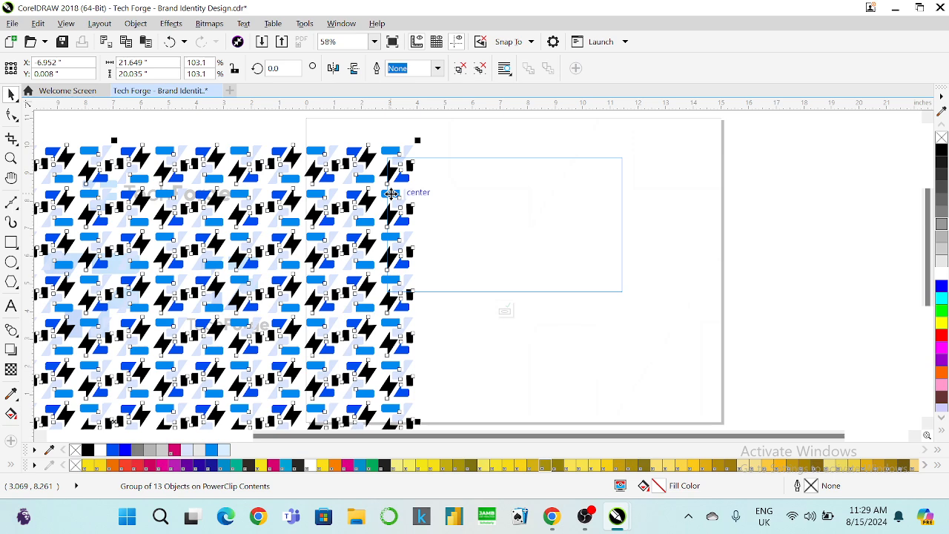
left_click_drag(391, 192, 391, 193)
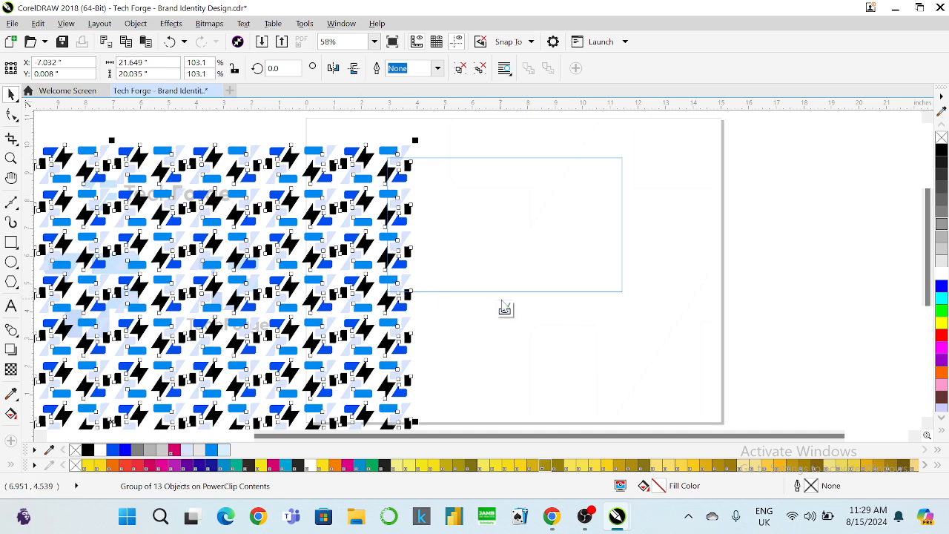
left_click(507, 310)
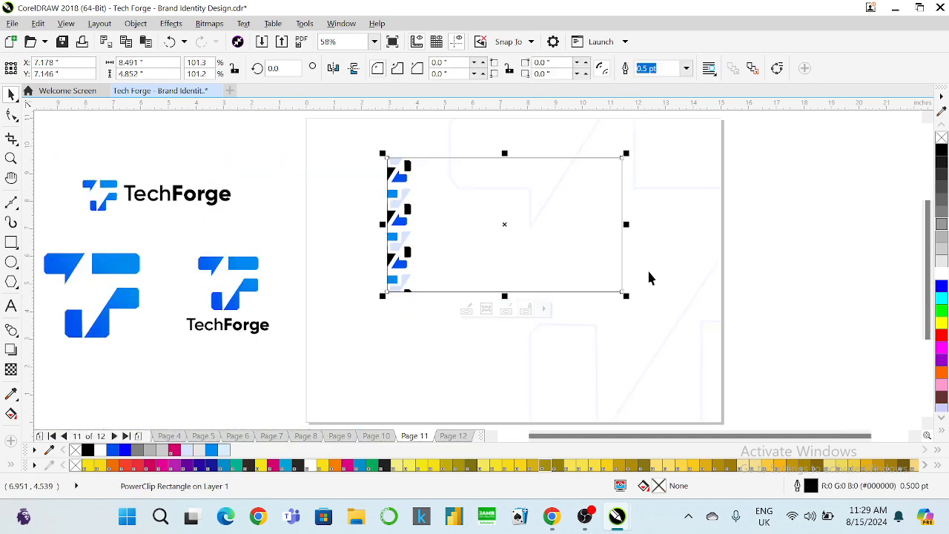
left_click(764, 222)
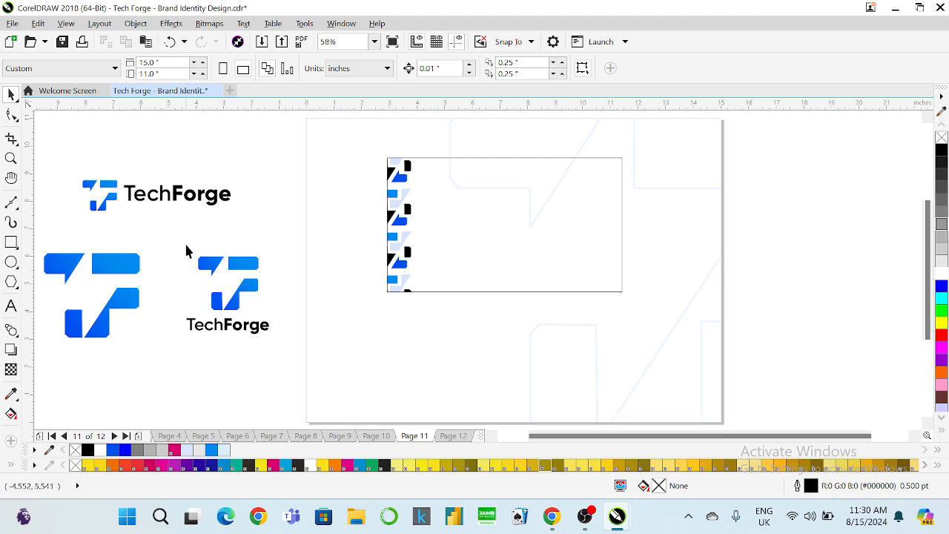
Ungroup the reference logos and test the large blue icon on the card, then remove it.
left_click(117, 266)
right_click(110, 264)
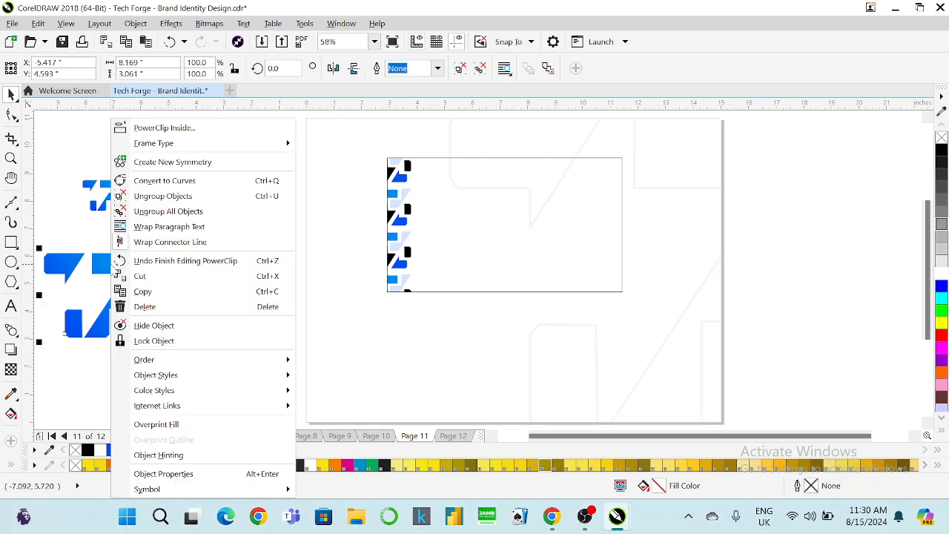
left_click(162, 196)
left_click(254, 170)
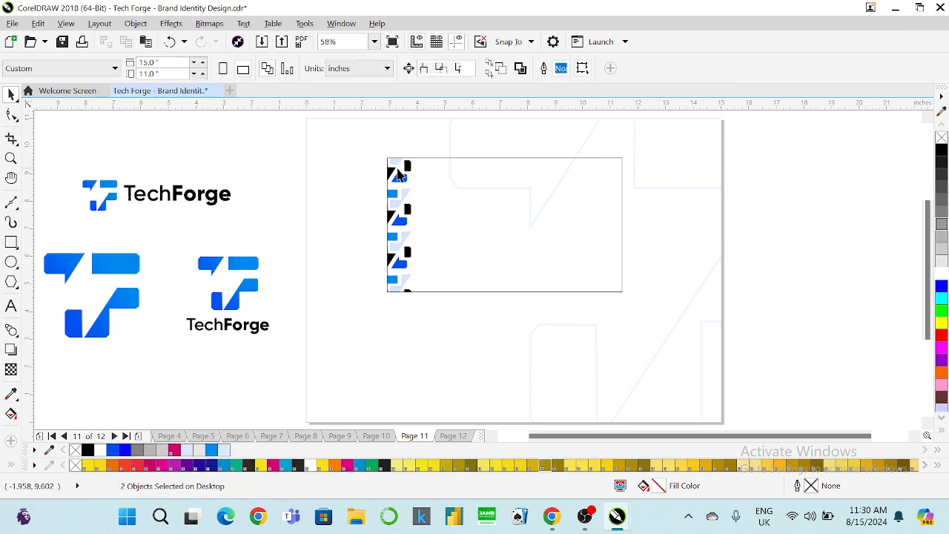
left_click(98, 265)
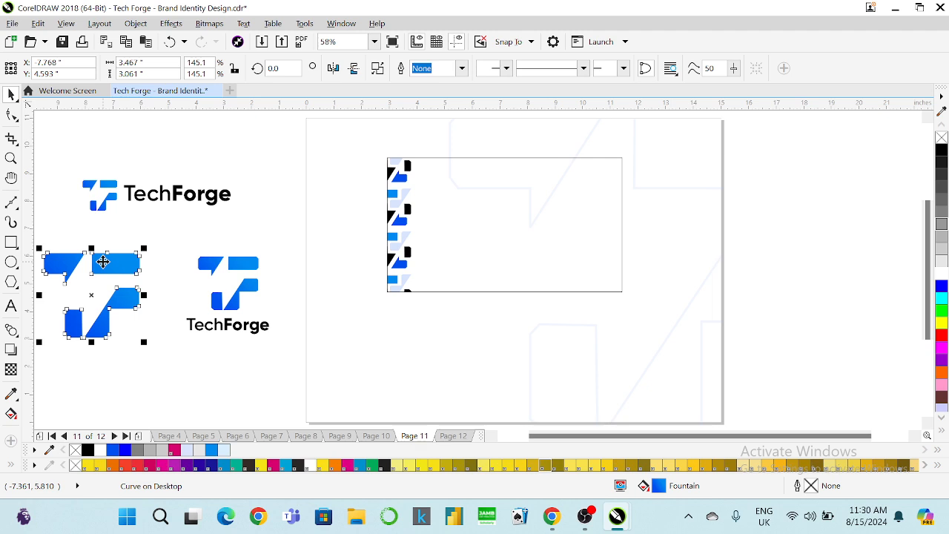
left_click_drag(108, 264, 484, 182)
mouse_move(518, 258)
left_mouse_down()
mouse_move(502, 265)
mouse_move(505, 248)
left_mouse_up()
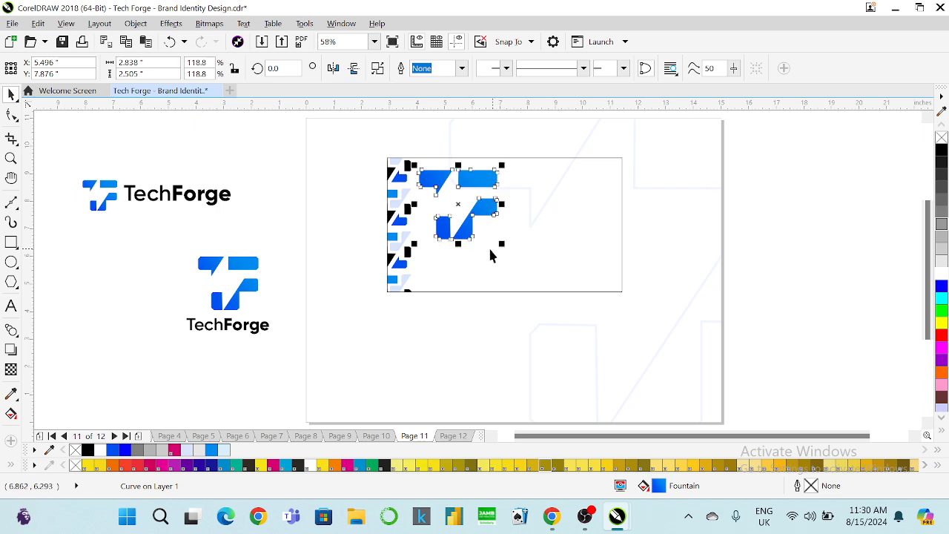
left_click(399, 253)
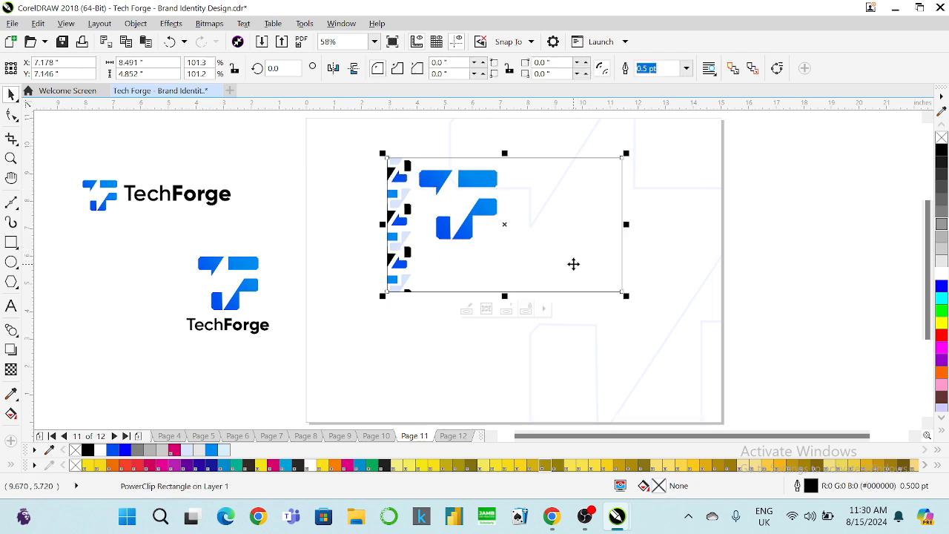
left_click_drag(489, 212, 141, 286)
Place the TechForge icon-and-wordmark logo on the card and enlarge it slightly.
left_click_drag(72, 165, 258, 218)
left_click_drag(142, 199, 475, 217)
left_click_drag(572, 238, 593, 246)
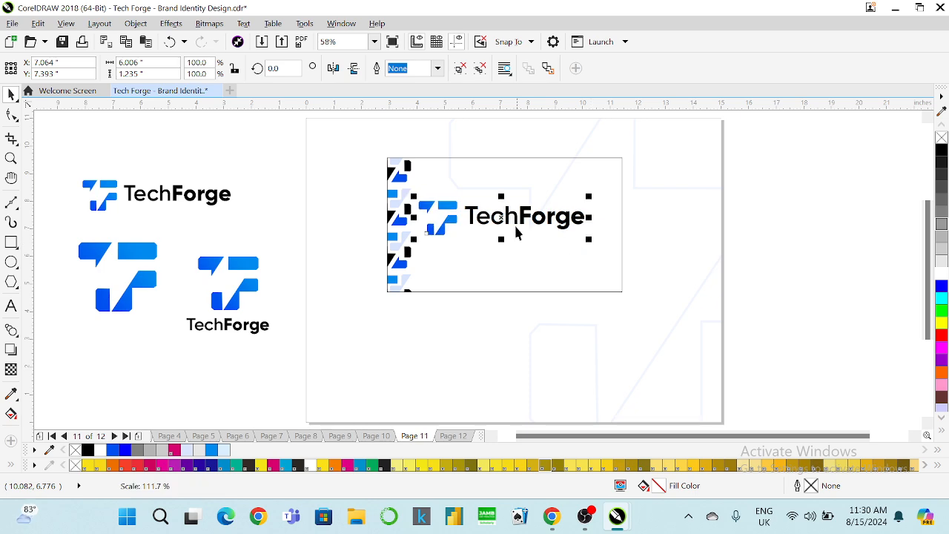
left_click_drag(519, 232, 518, 228)
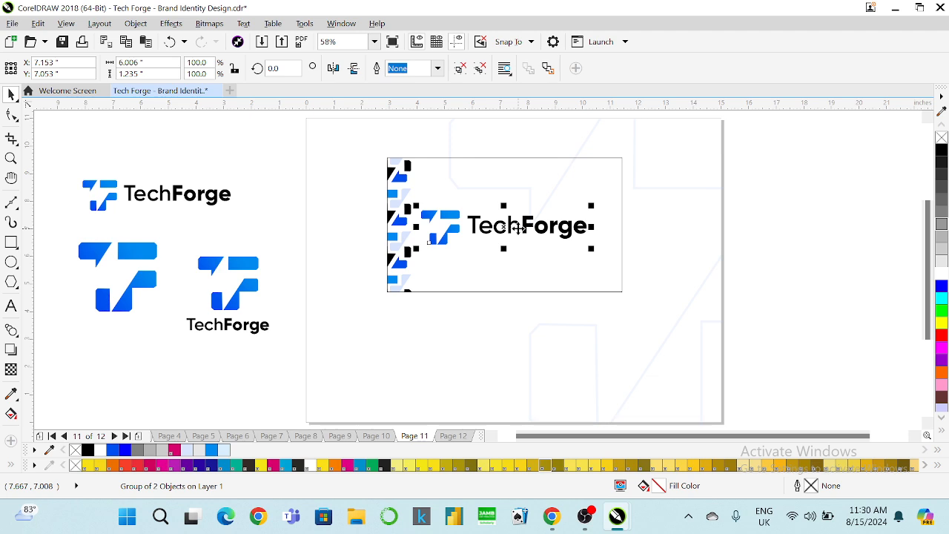
left_click(337, 176)
left_click(524, 230)
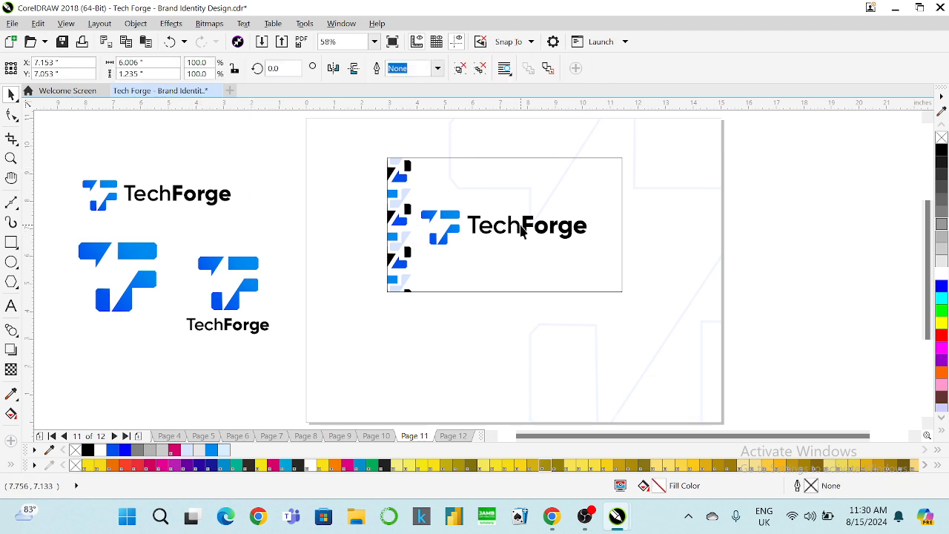
Ungroup the logo's icon from its text and drag a copy of the wordmark lower.
right_click(520, 226)
left_click(564, 195)
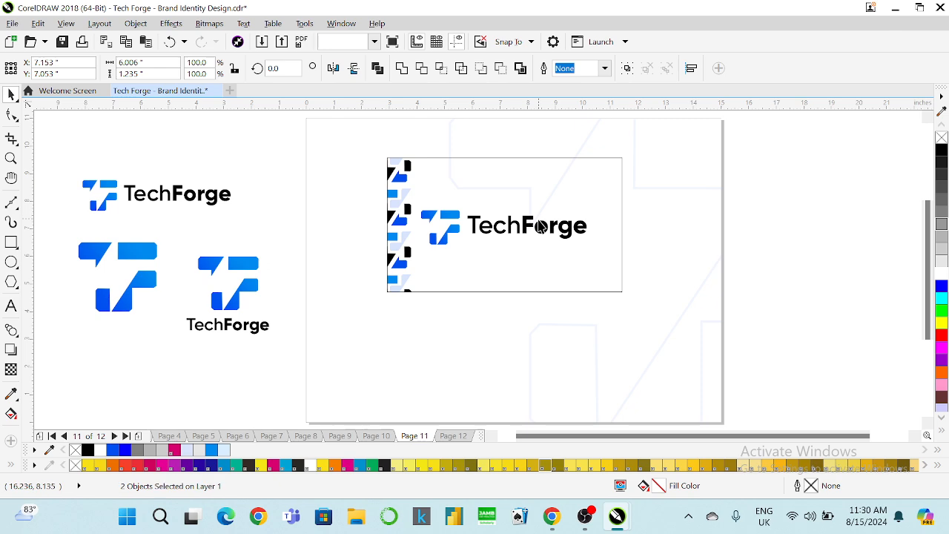
left_click(535, 224)
left_click_drag(529, 219, 497, 261)
Ungroup the small reference logo and delete the lower TechForge text copy on the card.
right_click(497, 261)
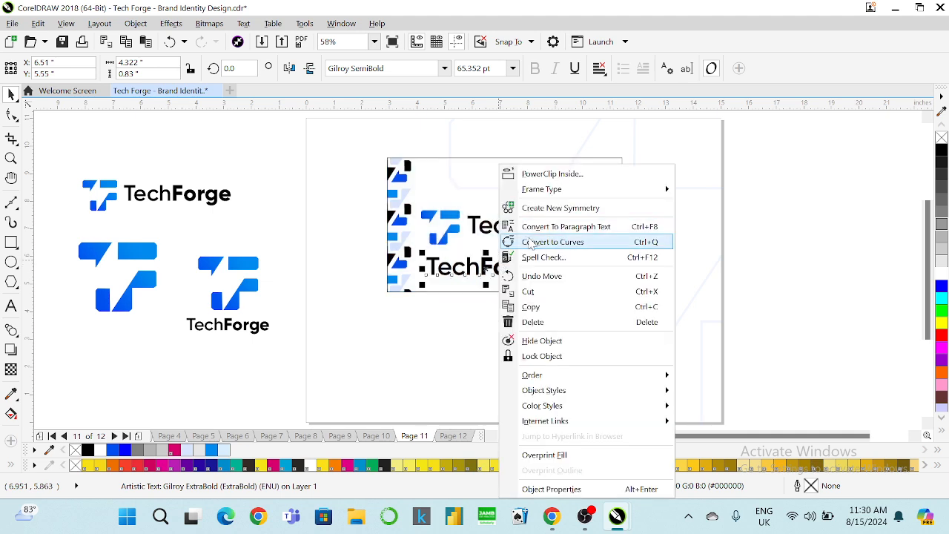
left_click(791, 209)
left_click(528, 274)
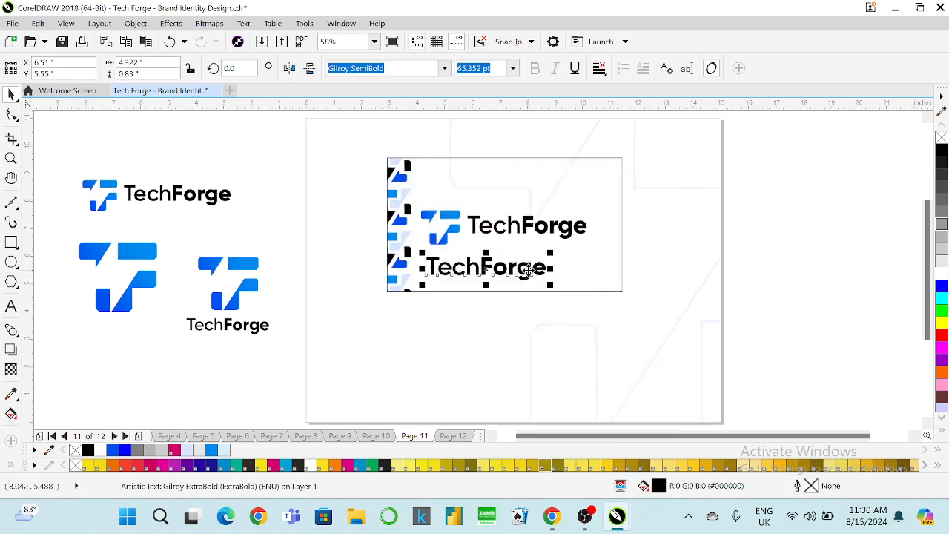
right_click(528, 277)
left_click(783, 217)
left_click(263, 324)
right_click(263, 324)
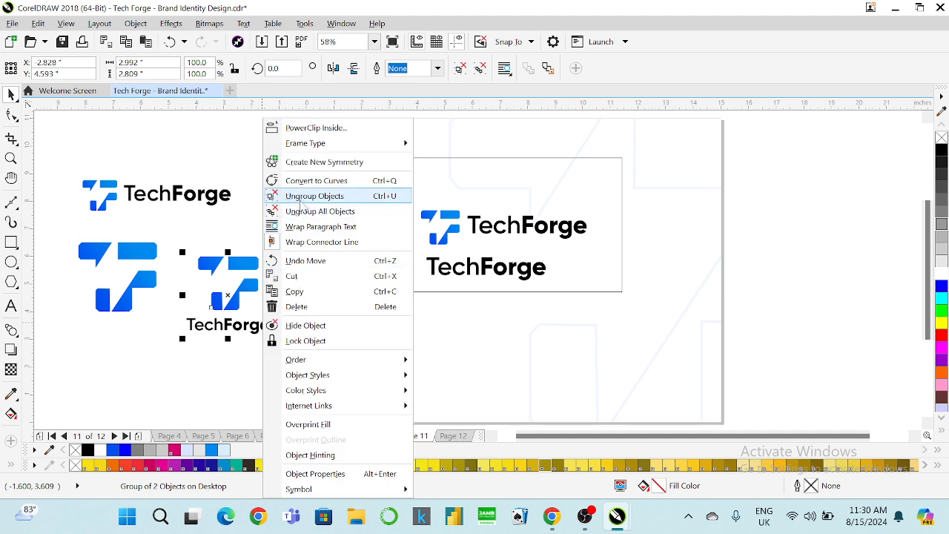
left_click(326, 195)
left_click(252, 327)
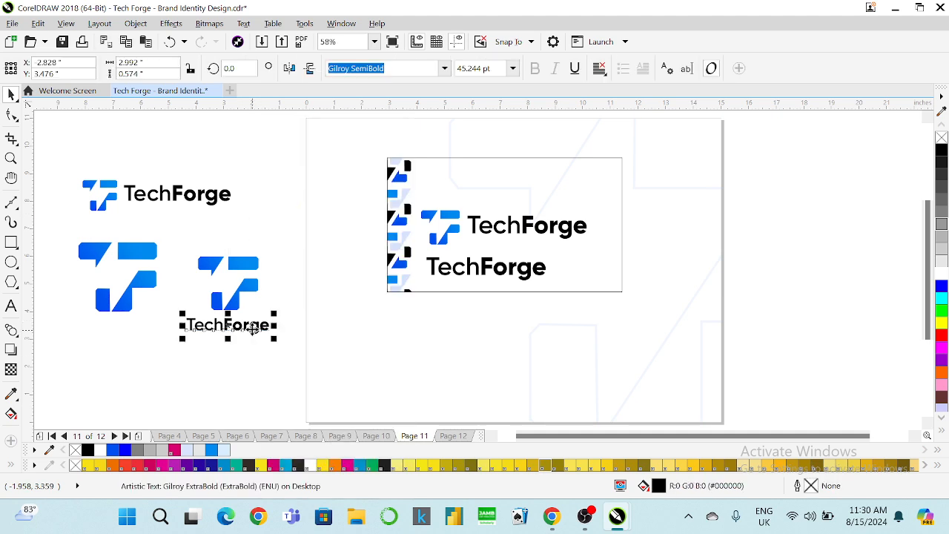
left_click(484, 265)
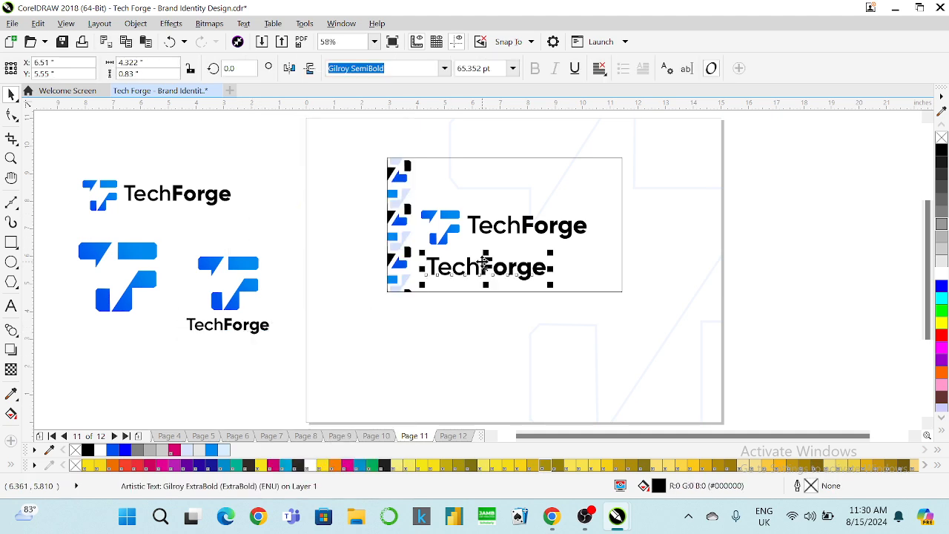
key("Delete")
Duplicate the card's TechForge wordmark below the logo.
left_click(248, 326)
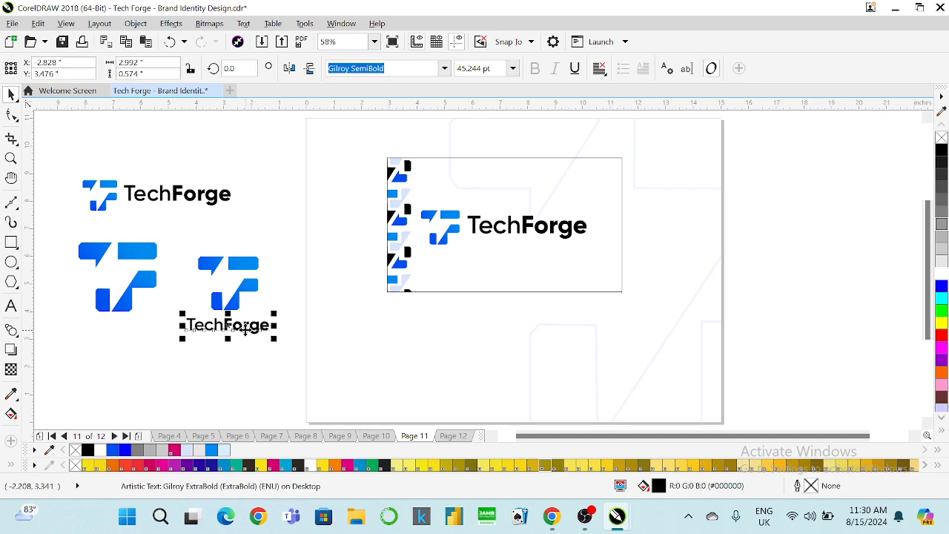
right_click(266, 317)
left_click(210, 237)
left_click(530, 226)
left_click(531, 233)
left_click(11, 305)
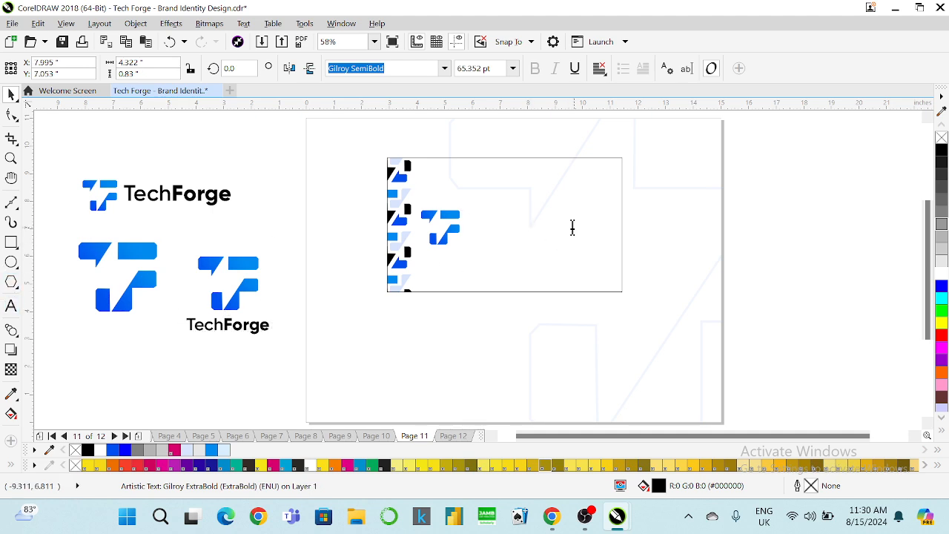
left_click(11, 95)
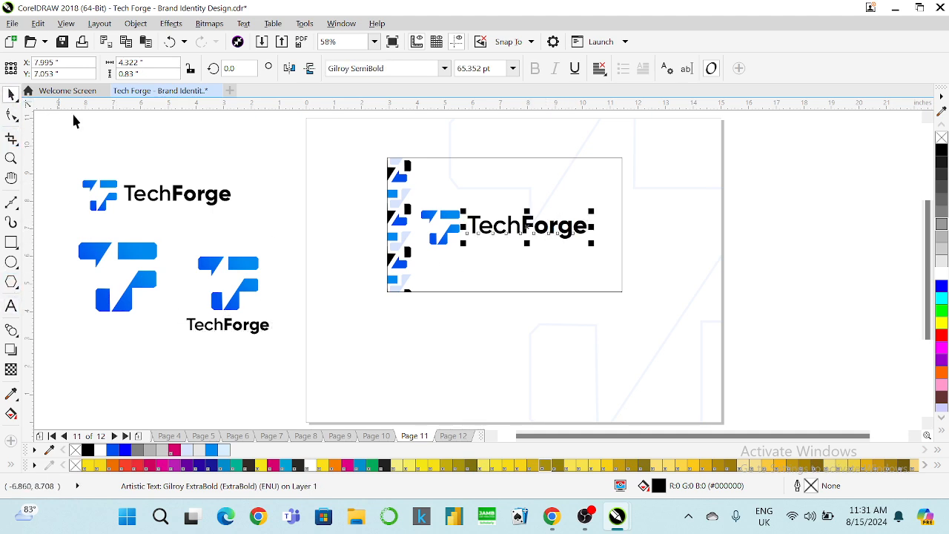
left_click_drag(540, 233, 482, 267)
Replace the copy with the cardholder's name and shrink it to about 29 pt.
left_click(11, 305)
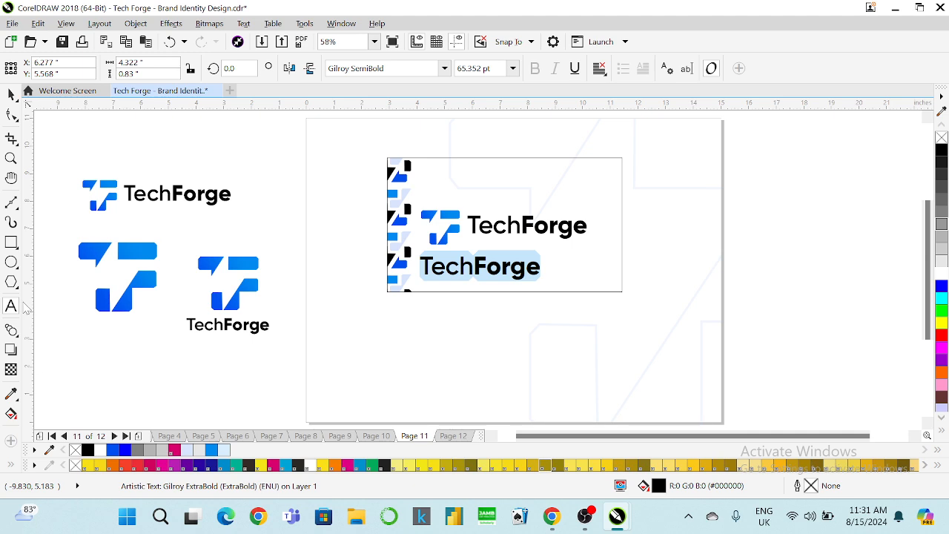
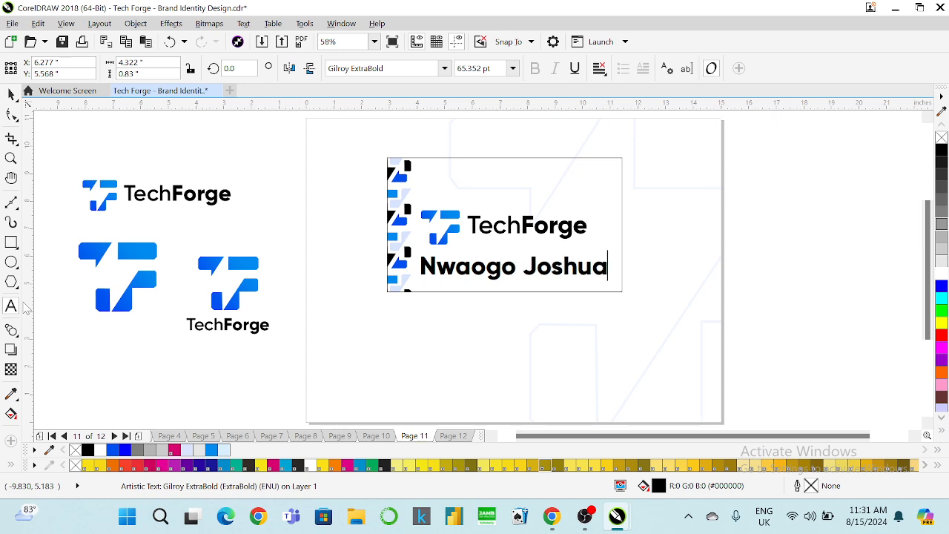
left_click(11, 94)
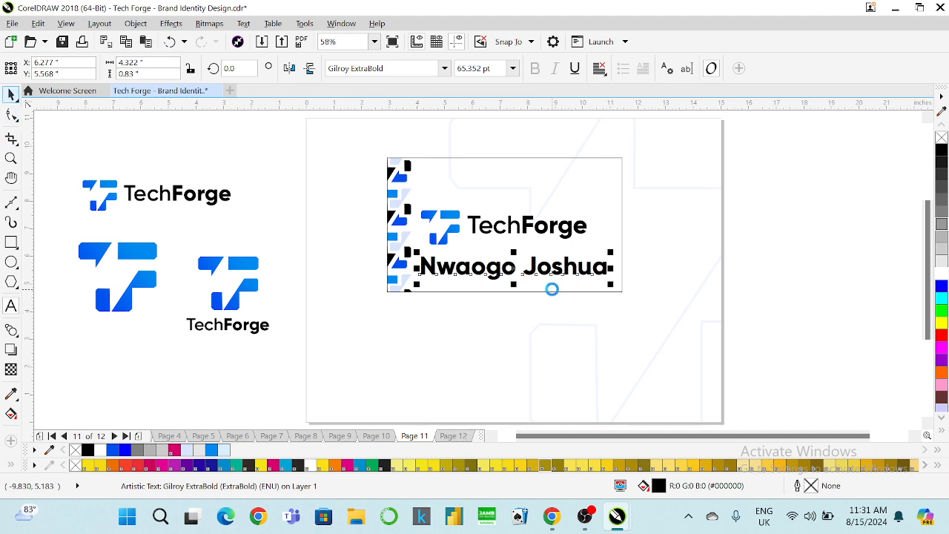
left_click_drag(609, 285, 482, 269)
Scale the icon and wordmark to 82.4%, raise them, and move the name beneath.
left_click(483, 232)
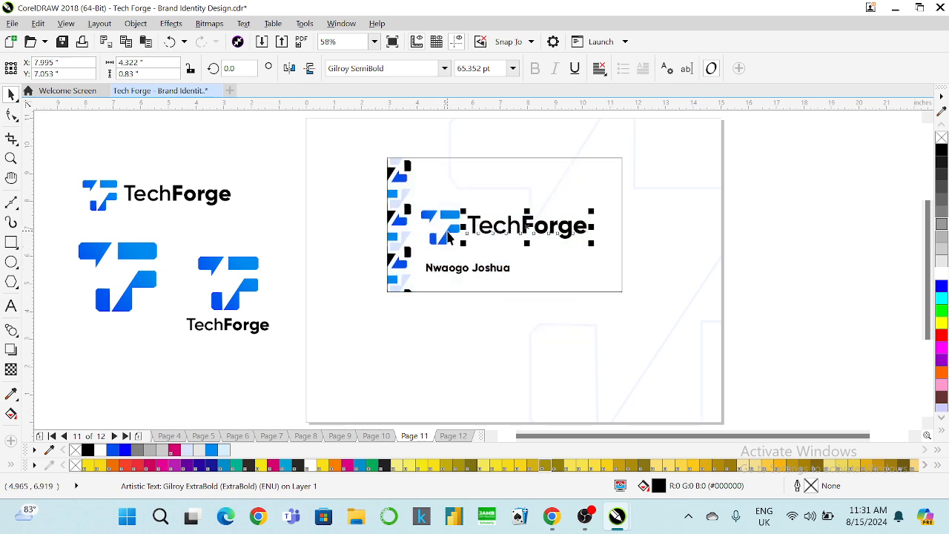
left_click(448, 236, "shift")
left_click_drag(591, 249, 562, 251)
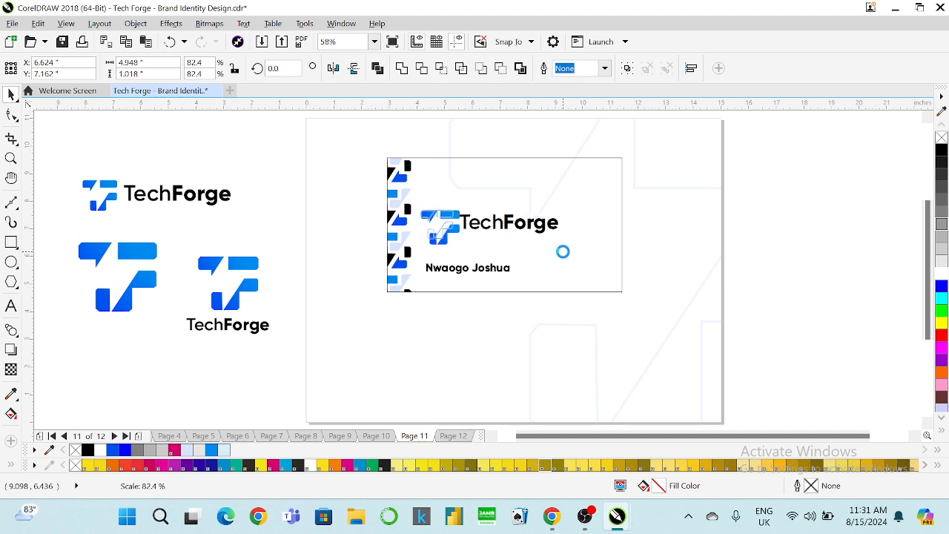
left_click_drag(500, 227, 500, 209)
left_click_drag(474, 268, 480, 248)
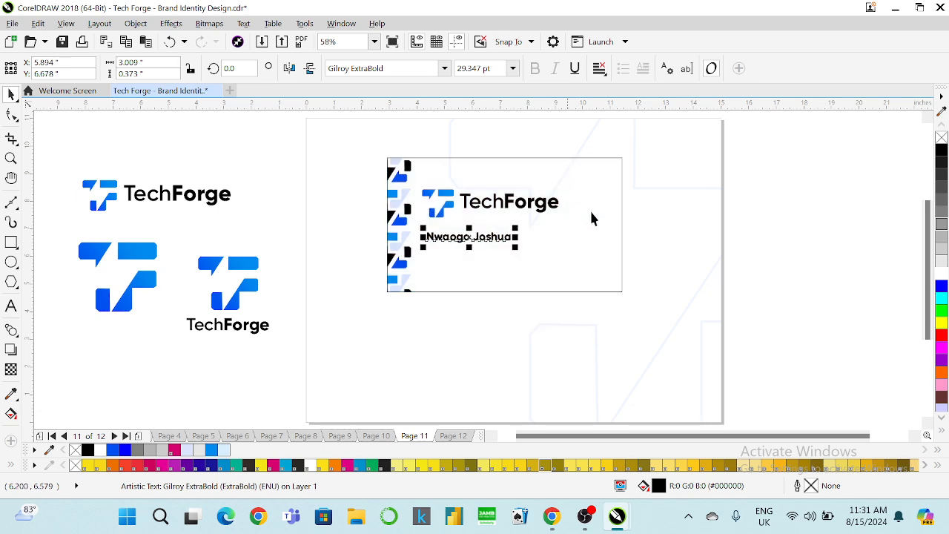
Duplicate the name line below it and set the font to Gilroy SemiBold.
left_click(794, 197)
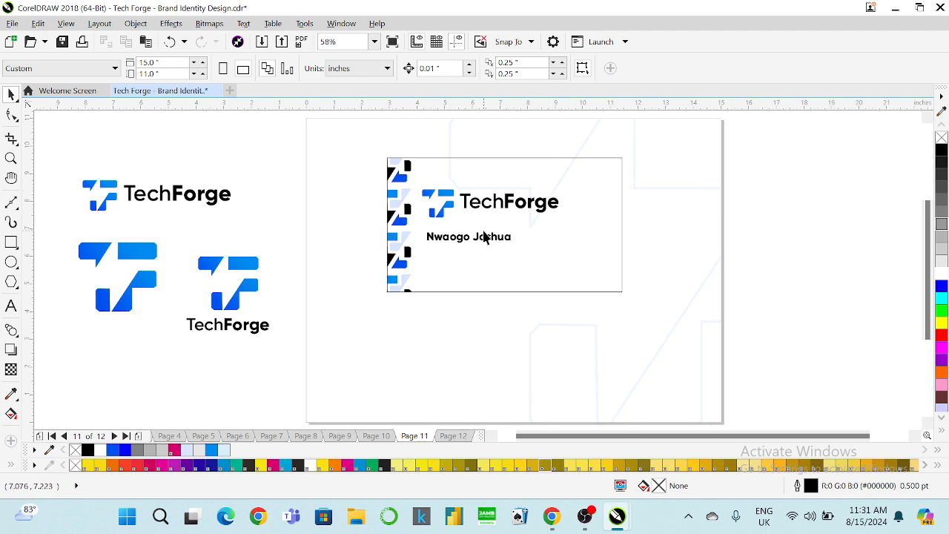
left_click_drag(481, 241, 482, 255)
left_click(444, 68)
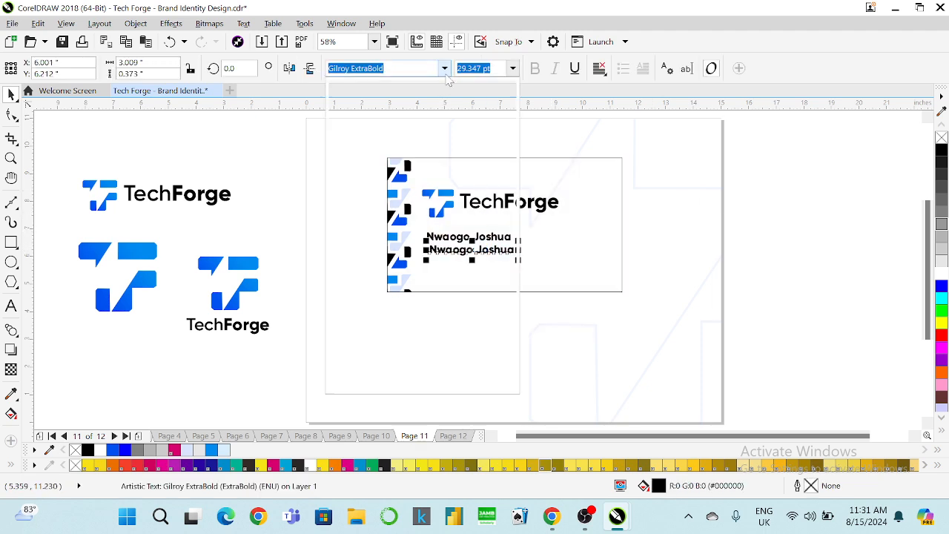
left_click(397, 128)
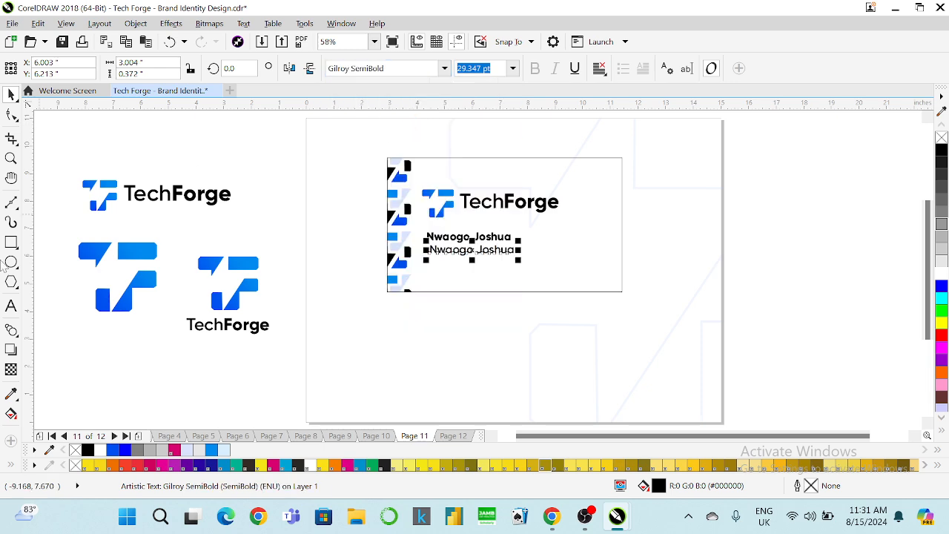
Retype the duplicated line as Founder/CEO.
left_click(12, 305)
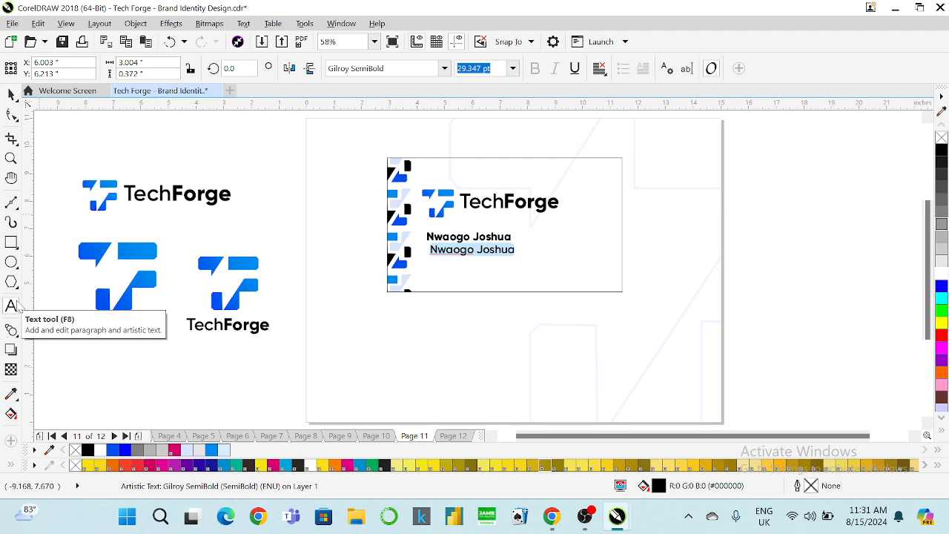
type("Founder/CEO")
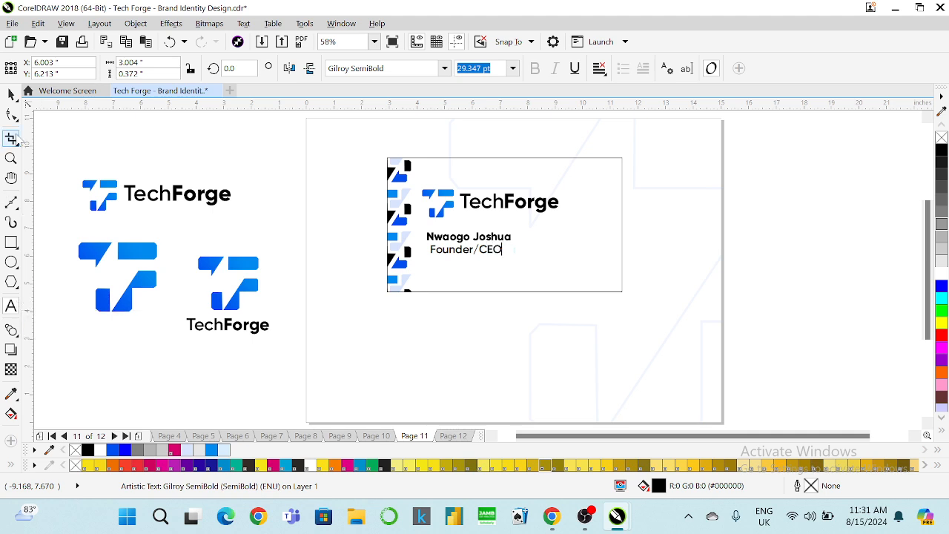
left_click(11, 94)
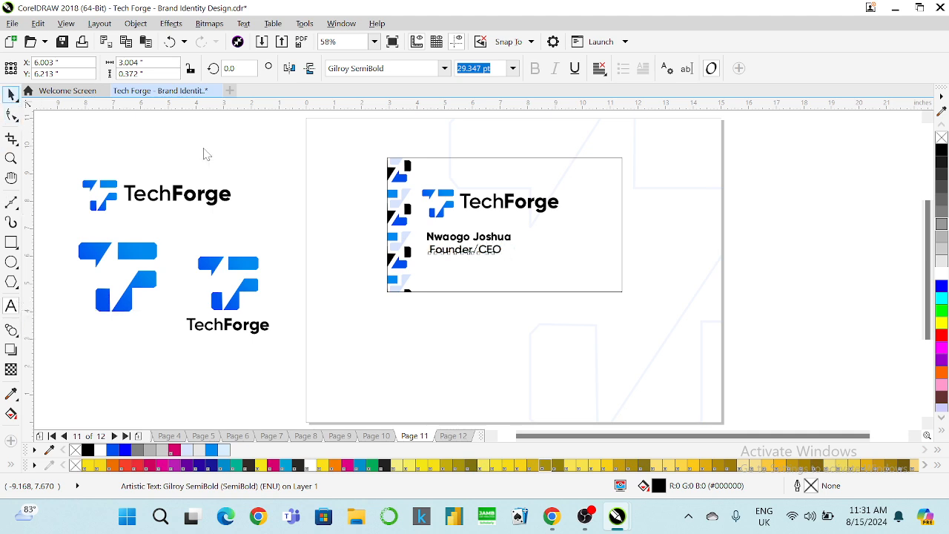
left_click(408, 279, "shift")
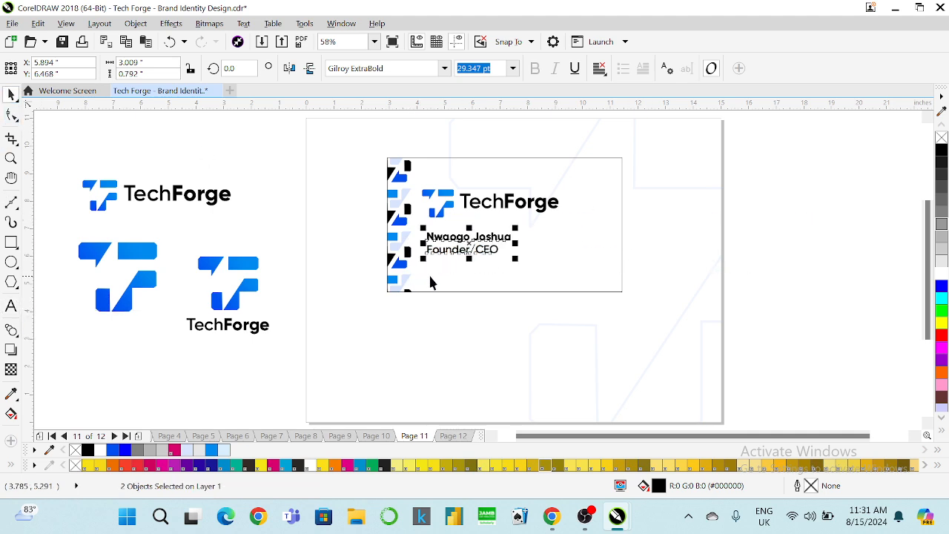
left_click(828, 203)
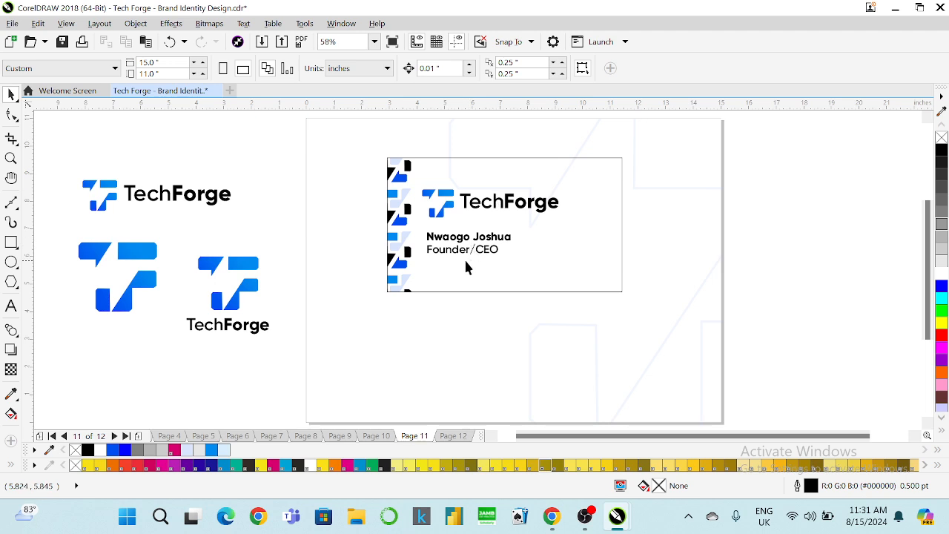
Give the business card rectangle a white fill.
left_click(587, 173)
left_click(942, 282)
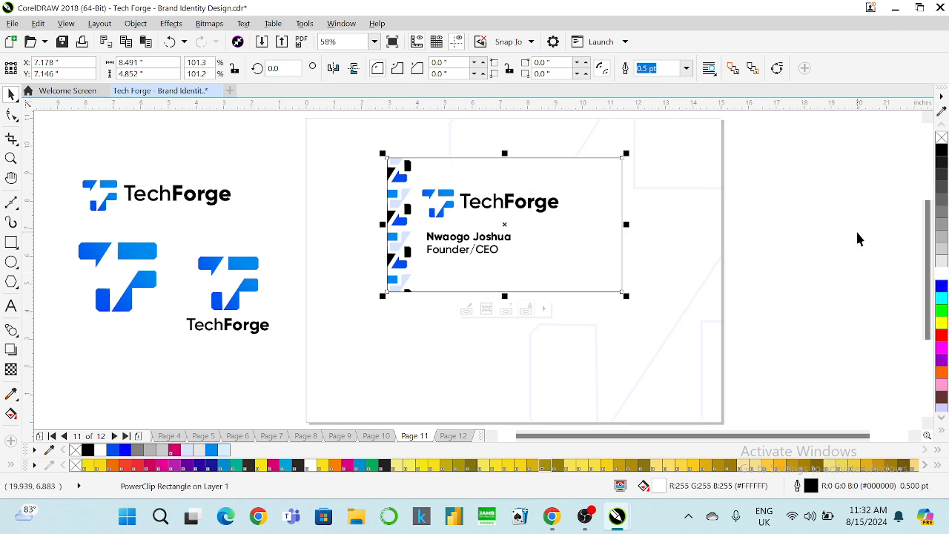
left_click(855, 229)
left_click(593, 169)
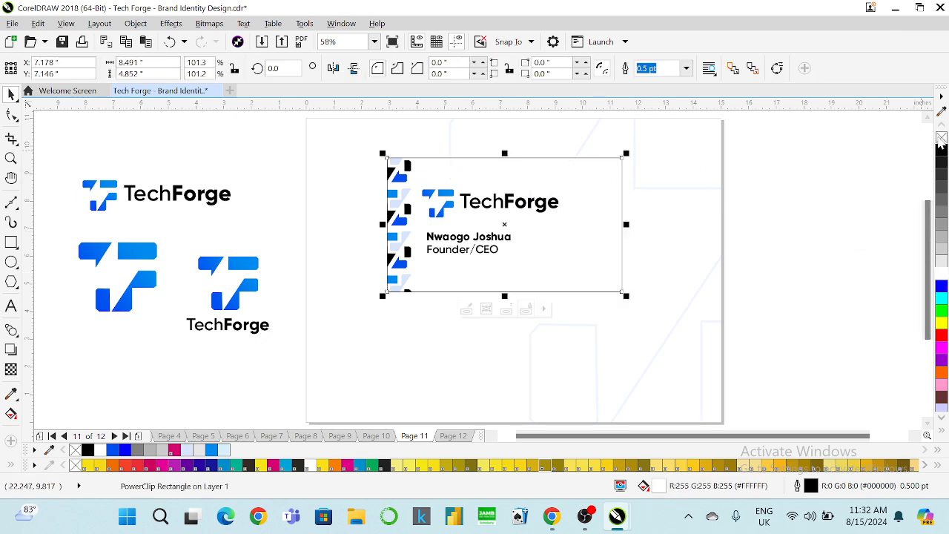
Remove the card's outline and fill it with light blue as an editable gradient.
right_click(942, 137)
left_click(864, 159)
left_click(499, 167)
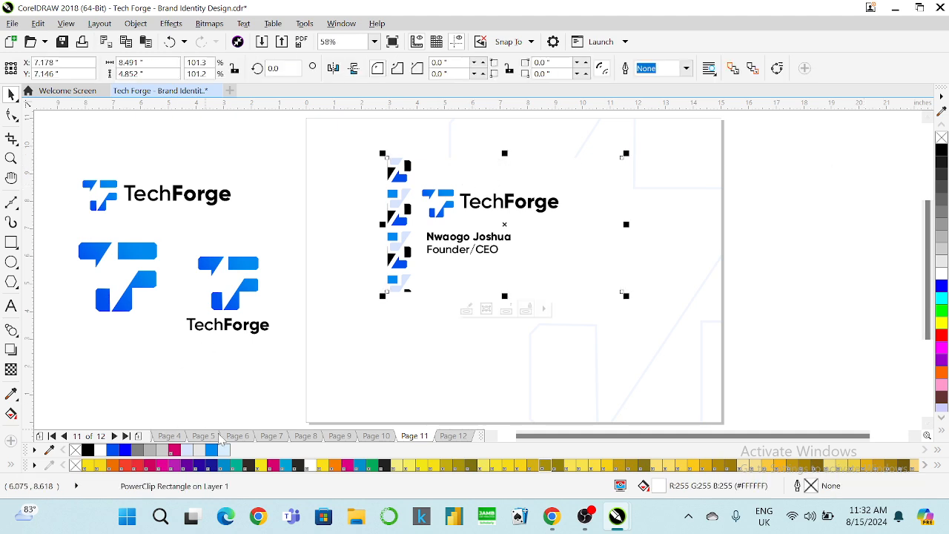
left_click(223, 451)
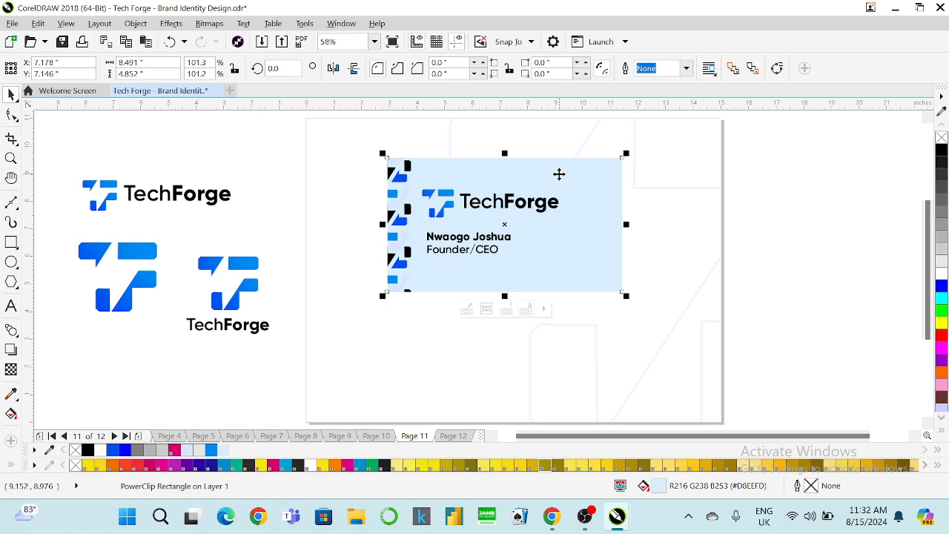
key("F11")
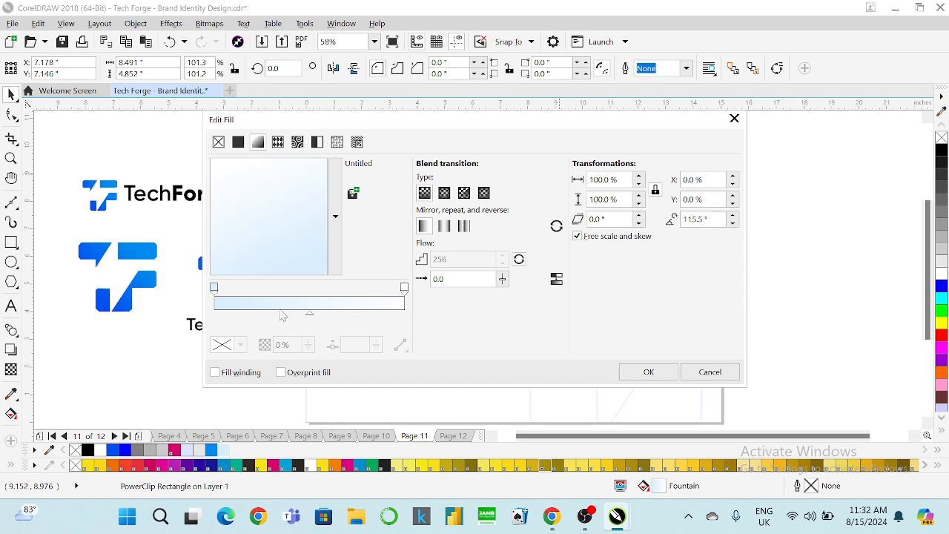
Shift the blue gradient's midpoint left, apply it, and reopen the card's fill settings.
left_click_drag(310, 315, 279, 314)
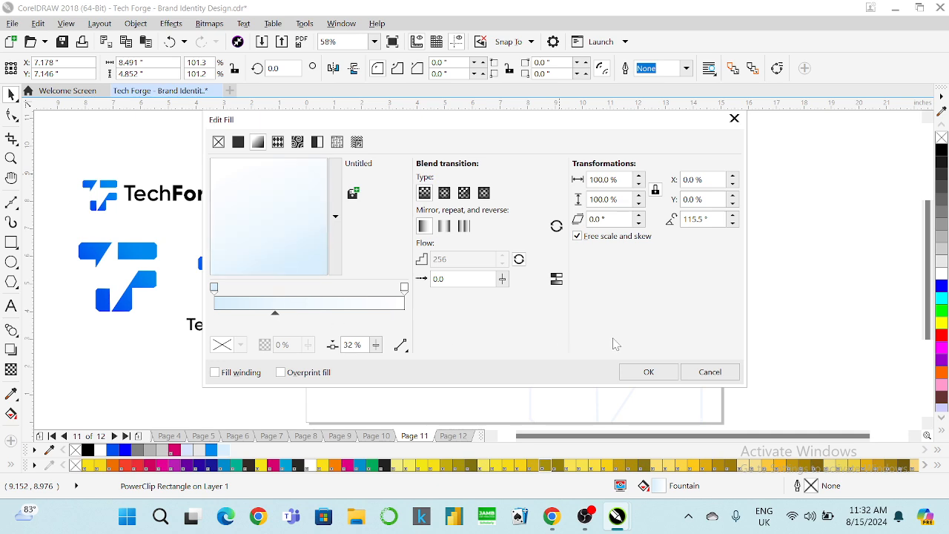
left_click(630, 373)
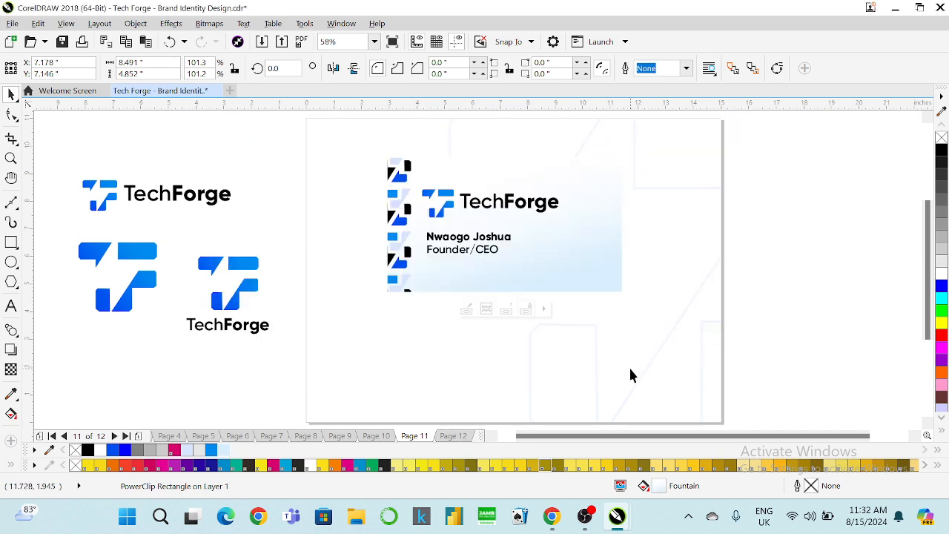
left_click(592, 242)
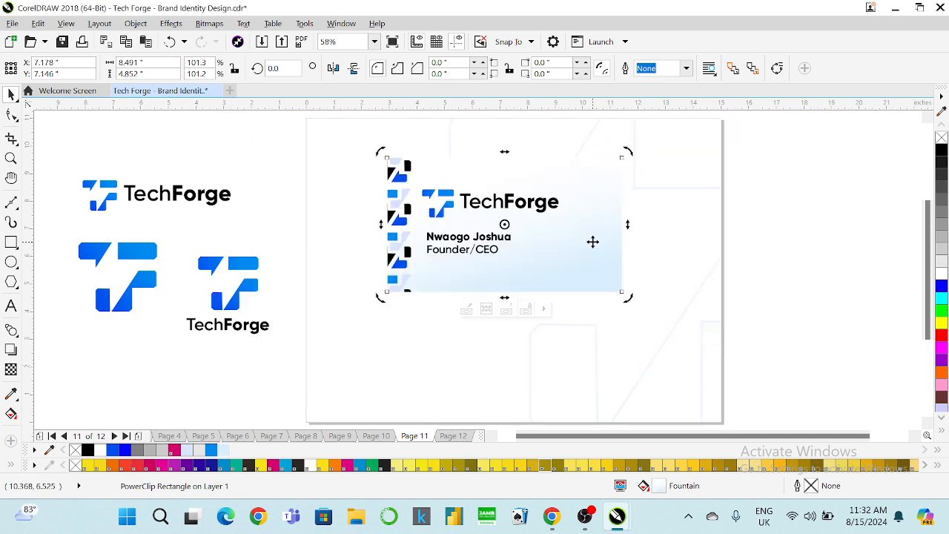
key("F11")
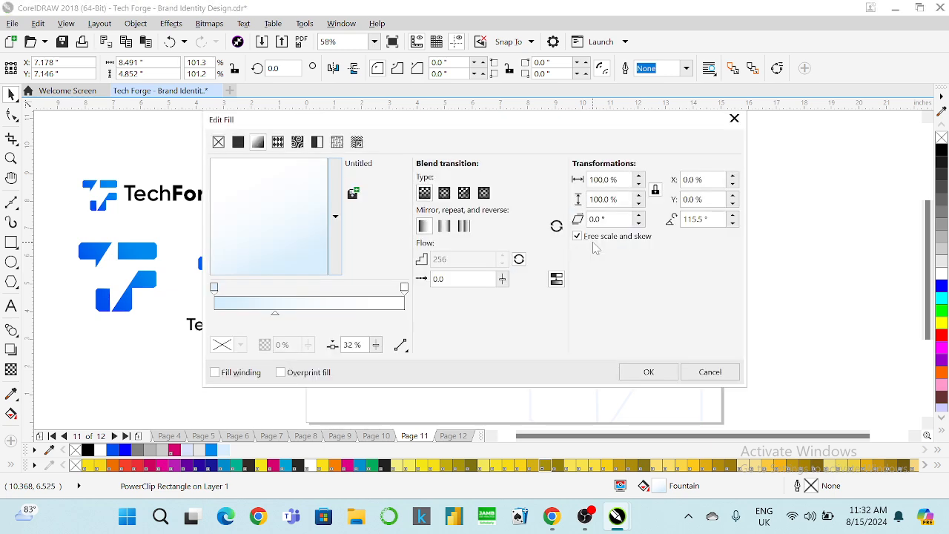
Recolour the gradient's left node to white, then to light grey, and apply it.
left_click(214, 287)
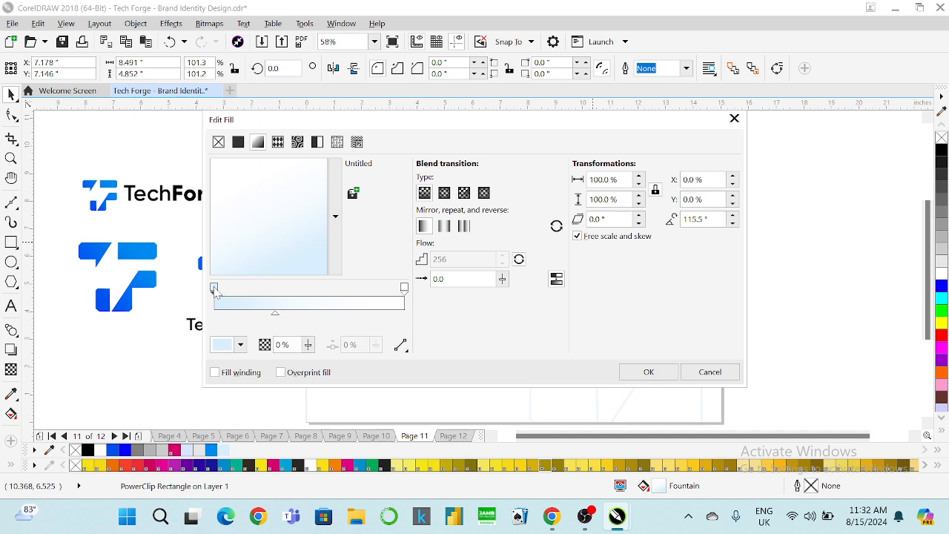
left_click(240, 344)
left_click(280, 181)
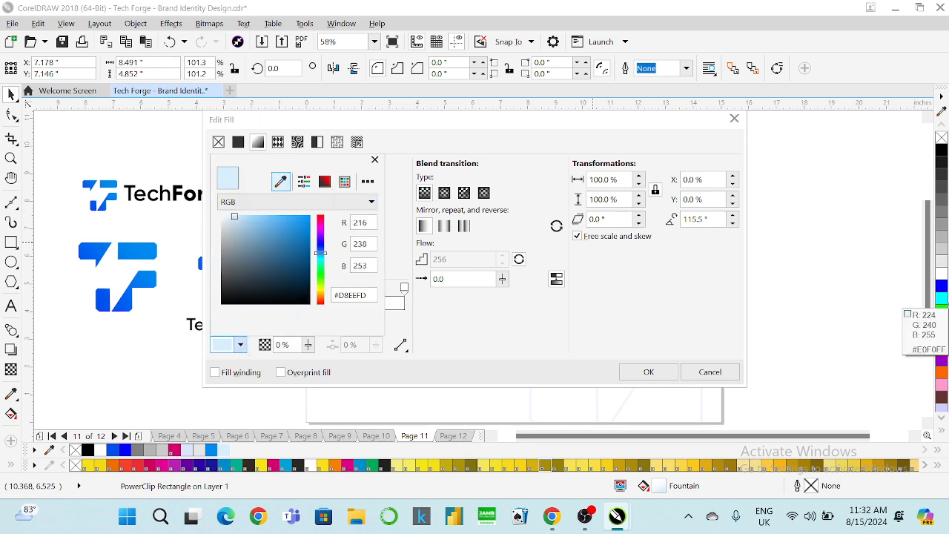
left_click(942, 272)
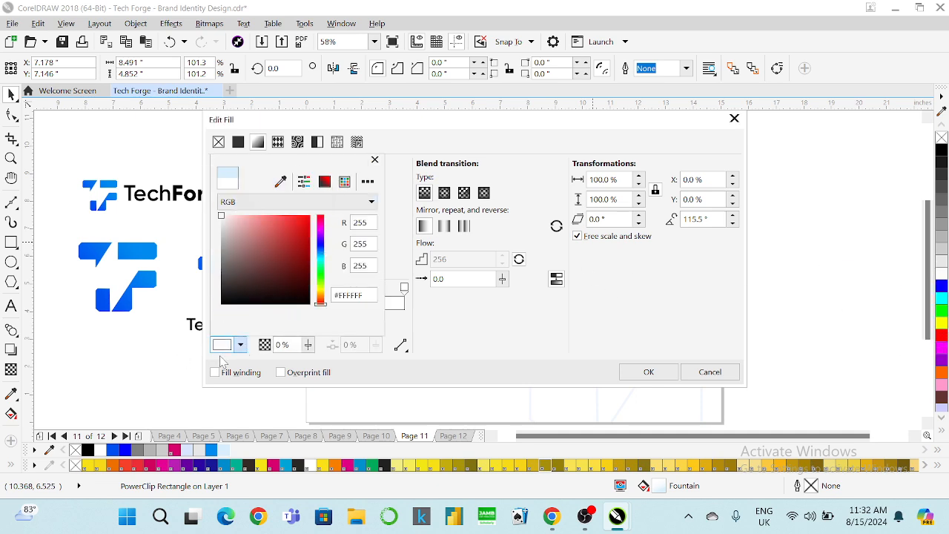
left_click(239, 345)
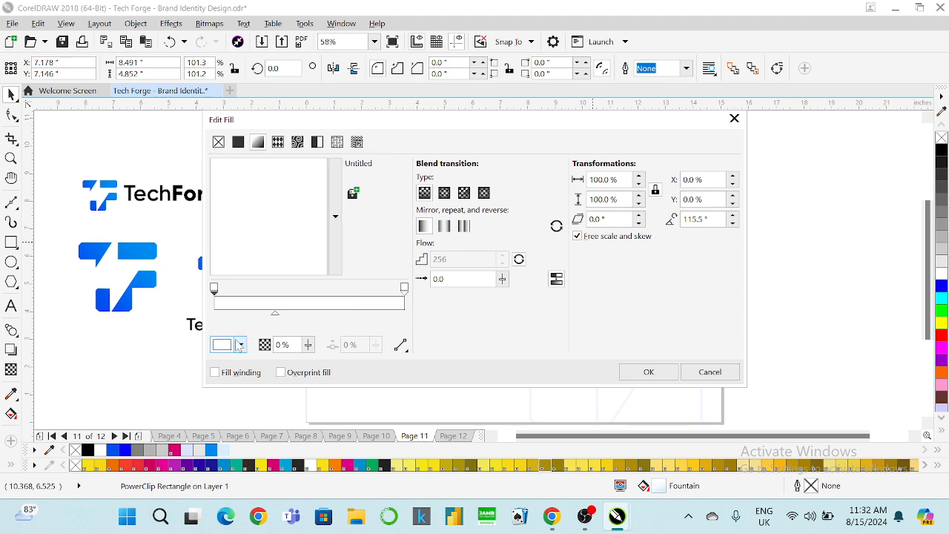
left_click(240, 350)
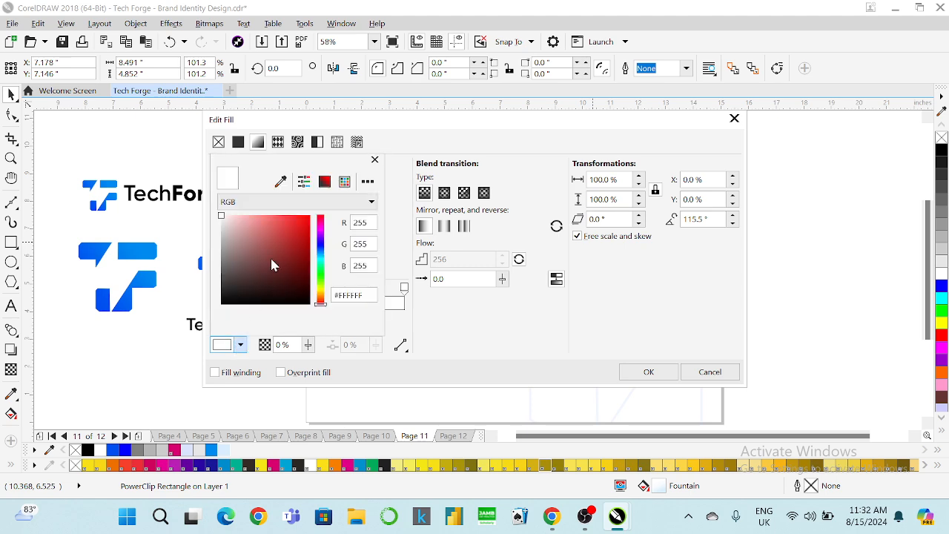
left_click(280, 181)
left_click(939, 262)
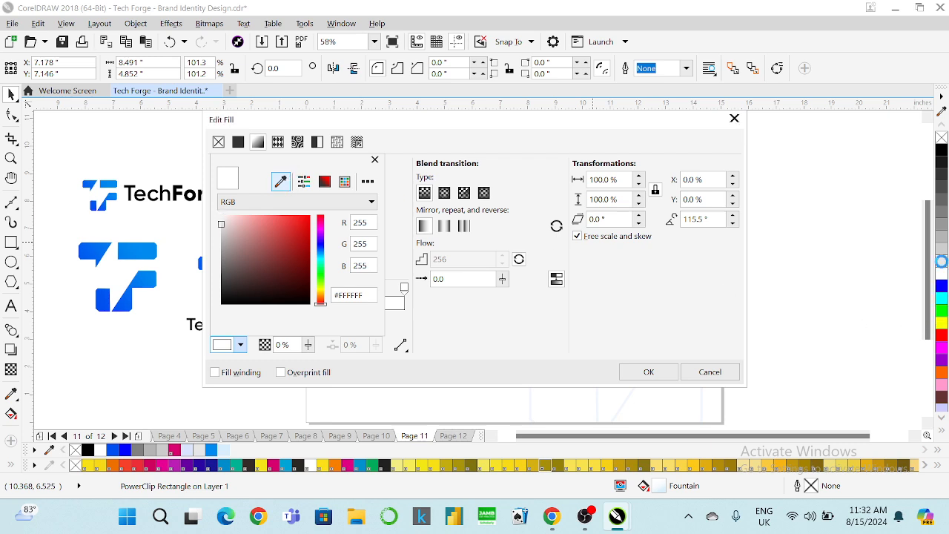
left_click(698, 306)
left_click(647, 372)
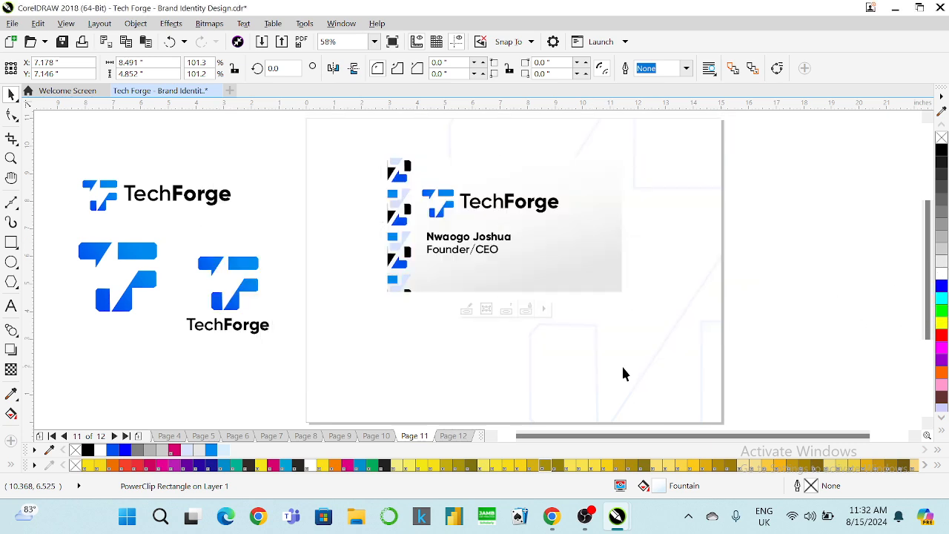
Rotate the card's gradient to 187.4° with its midpoint at 24%.
left_click(596, 243)
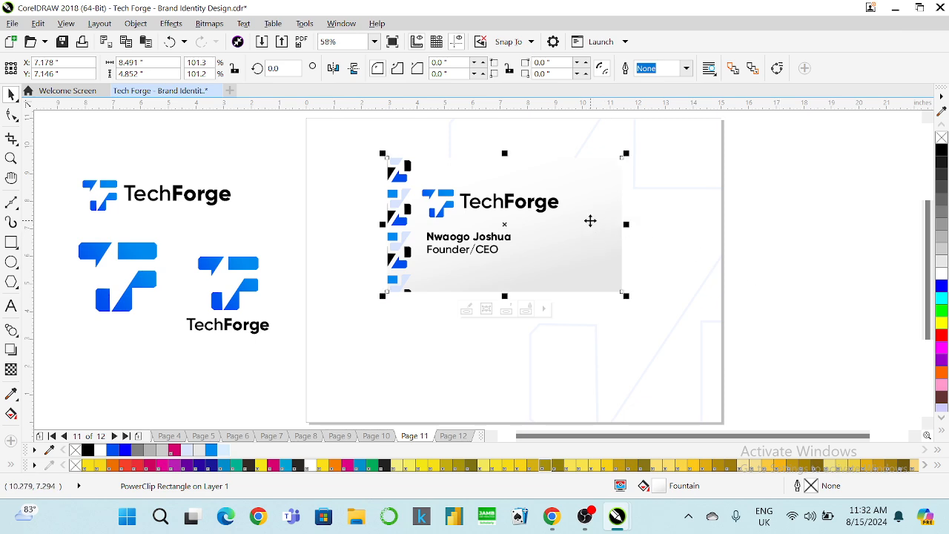
key("F11")
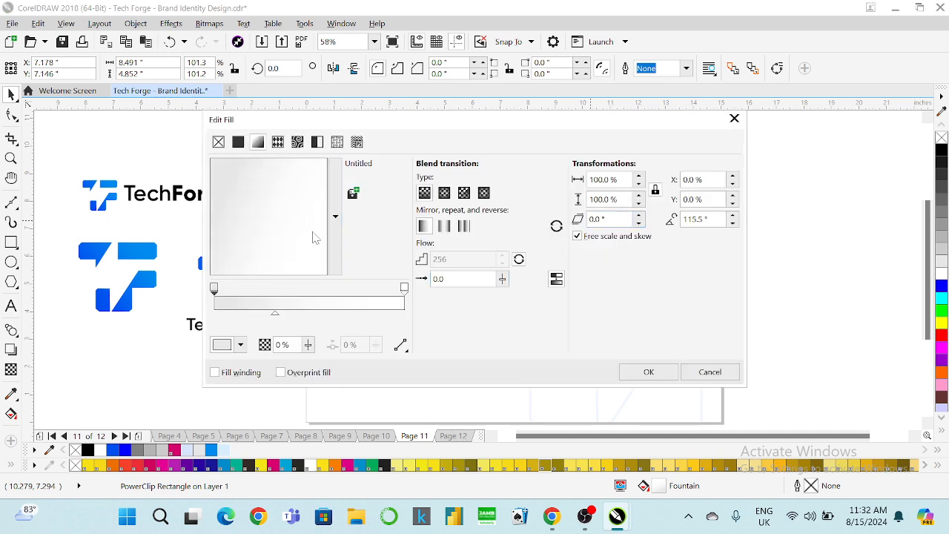
left_click_drag(170, 172, 202, 266)
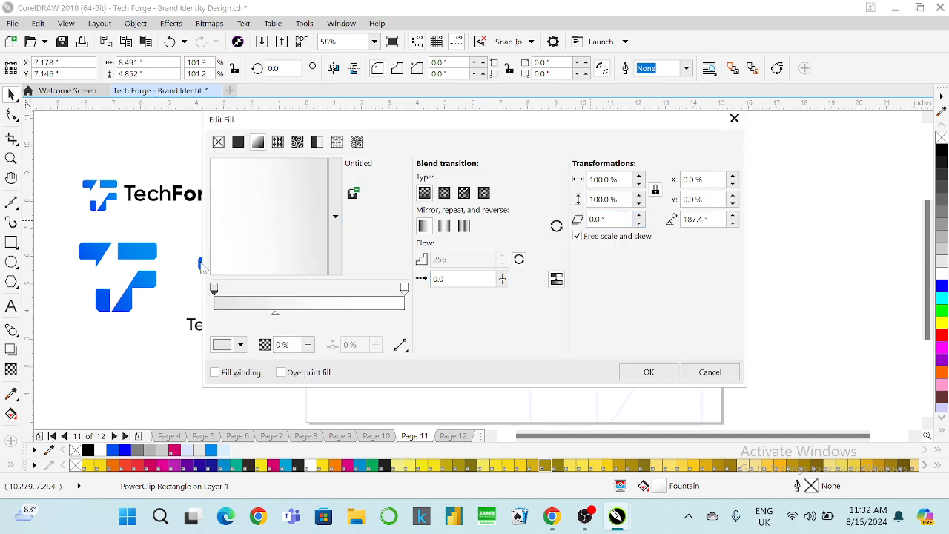
left_click_drag(272, 312, 260, 317)
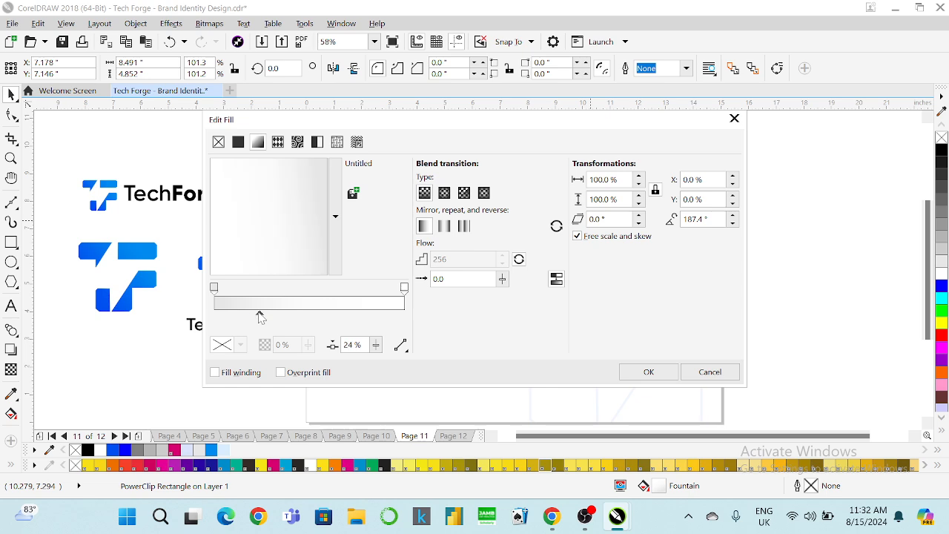
left_click(646, 370)
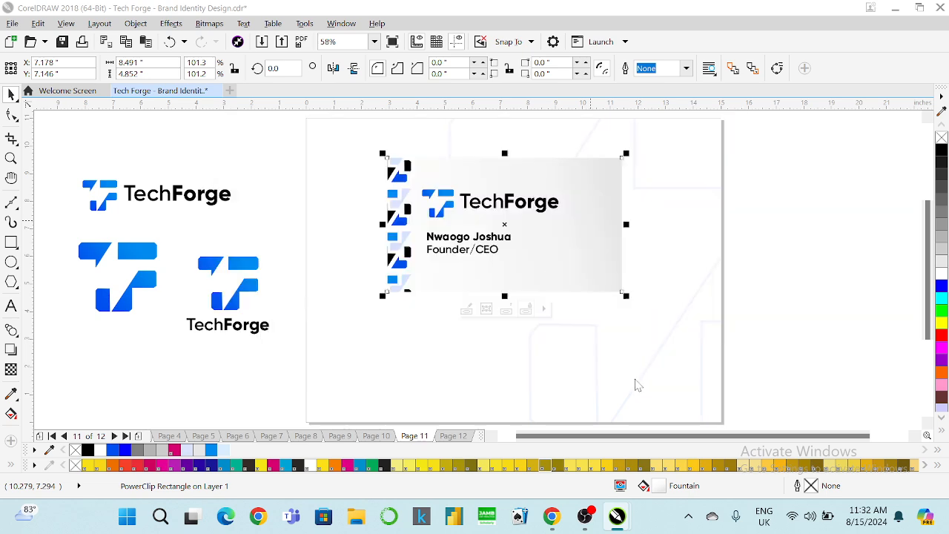
Replace the card's gradient with a plain white fill.
left_click(803, 265)
left_click(601, 237)
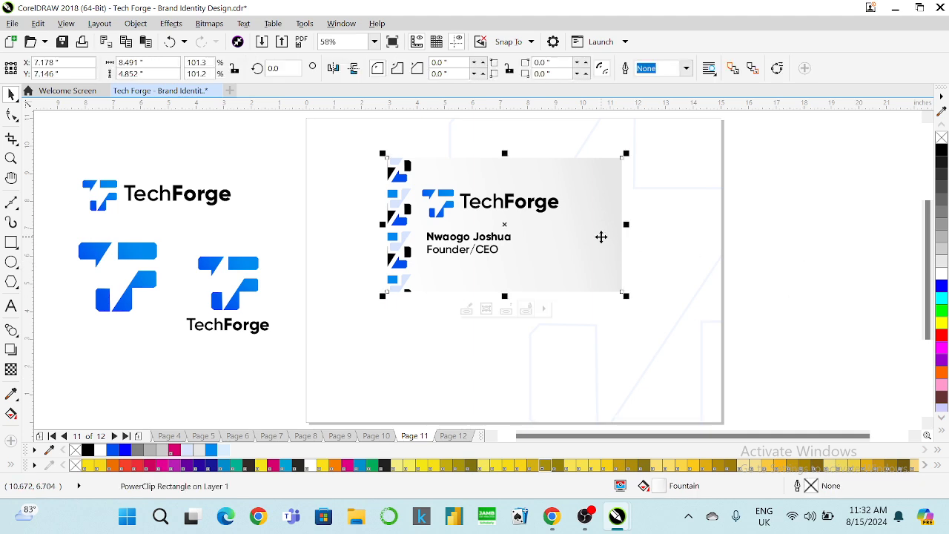
left_click(941, 273)
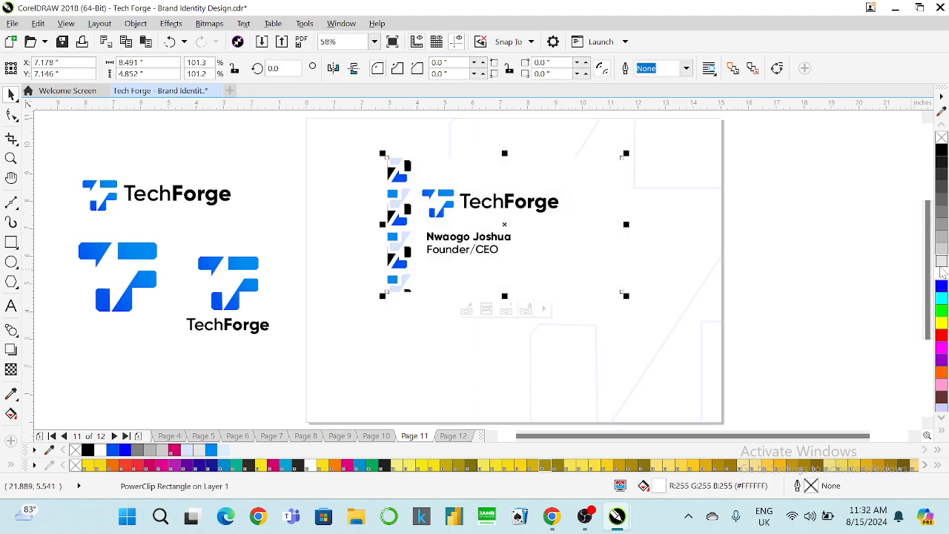
left_click(843, 247)
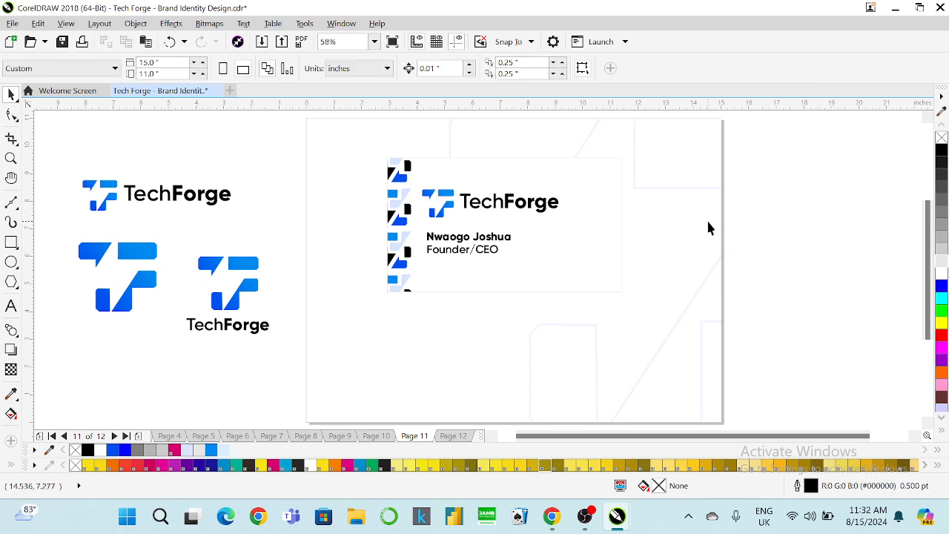
Select the name and title lines, then briefly enter and exit the card's PowerClip contents.
left_click_drag(788, 248, 420, 265)
left_click_drag(794, 222, 420, 275)
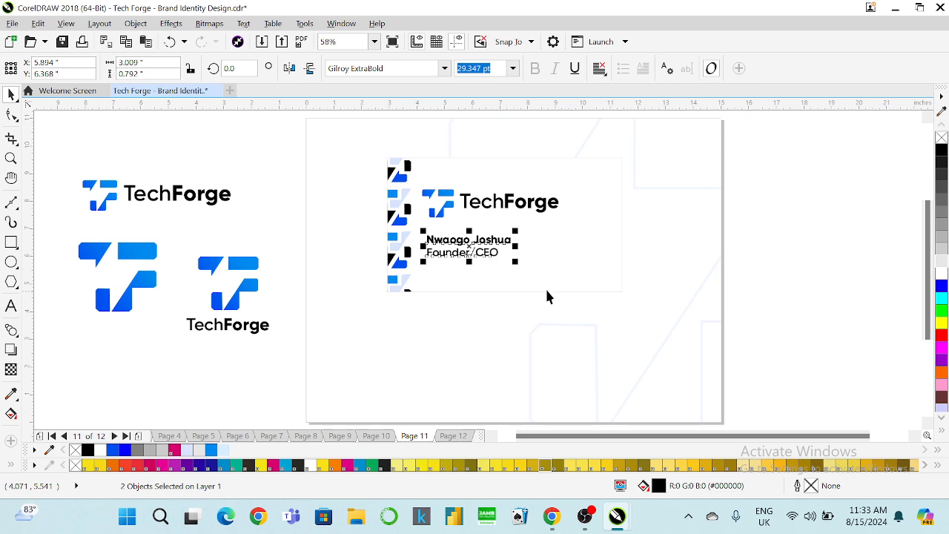
left_click(756, 193)
left_click(718, 185)
right_click(718, 185)
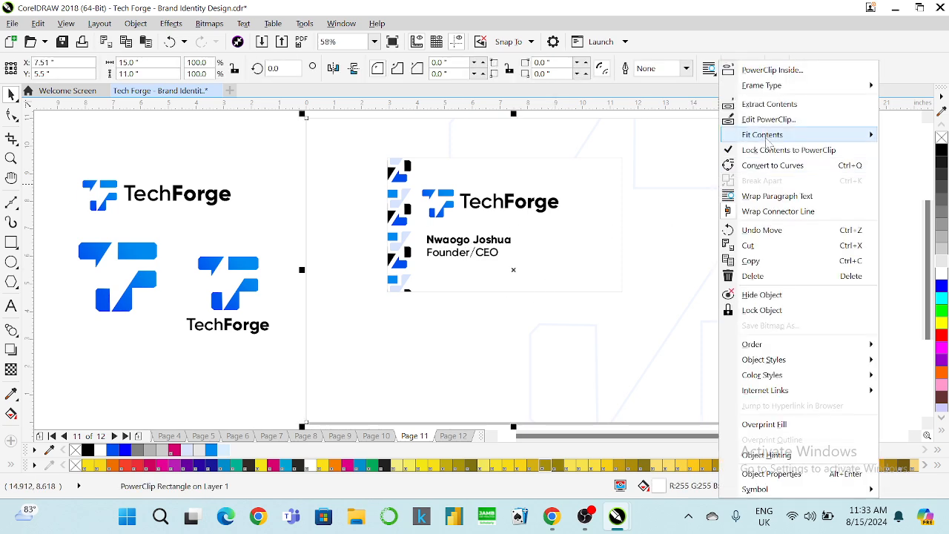
left_click(767, 119)
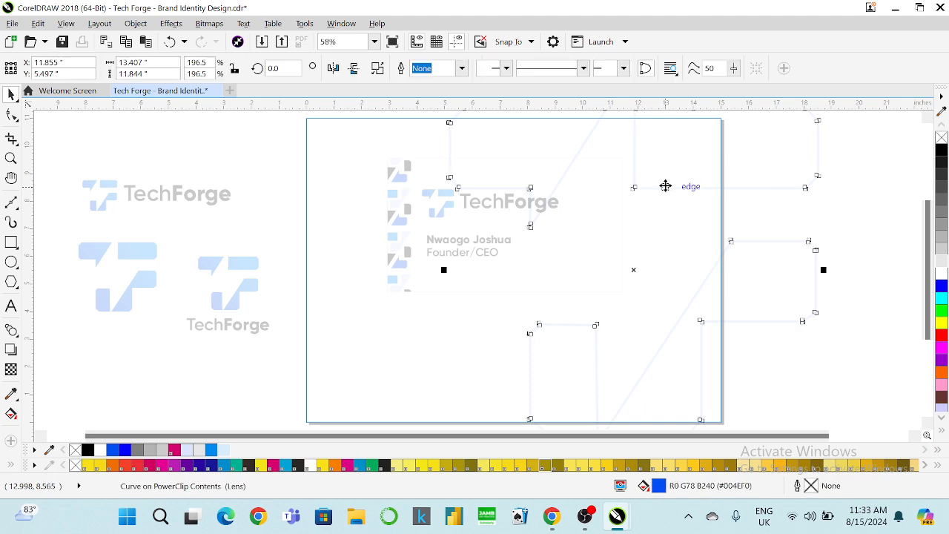
scroll(603, 252, "down", 2)
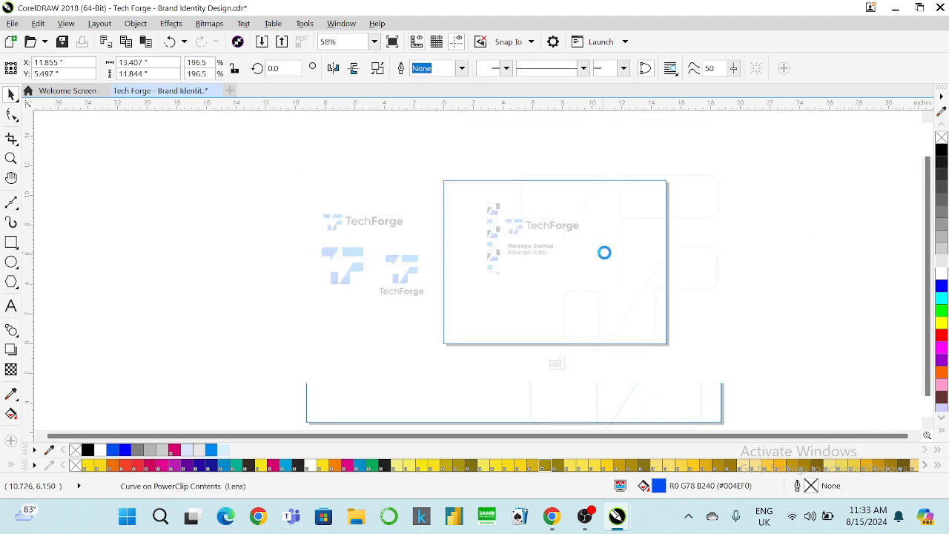
left_click(555, 361)
Inside the PowerClip, resize the pattern to about 98% and move it up and left.
left_click(572, 207)
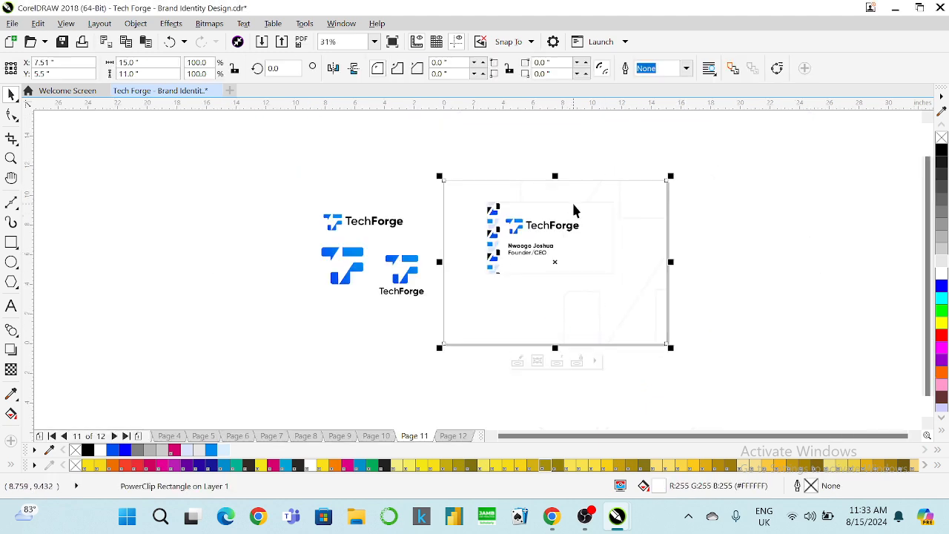
right_click(571, 203)
left_click(625, 119)
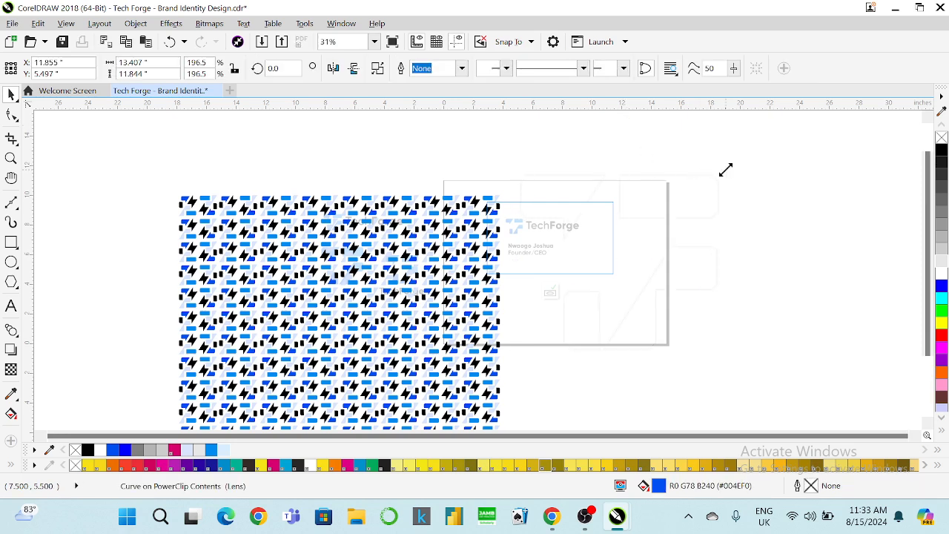
left_click_drag(724, 169, 691, 198)
left_click_drag(622, 265, 601, 255)
left_click_drag(670, 182, 574, 262)
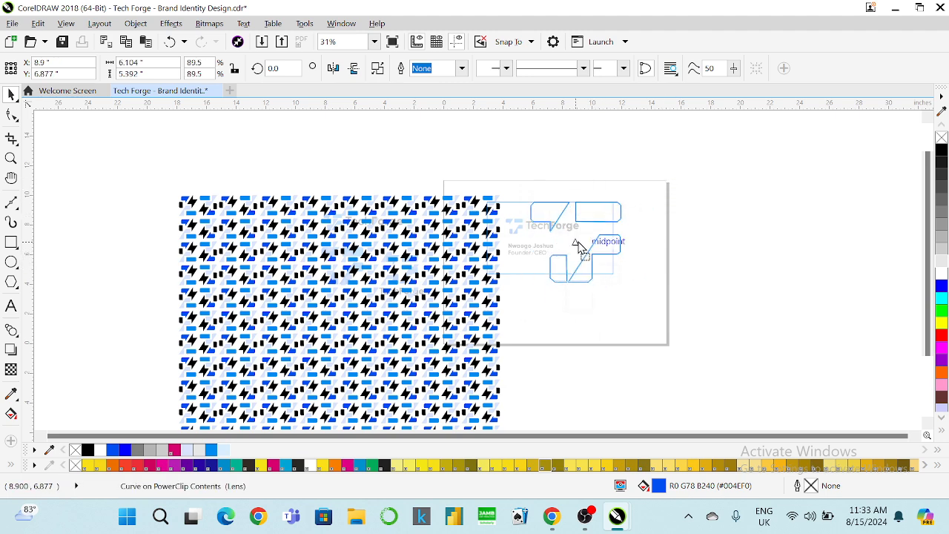
left_click_drag(627, 195, 639, 187)
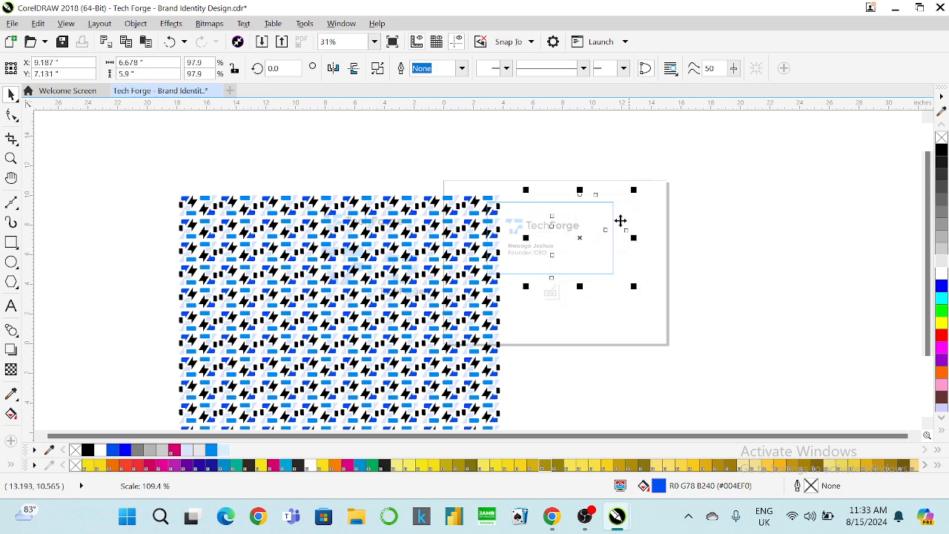
left_click(555, 292)
scroll(561, 240, "up", 2)
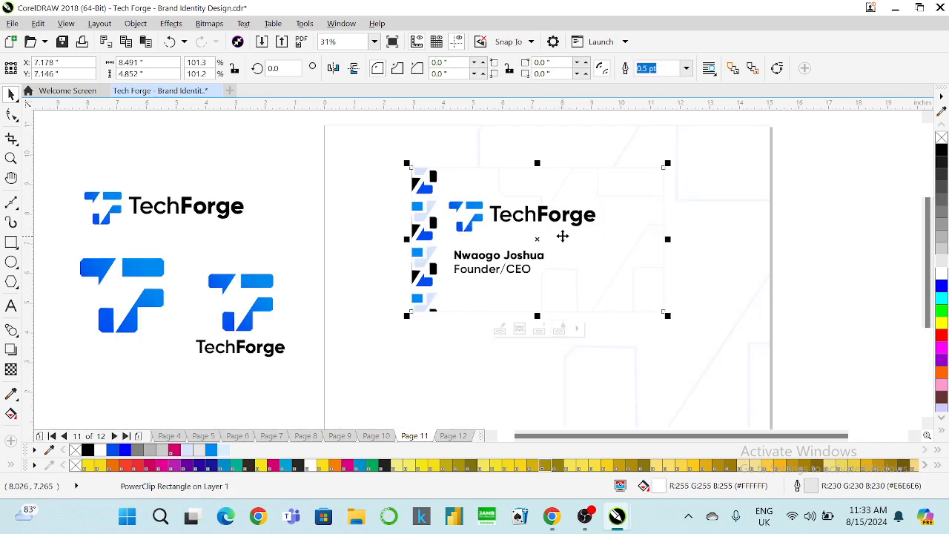
Remove the card's grey outline, group the logo and name, and centre them vertically.
right_click(942, 139)
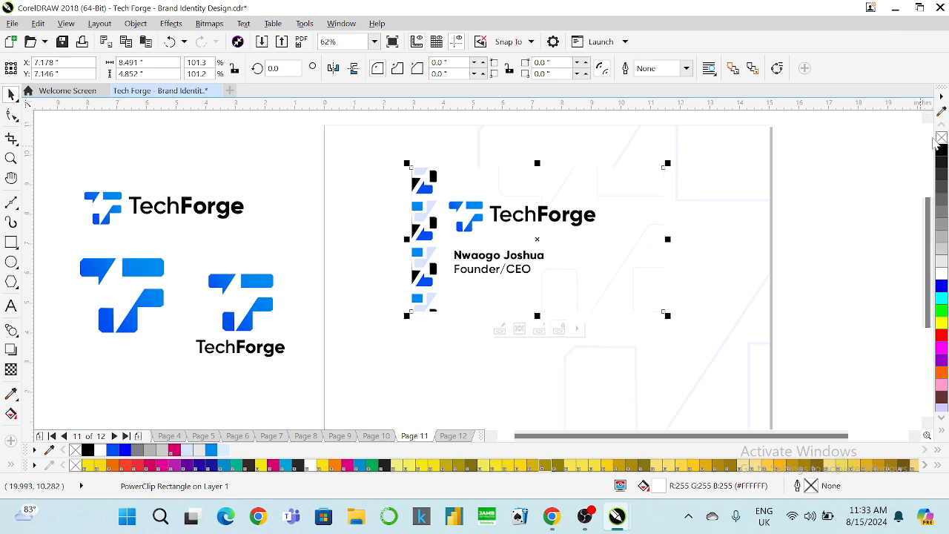
left_click(865, 171)
left_click(622, 196)
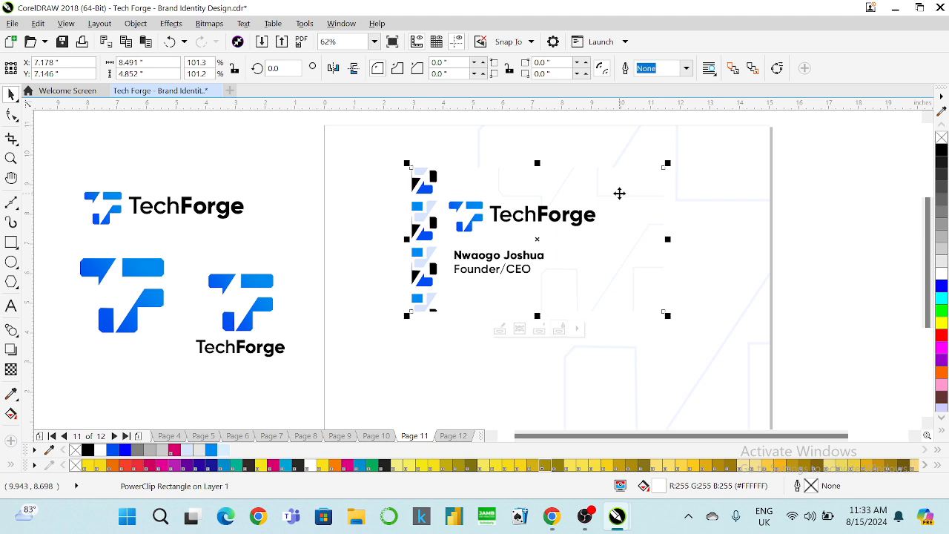
left_click_drag(787, 191, 437, 301)
key("ctrl+g")
left_click(506, 286, "shift")
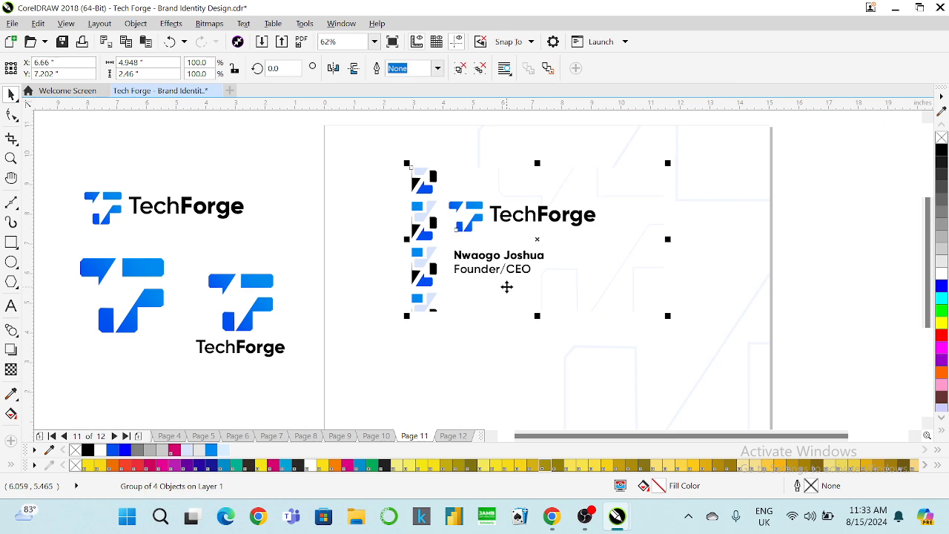
key("e")
left_click(786, 230)
Copy the card with its logo group directly below the original.
left_click(600, 280)
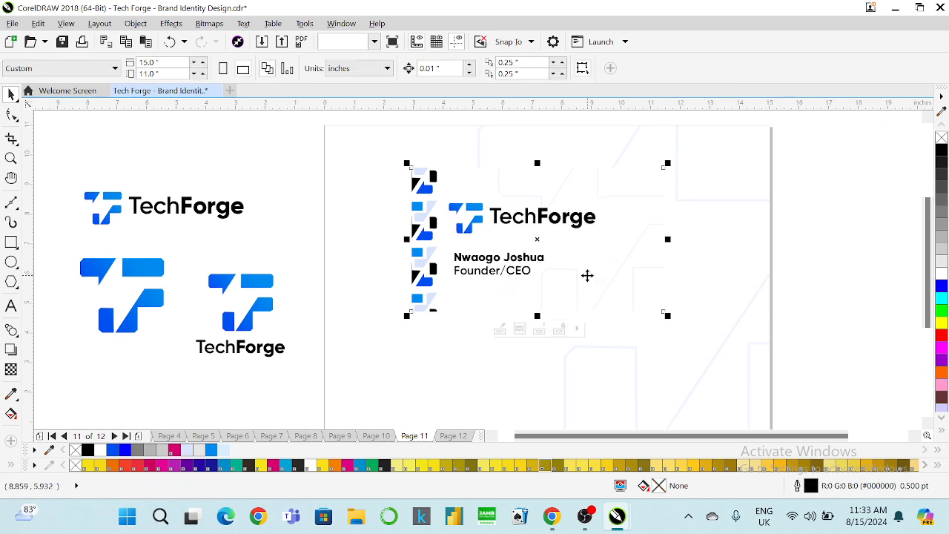
left_click(300, 145)
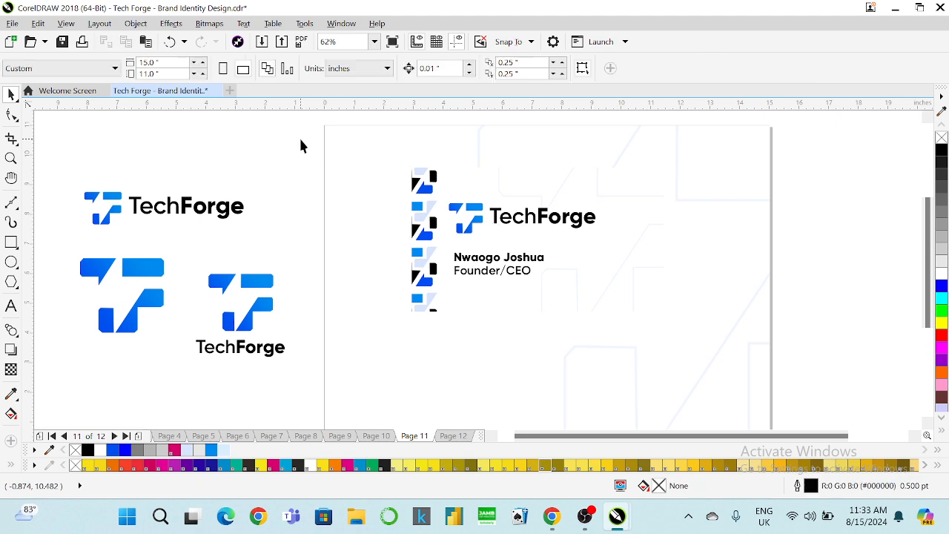
left_click_drag(517, 299, 693, 346)
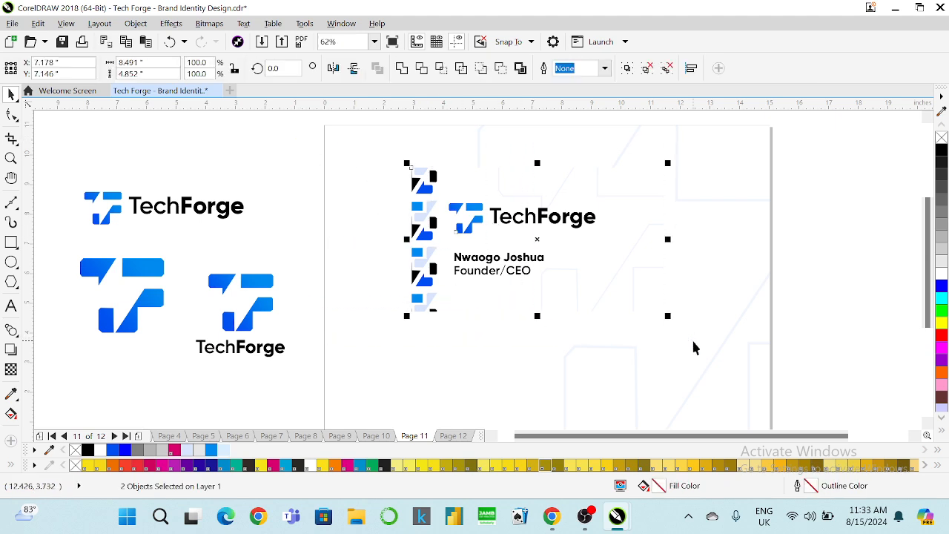
left_click_drag(525, 216, 511, 345)
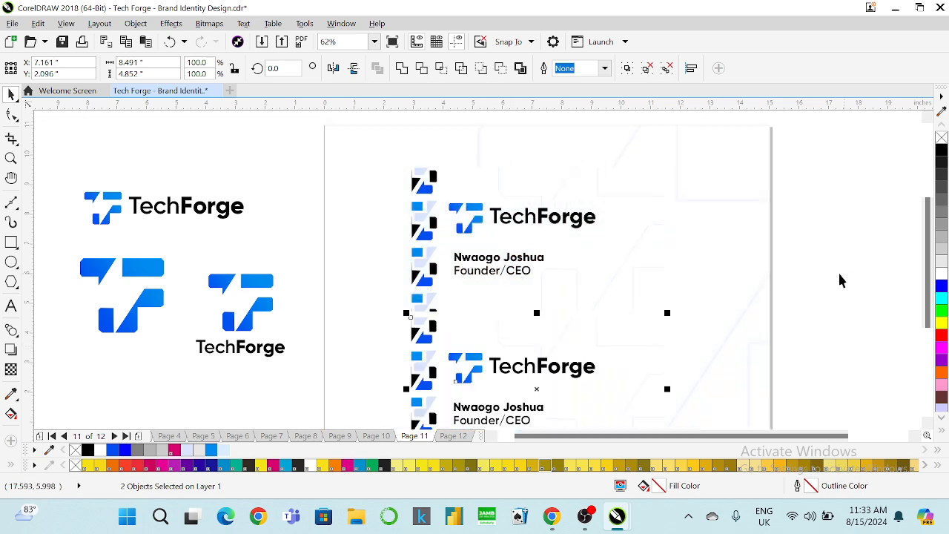
left_click(837, 273)
left_click(472, 367)
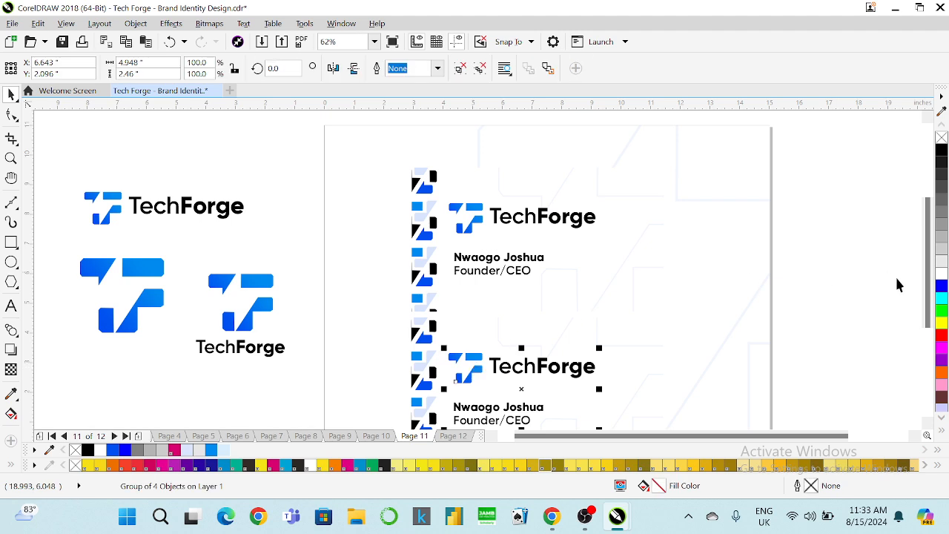
scroll(904, 296, "down", 2)
left_click(822, 330)
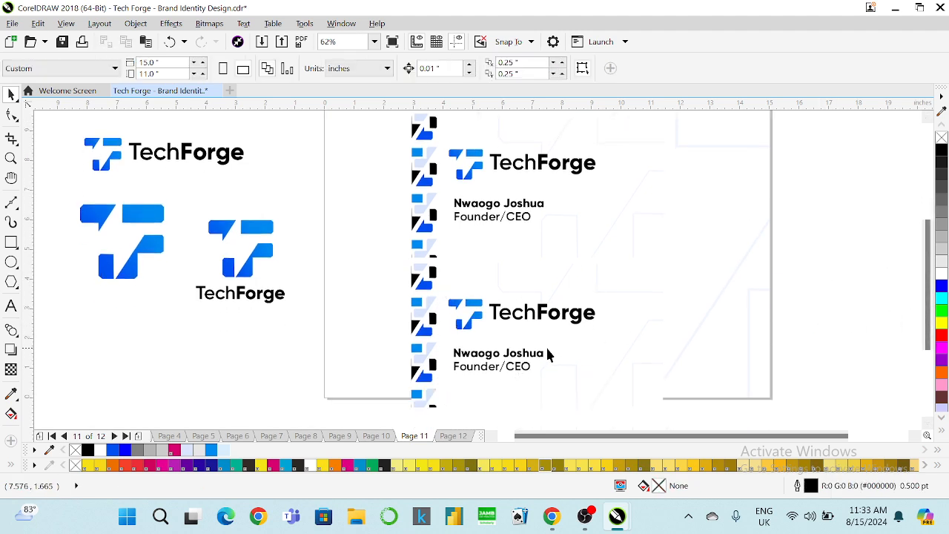
Scale both stacked cards to 78.5% and shift them left onto the page.
scroll(487, 330, "down", 2)
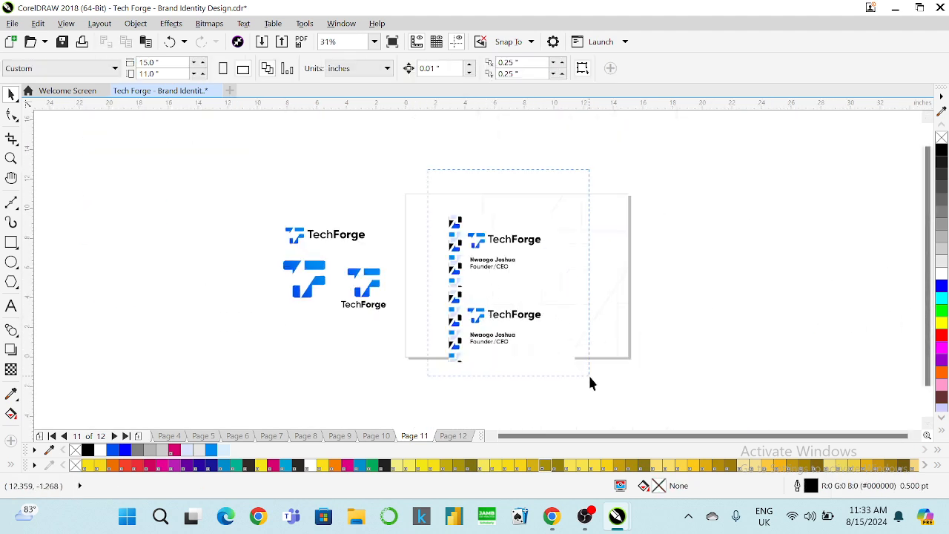
left_click_drag(590, 378, 549, 330)
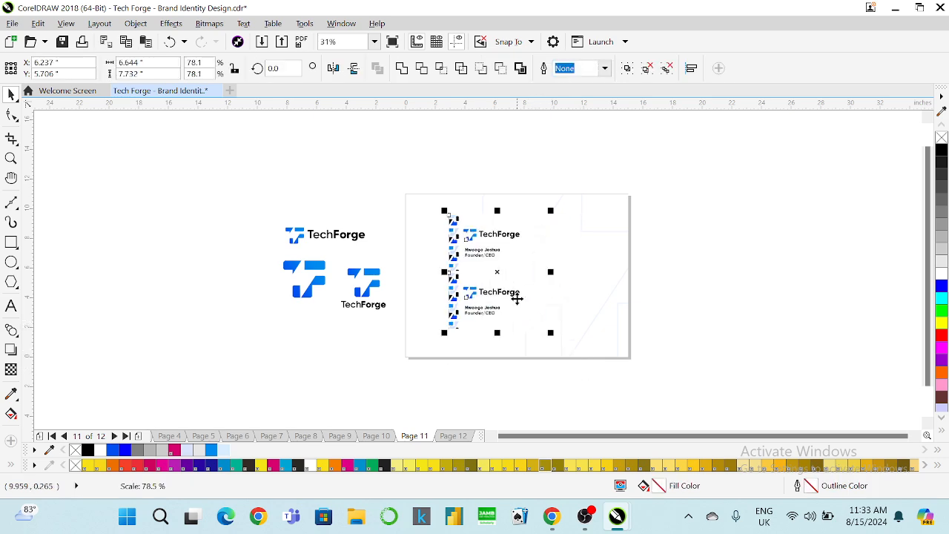
left_click_drag(516, 298, 496, 299)
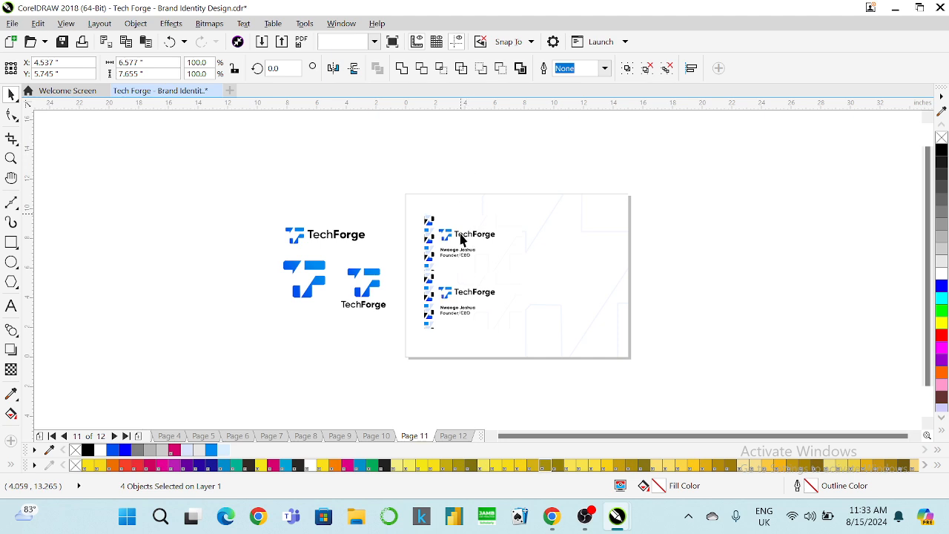
scroll(459, 238, "up", 2)
With the lower card selected, start Edit > Copy Properties From.
left_click(457, 274)
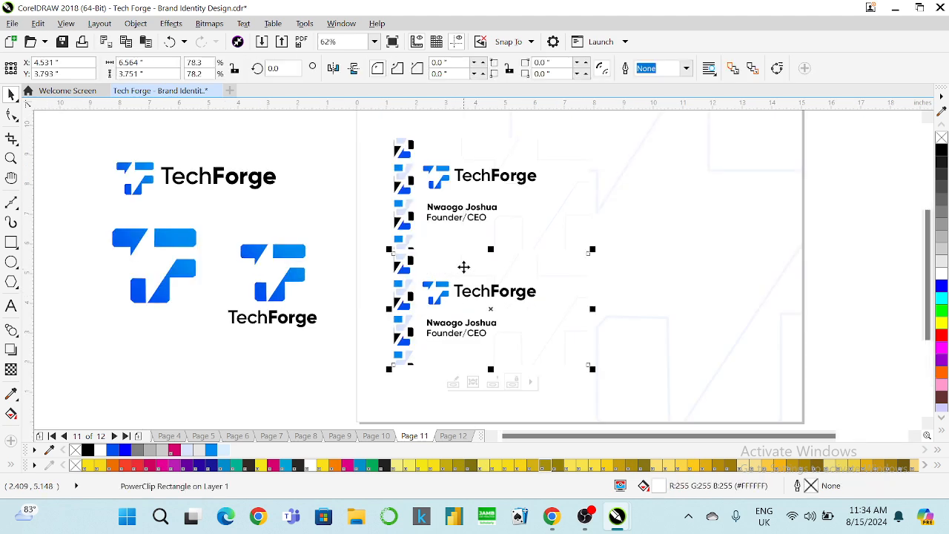
left_click(38, 23)
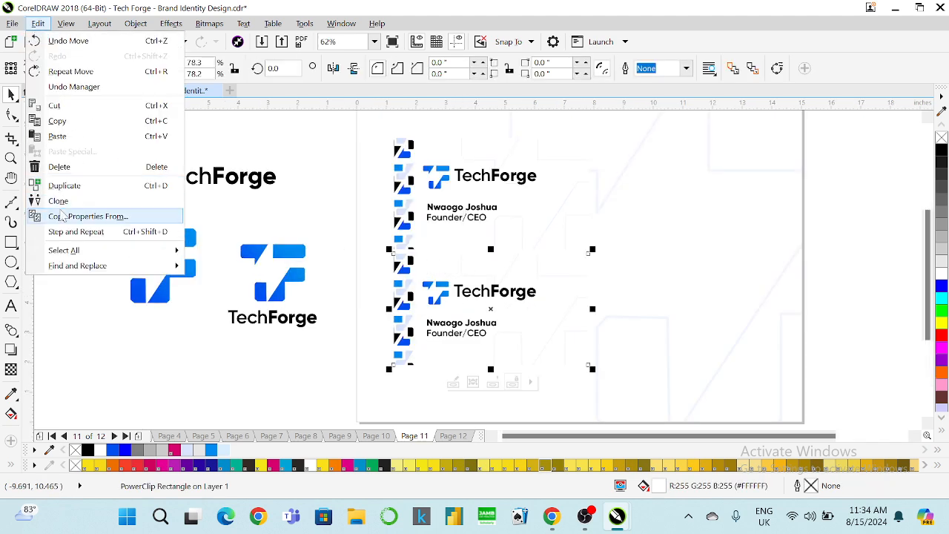
left_click(63, 216)
Copy only the logo's blue gradient fill onto the lower card.
left_click(341, 238)
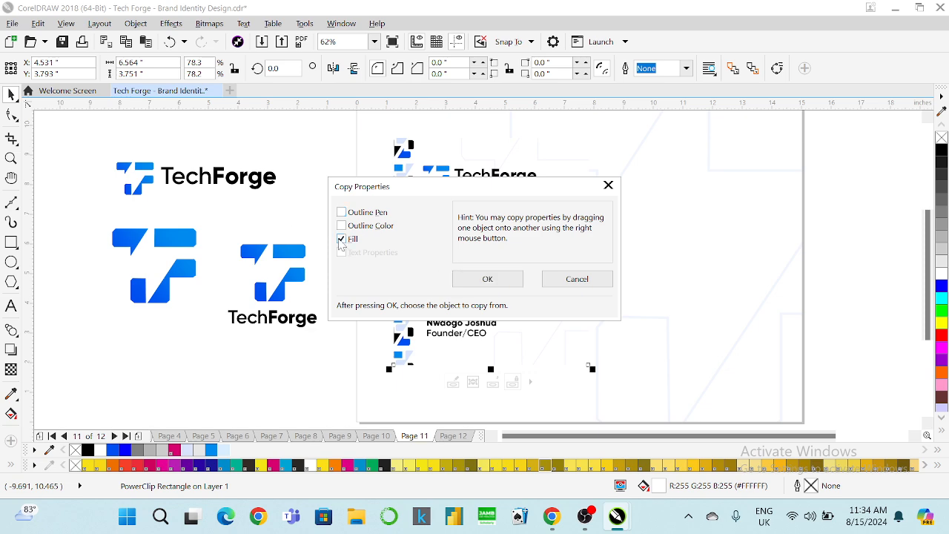
left_click(487, 278)
left_click(303, 258)
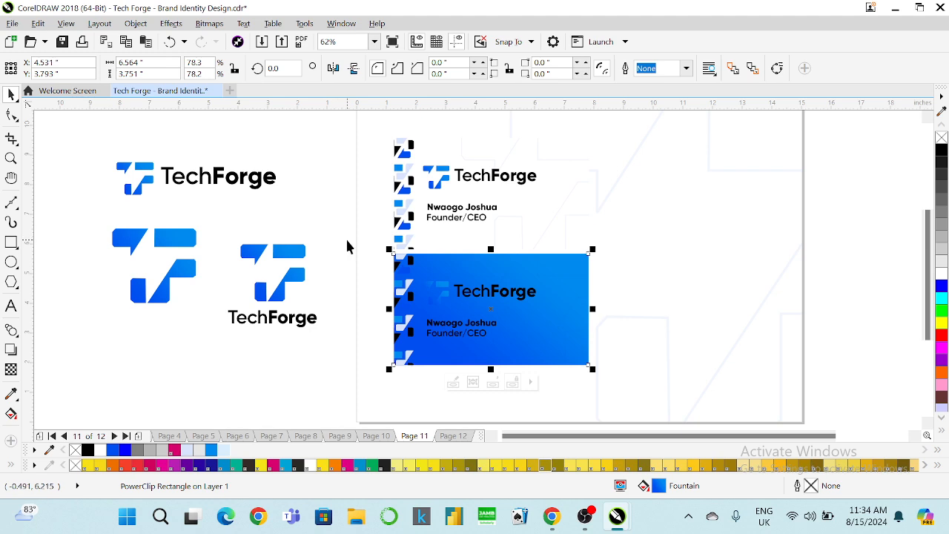
left_click(320, 211)
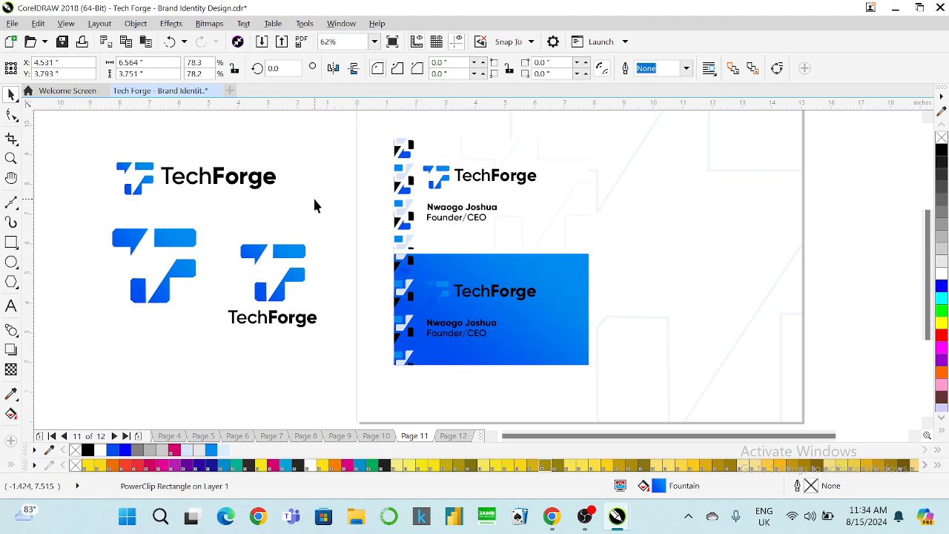
Ungroup the logo and name objects on the blue card.
left_click(467, 292)
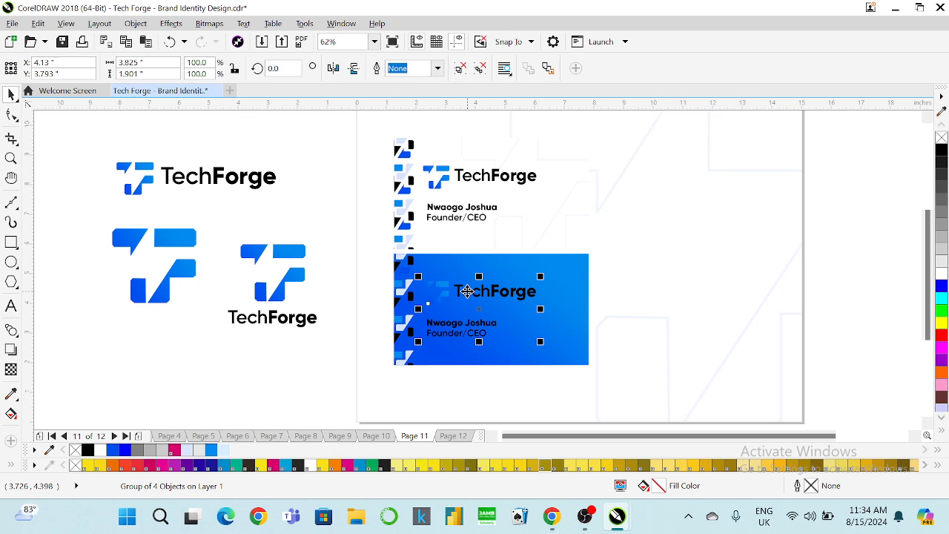
right_click(467, 291)
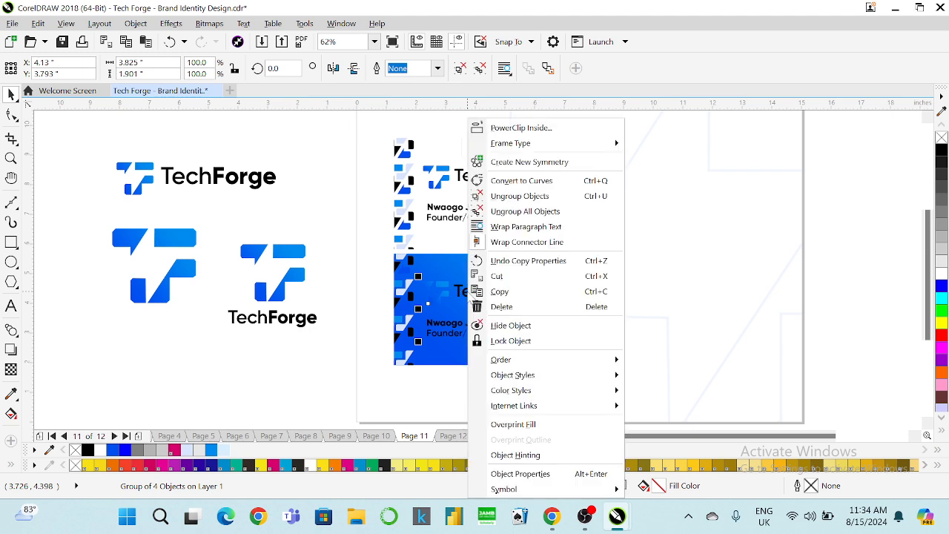
left_click(506, 195)
left_click(358, 289)
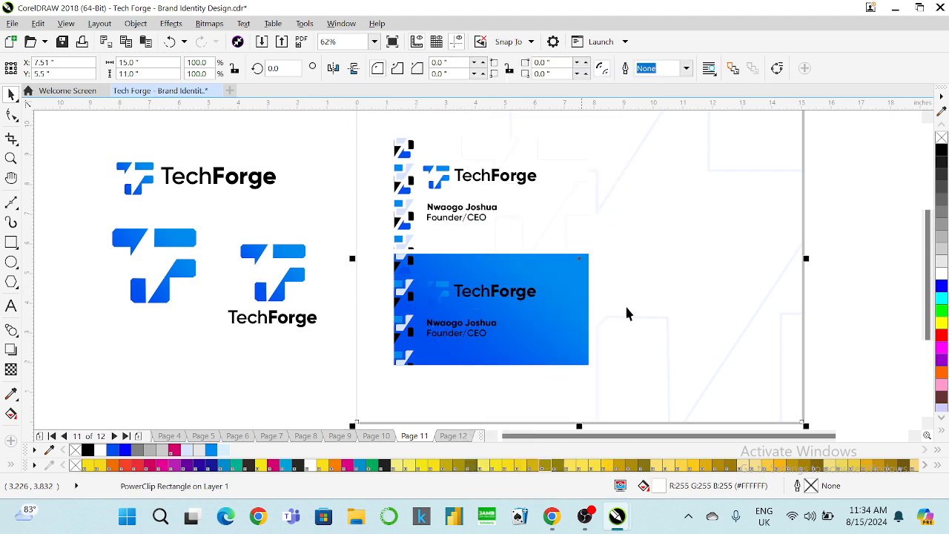
key("Escape")
Make the TechForge logo and wordmark white and shrink them to about 64%.
left_click(494, 291)
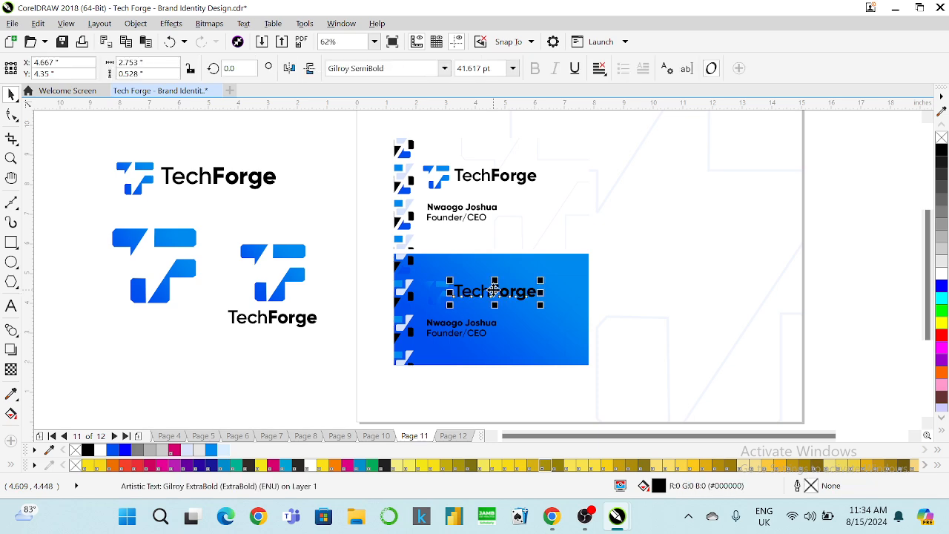
left_click_drag(815, 263, 417, 316)
left_click(941, 276)
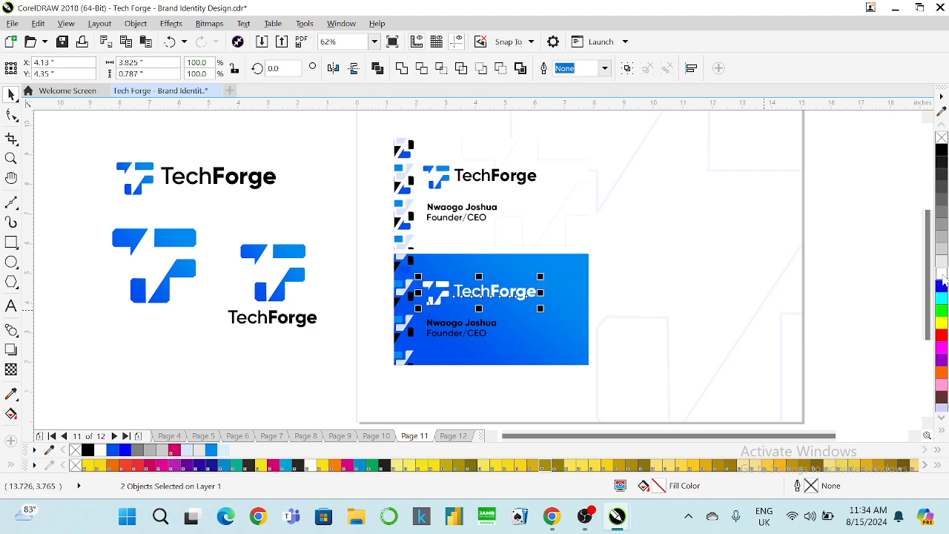
left_click(851, 272)
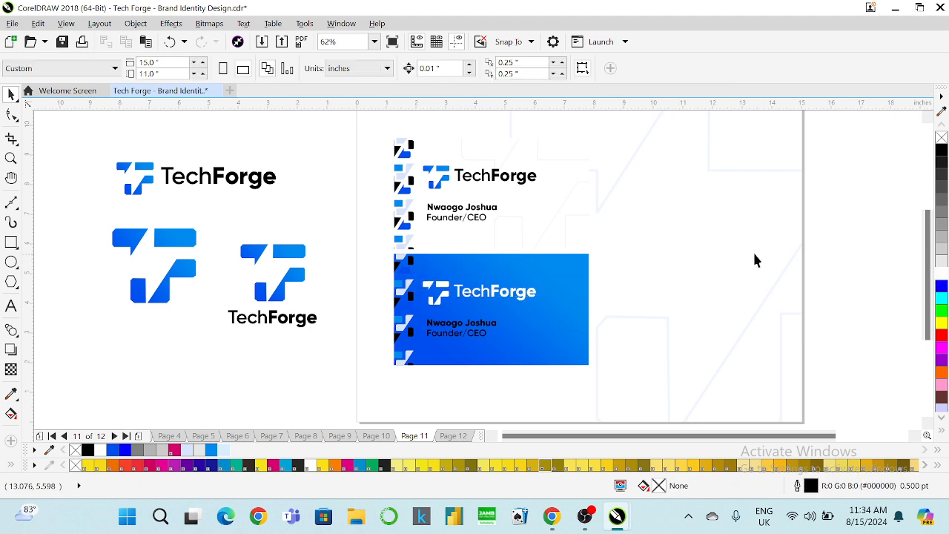
left_click_drag(851, 254, 445, 354)
left_click_drag(536, 368, 489, 361)
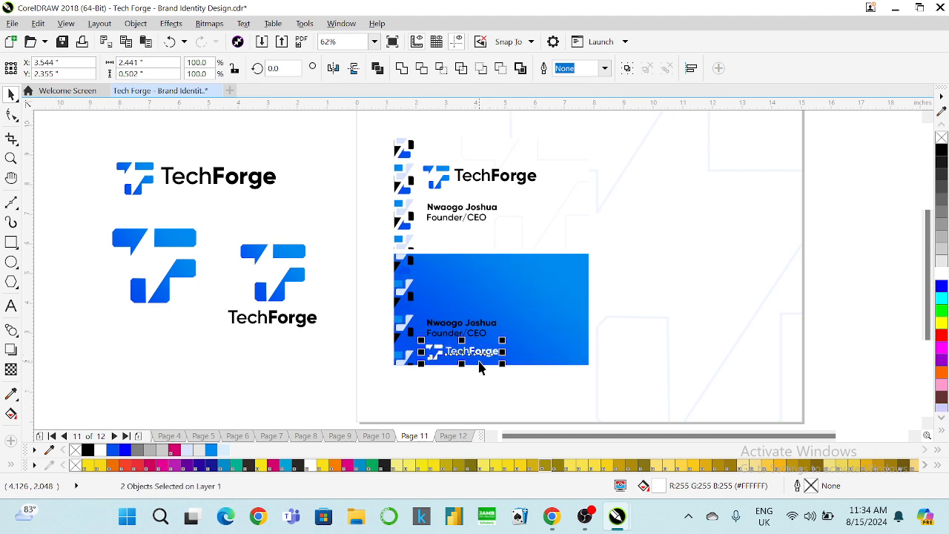
Delete the Founder/CEO title and move the name line higher on the card.
left_click(460, 323)
left_click(450, 332)
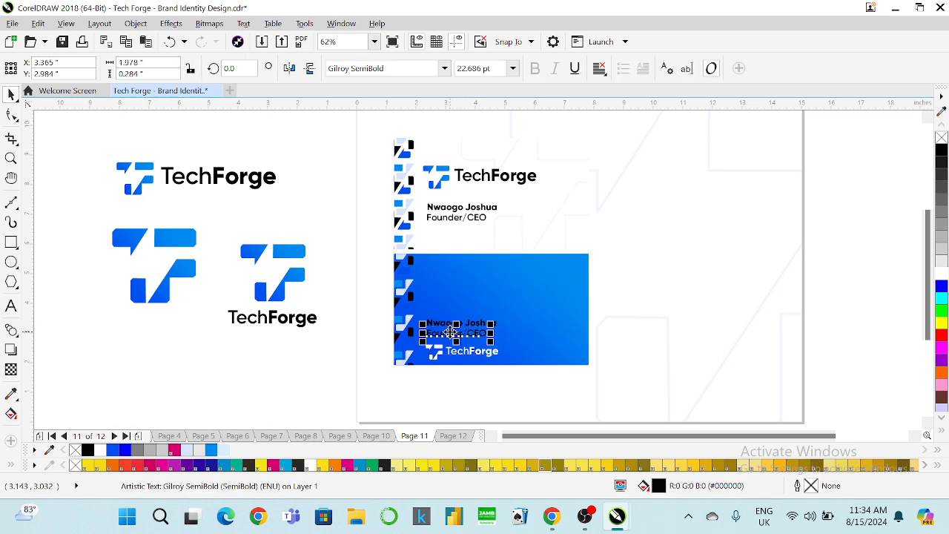
key("Delete")
left_click_drag(454, 325, 457, 292)
scroll(456, 281, "up", 4)
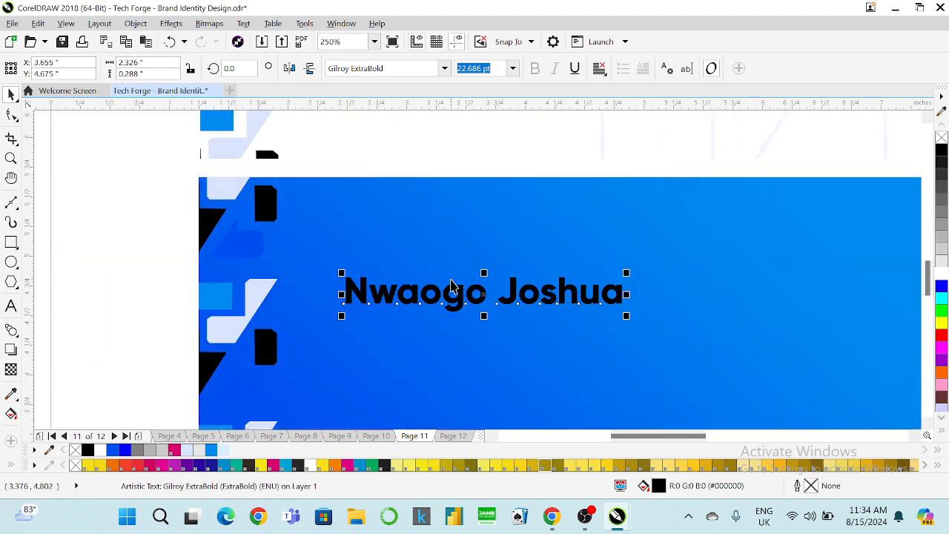
scroll(427, 284, "down", 2)
Replace the name with the contact's phone number in white and copy it just below.
left_click(11, 305)
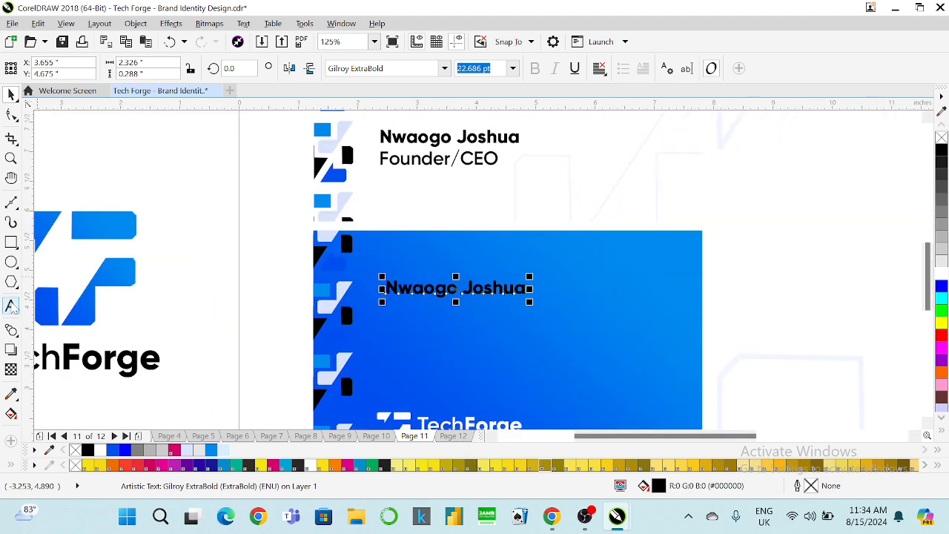
key("ctrl+a")
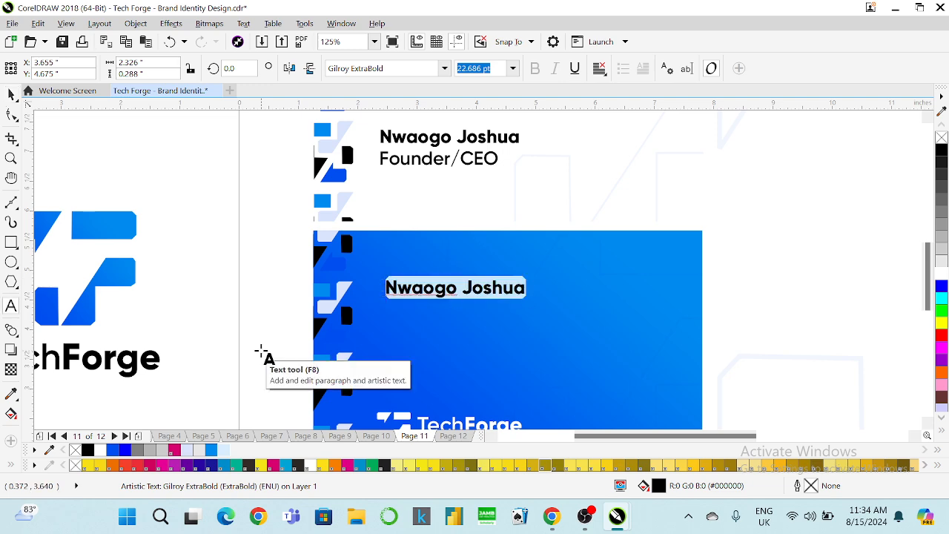
key("Delete")
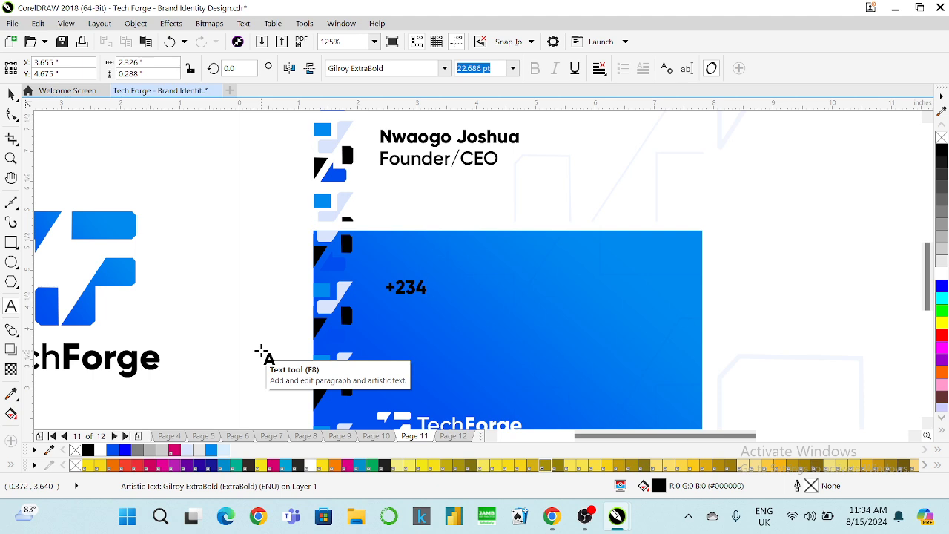
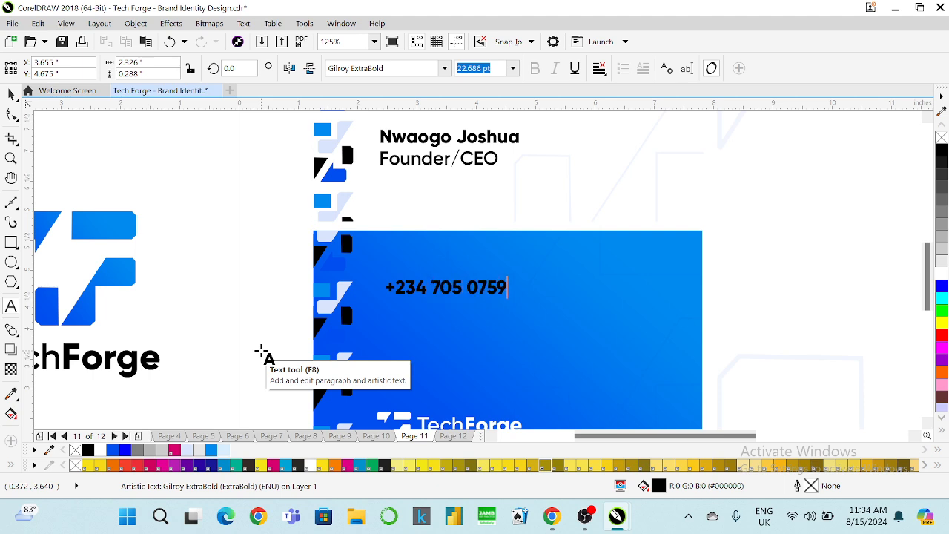
left_click(11, 94)
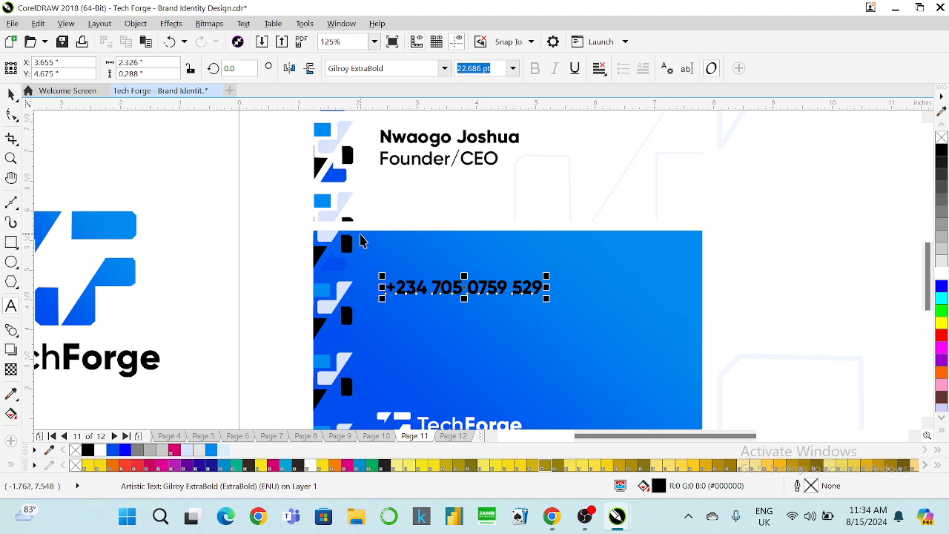
left_click_drag(392, 284, 400, 278)
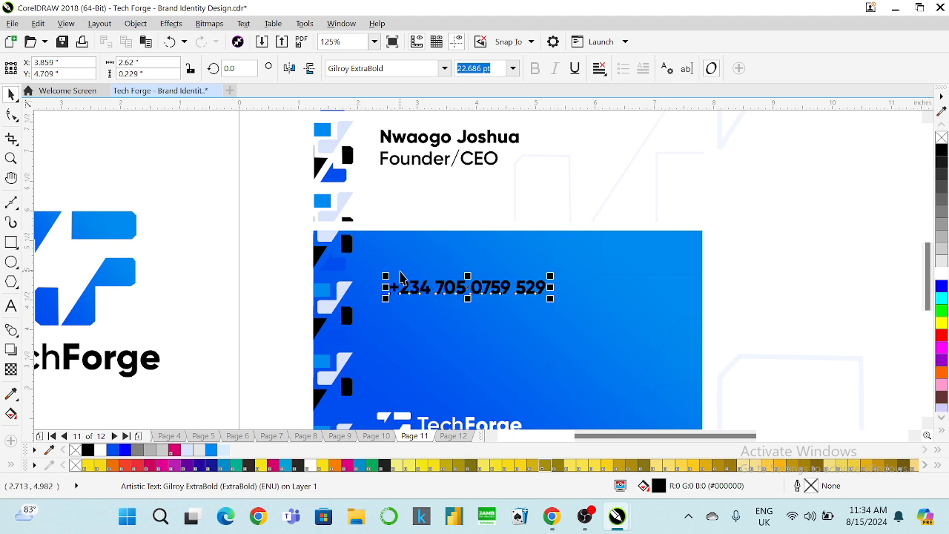
key("ctrl+z")
key("ctrl+z")
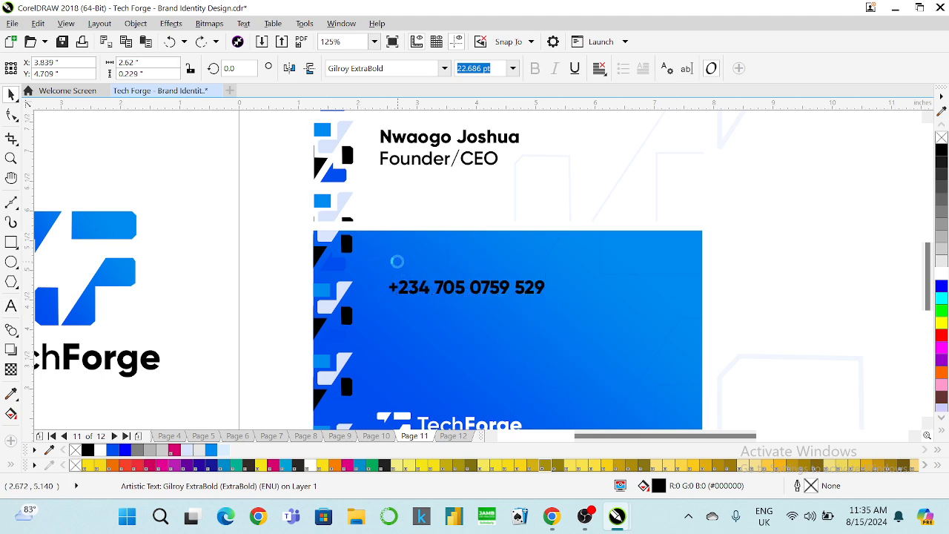
key("ctrl+shift+z")
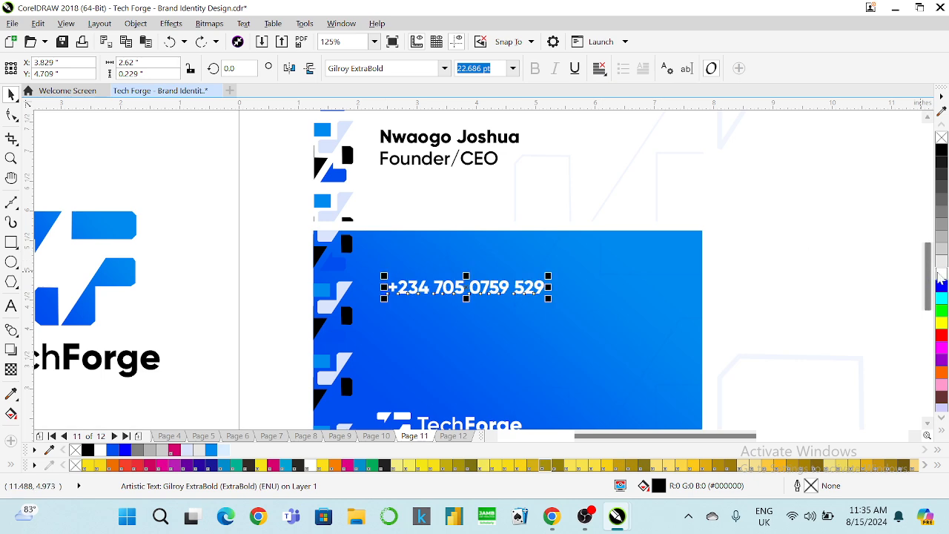
left_click_drag(455, 291, 452, 313)
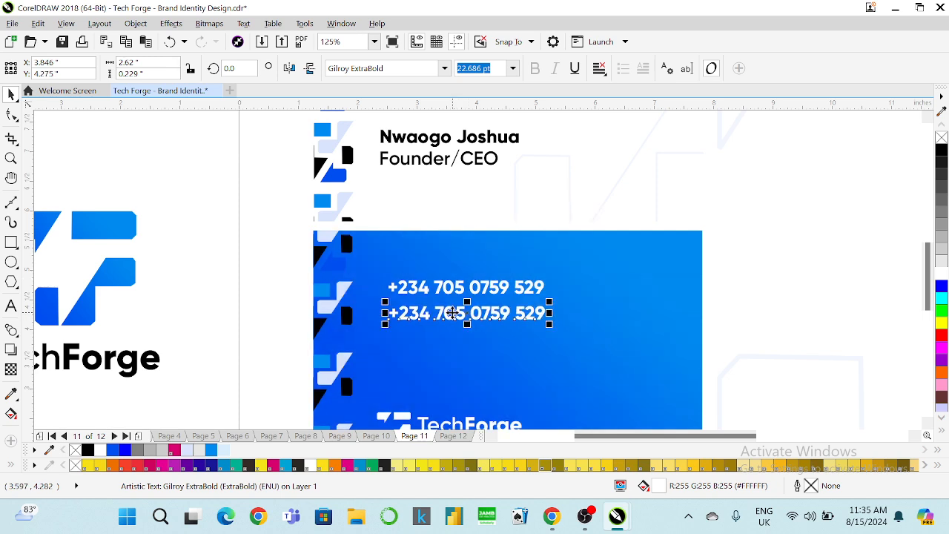
left_click(11, 306)
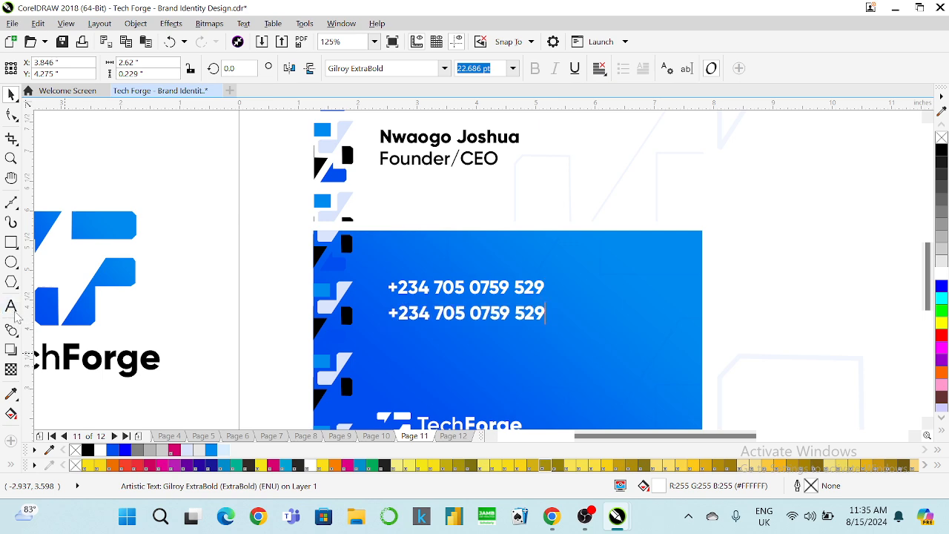
key("ctrl+a")
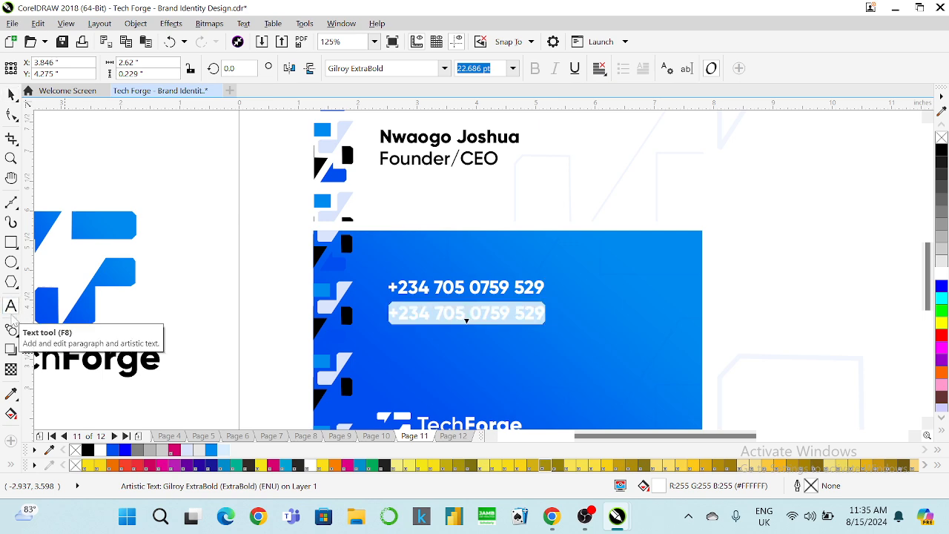
type("TE")
key("BackSpace")
key("BackSpace")
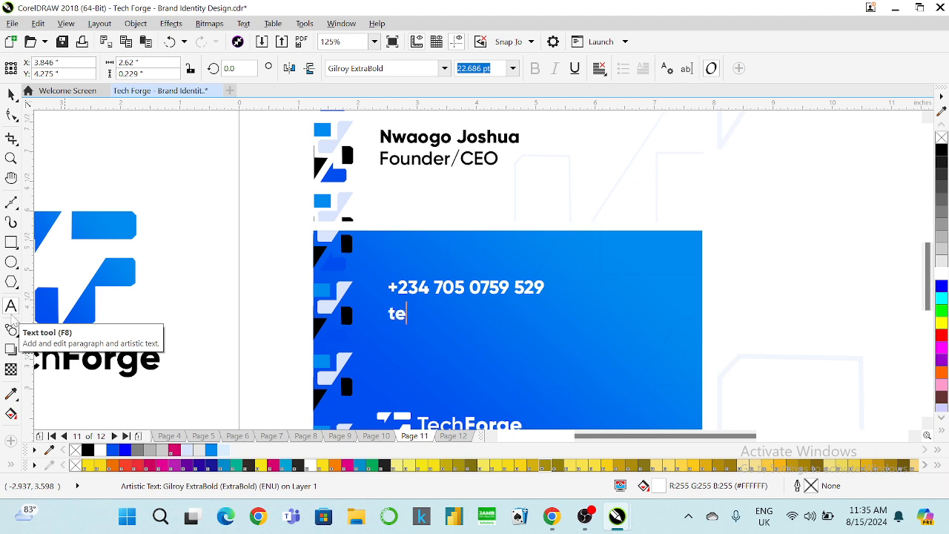
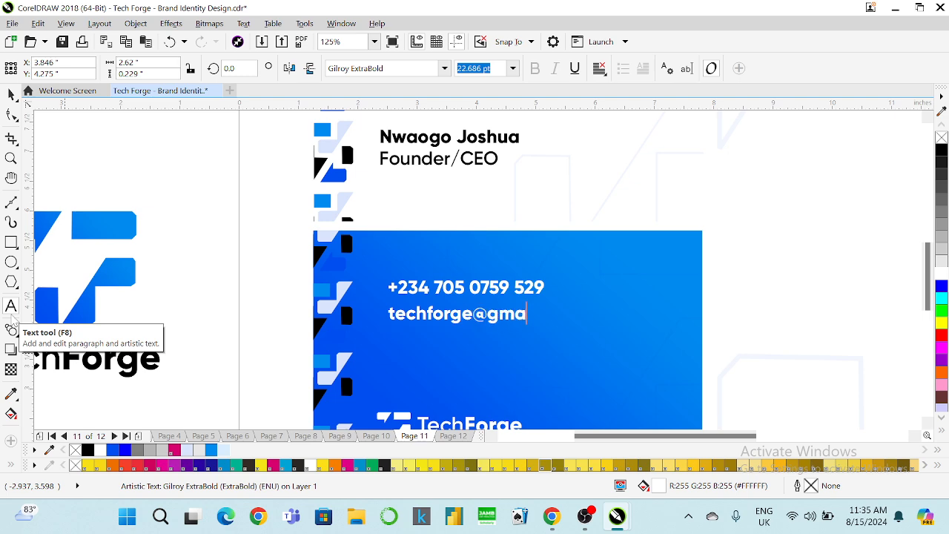
key("Return")
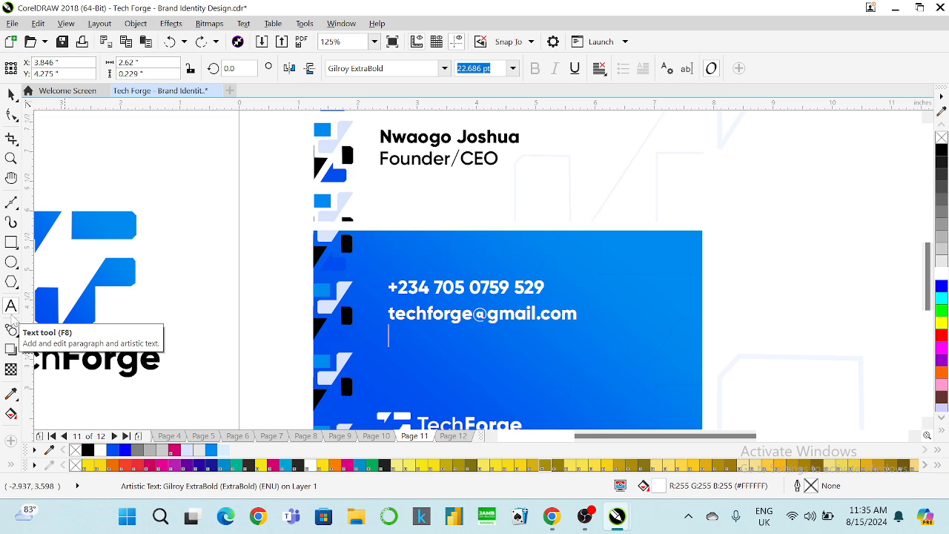
type("www.techf")
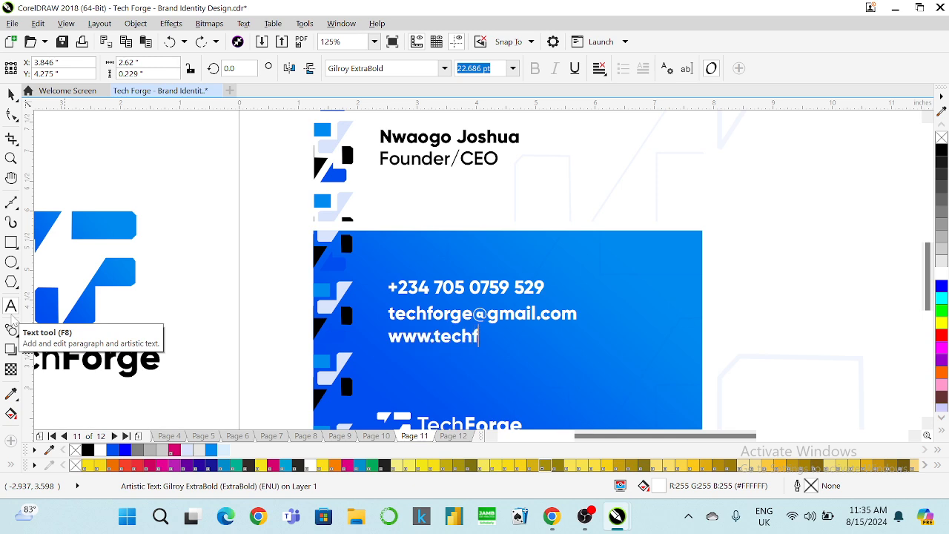
type("orge.com")
key("Return")
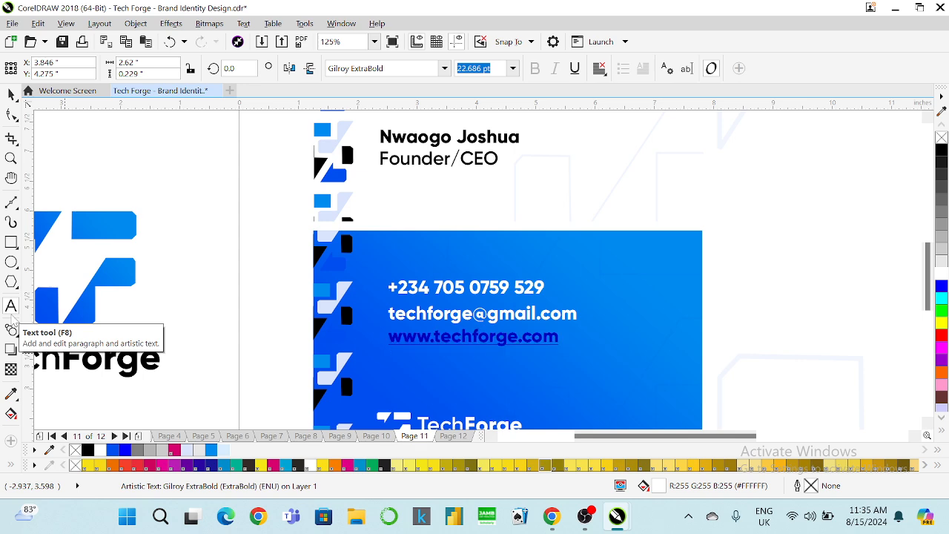
key("ctrl+z")
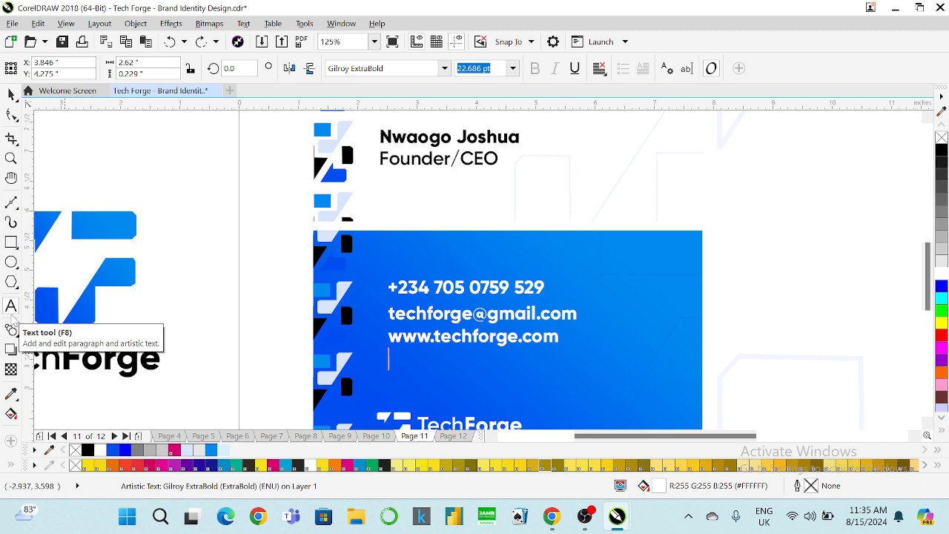
Add the contact's street address as the next line below the website.
type("£")
key("BackSpace")
type("#")
key("BackSpace")
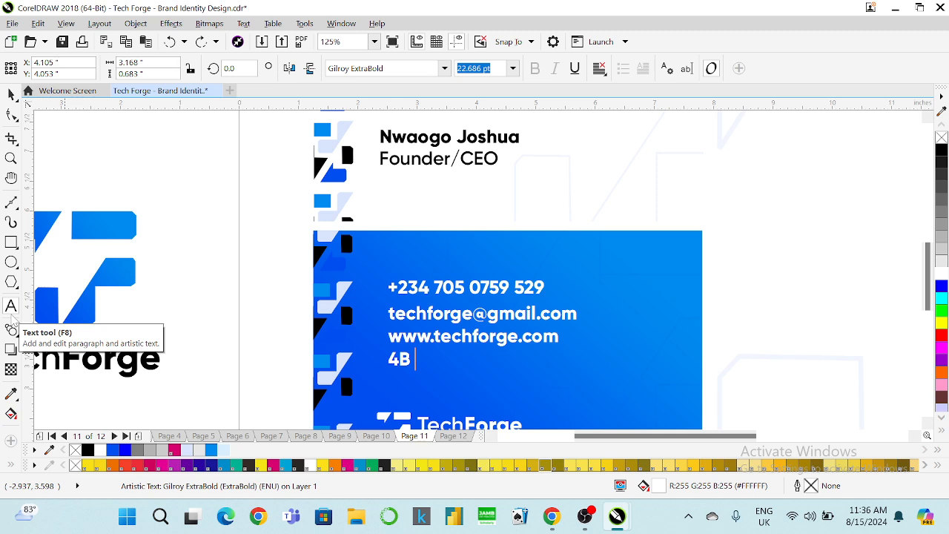
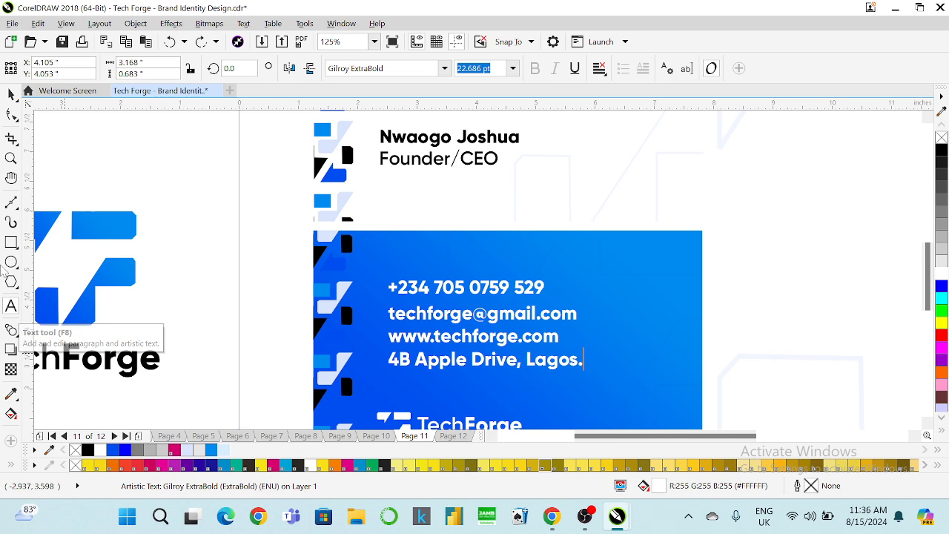
left_click(391, 286)
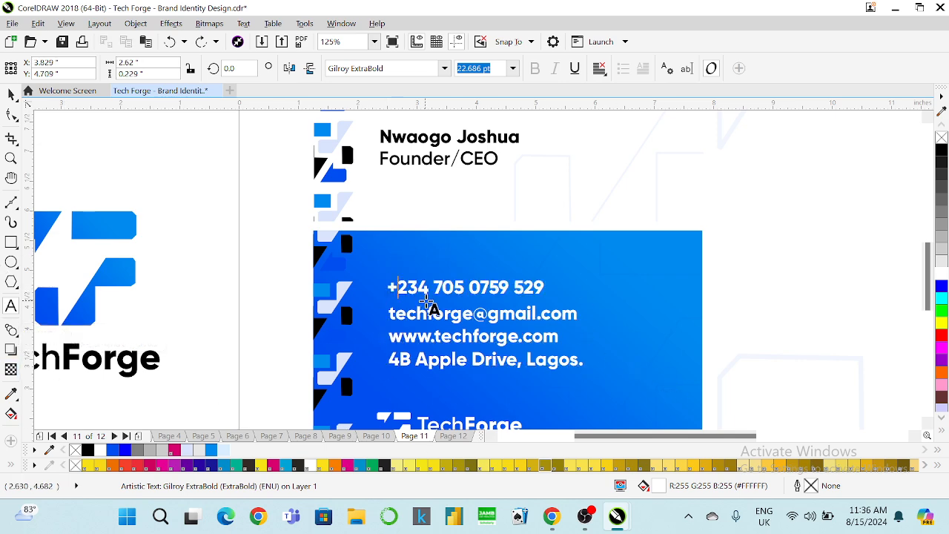
Break the phone number onto its own line above the e-mail.
key("shift+End")
key("ctrl+c")
key("Delete")
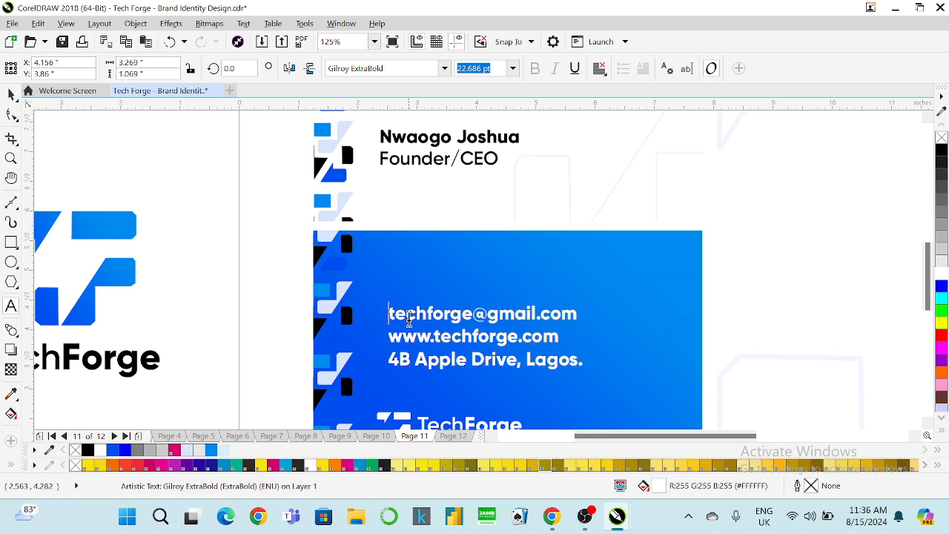
key("ctrl+v")
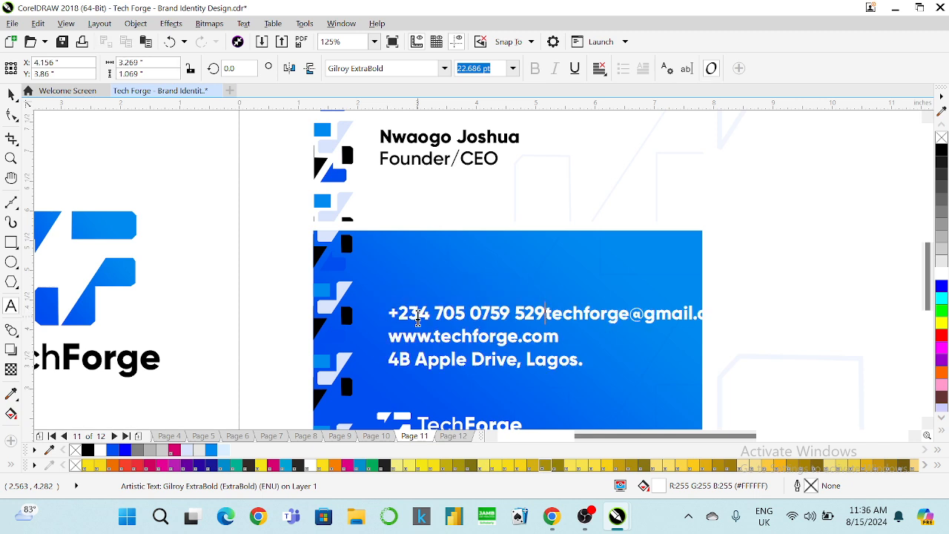
key("Return")
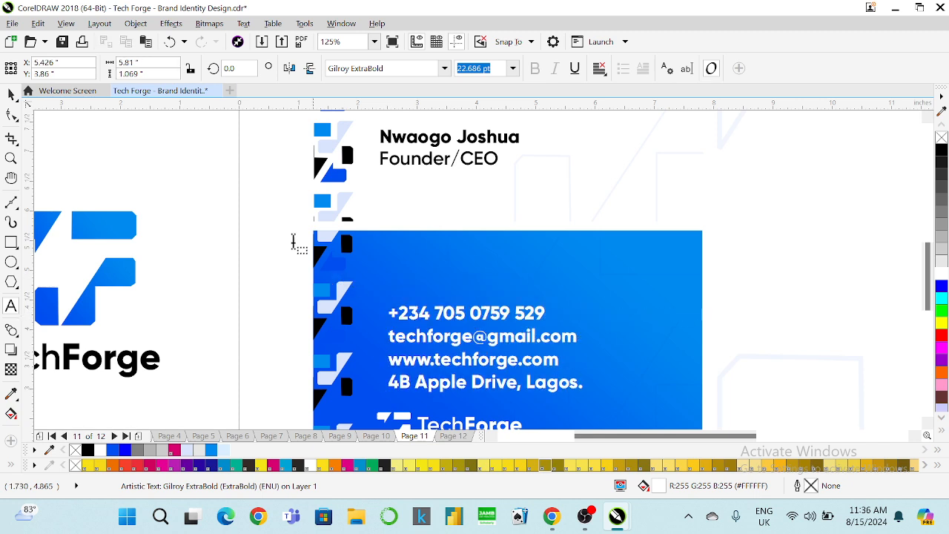
Move the contact text block higher on the blue card.
left_click(10, 93)
left_click_drag(423, 314, 423, 272)
scroll(422, 272, "down", 3)
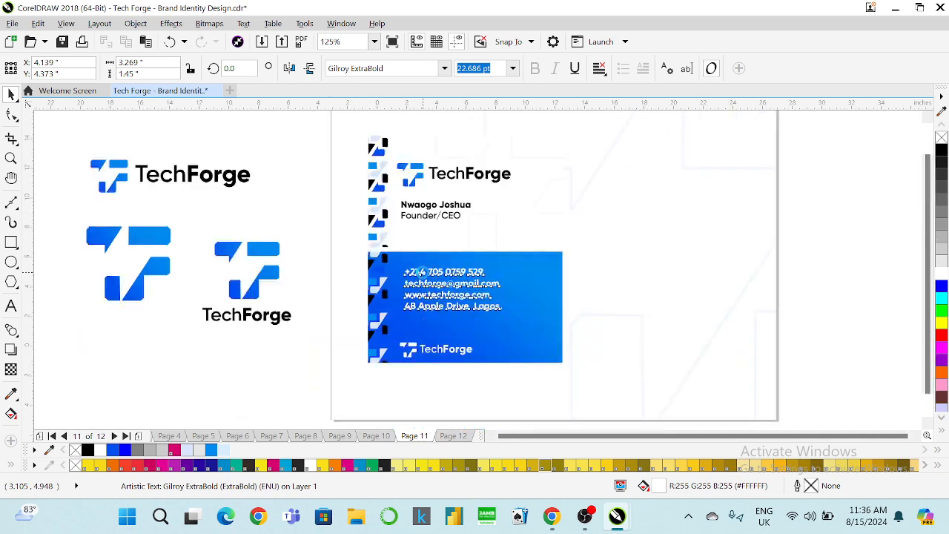
scroll(422, 272, "up", 1)
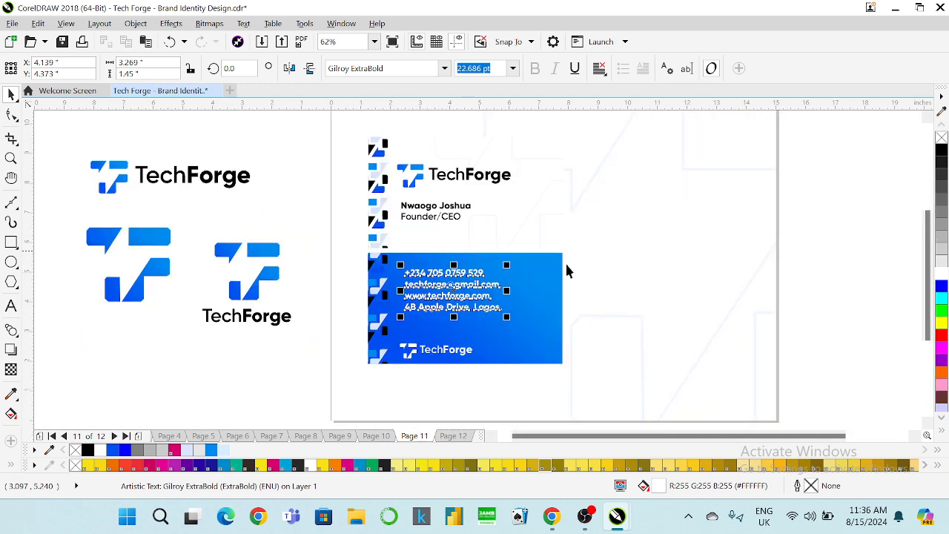
Left-align the footer TechForge logo with the contact lines, then group and ungroup them.
left_click_drag(830, 238, 392, 377)
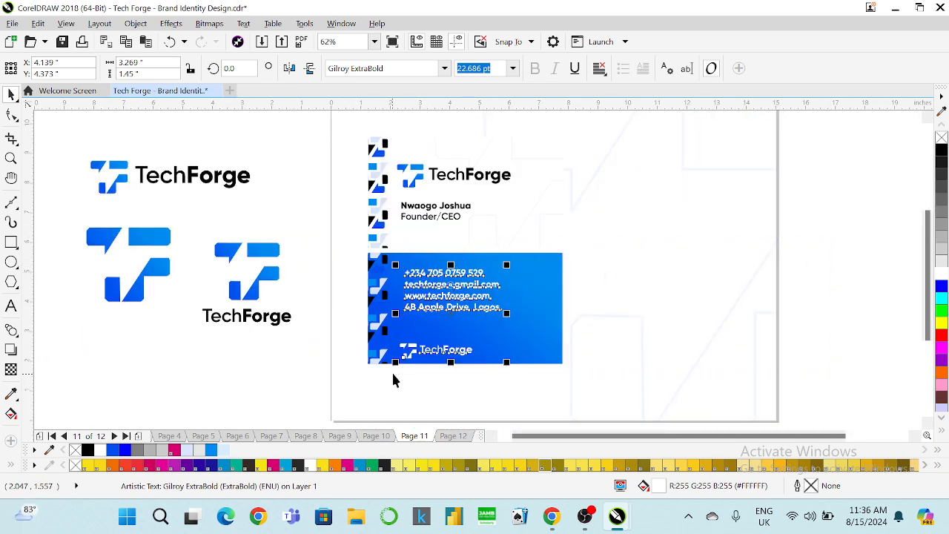
key("Right")
key("Right")
key("Right")
key("Right")
key("Right")
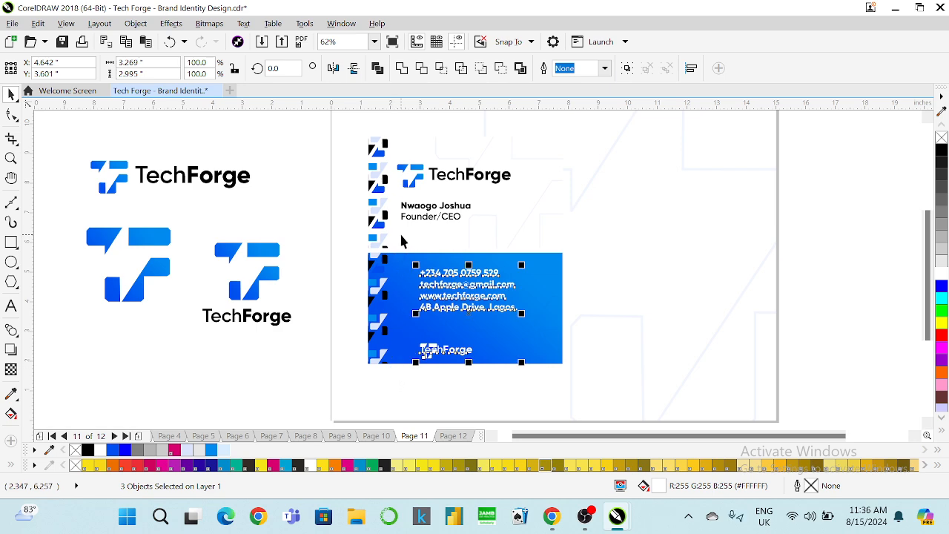
key("Left")
key("Left")
key("Left")
key("Left")
key("Left")
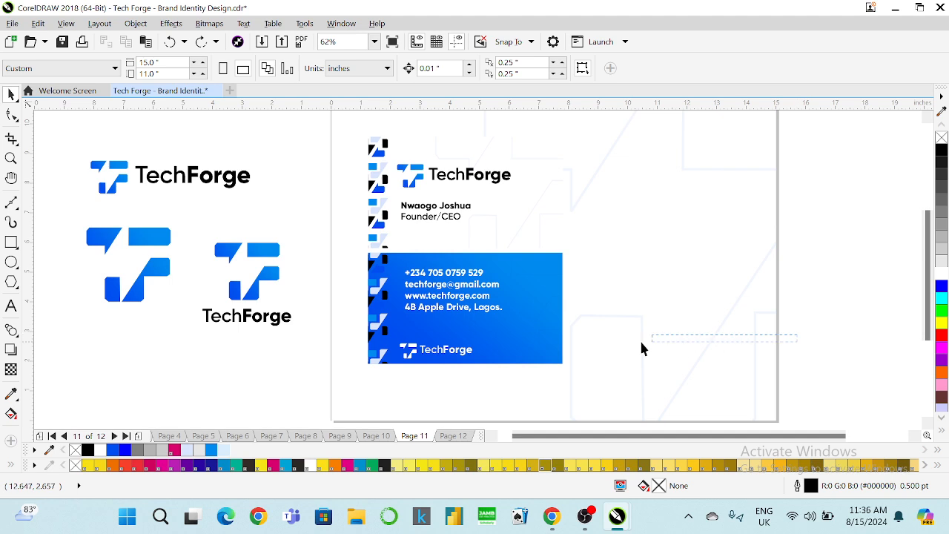
left_click_drag(552, 332, 390, 379)
left_click_drag(833, 227, 392, 376)
key("l")
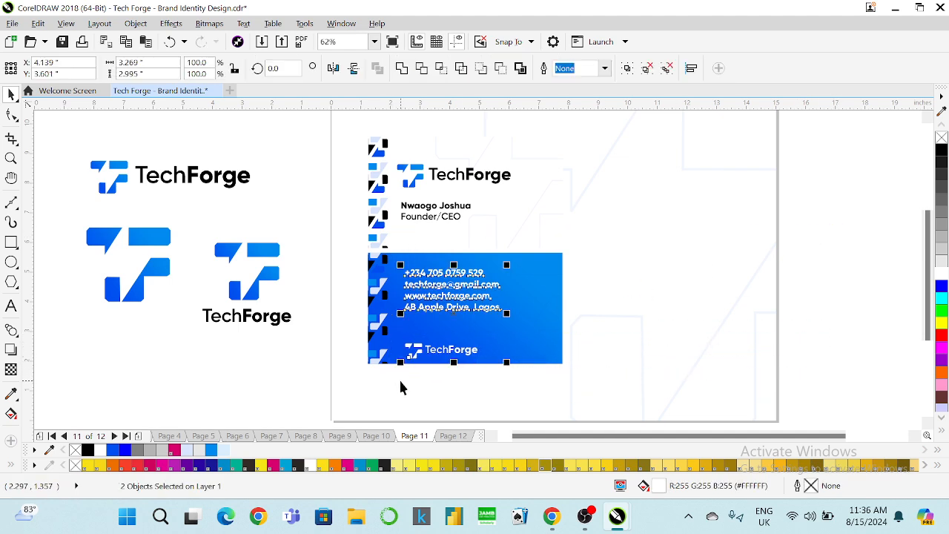
key("ctrl+g")
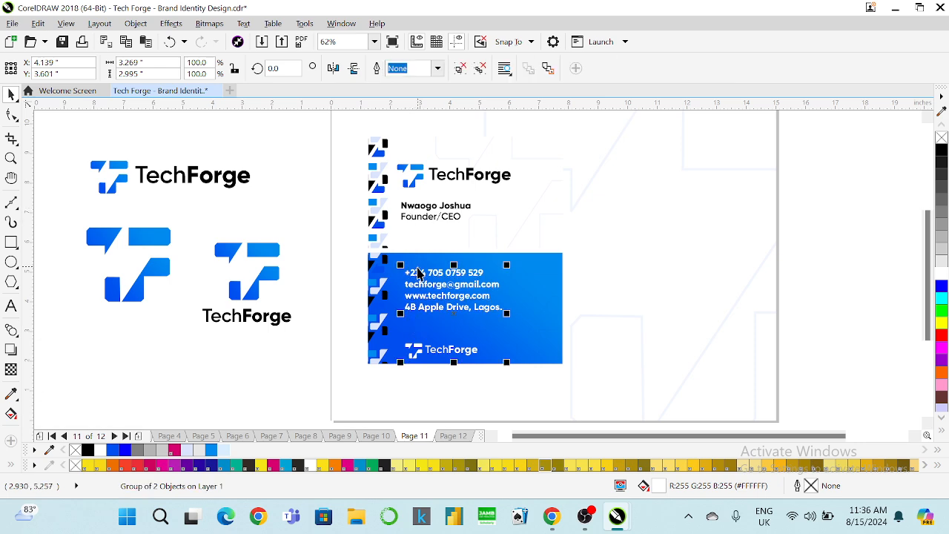
scroll(418, 273, "up", 2)
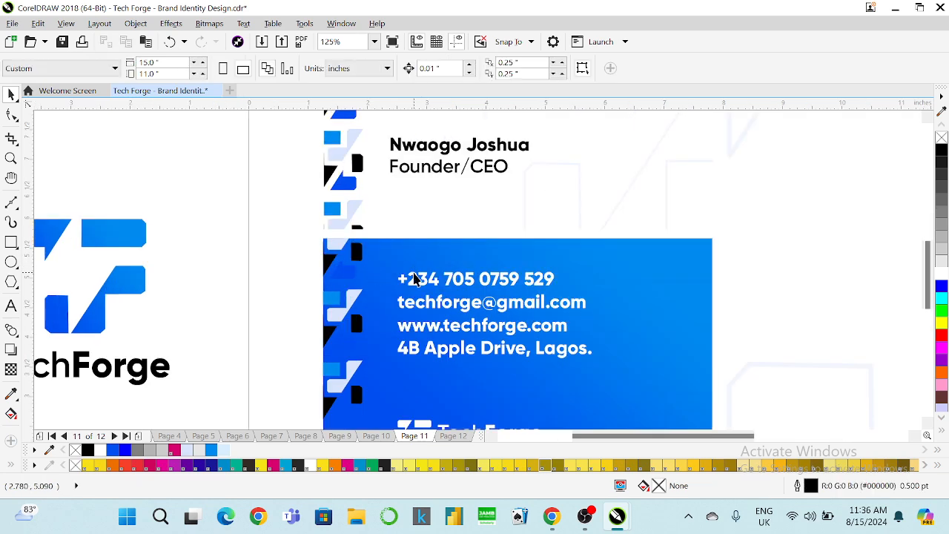
right_click(413, 277)
left_click(445, 197)
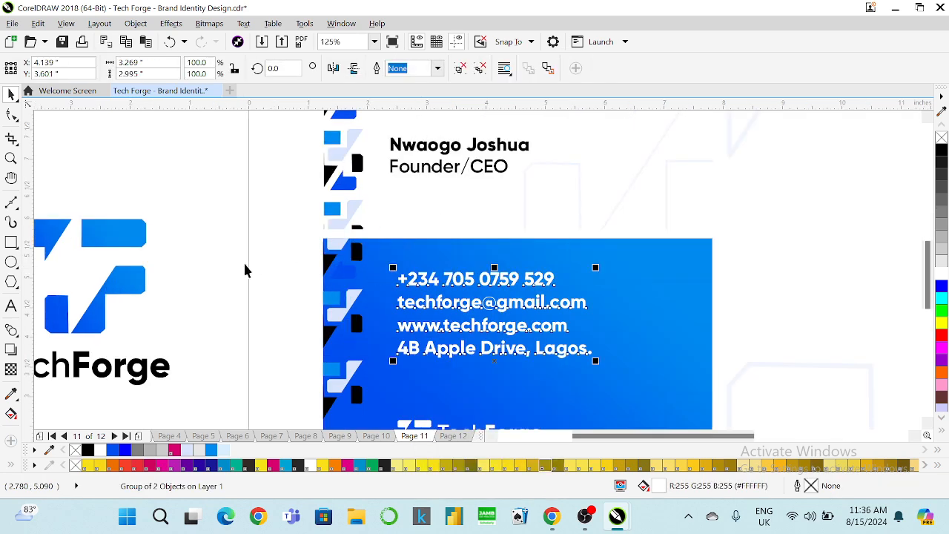
left_click(244, 269)
Set the contact text block to Gilroy SemiBold at 20 pt.
left_click(440, 303)
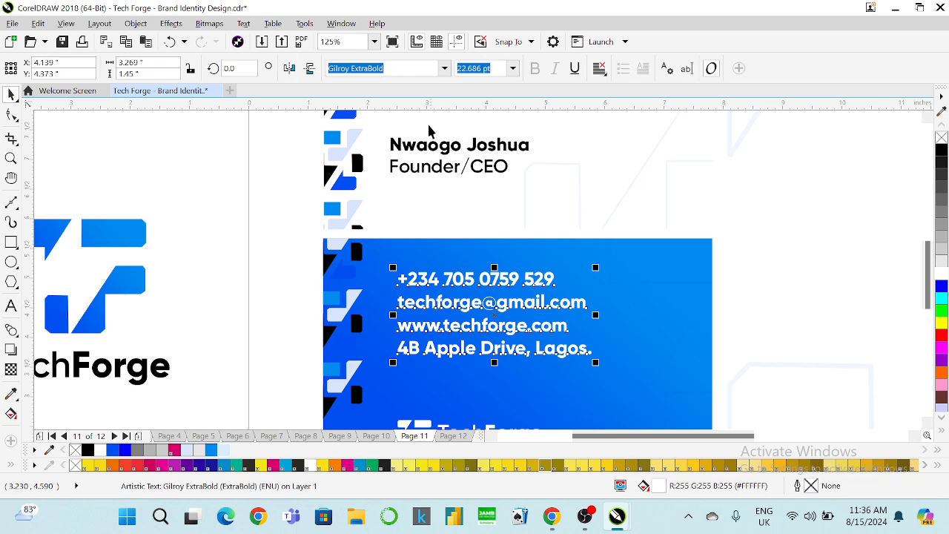
left_click(443, 69)
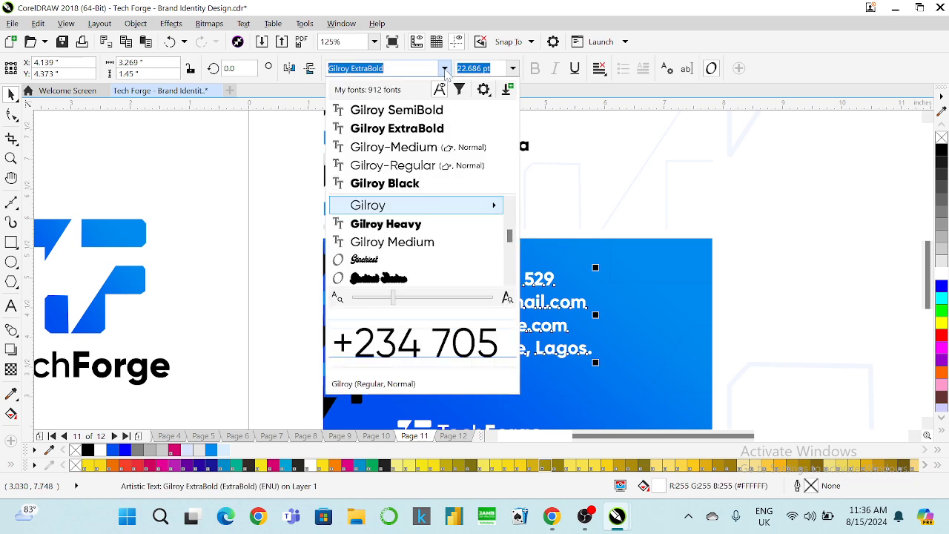
left_click(428, 111)
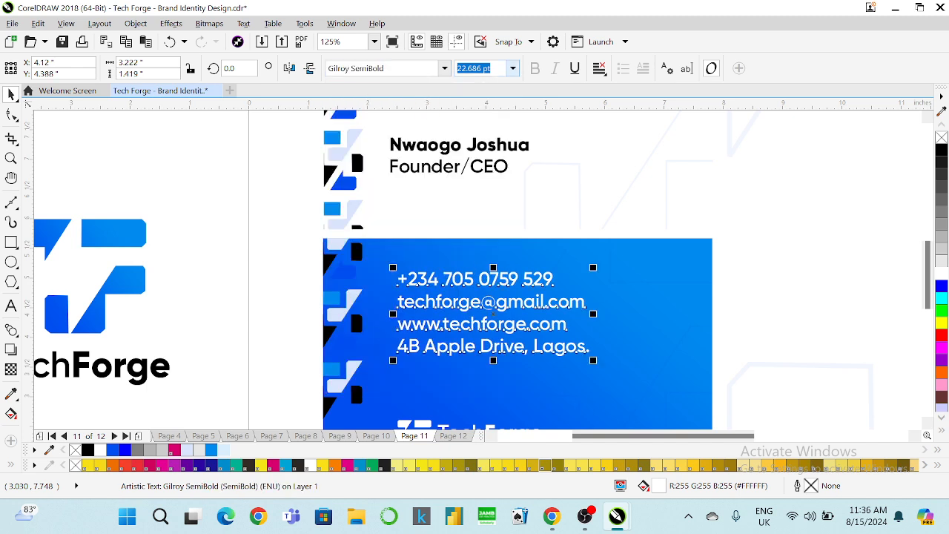
type("20")
key("Return")
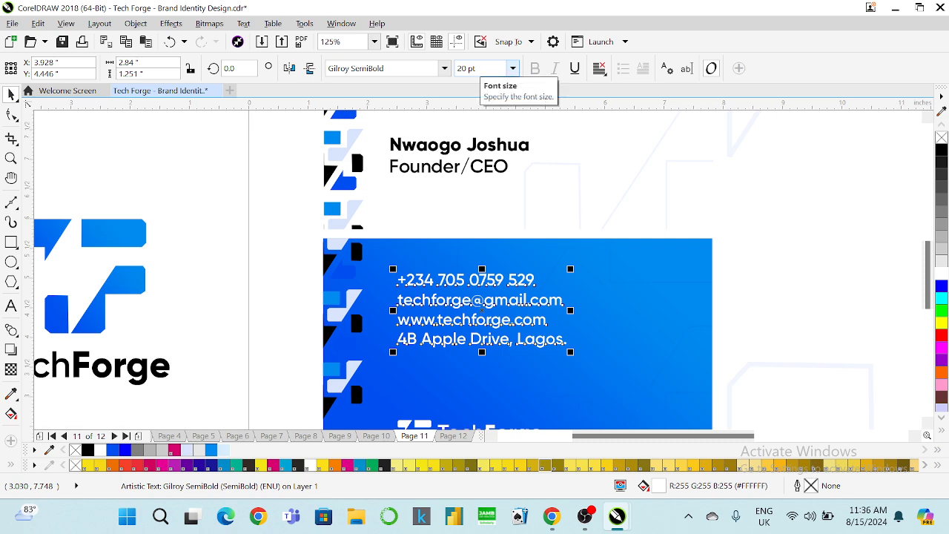
Widen the line spacing of the contact lines with the Shape tool's spacing handle.
left_click(11, 115)
left_click_drag(393, 353, 392, 363)
left_click(16, 101)
scroll(166, 185, "down", 1)
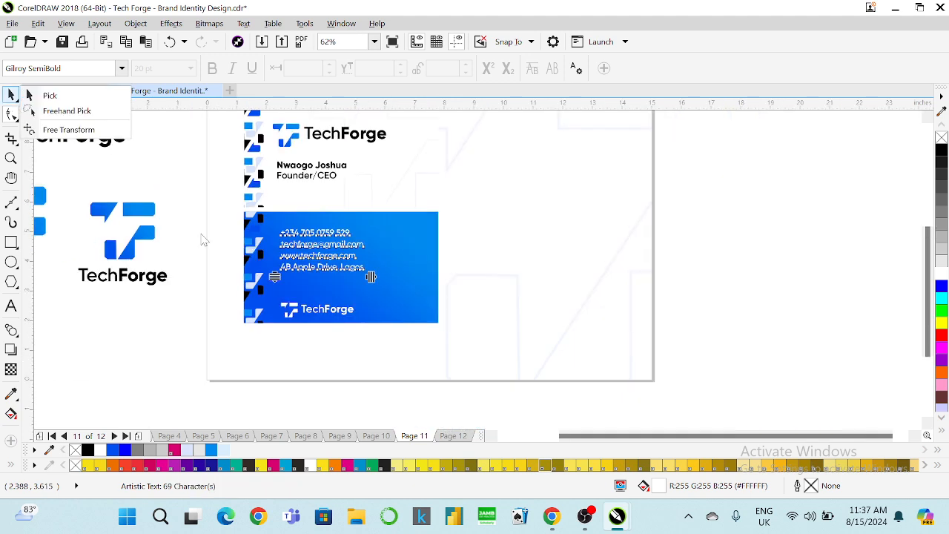
left_click(50, 95)
left_click(181, 204)
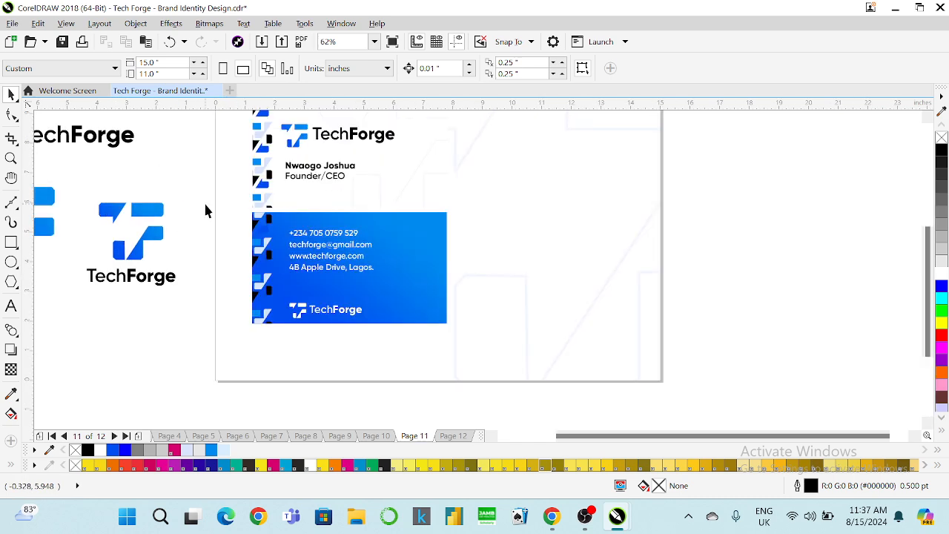
scroll(206, 208, "up", 1)
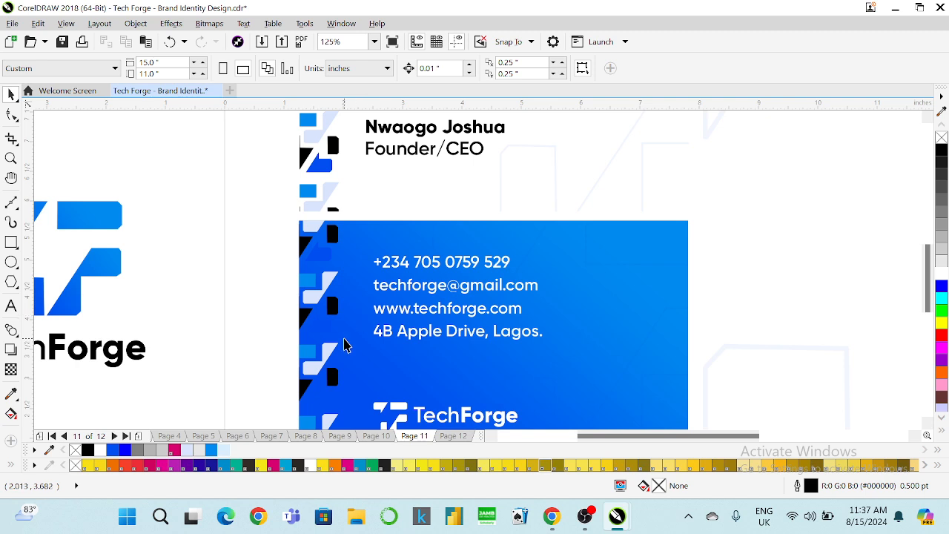
key("F6")
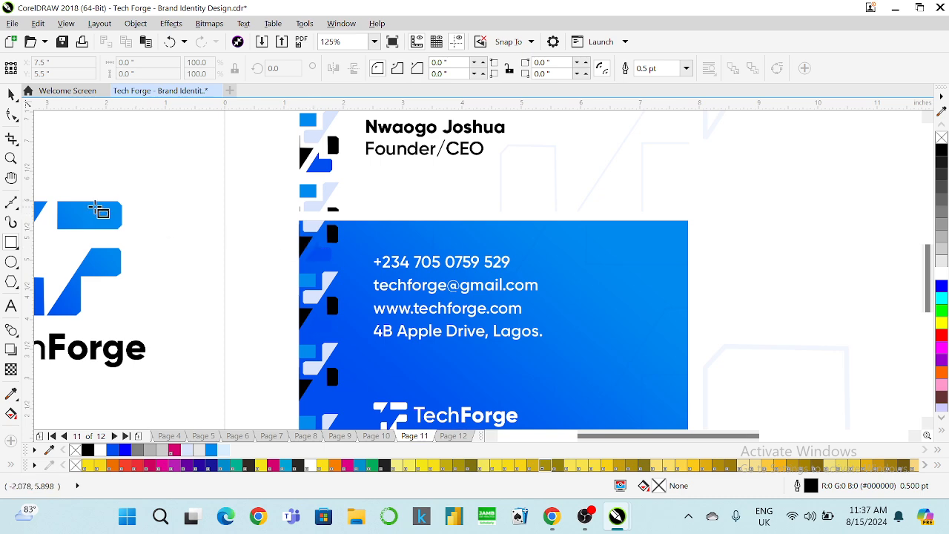
Draw a rectangle, move it right of the logo, and chamfer all four corners.
scroll(76, 202, "up", 2)
scroll(76, 202, "up", 2)
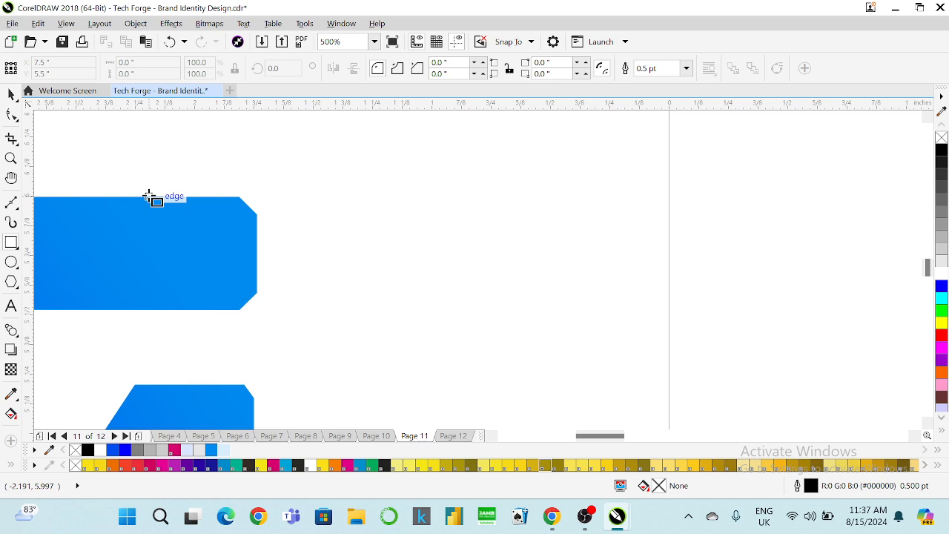
left_click_drag(148, 196, 258, 313)
key("space")
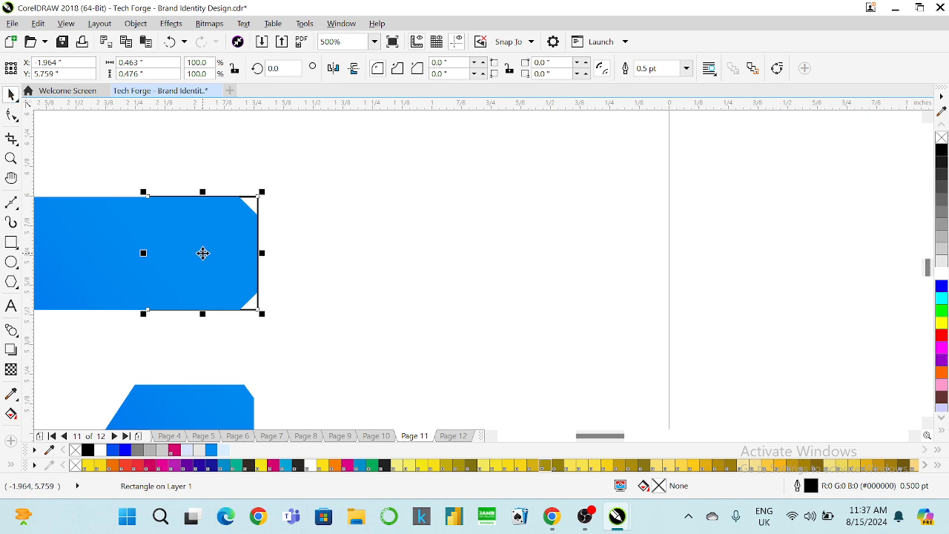
left_click_drag(201, 252, 399, 270)
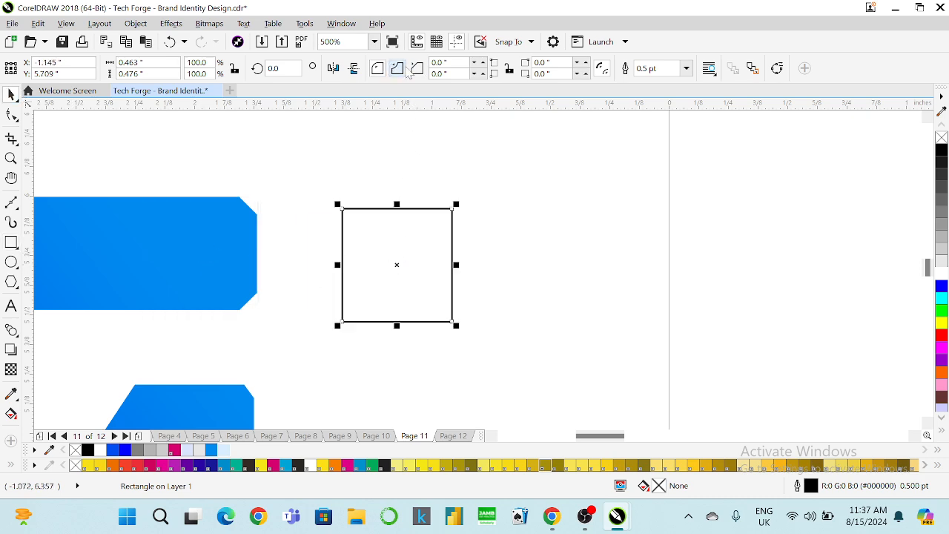
left_click(12, 115)
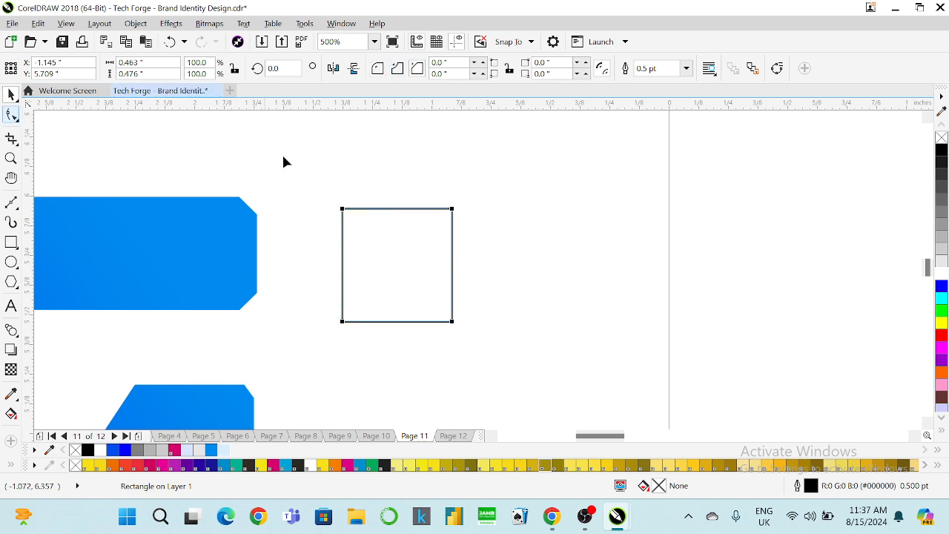
left_click_drag(350, 210, 373, 218)
left_click(11, 94)
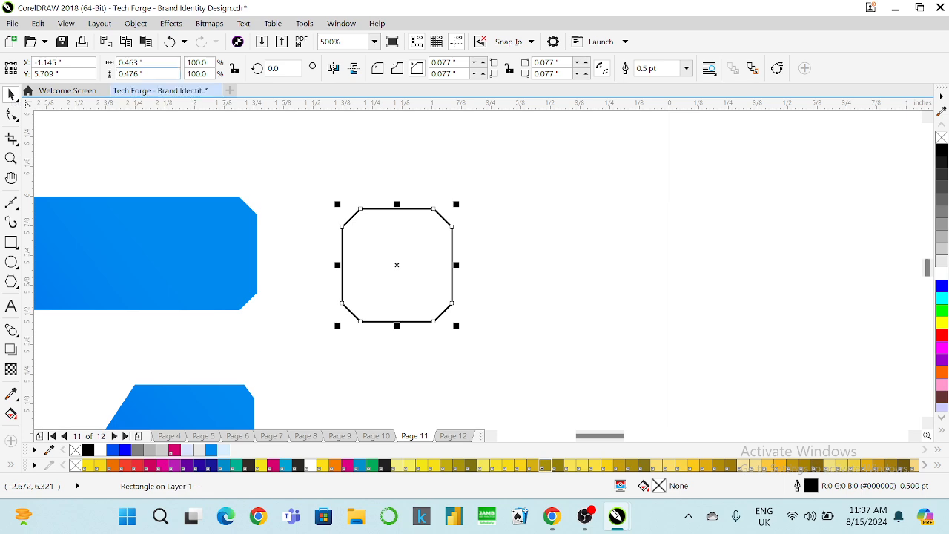
Size the chamfered square to 0.4 × 0.4 inches and place it beside the phone number.
key("Return")
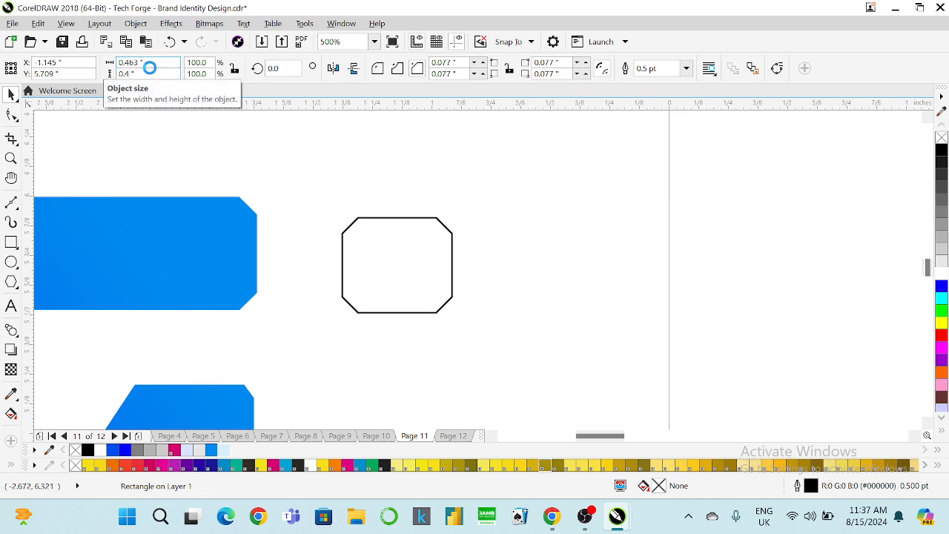
key("BackSpace")
key("BackSpace")
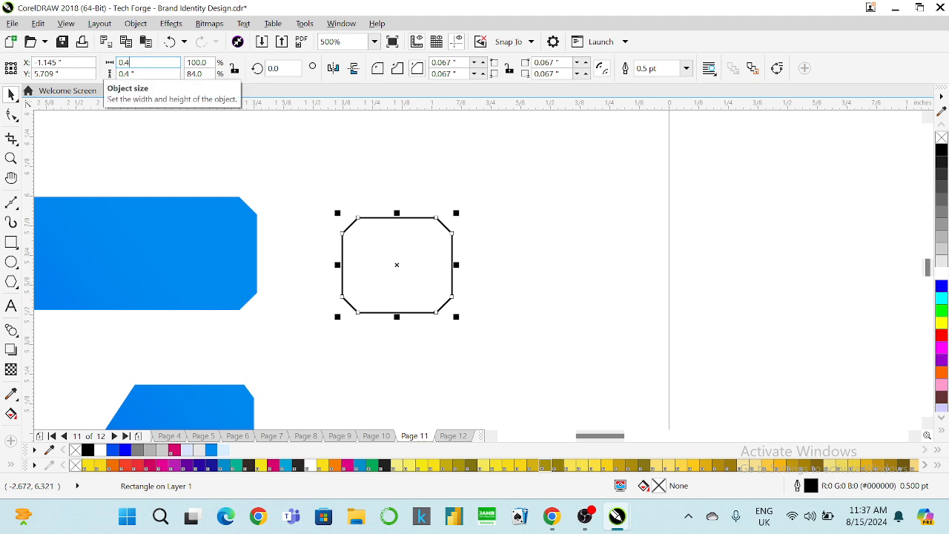
key("Return")
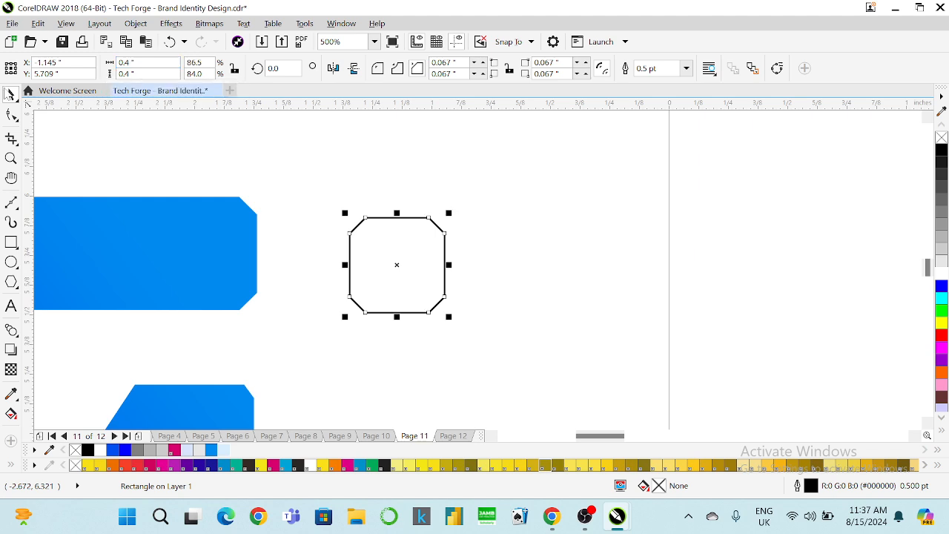
scroll(298, 175, "down", 5)
left_click_drag(323, 204, 525, 245)
scroll(529, 237, "up", 3)
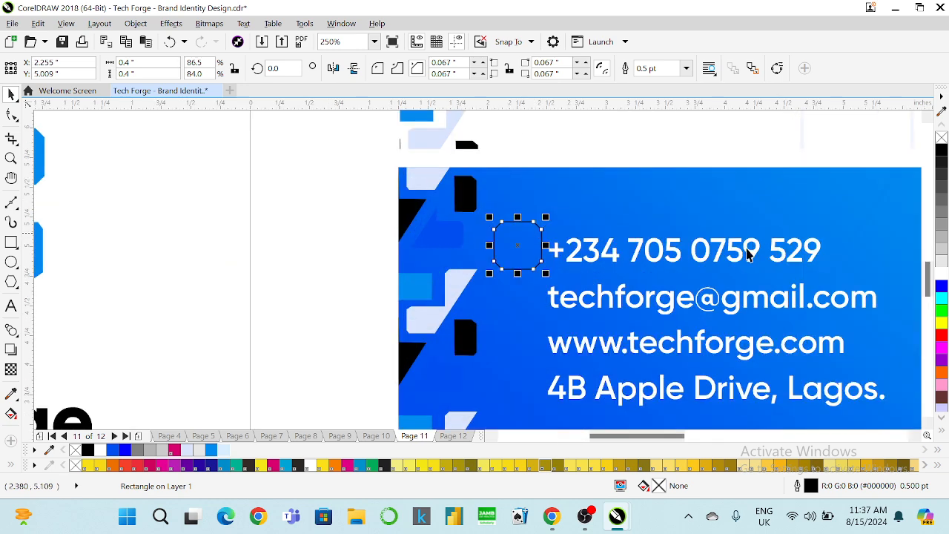
Fill the chamfered square white and shrink it to about 0.267 inches.
left_click(942, 273)
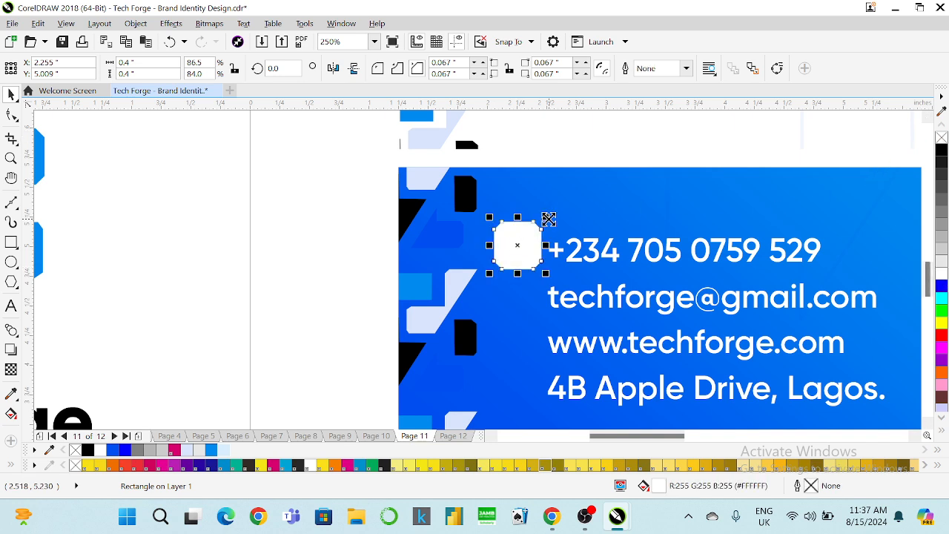
left_click_drag(545, 217, 538, 240)
scroll(563, 218, "down", 2)
scroll(571, 238, "up", 2)
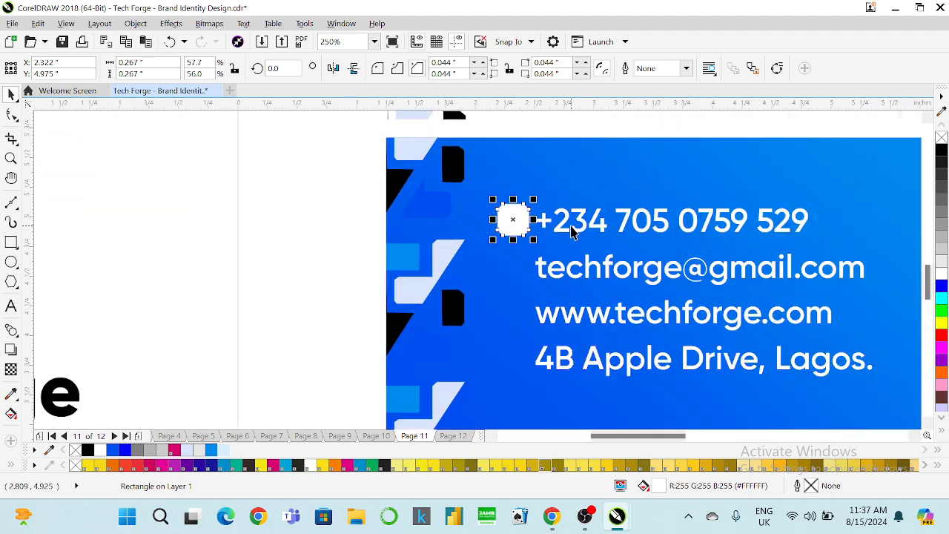
Resize the contact text to 18 pt, widen its line spacing, and nudge it right.
left_click(568, 233)
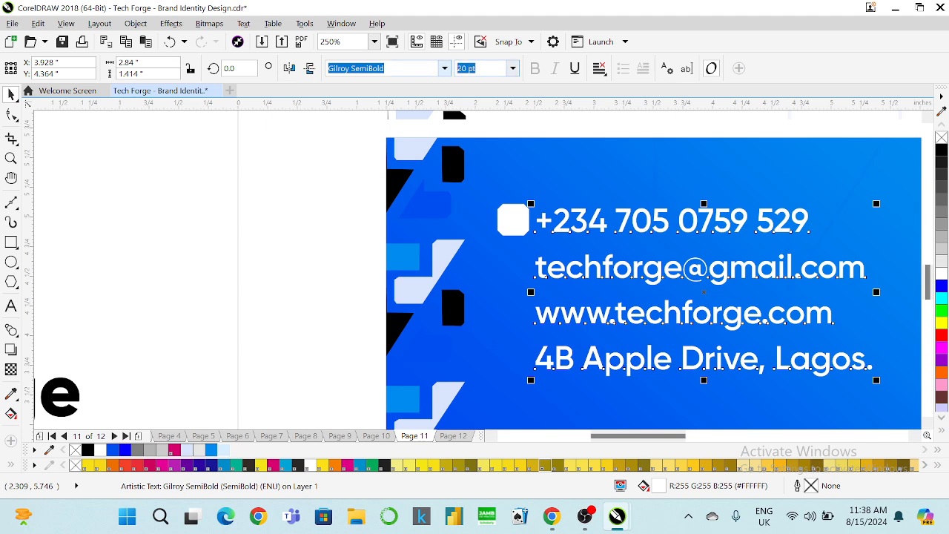
type("18")
key("Return")
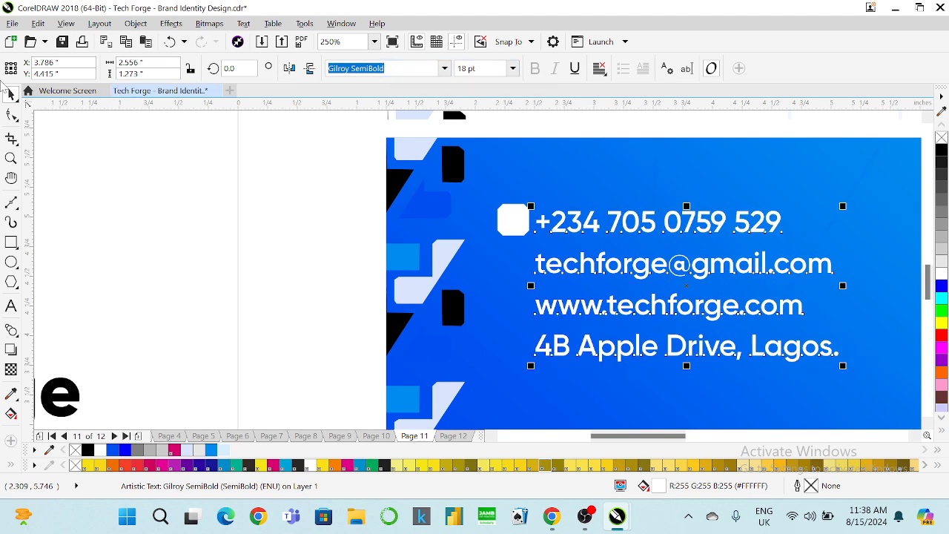
key("F10")
left_click_drag(527, 366, 520, 389)
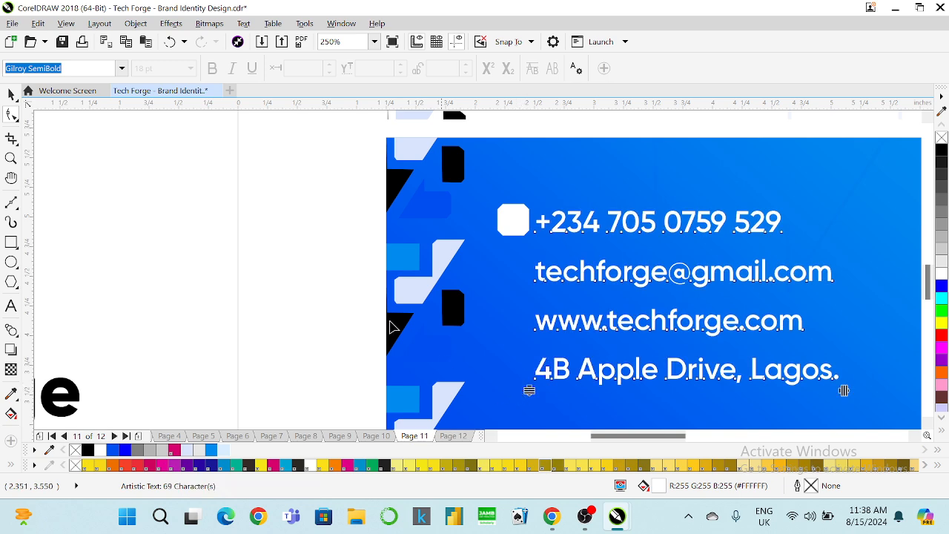
left_click(11, 95)
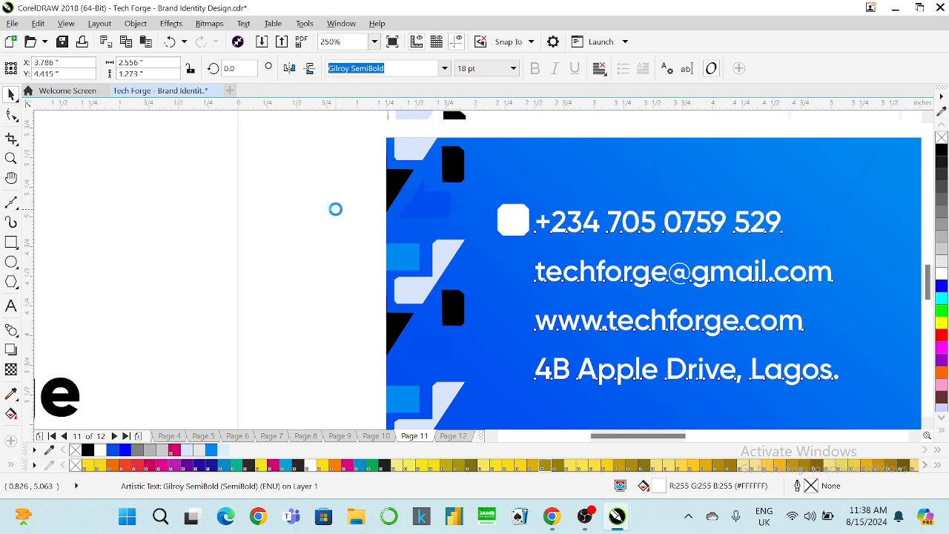
key("Right")
key("Right")
key("Right")
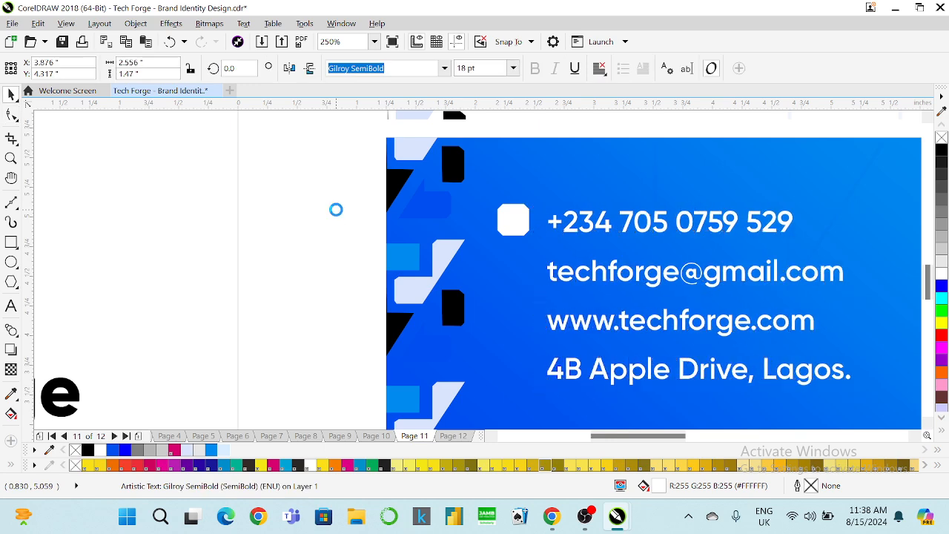
left_click(519, 226)
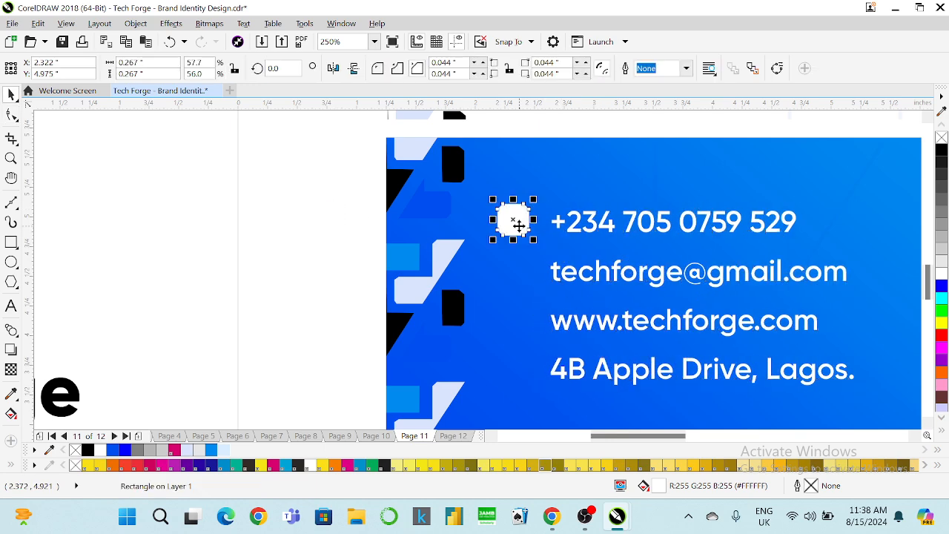
Copy the white square beside the email line and repeat the copy for the remaining lines.
left_click(591, 225)
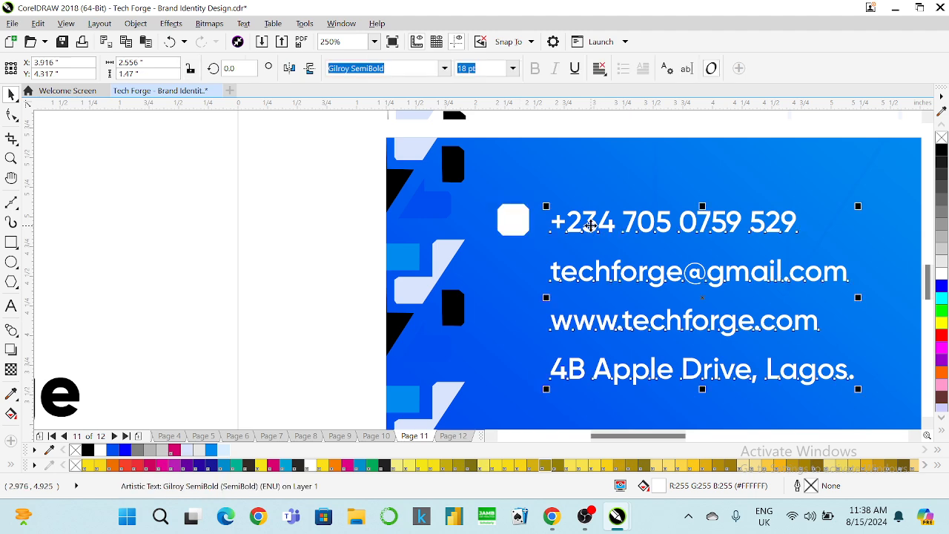
left_click(591, 226, "ctrl")
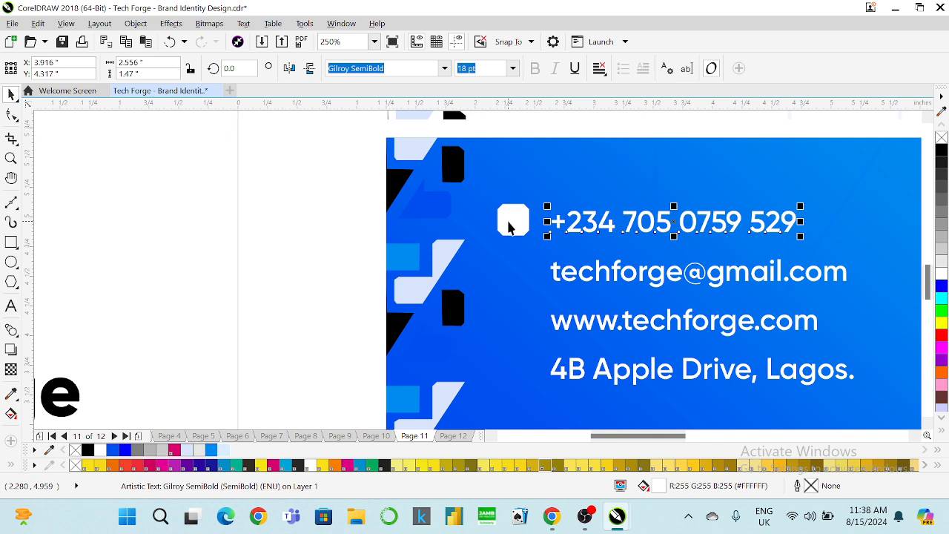
left_click_drag(510, 220, 541, 189)
left_click_drag(540, 228, 517, 278)
key("ctrl+d")
key("ctrl+d")
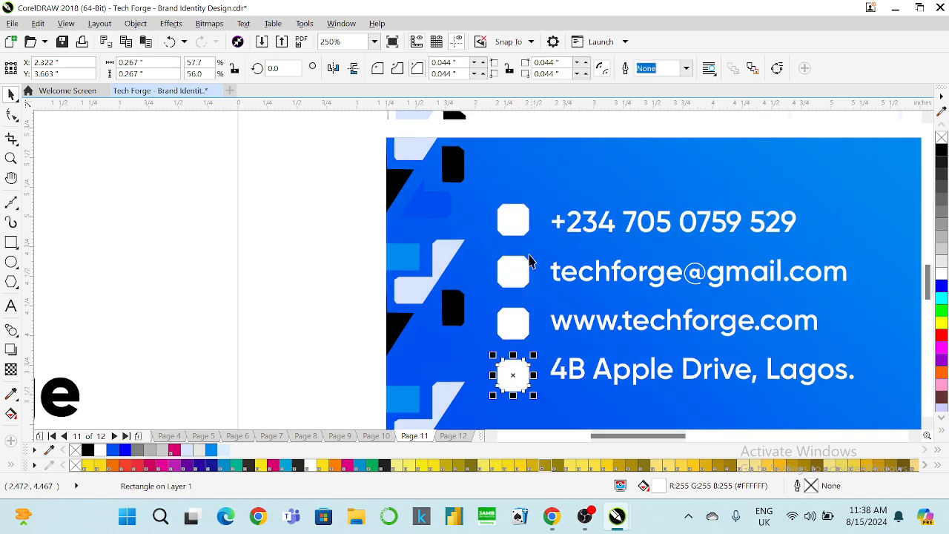
left_click_drag(319, 176, 508, 377)
key("ctrl+z")
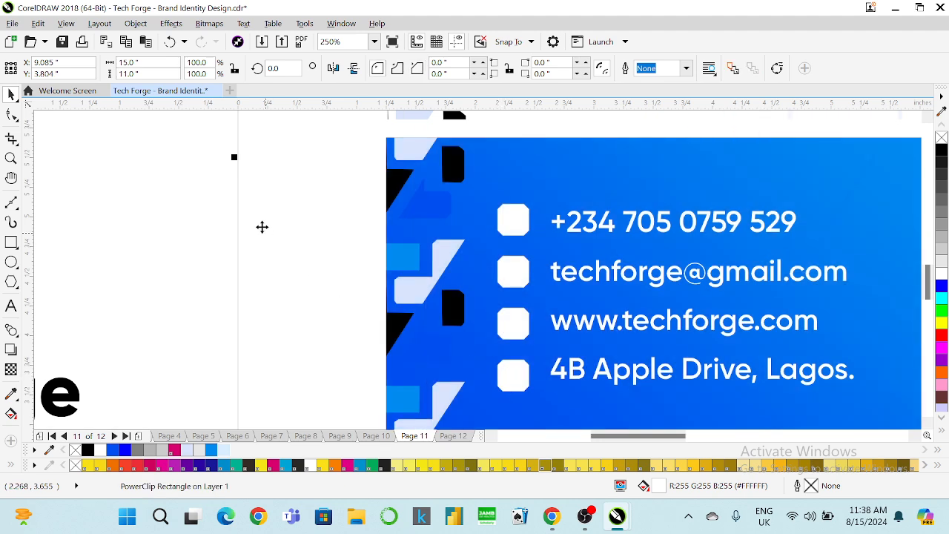
Check that each square aligns with its address, website, email and phone line.
left_click_drag(194, 172, 537, 396)
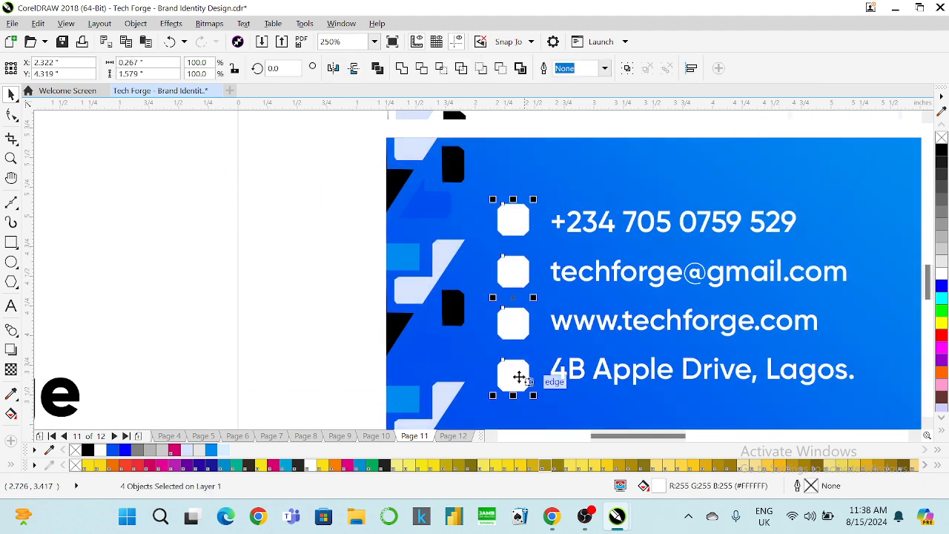
left_click_drag(197, 339, 895, 423)
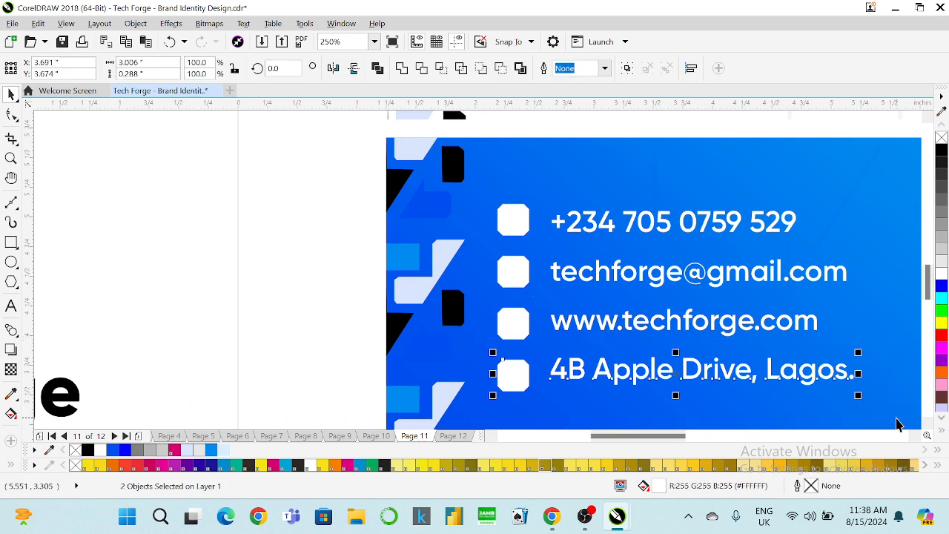
left_click_drag(177, 289, 882, 355)
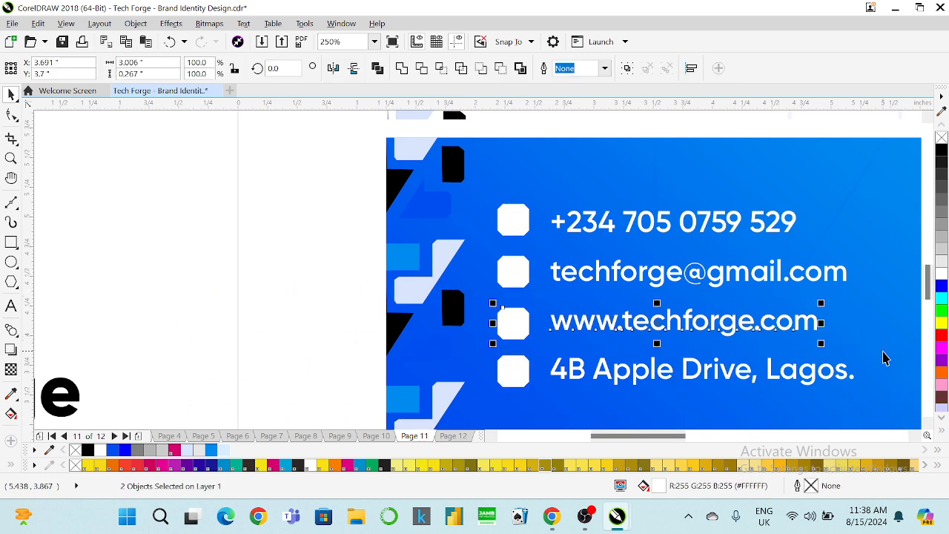
left_click_drag(169, 223, 875, 299)
left_click_drag(185, 192, 825, 256)
left_click(191, 244)
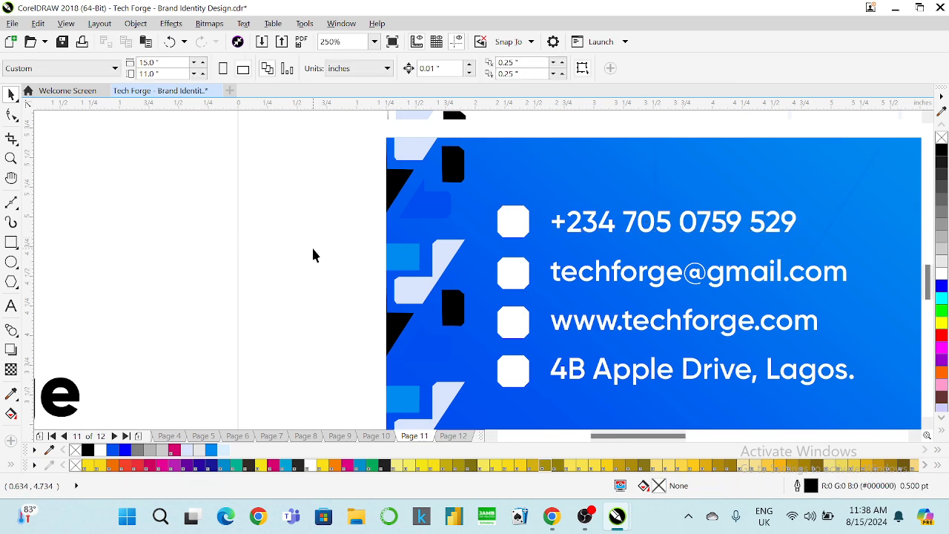
Zoom to the card, cancel the background's Edit Fill, and open the Insert Character docker.
scroll(318, 246, "down", 5)
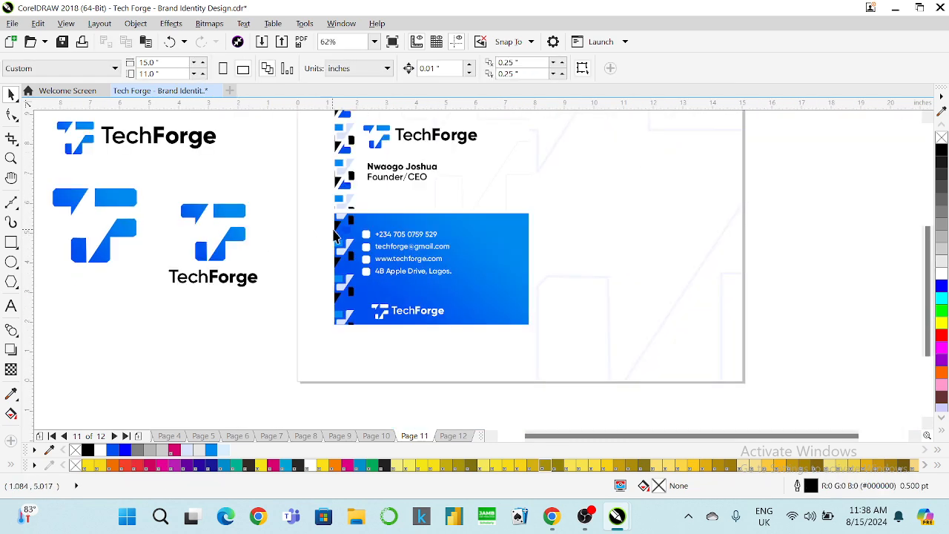
scroll(351, 230, "up", 2)
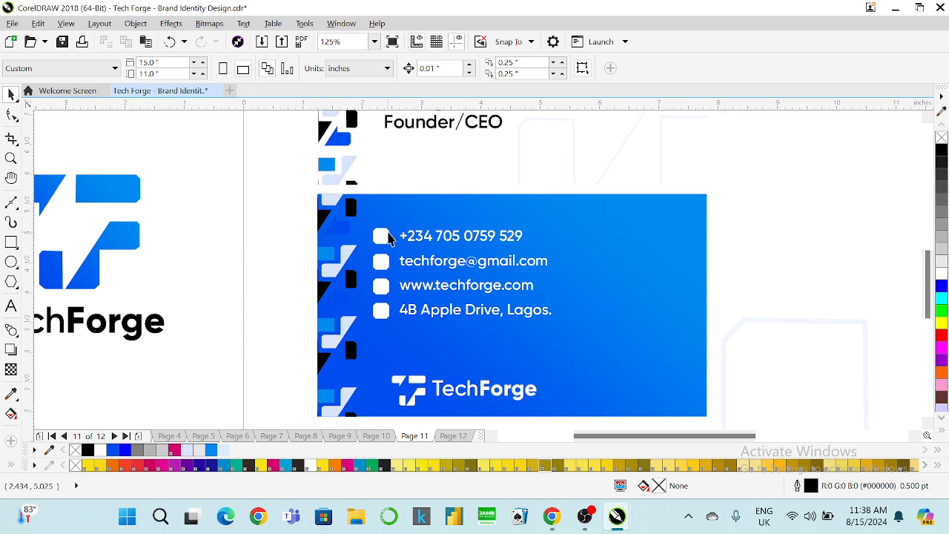
scroll(389, 234, "up", 2)
scroll(381, 236, "down", 2)
scroll(380, 235, "up", 2)
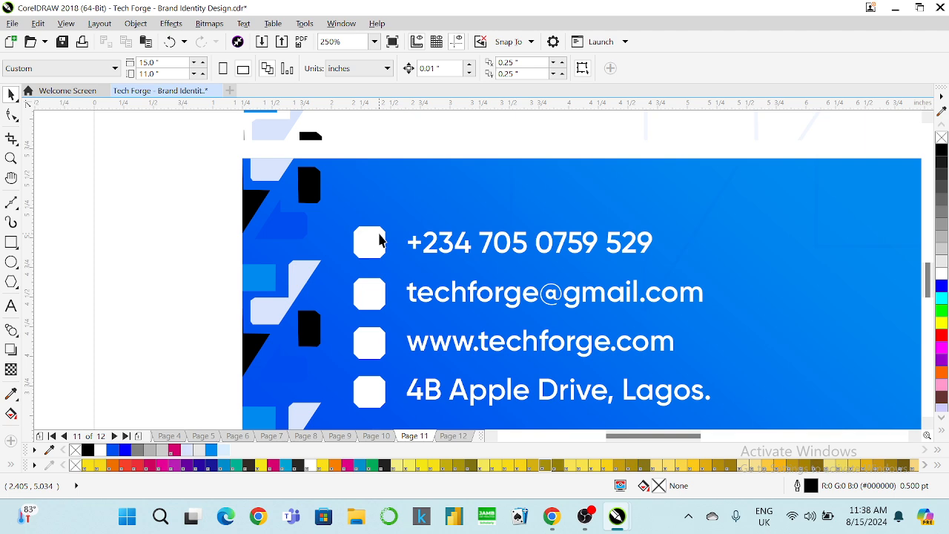
left_click(193, 242)
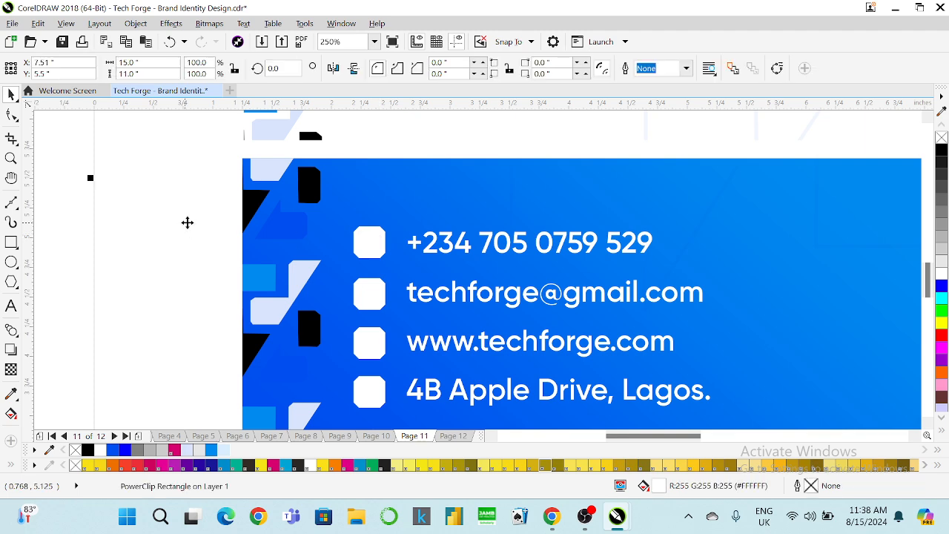
left_click(83, 226)
key("F11")
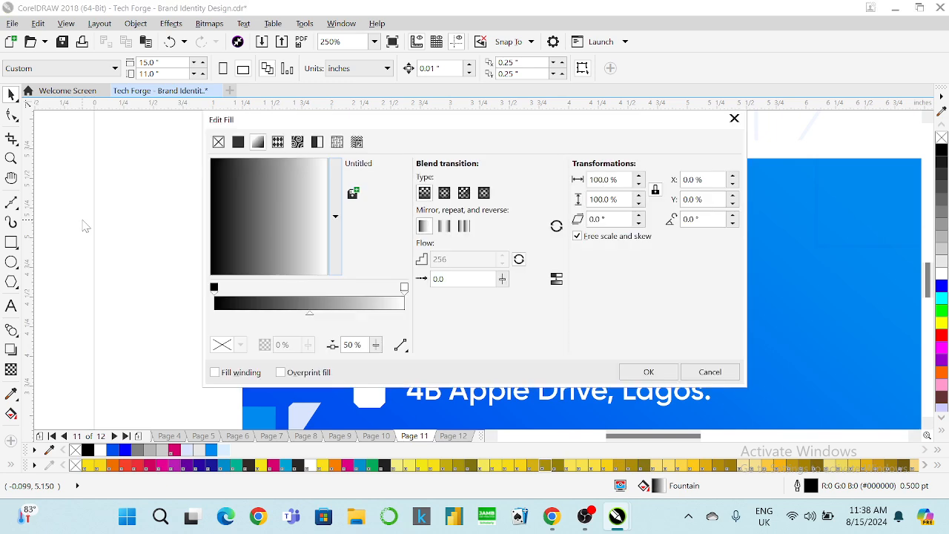
left_click(709, 371)
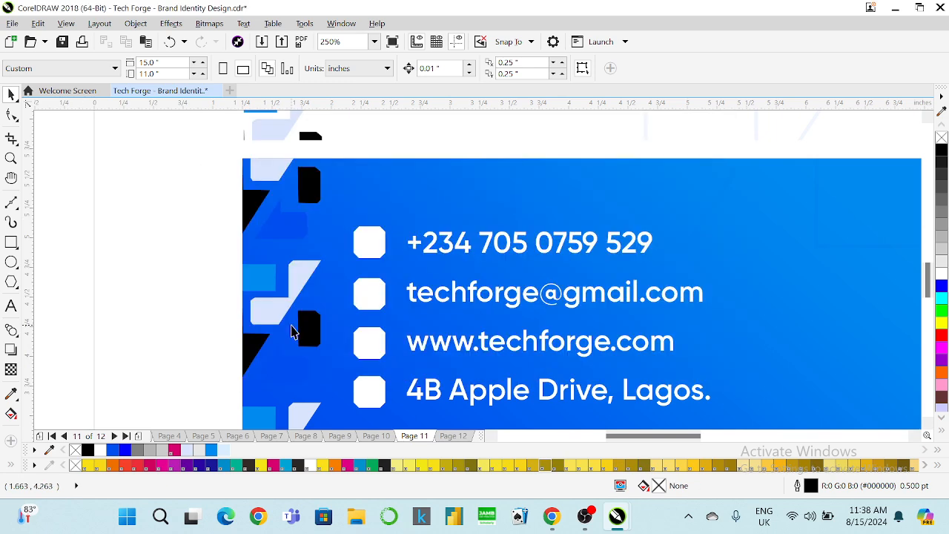
key("ctrl+F11")
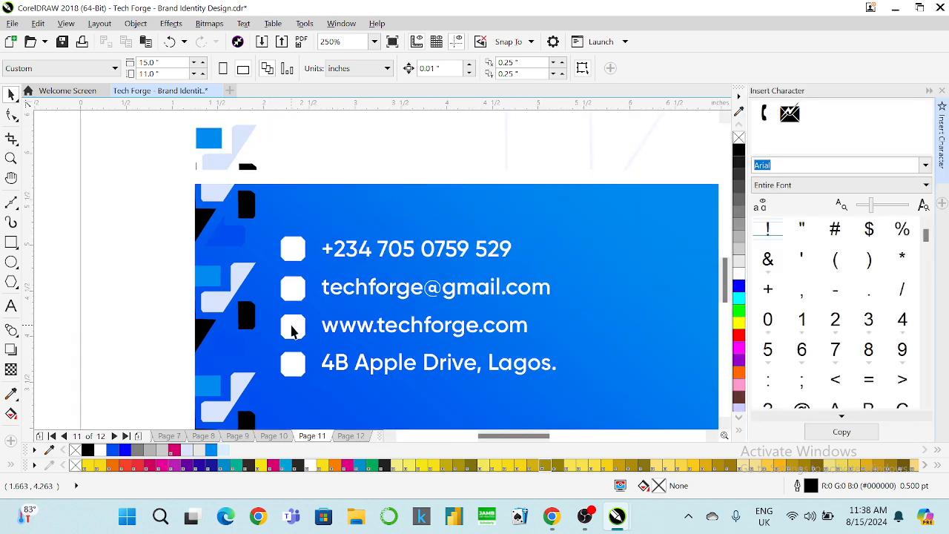
Drop a Webdings bracket glyph and an envelope symbol above the phone line, then open the font list.
left_click_drag(767, 112, 318, 229)
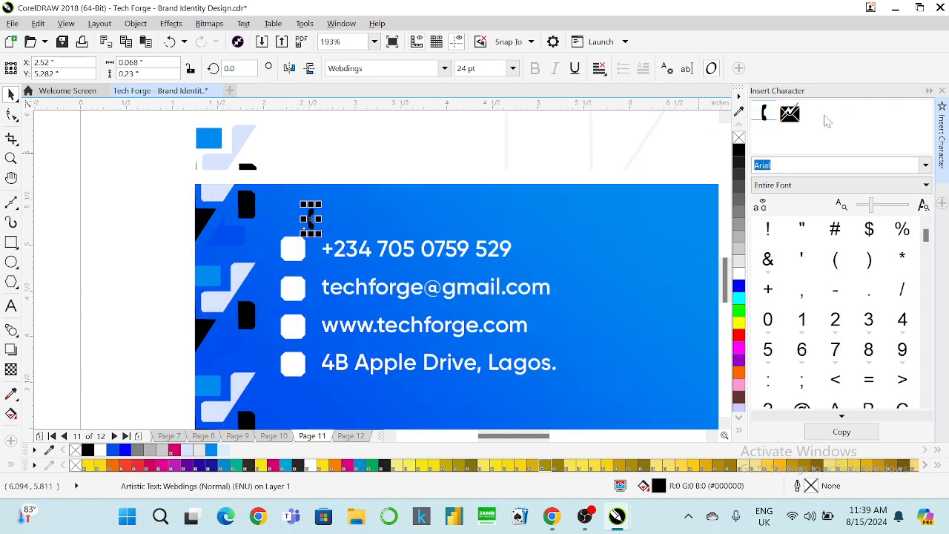
left_click_drag(791, 118, 333, 219)
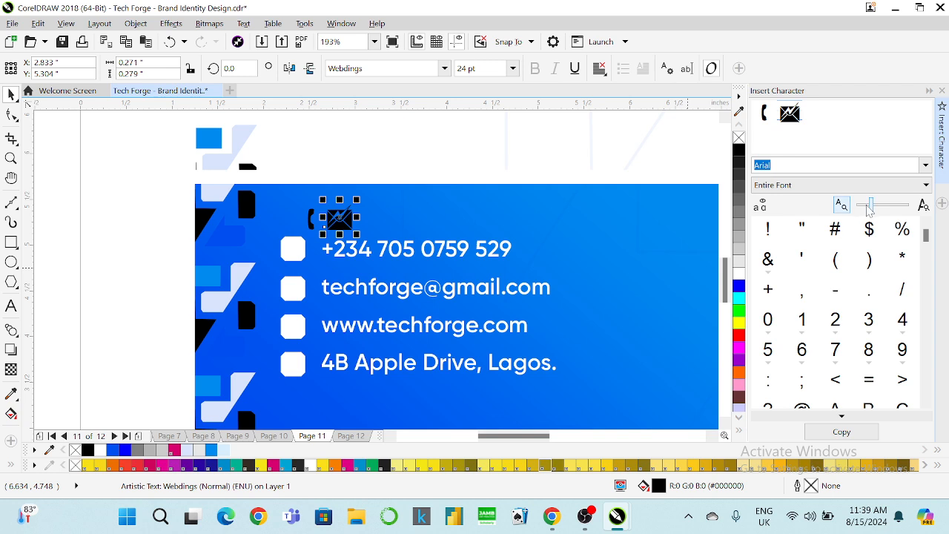
left_click(925, 165)
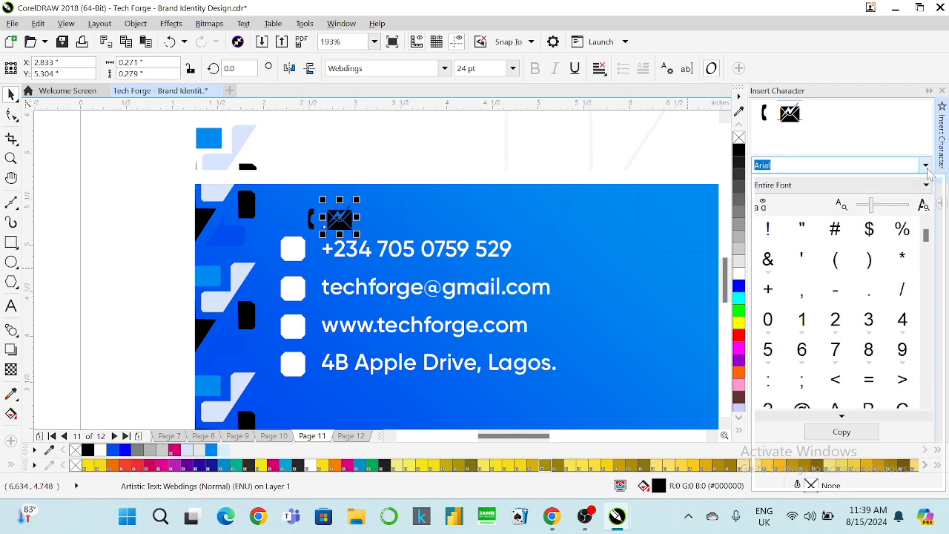
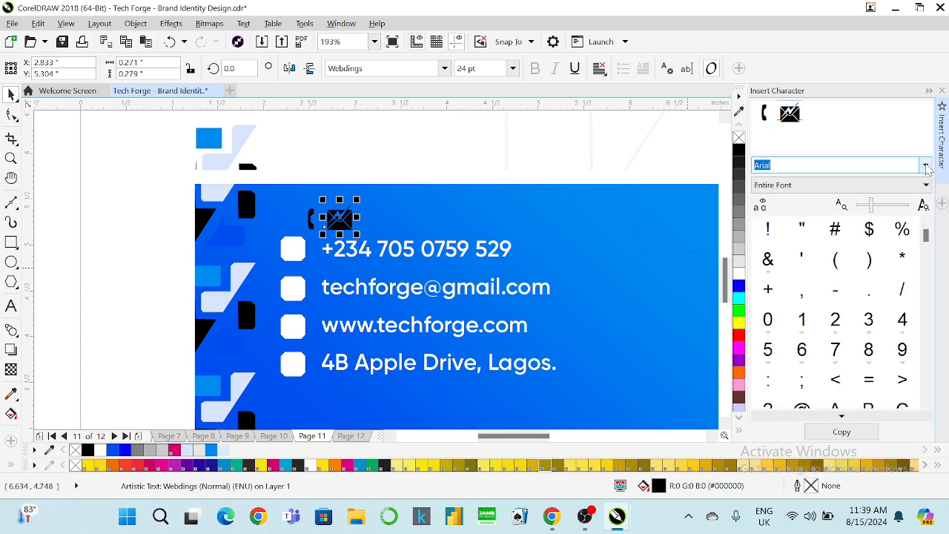
Switch the Insert Character font to Webdings, then collapse the docker and zoom in on the card.
left_click(926, 169)
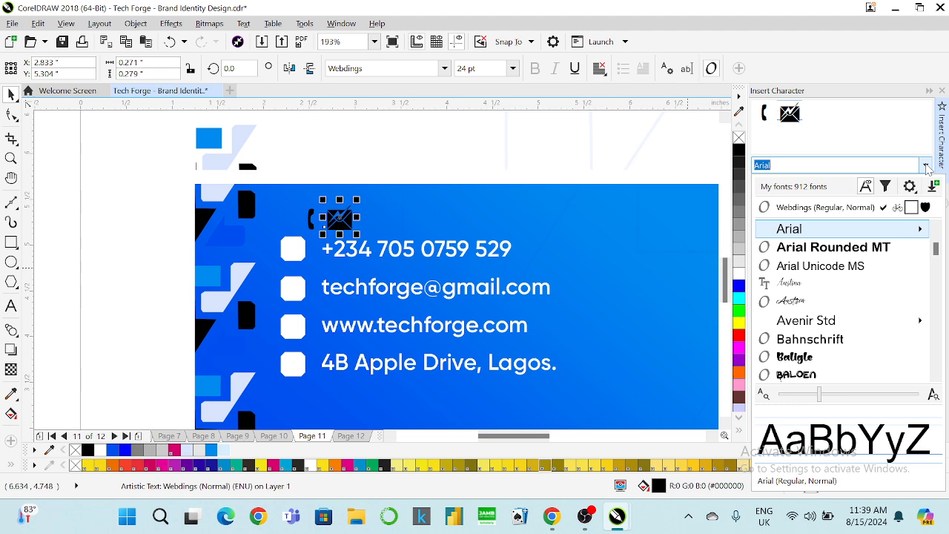
left_click(922, 209)
left_click_drag(927, 232, 910, 194)
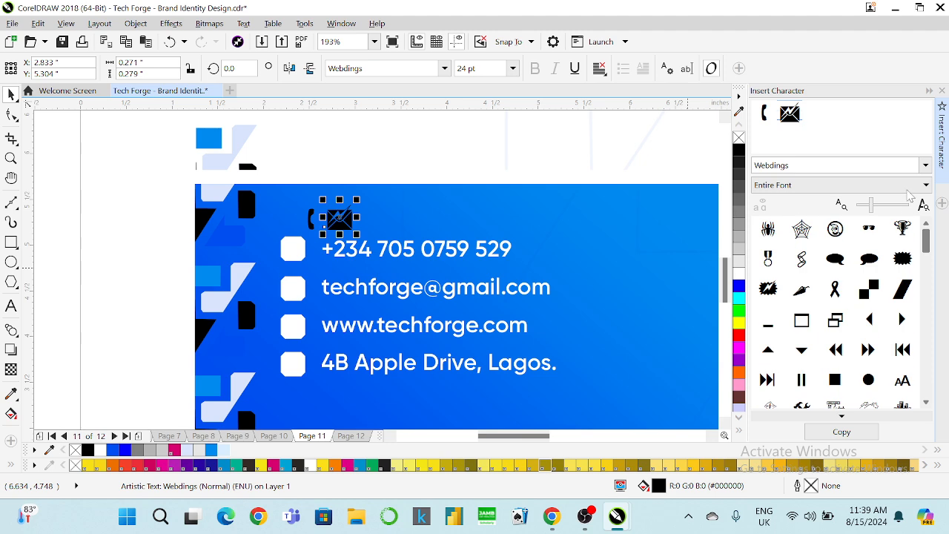
left_click(927, 91)
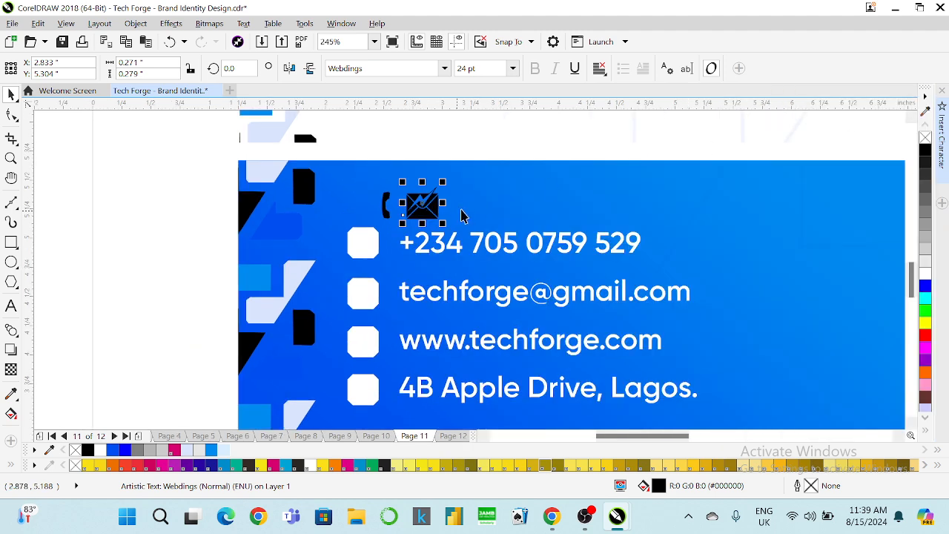
scroll(469, 203, "up", 2)
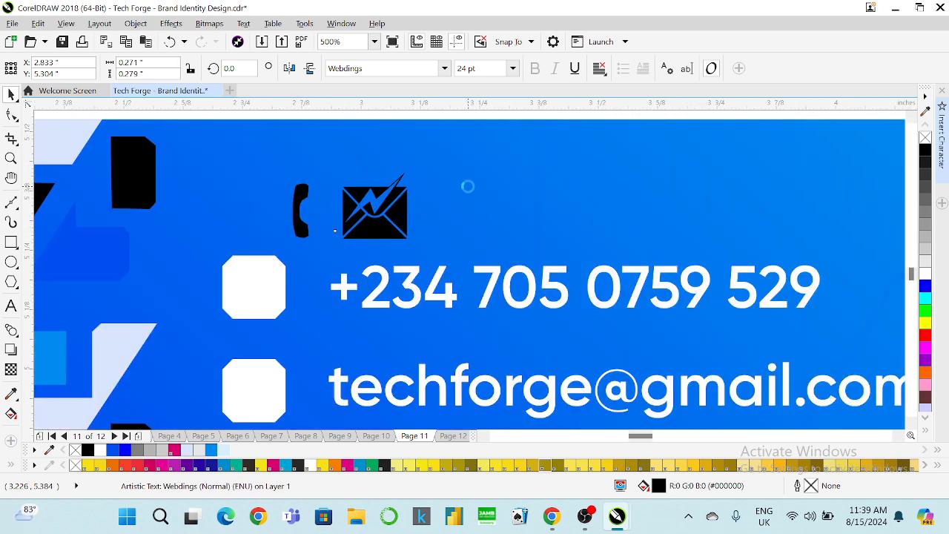
scroll(468, 194, "up", 2)
Draw a circle right of the envelope icon and size it to 0.2 x 0.2 inch.
left_click(13, 267)
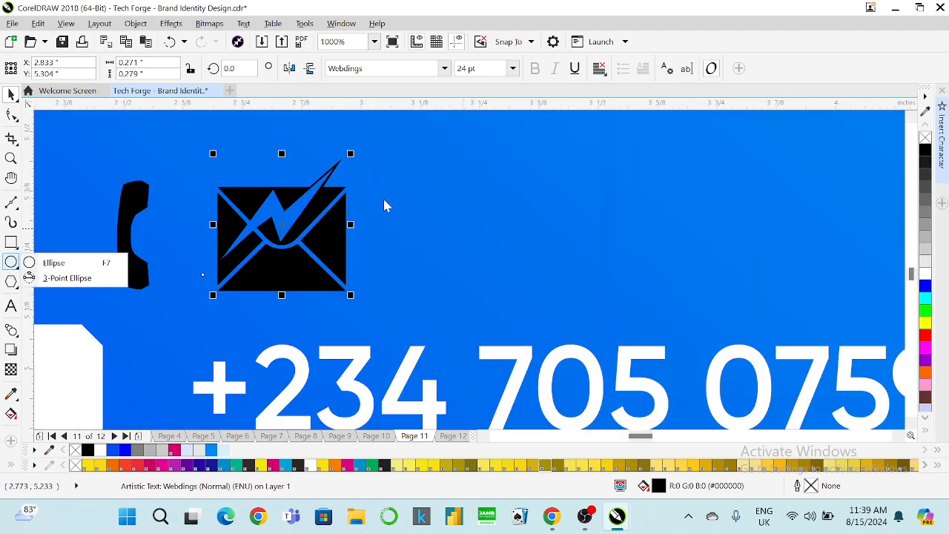
left_click(463, 228)
left_click(13, 265)
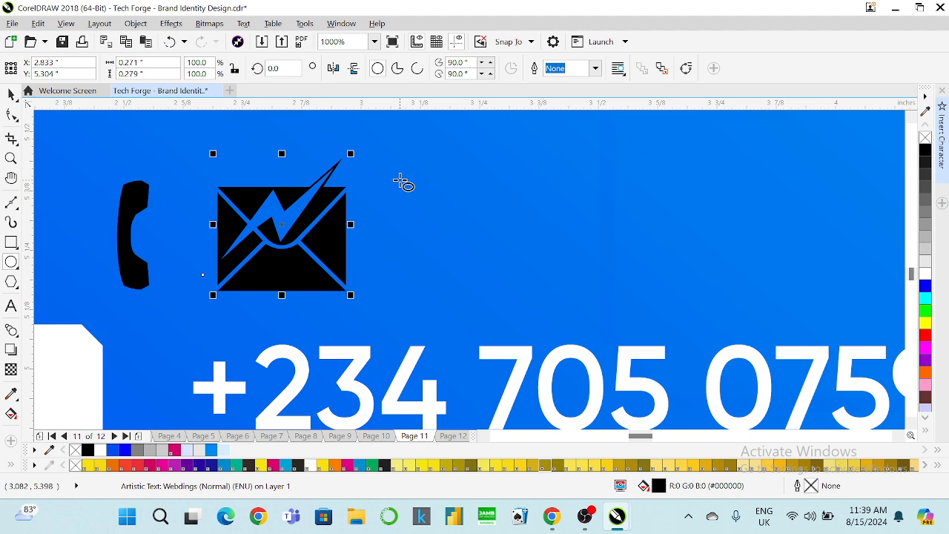
left_click_drag(400, 181, 519, 301)
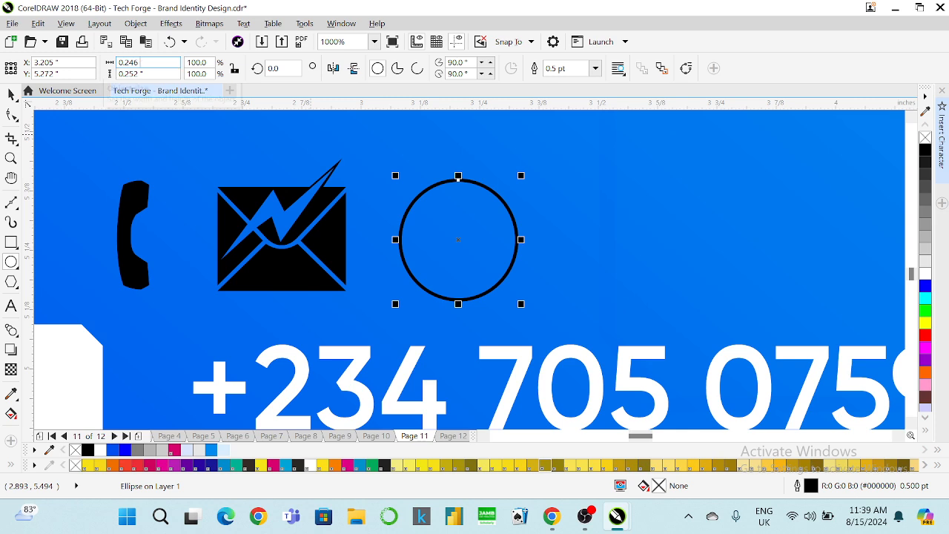
key("BackSpace")
key("BackSpace")
key("BackSpace")
key("BackSpace")
key("Tab")
type("0")
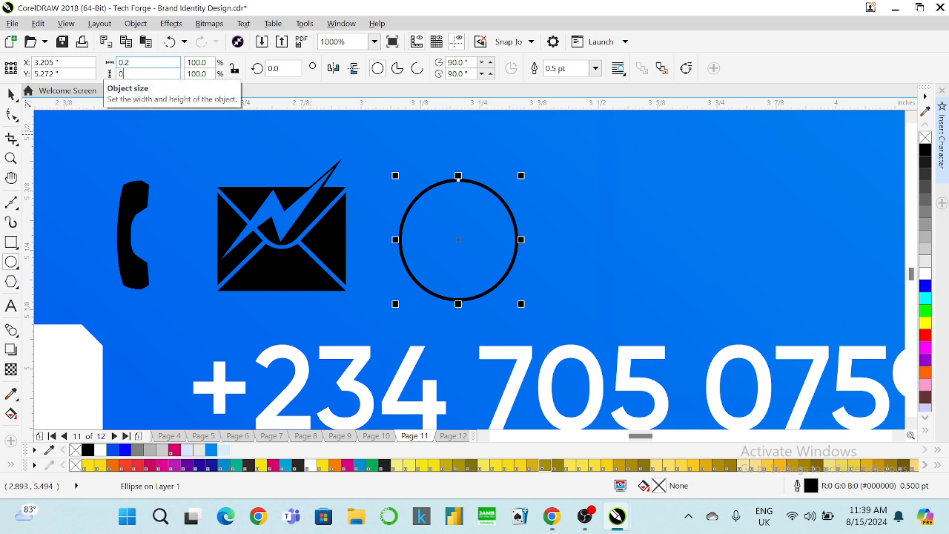
type(".2")
key("Return")
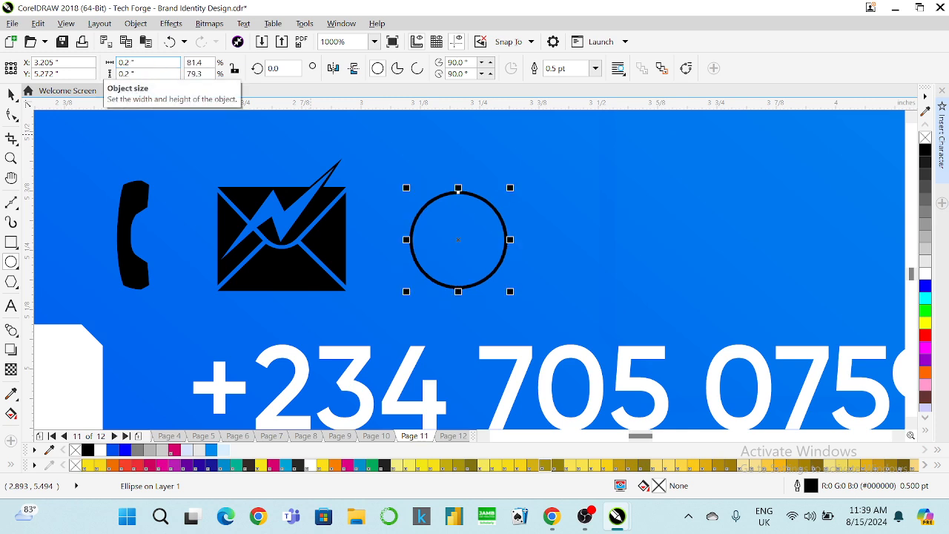
Enlarge the circle to about 0.27 inch and add narrower and flattened ellipse copies inside it.
left_click(11, 94)
left_click_drag(510, 188, 529, 170)
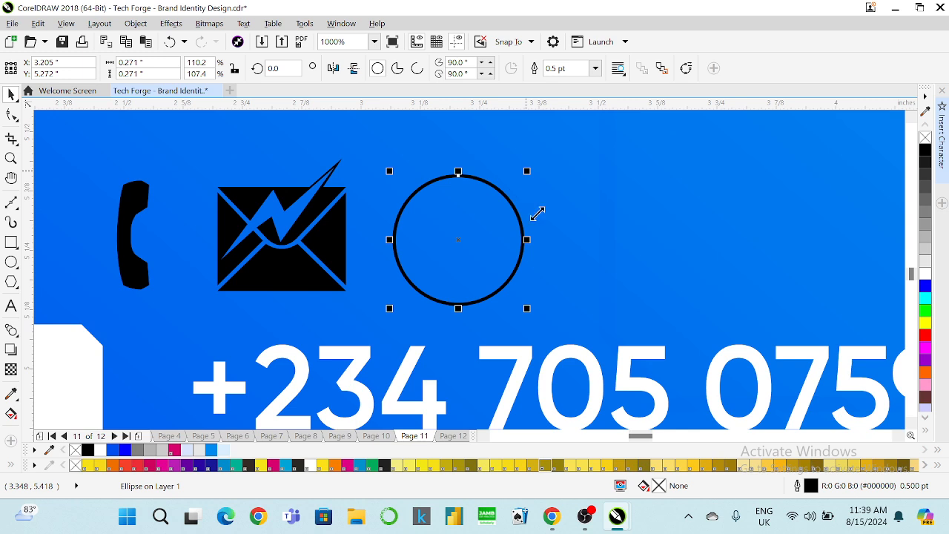
left_click_drag(528, 238, 504, 238)
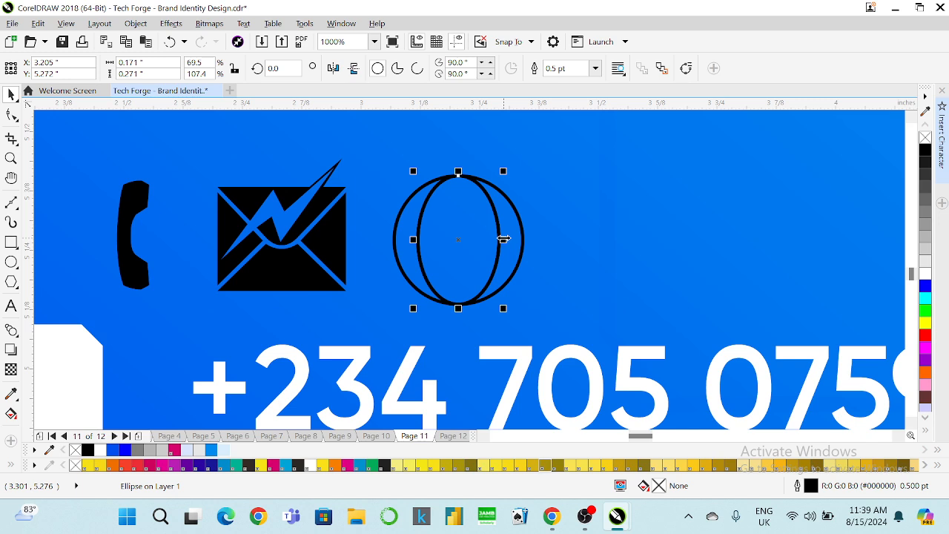
left_click_drag(503, 239, 481, 240)
left_click(504, 146)
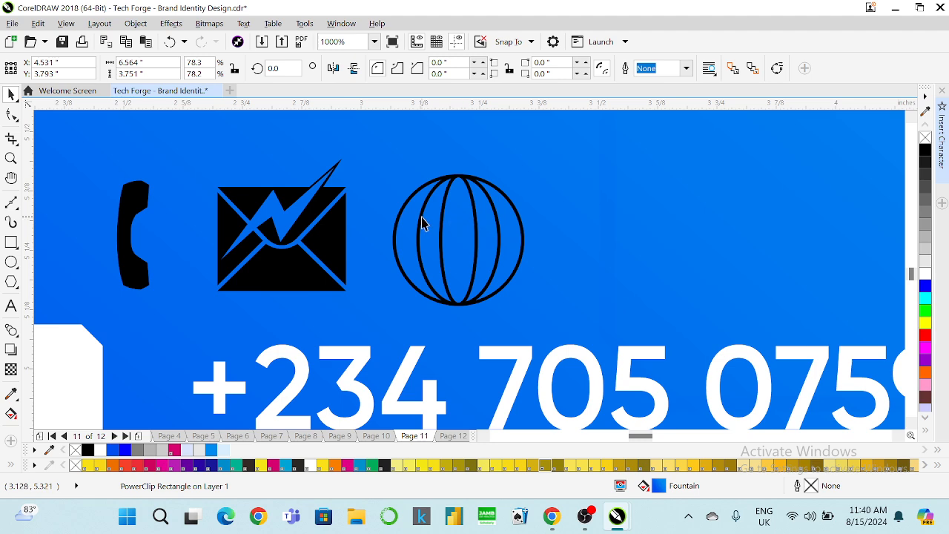
left_click(420, 188)
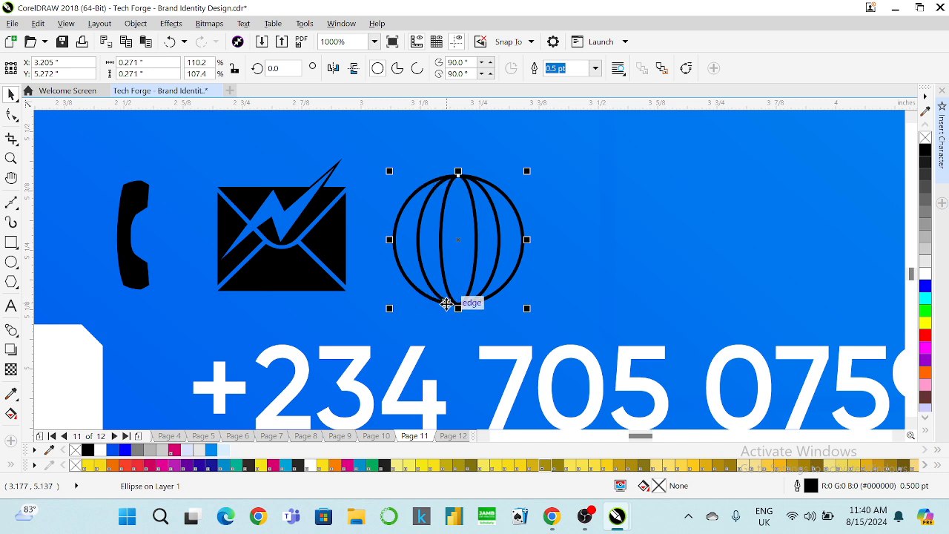
left_click_drag(458, 308, 463, 229)
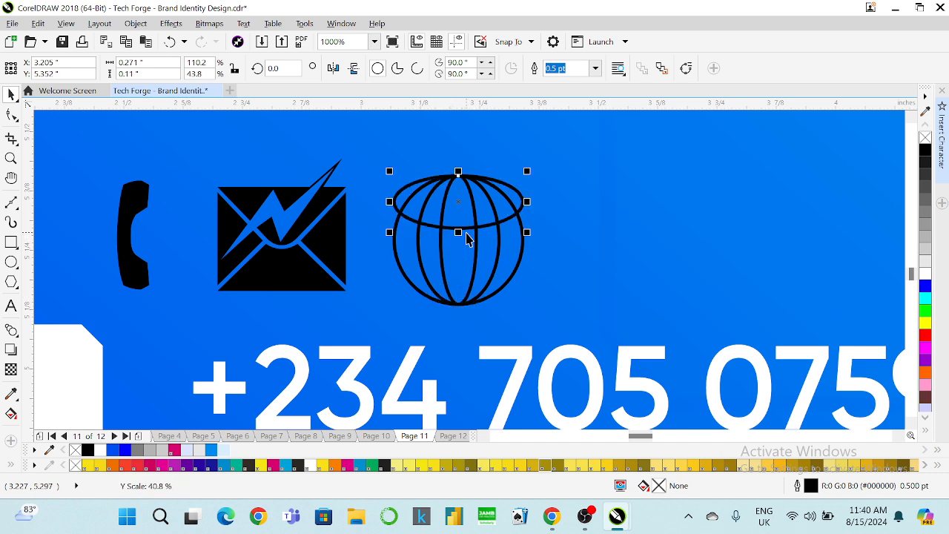
left_click_drag(459, 171, 460, 149)
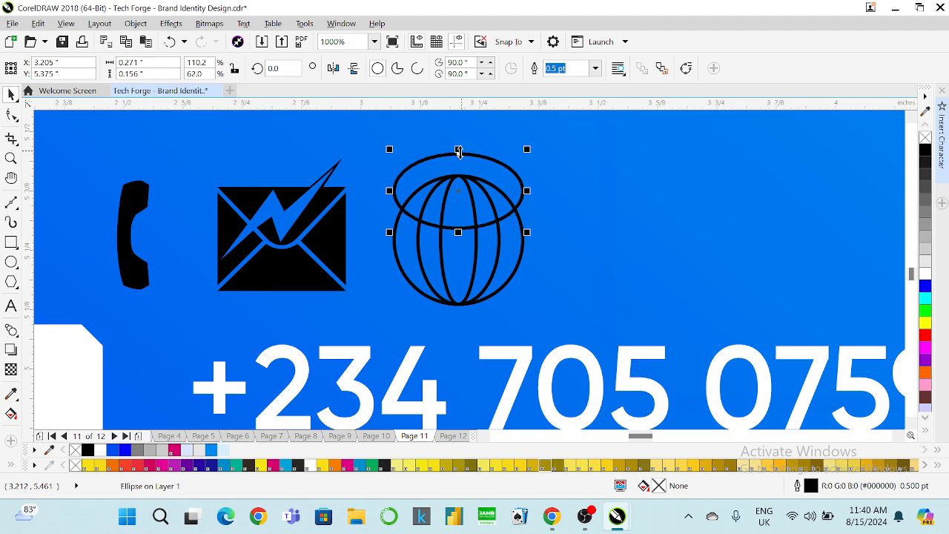
In Chrome, search Google for 'web icon' in a new tab.
mouse_move(547, 524)
left_click(453, 433)
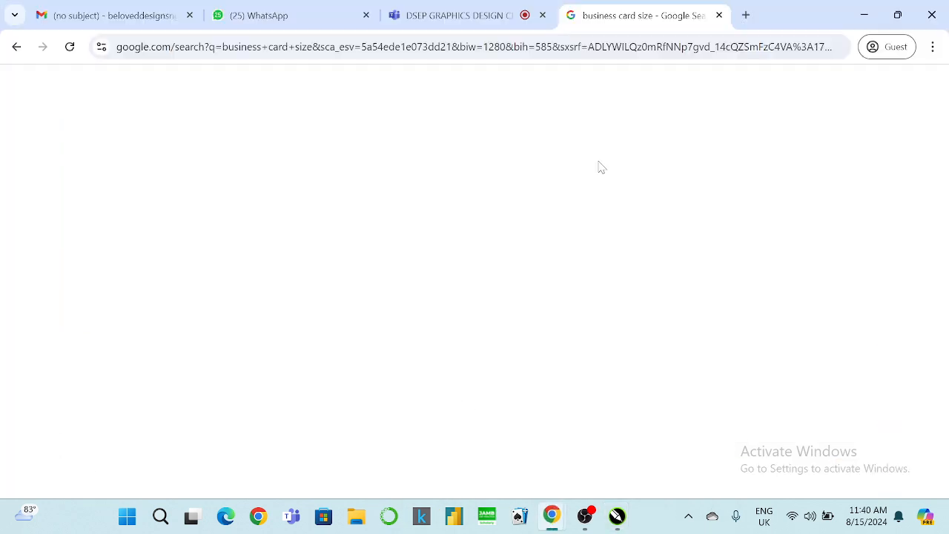
double_click(771, 18)
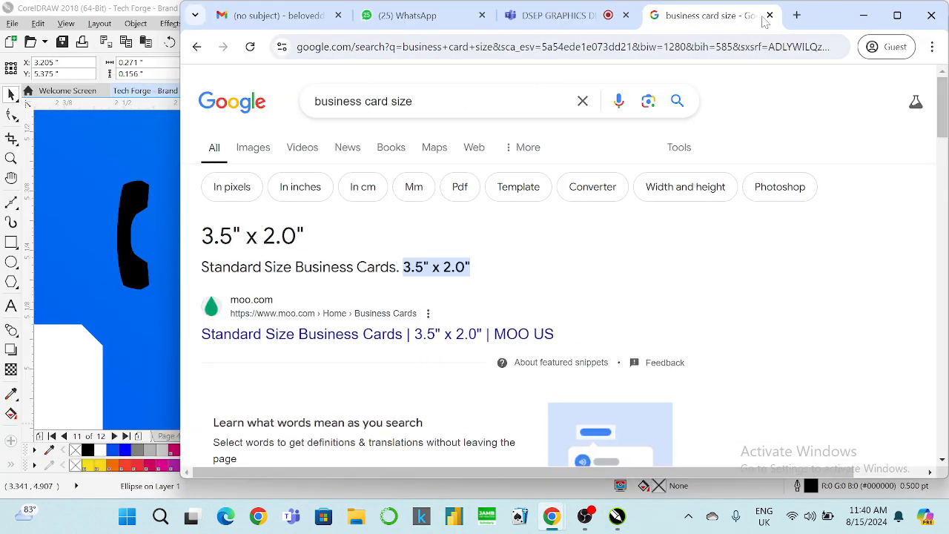
left_click(897, 15)
left_click(745, 16)
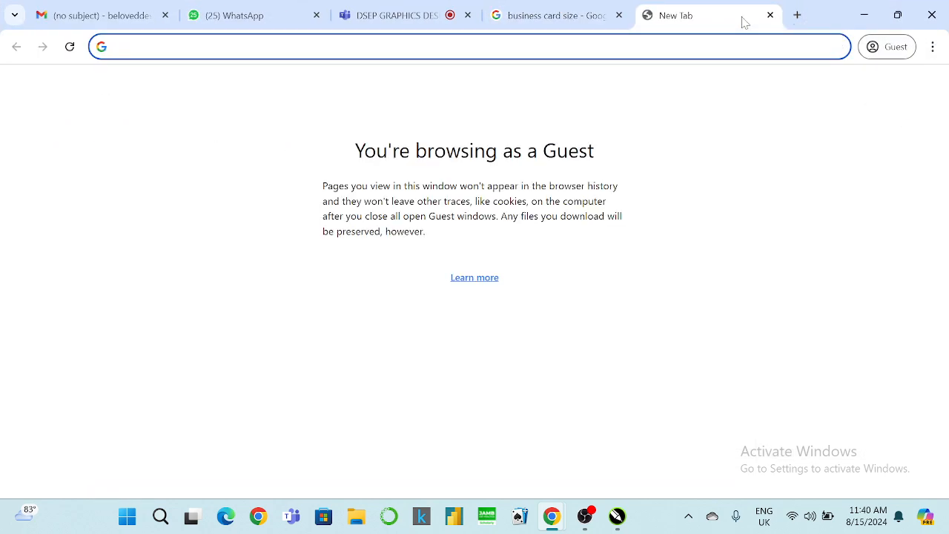
type("web icon")
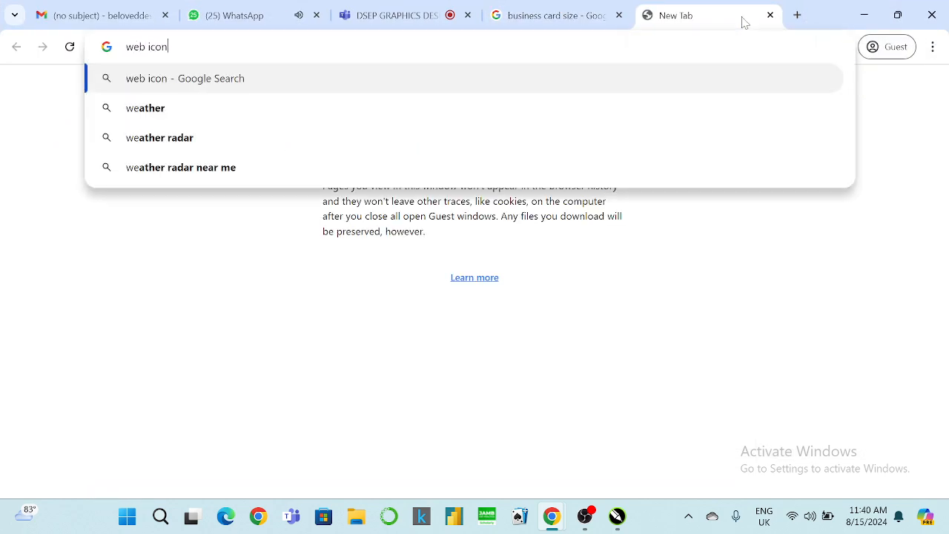
key("Return")
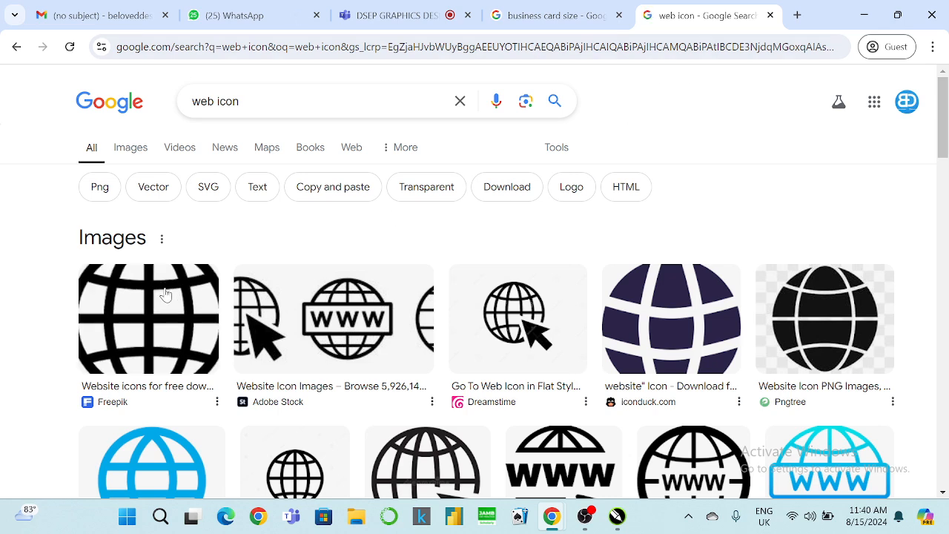
Preview a few globe results, then switch to image-only results.
left_click(163, 295)
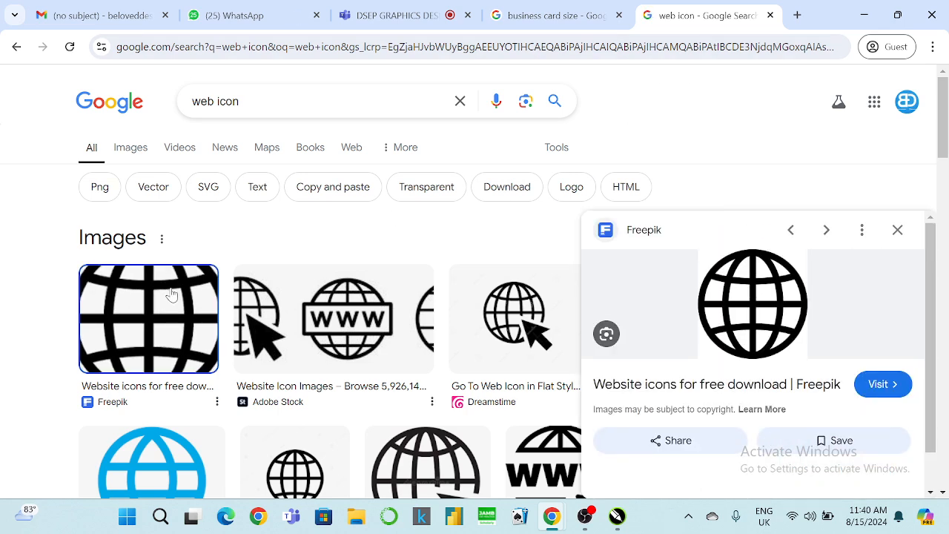
scroll(753, 277, "down", 5)
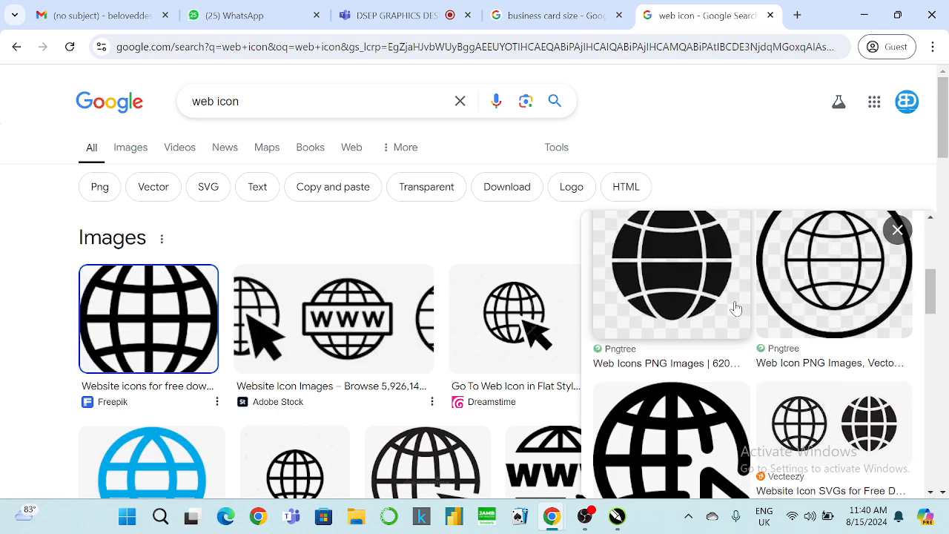
scroll(378, 304, "down", 3)
left_click(157, 284)
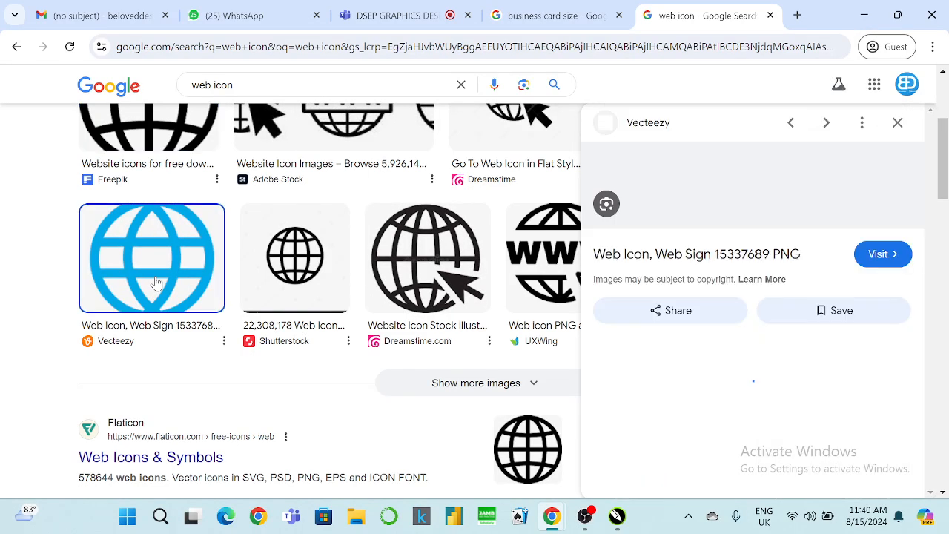
scroll(326, 296, "up", 5)
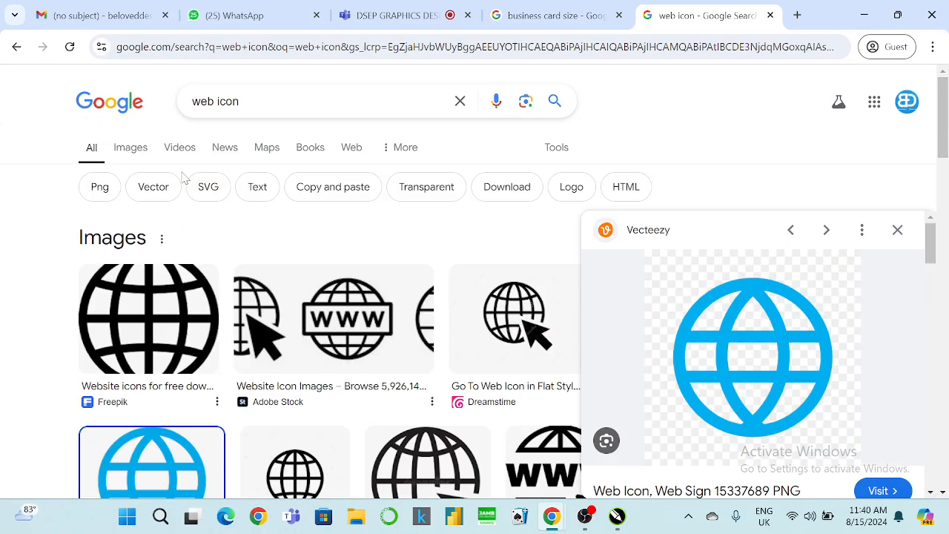
left_click(137, 148)
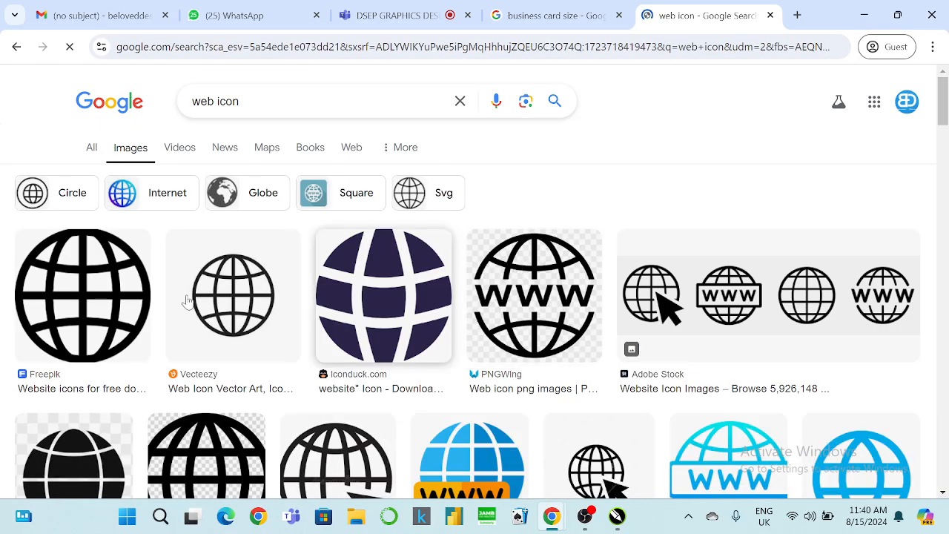
scroll(437, 287, "down", 2)
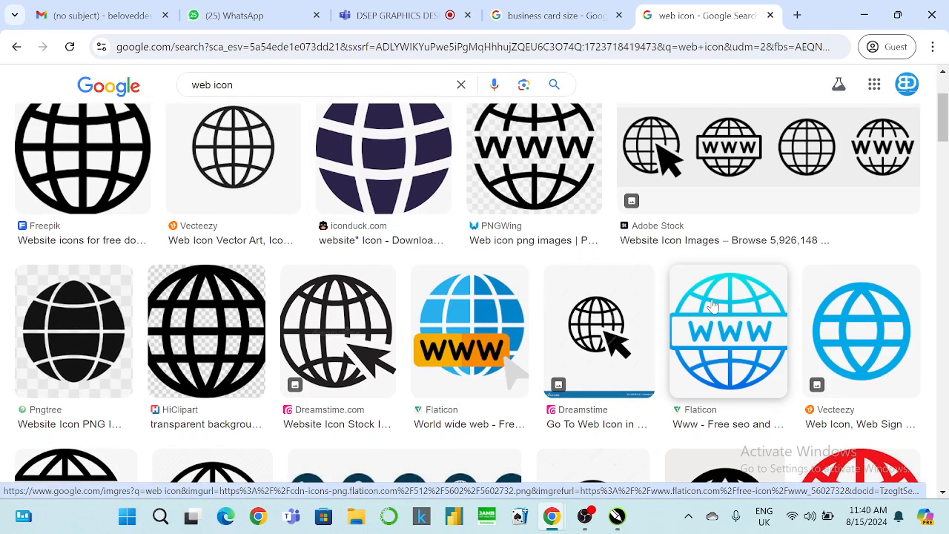
Copy the Dreamstime globe-with-arrow icon image to the clipboard.
left_click(595, 328)
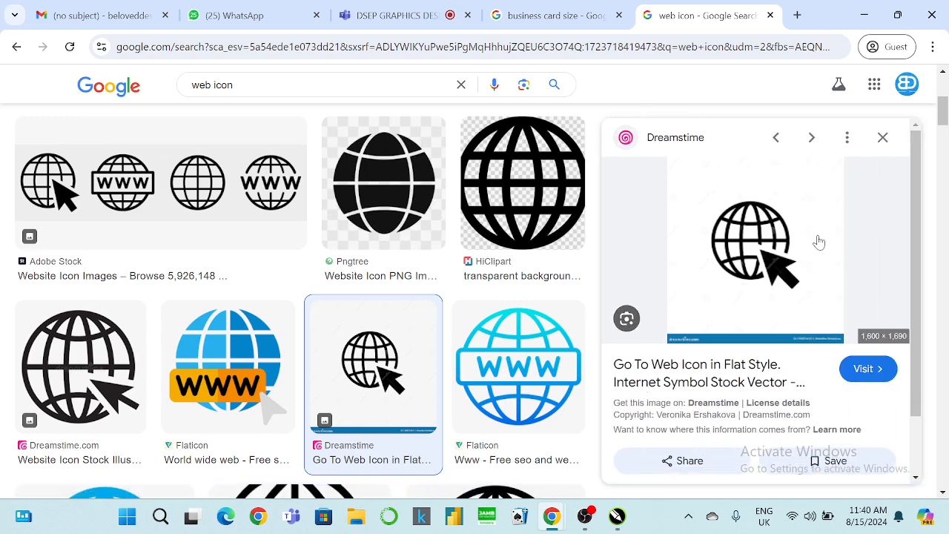
right_click(783, 222)
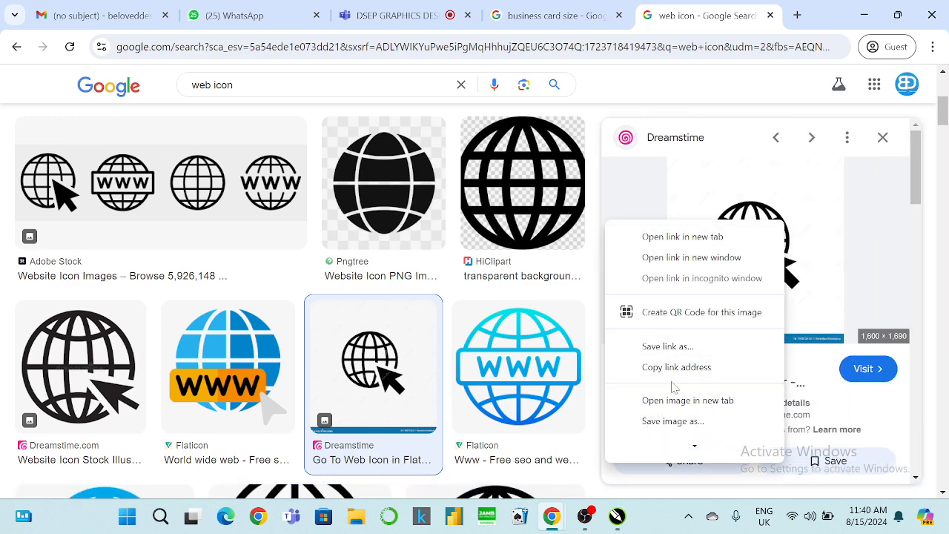
scroll(669, 344, "down", 2)
left_click(661, 388)
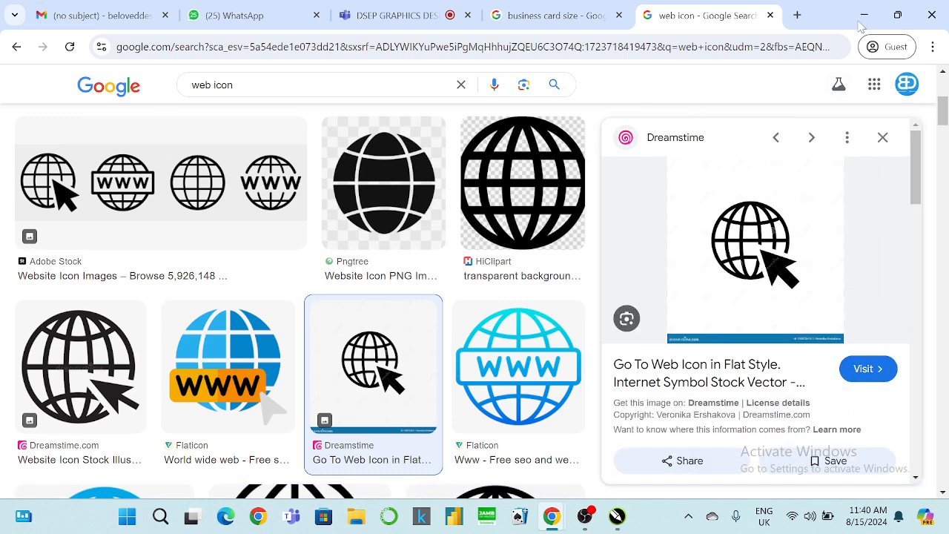
left_click(864, 15)
Paste the copied web icon image onto the blank canvas.
scroll(443, 198, "down", 2)
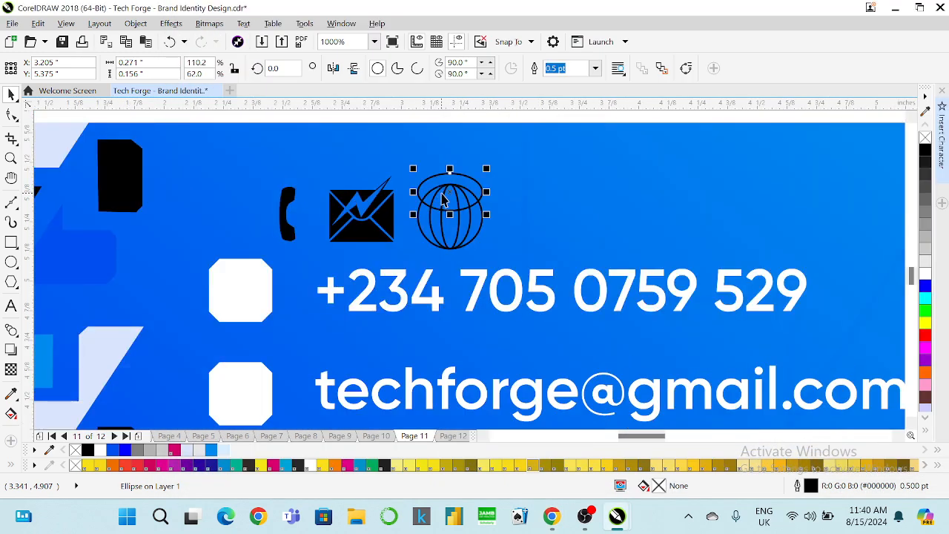
scroll(442, 199, "down", 3)
right_click(589, 163)
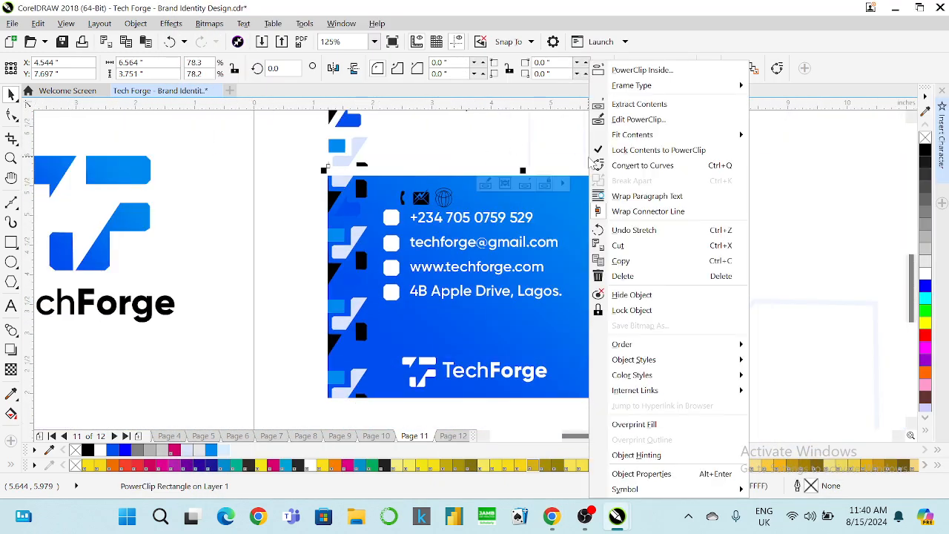
left_click(292, 195)
right_click(291, 195)
left_click(223, 235)
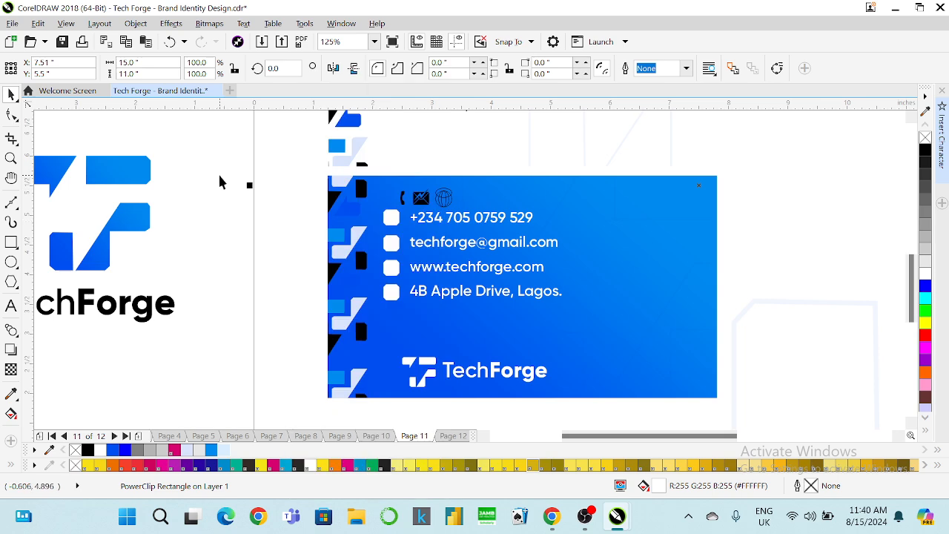
right_click(220, 176)
left_click(251, 280)
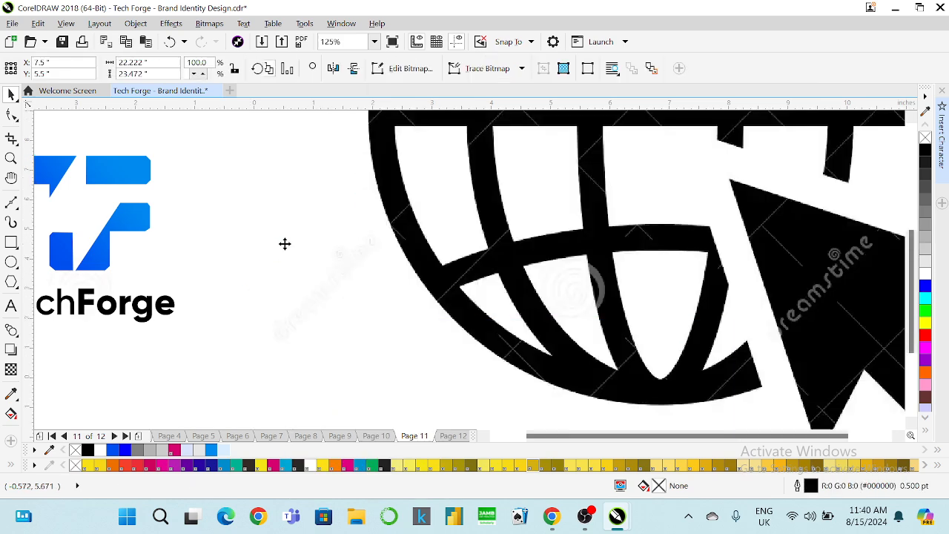
Scale the pasted bitmap down to icon size and move it beside the card's contact icons.
scroll(293, 238, "down", 4)
left_click_drag(562, 410, 234, 262)
scroll(372, 220, "up", 2)
scroll(138, 261, "up", 1)
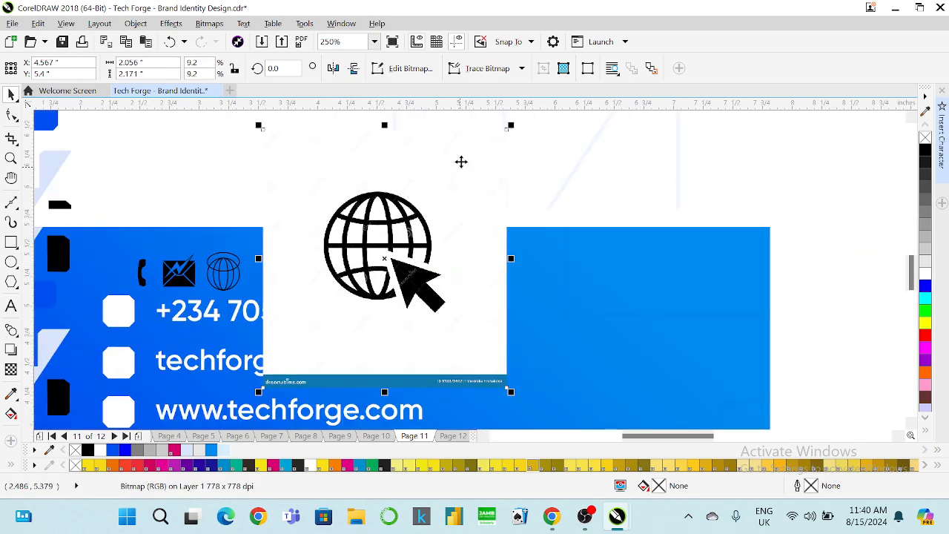
left_click_drag(513, 125, 431, 211)
left_click_drag(380, 257, 286, 269)
Shrink the web icon bitmap a little more, to about 0.46 inch.
scroll(178, 272, "up", 2)
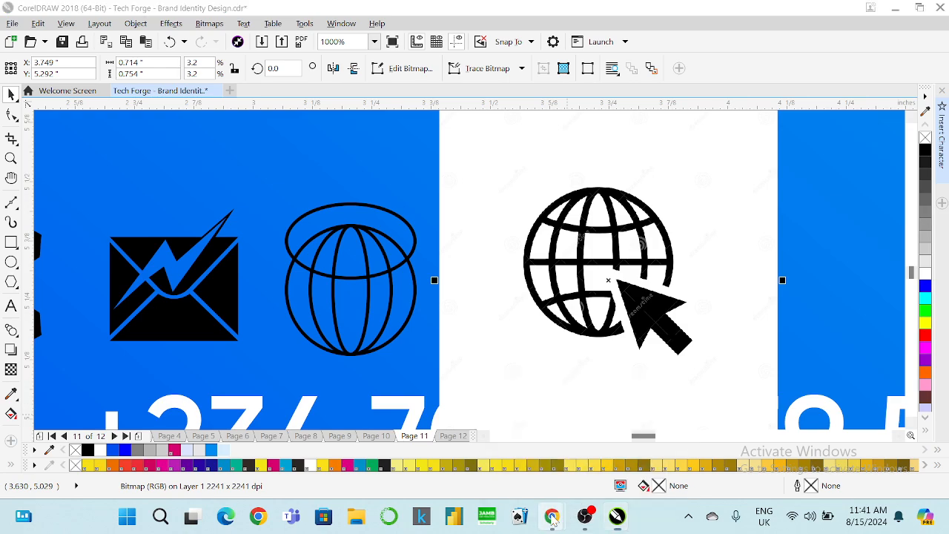
mouse_move(552, 516)
left_click(474, 430)
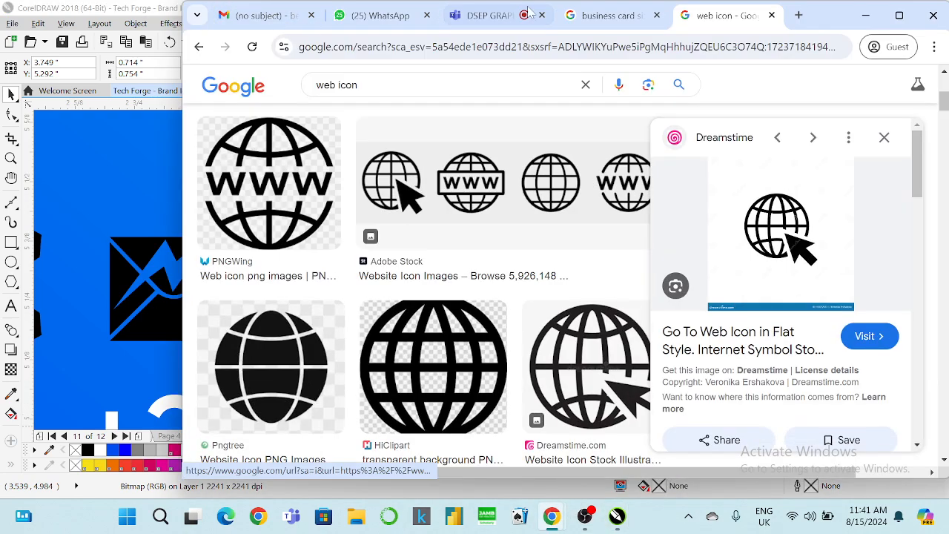
left_click(486, 15)
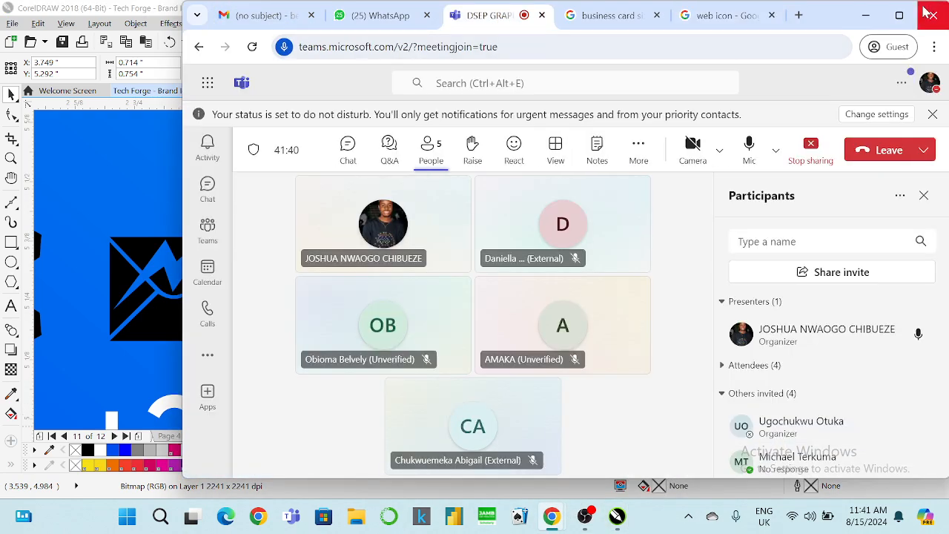
left_click(865, 15)
scroll(530, 276, "down", 1)
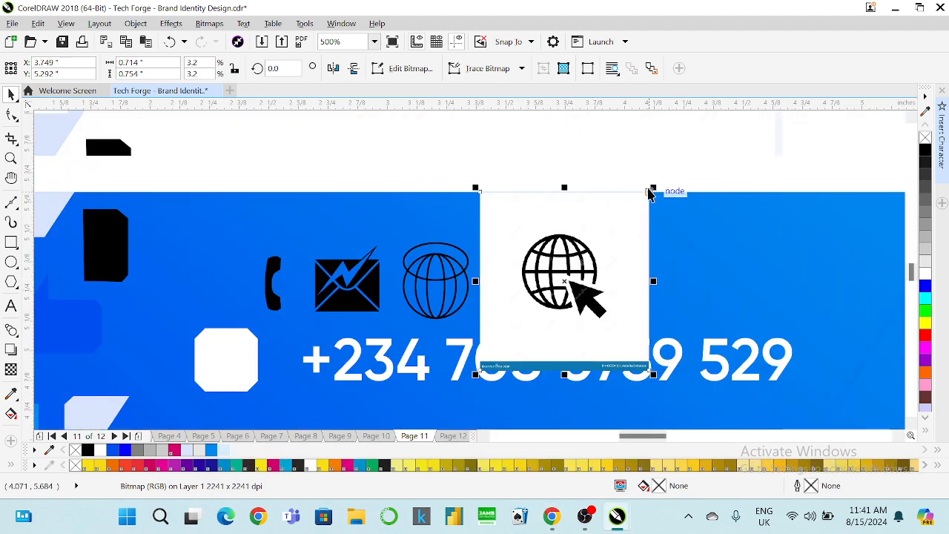
left_click_drag(652, 187, 624, 219)
scroll(484, 267, "up", 1)
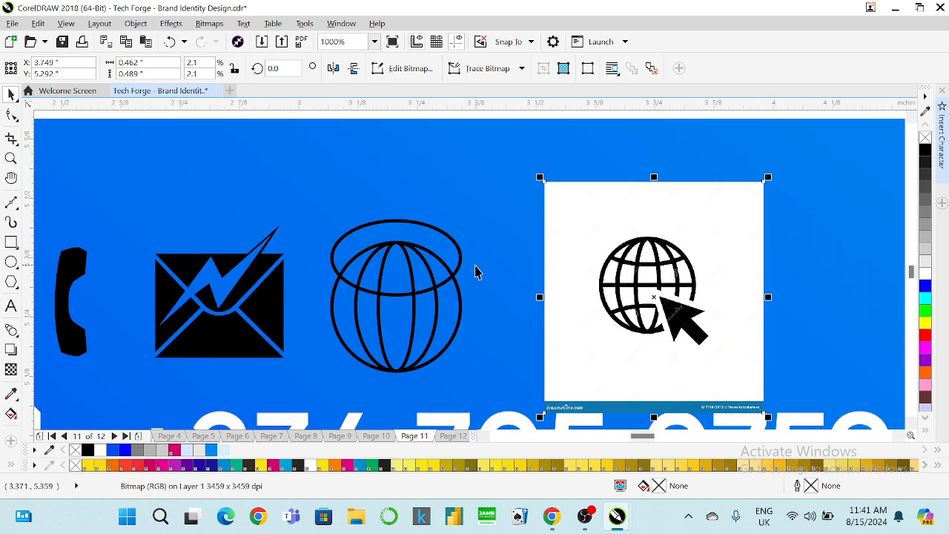
left_click(335, 249)
Duplicate the globe's top ellipse to the bottom and centre it under the original.
left_click_drag(334, 247, 333, 247)
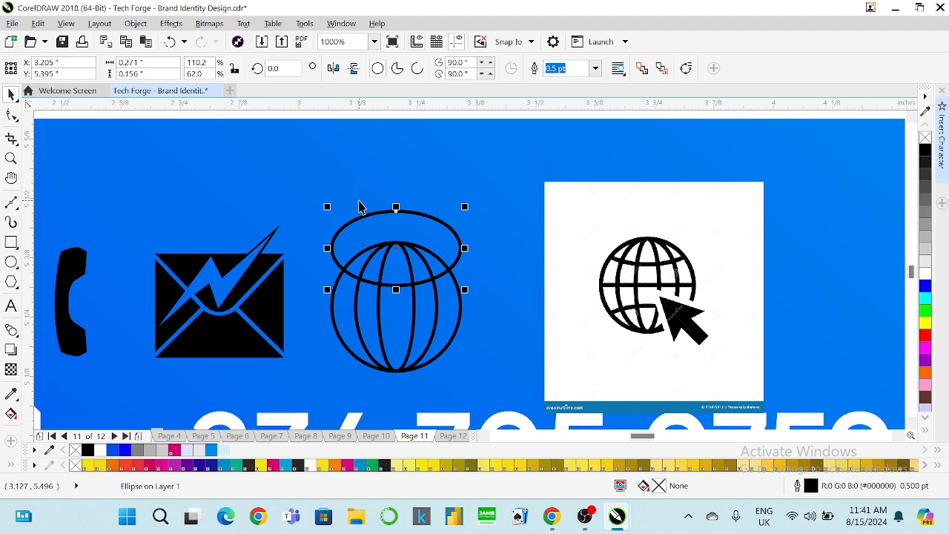
key("ctrl+d")
left_click_drag(516, 138, 388, 380)
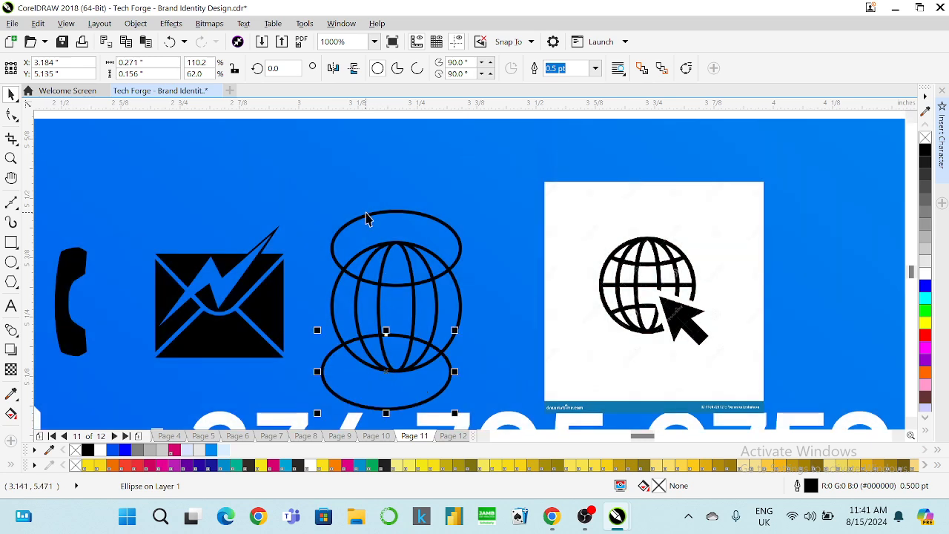
left_click(365, 215, "shift")
key("c")
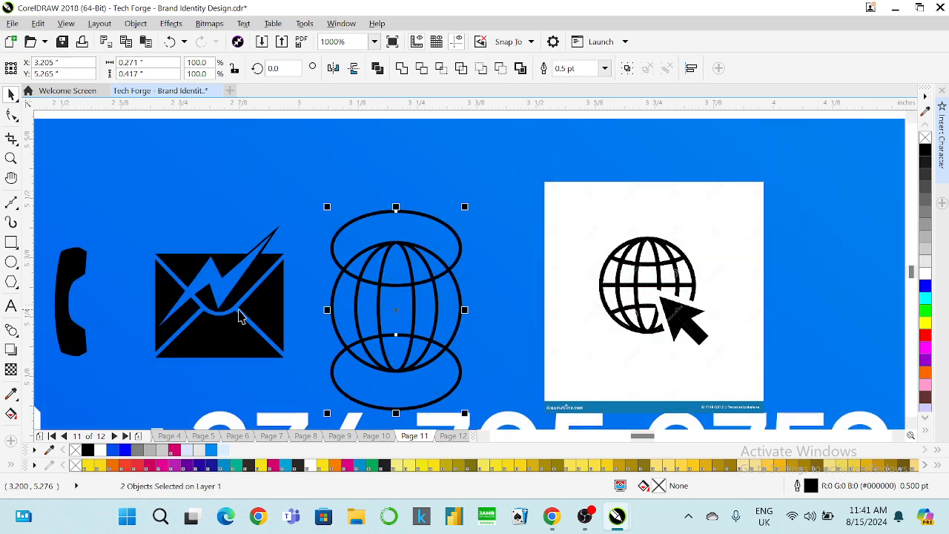
Draw a horizontal freehand line across the globe and centre it both ways.
left_click(17, 209)
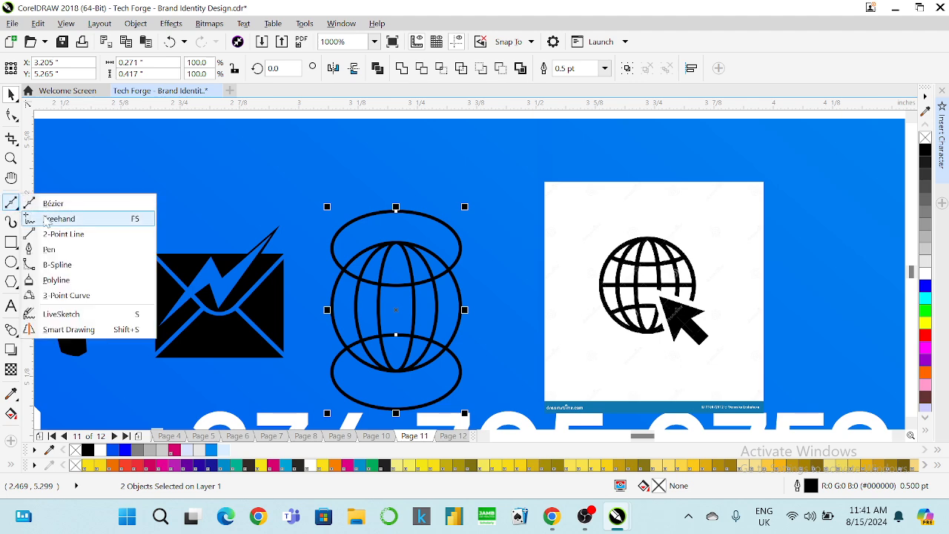
left_click(53, 219)
left_click(307, 304)
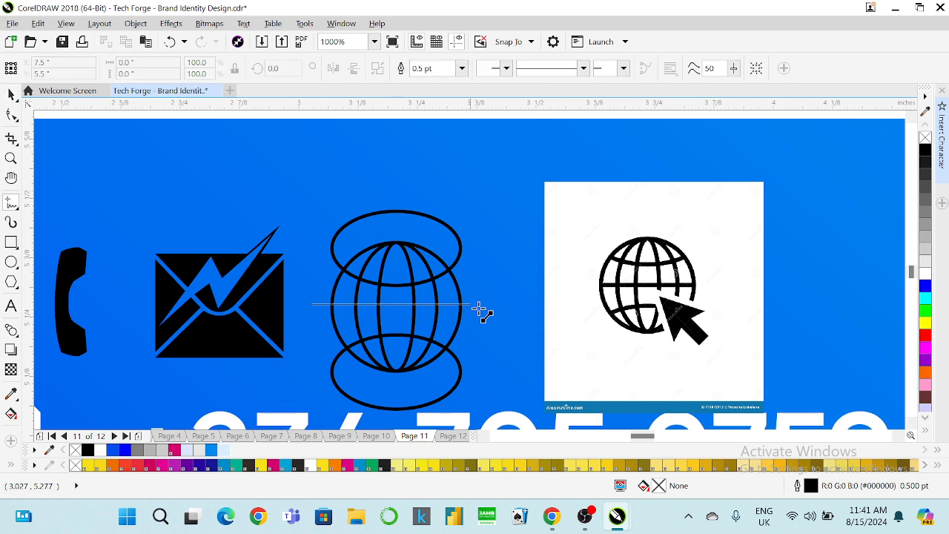
left_click(512, 304)
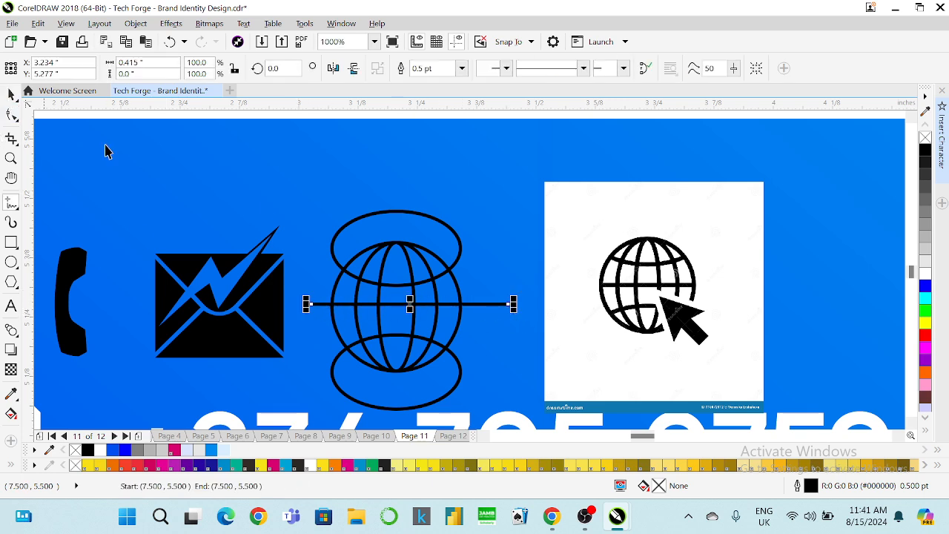
key("space")
left_click(376, 298, "shift")
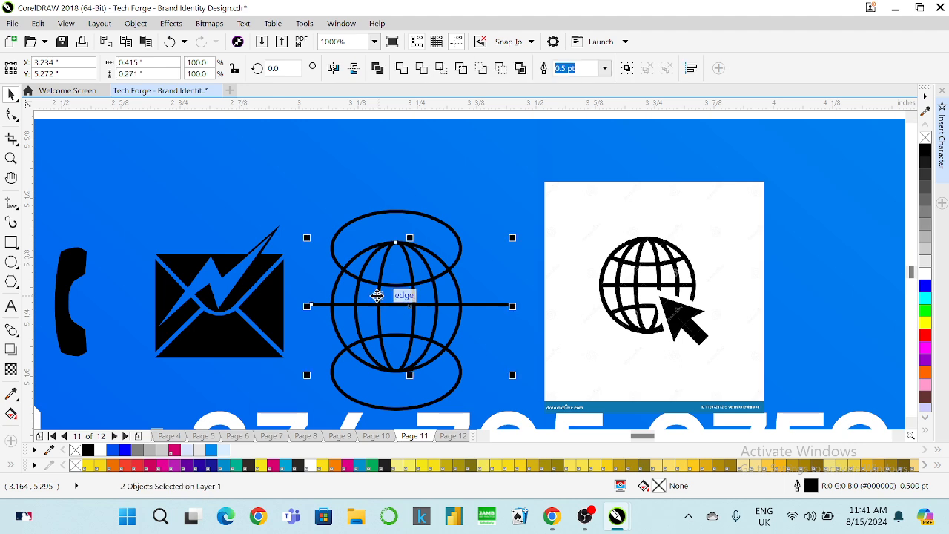
key("c")
key("e")
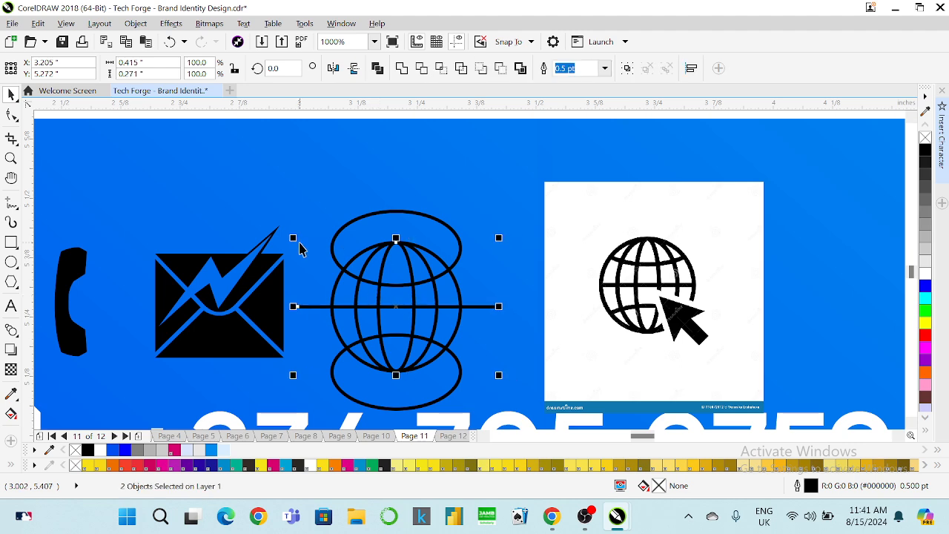
left_click(337, 250)
Set the top ellipse and the other globe outlines to 1.0 pt width.
left_click(333, 246)
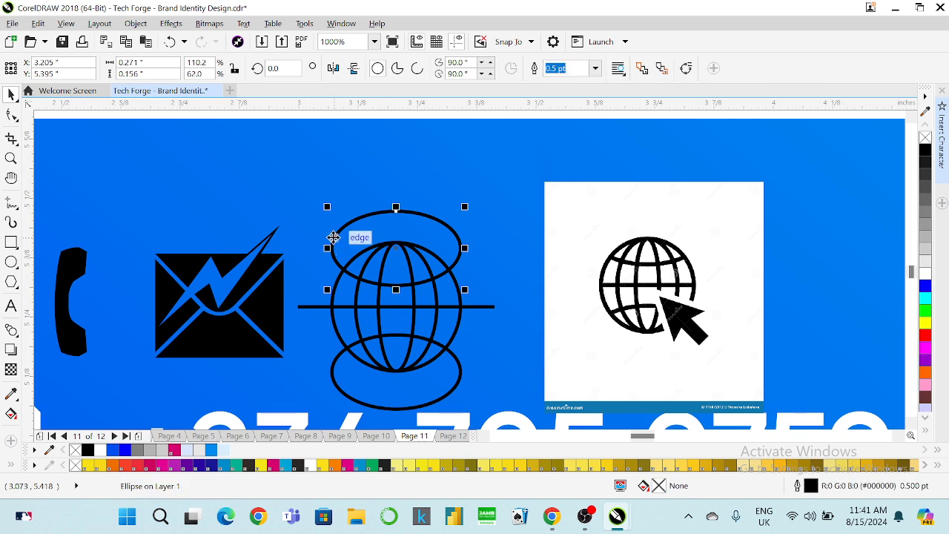
left_click(597, 69)
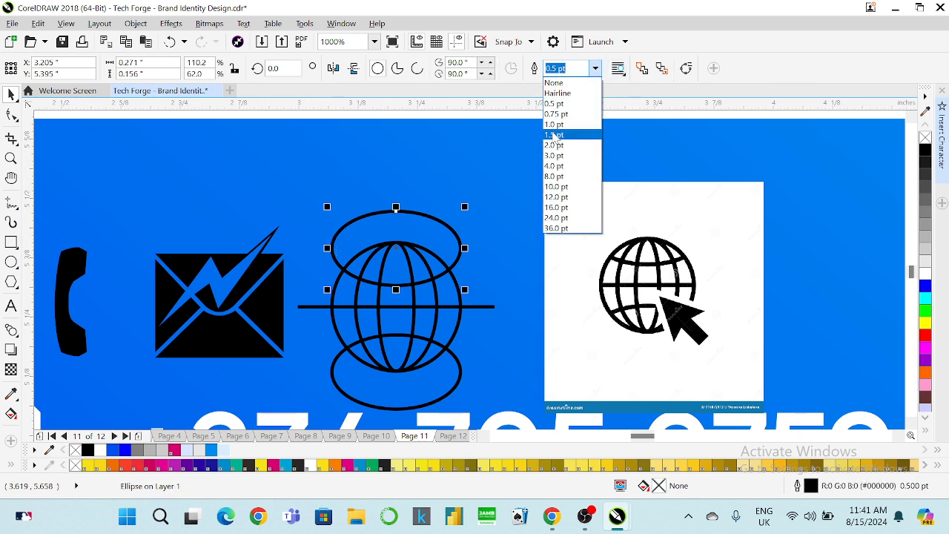
left_click(553, 138)
left_click(595, 69)
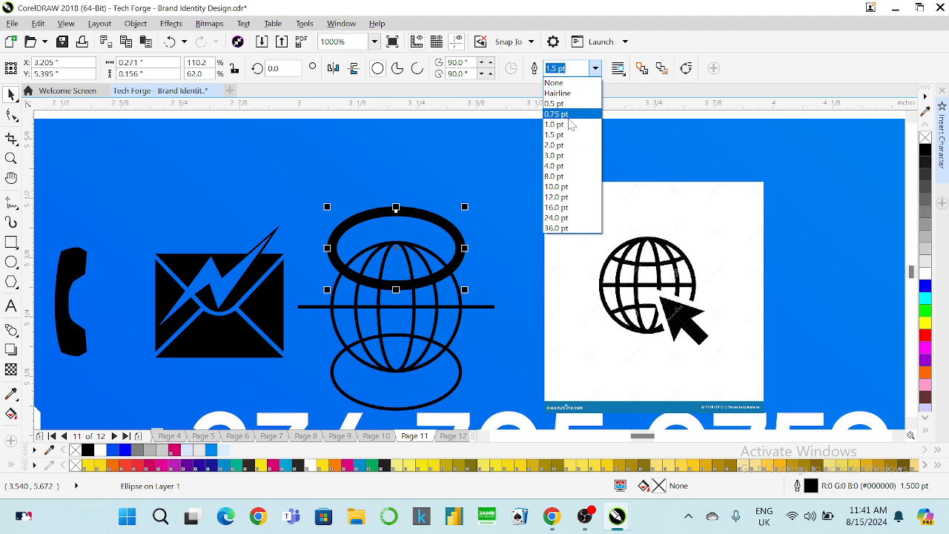
left_click(566, 127)
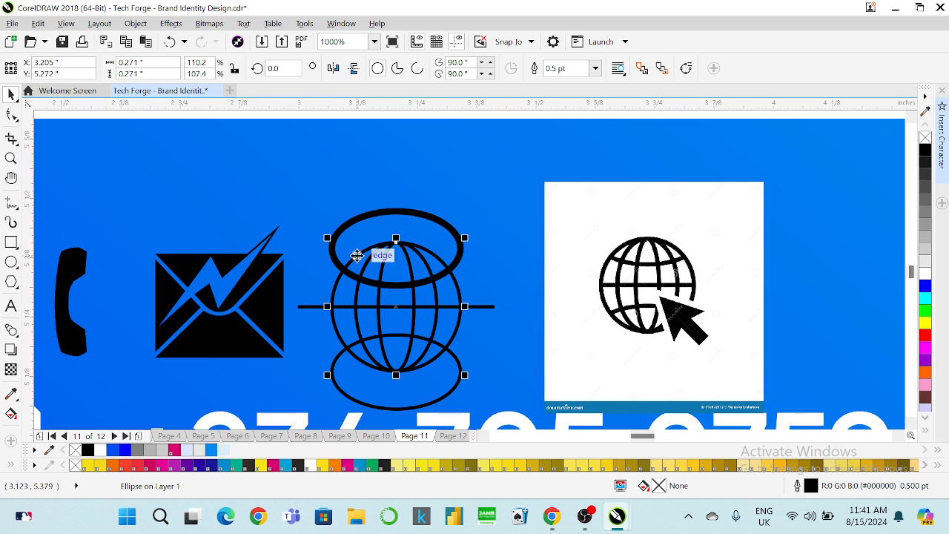
left_click(363, 294, "shift")
left_click(378, 307, "shift")
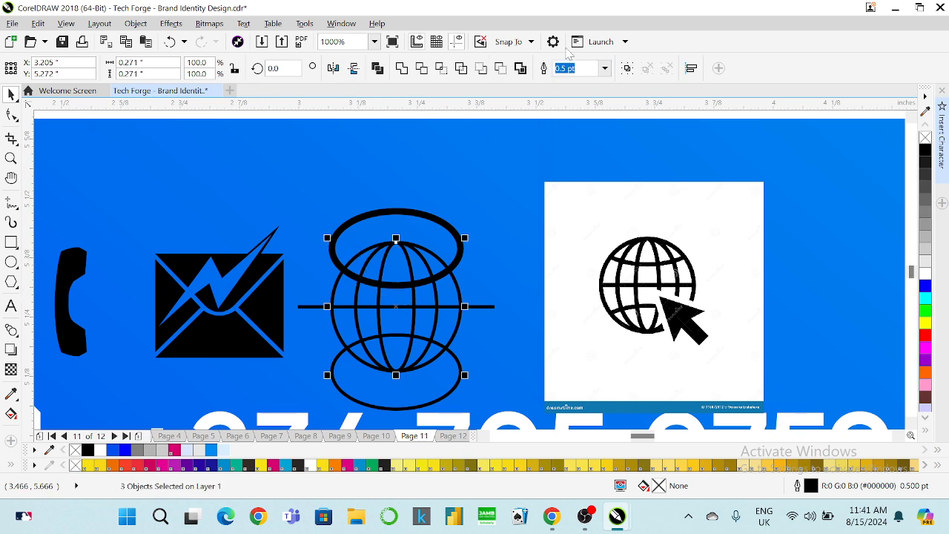
left_click(604, 68)
left_click(567, 125)
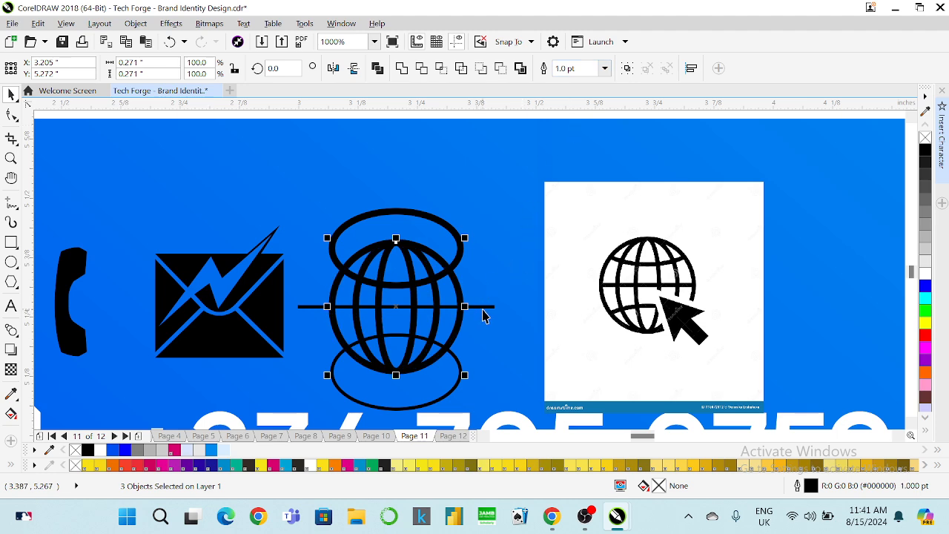
Give the equator line and bottom ellipse 1.0 pt outlines, and make the top ellipse an arc.
left_click(483, 307)
left_click(461, 69)
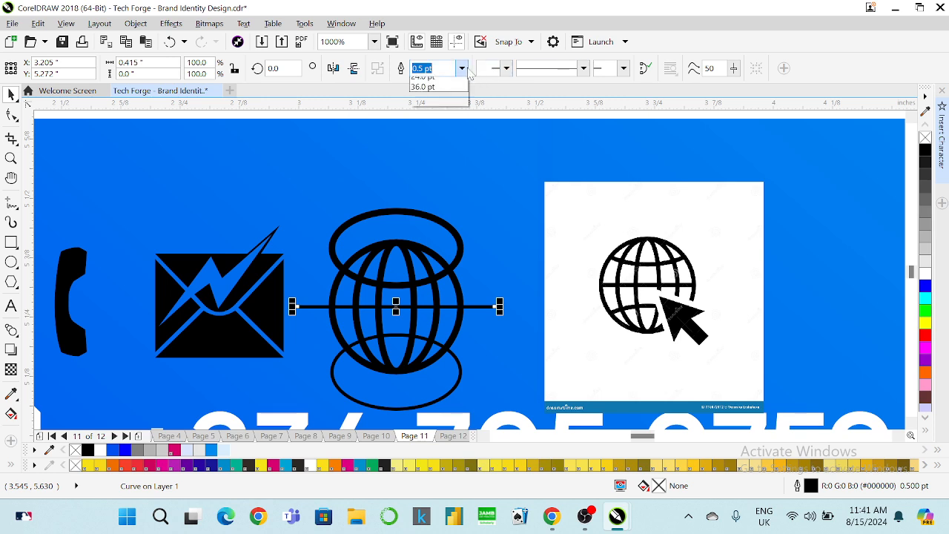
left_click(441, 129)
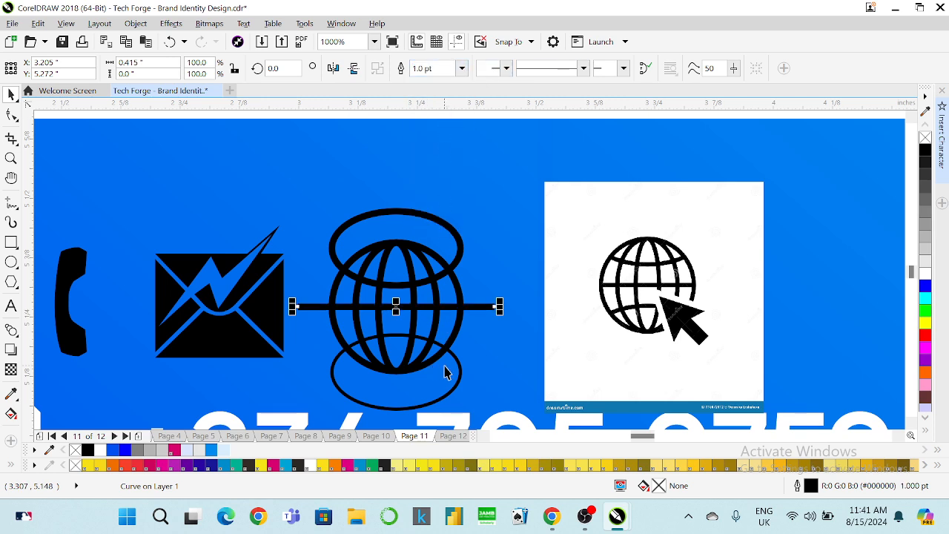
left_click(455, 365)
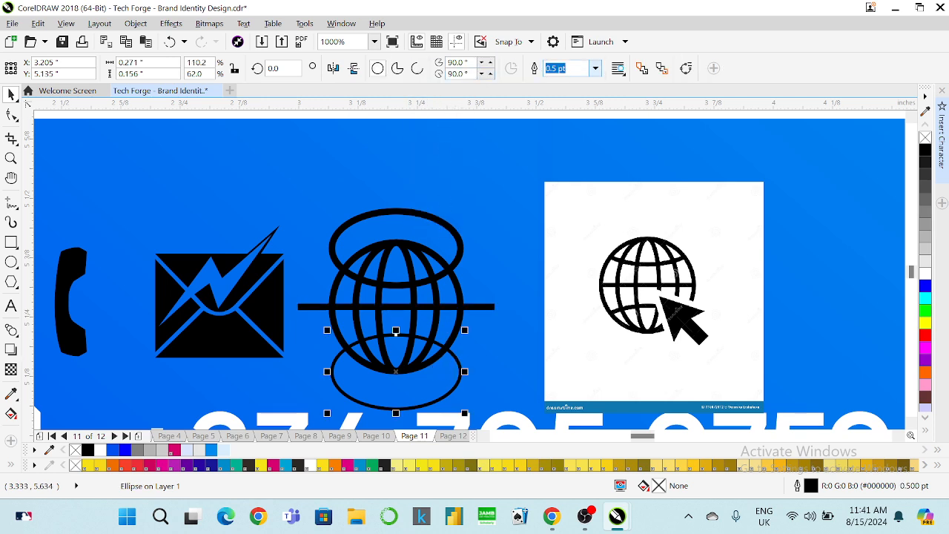
left_click(595, 69)
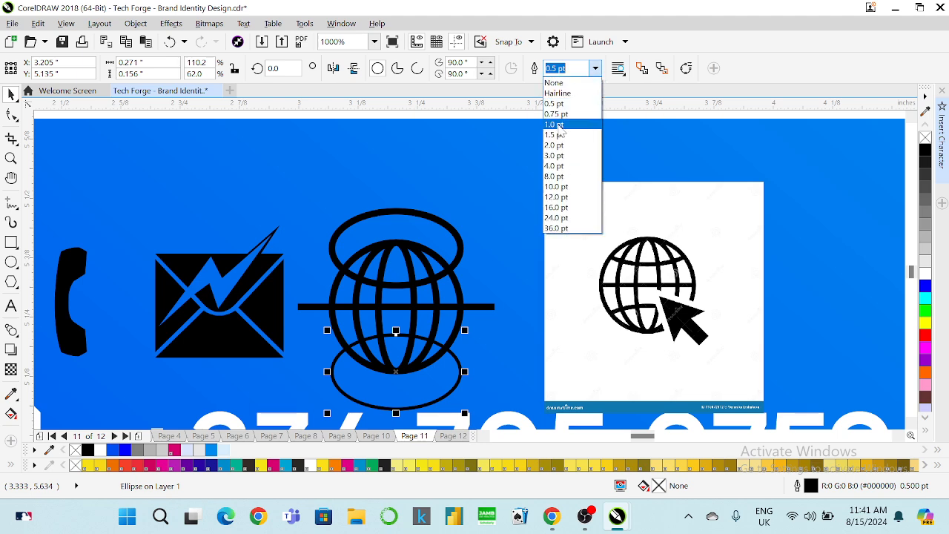
left_click(556, 125)
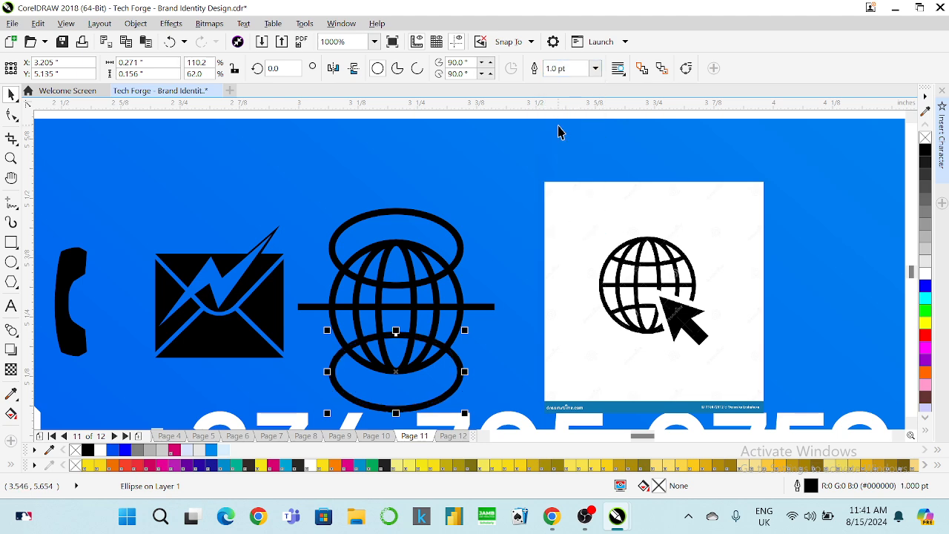
left_click(369, 215)
left_click(417, 69)
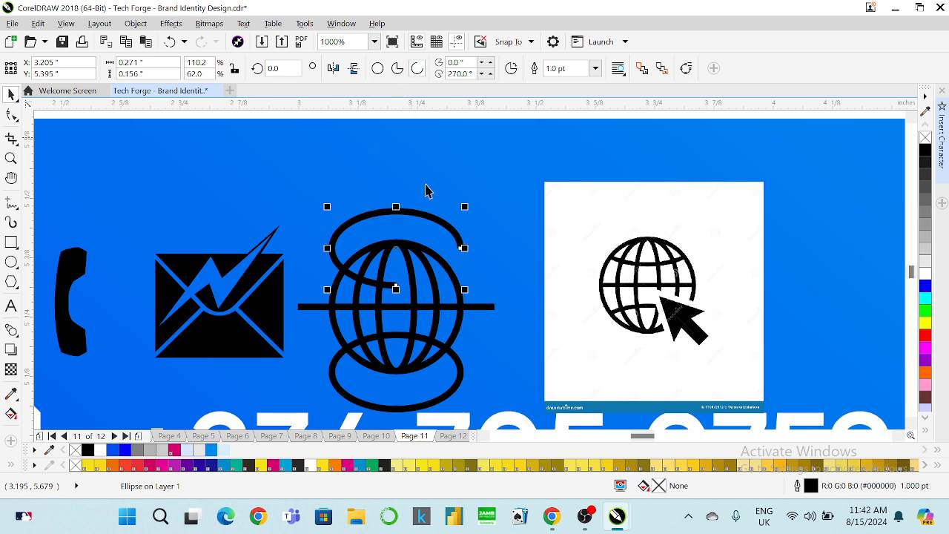
Reshape the upper and lower ellipses into short top and bottom latitude arcs.
left_click(12, 114)
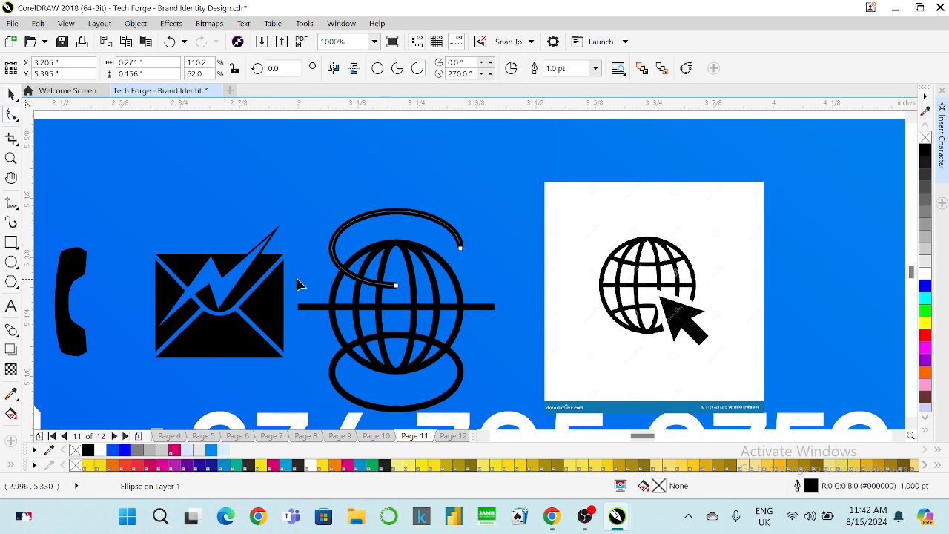
left_click_drag(398, 289, 294, 291)
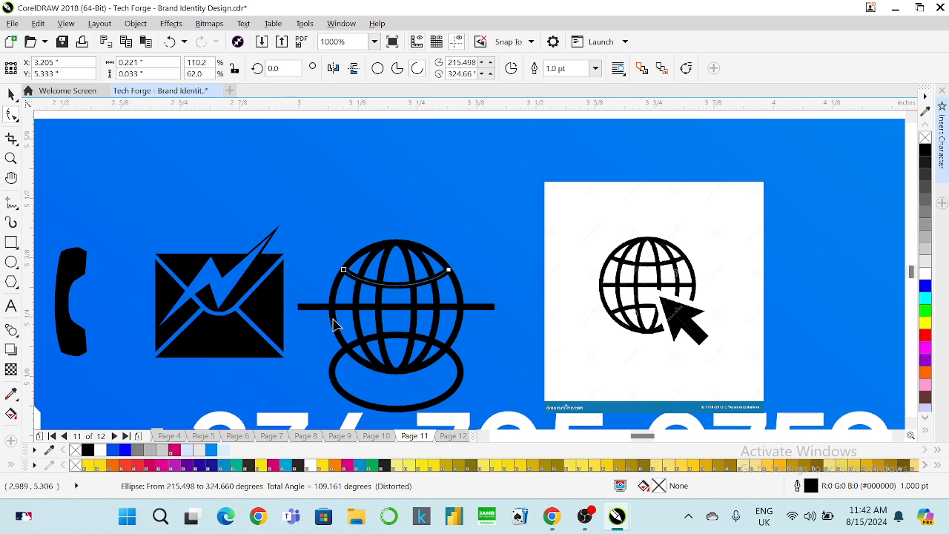
left_click(335, 373)
left_click(417, 69)
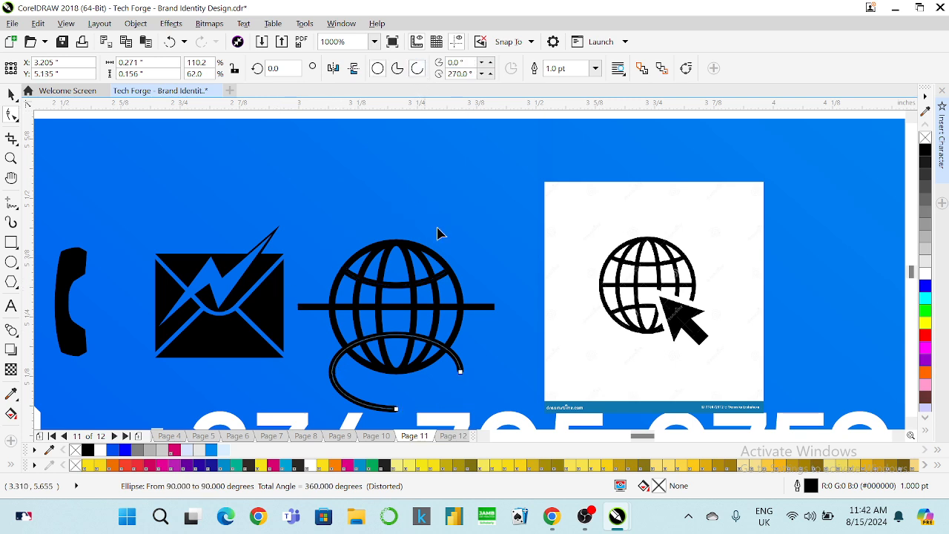
left_click_drag(460, 362, 457, 348)
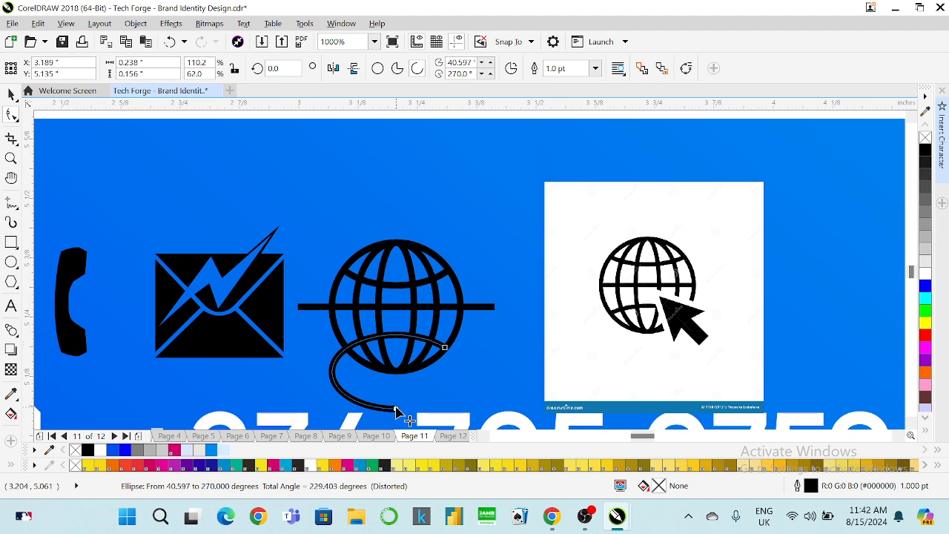
left_click_drag(395, 412, 346, 347)
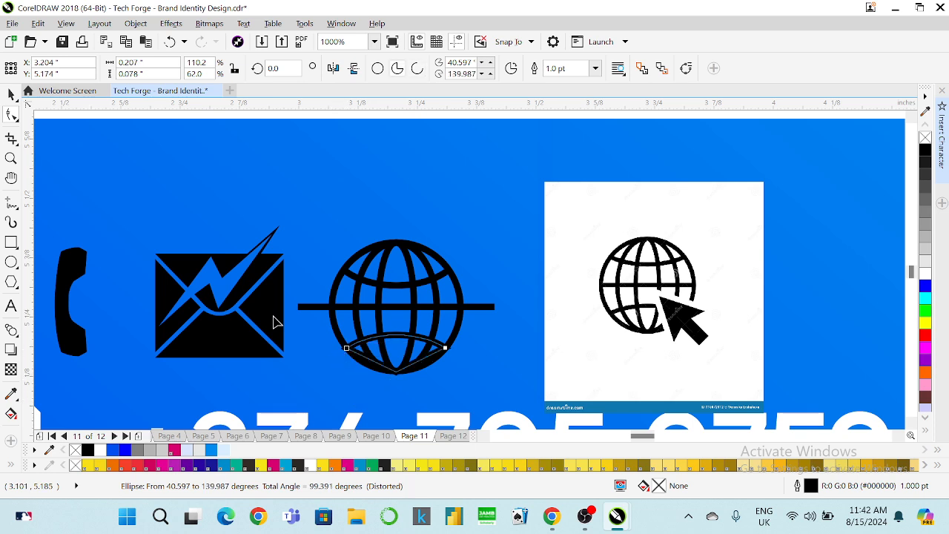
left_click(417, 70)
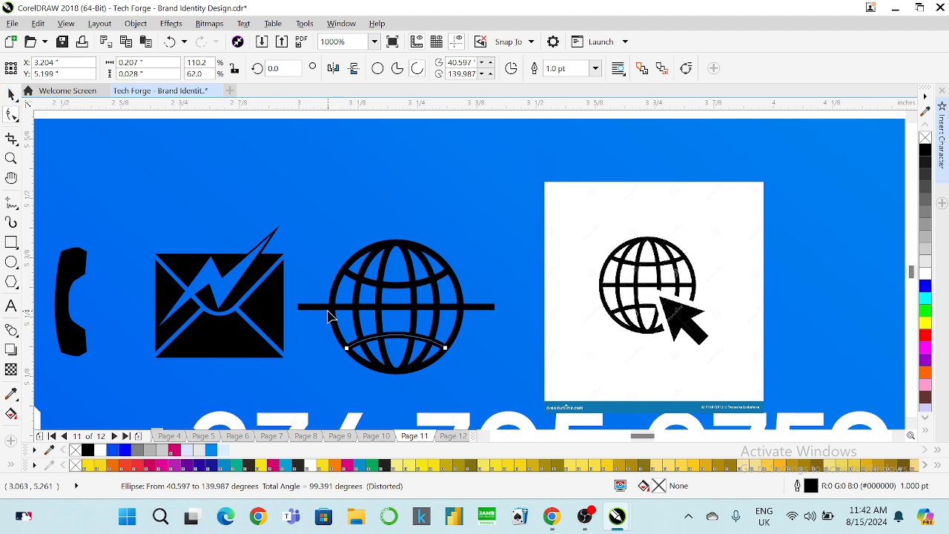
Trim both ends of the equator line back to the globe's rim.
left_click(329, 313)
left_click_drag(301, 307, 331, 311)
left_click_drag(494, 311, 463, 311)
left_click(11, 95)
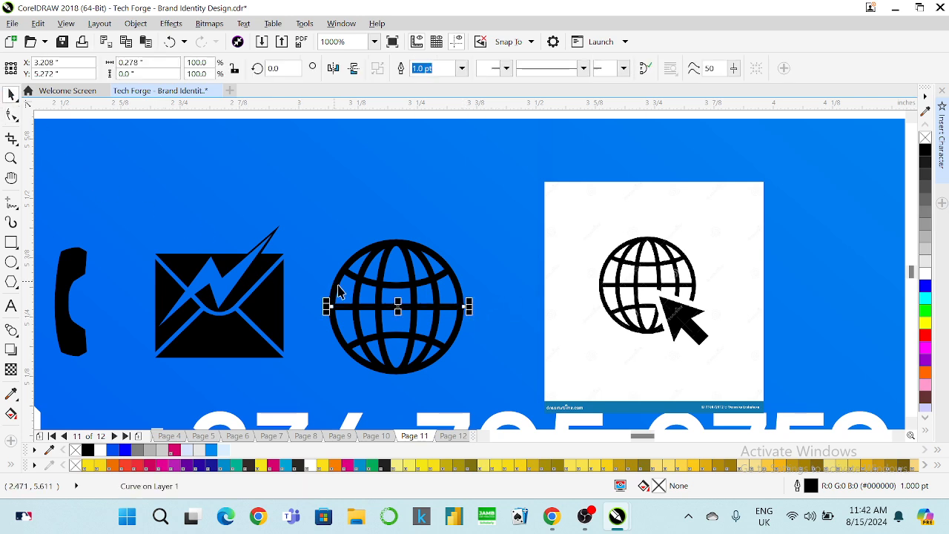
Convert all the globe's outlines to objects and combine them into one shape.
scroll(385, 300, "down", 1)
scroll(379, 292, "up", 1)
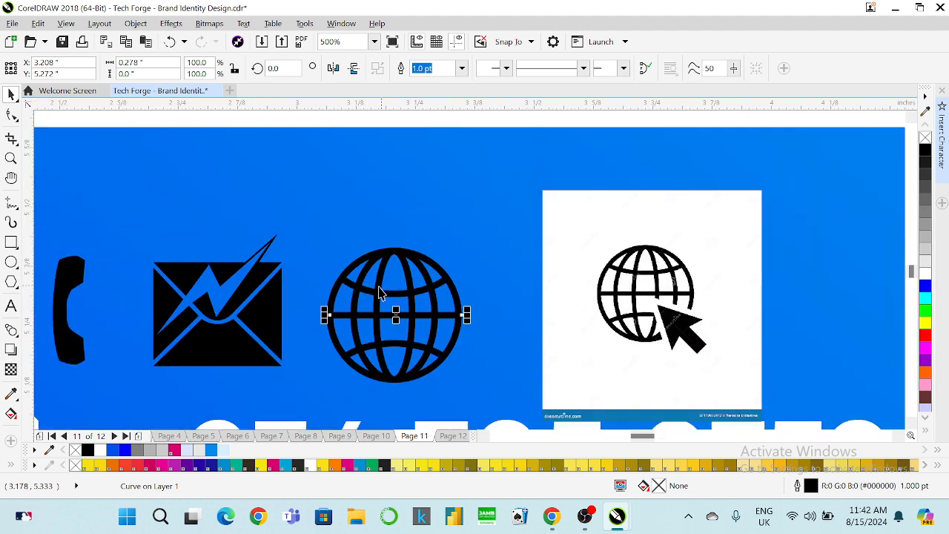
scroll(383, 354, "up", 1)
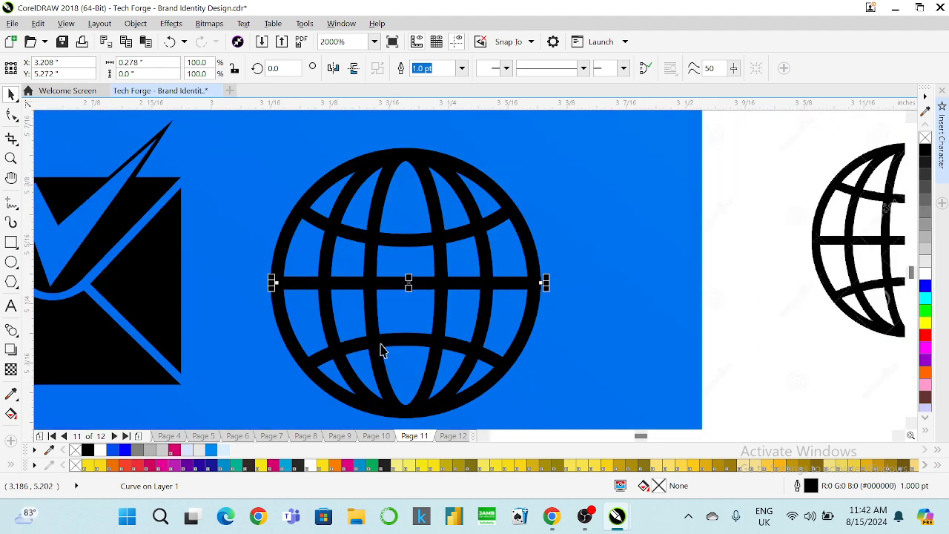
left_click(280, 310)
left_click(296, 283, "shift")
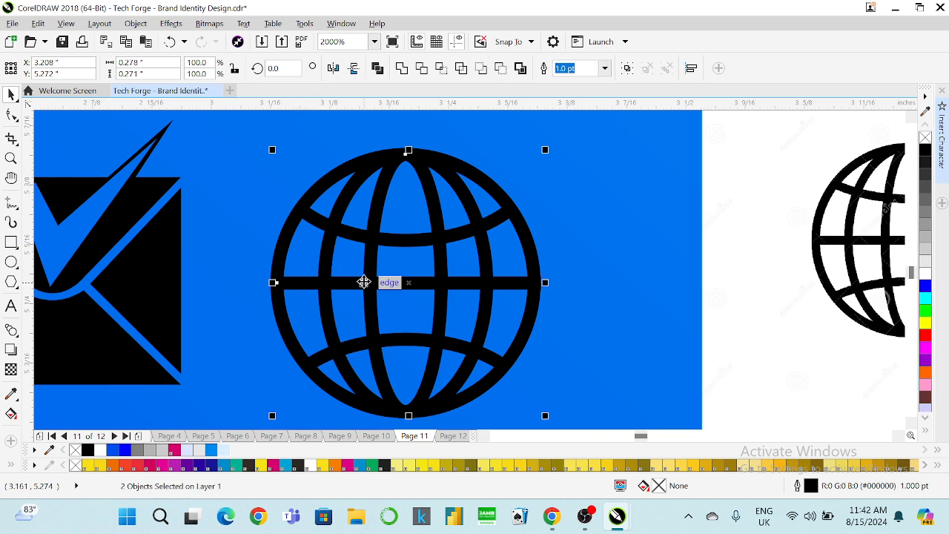
left_click(353, 354)
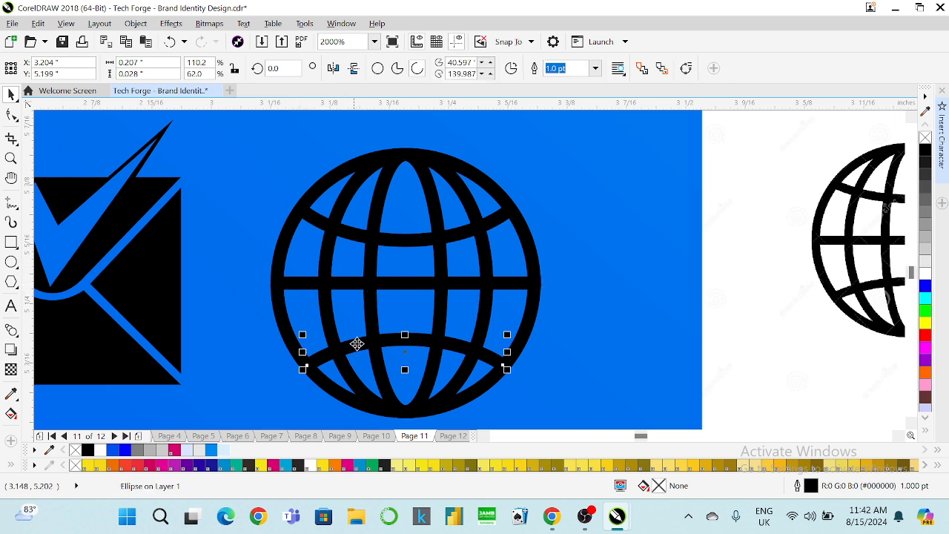
left_click(353, 286, "shift")
left_click(351, 234, "shift")
left_click(336, 251, "shift")
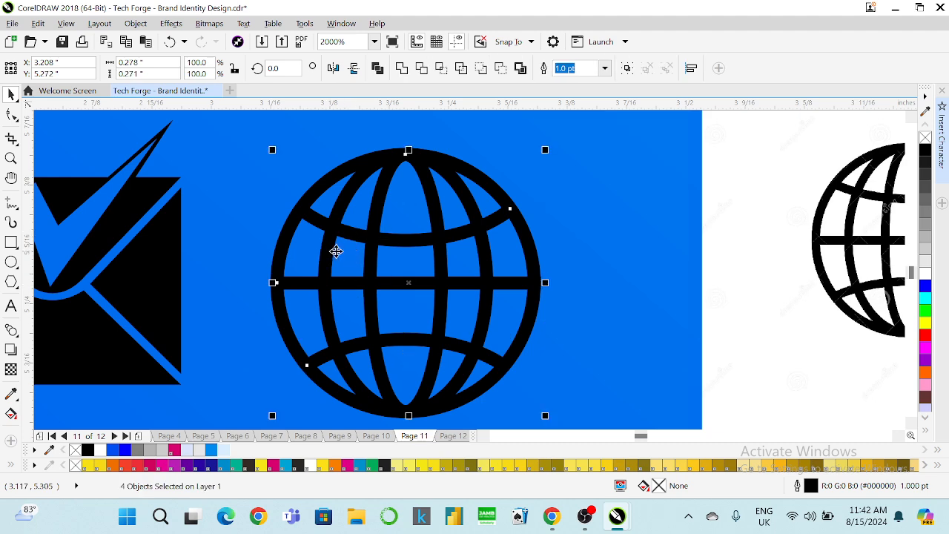
left_click(279, 258, "shift")
left_click(135, 23)
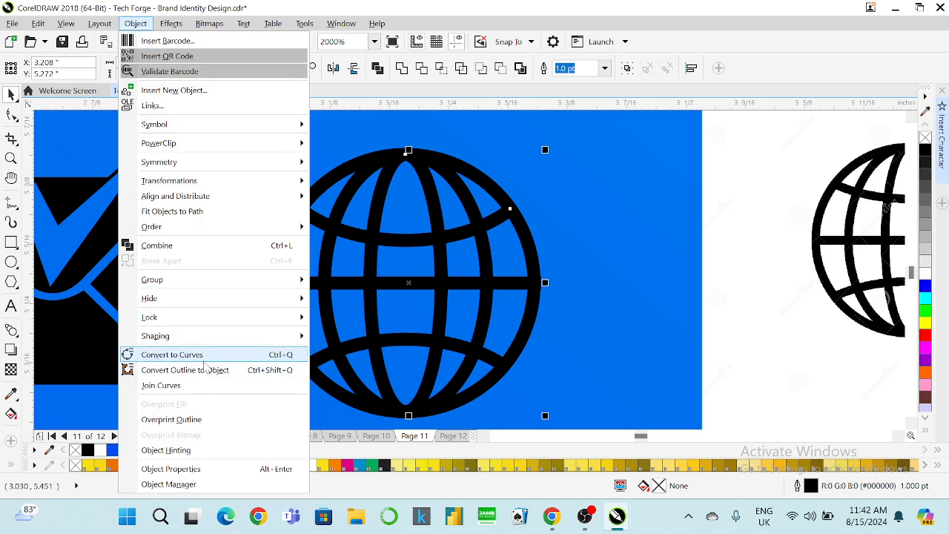
left_click(201, 372)
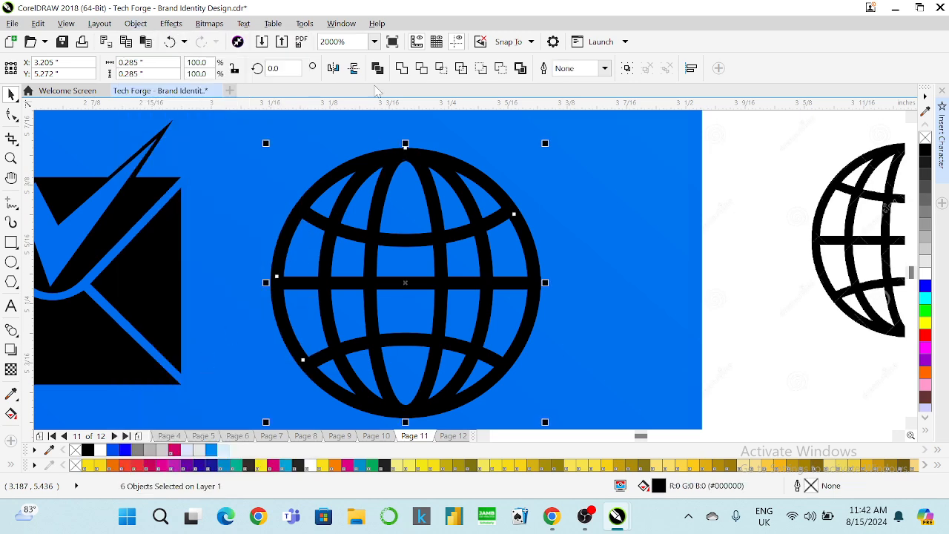
left_click(401, 68)
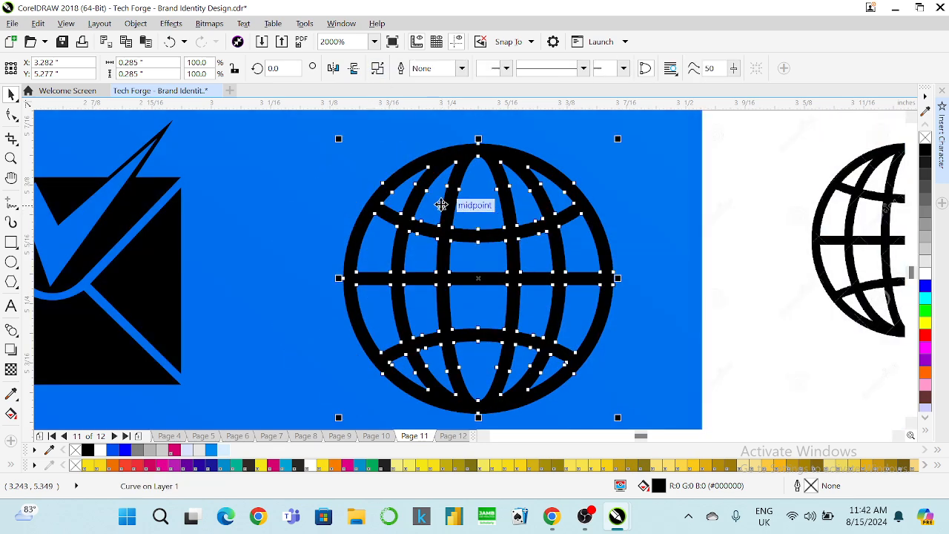
Delete the white reference globe bitmap from the card.
scroll(413, 195, "down", 3)
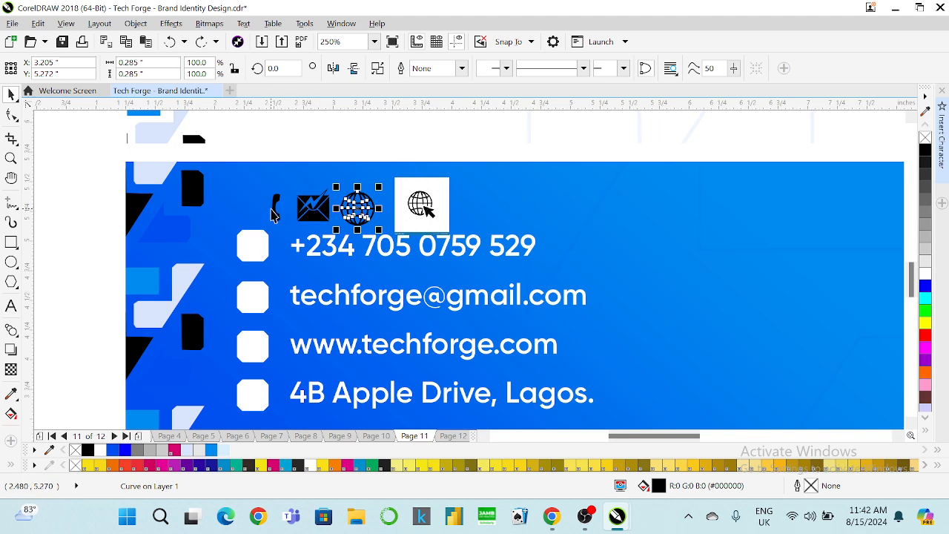
scroll(272, 209, "up", 2)
left_click(837, 207)
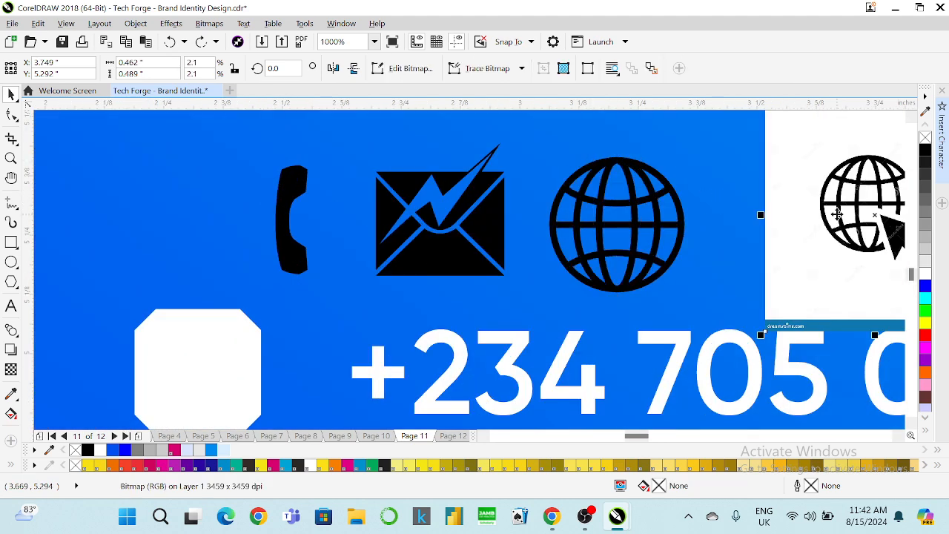
key("Delete")
scroll(476, 343, "down", 4)
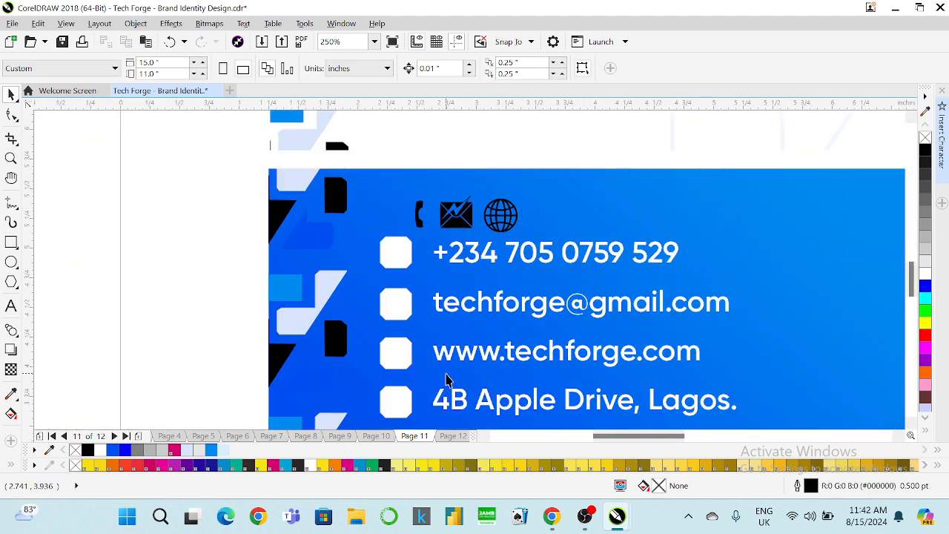
scroll(458, 344, "down", 2)
scroll(522, 256, "up", 4)
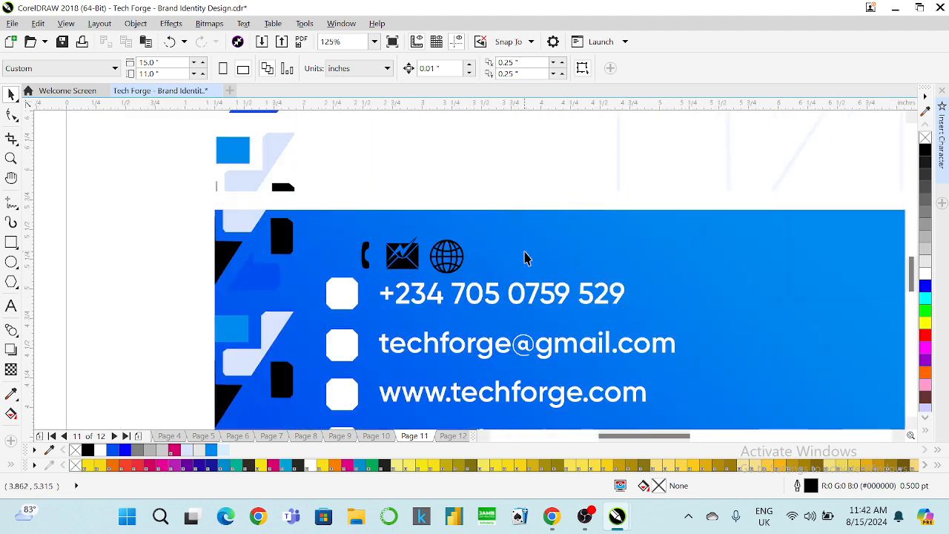
left_click(11, 281)
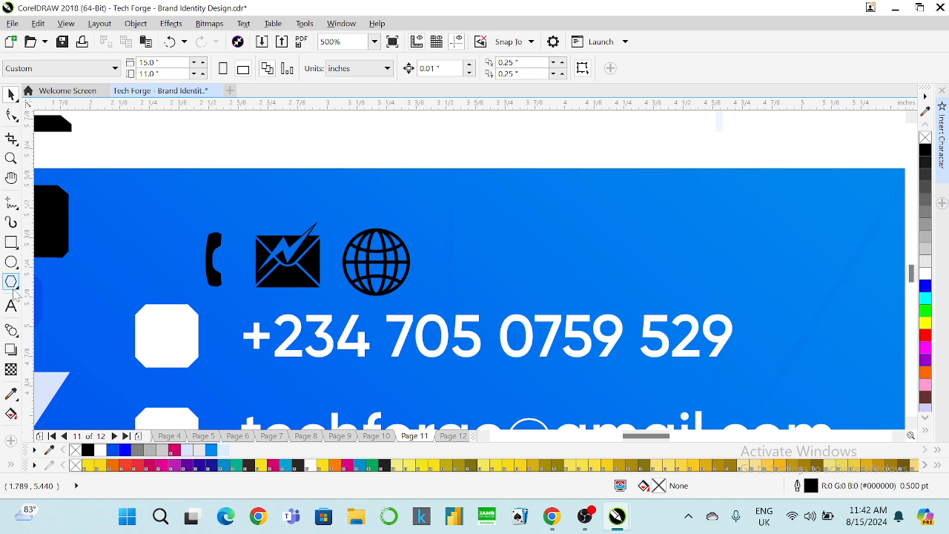
Draw a 3-sided polygon right of the globe, flip it to point downward, and move it closer.
scroll(476, 247, "up", 2)
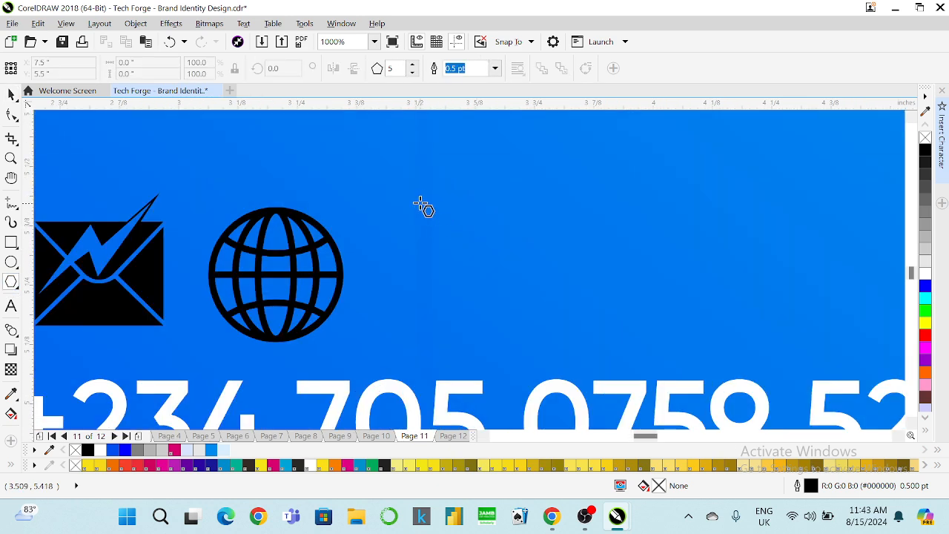
left_click_drag(420, 194, 561, 342)
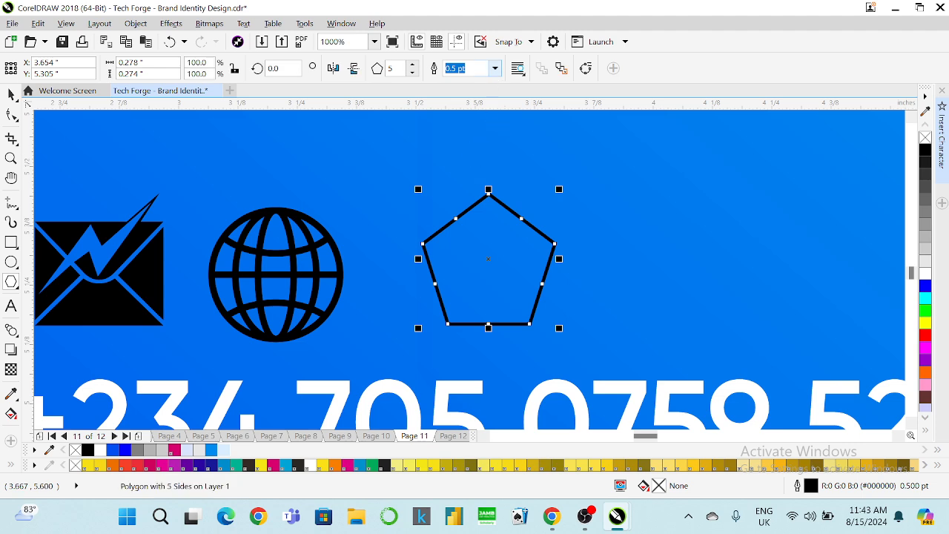
left_click(412, 72)
left_click(412, 72)
left_click(11, 95)
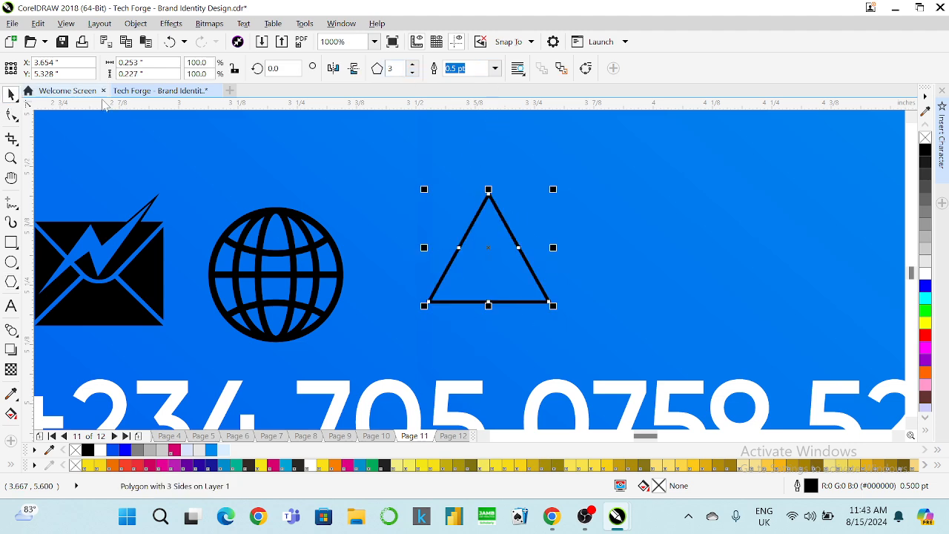
left_click(355, 69)
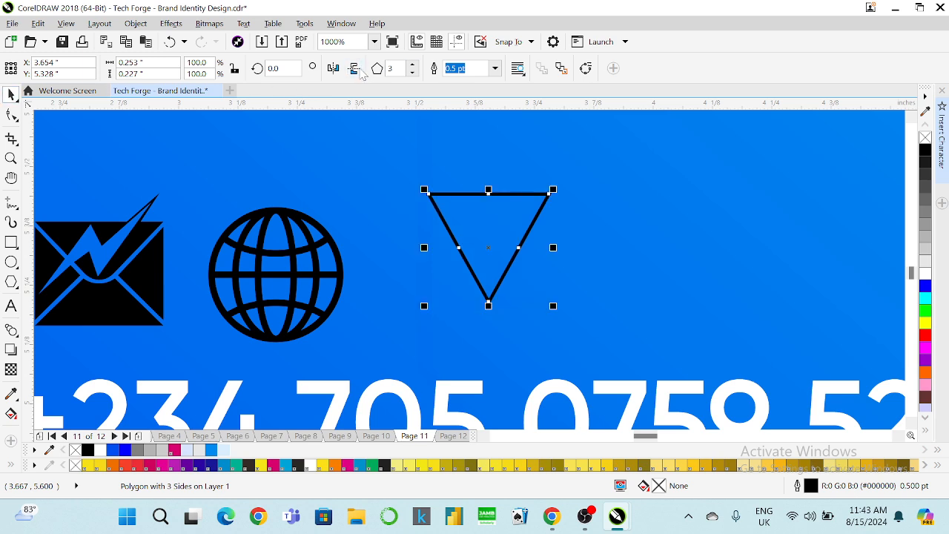
left_click_drag(486, 248, 431, 283)
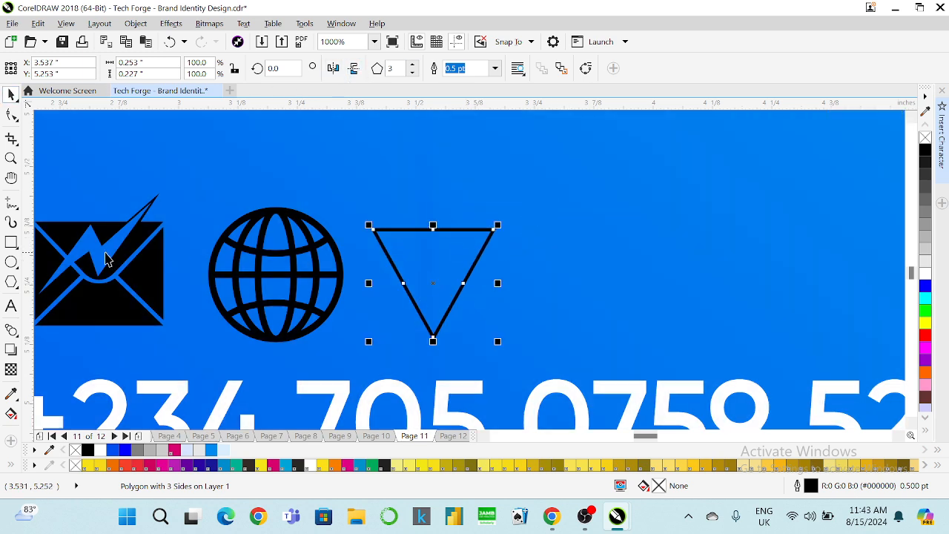
Draw a circle across the triangle's top sized to 0.26 inch, then add the triangle to the selection.
key("F7")
scroll(377, 192, "up", 1)
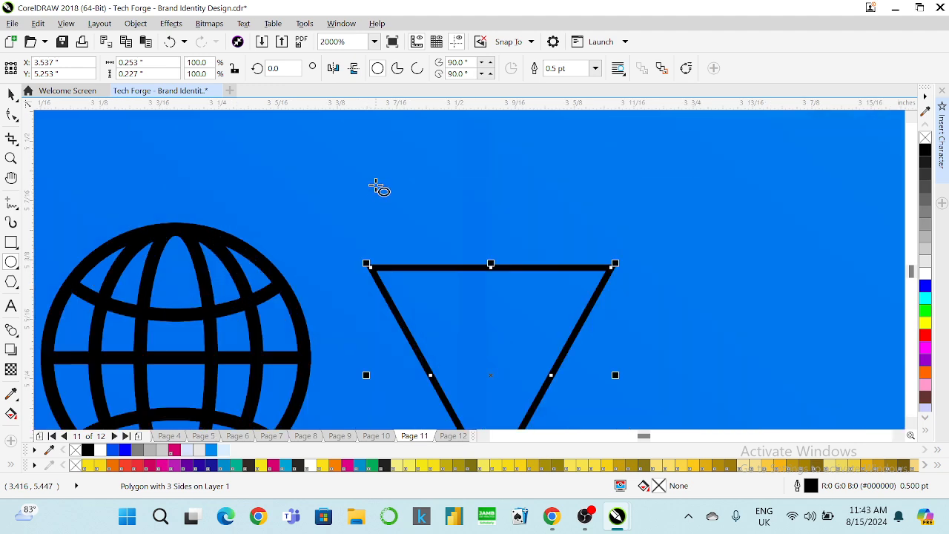
left_click_drag(363, 135, 614, 354)
scroll(495, 298, "down", 1)
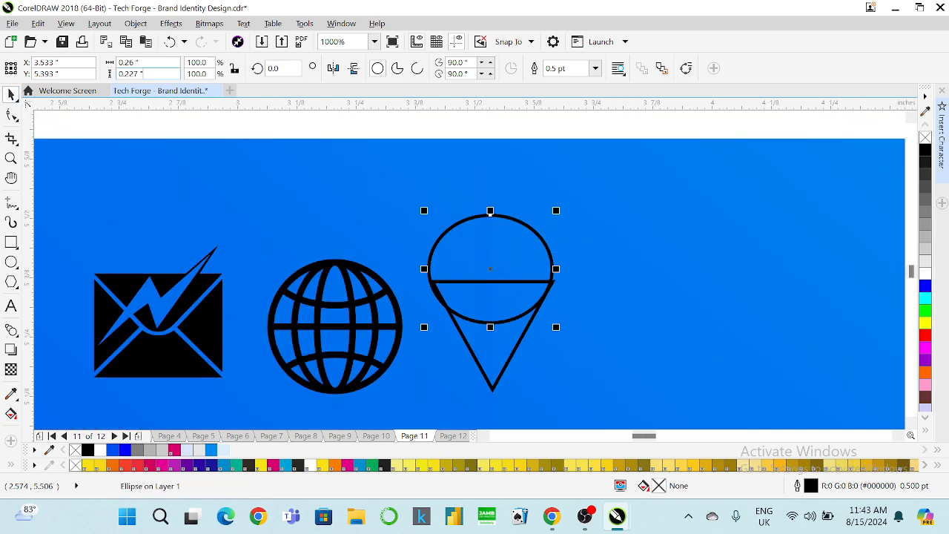
type("6")
key("Return")
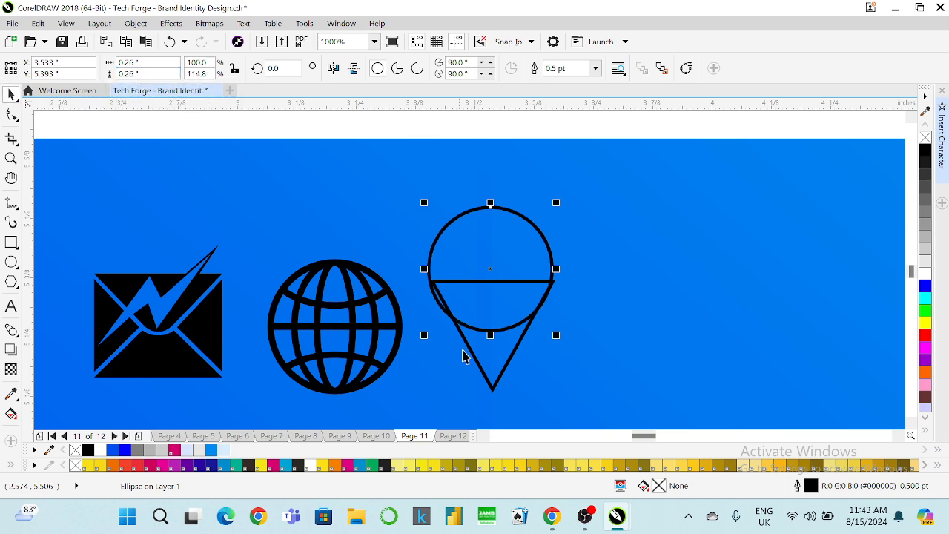
left_click(466, 343, "shift")
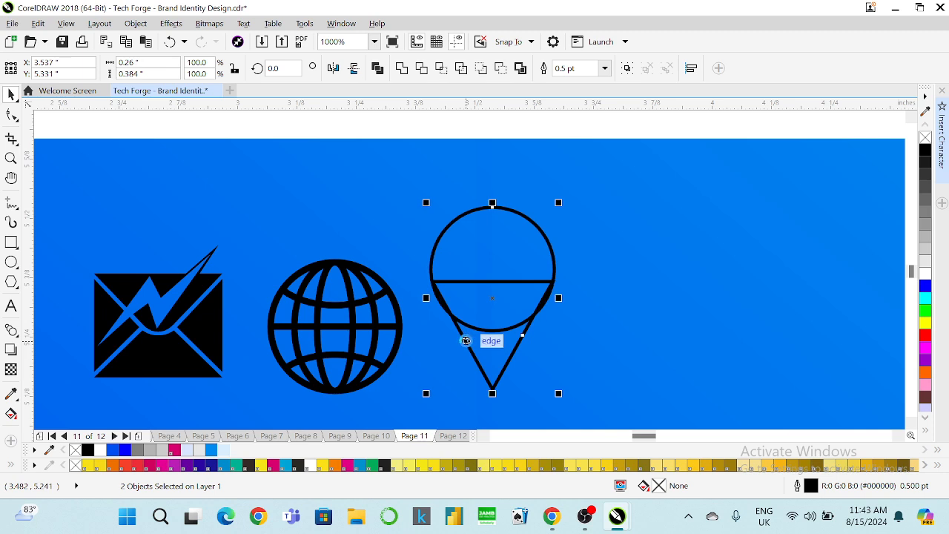
Make a smaller 0.117-inch concentric copy of the pin's circle.
key("e")
key("c")
key("ctrl+z")
left_click(395, 215)
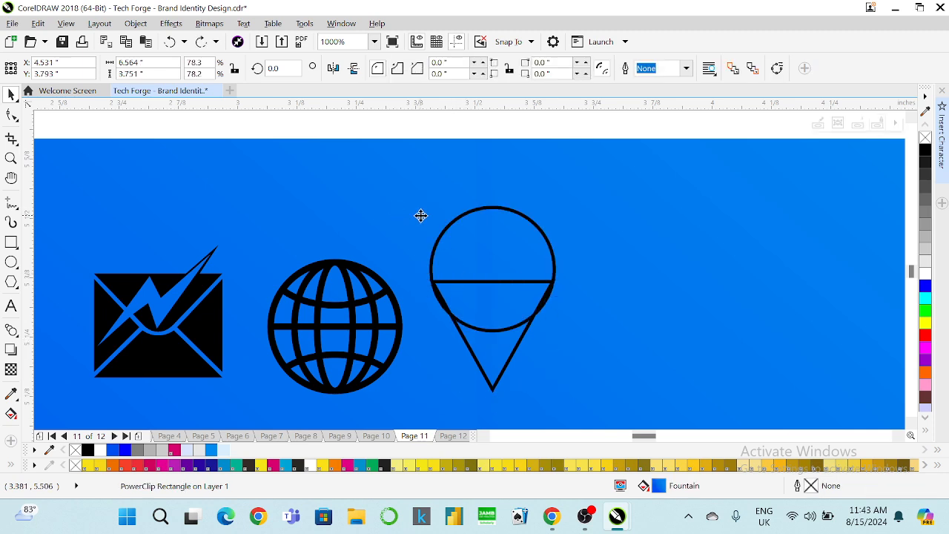
left_click(448, 224)
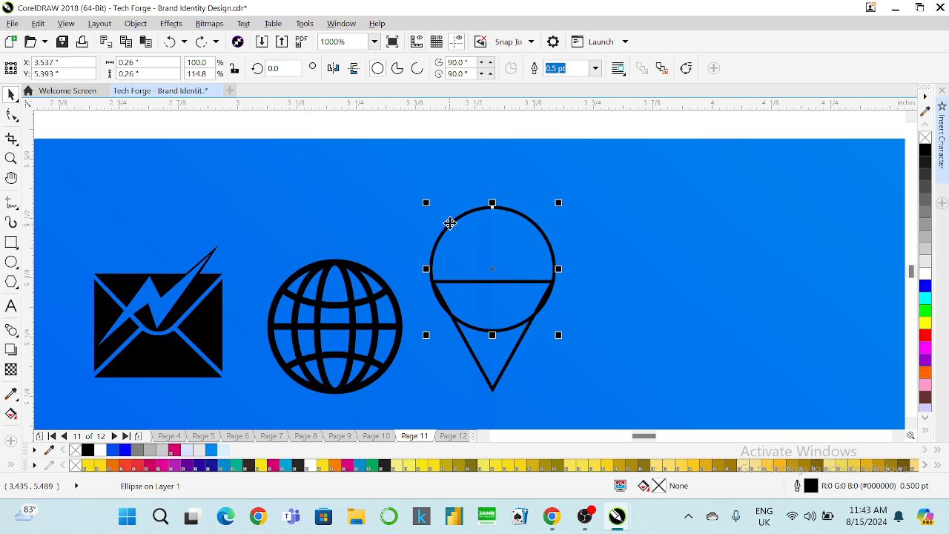
left_click_drag(560, 203, 529, 205)
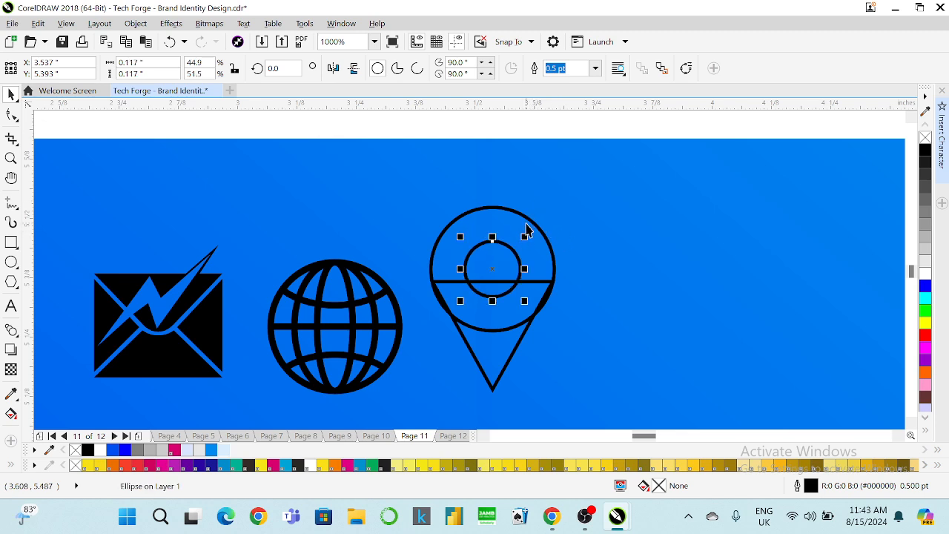
Weld the outer circle and triangle into one teardrop pin, then select it with the inner circle.
left_click(522, 245)
left_click(512, 273)
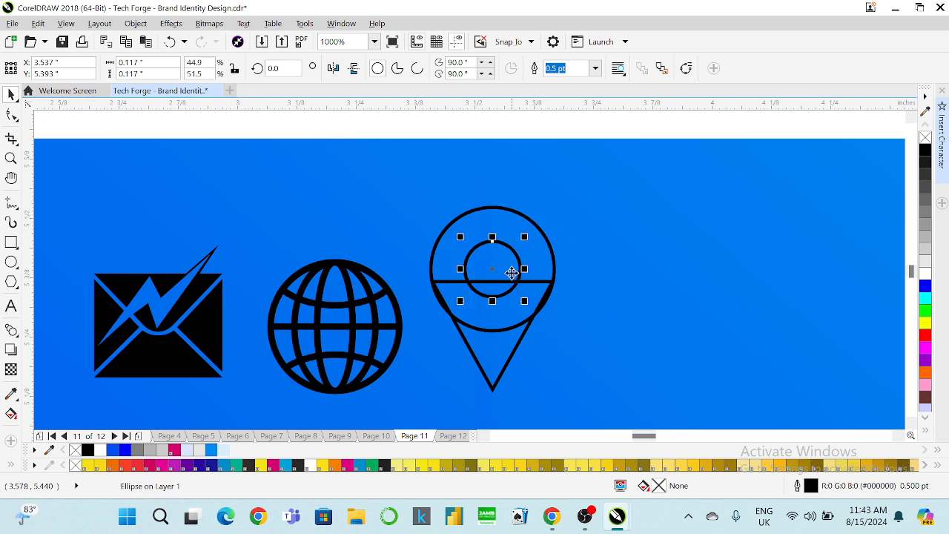
left_click(499, 341)
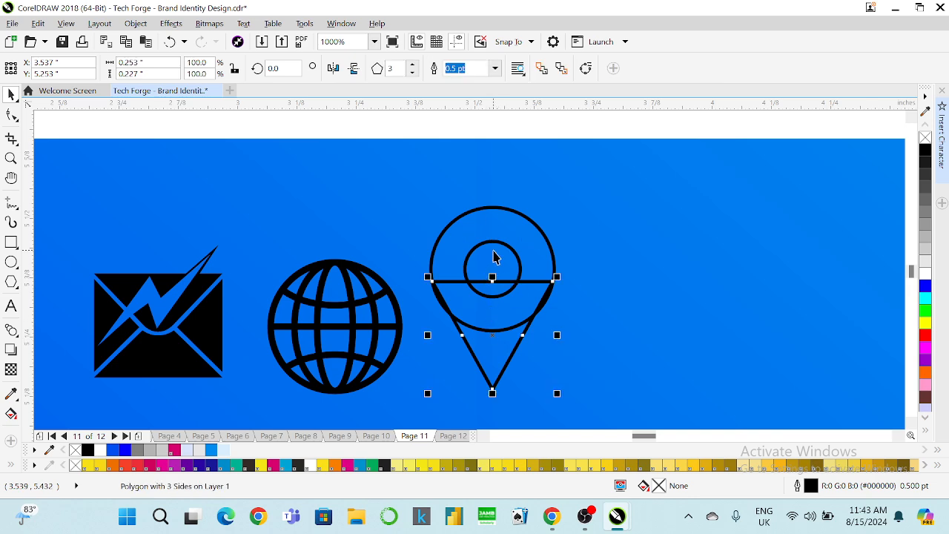
left_click(496, 216, "shift")
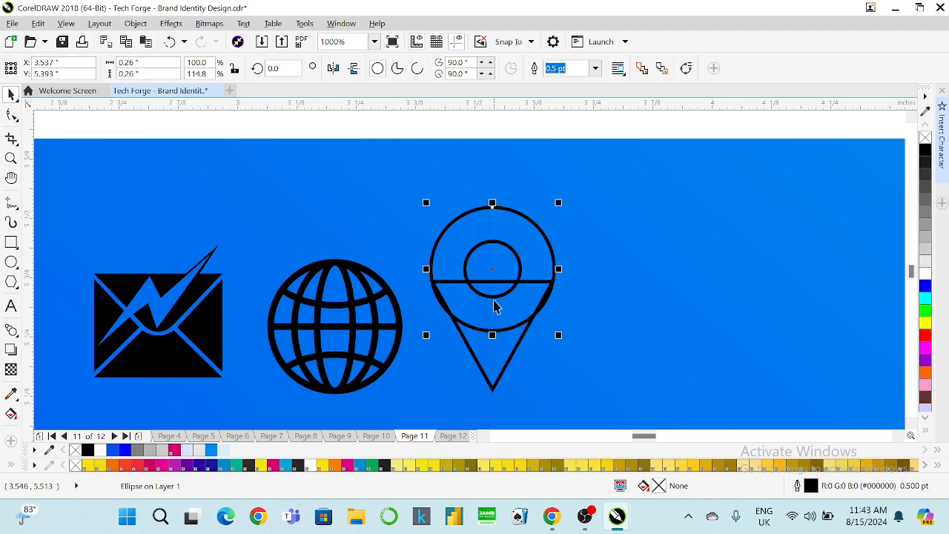
left_click(401, 68)
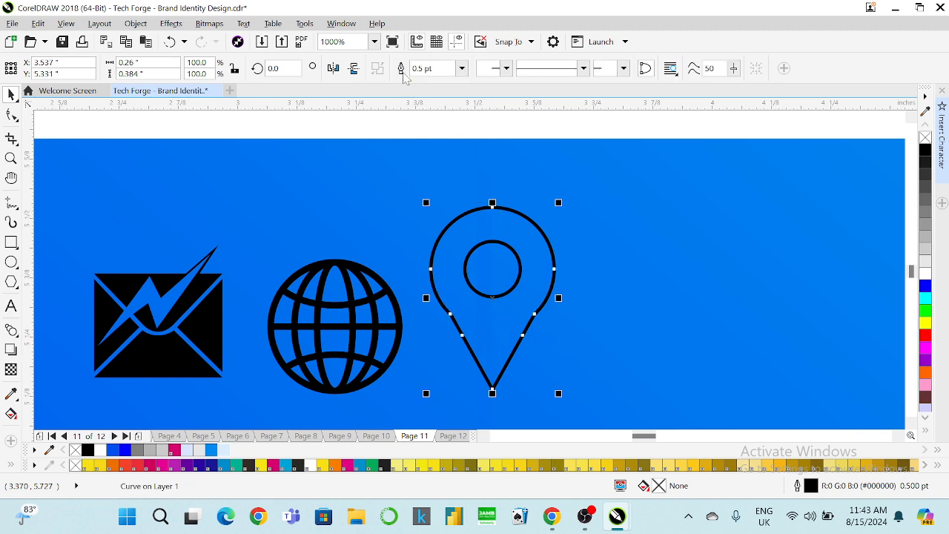
left_click(408, 186)
left_click(488, 269)
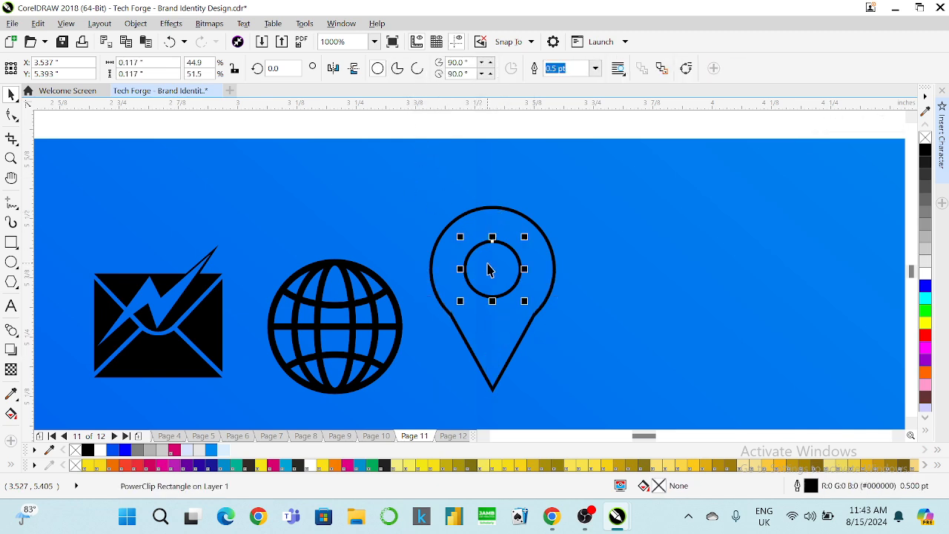
left_click(468, 210, "shift")
Combine the pin with its inner circle and scale it to about 65% beside the globe.
left_click(501, 68)
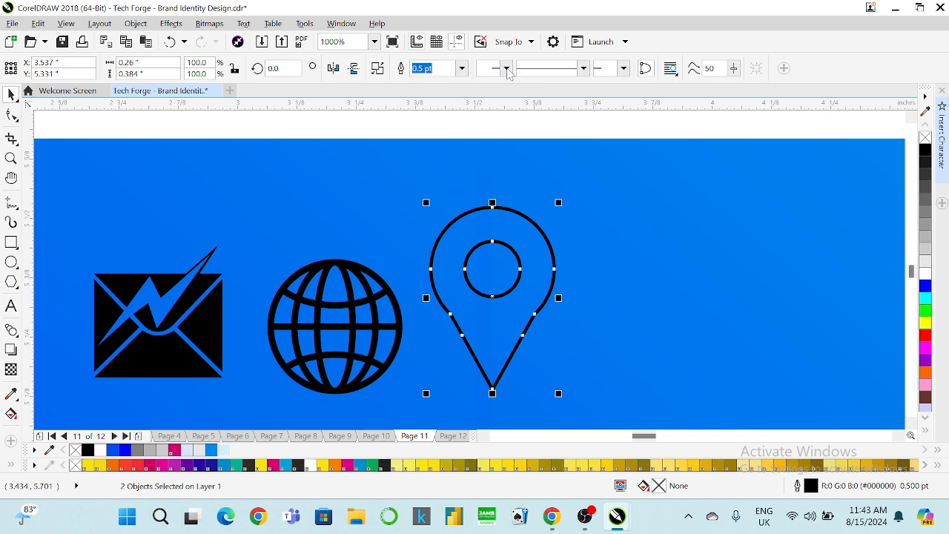
left_click_drag(558, 202, 528, 246)
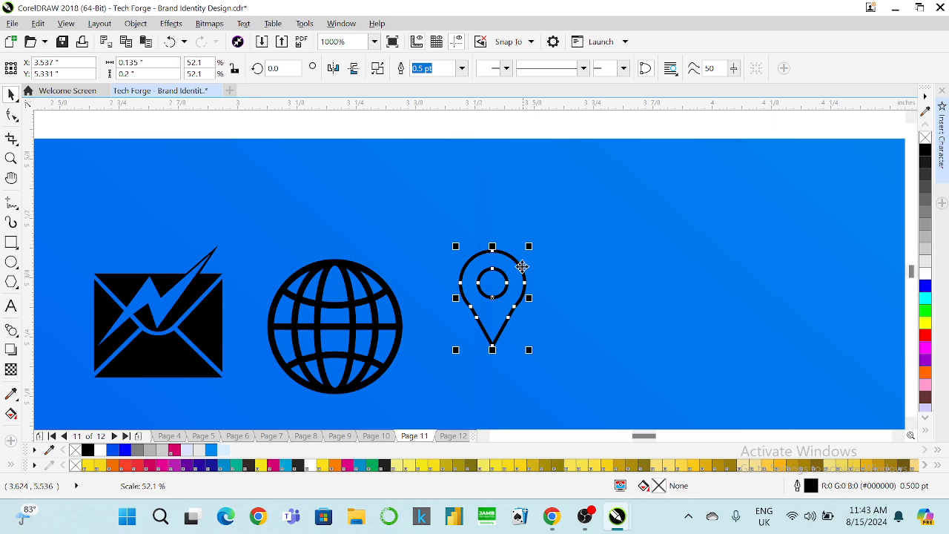
left_click_drag(492, 299, 477, 313)
left_click_drag(514, 265, 519, 248)
scroll(517, 250, "down", 3)
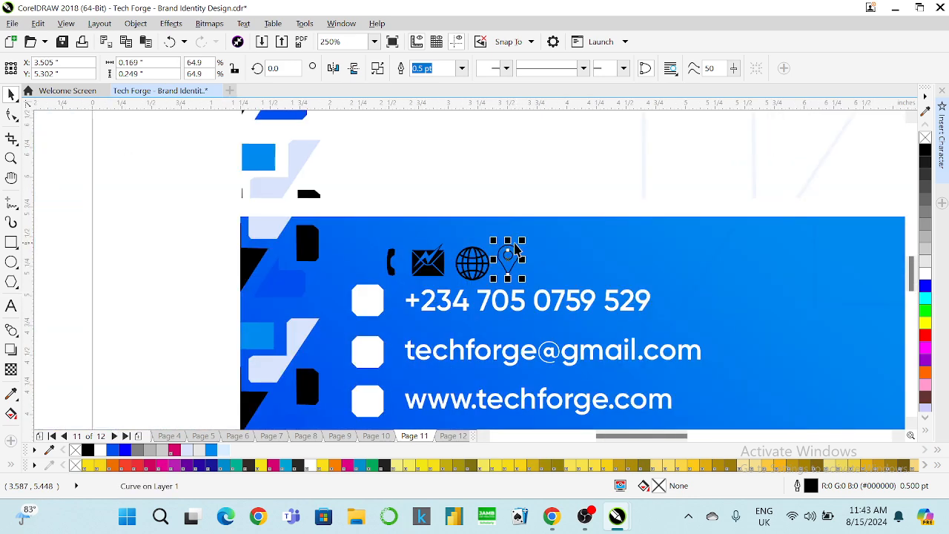
scroll(473, 254, "up", 1)
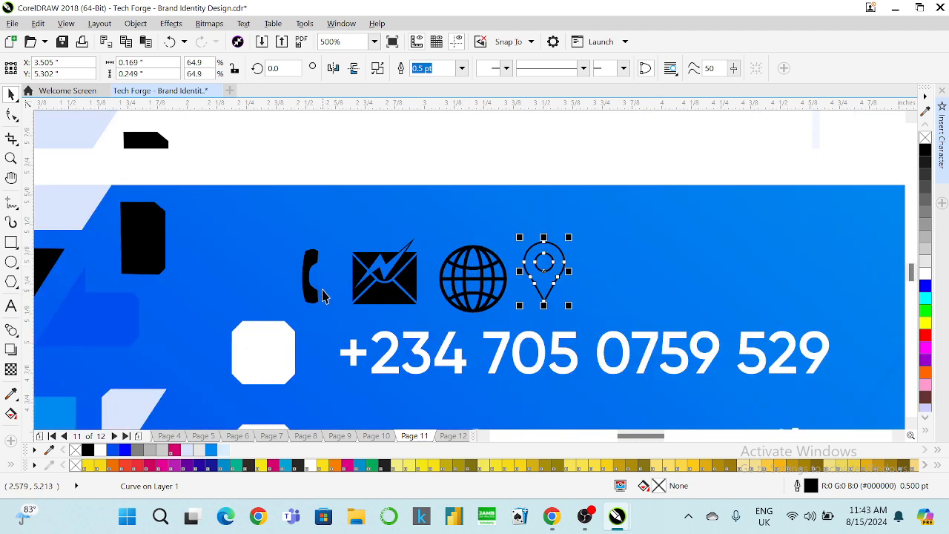
scroll(311, 287, "up", 1)
Give the pin a 1.0 pt outline and convert the outline to a filled object.
left_click(309, 267)
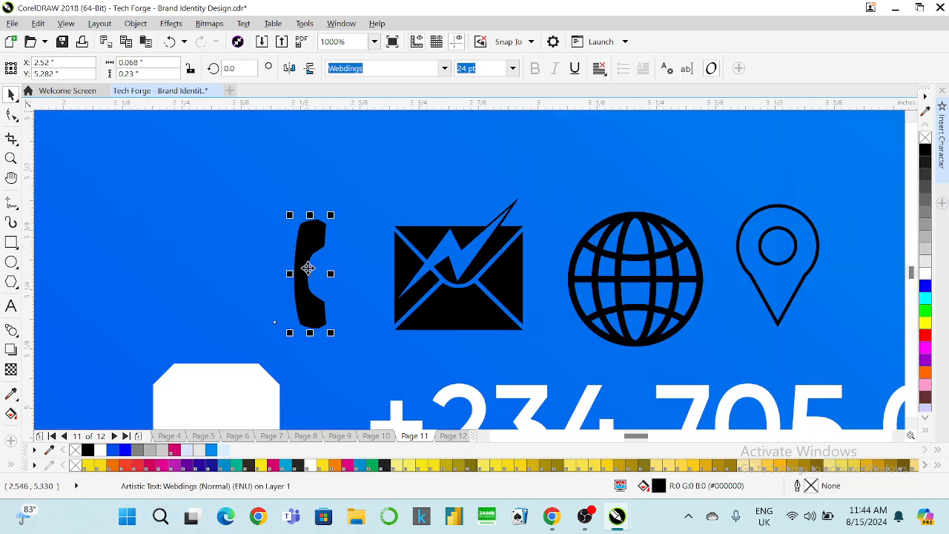
left_click(761, 256)
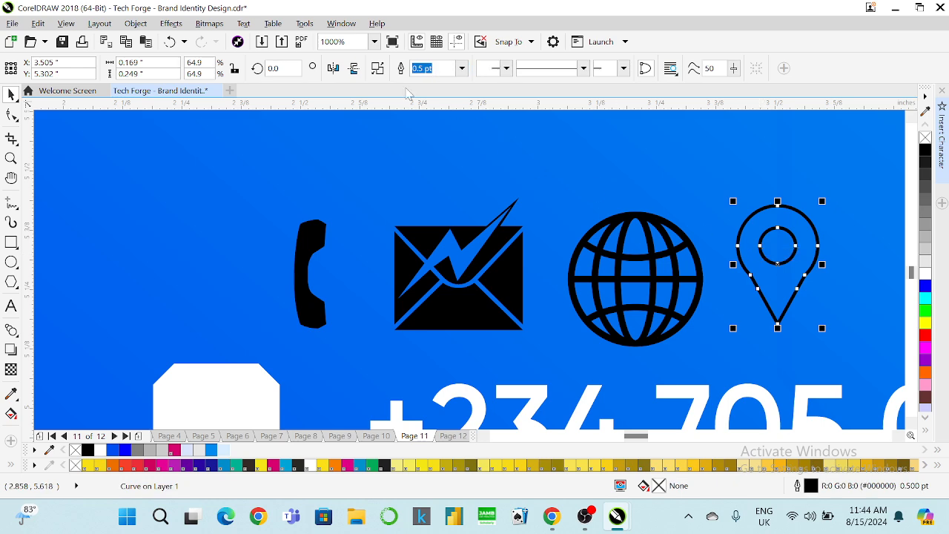
left_click(460, 70)
left_click(429, 131)
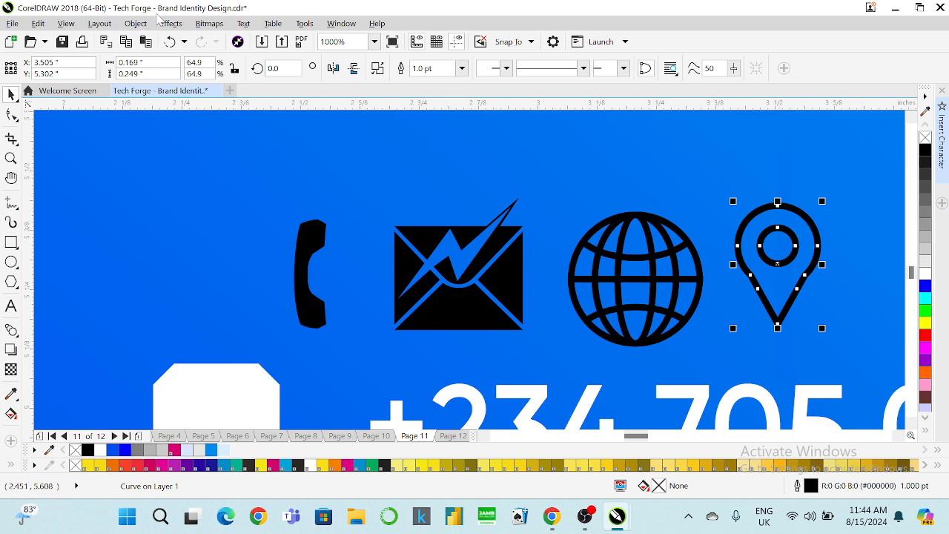
left_click(136, 23)
left_click(193, 370)
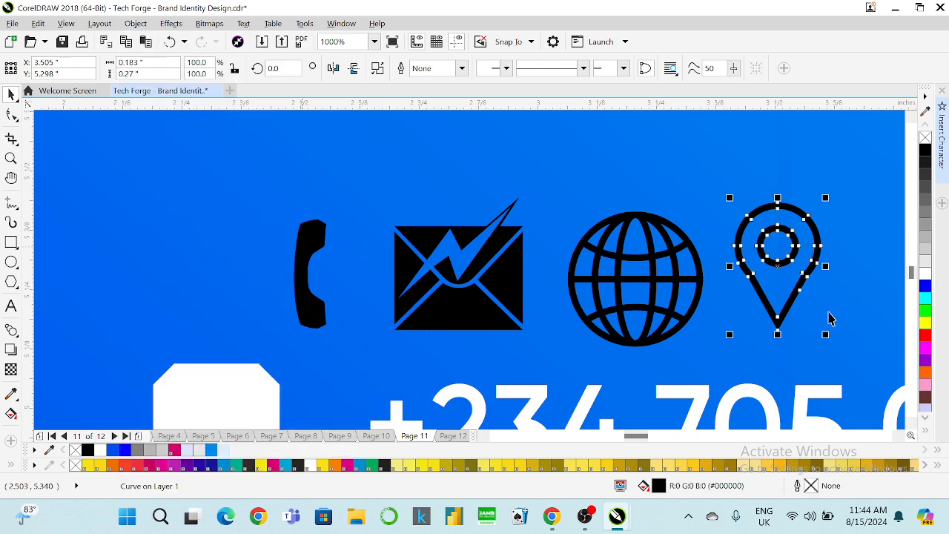
left_click(317, 236)
left_click(317, 235)
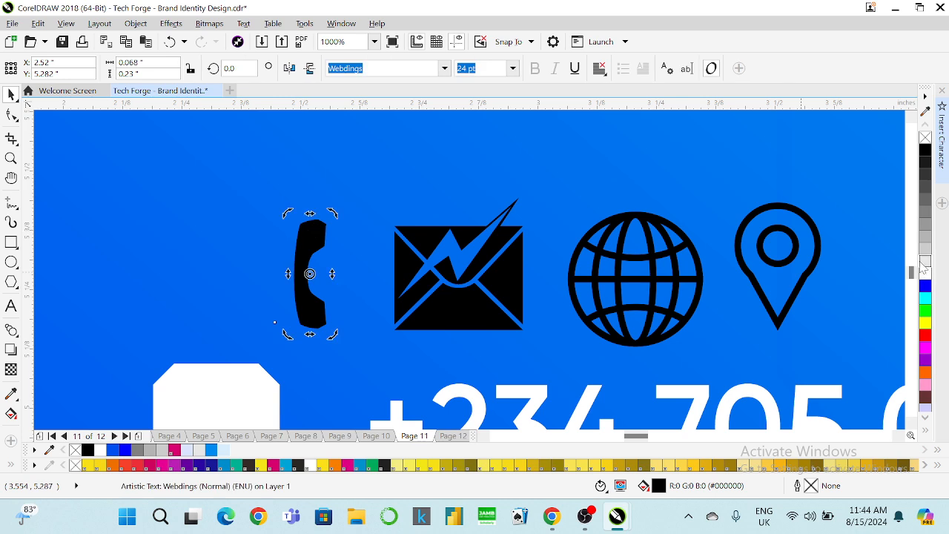
Make the phone icon unfilled with a 1.0 pt black outline, then convert the outline to an object.
right_click(926, 151)
left_click(925, 137)
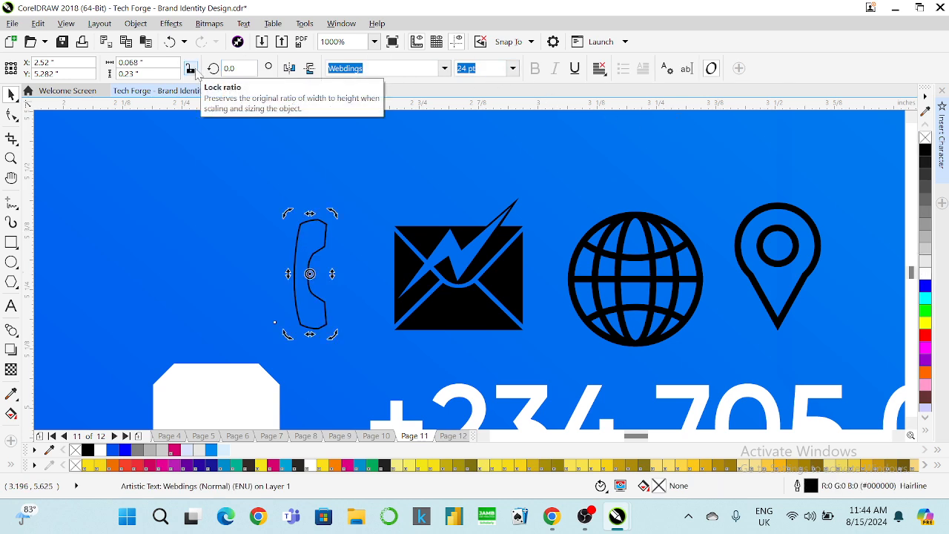
key("F12")
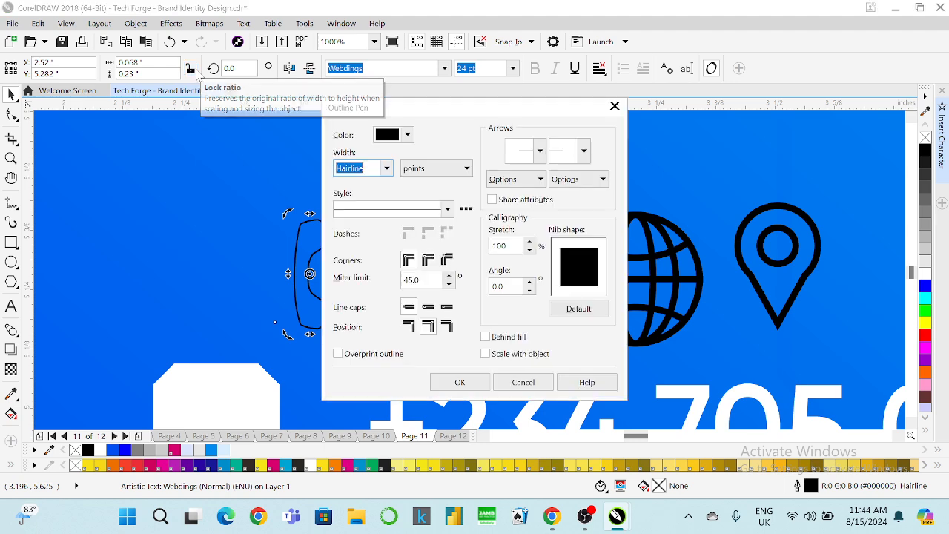
left_click(387, 168)
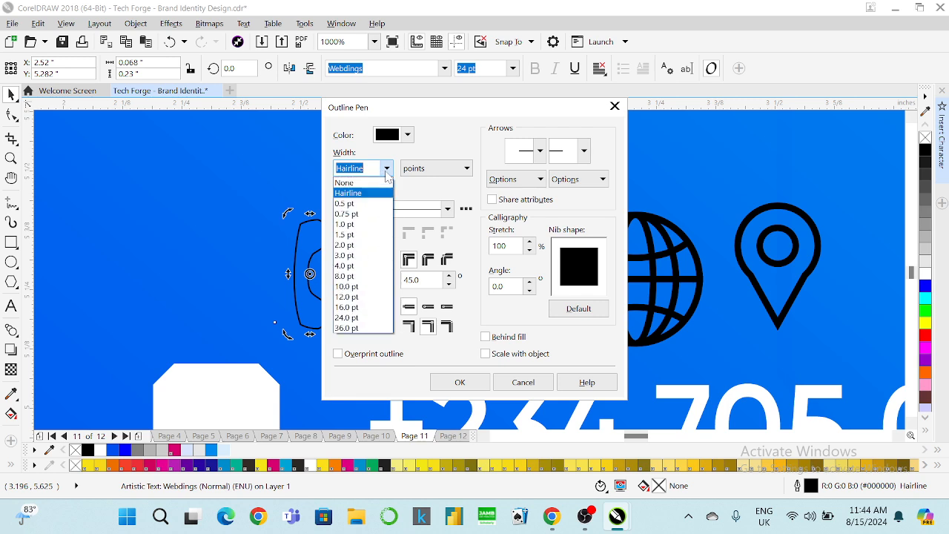
left_click(365, 230)
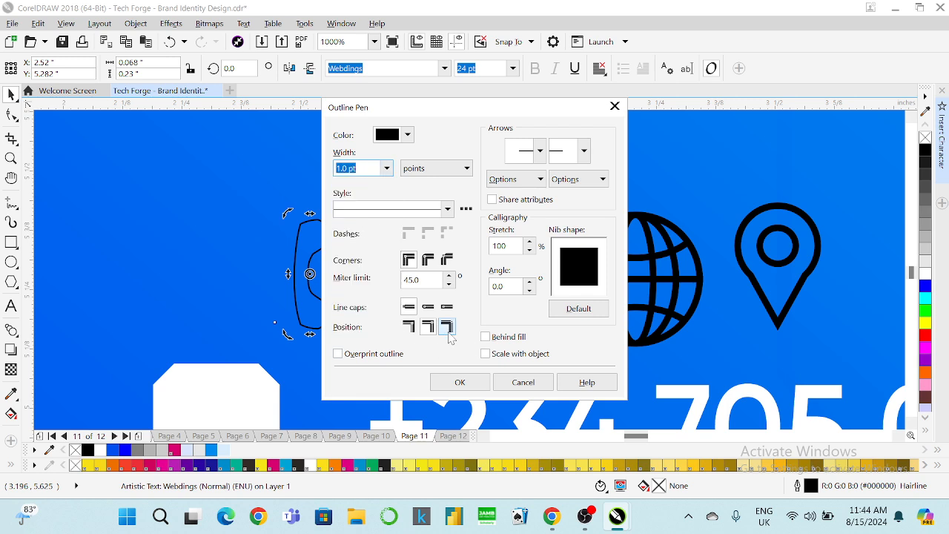
left_click(467, 383)
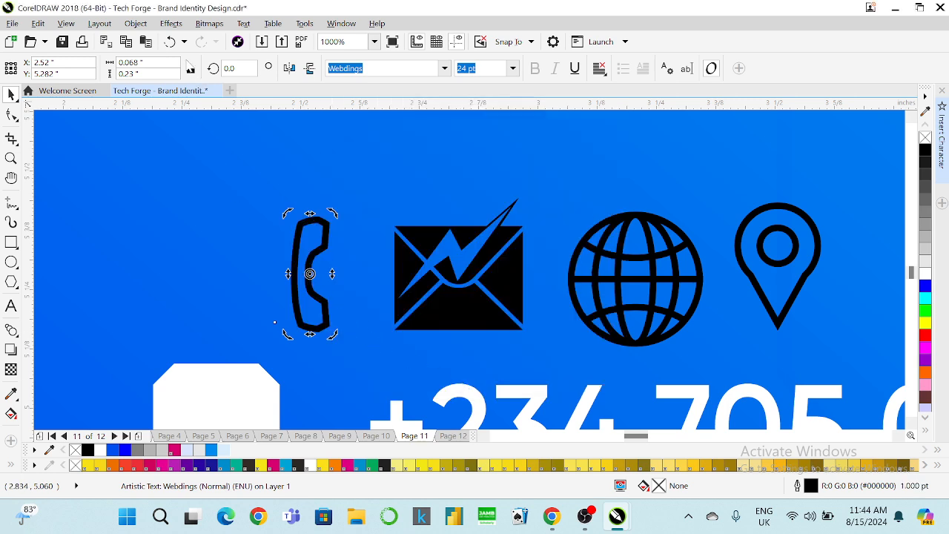
left_click(135, 23)
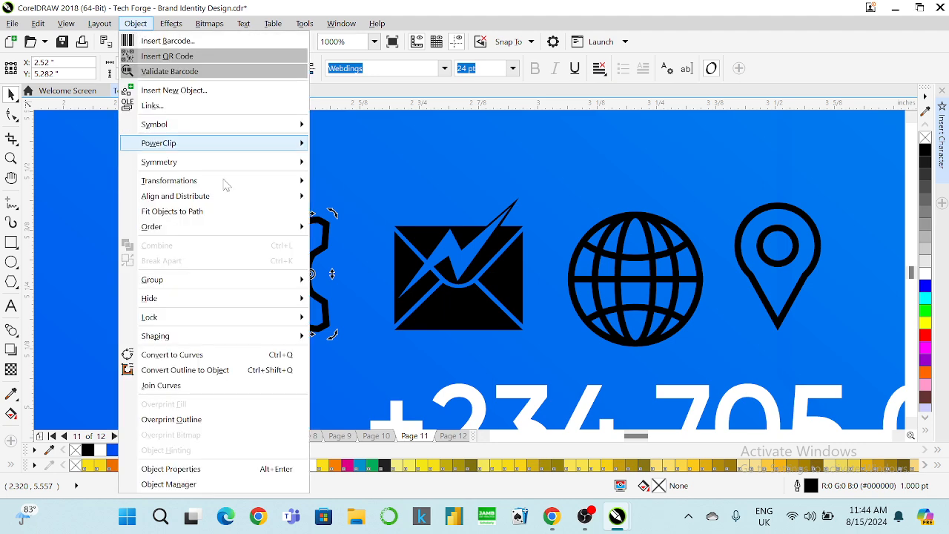
left_click(204, 365)
left_click(487, 250)
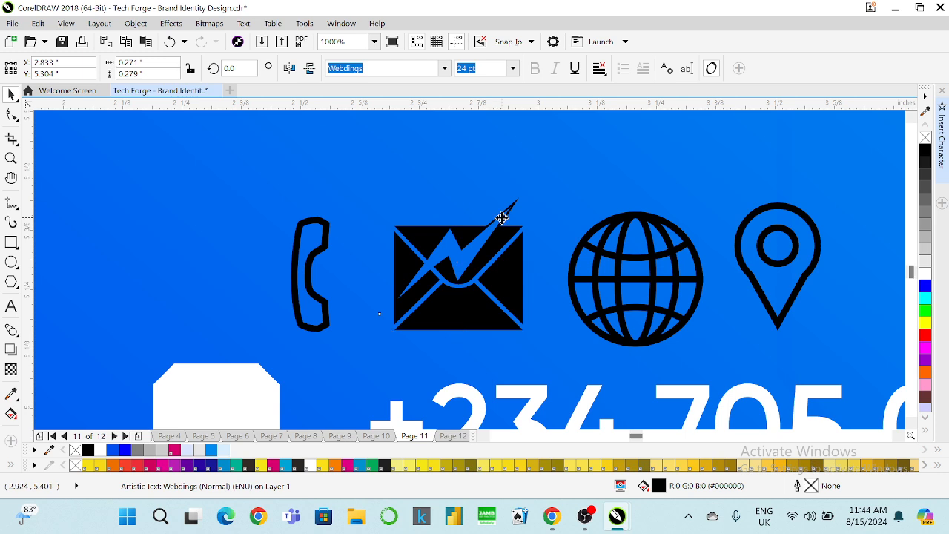
Convert the envelope glyph to curves and delete the spike's nodes, including its tip.
scroll(498, 215, "up", 2)
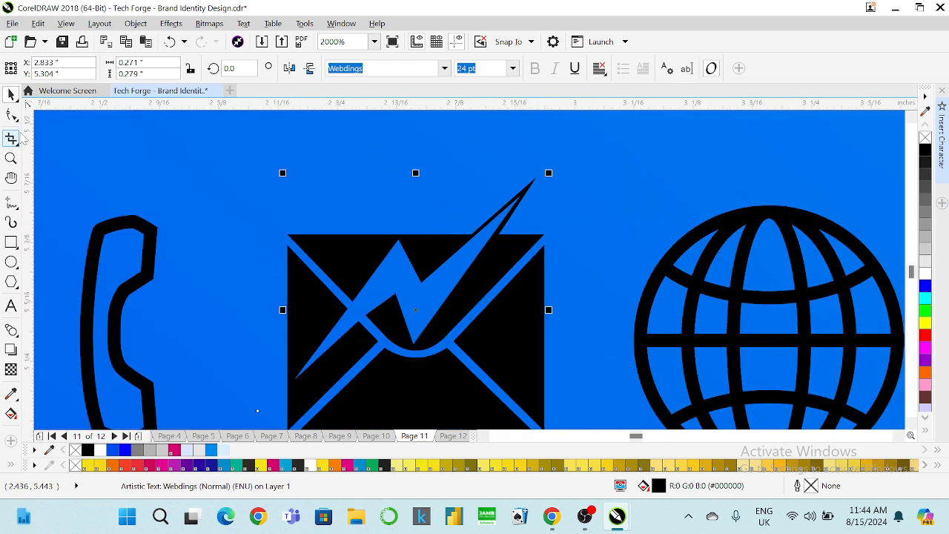
left_click(12, 115)
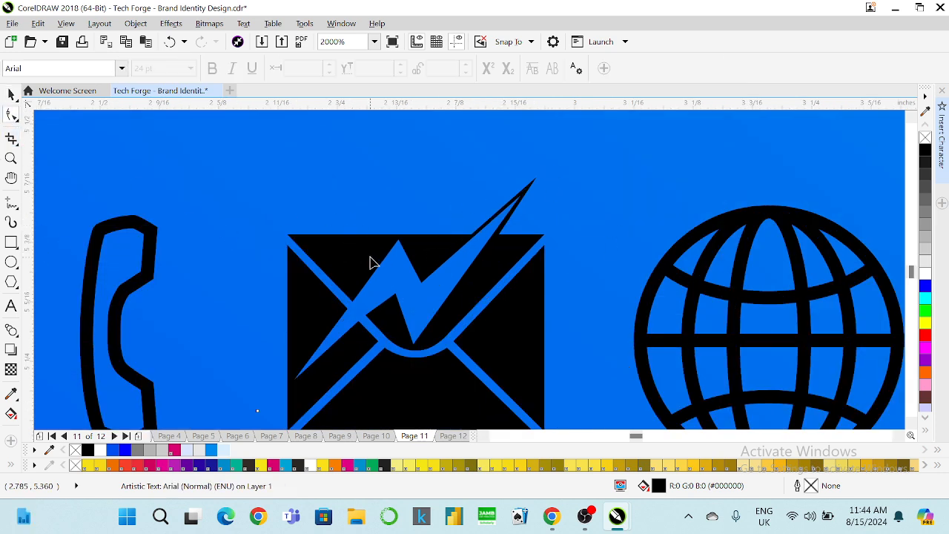
left_click(11, 94)
scroll(348, 247, "down", 2)
scroll(350, 255, "up", 1)
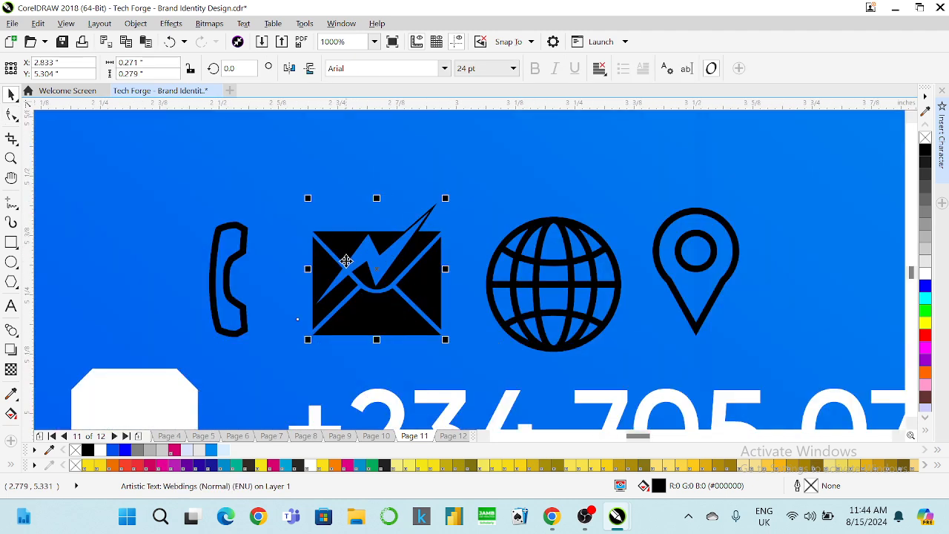
key("ctrl+q")
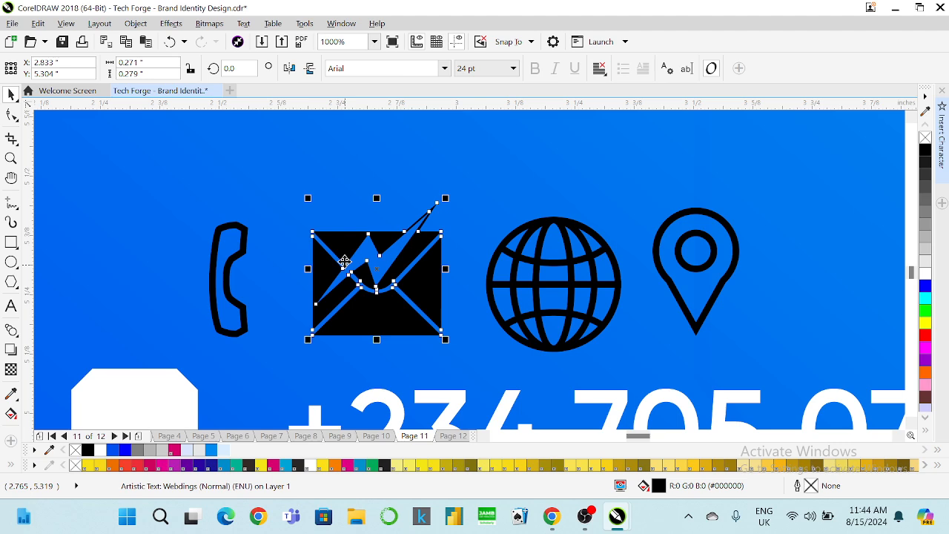
left_click(13, 117)
scroll(417, 195, "up", 2)
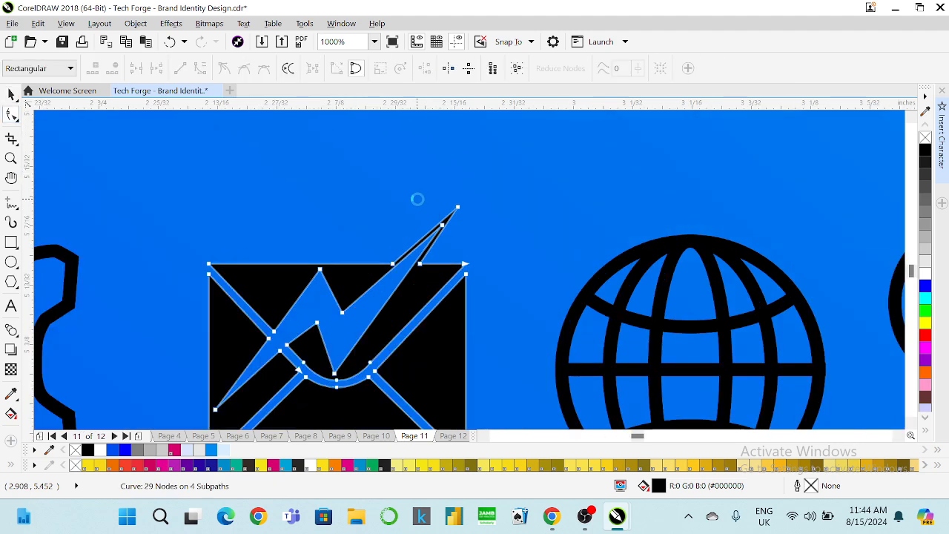
left_click(465, 251)
key("Delete")
left_click(497, 215)
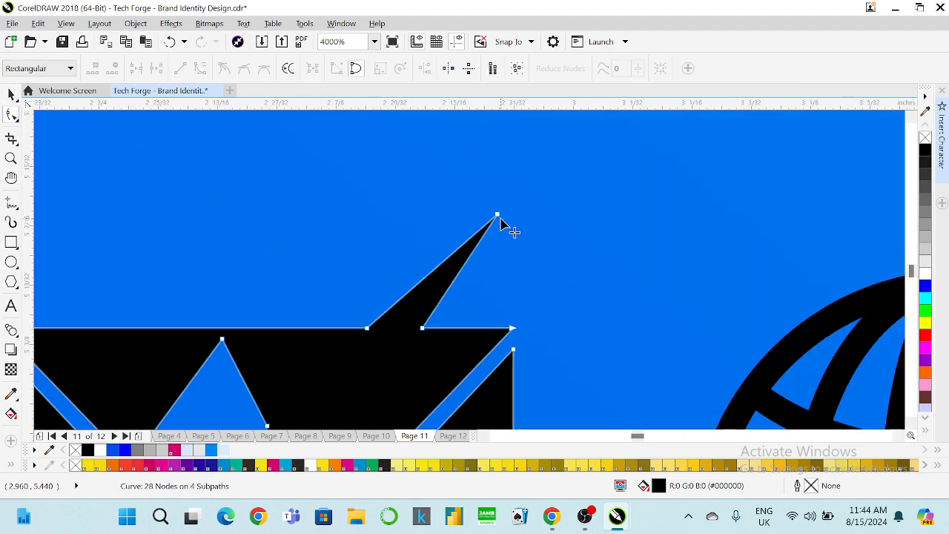
key("Delete")
Delete the two top-edge nodes and the remaining stray spike nodes on the envelope curve.
left_click_drag(472, 250, 230, 336)
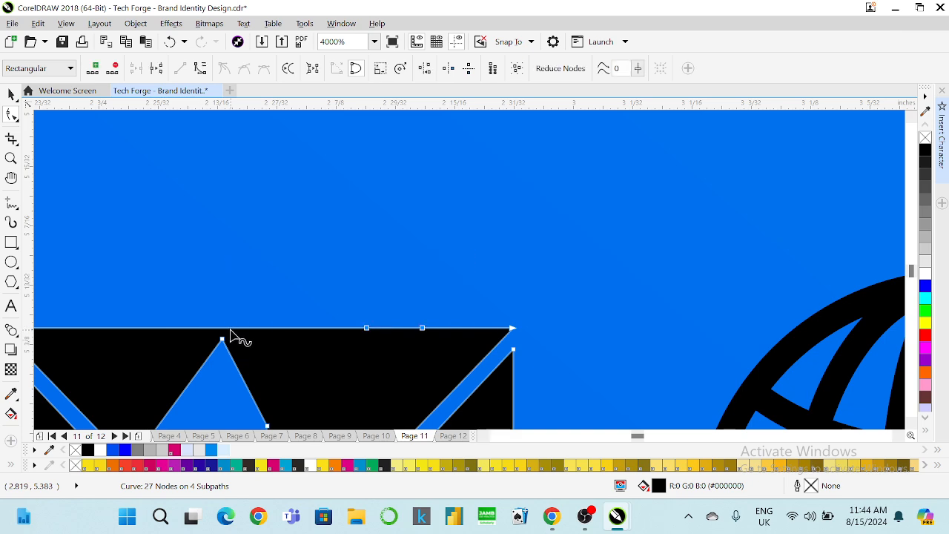
key("Delete")
scroll(296, 297, "down", 2)
scroll(249, 360, "up", 1)
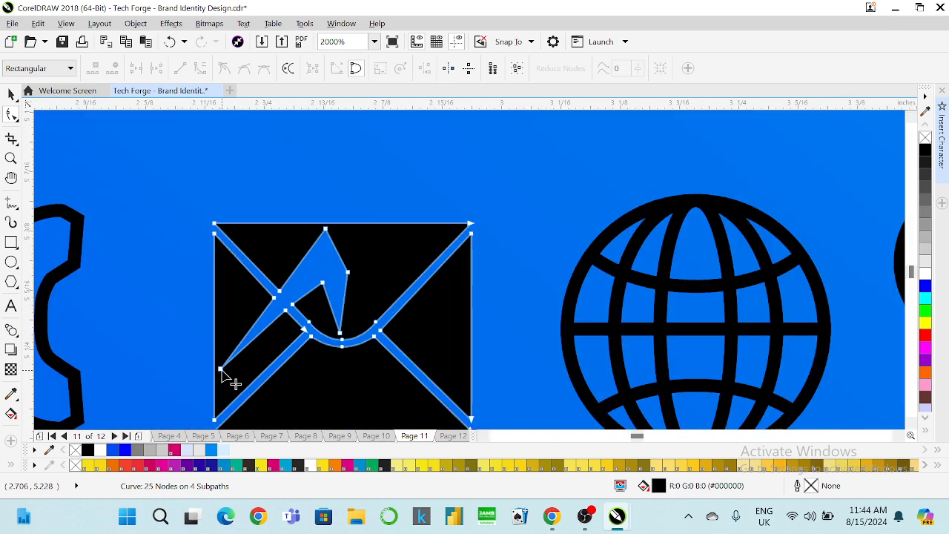
left_click(220, 369)
key("Delete")
left_click(326, 229)
key("Delete")
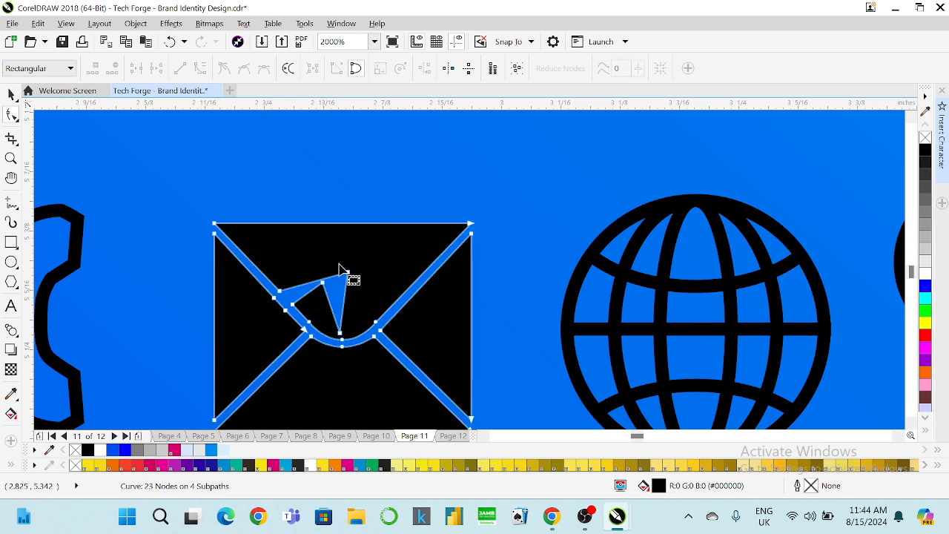
left_click(346, 272)
key("Delete")
left_click(323, 282)
key("Delete")
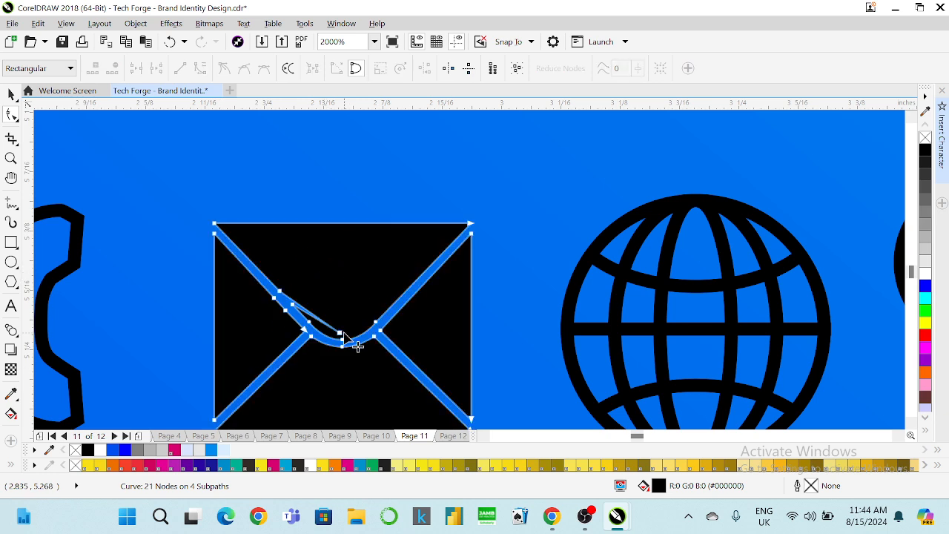
Remove the leftover surplus nodes along the curve's bottom and left flap, leaving a clean envelope.
left_click(340, 334)
key("Delete")
left_click(294, 305)
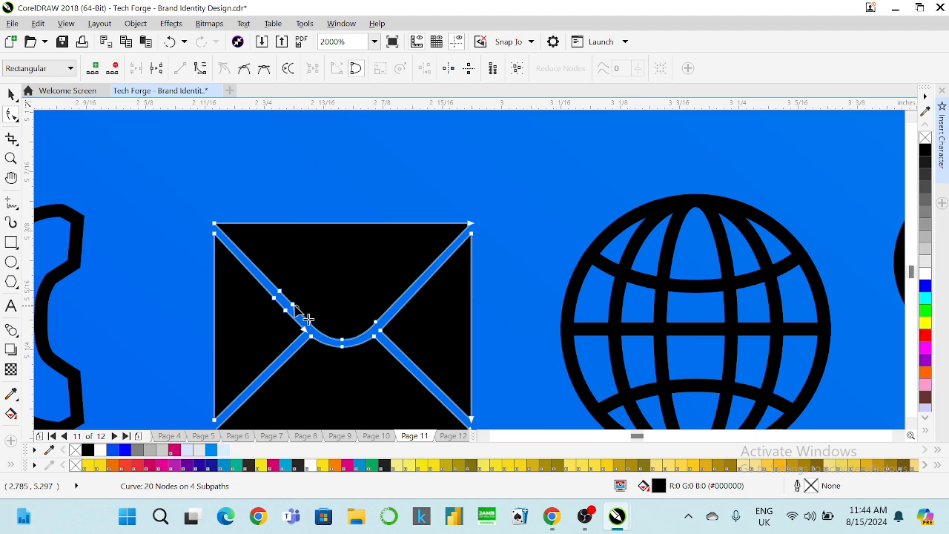
key("Delete")
left_click(279, 290)
key("Delete")
left_click(274, 298)
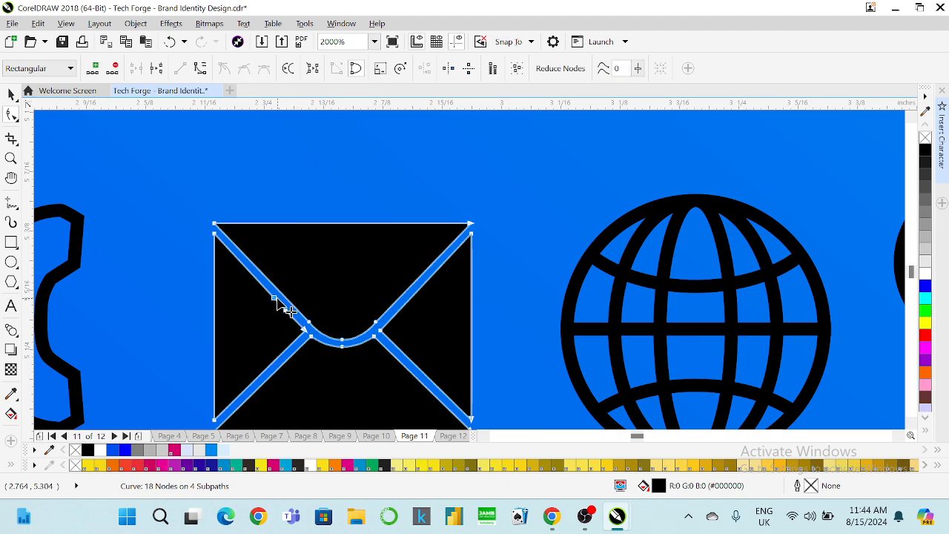
key("Delete")
left_click(286, 310)
key("Delete")
left_click(11, 94)
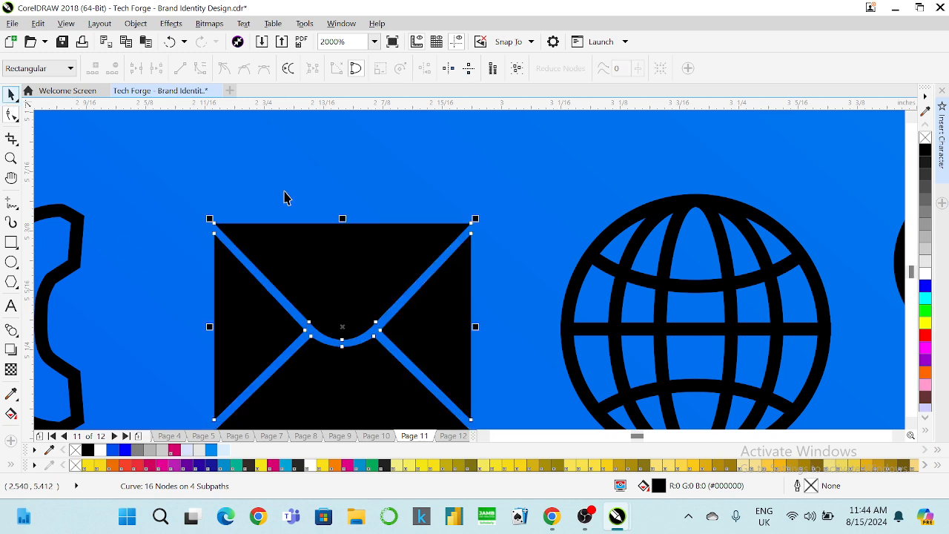
Give the envelope a black outline with no fill, then break it apart into separate curves.
scroll(396, 205, "down", 1)
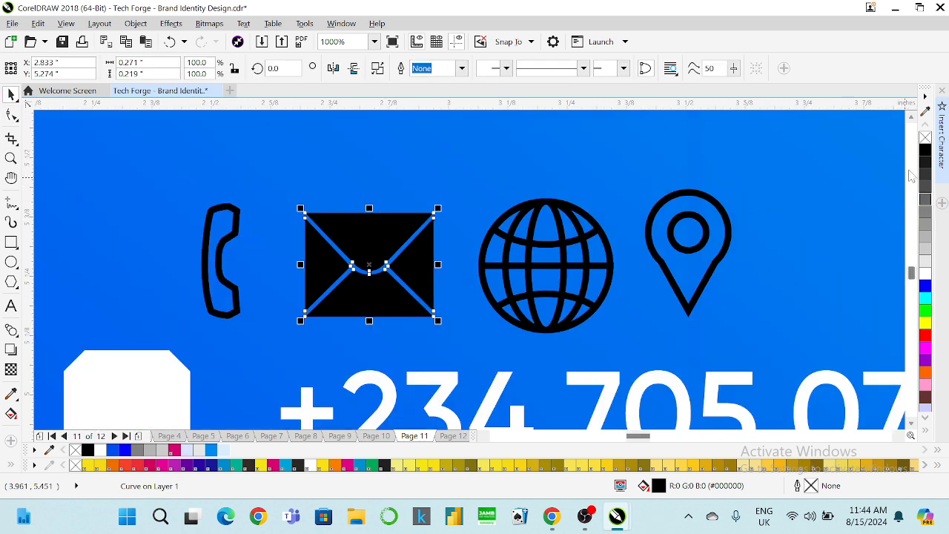
right_click(925, 152)
left_click(925, 138)
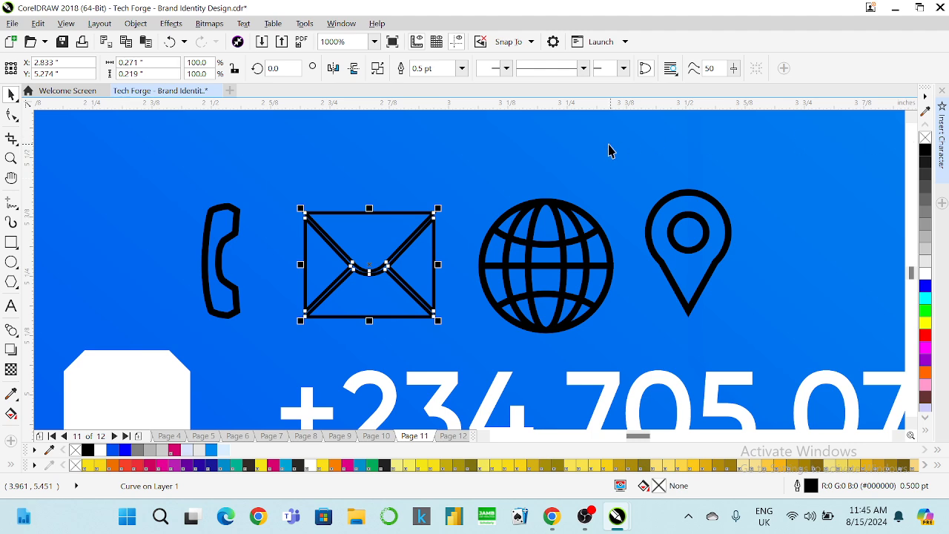
scroll(376, 254, "up", 1)
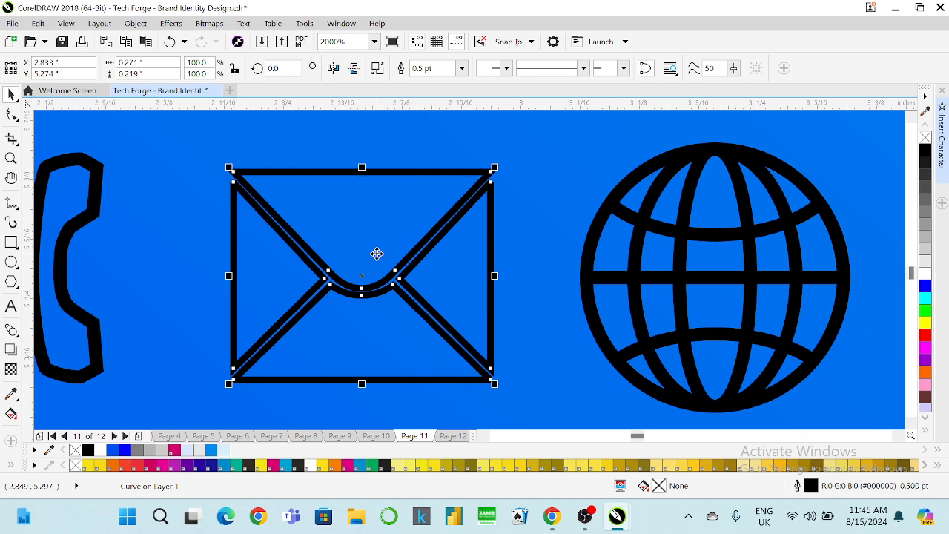
right_click(376, 254)
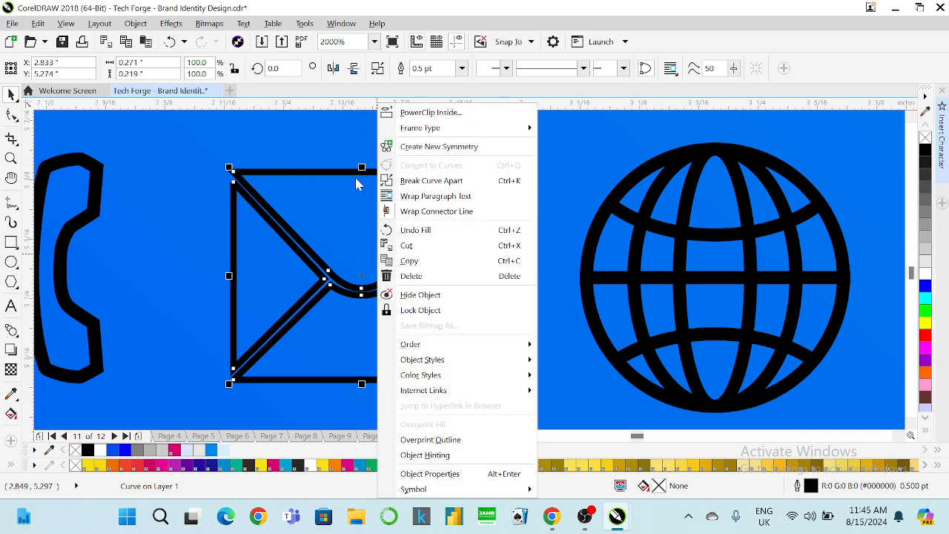
left_click(403, 181)
Select all the envelope curves and scale them down slightly.
left_click(381, 155)
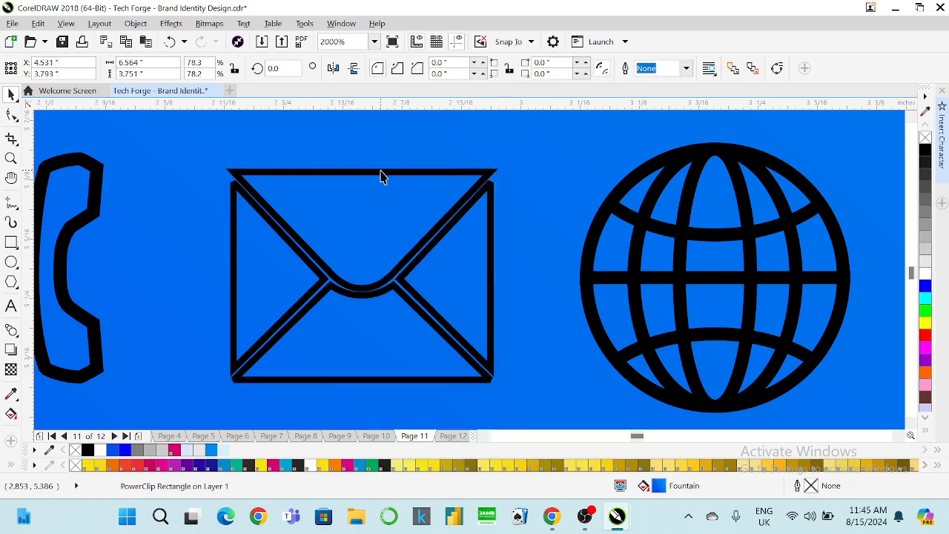
left_click(380, 170)
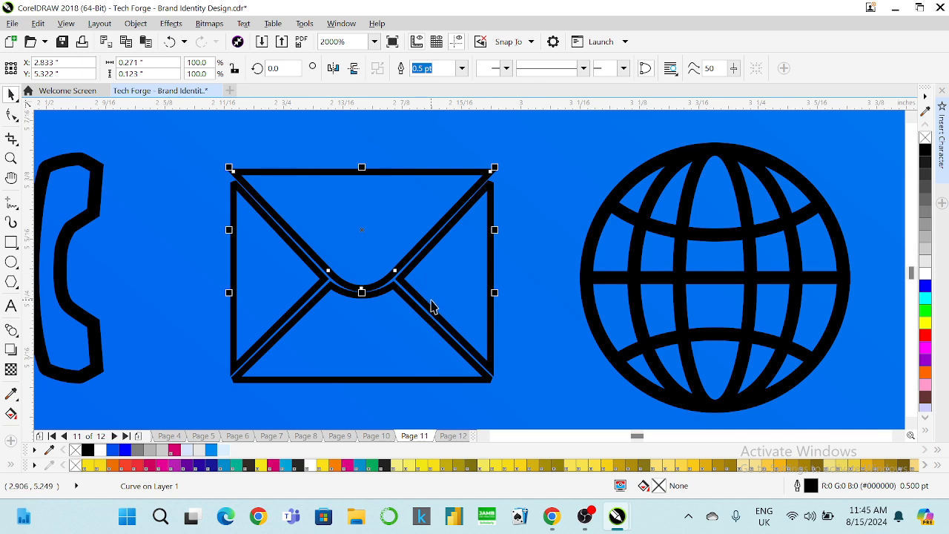
left_click(346, 292, "shift")
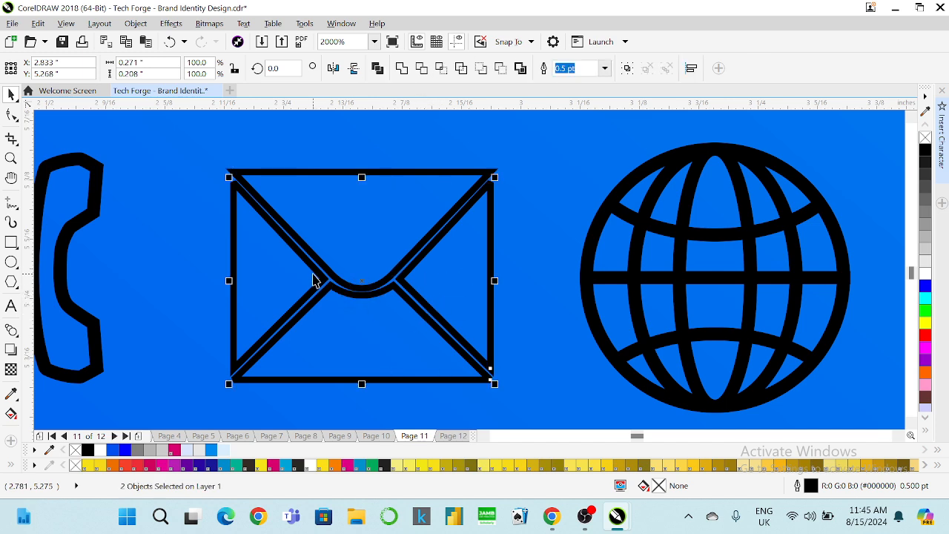
left_click(259, 172, "shift")
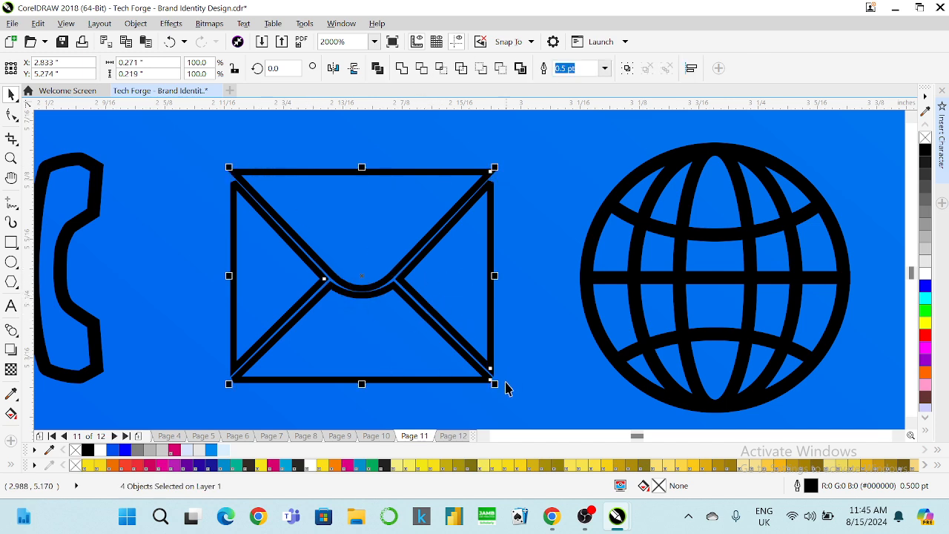
left_click_drag(495, 383, 479, 371)
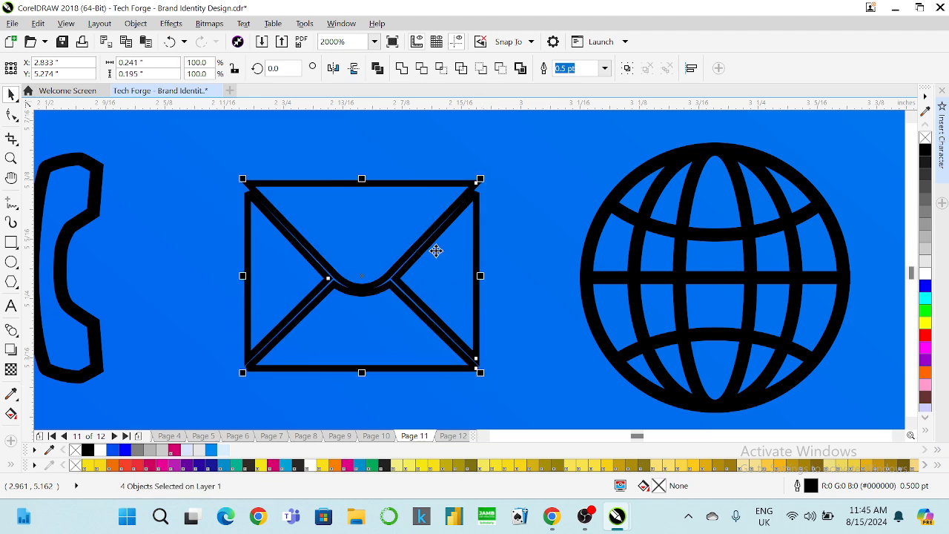
Nudge the left flap left, the bottom V down and the right flap right.
left_click(413, 159)
left_click(249, 212)
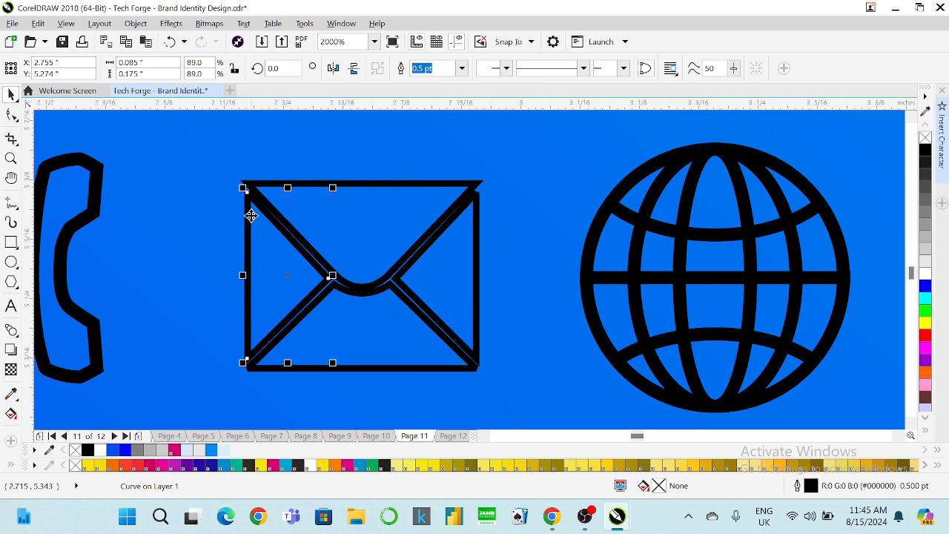
key("Left")
left_click(357, 293)
key("Down")
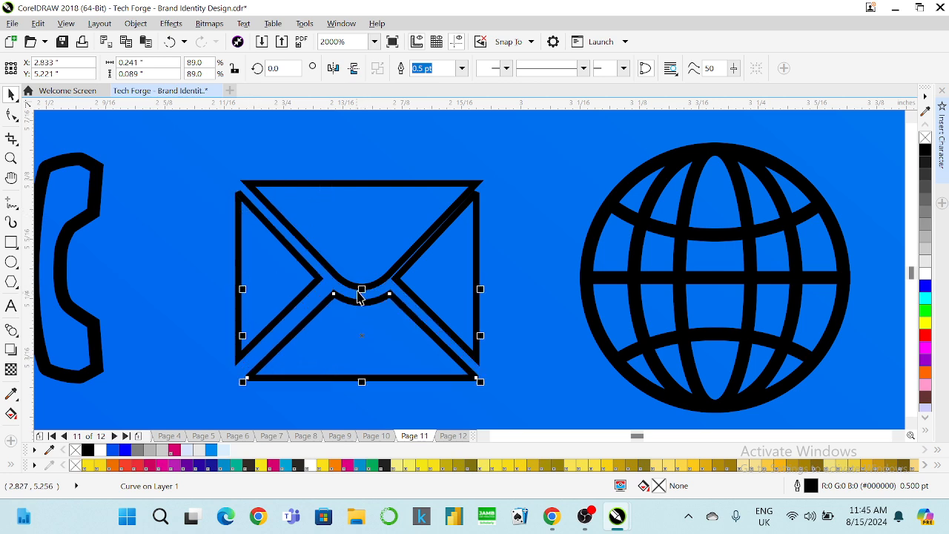
left_click(435, 244)
key("Right")
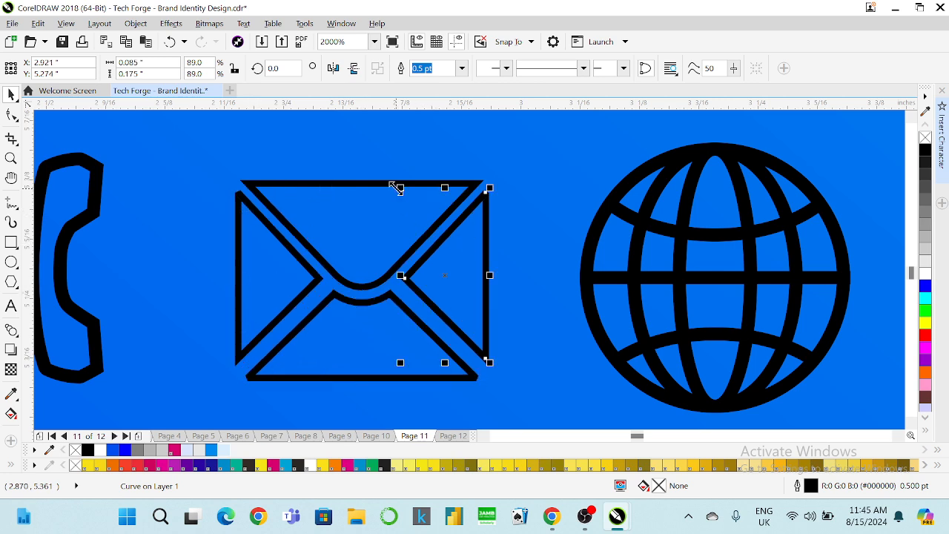
Give the top V, right flap, bottom V and left flap curves a 1 pt outline.
left_click(365, 185)
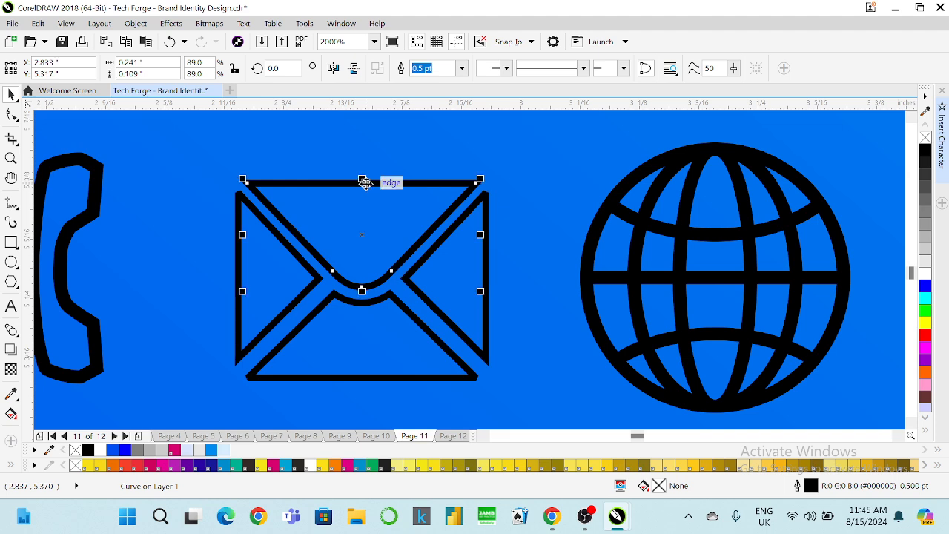
left_click(420, 293, "shift")
left_click(389, 303, "shift")
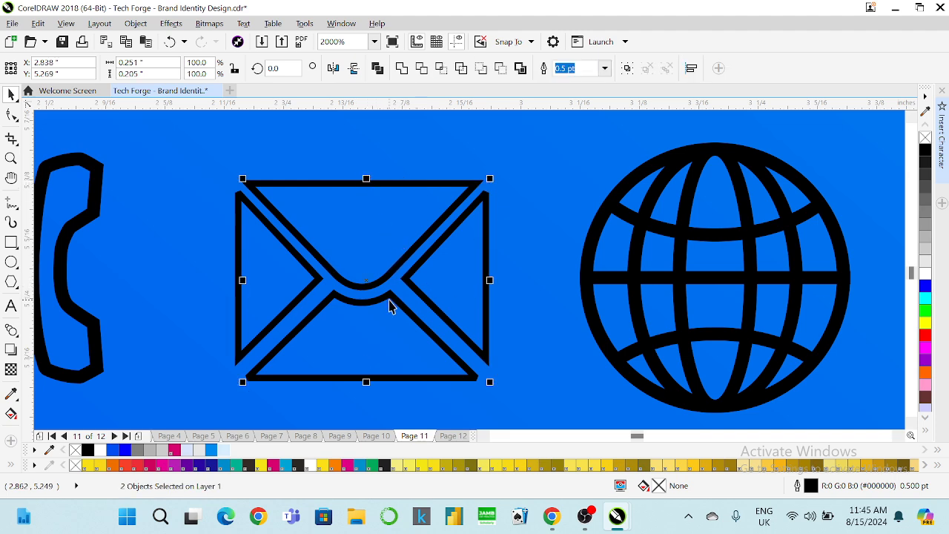
left_click(309, 292, "shift")
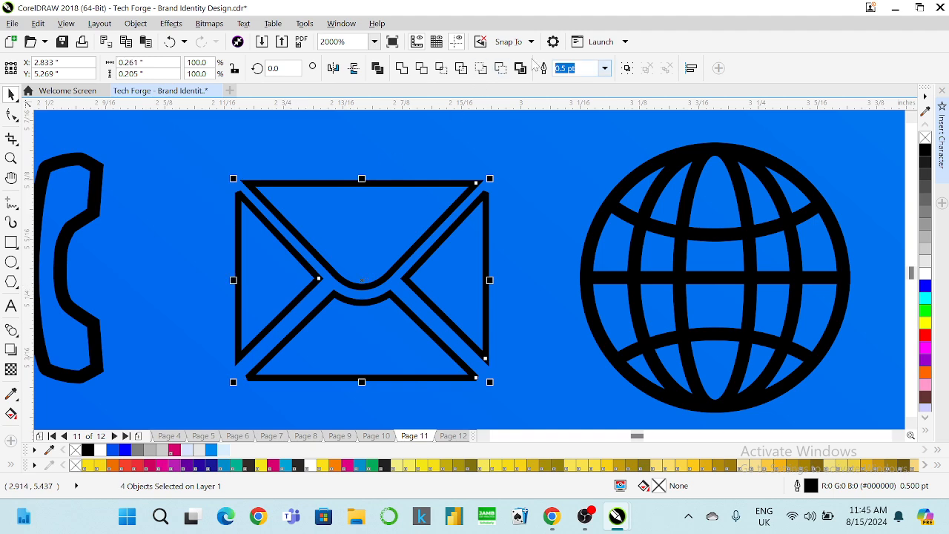
type("1")
key("Return")
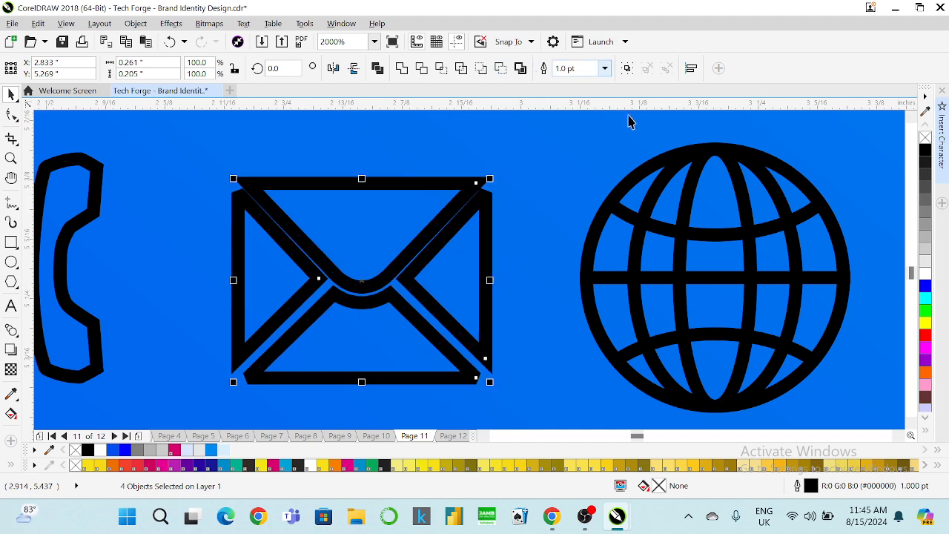
Nudge the envelope's top flap curve up.
scroll(381, 205, "down", 2)
scroll(398, 191, "up", 2)
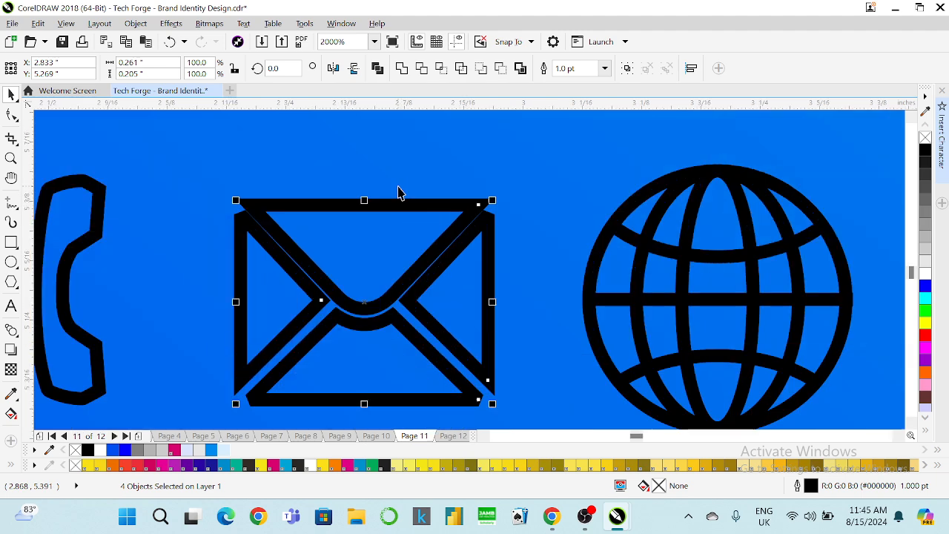
left_click(392, 179)
left_click(382, 204)
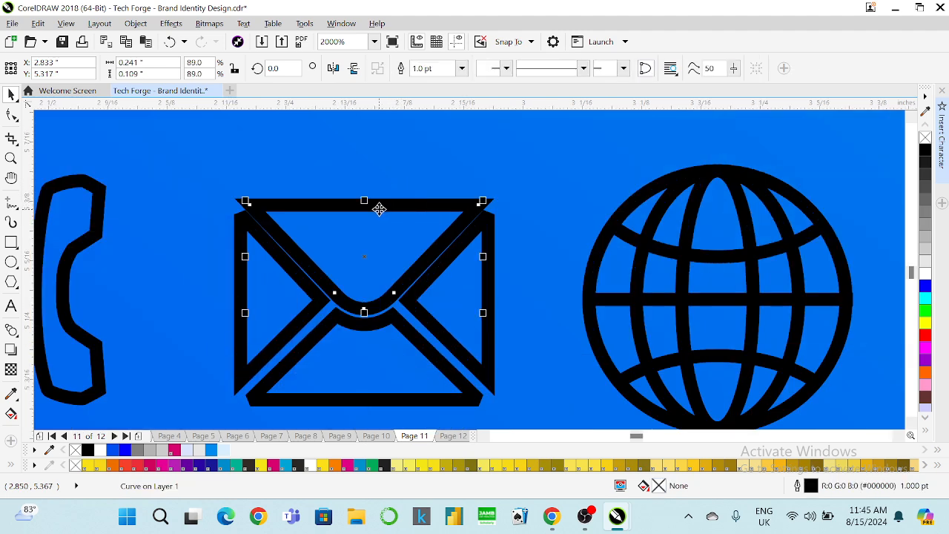
key("Up")
scroll(462, 185, "down", 2)
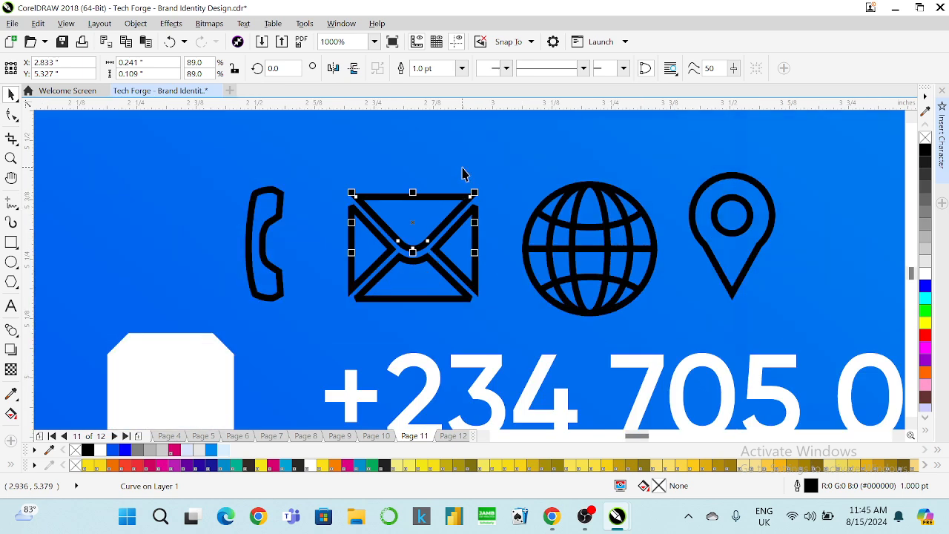
left_click(461, 174)
Check and confirm the Outline Pen settings for the left flap curve.
scroll(408, 188, "down", 2)
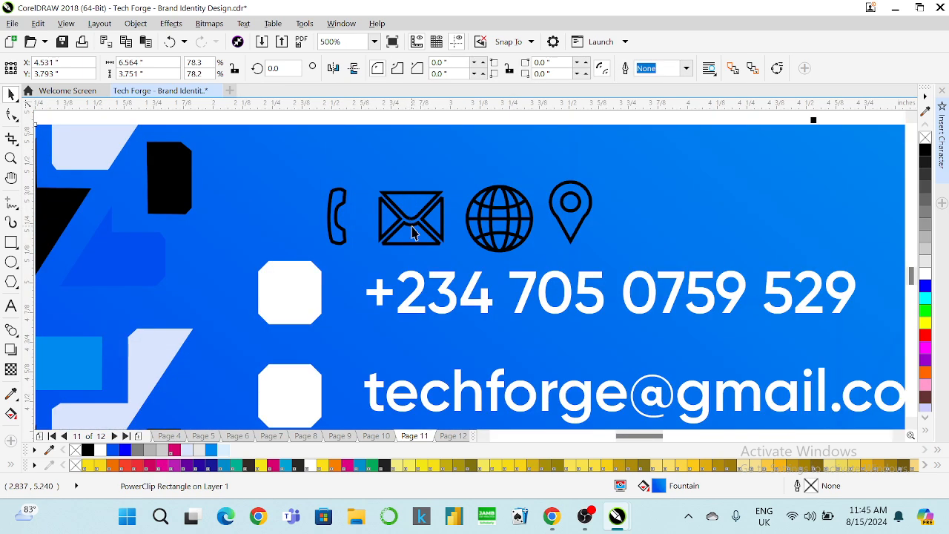
left_click(445, 123)
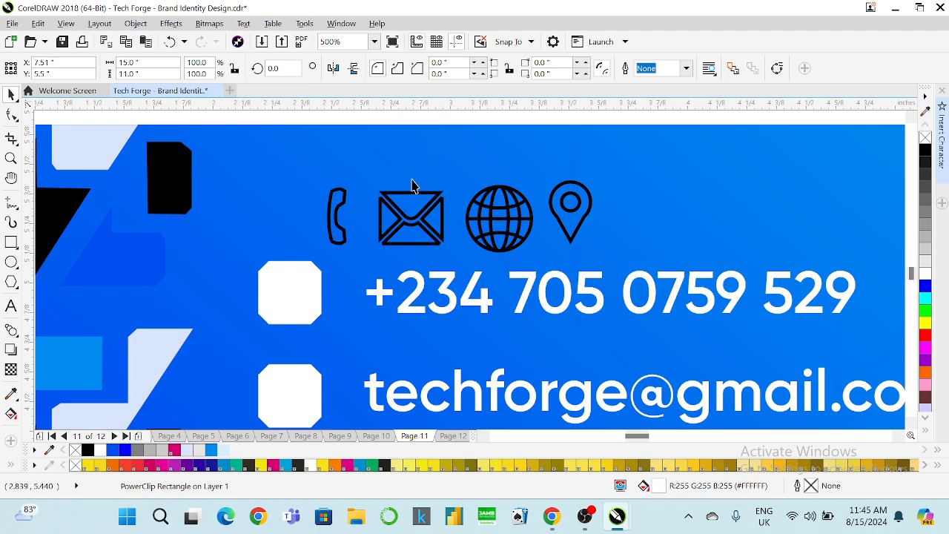
scroll(413, 180, "up", 2)
scroll(361, 217, "up", 2)
left_click(344, 220)
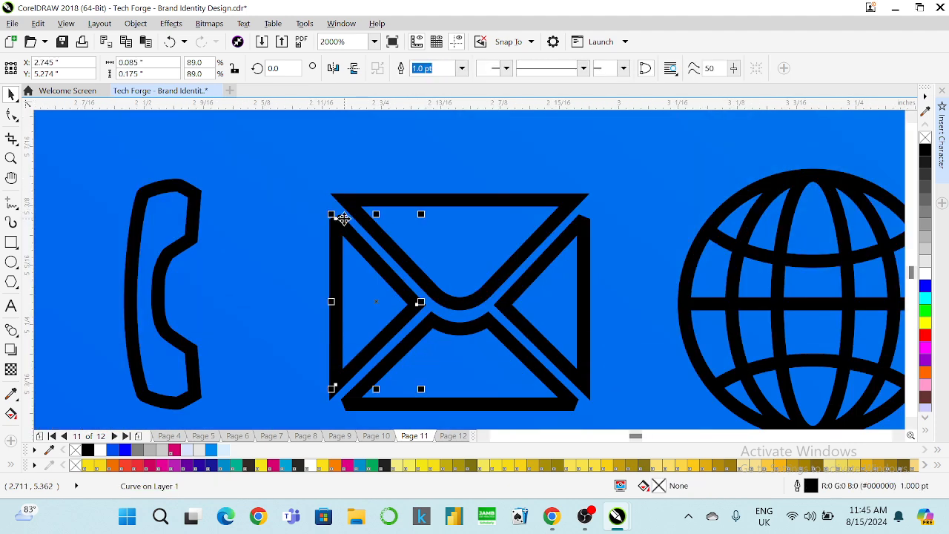
key("F12")
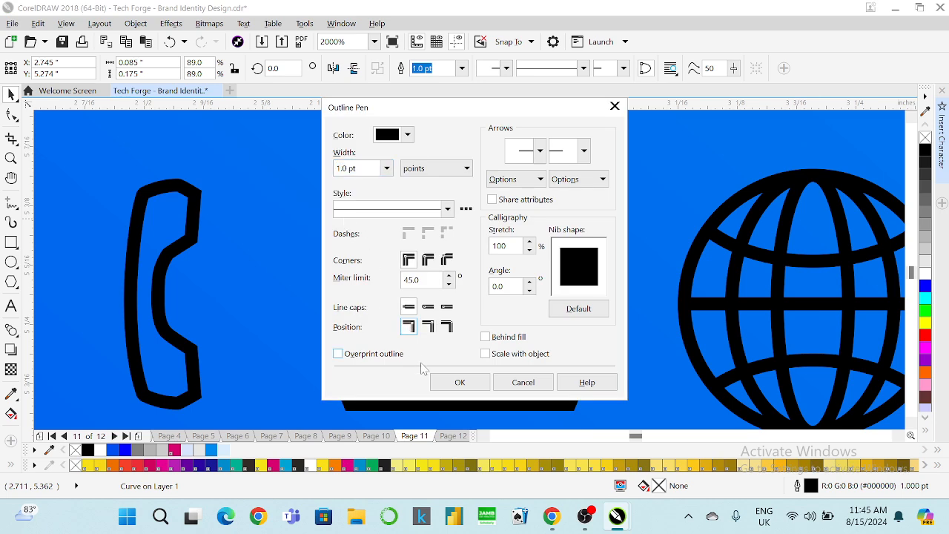
left_click(447, 386)
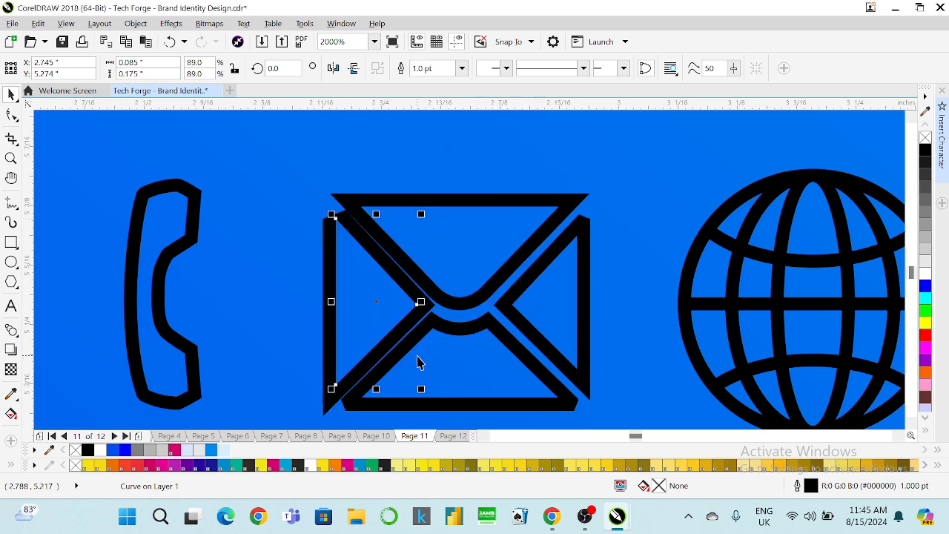
key("F12")
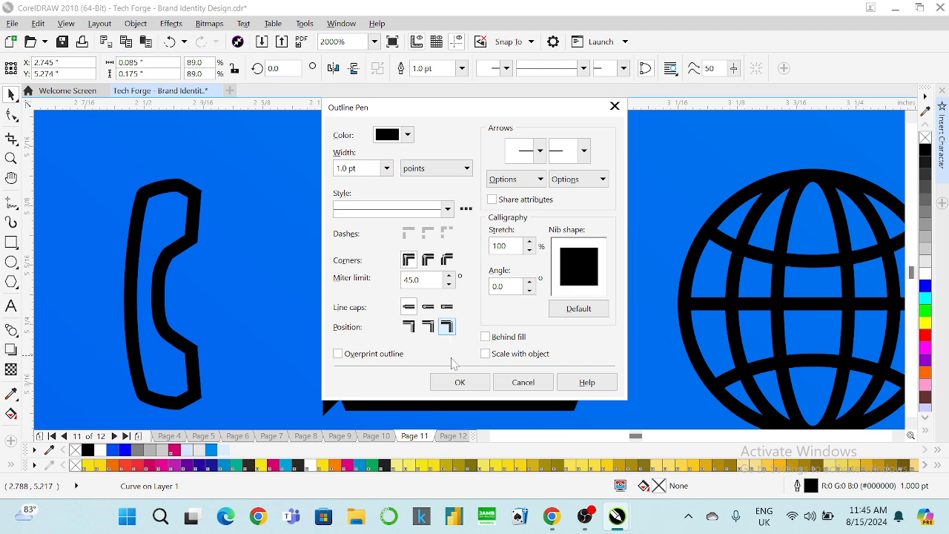
left_click(456, 387)
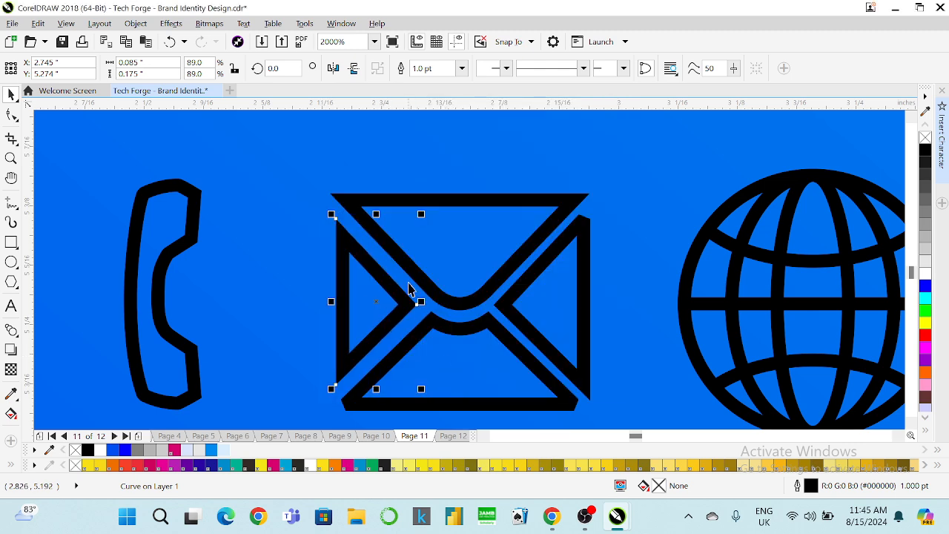
Set the outline Position to outside for the envelope pieces in Outline Pen.
left_click(419, 285)
left_click(495, 314, "shift")
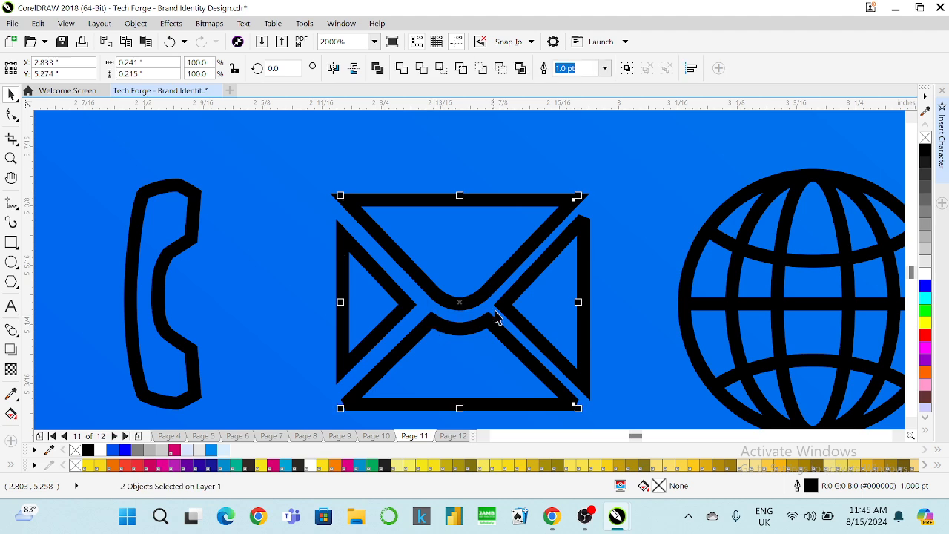
left_click(512, 299, "shift")
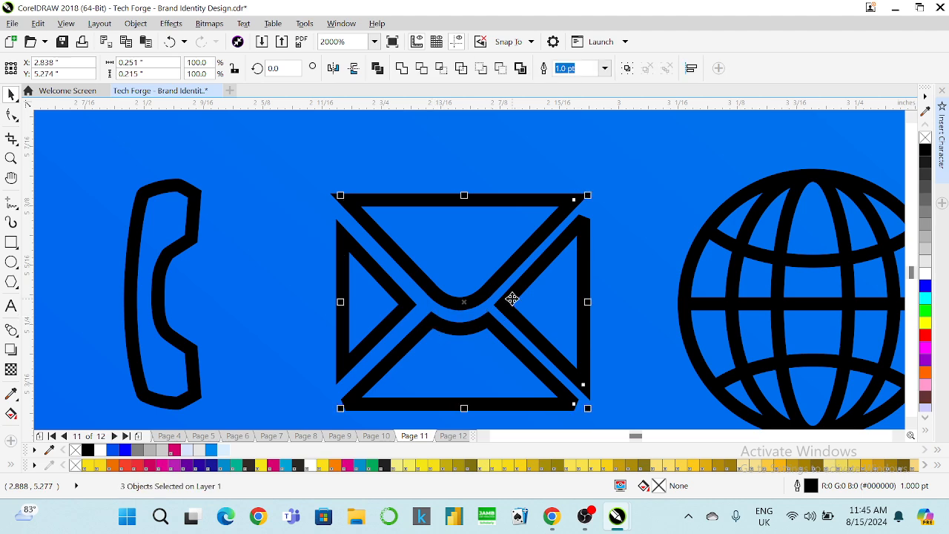
key("F12")
left_click(449, 327)
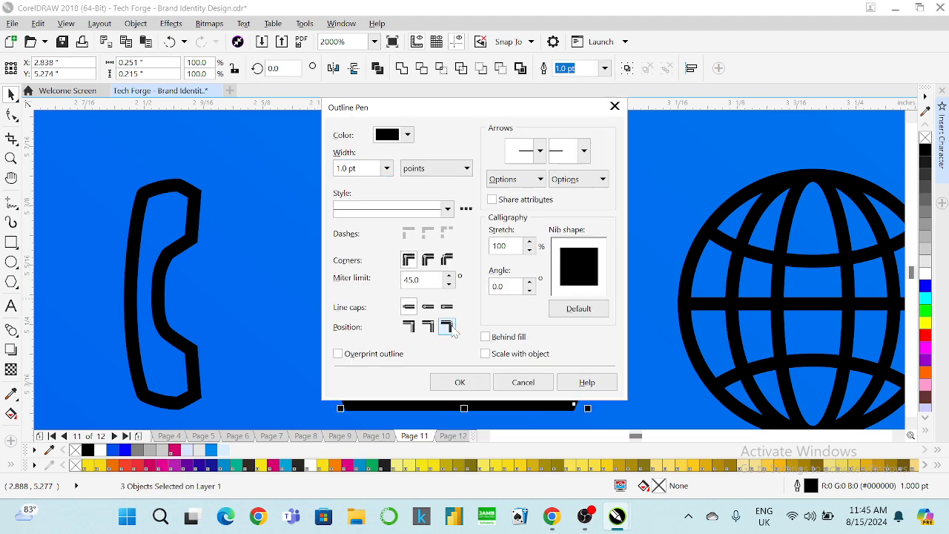
left_click(461, 381)
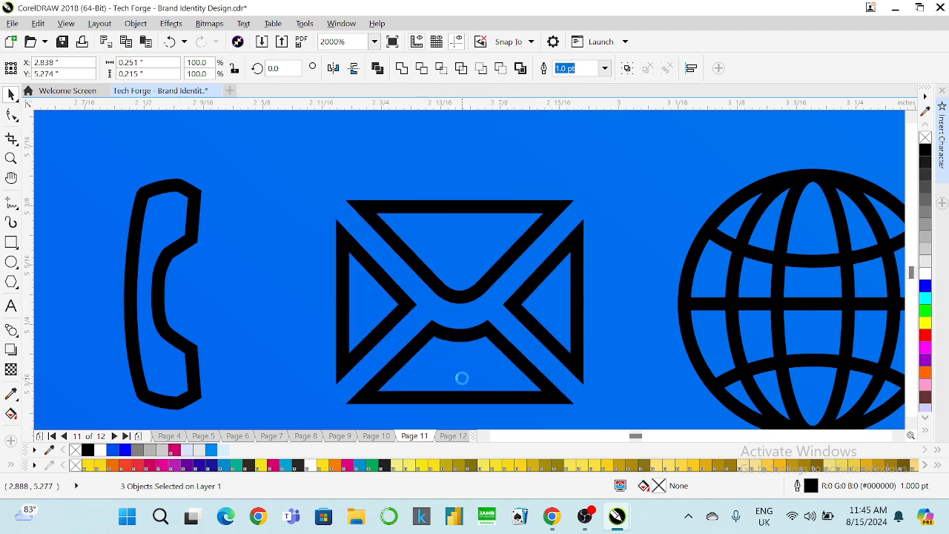
Nudge the left, right, bottom and top envelope pieces in toward the centre.
left_click(391, 297)
key("Right")
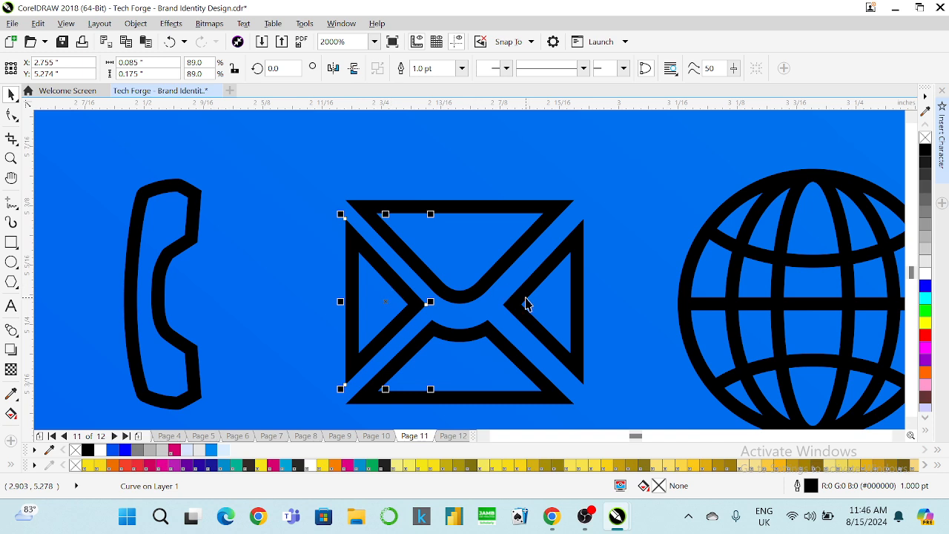
left_click(526, 303)
key("Left")
left_click(463, 327)
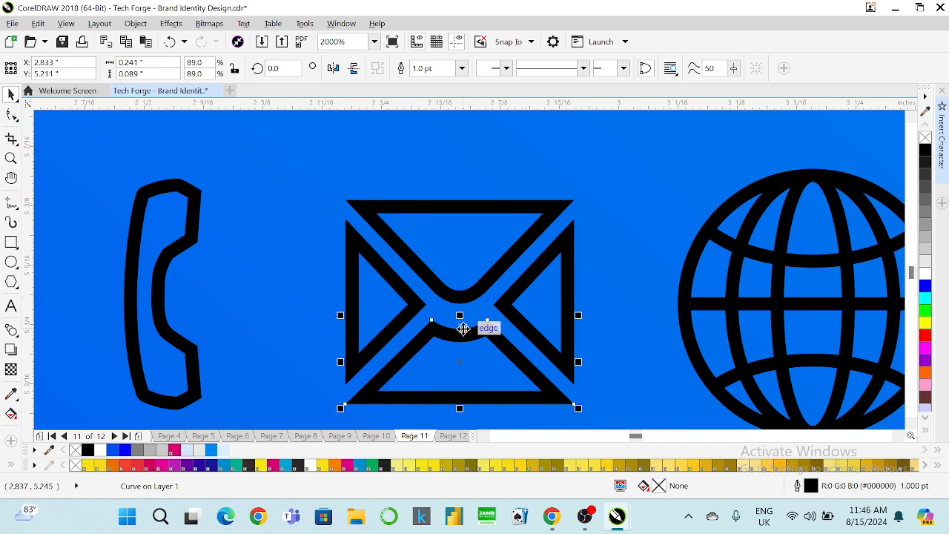
key("Up")
left_click(474, 287)
key("Down")
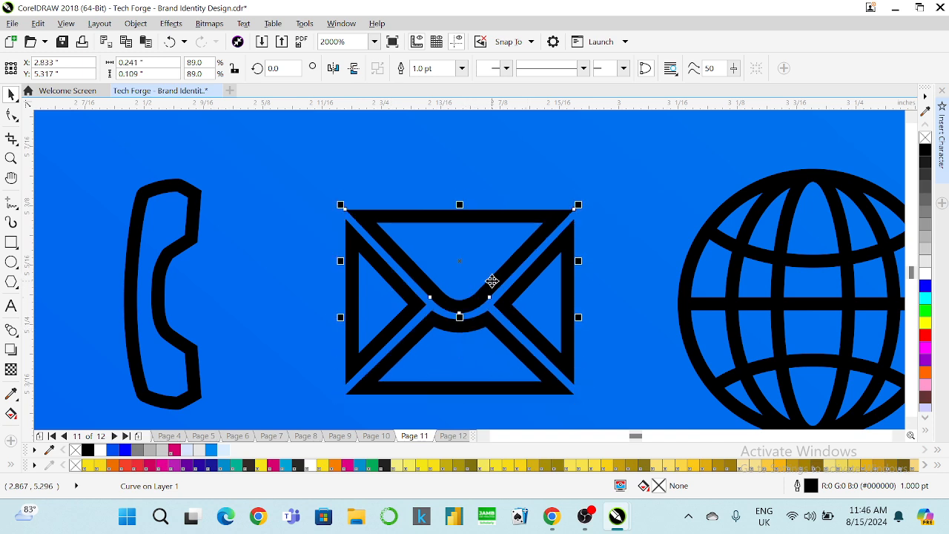
scroll(492, 281, "down", 3)
scroll(487, 256, "up", 3)
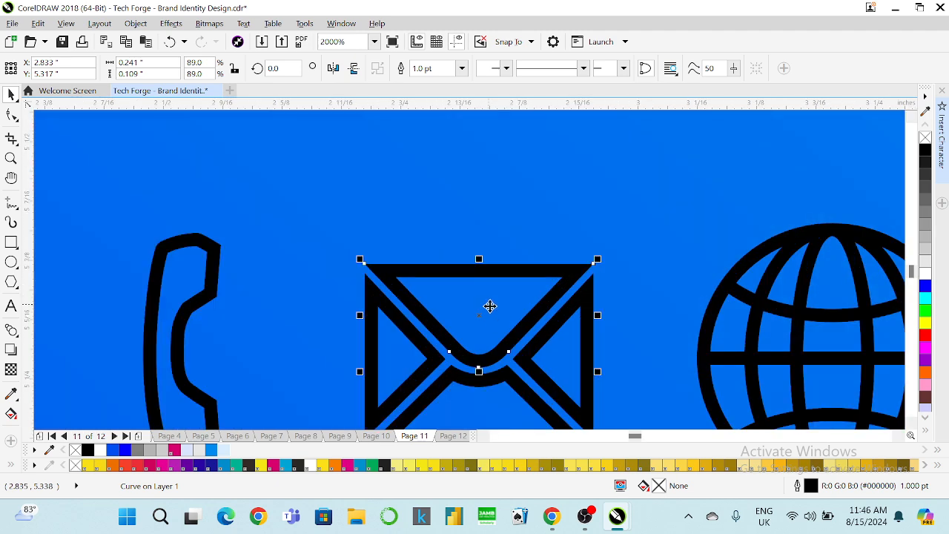
scroll(511, 297, "down", 1)
scroll(510, 335, "up", 1)
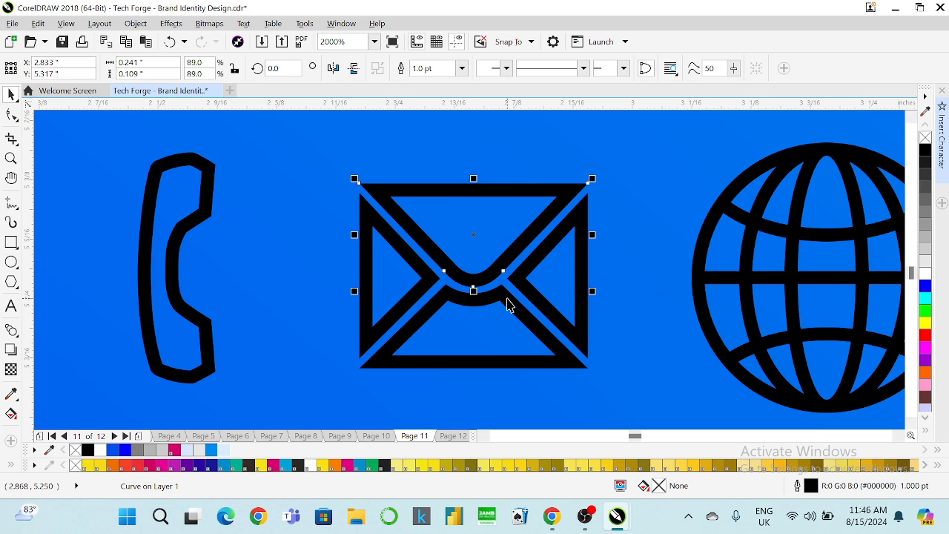
Convert the envelope outlines to objects and weld the pieces into one shape.
left_click(507, 298, "shift")
left_click(514, 279, "shift")
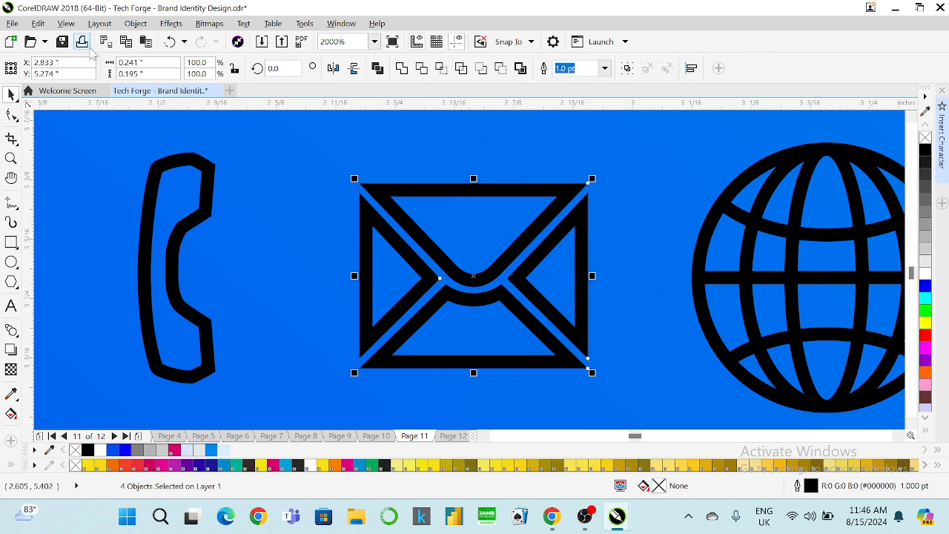
left_click(136, 23)
left_click(230, 368)
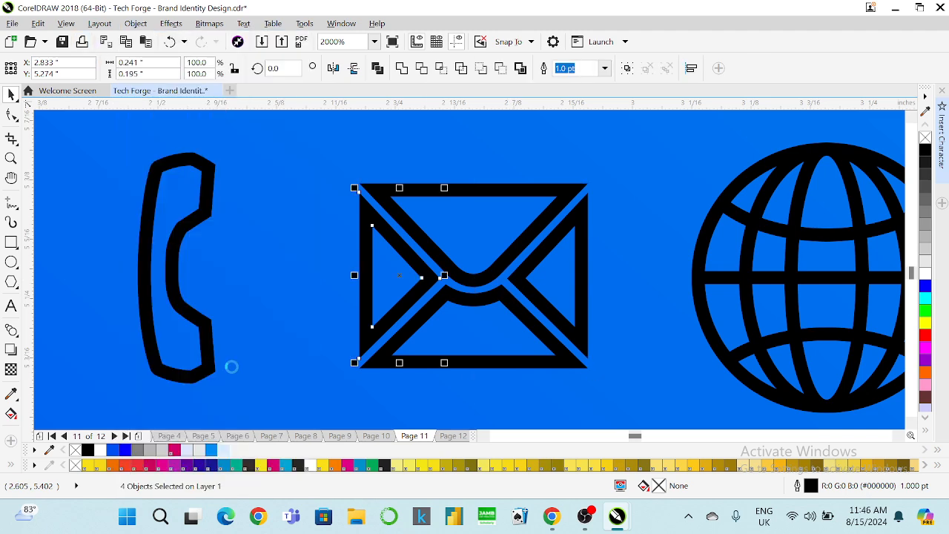
left_click(401, 71)
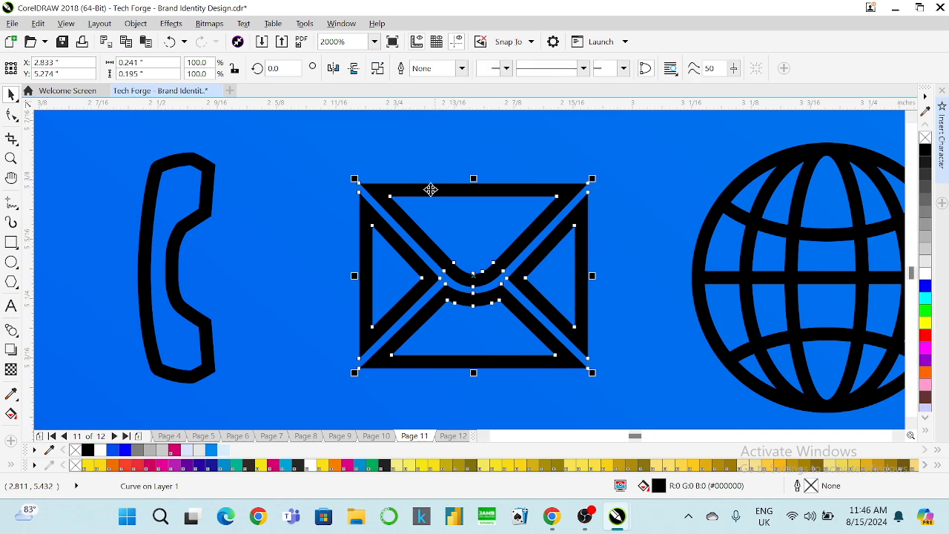
scroll(430, 193, "down", 3)
scroll(430, 170, "down", 2)
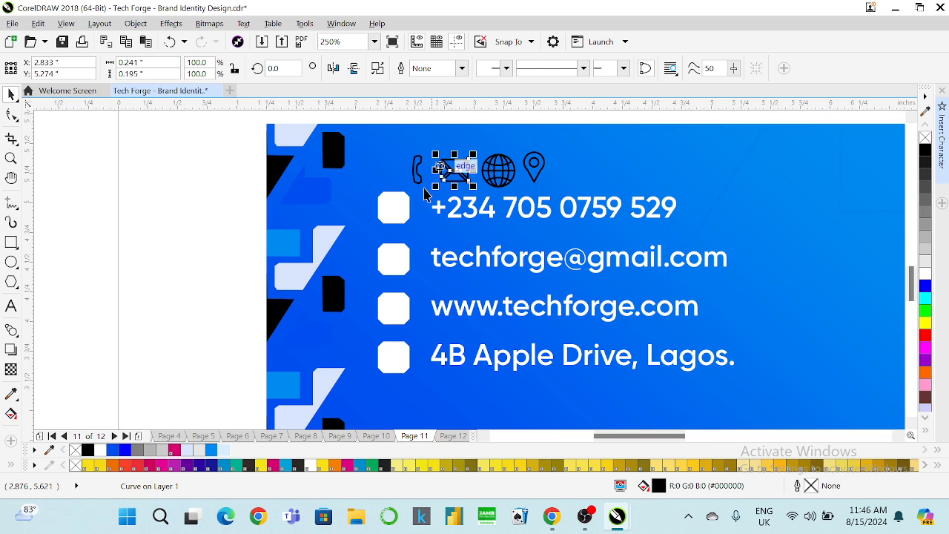
Move the phone icon into the top white octagon and shrink it to about 91%.
scroll(417, 180, "up", 2)
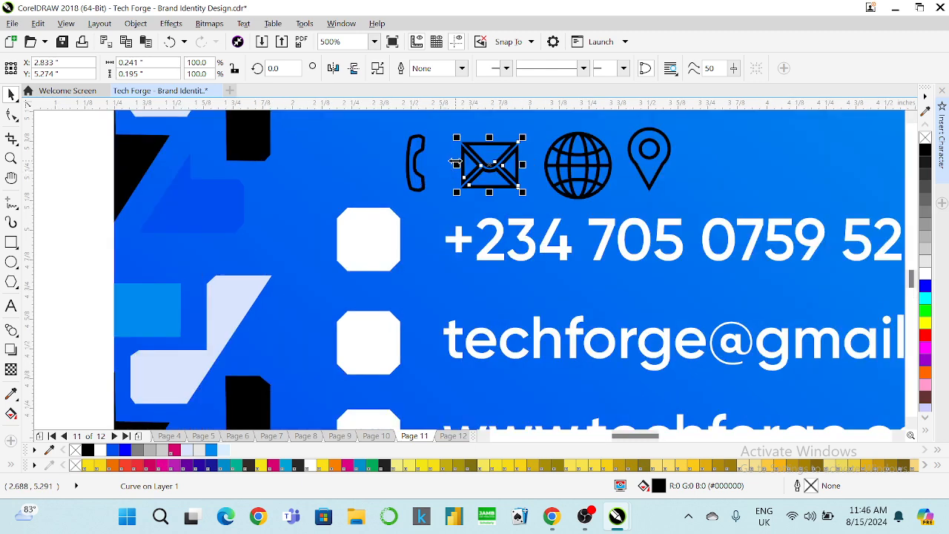
left_click(418, 155)
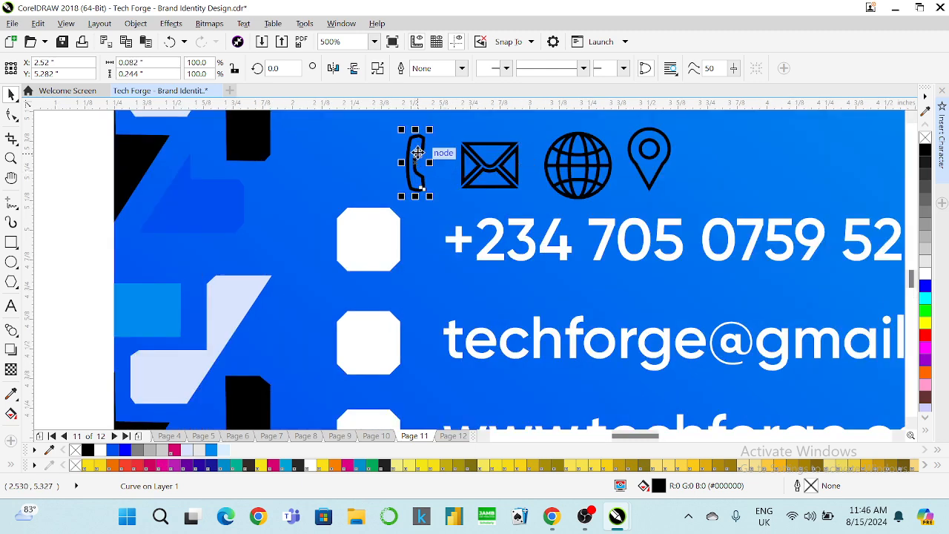
left_click_drag(418, 152, 360, 211)
left_click(376, 223)
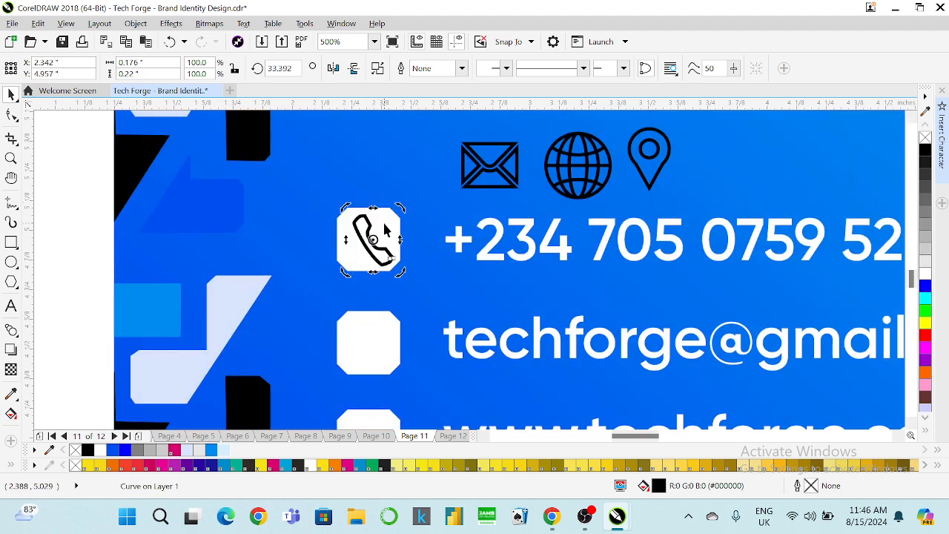
left_click(381, 225, "shift")
left_click(390, 187)
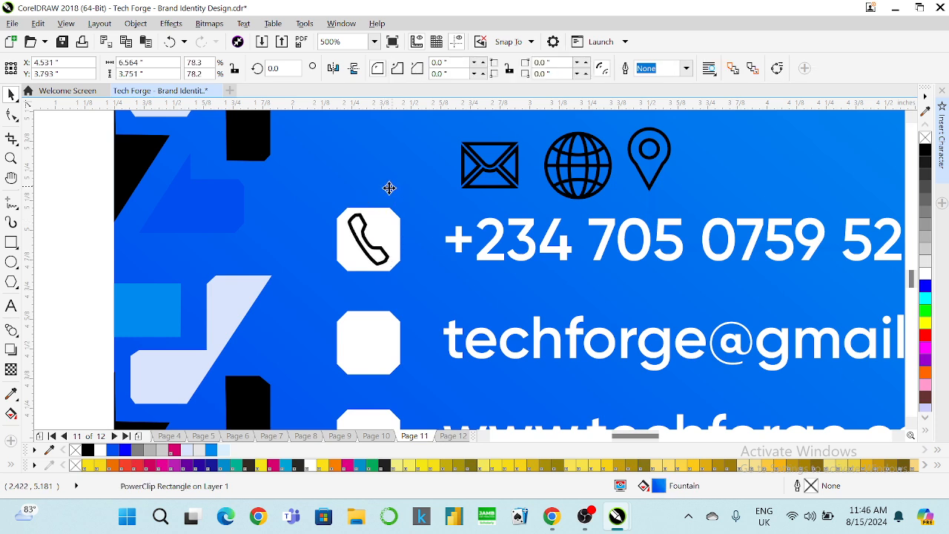
left_click(369, 245)
scroll(370, 220, "up", 1)
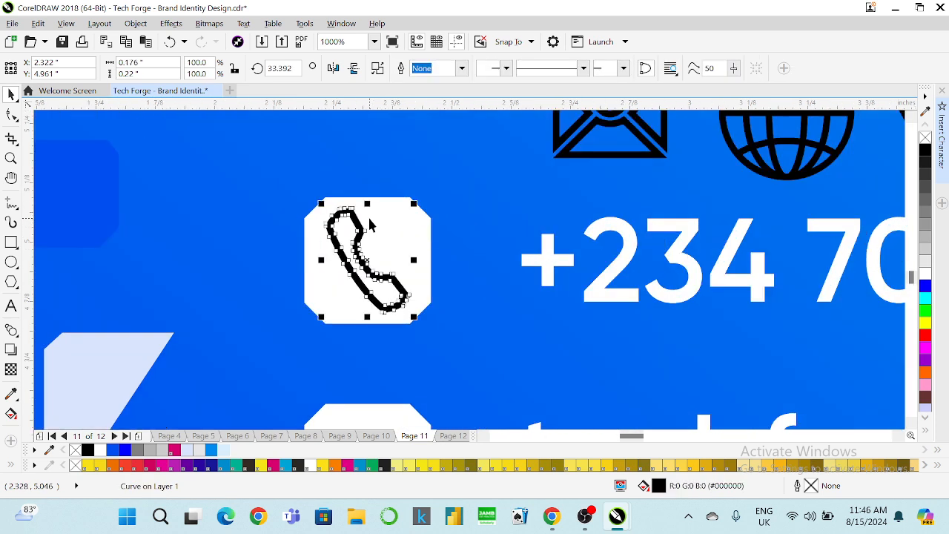
left_click_drag(319, 202, 327, 210)
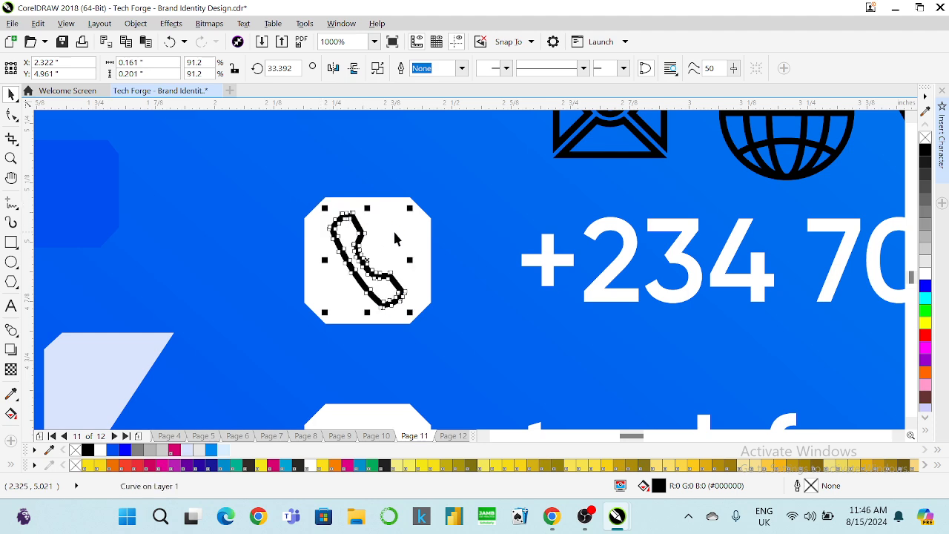
scroll(401, 237, "down", 1)
Move the envelope icon onto the octagon beside the email line and resize it to fit.
left_click_drag(509, 180, 405, 343)
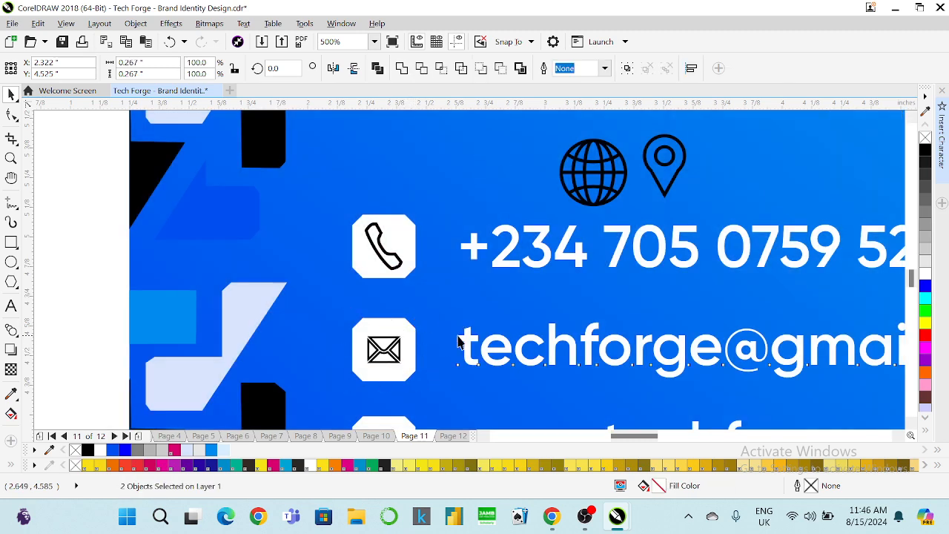
left_click(466, 343)
scroll(396, 345, "up", 2)
left_click(396, 334)
scroll(397, 334, "up", 1)
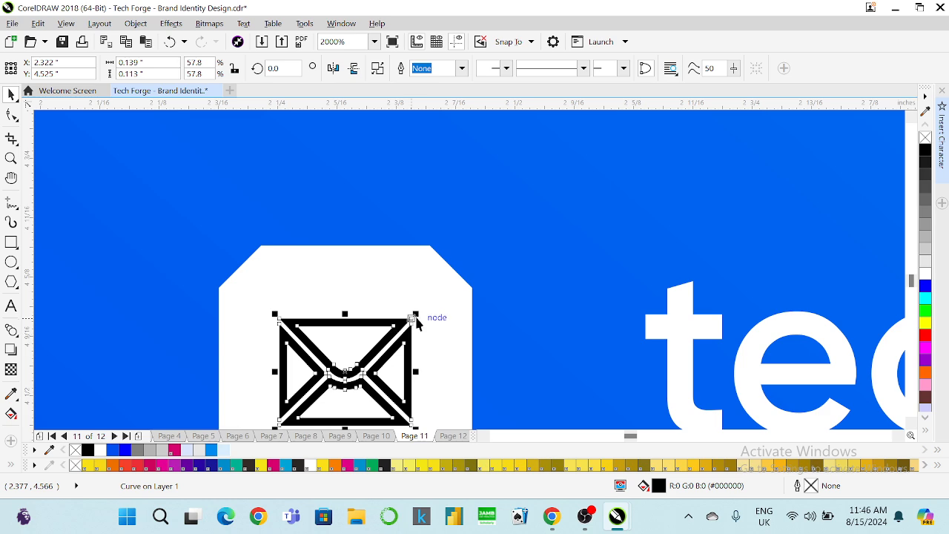
left_click_drag(415, 316, 434, 301)
scroll(429, 283, "down", 1)
scroll(430, 281, "down", 2)
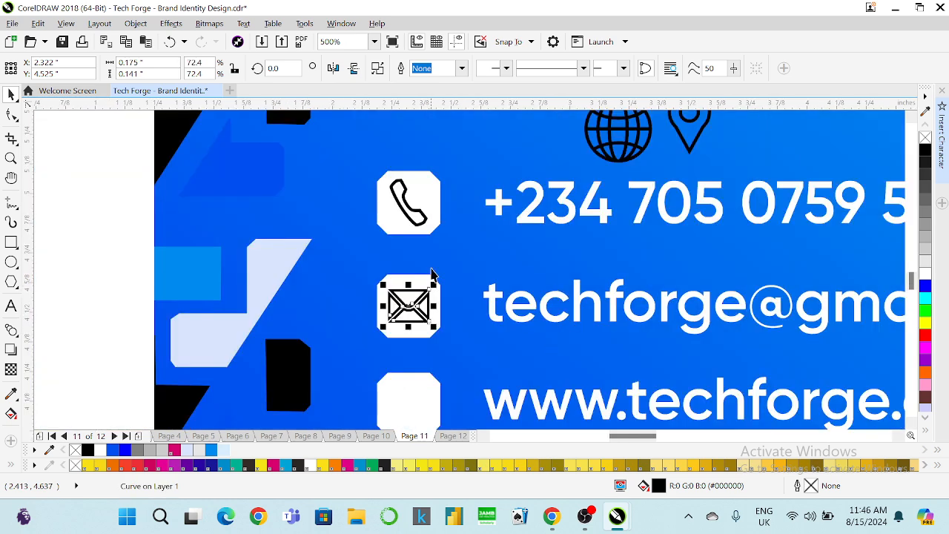
left_click(424, 278, "shift")
scroll(541, 220, "down", 1)
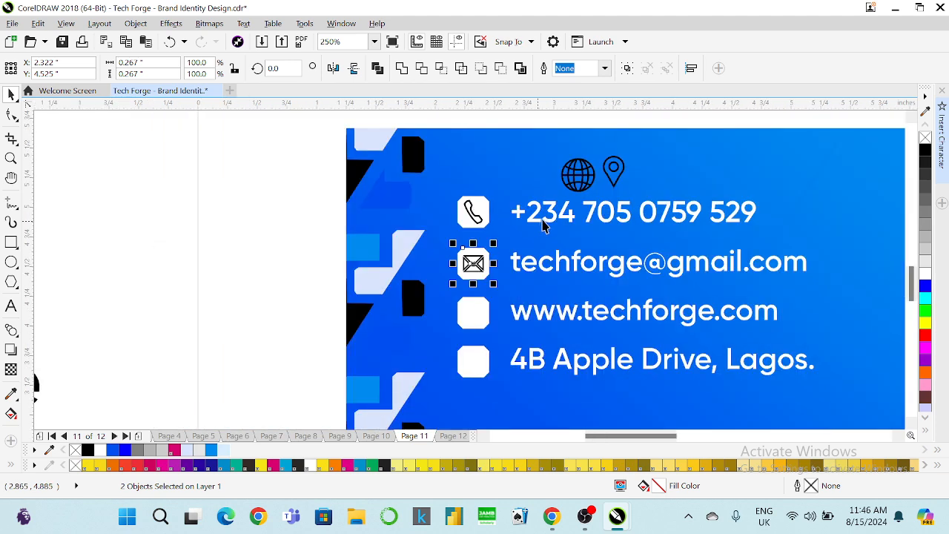
Move the globe into the website line's white box, shrink it and centre it there.
left_click(579, 178)
left_click(576, 172)
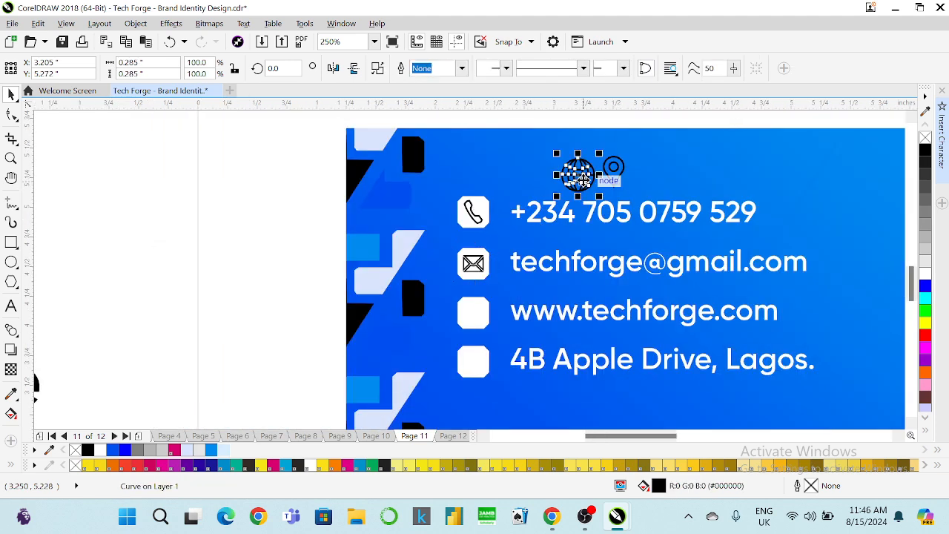
left_click_drag(576, 172, 480, 317)
scroll(480, 312, "up", 1)
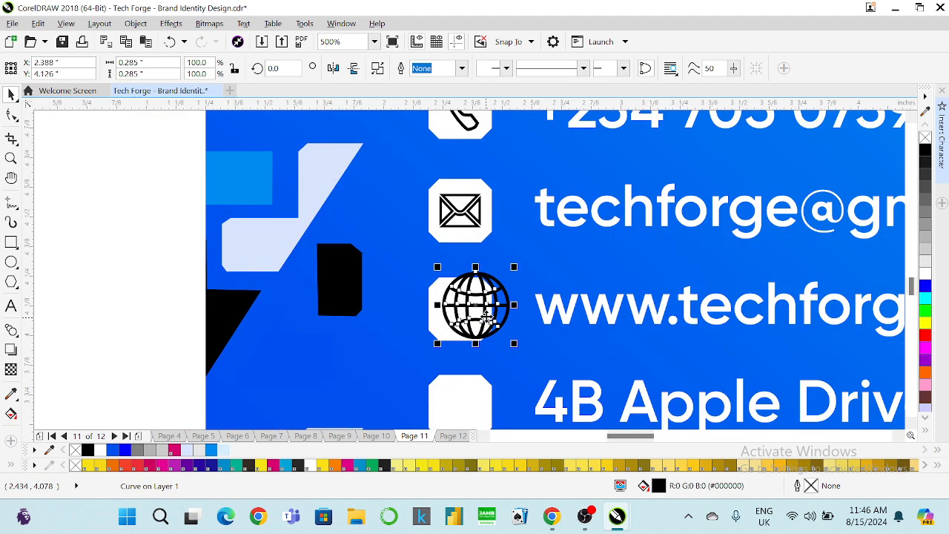
left_click_drag(541, 232, 479, 293)
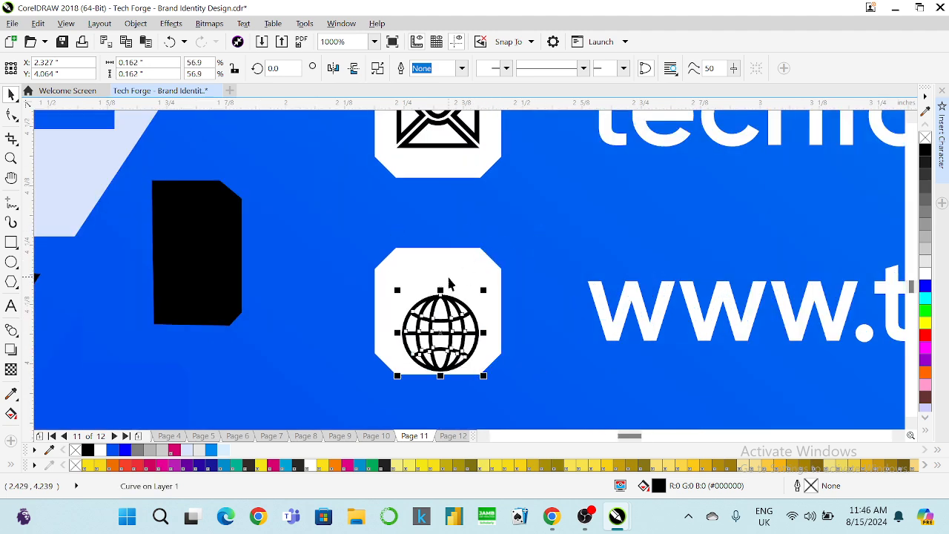
left_click(447, 267, "shift")
key("e")
key("c")
Enlarge the globe icon to 0.222 inches inside its box.
left_click(533, 288)
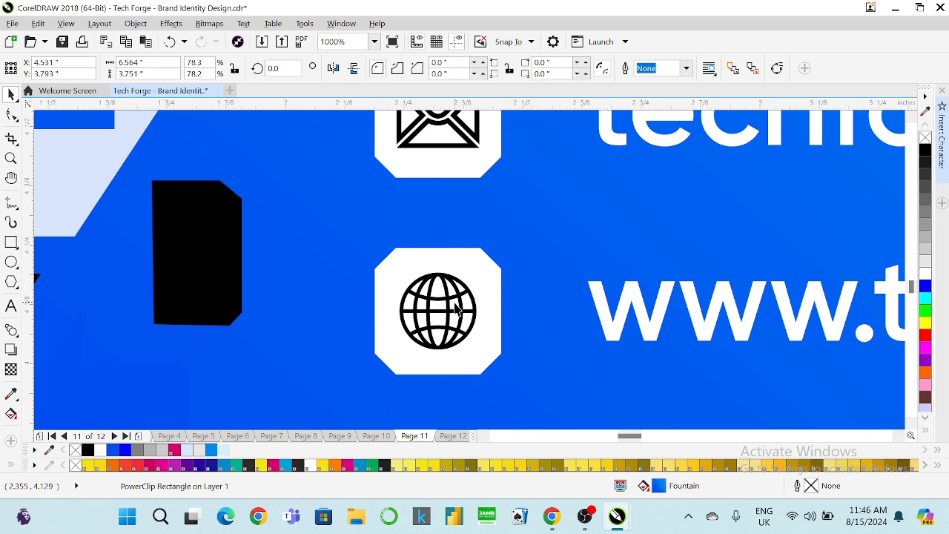
left_click(461, 296)
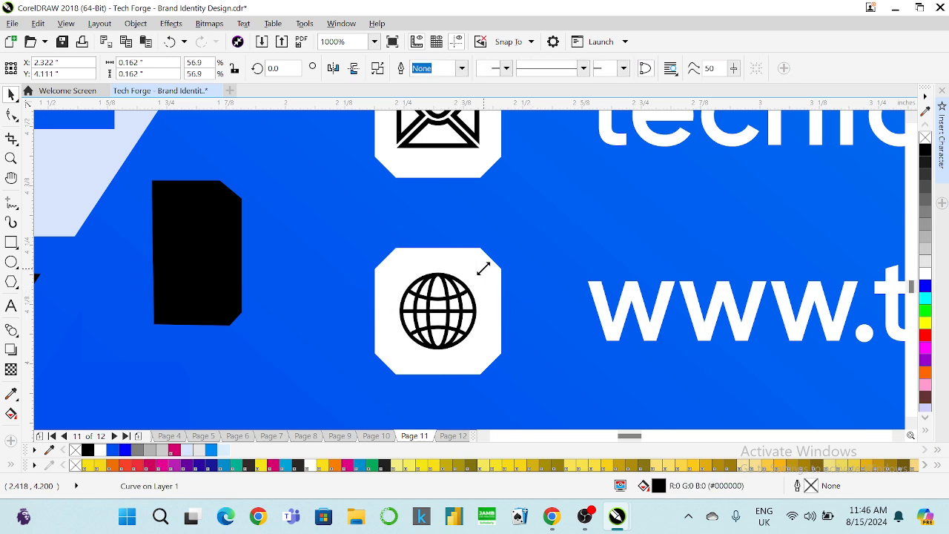
left_click_drag(484, 268, 485, 262)
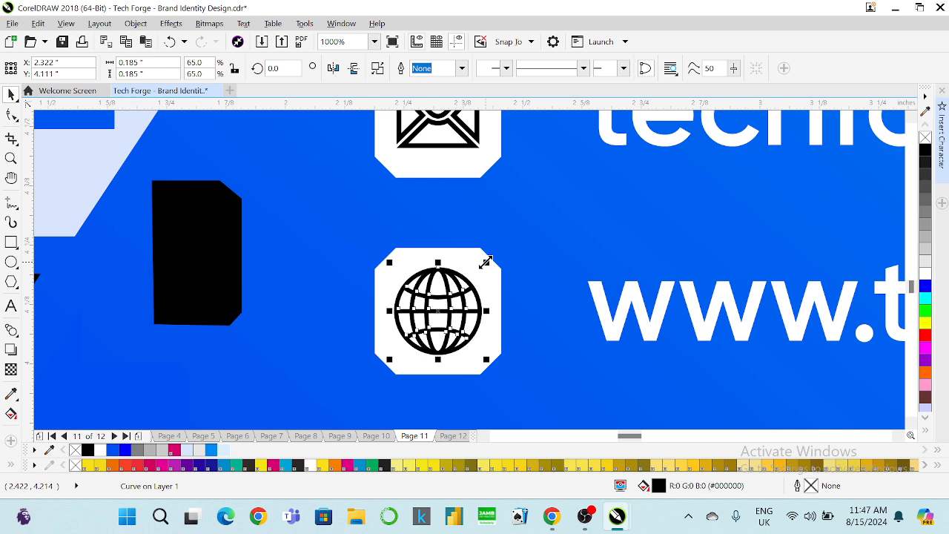
mouse_move(490, 262)
left_mouse_down()
mouse_move(495, 256)
mouse_move(485, 259)
left_mouse_up()
left_click(494, 271, "shift")
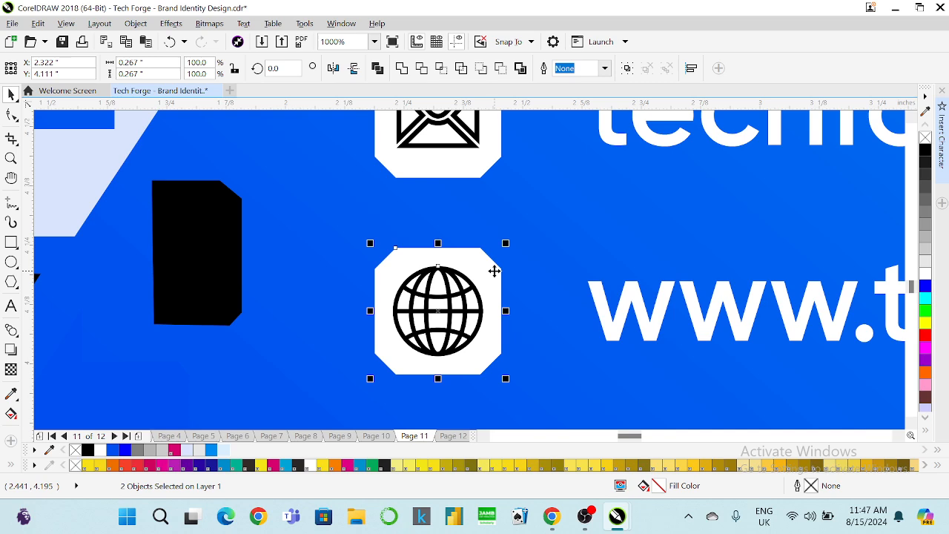
scroll(472, 308, "down", 5)
left_click(471, 296)
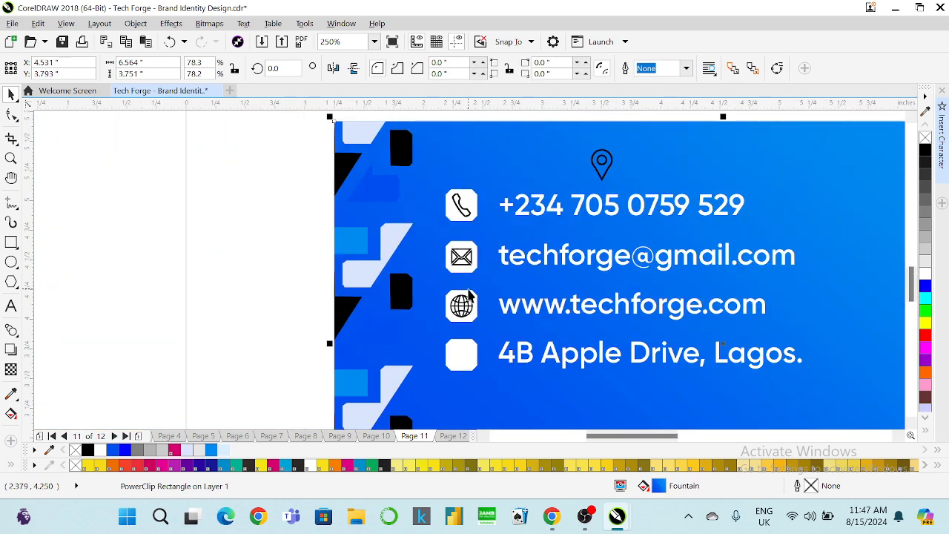
Move the location pin into the address line's box and shrink it to fit.
left_click_drag(535, 225, 467, 318)
scroll(465, 317, "up", 3)
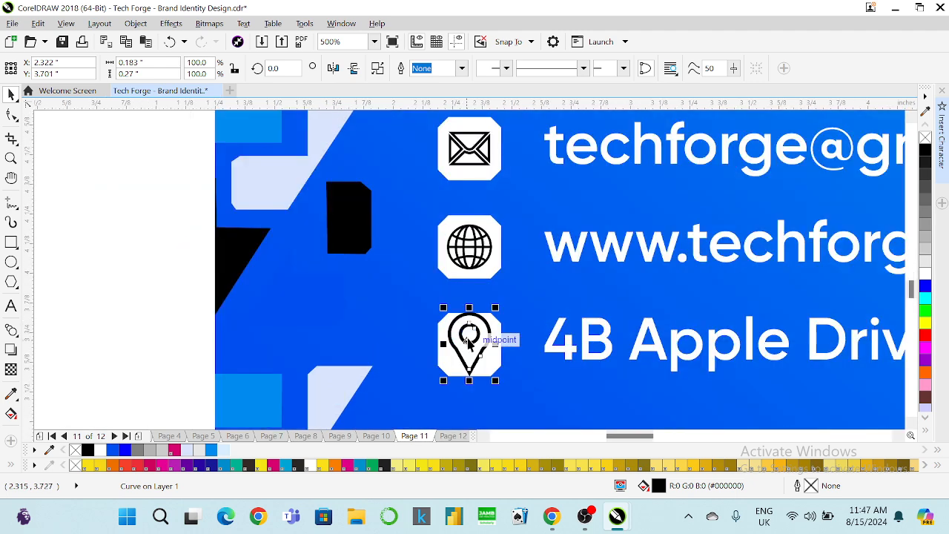
scroll(467, 342, "up", 1)
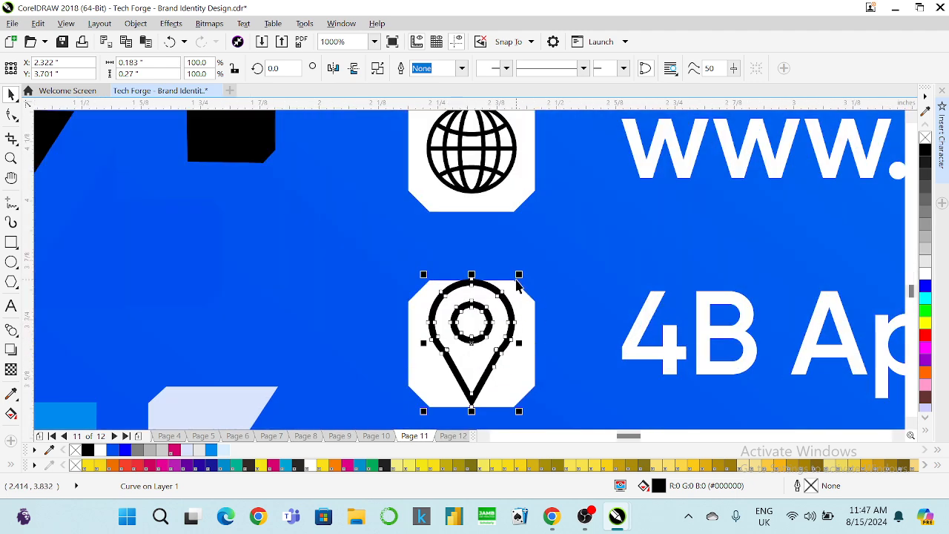
left_click_drag(519, 274, 509, 301)
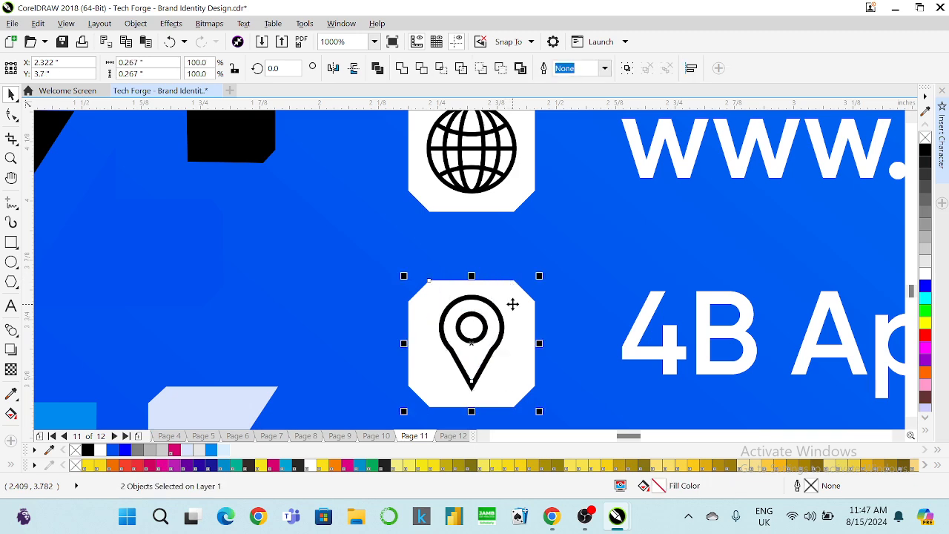
scroll(494, 264, "down", 1)
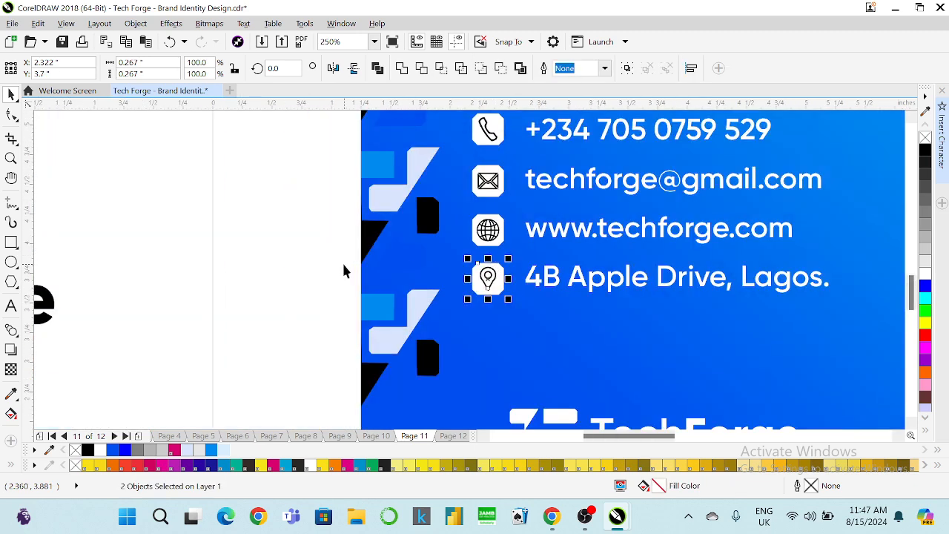
Clip the phone icon inside its white box.
left_click(288, 264)
scroll(371, 287, "down", 1)
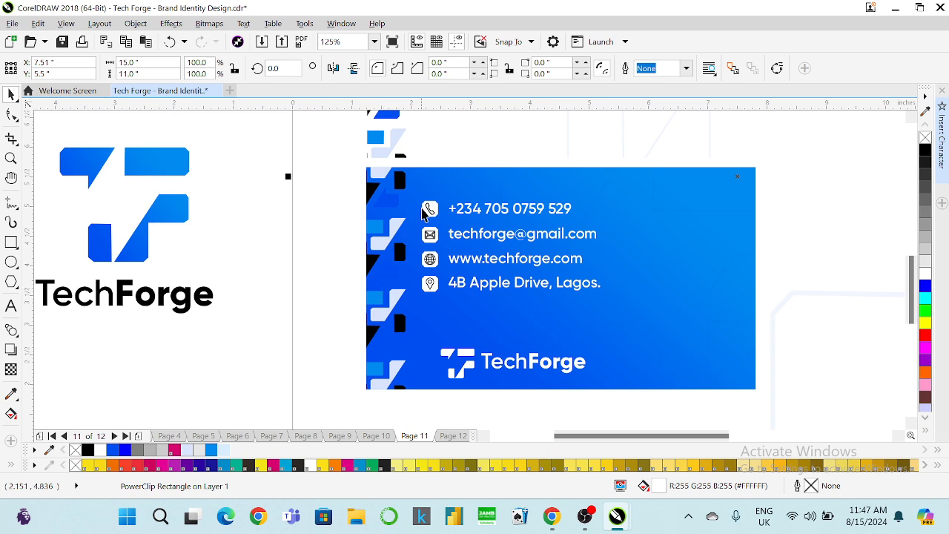
scroll(429, 209, "up", 1)
scroll(443, 230, "down", 2)
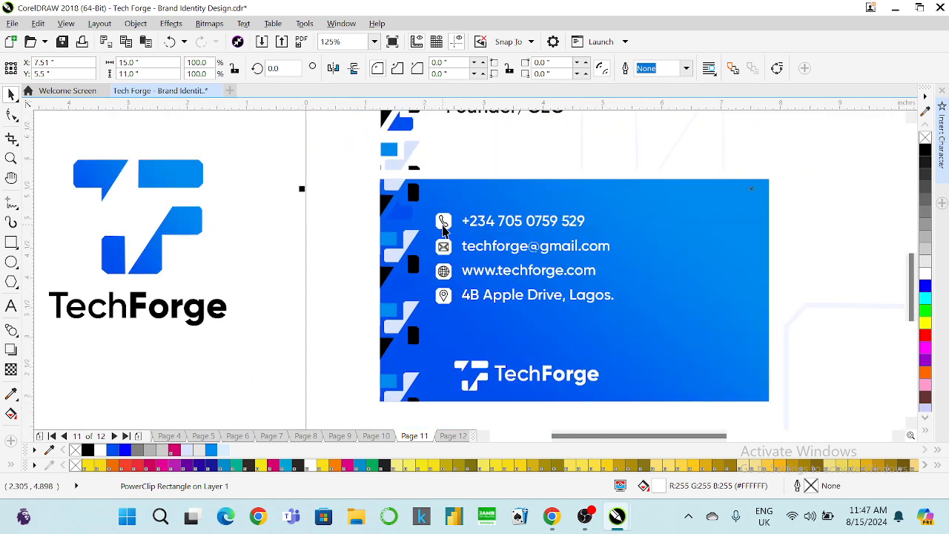
scroll(442, 216, "up", 2)
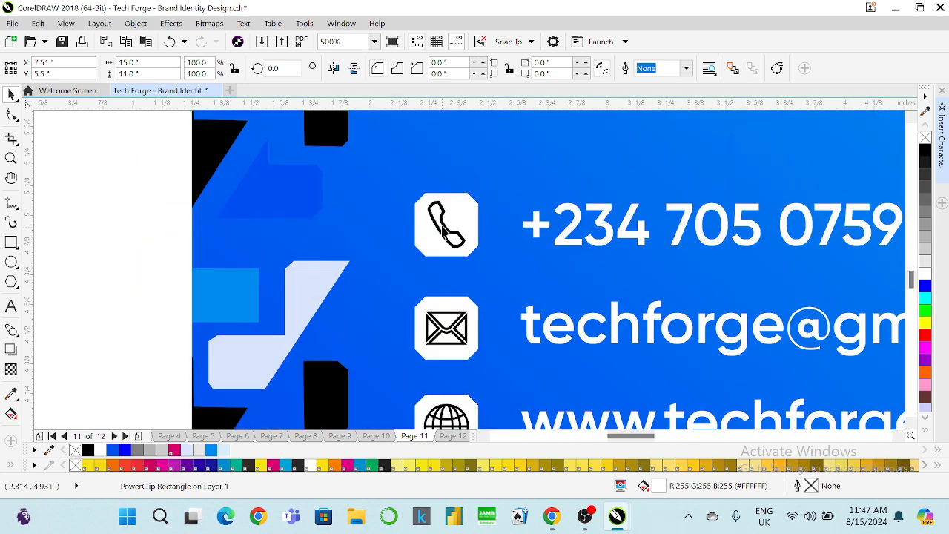
scroll(441, 223, "up", 1)
left_click(445, 222)
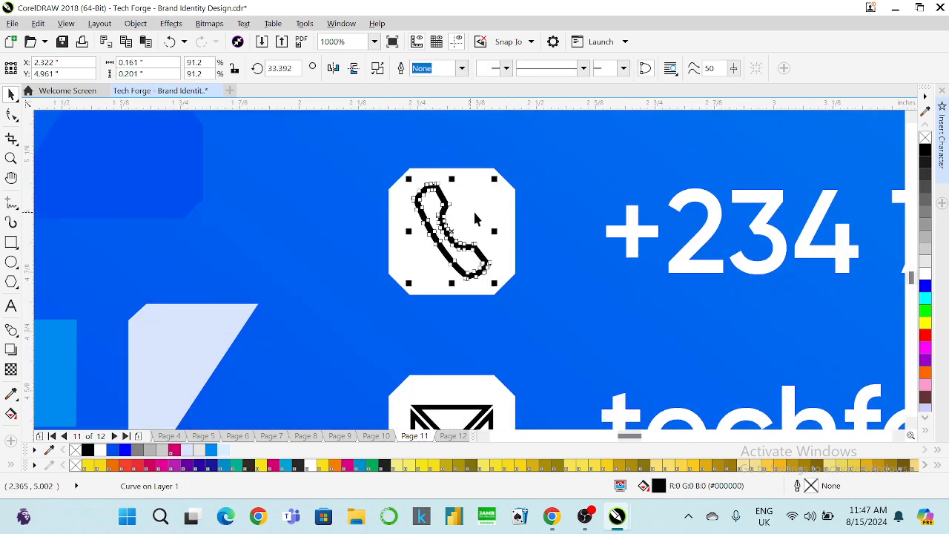
left_click(498, 200, "shift")
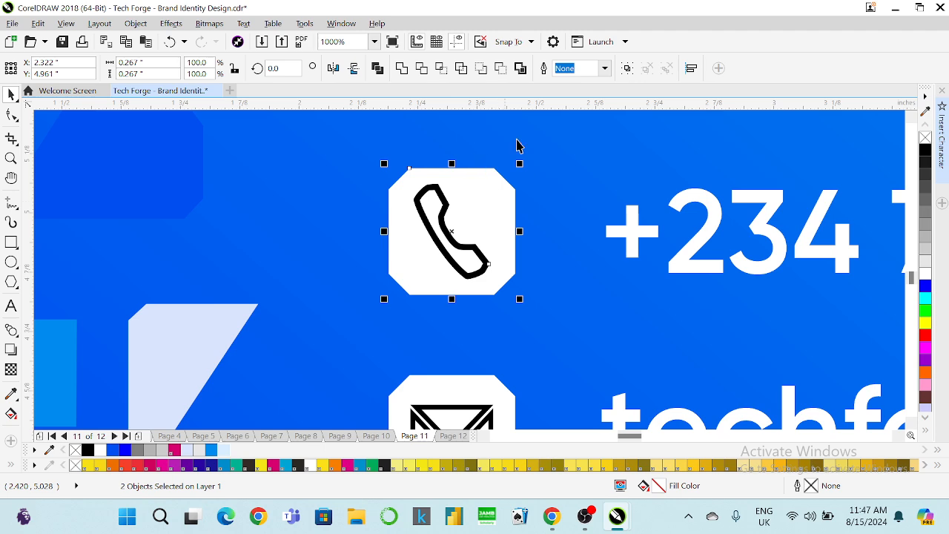
left_click(502, 71)
Clip the envelope and globe icons inside their white boxes.
scroll(490, 191, "down", 2)
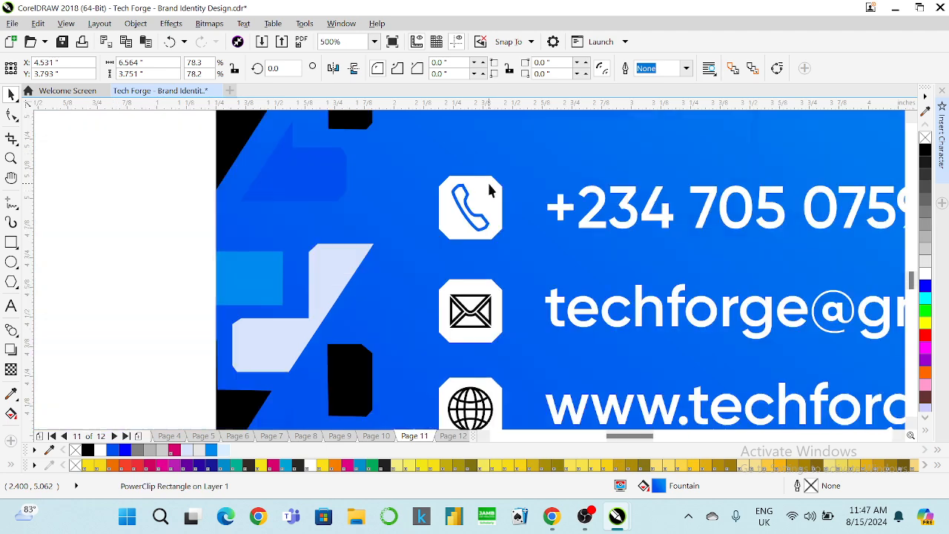
left_click(482, 299)
left_click(476, 283, "shift")
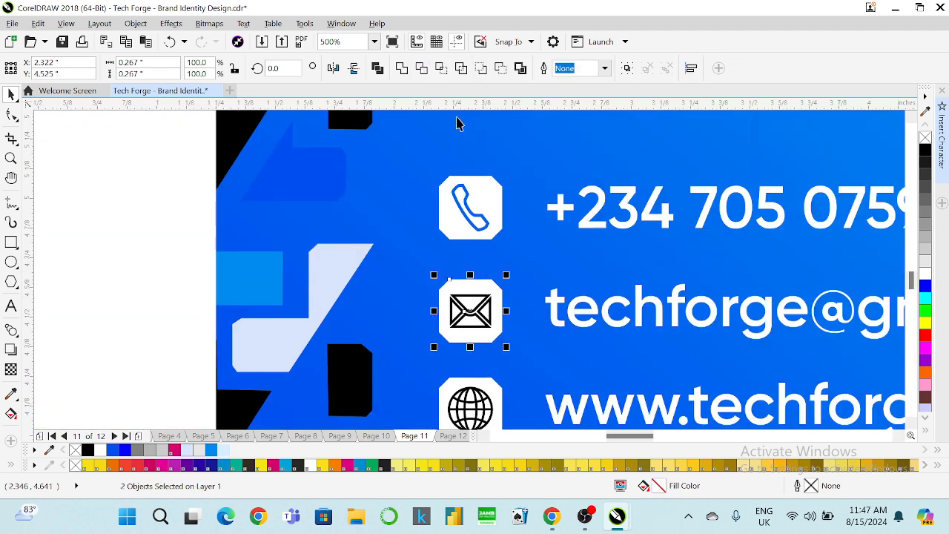
left_click(503, 70)
scroll(454, 224, "down", 2)
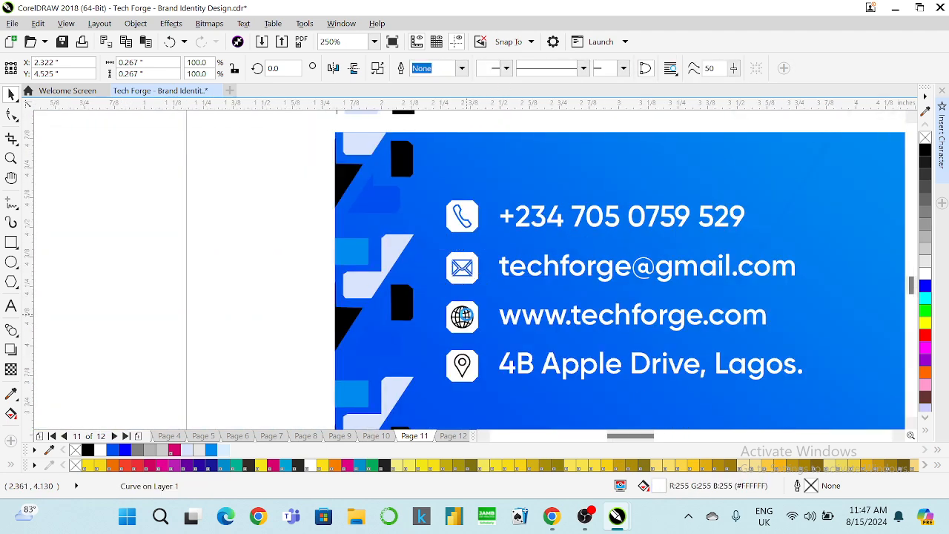
scroll(462, 316, "up", 2)
scroll(454, 325, "up", 2)
left_click(481, 280, "shift")
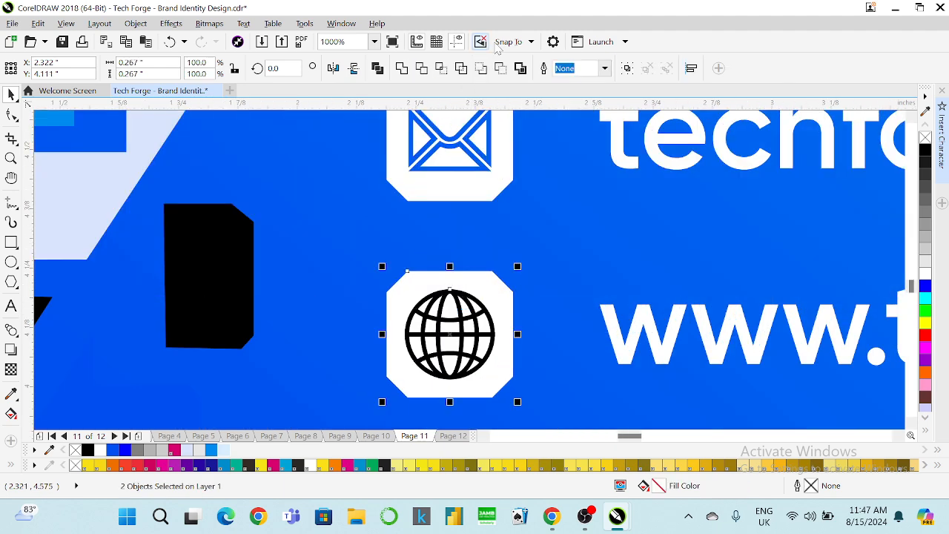
left_click(500, 68)
Try bright blue and then light blue fills on the location pin icon.
scroll(482, 237, "down", 2)
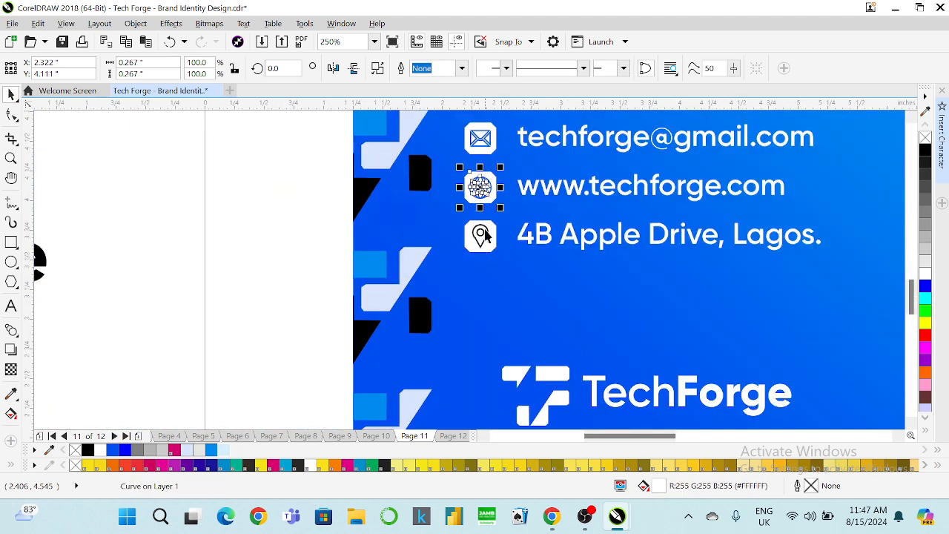
scroll(481, 245, "up", 2)
left_click(480, 248)
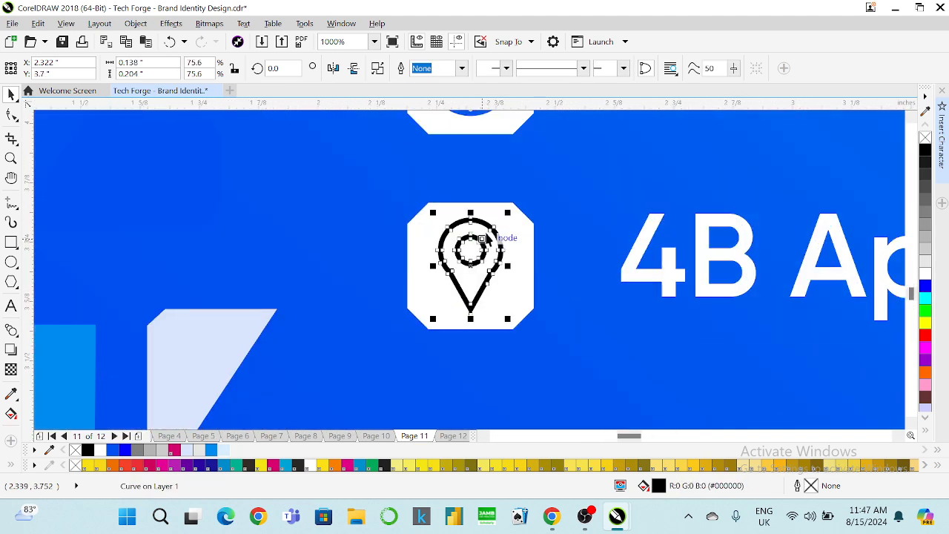
left_click(510, 207, "shift")
scroll(487, 221, "down", 3)
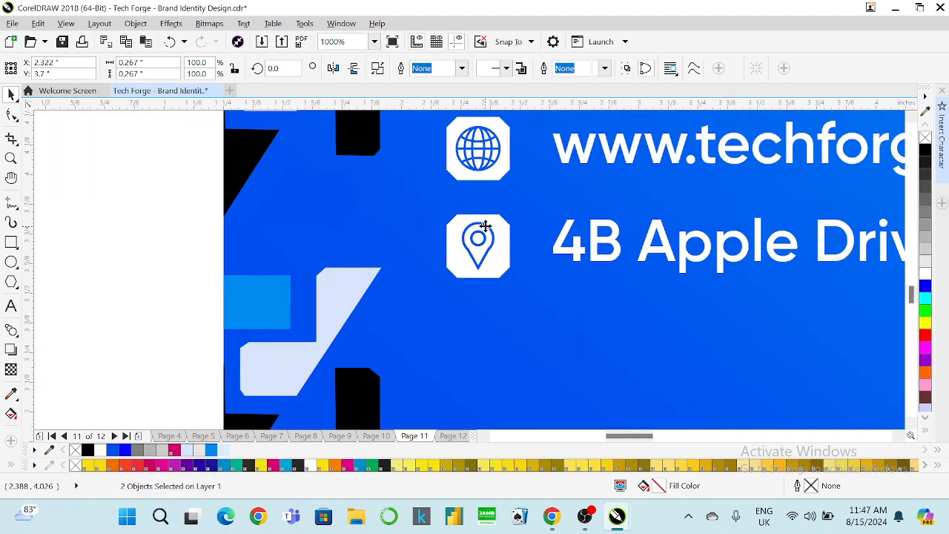
left_click(328, 246)
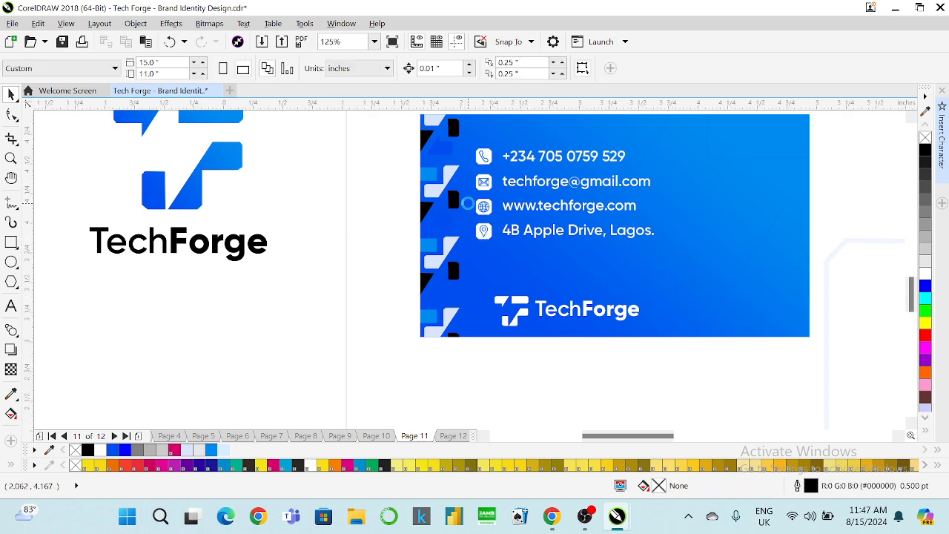
scroll(468, 202, "up", 2)
left_click(491, 272)
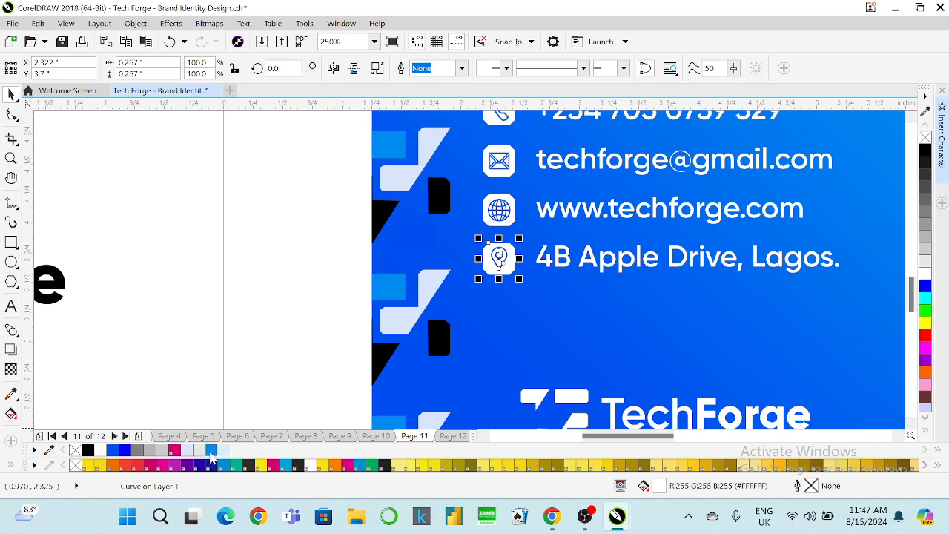
left_click(212, 451)
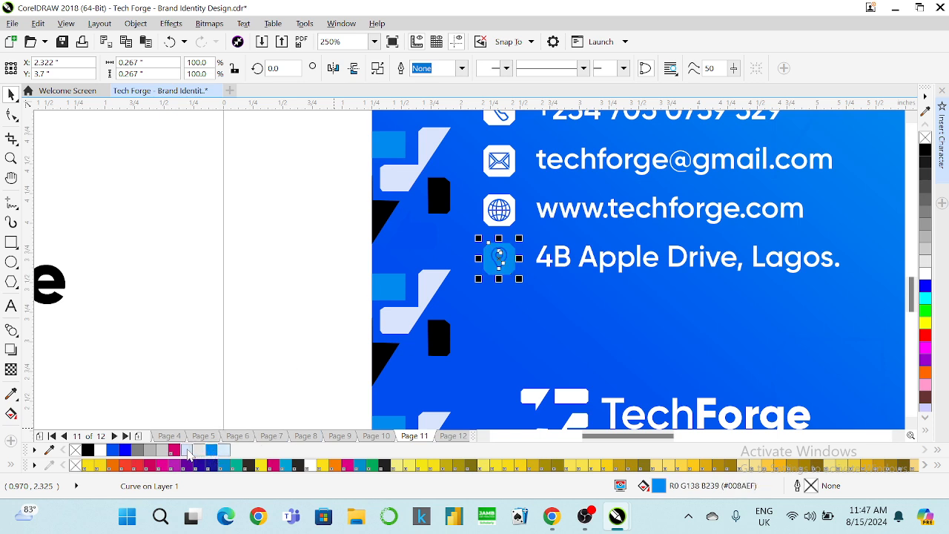
left_click(189, 450)
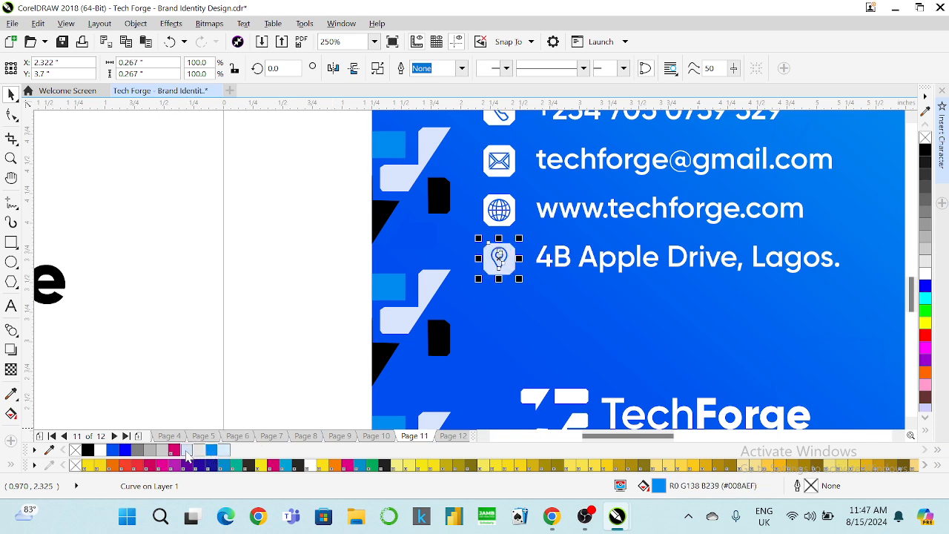
left_click(256, 326)
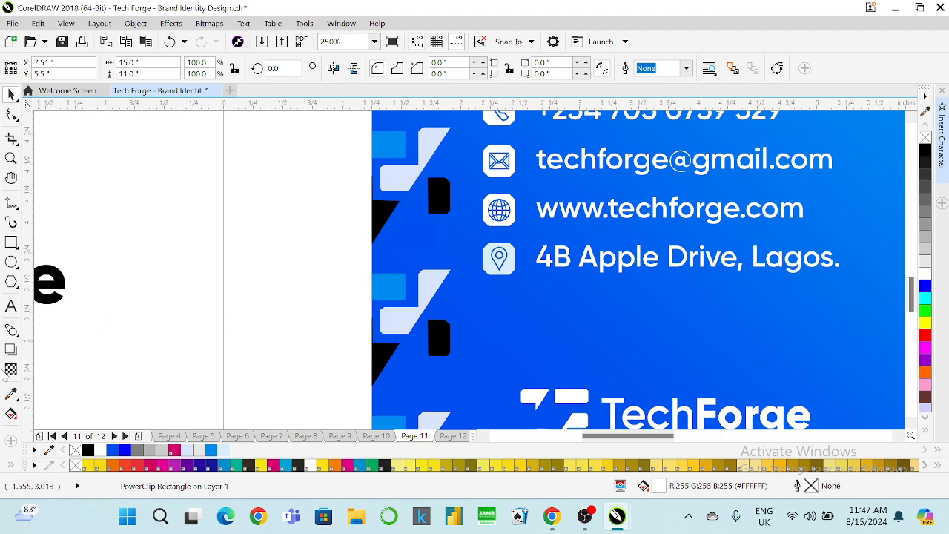
Sample the card's blue onto the pin's box, then undo the change.
left_click(11, 395)
left_click(392, 285)
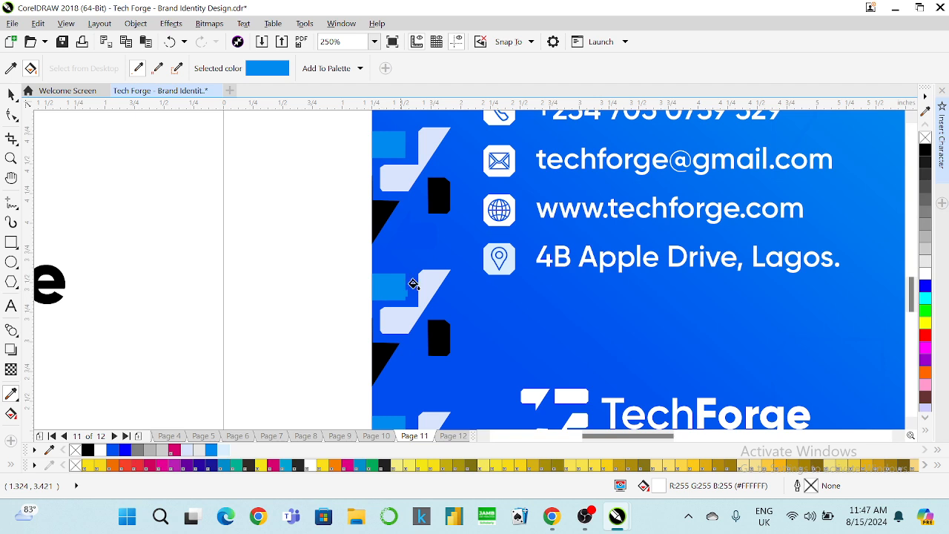
left_click(491, 270)
key("ctrl+z")
key("ctrl+z")
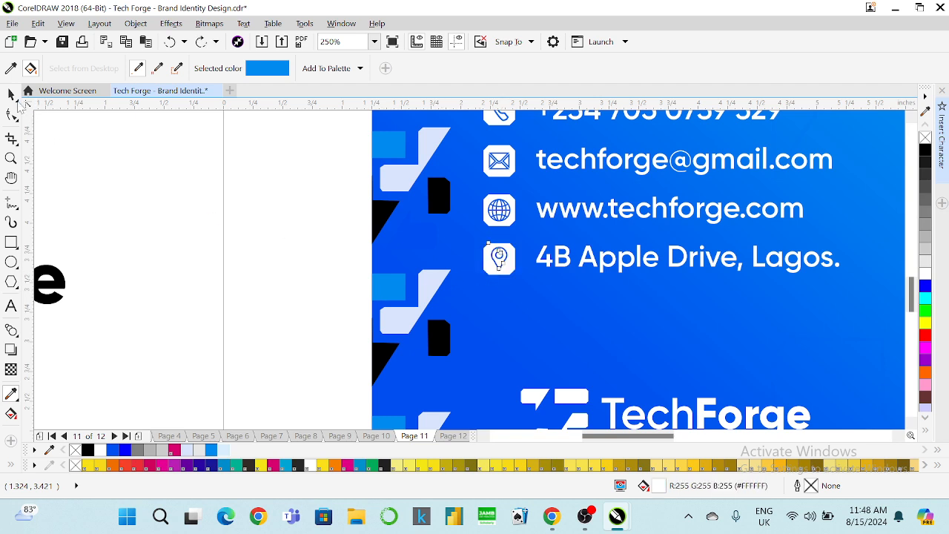
Align the TechForge logo's left edge with the location icon on the card back.
left_click(10, 93)
left_click(374, 42)
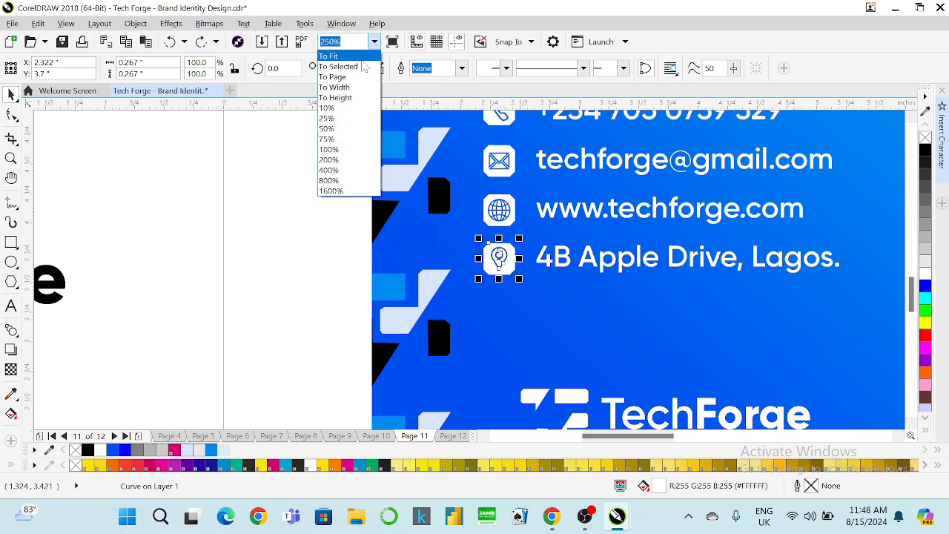
left_click(360, 58)
scroll(450, 308, "up", 2)
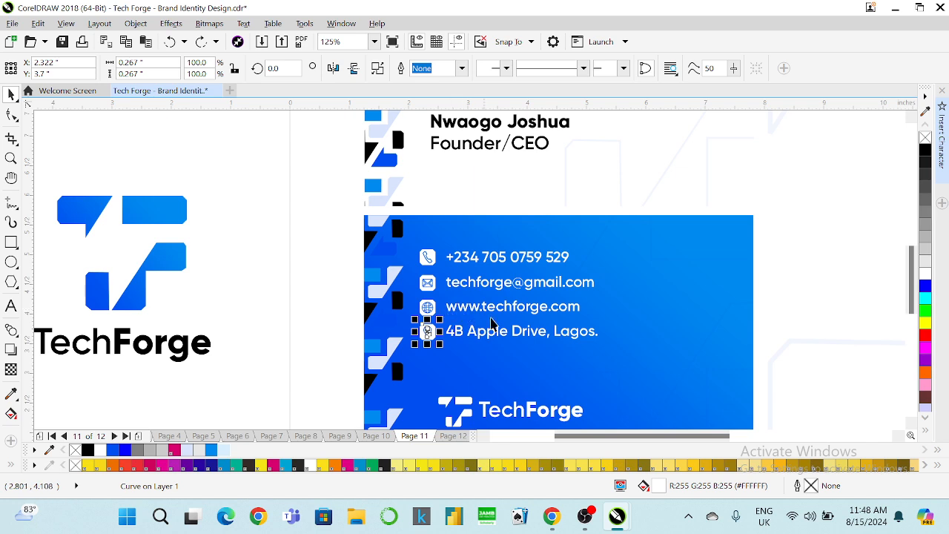
left_click(317, 224)
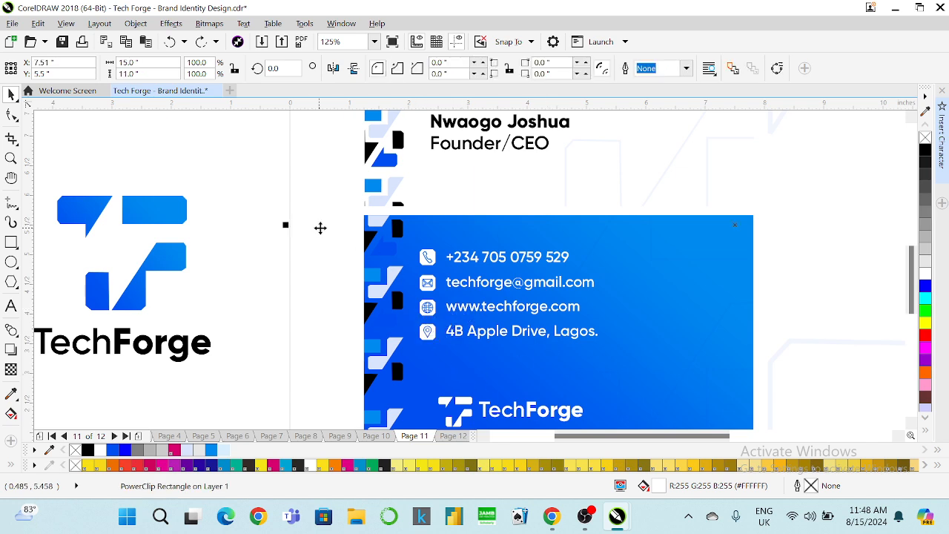
scroll(517, 268, "down", 2)
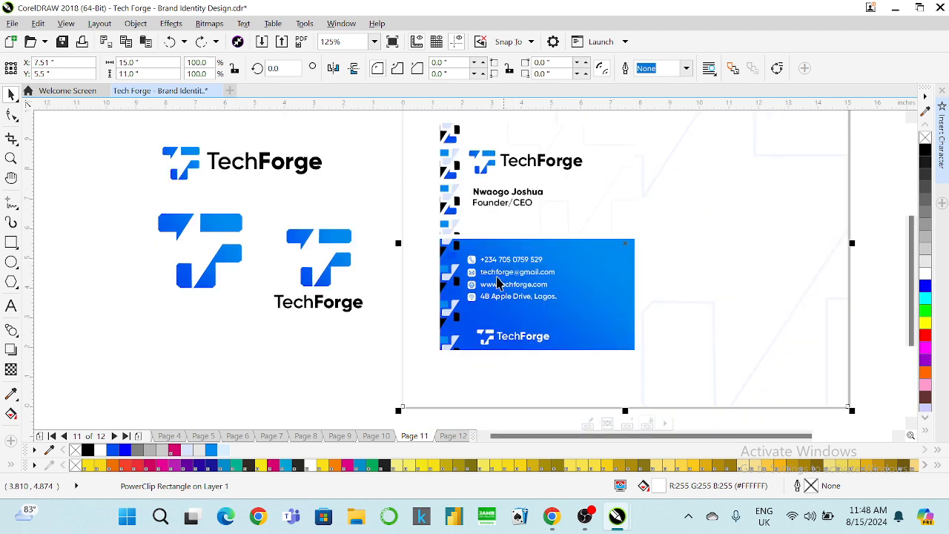
scroll(474, 309, "up", 2)
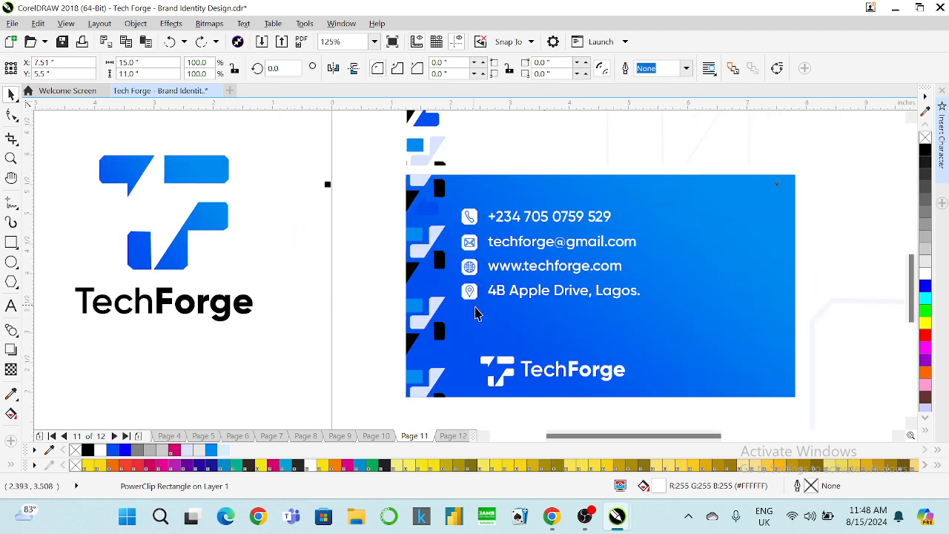
left_click(494, 363)
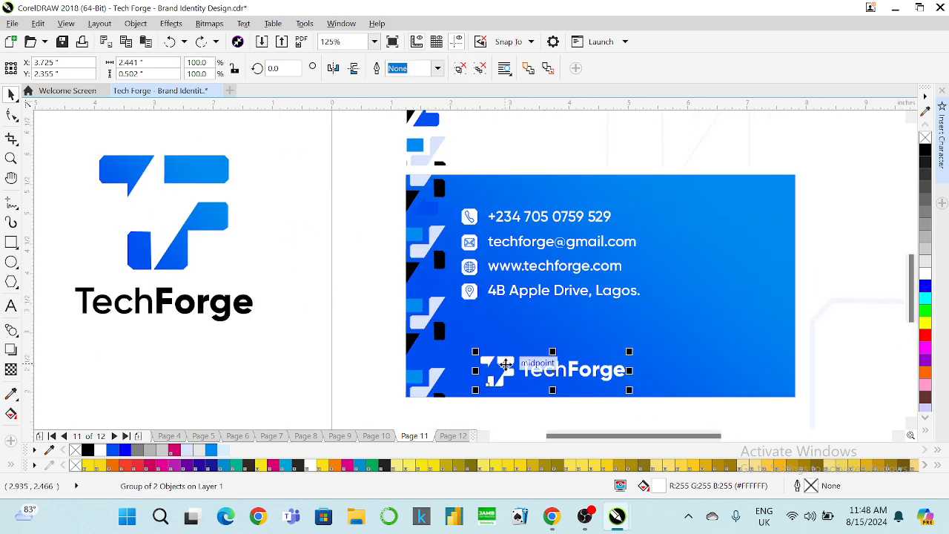
left_click(470, 296, "shift")
key("l")
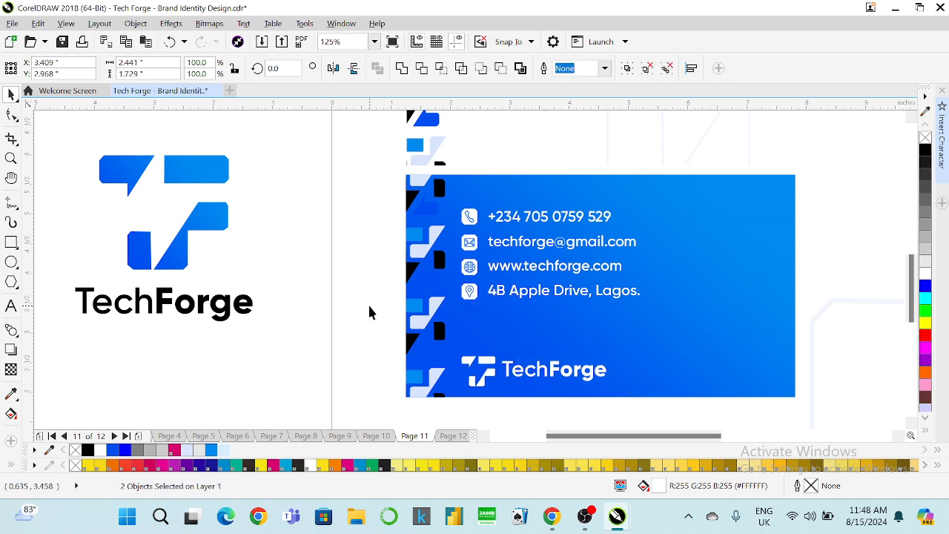
Delete the stray Webdings glyph above the phone row.
left_click_drag(295, 187, 664, 403)
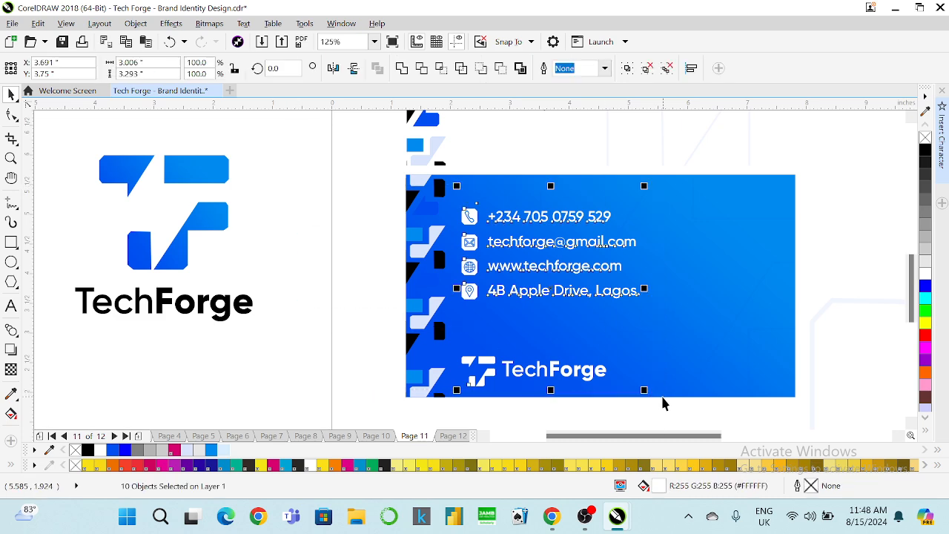
left_click_drag(290, 162, 678, 216)
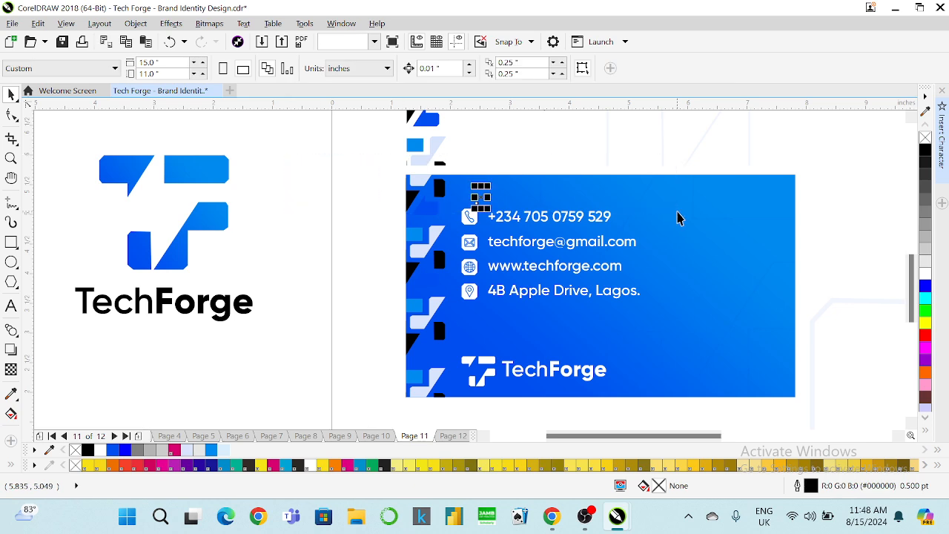
left_click(925, 150)
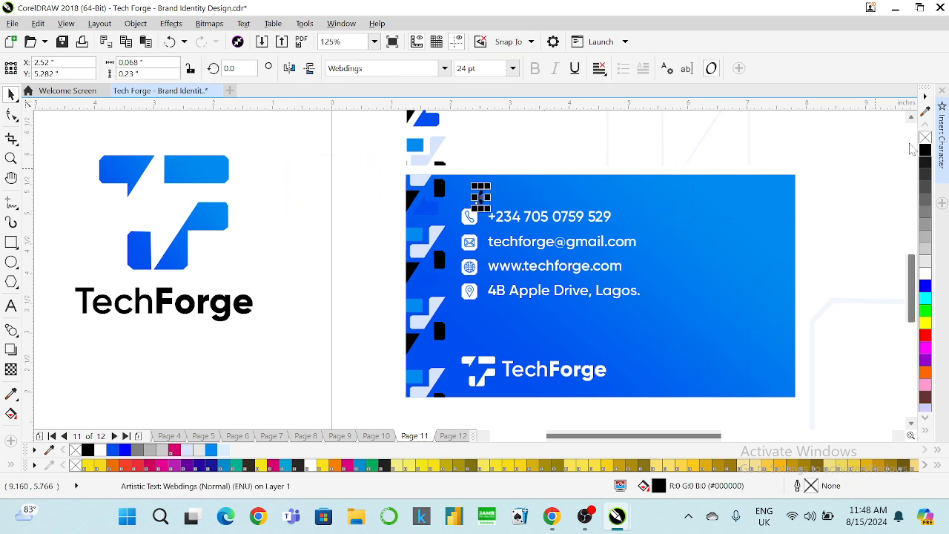
key("Delete")
Group the contact lines and logo and centre them vertically on the blue card (E).
left_click_drag(286, 189, 712, 413)
key("ctrl+g")
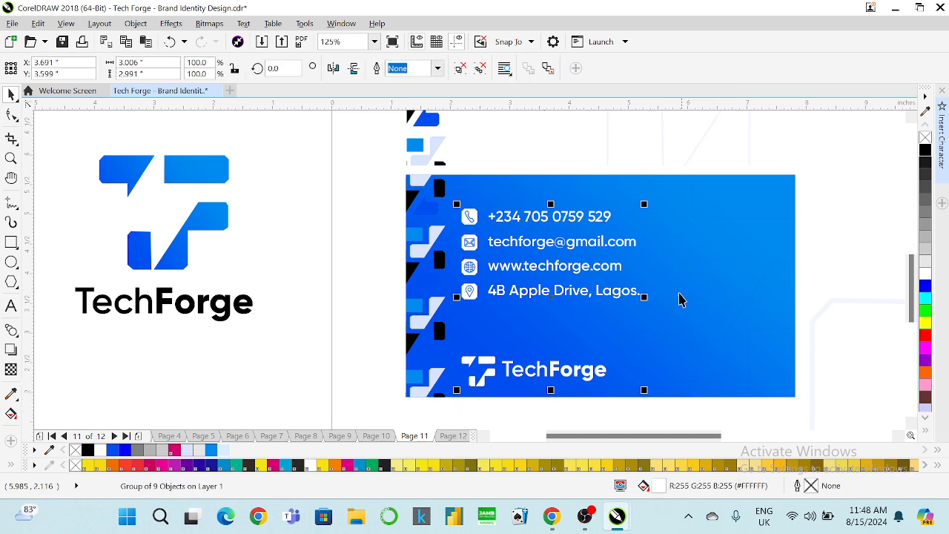
left_click(674, 290, "shift")
key("e")
left_click(284, 273)
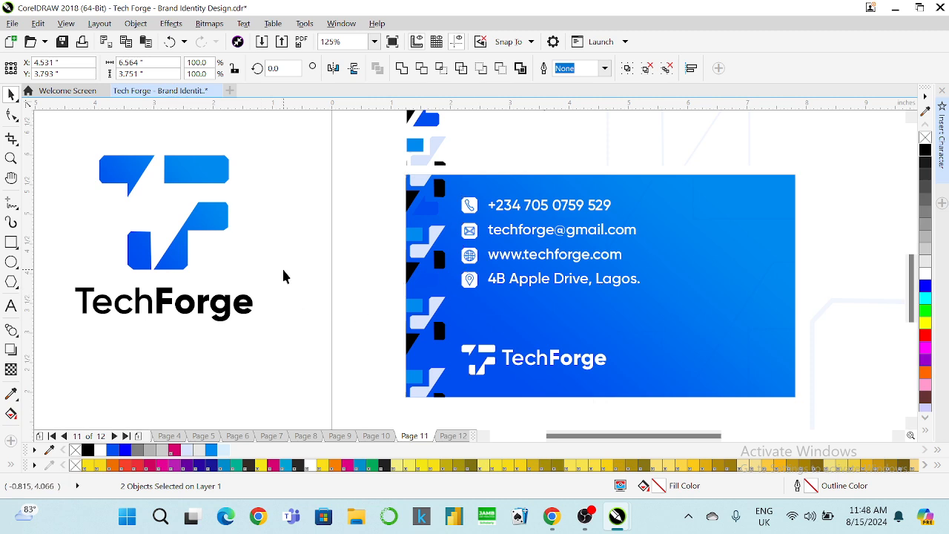
scroll(441, 317, "down", 2)
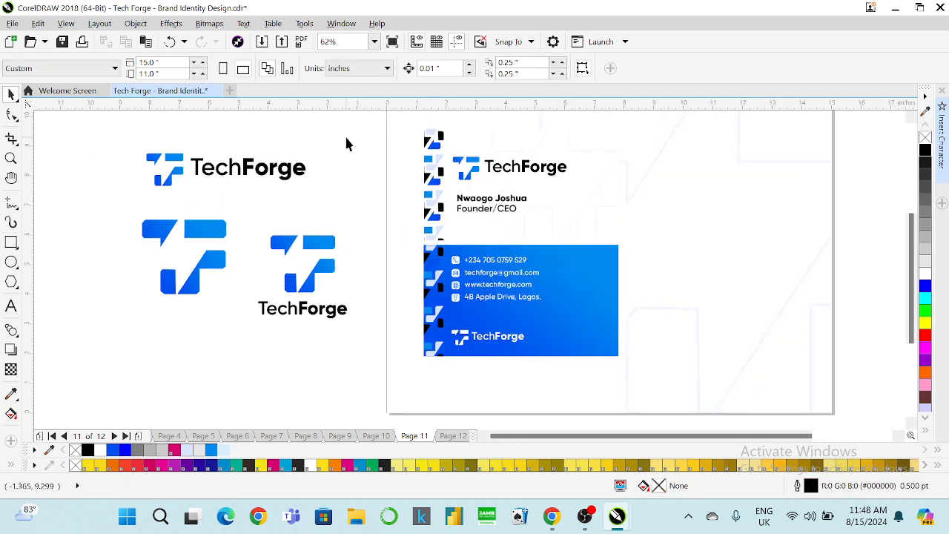
Group the front card's logo and name text with Ctrl+G.
left_click_drag(609, 225, 612, 226)
key("ctrl+g")
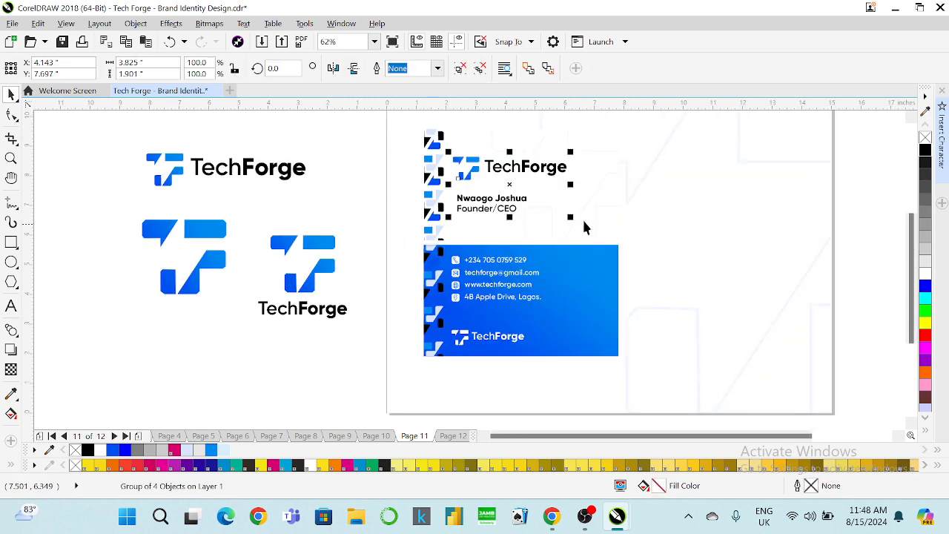
left_click(547, 222, "shift")
left_click(332, 215)
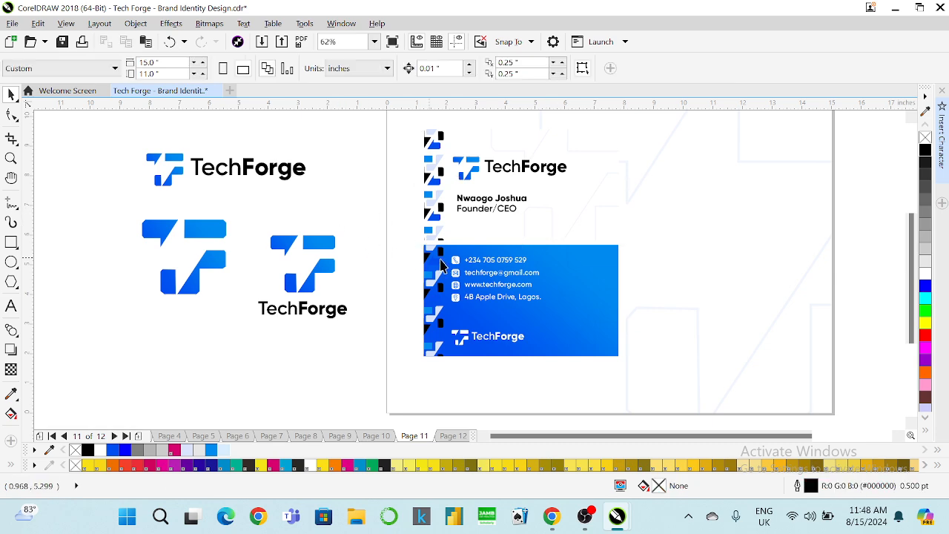
Enter and exit Edit PowerClip on the card to inspect its clipped pattern.
scroll(481, 272, "up", 2)
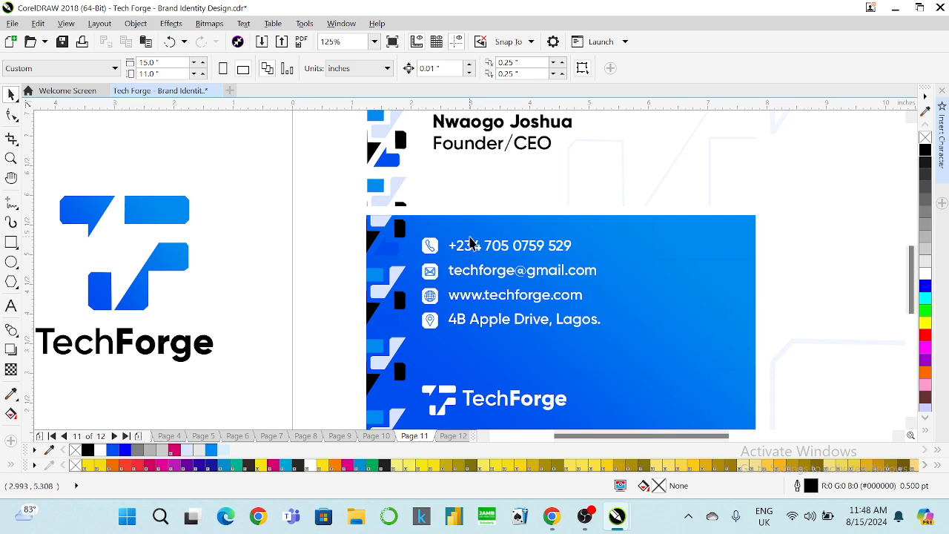
scroll(474, 243, "down", 2)
scroll(495, 225, "down", 3)
scroll(504, 214, "up", 3)
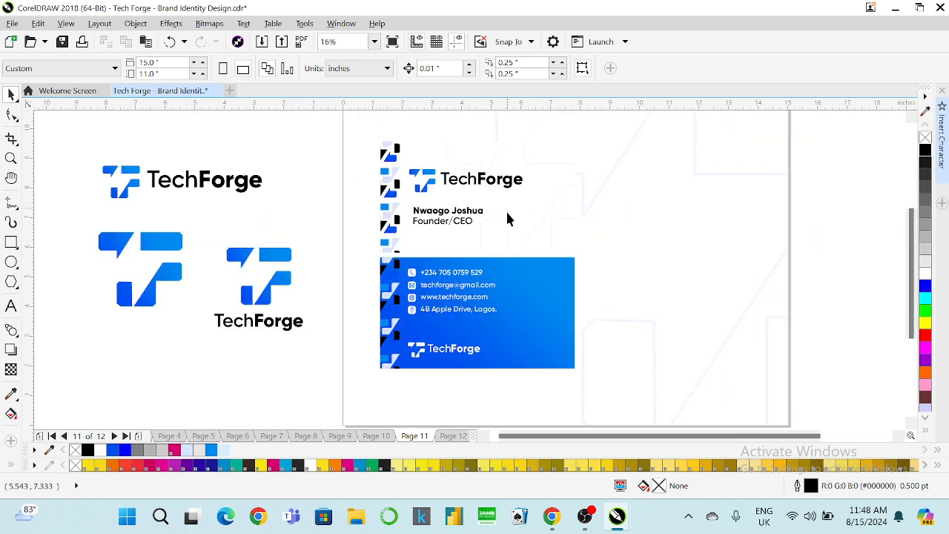
left_click(510, 210)
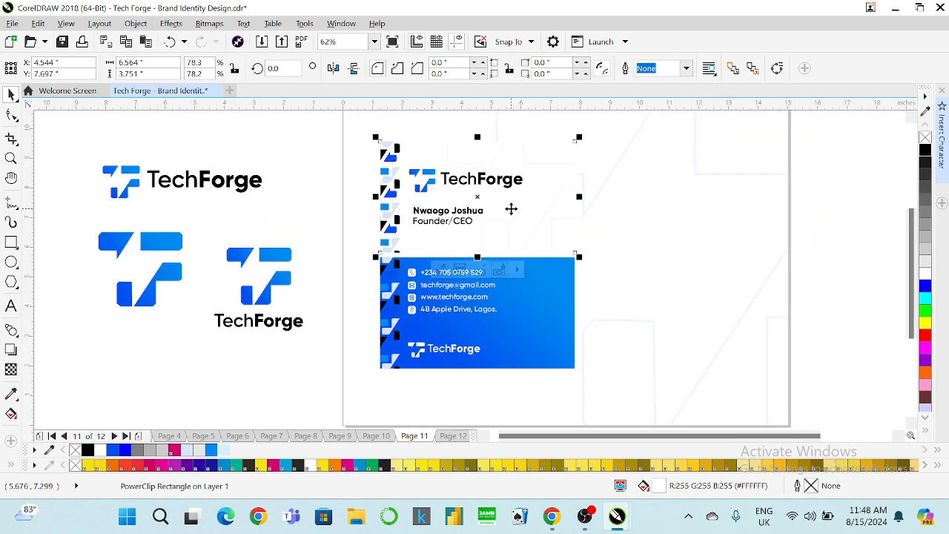
right_click(510, 210)
left_click(549, 122)
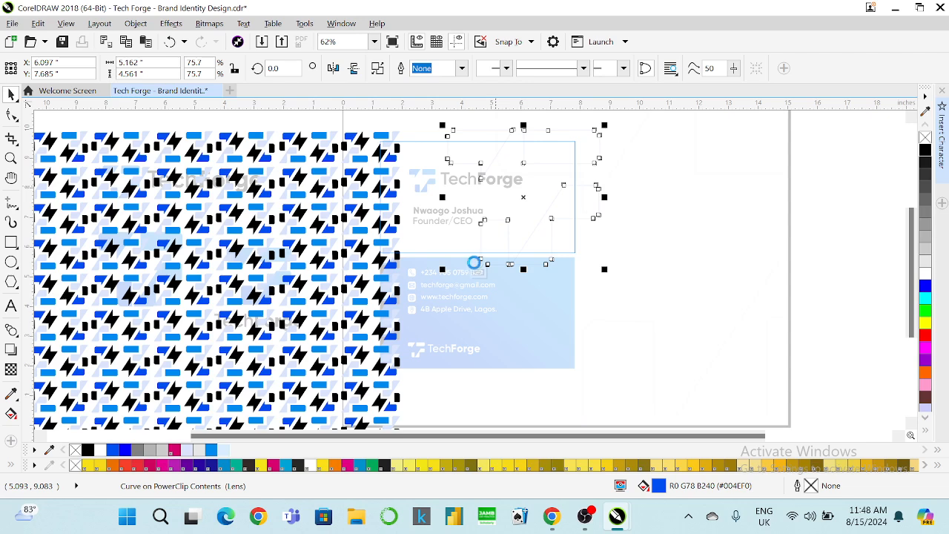
left_click(478, 270)
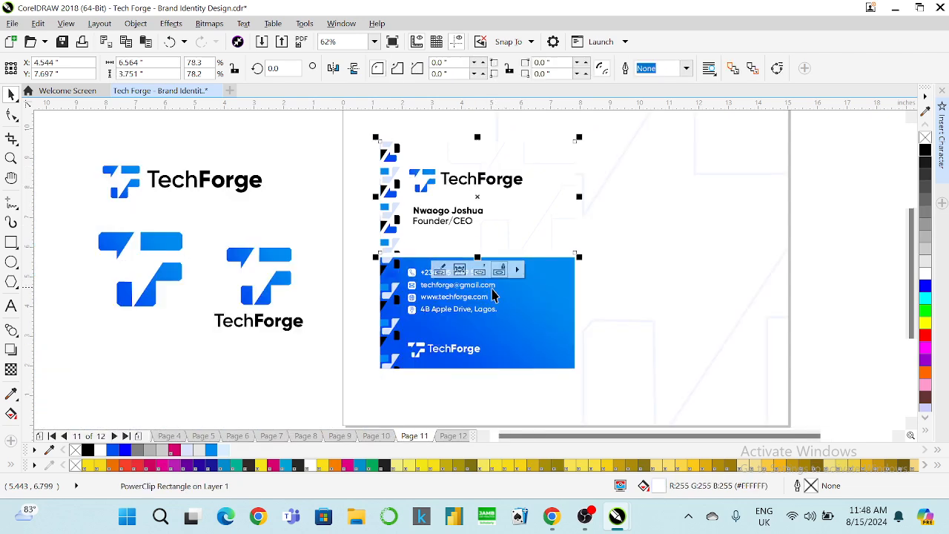
Inside the card's PowerClip, fill the lens curve in the pattern with white.
right_click(510, 304)
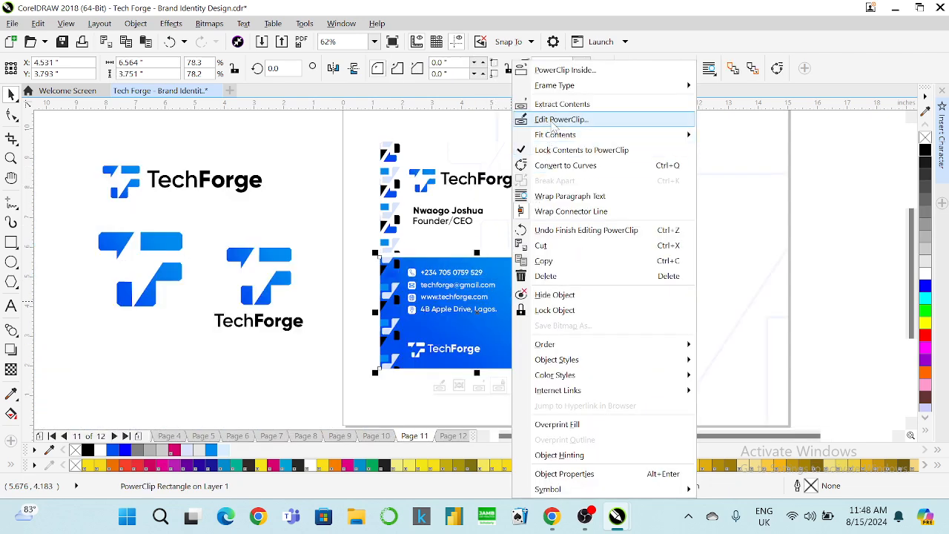
left_click(550, 120)
left_click(550, 125)
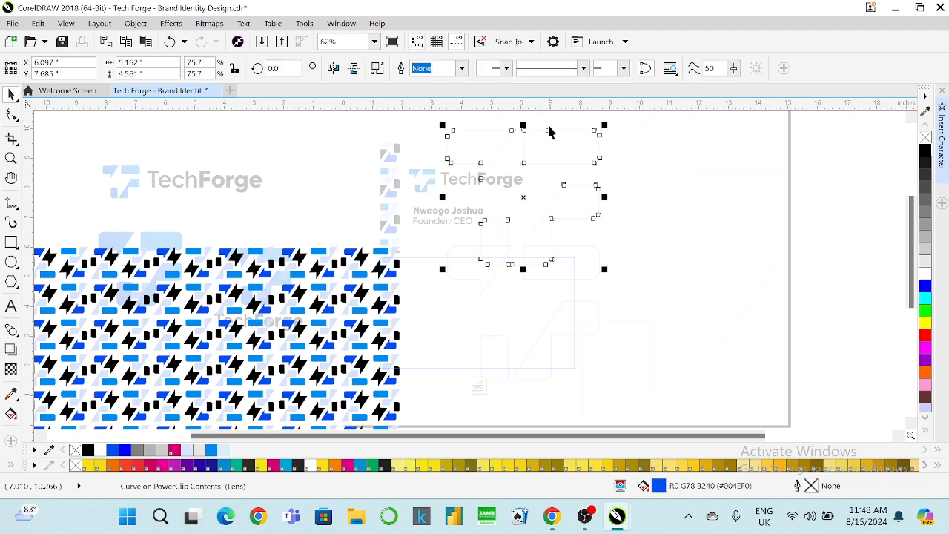
key("Delete")
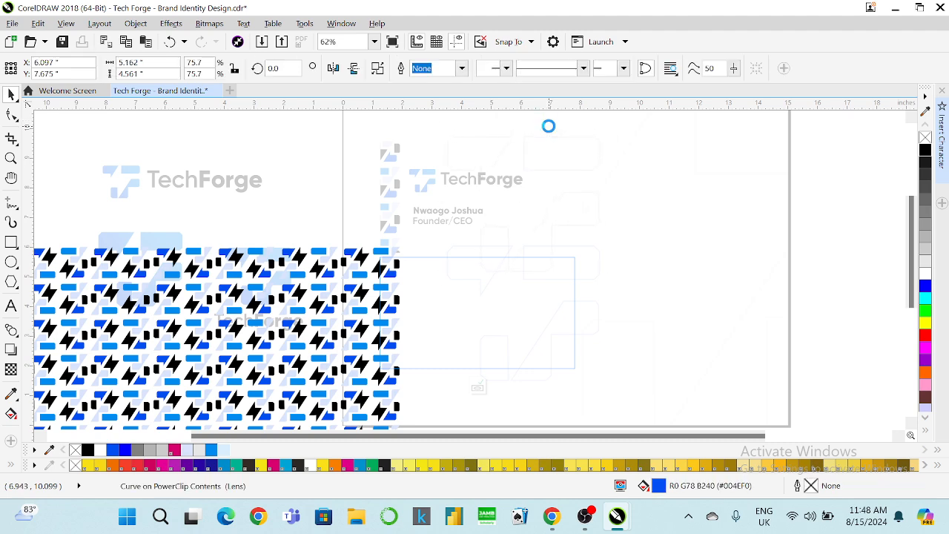
left_click(358, 256, "shift")
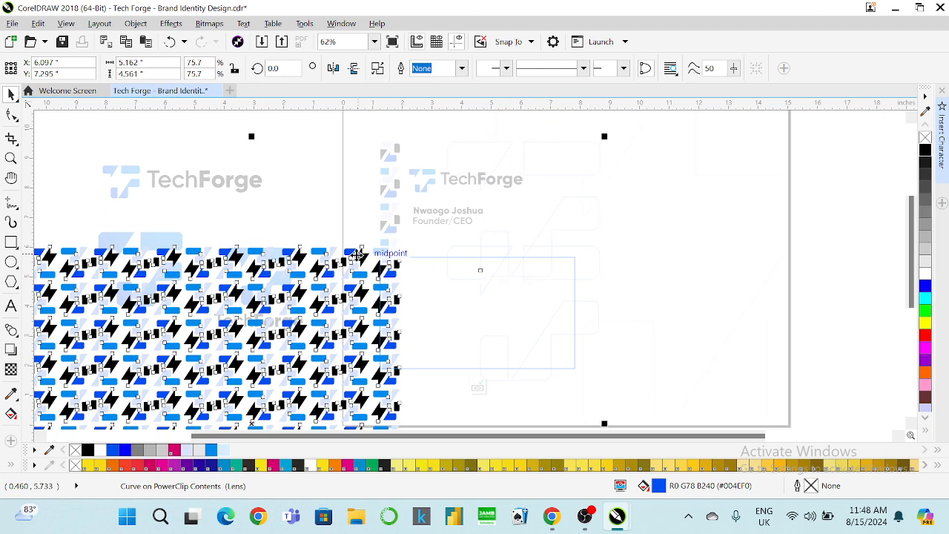
left_click(557, 319)
left_click(557, 319)
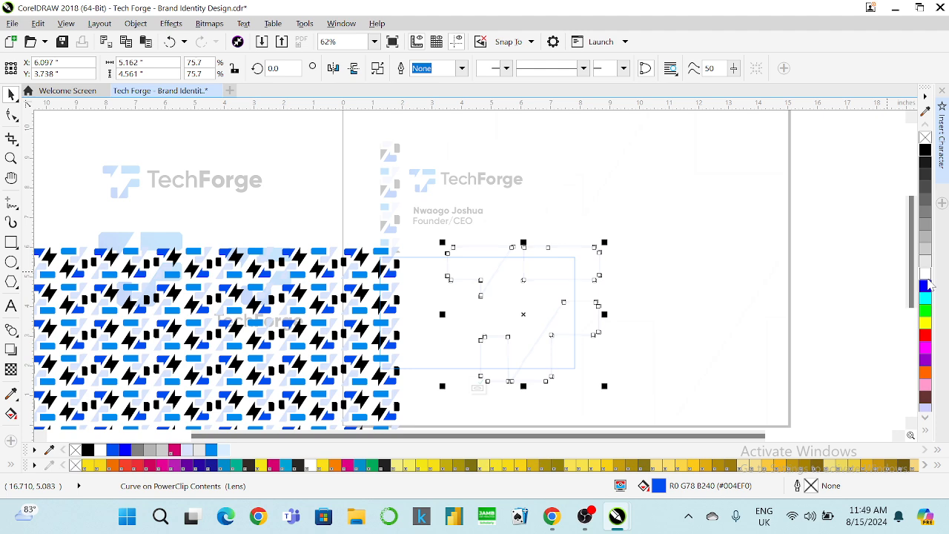
left_click(926, 276)
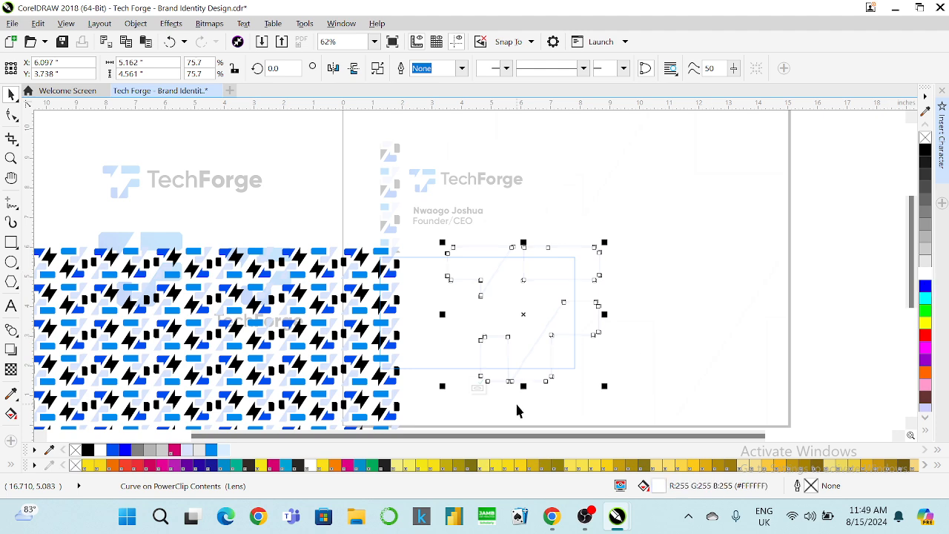
left_click(478, 386)
Recheck the card's PowerClip contents, then select the page-sized background rectangle.
left_click(519, 163)
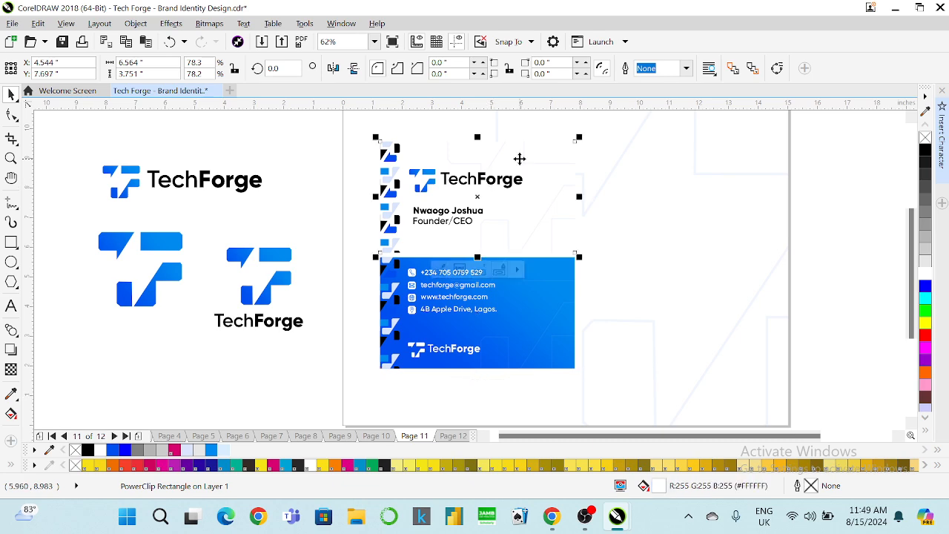
right_click(519, 157)
left_click(553, 123)
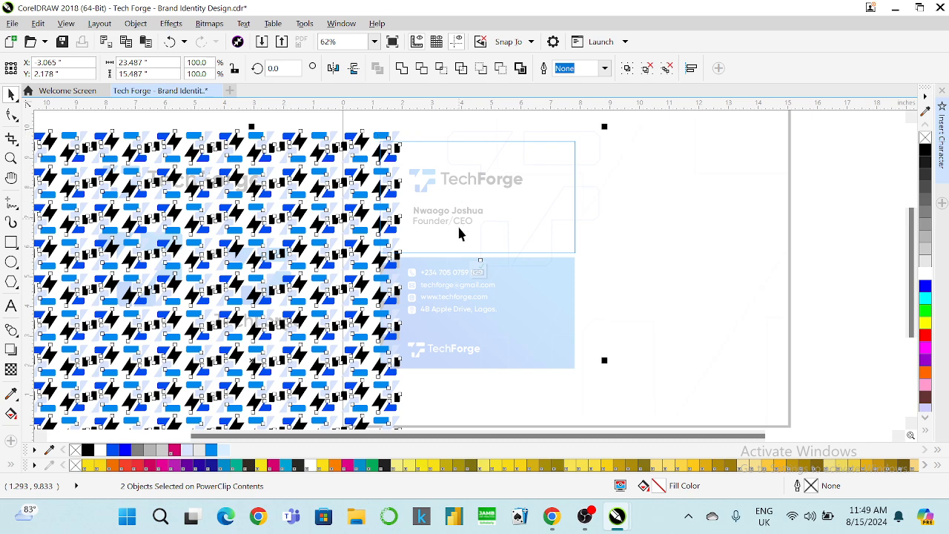
left_click(480, 272)
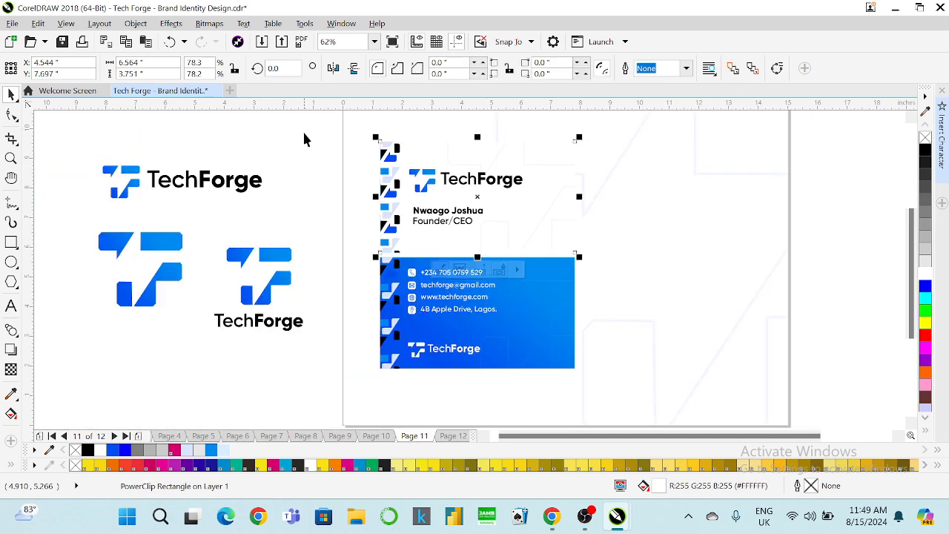
left_click(357, 149)
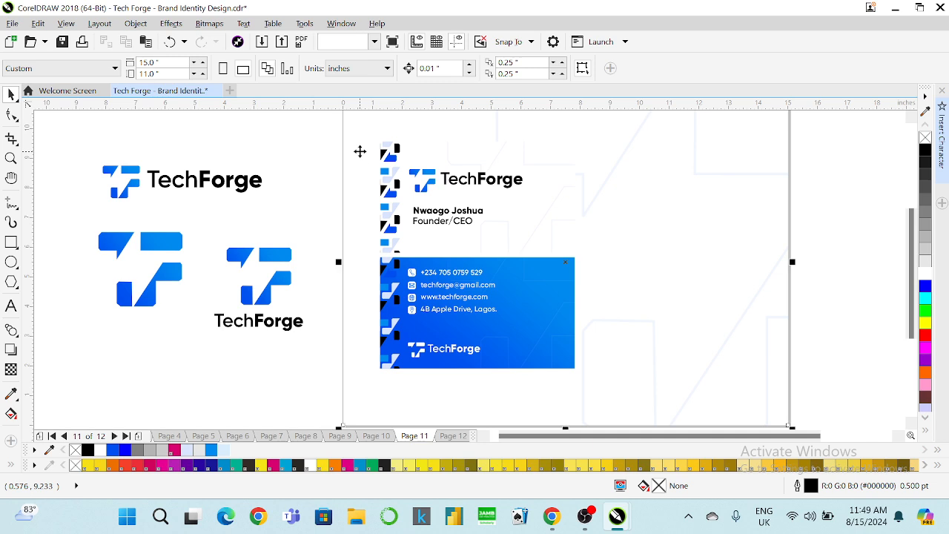
Fill the page background rectangle with black.
left_click(925, 149)
left_click(877, 166)
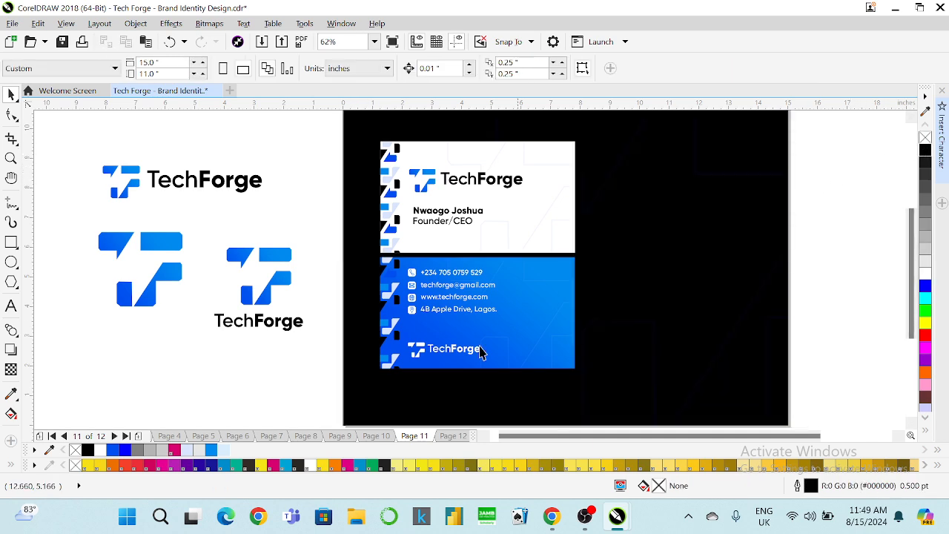
left_click_drag(316, 382, 830, 402)
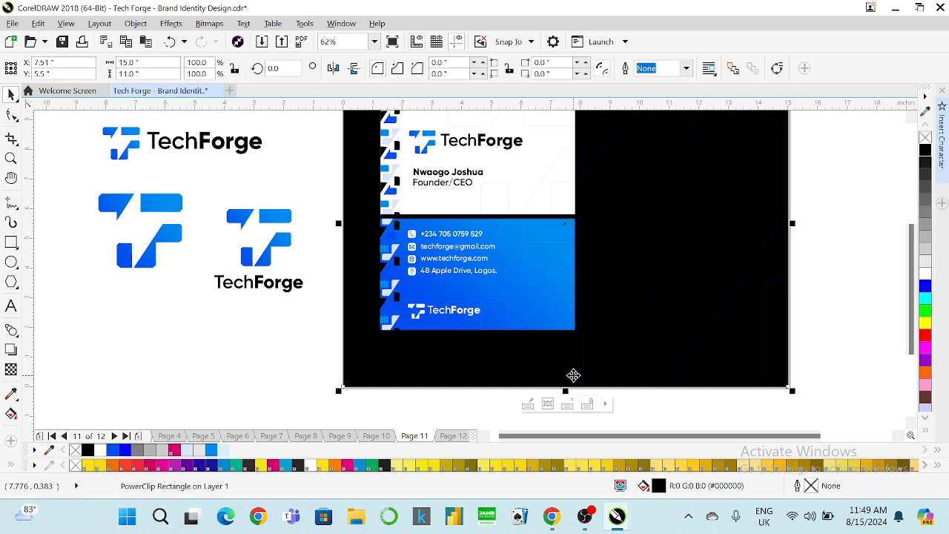
Zoom To Fit and show the two-sided card in Full-Screen Preview (F9).
left_click(375, 42)
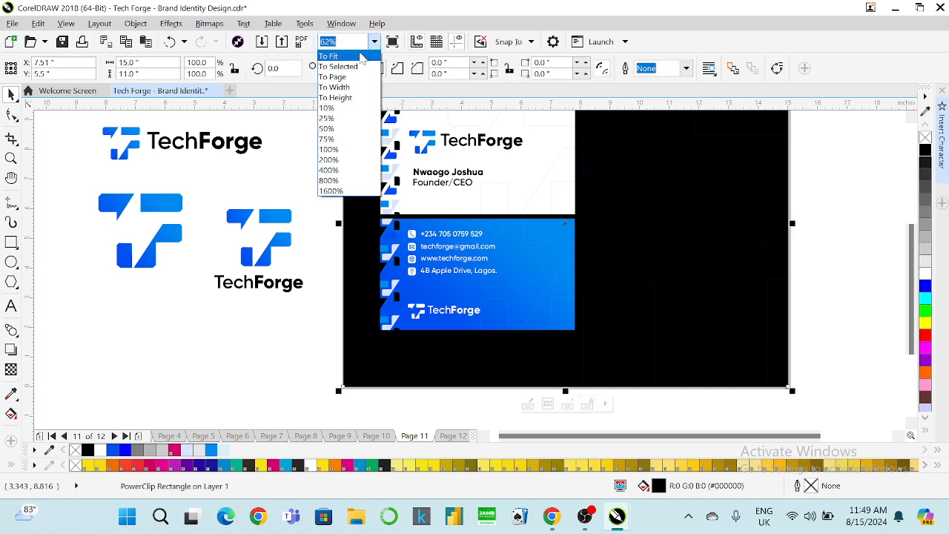
left_click(363, 59)
key("F9")
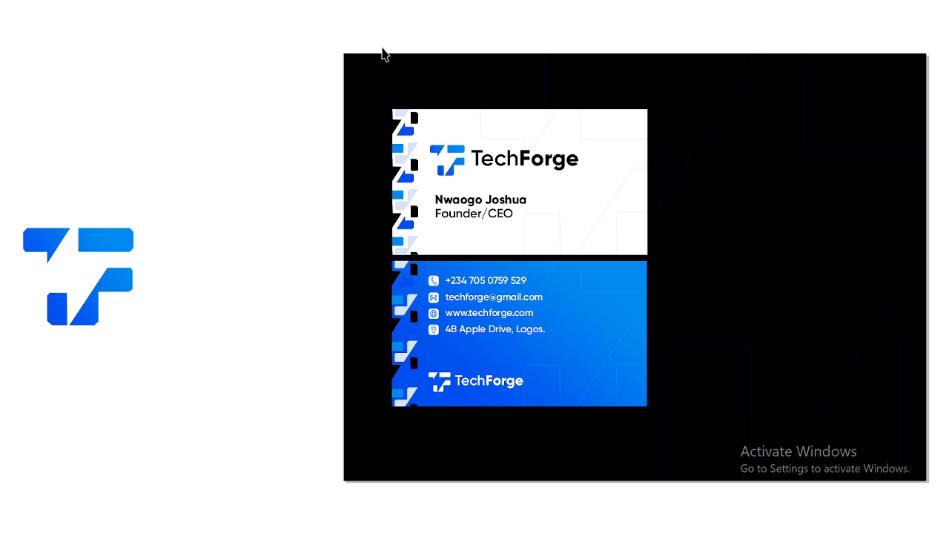
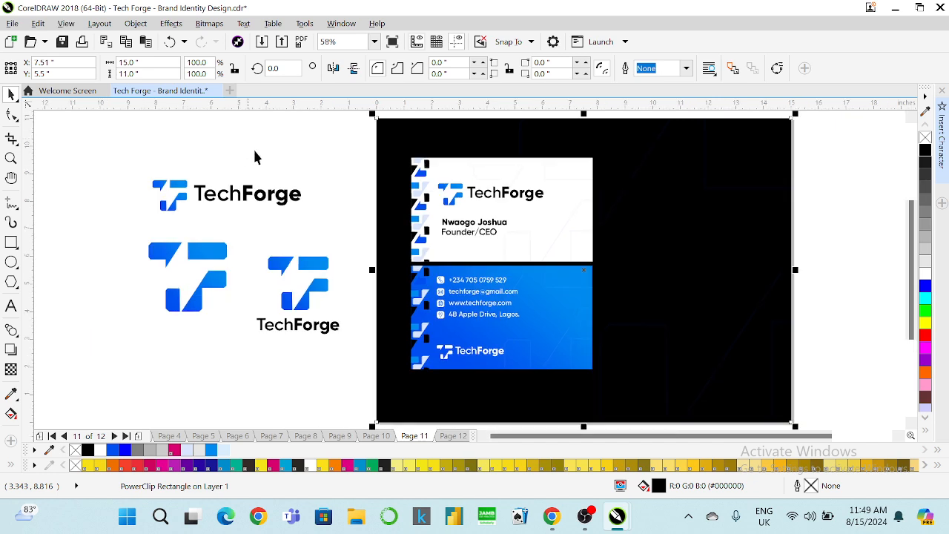
Deselect everything and zoom from 58% to 125% over the blue card back.
left_click(342, 169)
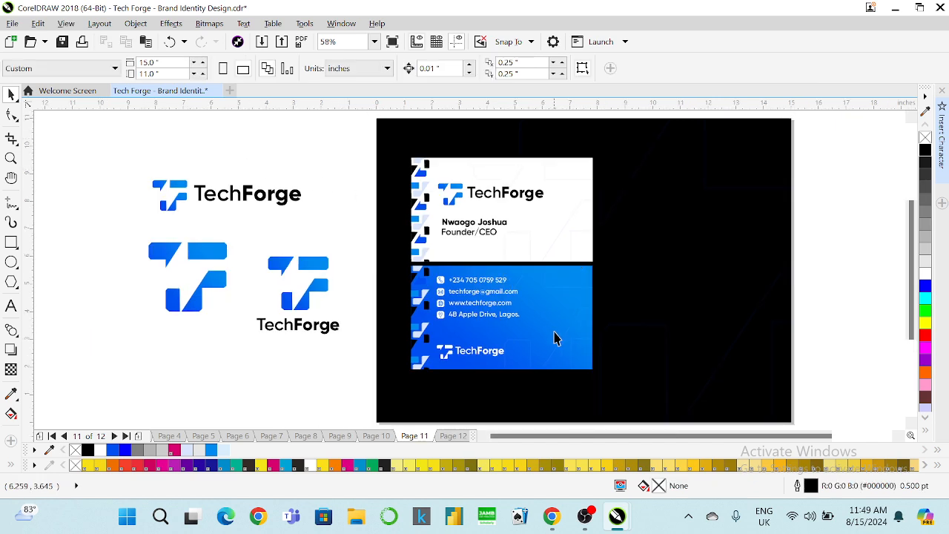
scroll(568, 343, "up", 2)
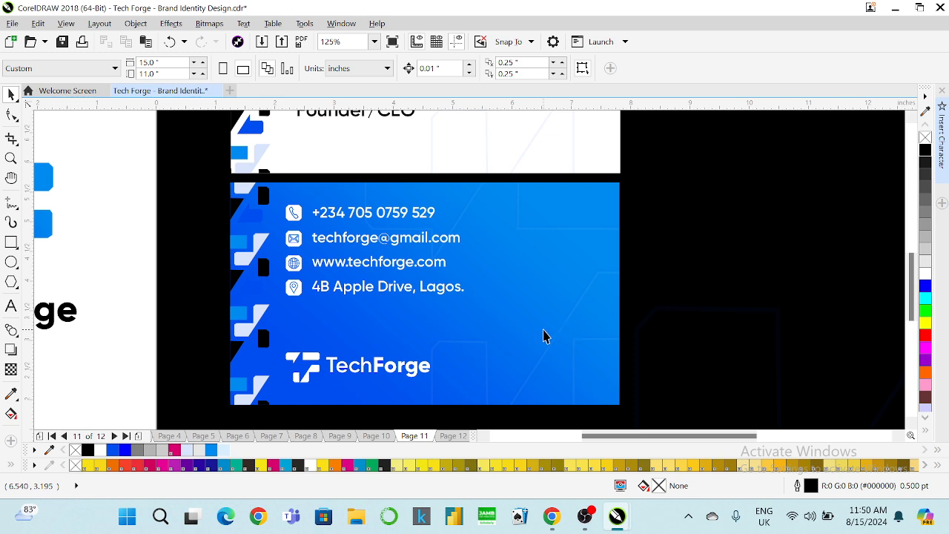
Ungroup the contact details and drag a copy of the location pin to the card's lower right.
left_click(299, 289)
right_click(300, 287)
left_click(307, 195)
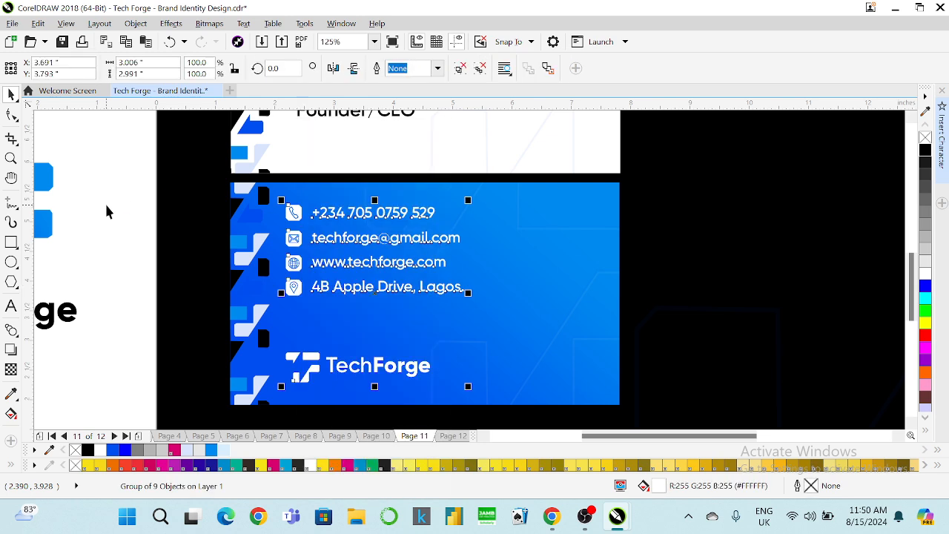
left_click(293, 288)
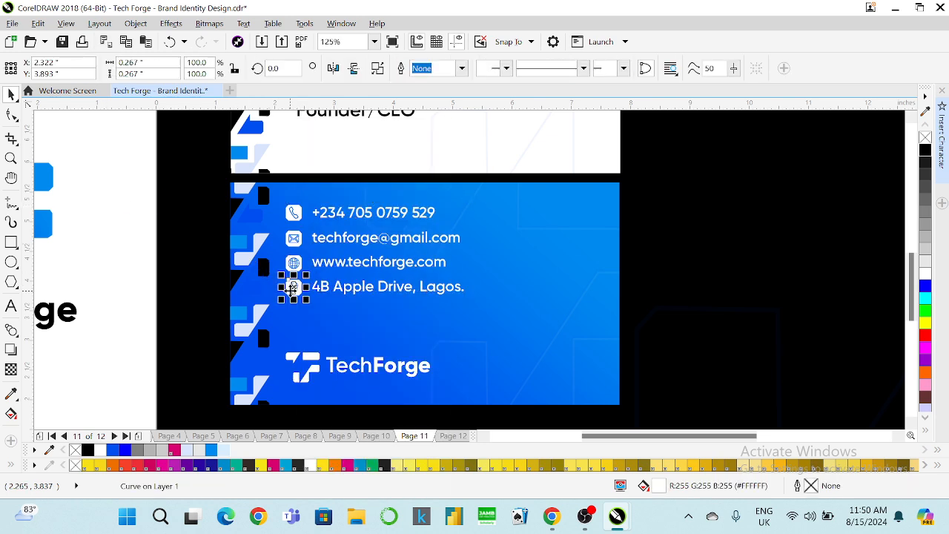
left_click_drag(294, 288, 507, 367)
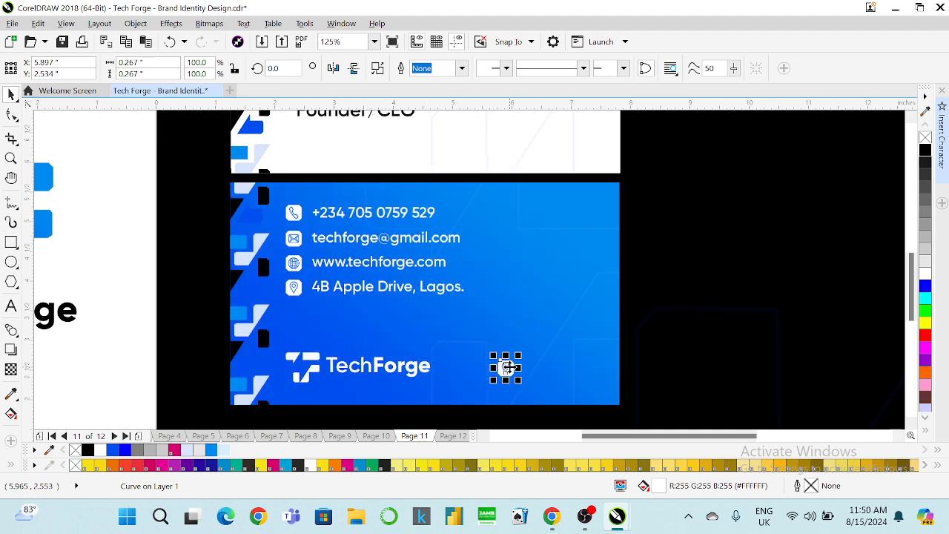
Delete the pin's inner and teardrop nodes, leaving a plain white octagon.
scroll(507, 367, "up", 3)
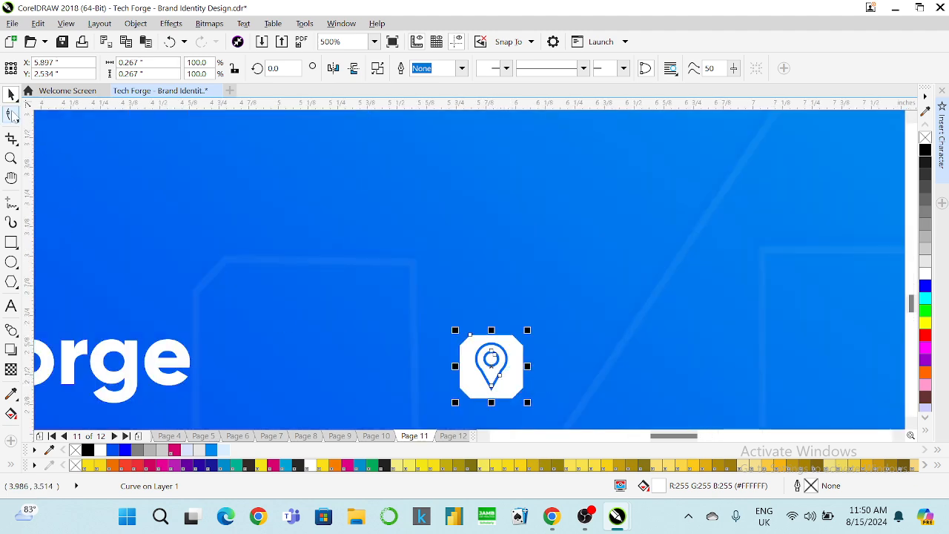
left_click(11, 114)
scroll(430, 364, "up", 3)
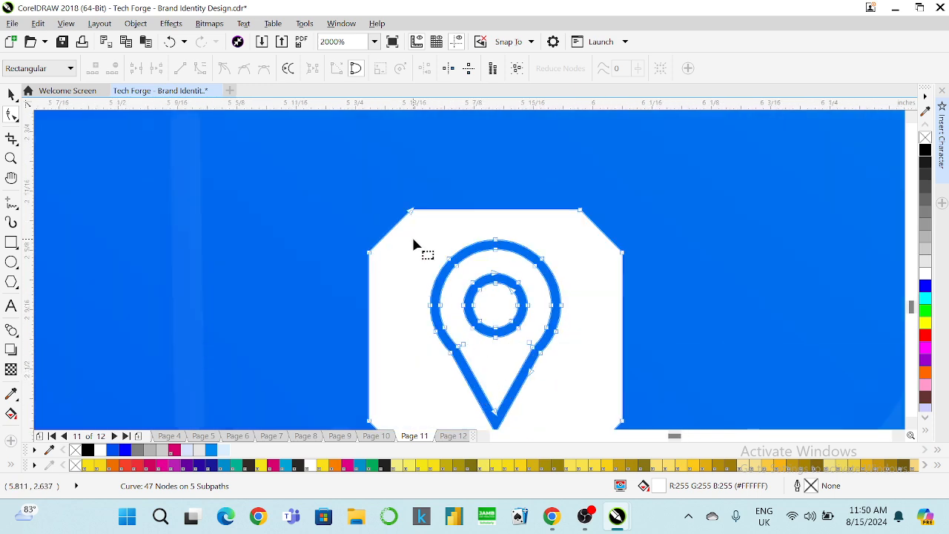
left_click_drag(413, 244, 564, 403)
key("Delete")
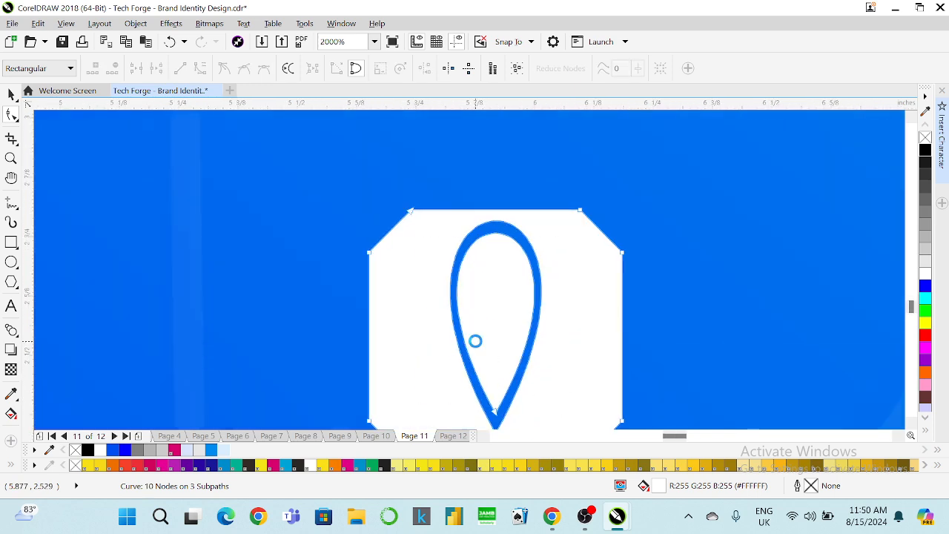
scroll(475, 340, "down", 1)
left_click_drag(485, 375, 500, 405)
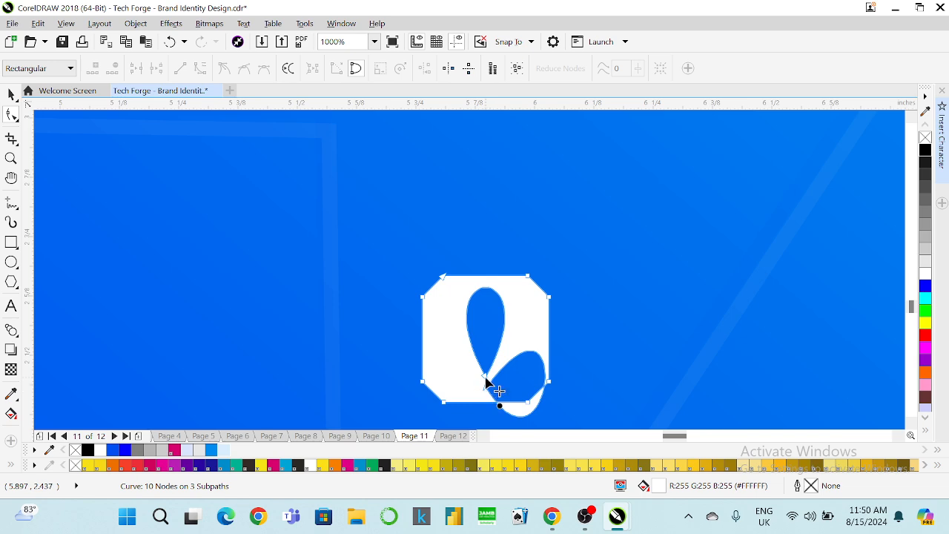
double_click(485, 378)
double_click(484, 387)
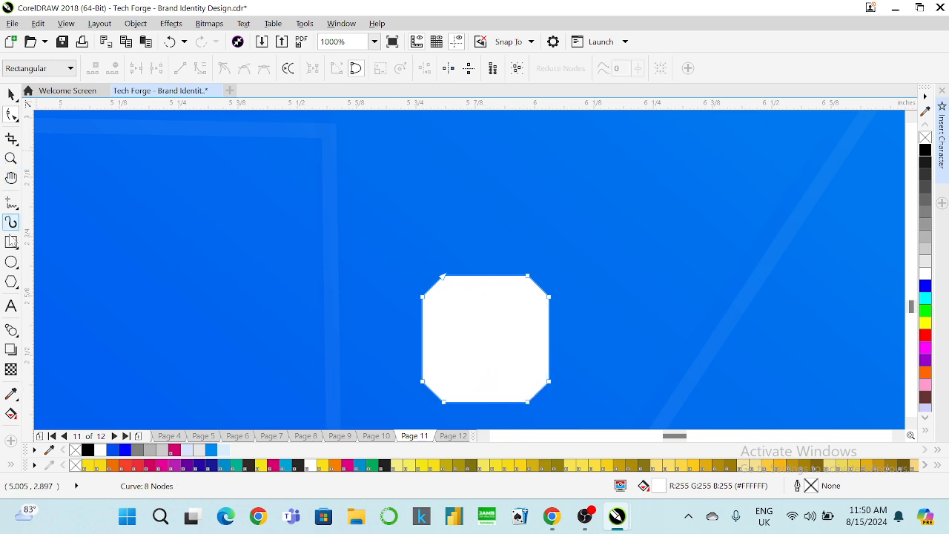
left_click(11, 305)
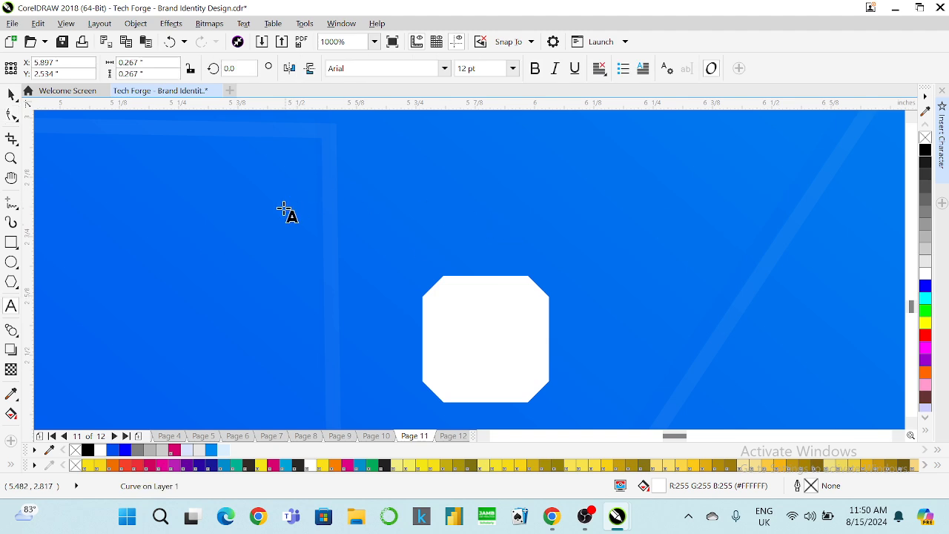
Type an 'f' beside the octagon and set its font to Gilroy ExtraBold.
scroll(485, 163, "down", 1)
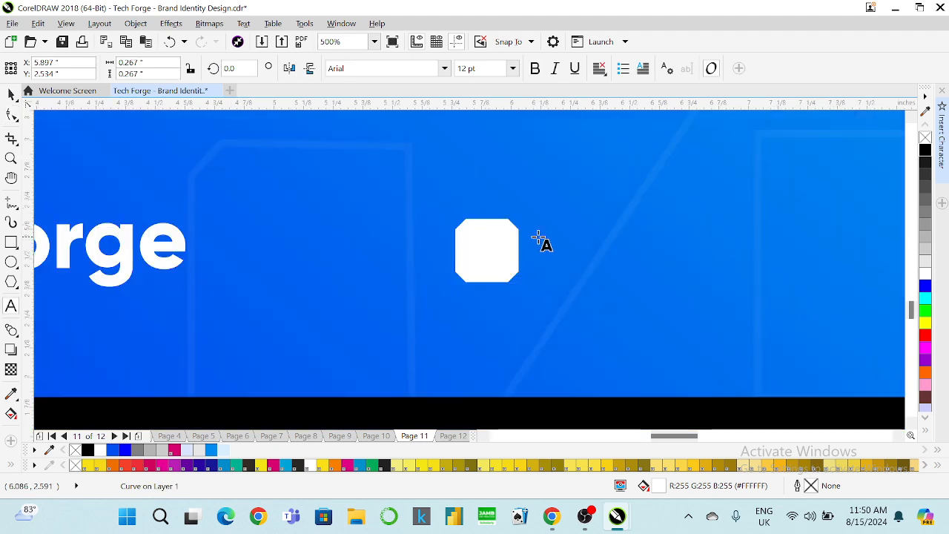
left_click(550, 253)
type("f")
left_click(11, 94)
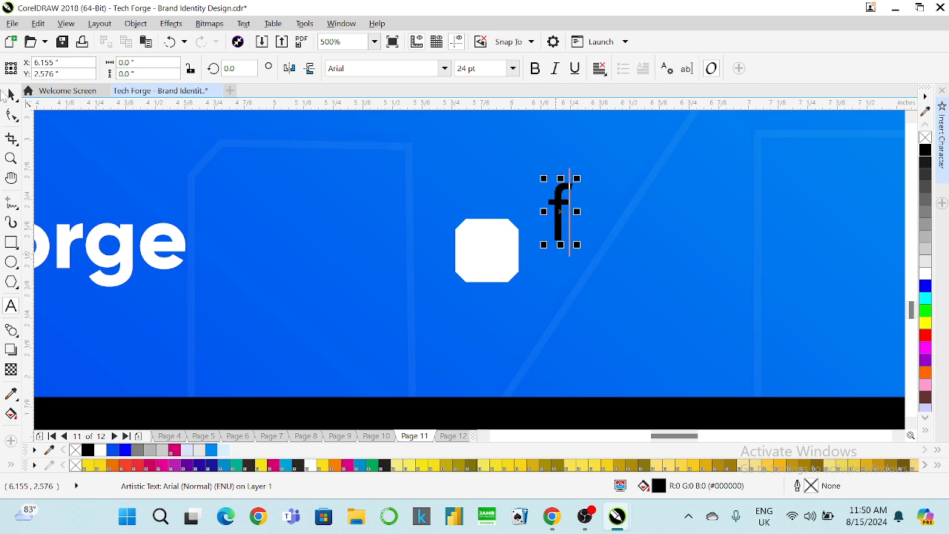
left_click(11, 93)
left_click(445, 68)
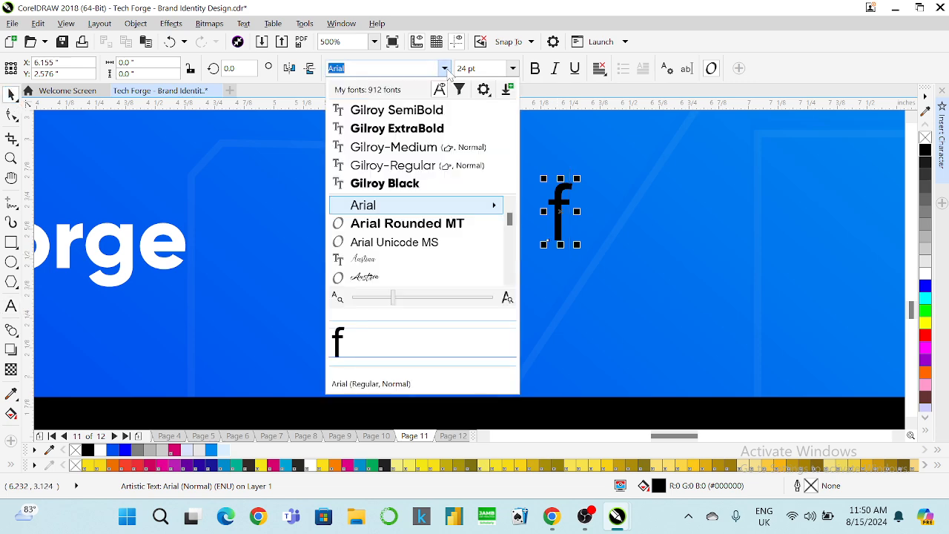
left_click(425, 110)
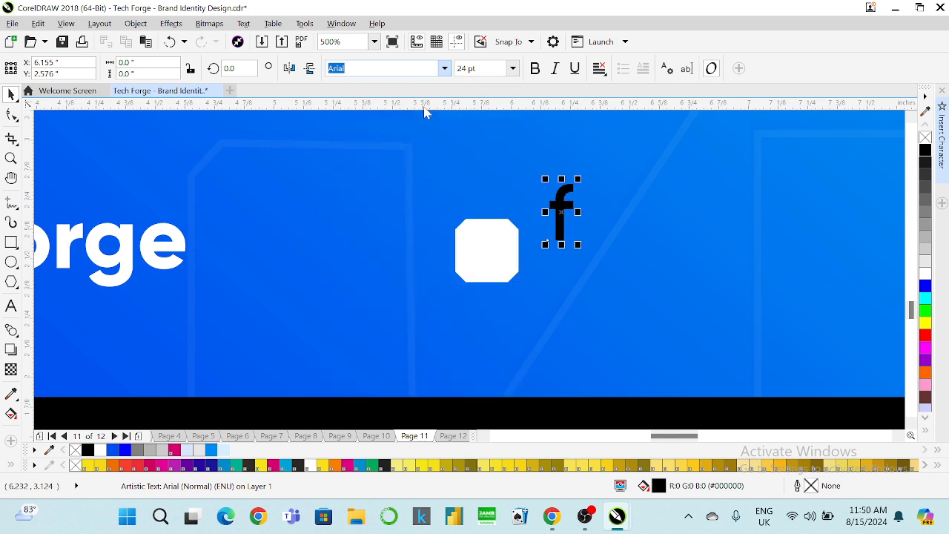
left_click(444, 68)
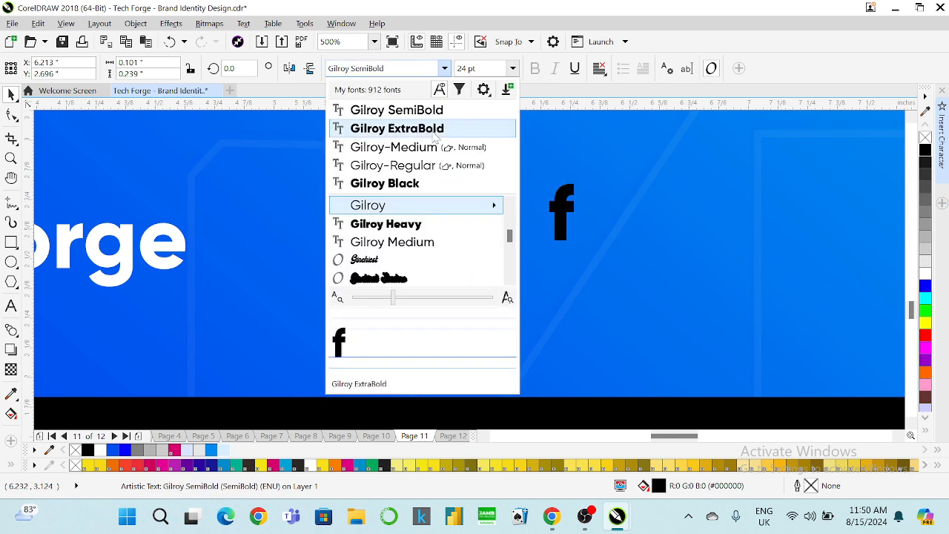
left_click(371, 128)
Centre the f on the octagon, nudge it down, and place a copy of the badge to the right.
left_click_drag(565, 220, 489, 274)
left_click(479, 222, "shift")
key("e")
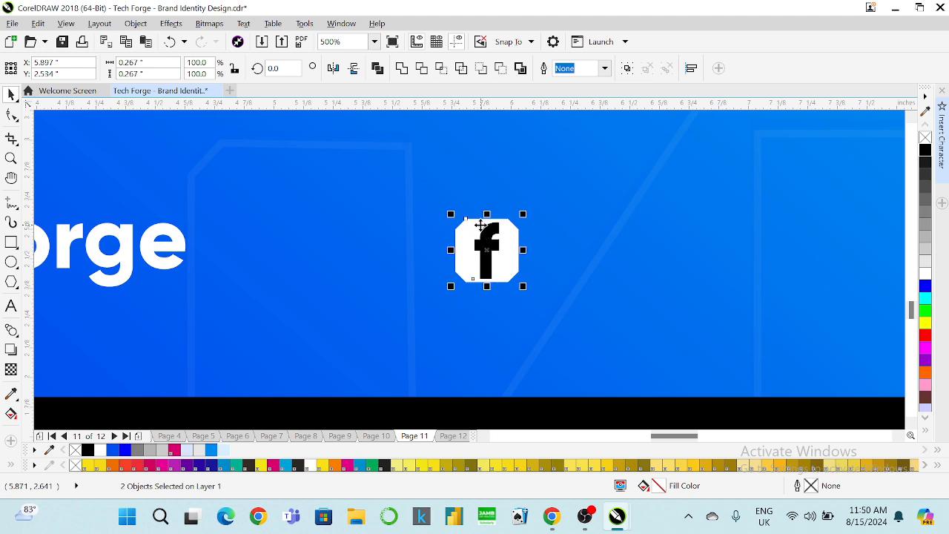
left_click(509, 190)
left_click(493, 237)
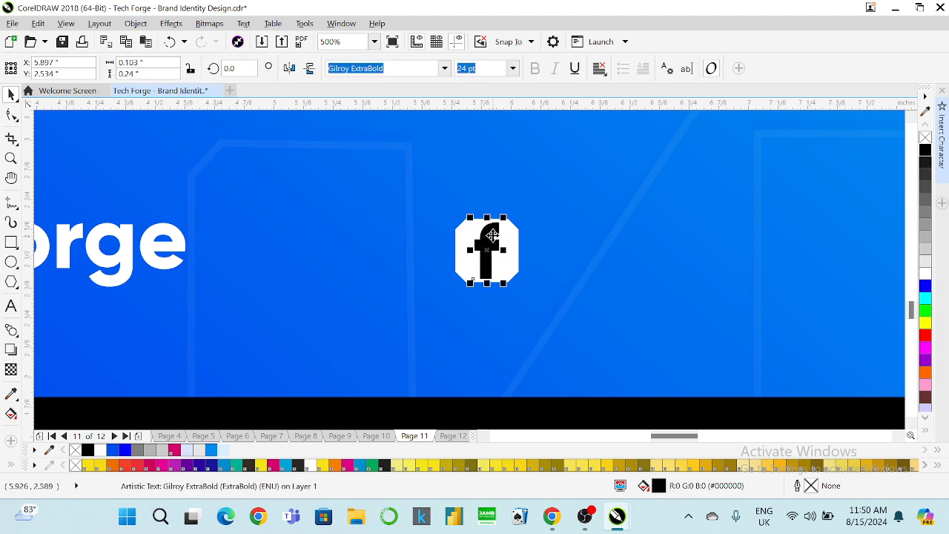
key("Down")
left_click(511, 242)
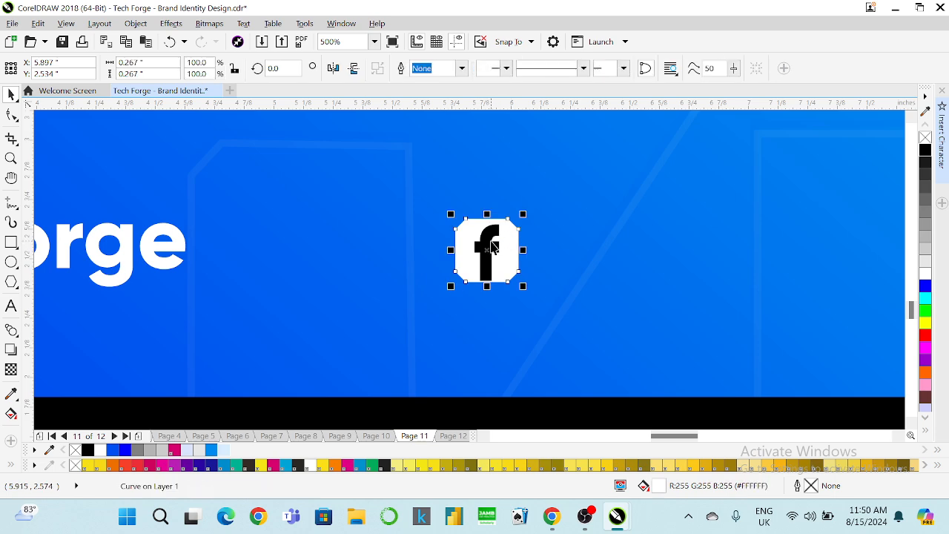
left_click(493, 247, "shift")
left_click_drag(493, 247, 572, 257)
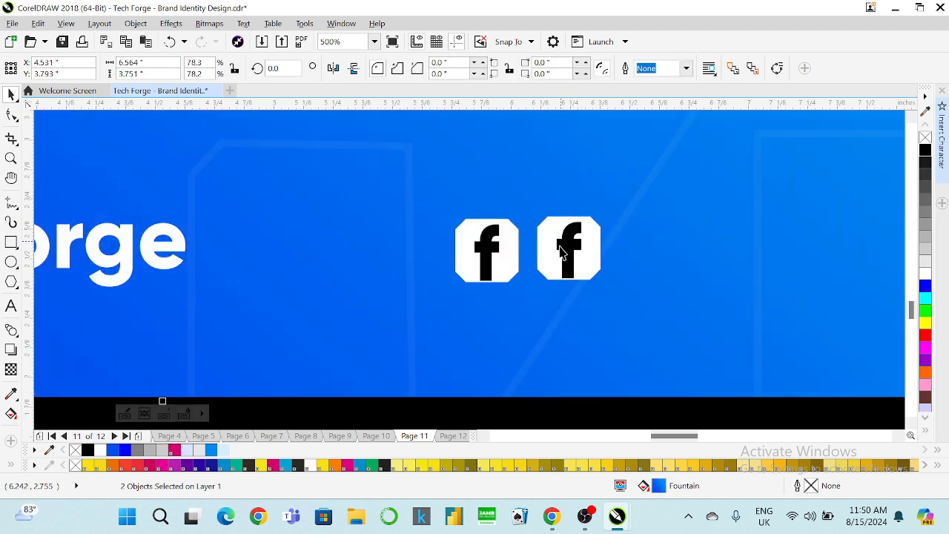
Retype the copied letter as 'in', shrink it and centre it on the second octagon.
left_click(561, 250)
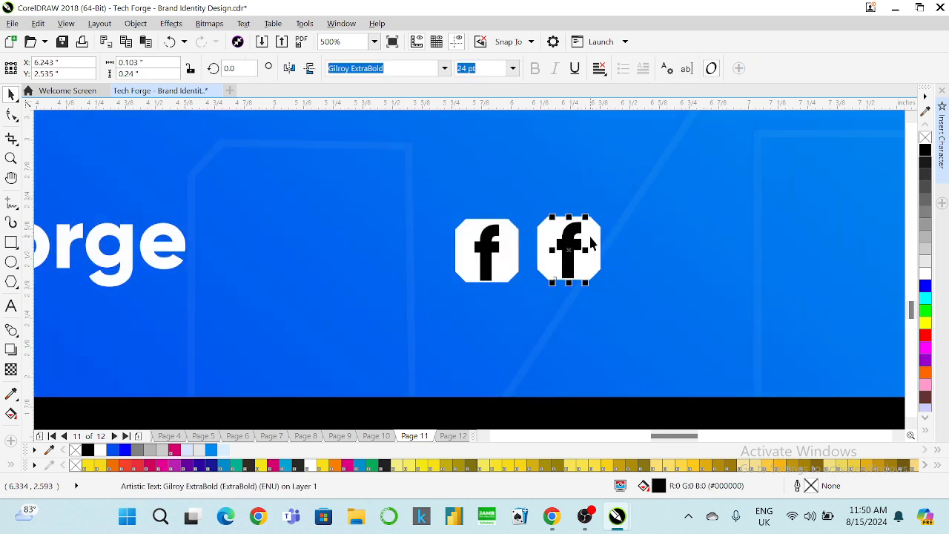
left_click(10, 305)
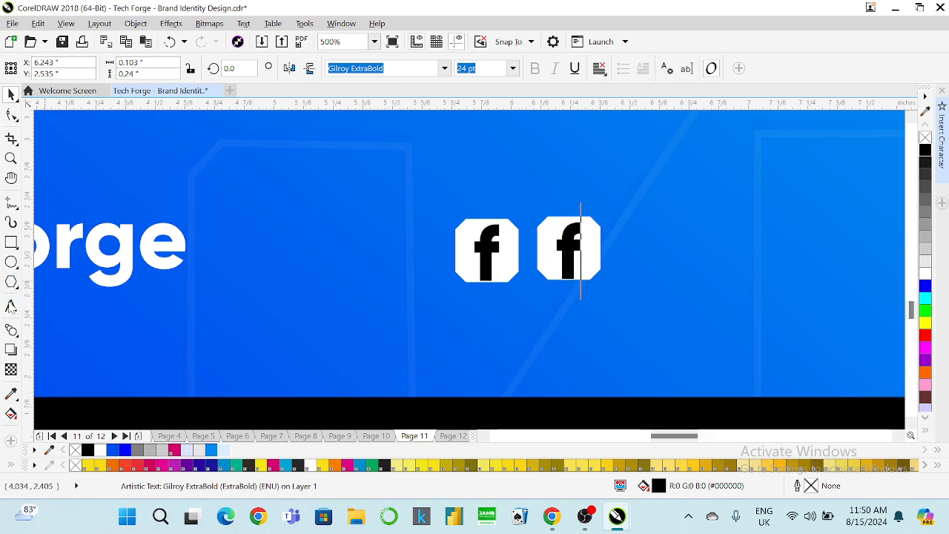
key("ctrl+a")
type("in")
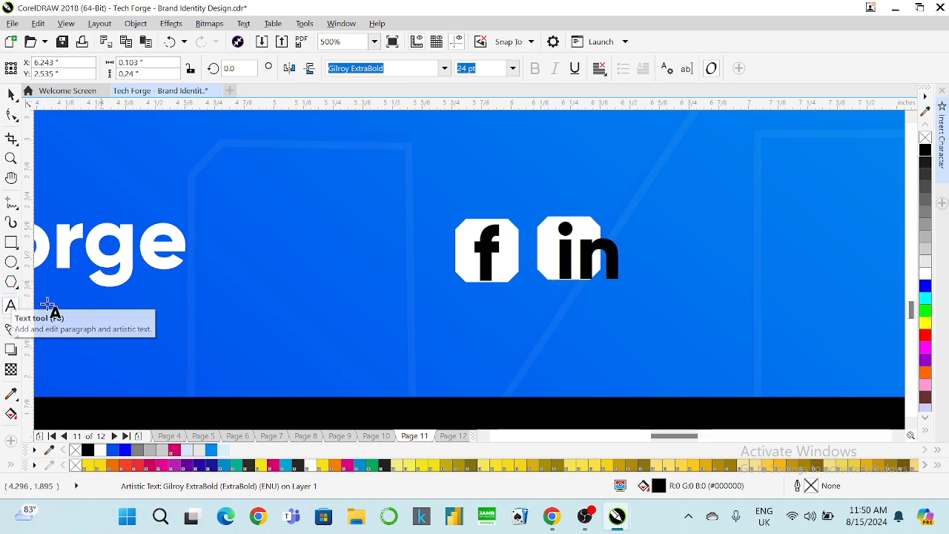
left_click(11, 93)
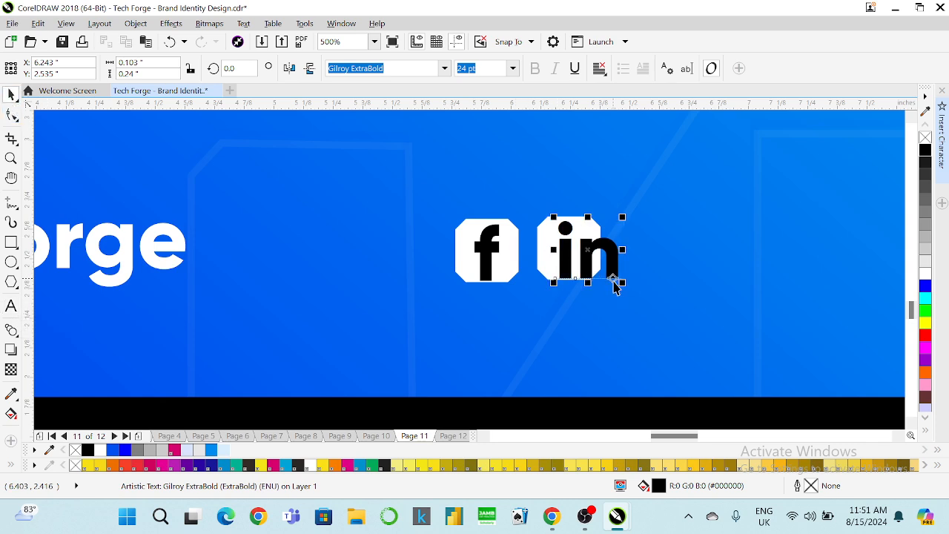
left_click_drag(623, 283, 597, 261)
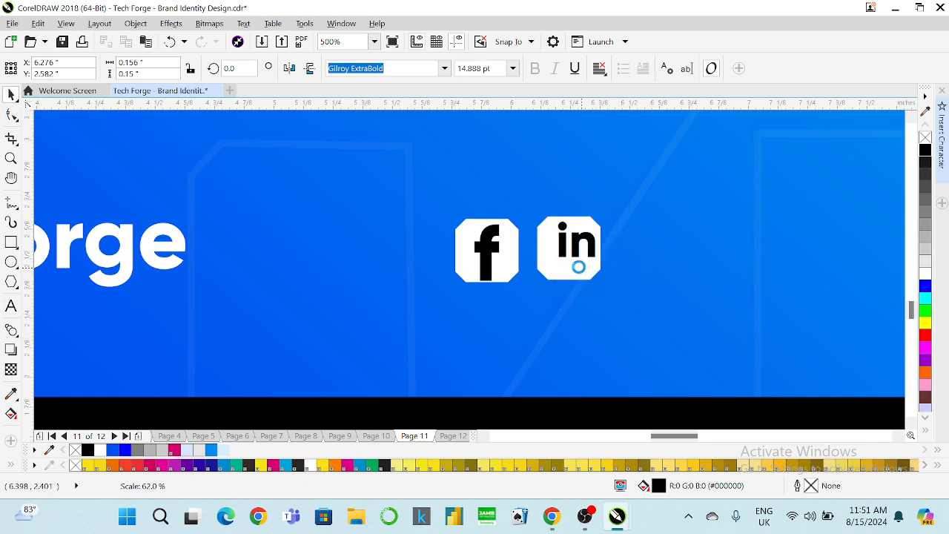
left_click(547, 252, "shift")
key("e")
key("c")
Set the 'in' text to Gilroy Black at 16 pt.
left_click(621, 222)
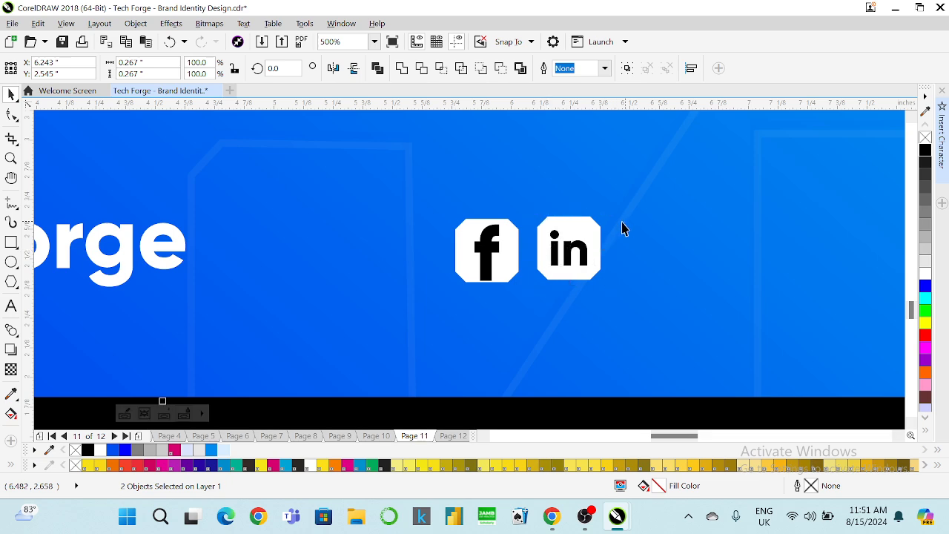
left_click(578, 251)
left_click(444, 68)
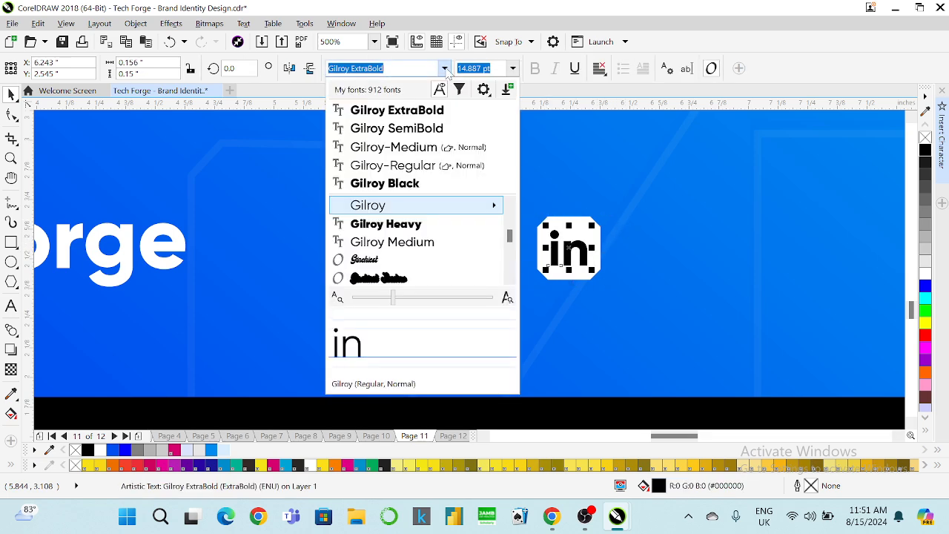
left_click(426, 185)
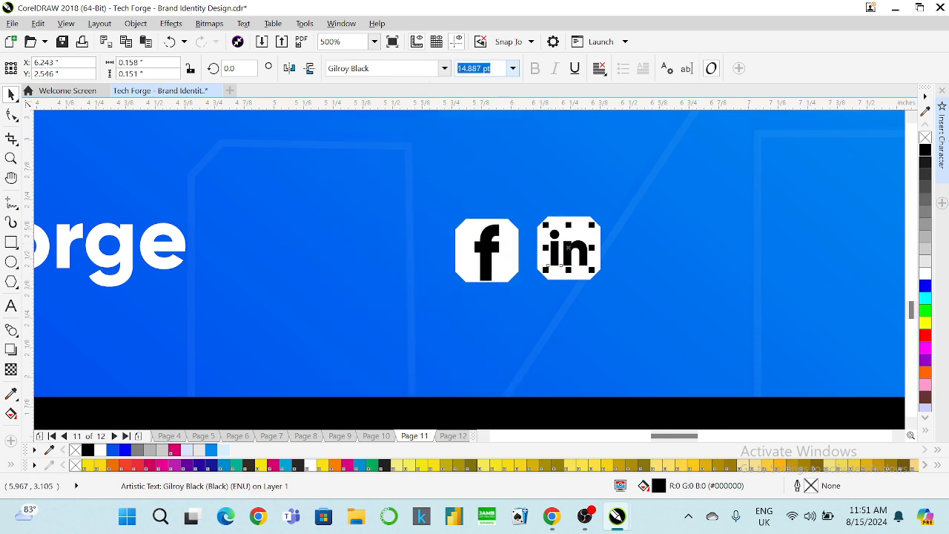
type("16")
key("Return")
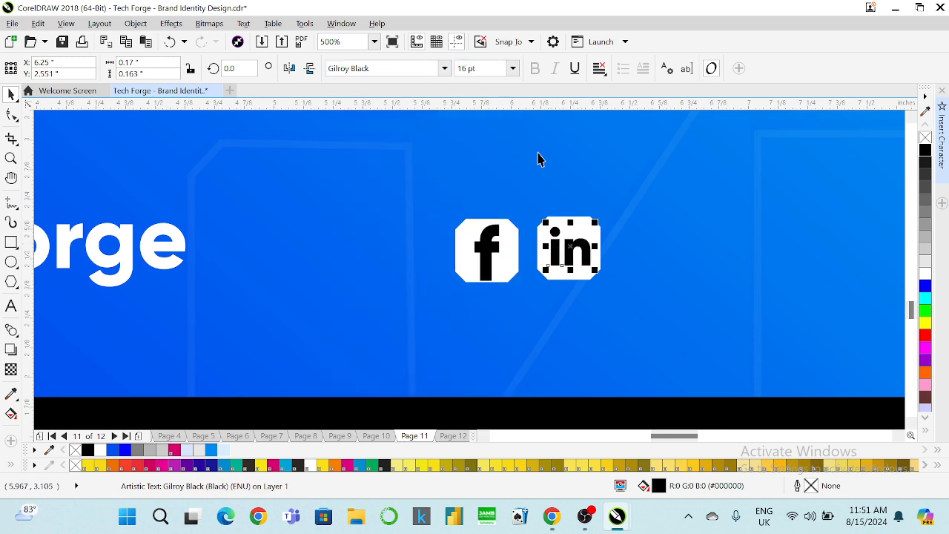
left_click(567, 215, "shift")
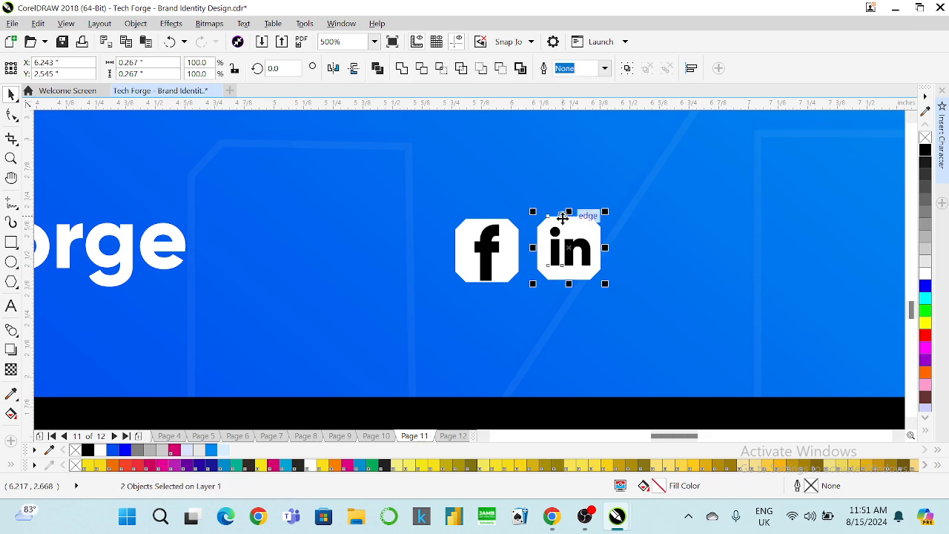
left_click(626, 194)
left_click(491, 249)
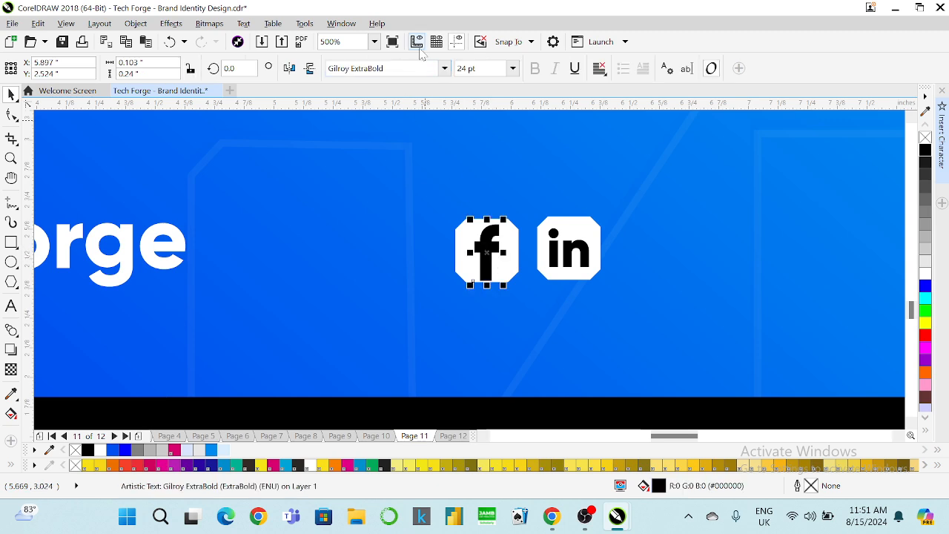
Set the f to Gilroy ExtraBold at 20 pt.
left_click(444, 68)
left_click(420, 127)
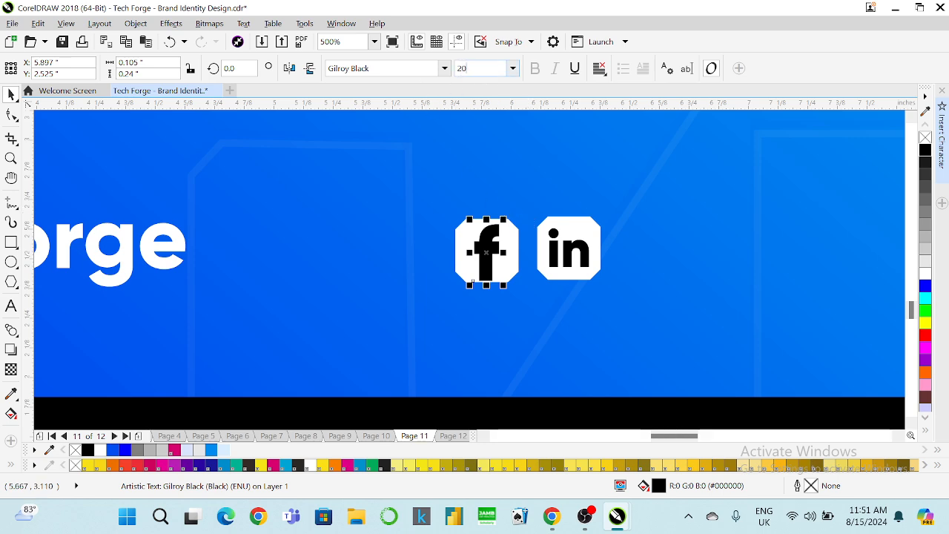
type("20")
key("Return")
Resize the 'in' letters to 18 pt.
left_click(510, 241)
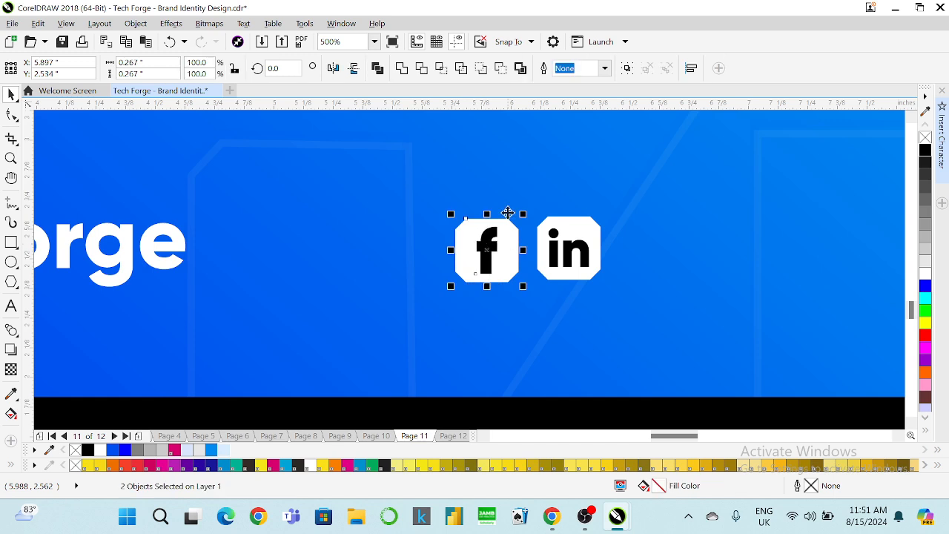
left_click(521, 178)
left_click(568, 254)
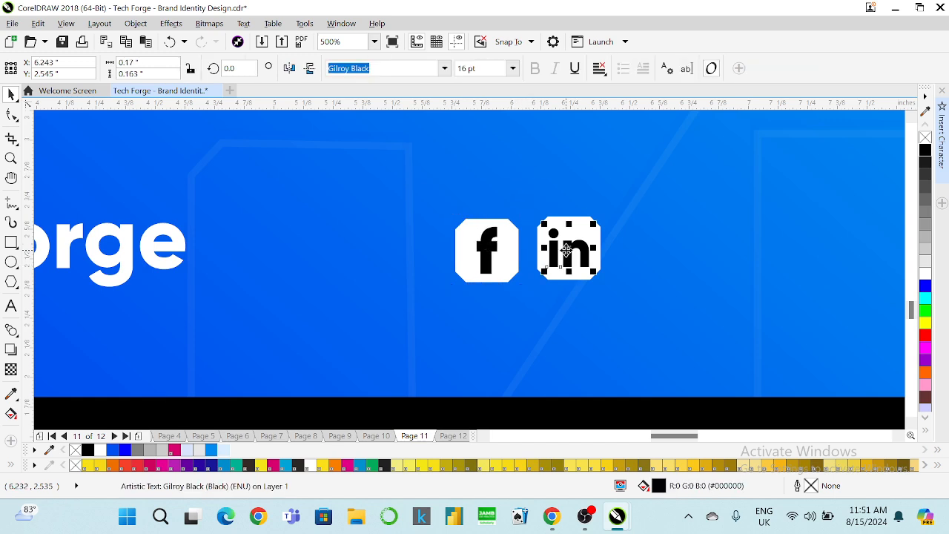
left_click(493, 247)
left_click(552, 256)
left_click(474, 68)
type("18")
key("Return")
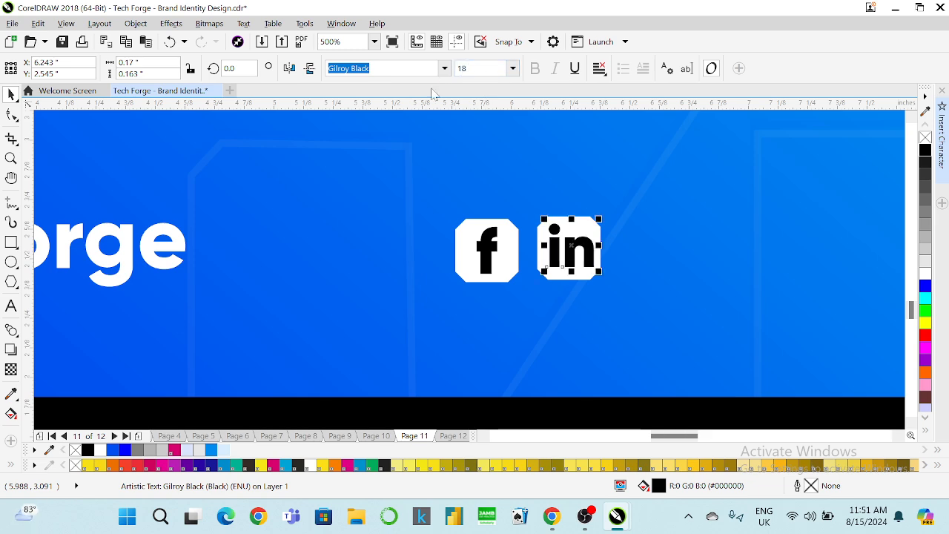
Tighten the spacing of 'in' by pulling the n closer to the i.
left_click(12, 115)
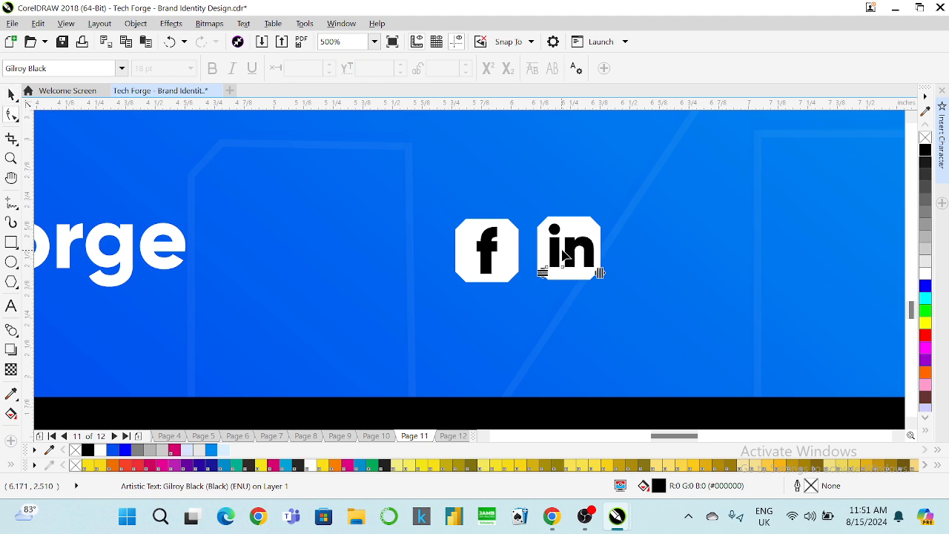
scroll(572, 244, "up", 2)
scroll(572, 245, "up", 2)
left_click_drag(667, 356, 650, 357)
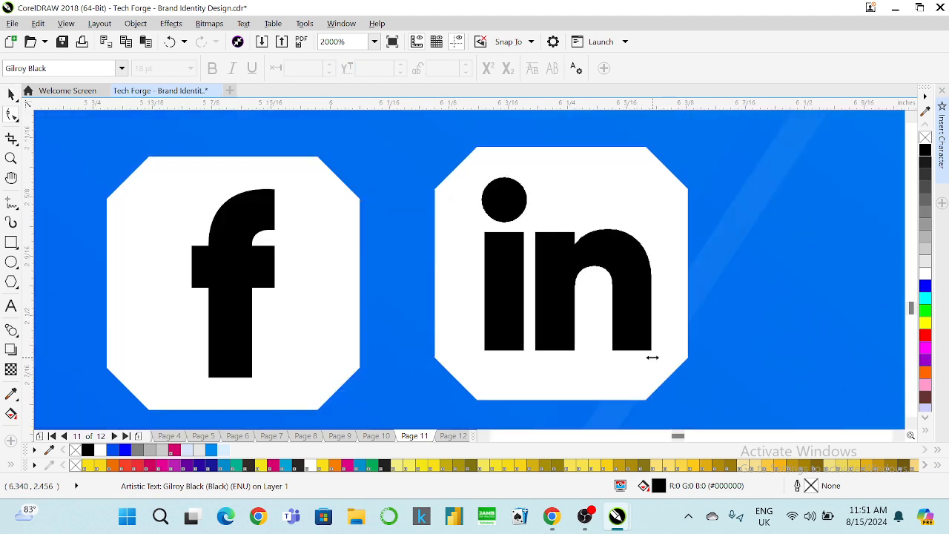
key("space")
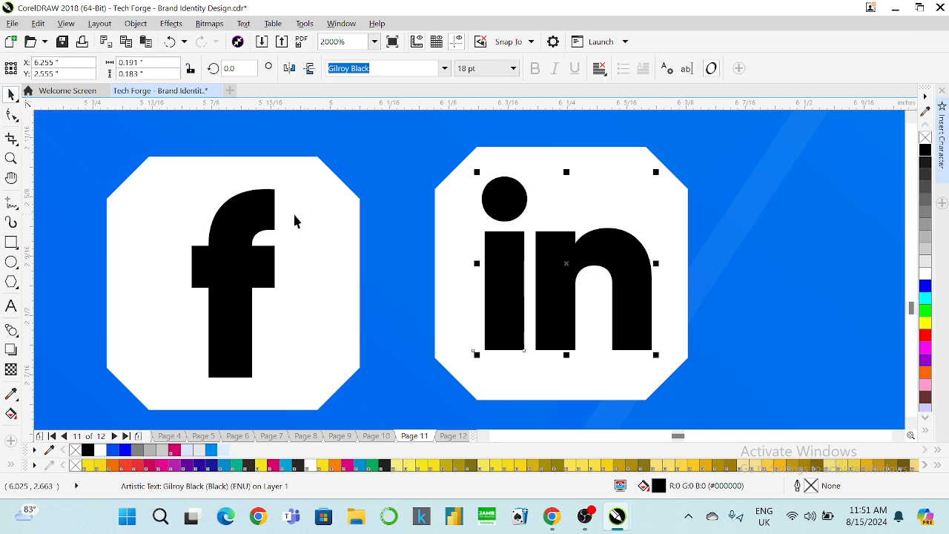
Reduce the f to 16 pt and reselect the badges with their letters.
key("Tab")
type("1")
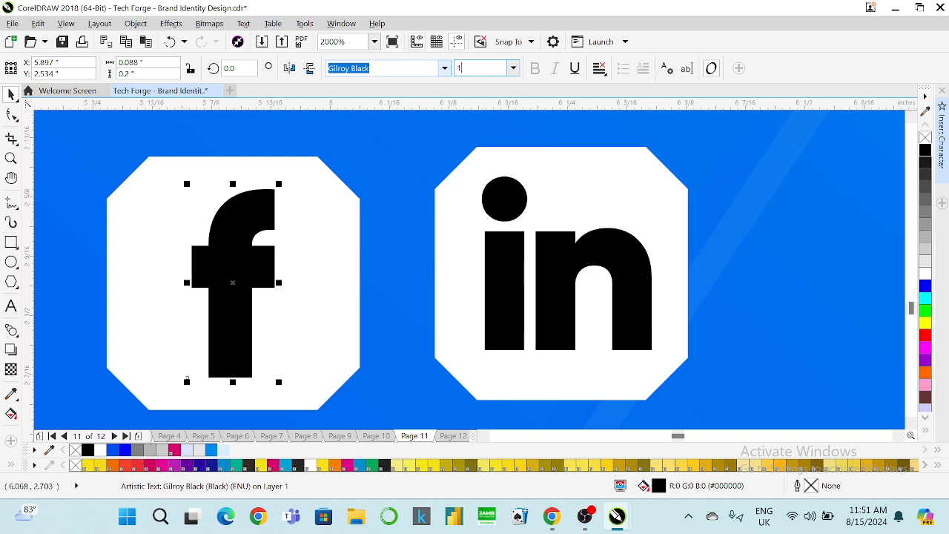
type("6")
key("Return")
left_click(319, 199, "shift")
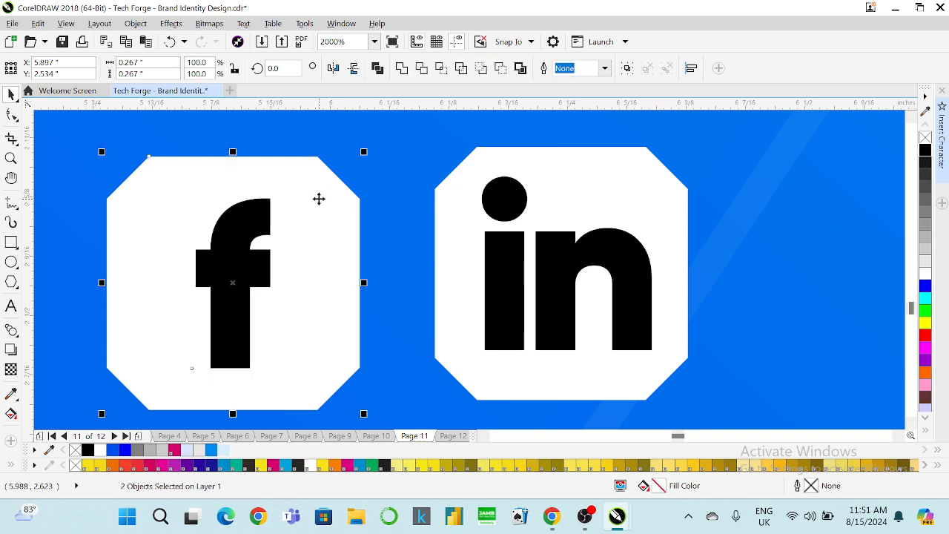
left_click(500, 252)
left_click(509, 219)
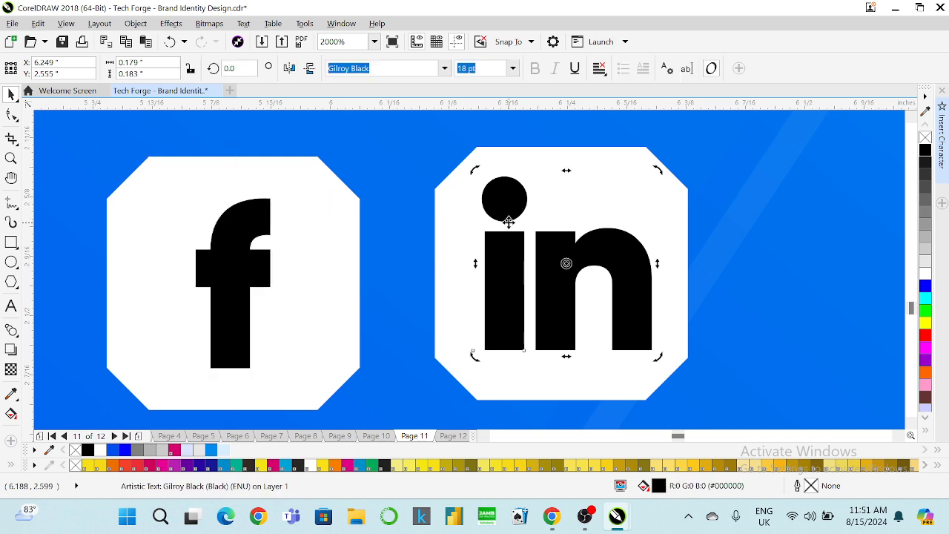
left_click(526, 173, "shift")
scroll(519, 182, "down", 4)
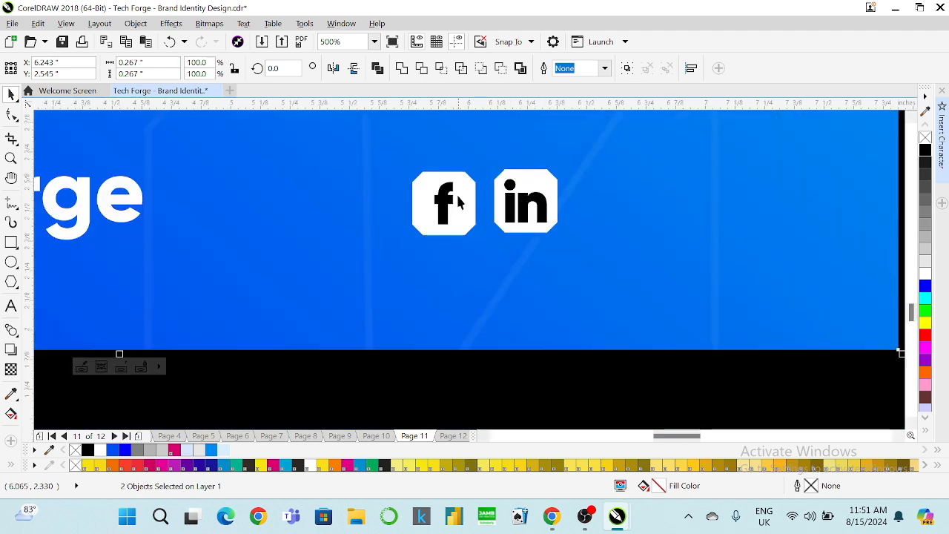
Duplicate the white f badge and place the copy right of the 'in' badge.
left_click(466, 195)
key("ctrl+d")
left_click_drag(493, 144, 595, 201)
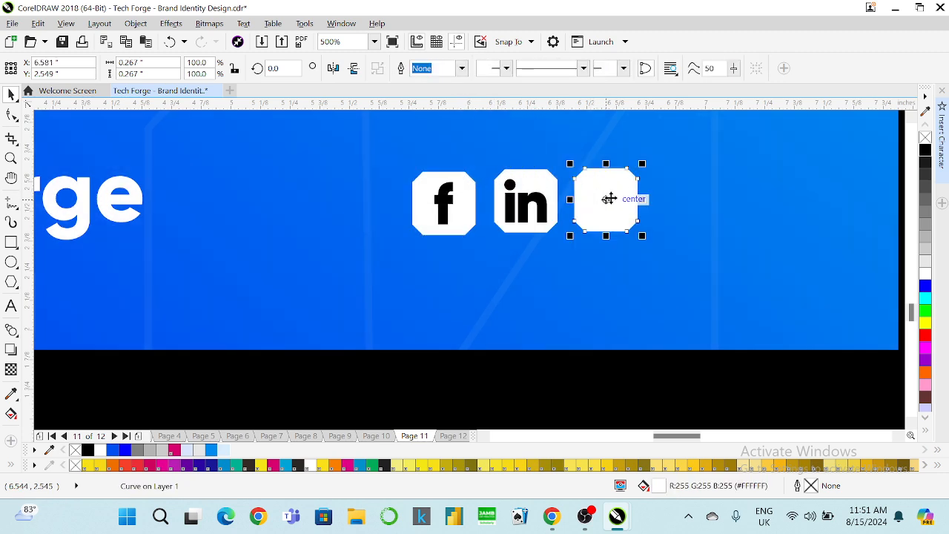
Draw a square inside the new third badge with the Rectangle tool.
scroll(621, 190, "up", 2)
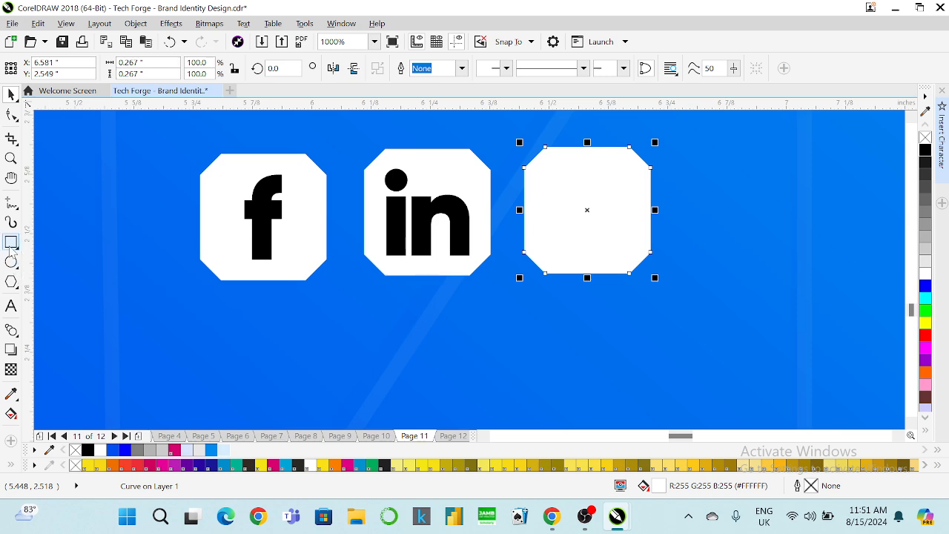
left_click(11, 243)
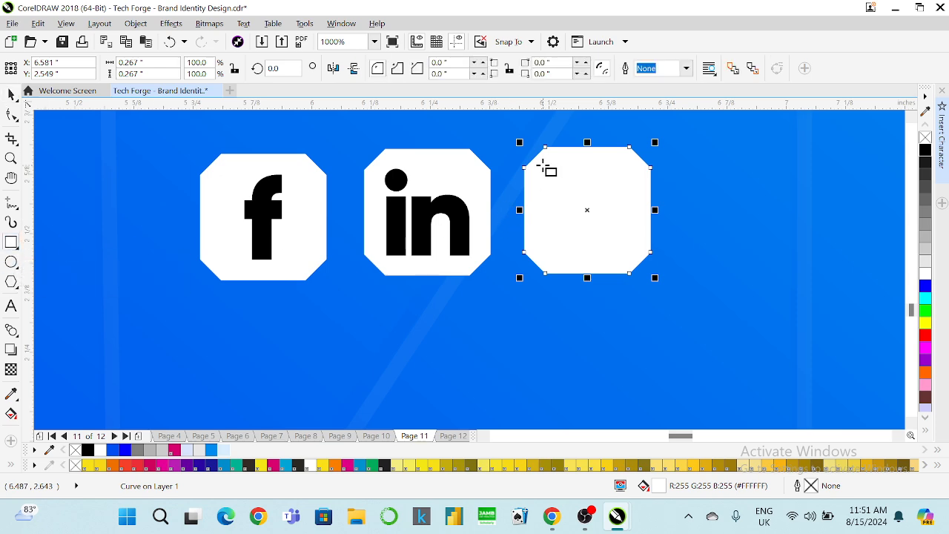
left_click_drag(542, 165, 631, 254)
left_click(11, 94)
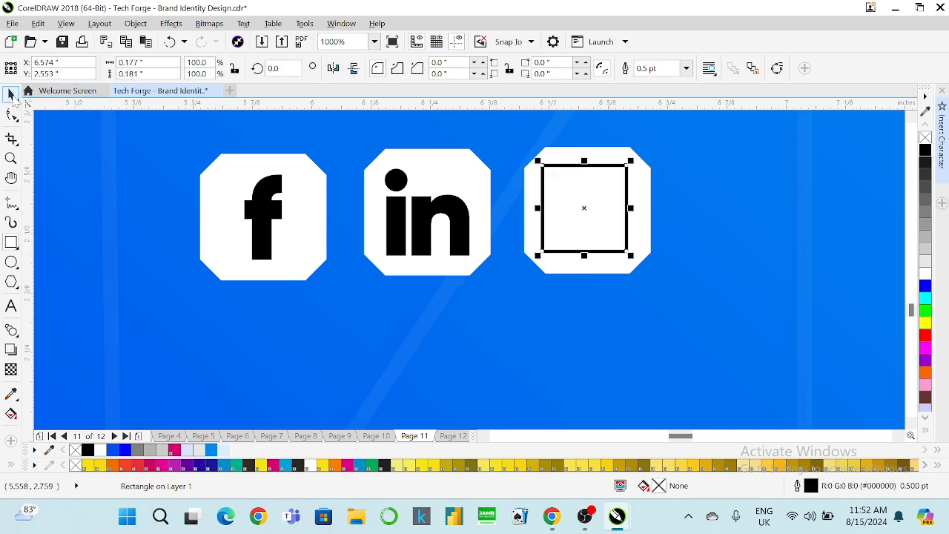
Make the f hollow with a black 0.75 pt outline and no fill.
left_click(259, 190)
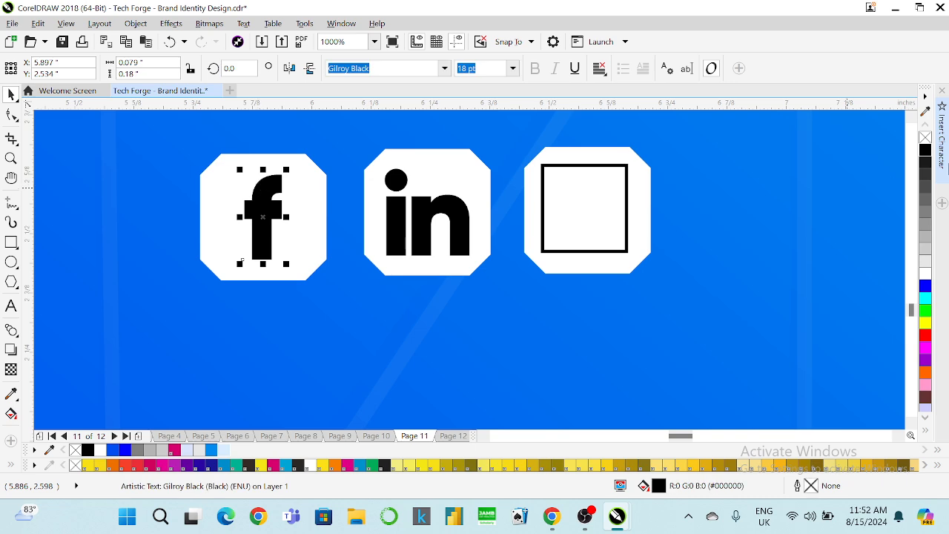
right_click(925, 149)
left_click(925, 137)
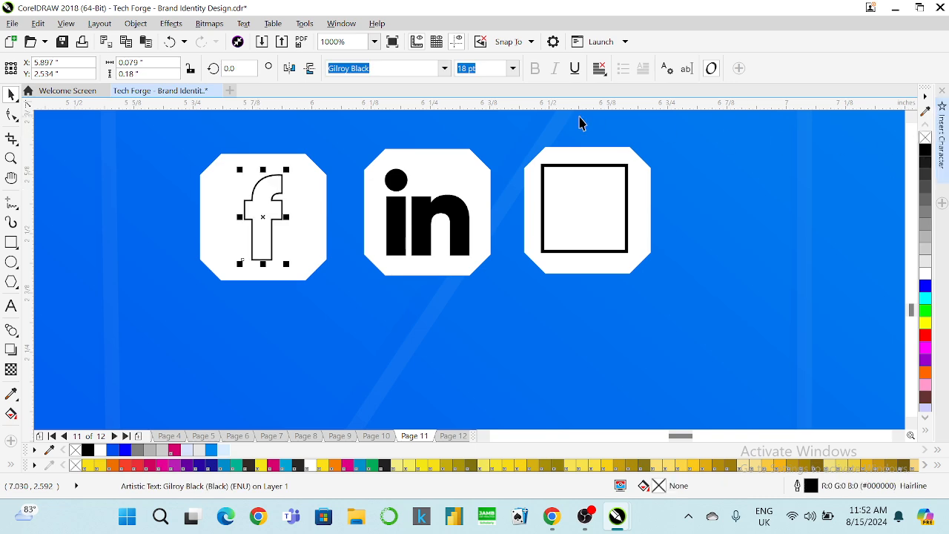
key("F12")
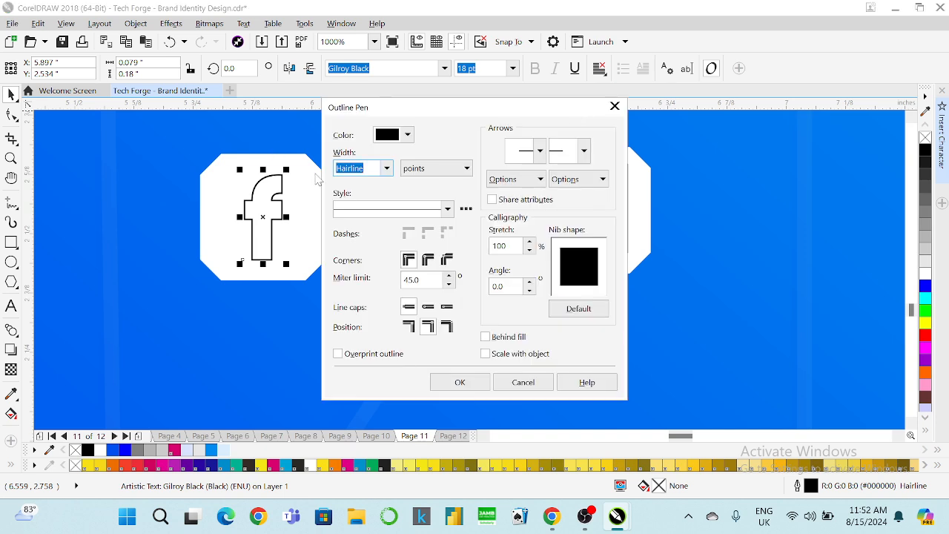
left_click(386, 168)
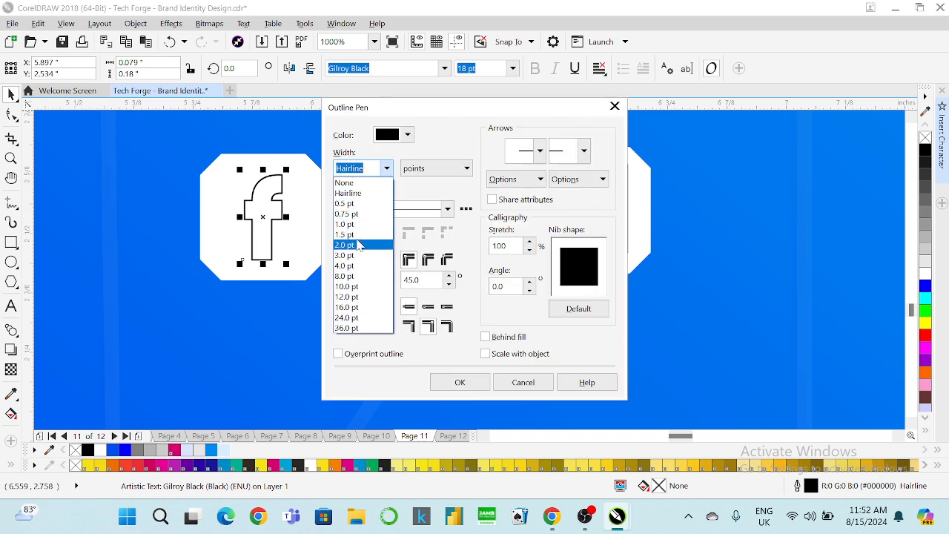
left_click(355, 234)
left_click(449, 380)
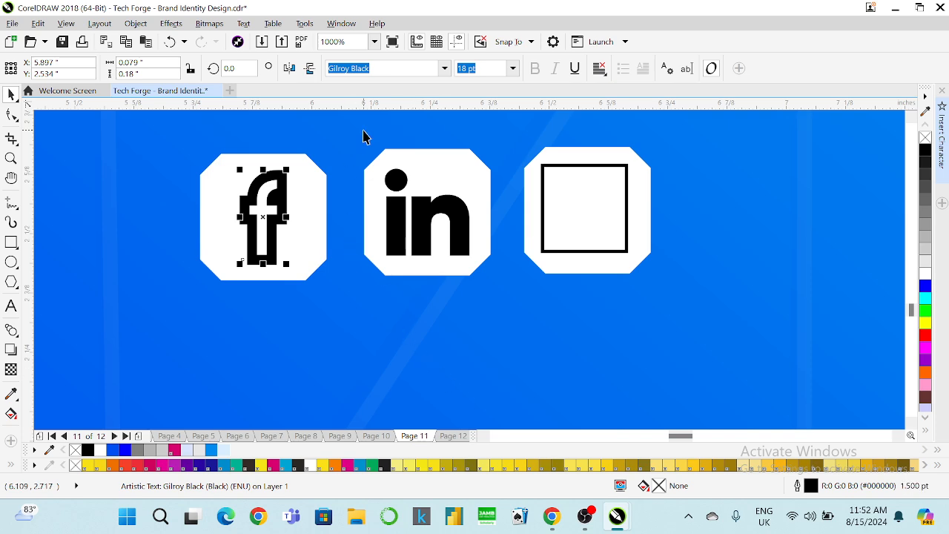
key("F12")
left_click(387, 168)
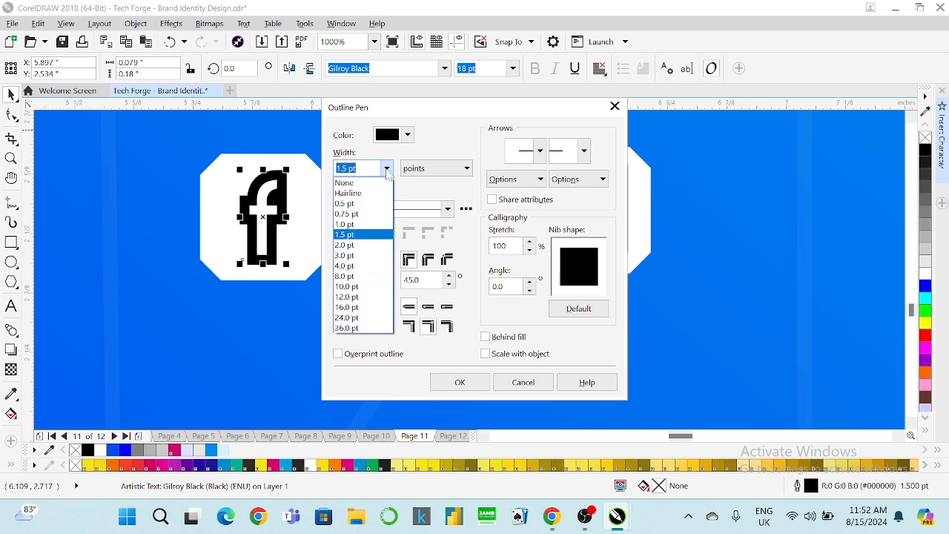
left_click(355, 213)
left_click(458, 382)
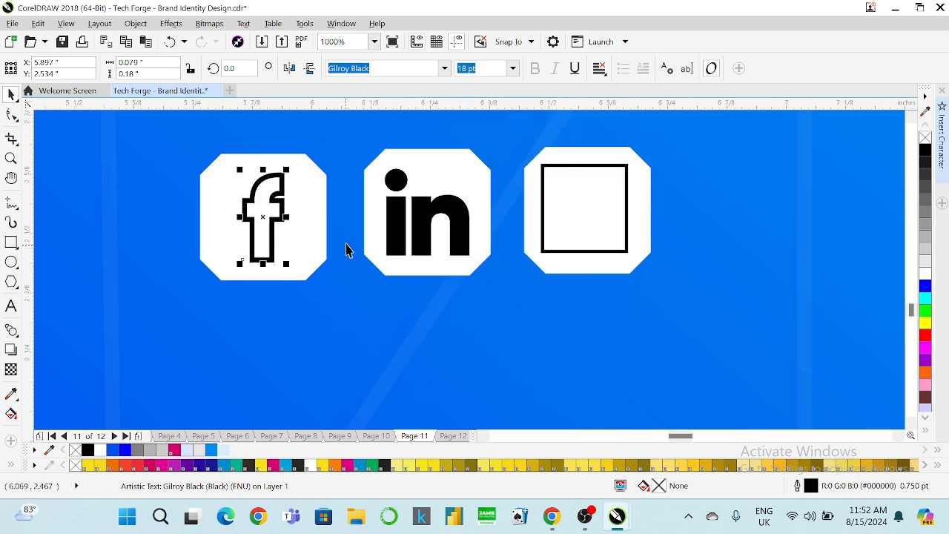
Give the 'in' letters a black outline width in Outline Pen.
left_click(393, 208)
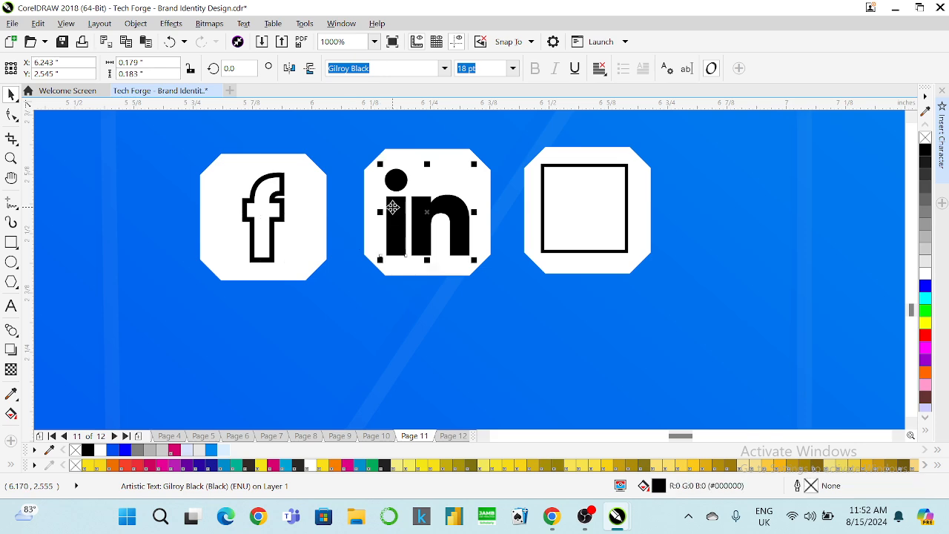
key("F12")
left_click(386, 169)
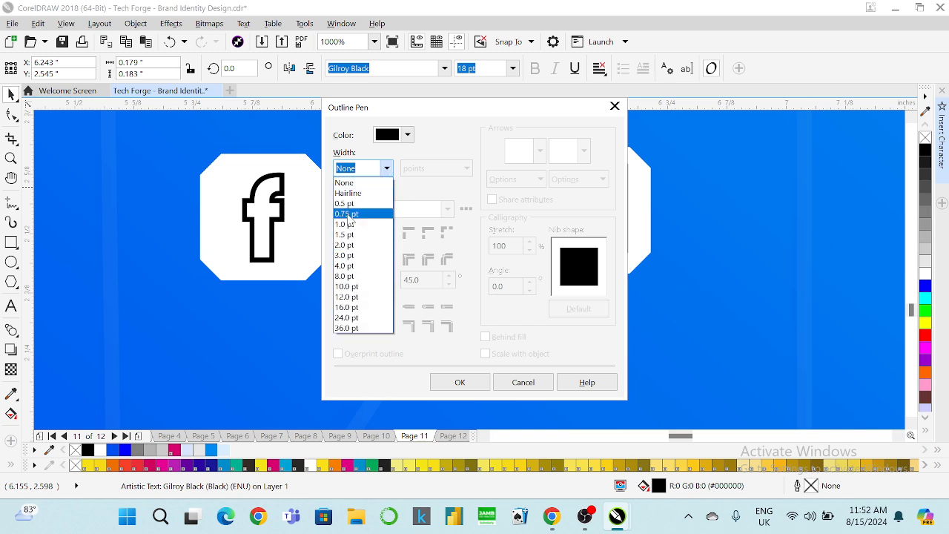
left_click(346, 224)
left_click(444, 381)
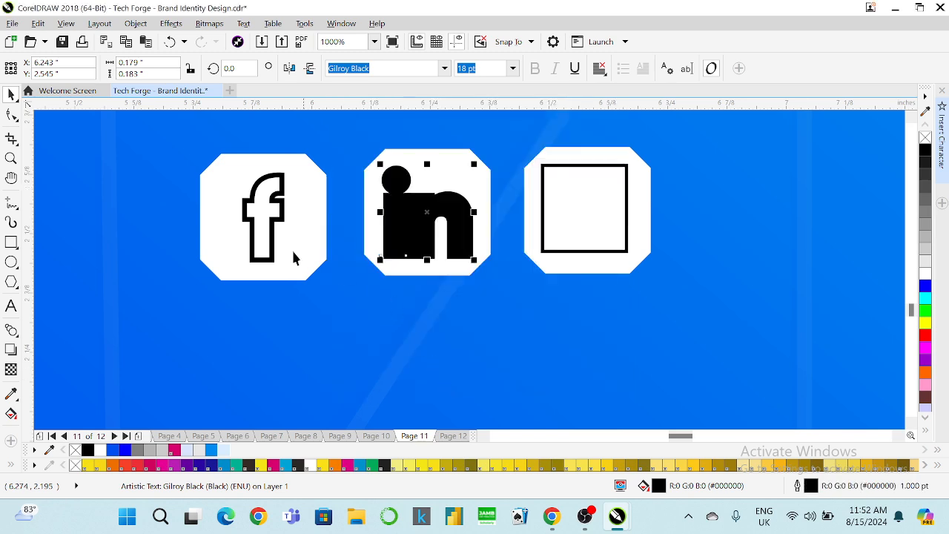
Fill the 'in' letters white and give them a thicker black outline.
left_click(262, 205)
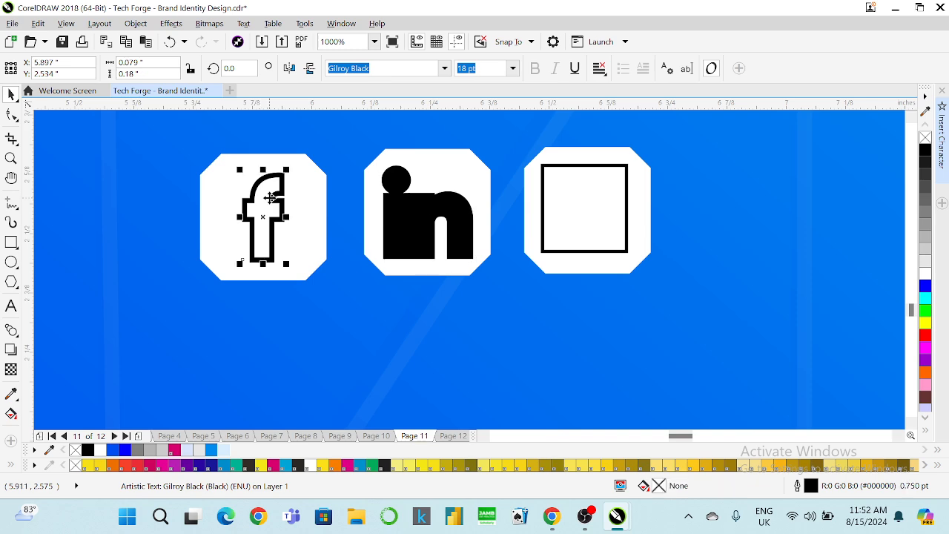
key("F12")
left_click(615, 106)
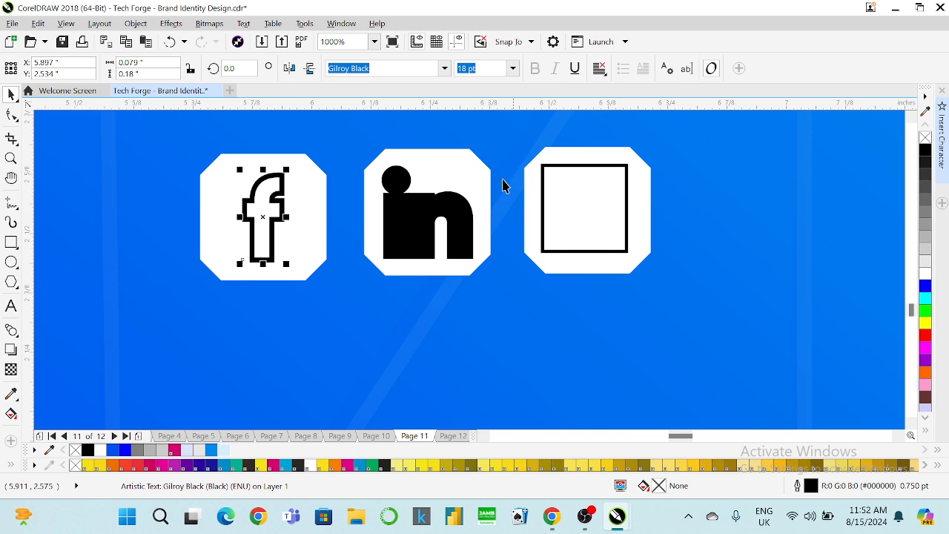
left_click(440, 214)
left_click(925, 272)
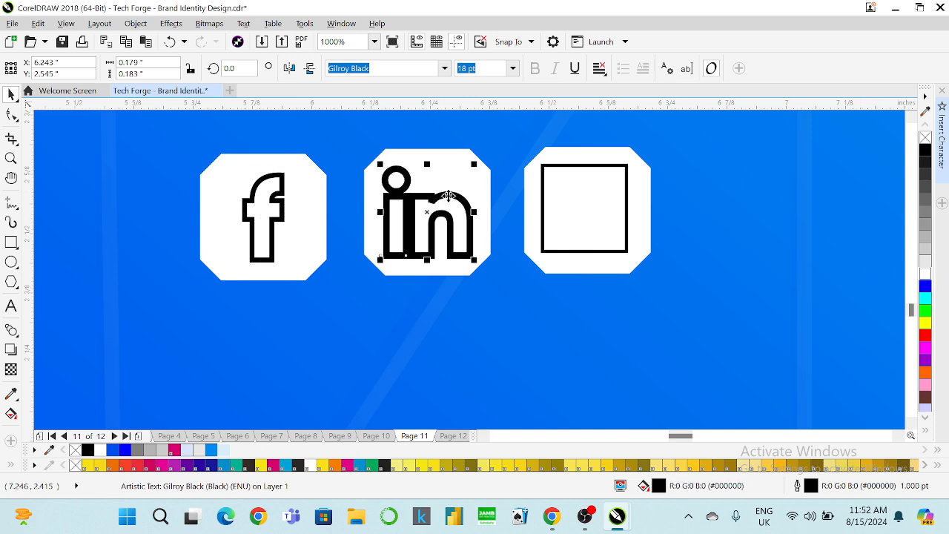
key("F12")
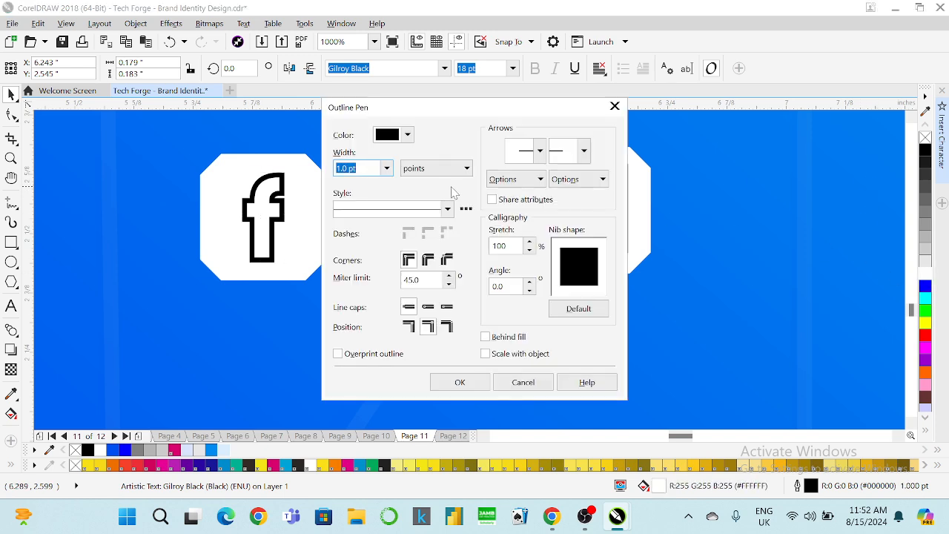
left_click(386, 168)
left_click(374, 225)
left_click(474, 382)
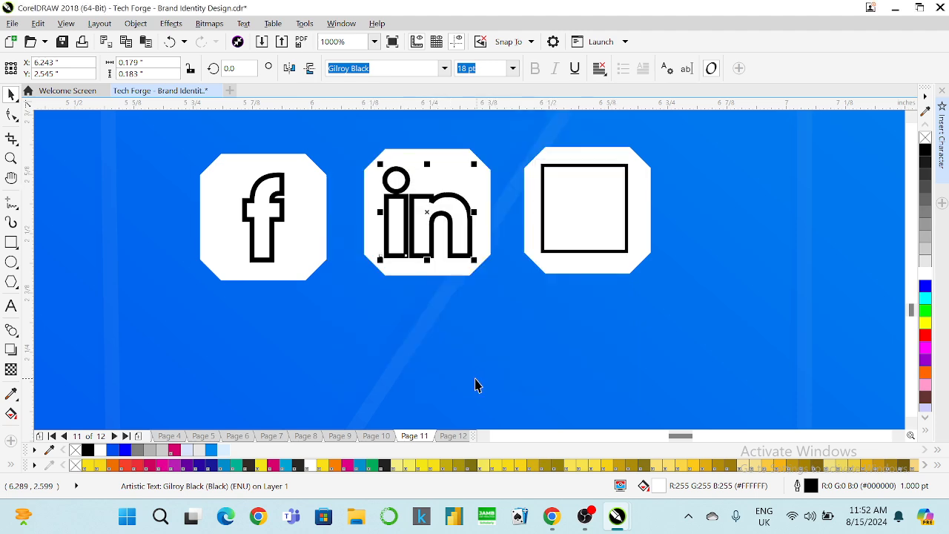
Spread the i and n of 'in' slightly apart.
left_click(12, 116)
left_click_drag(472, 262, 472, 264)
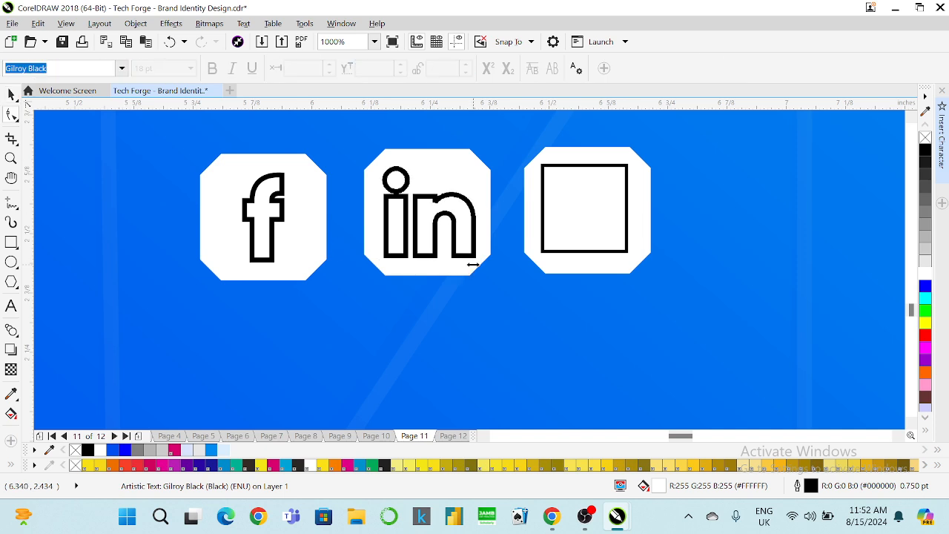
key("space")
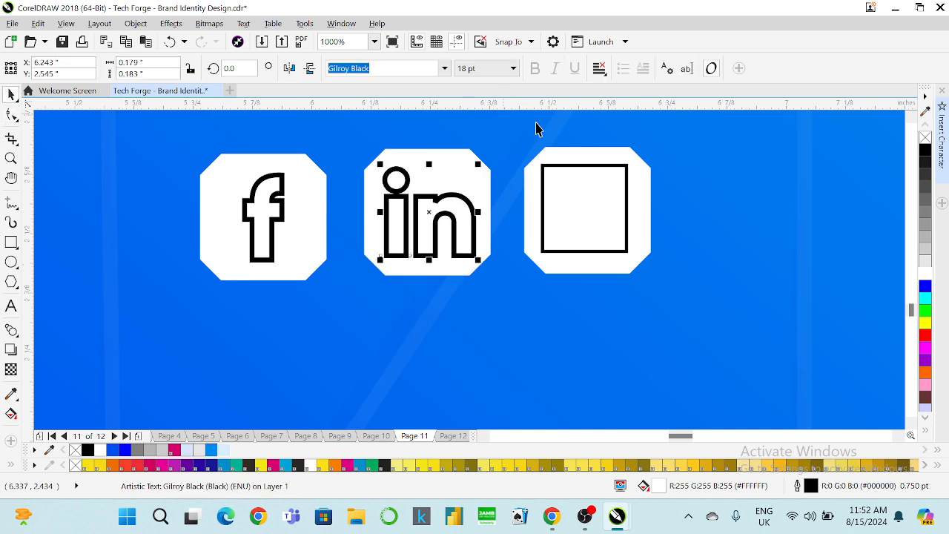
Give the third badge's square a 0.75 pt outline and rounded corners.
left_click(568, 169)
left_click(686, 67)
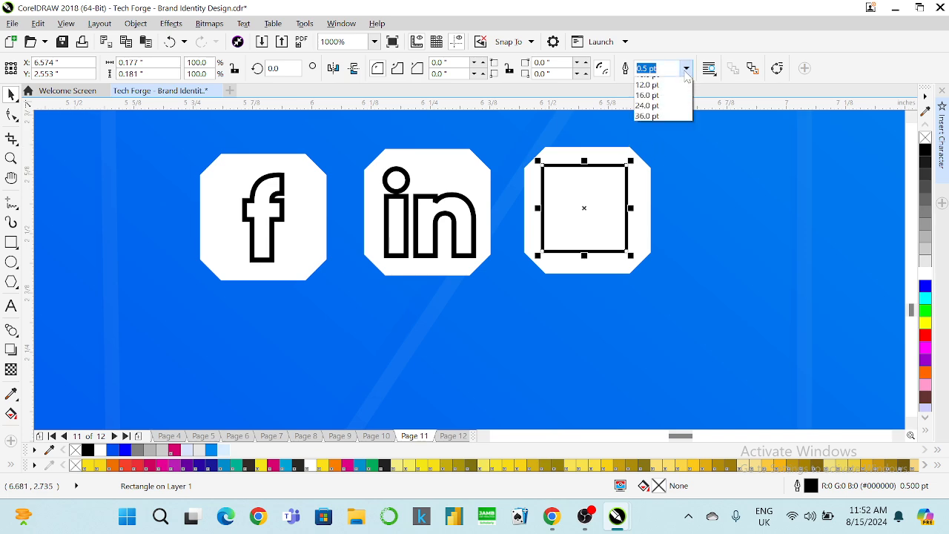
left_click(652, 115)
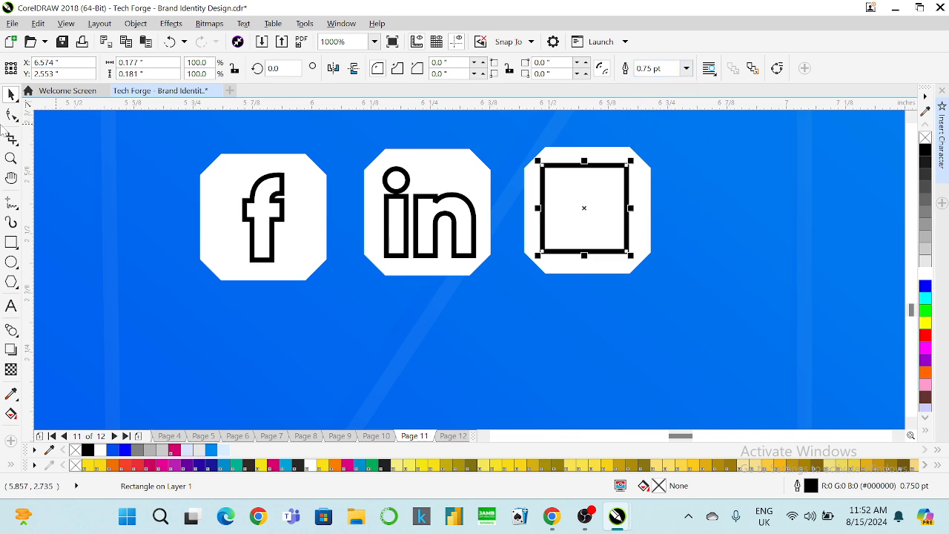
left_click(11, 116)
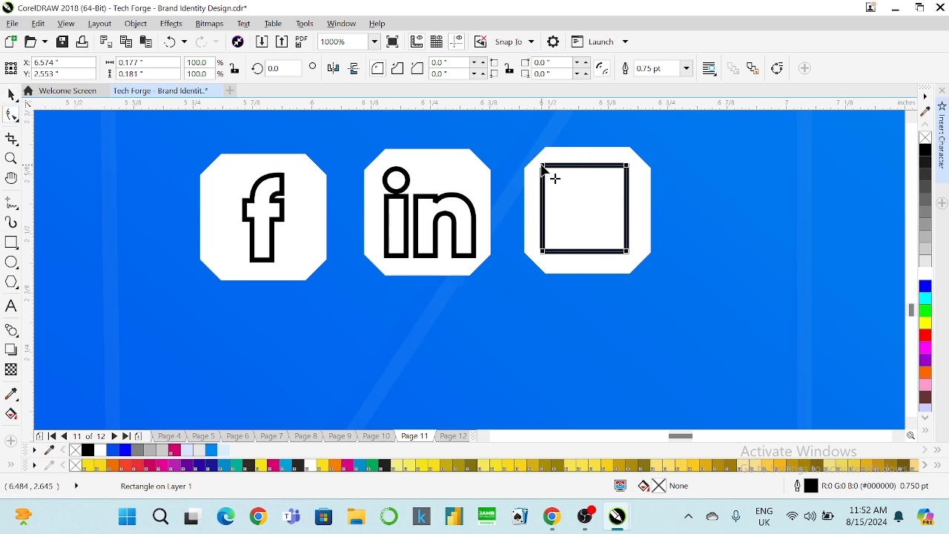
left_click_drag(542, 168, 568, 167)
left_click(10, 97)
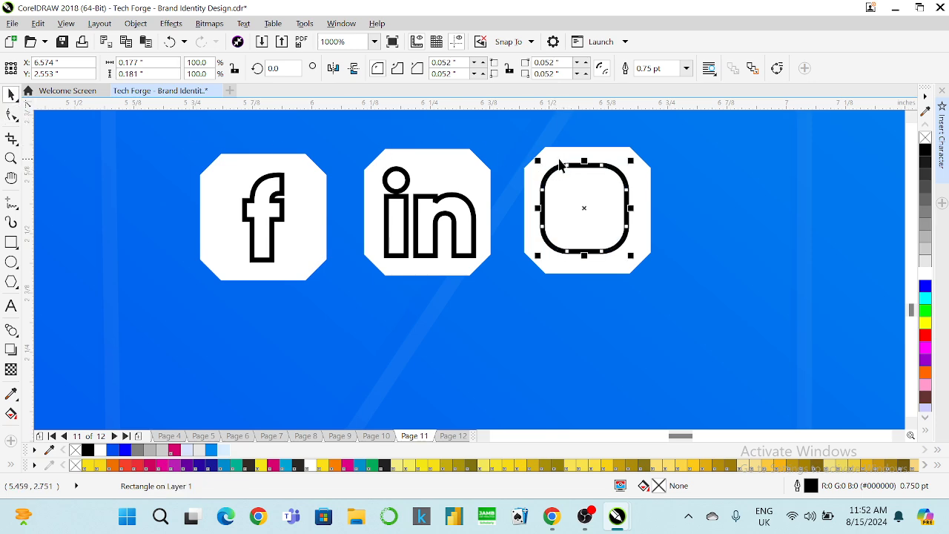
Add a horizontal guideline along the icons' tops and compare the square with the f.
left_click_drag(394, 105, 394, 173)
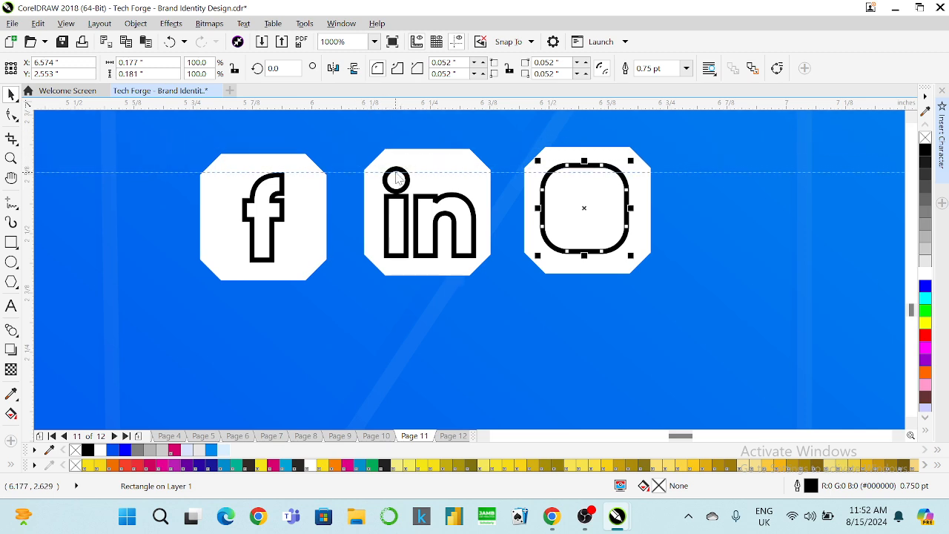
left_click(280, 175)
left_click(282, 185)
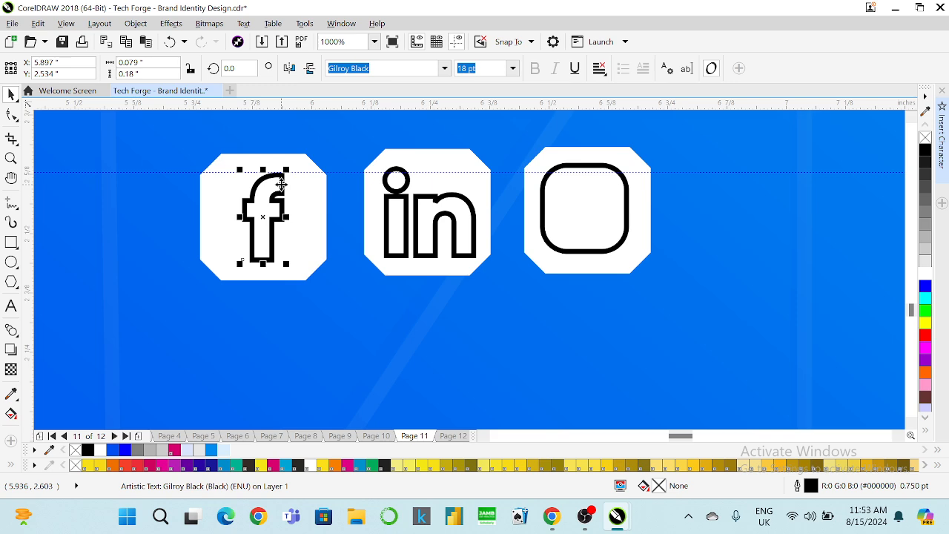
left_click(542, 205)
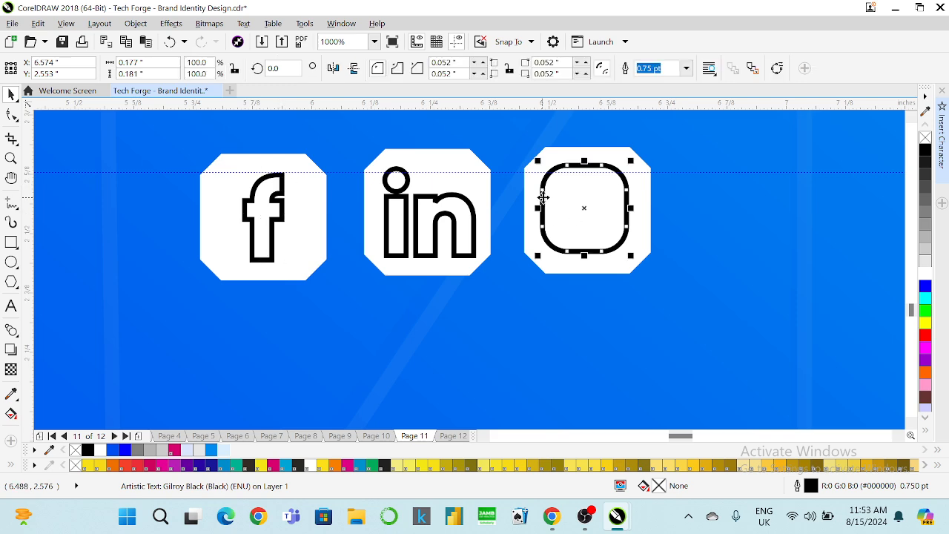
left_click(282, 186)
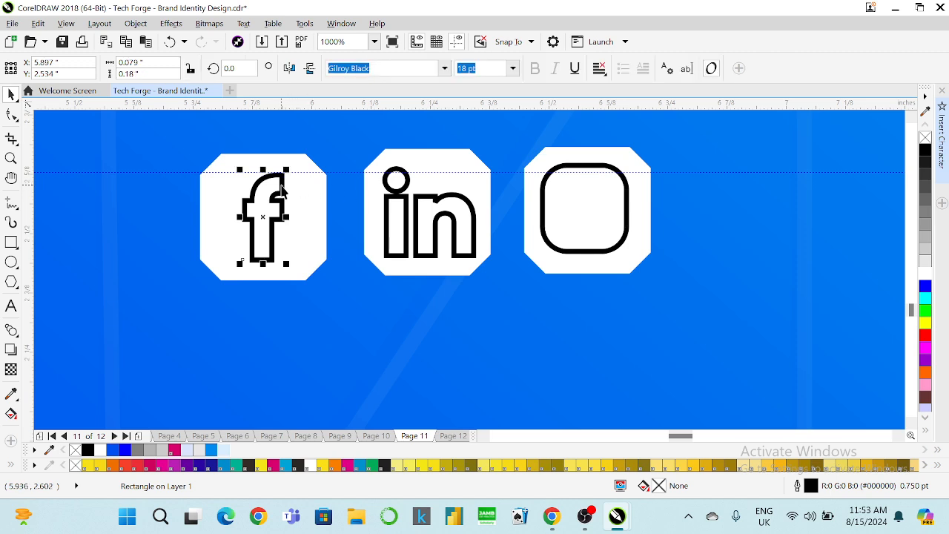
left_click(542, 197)
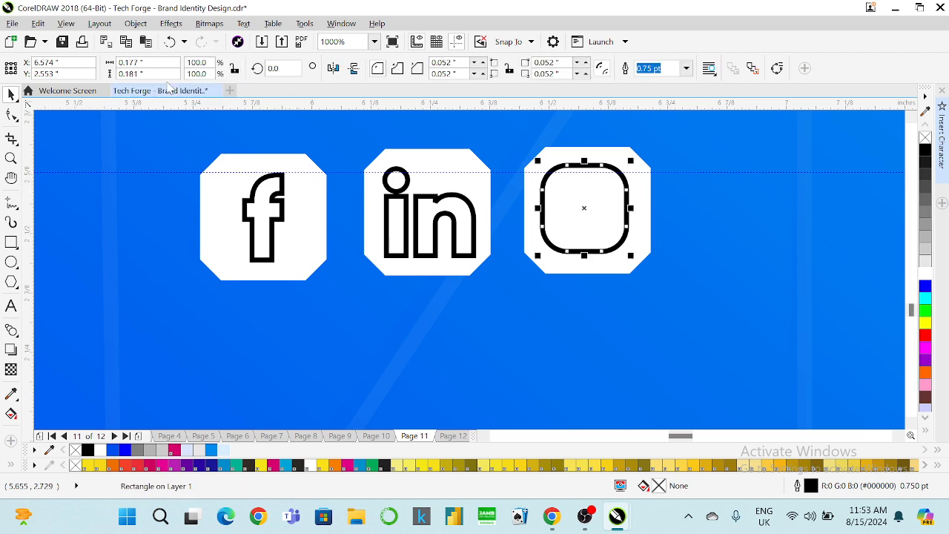
Size the rounded square to 0.18 × 0.18 inches and select it with its octagon.
left_click(141, 74)
key("BackSpace")
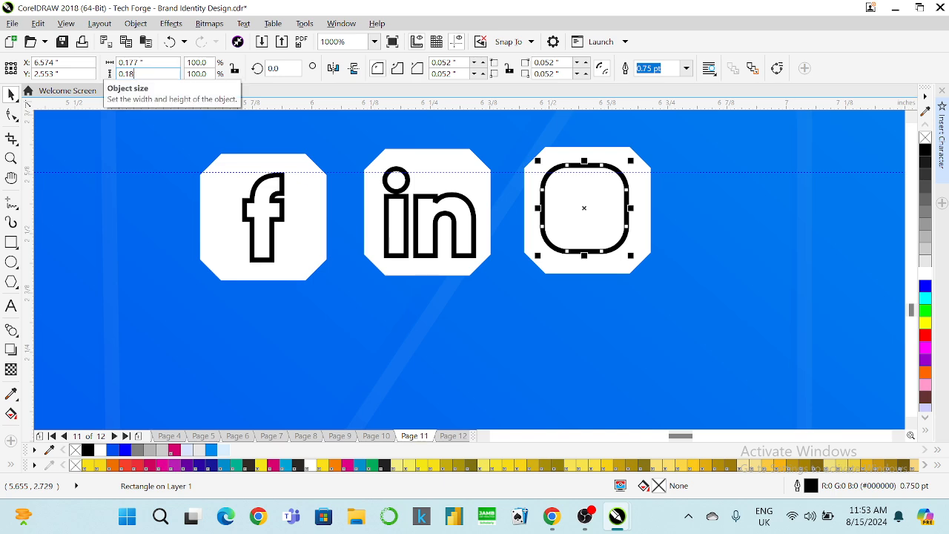
key("Return")
left_click(141, 63)
key("BackSpace")
key("BackSpace")
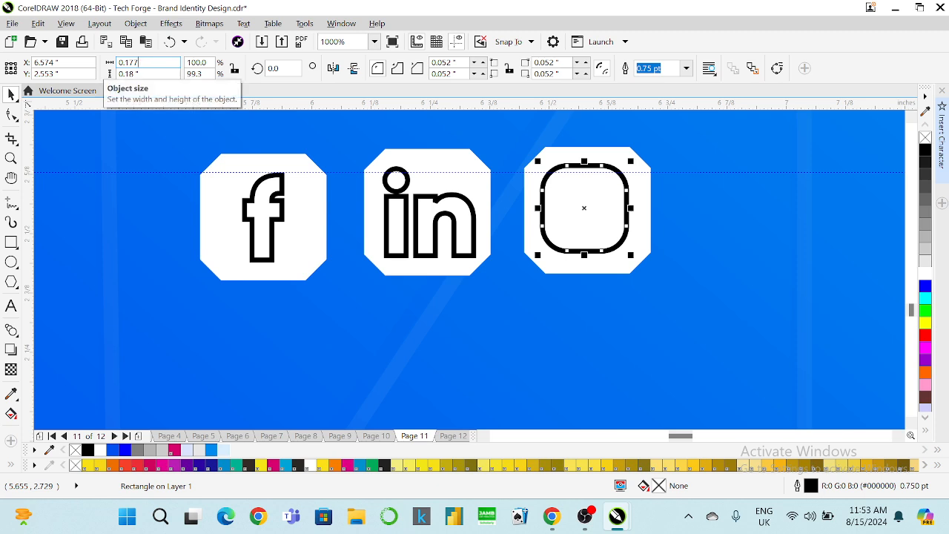
key("Return")
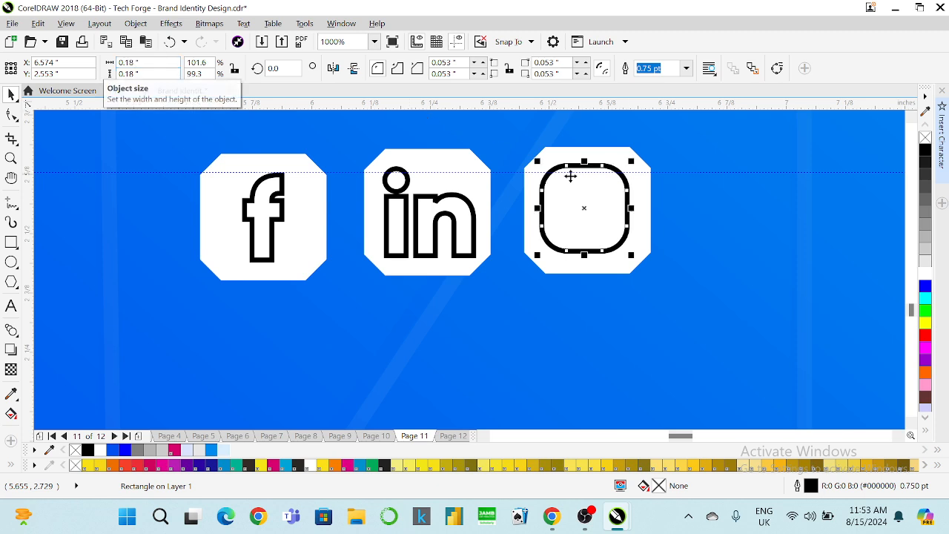
left_click(530, 179, "shift")
Centre the rounded square on the octagon and add a smaller inner copy rounded into a circle.
key("c")
key("e")
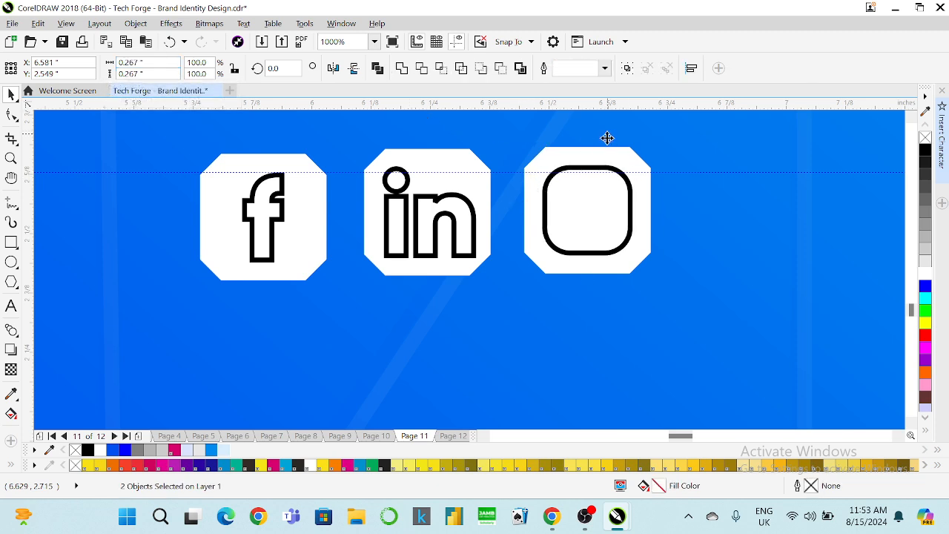
left_click(606, 166)
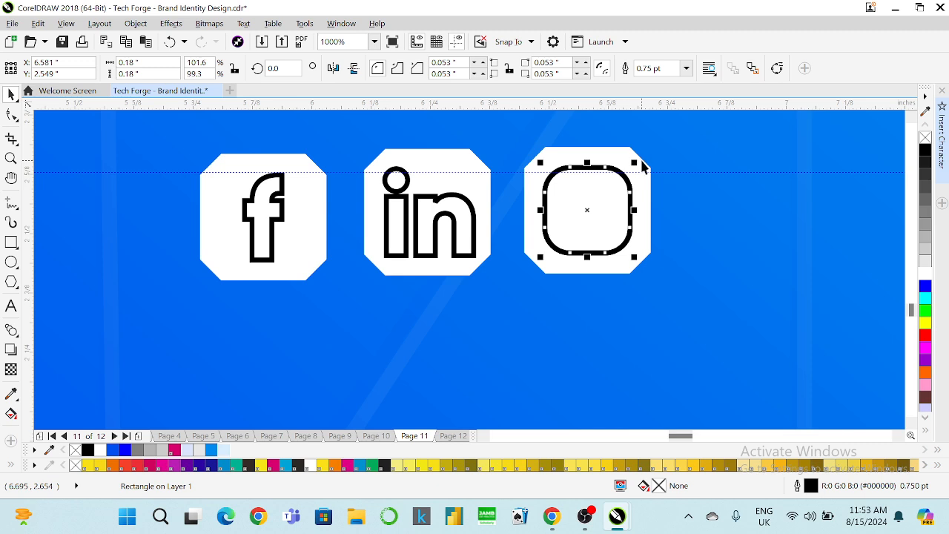
left_click_drag(634, 163, 608, 192)
left_click(11, 115)
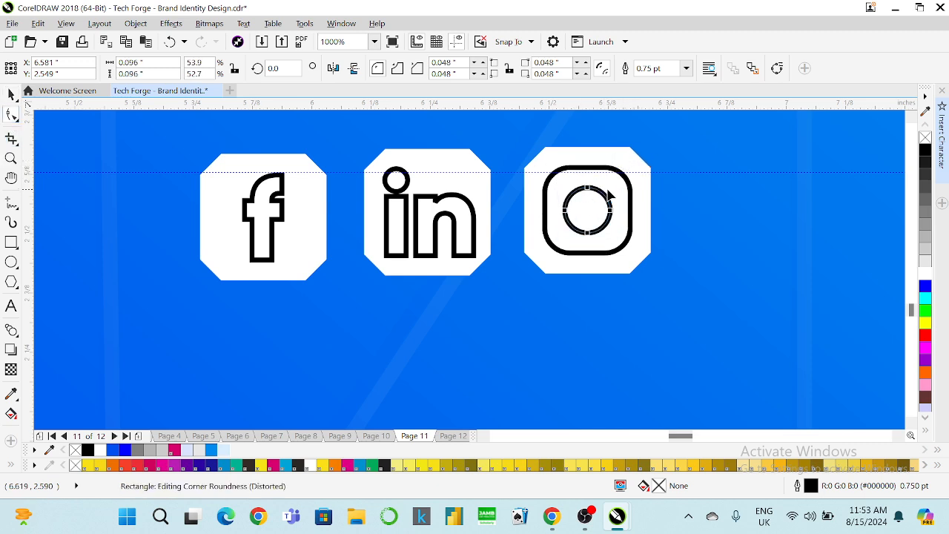
left_click(11, 94)
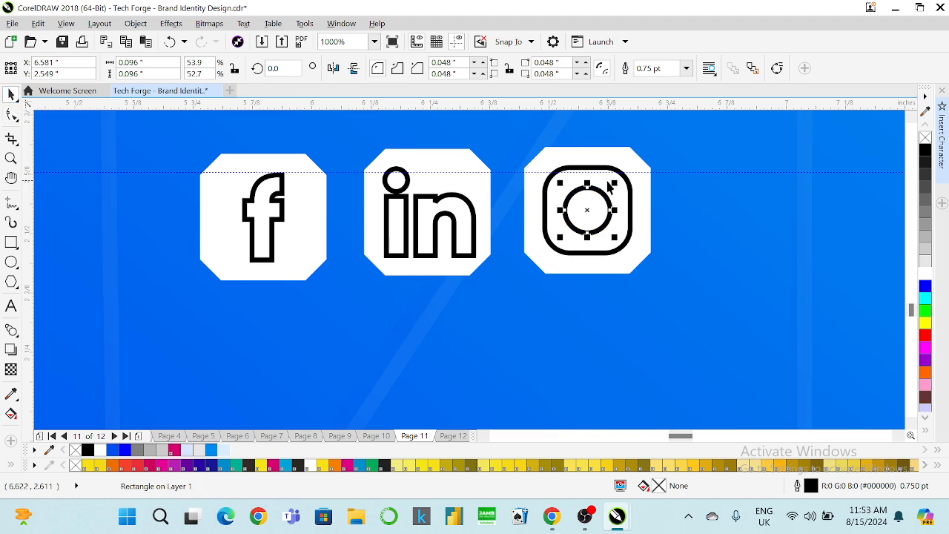
scroll(608, 185, "up", 1)
scroll(608, 191, "up", 1)
left_click_drag(618, 186, 613, 197)
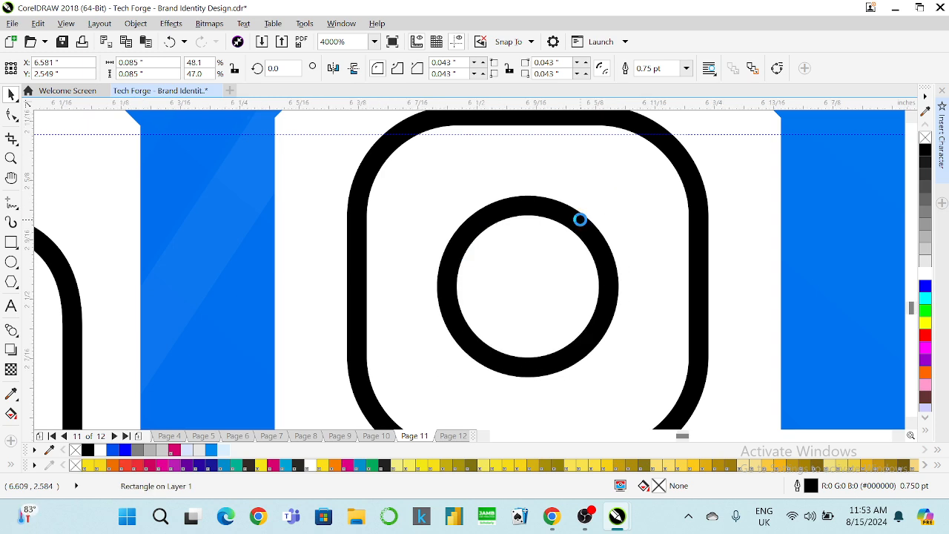
scroll(579, 220, "down", 1)
Duplicate the circle into a tiny black, outline-free dot at the icon's top-right.
key("ctrl+d")
scroll(582, 225, "down", 2)
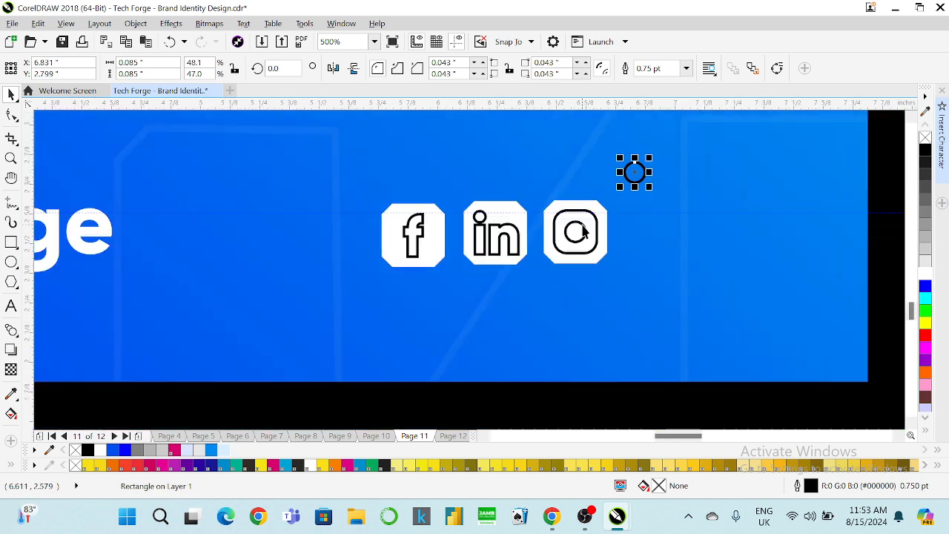
left_click_drag(635, 172, 594, 232)
scroll(608, 223, "up", 2)
left_click_drag(626, 169, 561, 197)
left_click_drag(554, 249, 569, 217)
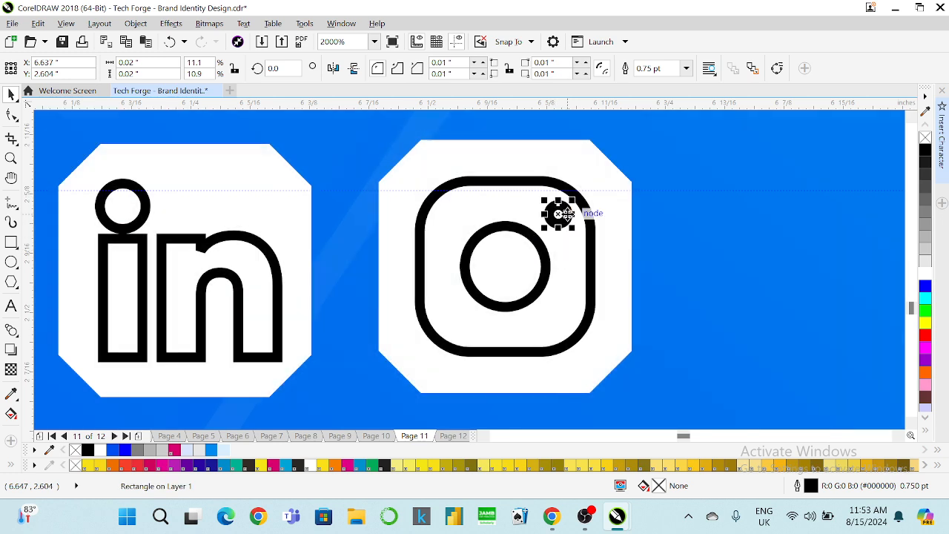
right_click(925, 137)
left_click(925, 148)
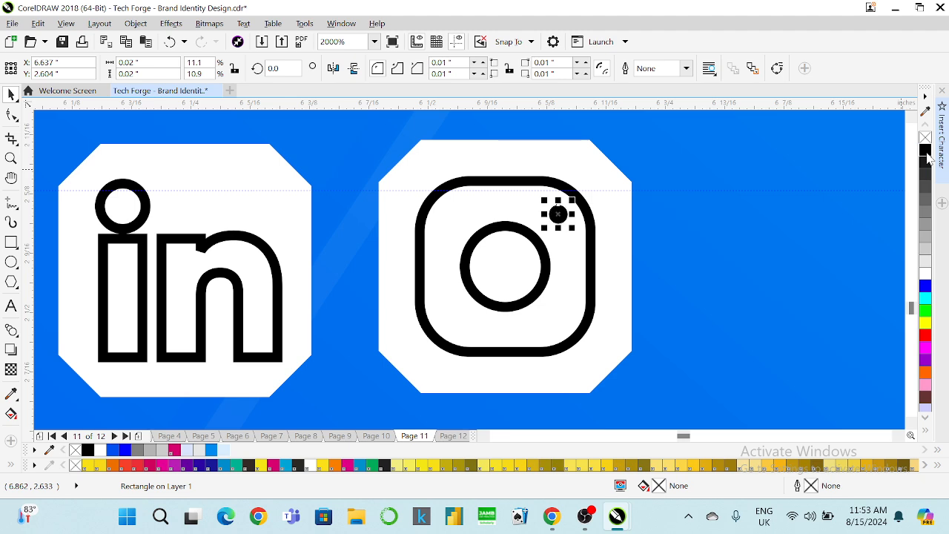
scroll(575, 200, "up", 1)
left_click_drag(568, 205, 572, 200)
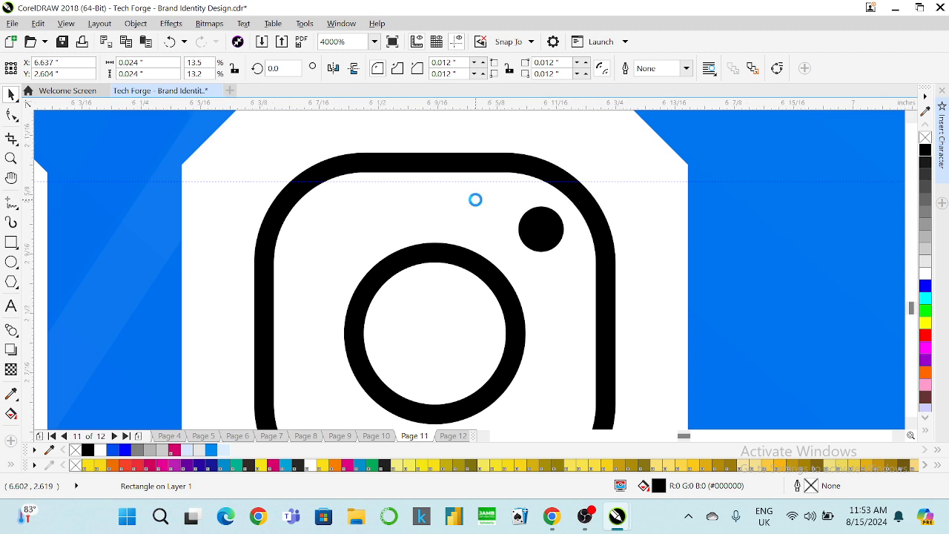
scroll(475, 200, "down", 1)
Set the inner circle and rounded square outlines to 1.0 pt.
left_click(473, 228)
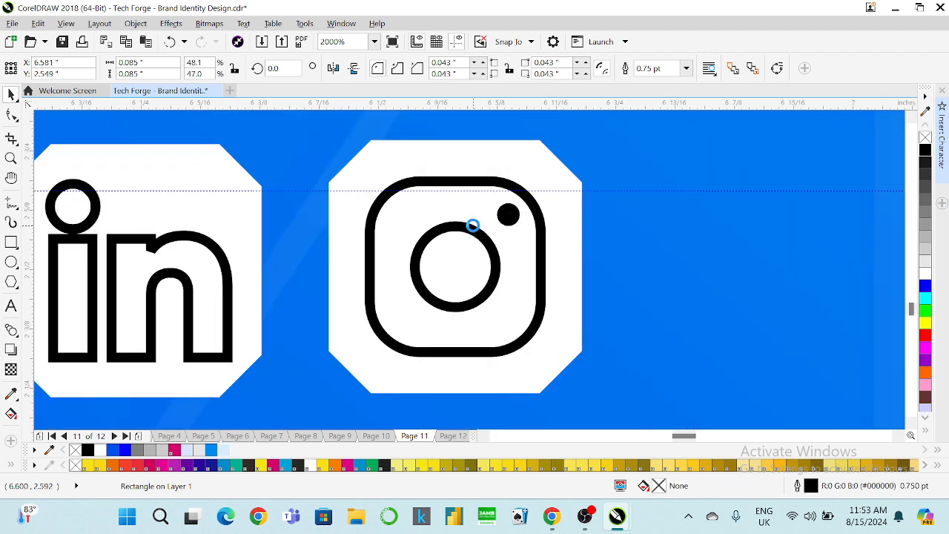
scroll(467, 225, "down", 1)
left_click(338, 231)
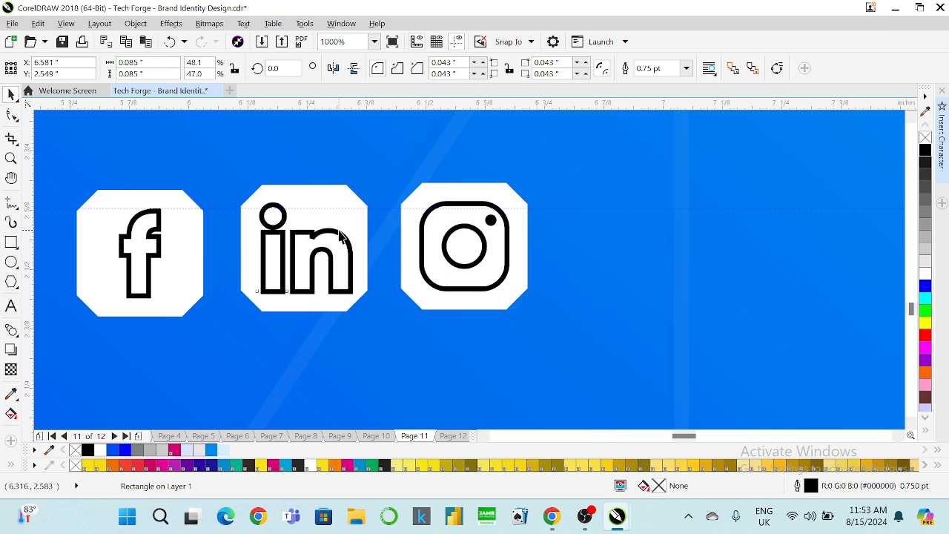
left_click(461, 224)
left_click(464, 204, "shift")
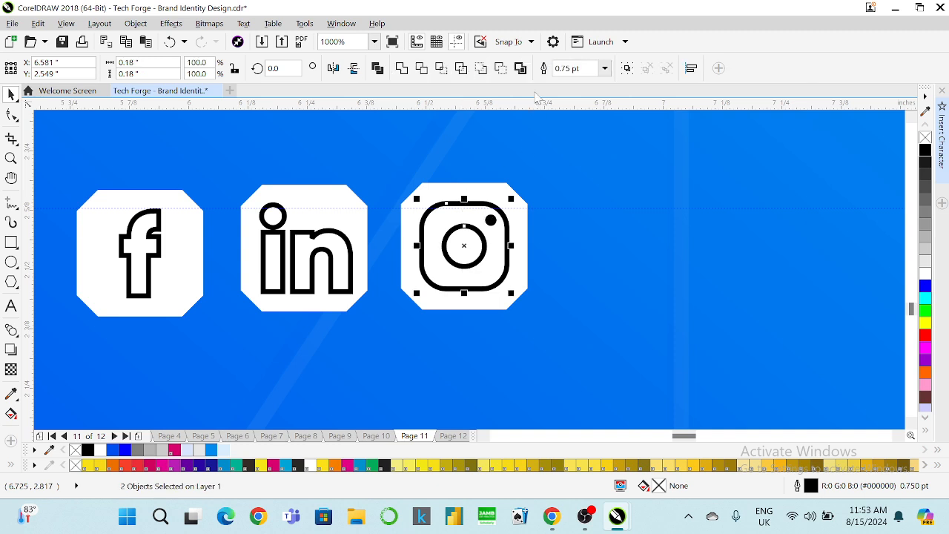
left_click(604, 69)
left_click(572, 122)
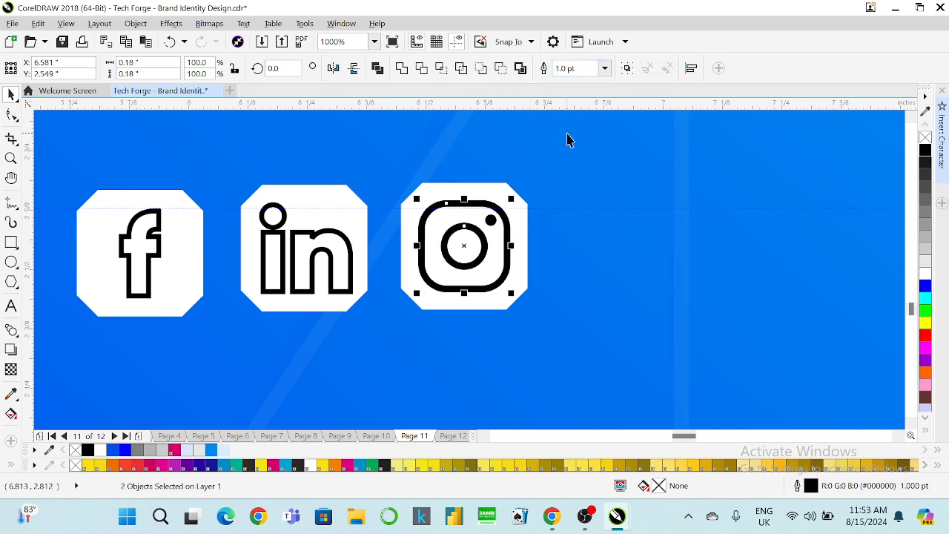
left_click(567, 140)
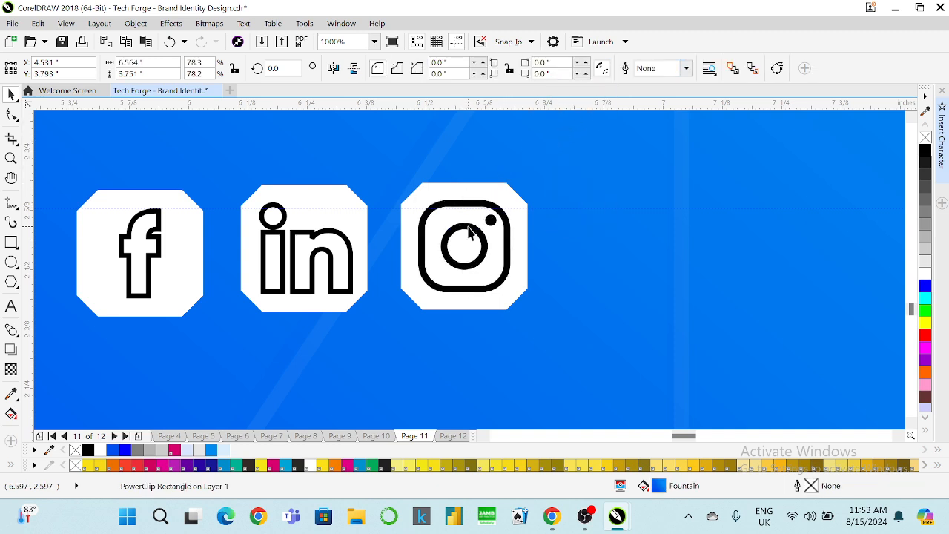
scroll(469, 232, "up", 1)
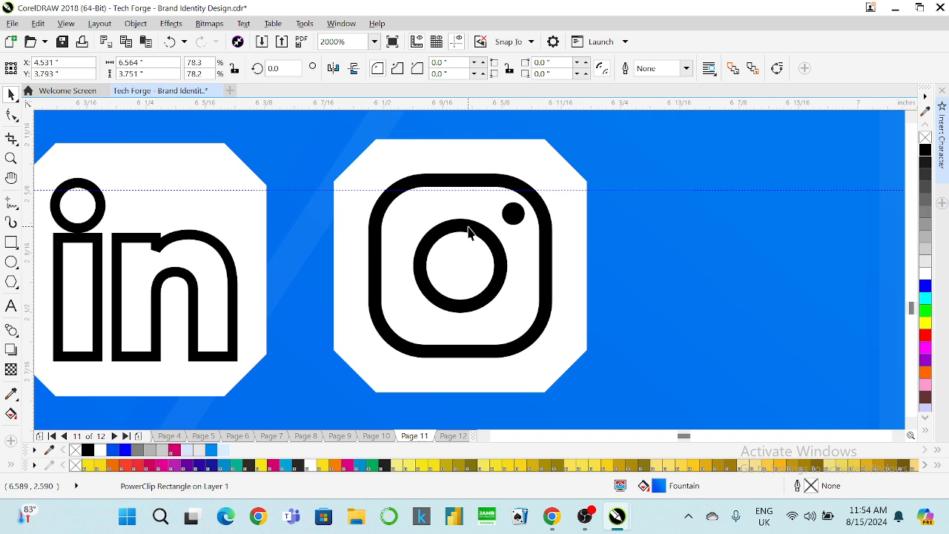
left_click(468, 230)
Convert the Instagram outlines to filled objects and combine them with the black dot.
left_click(465, 178, "shift")
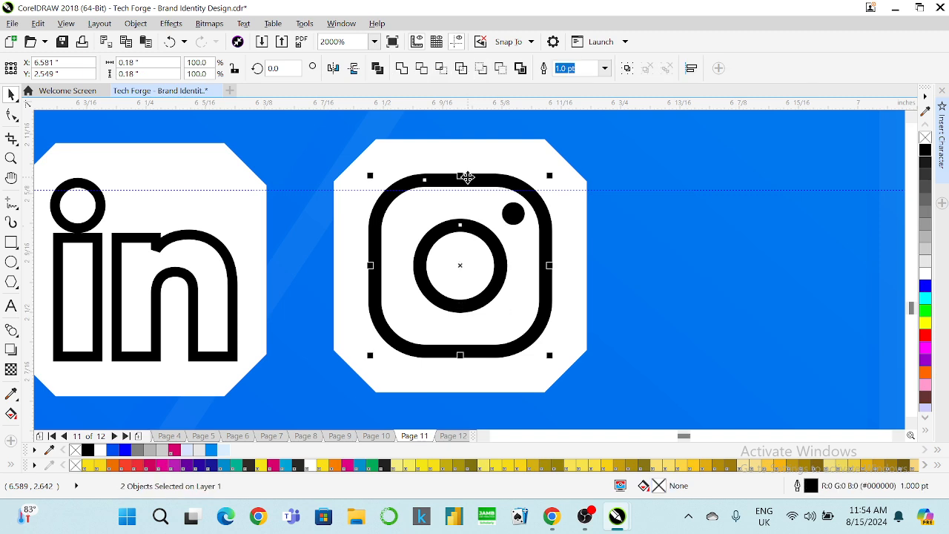
left_click(136, 23)
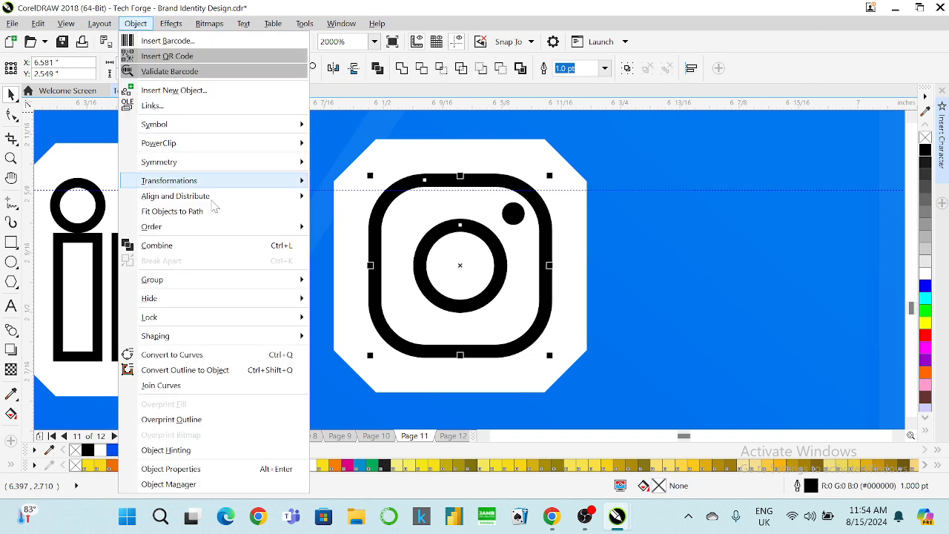
left_click(212, 370)
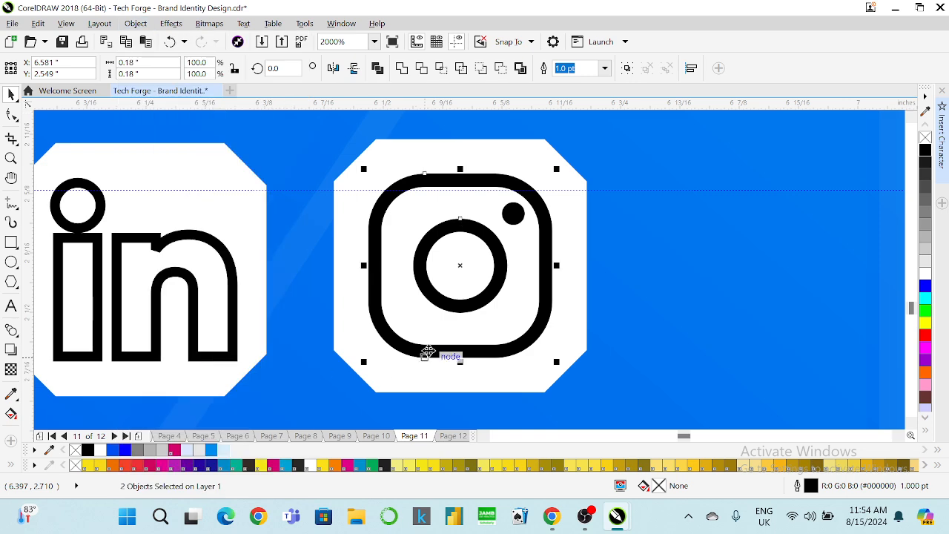
left_click(511, 213, "shift")
left_click(401, 68)
Convert the f to an object and cut it out of its white tile with Back Minus Front.
scroll(545, 213, "down", 1)
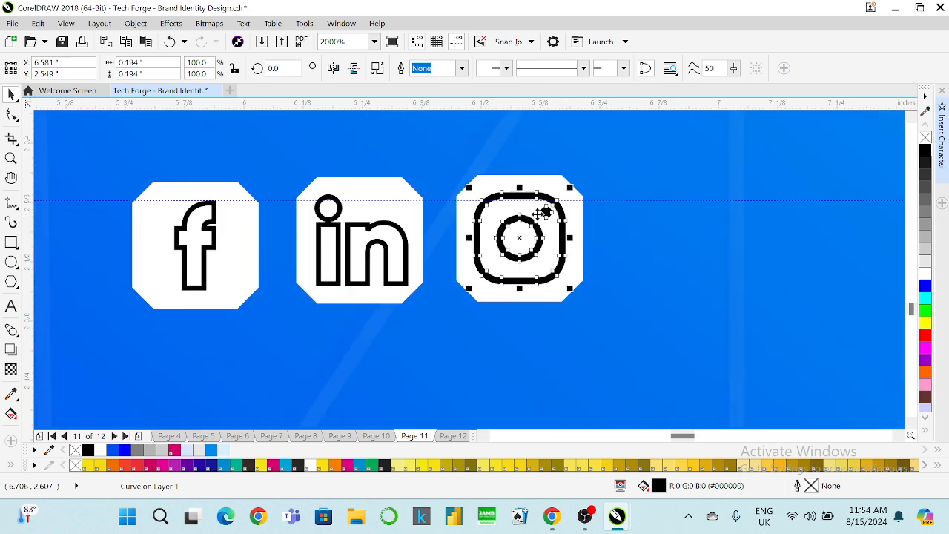
left_click(366, 227)
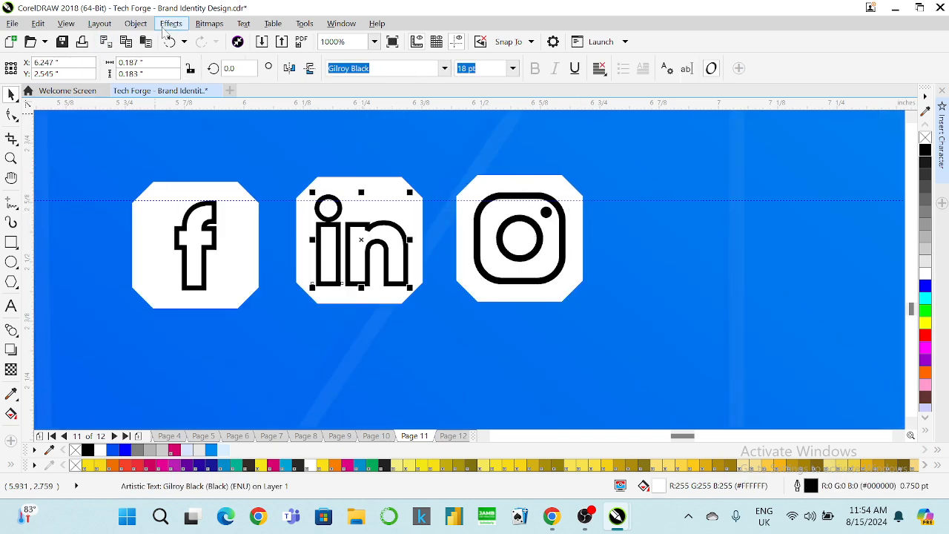
left_click(137, 24)
left_click(244, 368)
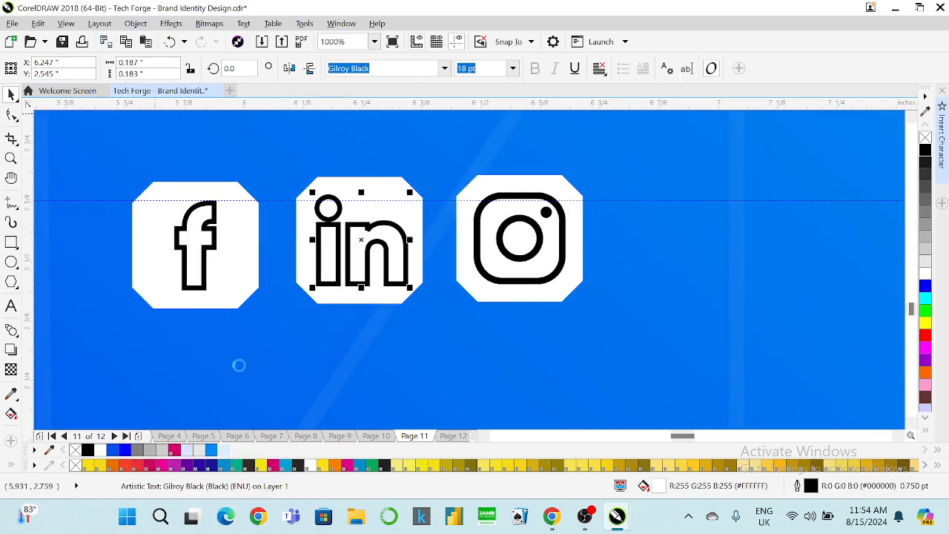
left_click(212, 250)
left_click(136, 24)
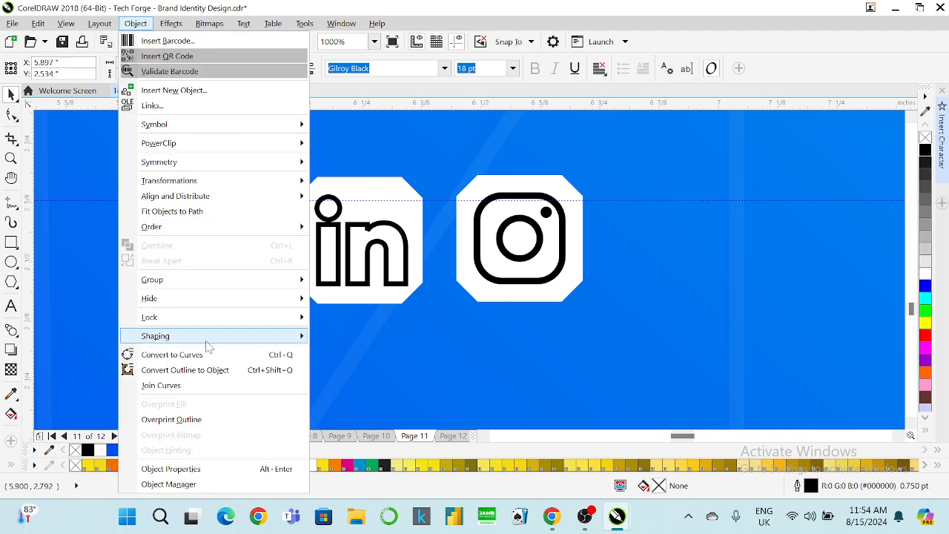
left_click(244, 368)
left_click(231, 215, "shift")
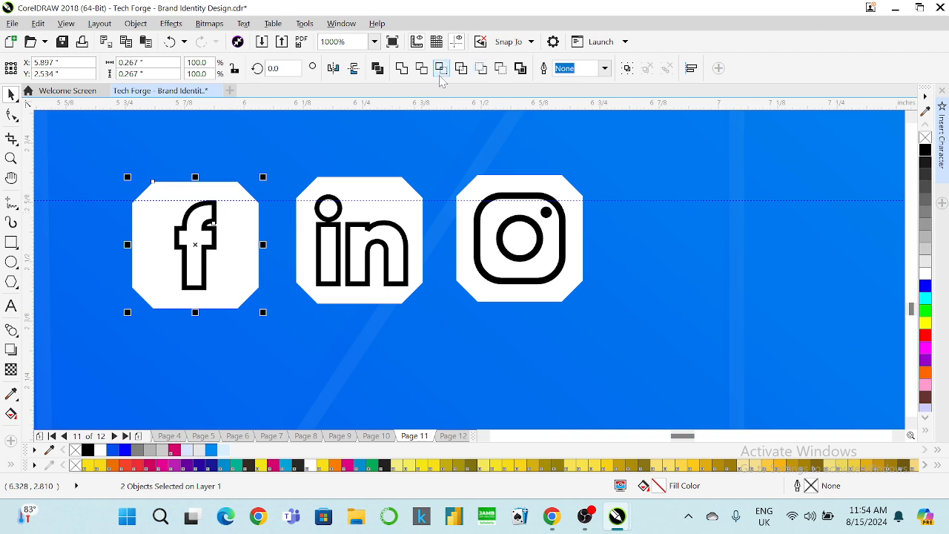
left_click(500, 69)
left_click(333, 219)
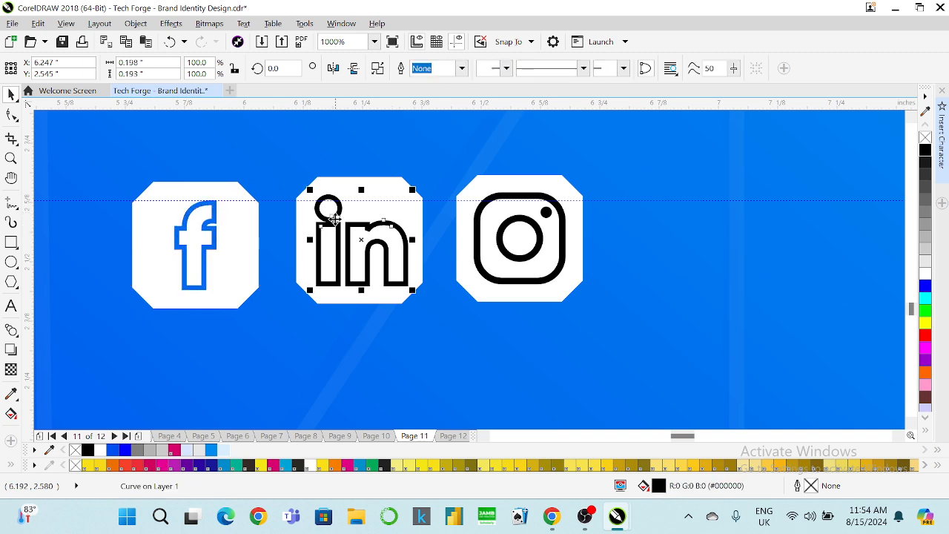
Convert the in letters to an object and cut them out of their white tile.
left_click(344, 193, "shift")
left_click(501, 68)
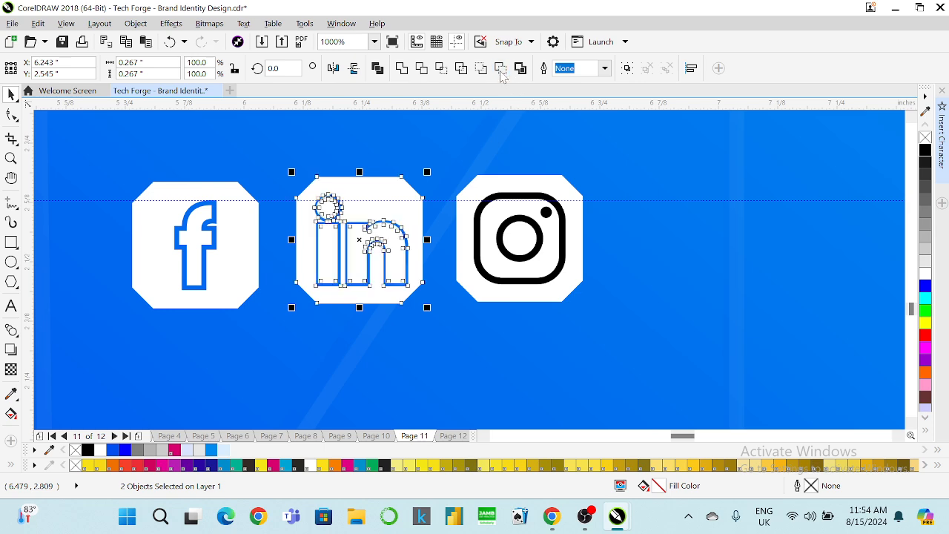
key("ctrl+z")
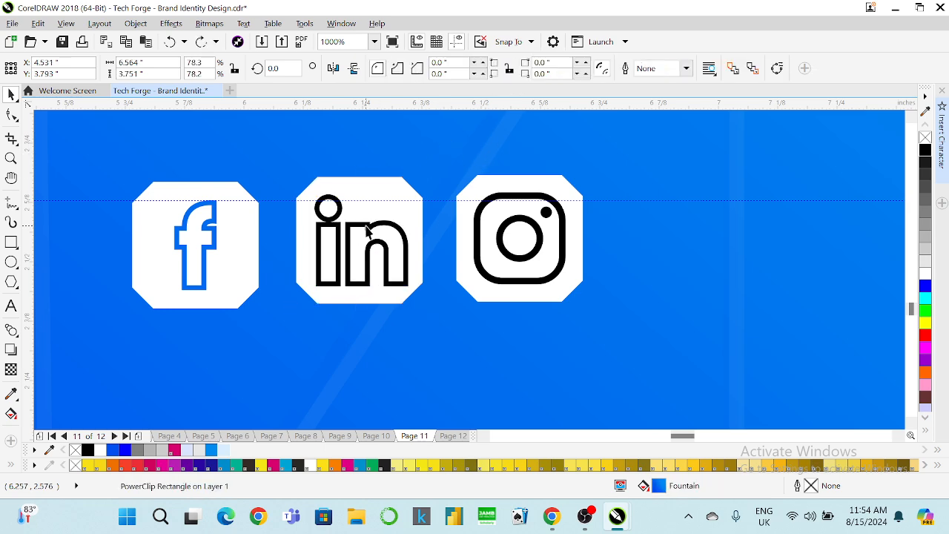
left_click(363, 216)
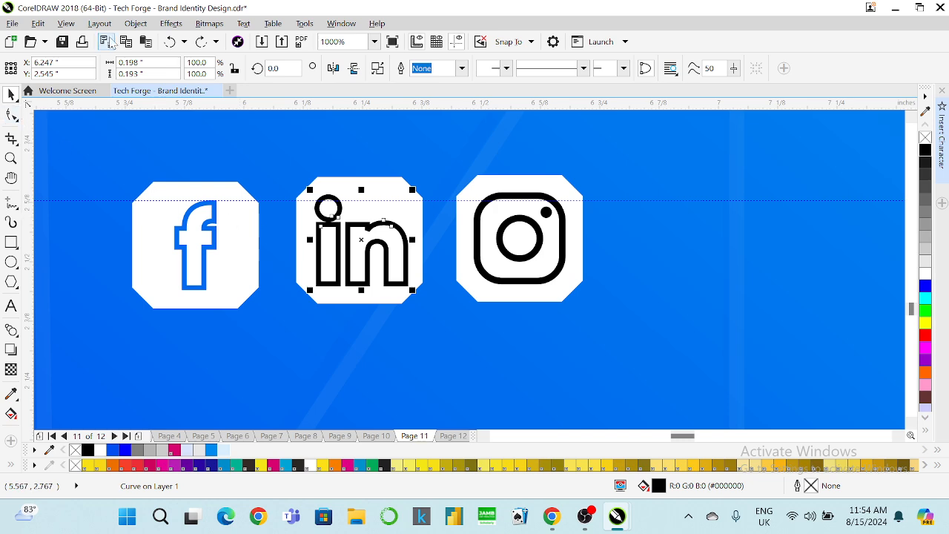
left_click(133, 24)
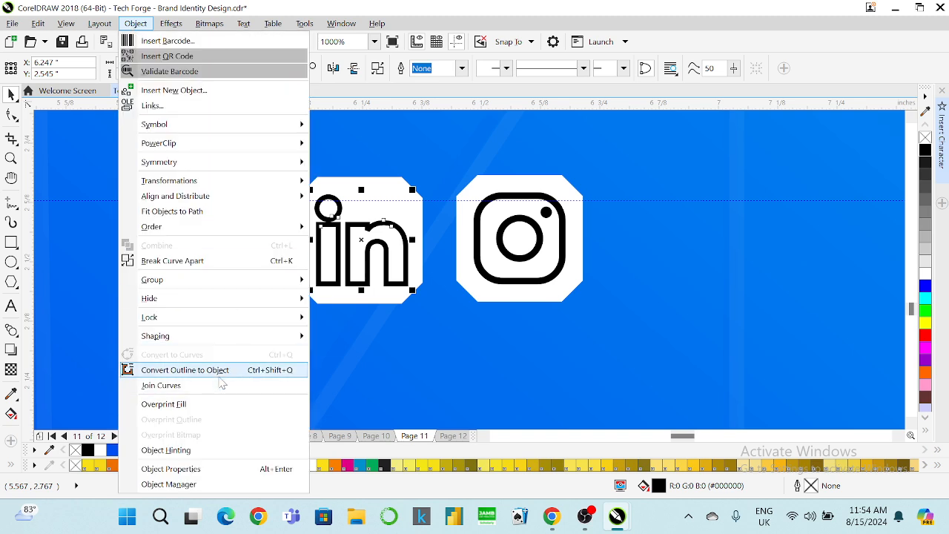
left_click(218, 374)
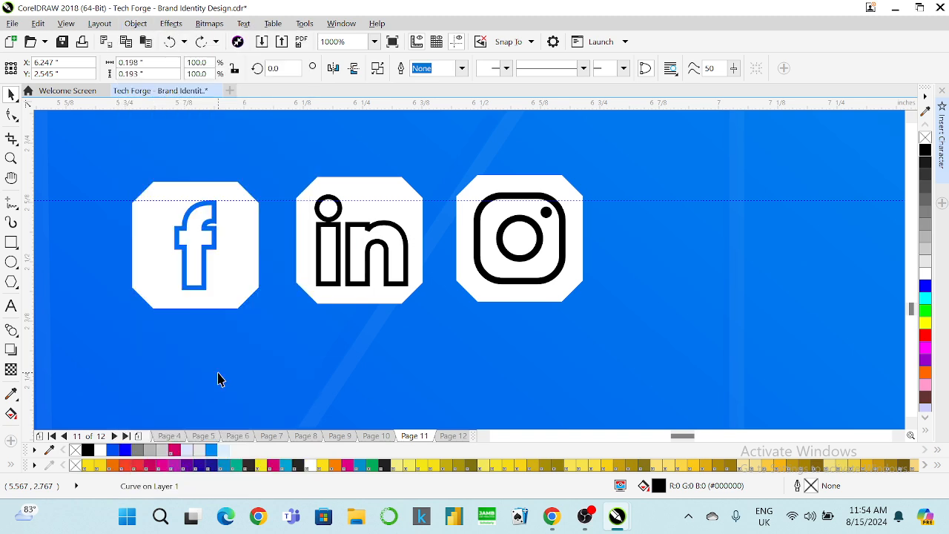
left_click(353, 226)
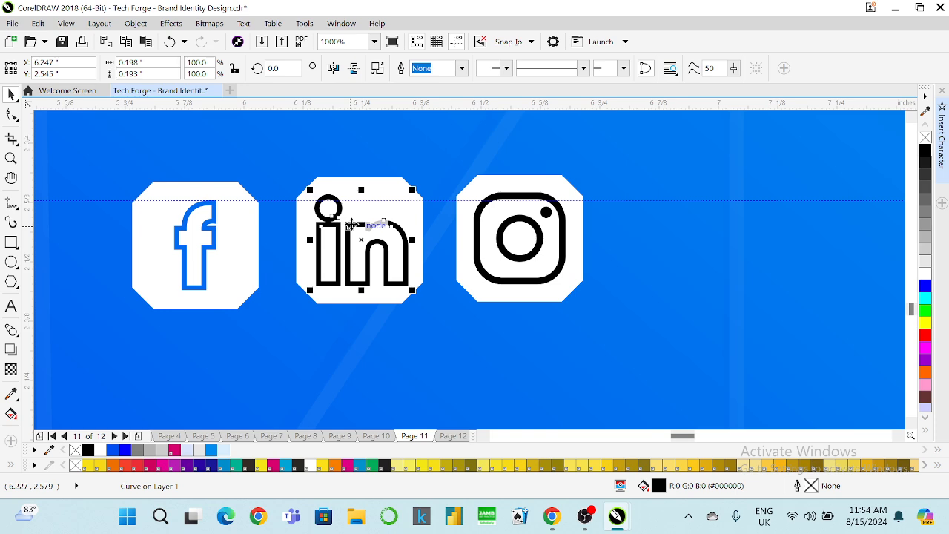
left_click(343, 193, "shift")
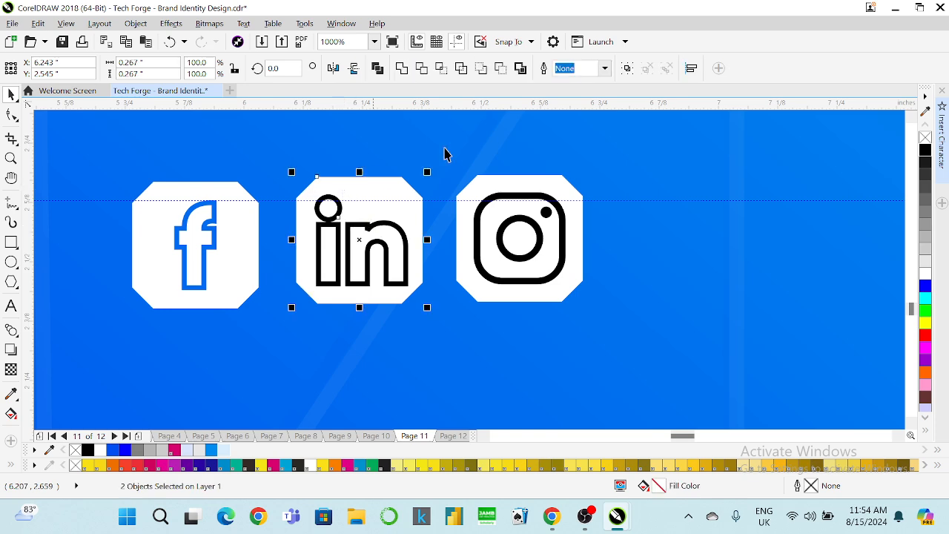
left_click(507, 72)
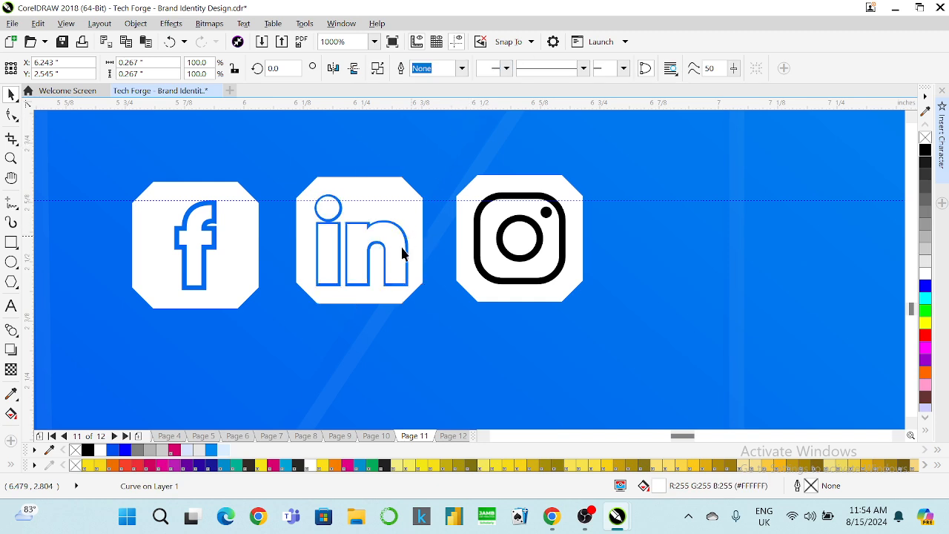
left_click(375, 247)
Delete the leftover in and f text pieces.
left_click_drag(375, 241, 370, 221)
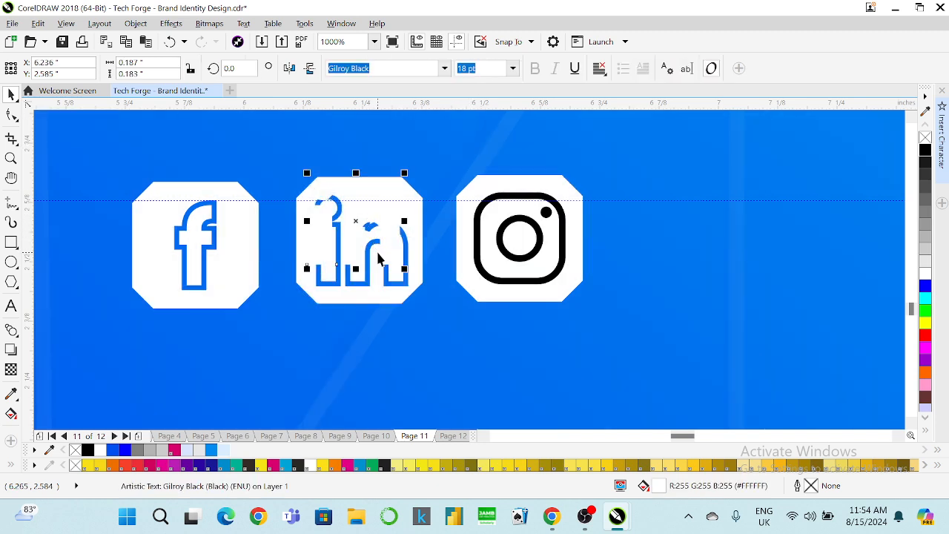
key("Escape")
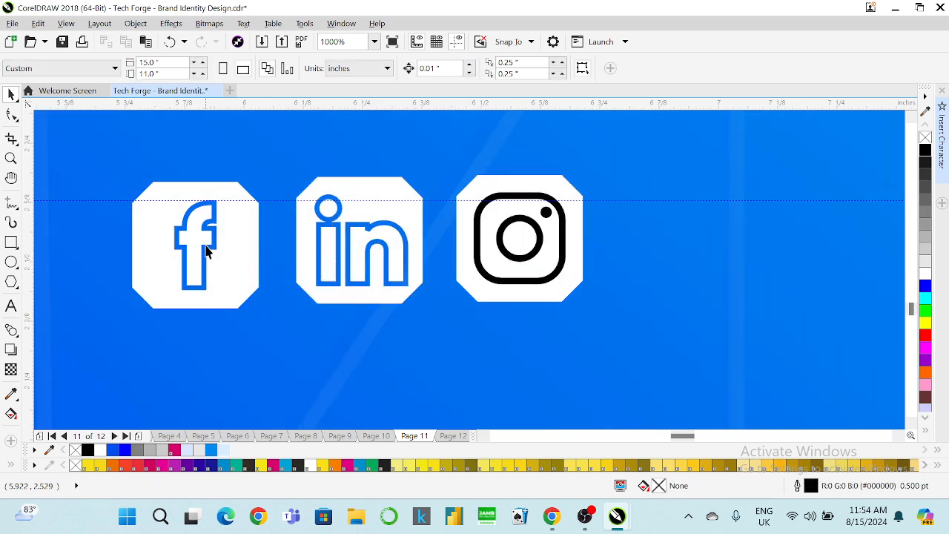
left_click(159, 233)
key("Delete")
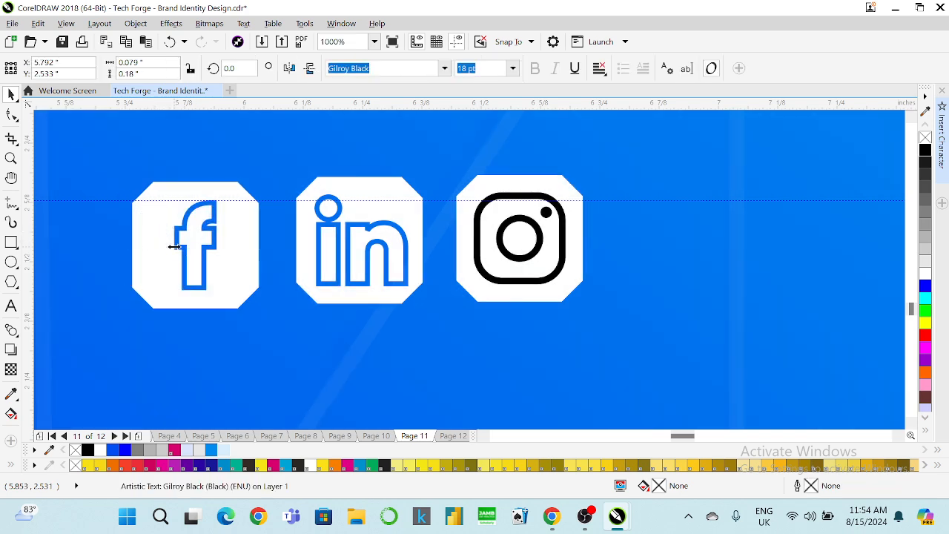
Cut the combined Instagram glyph out of its white octagon tile.
left_click(483, 210)
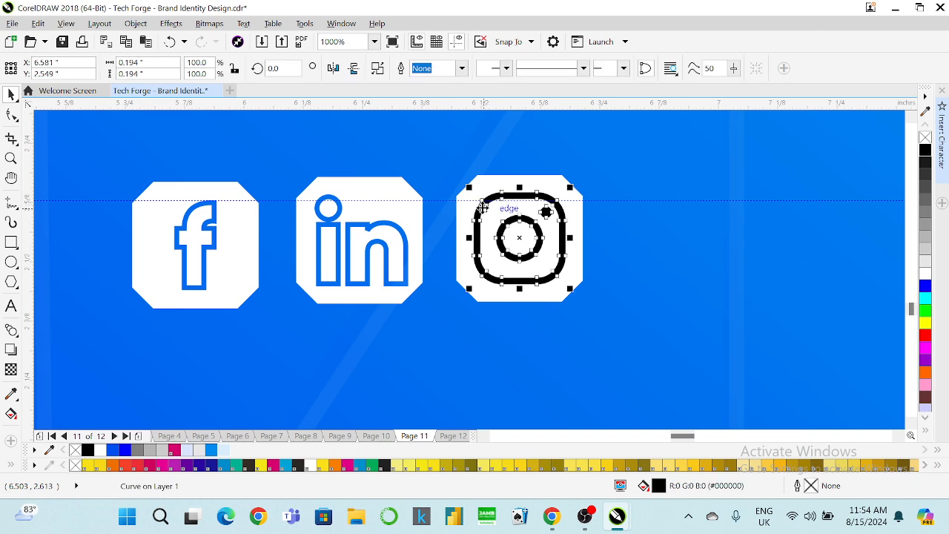
left_click(486, 187, "shift")
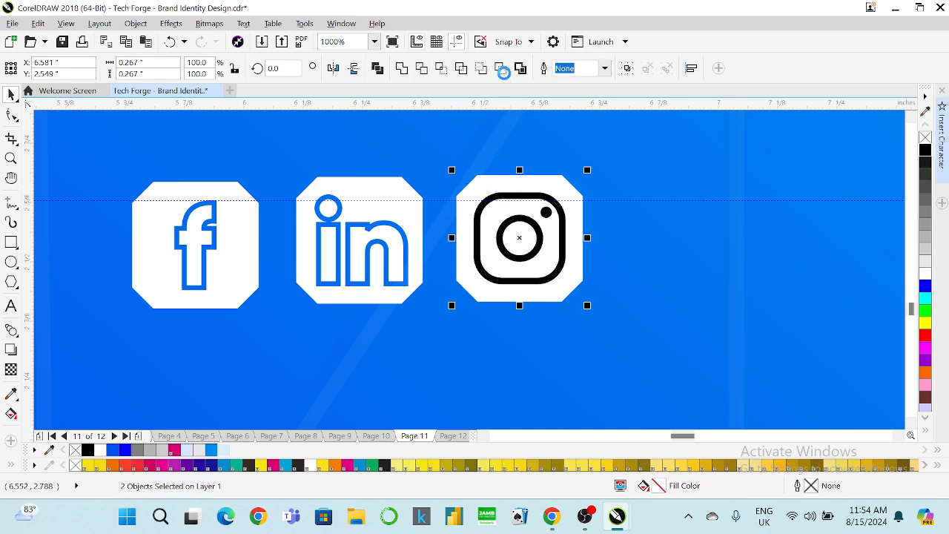
left_click(500, 68)
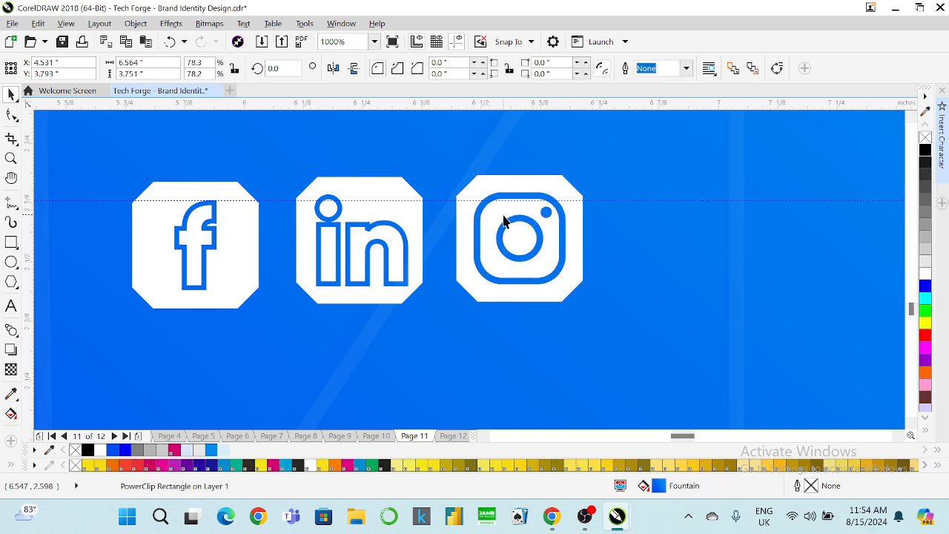
left_click_drag(497, 211, 557, 206)
key("ctrl+z")
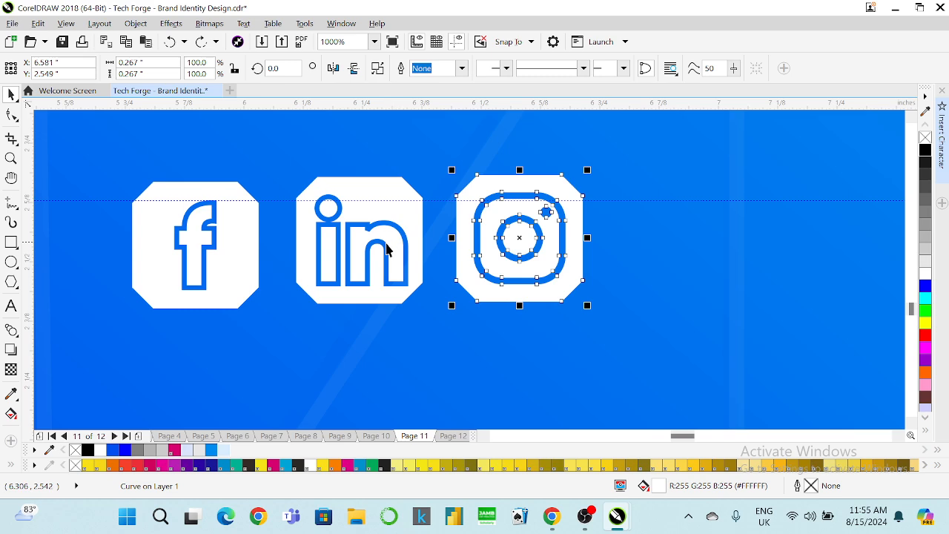
Delete the horizontal guideline running across the card.
left_click(385, 249)
left_click(215, 226)
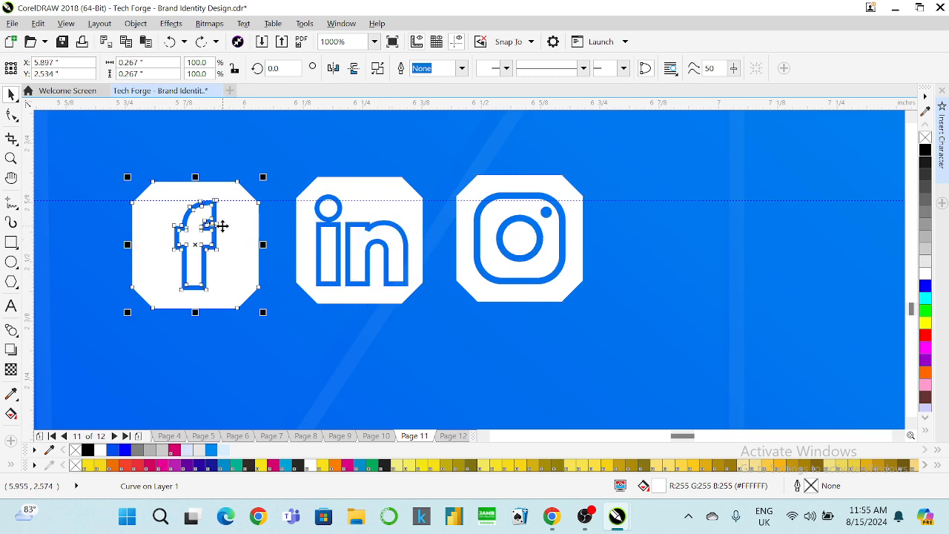
left_click_drag(223, 226, 229, 273)
key("ctrl+z")
scroll(353, 226, "down", 3)
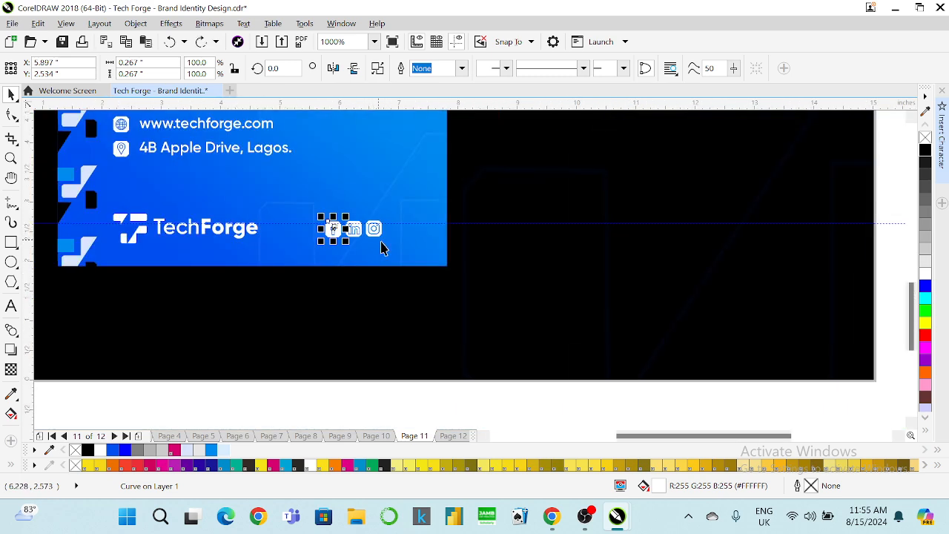
scroll(382, 248, "down", 3)
left_click(434, 340)
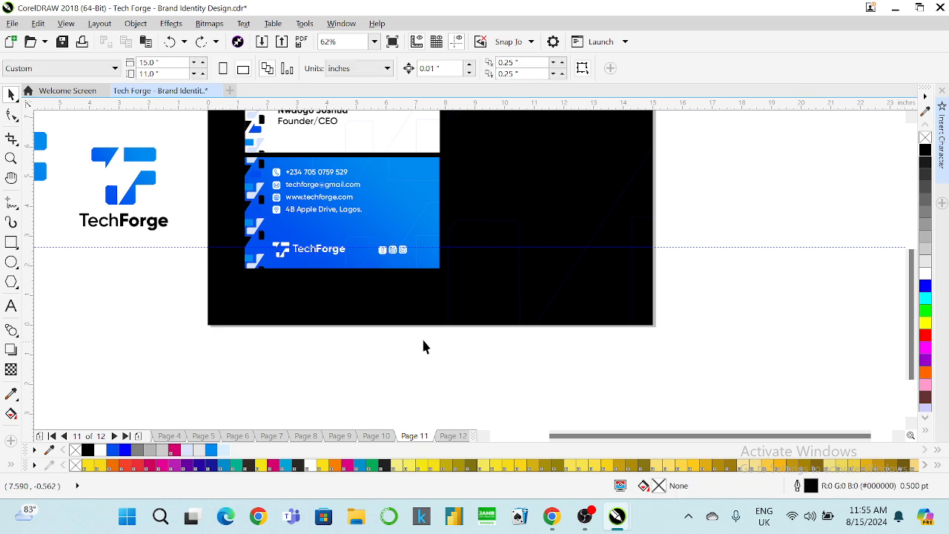
left_click(427, 248)
key("Delete")
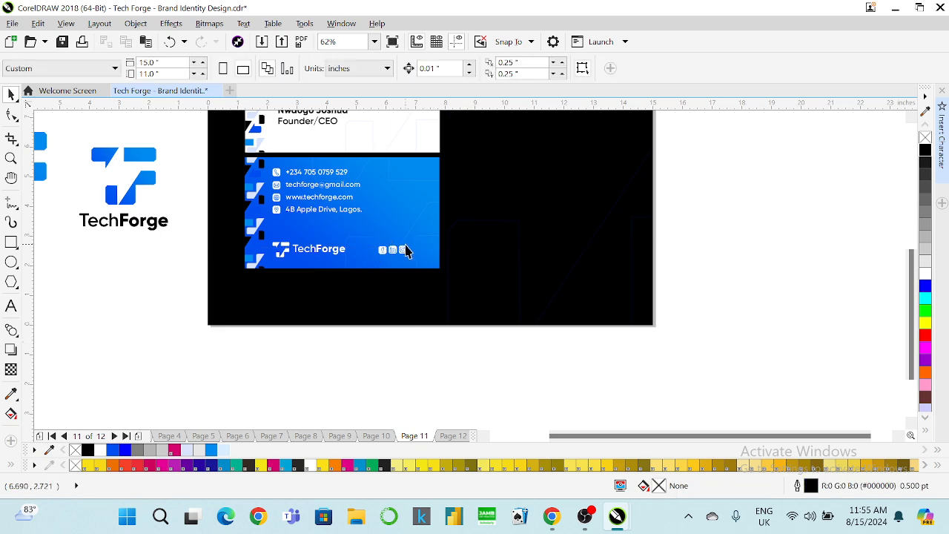
scroll(399, 221, "up", 2)
scroll(421, 282, "down", 3)
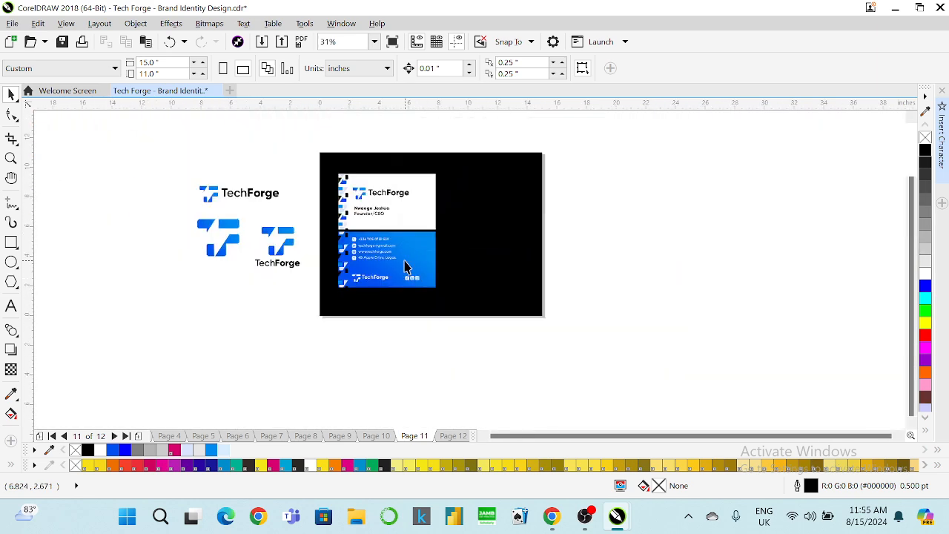
scroll(395, 272, "up", 2)
left_click_drag(367, 263, 490, 303)
scroll(470, 295, "up", 3)
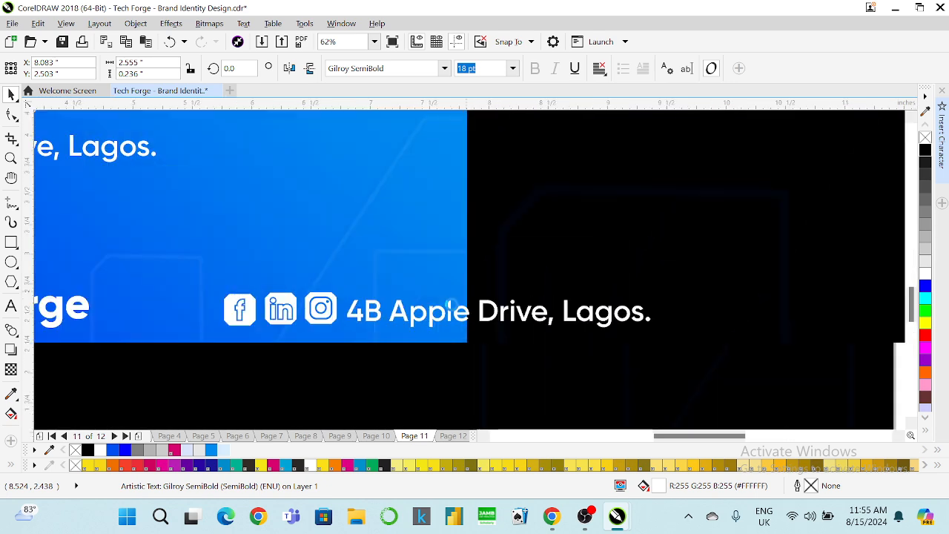
left_click(11, 306)
key("ctrl+a")
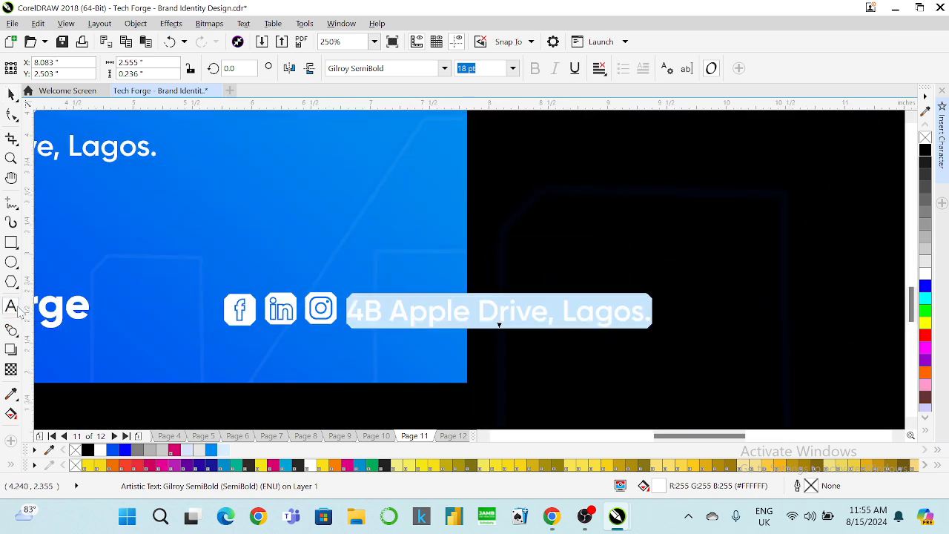
type("@")
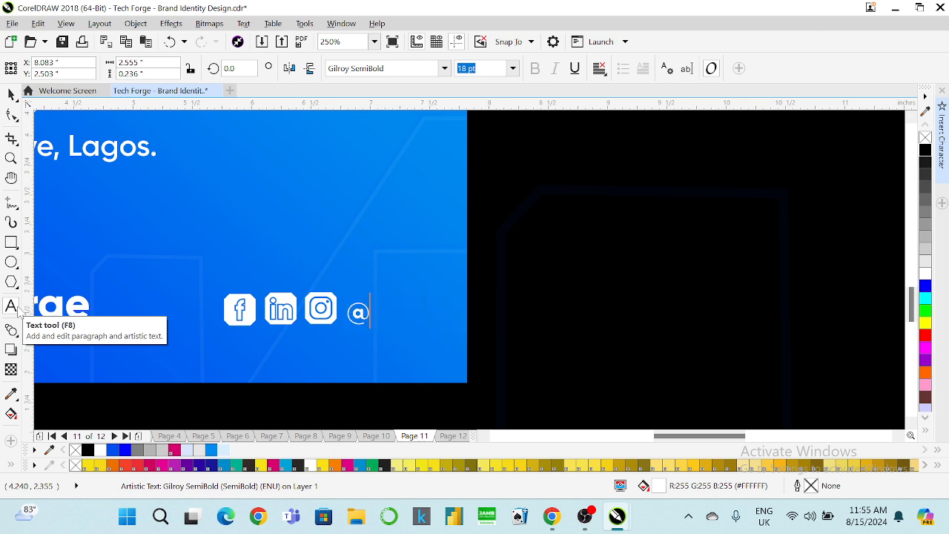
type("Tech/forge")
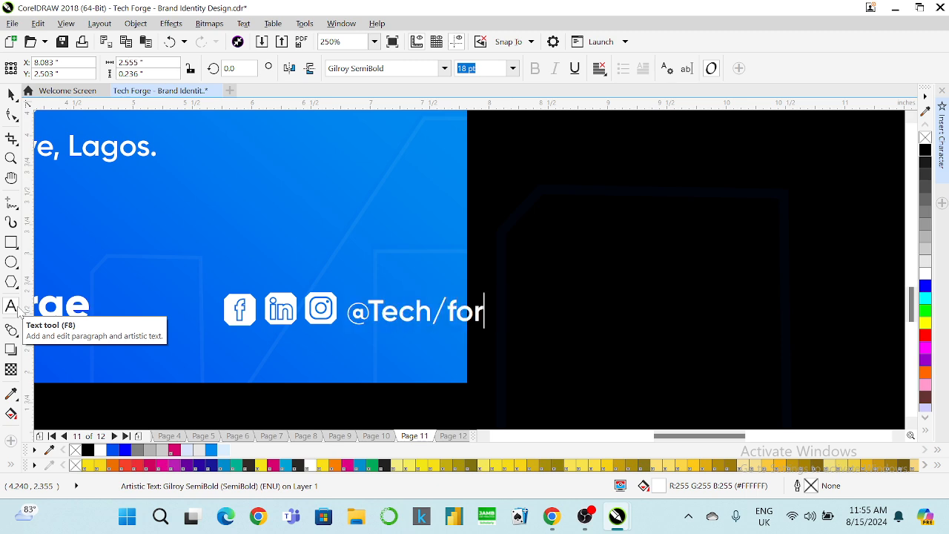
key("BackSpace")
key("BackSpace")
key("BackSpace")
key("BackSpace")
key("BackSpace")
key("BackSpace")
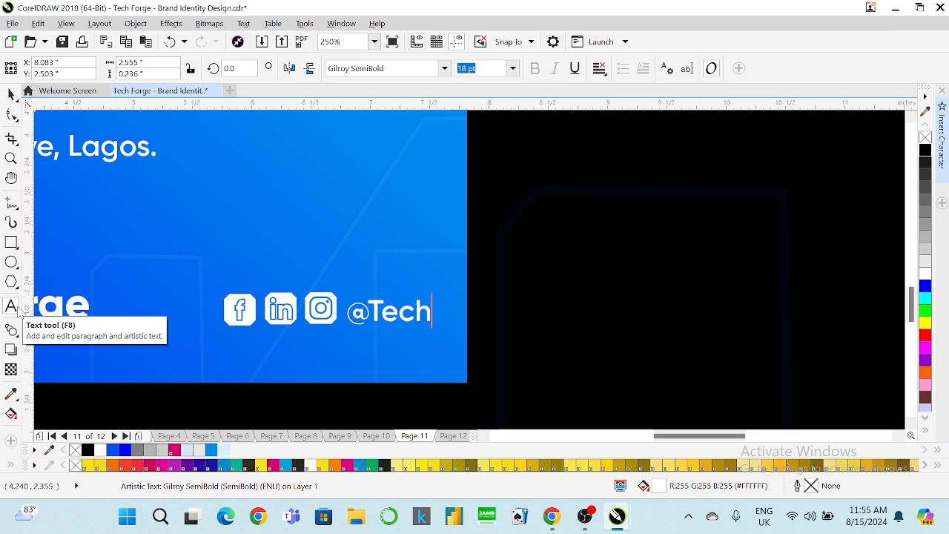
type("Forge")
key("Escape")
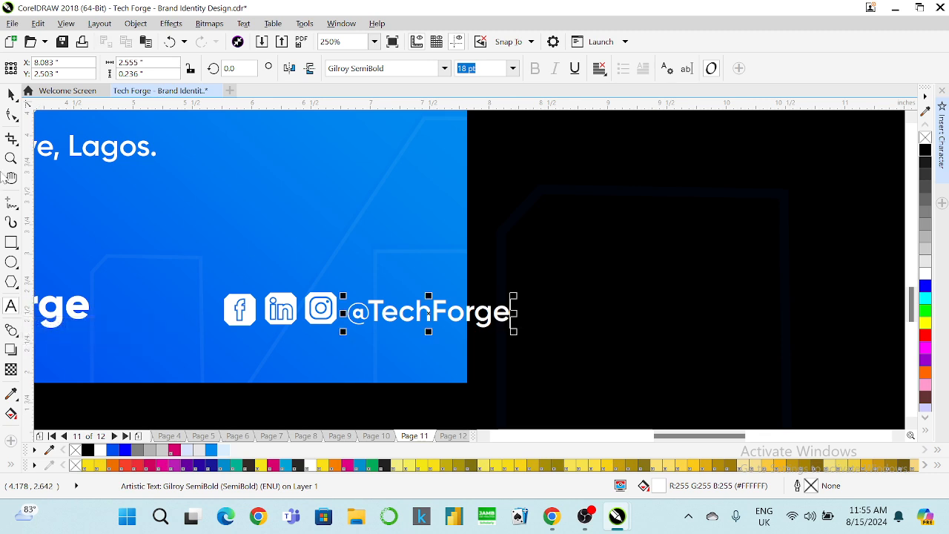
left_click(12, 95)
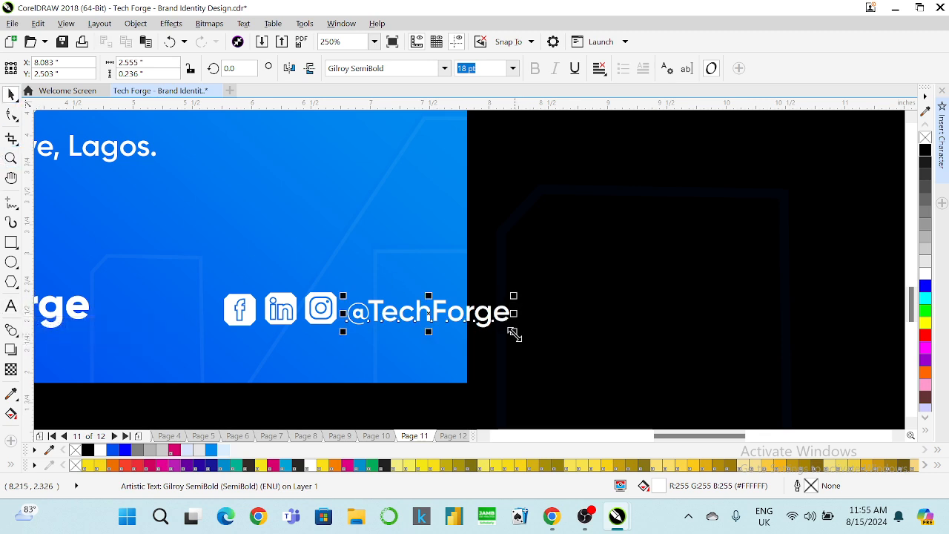
left_click(444, 69)
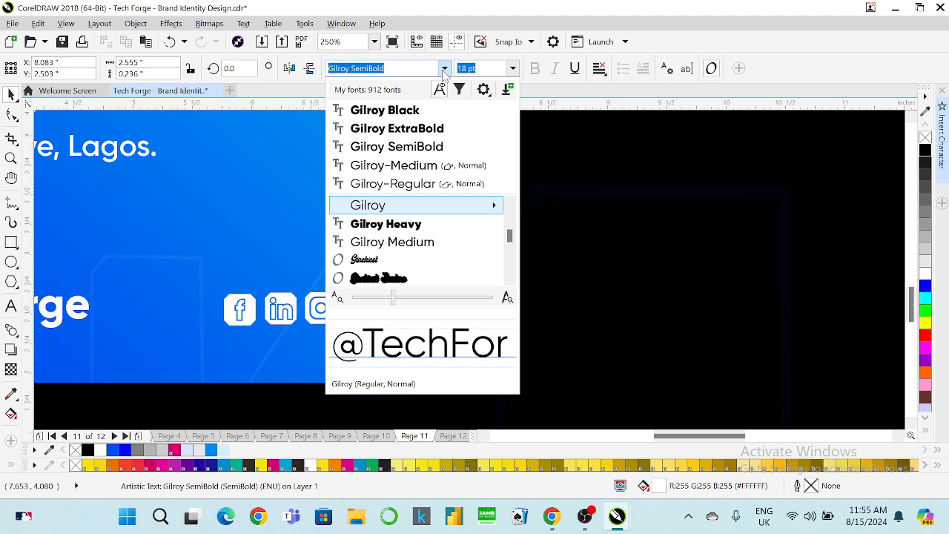
left_click(423, 128)
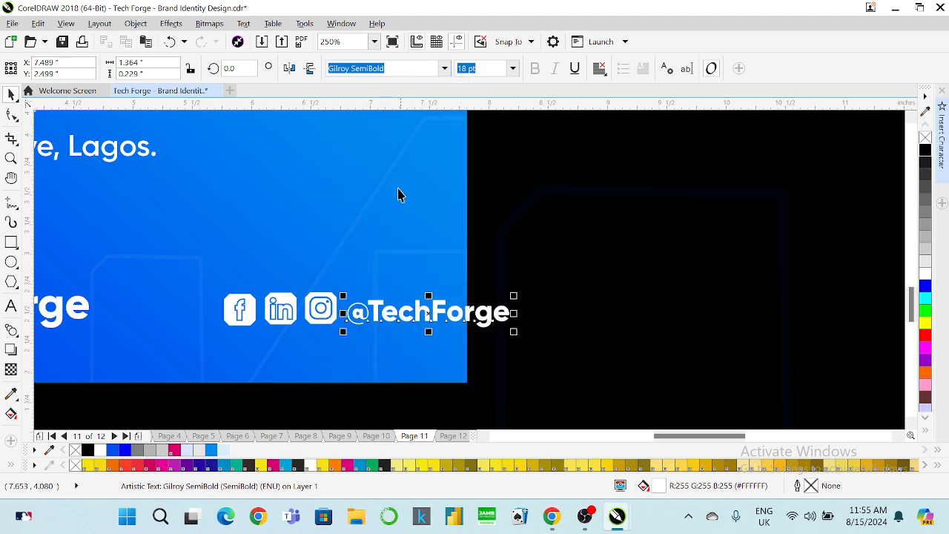
left_click(326, 317, "shift")
left_click(281, 309, "shift")
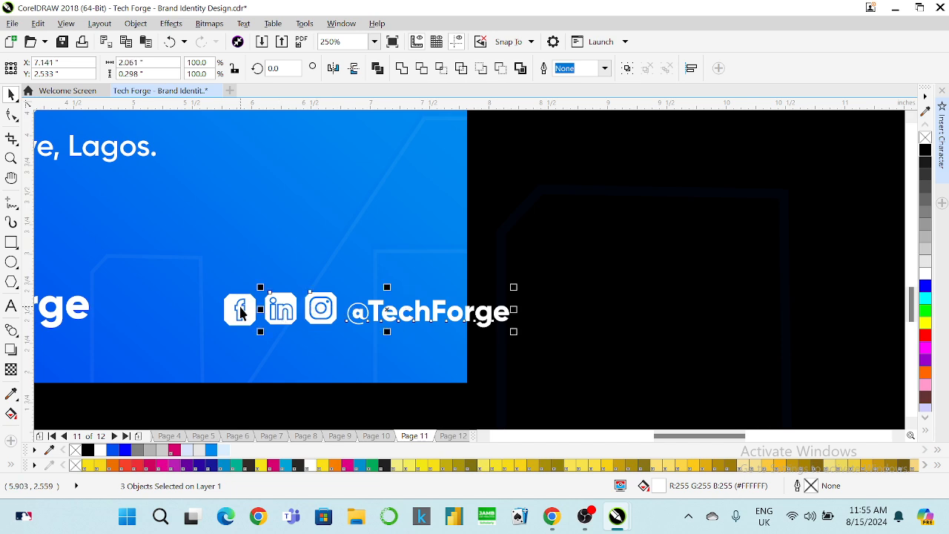
left_click(241, 310, "shift")
key("e")
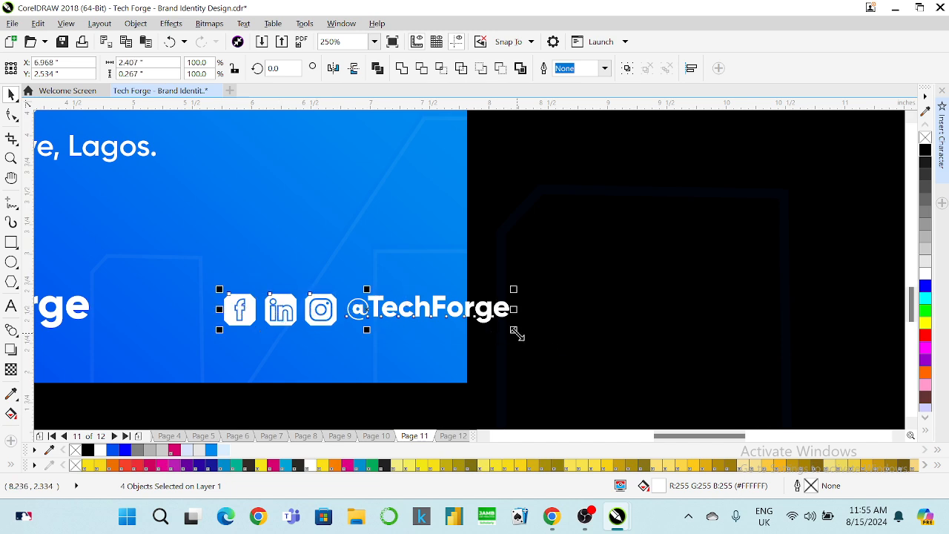
Scale the handle and icons down together and group the four objects.
left_click_drag(517, 334, 459, 333)
scroll(428, 321, "down", 3)
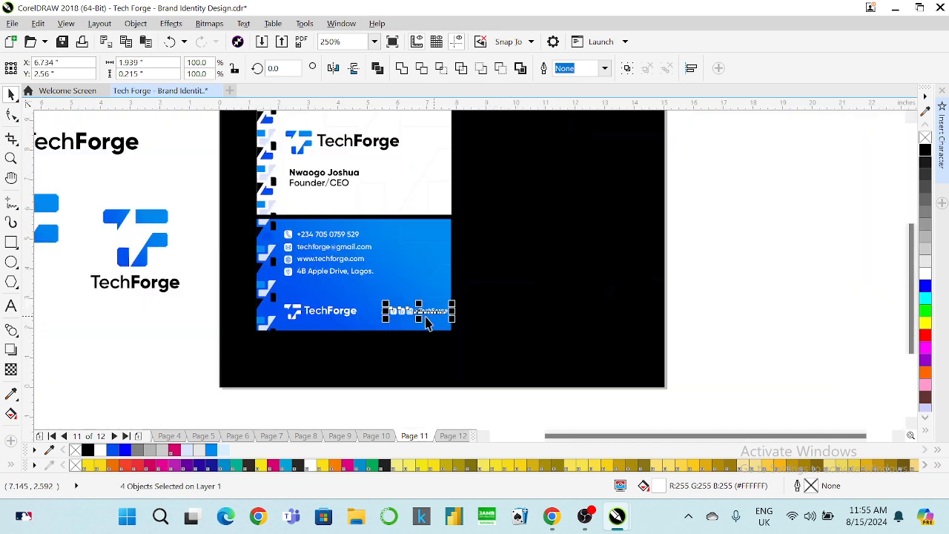
scroll(428, 320, "up", 2)
left_click_drag(394, 303, 404, 306)
key("ctrl+g")
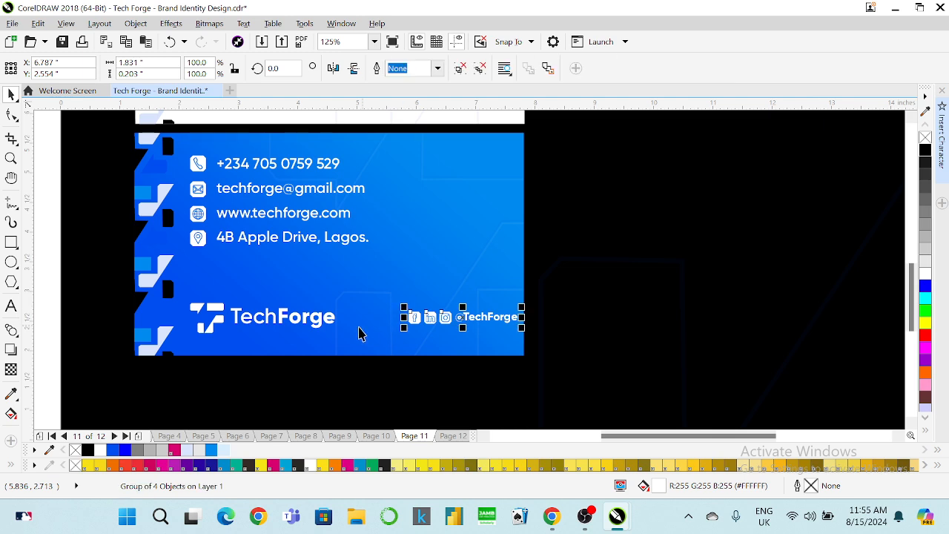
left_click(321, 325, "shift")
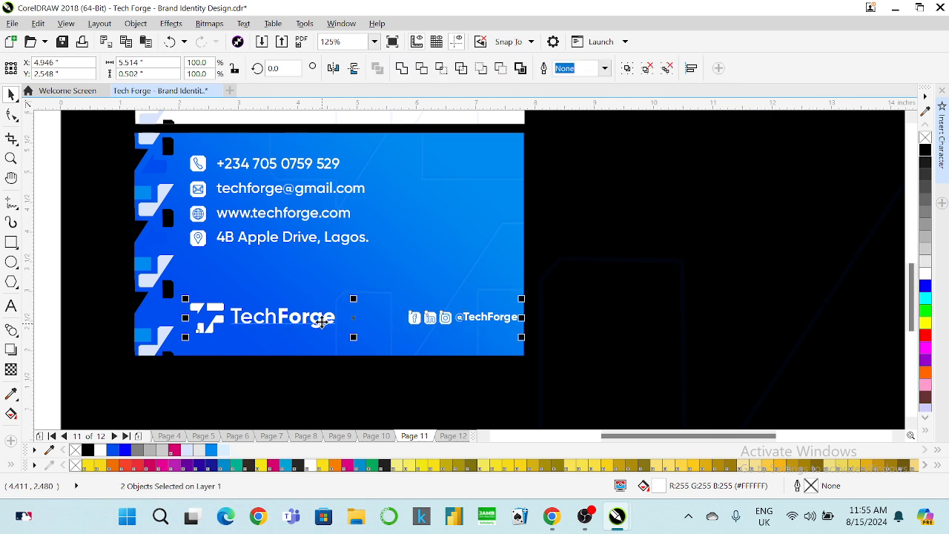
left_click(398, 283)
left_click(437, 319)
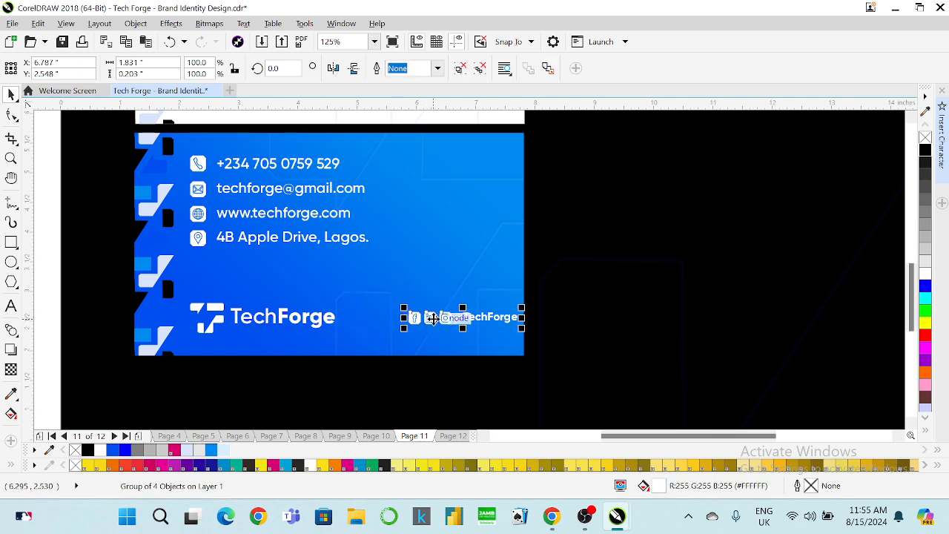
left_click_drag(367, 336, 226, 349)
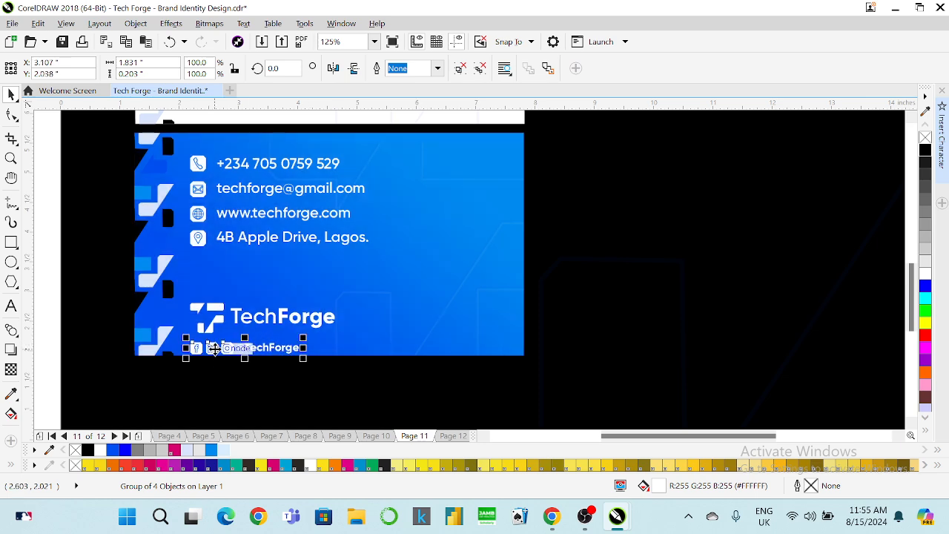
left_click_drag(324, 348, 446, 169)
scroll(521, 229, "down", 2)
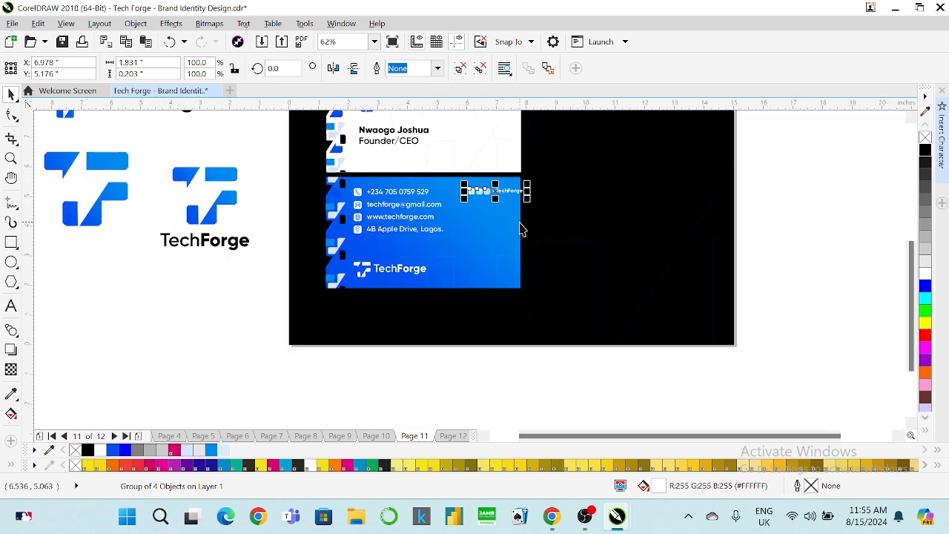
scroll(466, 180, "up", 2)
left_click_drag(492, 205, 471, 366)
left_click(474, 322)
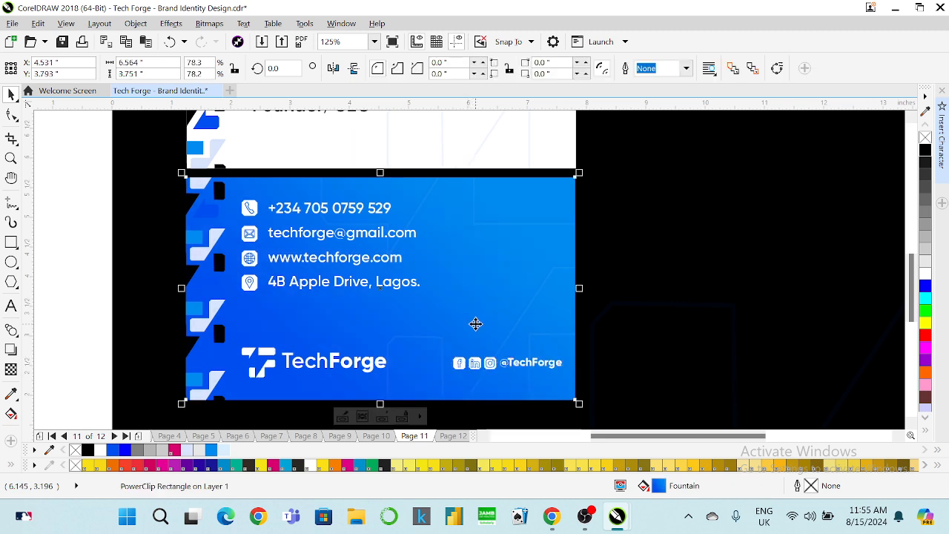
scroll(473, 323, "down", 2)
left_click(221, 348)
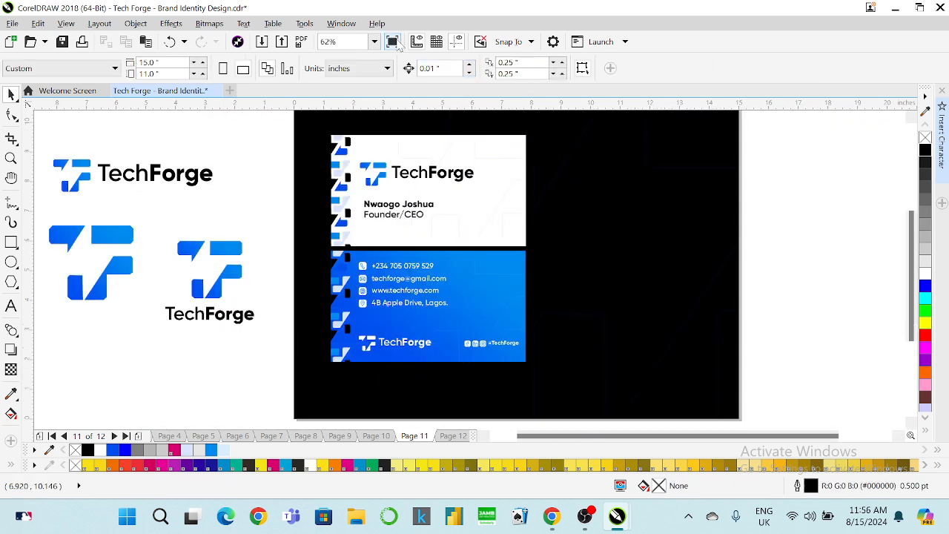
left_click(392, 41)
left_click(285, 309)
left_click_drag(275, 332, 536, 378)
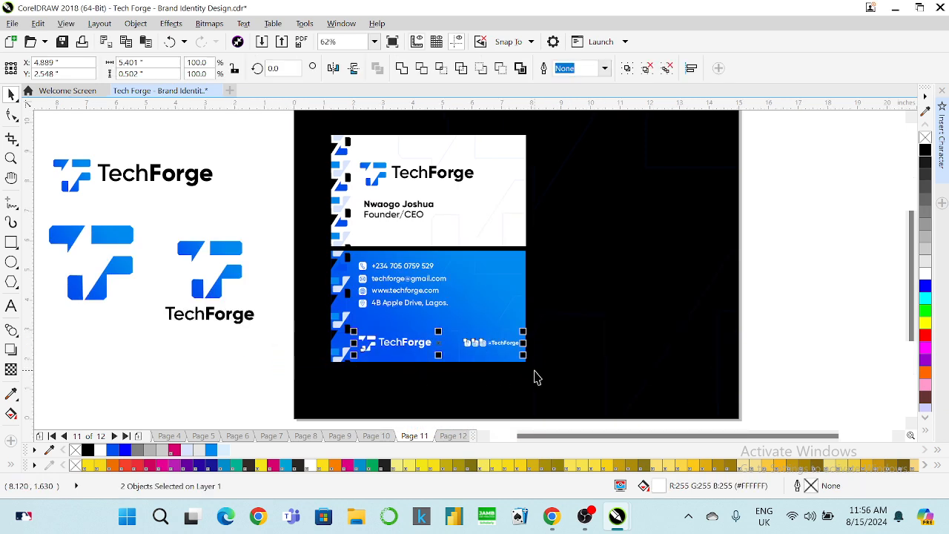
left_click(276, 251)
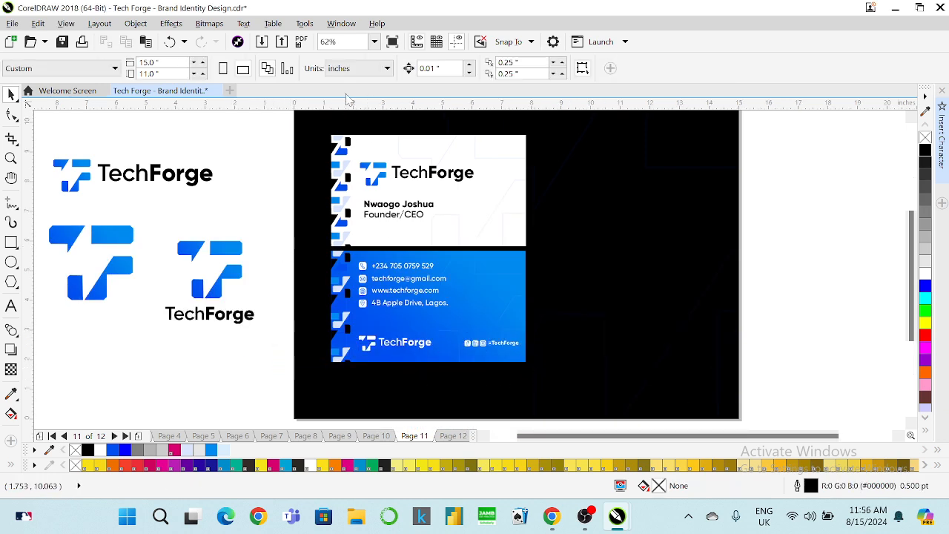
left_click(393, 43)
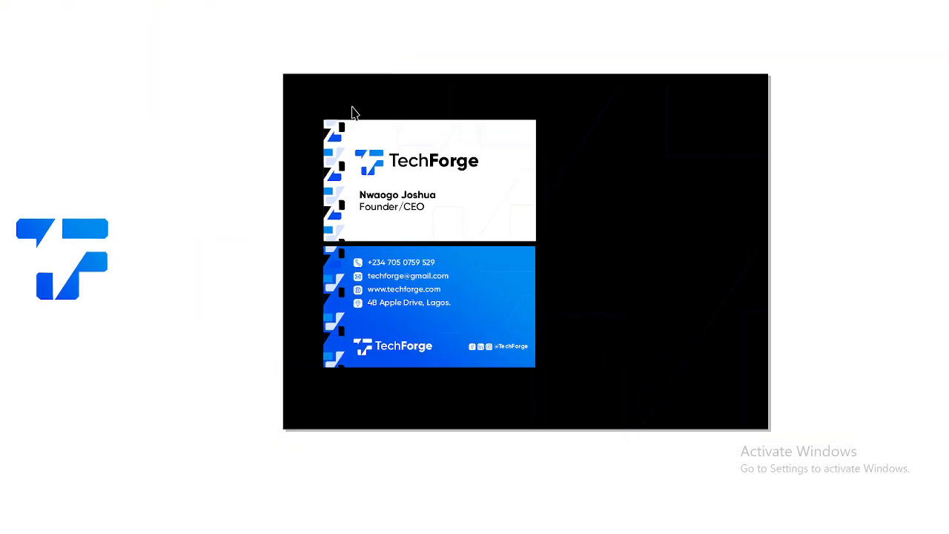
left_click(352, 111)
left_click(490, 345)
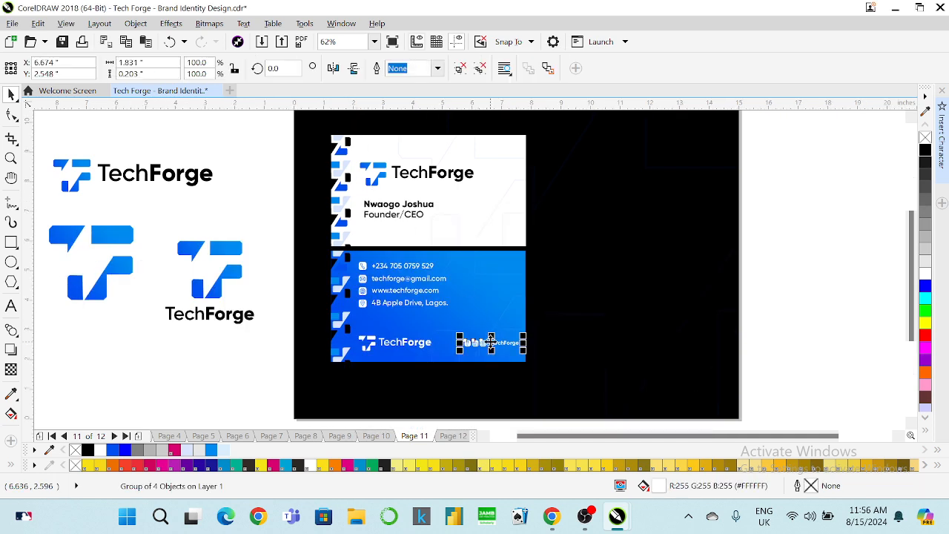
Move the icon group onto the white card, try a blue fill, and shrink it slightly.
left_click_drag(491, 341, 490, 146)
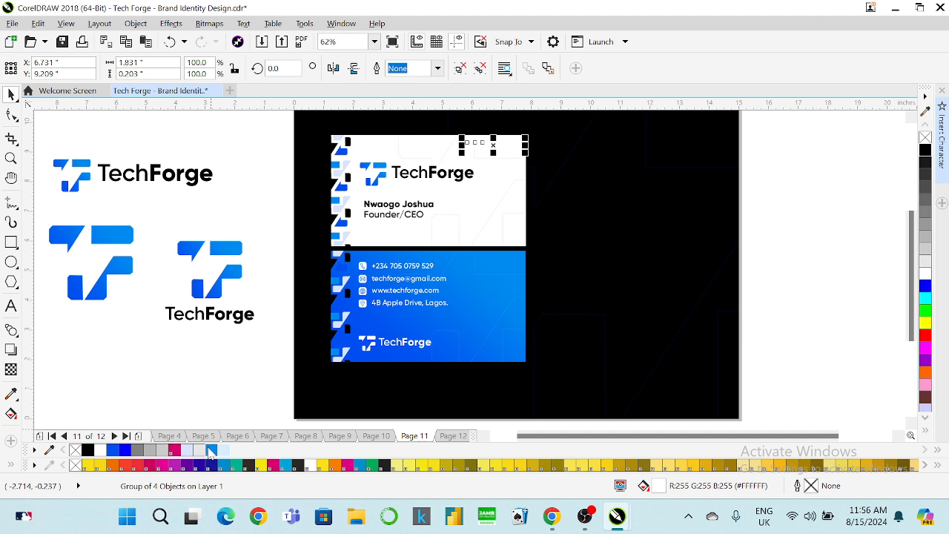
left_click(210, 450)
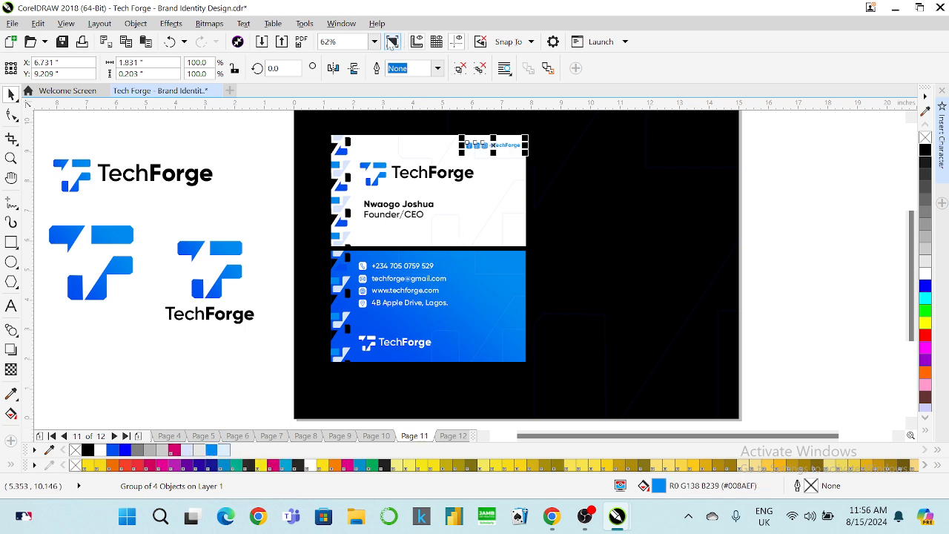
left_click(391, 42)
left_click(385, 42)
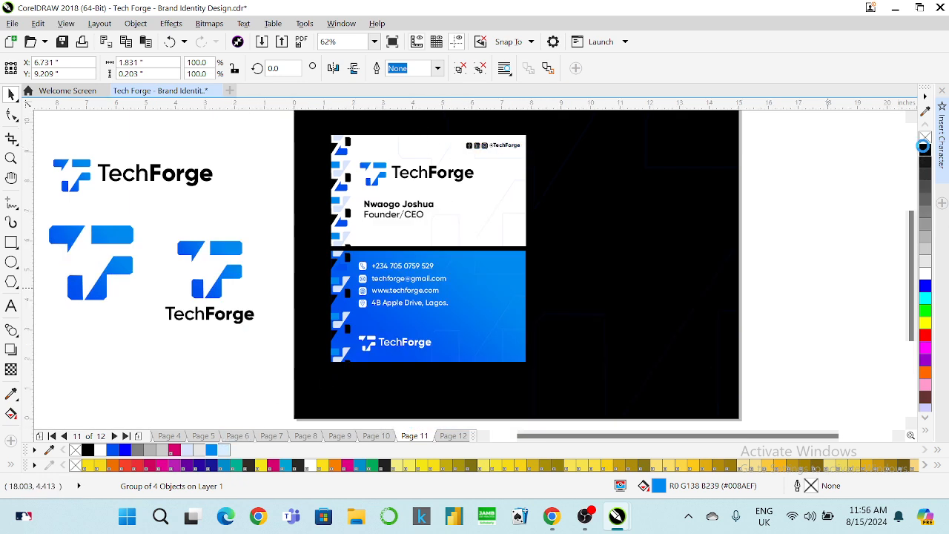
scroll(491, 139, "up", 2)
left_click_drag(434, 149, 446, 152)
left_click(374, 42)
left_click(358, 58)
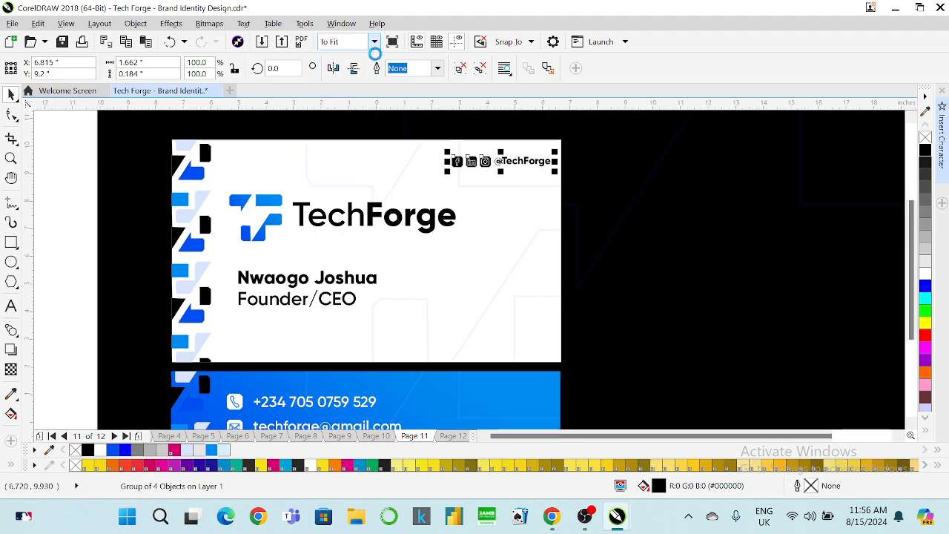
key("F9")
left_click(423, 104)
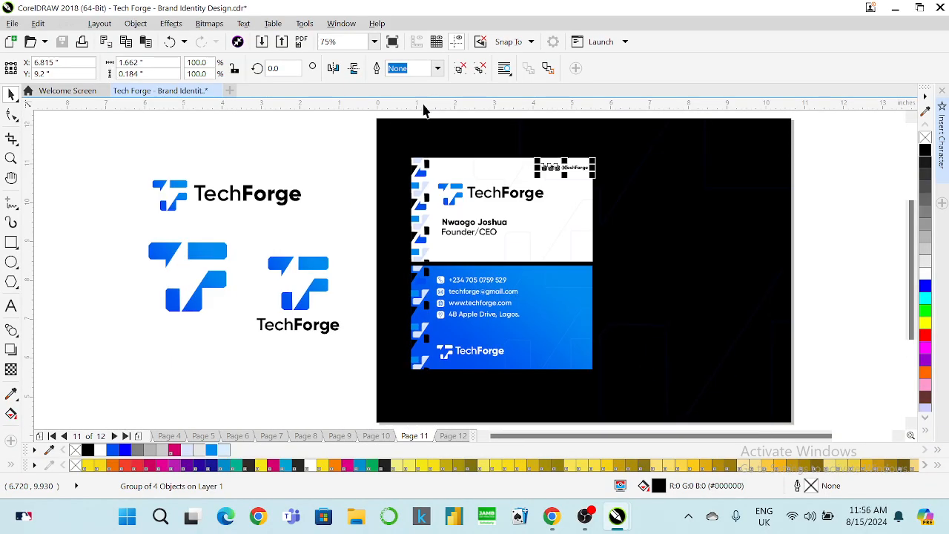
Place the icon group below the Founder/CEO title, left-aligned with the name group.
left_click(456, 185, "shift")
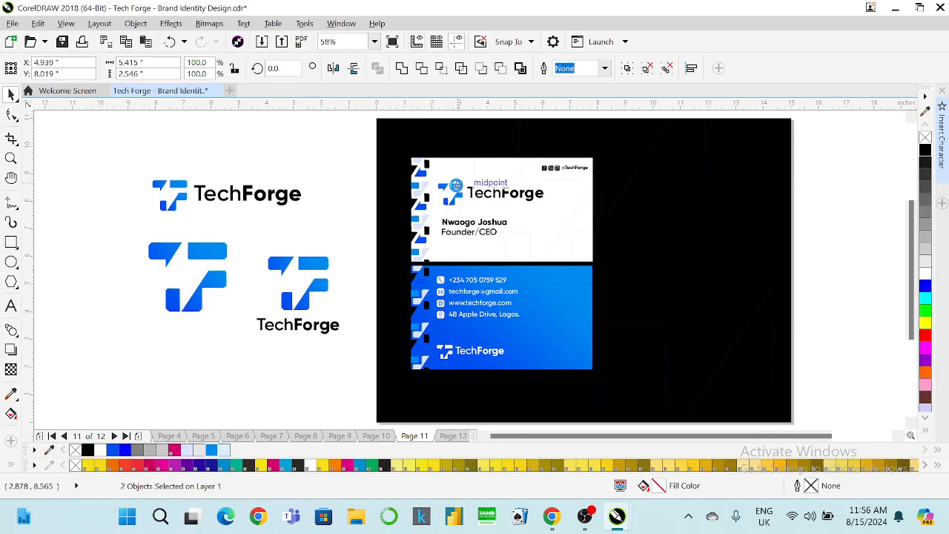
key("l")
left_click(393, 45)
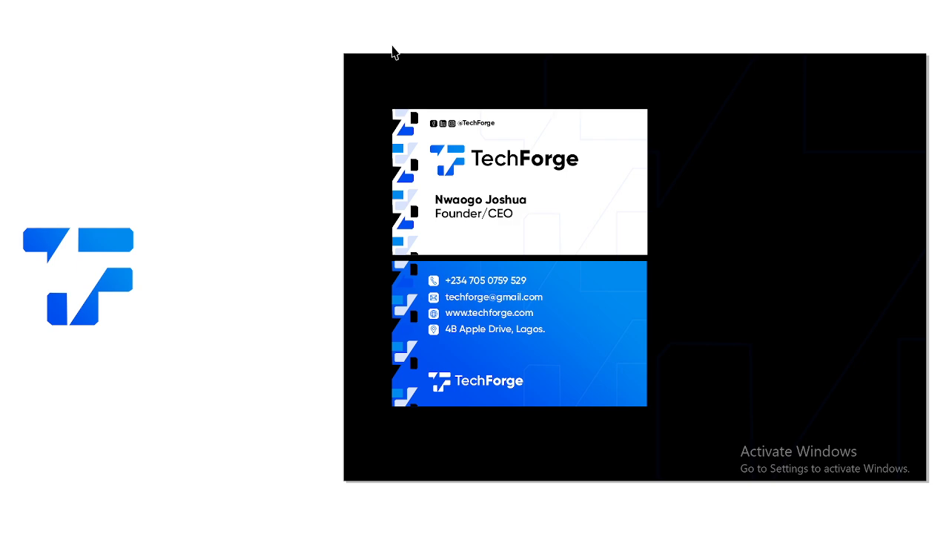
left_click(393, 50)
left_click(314, 163)
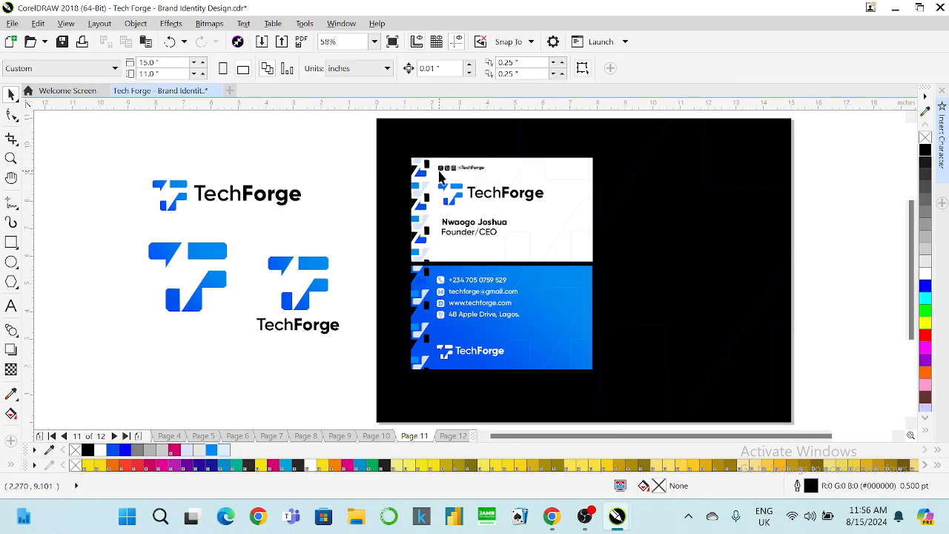
left_click_drag(449, 173, 458, 260)
left_click(453, 232, "shift")
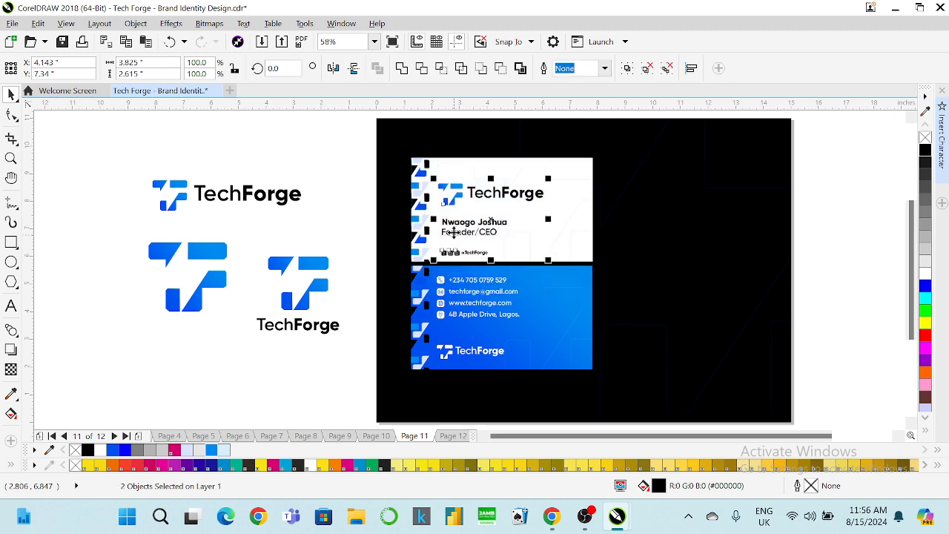
key("l")
left_click(392, 43)
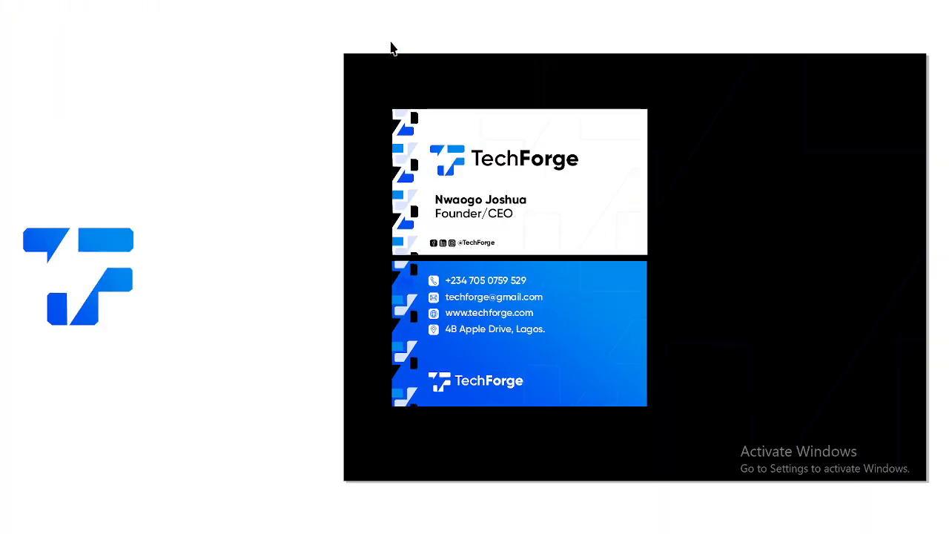
left_click(320, 179)
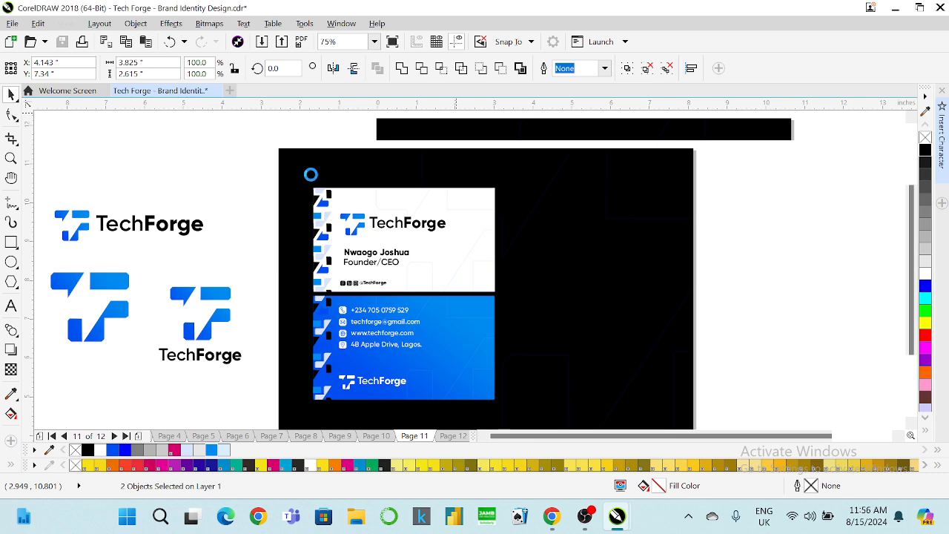
scroll(430, 256, "up", 3)
Ungroup the name and title, then colour only the Founder/CEO text brand blue.
left_click(295, 250)
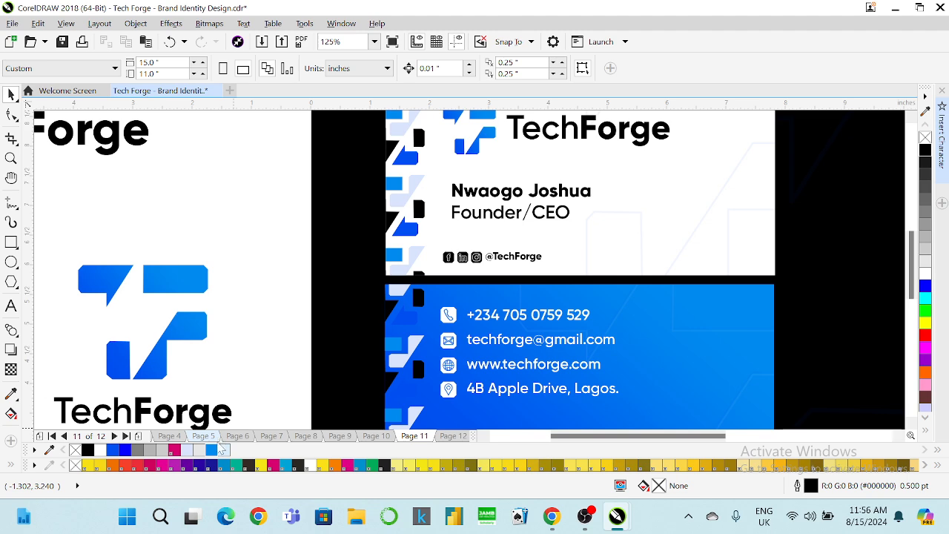
left_click(9, 396)
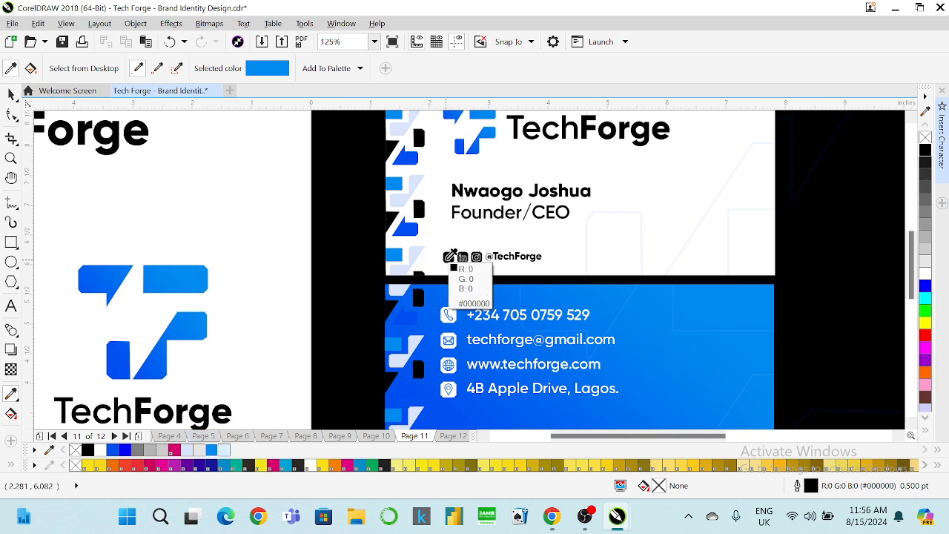
left_click(11, 94)
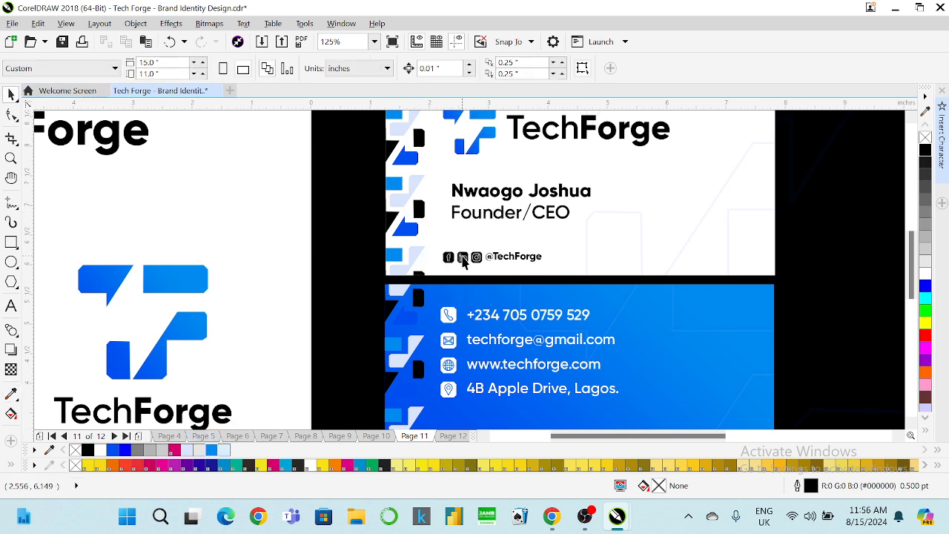
left_click(464, 261)
left_click(475, 215)
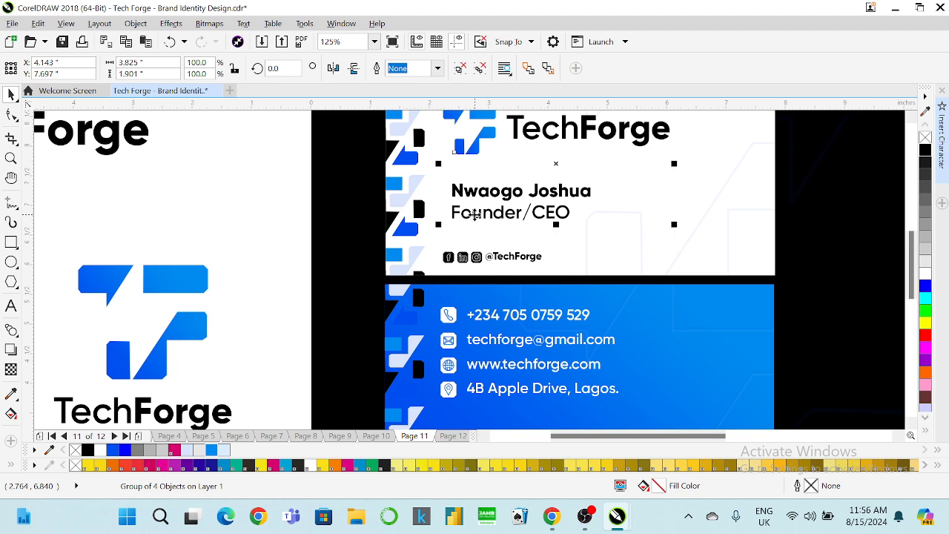
right_click(475, 214)
left_click(541, 195)
left_click(290, 198)
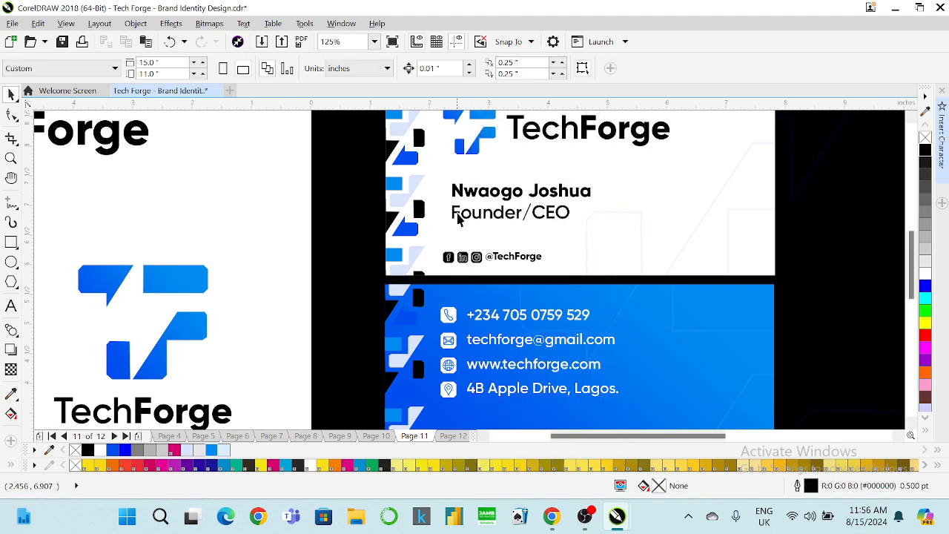
left_click(461, 217)
left_click(212, 450)
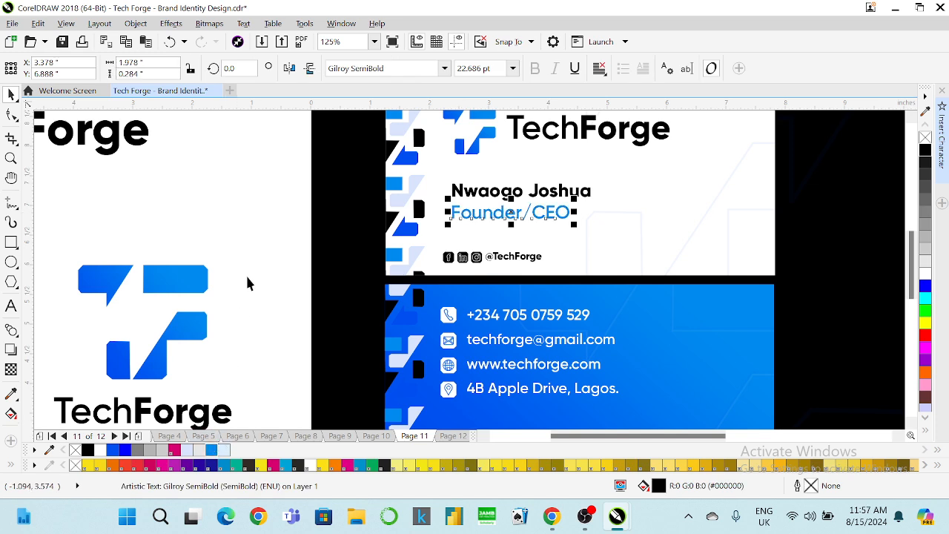
key("Escape")
left_click(494, 259)
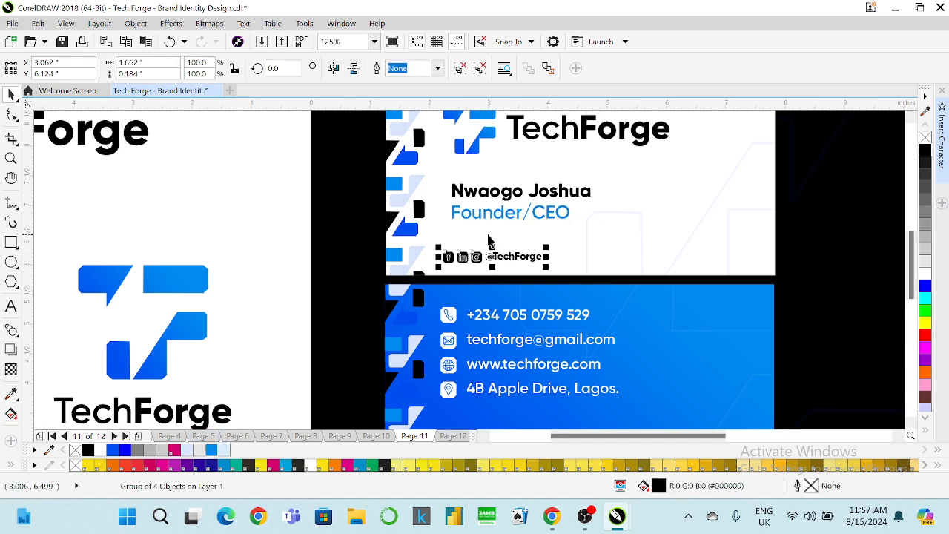
Move the social icons group onto the blue card's bottom-right corner.
scroll(489, 236, "down", 2)
left_click_drag(491, 244, 569, 319)
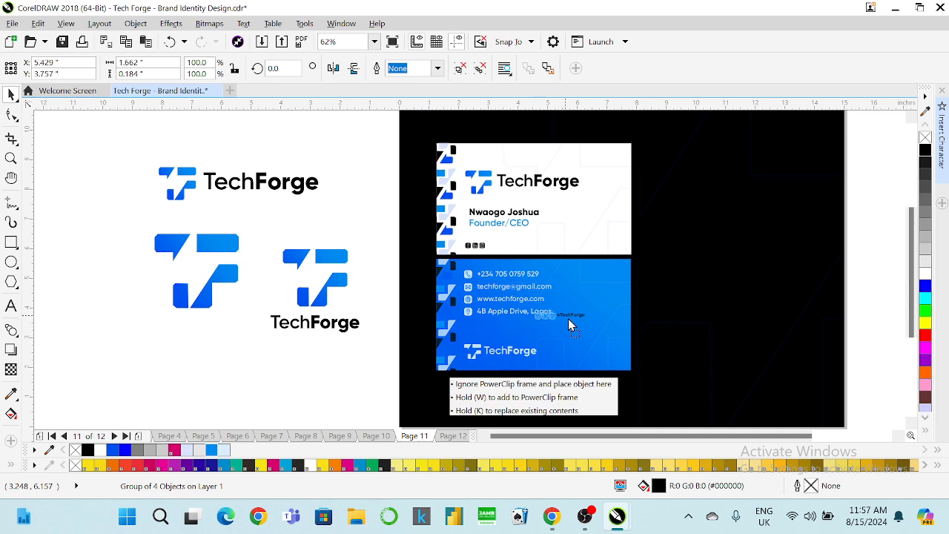
left_click_drag(597, 352, 597, 354)
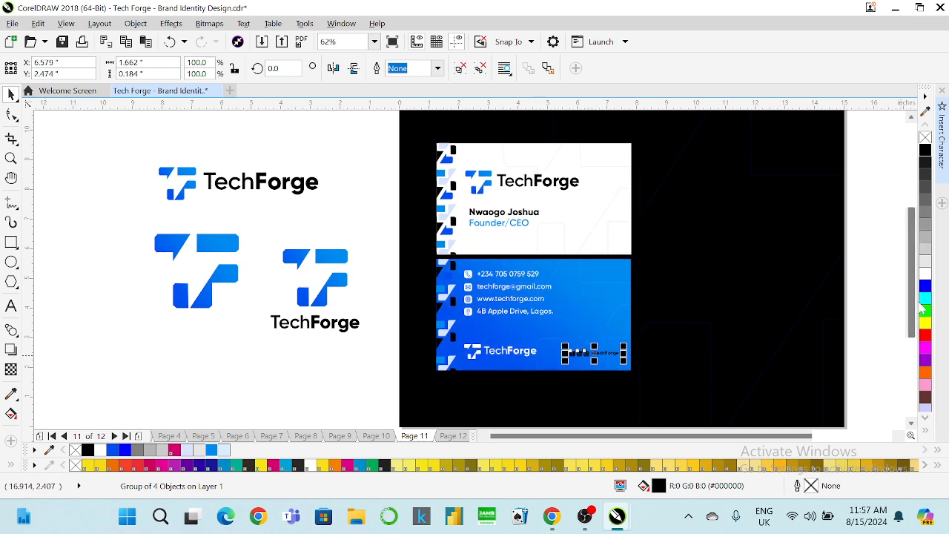
Group all of the blue card's contents, trying and undoing a horizontal centring.
left_click(758, 349)
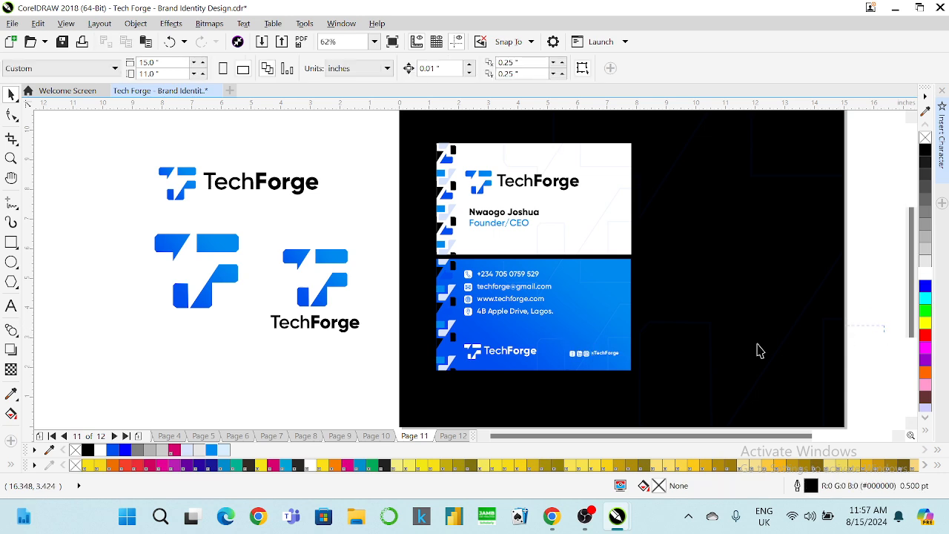
left_click_drag(846, 325, 420, 378)
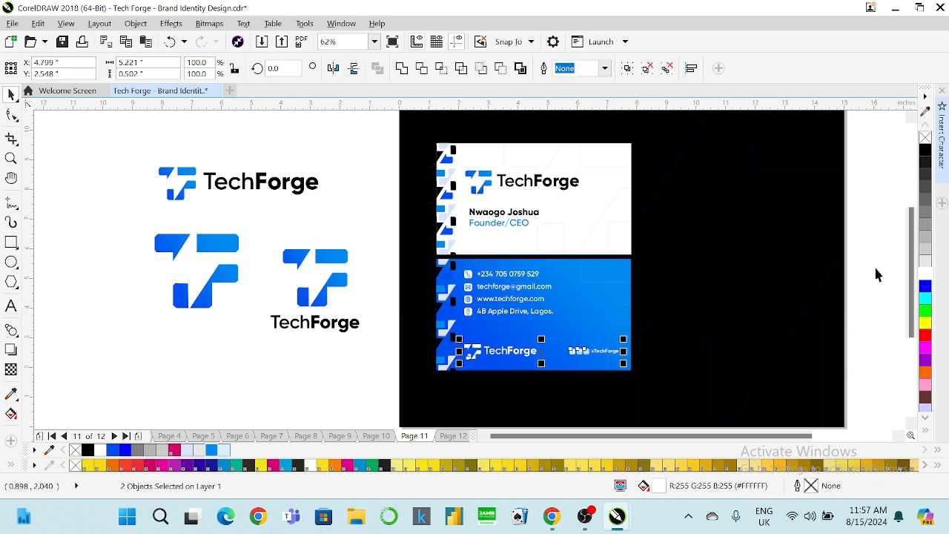
left_click_drag(870, 246, 446, 382)
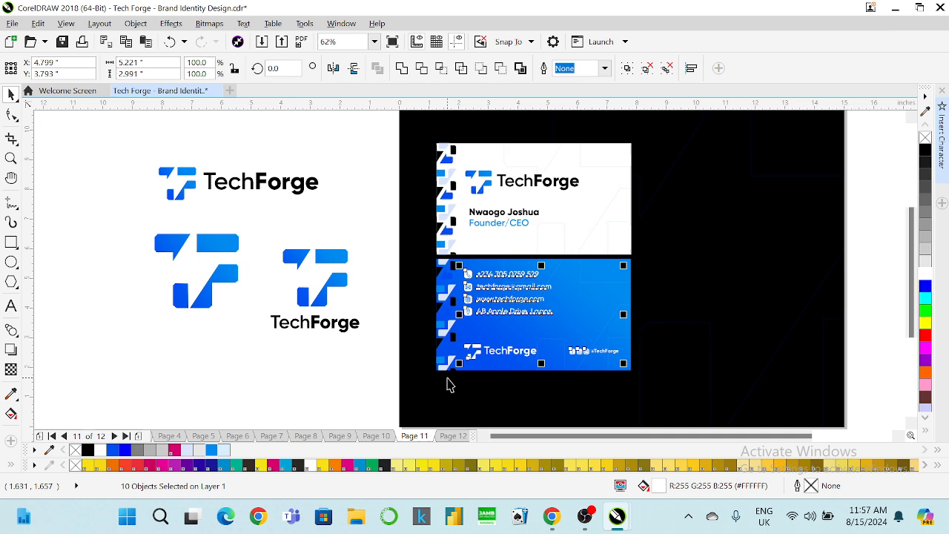
key("ctrl+g")
left_click(568, 266, "shift")
key("c")
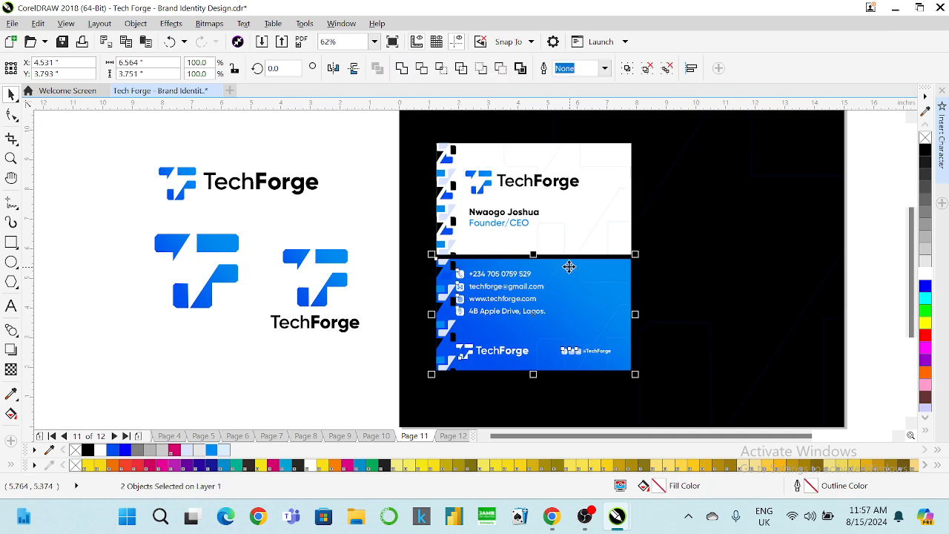
key("ctrl+z")
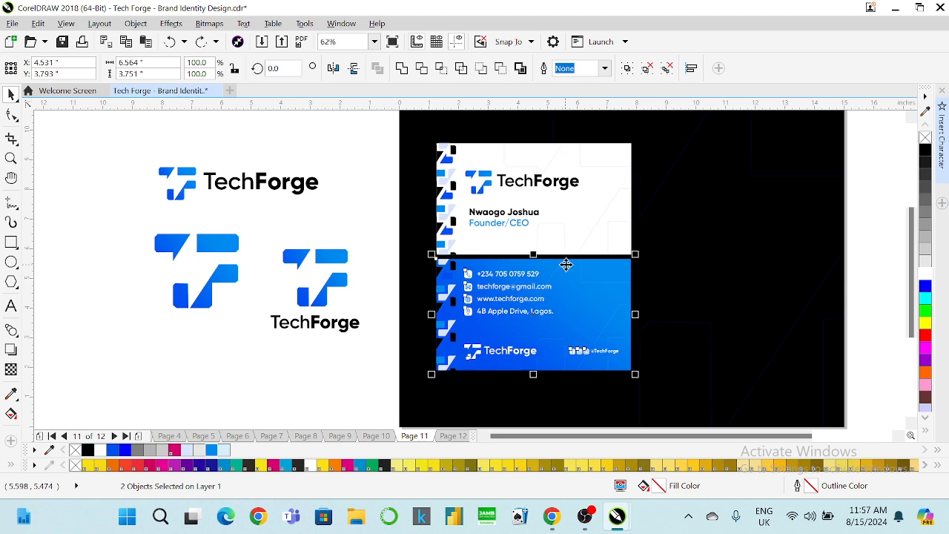
Group the white card's logo and name, then select both halves of the card.
left_click_drag(361, 147, 619, 243)
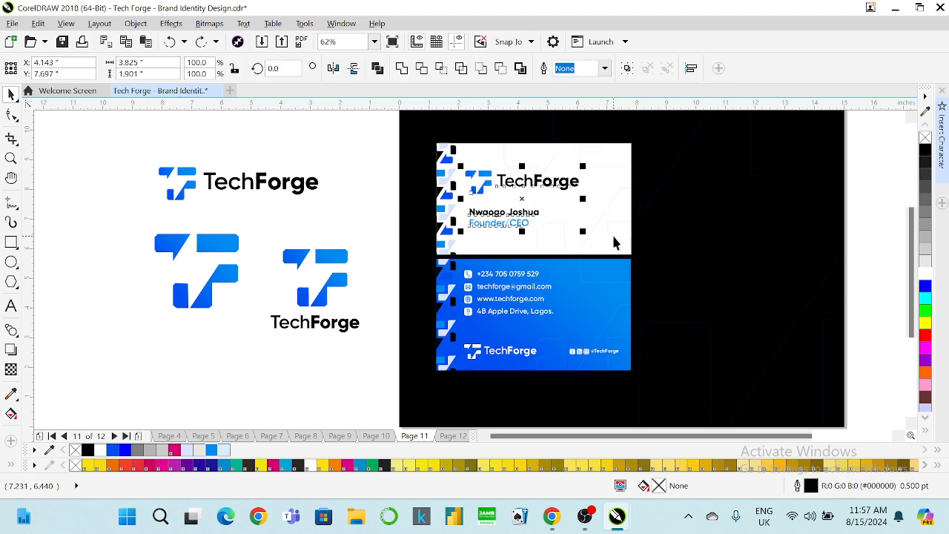
key("ctrl+g")
left_click(467, 273, "shift")
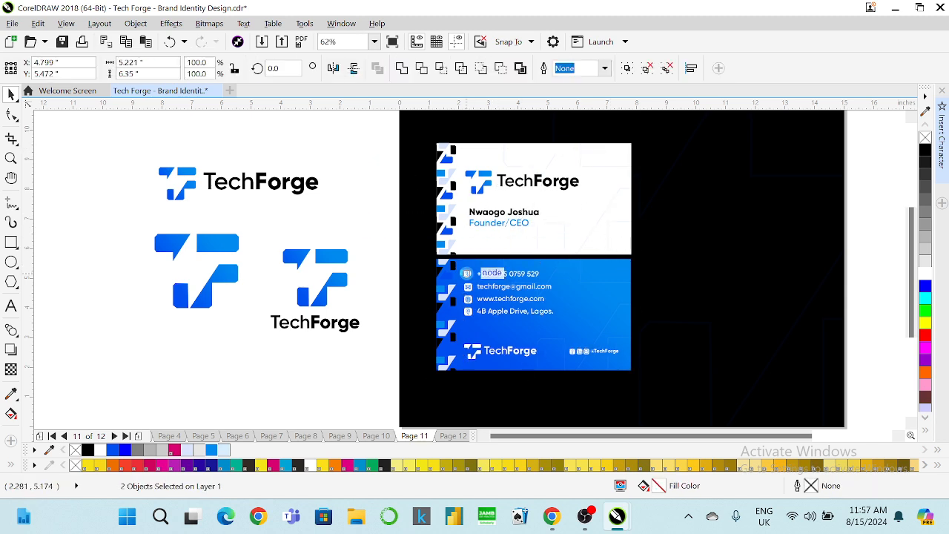
left_click(381, 186)
left_click(480, 185)
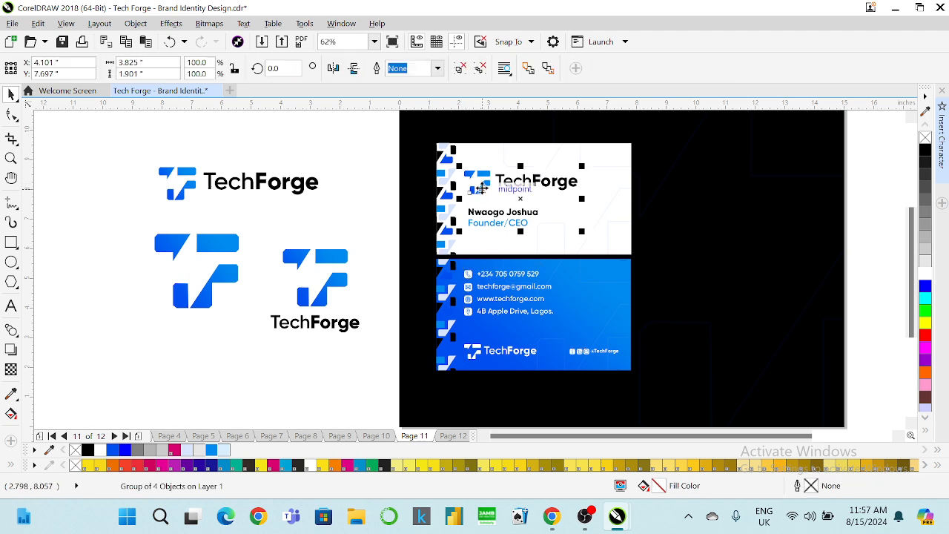
left_click(488, 163, "shift")
Zoom To Fit and view the card pair in full-screen preview.
left_click(374, 42)
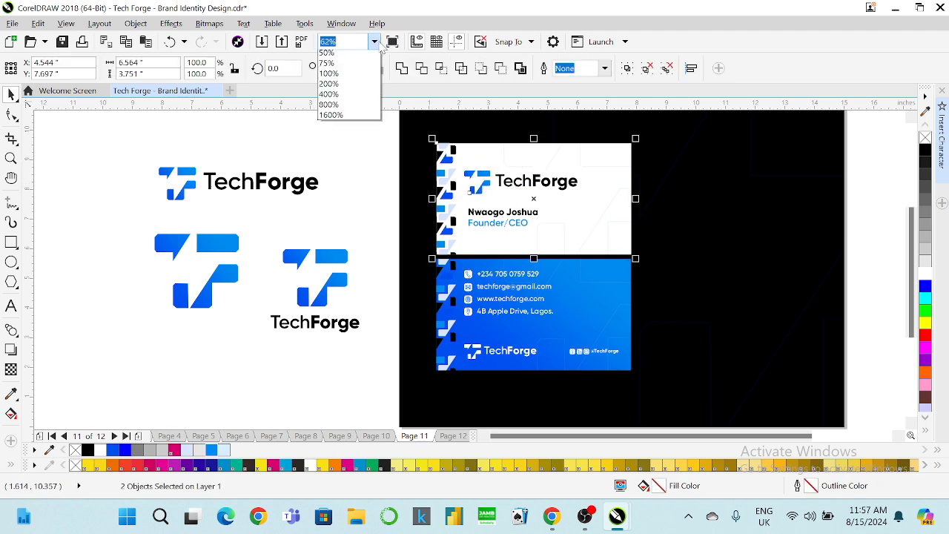
left_click(369, 58)
key("F9")
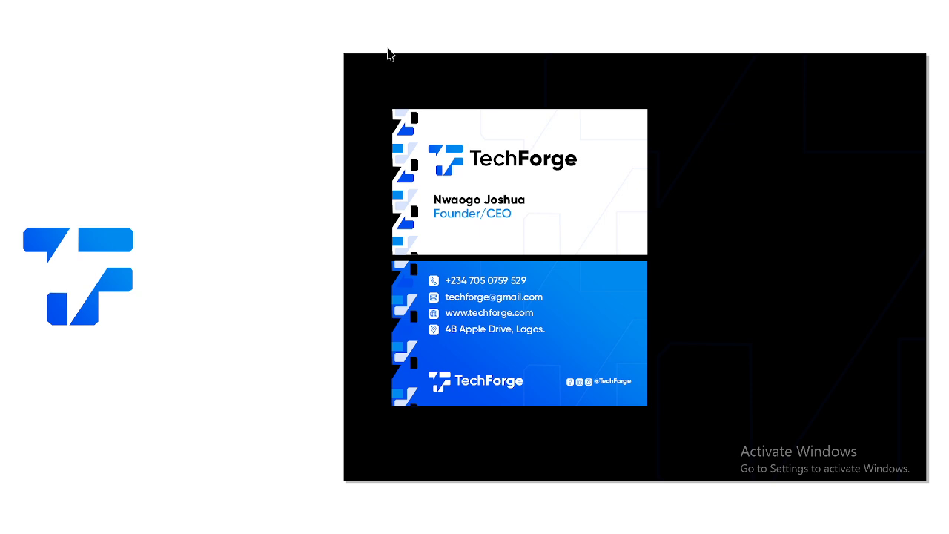
Shift both halves of the card slightly left and drop a duplicate pair to their right.
key("Escape")
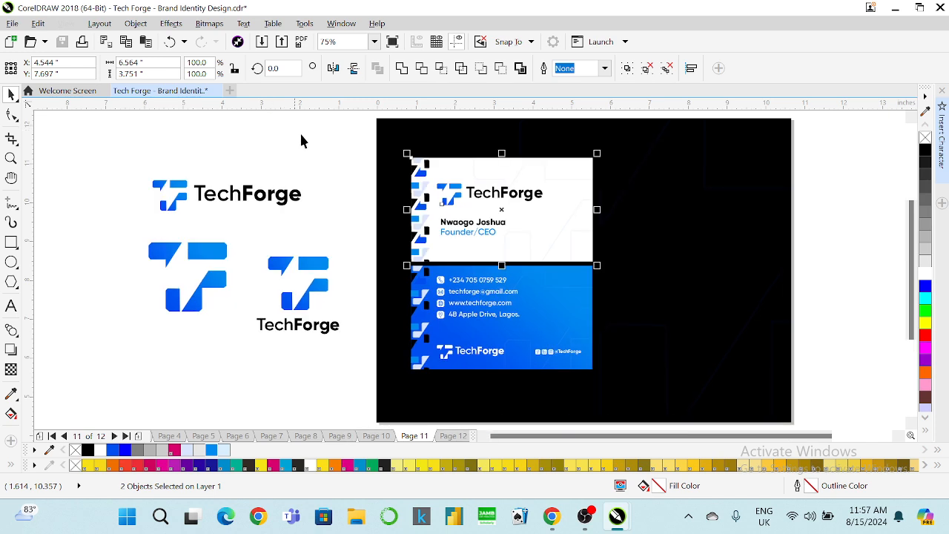
left_click(363, 148)
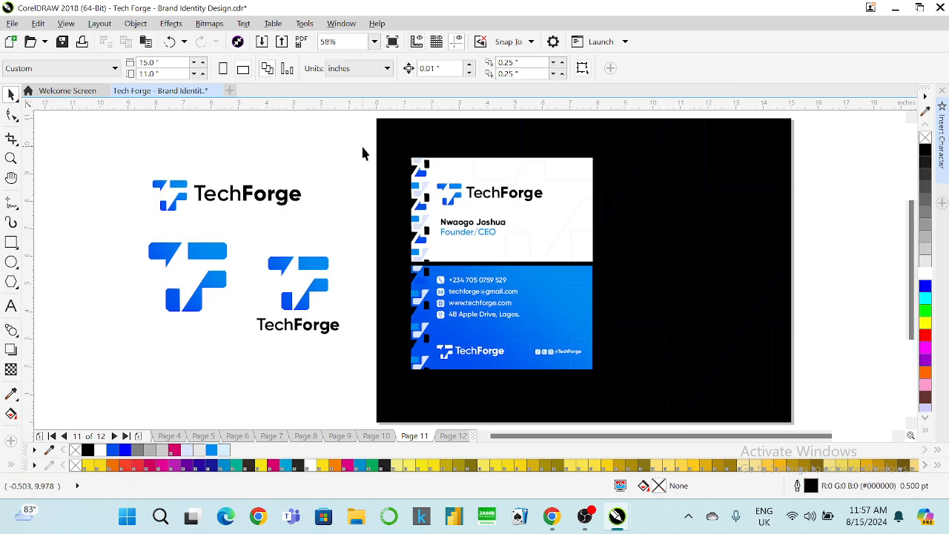
left_click_drag(355, 148, 612, 384)
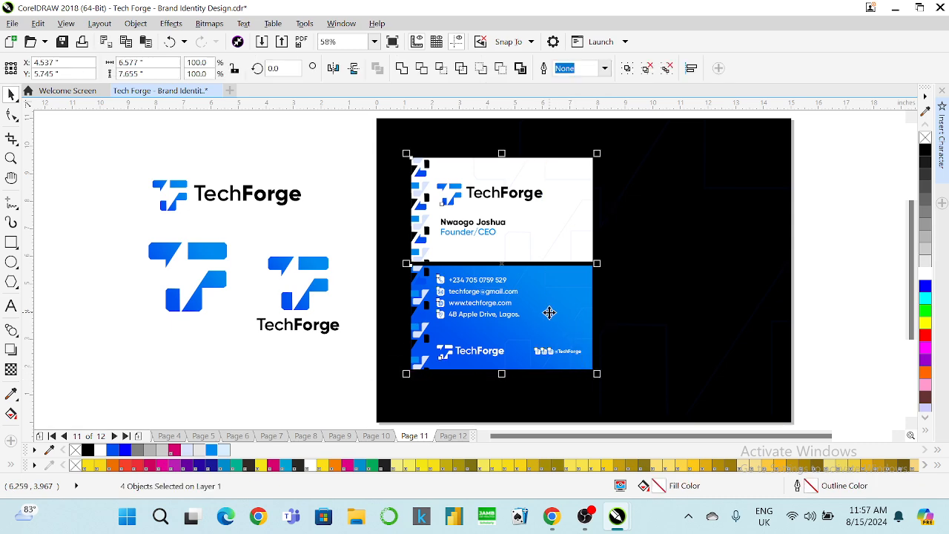
left_click_drag(547, 312, 532, 309)
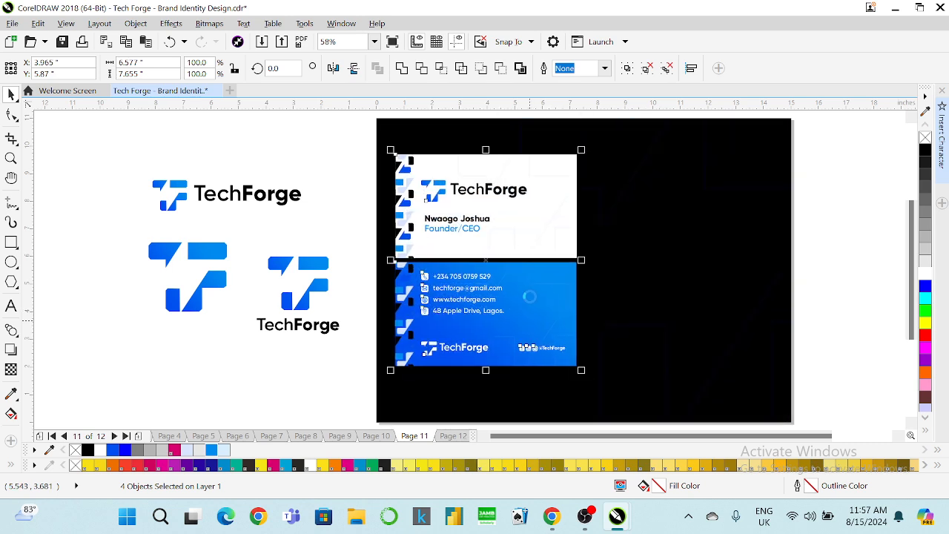
left_click_drag(513, 235, 675, 230)
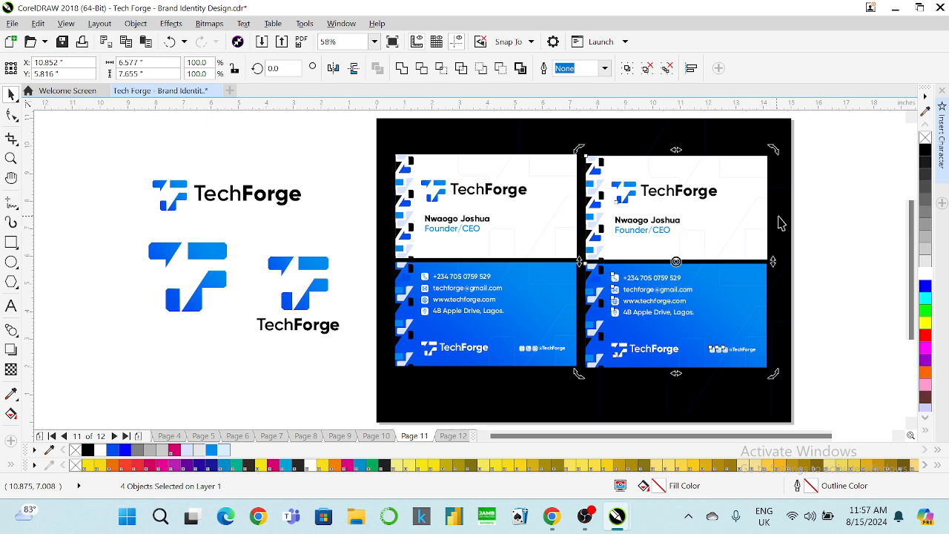
left_click(822, 210)
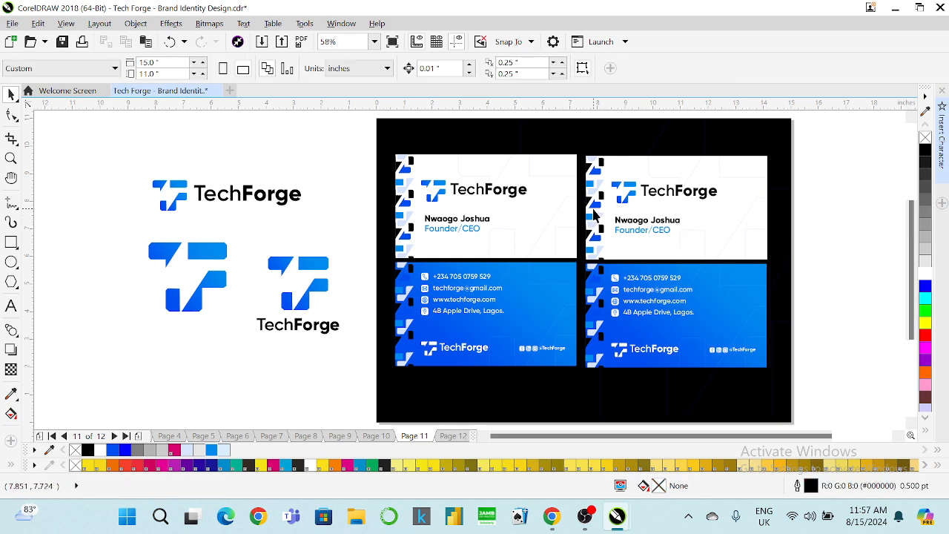
In the copied white card's PowerClip, move the pattern down to a bottom-edge strip, nudged left twice.
left_click(594, 212)
right_click(593, 208)
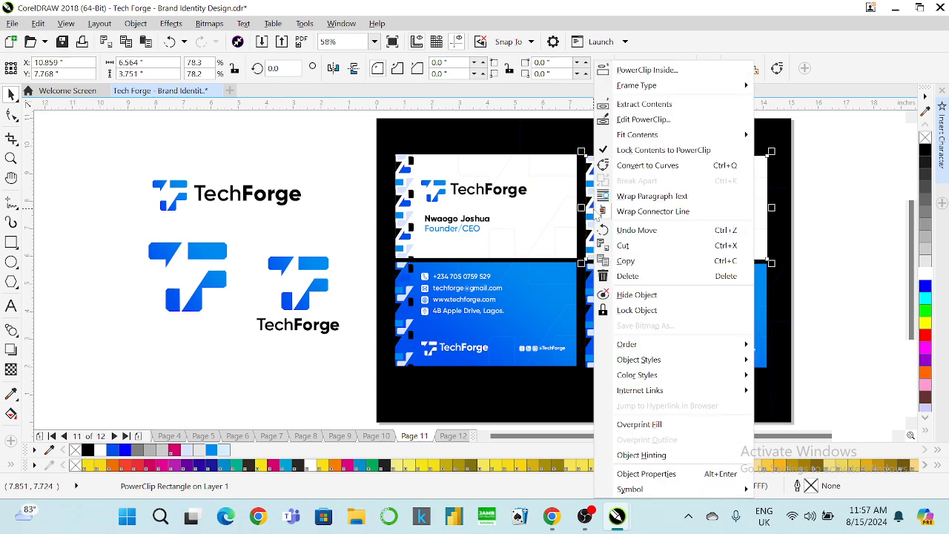
left_click(623, 121)
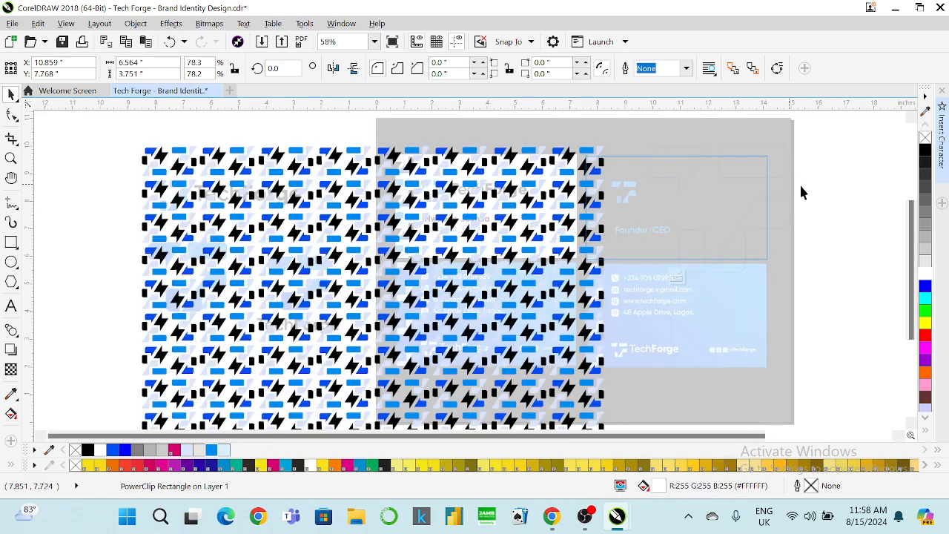
left_click(533, 215)
left_click_drag(532, 215, 710, 311)
key("Left")
key("Left")
key("Left")
key("Left")
key("Left")
key("Left")
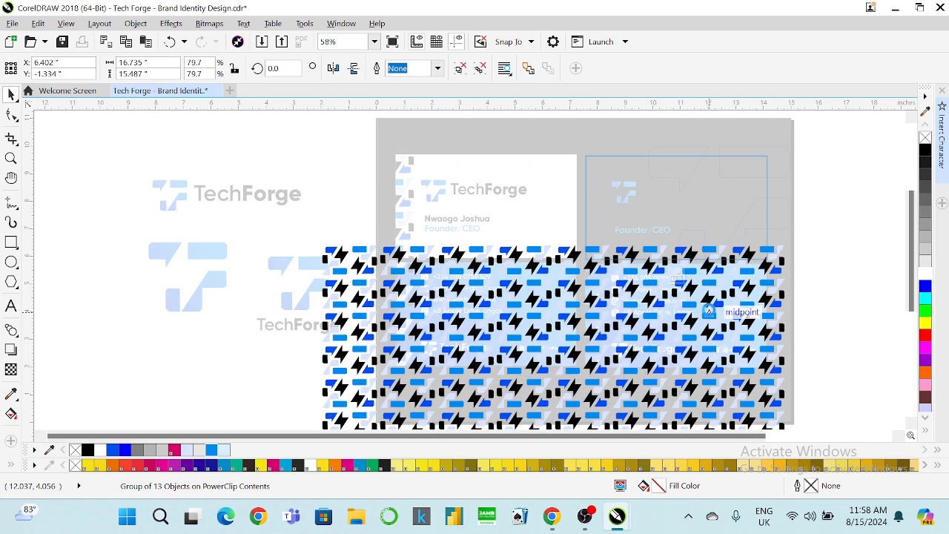
key("Left")
key("Left")
key("Left")
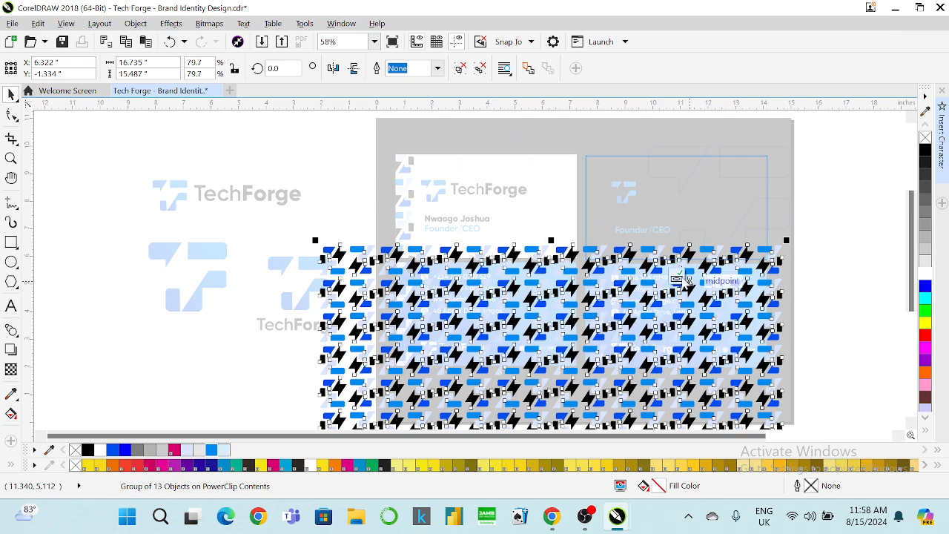
left_click(678, 278)
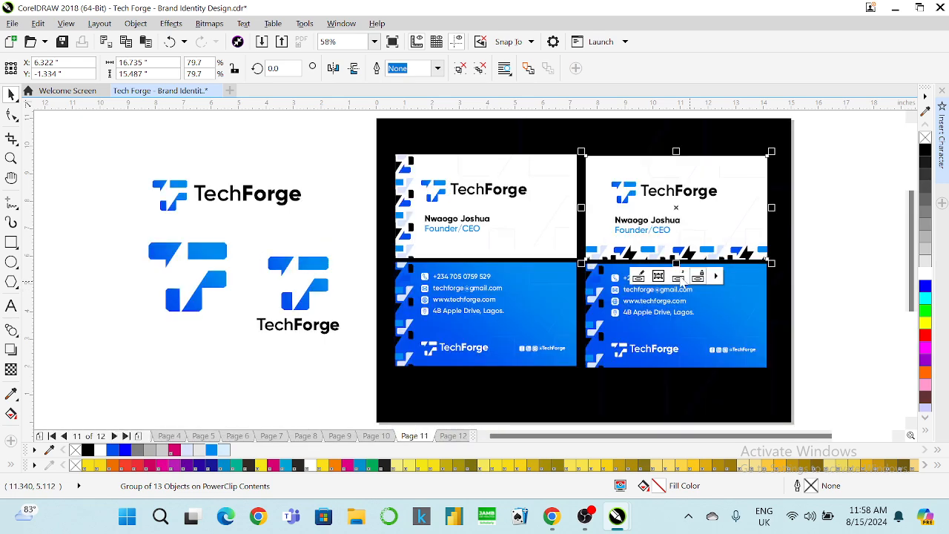
left_click(826, 211)
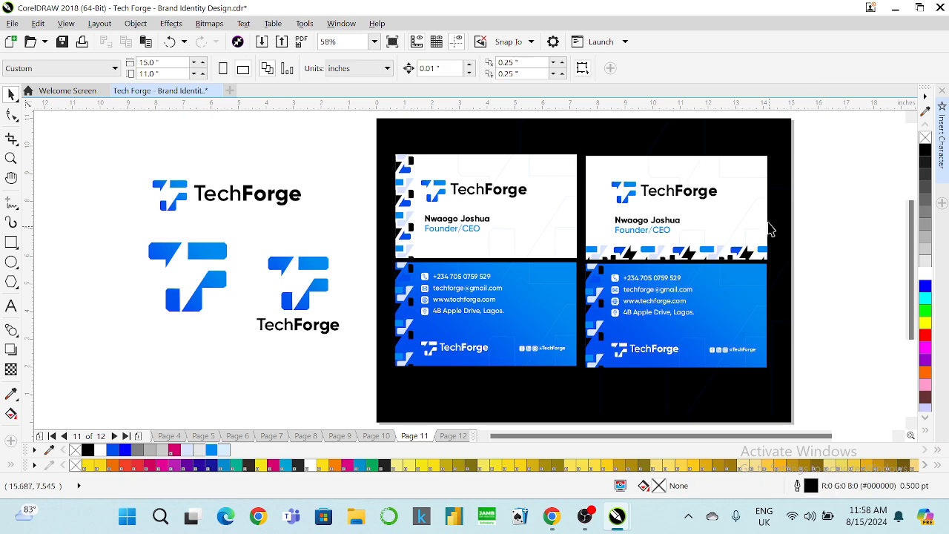
Ungroup the right card's logo and name, then delete its small logo icon and TechForge wordmark.
left_click(668, 196)
right_click(667, 199)
left_click(652, 190)
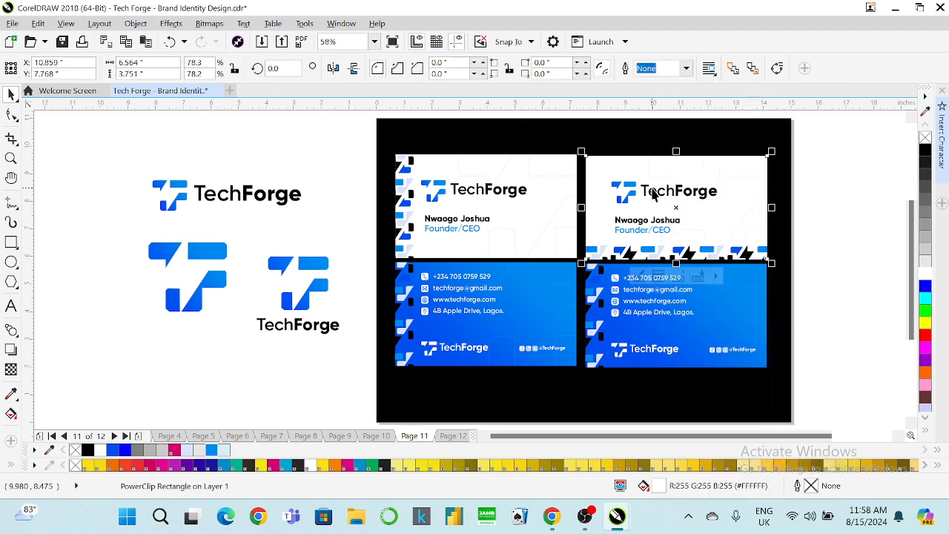
left_click(652, 191)
right_click(652, 191)
left_click(691, 193)
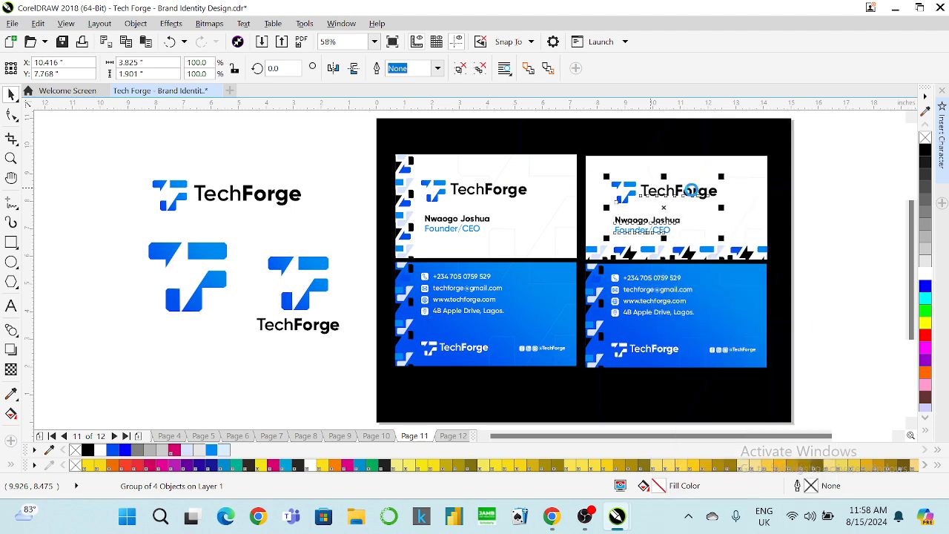
left_click(591, 135)
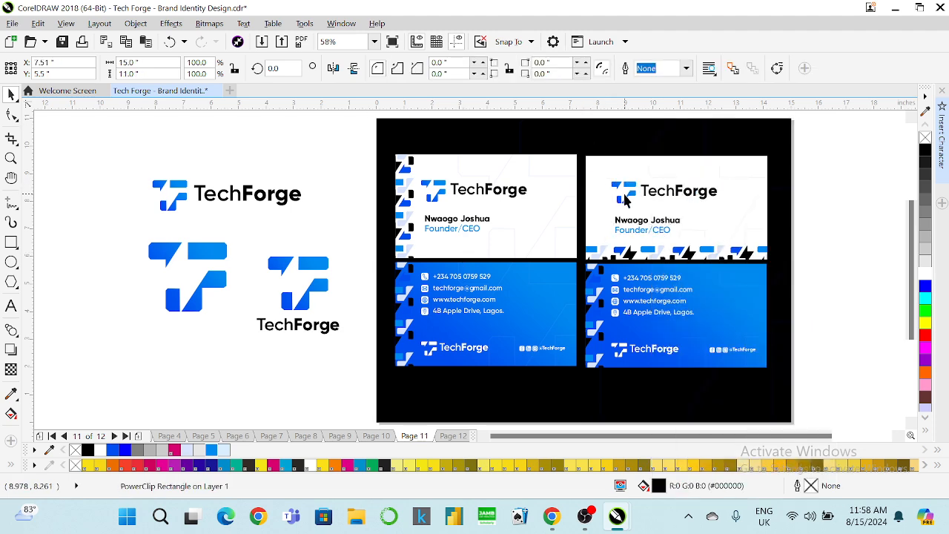
left_click(624, 199)
key("Delete")
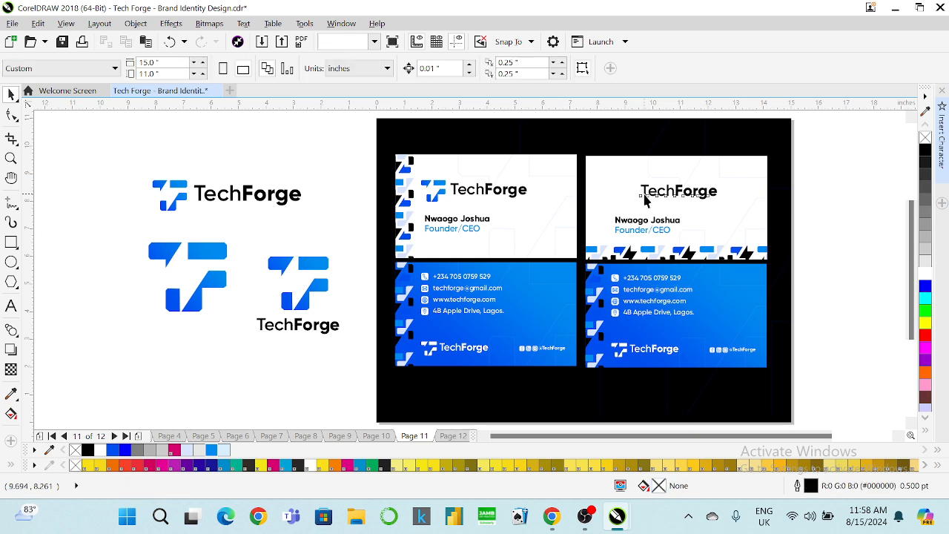
left_click(643, 194)
key("Delete")
Bring the large logo icon onto the right card and move the name and title to its top right.
left_click(189, 243)
left_click_drag(189, 243, 639, 184)
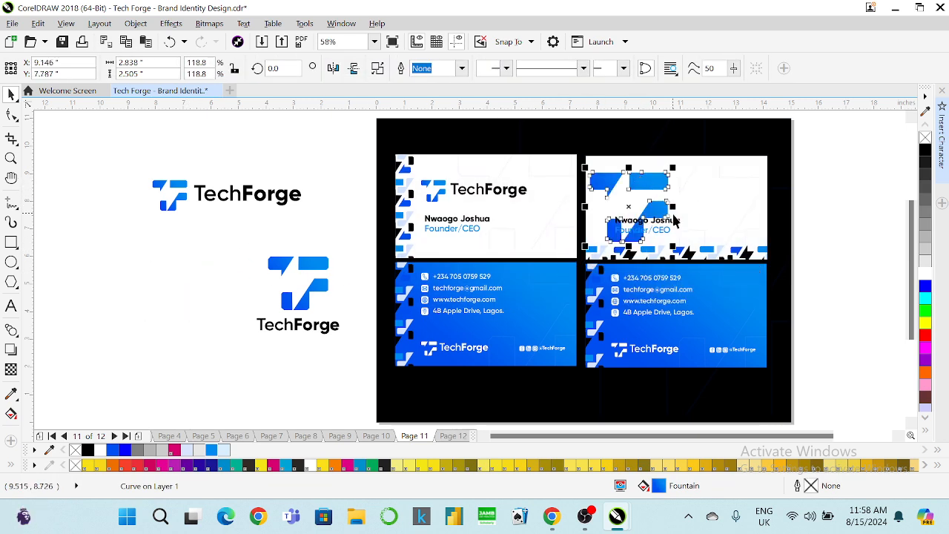
left_click(644, 220)
left_click(618, 233, "shift")
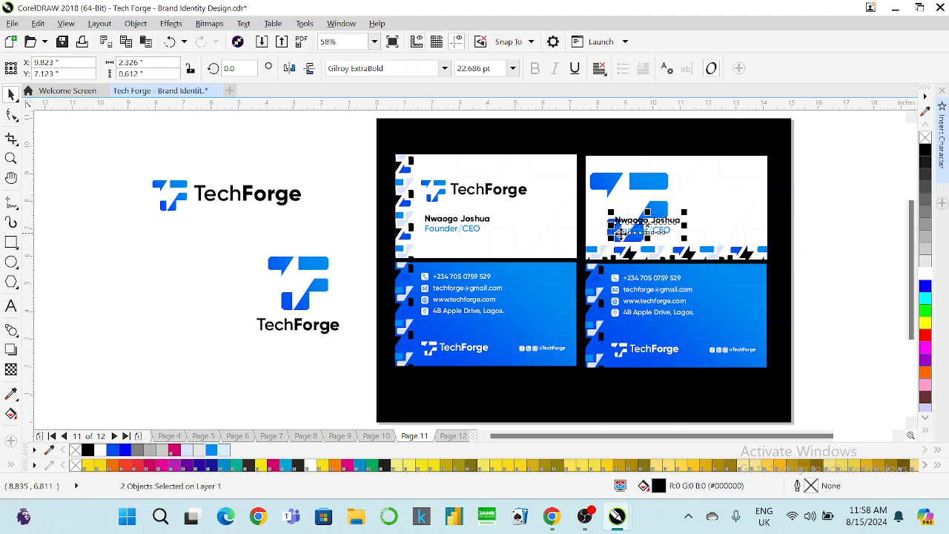
left_click_drag(619, 233, 668, 175)
Shrink the right card's logo and nudge it up together with the name text.
left_click(653, 190)
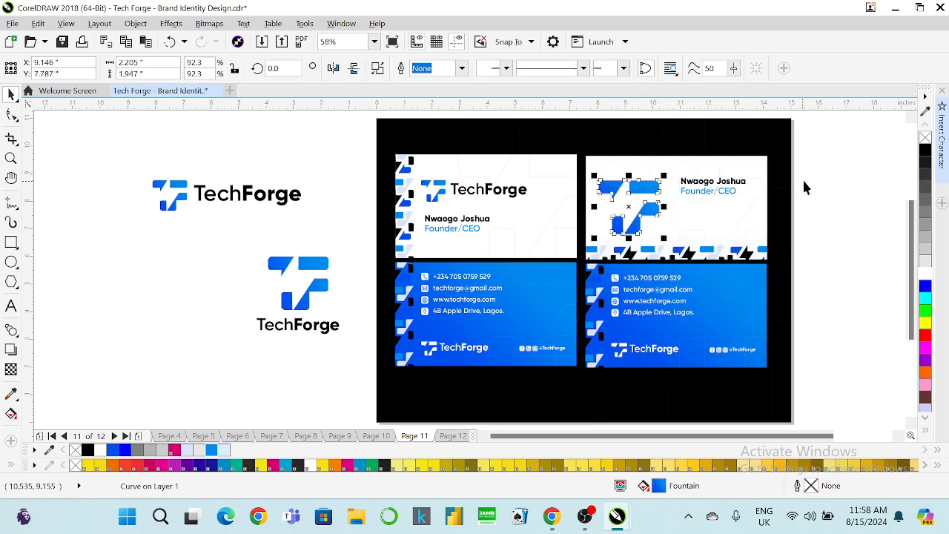
left_click_drag(837, 171, 584, 241)
left_click_drag(818, 160, 663, 211)
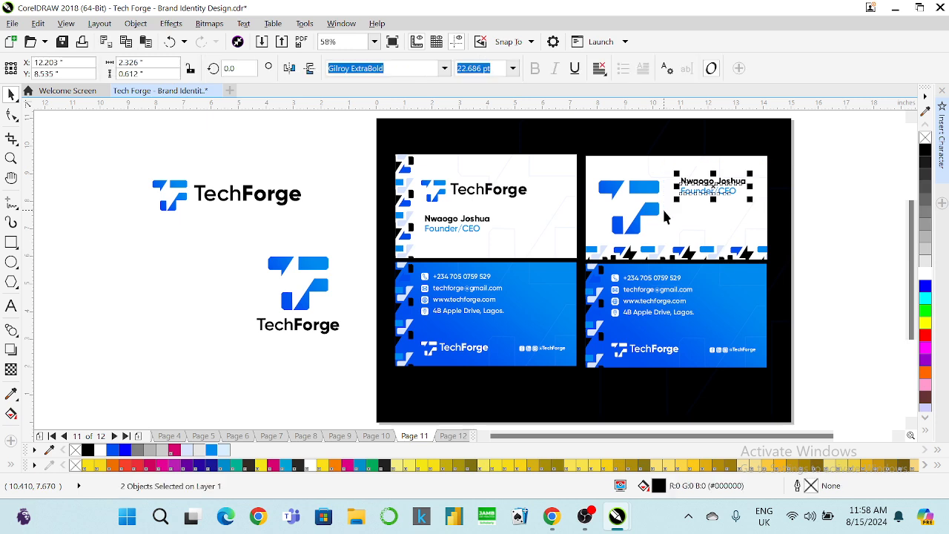
left_click(653, 188, "shift")
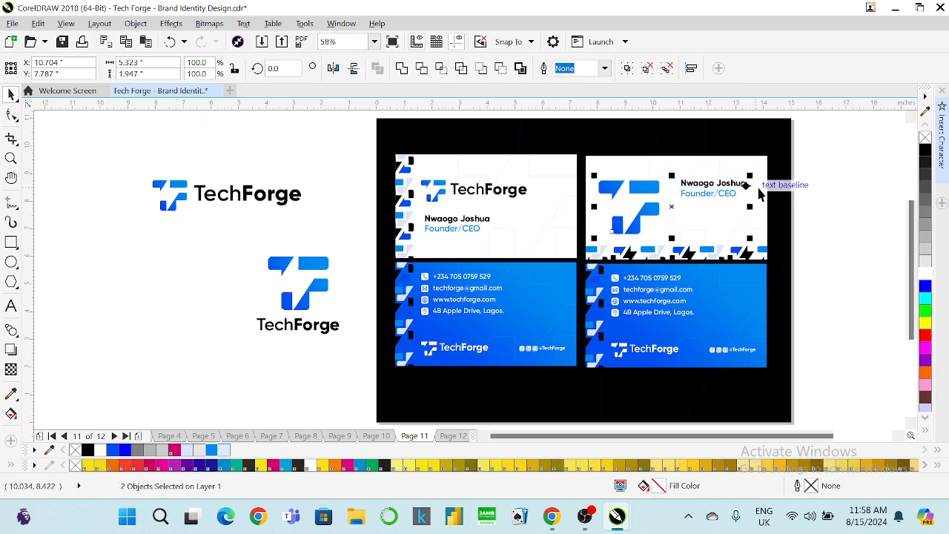
left_click(812, 176)
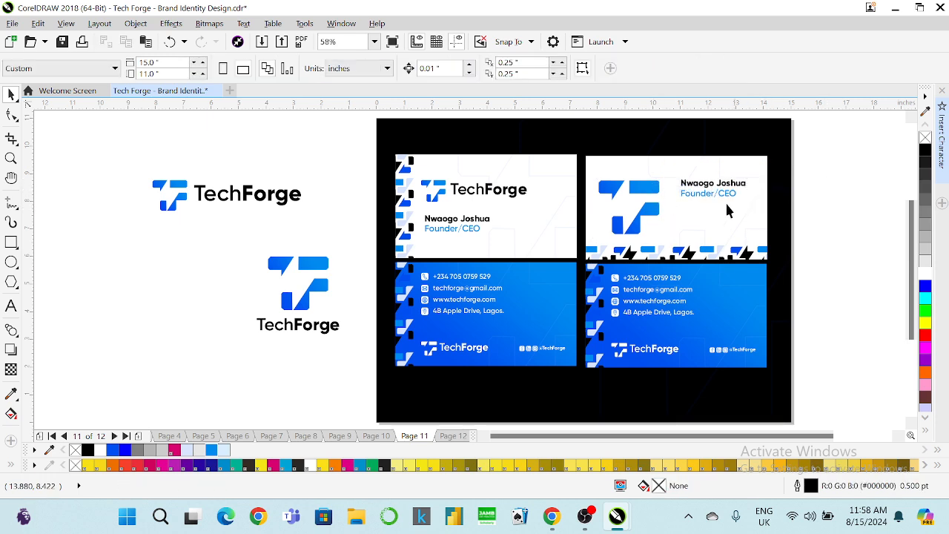
left_click(649, 216)
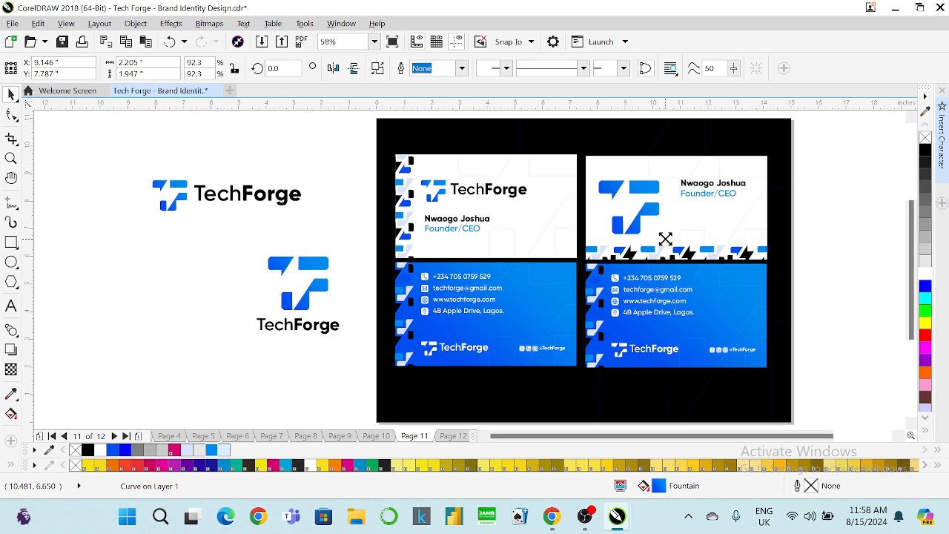
left_click_drag(665, 239, 661, 236)
left_click_drag(824, 161, 586, 241)
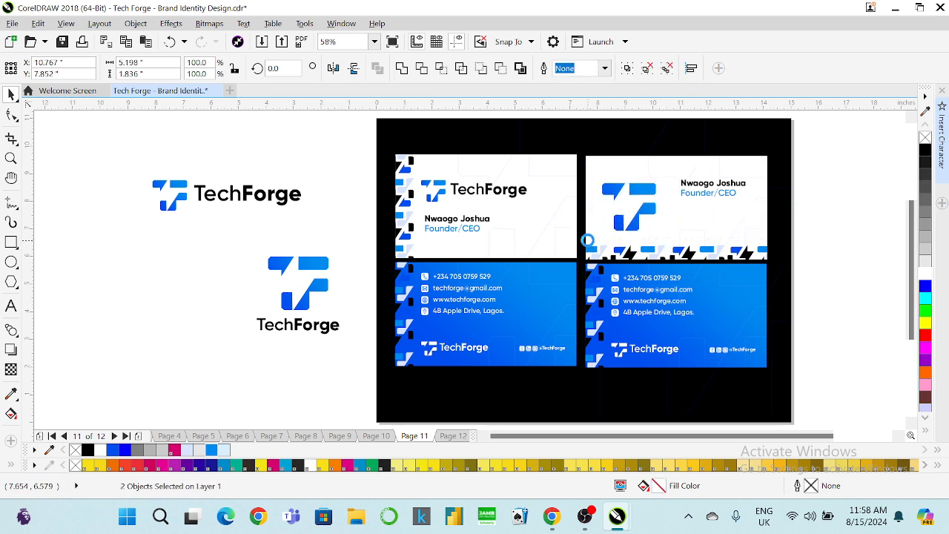
key("Up")
key("Up")
left_click(799, 200)
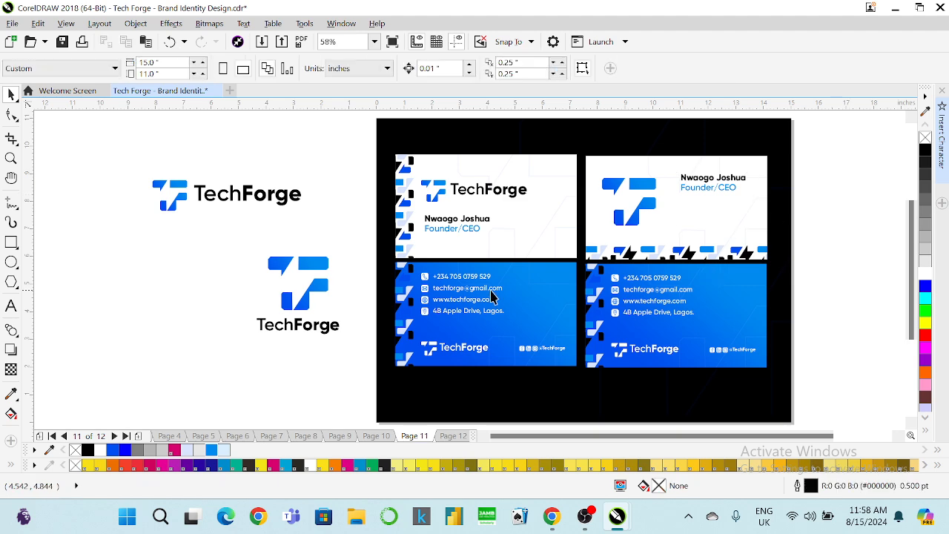
Ungroup all objects in the lower-right blue back card.
left_click(465, 292)
right_click(462, 290)
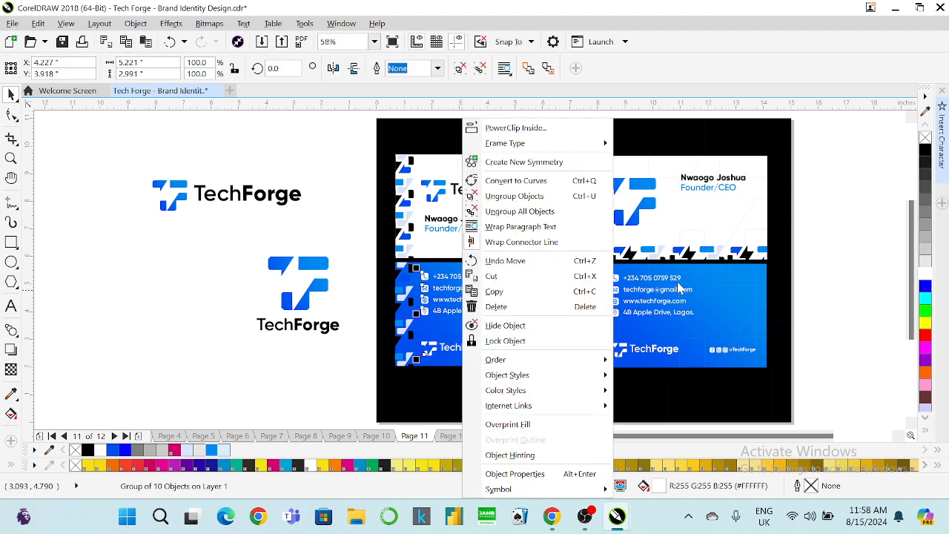
left_click(658, 292)
right_click(658, 291)
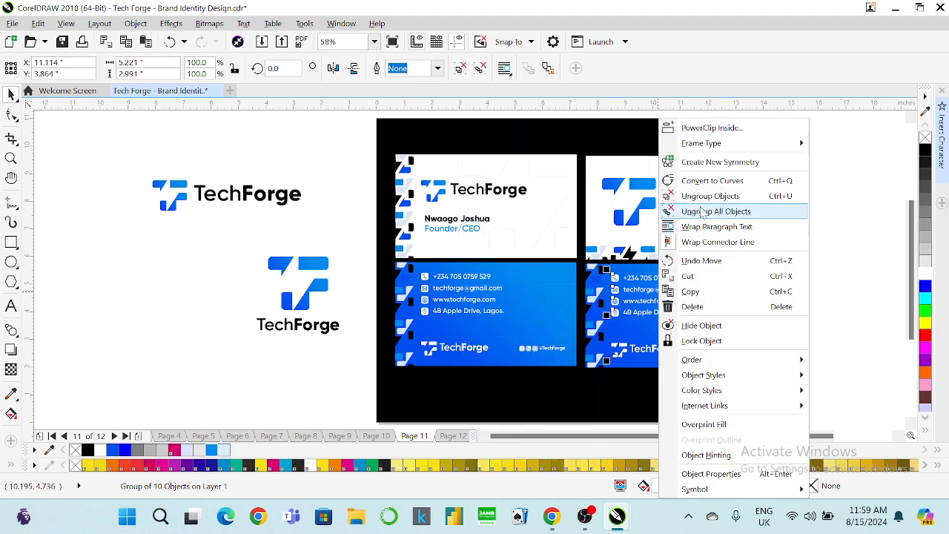
left_click(707, 196)
Move the contact lines onto the upper white card, shrink them slightly and make them black.
left_click_drag(833, 262, 606, 331)
left_click_drag(625, 299, 706, 212)
left_click_drag(769, 243, 755, 244)
left_click(925, 151)
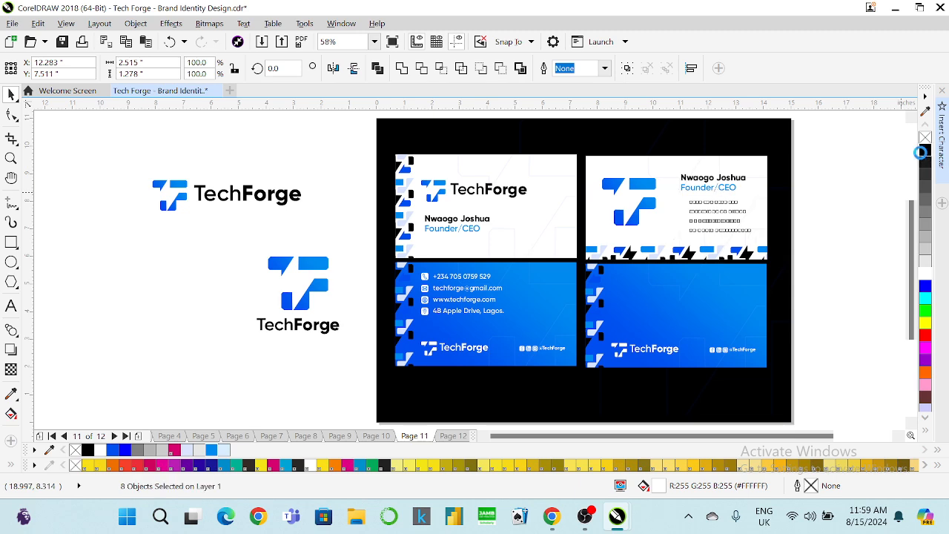
left_click(869, 174)
scroll(759, 185, "up", 3)
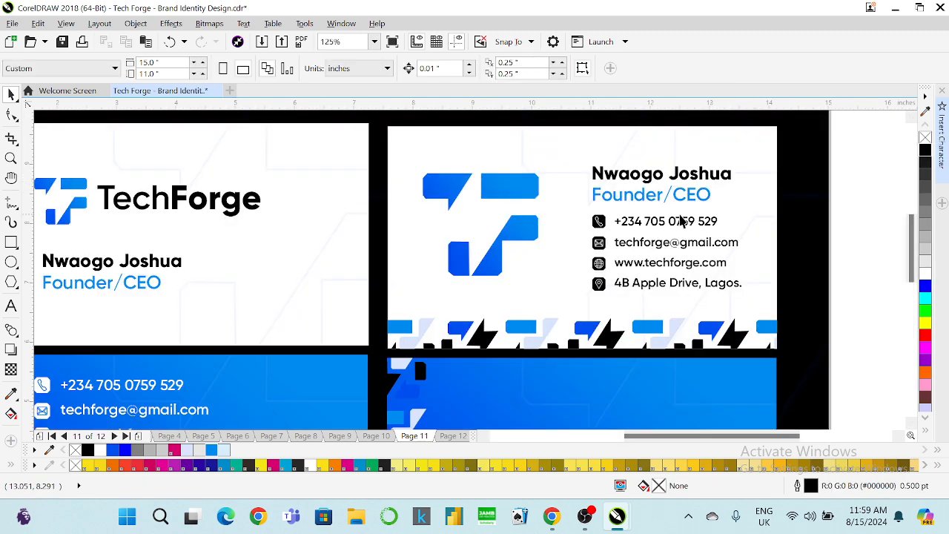
Give the phone, email, web and location icons the Founder/CEO text's fill.
left_click(599, 220)
left_click(599, 243, "shift")
left_click(598, 262, "shift")
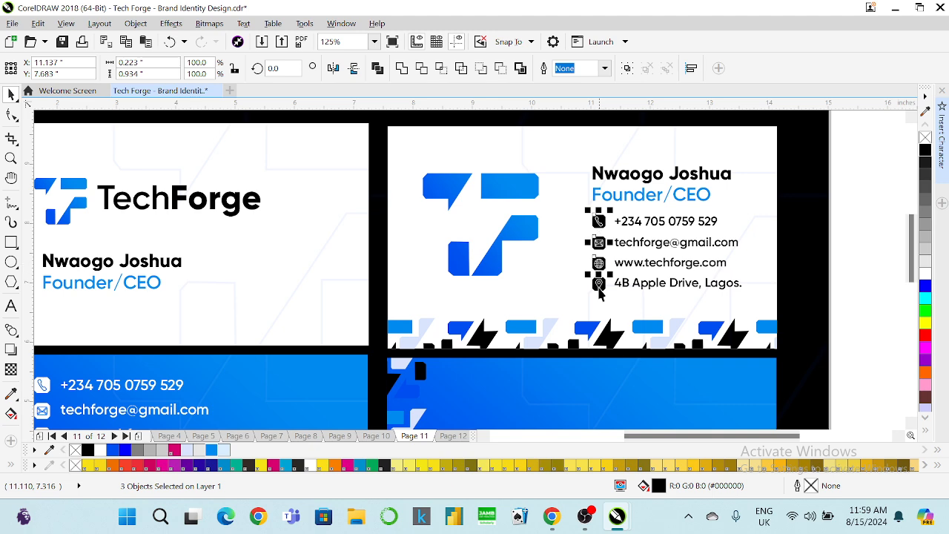
left_click(598, 283, "shift")
left_click(38, 23)
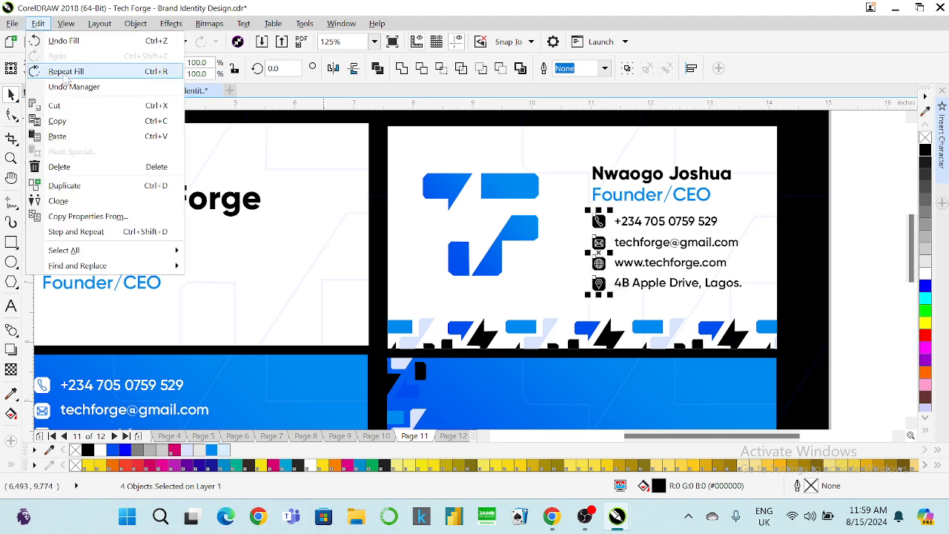
left_click(98, 220)
left_click(486, 279)
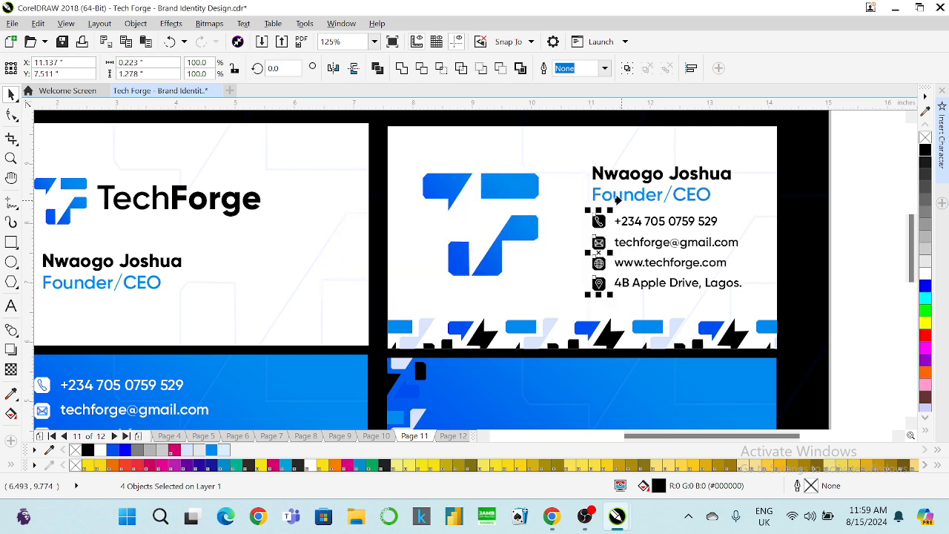
left_click(614, 199)
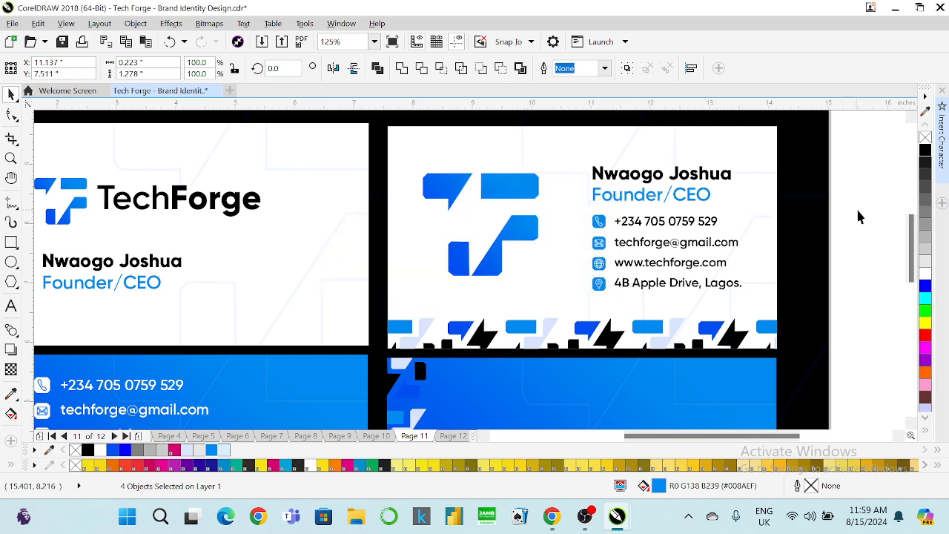
Group the contact icons and lines, shrink them slightly, and group them with the name text.
left_click_drag(857, 212, 550, 302)
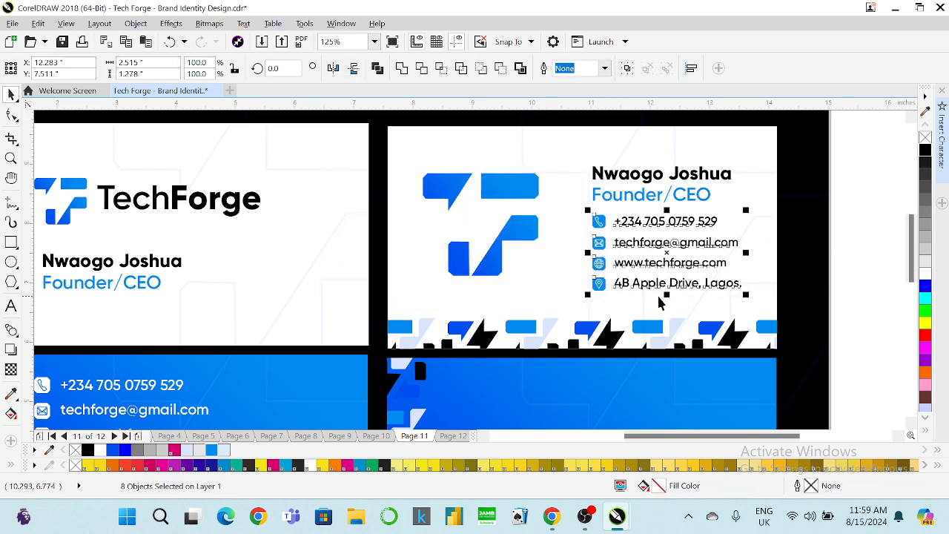
key("ctrl+g")
mouse_move(746, 295)
left_mouse_down()
mouse_move(738, 291)
mouse_move(737, 302)
left_mouse_up()
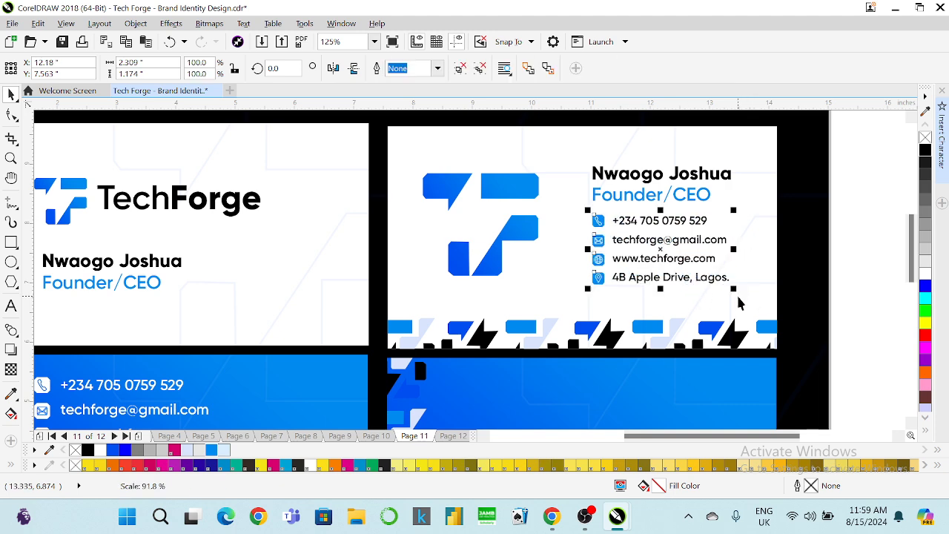
left_click_drag(855, 152, 567, 311)
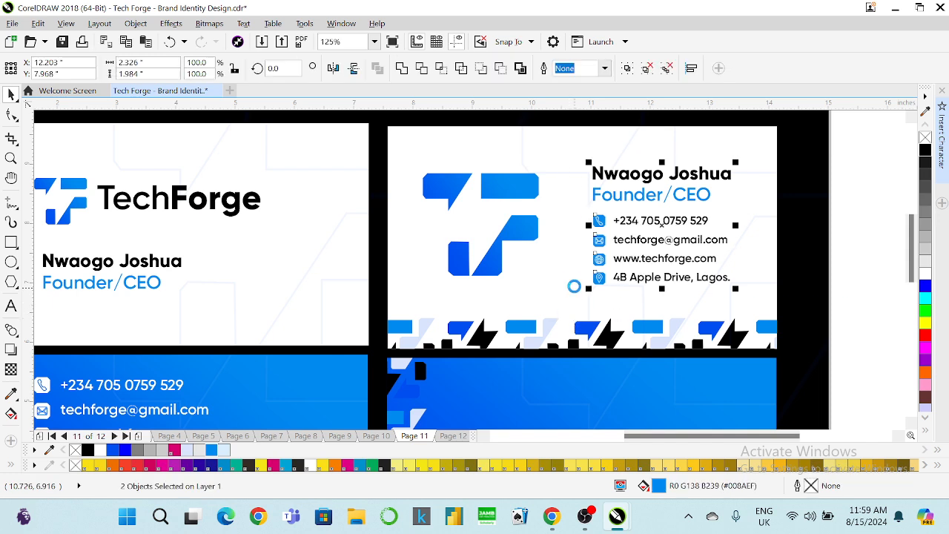
key("ctrl+g")
left_click(531, 191, "shift")
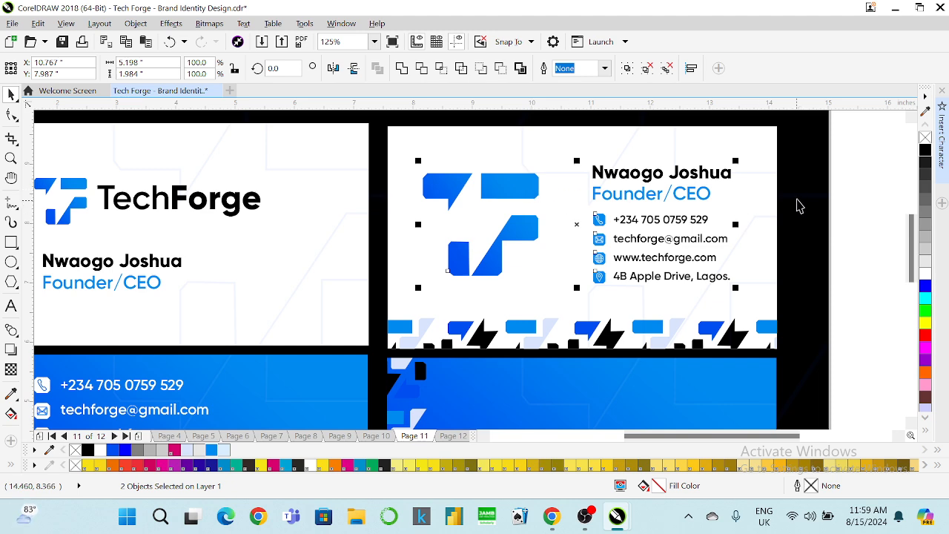
key("c")
left_click(857, 191)
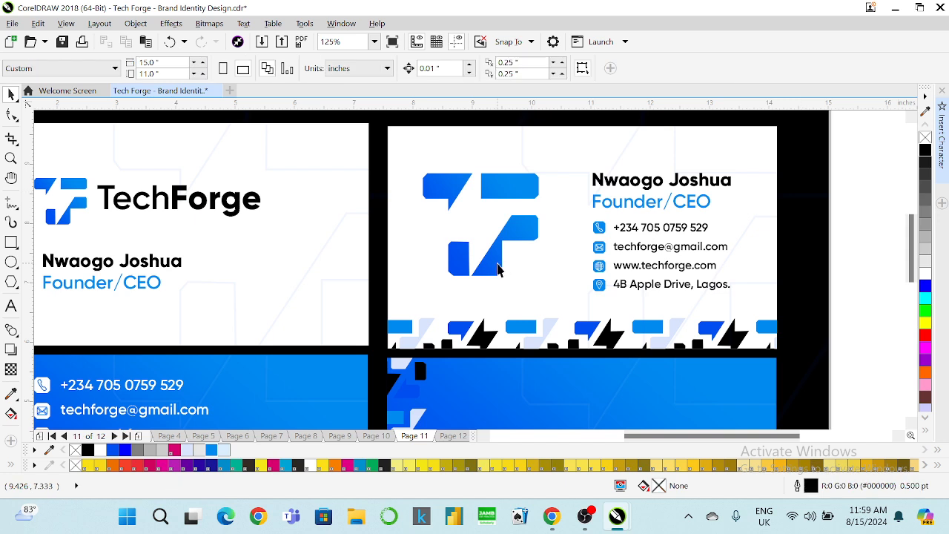
Enlarge the logo, centre it with the text on the card, then shrink and recentre the group.
left_click(500, 269)
left_click_drag(418, 279, 398, 297)
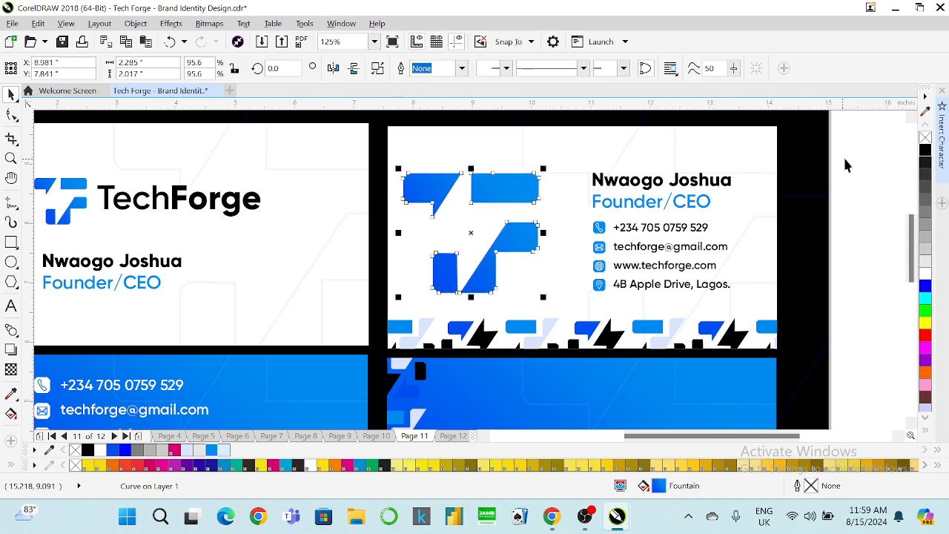
left_click_drag(849, 159, 391, 314)
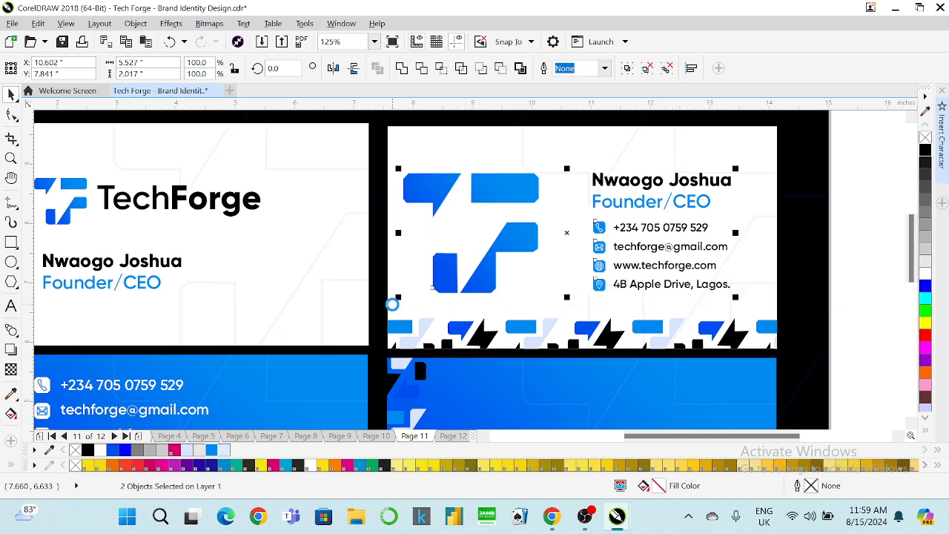
key("e")
left_click(492, 167, "shift")
key("e")
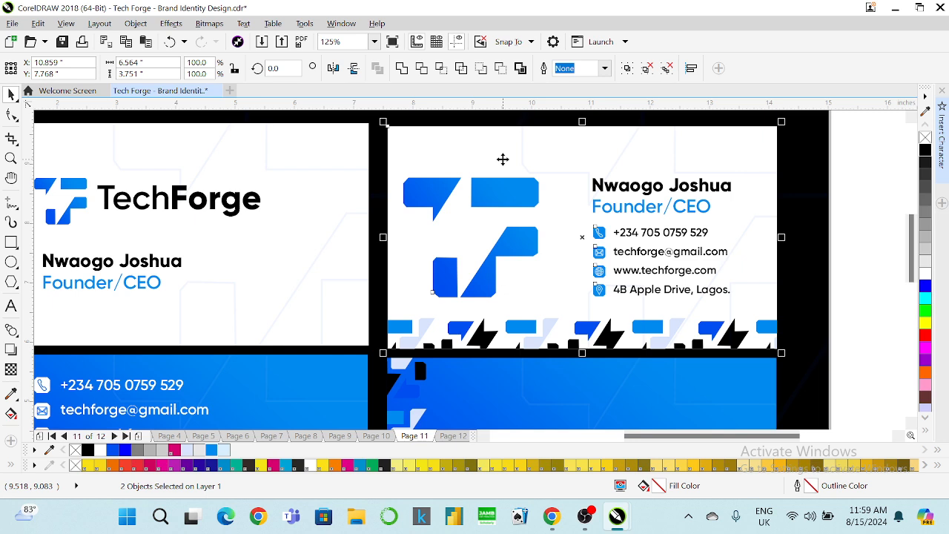
key("c")
left_click(851, 184)
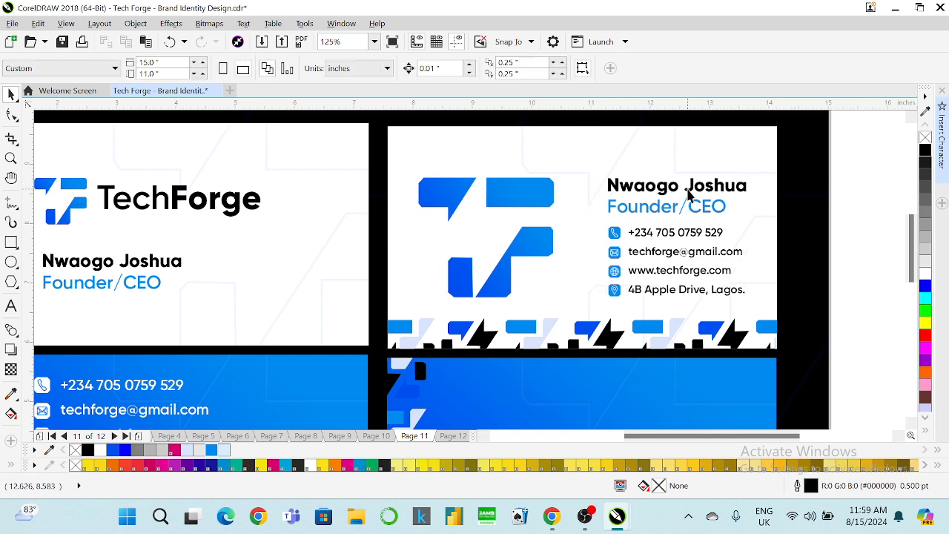
left_click(687, 190)
left_click_drag(748, 304, 733, 295)
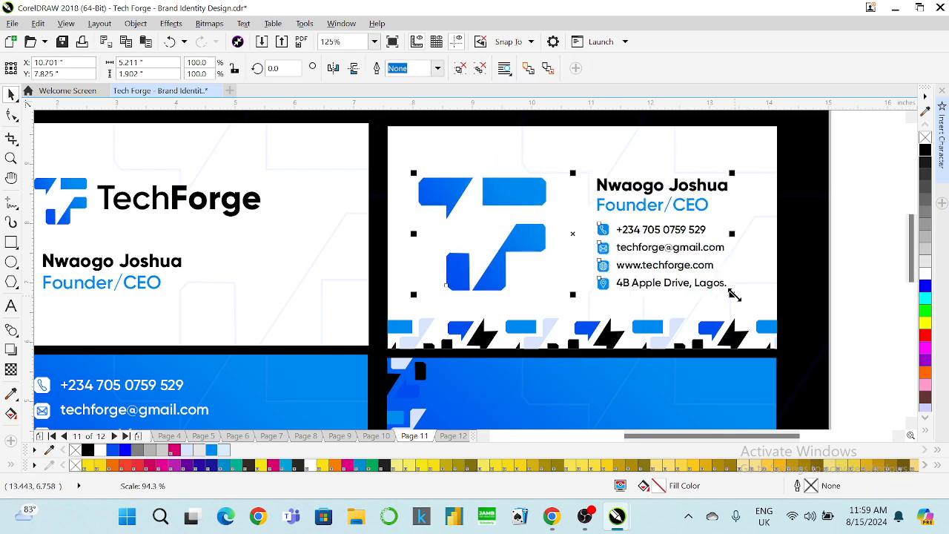
key("e")
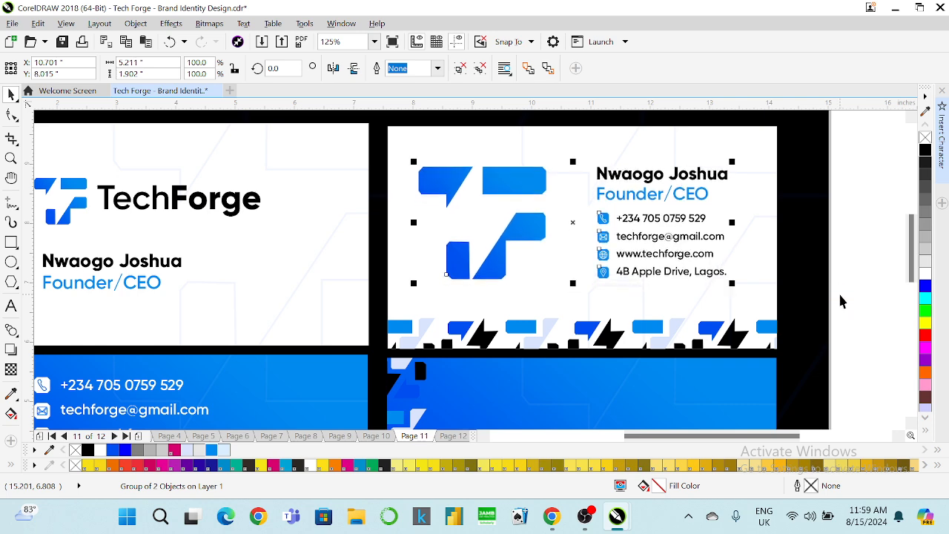
left_click(859, 262)
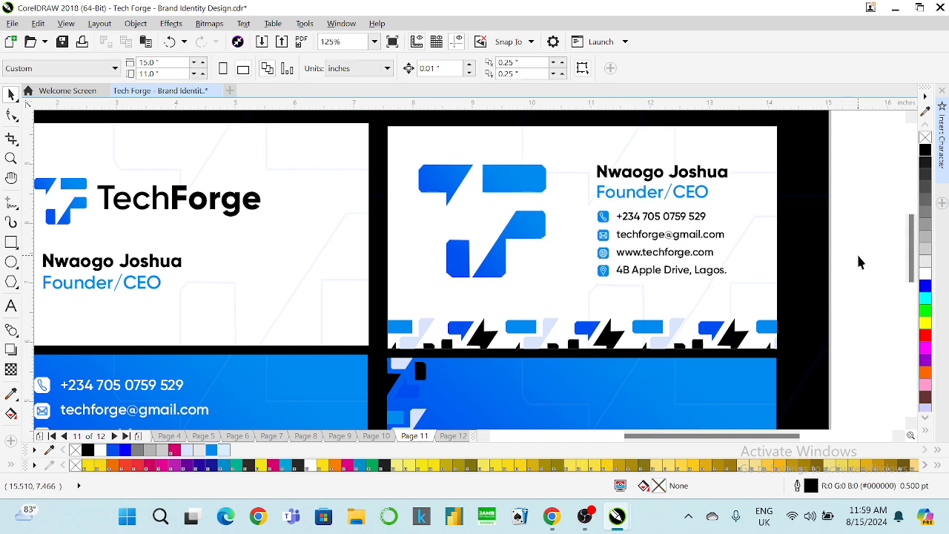
Replace the lower-right card background with a duplicate of the white one, aligned bottom and left.
scroll(712, 235, "down", 2)
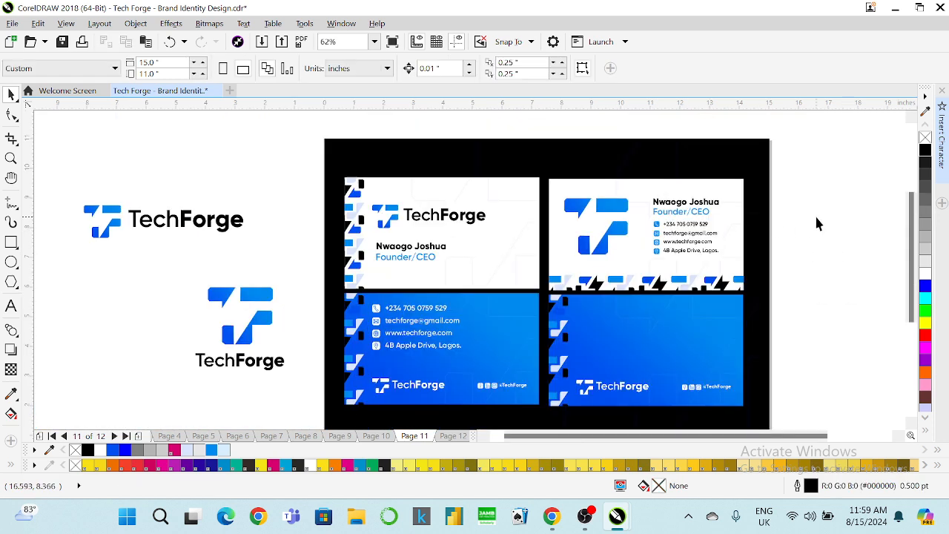
left_click(639, 393)
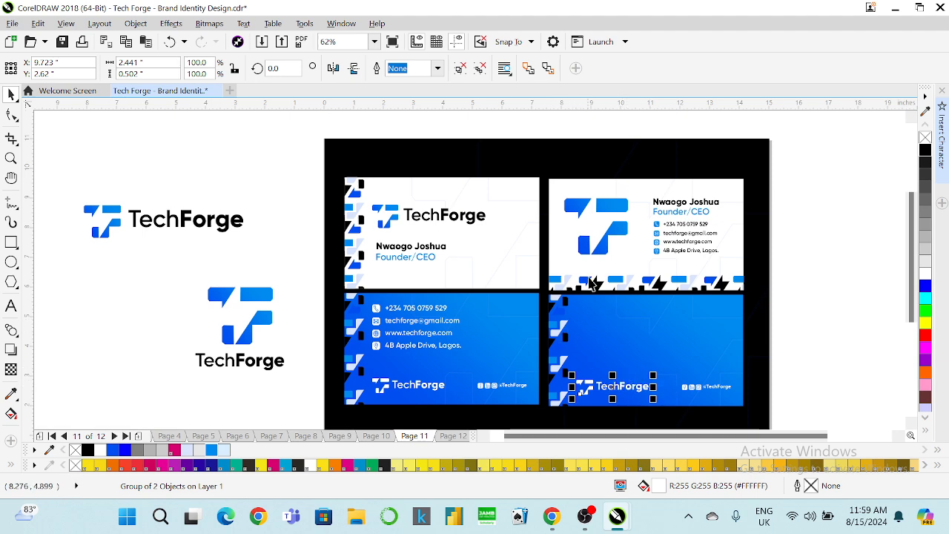
left_click(592, 337)
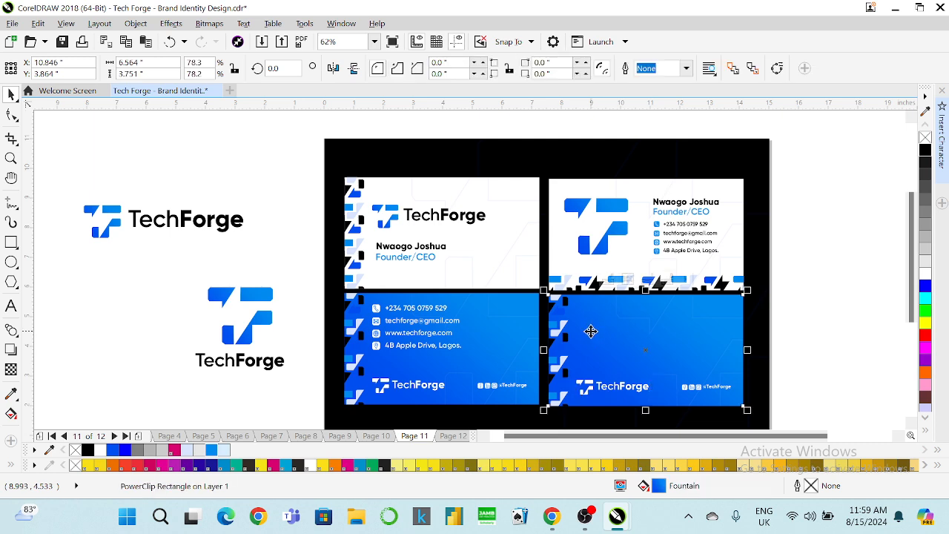
key("Delete")
left_click(583, 277)
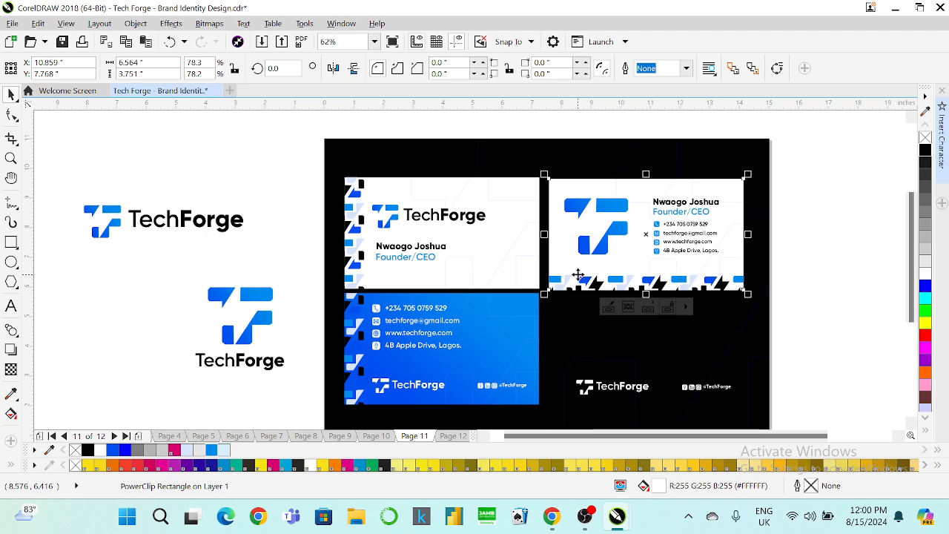
key("ctrl+d")
left_click(488, 321, "shift")
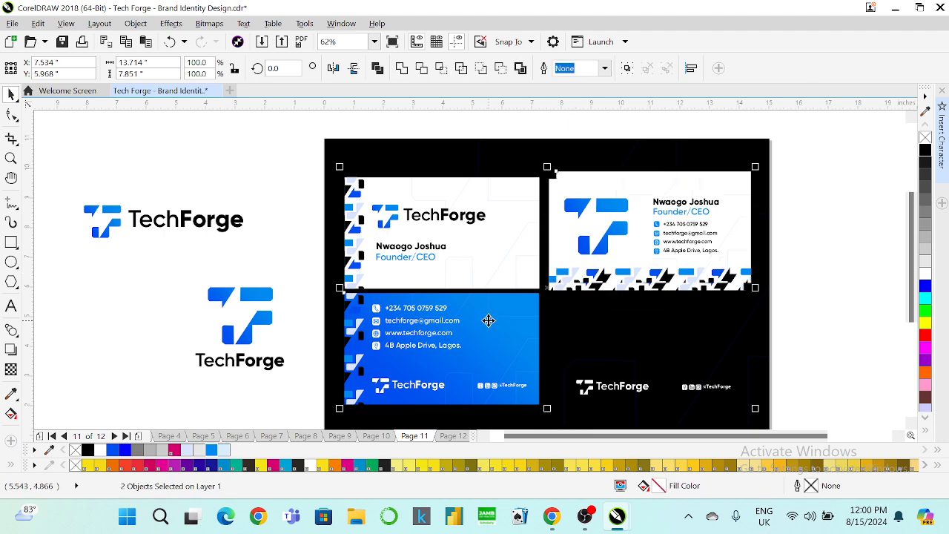
key("b")
left_click(683, 327)
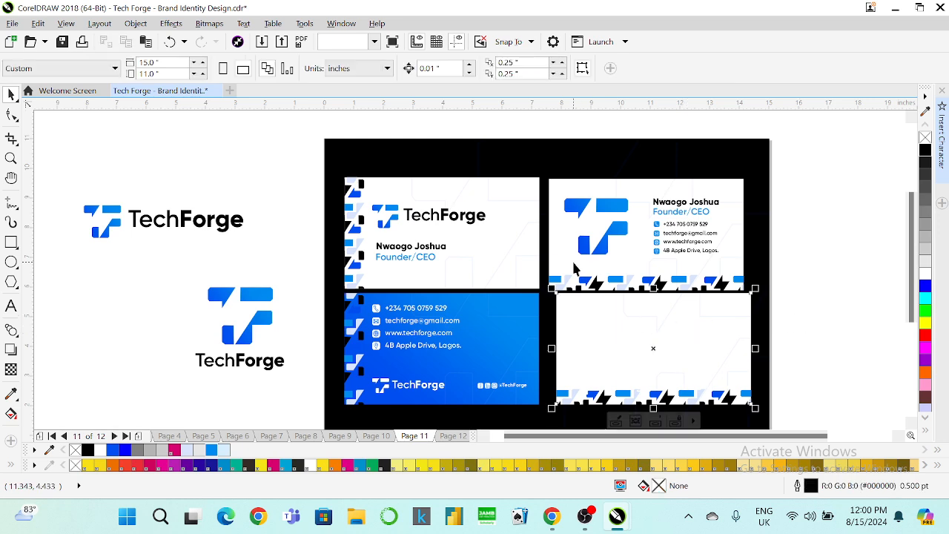
left_click(566, 252, "shift")
key("l")
Copy the fill from the left blue back card onto the bottom-right card.
left_click(686, 341)
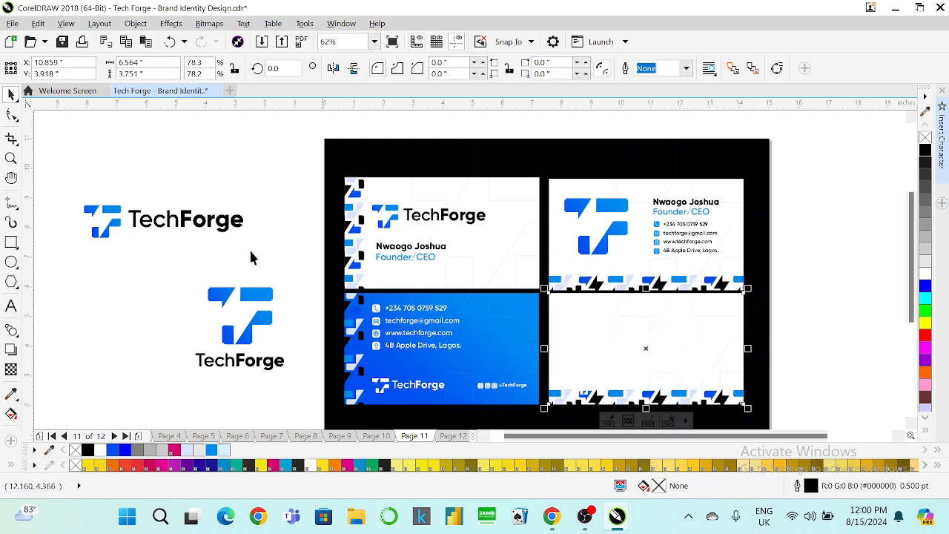
left_click(38, 23)
left_click(119, 216)
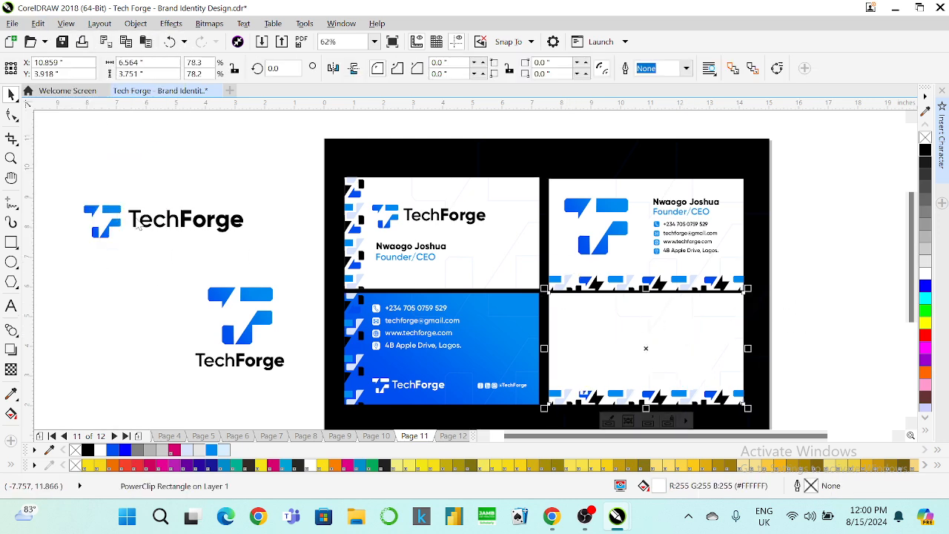
left_click(481, 280)
left_click(491, 310)
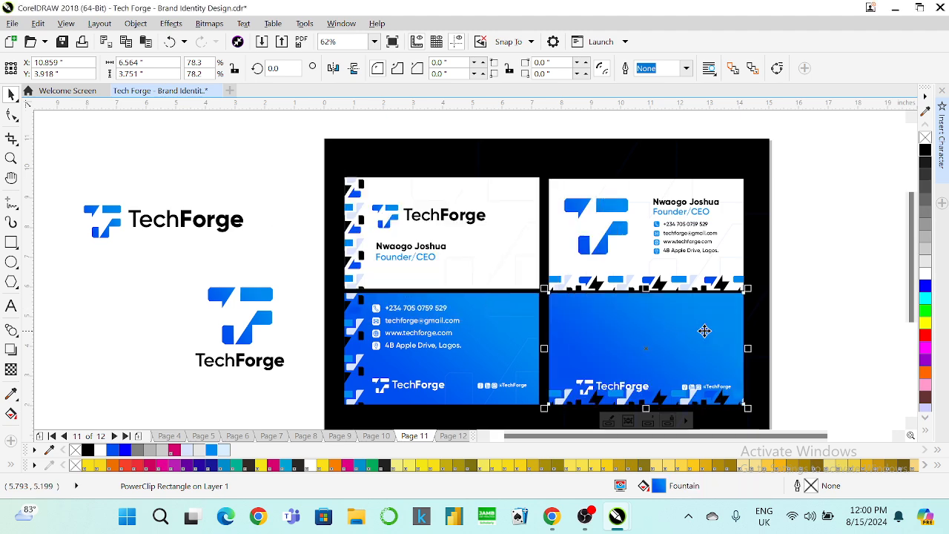
left_click(810, 338)
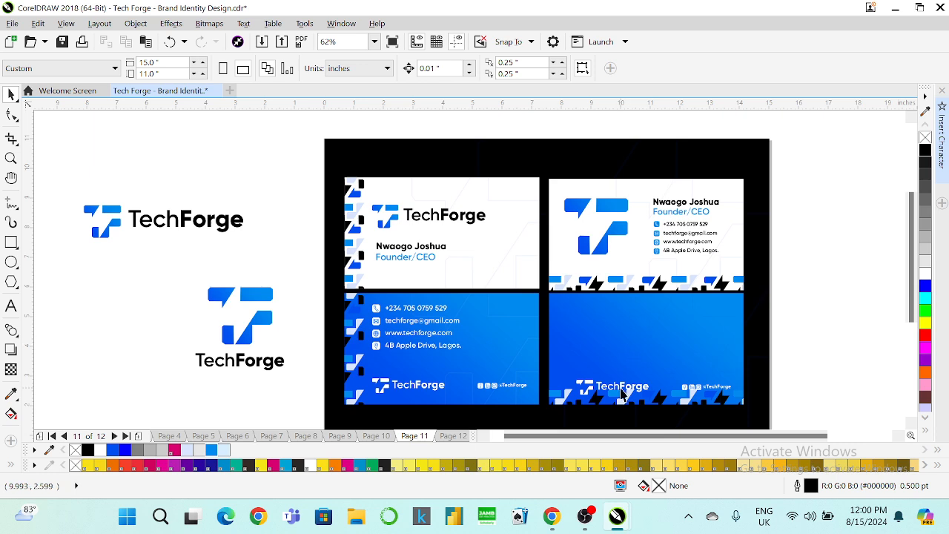
Centre the TechForge logo vertically and horizontally on the new blue card.
left_click_drag(614, 385, 723, 359)
left_click(662, 312, "shift")
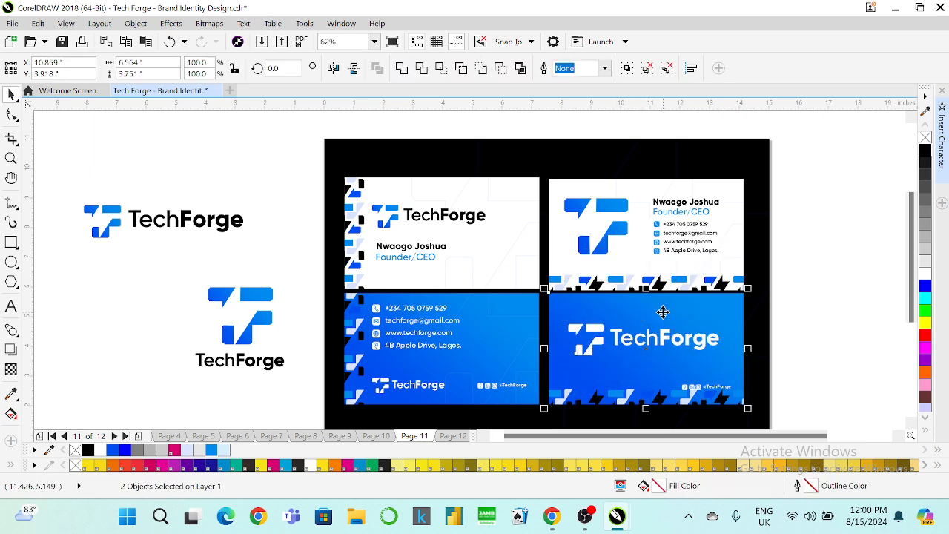
key("e")
key("c")
left_click_drag(824, 354, 687, 382)
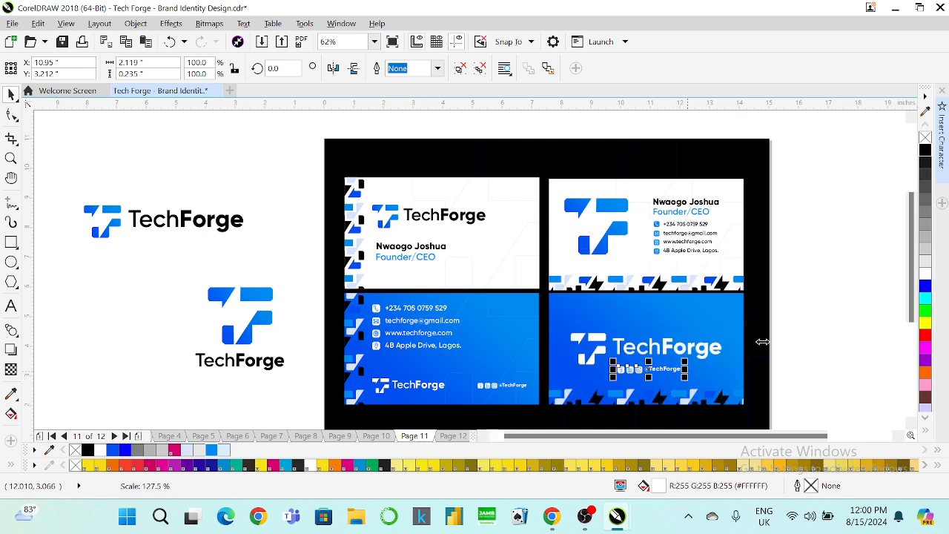
left_click_drag(807, 319, 528, 380)
key("c")
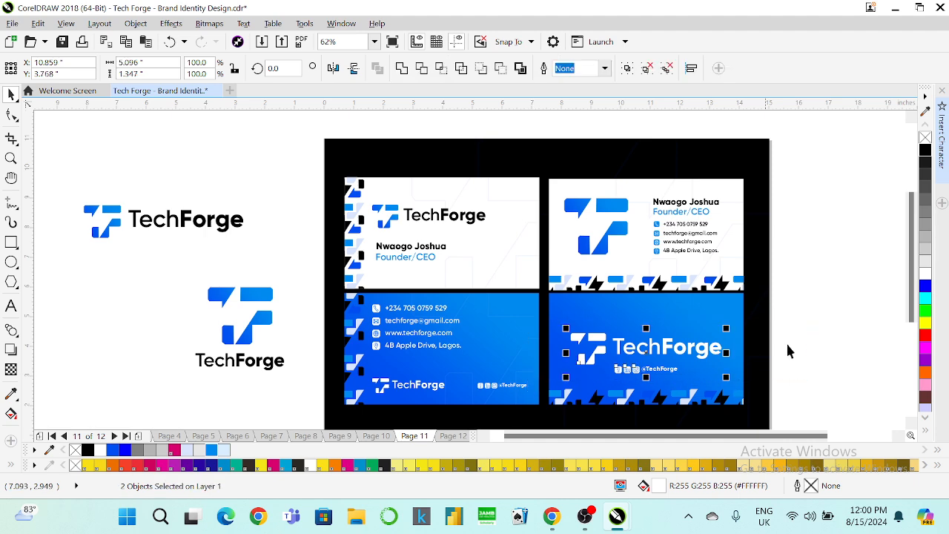
left_click(800, 335)
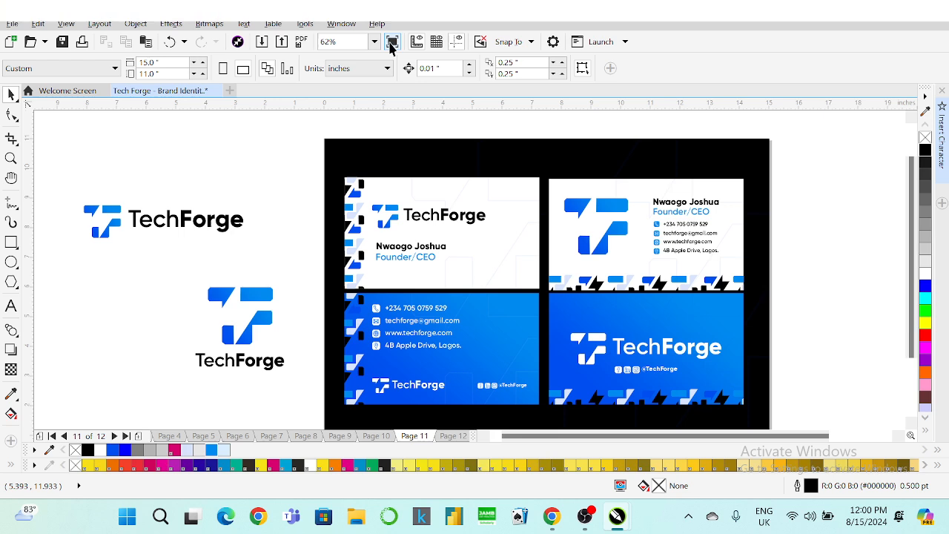
After a full-screen check, raise the back card's logo two nudges and group it with the social handle.
left_click(390, 41)
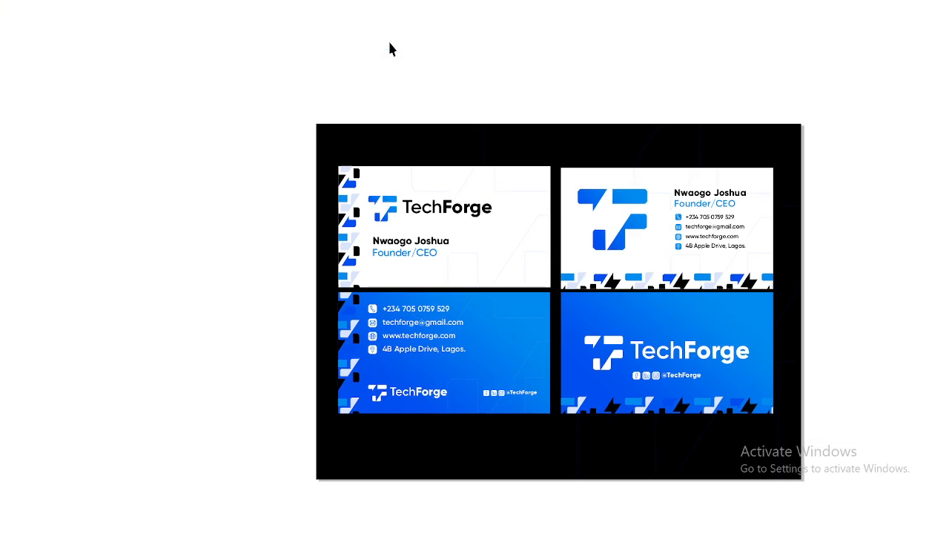
left_click(827, 250)
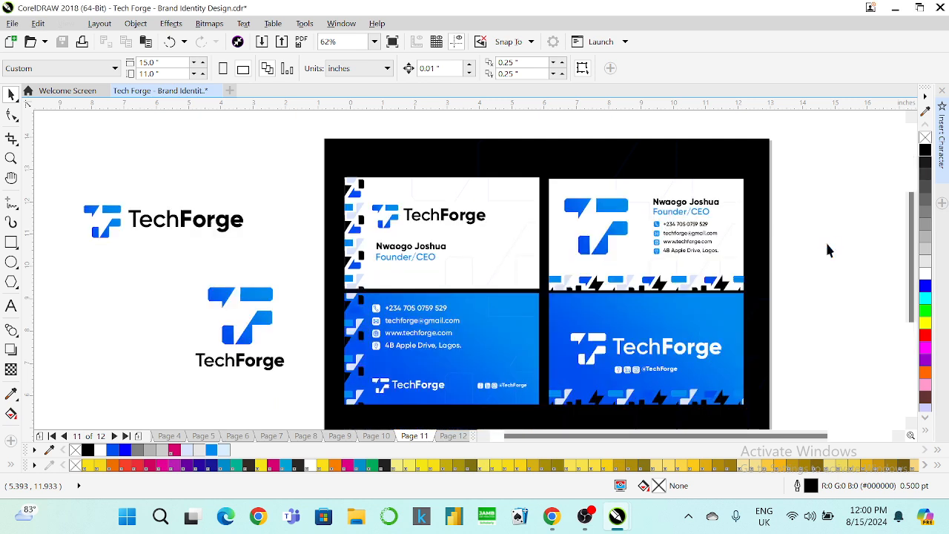
left_click(678, 348)
key("Up")
key("Up")
key("Up")
key("Up")
key("Up")
key("Up")
key("Up")
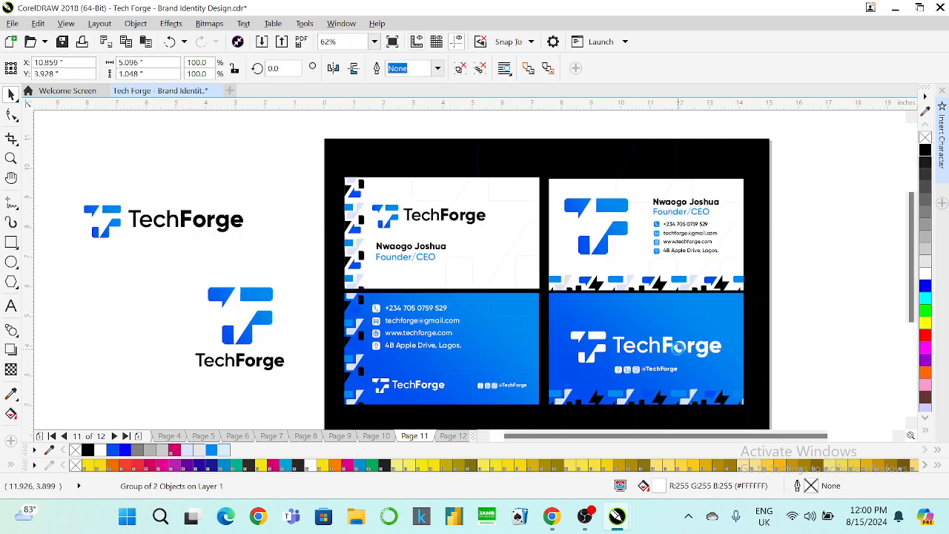
key("Up")
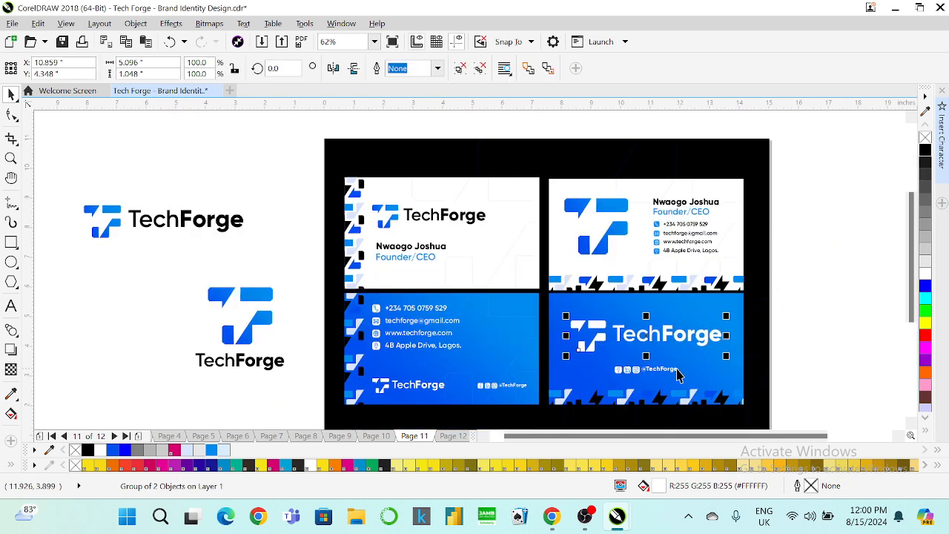
left_click(675, 370, "shift")
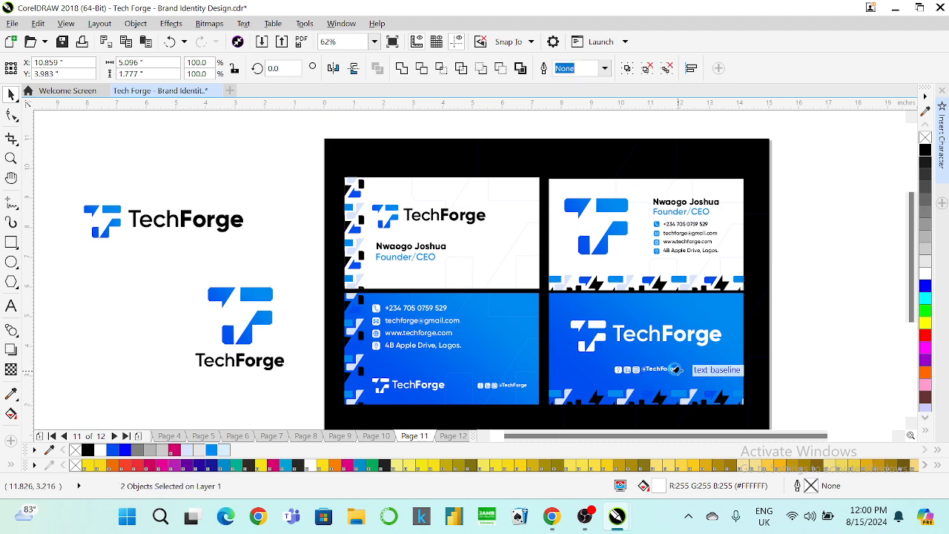
key("ctrl+g")
left_click(612, 312, "shift")
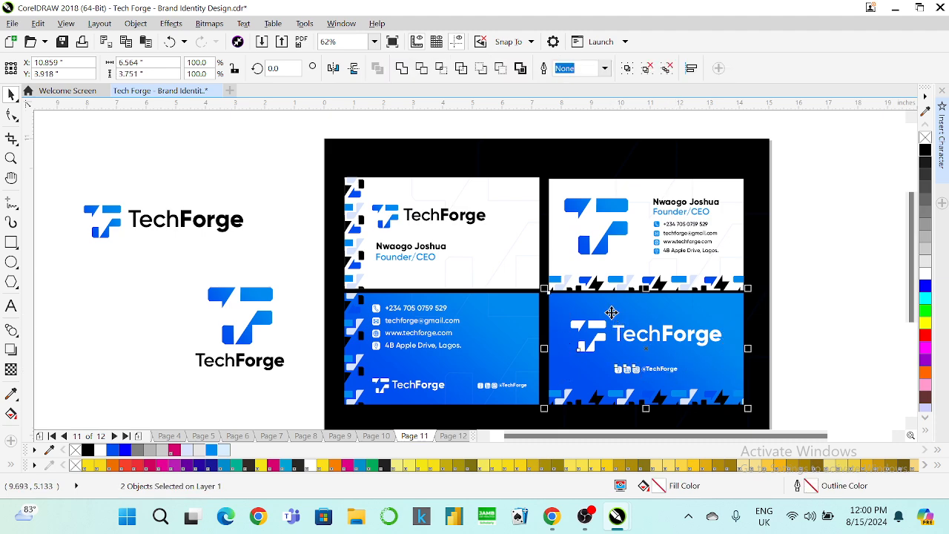
left_click(791, 326)
scroll(654, 263, "down", 1)
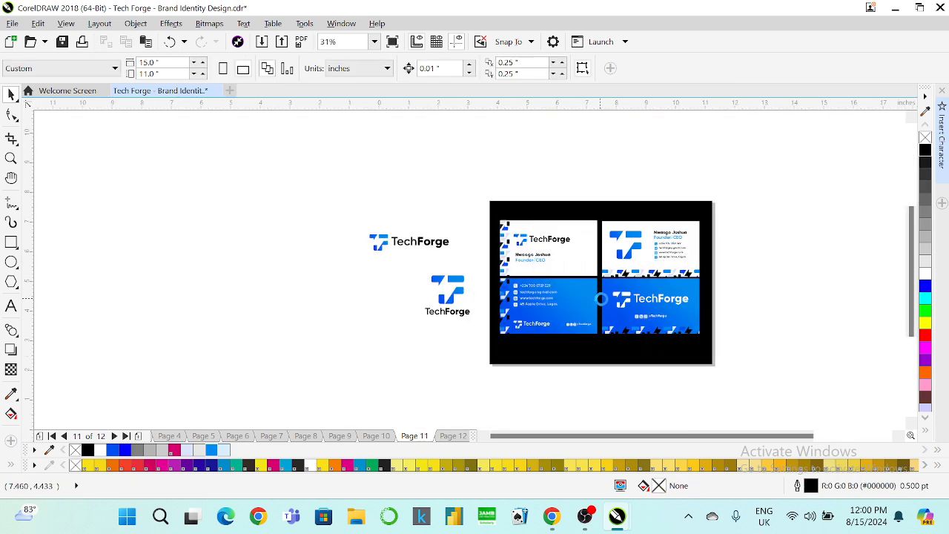
scroll(604, 297, "up", 1)
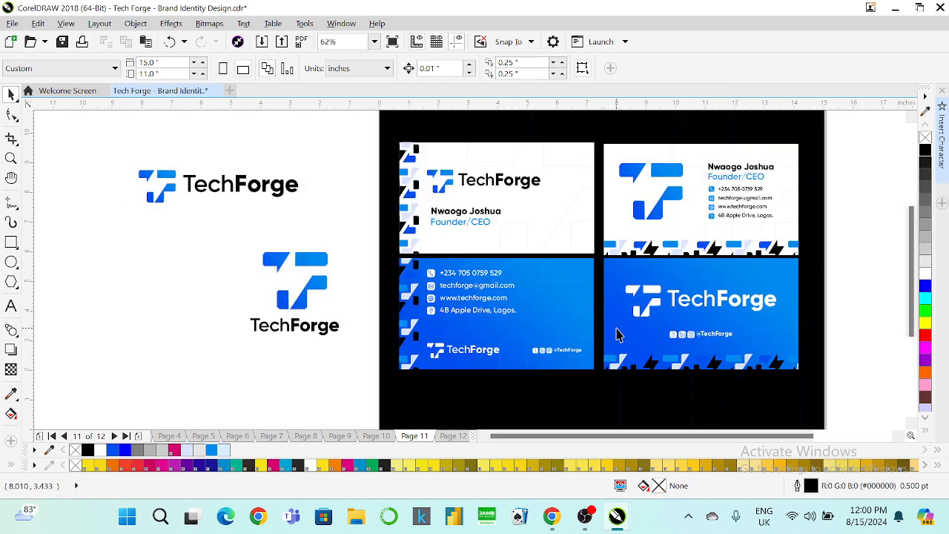
Draw a thin rectangle at the page's left side, then delete it.
left_click(619, 335)
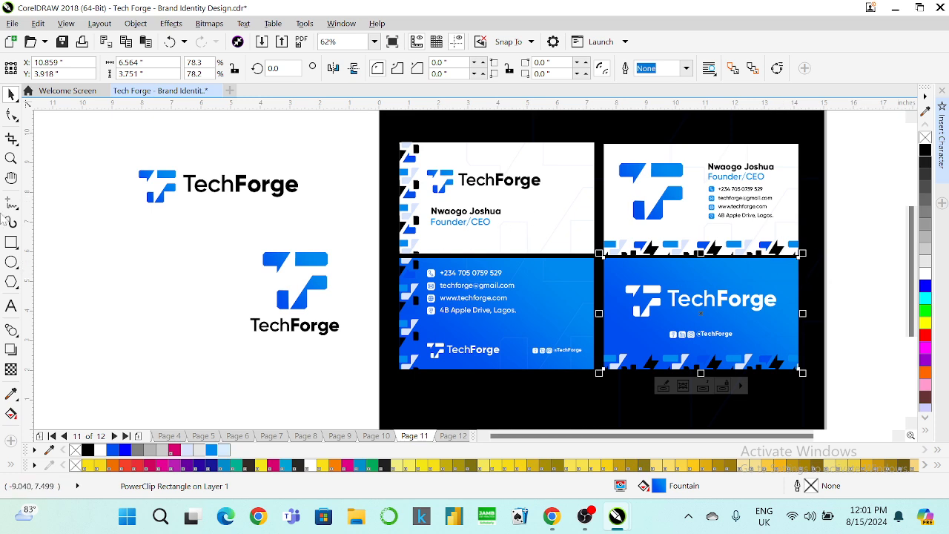
left_click(11, 241)
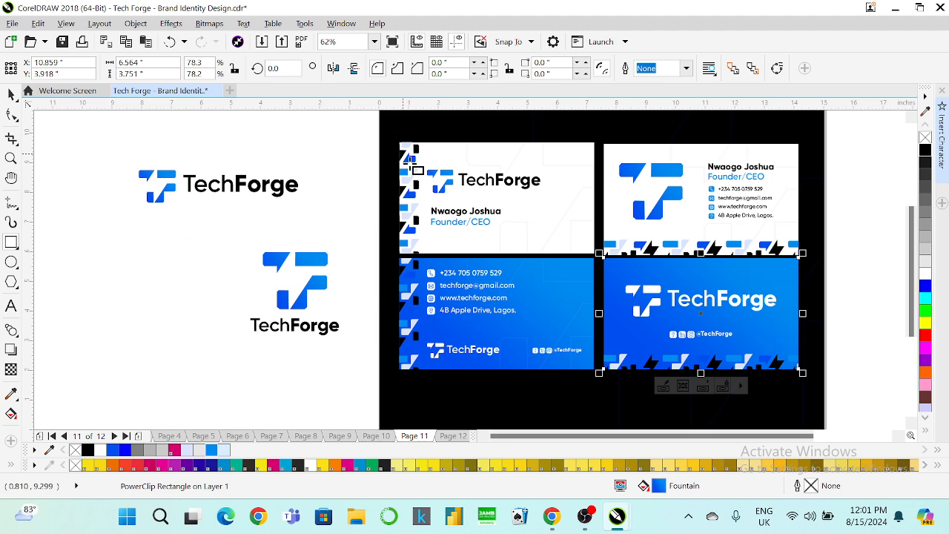
left_click_drag(80, 235, 230, 252)
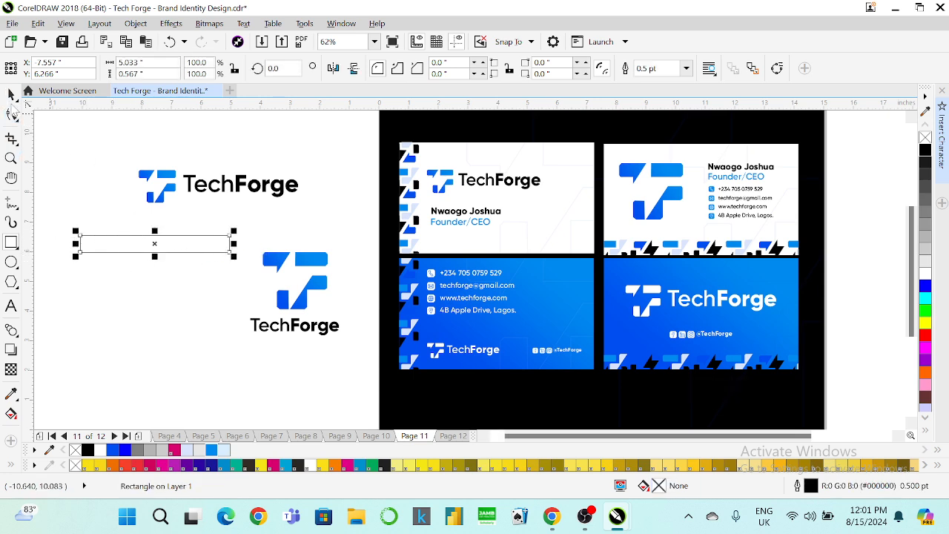
key("space")
key("Delete")
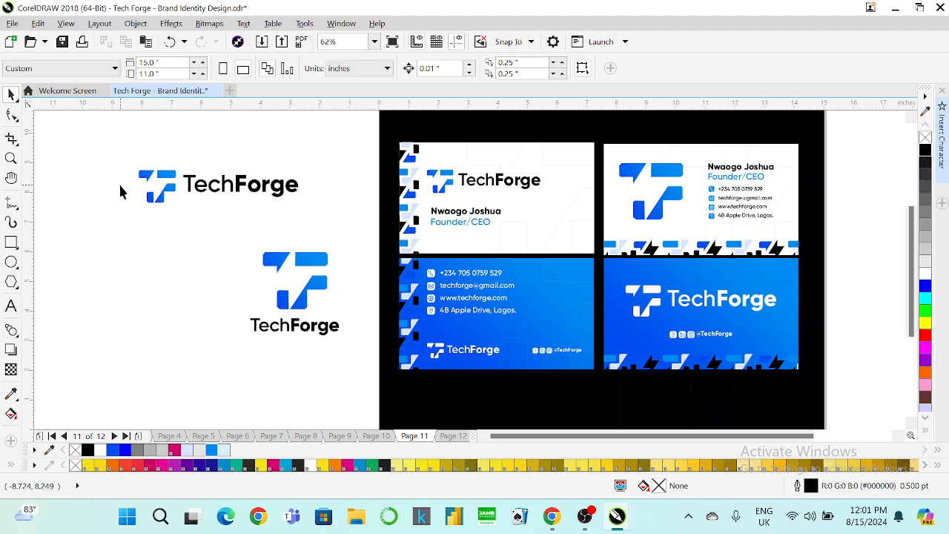
Fill the black board background light blue (#D8EEFD), after trying white and light grey.
left_click(685, 140)
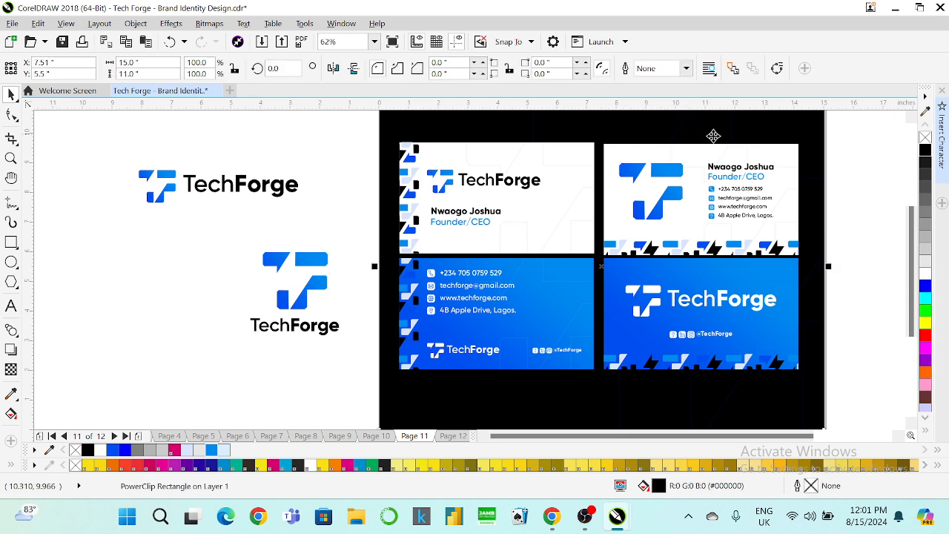
left_click(924, 275)
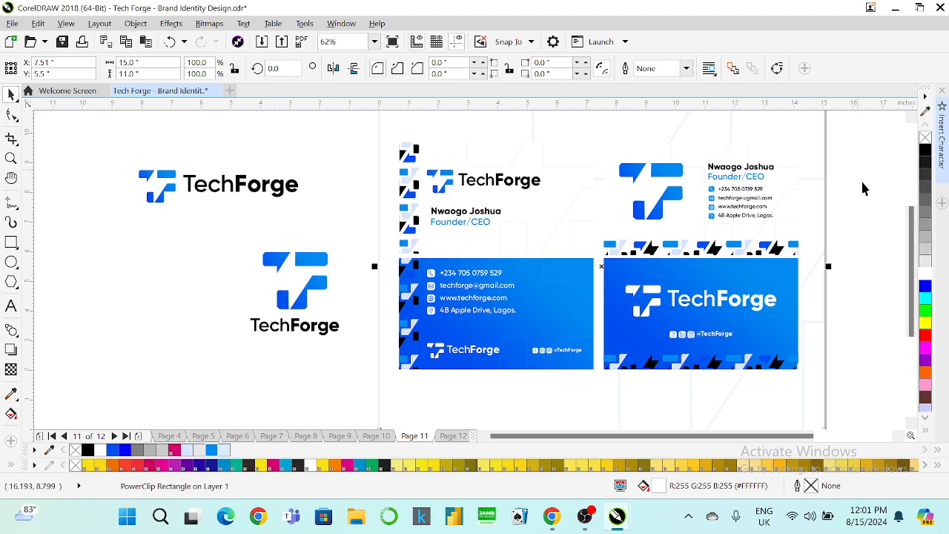
left_click(924, 261)
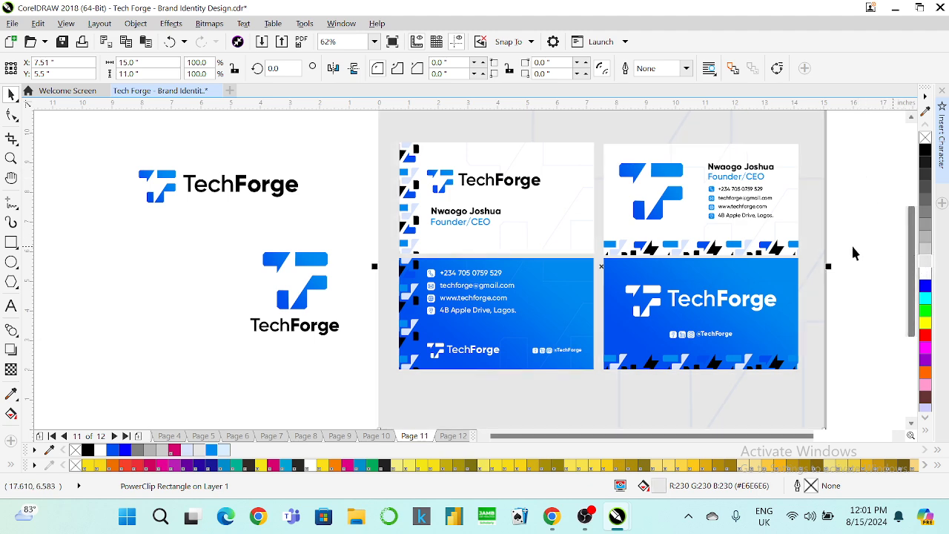
left_click(223, 451)
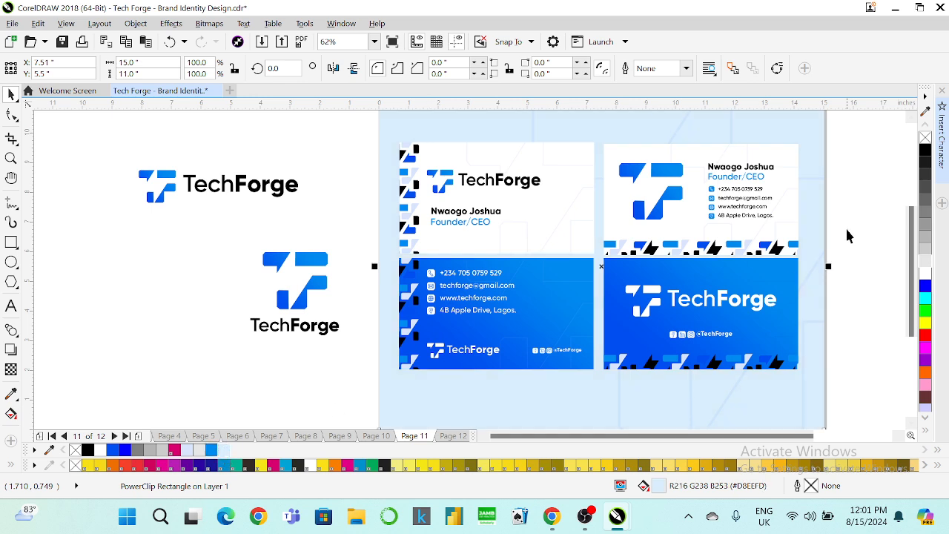
left_click(881, 166)
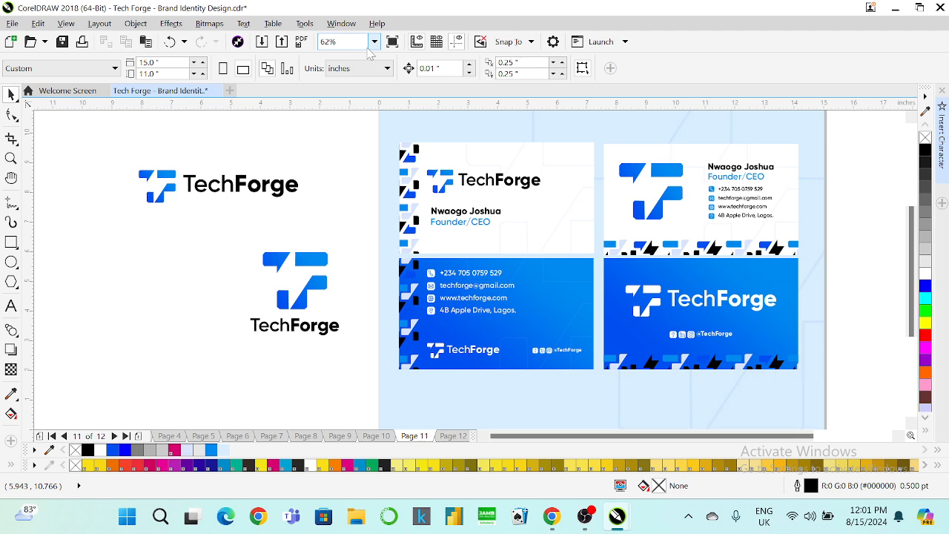
Zoom to fit all objects, then fit Page 11 in the view.
left_click(374, 42)
left_click(368, 57)
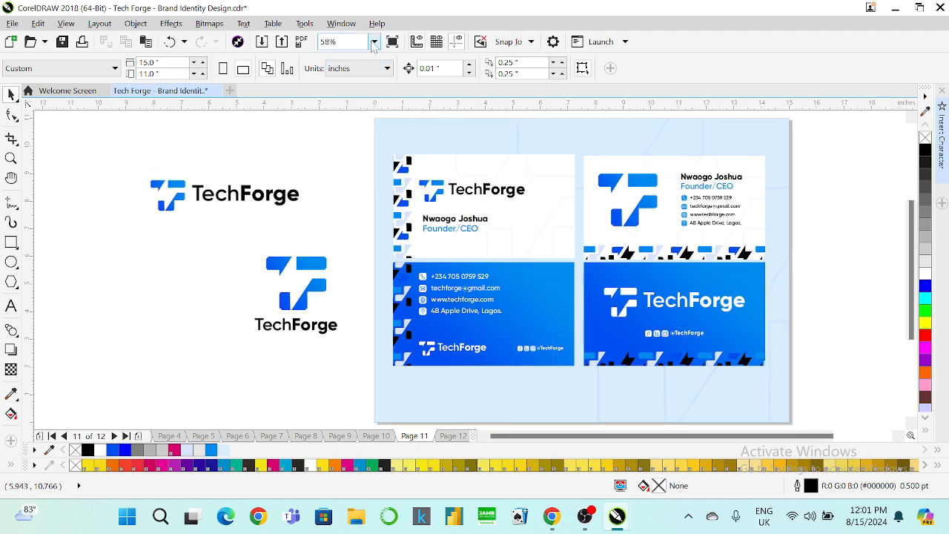
left_click(374, 43)
left_click(345, 87)
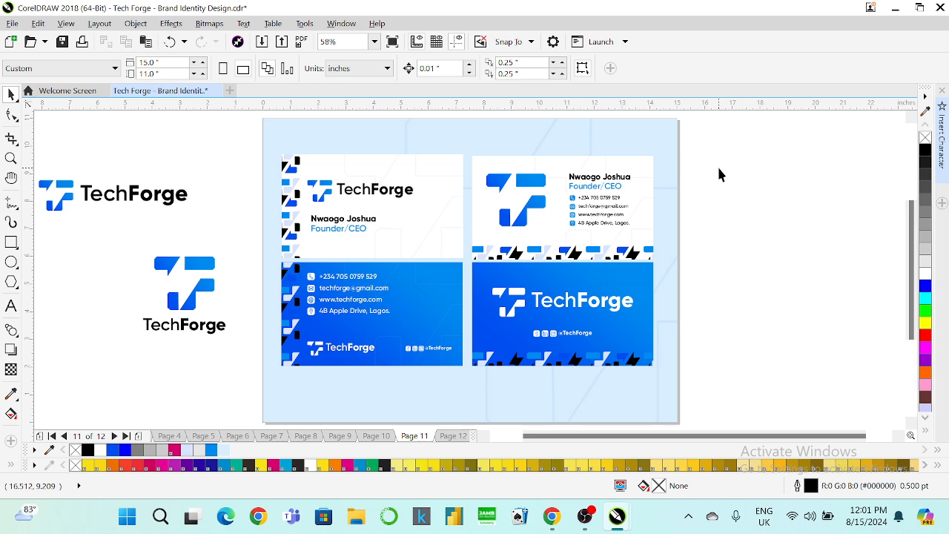
Fill a shape inside the bottom-right business card's clipped contents with white.
left_click(627, 267)
right_click(627, 258)
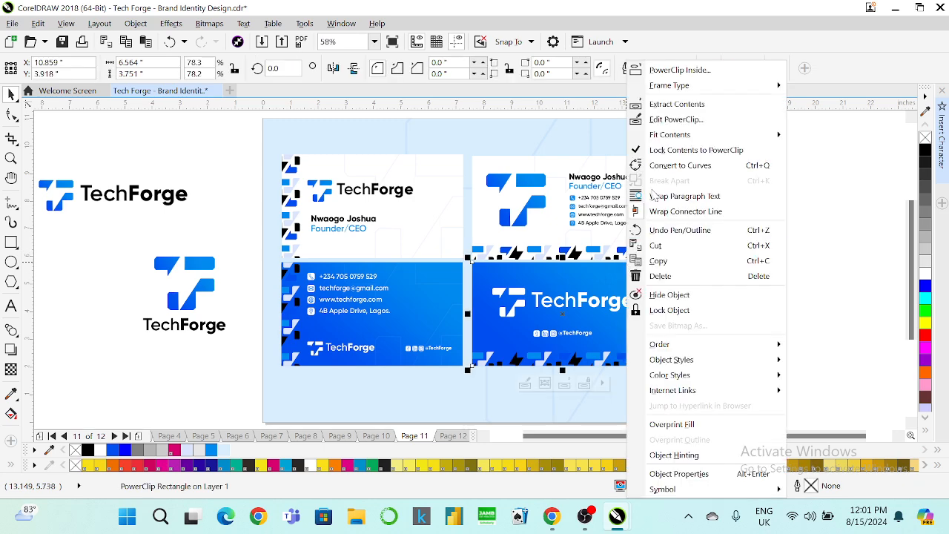
left_click(676, 119)
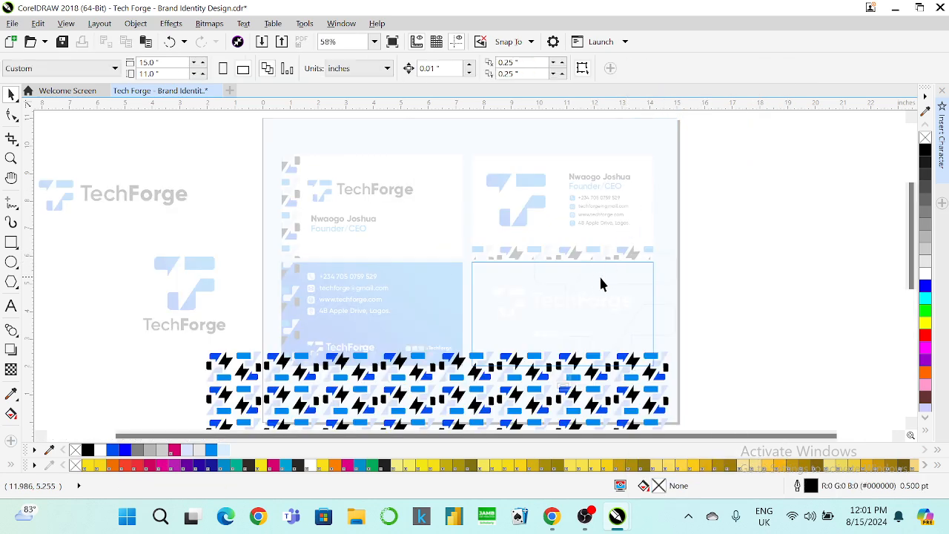
left_click(605, 279)
left_click(924, 276)
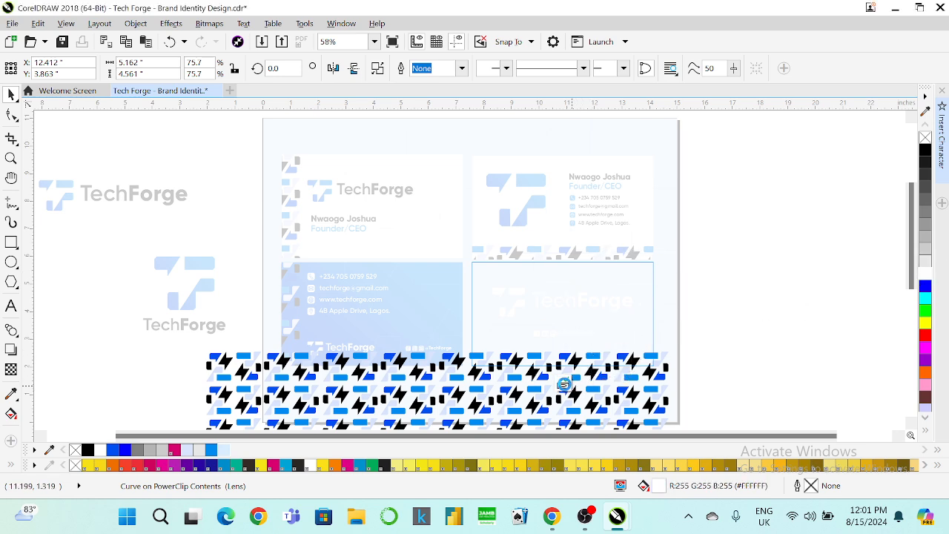
left_click(563, 386)
left_click(726, 272)
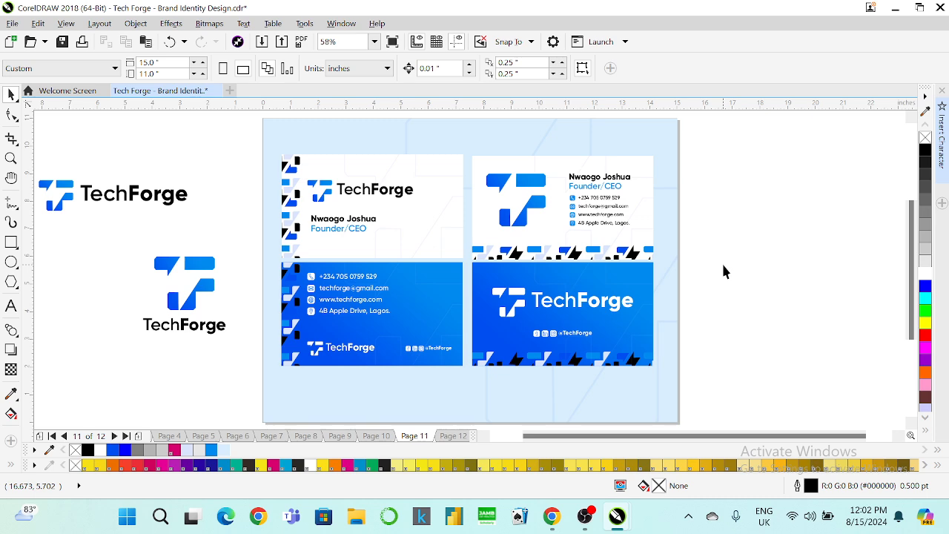
Try bright blue and pure Blue on the page background, then restore the light blue.
left_click(621, 136)
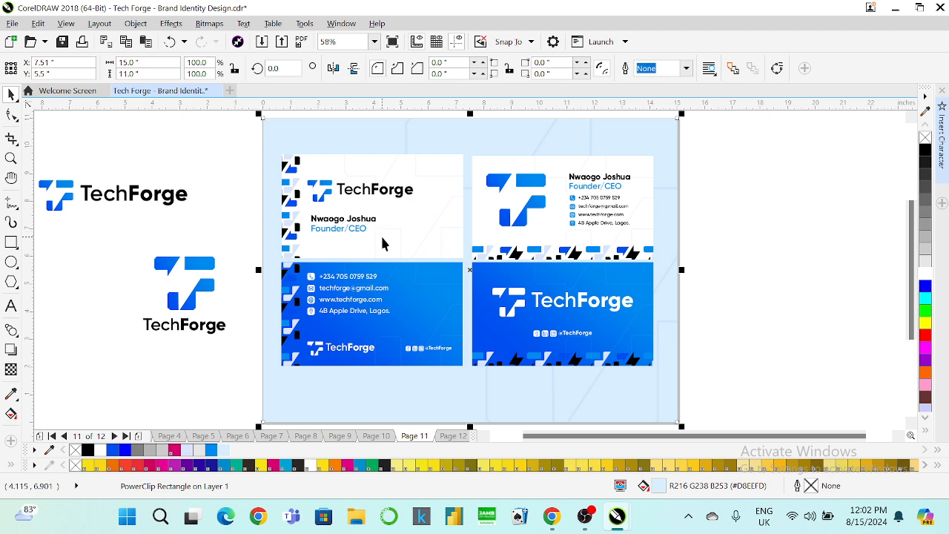
left_click(111, 450)
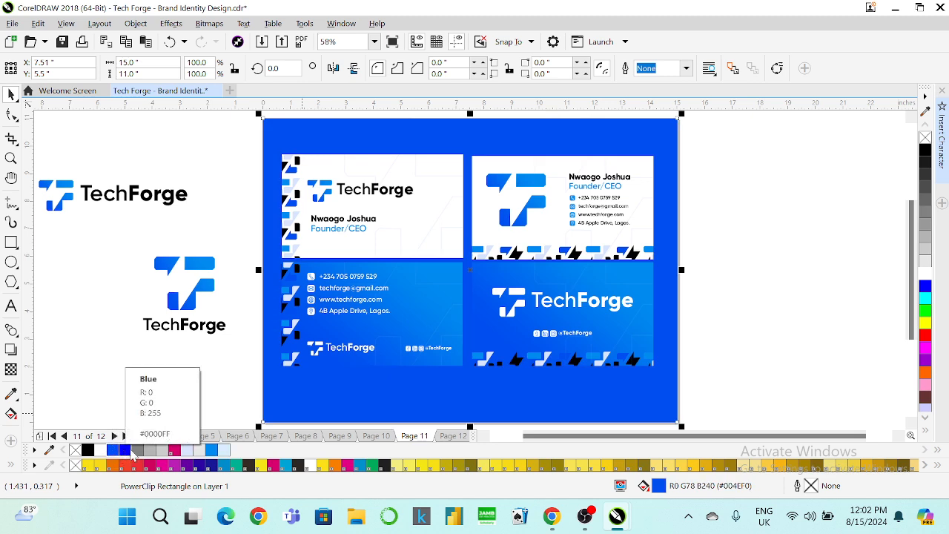
left_click(130, 451)
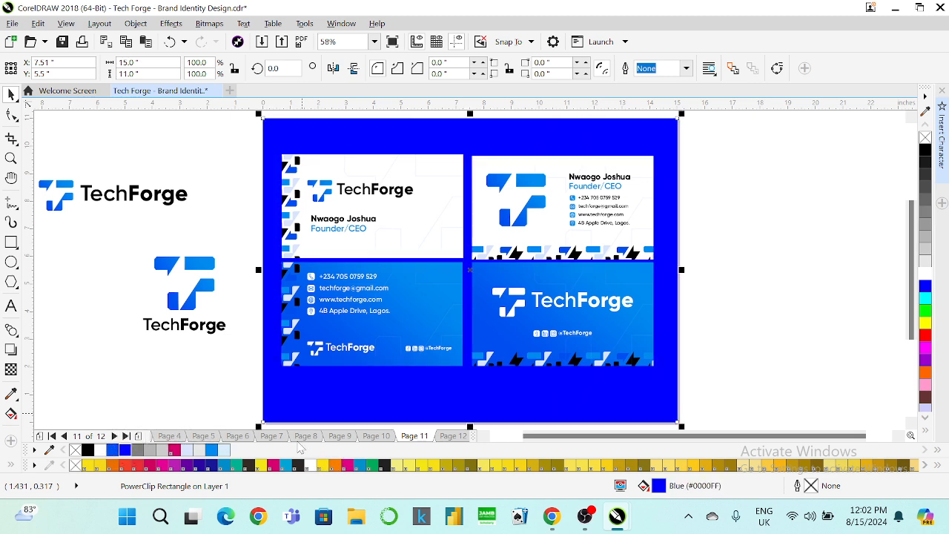
left_click(226, 450)
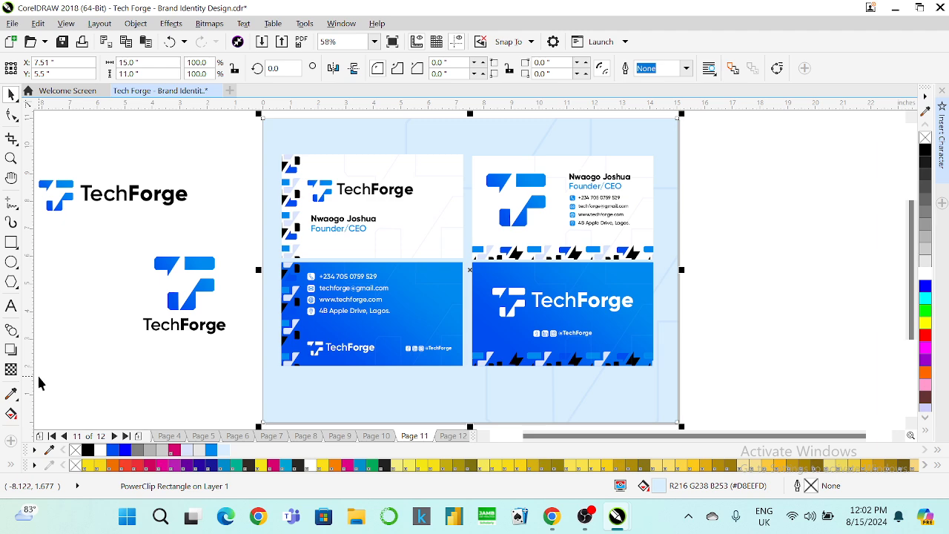
Darken the background fill step by step through #051C2B to near-black #02121C.
left_click(11, 413)
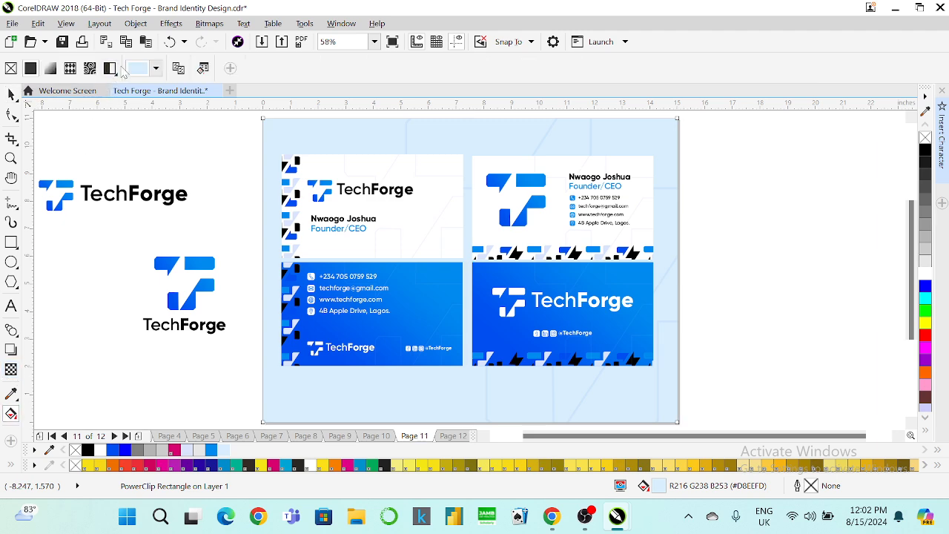
left_click(156, 69)
left_click(226, 184)
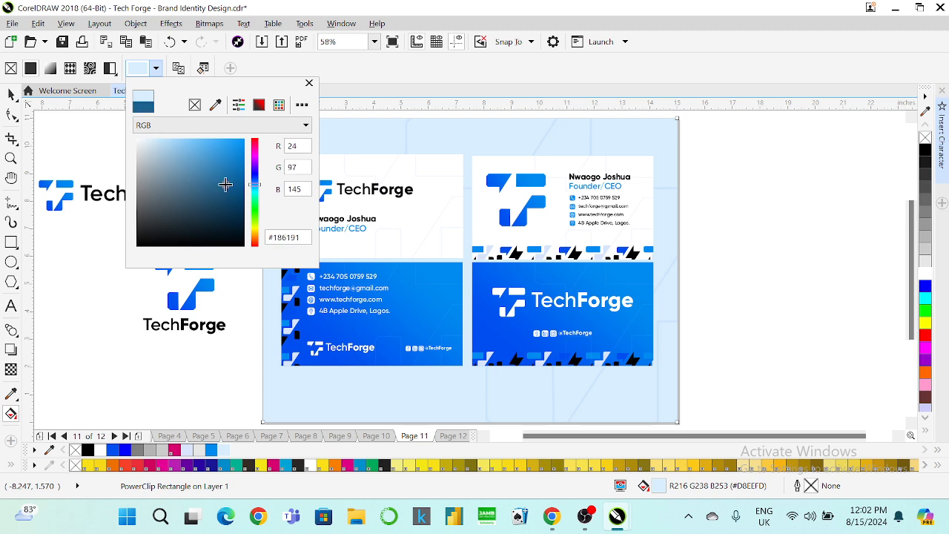
left_click(229, 197)
left_click(232, 214)
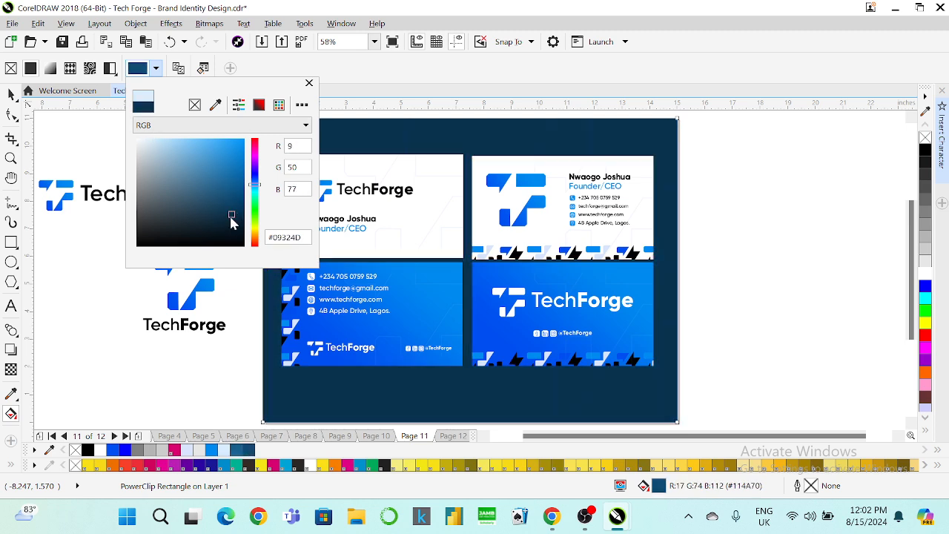
left_click(232, 227)
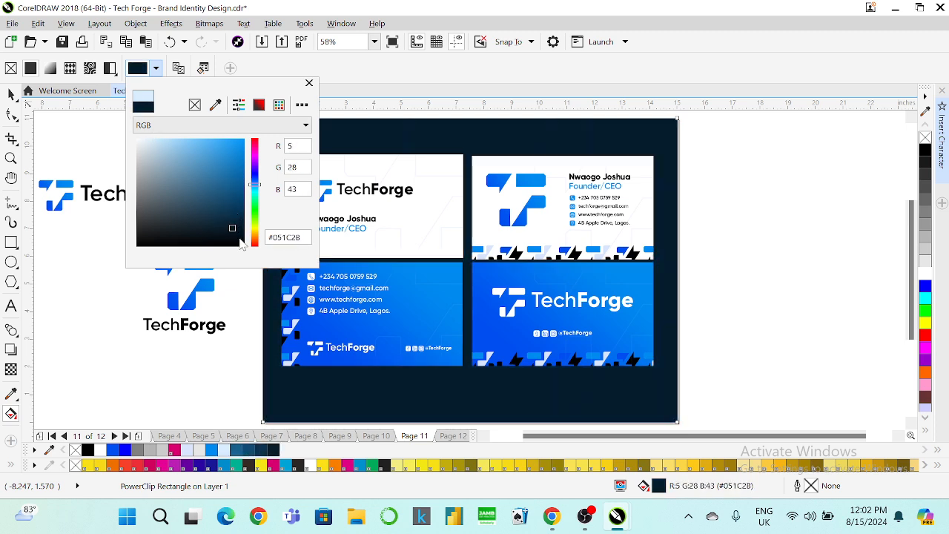
left_click(236, 235)
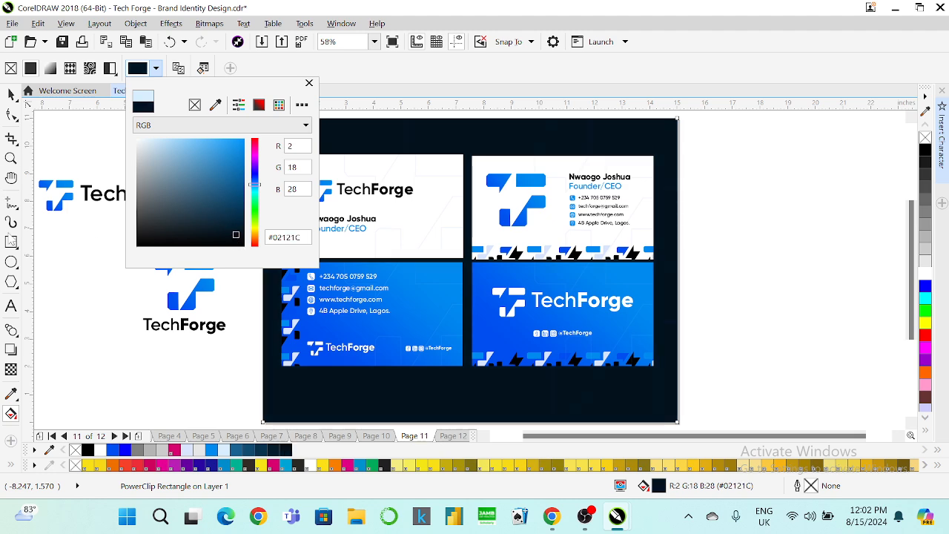
Sample a business card's blue onto the background, then darken it to deep navy #02070F.
left_click(6, 400)
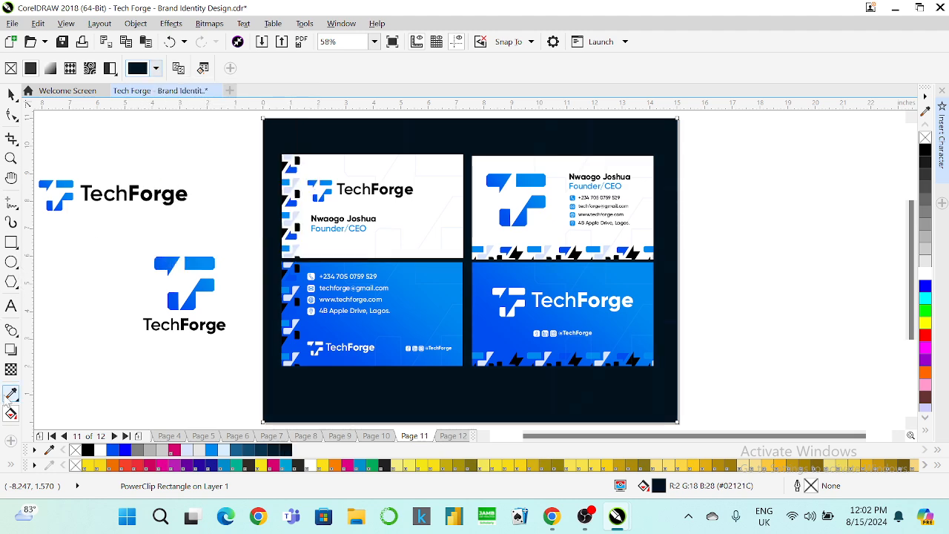
left_click(342, 341)
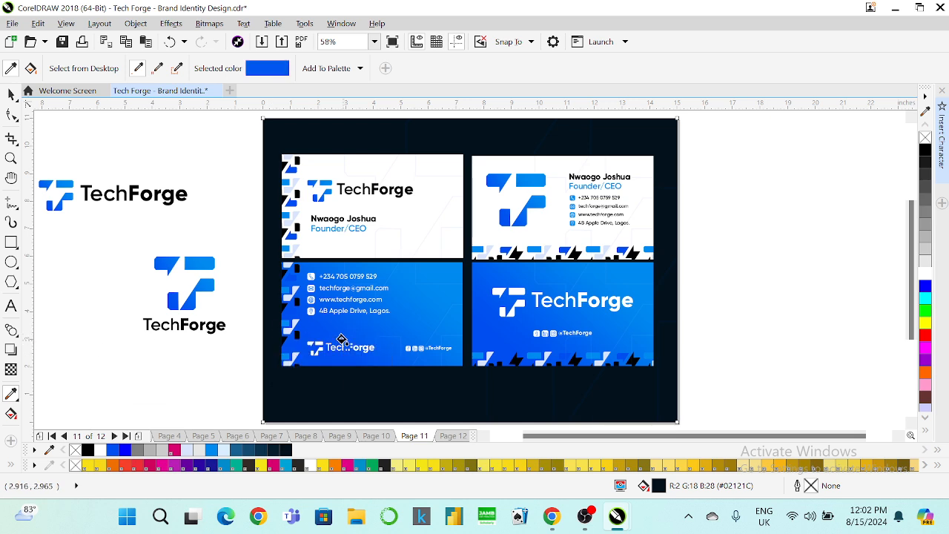
left_click(360, 141)
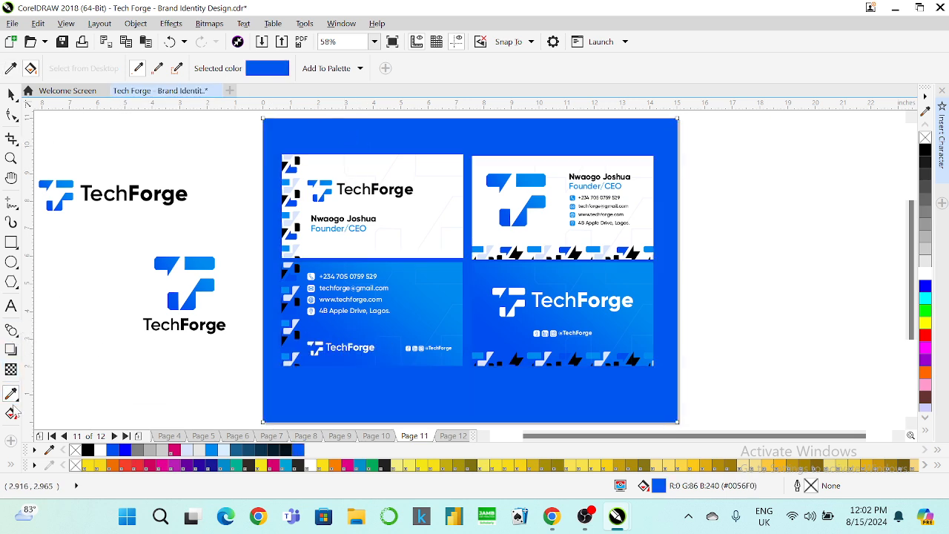
left_click(11, 413)
left_click(156, 68)
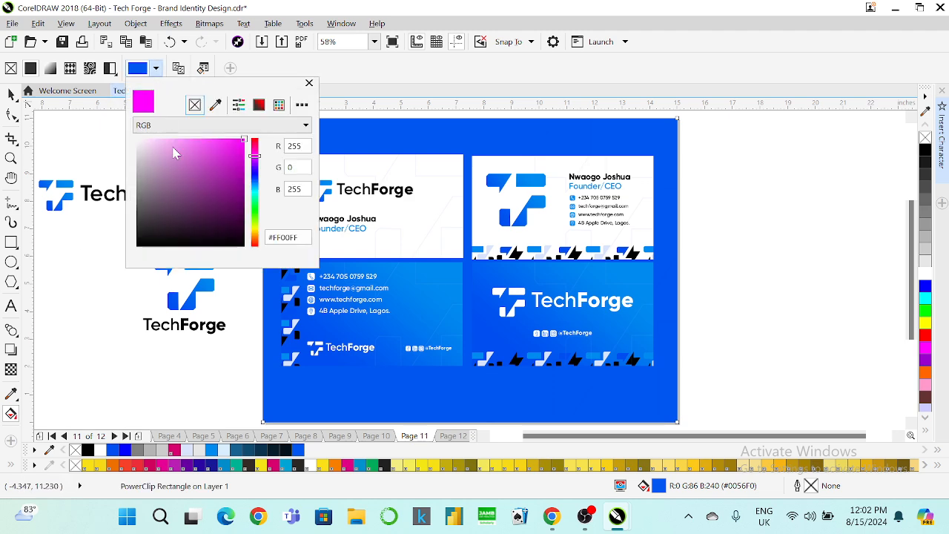
mouse_move(229, 231)
left_mouse_down()
mouse_move(229, 209)
mouse_move(232, 239)
left_mouse_up()
left_click(11, 95)
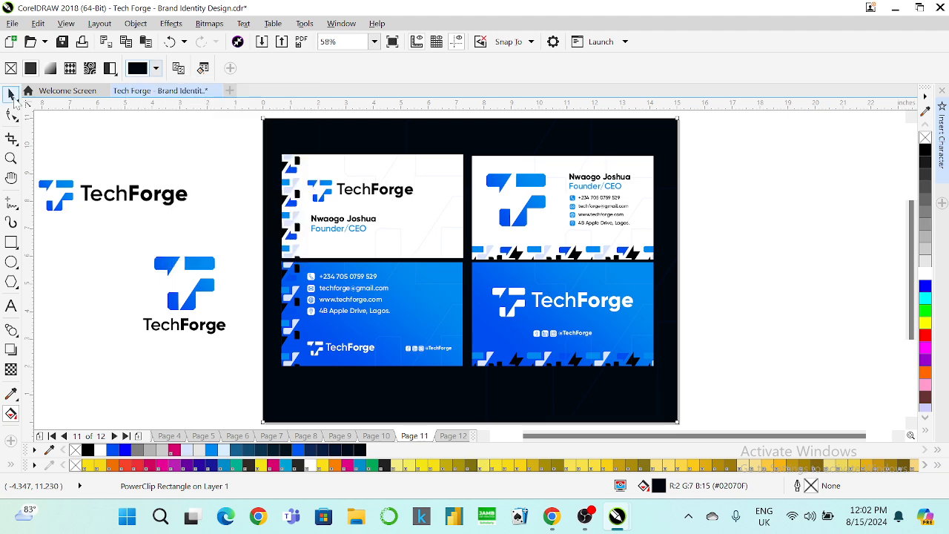
left_click(11, 94)
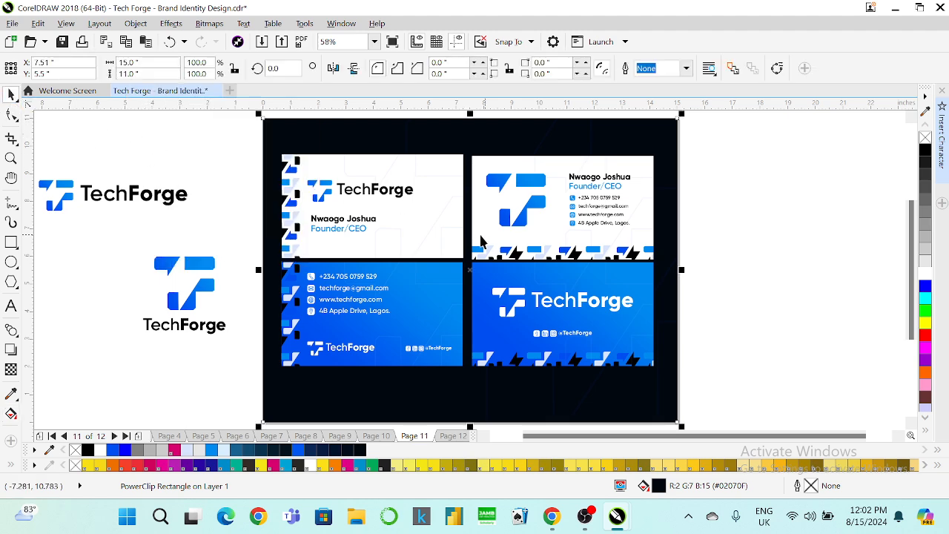
Fill the background white, then marquee-select the bottom row of business cards.
left_click(925, 274)
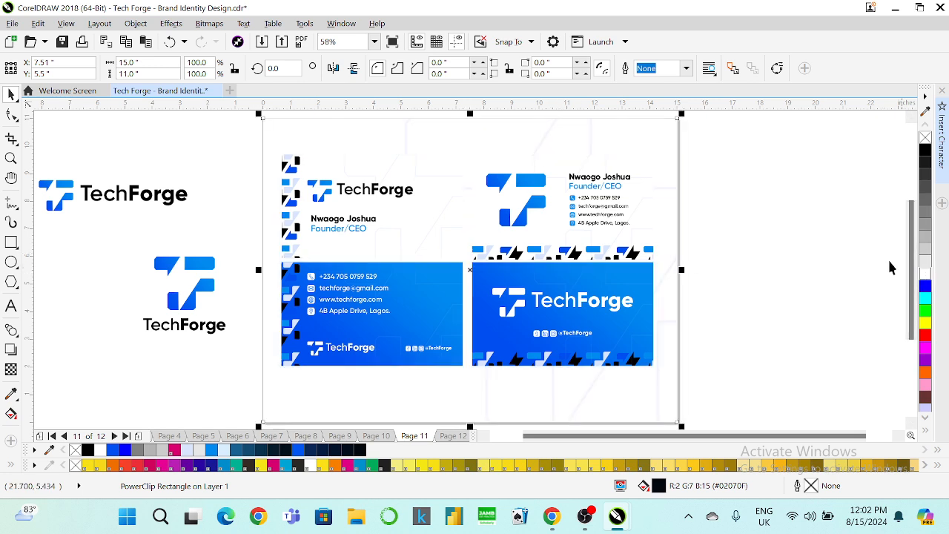
left_click(434, 183)
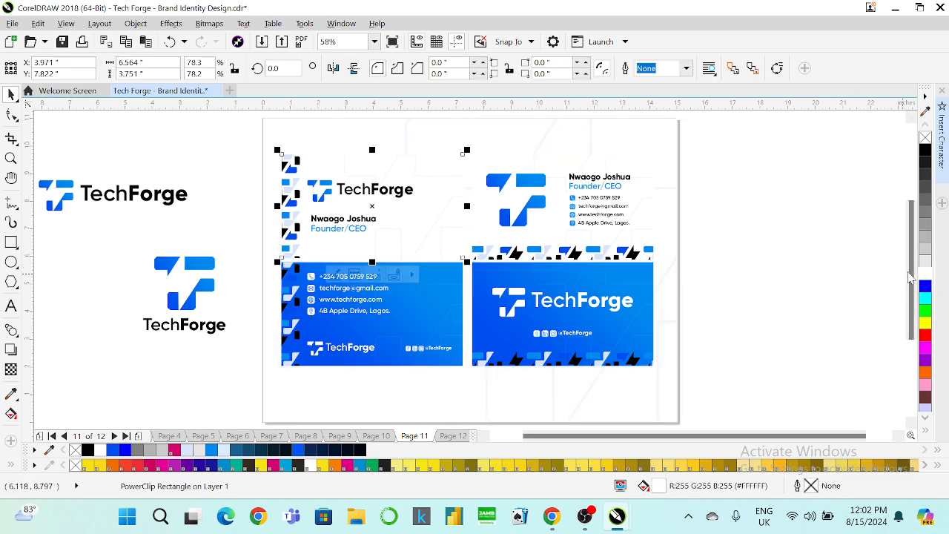
left_click(552, 165)
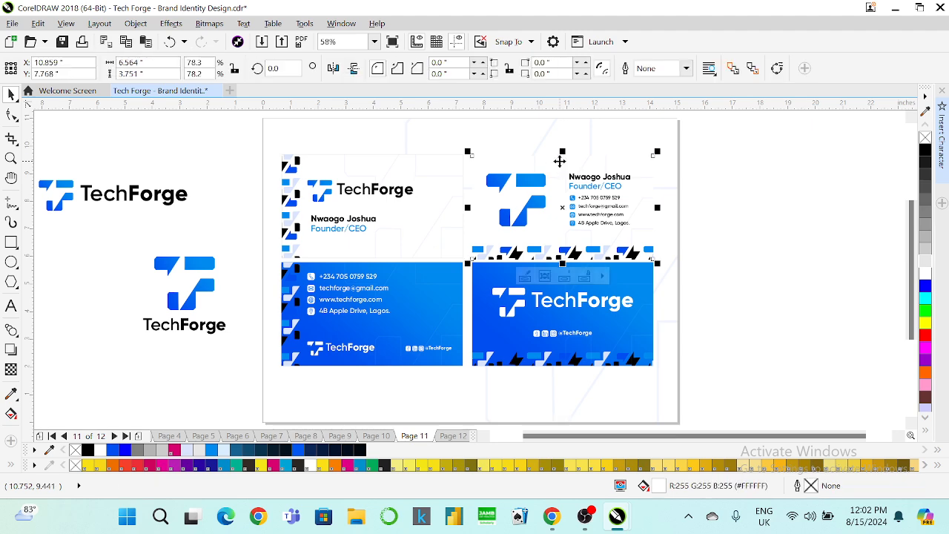
left_click(800, 235)
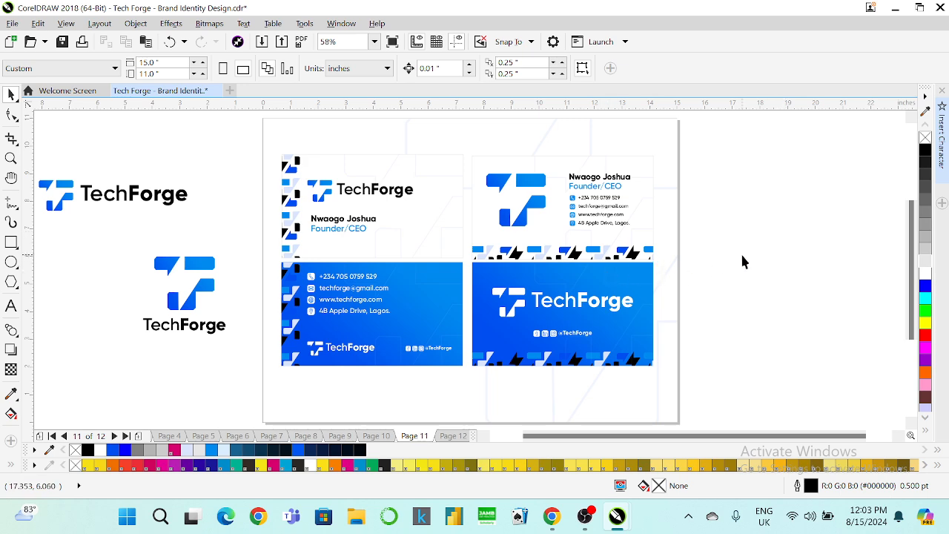
left_click_drag(741, 254, 261, 380)
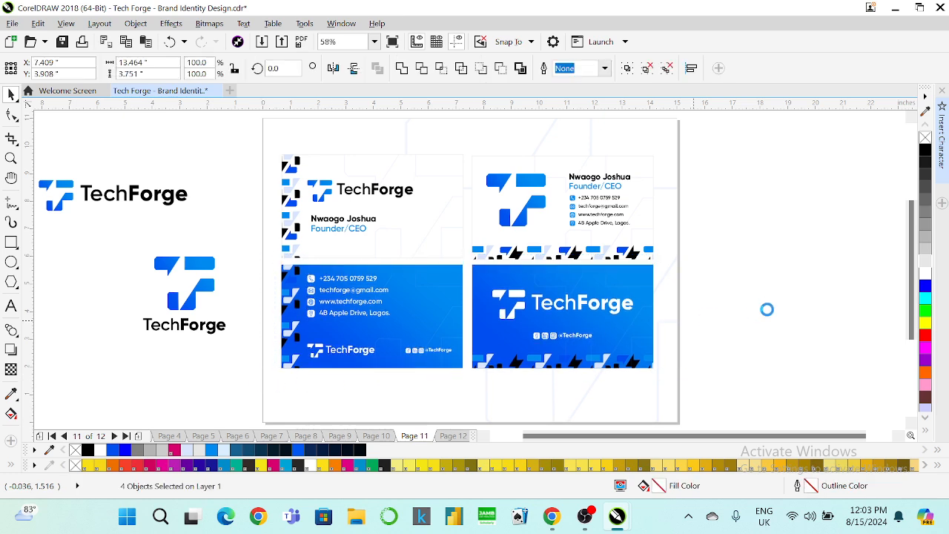
Nudge the bottom cards down and try a black fill on the bottom-right card, then undo it.
key("Down")
left_click(648, 295)
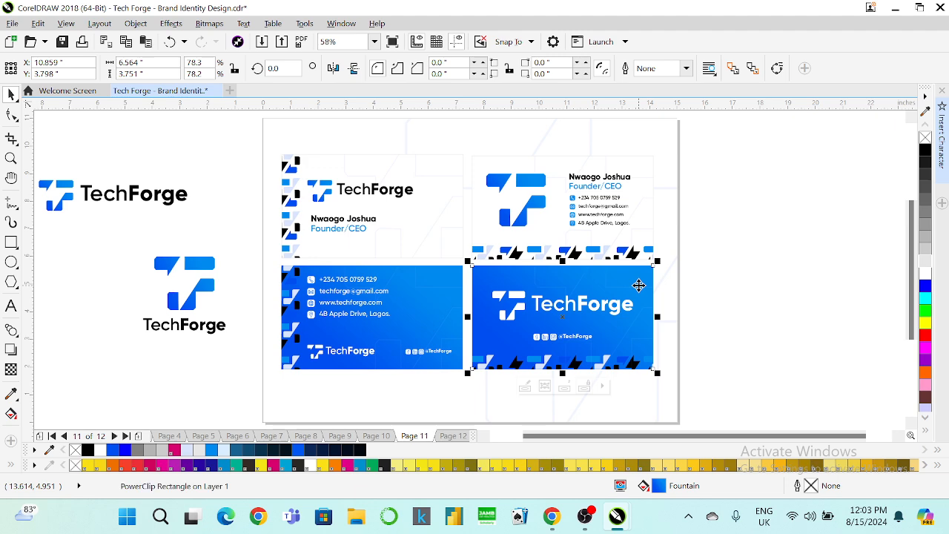
left_click(924, 155)
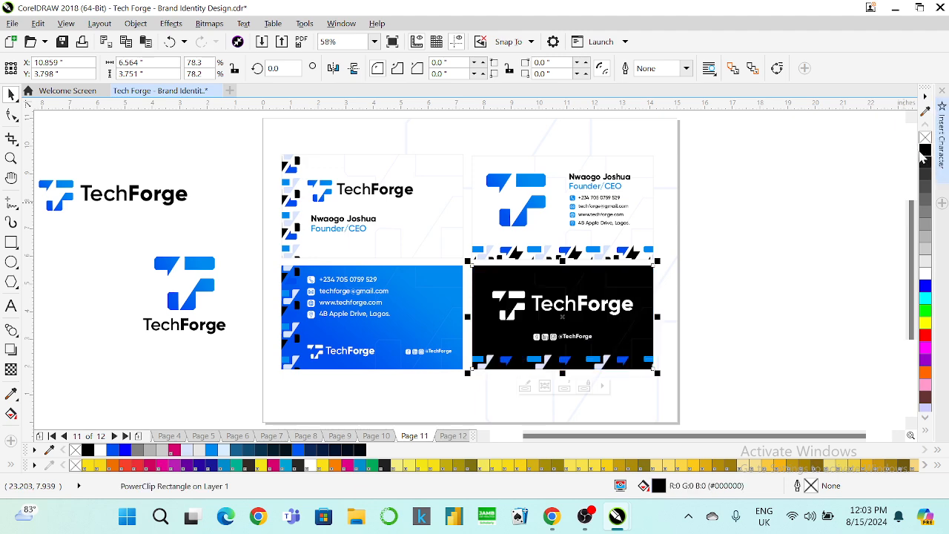
key("ctrl+z")
left_click(762, 199)
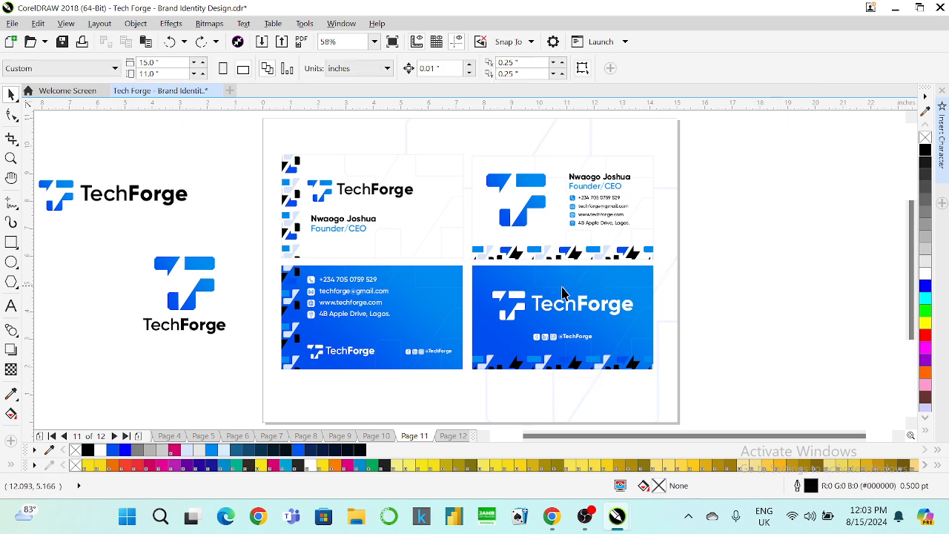
Flip the blue bottom-right business card horizontally and deselect it.
left_click(561, 285)
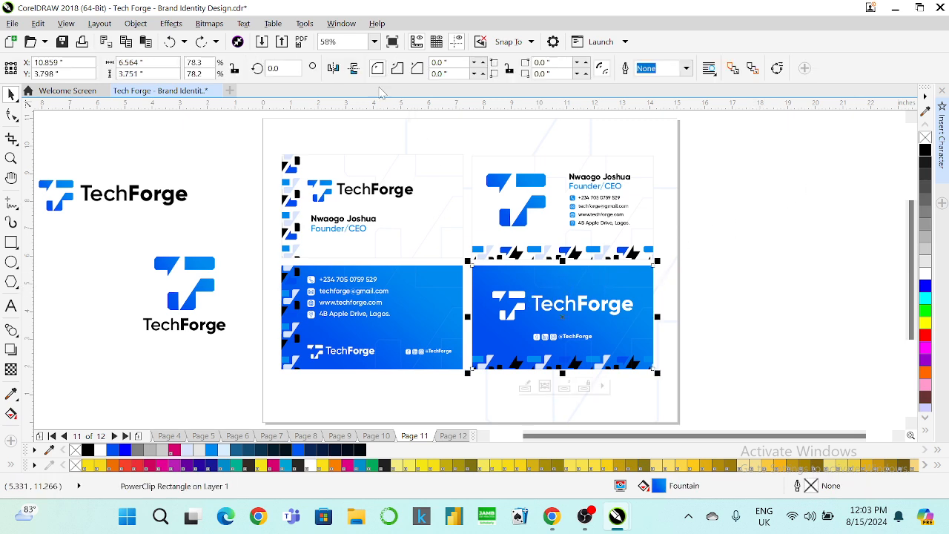
left_click(335, 70)
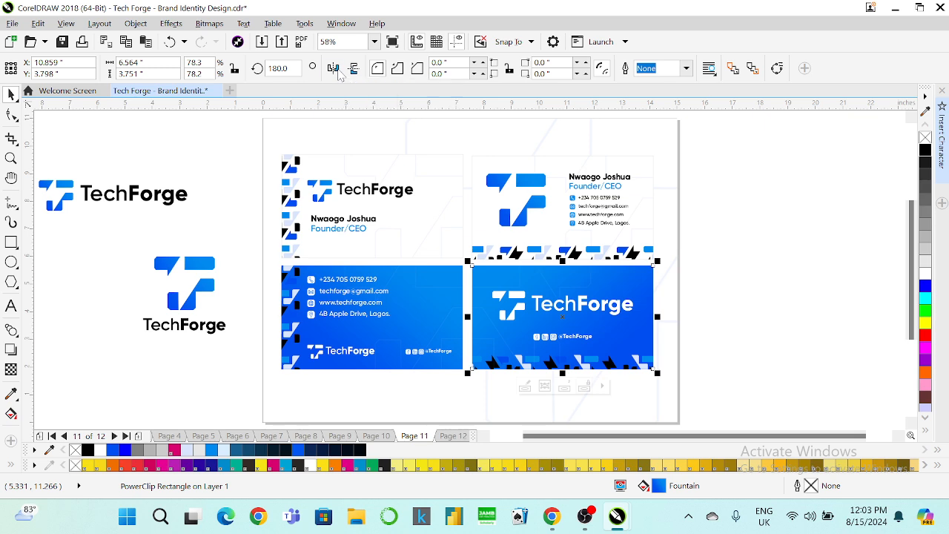
left_click(334, 69)
left_click(730, 252)
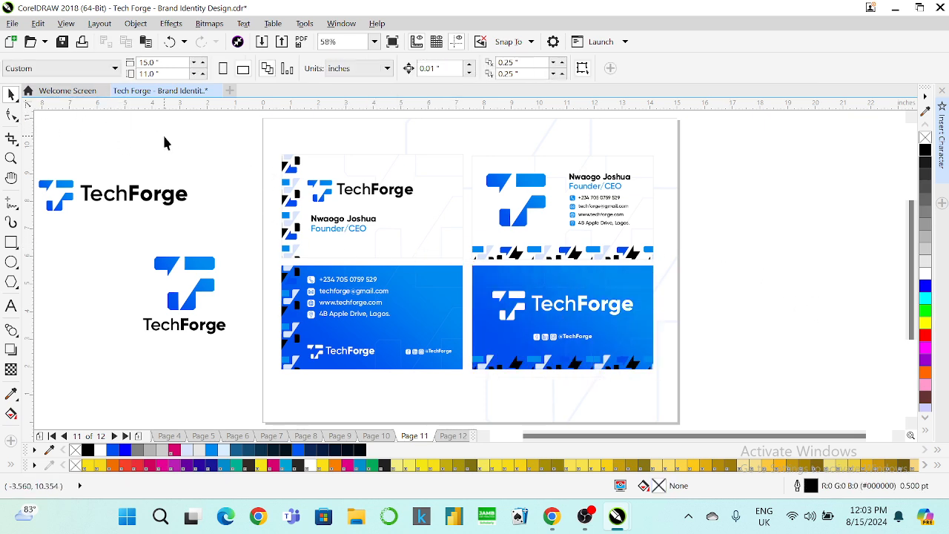
Create a new A4 document with inches as the measurement units.
key("ctrl+n")
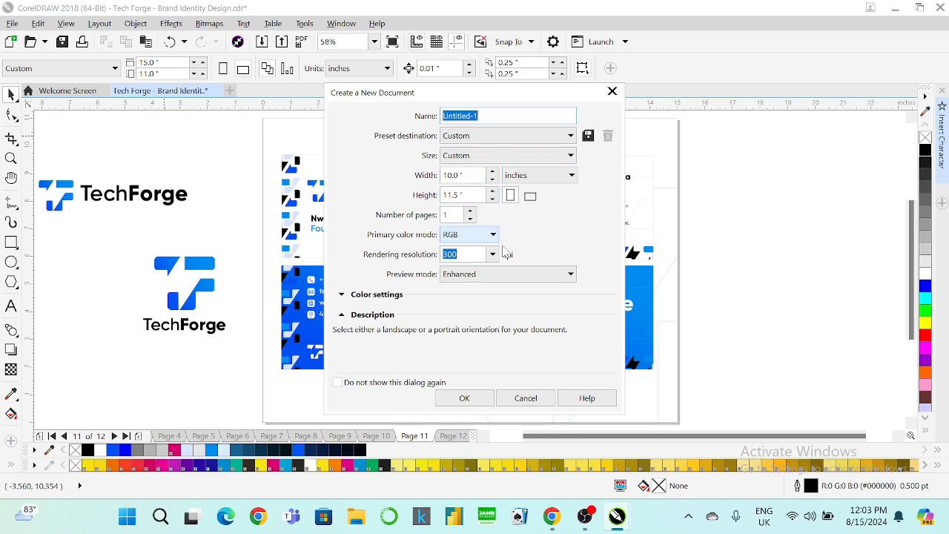
left_click(511, 155)
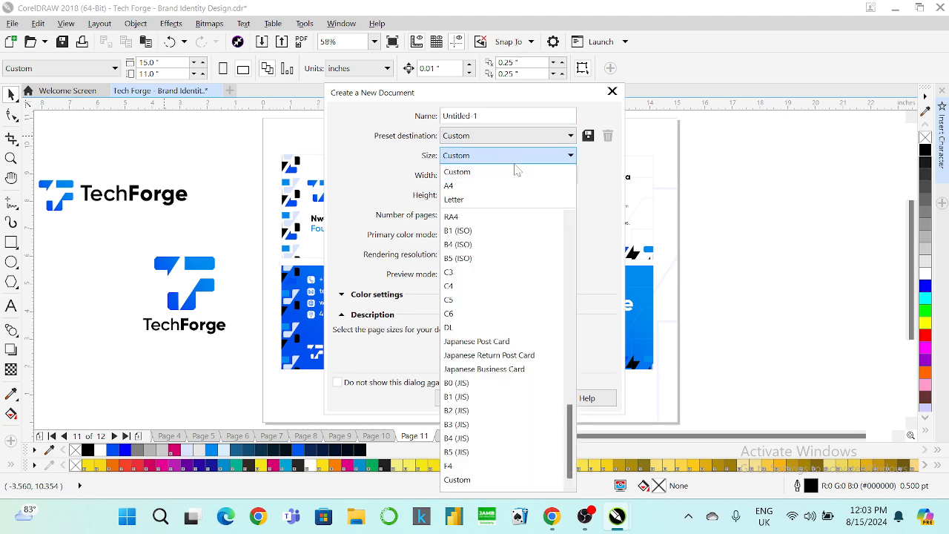
left_click(460, 186)
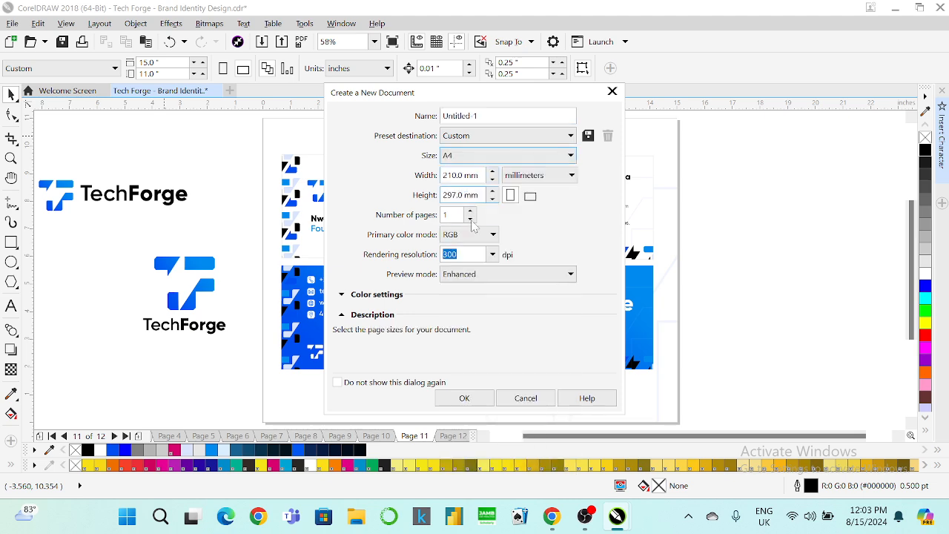
left_click(539, 175)
left_click(521, 186)
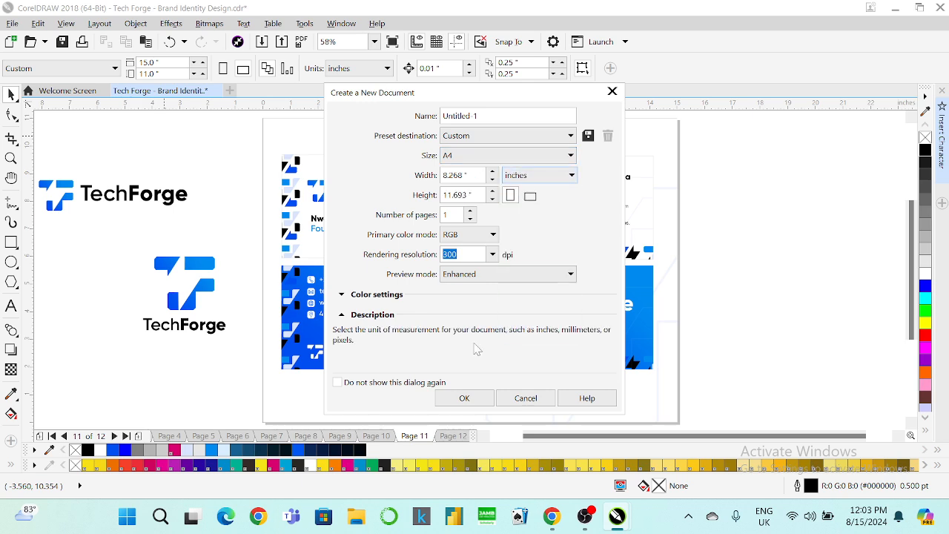
left_click(465, 398)
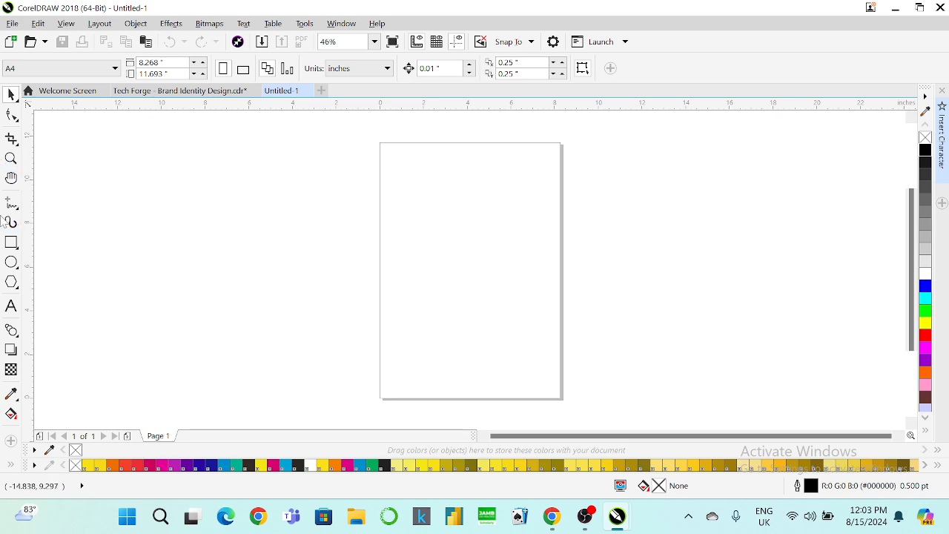
Bring a page-sized 8.268 × 11.693 in rectangle into the Tech Forge document, right of page 11.
double_click(10, 243)
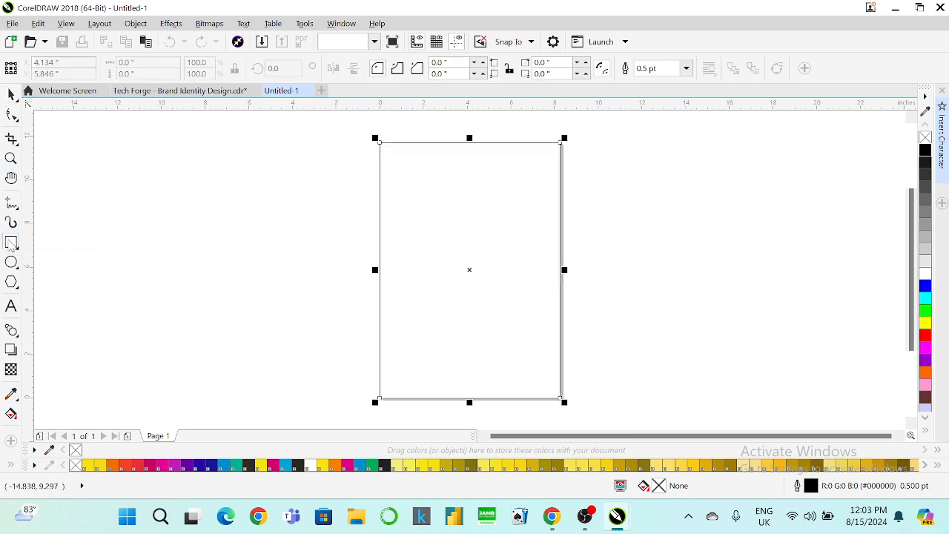
left_click(9, 98)
left_click(236, 157)
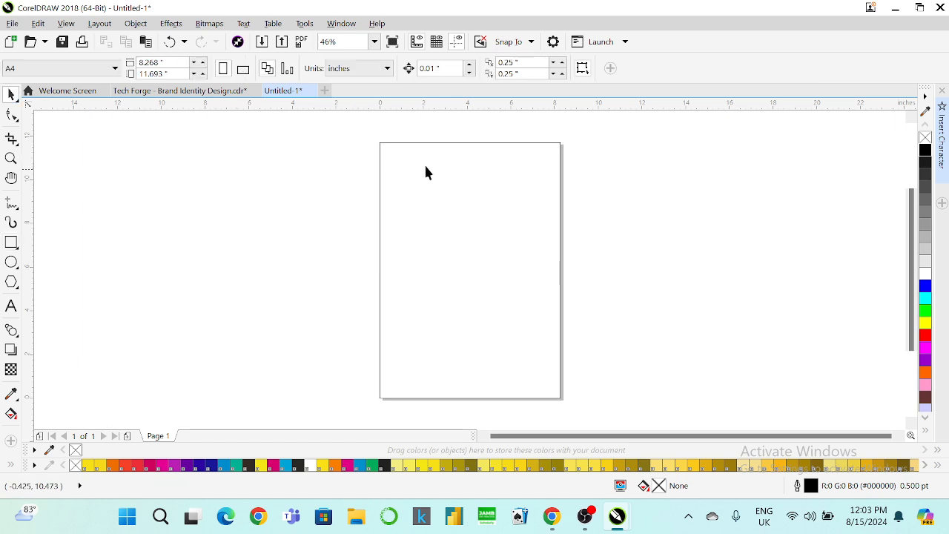
left_click(427, 164)
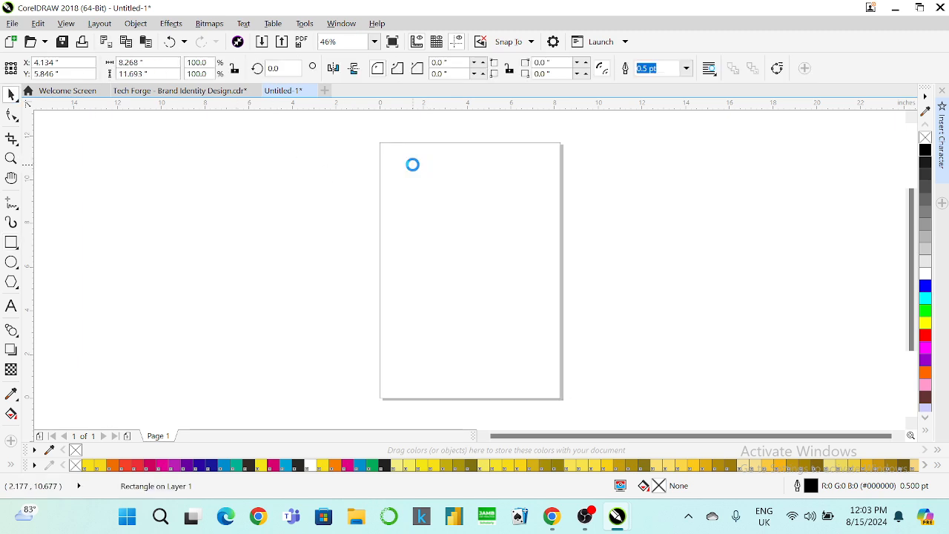
left_click(164, 100)
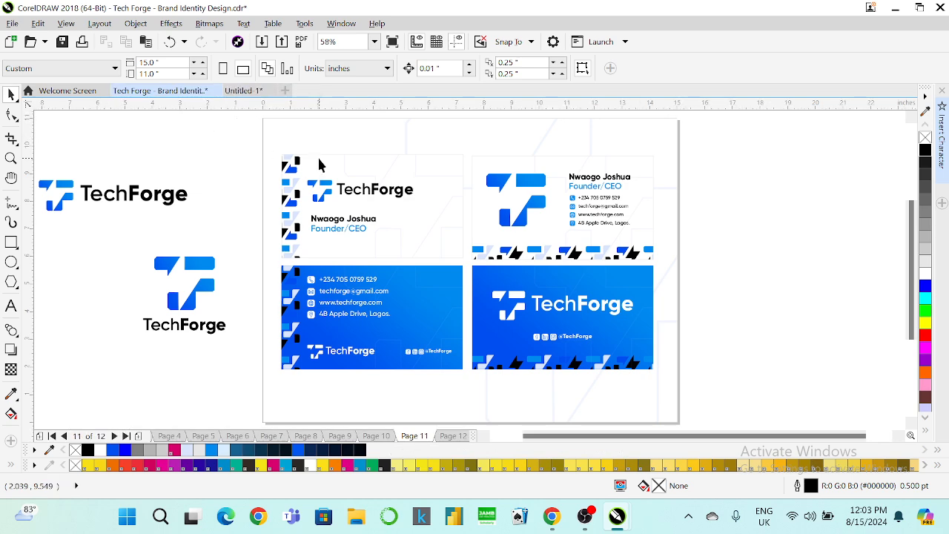
left_click(398, 194)
scroll(390, 214, "down", 2)
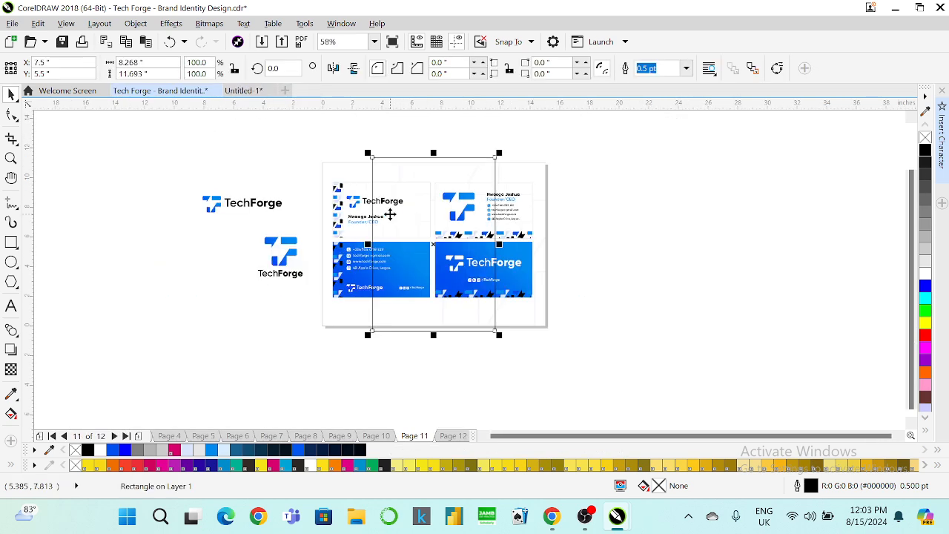
left_click_drag(433, 241, 602, 236)
scroll(589, 222, "up", 2)
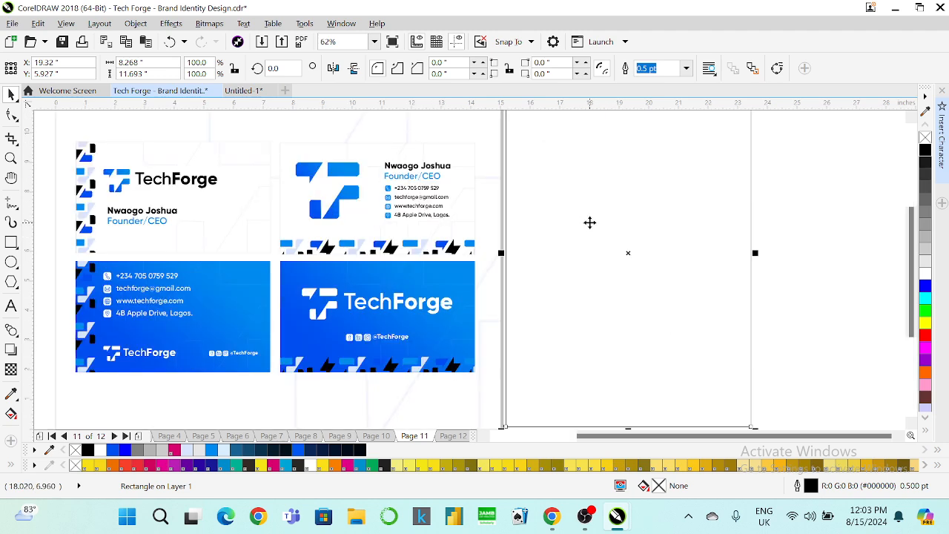
Nudge the A4 rectangle slightly down and to the right.
scroll(588, 222, "down", 2)
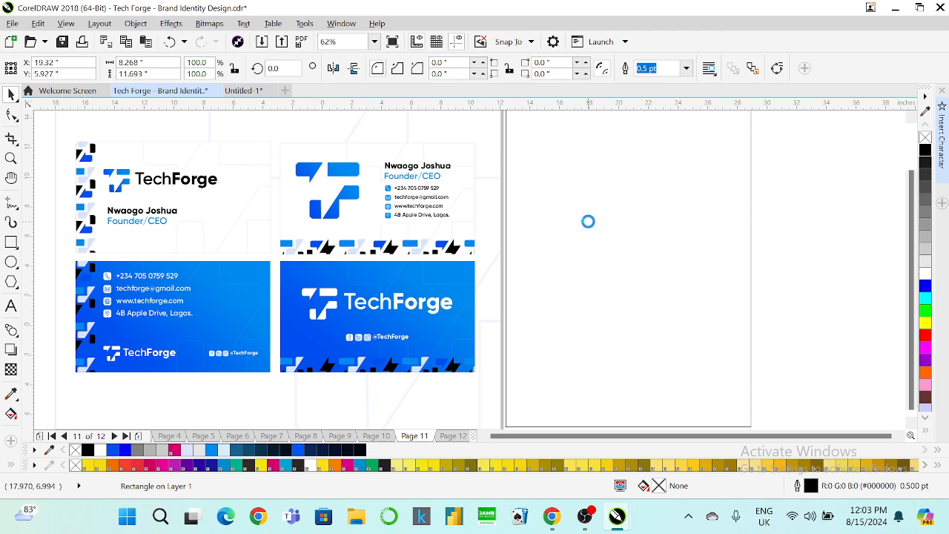
left_click_drag(587, 184, 595, 201)
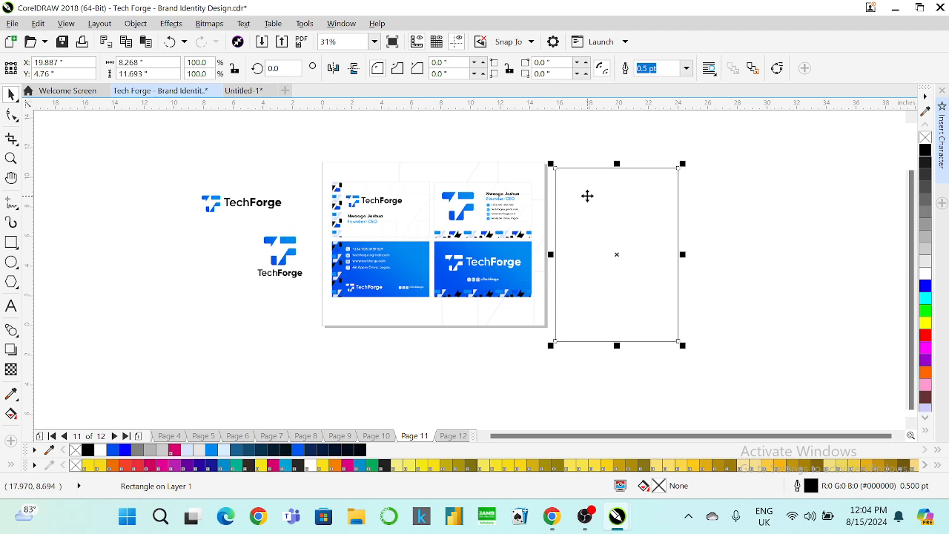
left_click_drag(137, 179, 169, 181)
Copy the white TechForge logo from cover page 1 onto the A4 rectangle and make it black.
key("Page_Up")
key("Page_Up")
key("Page_Up")
key("Page_Up")
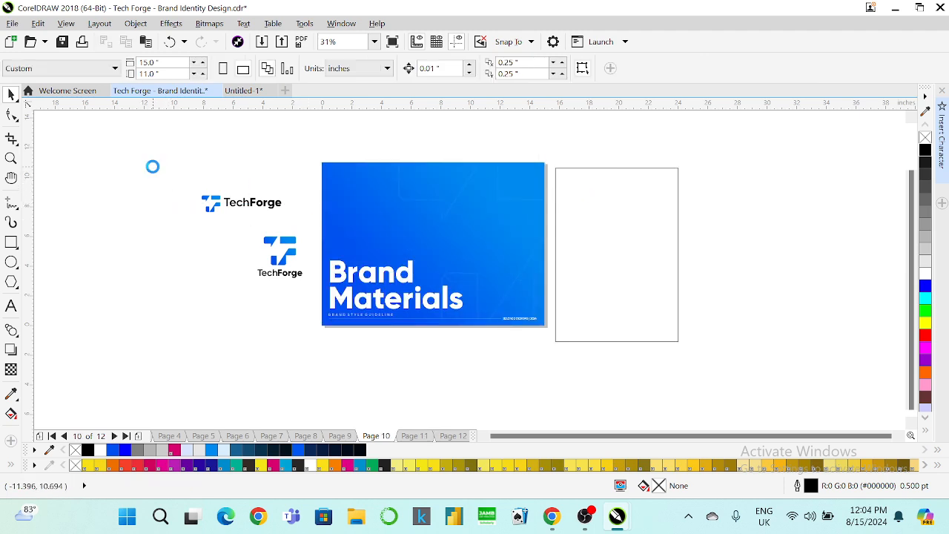
key("Page_Up")
key("Page_Up")
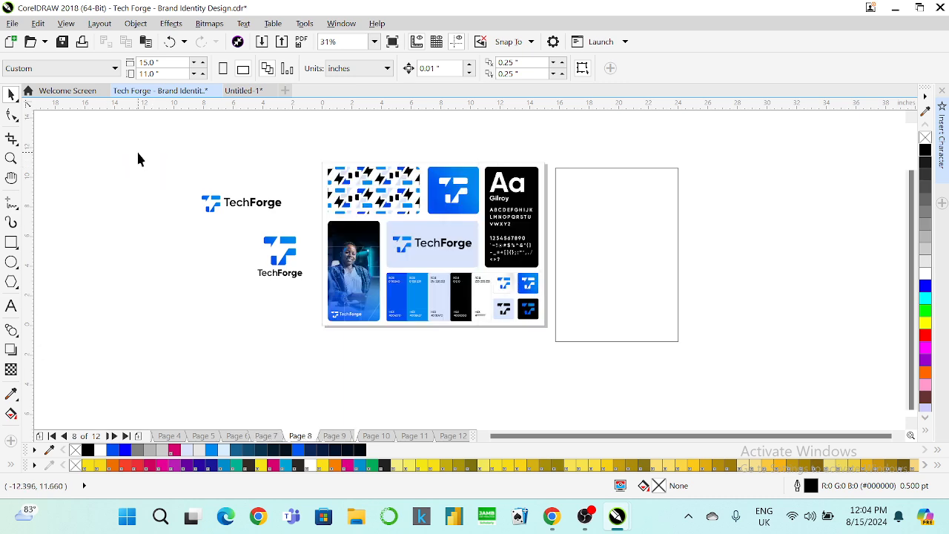
key("Page_Up")
key("Page_Up")
key("Page_Up")
key("Page_Up")
key("Page_Up")
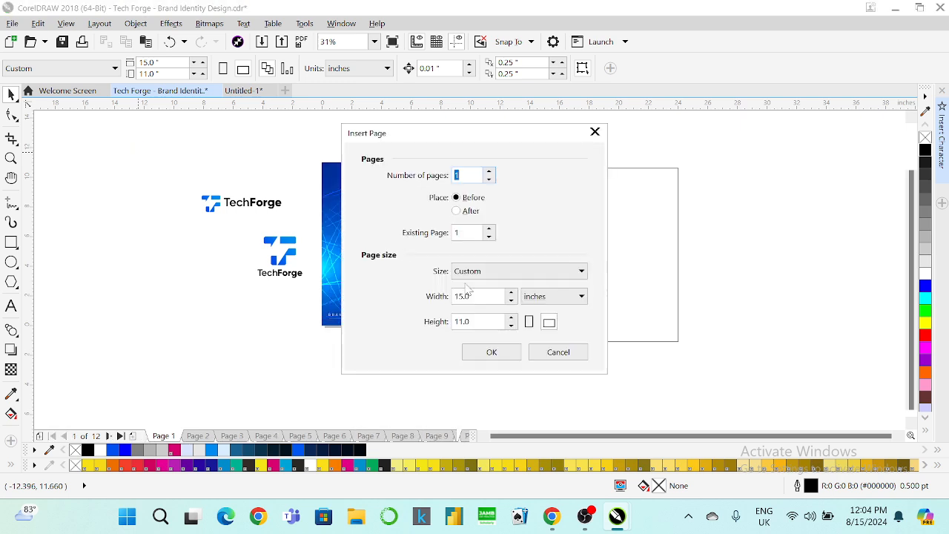
left_click(541, 353)
left_click_drag(354, 160, 485, 287)
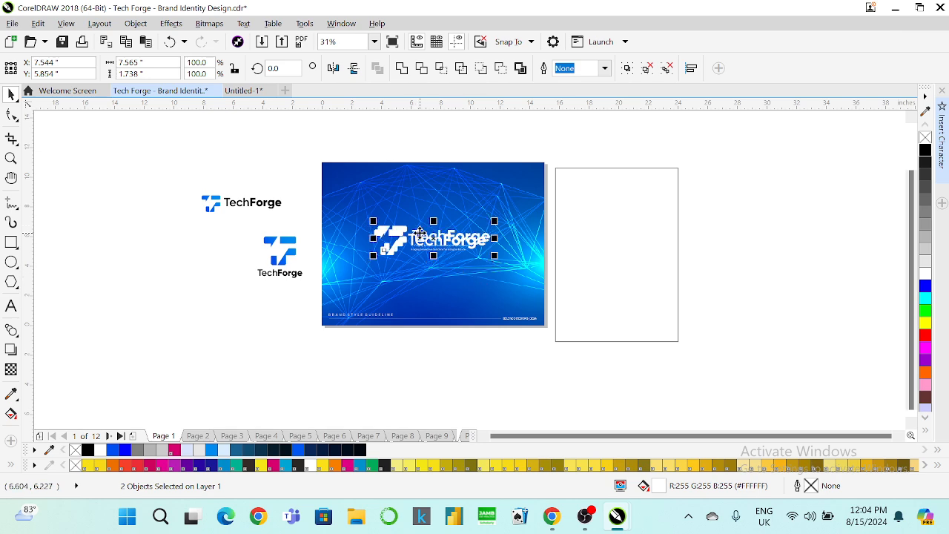
left_click_drag(418, 241, 606, 193)
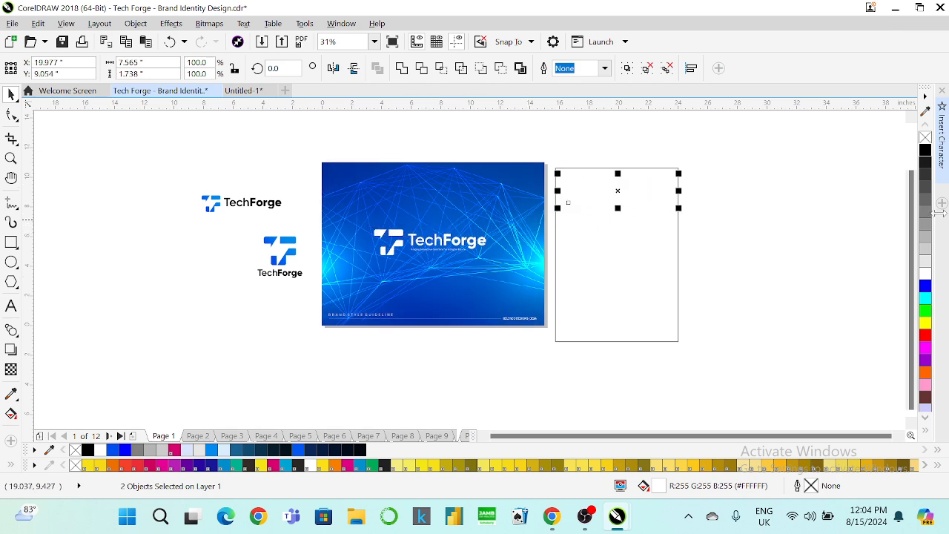
left_click(925, 150)
left_click(821, 187)
key("Page_Down")
key("Page_Down")
key("Page_Down")
key("Page_Down")
key("Page_Down")
key("Page_Down")
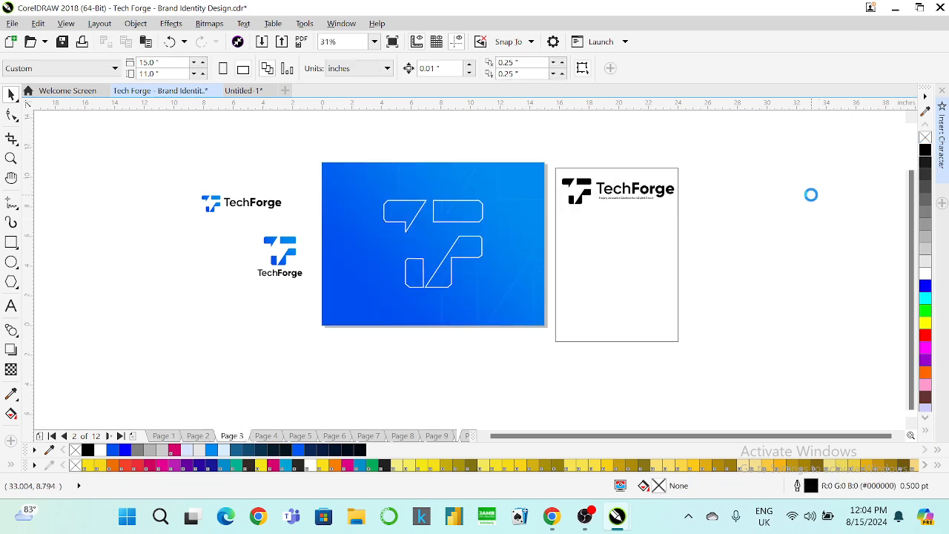
key("Page_Down")
key("Page_Down")
key("Page_Down")
key("Page_Down")
key("Page_Down")
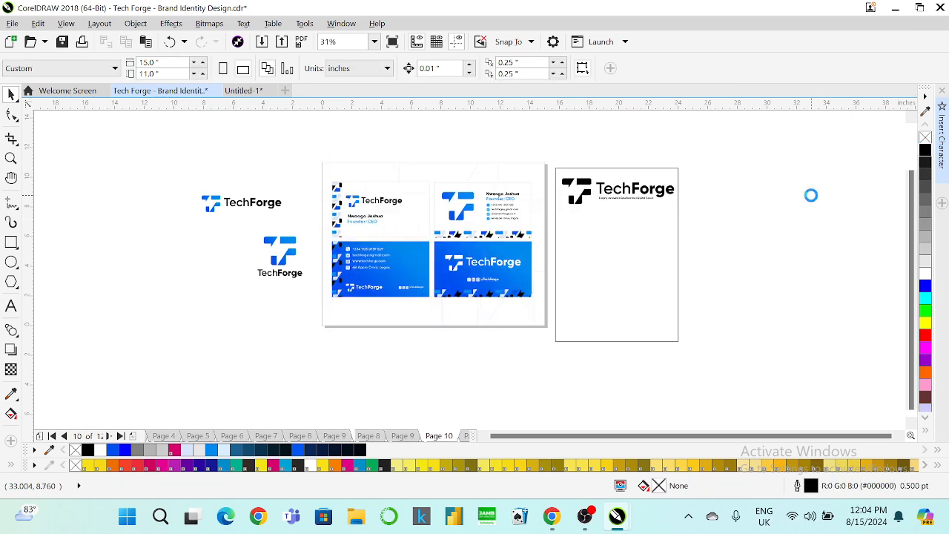
key("Page_Up")
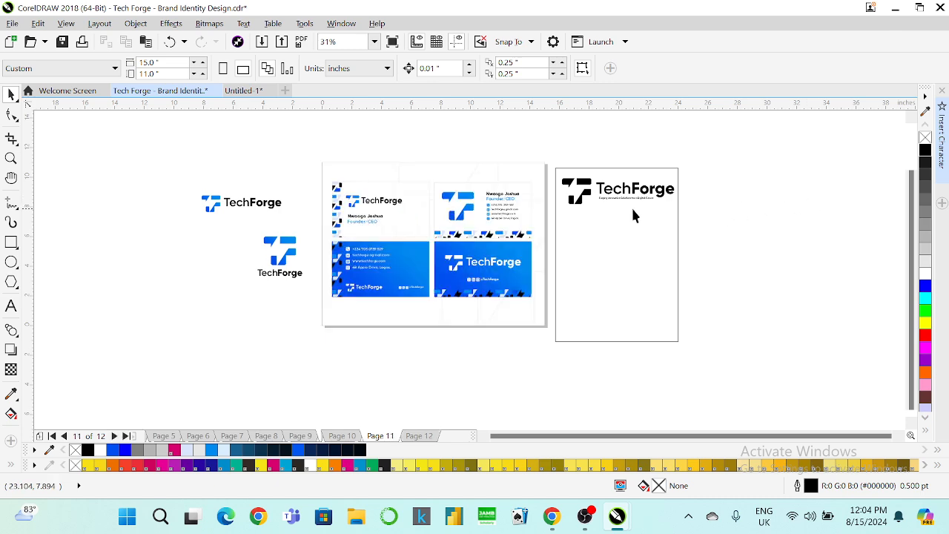
scroll(600, 206, "up", 2)
Shrink the letterhead logo to about half size.
left_click_drag(800, 155, 509, 239)
left_click_drag(752, 215, 646, 222)
left_click(541, 134)
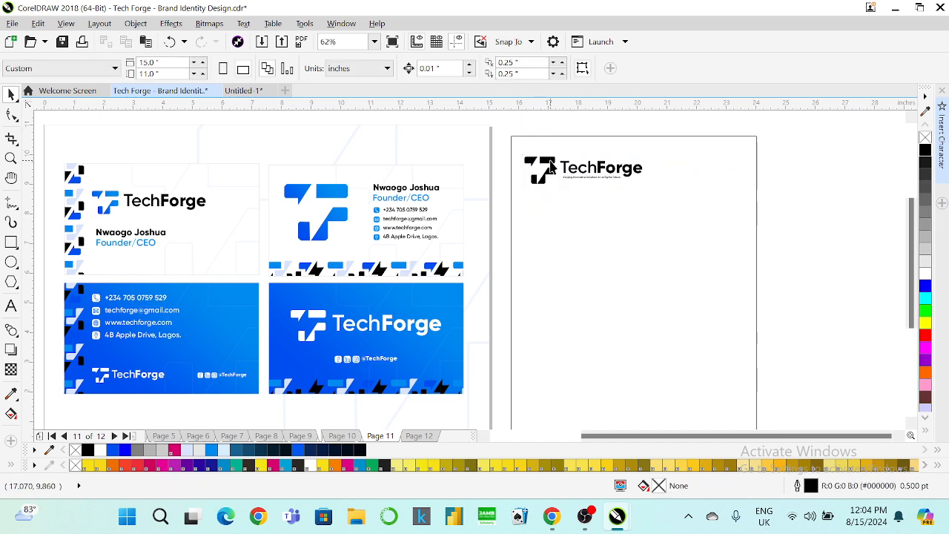
Copy the blue gradient fill from the card's T icon onto the letterhead logo's T icon.
left_click(554, 162)
left_click(38, 23)
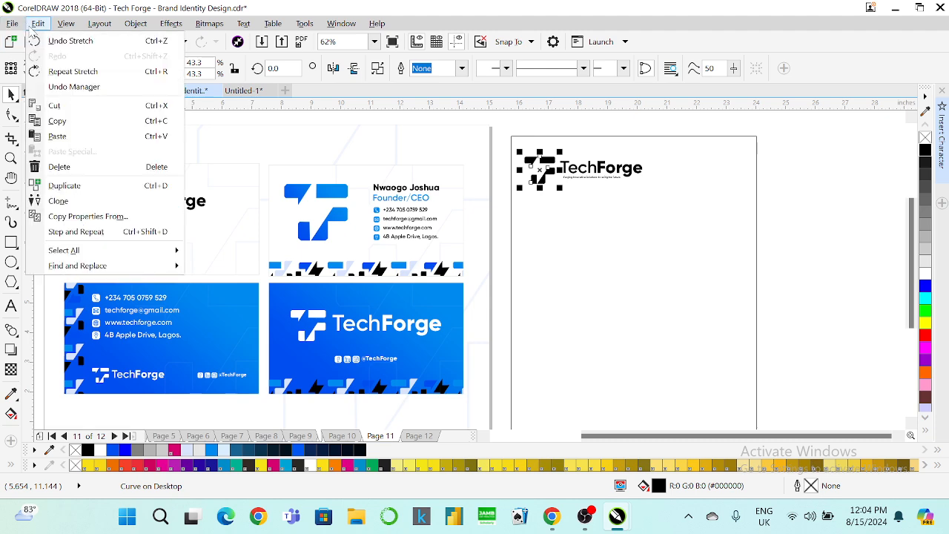
left_click(105, 215)
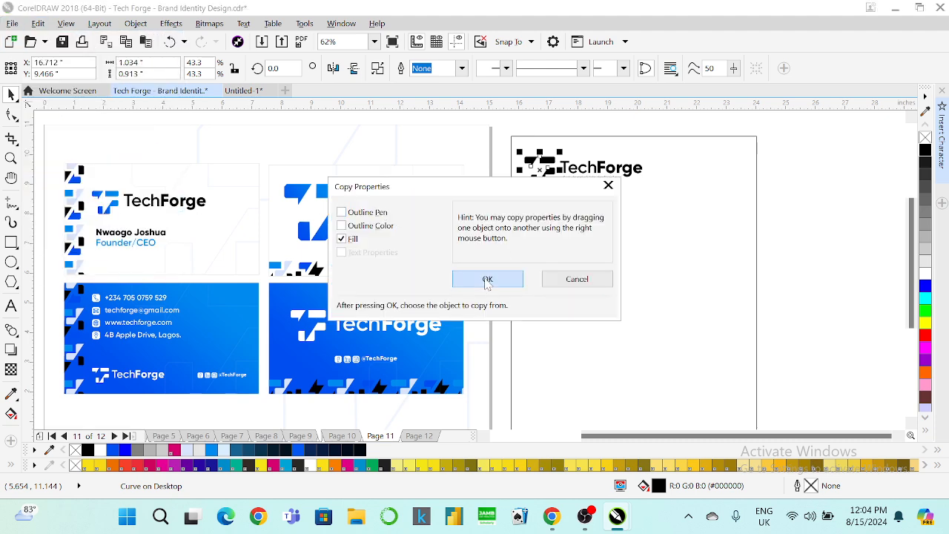
left_click(484, 278)
left_click(338, 191)
left_click(558, 128)
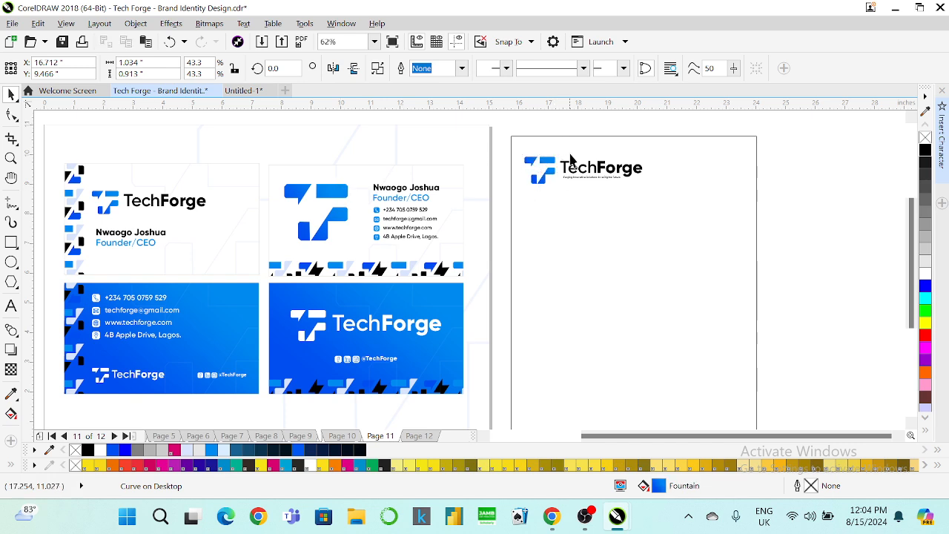
Ungroup the logo text and colour the tagline under TechForge blue #008AEF.
left_click(583, 177)
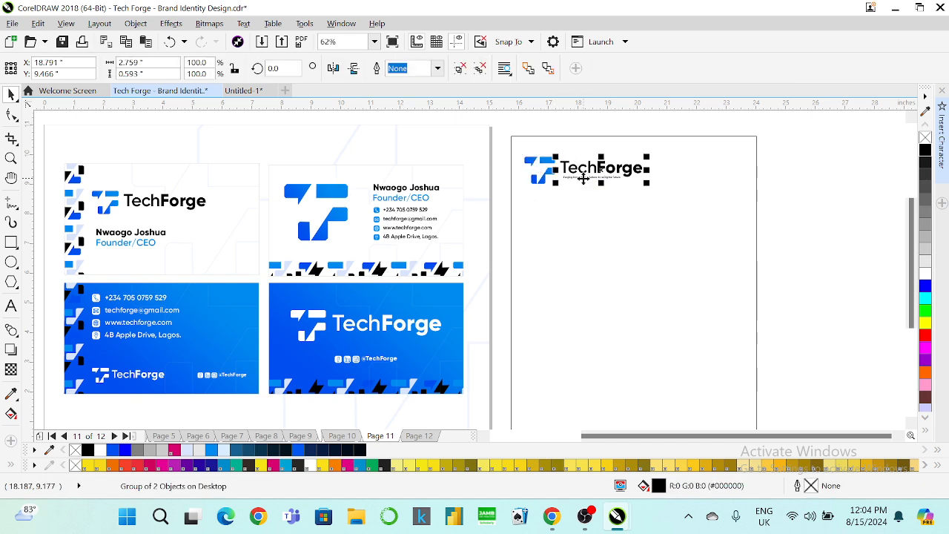
right_click(583, 178)
left_click(594, 198)
left_click(586, 128)
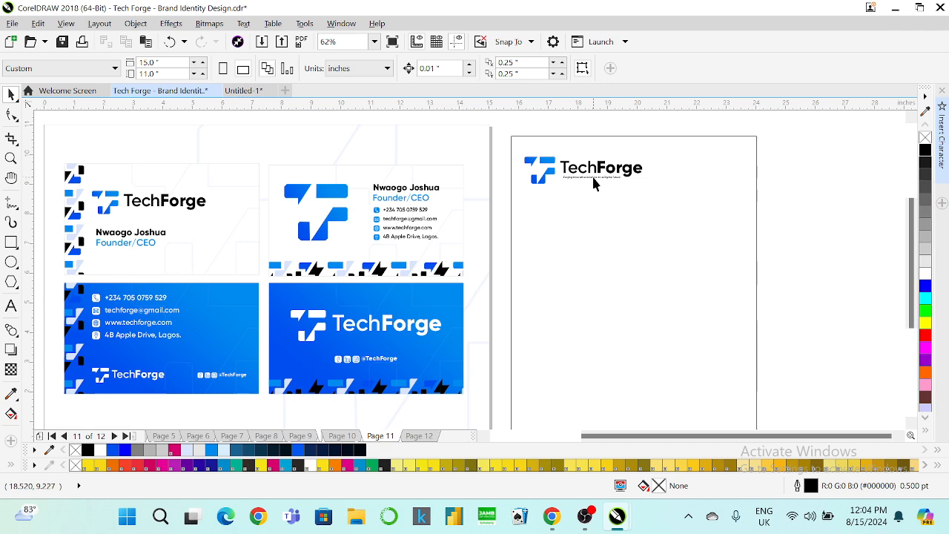
left_click(594, 182)
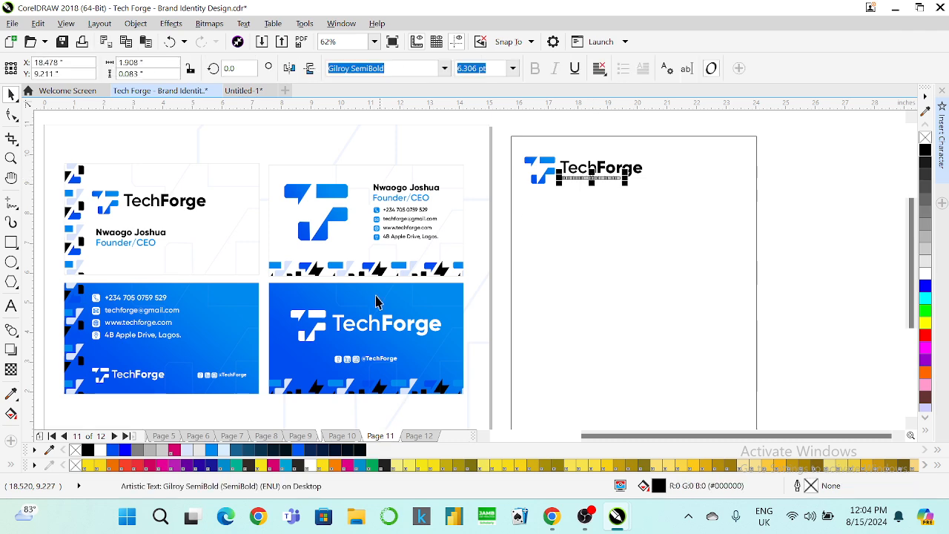
left_click(211, 454)
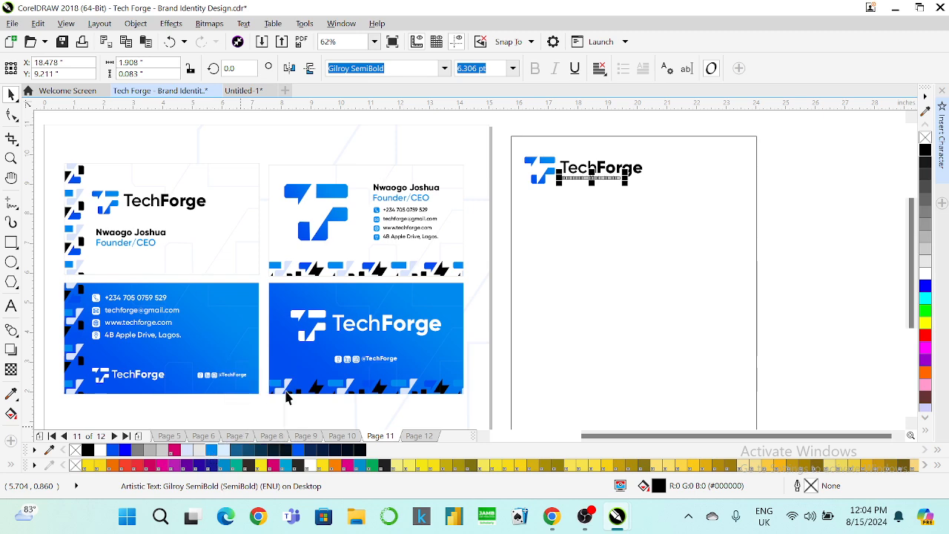
left_click(788, 212)
scroll(602, 174, "down", 1)
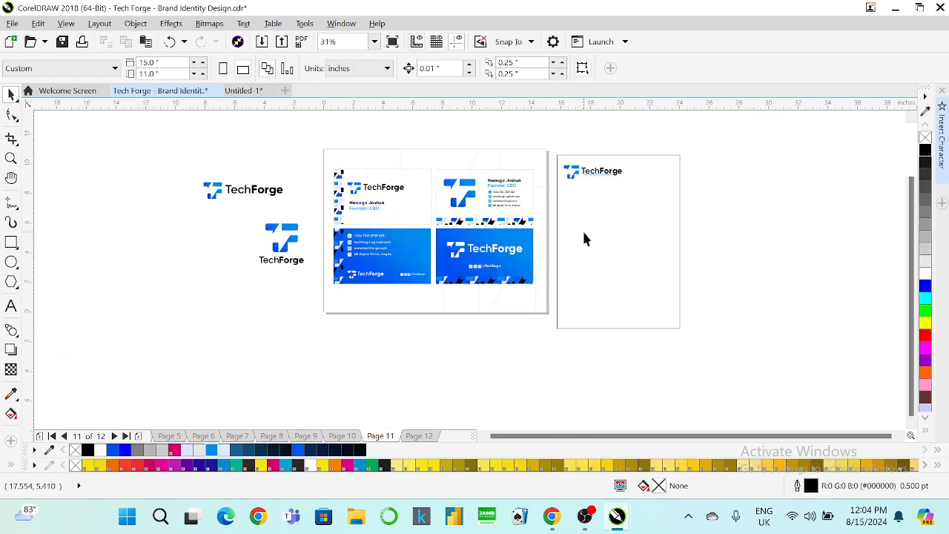
Delete the two right-hand business cards.
scroll(584, 239, "up", 1)
scroll(583, 238, "down", 1)
left_click_drag(558, 127, 432, 304)
key("Delete")
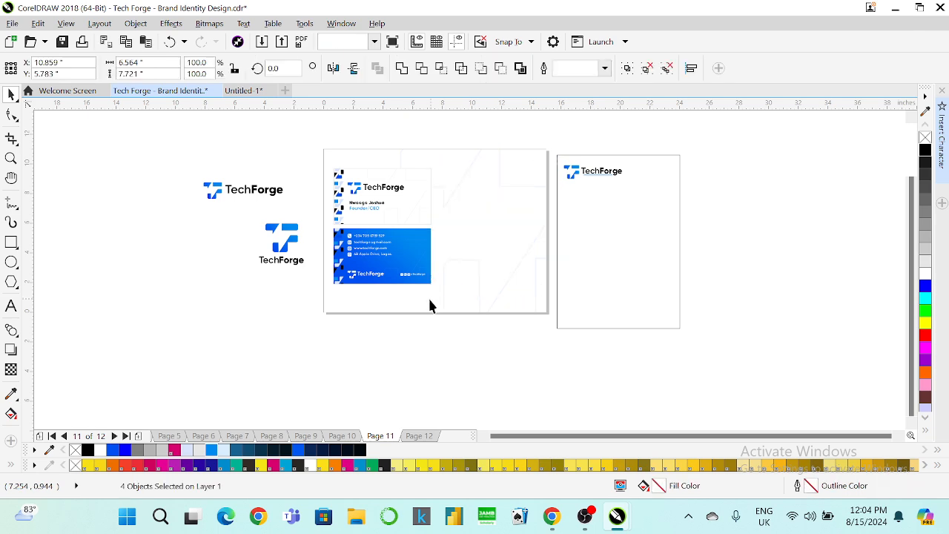
Scale the letterhead and move it onto the board page.
left_click_drag(723, 139, 510, 389)
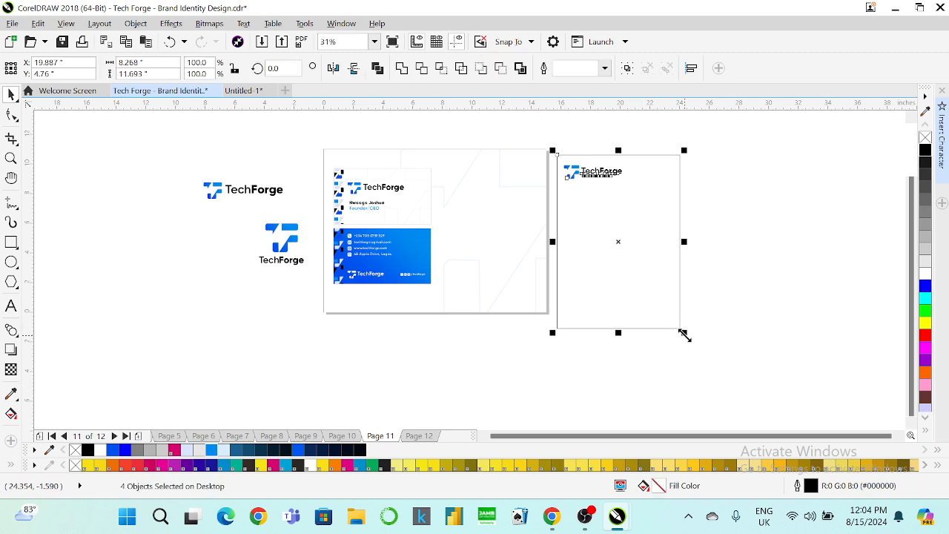
left_click_drag(682, 333, 642, 275)
left_click_drag(608, 226, 500, 244)
left_click_drag(529, 284, 546, 309)
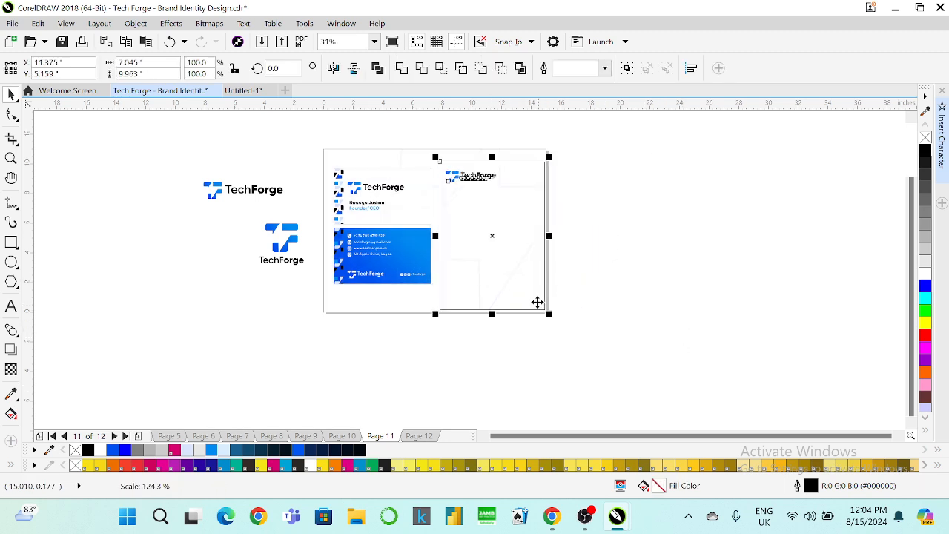
left_click_drag(497, 269, 491, 263)
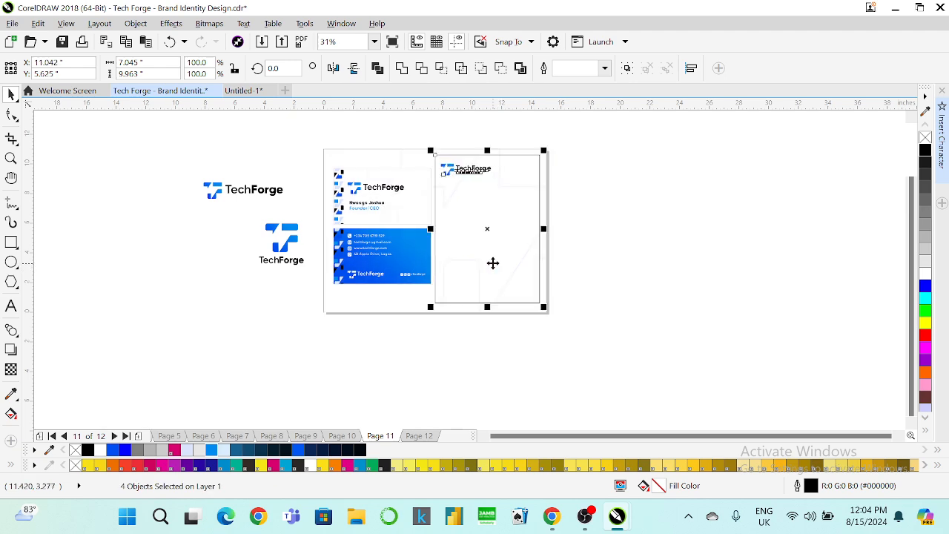
Shrink the cards to about 70%, set letterhead left and cards right, and enlarge the logo.
left_click_drag(309, 128, 399, 254)
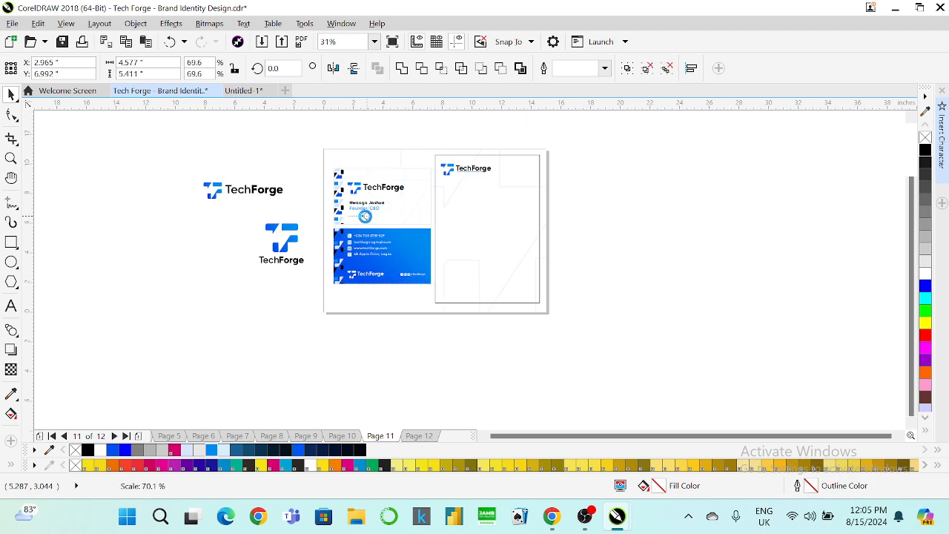
left_click_drag(354, 190, 572, 210)
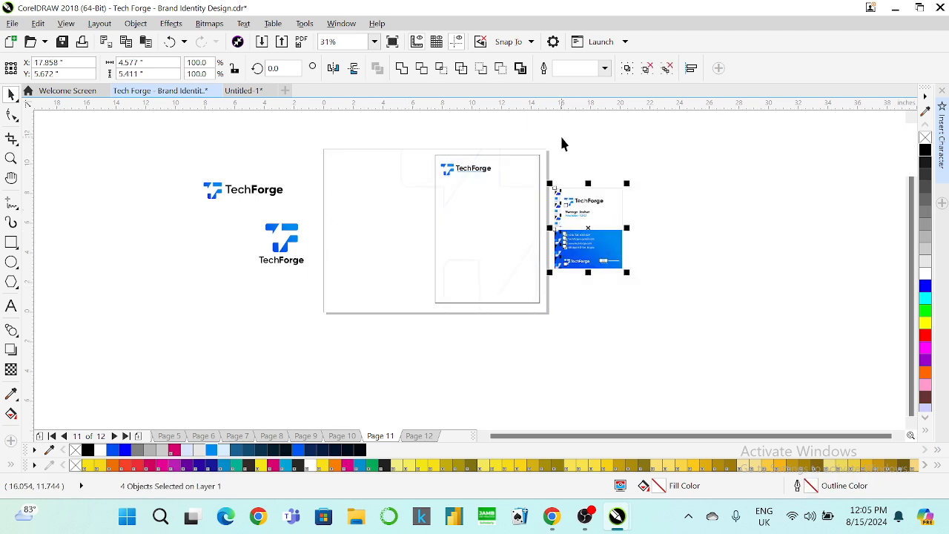
left_click_drag(561, 137, 431, 297)
left_click_drag(399, 331, 399, 332)
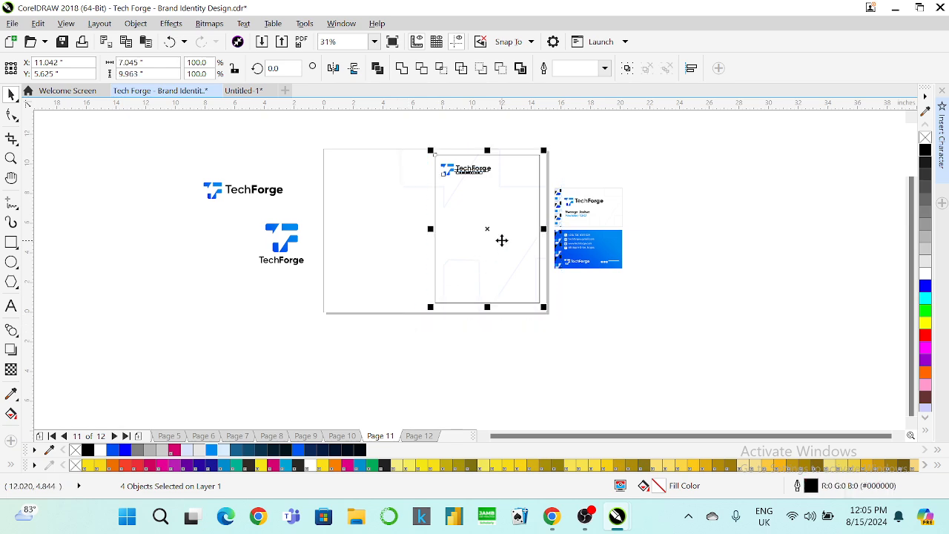
left_click_drag(502, 239, 401, 247)
left_click_drag(649, 166, 602, 244)
left_click_drag(540, 295, 541, 295)
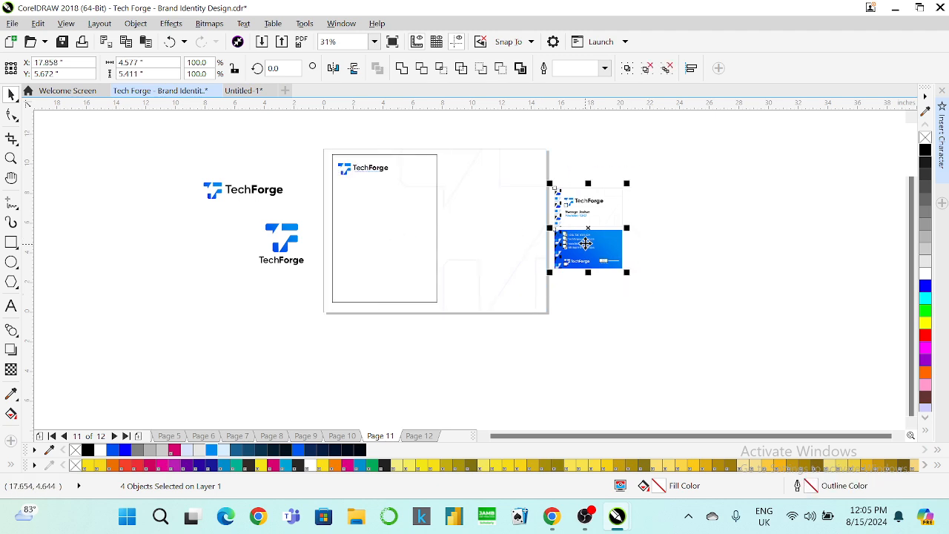
left_click_drag(579, 244, 474, 243)
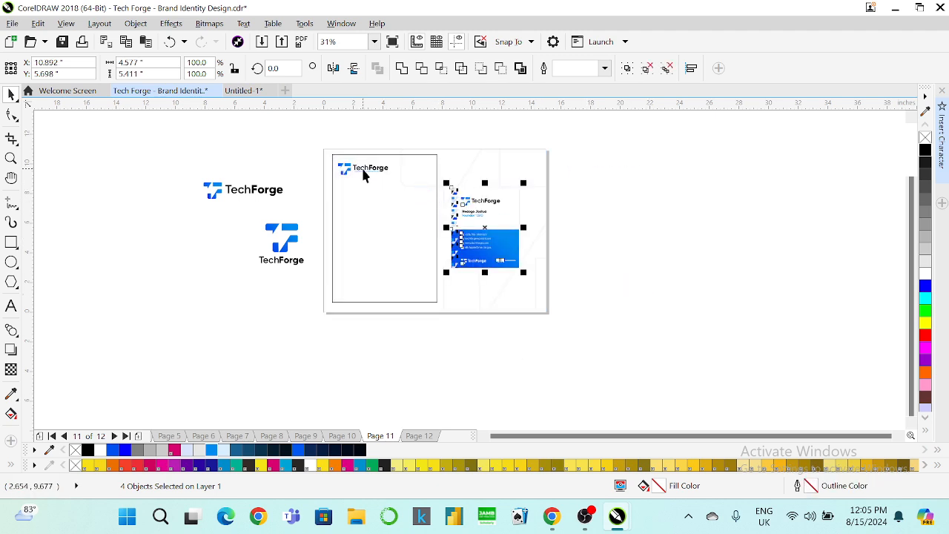
scroll(363, 175, "up", 2)
left_click_drag(248, 148, 453, 209)
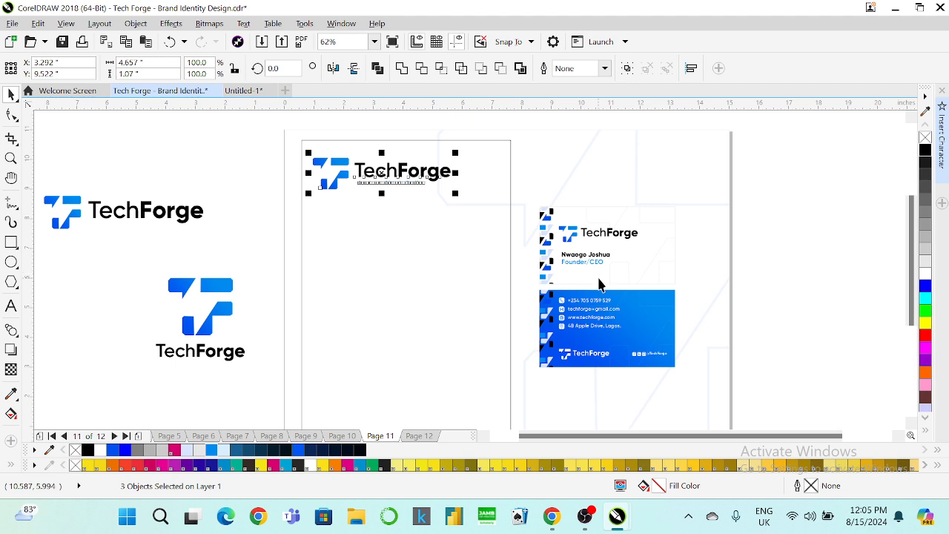
Select the icon pattern objects inside the business card's clipped contents.
left_click(544, 268)
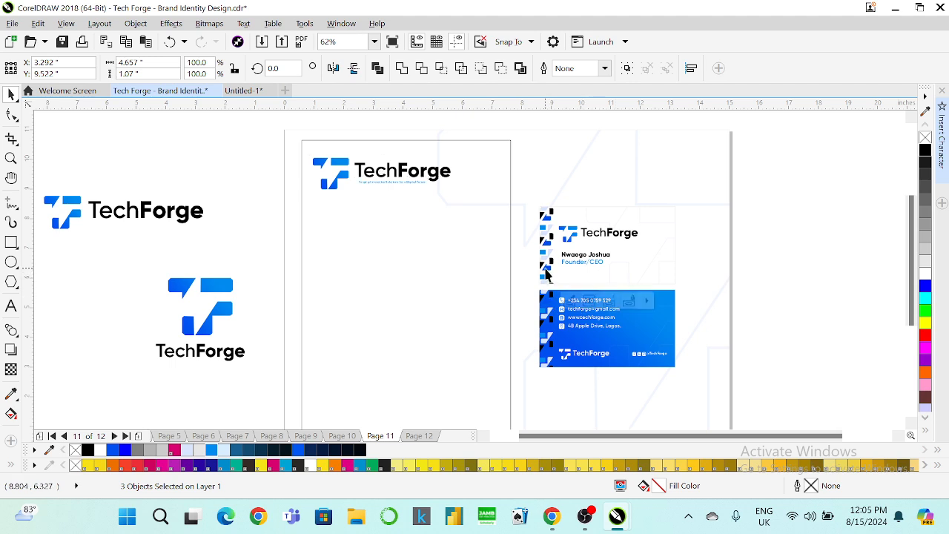
right_click(544, 268)
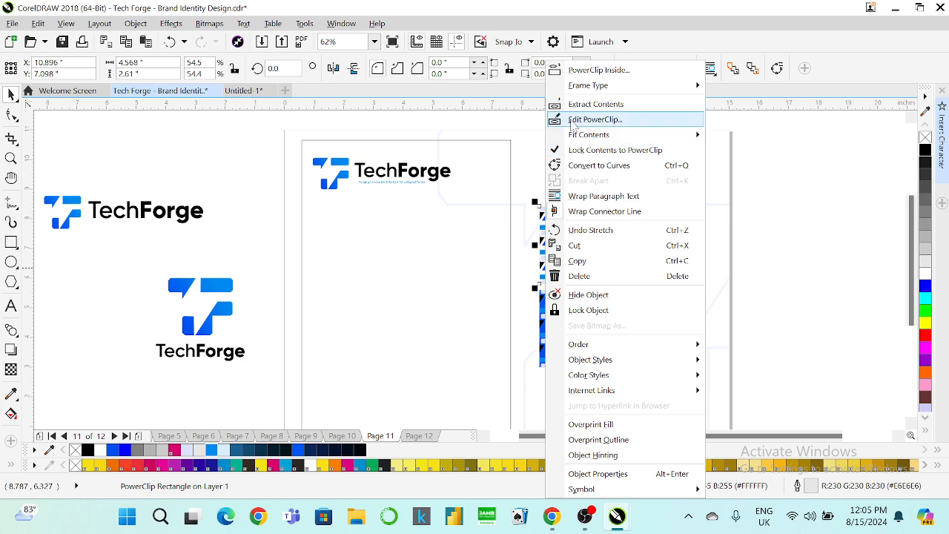
left_click(593, 119)
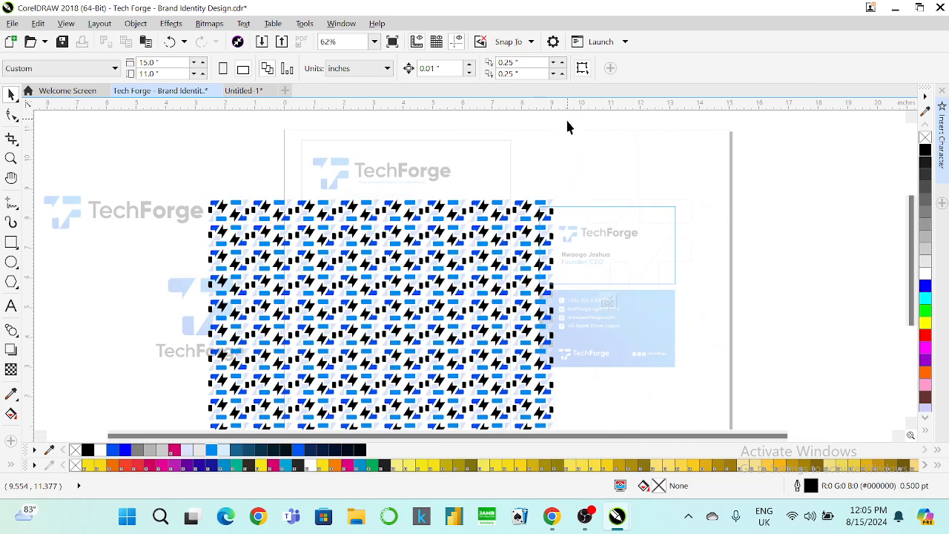
left_click(527, 222)
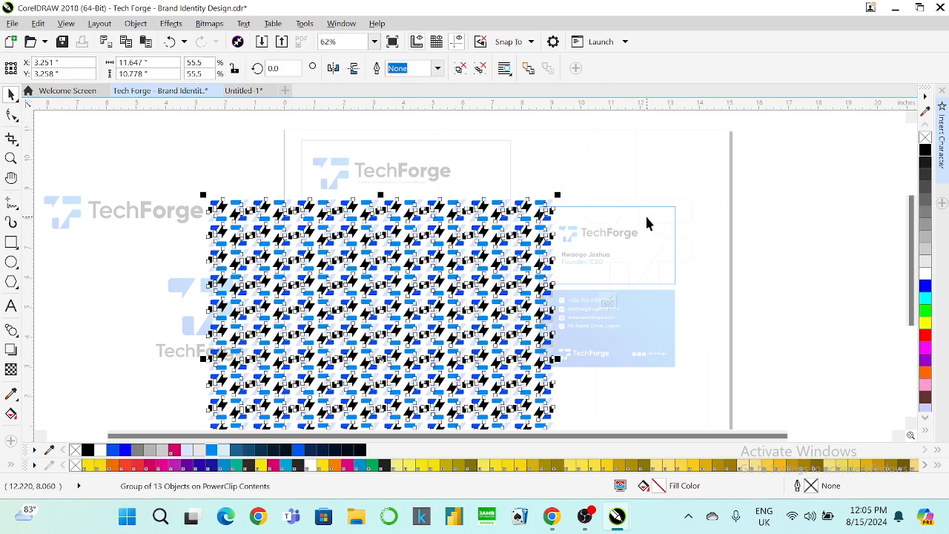
left_click(644, 222, "shift")
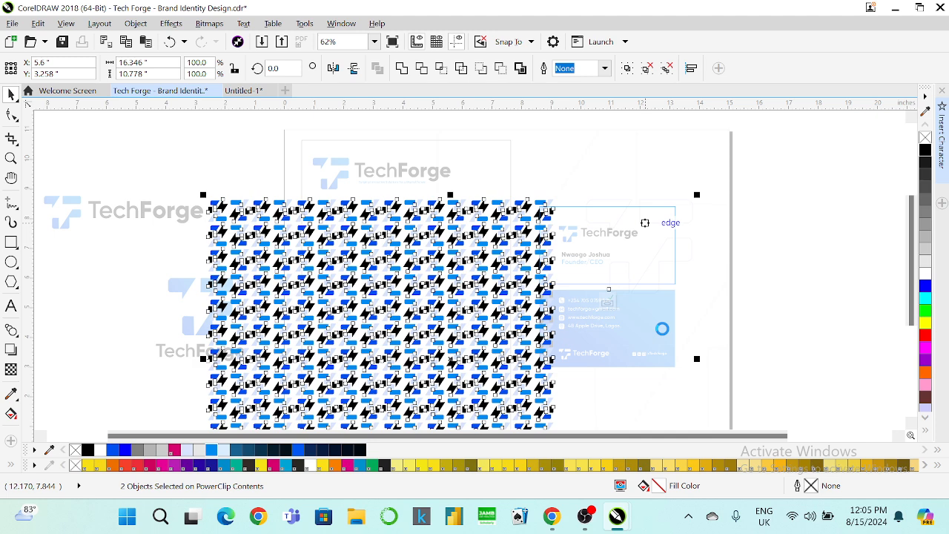
left_click(604, 301)
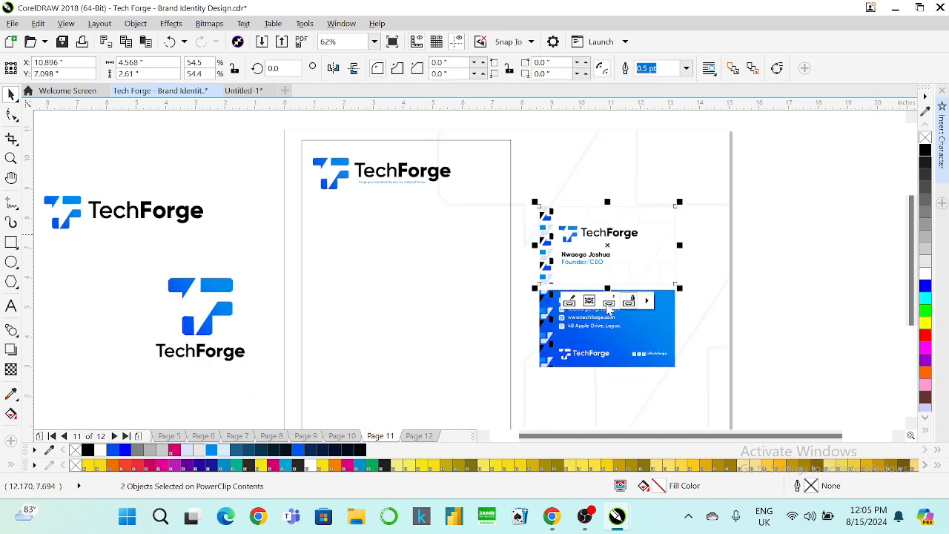
Draw a placeholder rectangle and PowerClip it inside the letterhead.
left_click(11, 242)
left_click_drag(185, 155, 273, 224)
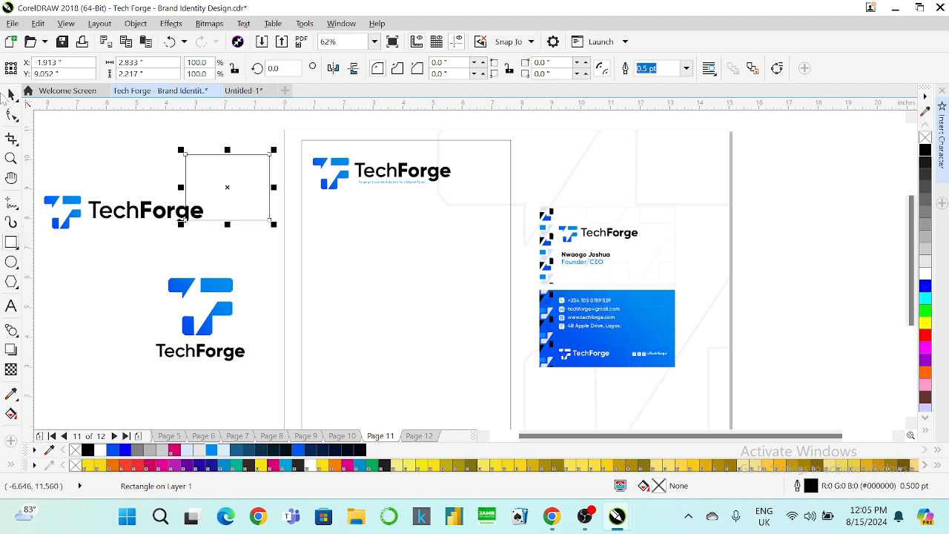
left_click_drag(226, 187, 406, 259)
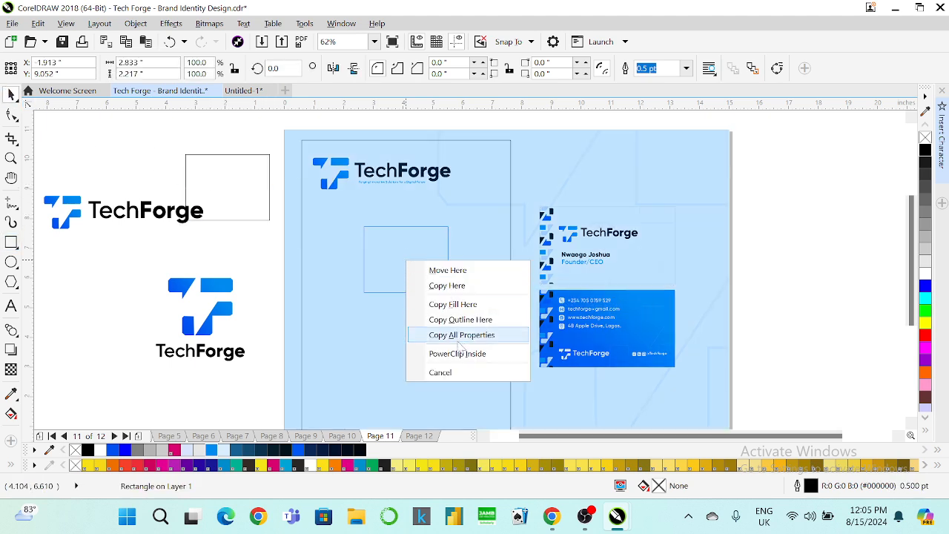
left_click(457, 353)
Replace the placeholder with the pasted icon pattern, moved to the letterhead's bottom edge.
right_click(414, 266)
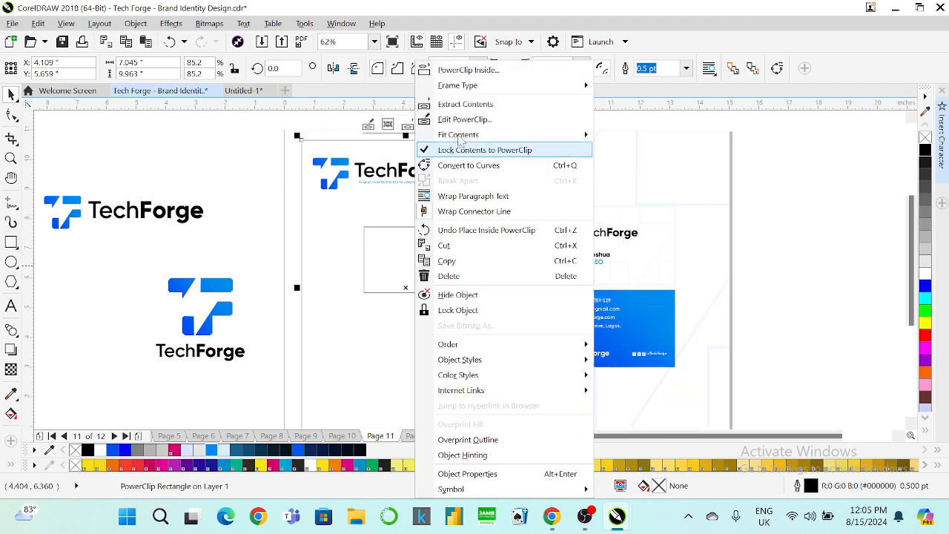
left_click(463, 121)
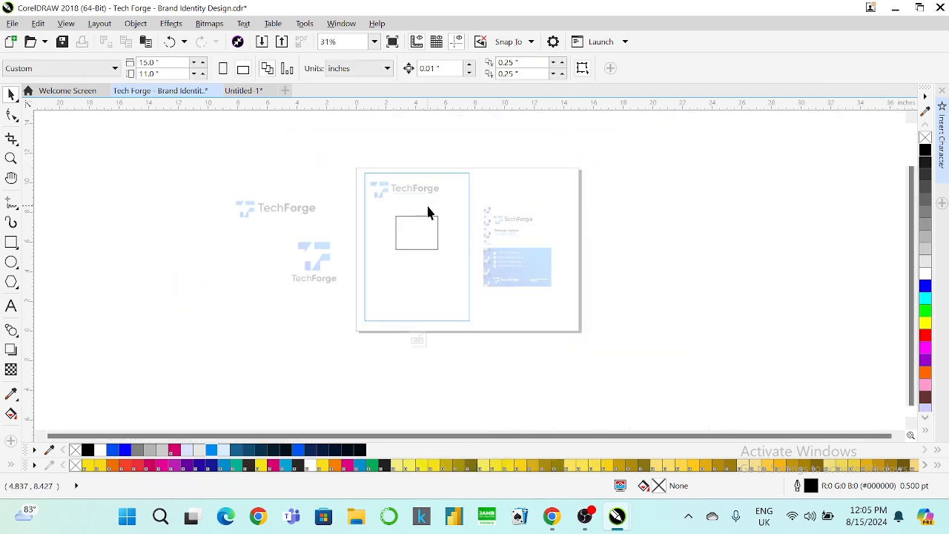
left_click(420, 236)
key("Delete")
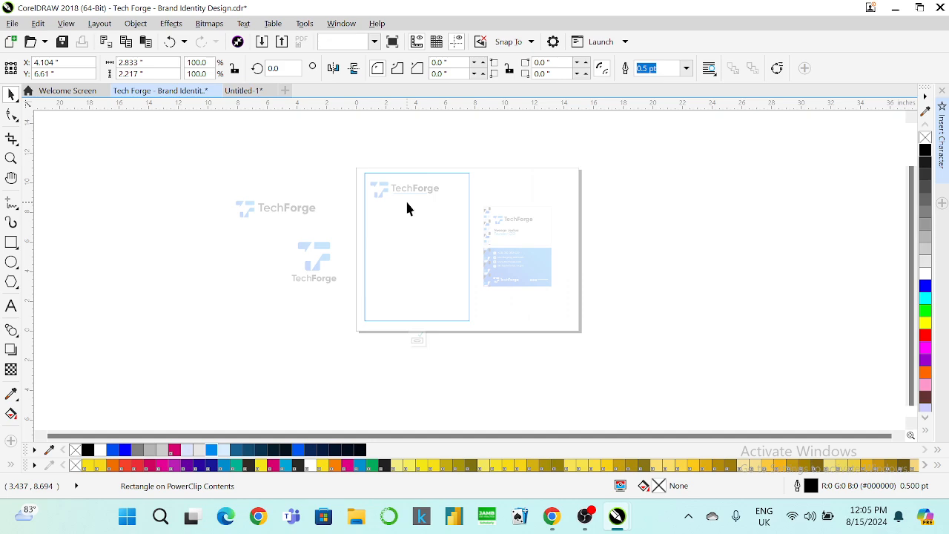
key("ctrl+v")
left_click_drag(415, 224, 427, 332)
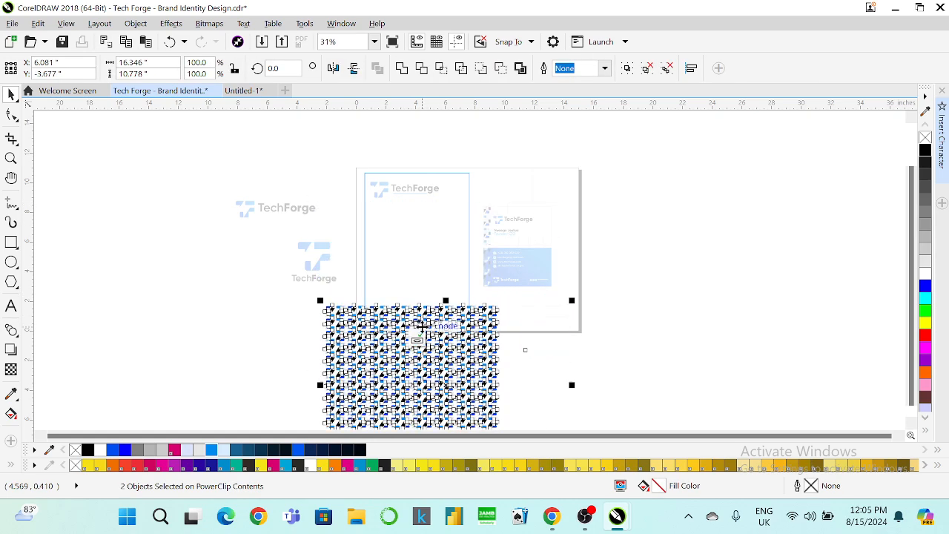
left_click(606, 343)
Enlarge and reposition the lens shape over the letterhead, then finish editing the PowerClip.
left_click(549, 338)
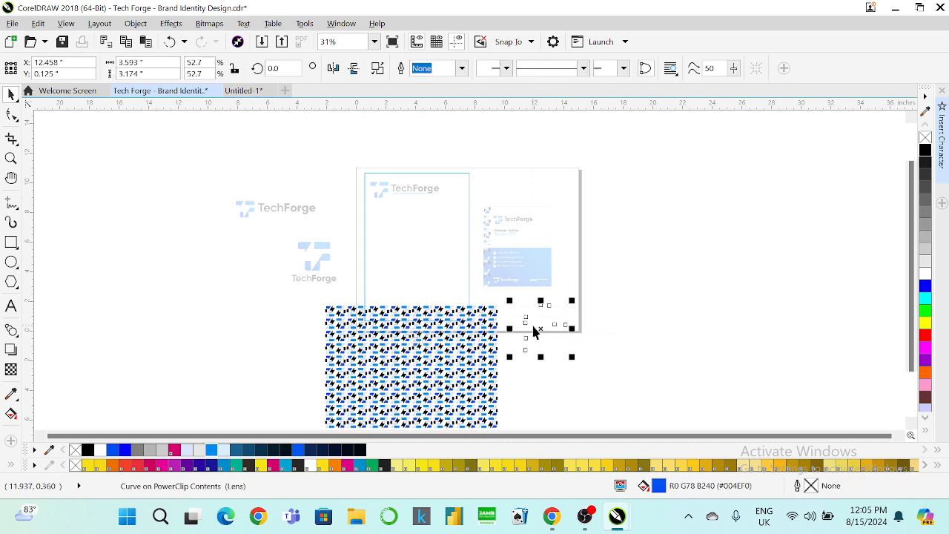
left_click_drag(539, 326, 569, 341)
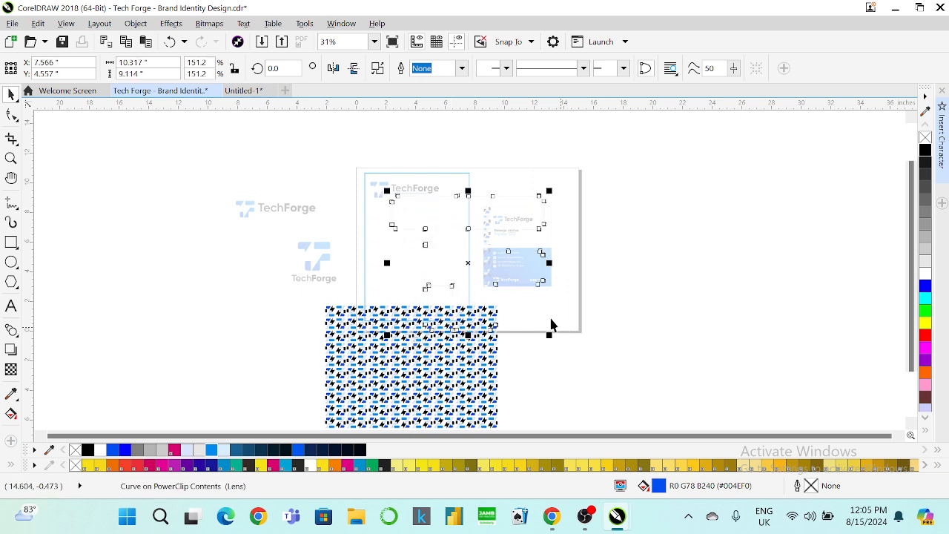
left_click_drag(386, 191, 360, 155)
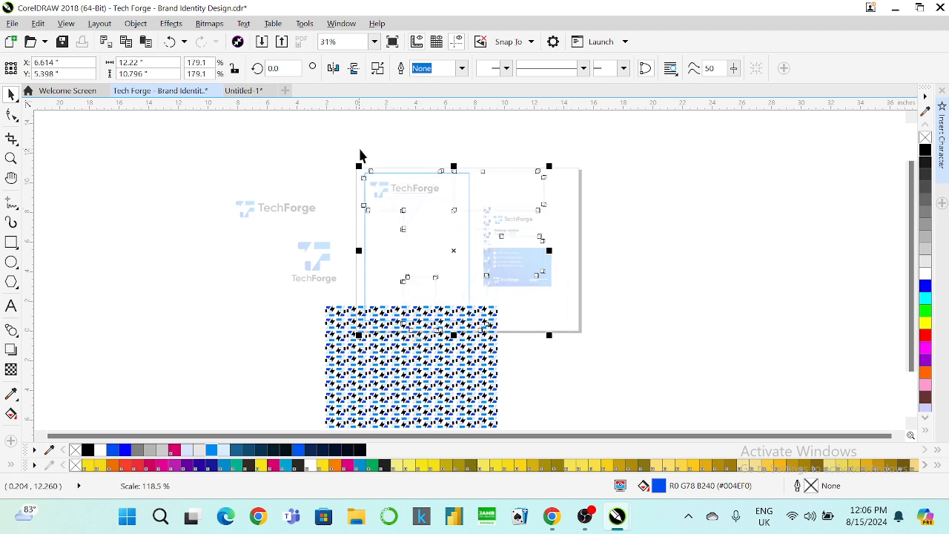
left_click_drag(408, 217, 421, 218)
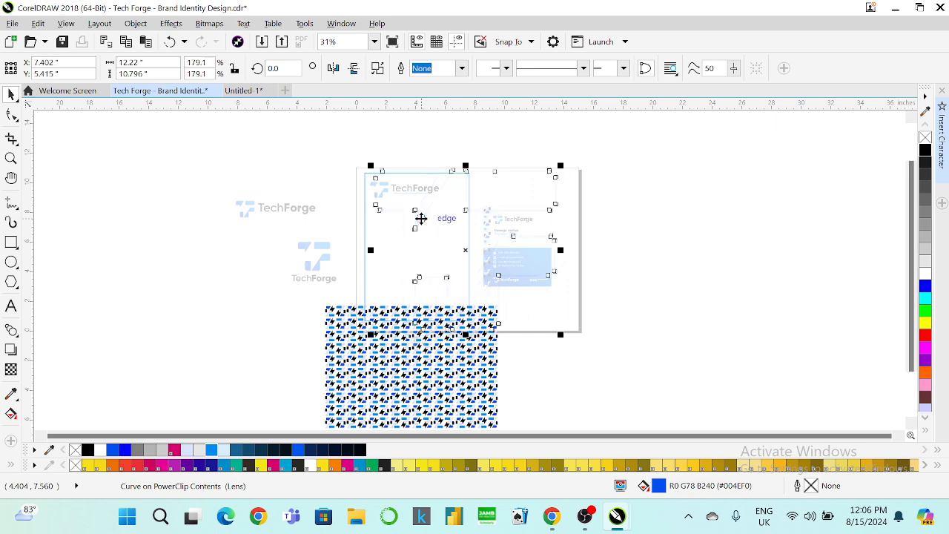
left_click(417, 338)
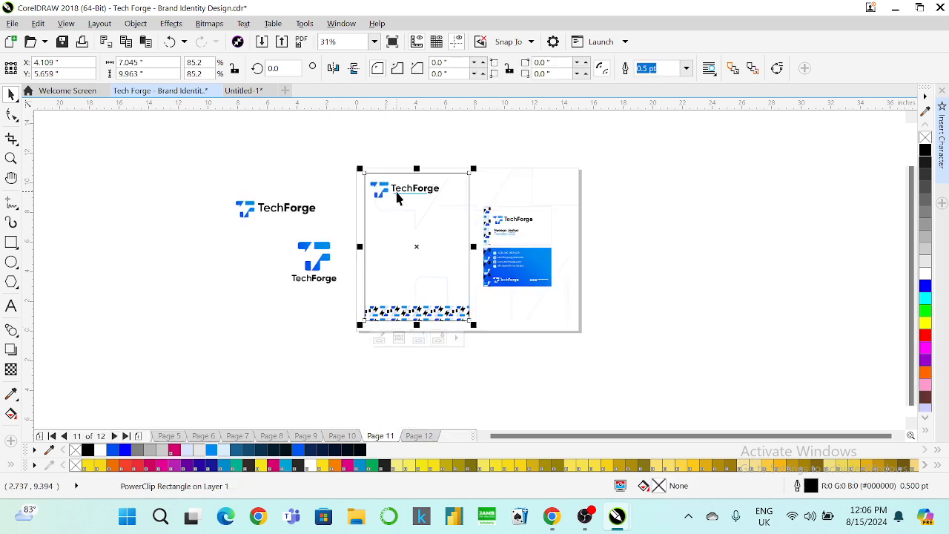
Zoom to fit all objects and try solid blue fills on the business card back.
scroll(396, 197, "up", 2)
scroll(397, 197, "down", 2)
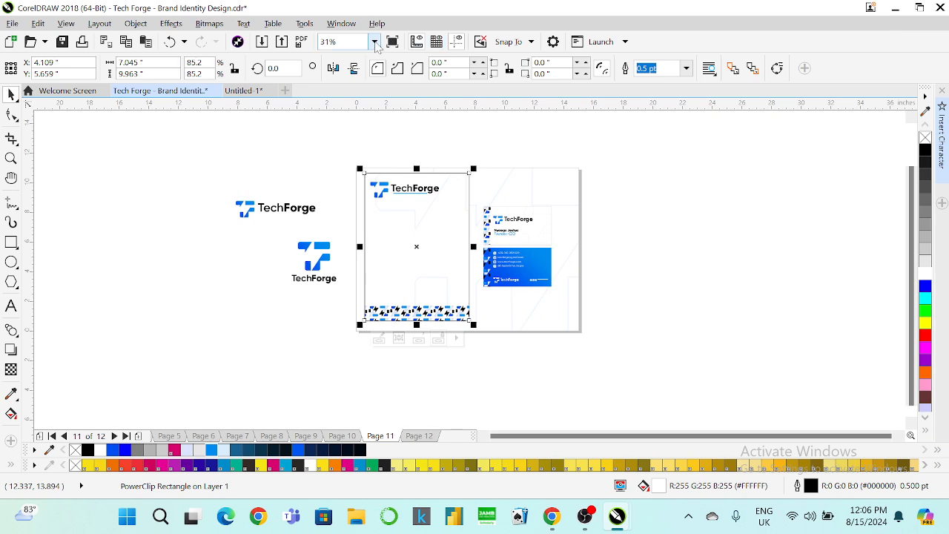
left_click(374, 42)
left_click(343, 67)
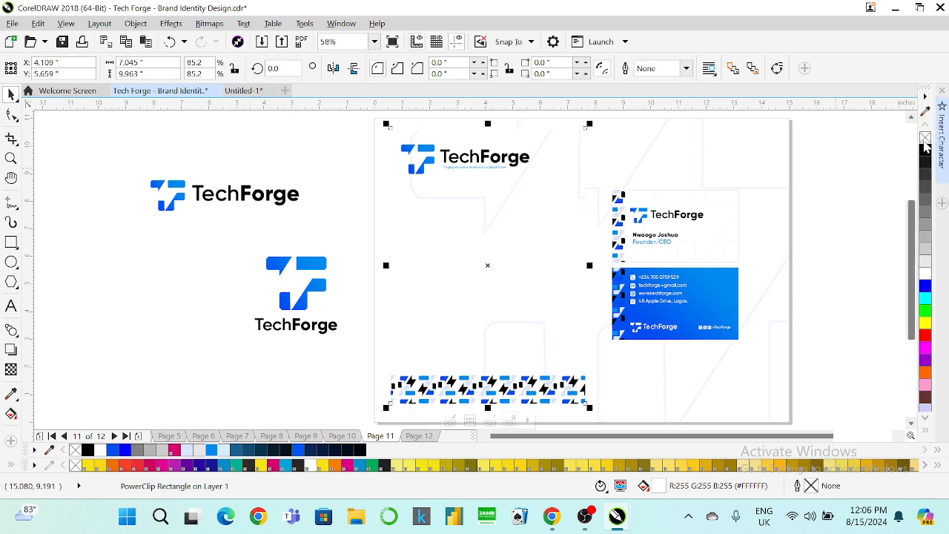
left_click(868, 155)
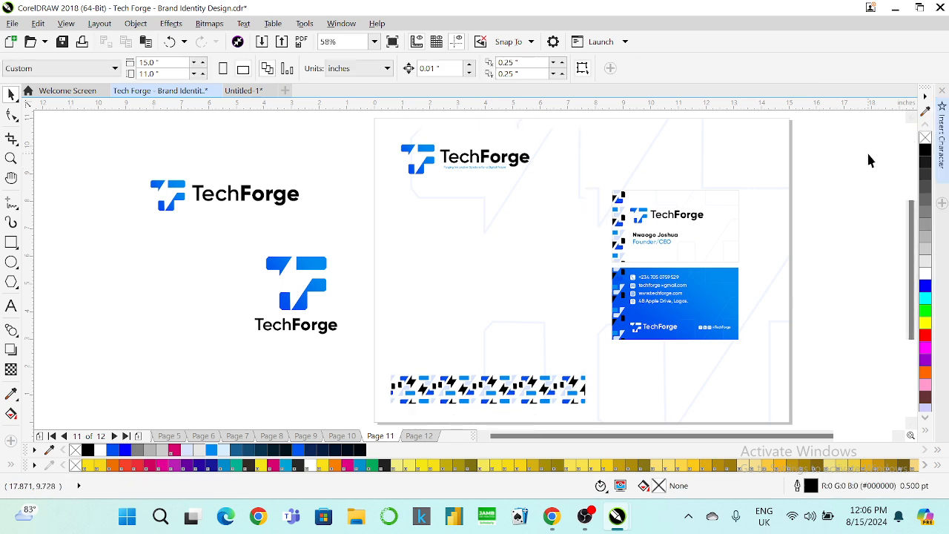
left_click(718, 275)
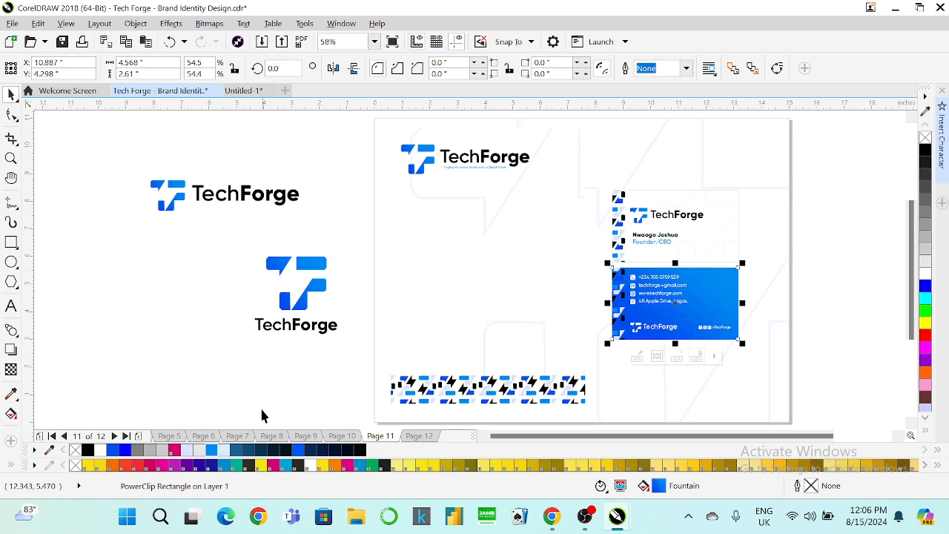
left_click(115, 451)
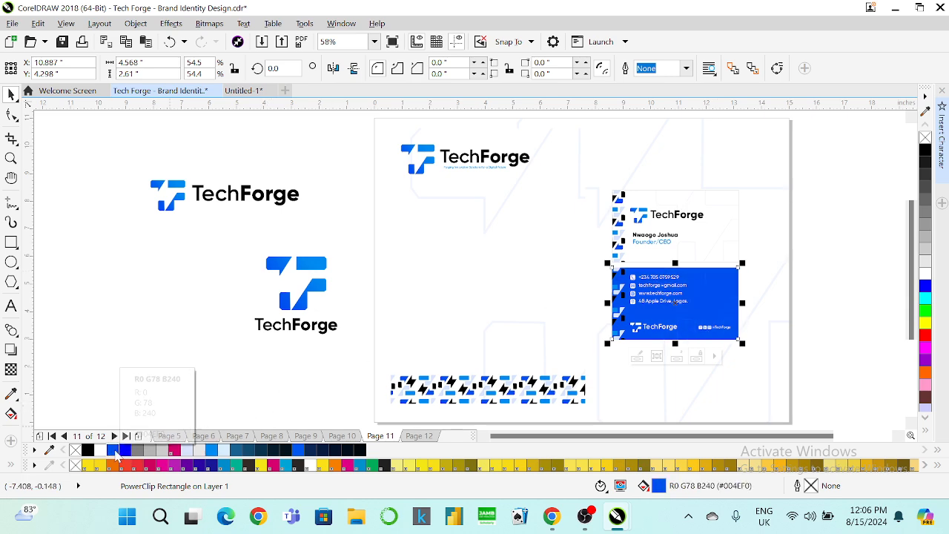
left_click(211, 451)
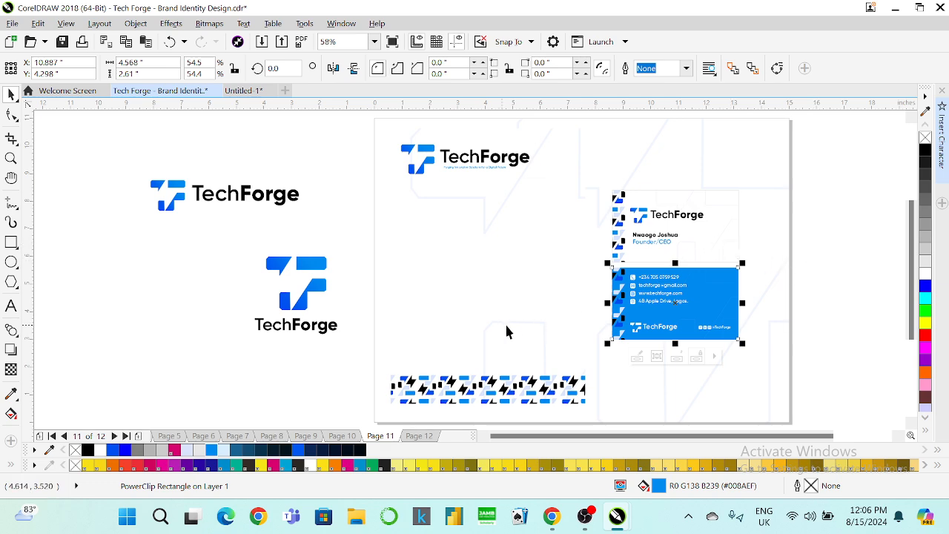
Copy the logo's blue gradient fill onto the page-sized background rectangle.
left_click(657, 402)
left_click(38, 23)
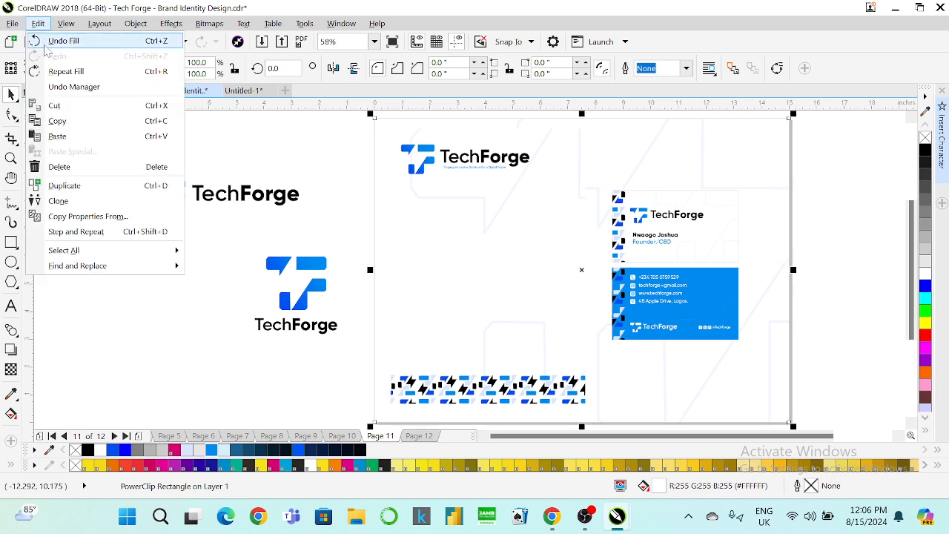
left_click(78, 215)
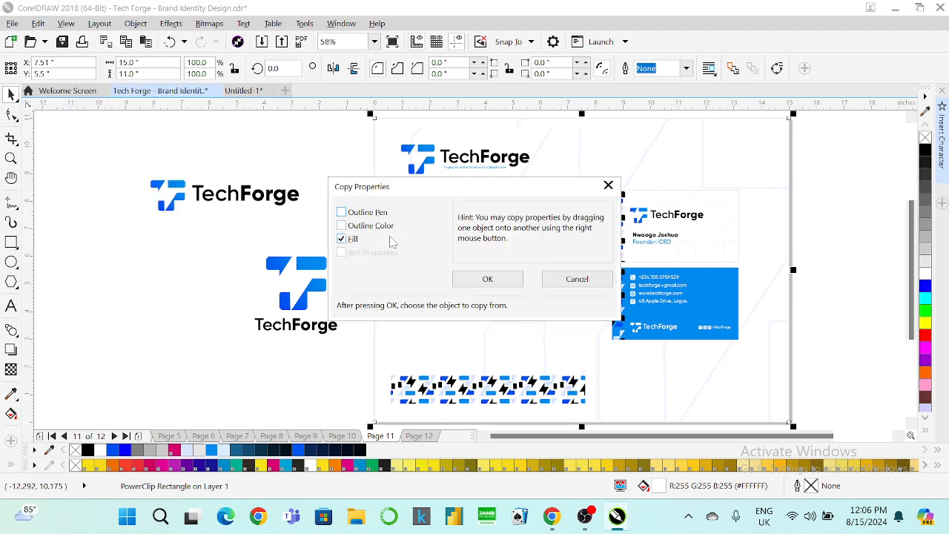
left_click(471, 279)
left_click(419, 148)
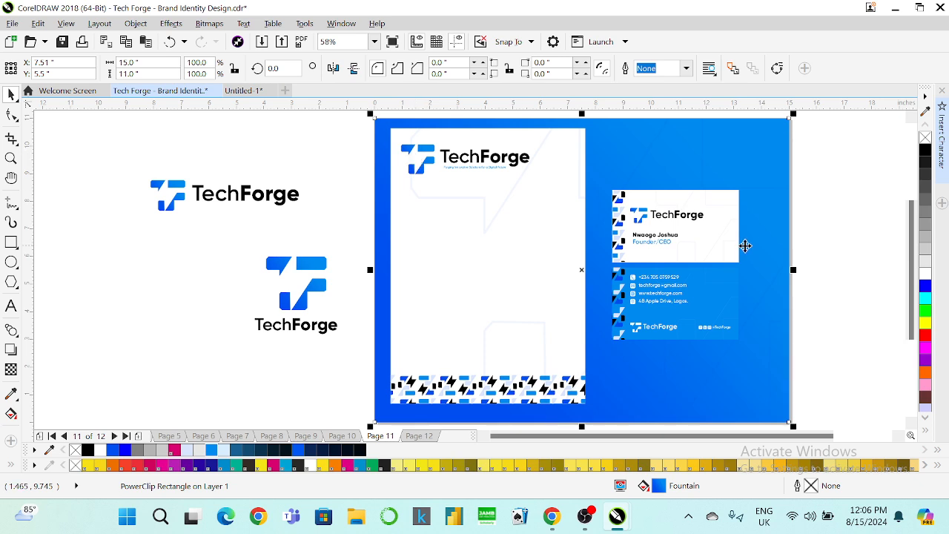
Fill the lower business card black and preview the board full screen.
left_click(725, 314)
left_click(924, 151)
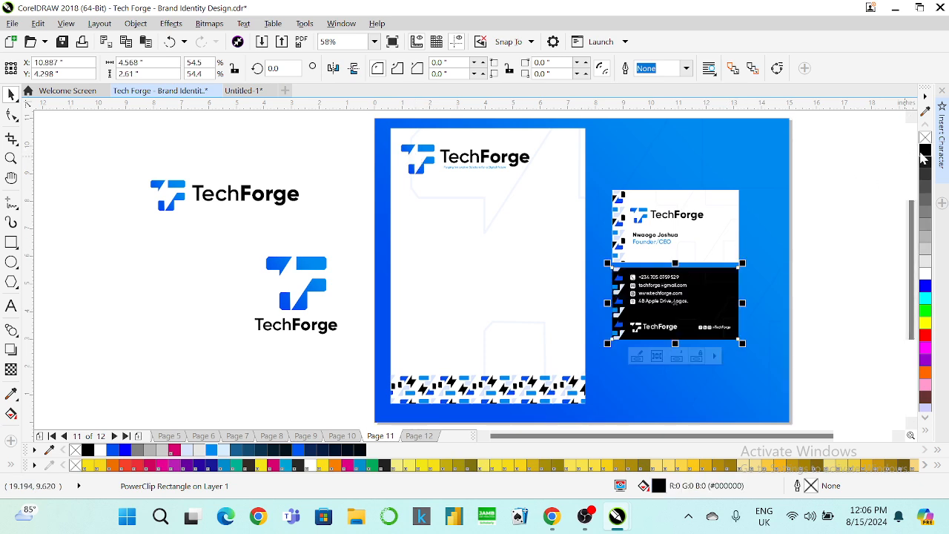
left_click(858, 169)
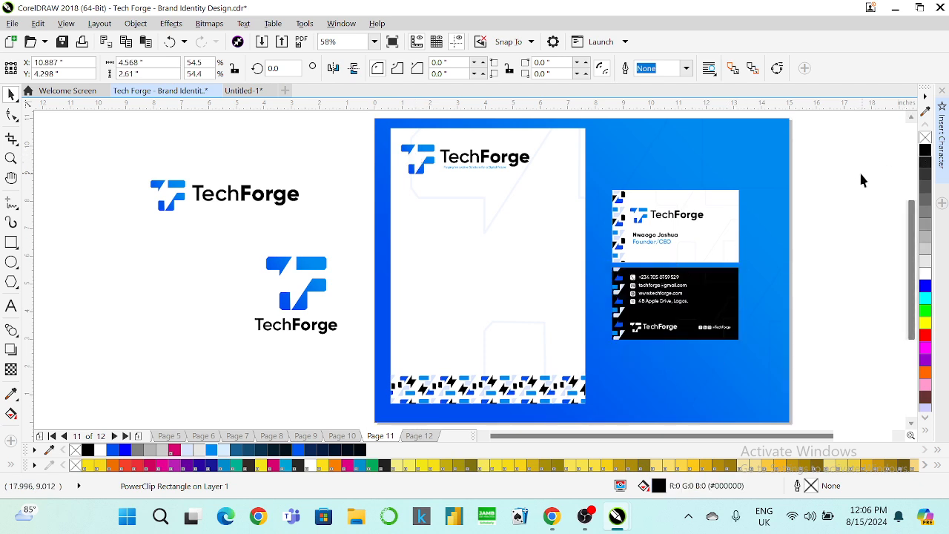
left_click(392, 41)
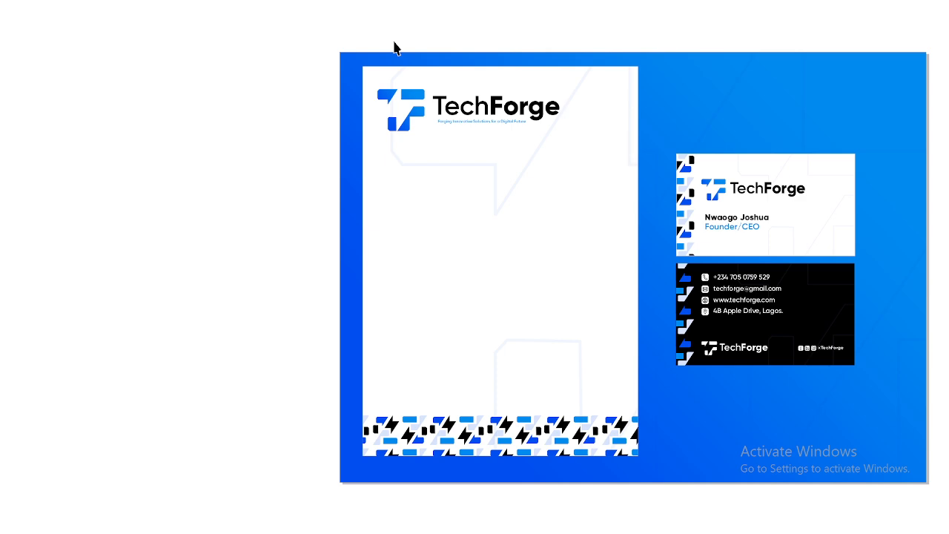
Exit the full screen preview and ungroup the business card back's objects.
left_click(420, 228)
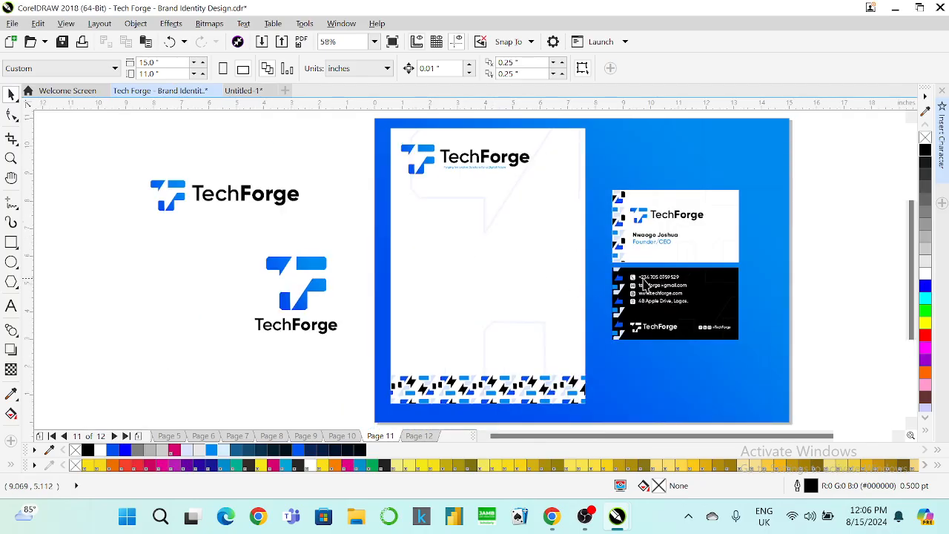
scroll(660, 289, "up", 3)
left_click(605, 293)
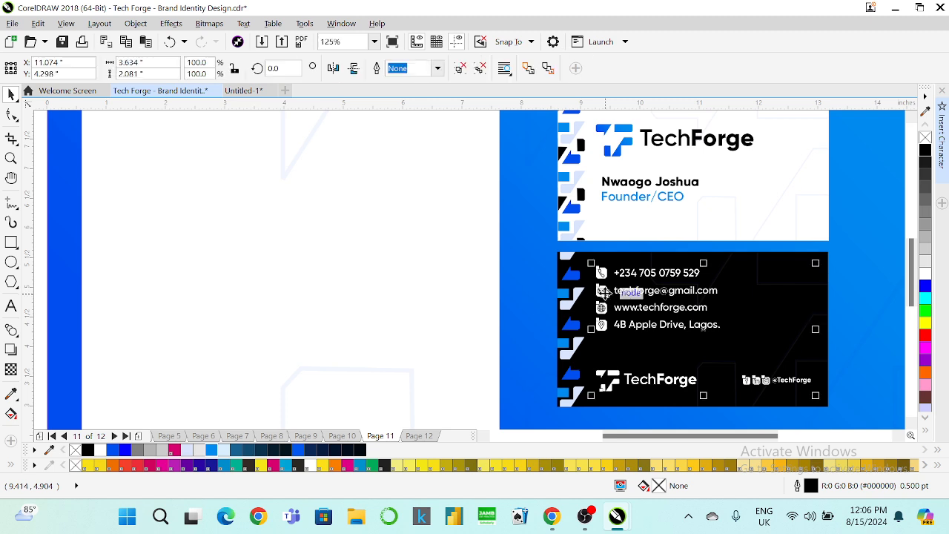
right_click(607, 292)
left_click(645, 198)
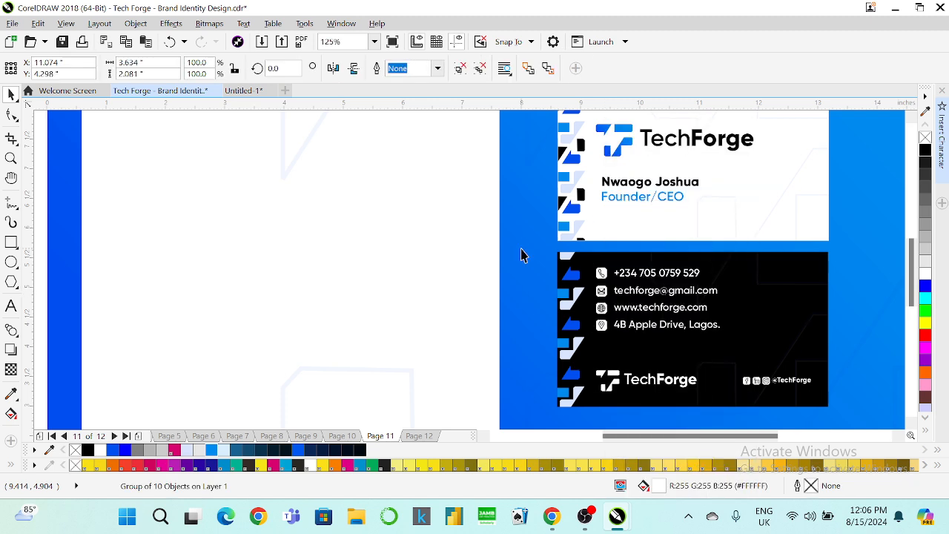
Colour the phone, email, web and location icons on the card light blue.
left_click(601, 273)
left_click(601, 290, "shift")
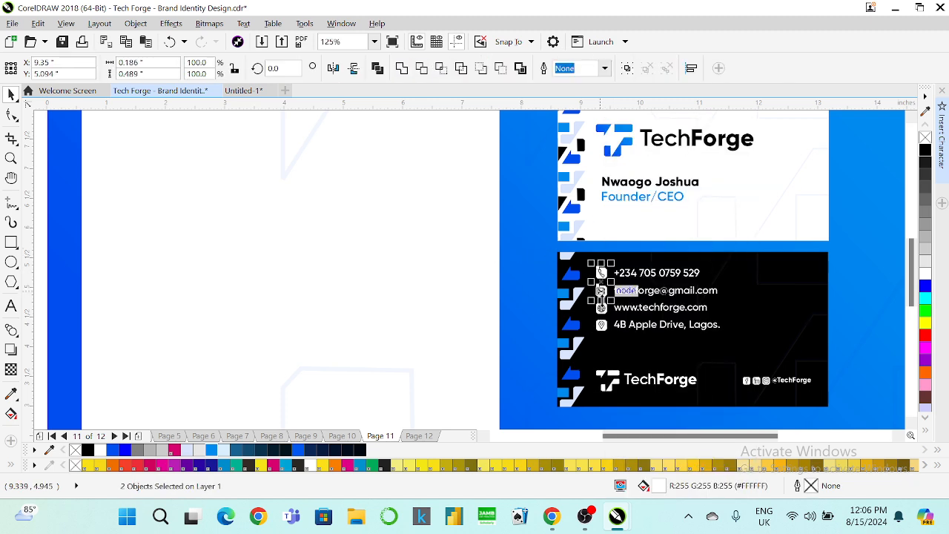
left_click(601, 306, "shift")
left_click(601, 324, "shift")
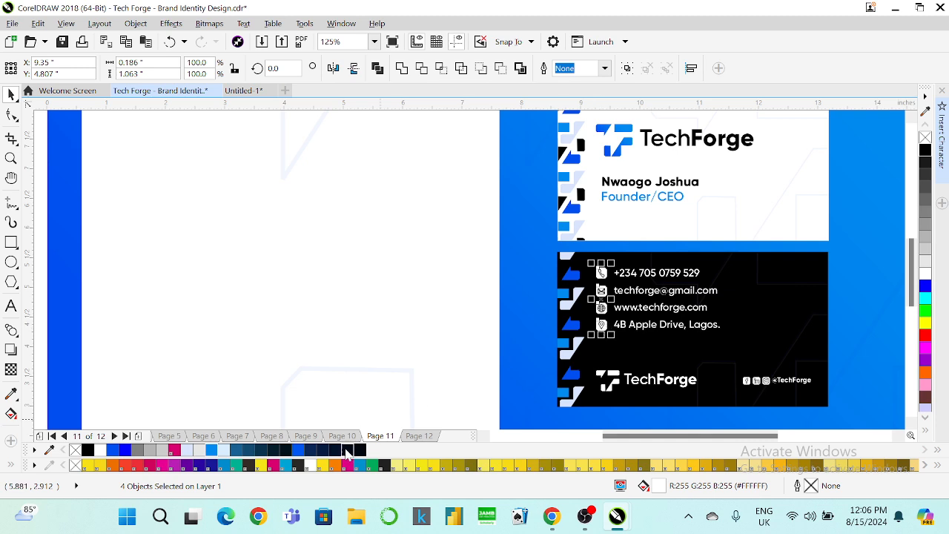
left_click(214, 449)
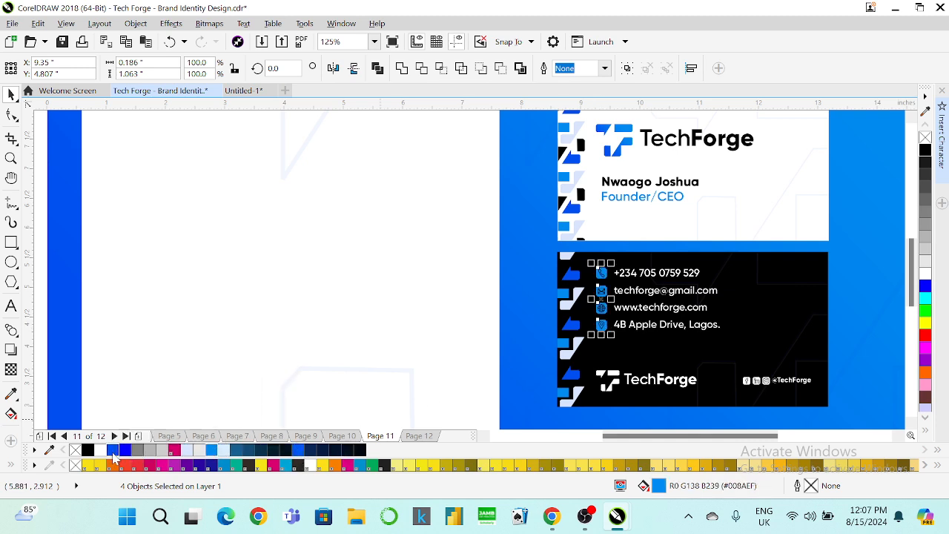
left_click(112, 450)
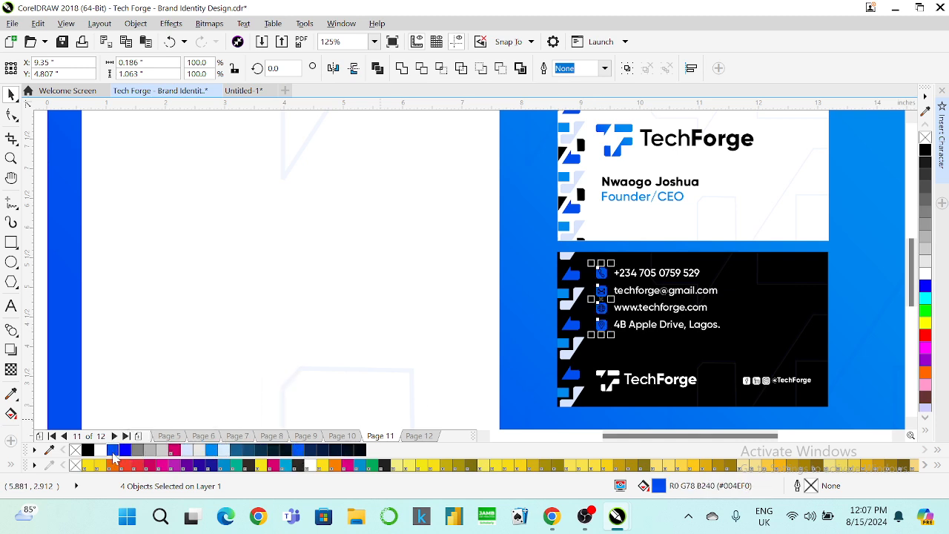
left_click(213, 451)
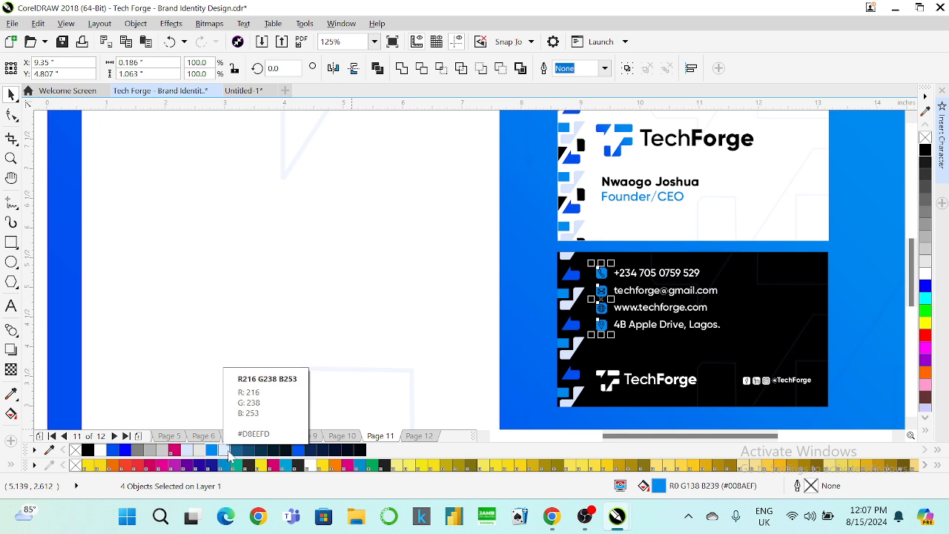
left_click(878, 304)
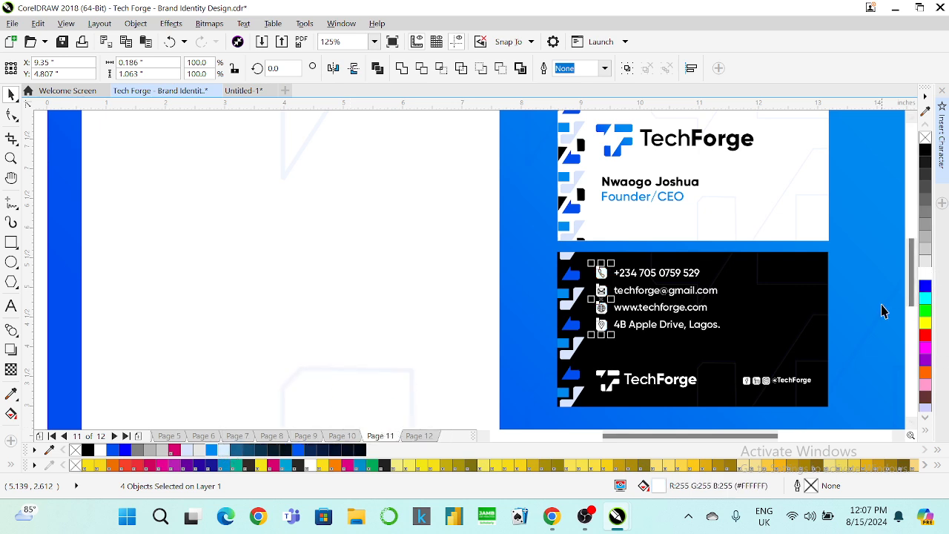
Ungroup the TechForge logo on the black card and select its icon shape.
left_click(623, 389)
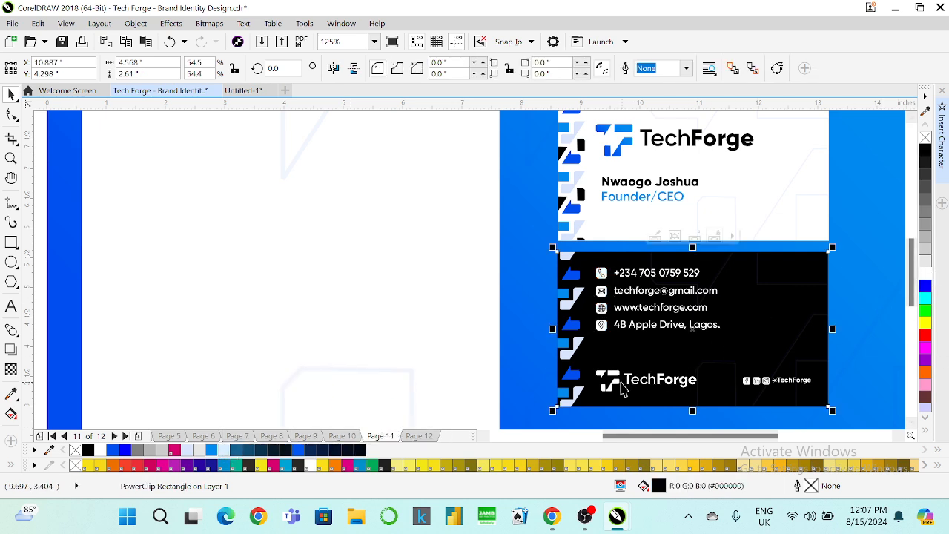
left_click(620, 385, "ctrl")
right_click(619, 382)
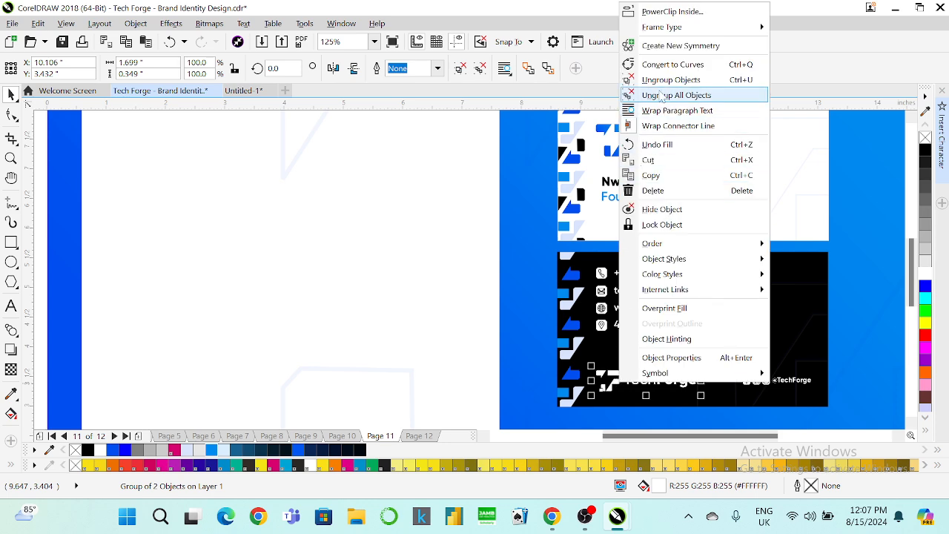
left_click(653, 78)
left_click(642, 244)
left_click(613, 382)
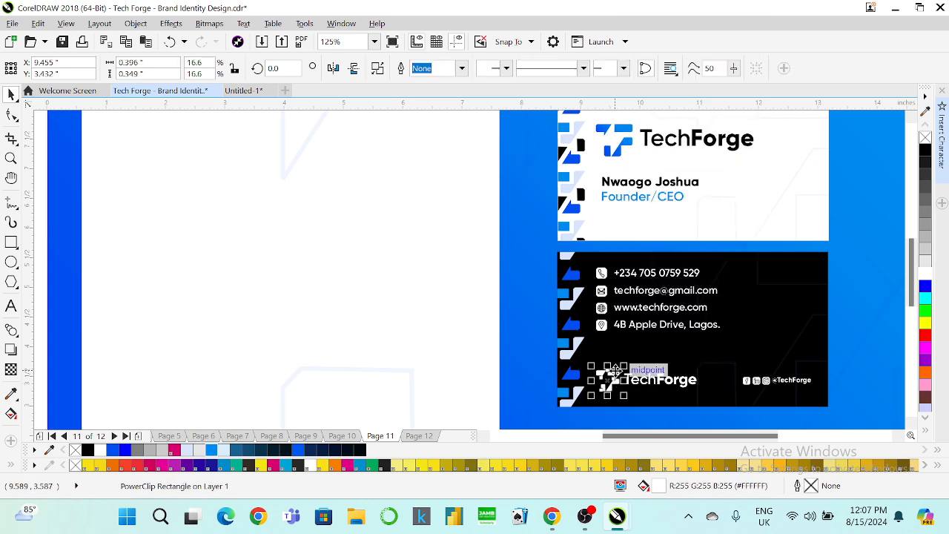
Copy only the front logo's blue fill onto the black card's icon.
left_click(33, 26)
left_click(87, 216)
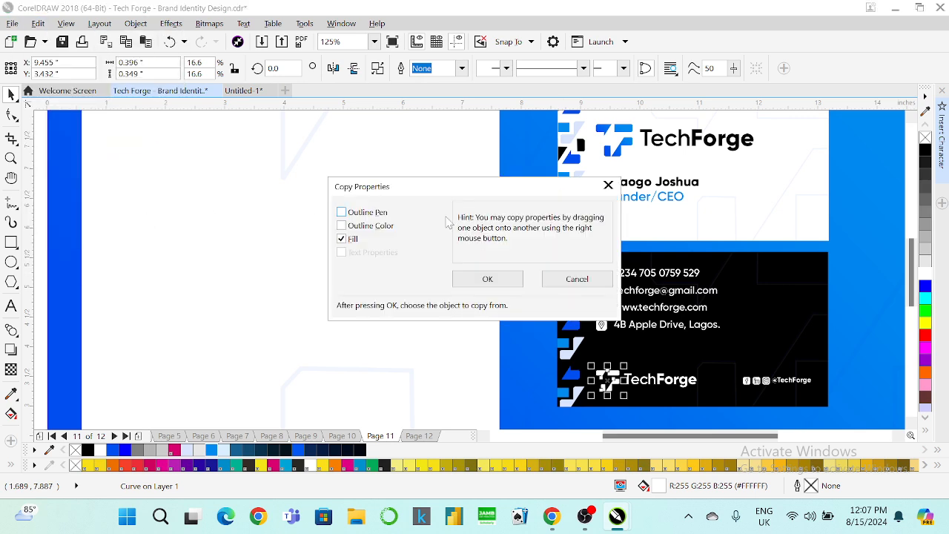
left_click(487, 280)
left_click(602, 148)
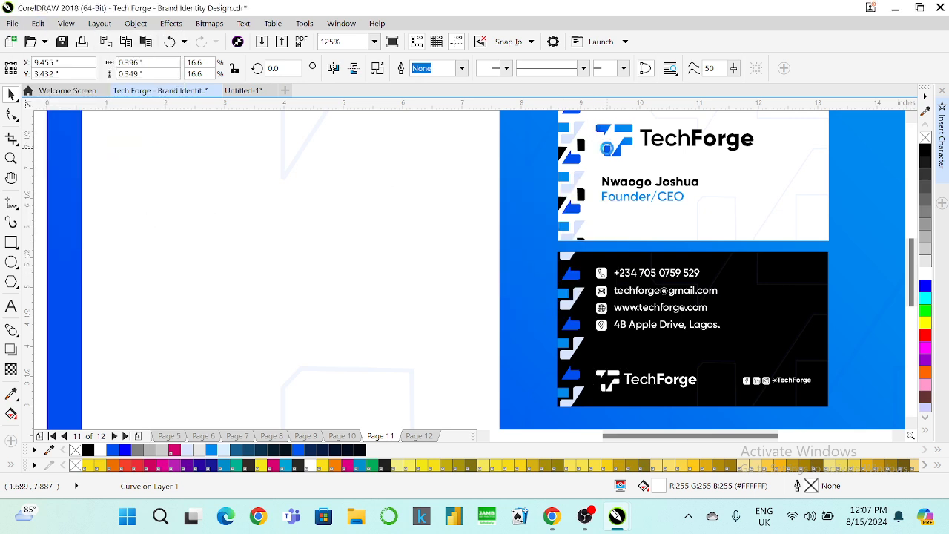
left_click(611, 301)
scroll(588, 298, "down", 1)
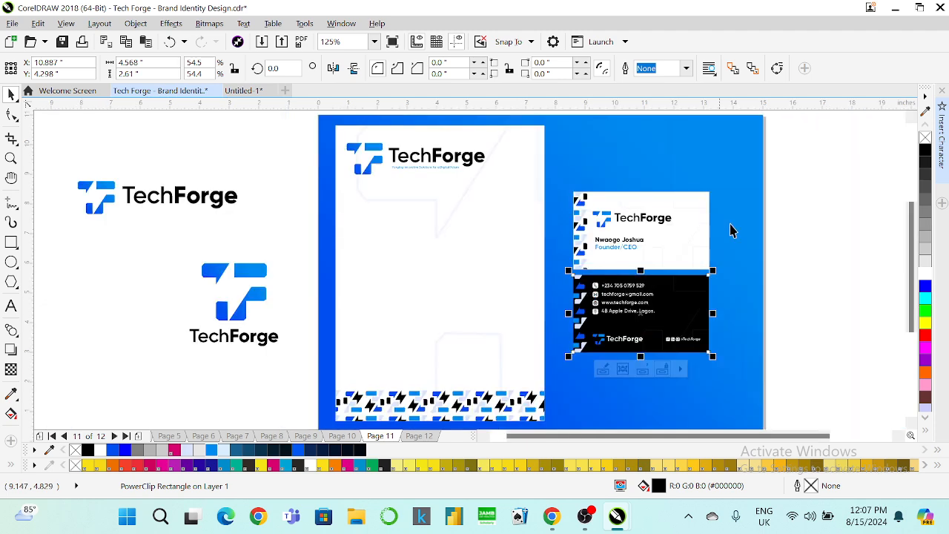
left_click(810, 185)
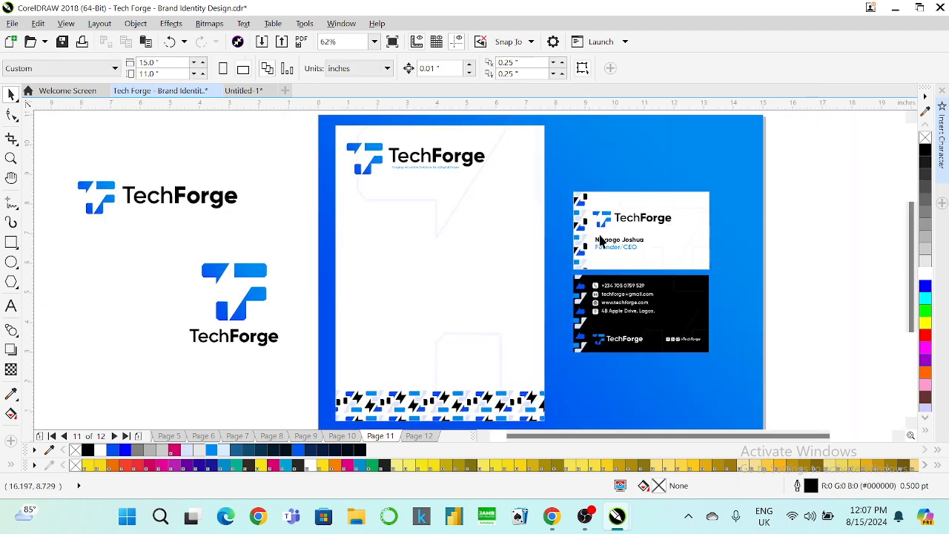
Edit the letterhead's PowerClip contents to nudge the patterned footer strip into place.
left_click(457, 392)
right_click(458, 392)
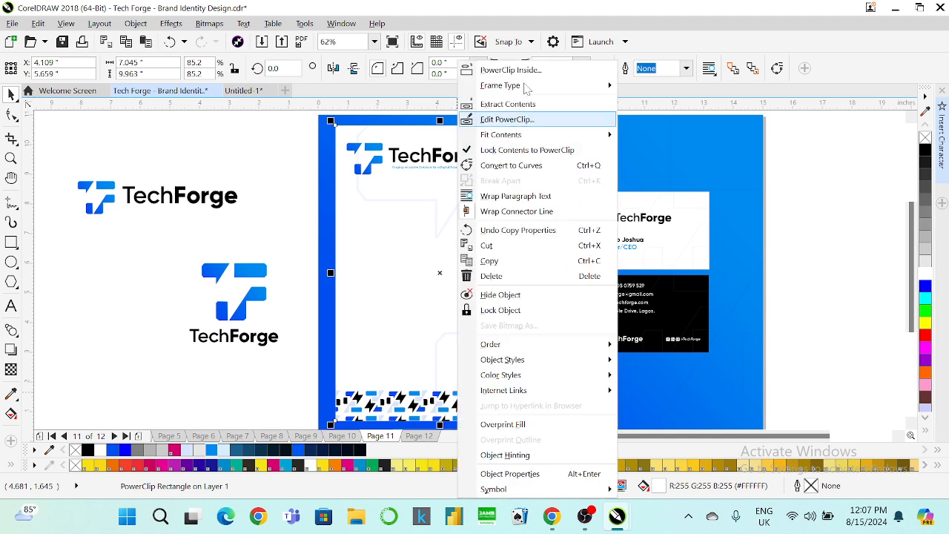
left_click(507, 120)
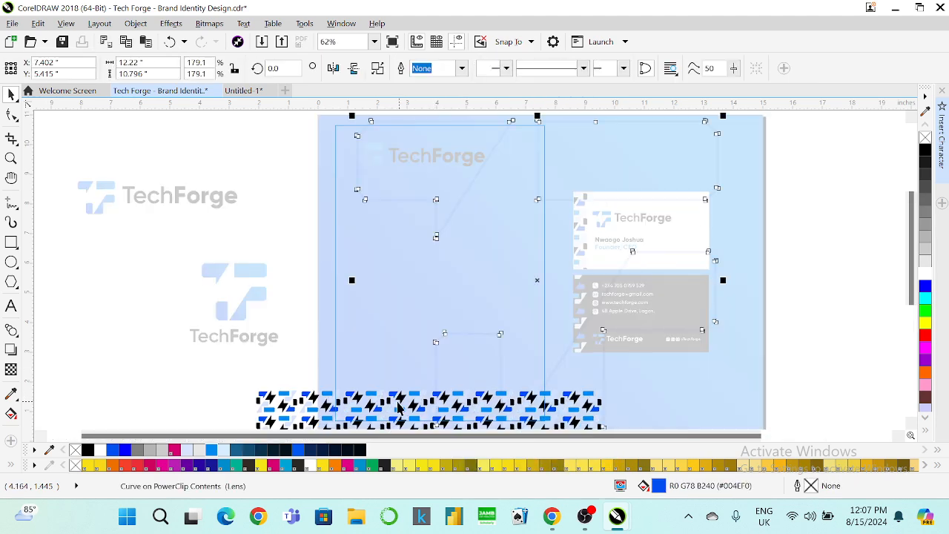
left_click(396, 403)
left_click_drag(388, 398, 386, 404)
scroll(390, 360, "down", 2)
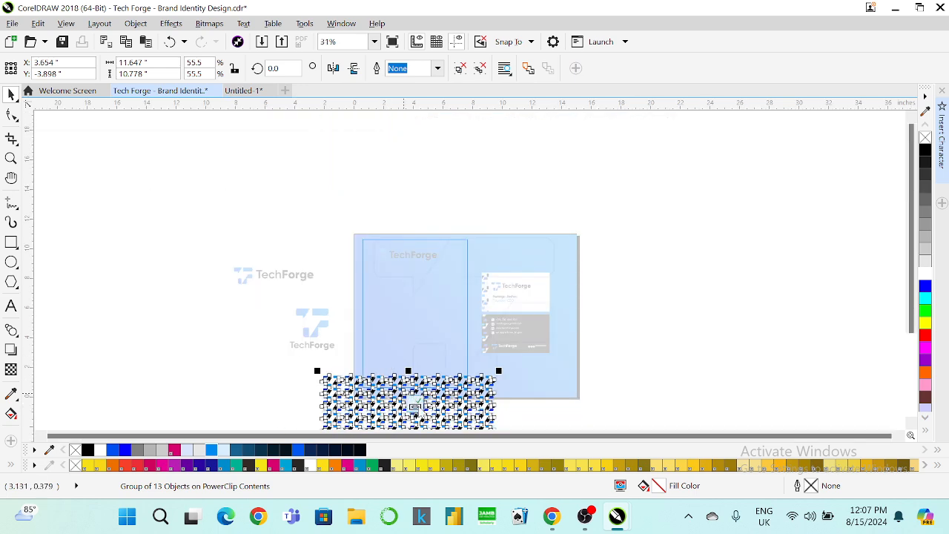
left_click(416, 406)
scroll(384, 293, "up", 2)
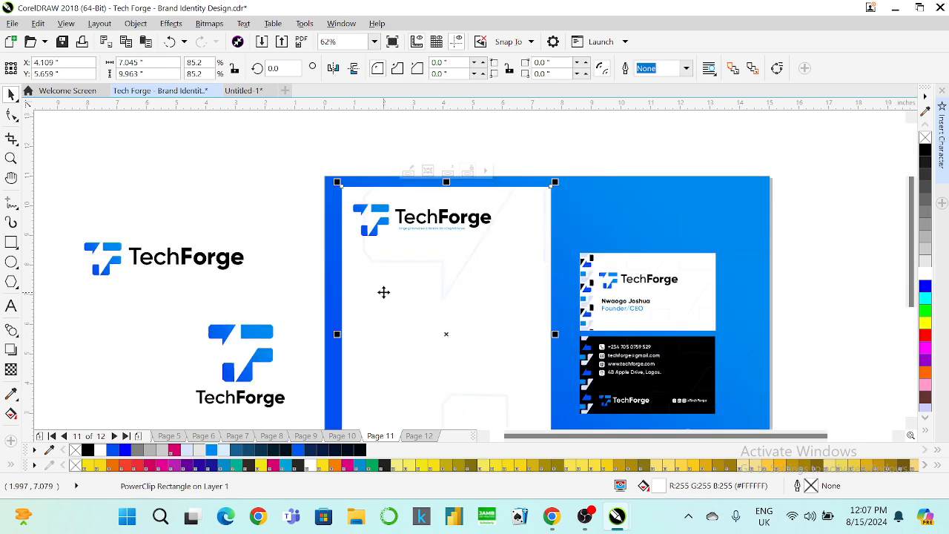
Group the three pieces of the letterhead's header logo.
left_click(368, 216, "ctrl")
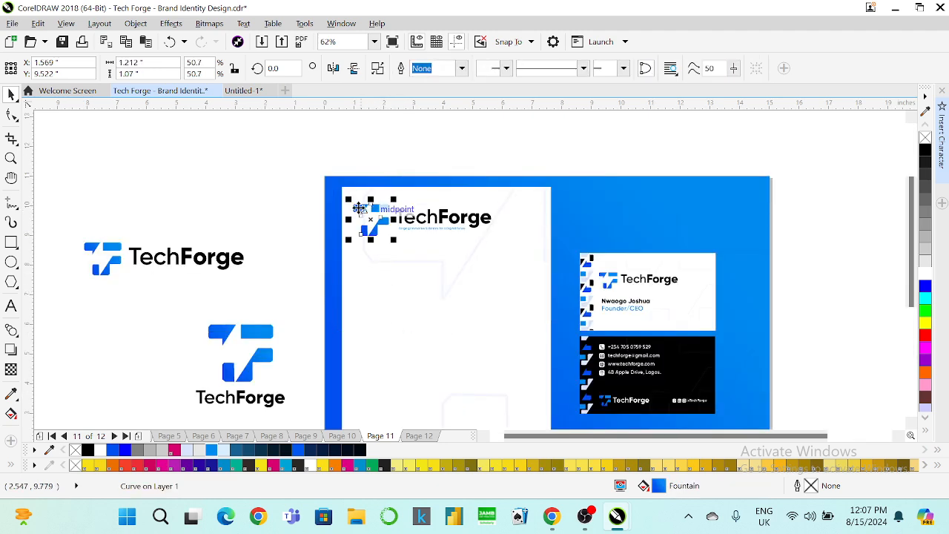
left_click_drag(477, 250, 498, 255)
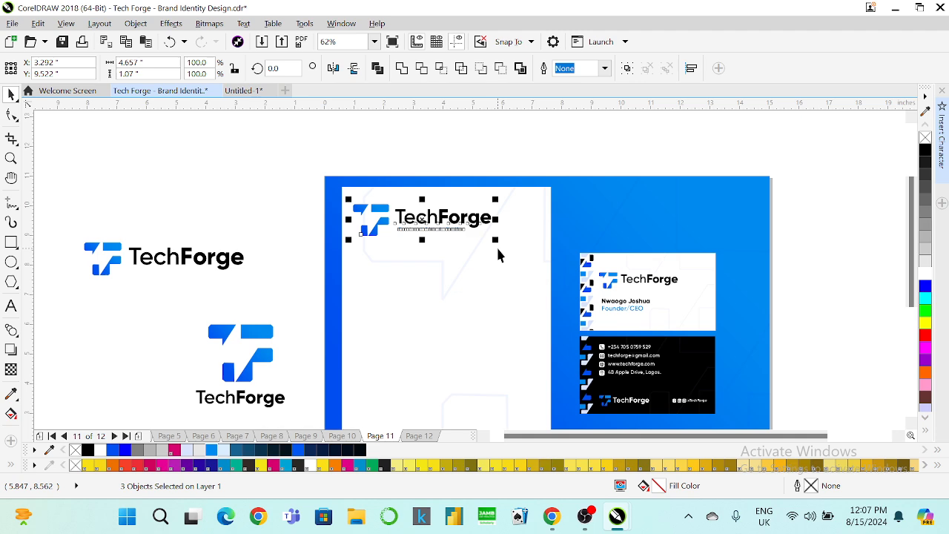
key("ctrl+g")
scroll(466, 233, "down", 2)
scroll(450, 222, "up", 2)
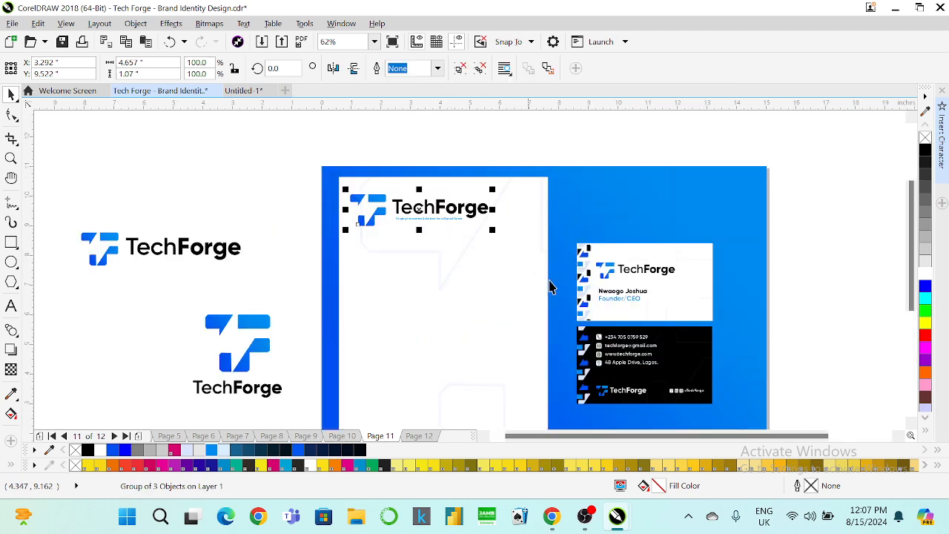
Duplicate the black card's contact details for the letterhead and colour the copy black.
left_click(632, 342)
left_click_drag(801, 318, 489, 401)
scroll(600, 358, "down", 1)
key("ctrl+d")
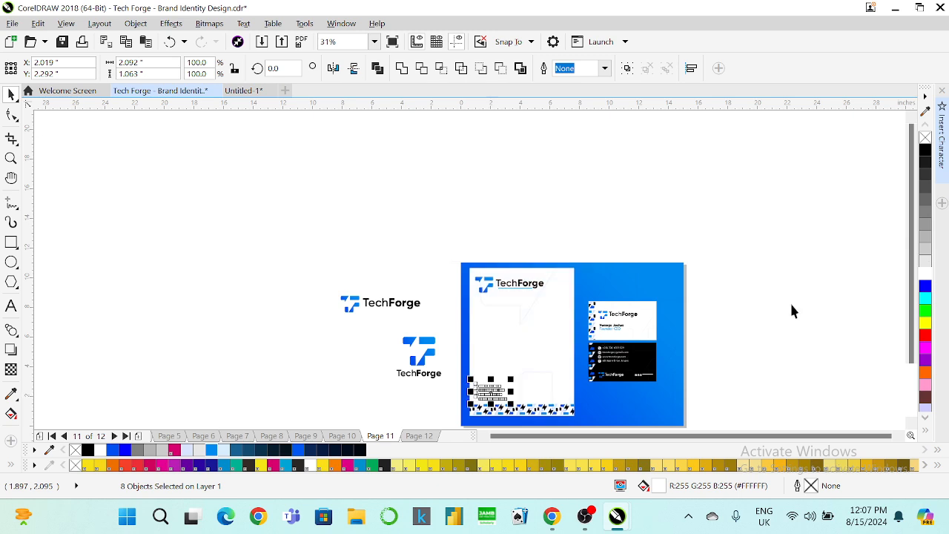
left_click(923, 150)
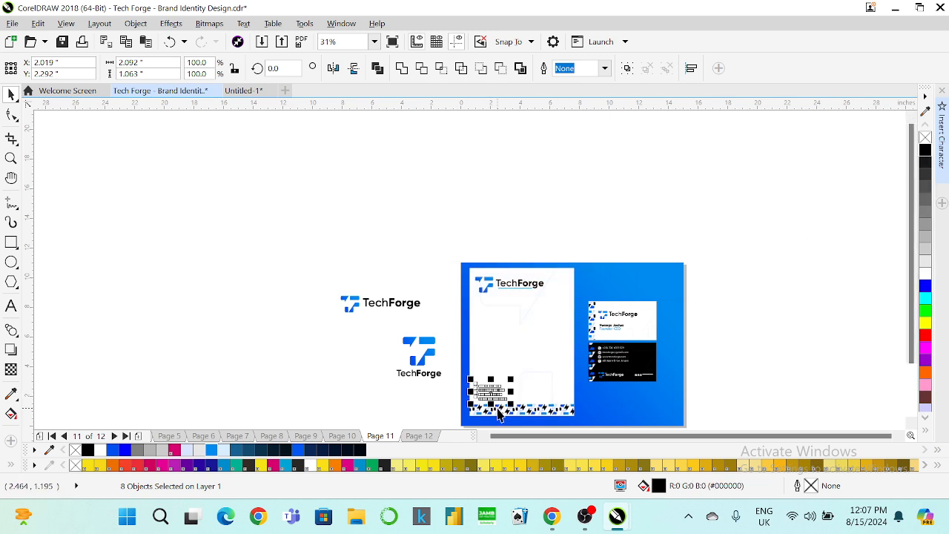
scroll(492, 404, "up", 2)
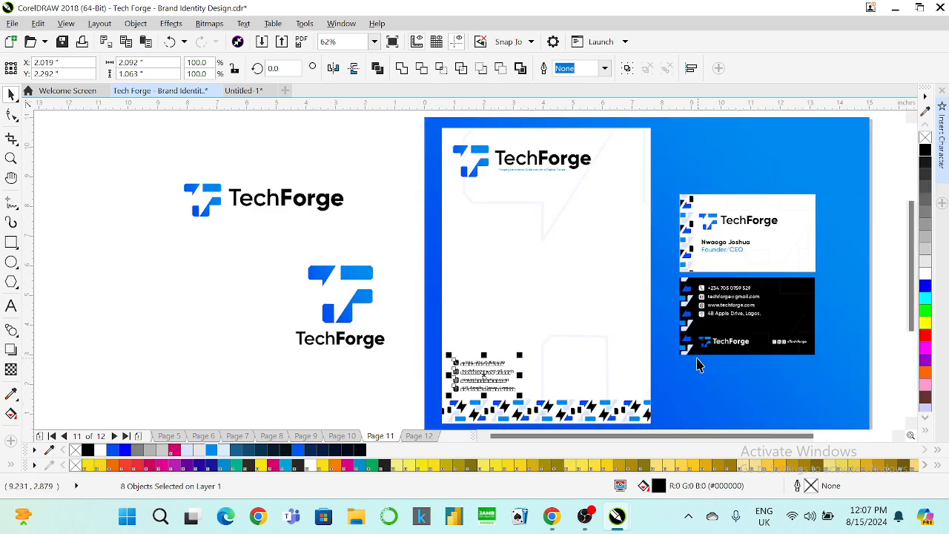
Sample blue with the Color Eyedropper and apply it to the location, globe, email and phone icons.
scroll(492, 404, "up", 2)
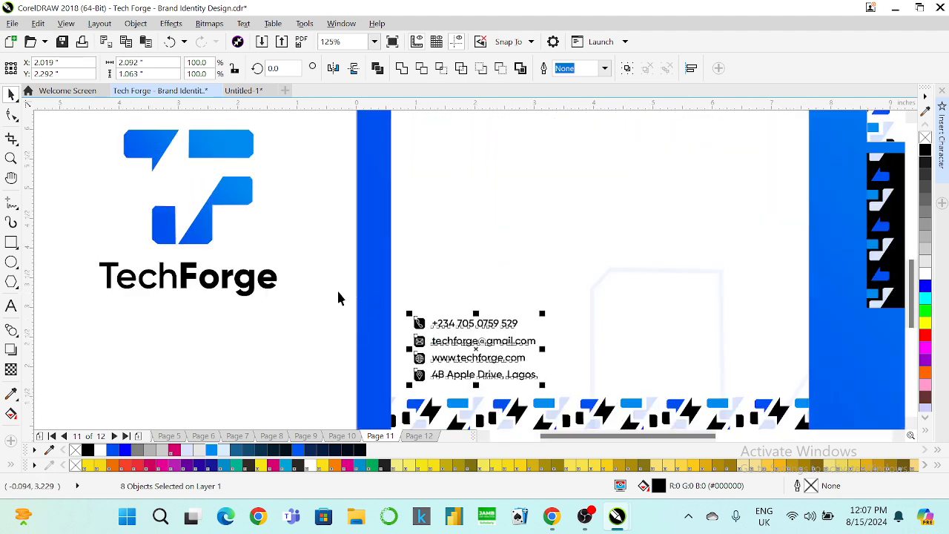
left_click(328, 289)
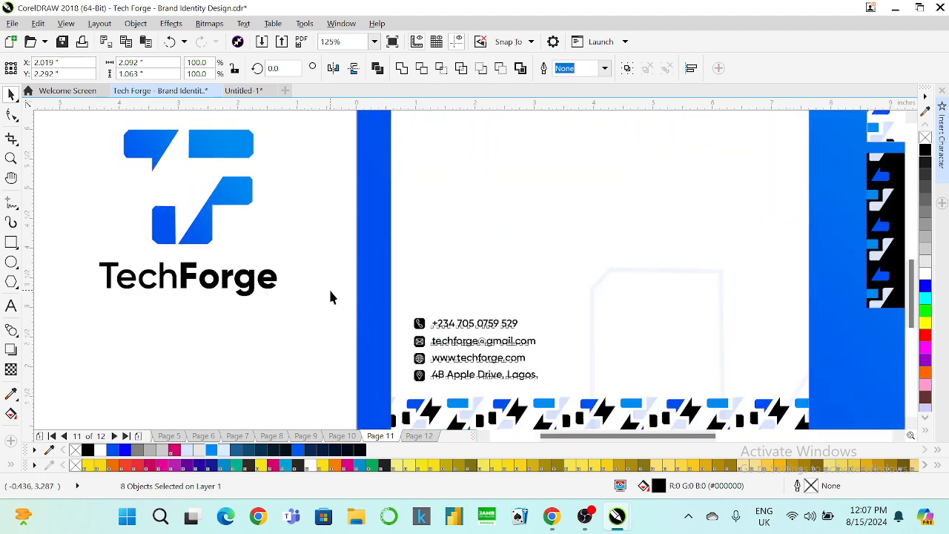
left_click(12, 395)
left_click(417, 401)
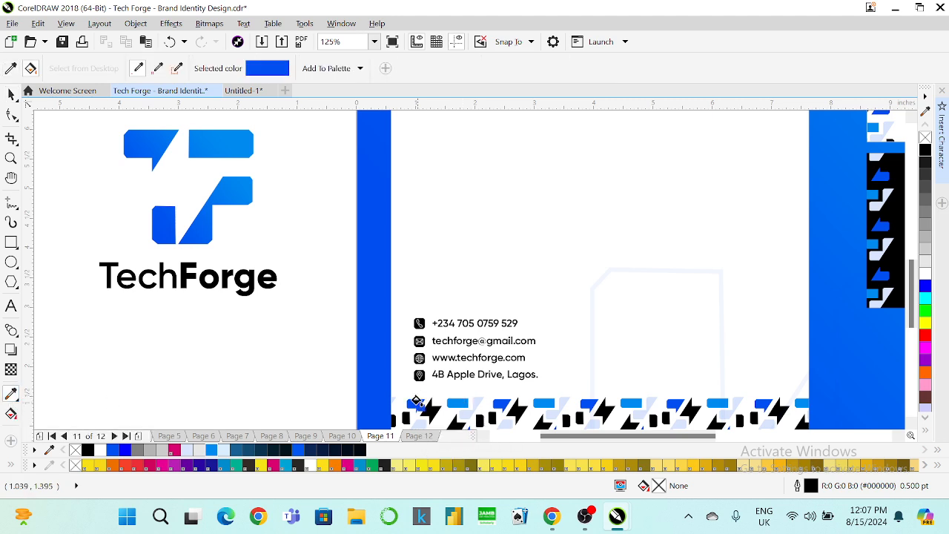
scroll(420, 381, "up", 2)
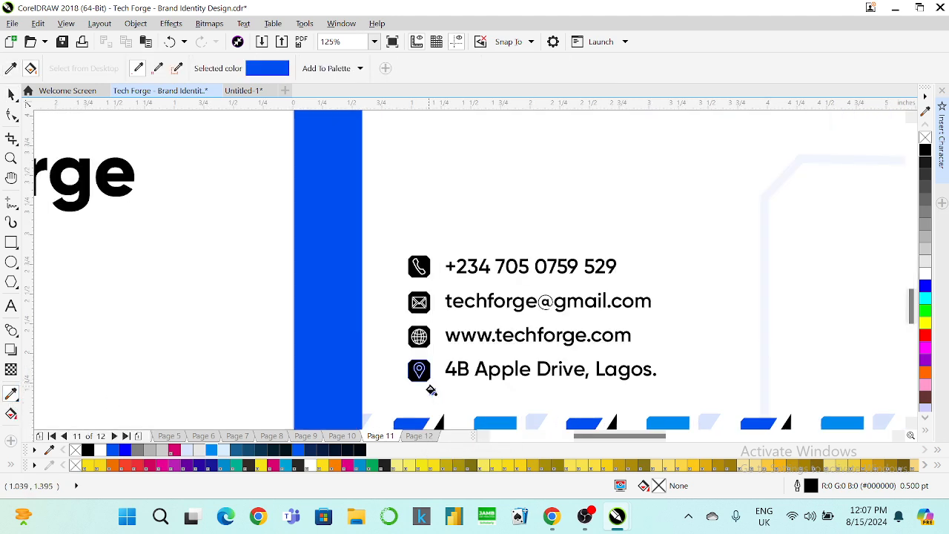
scroll(427, 393, "up", 3)
left_click(424, 382)
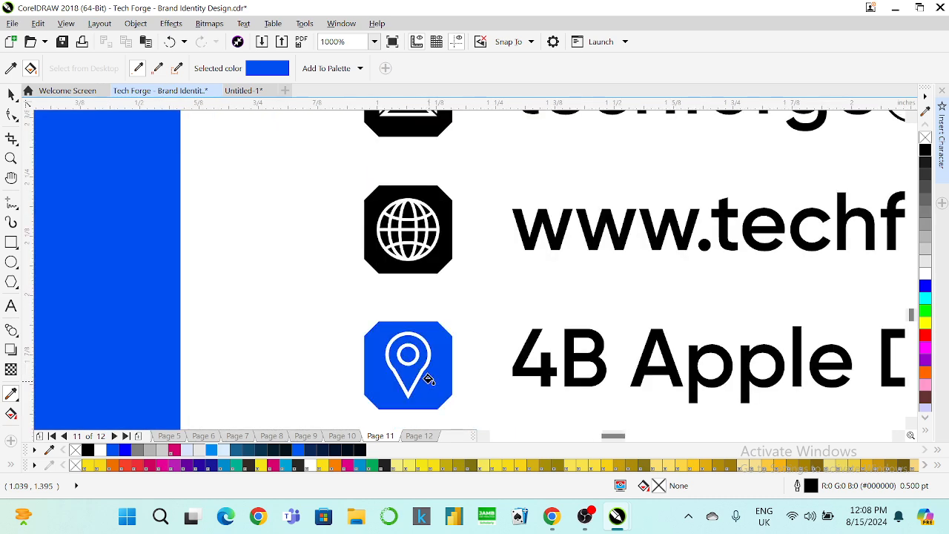
scroll(424, 382, "down", 3)
scroll(431, 363, "up", 3)
left_click(430, 315)
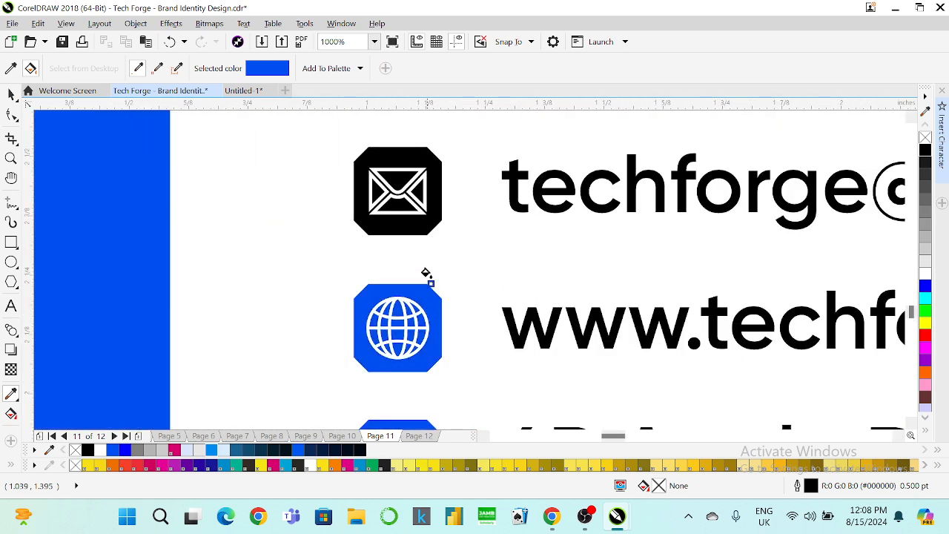
left_click(439, 202)
scroll(435, 203, "down", 4)
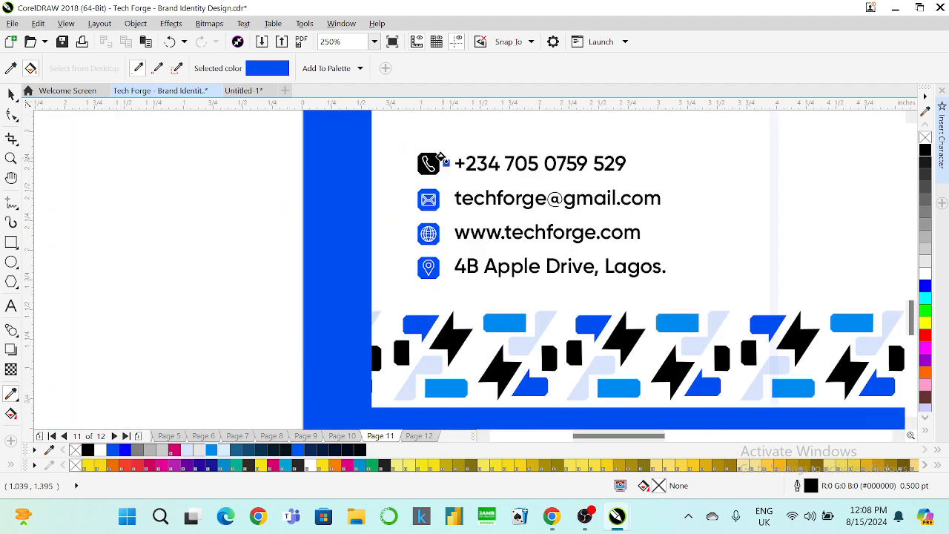
scroll(435, 160, "up", 2)
left_click(434, 160)
scroll(445, 192, "down", 4)
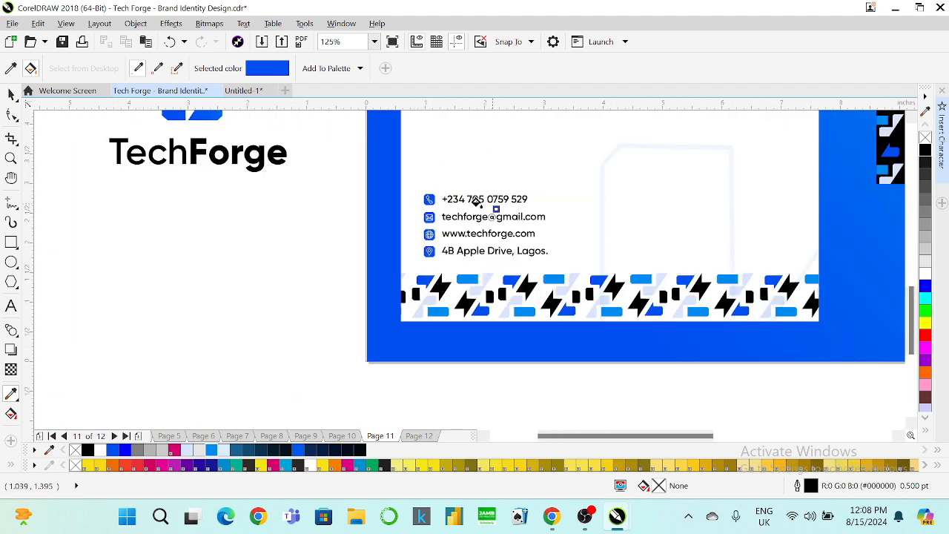
Adjust the letterhead's contact block grouping and its left alignment with the header logo.
key("space")
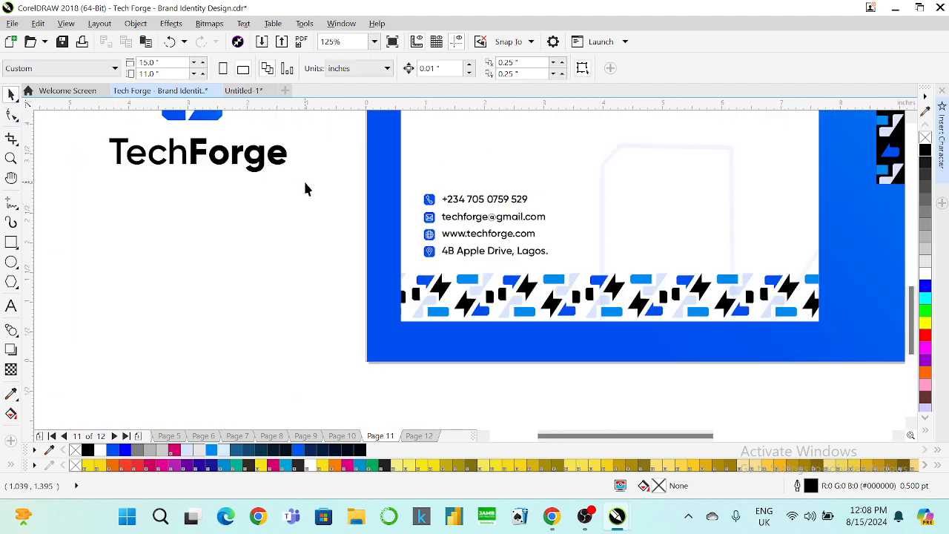
left_click(535, 250)
key("ctrl+u")
key("l")
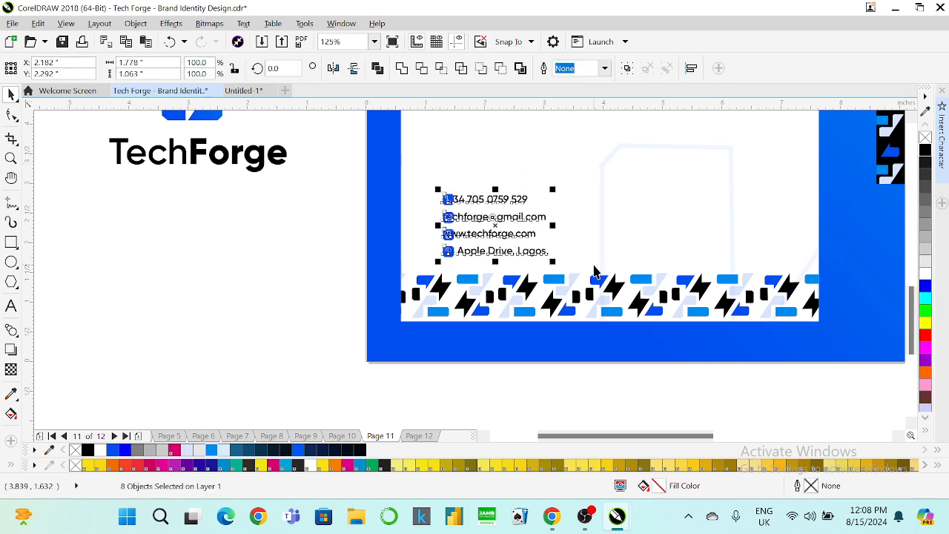
key("ctrl+z")
key("ctrl+z")
scroll(432, 278, "down", 4)
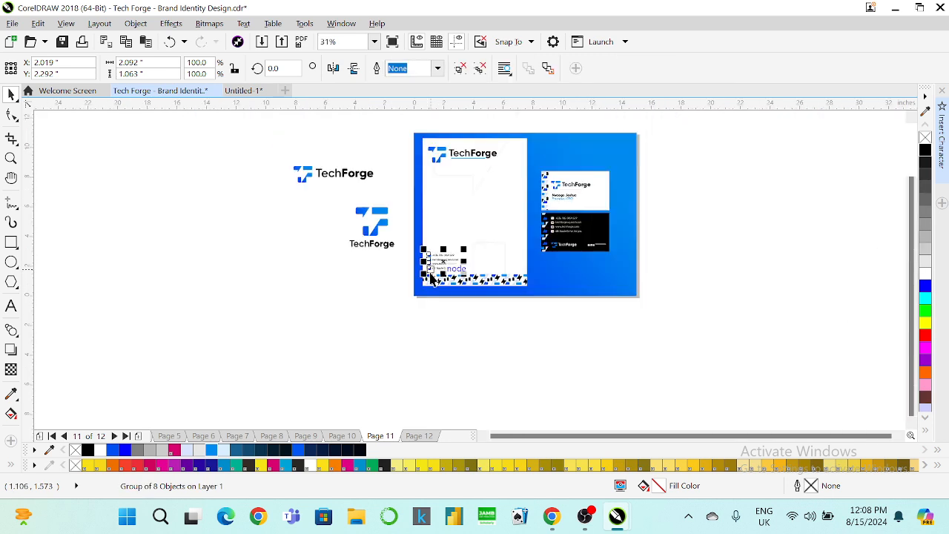
scroll(449, 158, "up", 2)
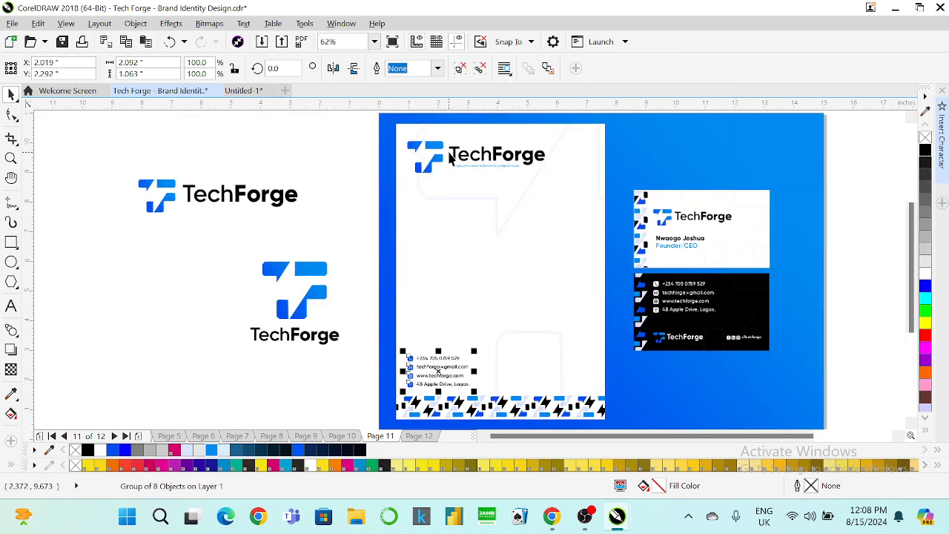
left_click(419, 169, "shift")
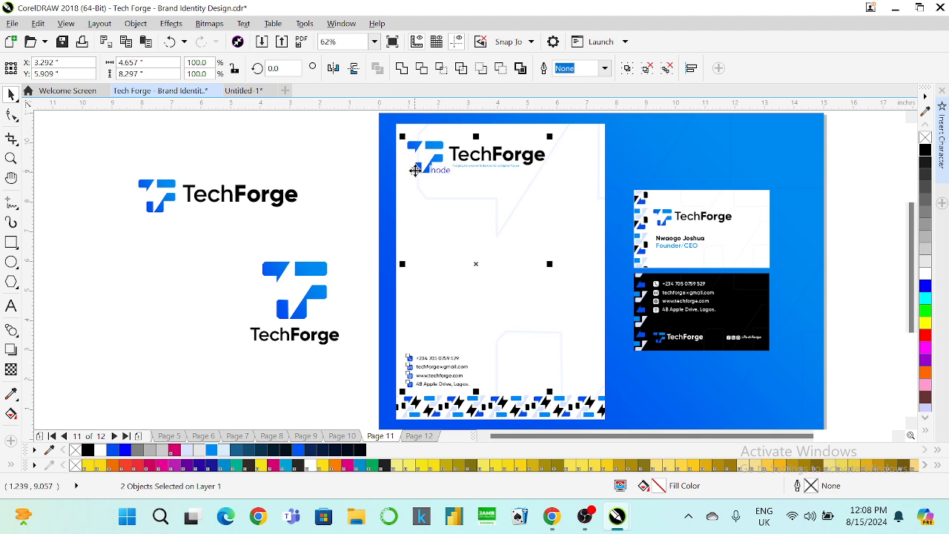
left_click(322, 381)
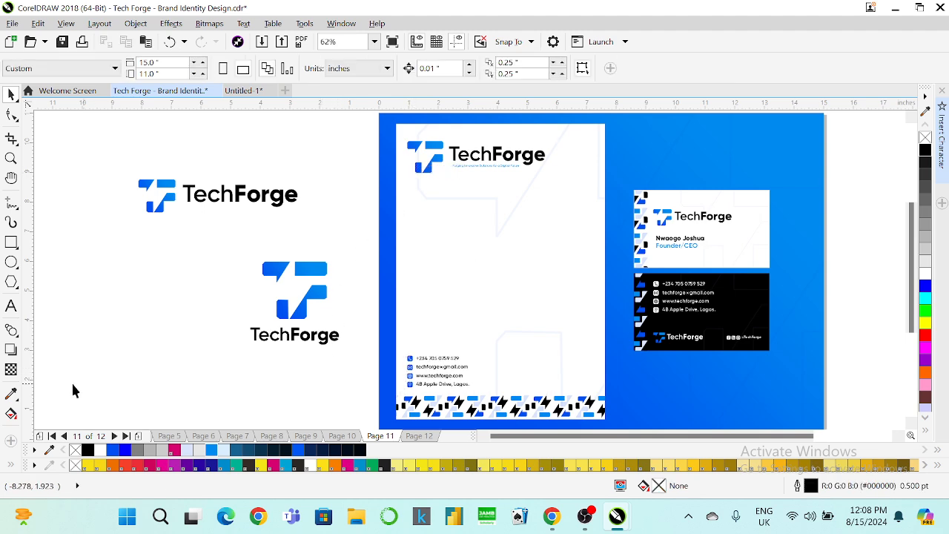
Sample another colour from the page with the eyedropper, then return to the Pick tool.
left_click(12, 394)
left_click(407, 356)
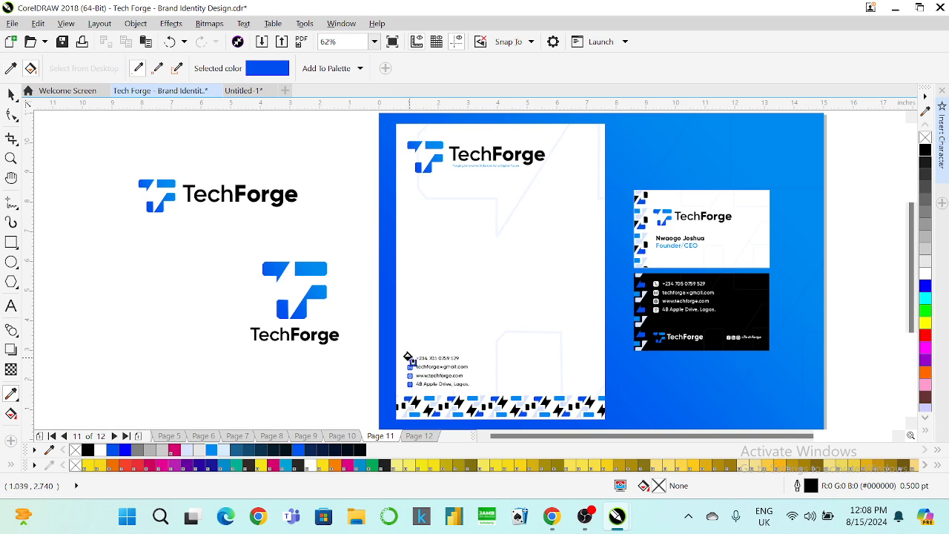
scroll(625, 282, "up", 3)
scroll(604, 323, "up", 3)
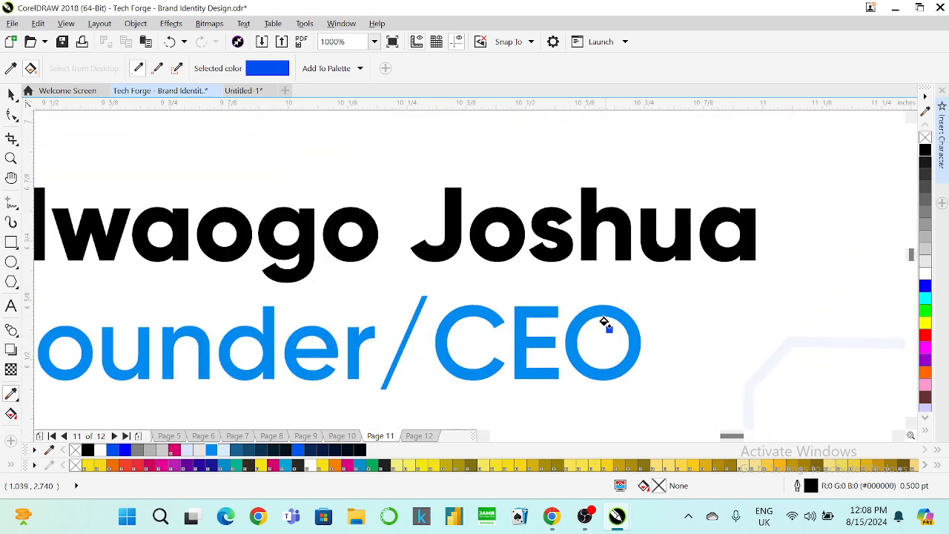
scroll(608, 315, "down", 6)
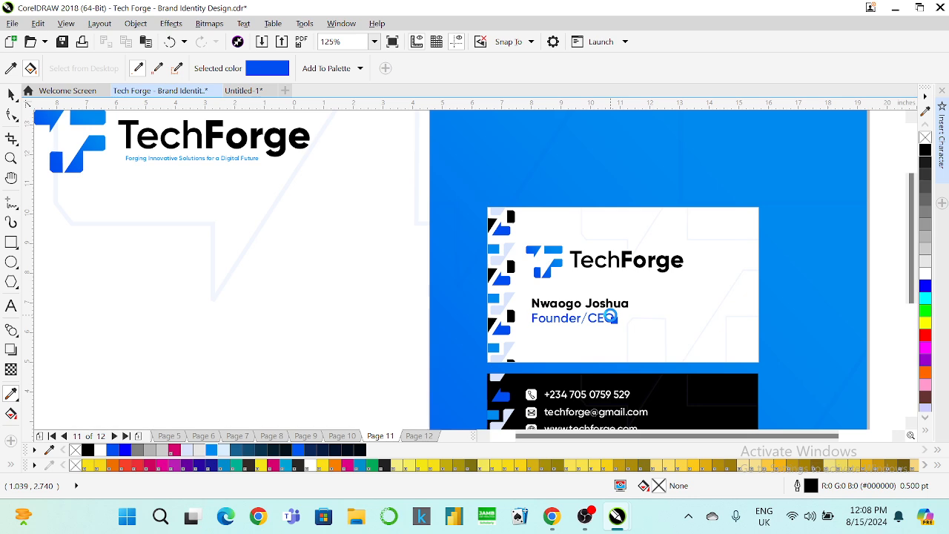
left_click(13, 94)
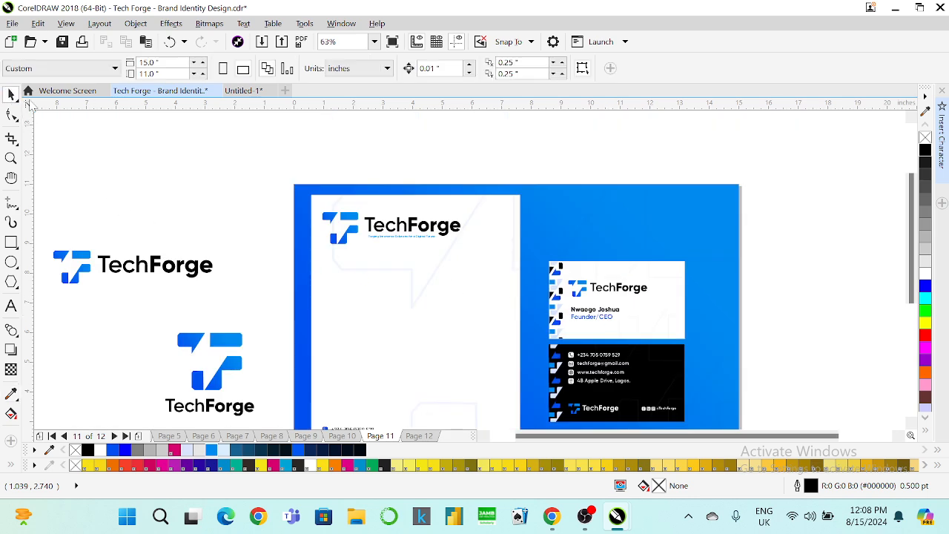
scroll(589, 199, "down", 2)
left_click(588, 197)
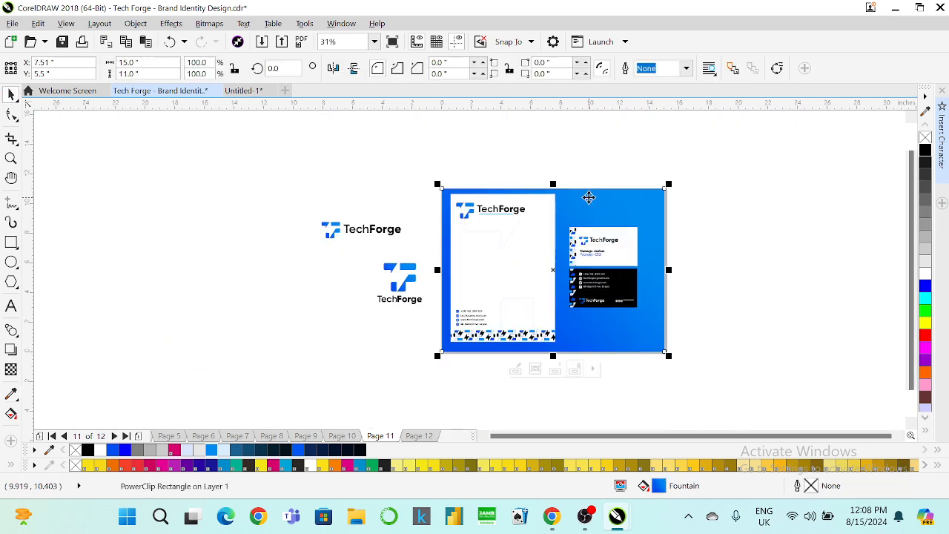
left_click(333, 69)
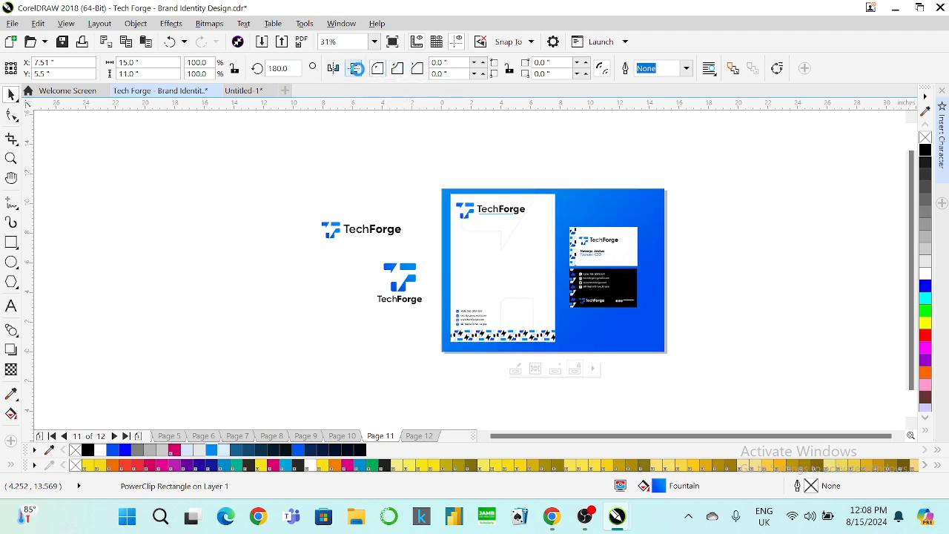
left_click(352, 70)
left_click(334, 69)
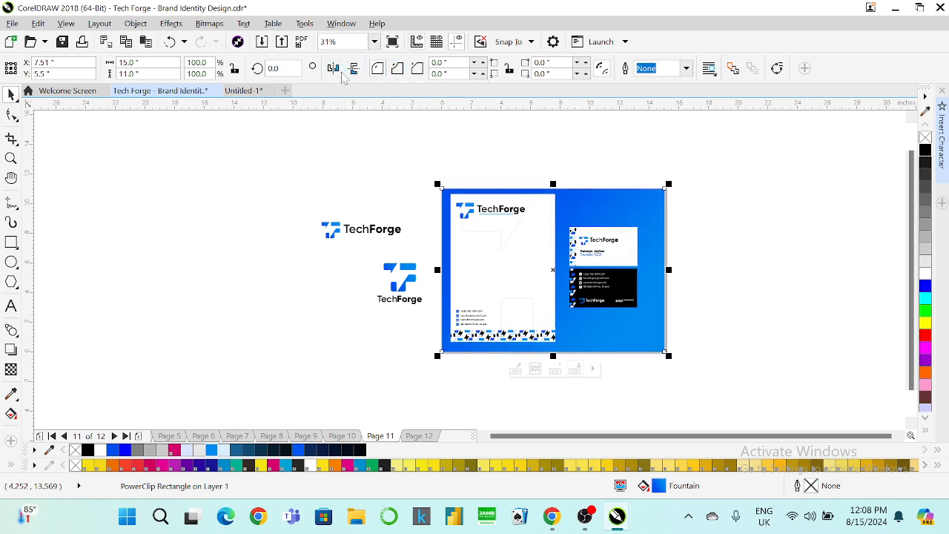
key("ctrl+z")
key("ctrl+z")
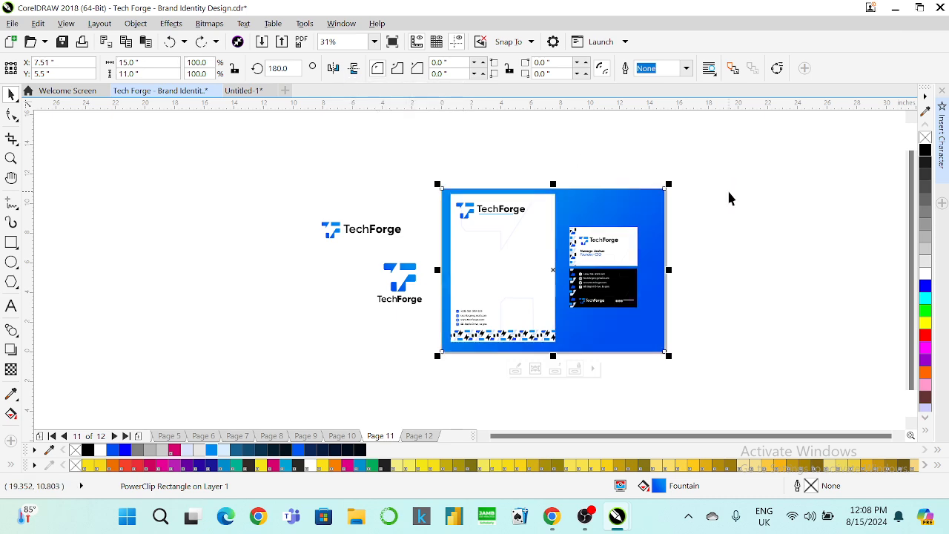
key("ctrl+z")
left_click(749, 197)
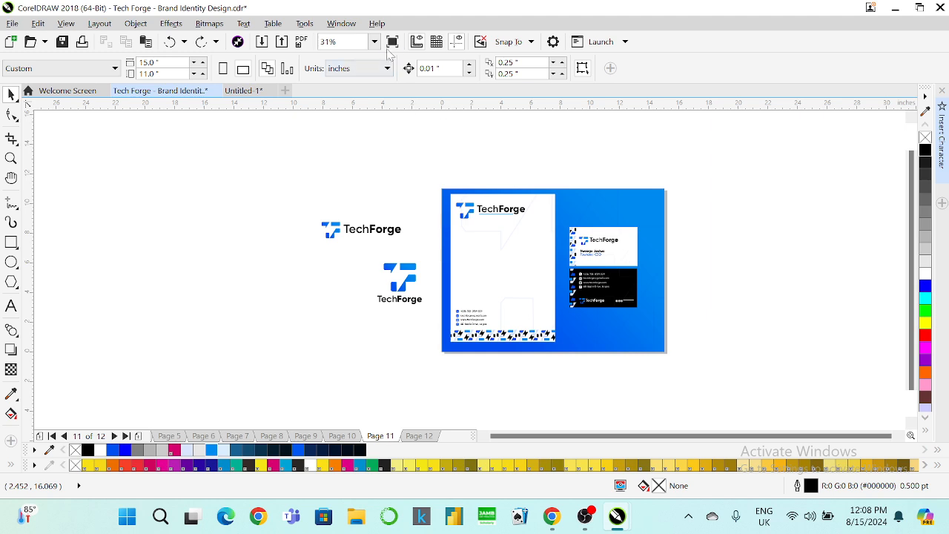
left_click(376, 42)
left_click(331, 57)
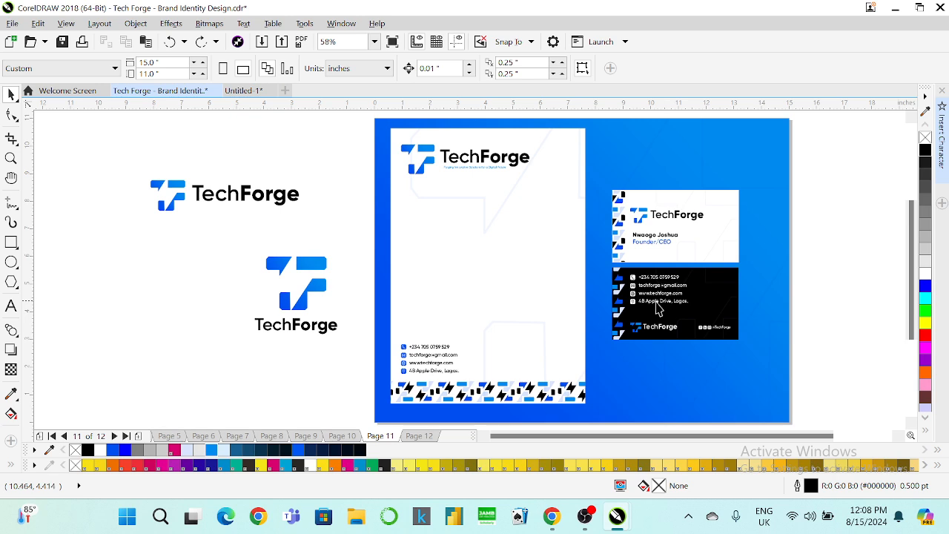
scroll(482, 373, "up", 2)
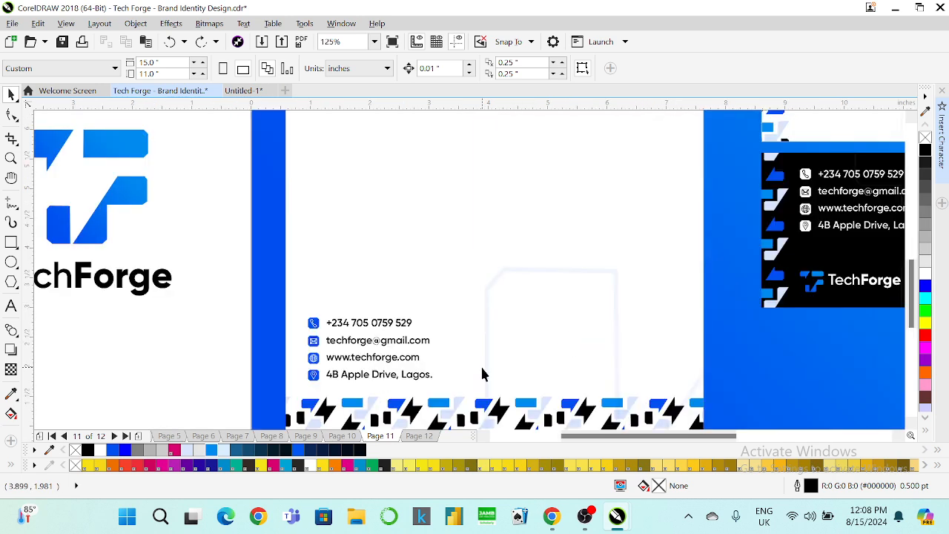
Ungroup the contact details and move the phone and email lines beside the web and address lines.
left_click(376, 343)
right_click(374, 340)
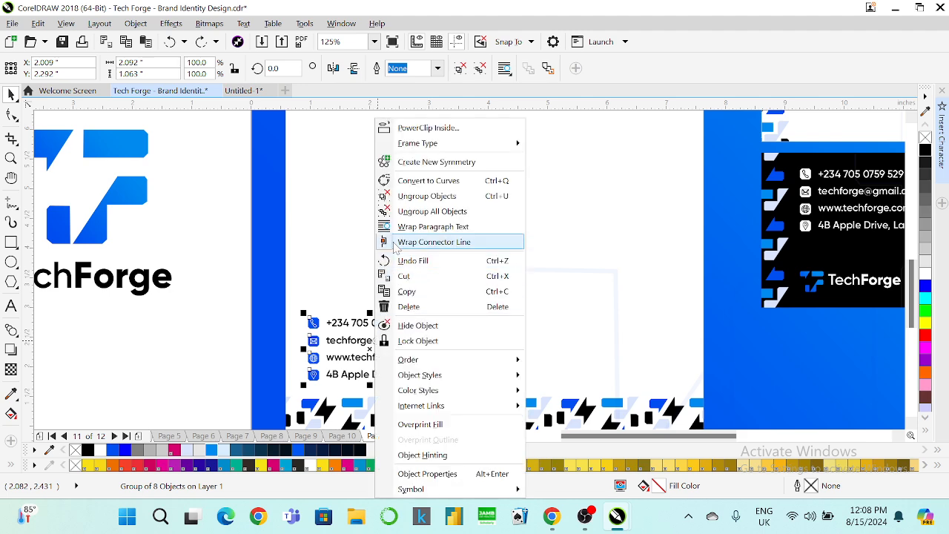
left_click(403, 199)
left_click(236, 275)
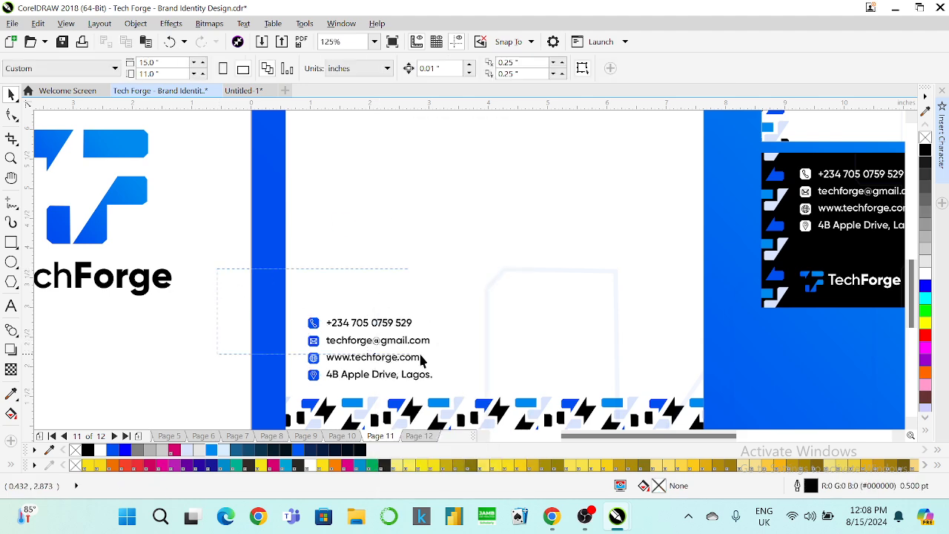
left_click_drag(302, 314, 503, 375)
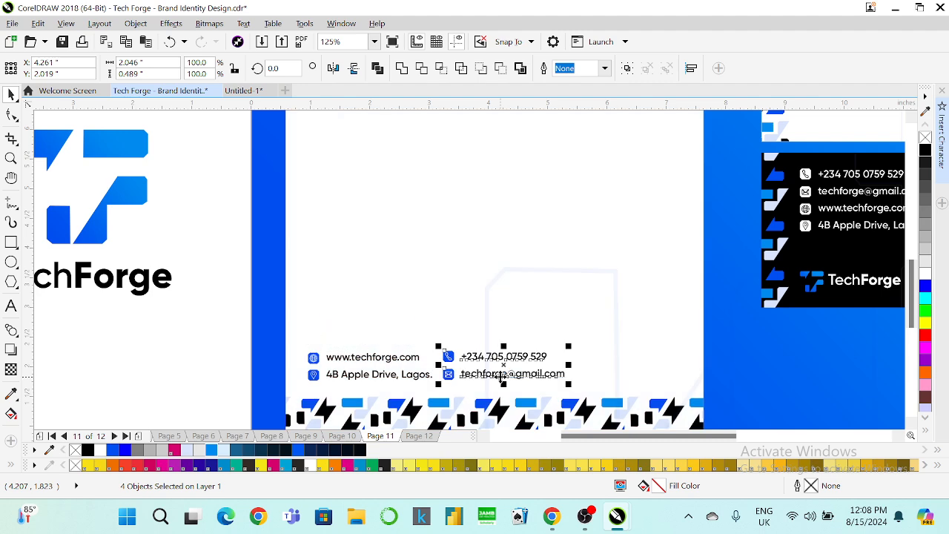
left_click(222, 326)
Select all eight contact objects and group them again.
left_click_drag(566, 369, 568, 361)
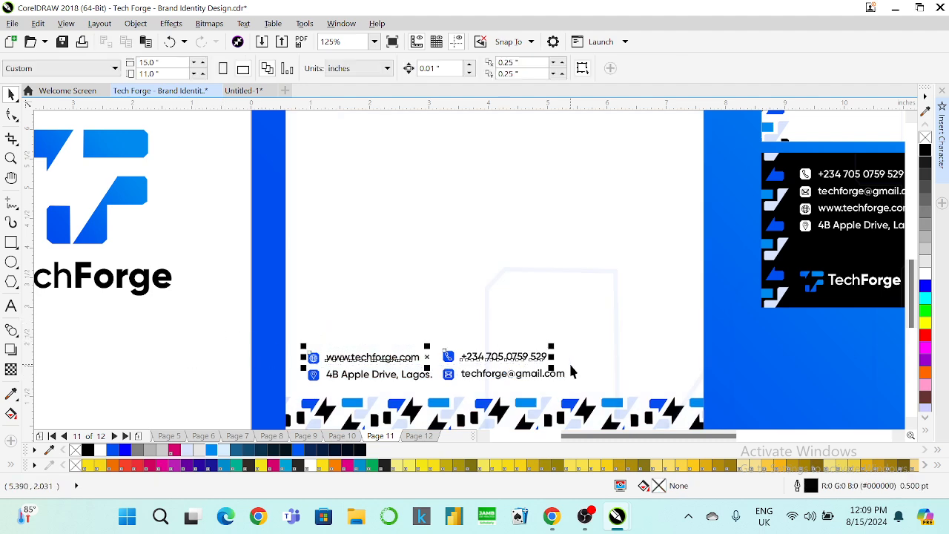
left_click_drag(218, 357, 511, 392)
left_click_drag(608, 398, 610, 398)
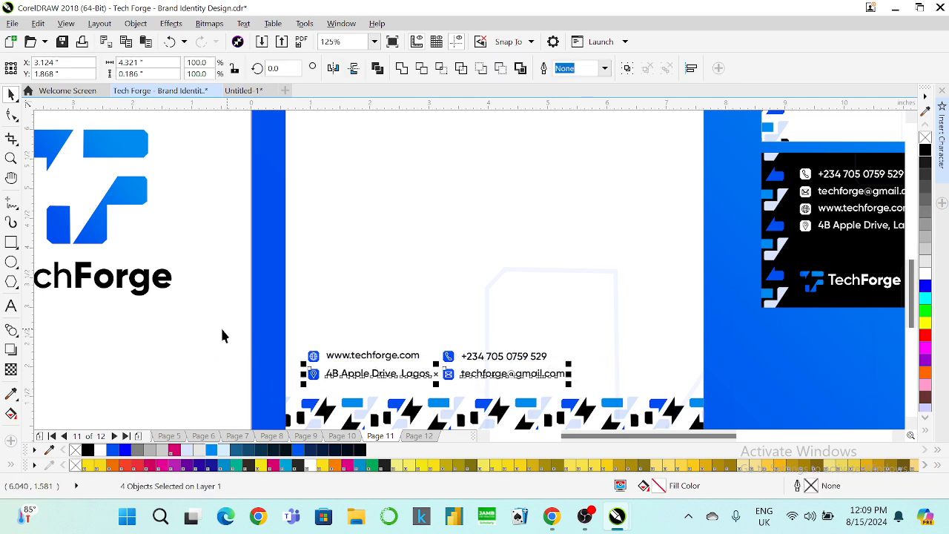
left_click_drag(190, 332, 686, 411)
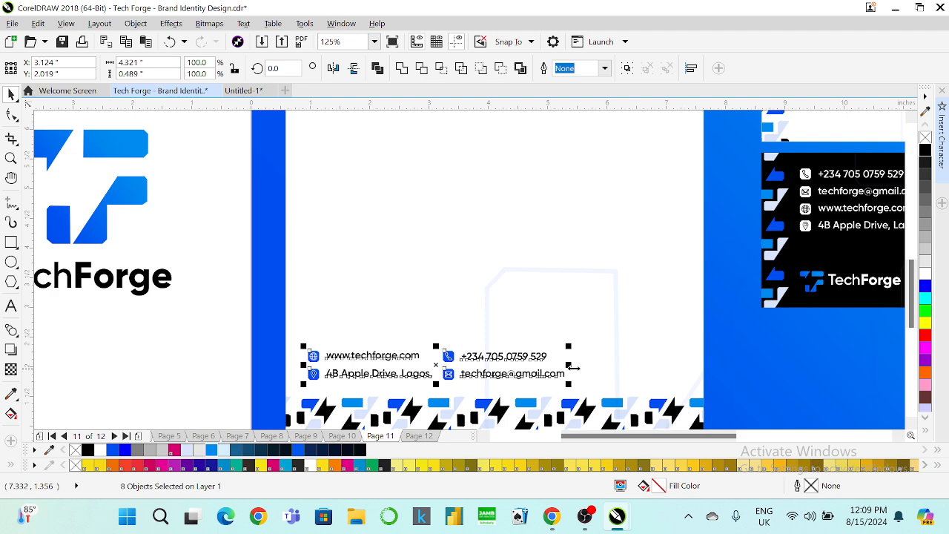
key("ctrl+g")
scroll(513, 364, "down", 3)
scroll(476, 260, "up", 2)
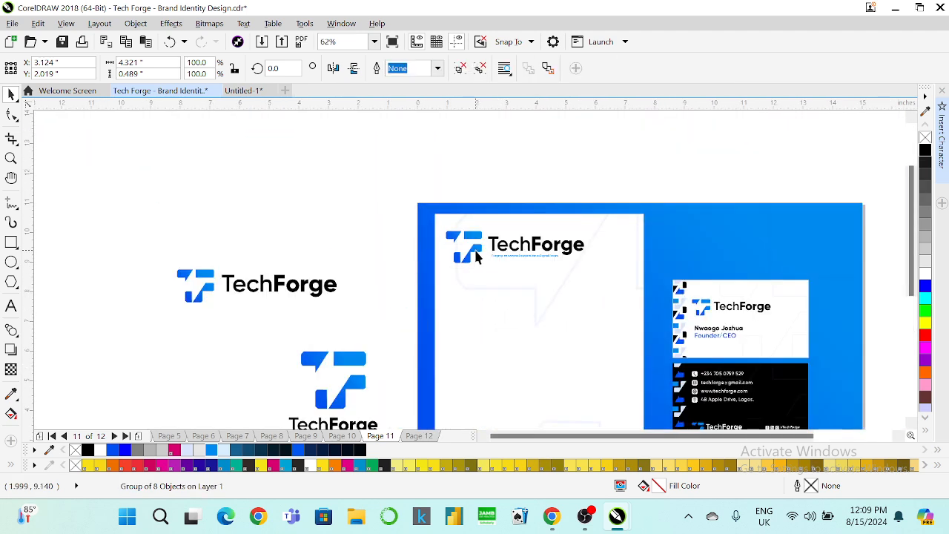
Group the lower logo's pieces and left-align it with the upper TechForge logo.
left_click(475, 250, "shift")
left_click(481, 170)
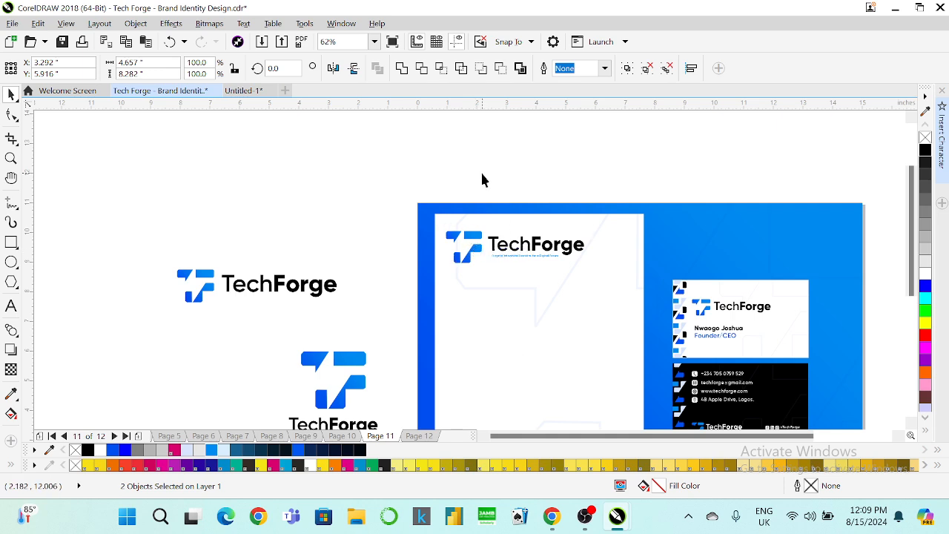
scroll(454, 171, "down", 2)
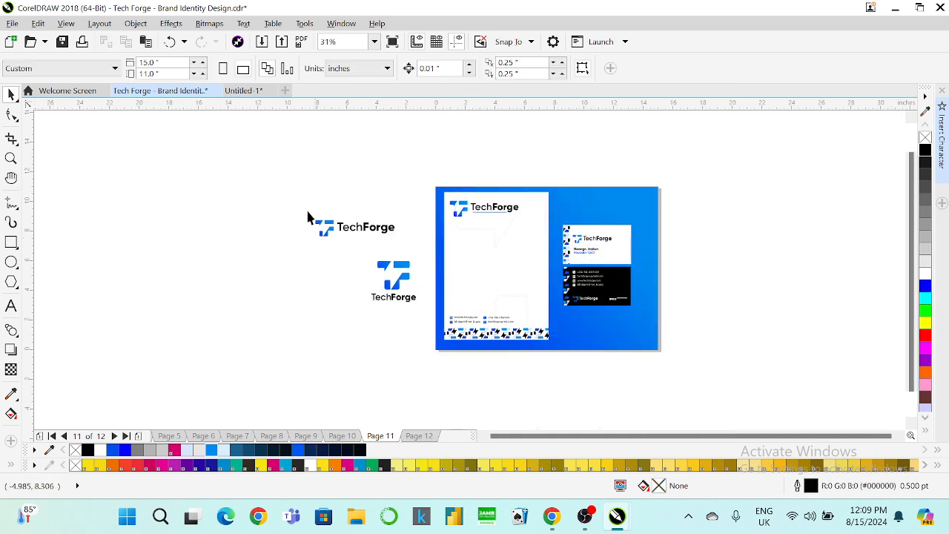
left_click_drag(413, 309, 414, 311)
left_click_drag(248, 162, 456, 253)
left_click_drag(326, 252, 407, 284)
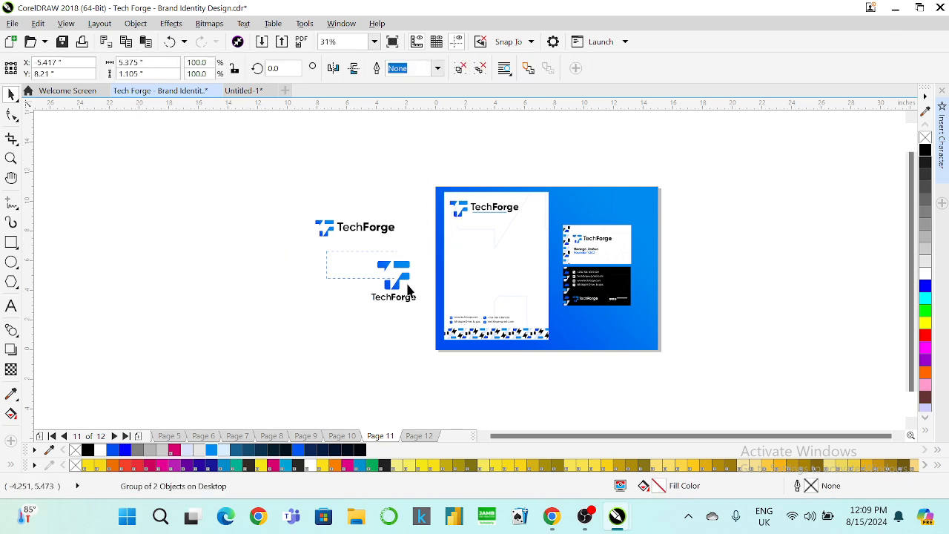
key("ctrl+g")
left_click(387, 229, "shift")
key("l")
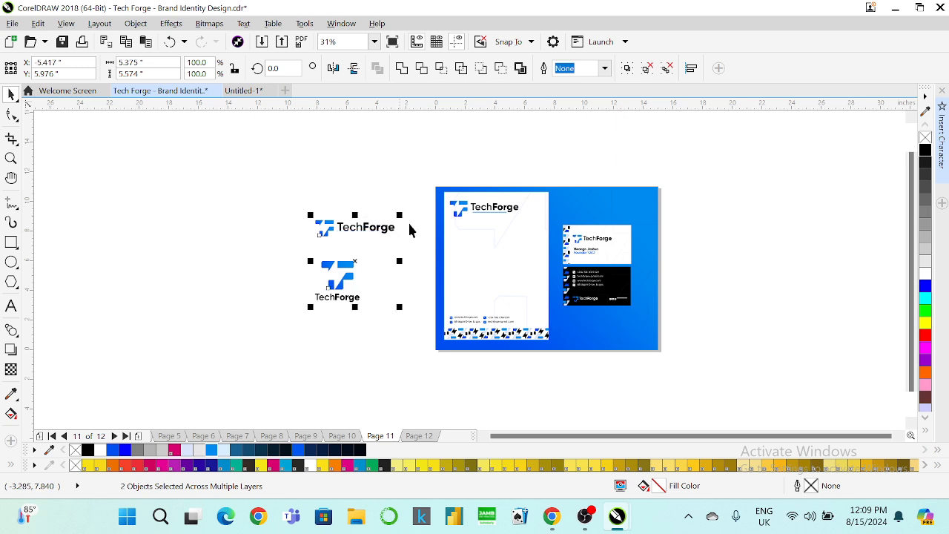
Group the white card front and move it over the letterhead's right edge.
left_click(374, 42)
left_click(354, 64)
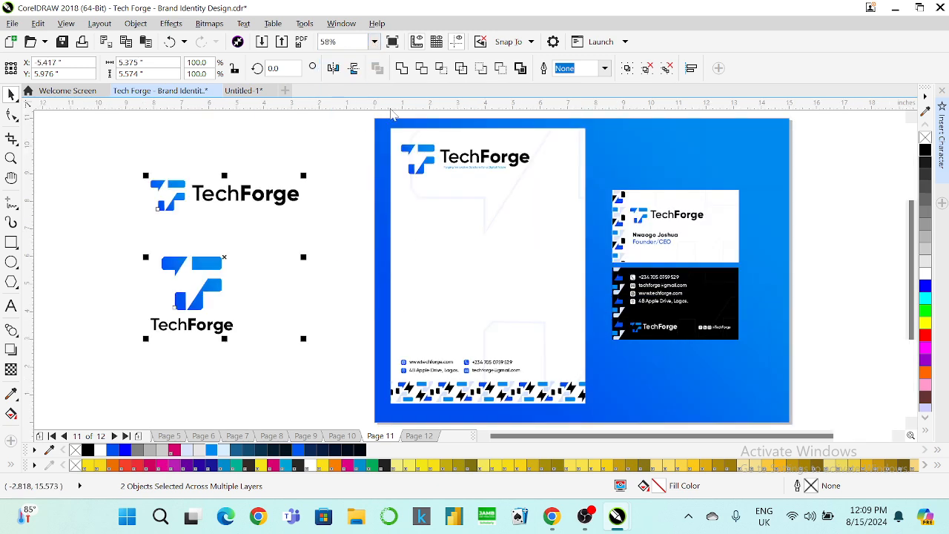
left_click(662, 231)
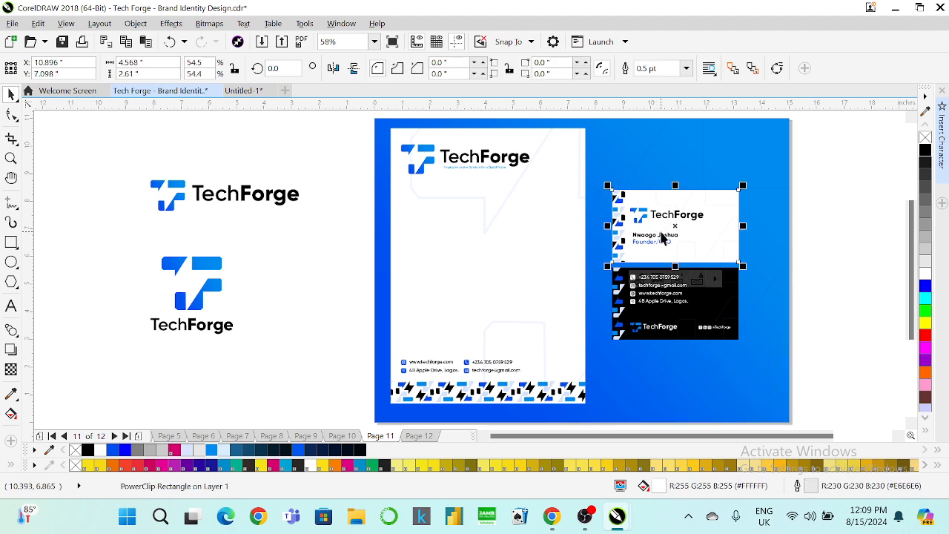
left_click_drag(674, 226, 587, 227)
key("ctrl+z")
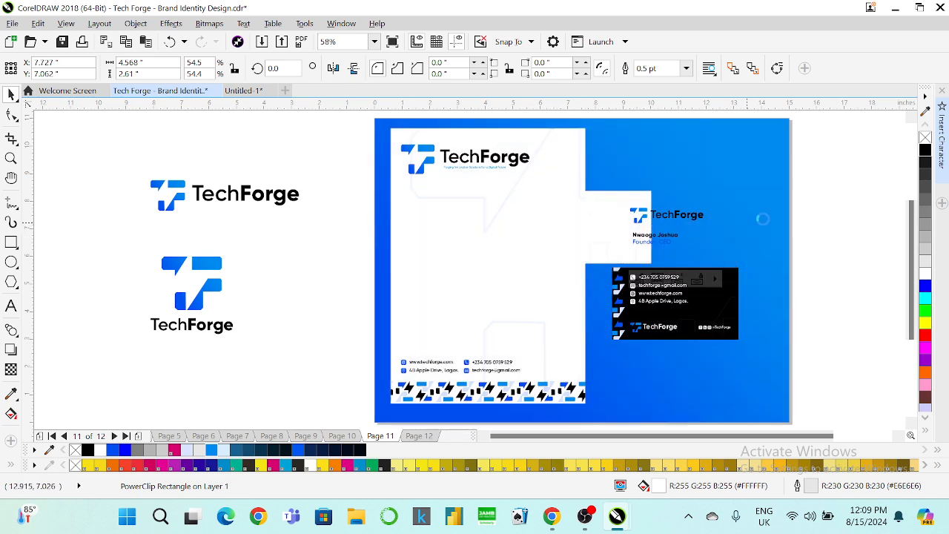
left_click_drag(836, 184, 572, 271)
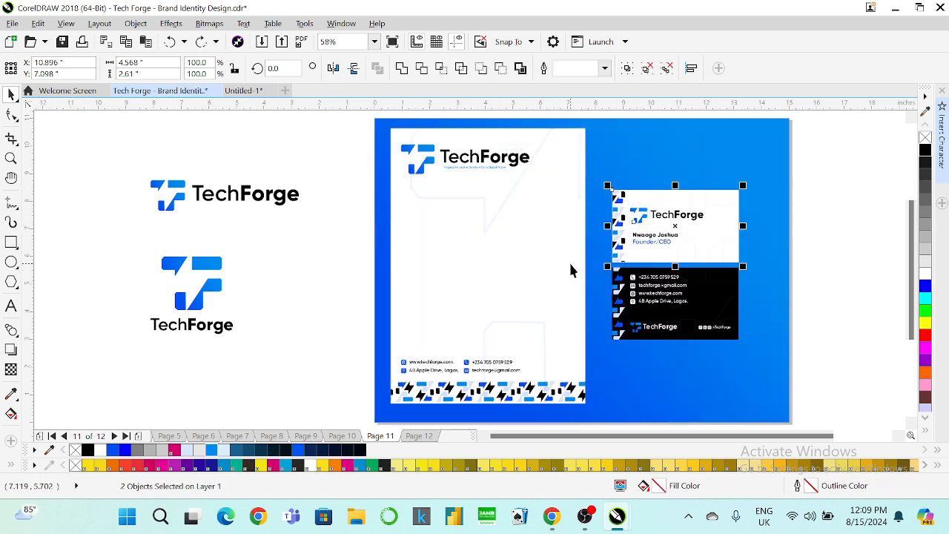
key("ctrl+g")
left_click_drag(641, 231, 552, 231)
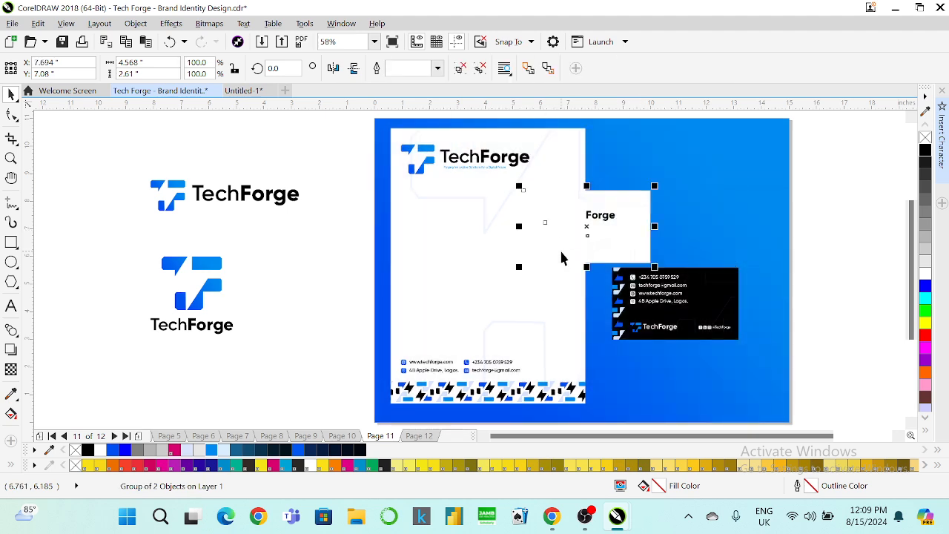
Place the black card back just beneath the white card front.
left_click(840, 263)
left_click_drag(856, 245, 563, 373)
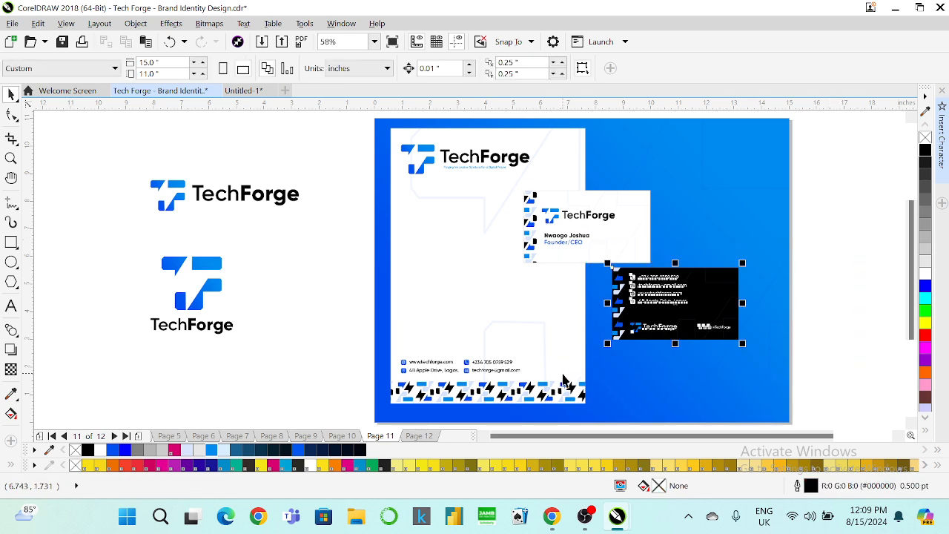
left_click(546, 256)
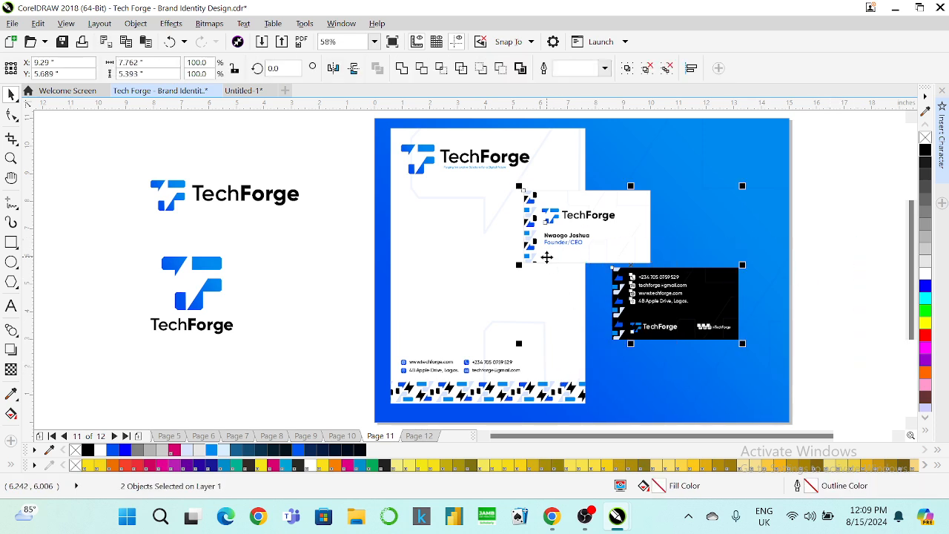
left_click_drag(546, 263, 549, 263)
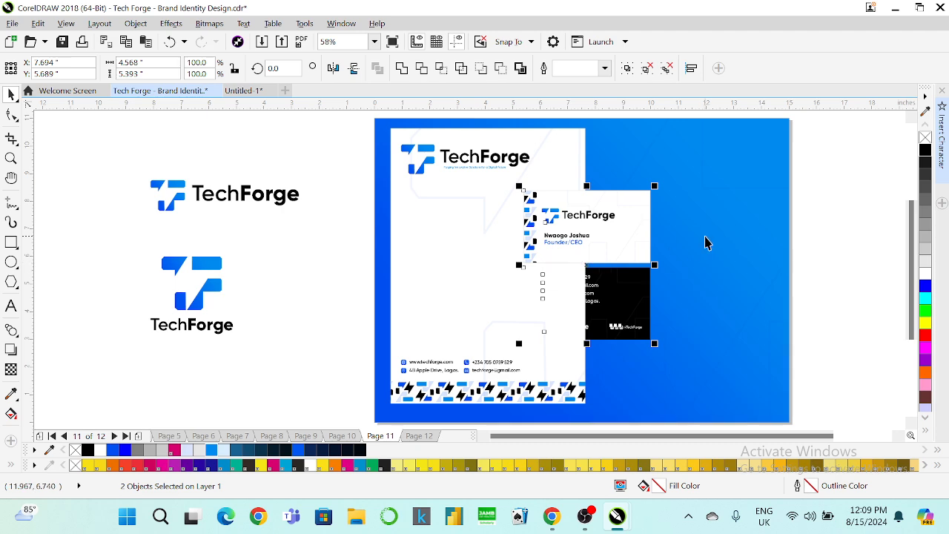
left_click(882, 188)
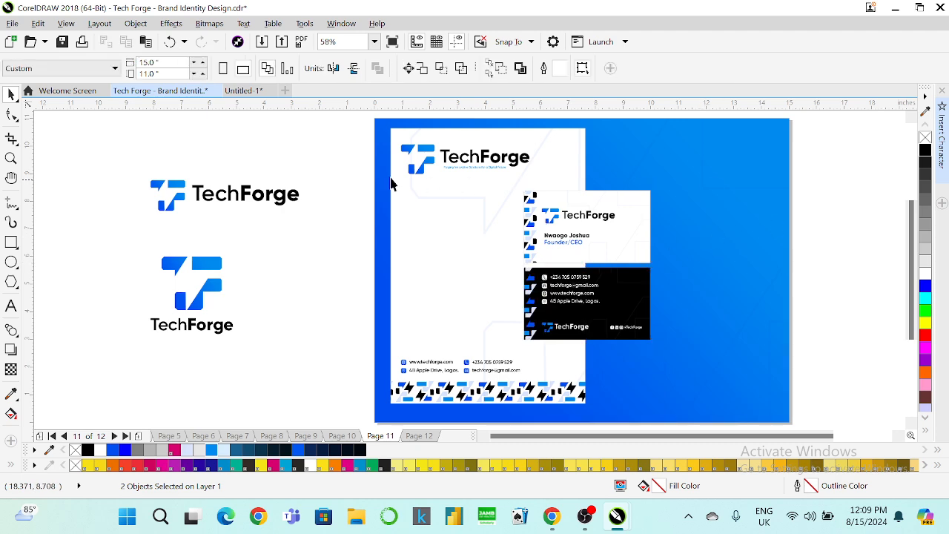
Group the letterhead with both cards and centre the group on the page.
left_click_drag(357, 117, 682, 419)
key("ctrl+g")
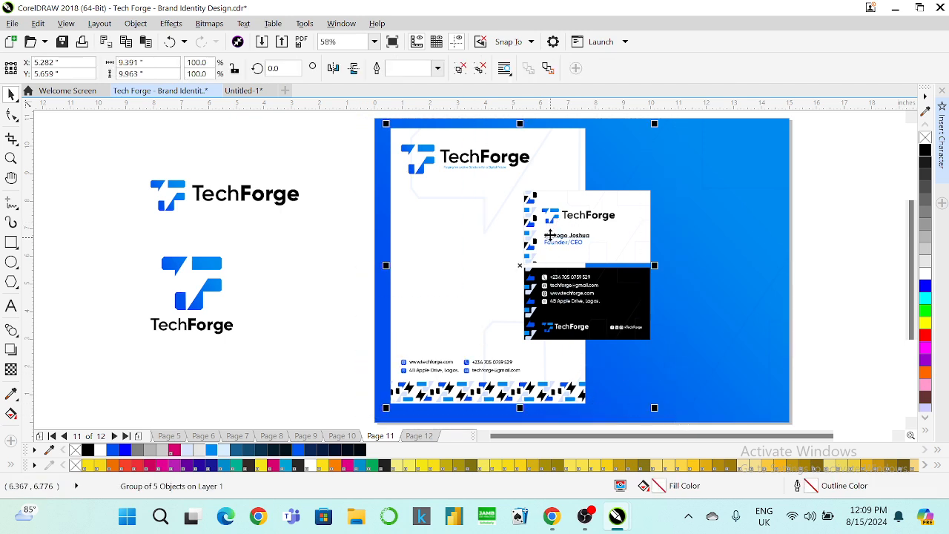
key("p")
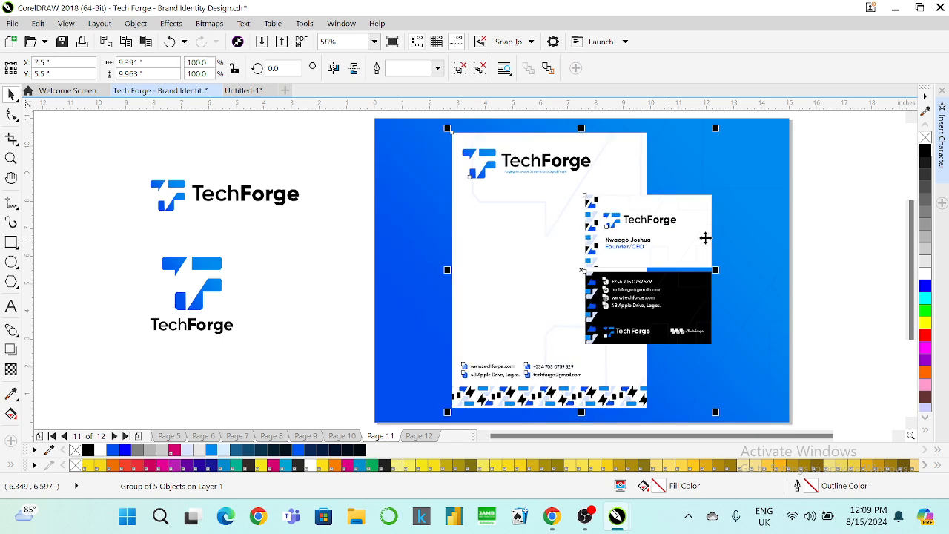
left_click(738, 184)
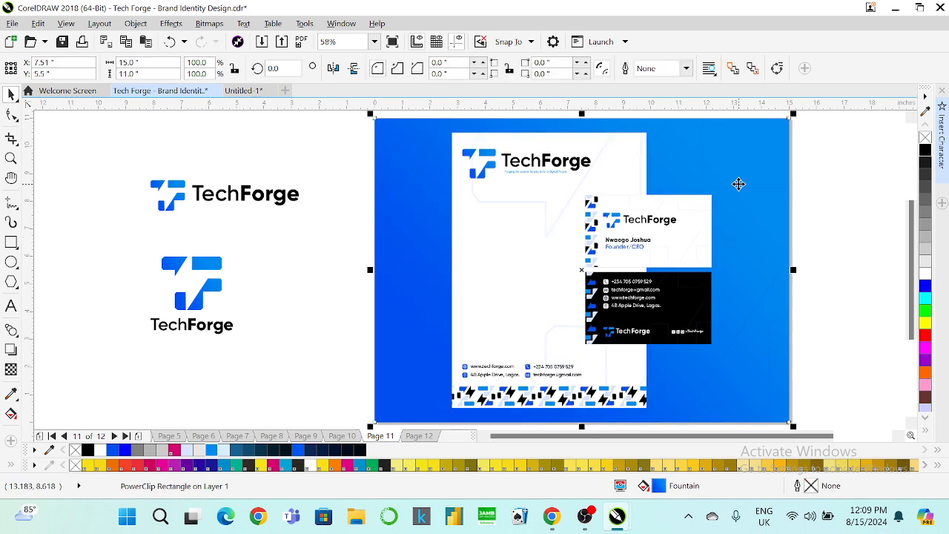
Fill the page background rectangle with a deep blue.
left_click(925, 274)
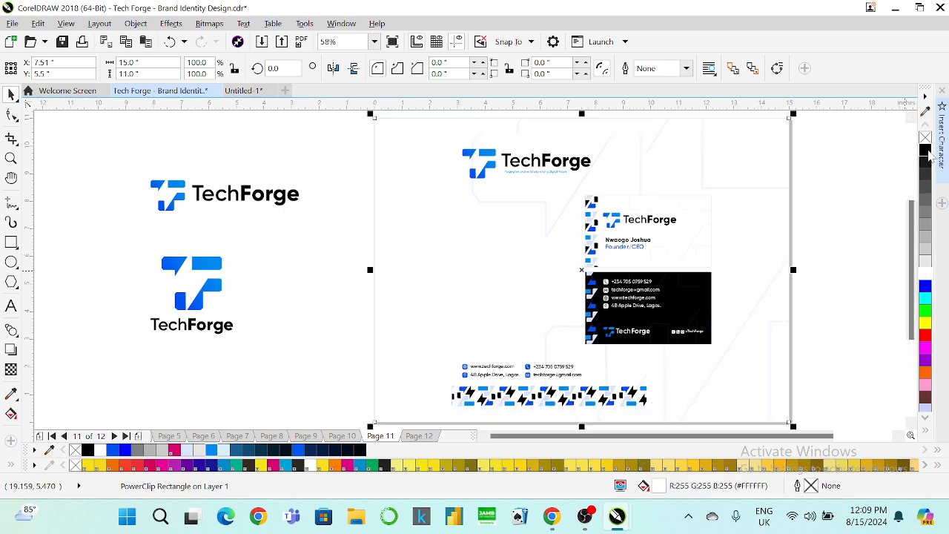
left_click(925, 150)
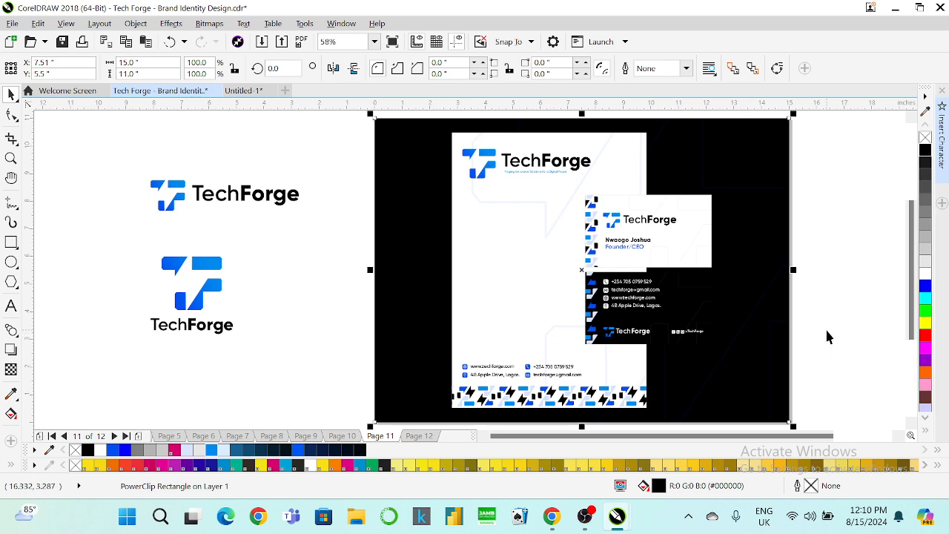
left_click(212, 450)
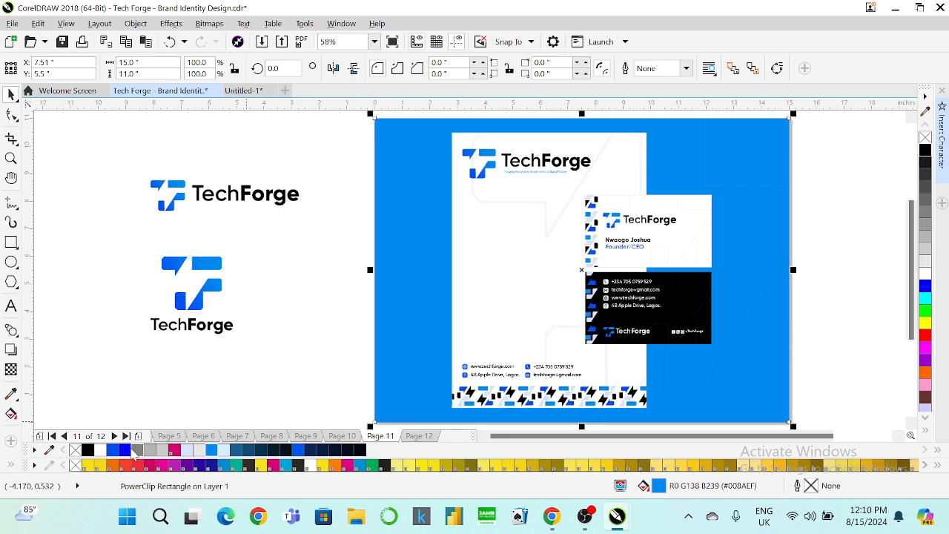
left_click(116, 450)
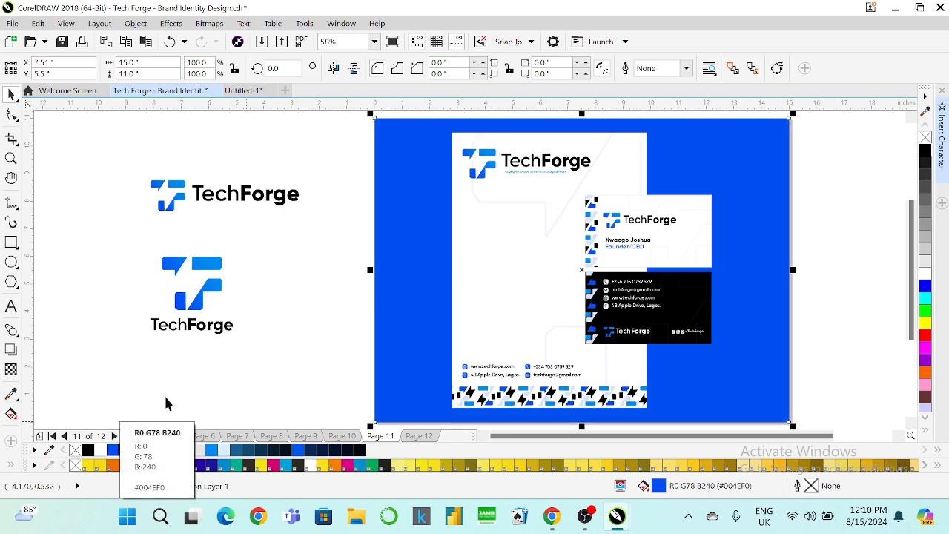
left_click(300, 220)
Shrink the letterhead-and-card group slightly and delete the two spare TechForge logos.
left_click(560, 191)
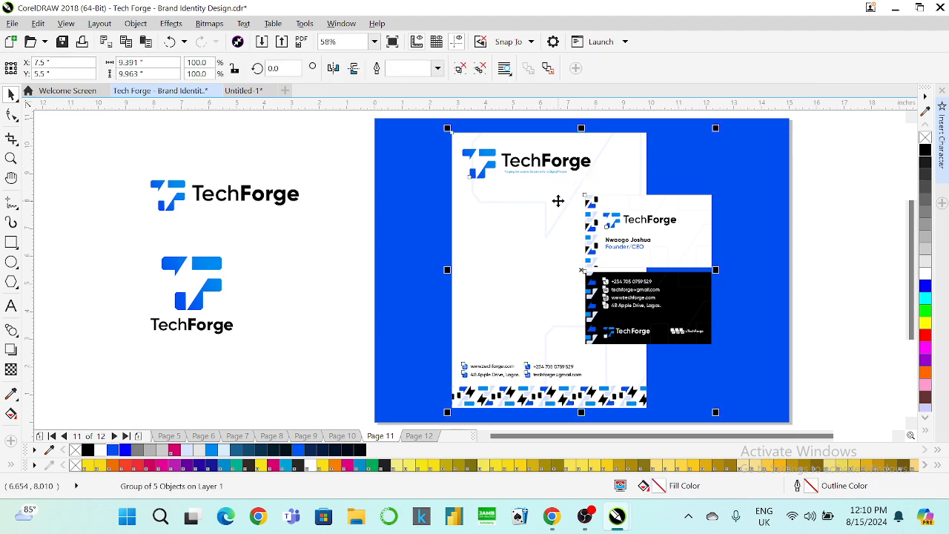
left_click_drag(715, 127, 712, 127)
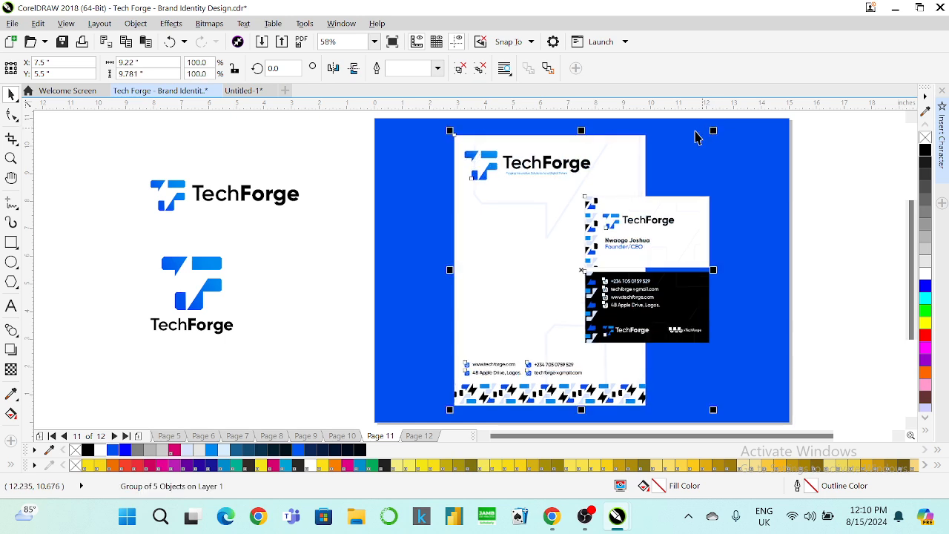
left_click_drag(314, 161, 70, 376)
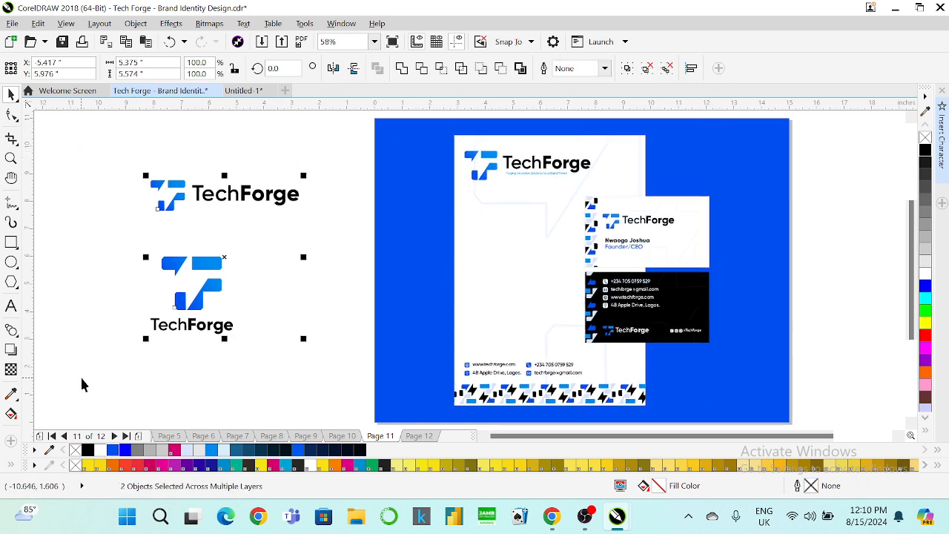
key("Delete")
Fit the whole page in view and preview the artwork full screen.
left_click(375, 45)
left_click(359, 74)
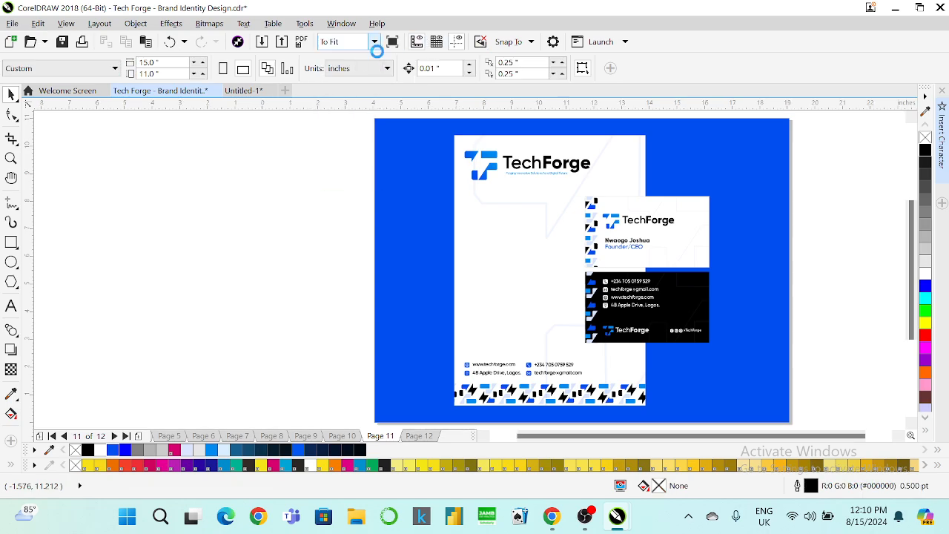
left_click(392, 45)
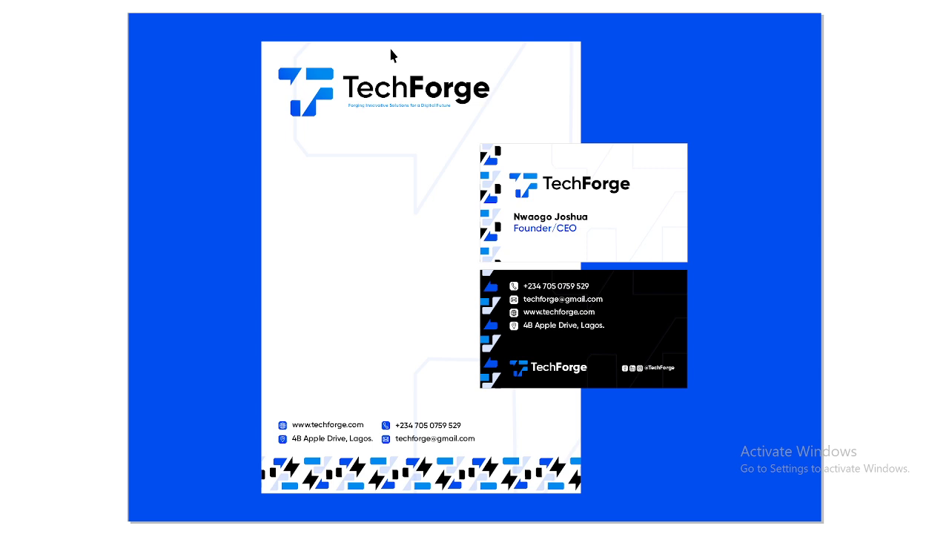
left_click(489, 152)
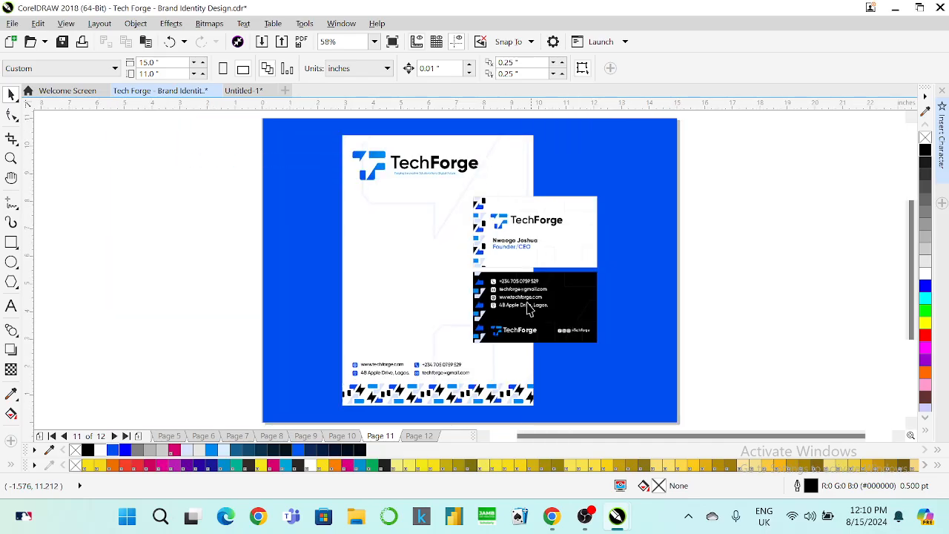
Ungroup the business card group and the back card's objects.
left_click(560, 336)
right_click(560, 336)
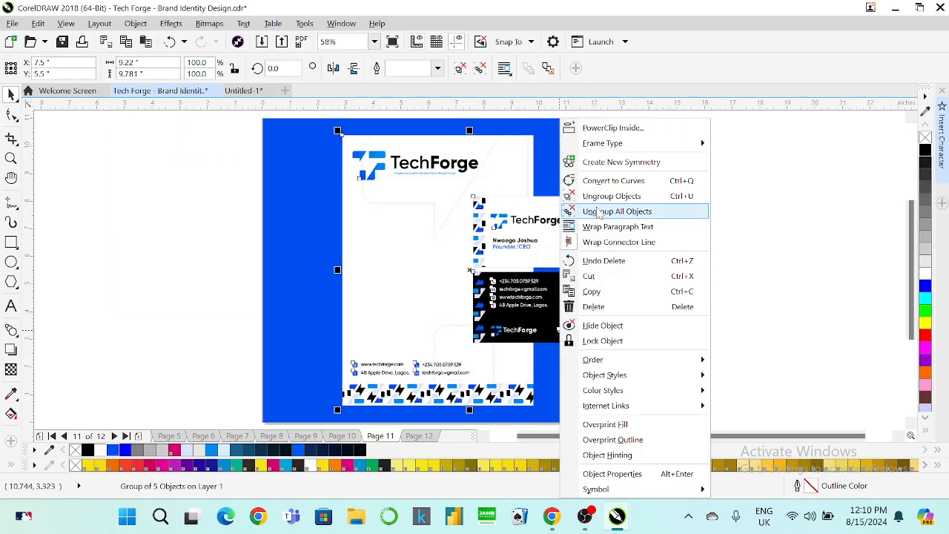
left_click(621, 214)
left_click_drag(756, 263, 534, 346)
left_click(561, 328)
right_click(561, 328)
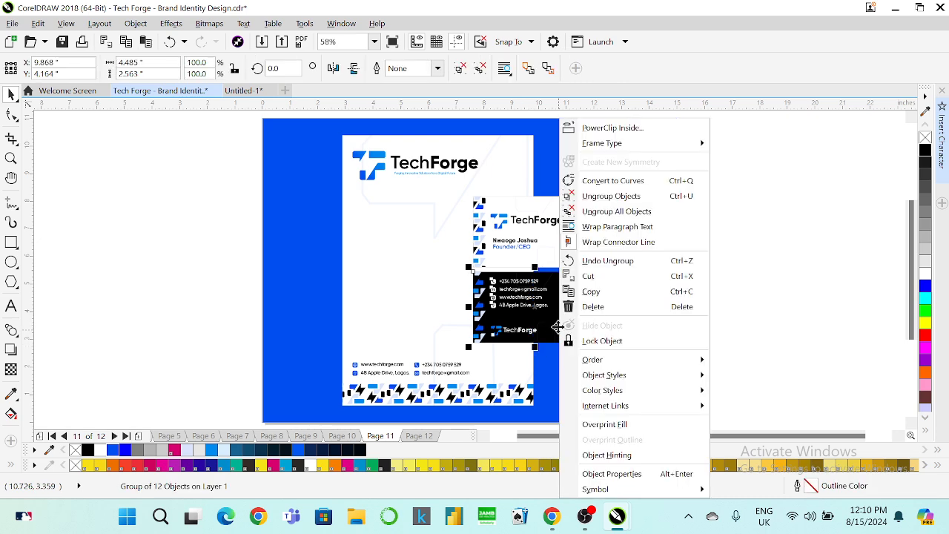
left_click(609, 196)
left_click_drag(701, 297, 500, 143)
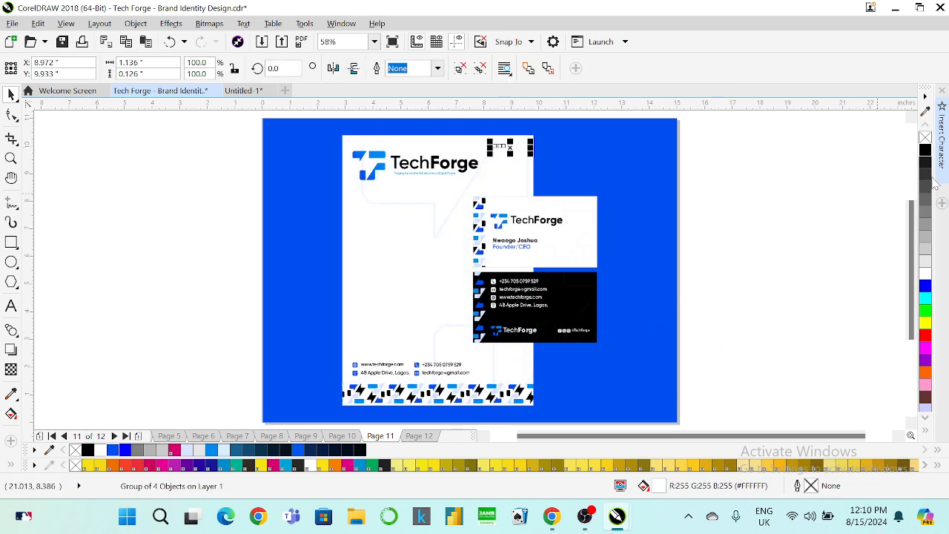
left_click(924, 150)
key("Escape")
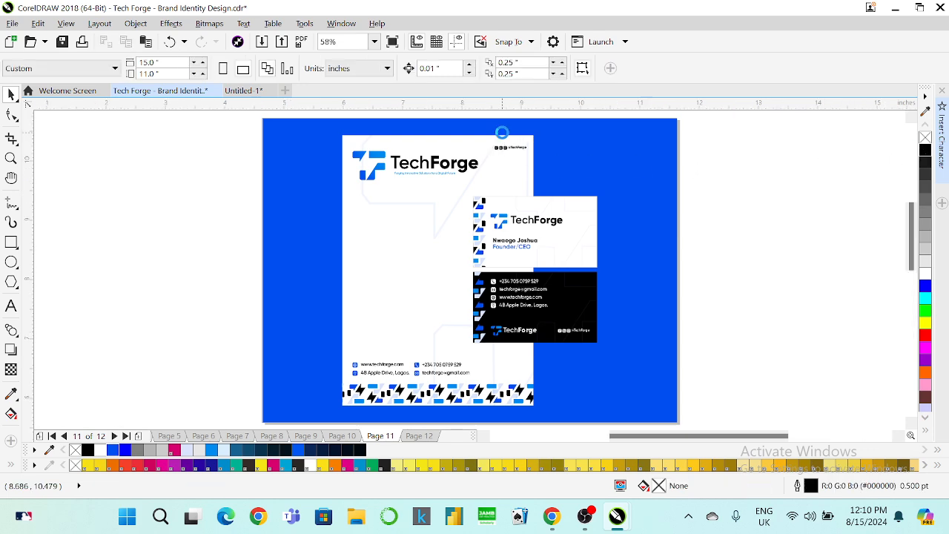
scroll(506, 163, "up", 2)
left_click(506, 164)
scroll(509, 165, "up", 2)
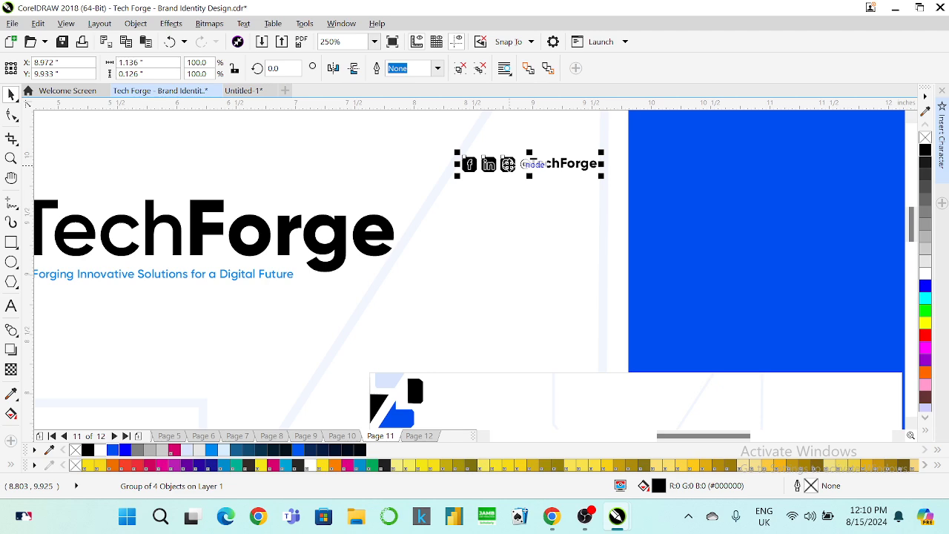
left_click_drag(512, 166, 518, 146)
scroll(561, 185, "down", 2)
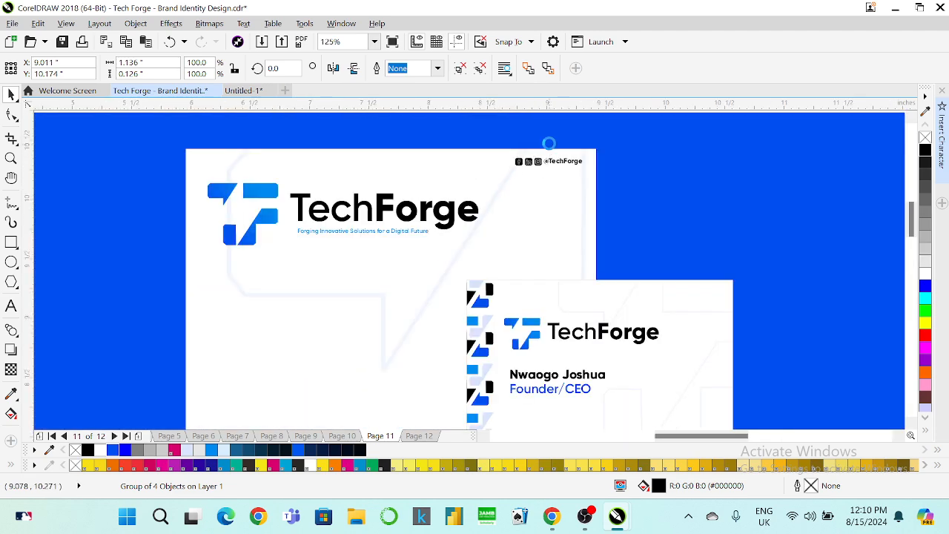
scroll(550, 157, "up", 4)
scroll(549, 157, "down", 4)
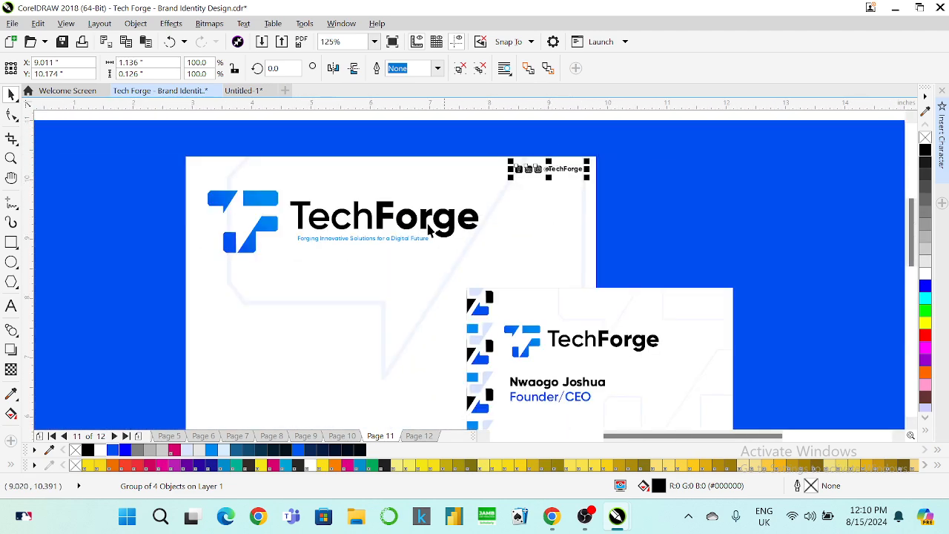
Sample the Founder/CEO text blue and apply it to the Facebook, LinkedIn and Instagram icons.
left_click(11, 394)
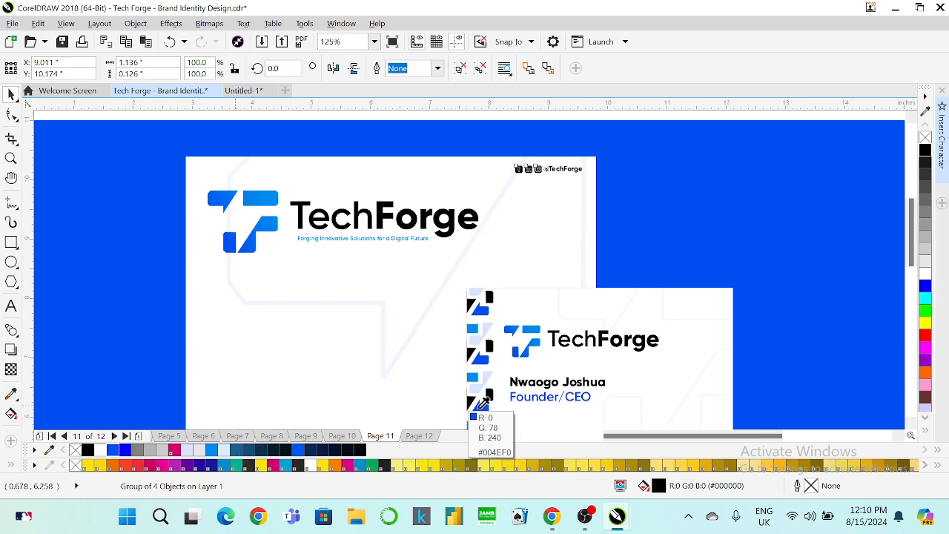
left_click(523, 387)
scroll(529, 144, "up", 6)
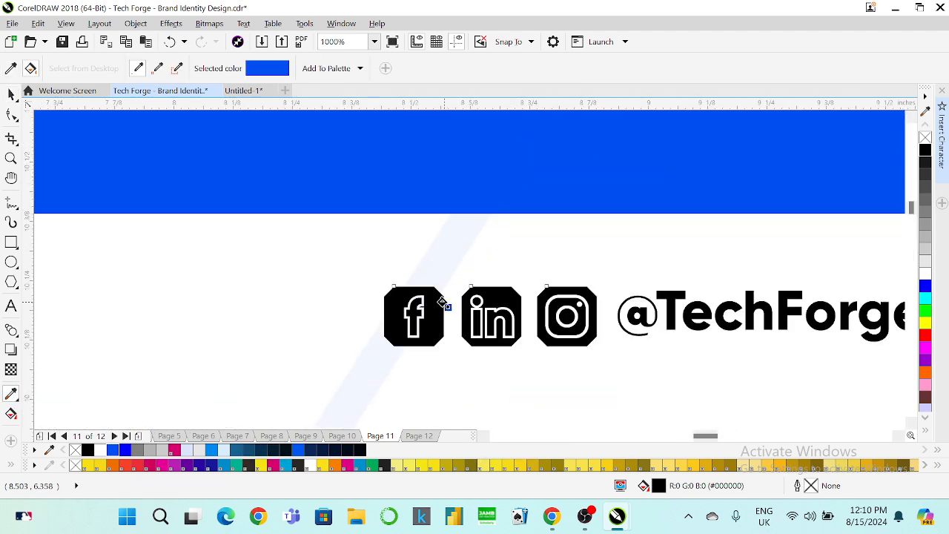
left_click(439, 307)
left_click(493, 296)
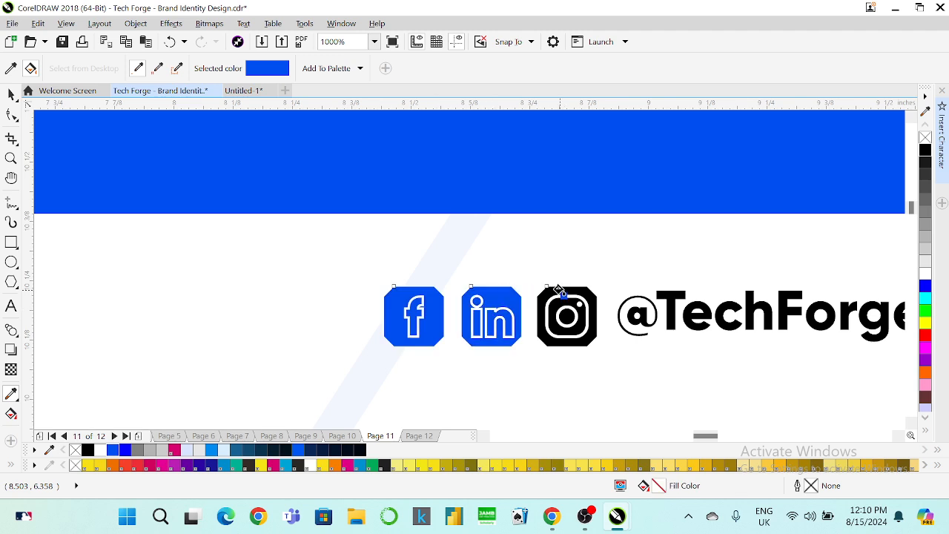
left_click(559, 289)
left_click(11, 95)
scroll(445, 222, "down", 2)
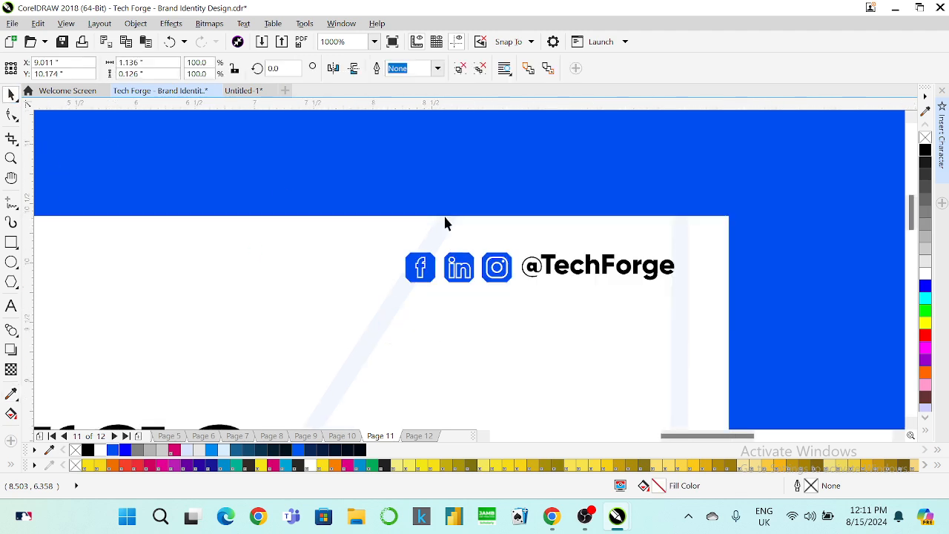
scroll(496, 238, "down", 5)
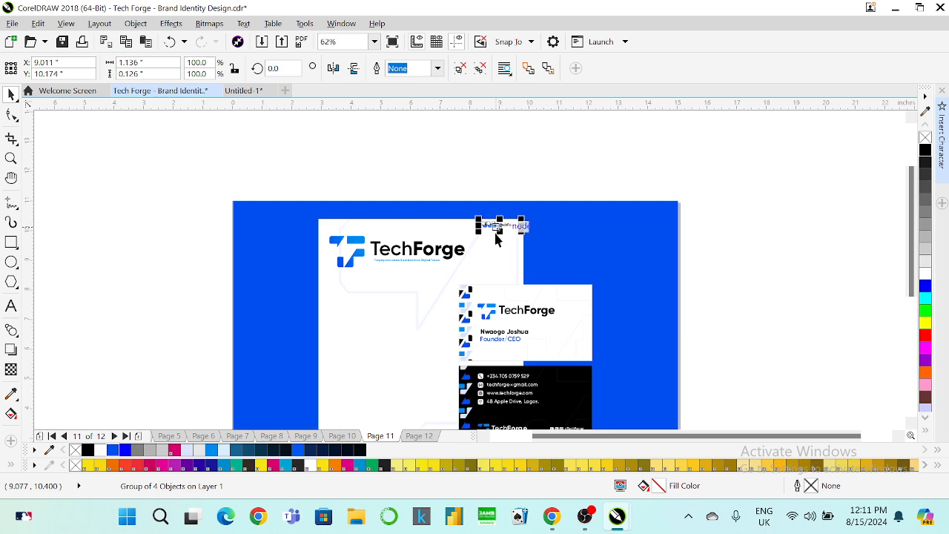
Group the two business cards and move them off the letterhead to the right.
scroll(496, 239, "down", 2)
scroll(507, 250, "up", 1)
left_click(513, 228)
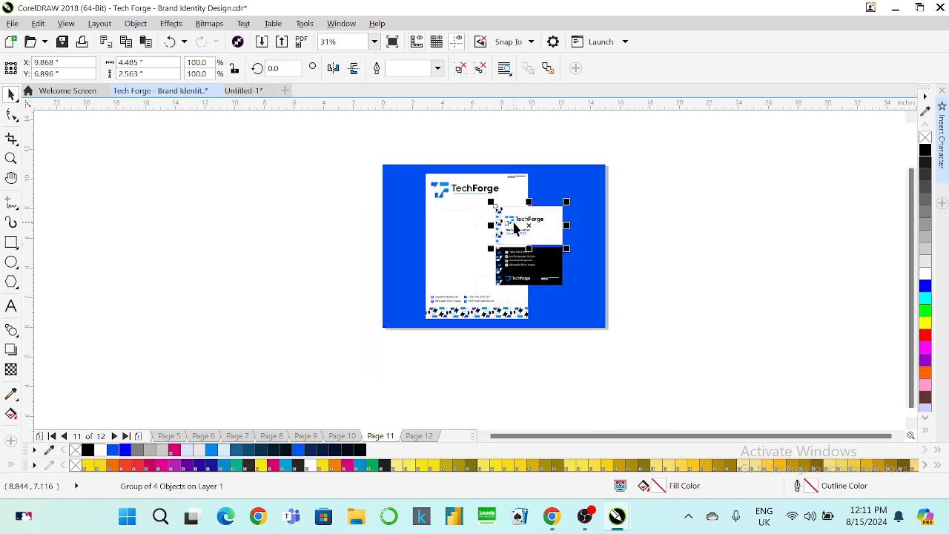
left_click_drag(646, 195, 490, 308)
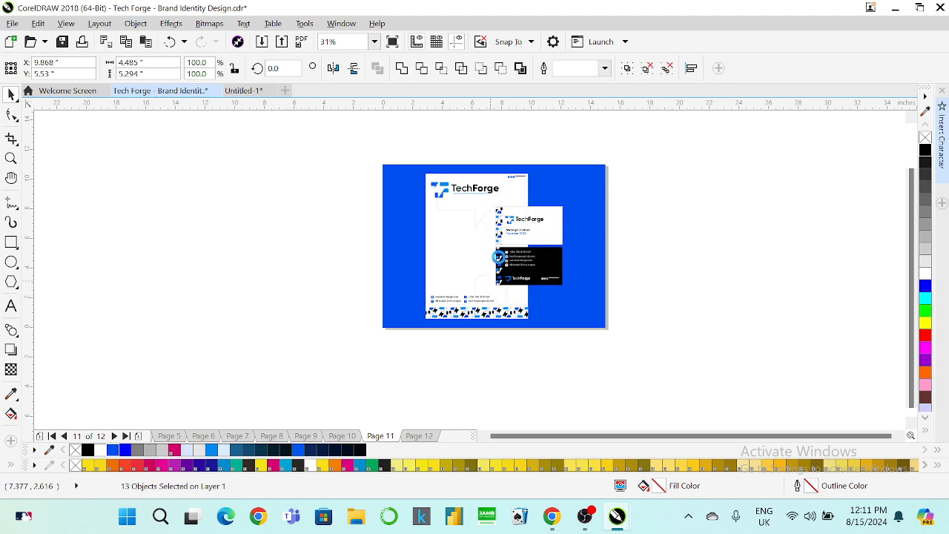
key("ctrl+g")
left_click_drag(496, 256, 653, 240)
Shrink the letterhead logo slightly and group it with the social icons.
scroll(461, 177, "up", 1)
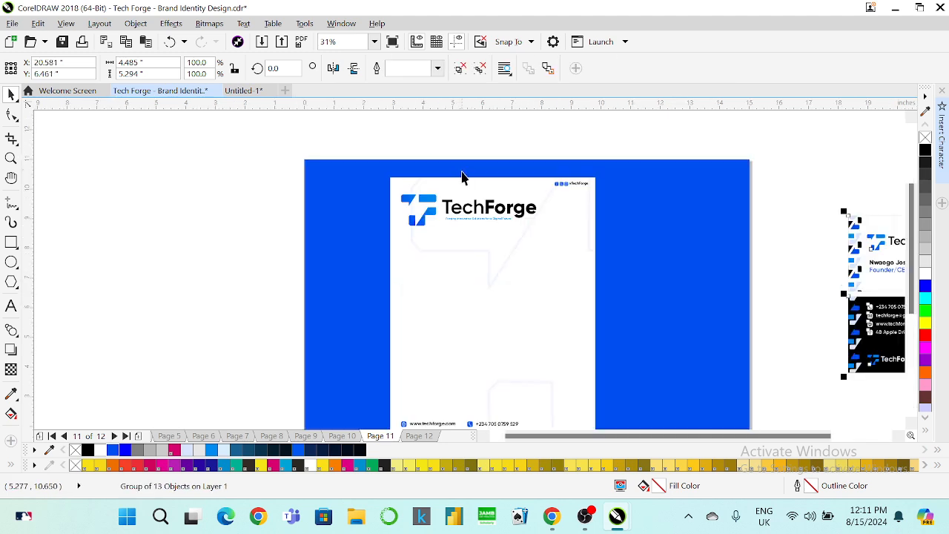
left_click(432, 198)
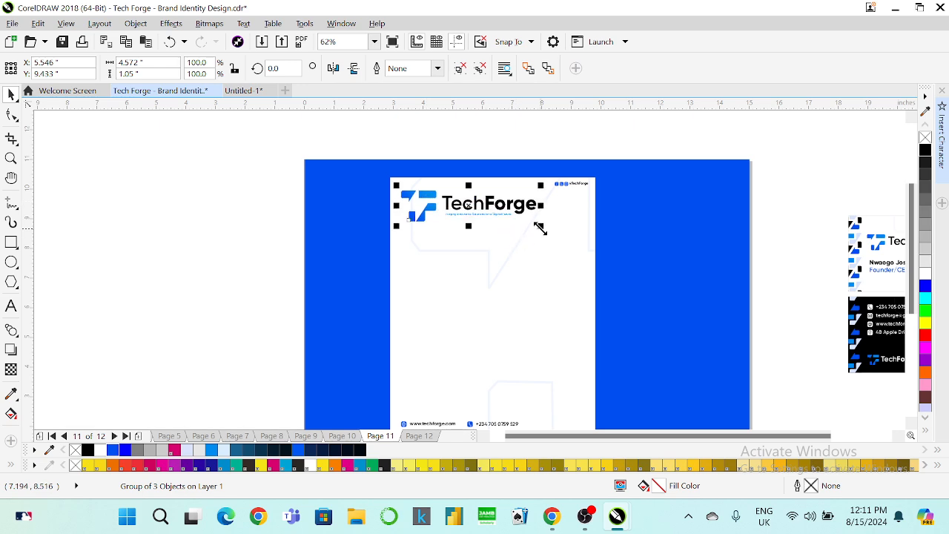
left_click_drag(540, 228, 535, 227)
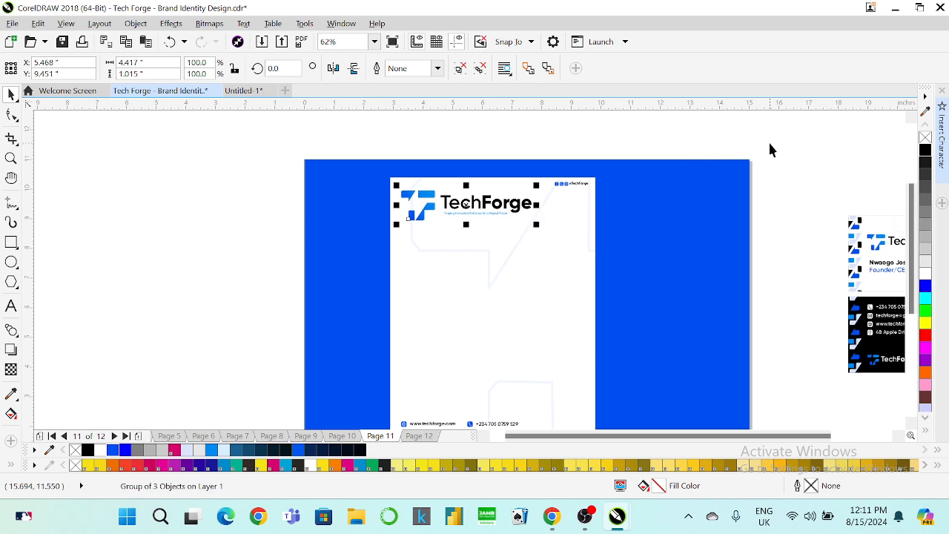
left_click_drag(770, 149, 356, 247)
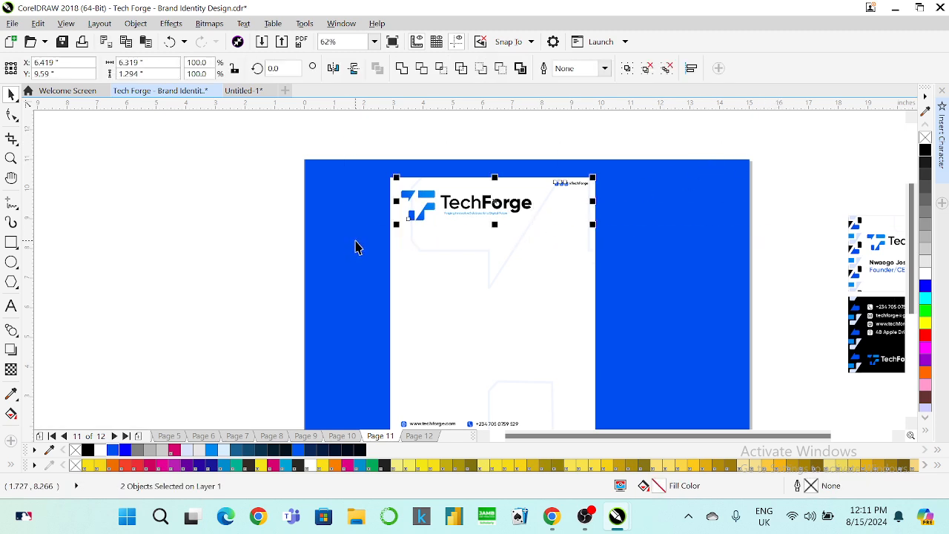
key("ctrl+g")
scroll(407, 178, "down", 1)
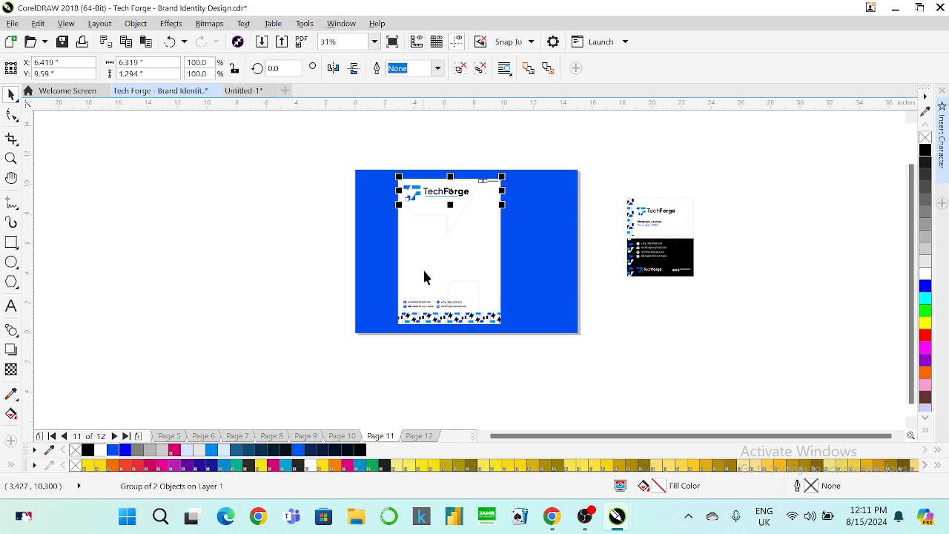
scroll(424, 301, "up", 1)
Group the two contact-detail lines and align them to the letterhead.
left_click_drag(237, 275, 539, 330)
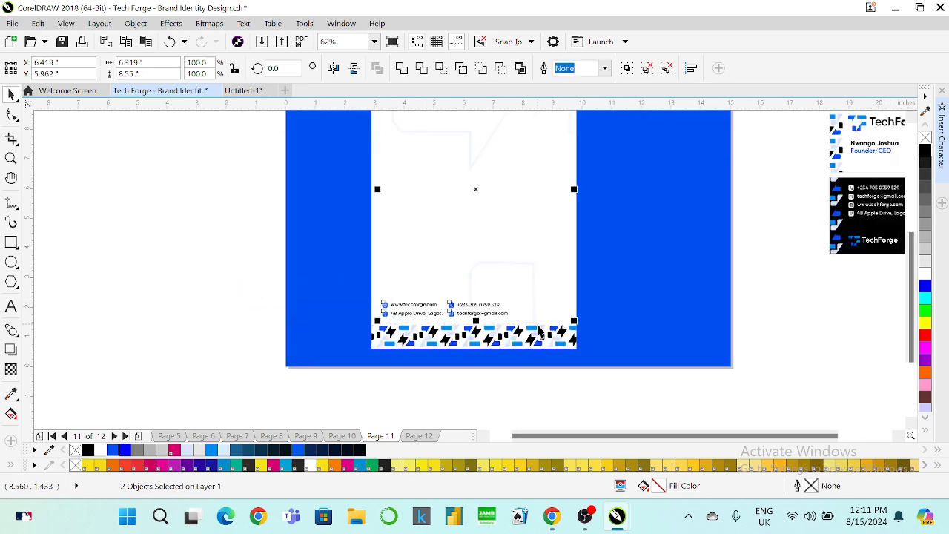
key("ctrl+g")
left_click(373, 270, "shift")
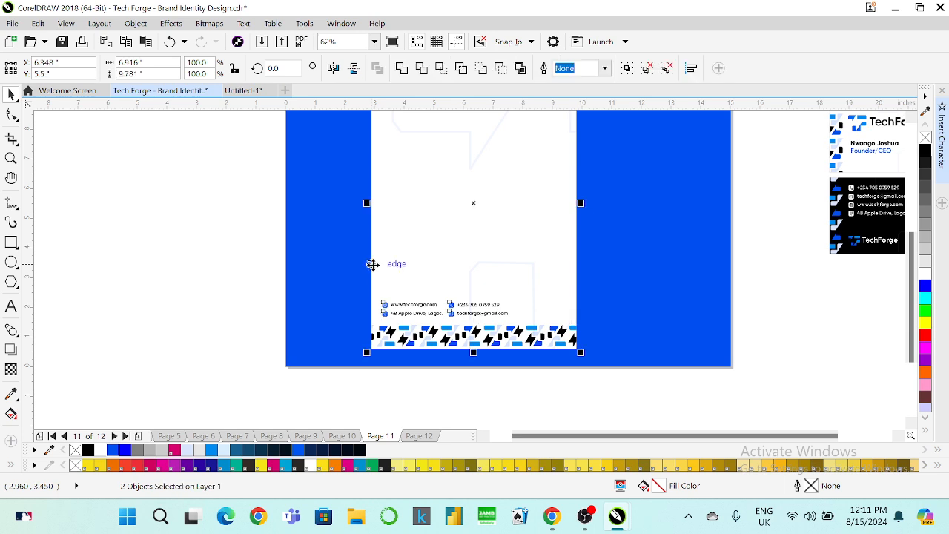
key("l")
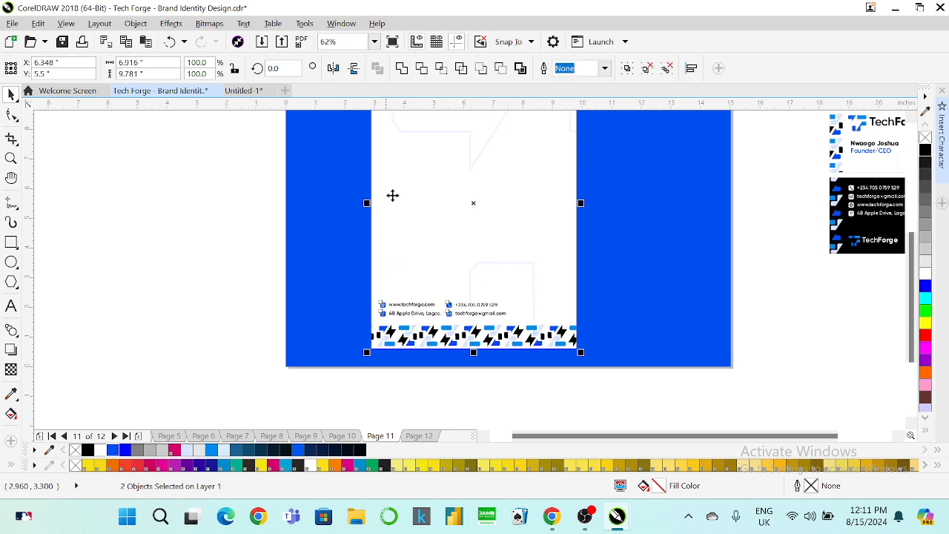
Fit the page in view and check the layout in full-screen preview.
left_click(374, 41)
left_click(334, 74)
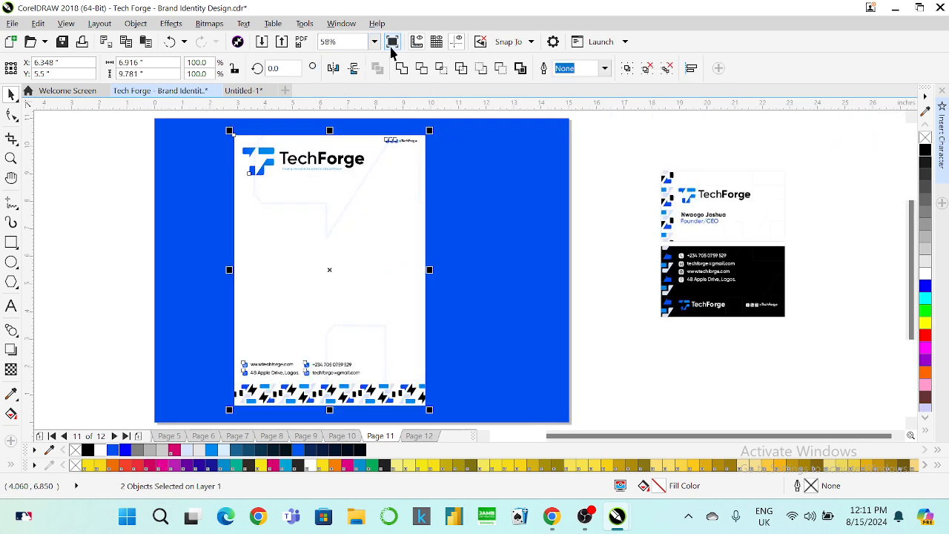
left_click(392, 42)
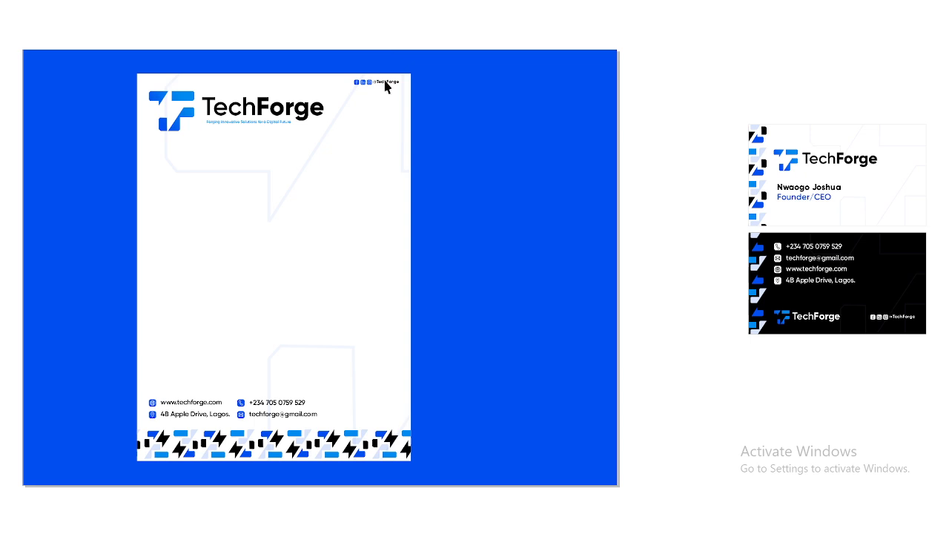
left_click(684, 199)
Place the cards over the letterhead's right side, group everything and centre it on the page.
left_click(692, 210)
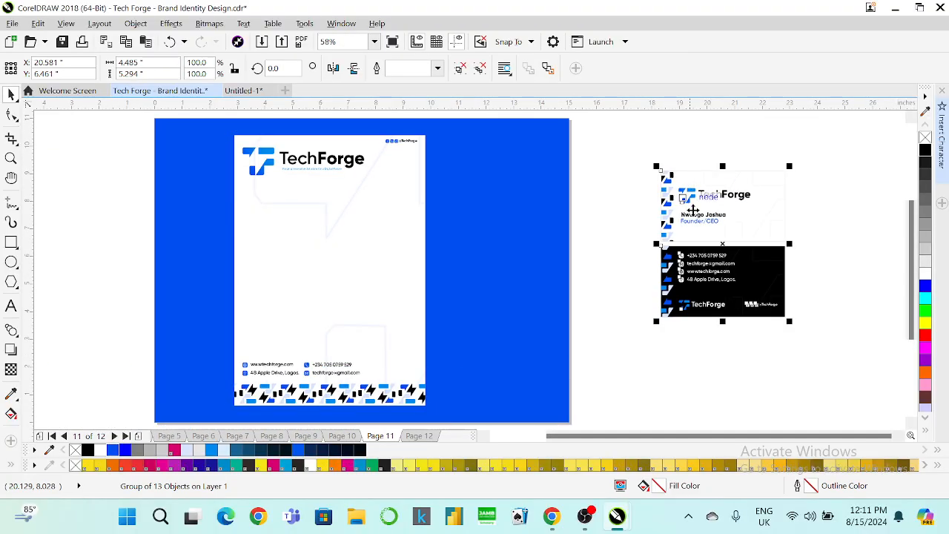
left_click_drag(692, 210, 415, 235)
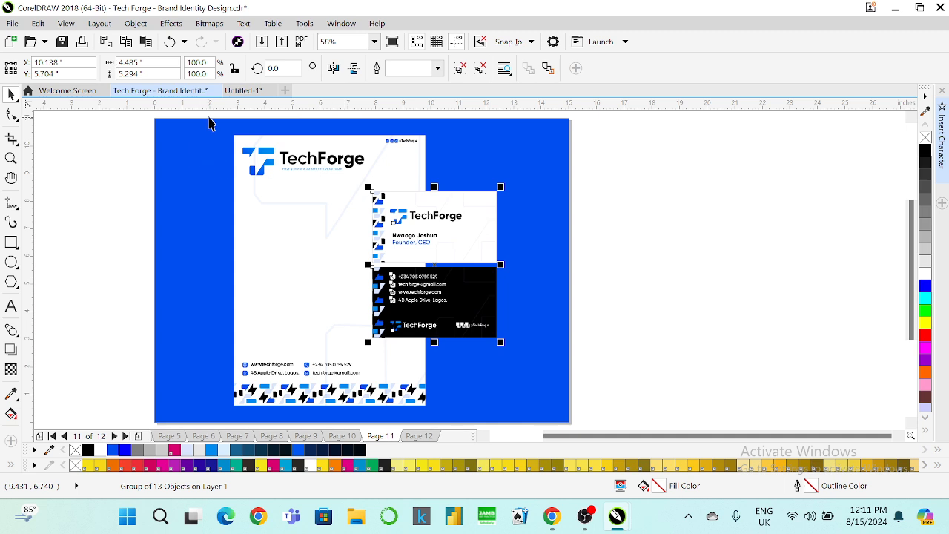
left_click_drag(220, 117, 522, 423)
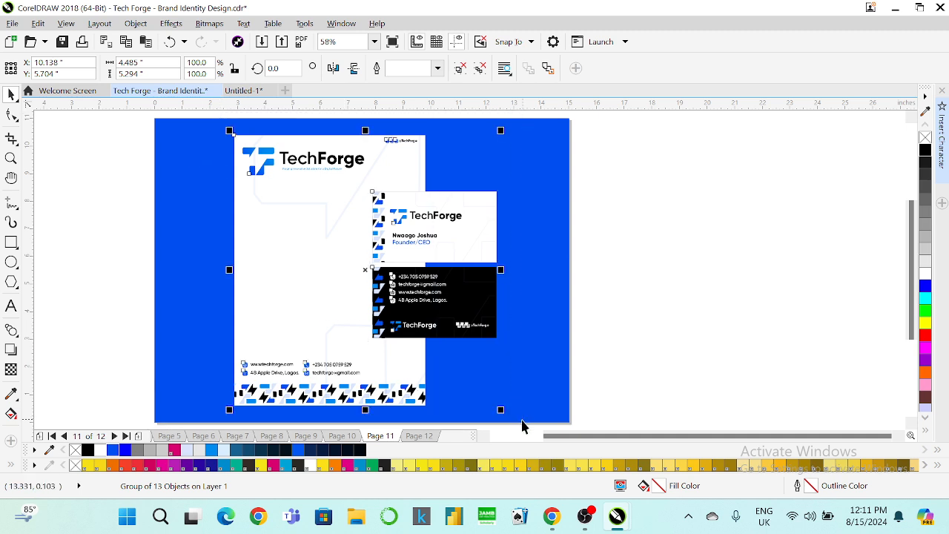
key("ctrl+g")
key("p")
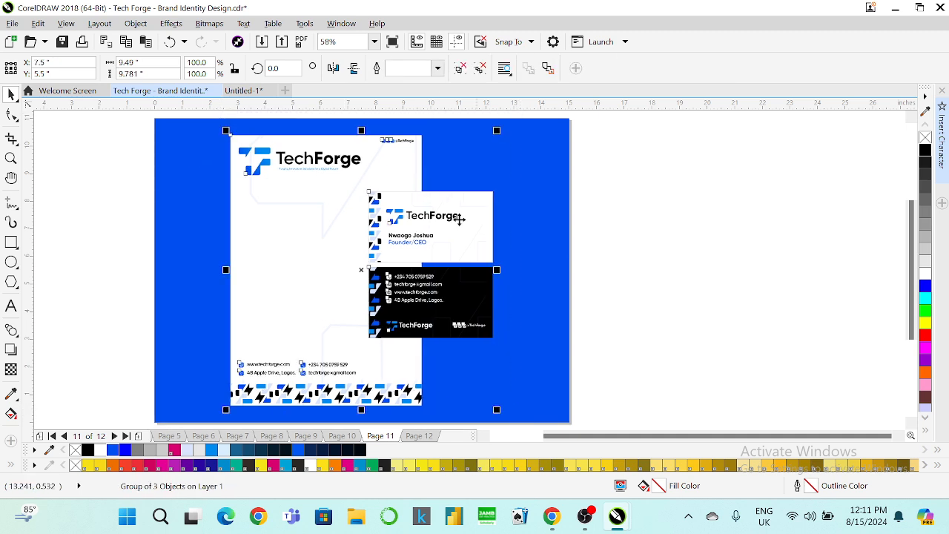
Preview the centred mockup on the blue background full screen with F9.
left_click(374, 42)
left_click(360, 63)
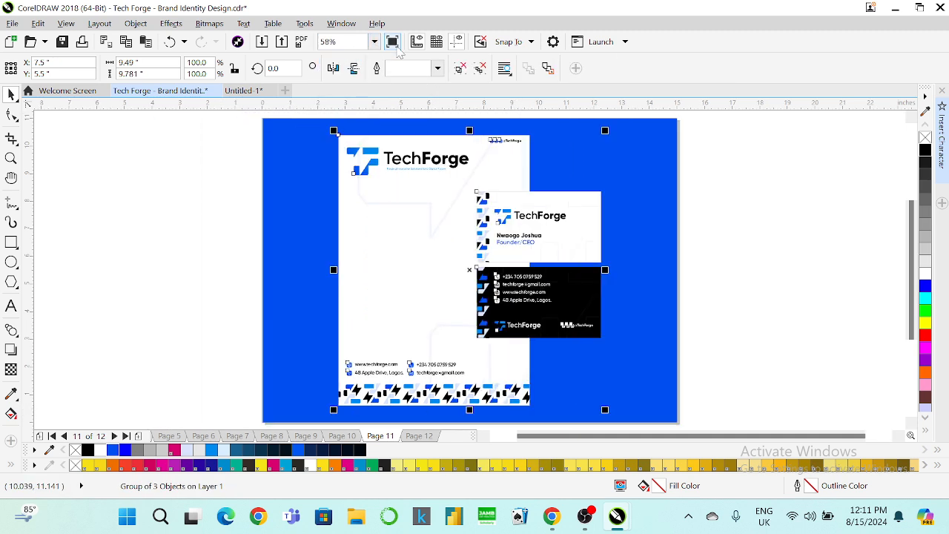
key("F9")
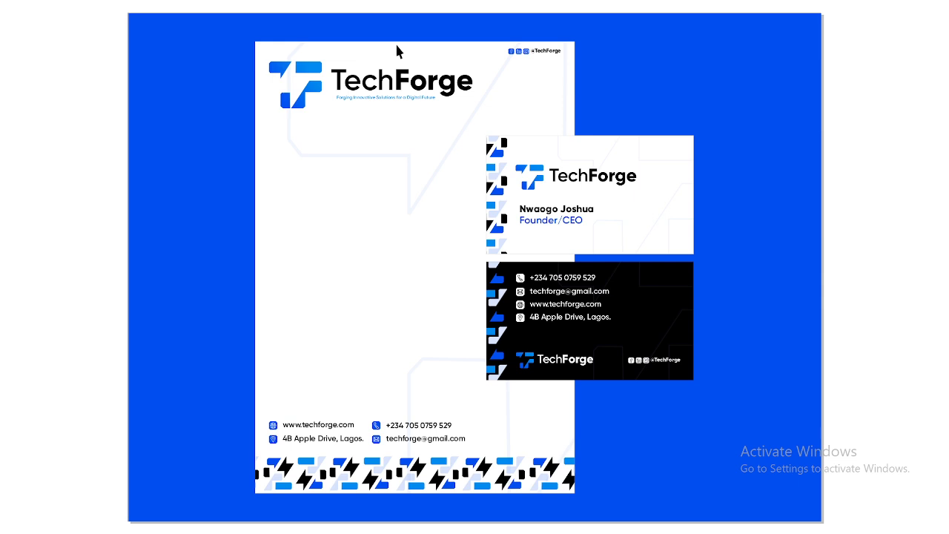
left_click(646, 103)
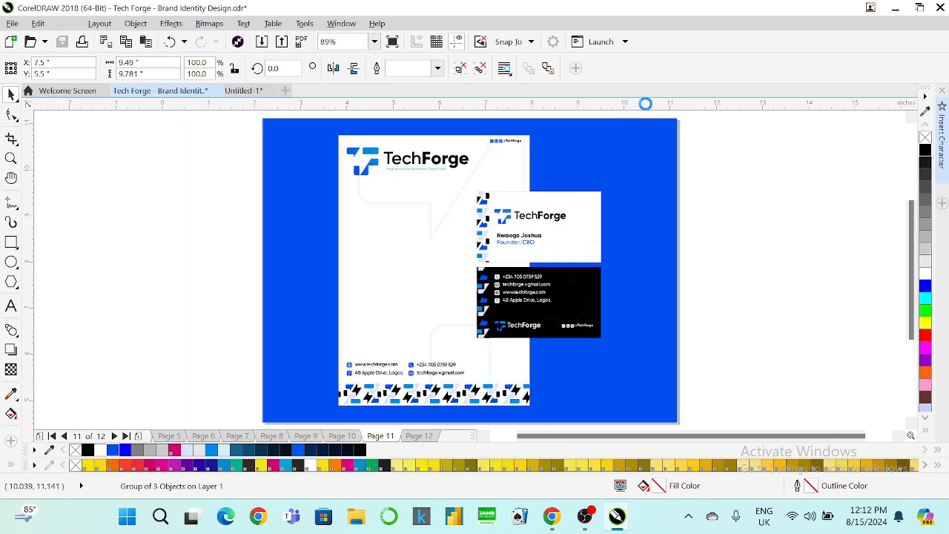
right_click(616, 144)
Edit the background's PowerClip so its line pattern shows behind the mockup.
left_click(667, 120)
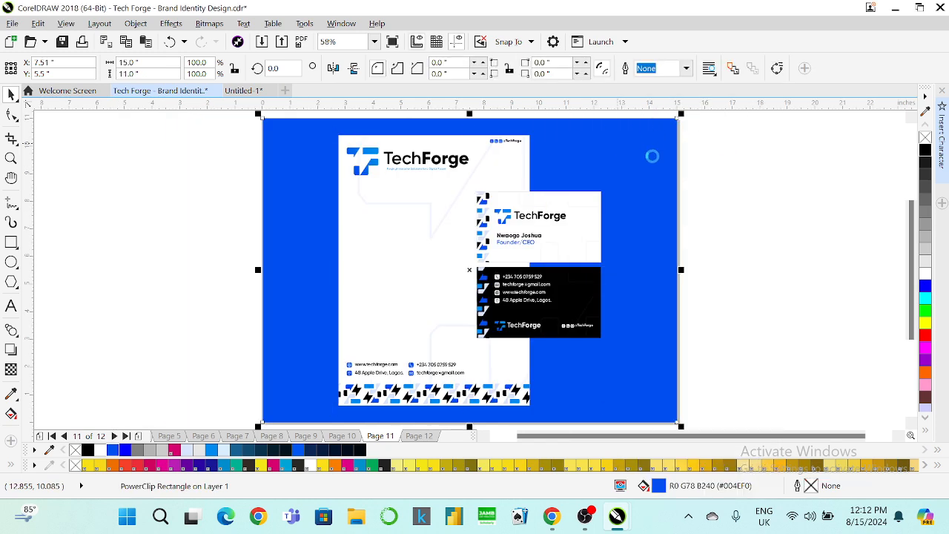
left_click(662, 188)
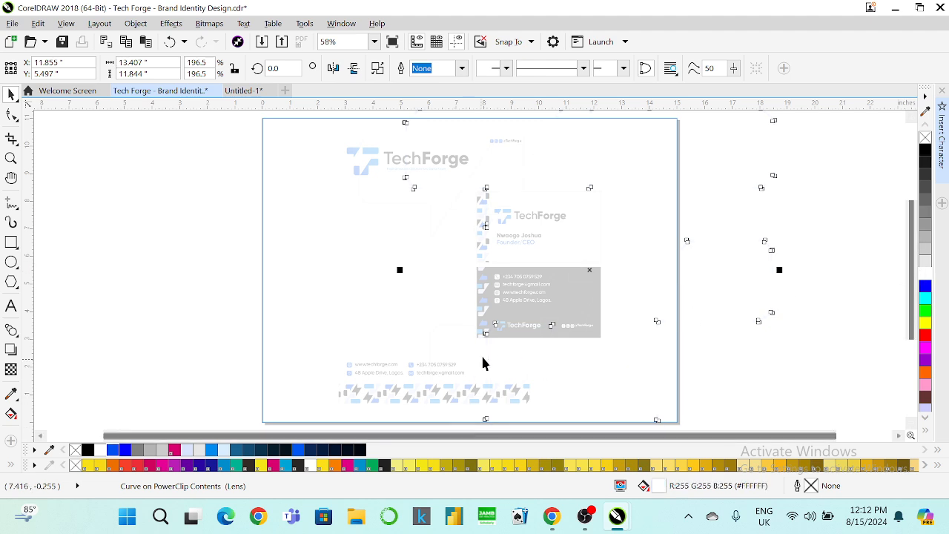
scroll(481, 357, "down", 3)
left_click(476, 408)
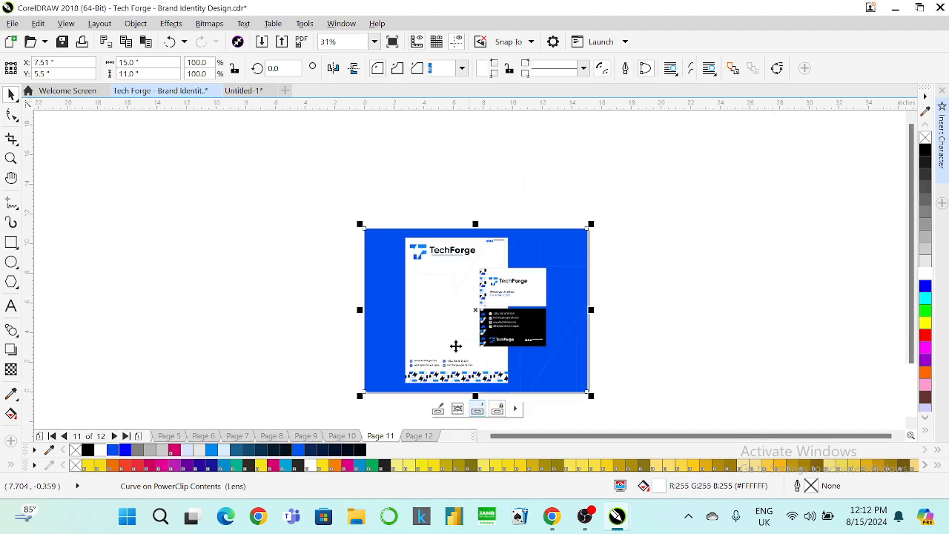
Fit the page in view and review the patterned board in full-screen preview.
left_click(374, 41)
left_click(373, 53)
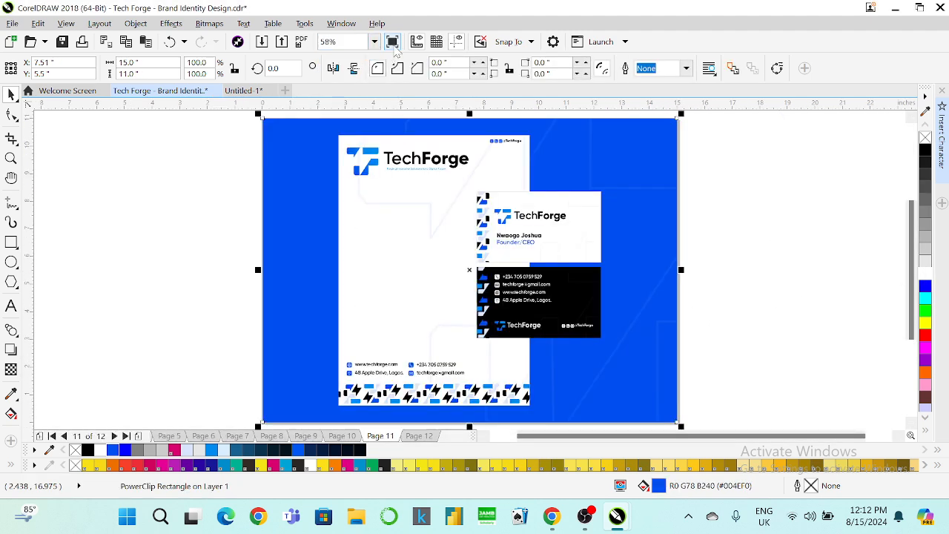
key("F9")
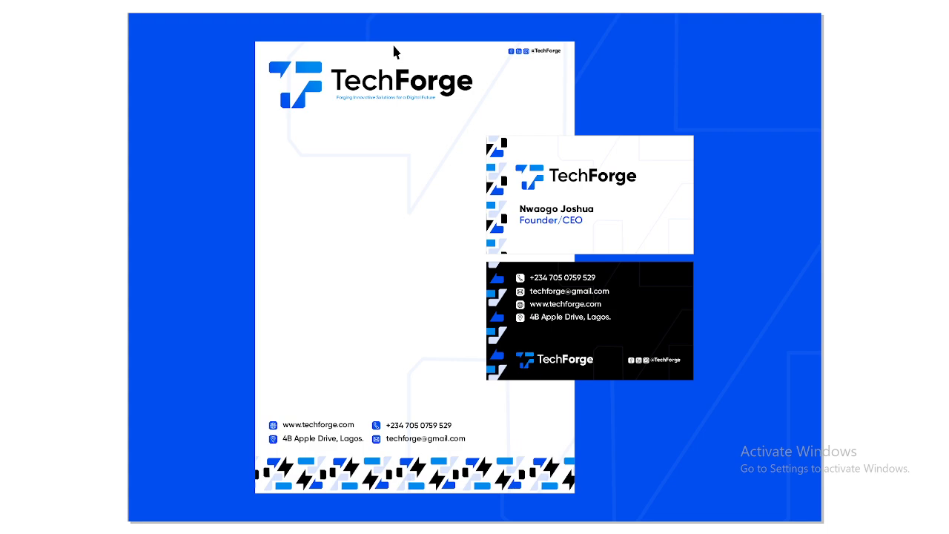
left_click(404, 157)
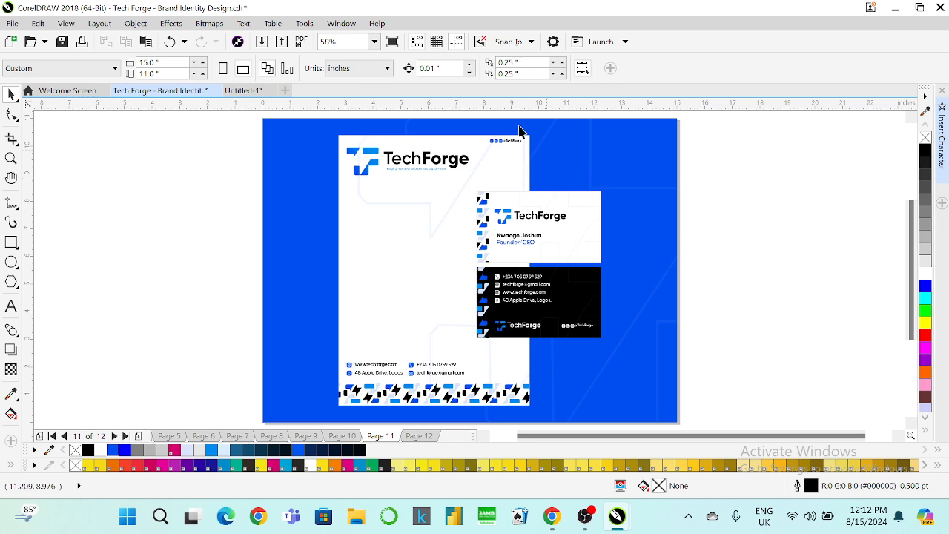
left_click(393, 43)
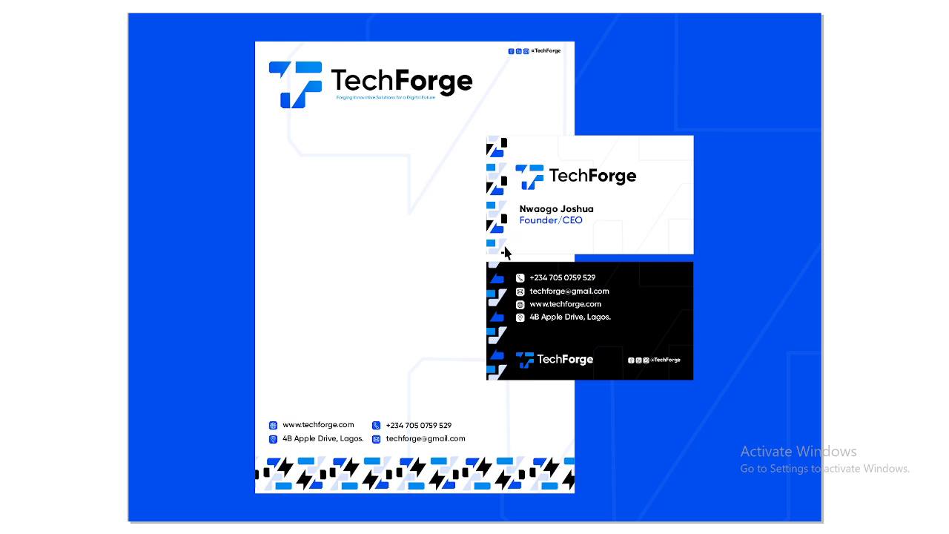
key("Escape")
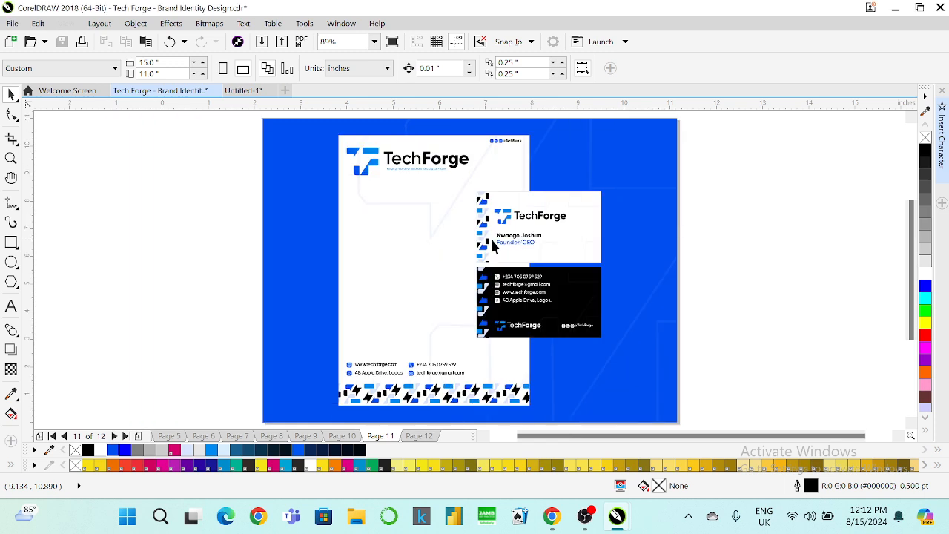
Glance at the Brand Materials page, then return and select the letterhead-and-cards group.
key("Page_Up")
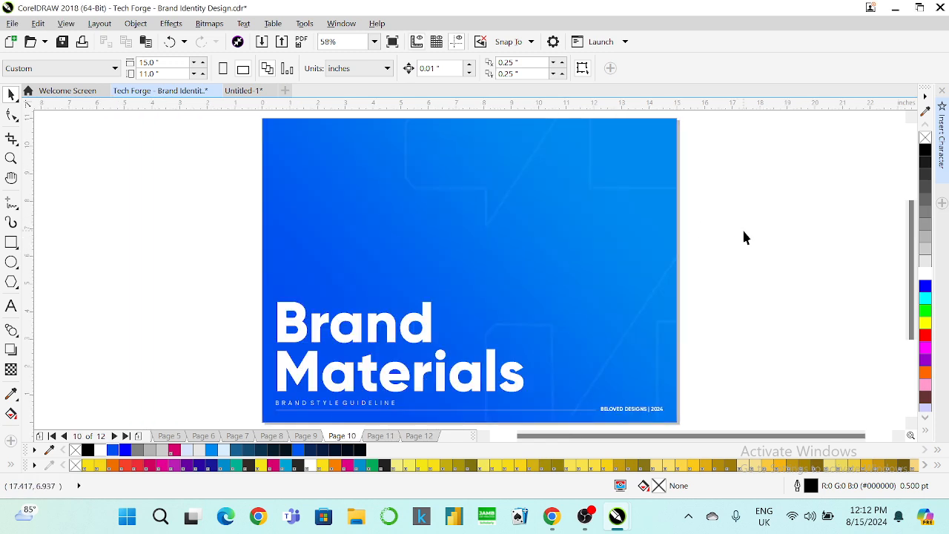
key("Page_Down")
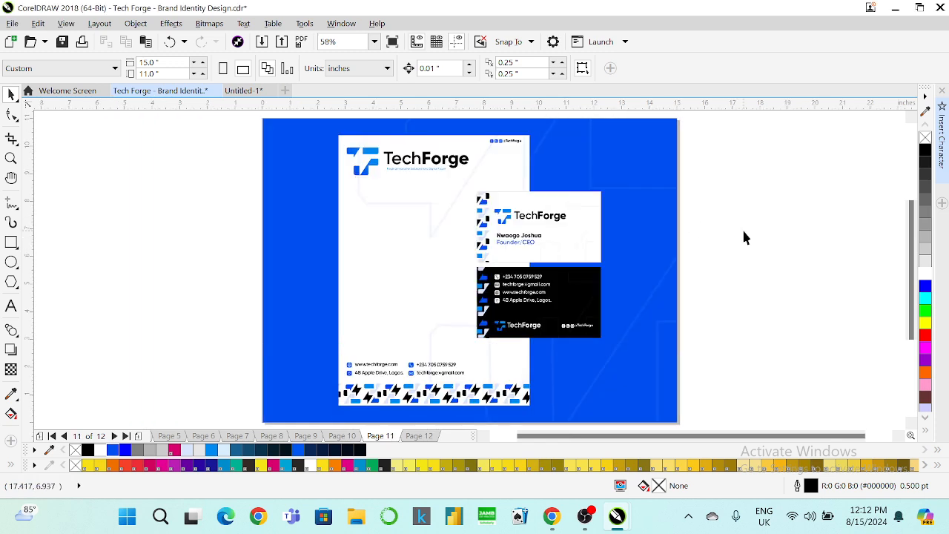
left_click(560, 236)
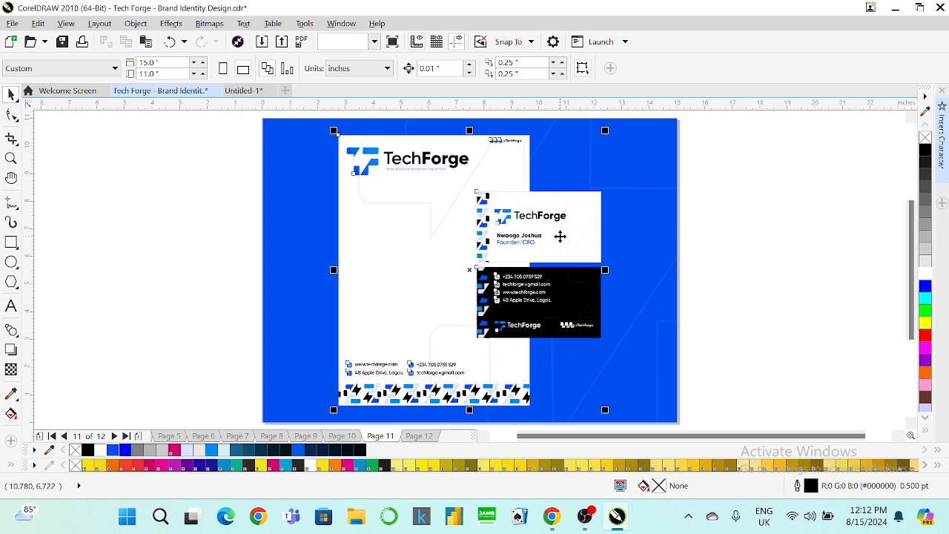
Ungroup the letterhead mockup and then the business card pieces.
right_click(560, 236)
left_click(717, 195)
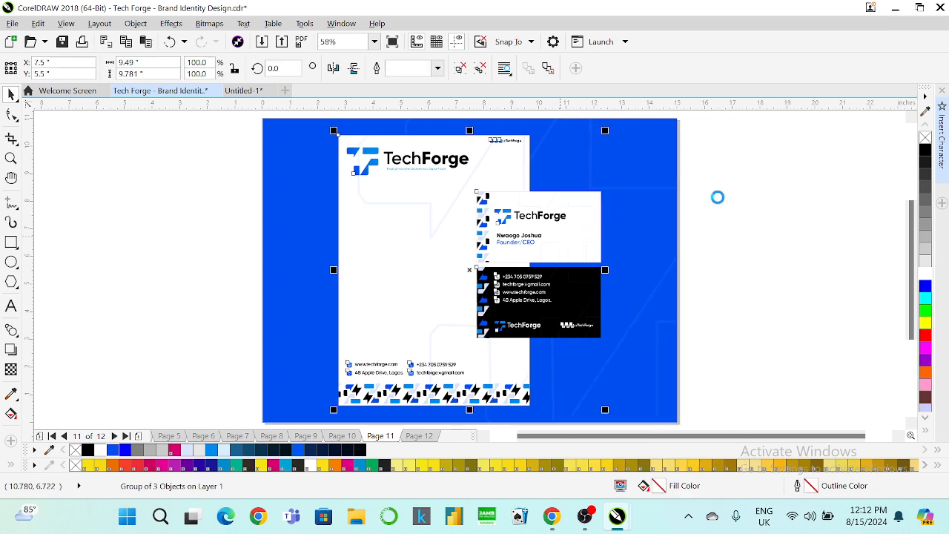
left_click(584, 220)
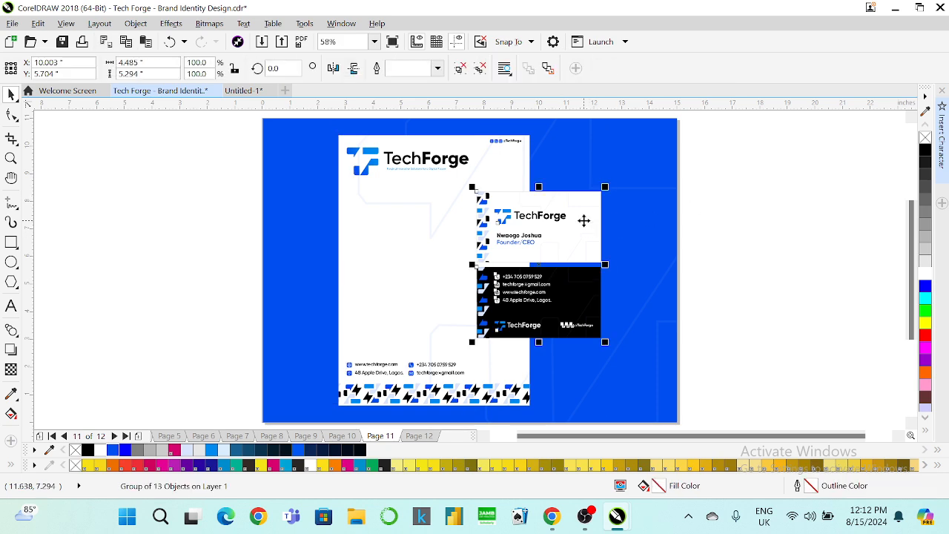
right_click(584, 219)
left_click(609, 195)
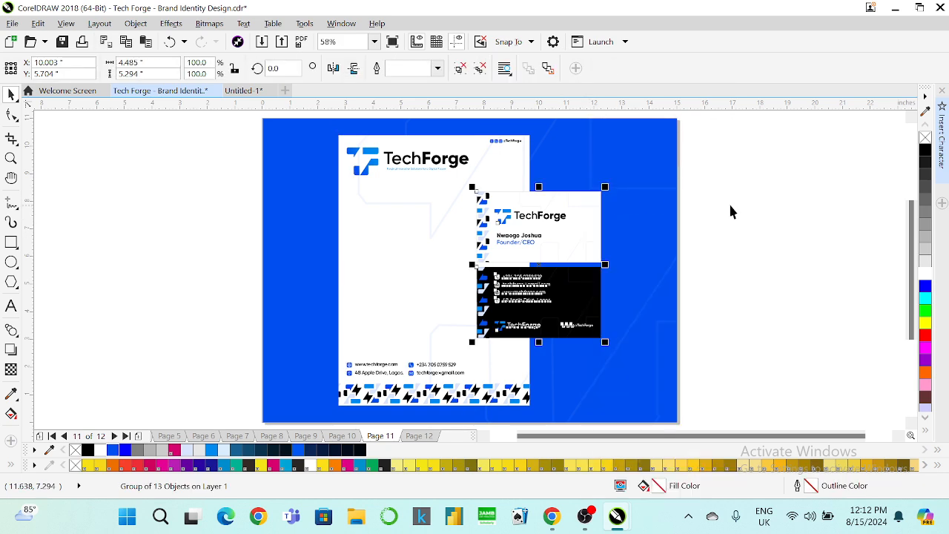
left_click(630, 220)
Move the front business card off the page to the right and rotate it 90°.
left_click(587, 221)
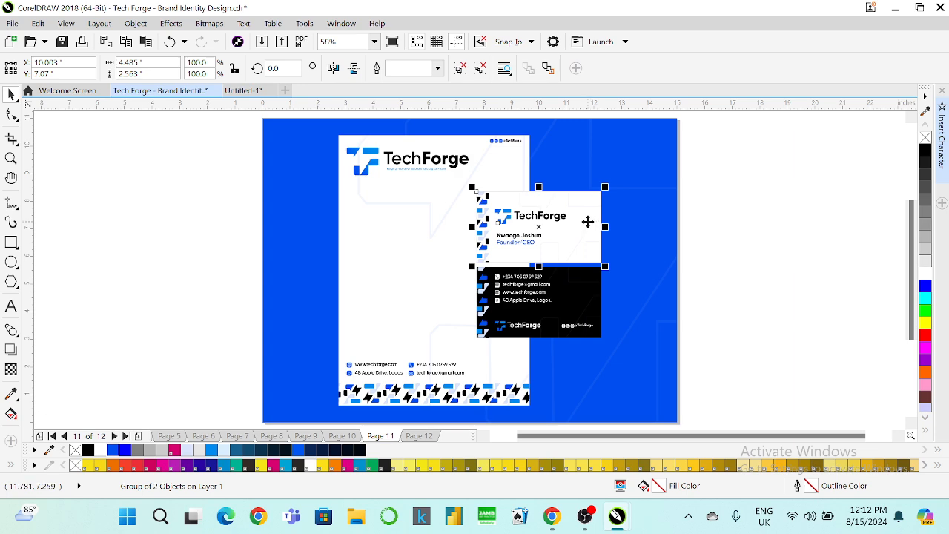
left_click_drag(585, 221, 781, 233)
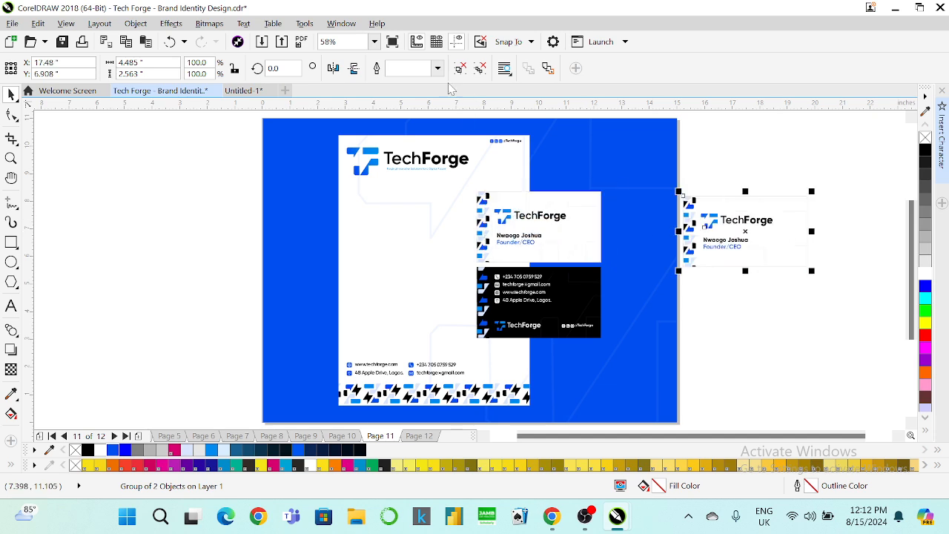
type("90")
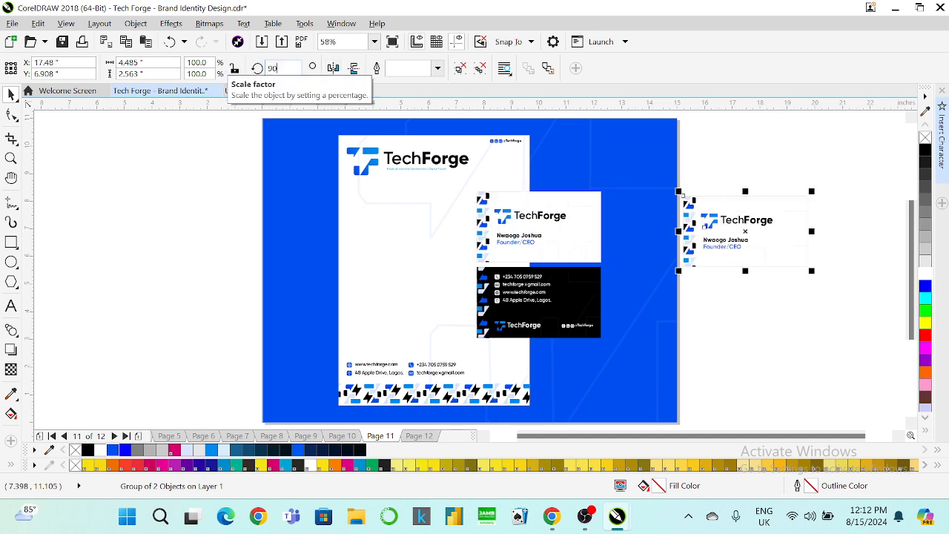
key("Return")
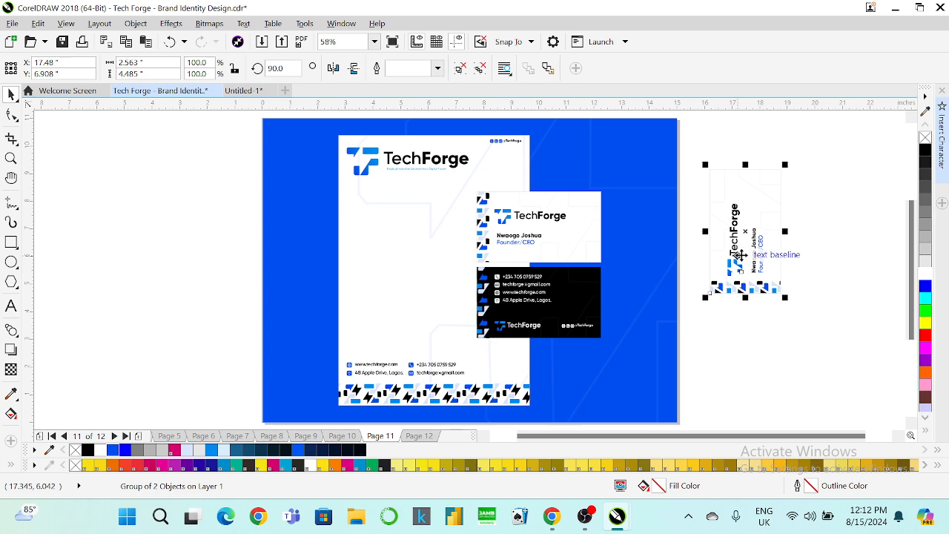
Ungroup the vertical card and set its logo and name block's rotation angle to 0.
left_click_drag(759, 255, 763, 264)
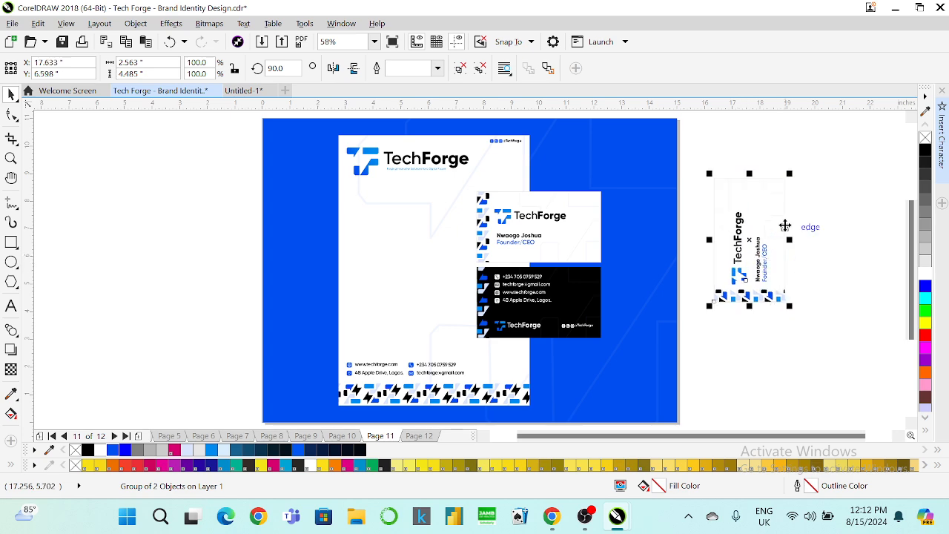
right_click(774, 224)
left_click(804, 196)
left_click(797, 219)
left_click_drag(807, 197, 703, 293)
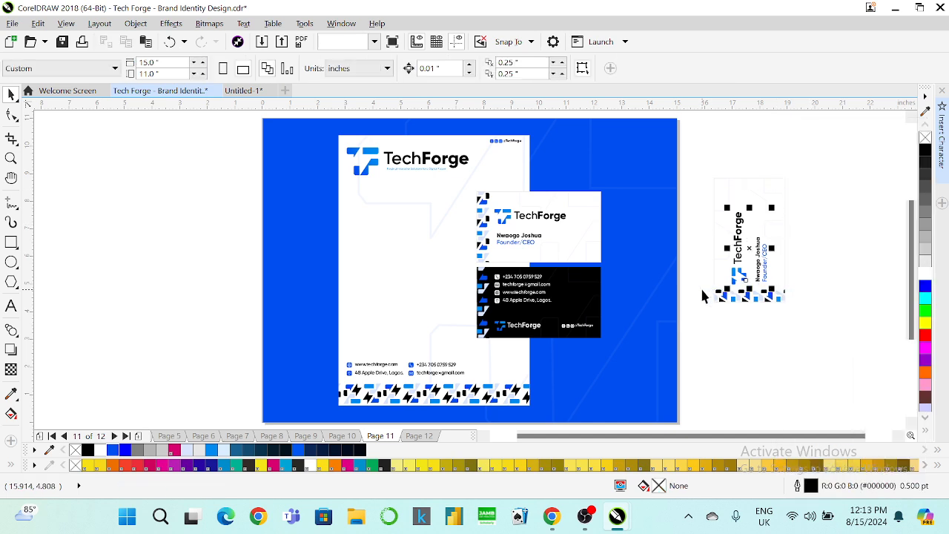
left_click_drag(286, 69, 223, 71)
type("0")
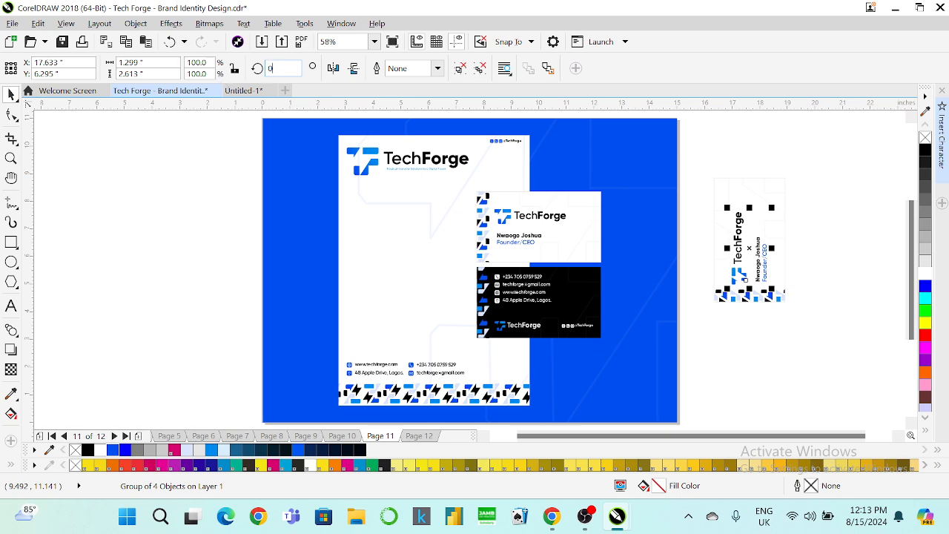
key("Return")
left_click(856, 205)
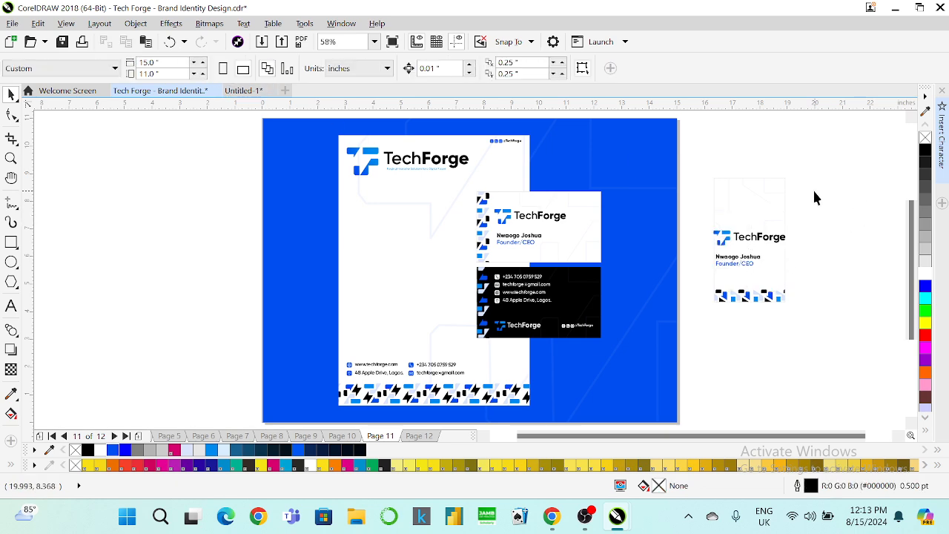
Ungroup the ID card's logo block and shrink the TechForge logo at the top.
scroll(787, 230, "up", 3)
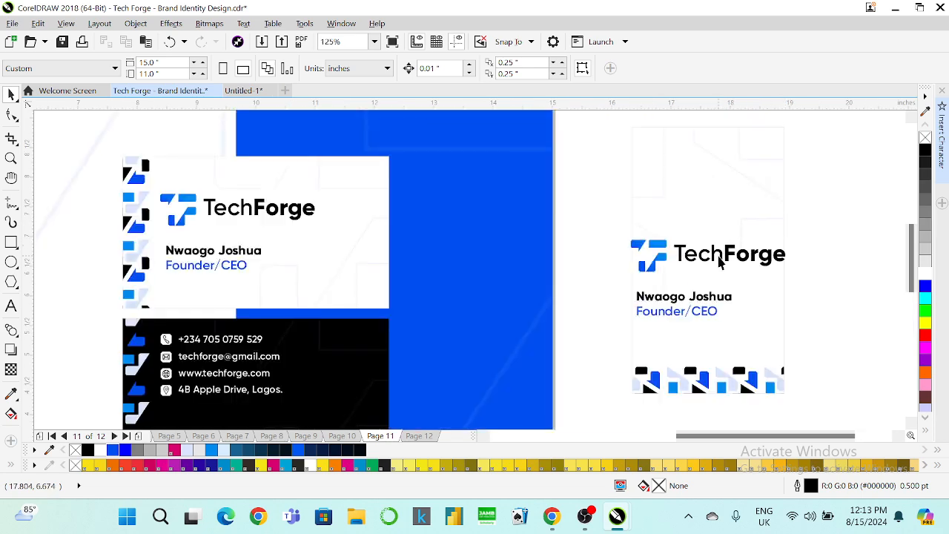
left_click(725, 269)
right_click(716, 263)
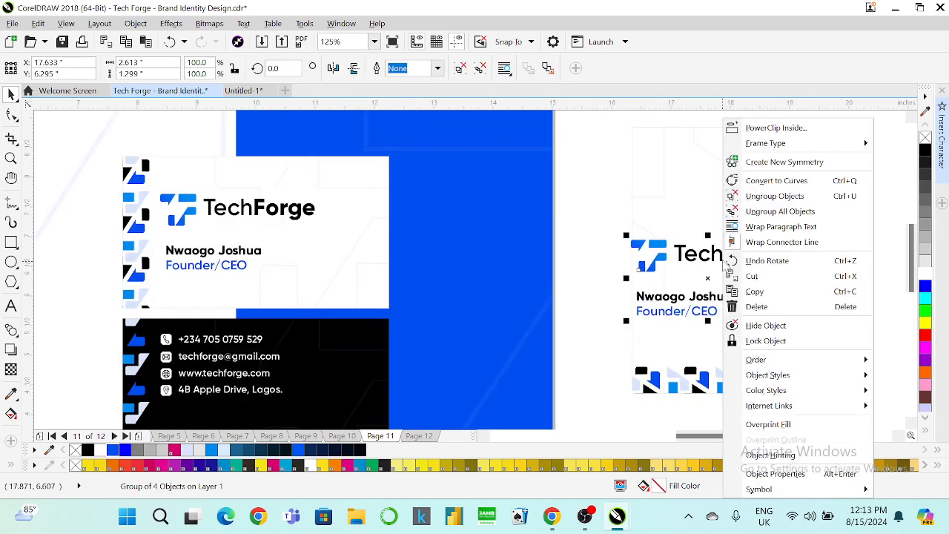
left_click(828, 194)
left_click(829, 191)
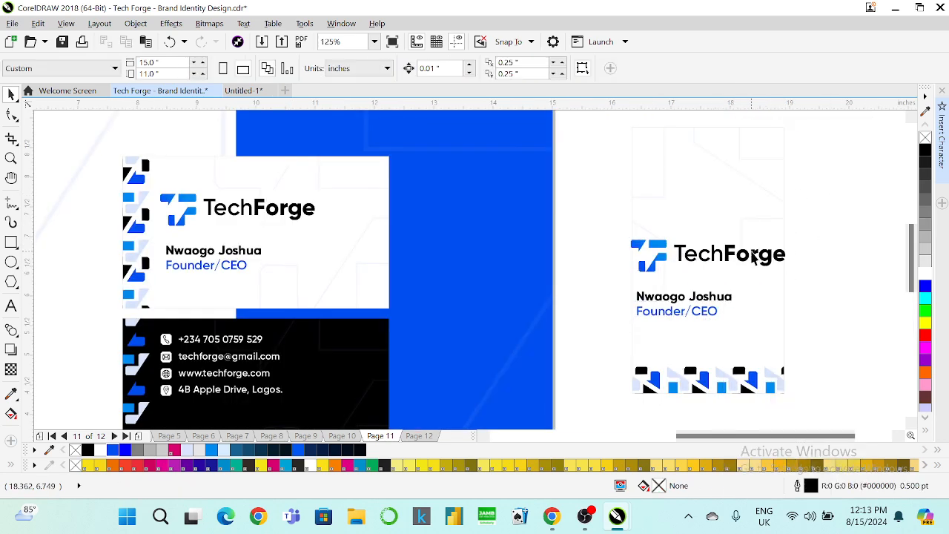
left_click(750, 256)
left_click_drag(580, 289, 679, 164)
left_click_drag(777, 178, 759, 175)
left_click(832, 196)
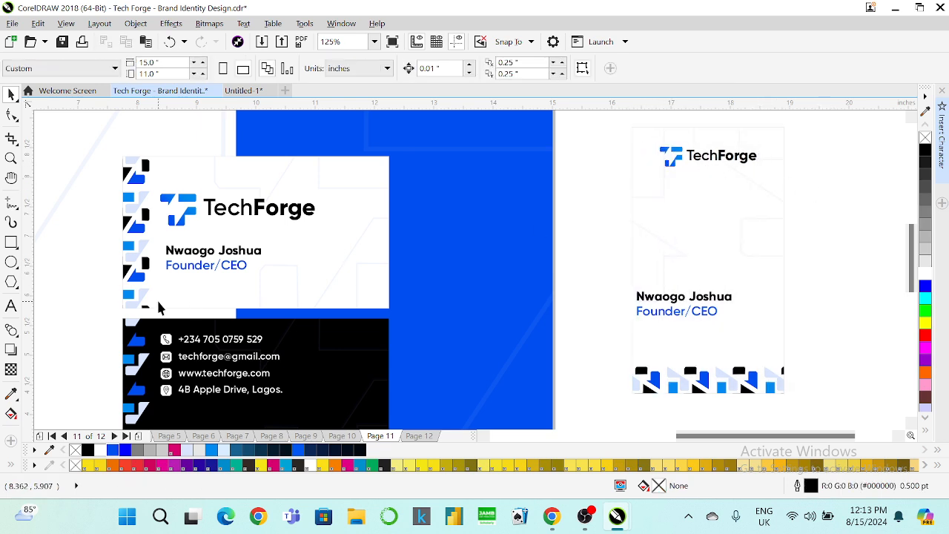
Draw a photo-frame rectangle below the logo with a width of 1.6 inches.
left_click(12, 241)
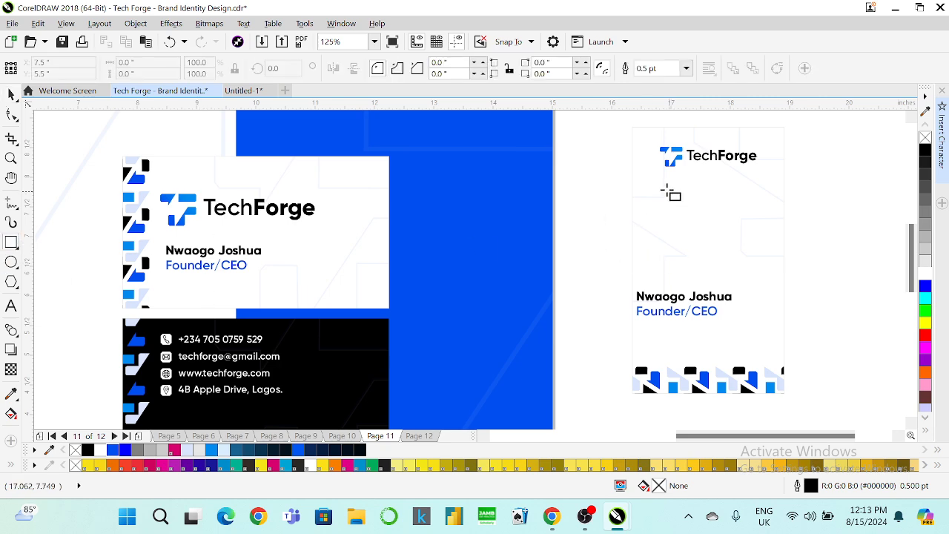
left_click_drag(651, 184, 762, 279)
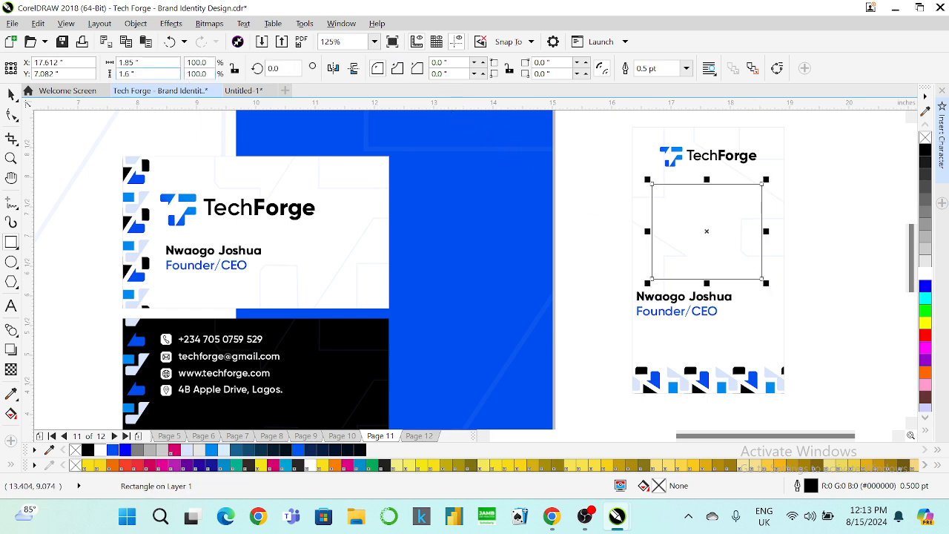
key("BackSpace")
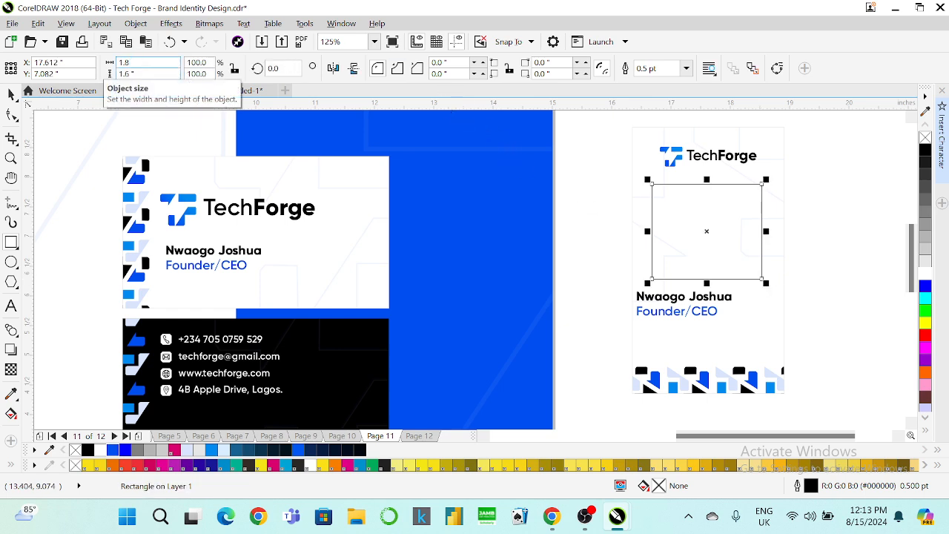
key("BackSpace")
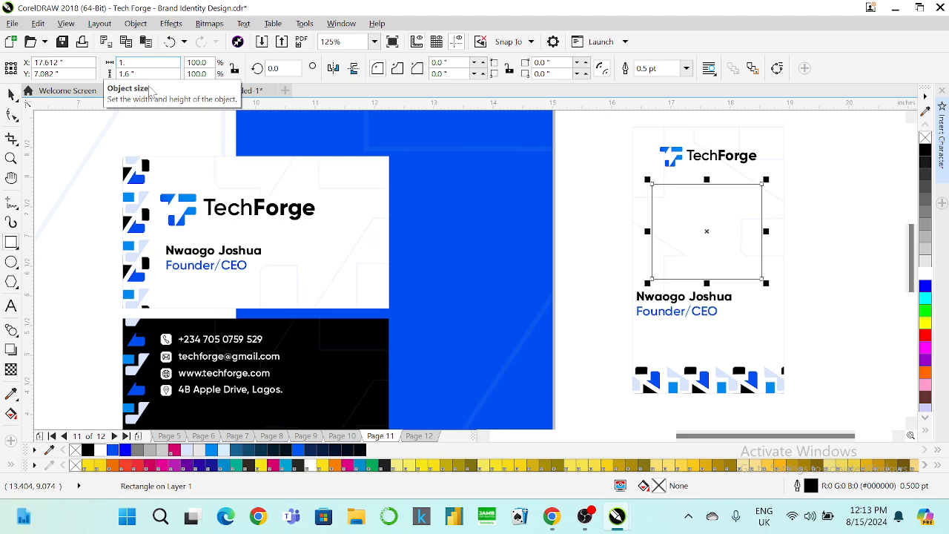
type(".6")
key("Return")
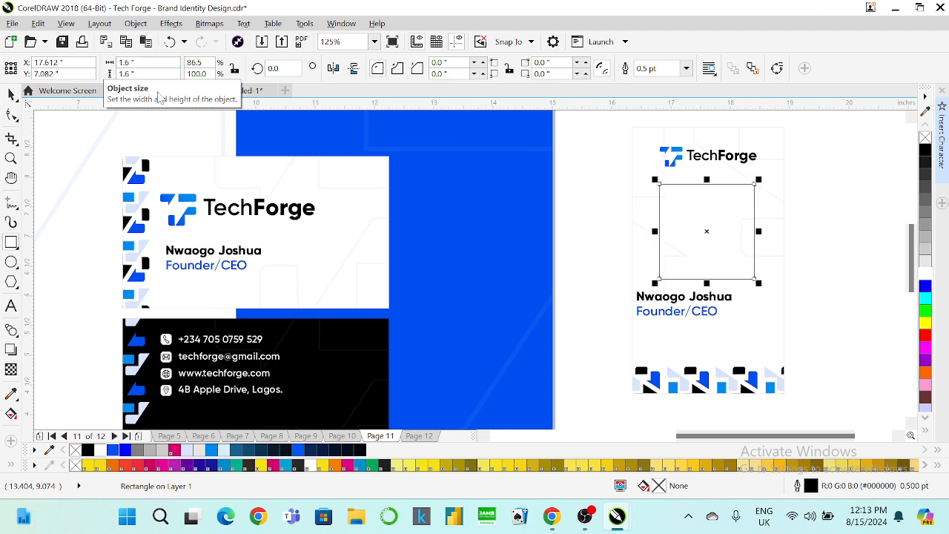
Chamfer all four corners of the photo rectangle into an octagonal frame.
left_click(11, 95)
left_click(11, 114)
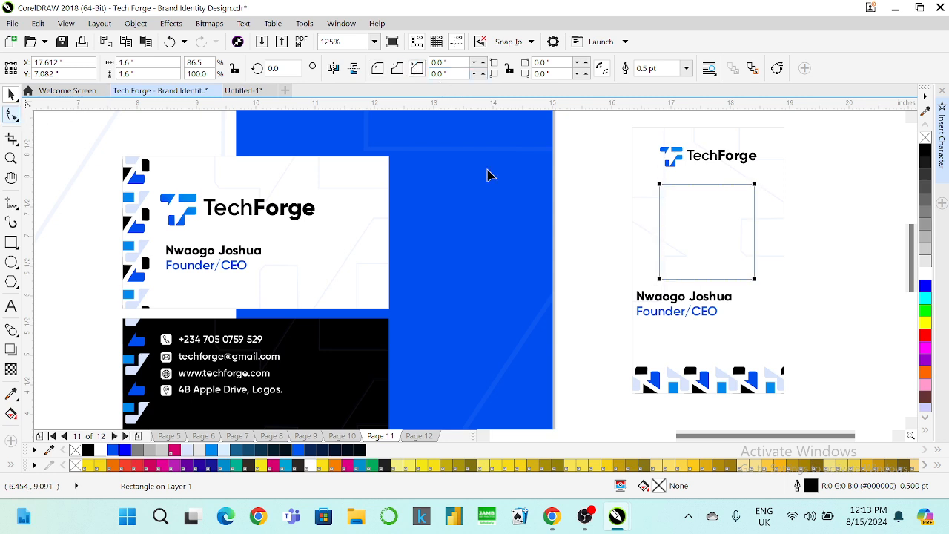
left_click_drag(659, 185, 664, 199)
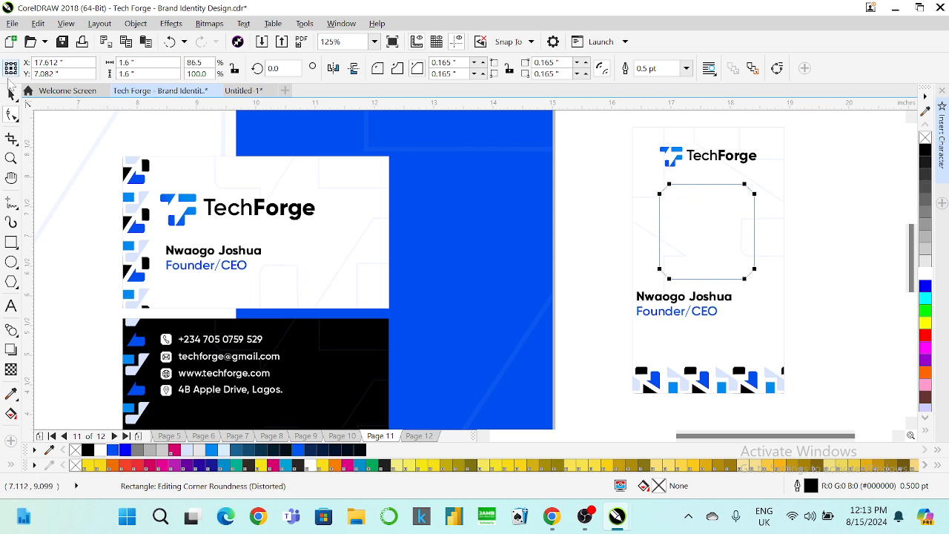
left_click(12, 94)
Centre the name and title under the photo frame, nudge them down and shrink the text.
left_click_drag(741, 286, 587, 324)
left_click(725, 273, "shift")
key("c")
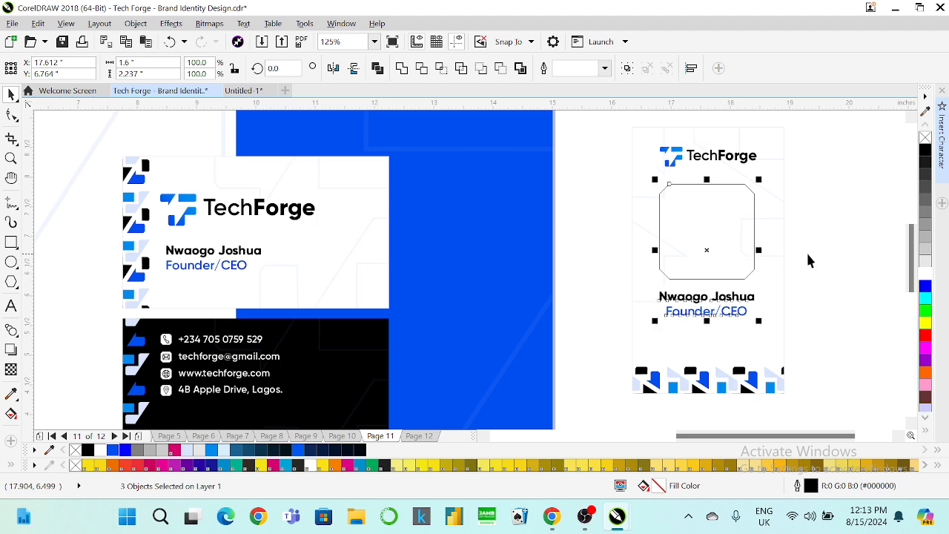
key("Down")
key("Down")
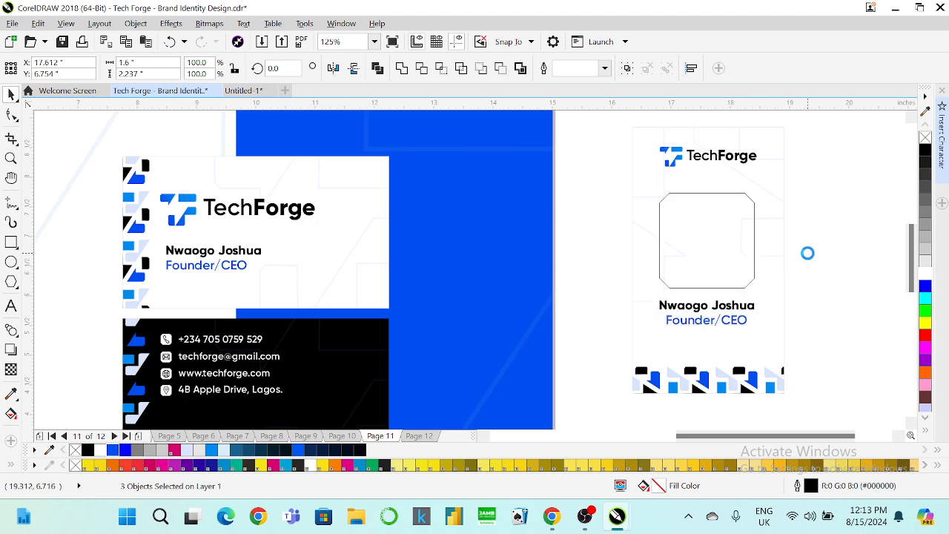
left_click(824, 277)
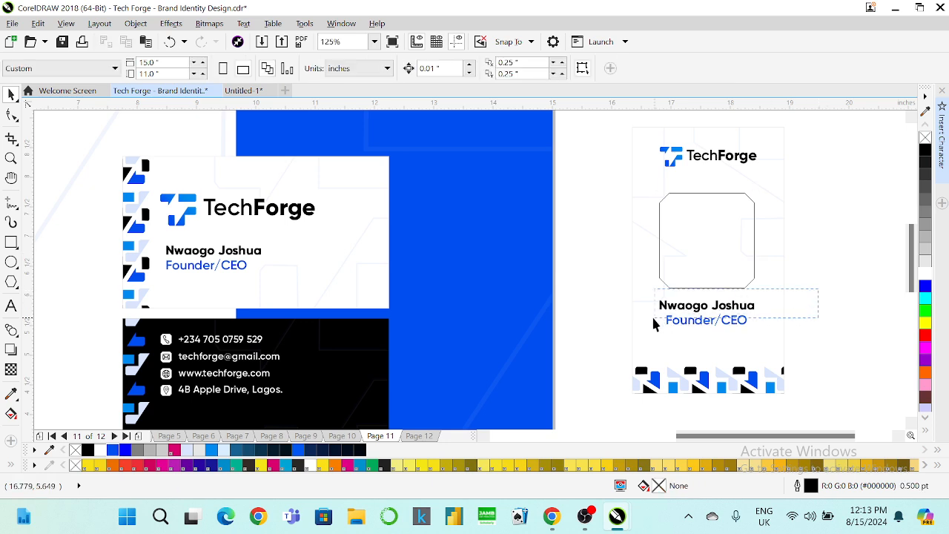
left_click(653, 324)
left_click_drag(758, 330, 752, 327)
left_click(819, 297)
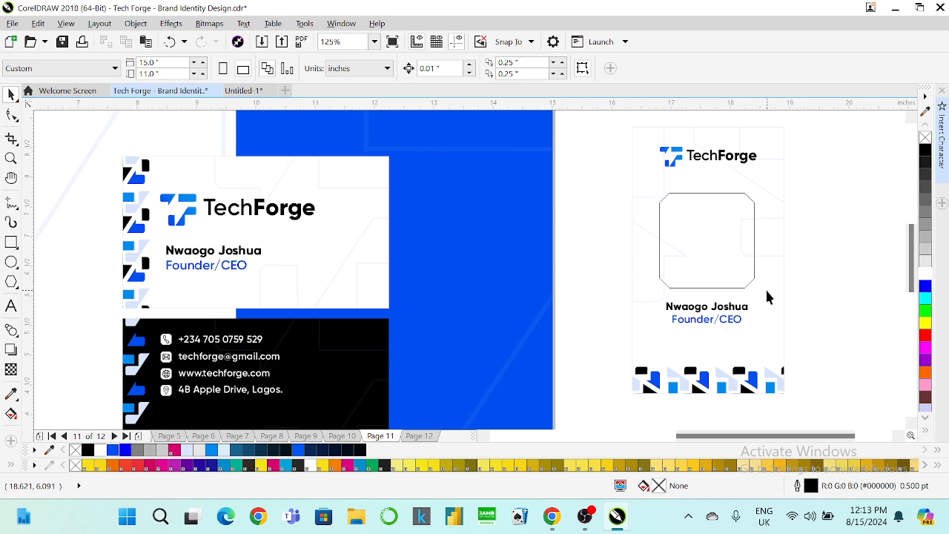
Compare the ID card's logo with the small logo on the black business card.
left_click(741, 155)
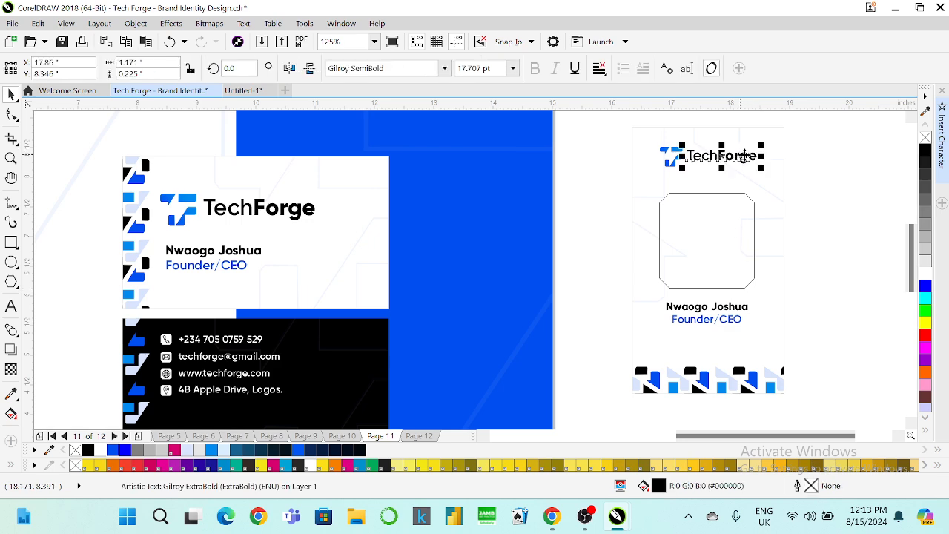
left_click(836, 149)
left_click_drag(621, 206, 617, 205)
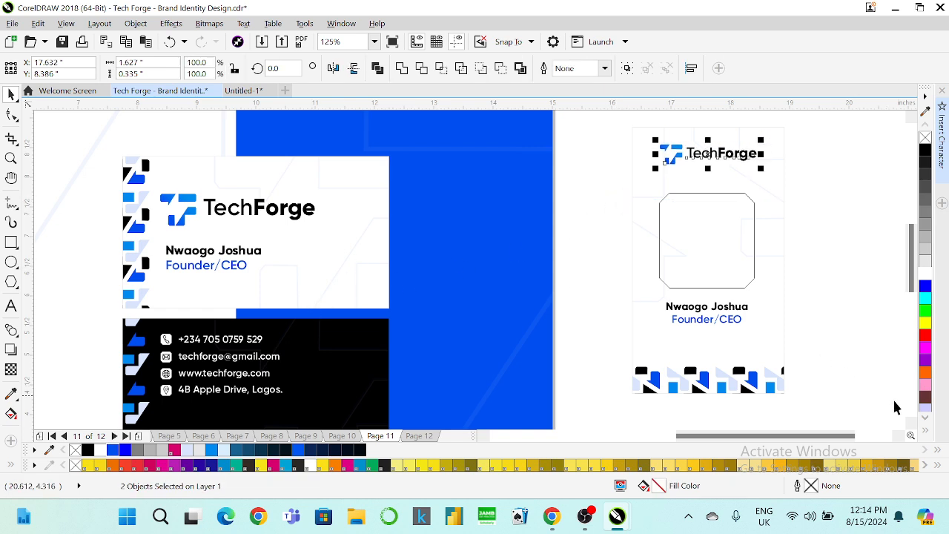
scroll(905, 423, "down", 2)
left_click(310, 378)
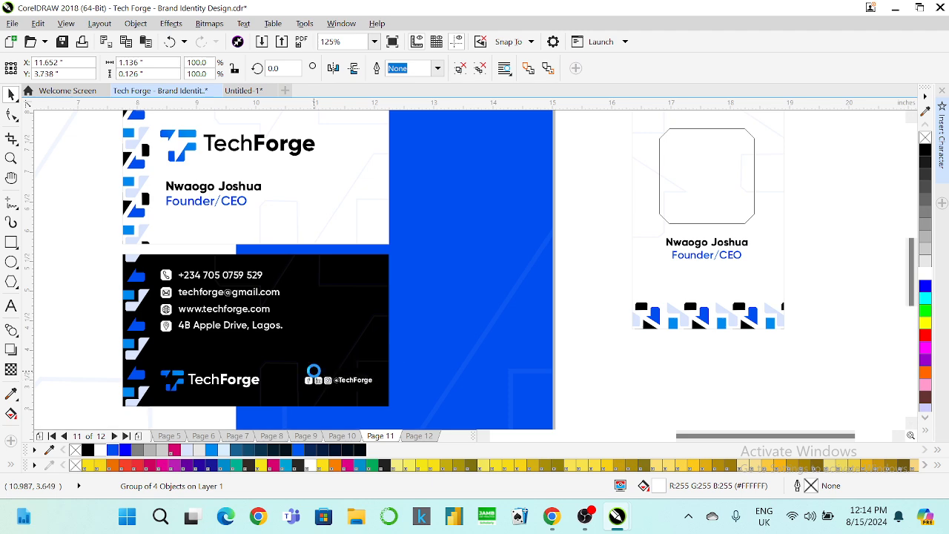
left_click(862, 165)
scroll(169, 154, "up", 5)
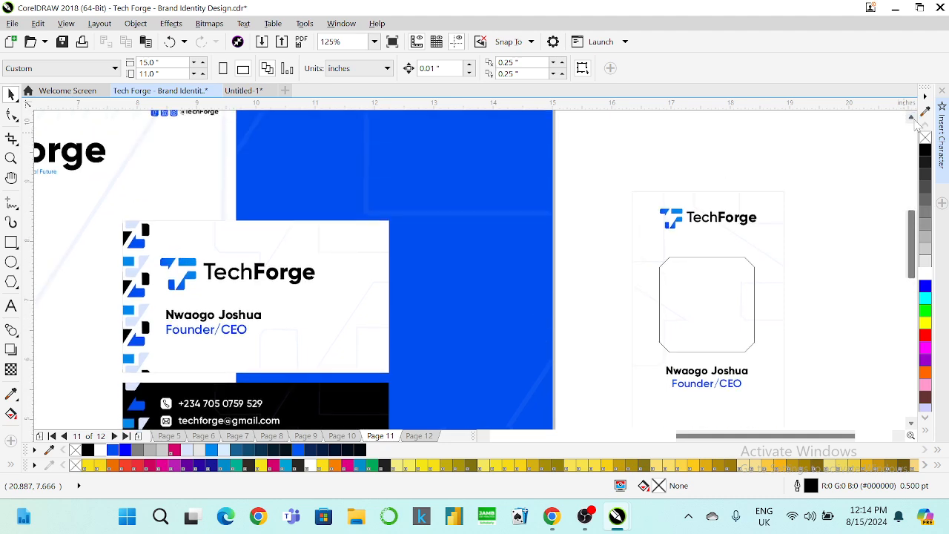
Ungroup the letterhead header and move its social handle icons to the ID card's bottom.
left_click(167, 147)
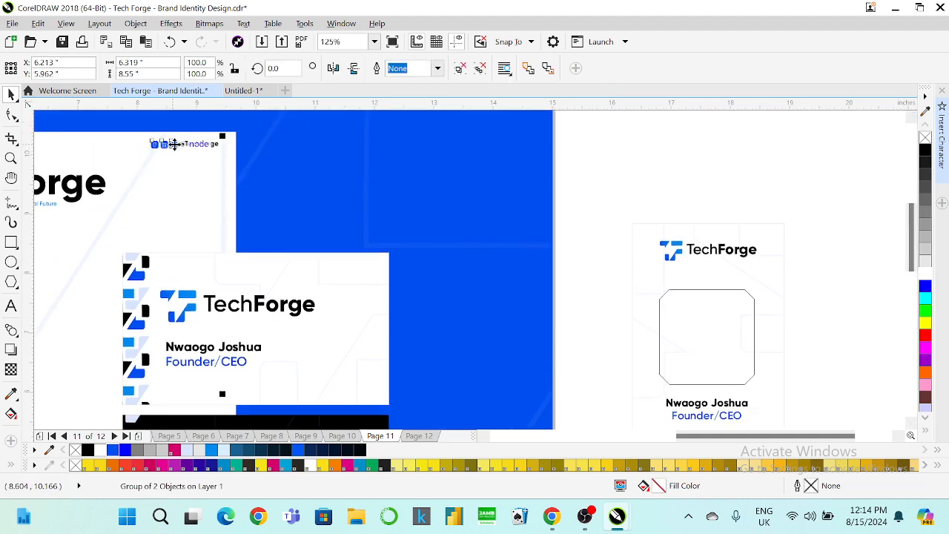
scroll(297, 175, "down", 5)
scroll(279, 170, "up", 3)
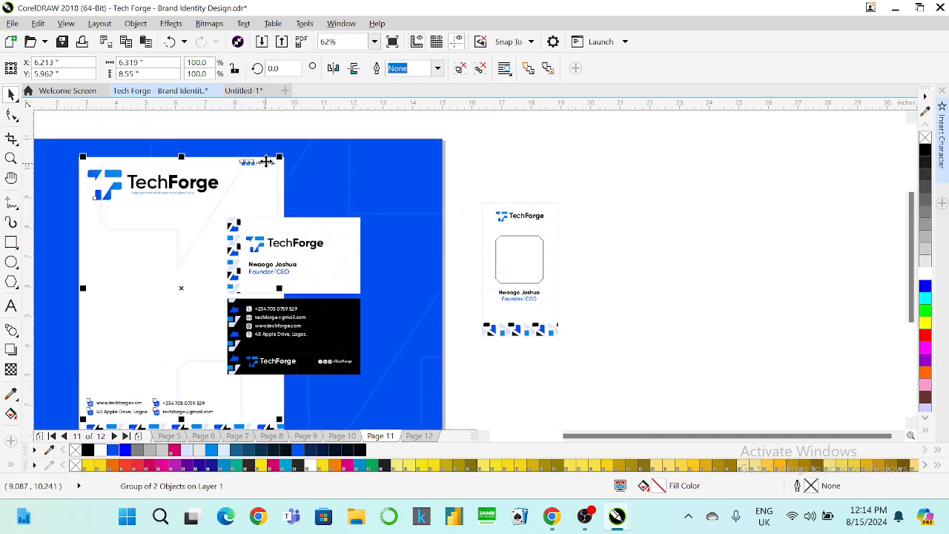
right_click(278, 157)
key("Escape")
left_click(294, 131)
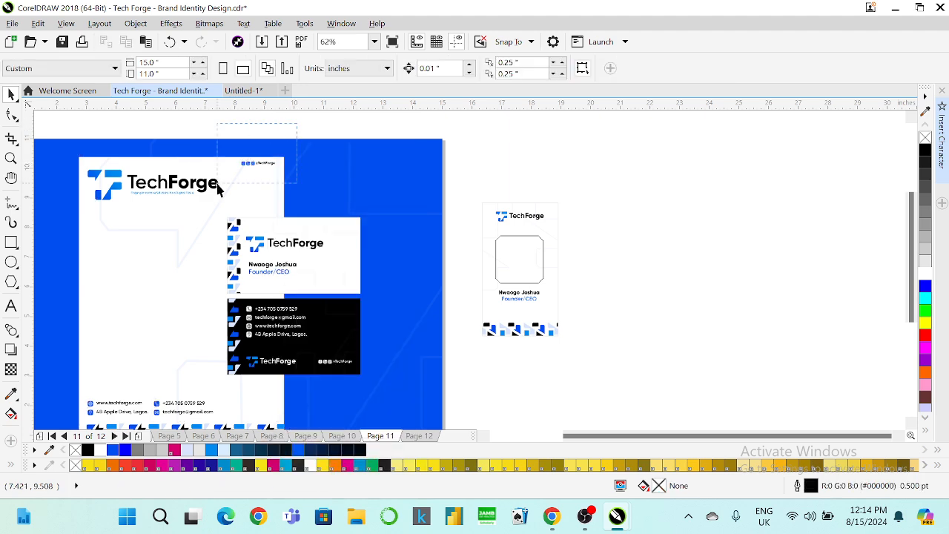
left_click(256, 160)
right_click(256, 160)
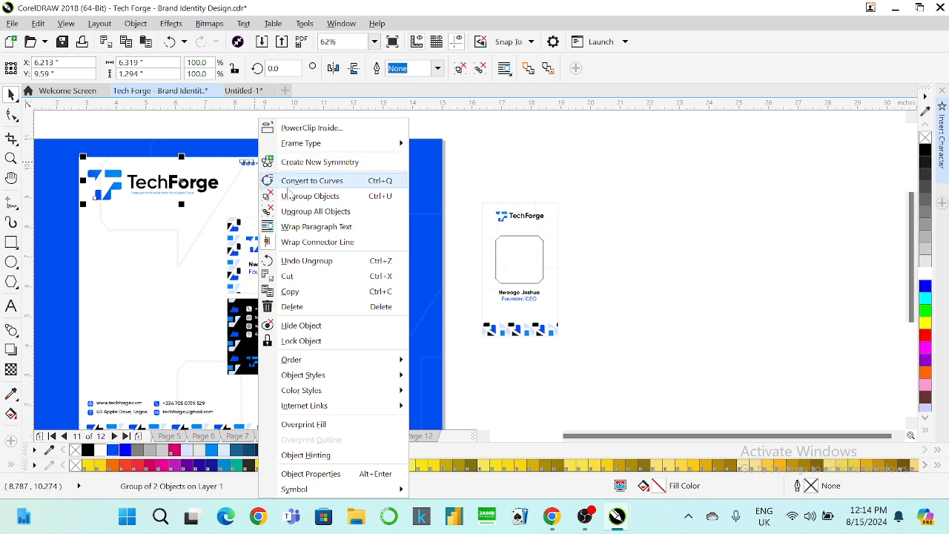
left_click(318, 195)
left_click(259, 163)
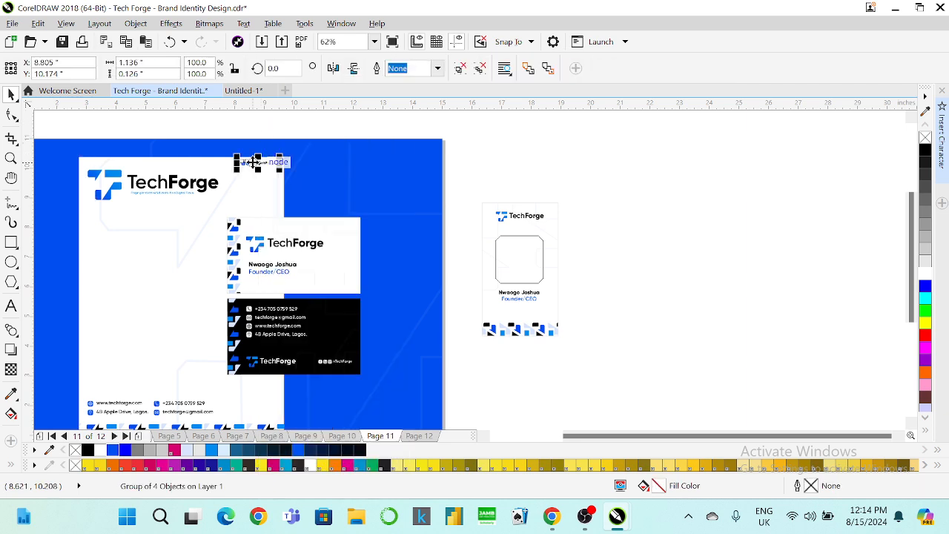
left_click_drag(259, 163, 517, 323)
scroll(516, 322, "up", 4)
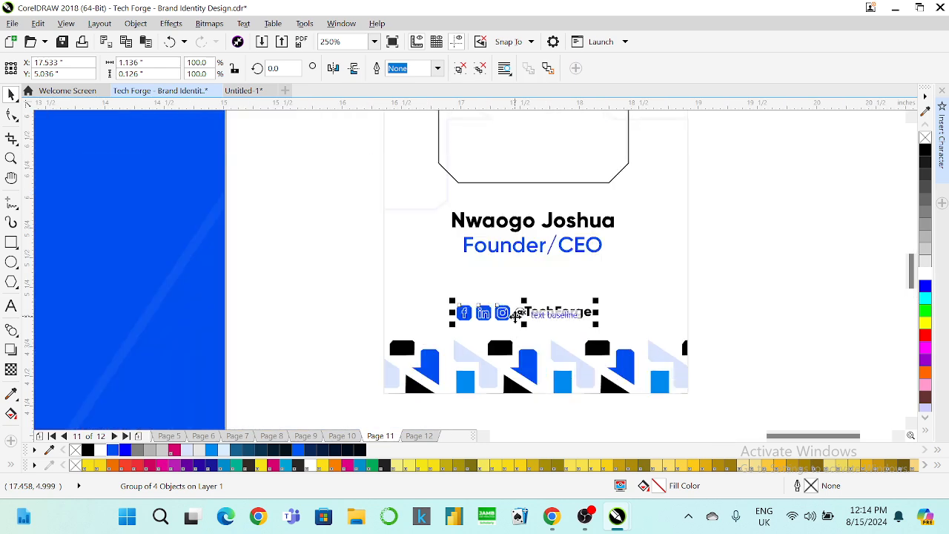
Shrink the social icon and handle row to about two thirds.
left_click_drag(452, 324, 470, 322)
left_click(546, 249, "shift")
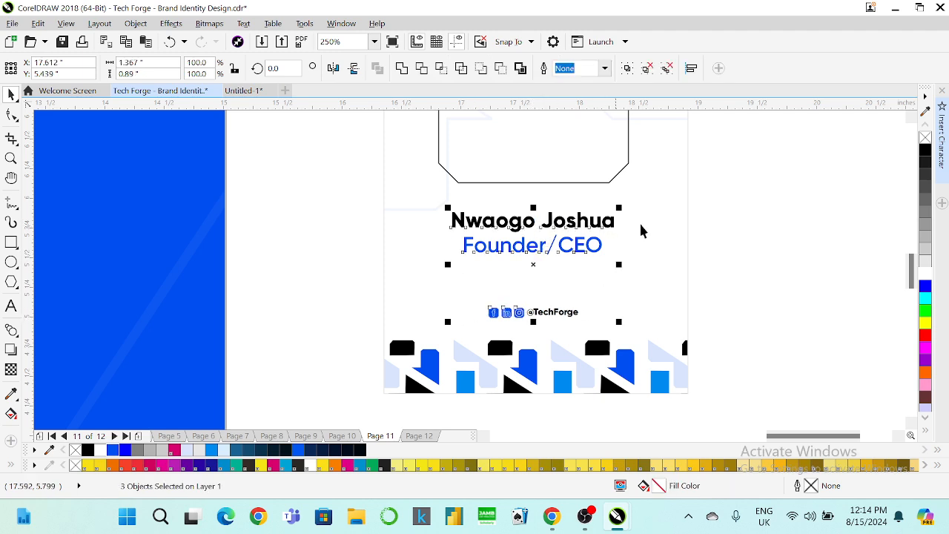
left_click(760, 214)
Set the Founder/CEO title to 13 pt and the name to 14 pt.
left_click(580, 248)
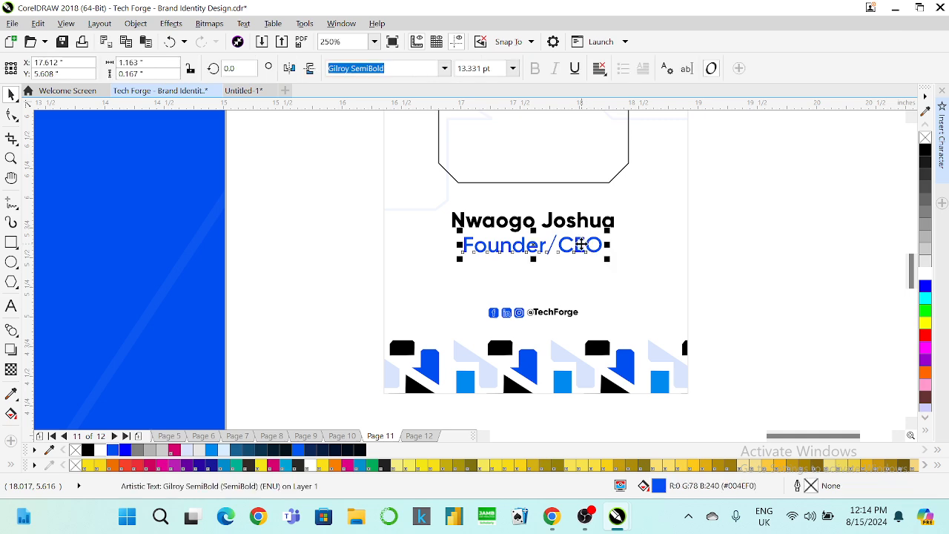
left_click_drag(490, 68, 413, 83)
type("13")
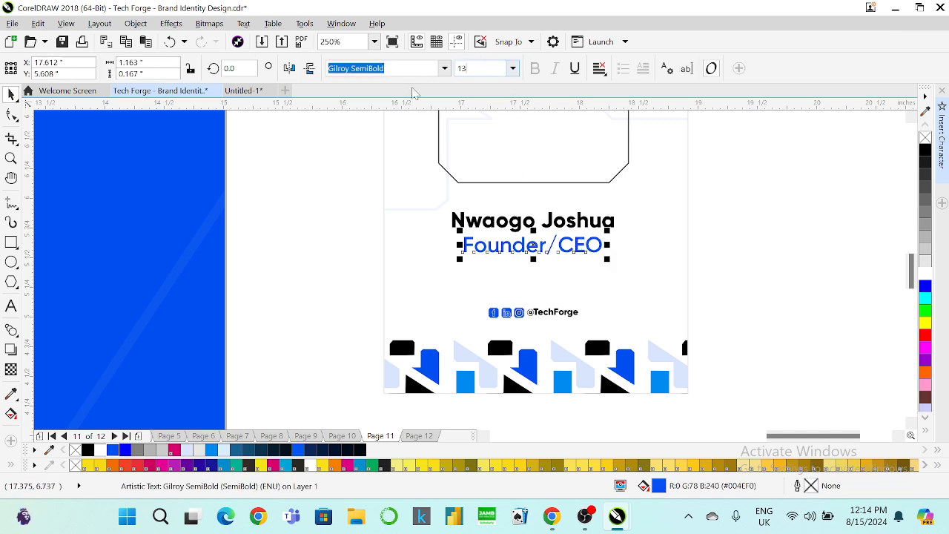
key("Return")
left_click(521, 222)
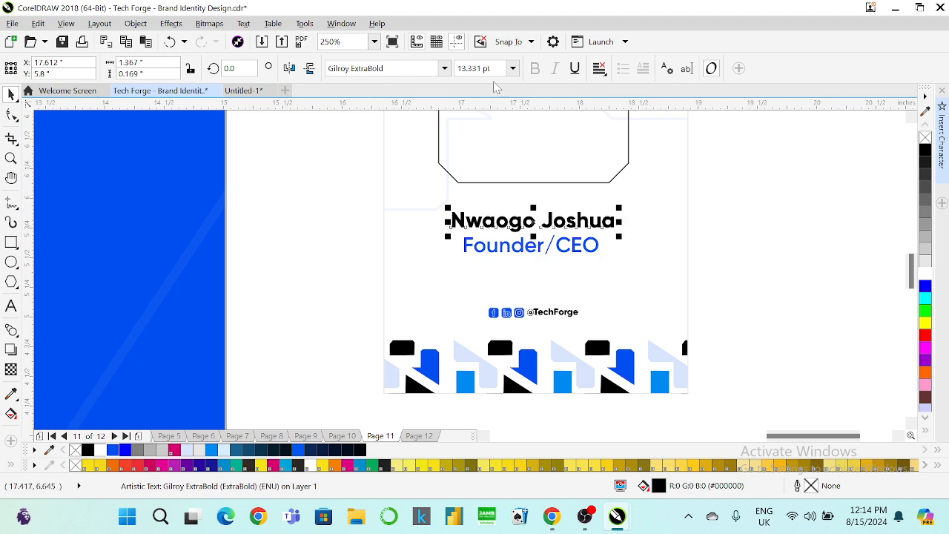
left_click_drag(490, 68, 430, 83)
type("14")
key("Return")
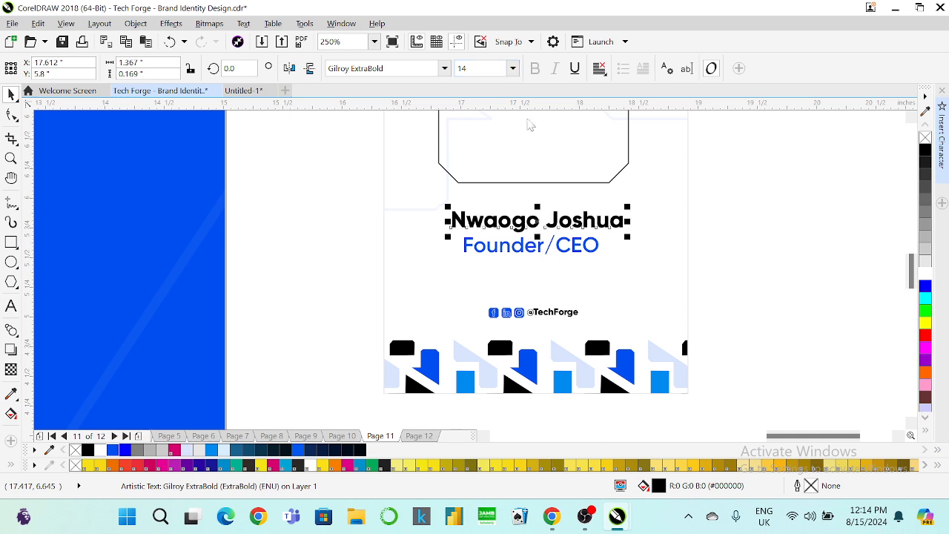
Centre the name and title on the icon row, photo frame and card background.
left_click_drag(725, 181, 434, 279)
key("c")
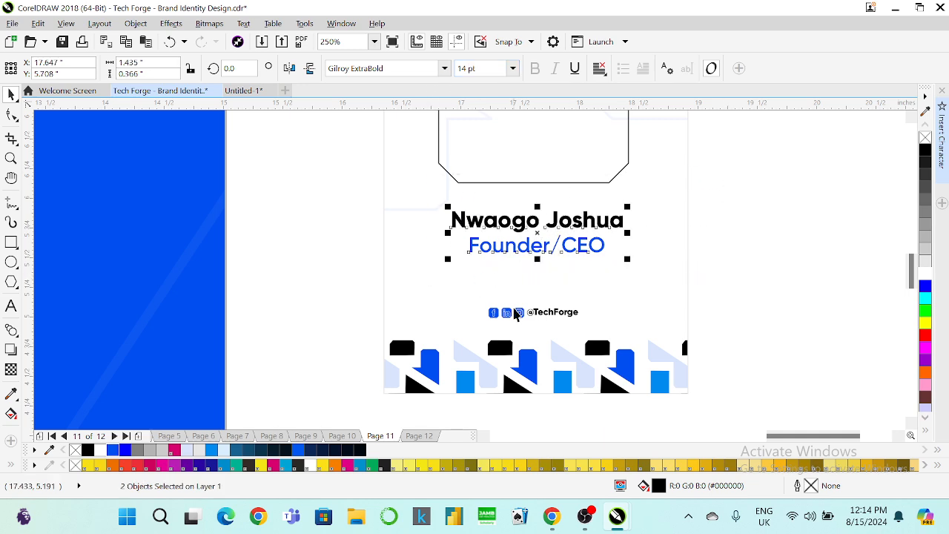
left_click(515, 313, "shift")
key("c")
left_click(515, 182, "shift")
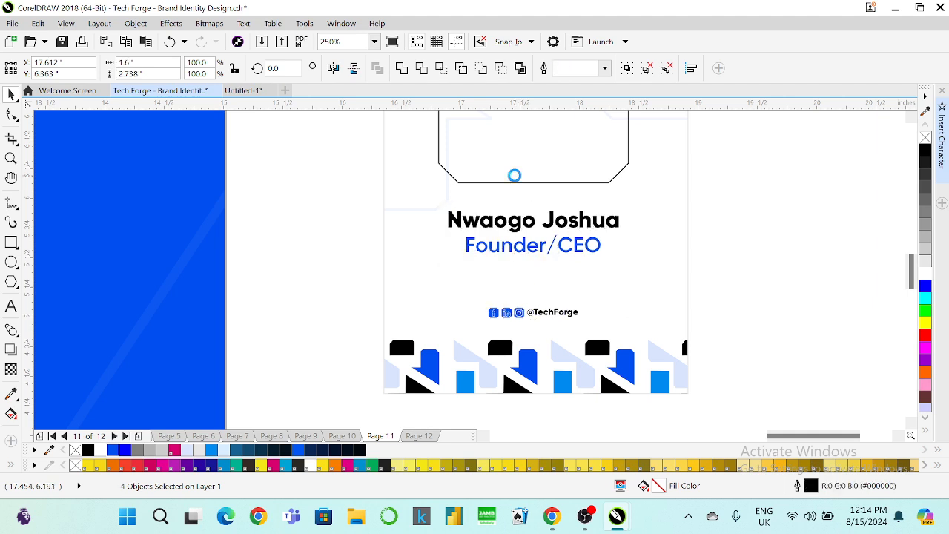
left_click(438, 211, "shift")
key("c")
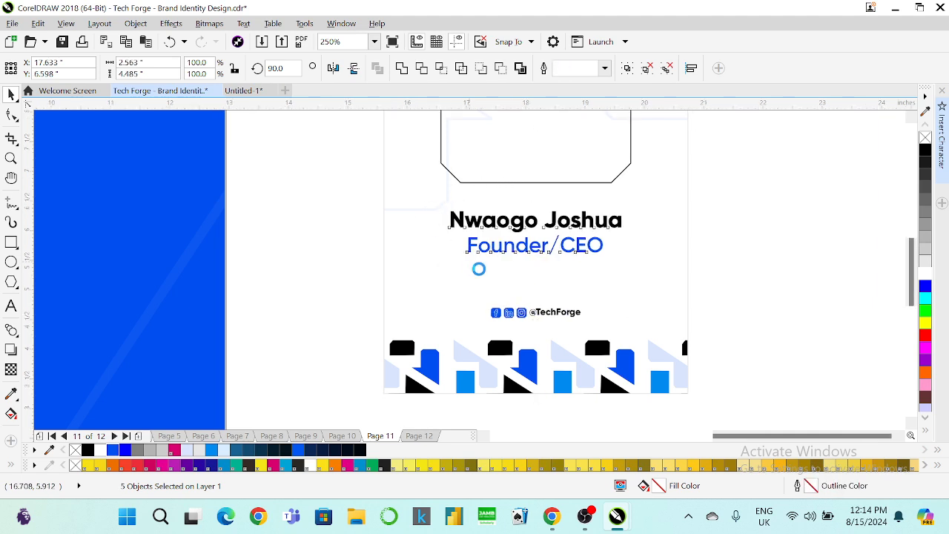
scroll(477, 267, "down", 2)
key("ctrl+a")
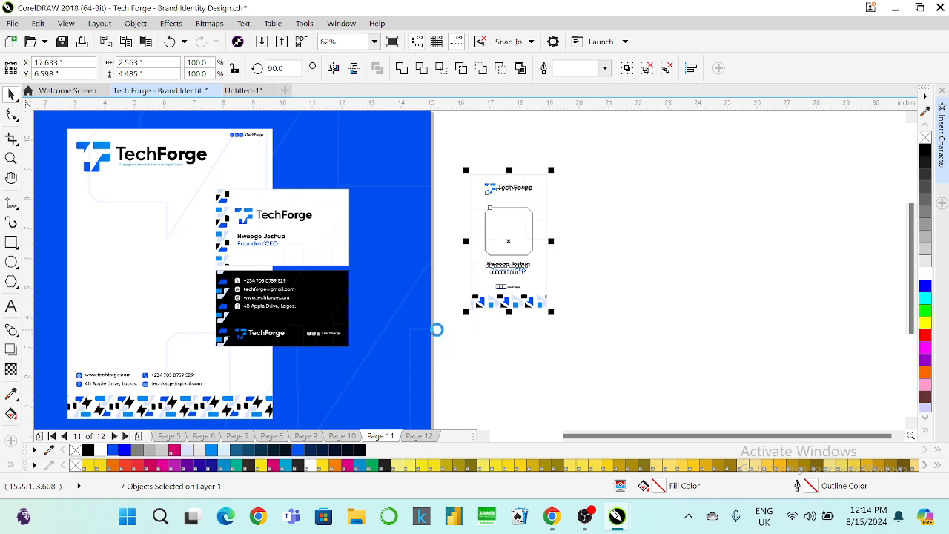
Group the two logo pieces and enlarge the whole ID card to about 140%.
left_click_drag(607, 152, 432, 214)
key("ctrl+g")
left_click_drag(606, 152, 440, 335)
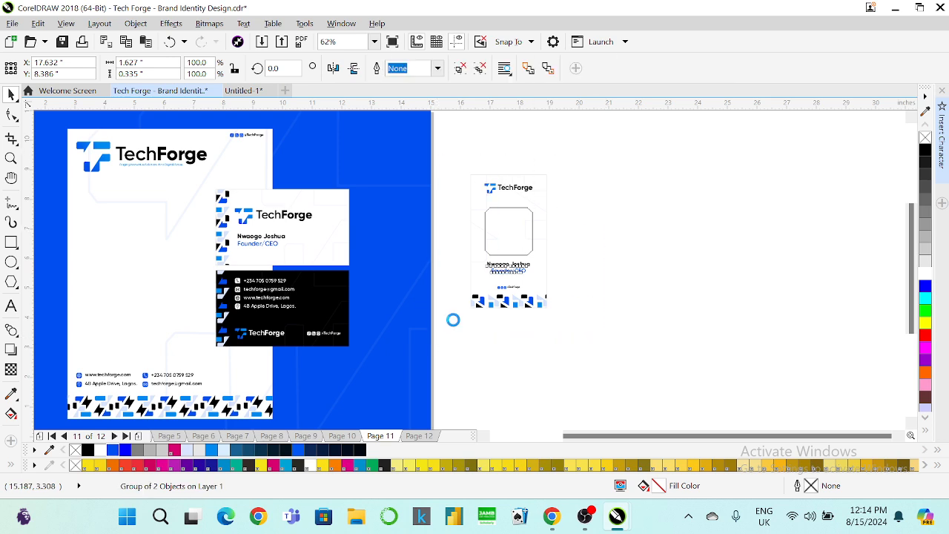
left_click_drag(569, 192, 448, 296)
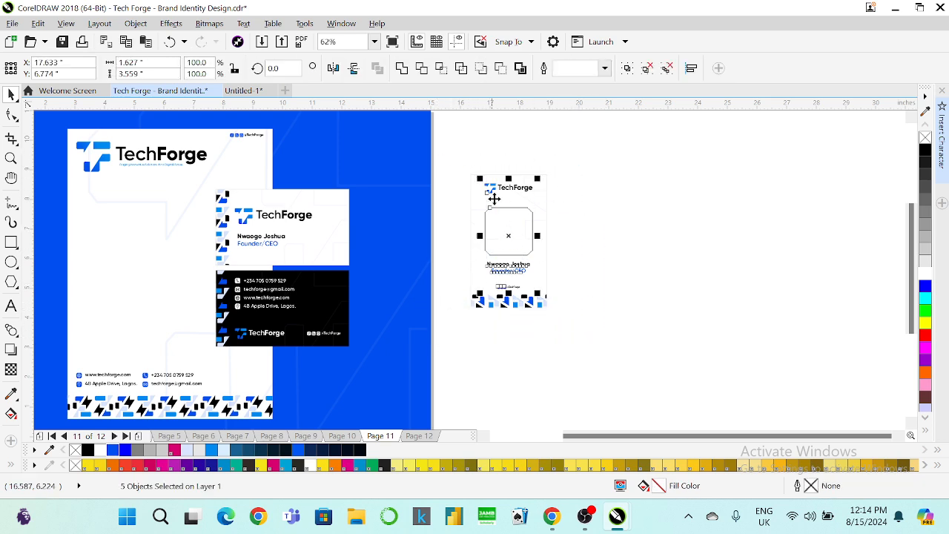
left_click_drag(551, 314, 621, 371)
left_click_drag(547, 328, 521, 325)
left_click(584, 267)
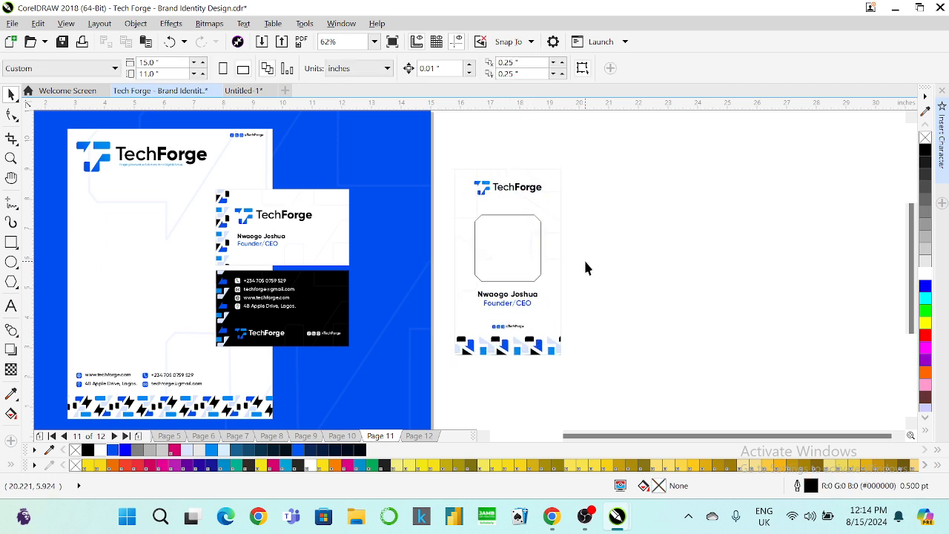
Copy the ID card to the right and remove the photo frame, name, title and logo.
left_click_drag(581, 152, 438, 396)
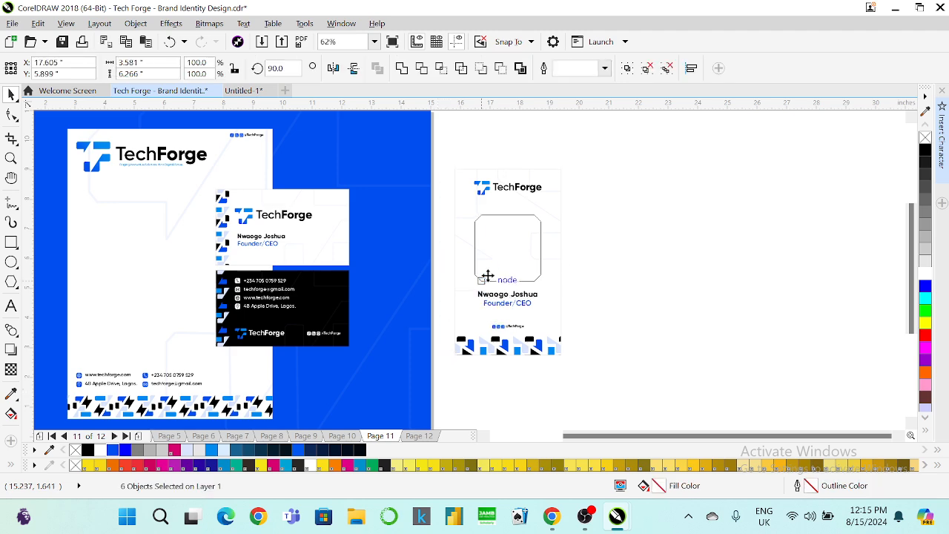
left_click_drag(487, 275, 621, 263)
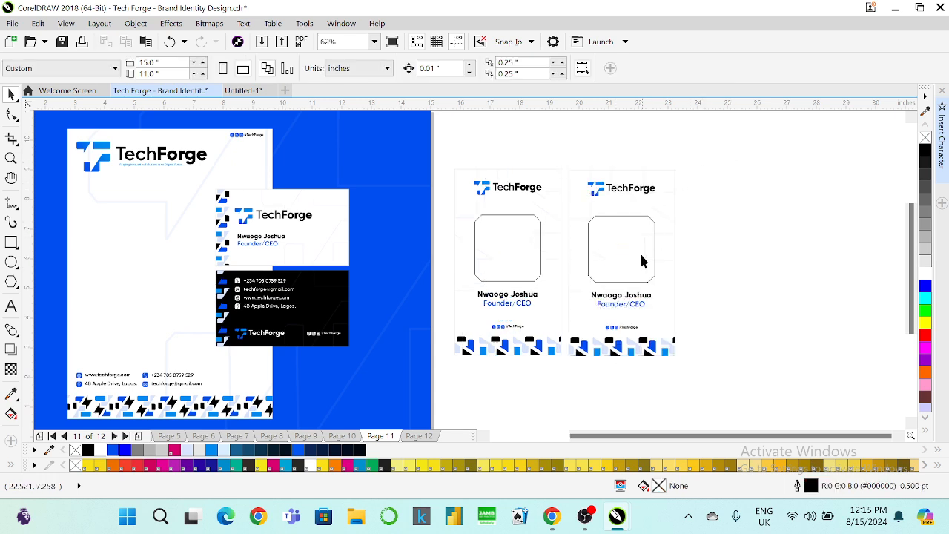
left_click(631, 247)
key("Delete")
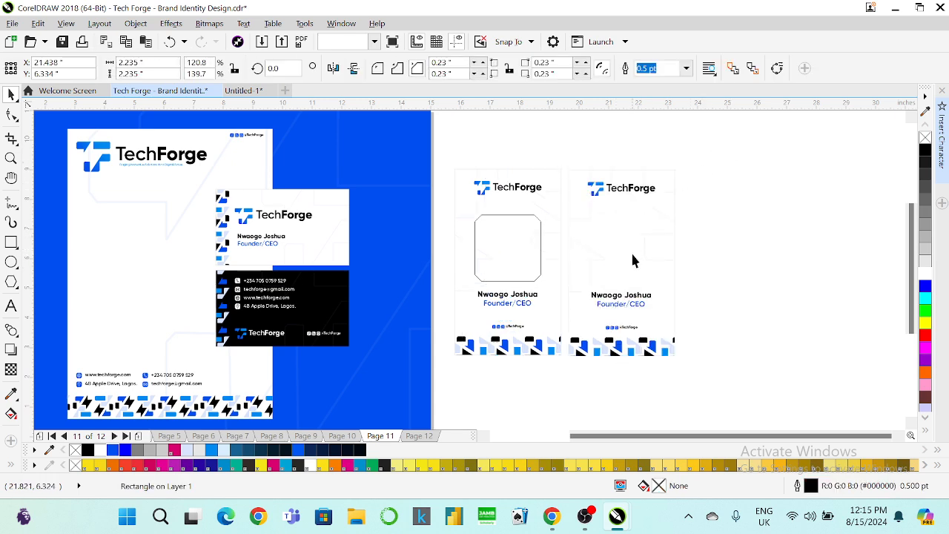
left_click_drag(716, 259, 562, 311)
key("Delete")
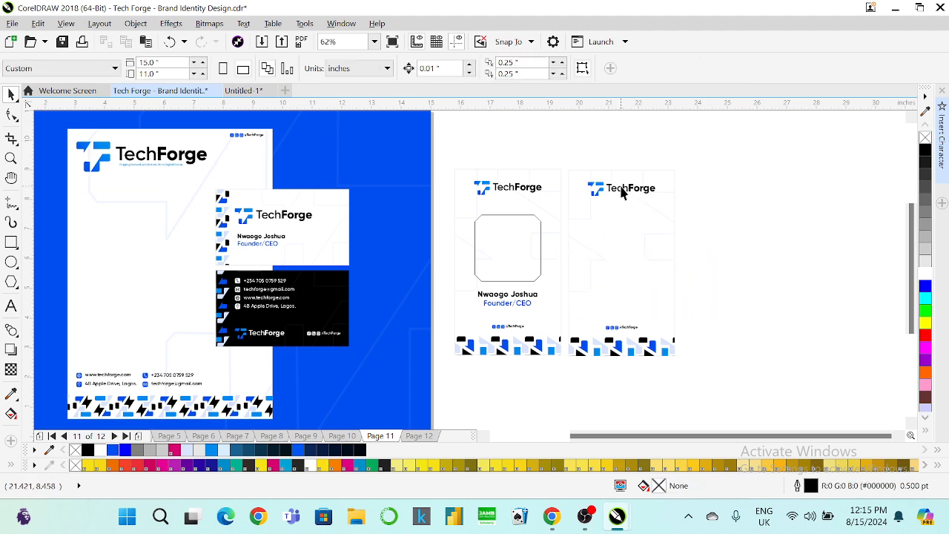
left_click(622, 189)
key("Delete")
Fill the copied card's background black.
left_click(619, 191)
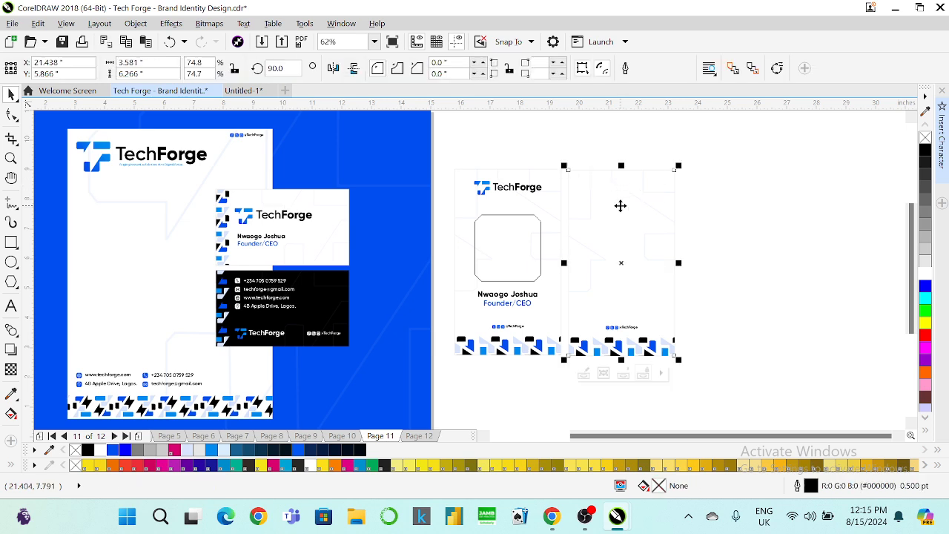
left_click(925, 151)
left_click(804, 181)
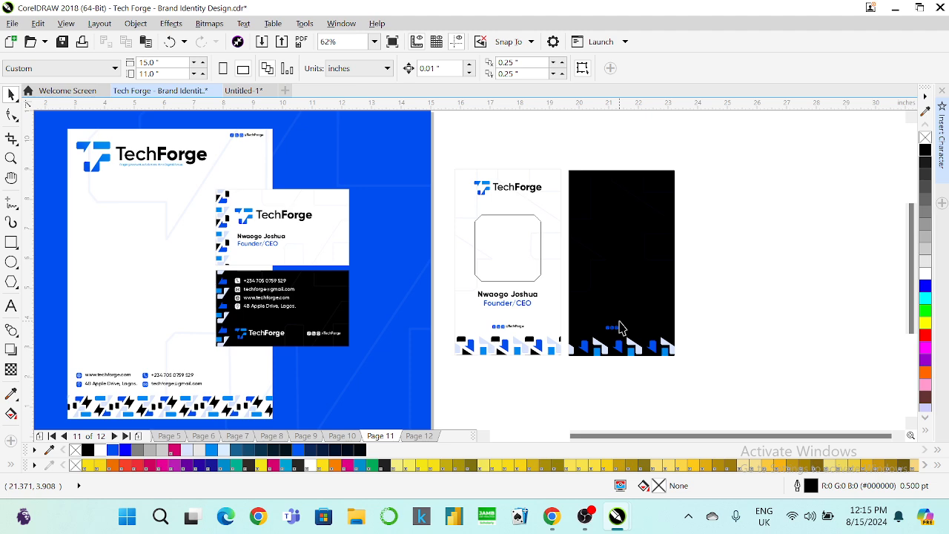
Search Google Images for 'qr code' in a new Chrome tab.
mouse_move(551, 516)
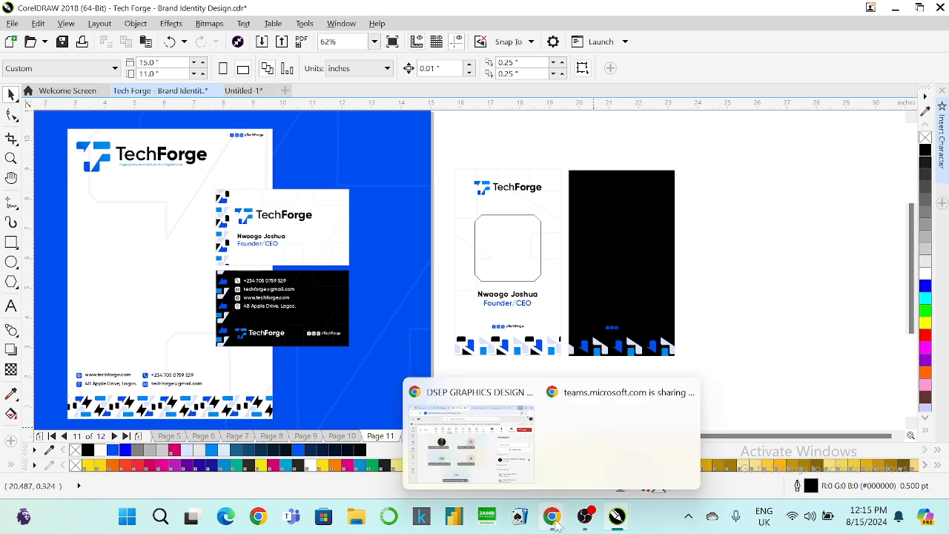
left_click(502, 430)
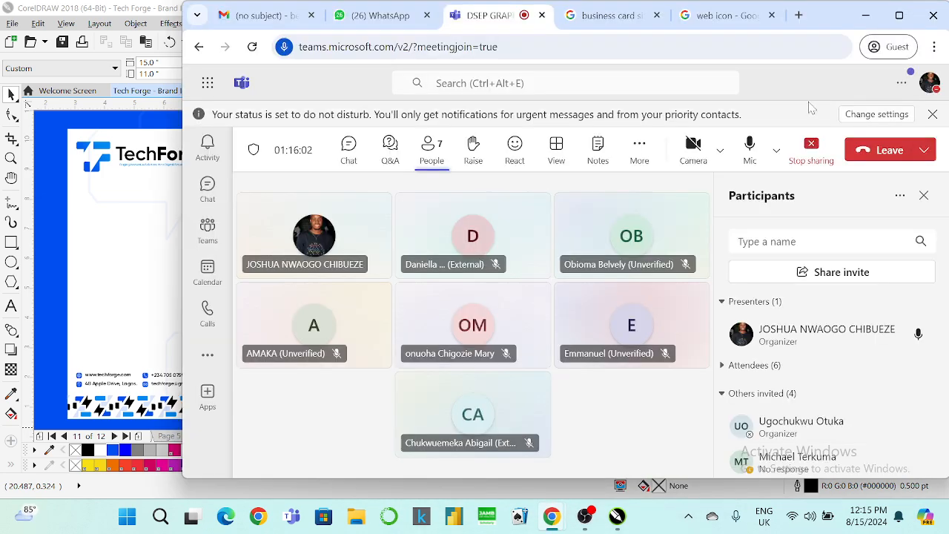
left_click(798, 16)
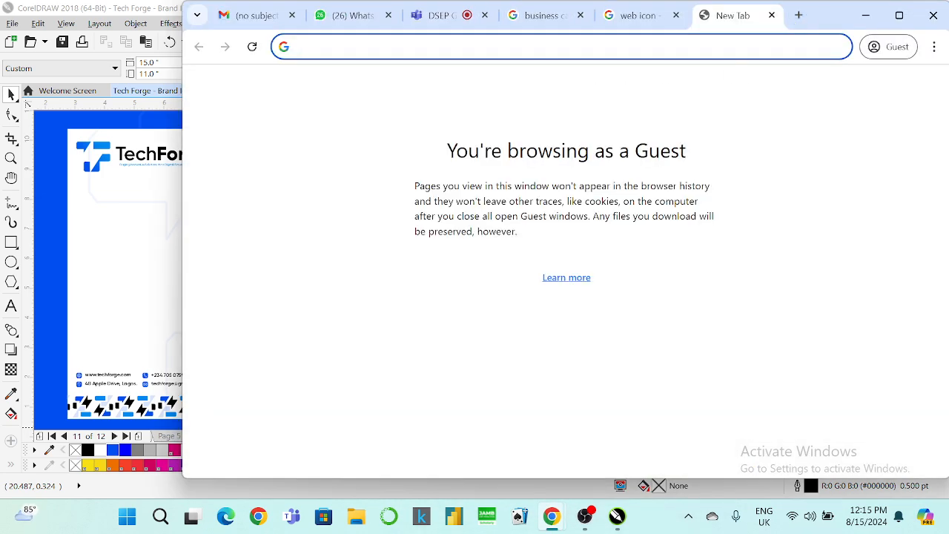
type("qr code")
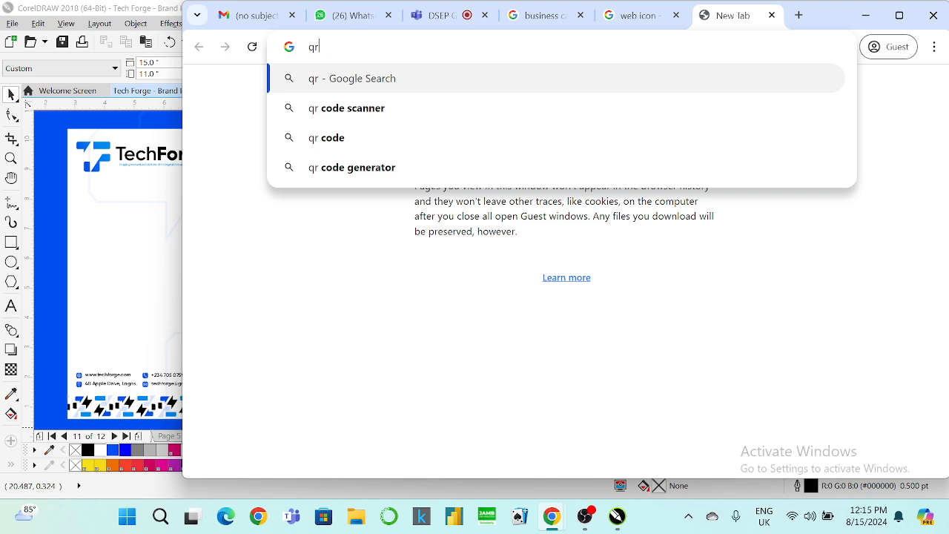
key("Return")
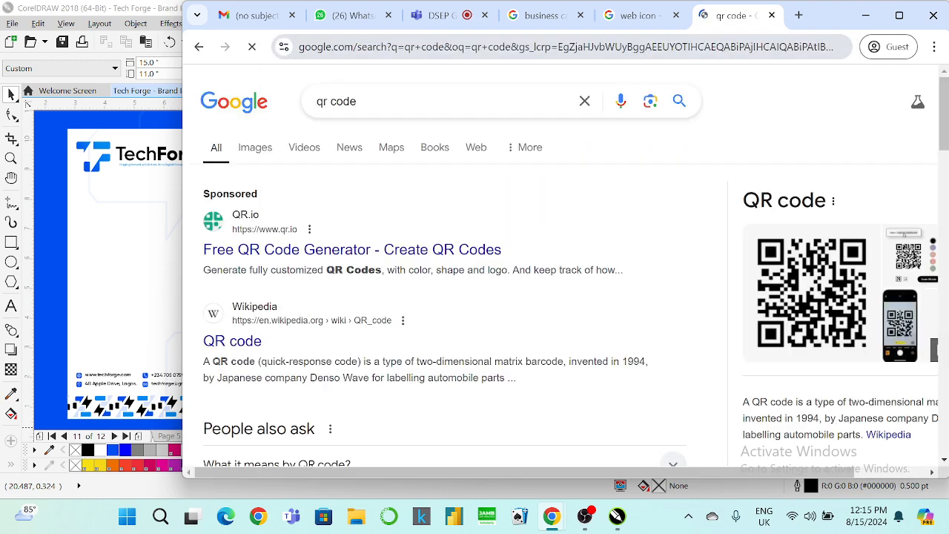
left_click(253, 156)
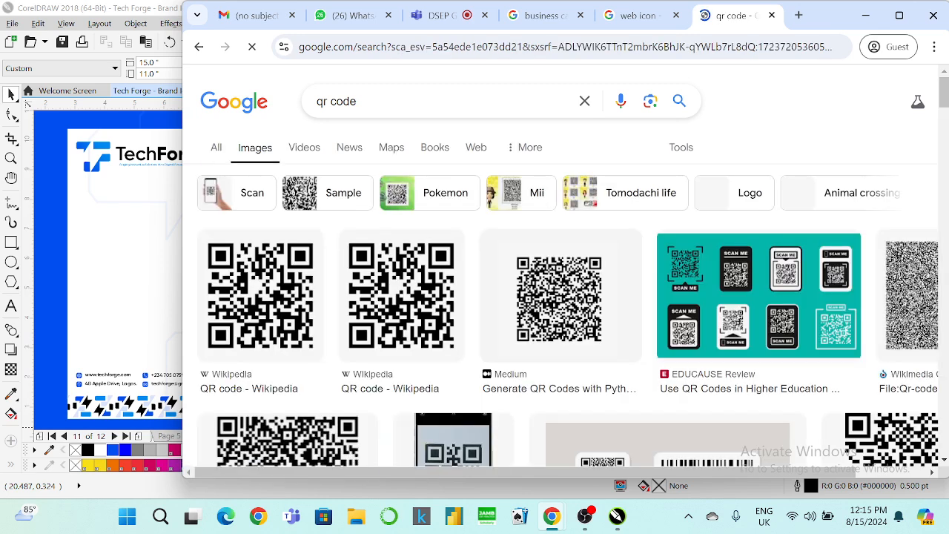
Maximise the browser and scroll through the QR code image results.
left_click(899, 15)
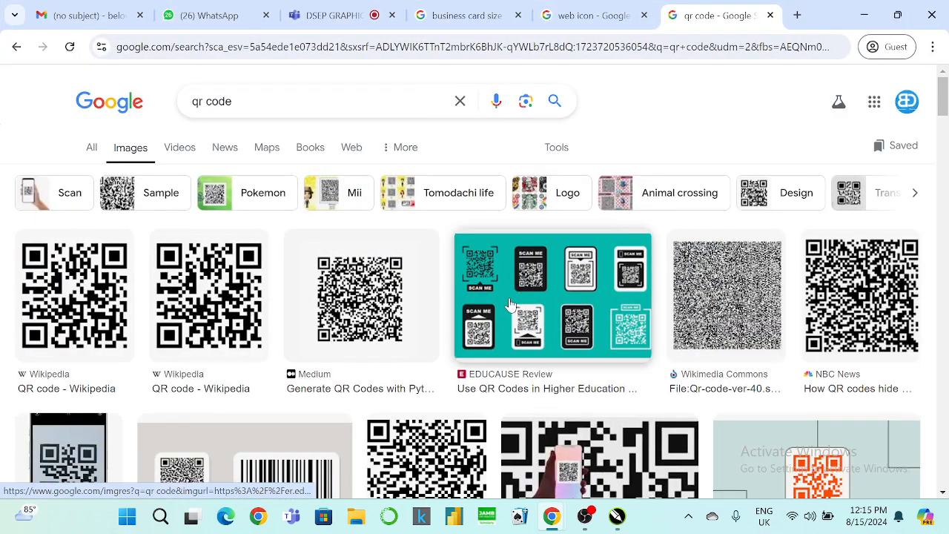
scroll(508, 306, "down", 3)
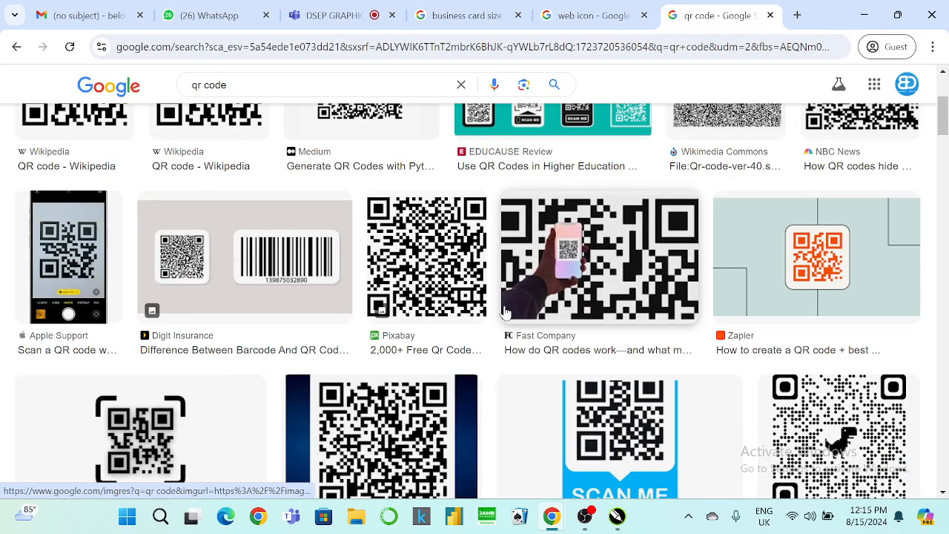
scroll(506, 311, "down", 2)
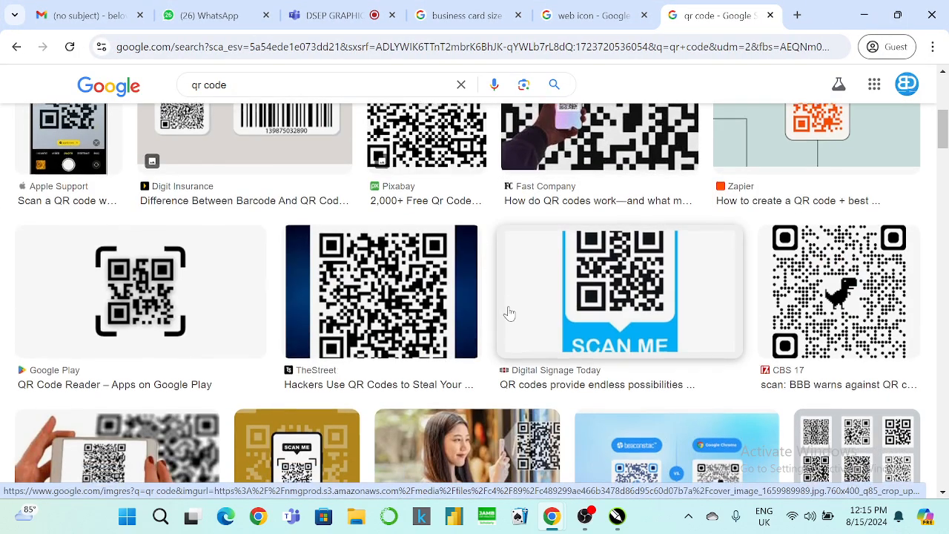
scroll(509, 312, "down", 2)
scroll(510, 313, "up", 6)
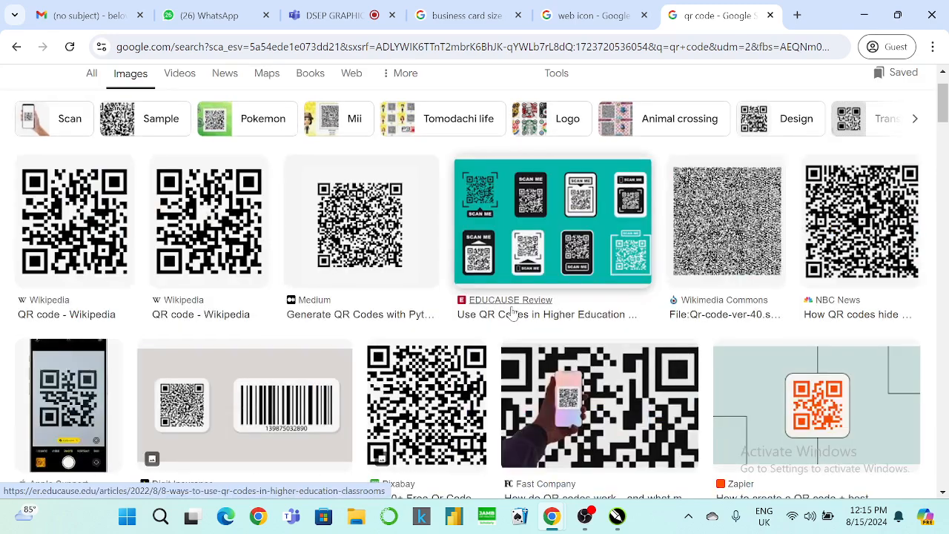
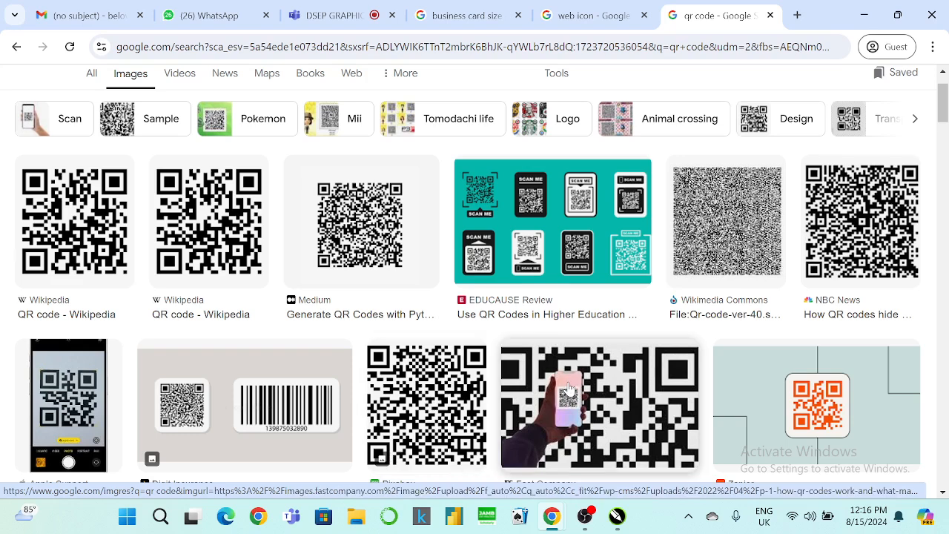
Preview the Wikipedia QR code images, then start and cancel saving one.
left_click(210, 252)
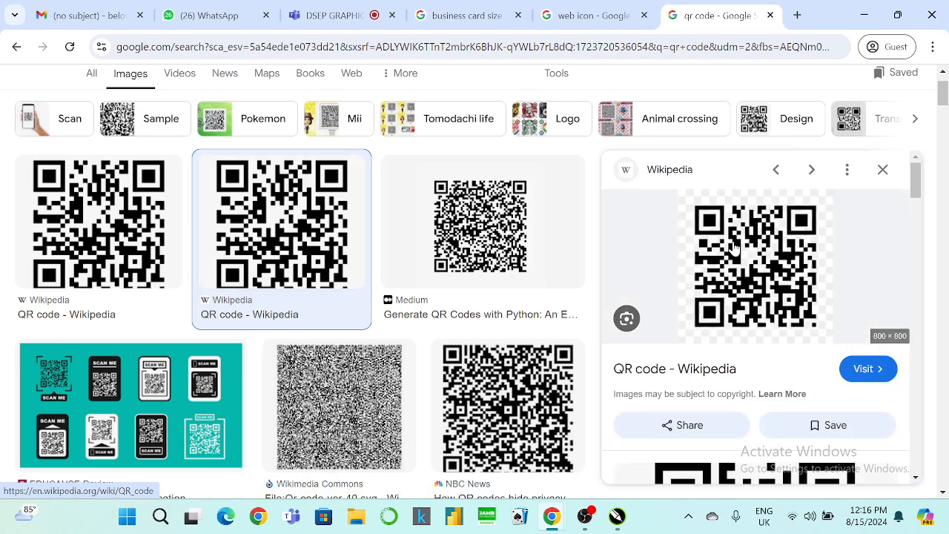
left_click(126, 222)
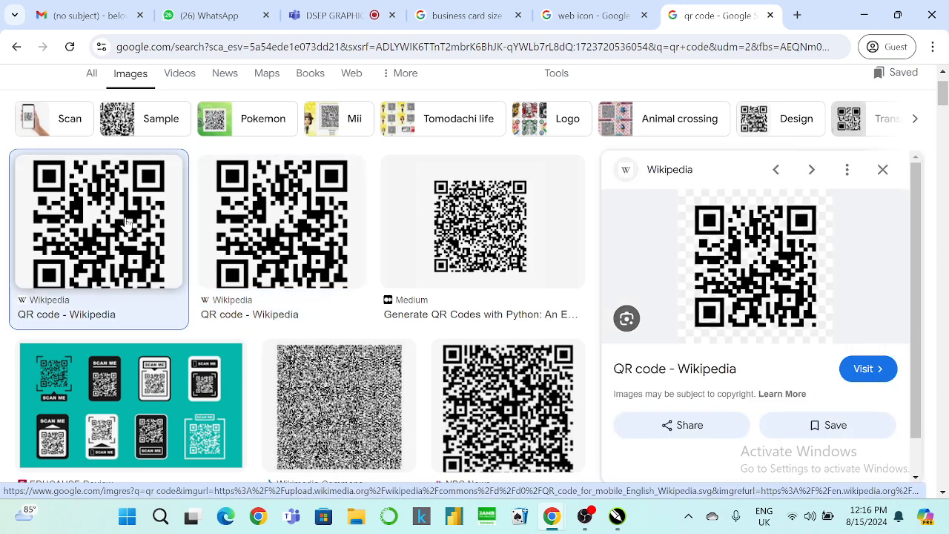
scroll(732, 252, "down", 2)
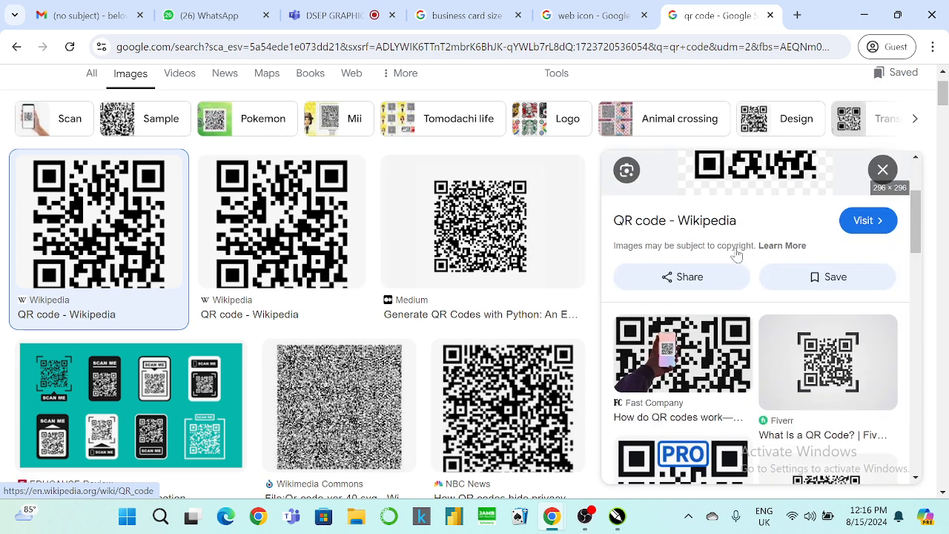
scroll(732, 251, "up", 2)
right_click(741, 254)
scroll(804, 356, "down", 3)
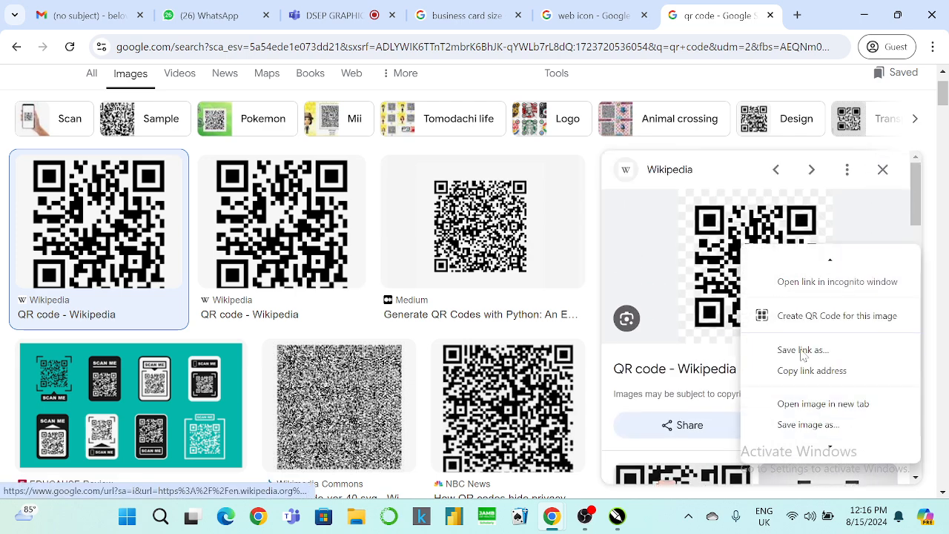
left_click(809, 359)
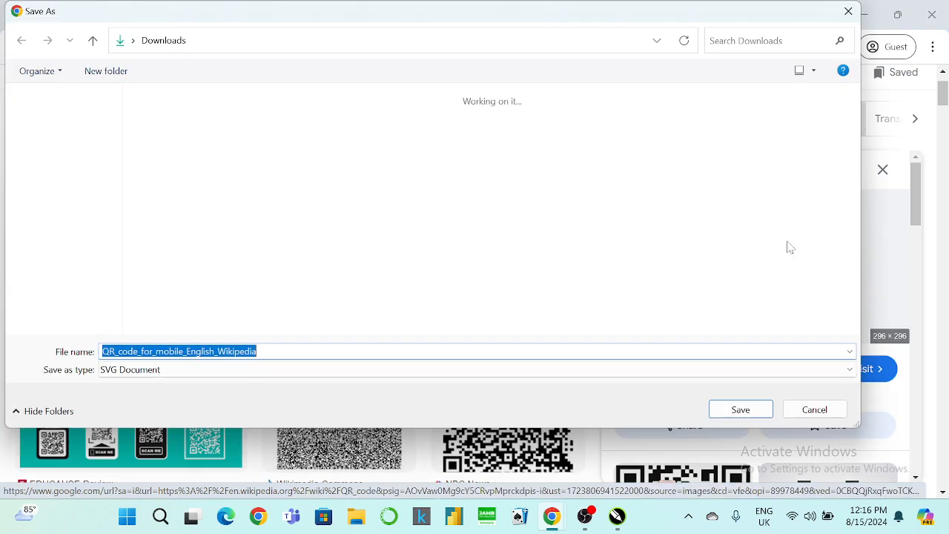
left_click(811, 408)
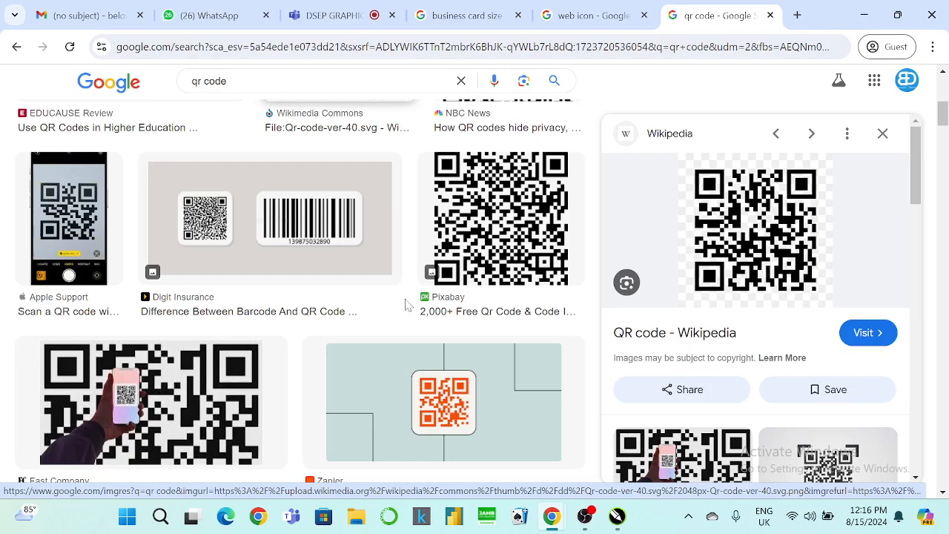
Copy the blue QRcode.co.uk QR code image and minimise Chrome.
scroll(404, 303, "down", 3)
scroll(404, 303, "down", 7)
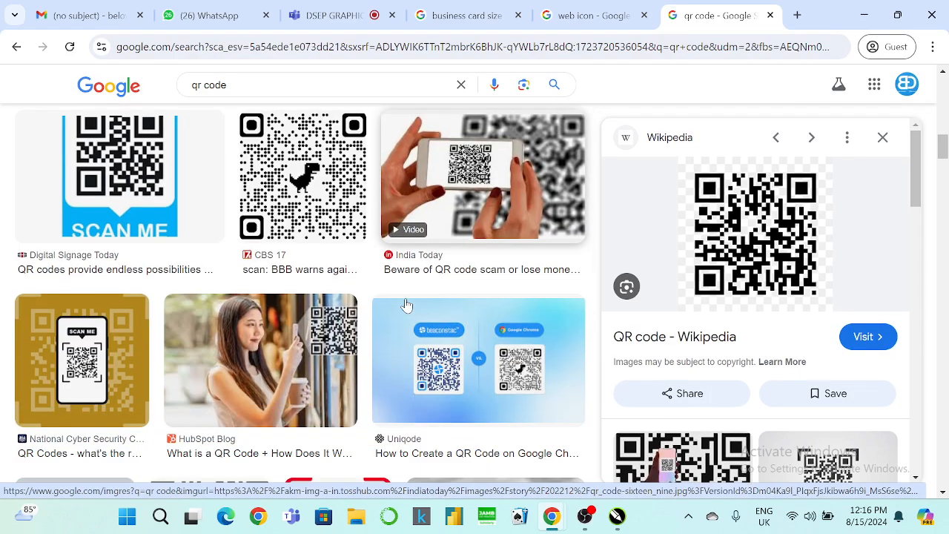
scroll(407, 303, "down", 5)
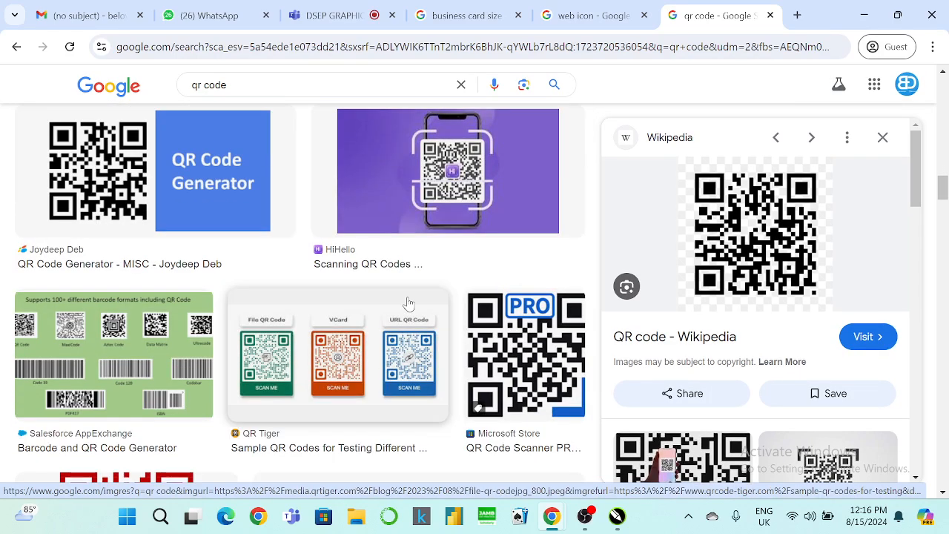
scroll(408, 303, "down", 8)
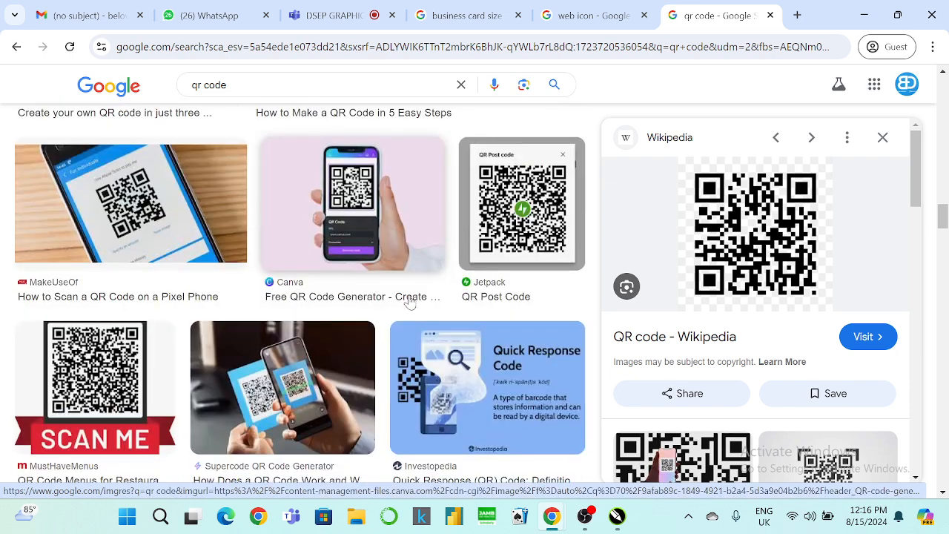
scroll(410, 302, "down", 4)
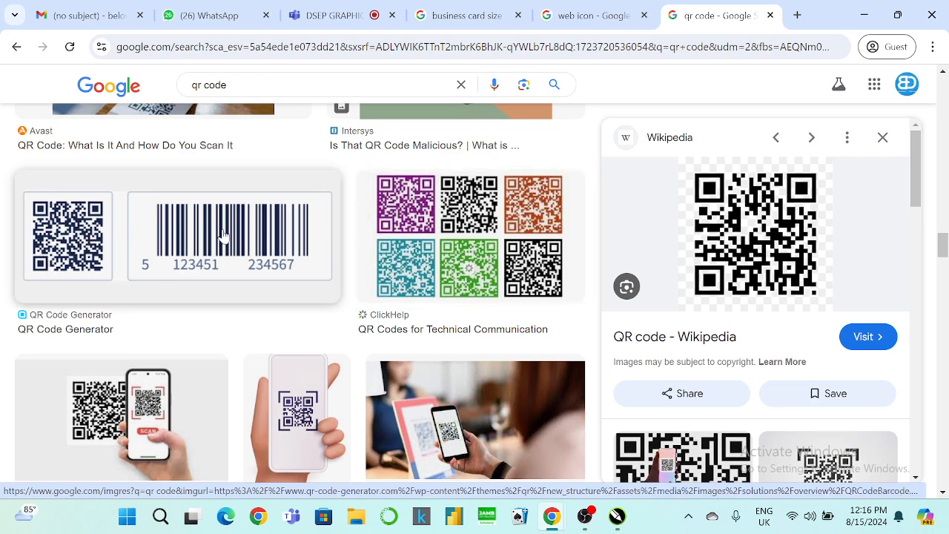
scroll(259, 247, "down", 10)
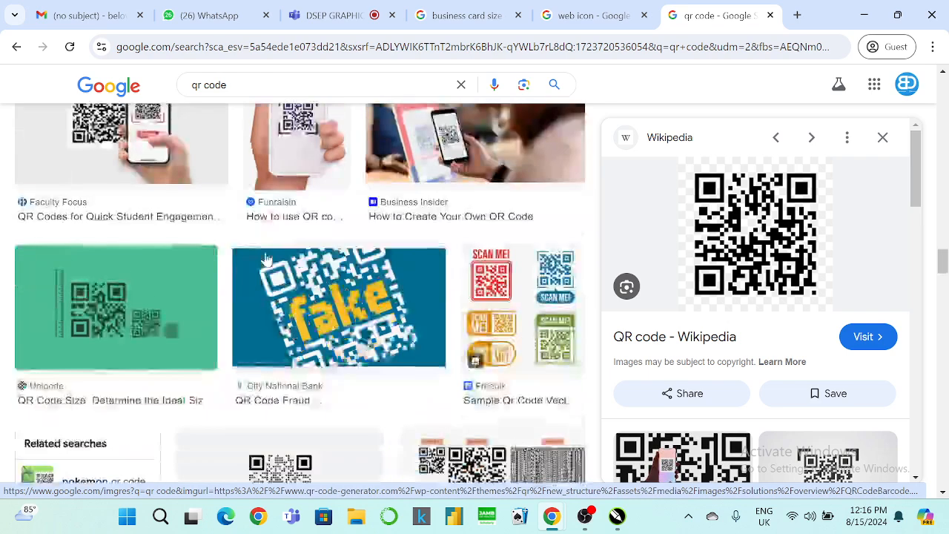
scroll(270, 259, "down", 1)
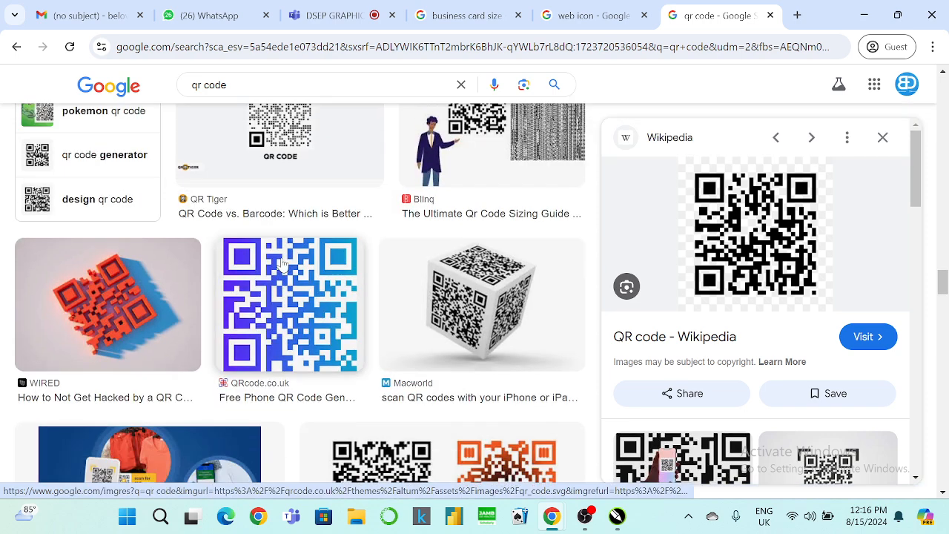
left_click(282, 255)
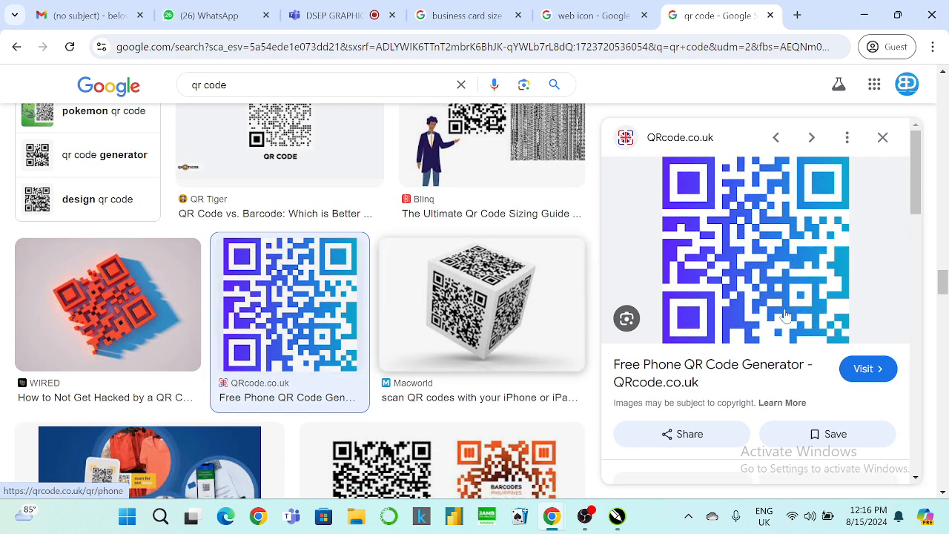
right_click(759, 209)
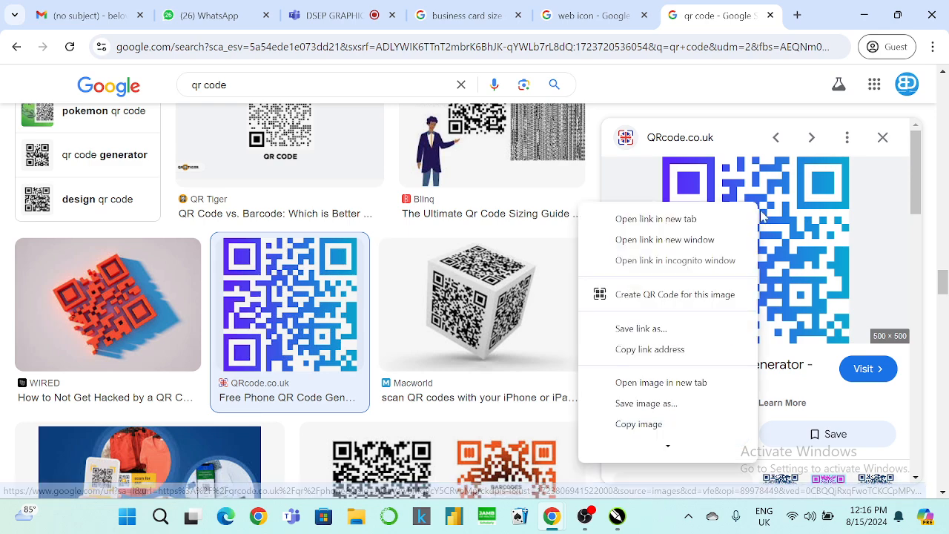
left_click(639, 423)
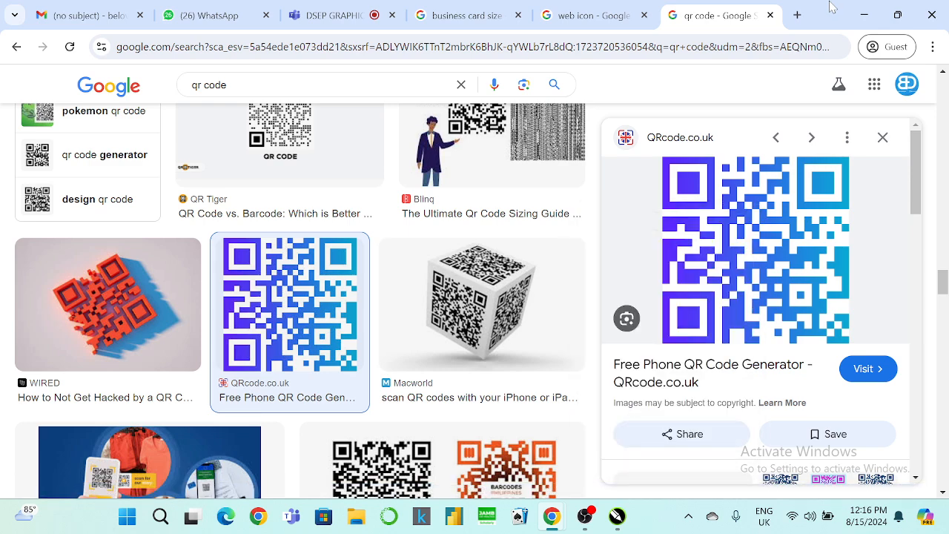
left_click(863, 15)
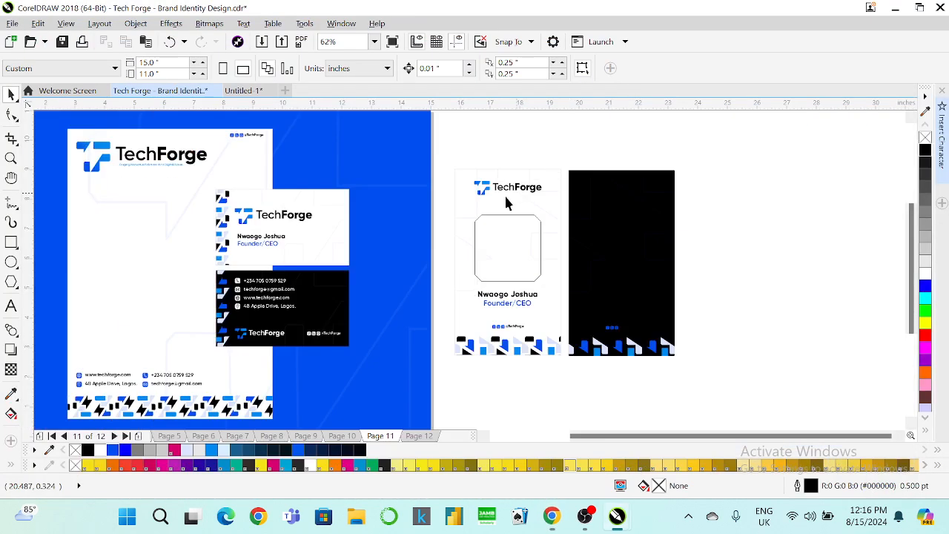
Paste the QR code, shrink it to about 41% and place it on the black card.
left_click(135, 23)
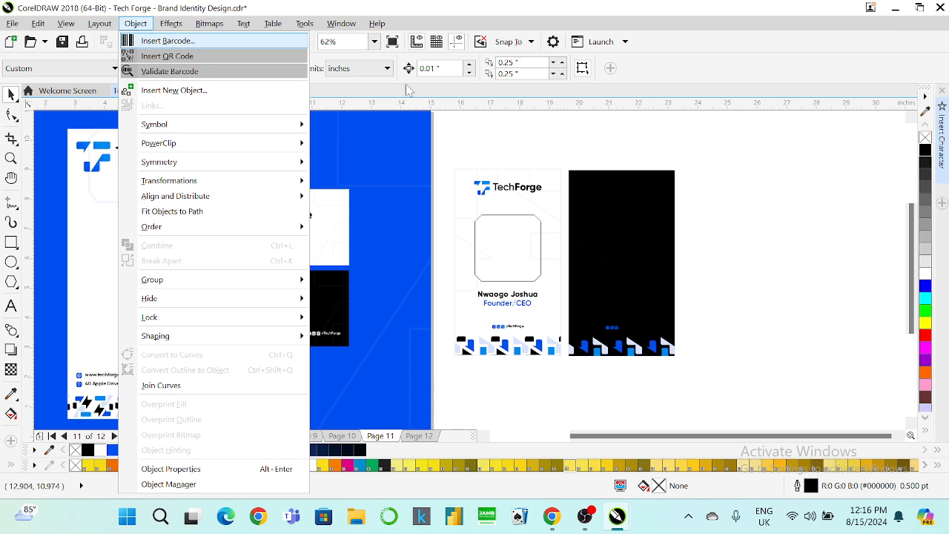
left_click(624, 138)
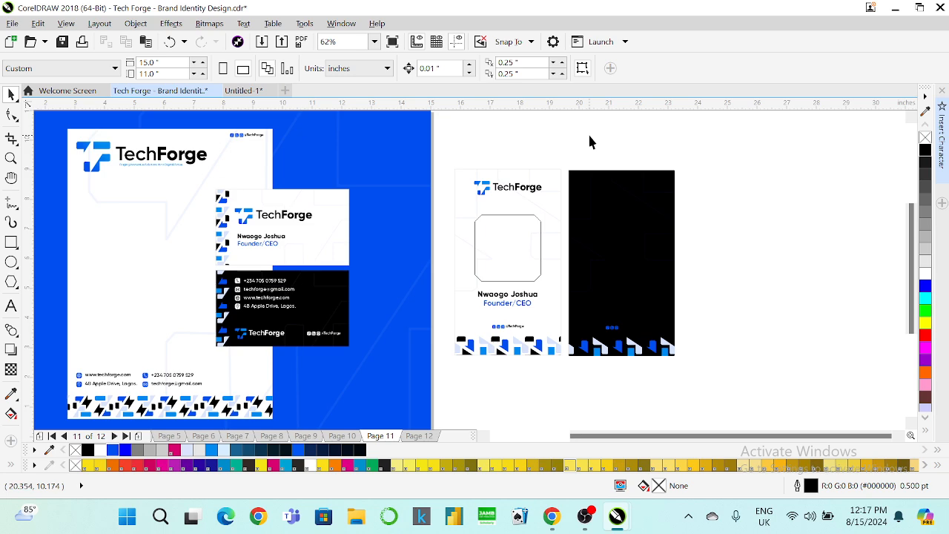
key("ctrl+v")
left_click_drag(296, 213, 722, 210)
left_click_drag(776, 162, 710, 225)
left_click_drag(658, 272, 622, 245)
Enlarge the QR code to about 94% (6.533 inches square) and position it over the black card.
left_click_drag(676, 289, 643, 255)
key("ctrl+z")
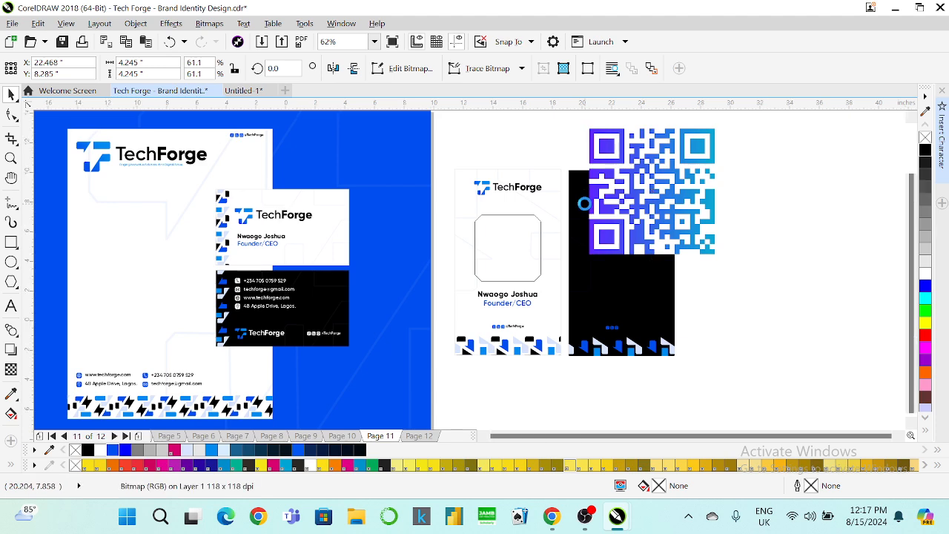
scroll(586, 204, "down", 1)
left_click_drag(621, 198, 682, 232)
scroll(682, 232, "up", 1)
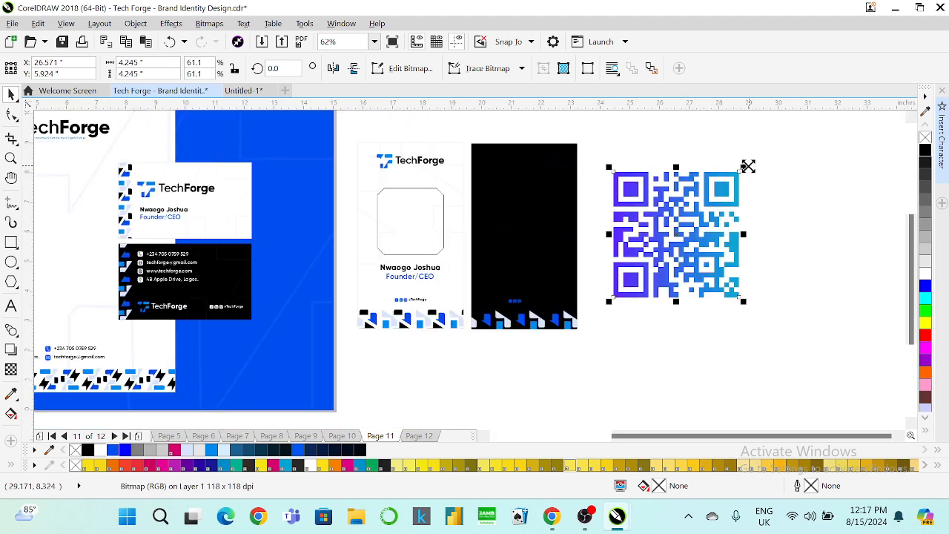
left_click_drag(747, 166, 796, 138)
left_click_drag(667, 186, 716, 196)
Trace the QR bitmap with Outline Trace > Detailed Logo into 80 vector objects.
right_click(714, 195)
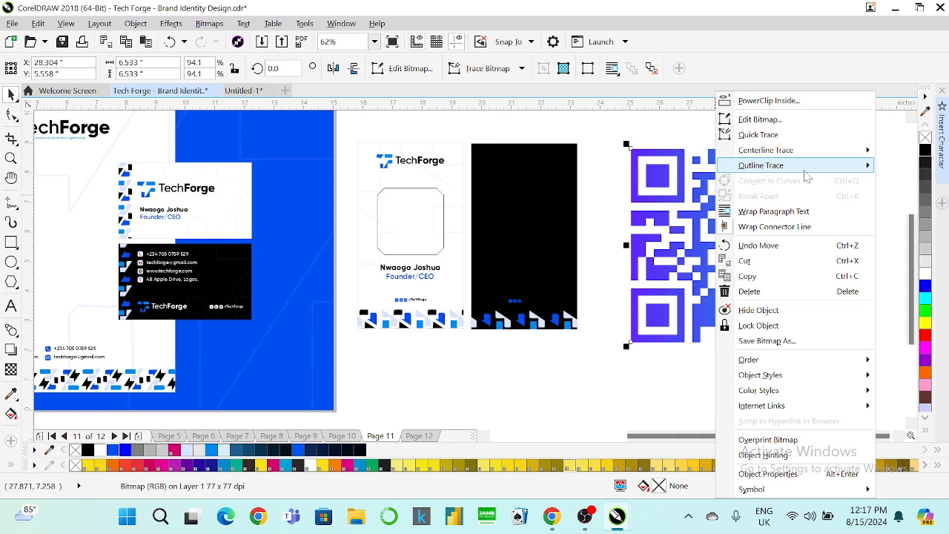
mouse_move(806, 171)
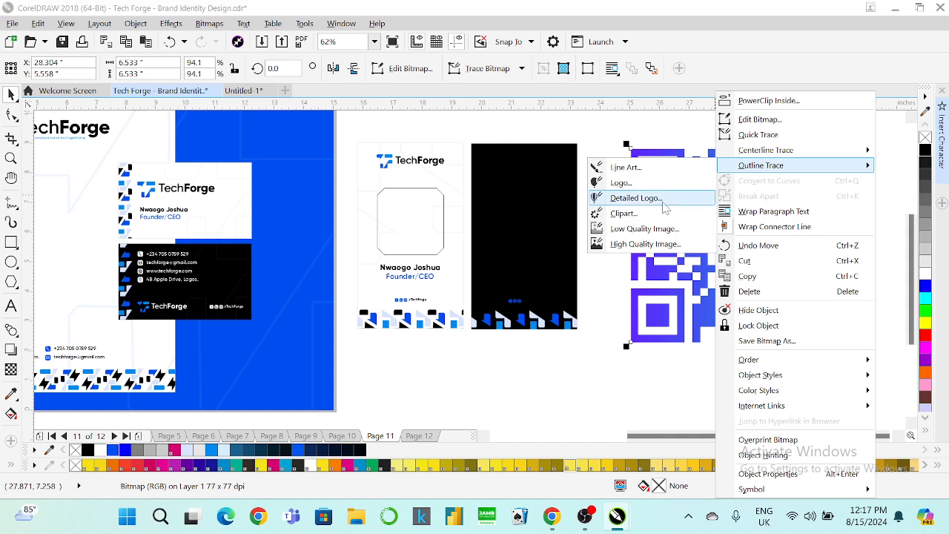
left_click(635, 198)
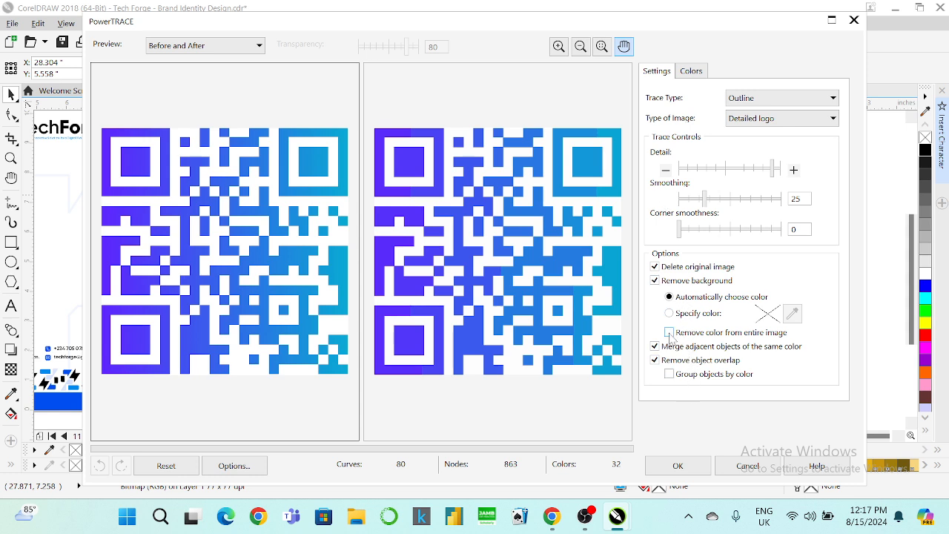
left_click(677, 465)
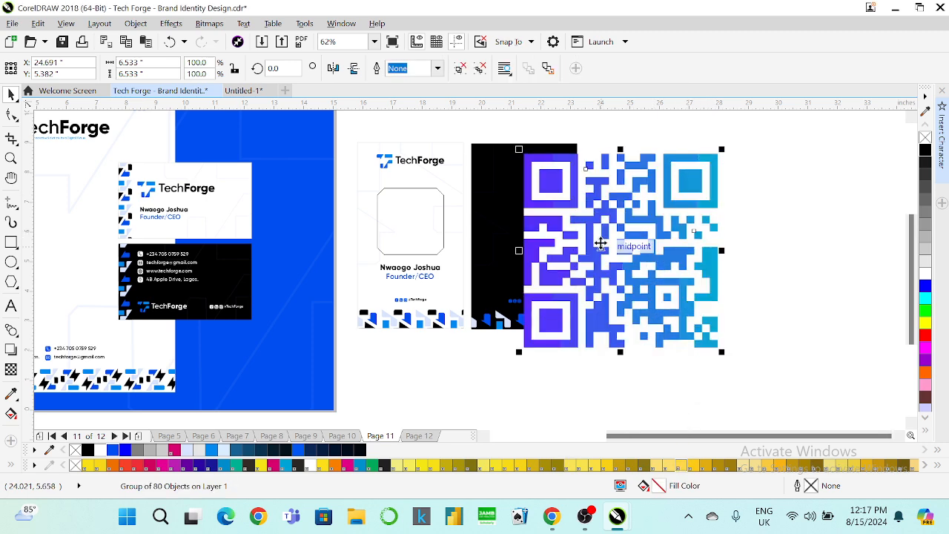
Move the traced QR code clear of the black card and ungroup it.
left_click_drag(601, 244, 678, 273)
right_click(678, 273)
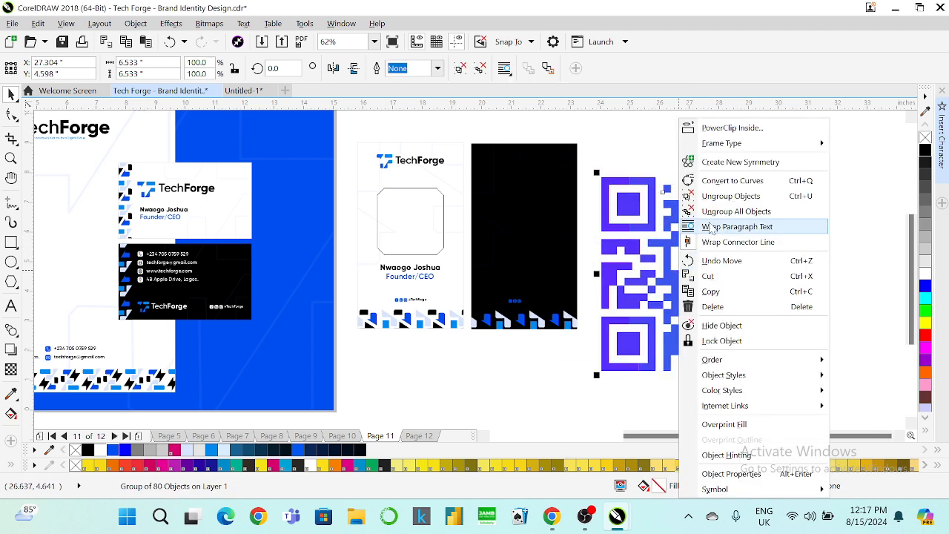
left_click(728, 144)
left_click(658, 196)
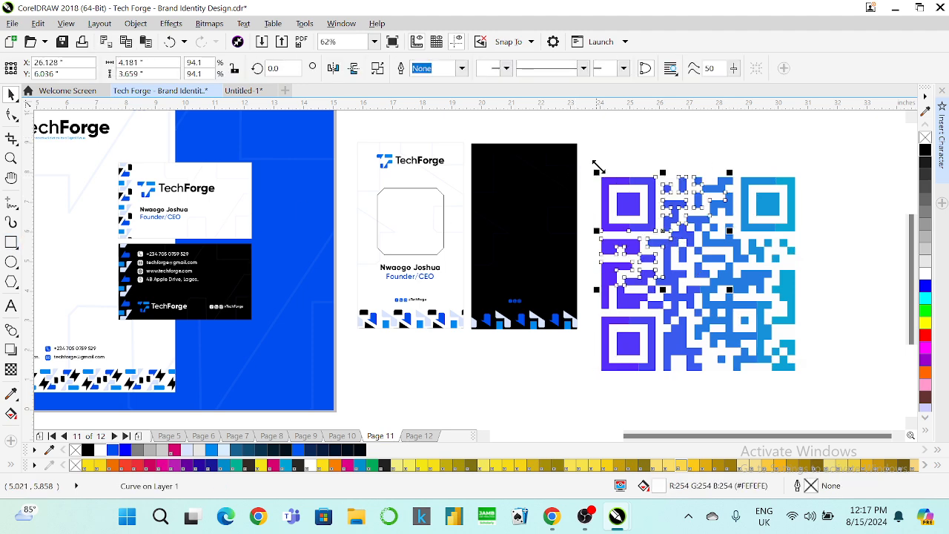
Draw a 7.75 x 7.783-inch black square behind the QR code and select a white piece.
key("F6")
mouse_move(585, 157)
left_mouse_down()
mouse_move(662, 303)
mouse_move(815, 388)
left_mouse_up()
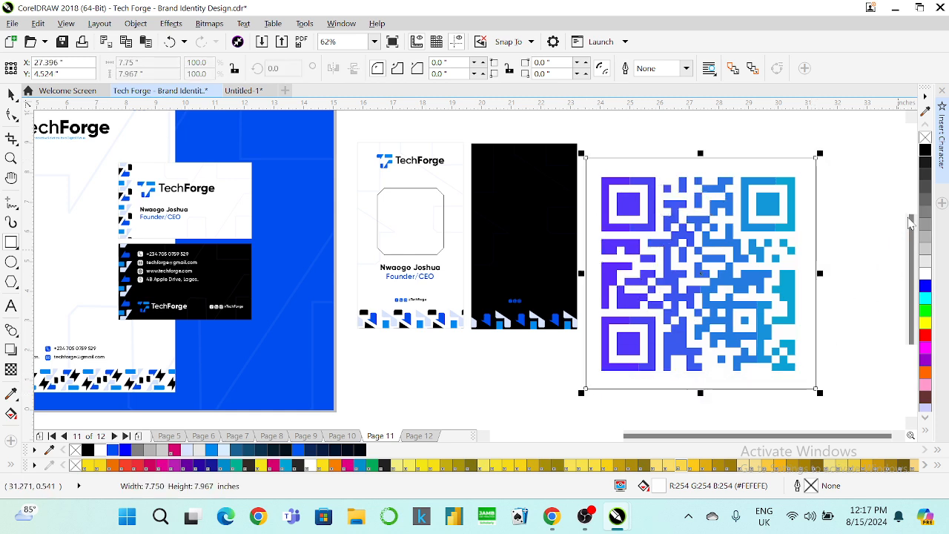
left_click(925, 150)
key("shift+Page_Down")
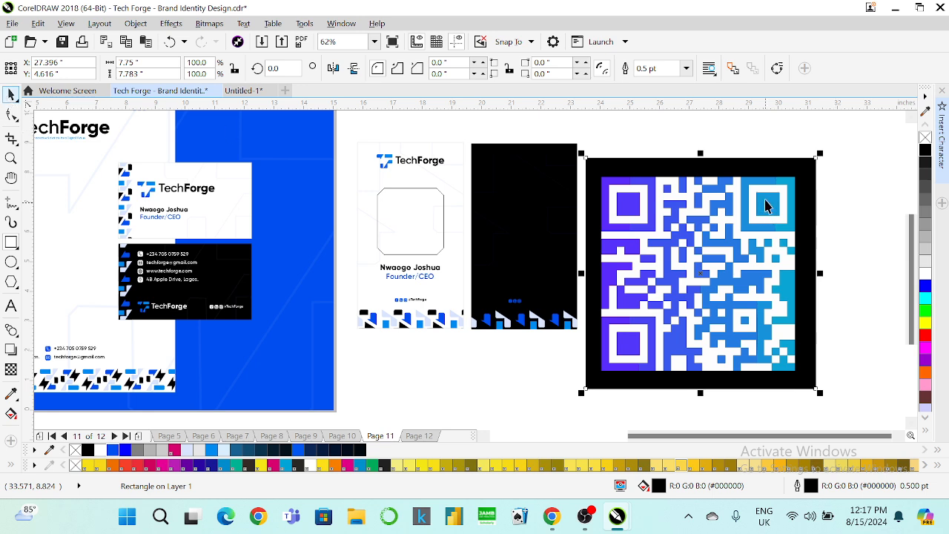
left_click(662, 212)
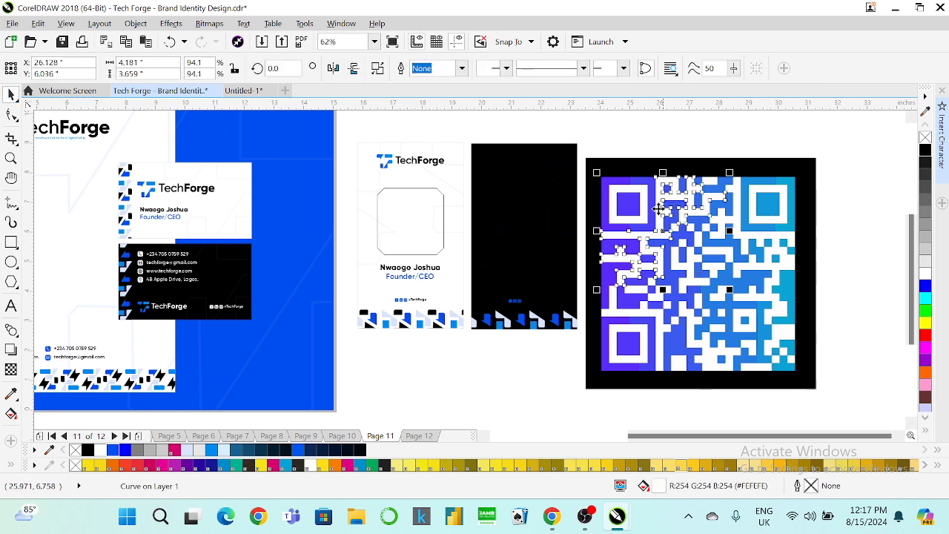
Delete every white piece of the traced QR code, restoring one piece removed by mistake.
key("Delete")
left_click(641, 188)
key("Delete")
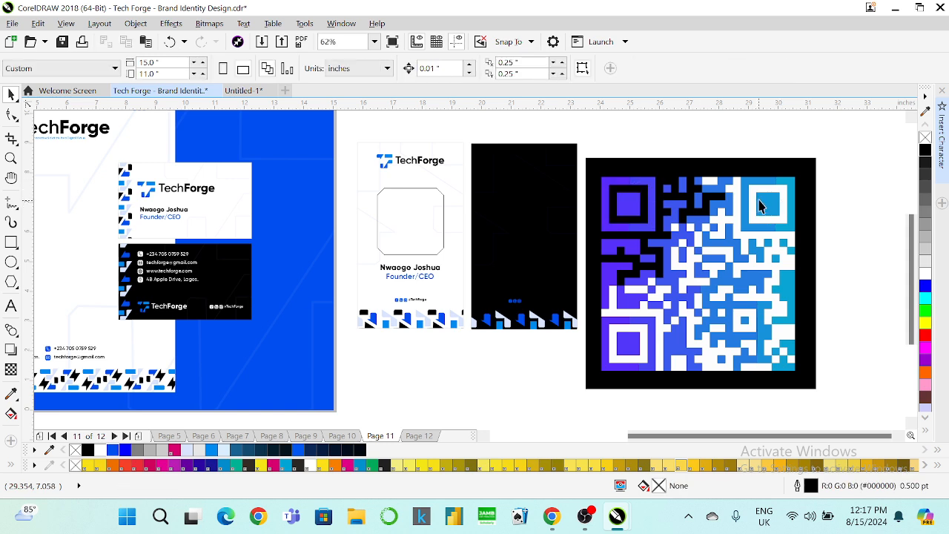
left_click(753, 197)
key("Delete")
left_click(709, 183)
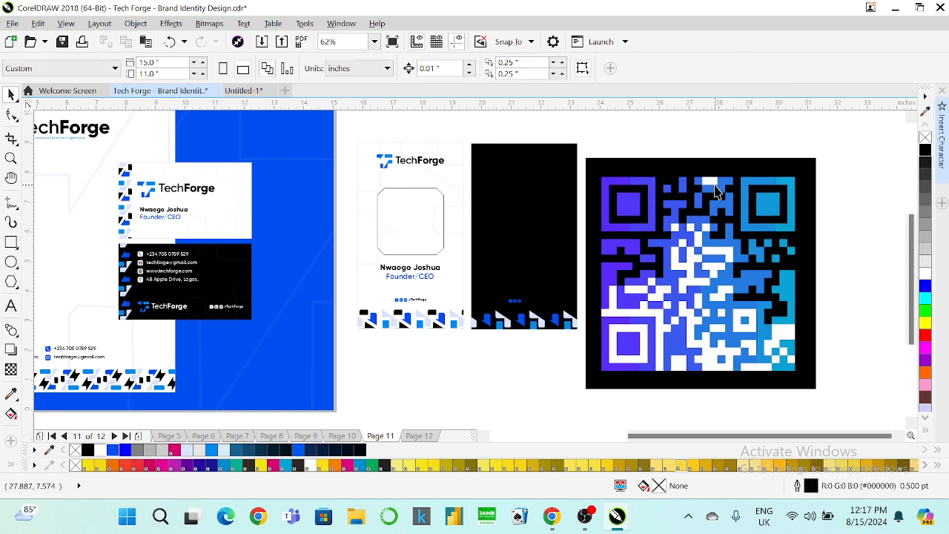
key("Delete")
left_click(713, 252)
key("Delete")
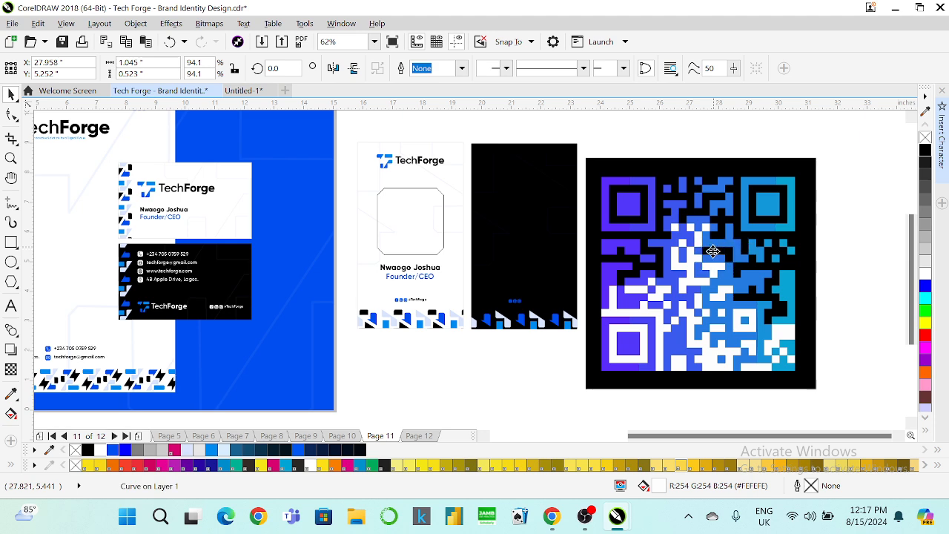
left_click(706, 352)
key("Delete")
left_click(640, 345)
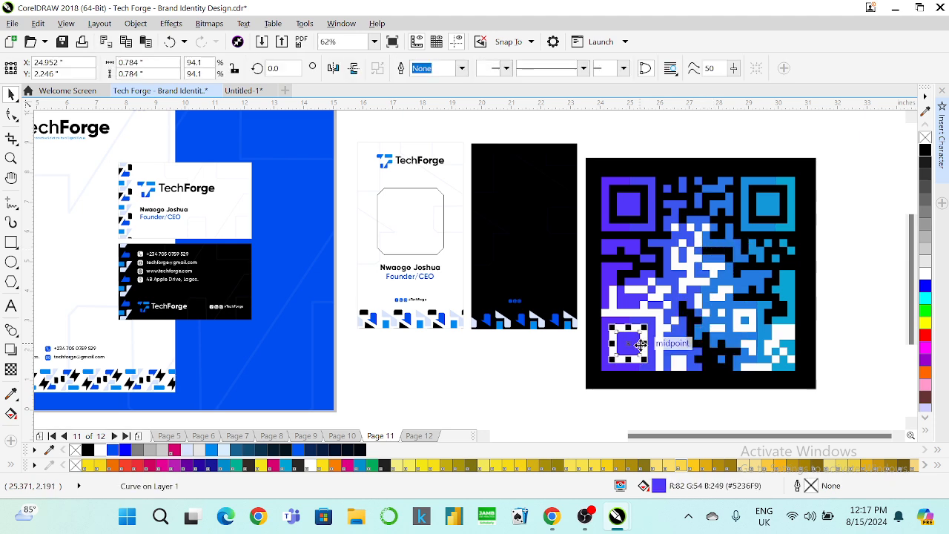
left_click(644, 341)
key("Delete")
left_click(659, 316)
key("Delete")
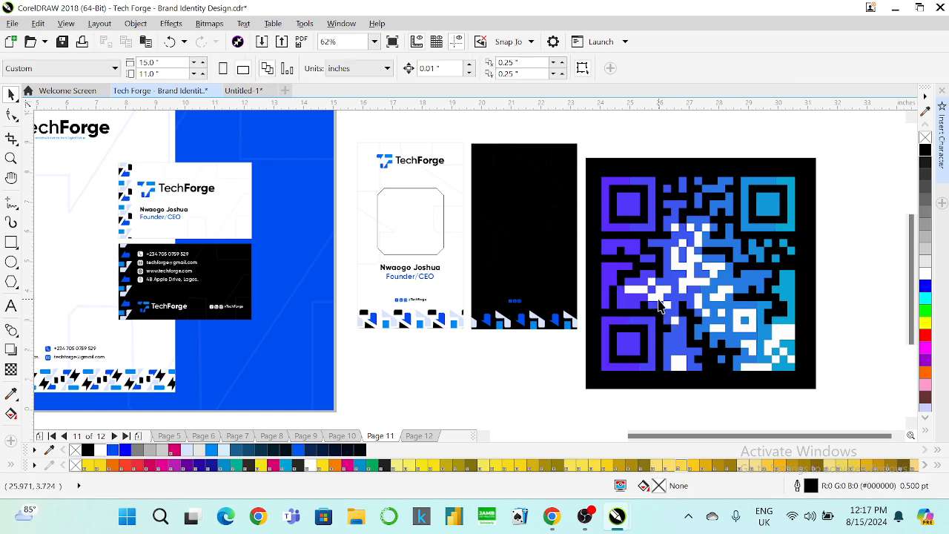
left_click(661, 304)
key("Delete")
left_click(650, 289)
key("Delete")
left_click(650, 289)
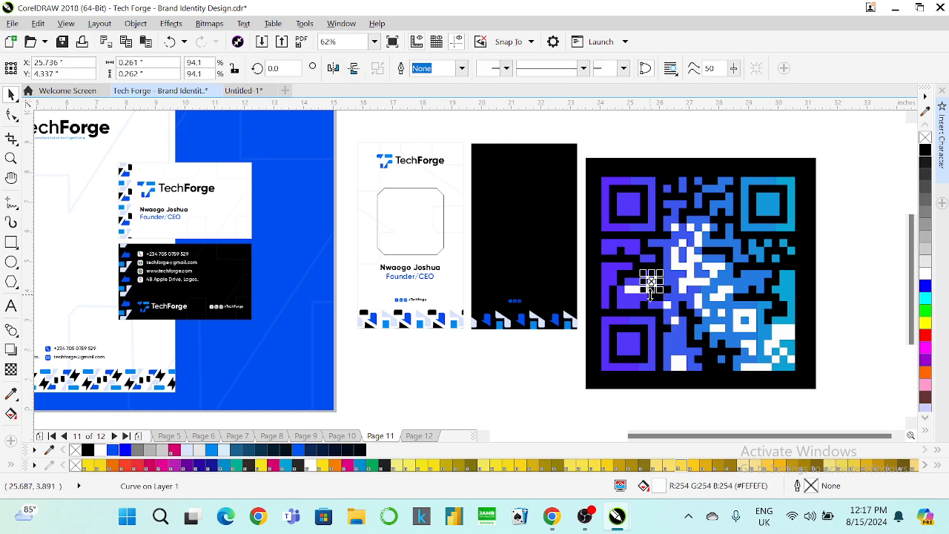
key("ctrl+z")
left_click(635, 291)
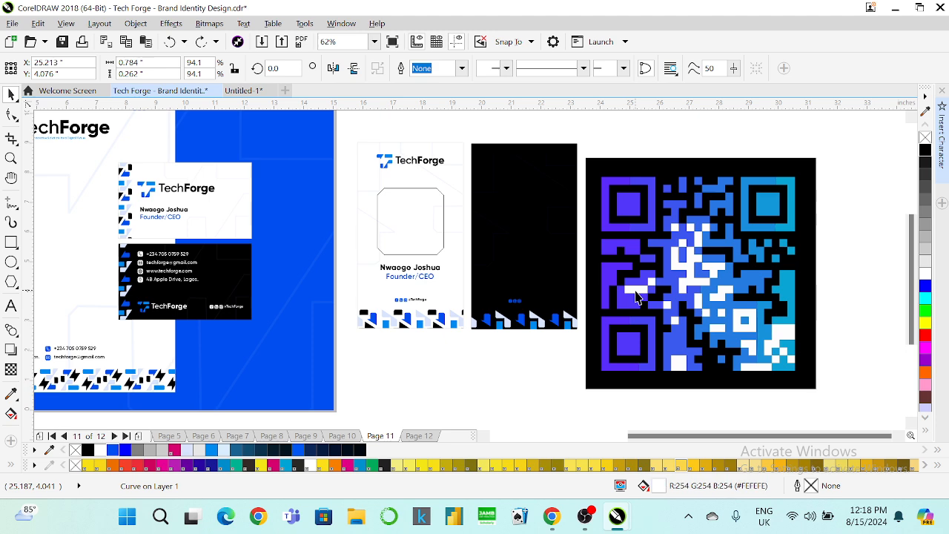
key("Delete")
left_click(651, 280)
key("Delete")
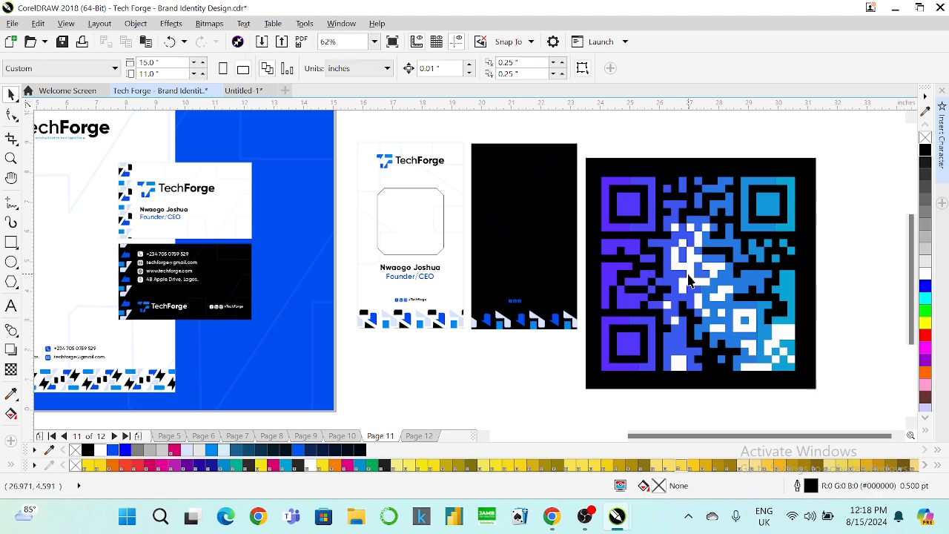
left_click(690, 274)
key("Delete")
left_click(714, 265)
key("Delete")
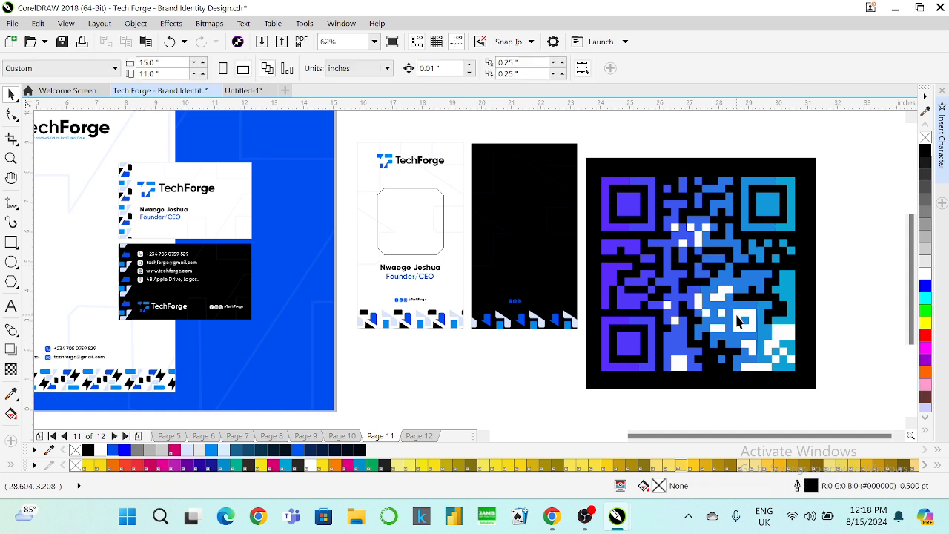
key("Delete")
left_click(770, 370)
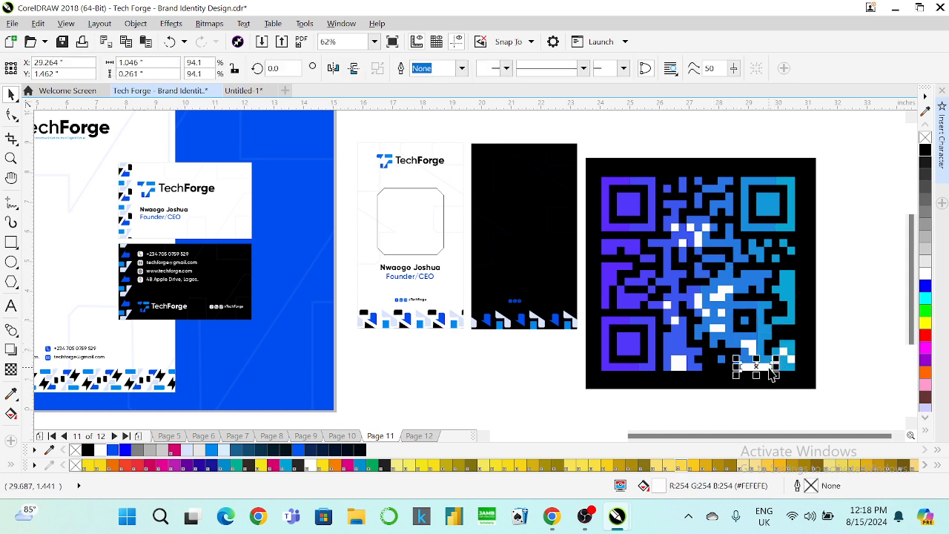
key("Delete")
left_click(754, 350)
key("Delete")
left_click(674, 362)
key("Delete")
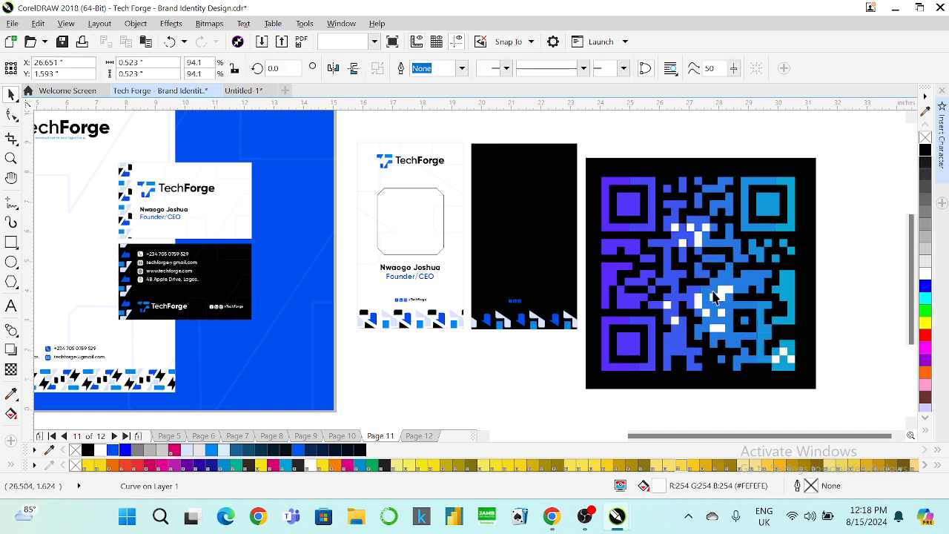
left_click(716, 294)
key("Delete")
left_click(699, 237)
key("Delete")
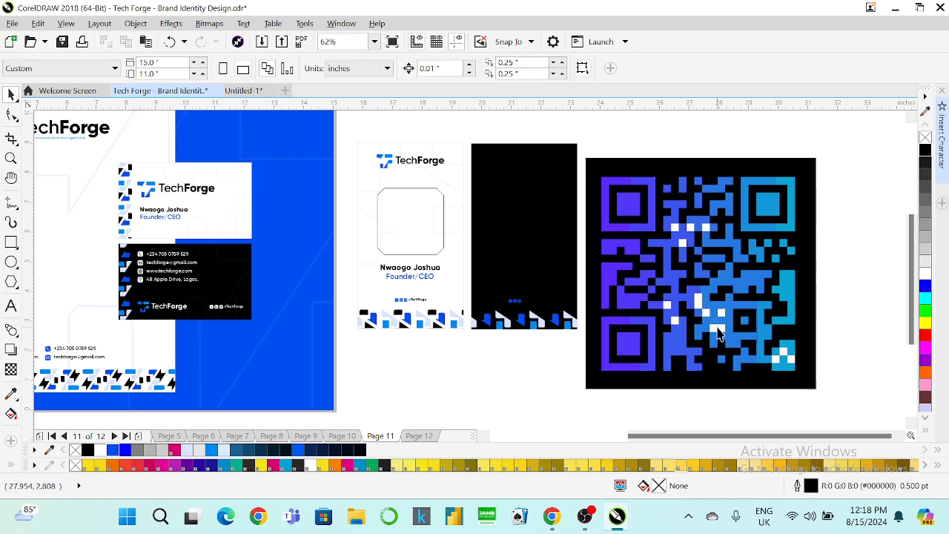
left_click(716, 325)
key("Delete")
left_click(699, 299)
key("Delete")
left_click(793, 356)
key("Delete")
left_click(785, 355)
key("Delete")
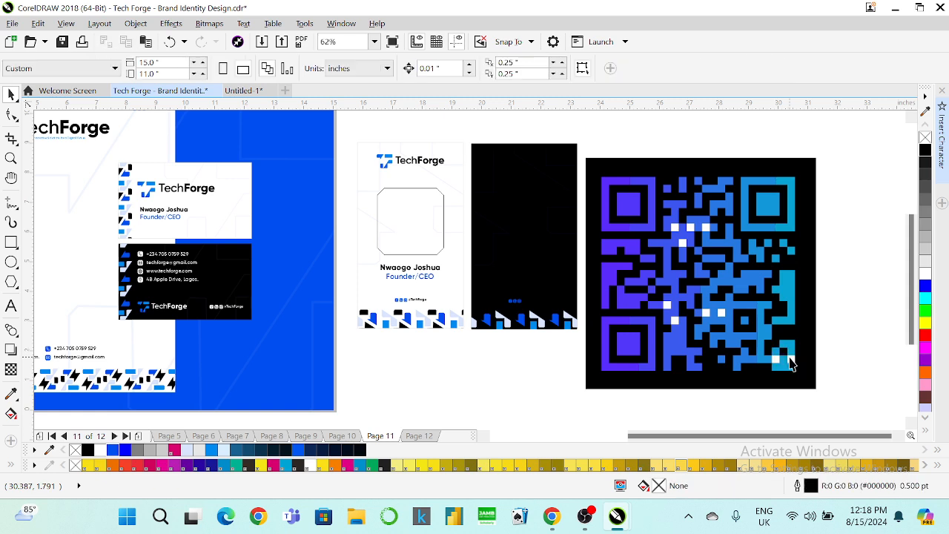
left_click(779, 360)
key("Delete")
left_click(777, 361)
key("Delete")
left_click(708, 313)
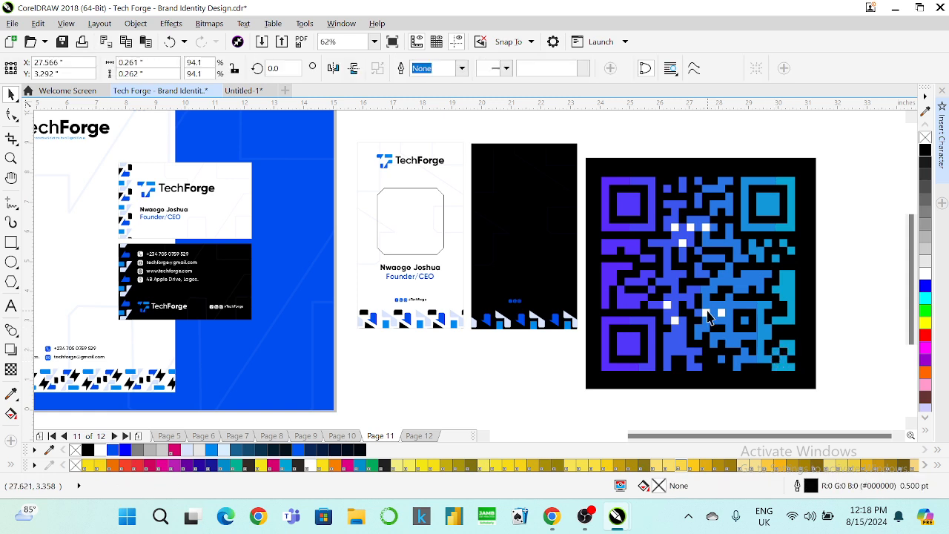
key("Delete")
left_click(722, 314)
key("Delete")
left_click(676, 321)
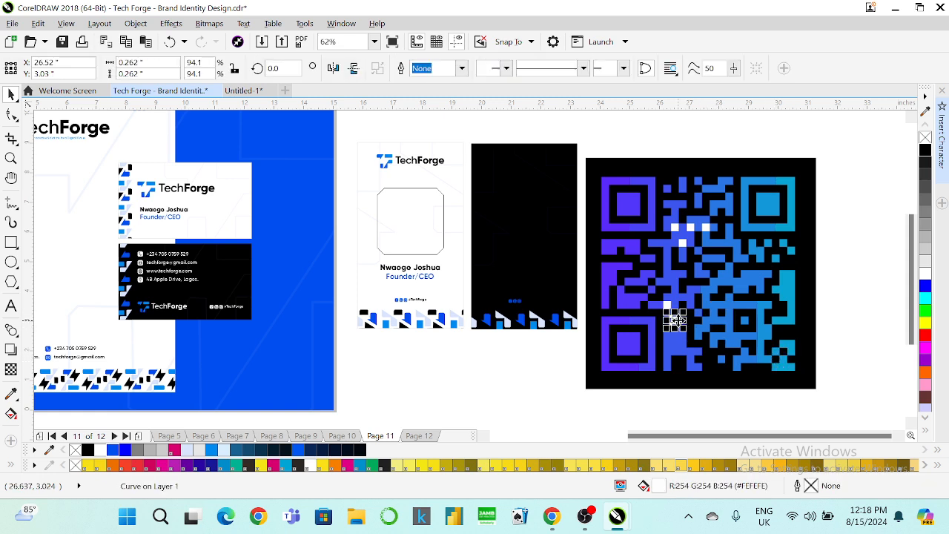
key("Delete")
left_click(672, 306)
key("Delete")
left_click(689, 226)
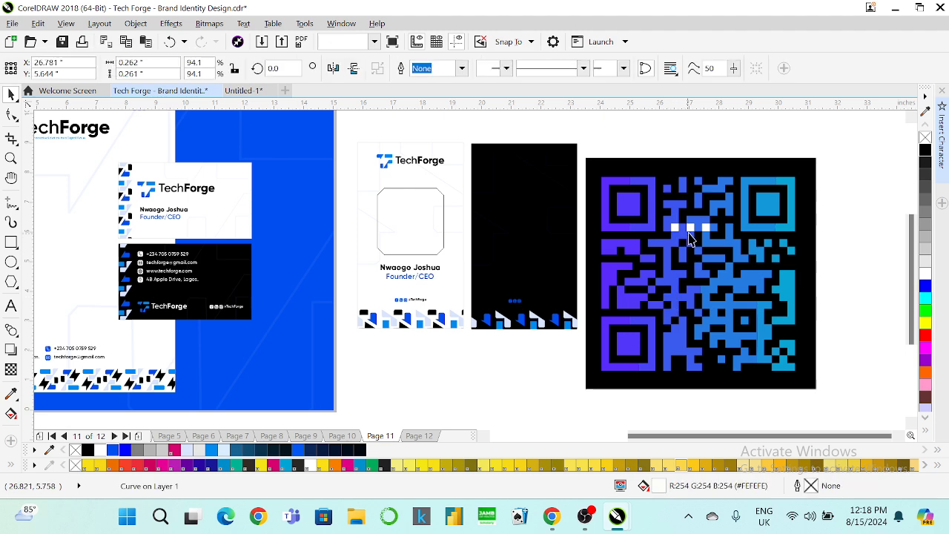
key("Delete")
left_click(704, 227)
key("Delete")
left_click(689, 232)
key("Delete")
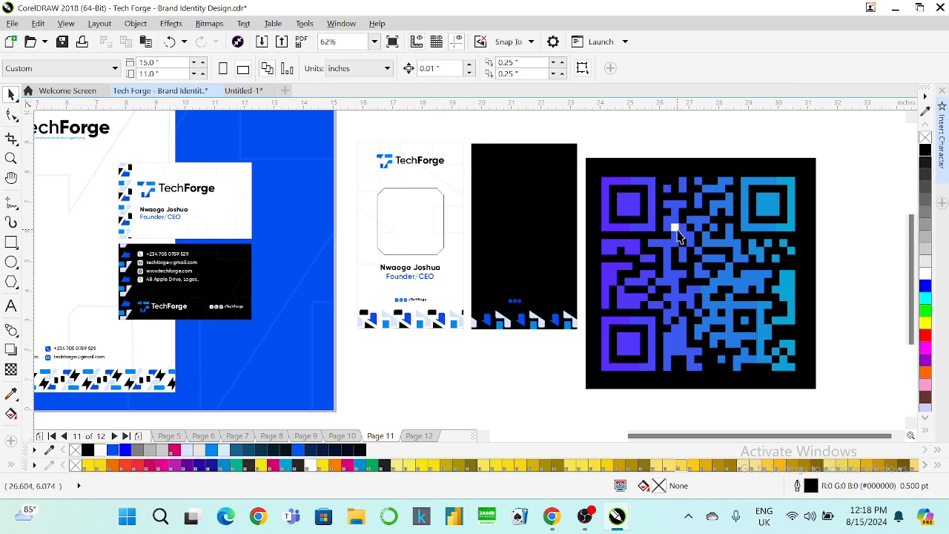
left_click(676, 227)
key("Delete")
Delete the black backing square and combine all 46 remaining pieces into one blue shape.
left_click(804, 184)
key("Delete")
left_click_drag(843, 160, 575, 400)
left_click(401, 68)
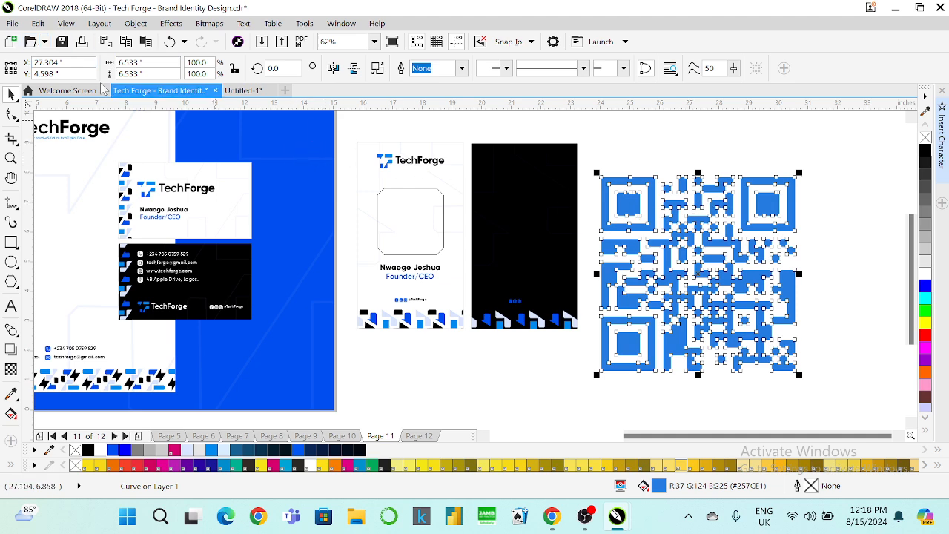
Copy the TechForge logo's fill onto the QR code.
left_click(38, 23)
left_click(132, 216)
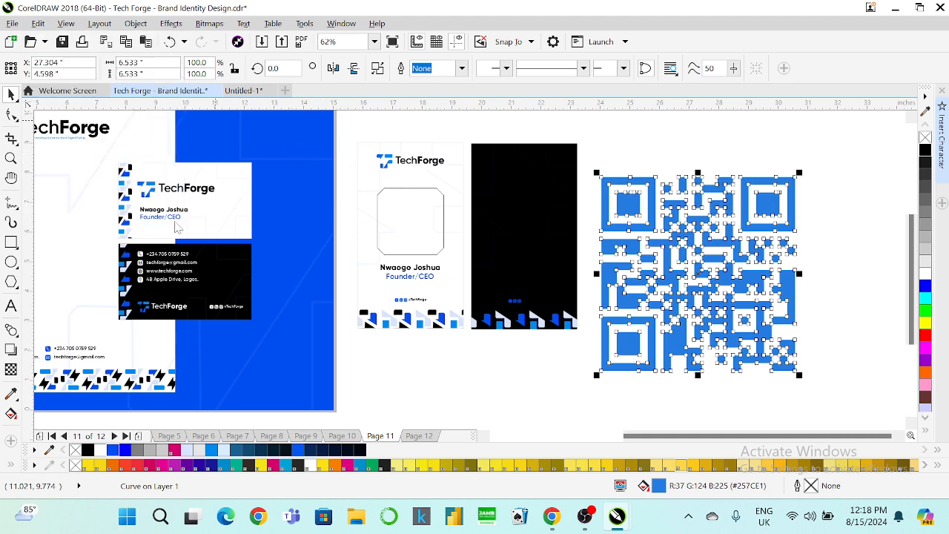
left_click(484, 280)
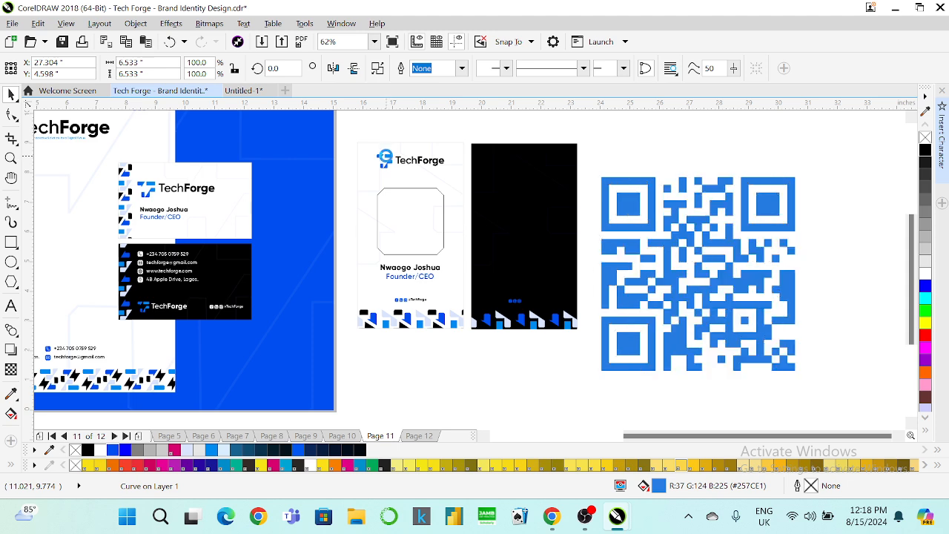
left_click(380, 157)
Scale the QR code to about 2.475 inches and centre it horizontally on the black card.
left_click_drag(794, 378, 739, 352)
left_click_drag(708, 286, 567, 246)
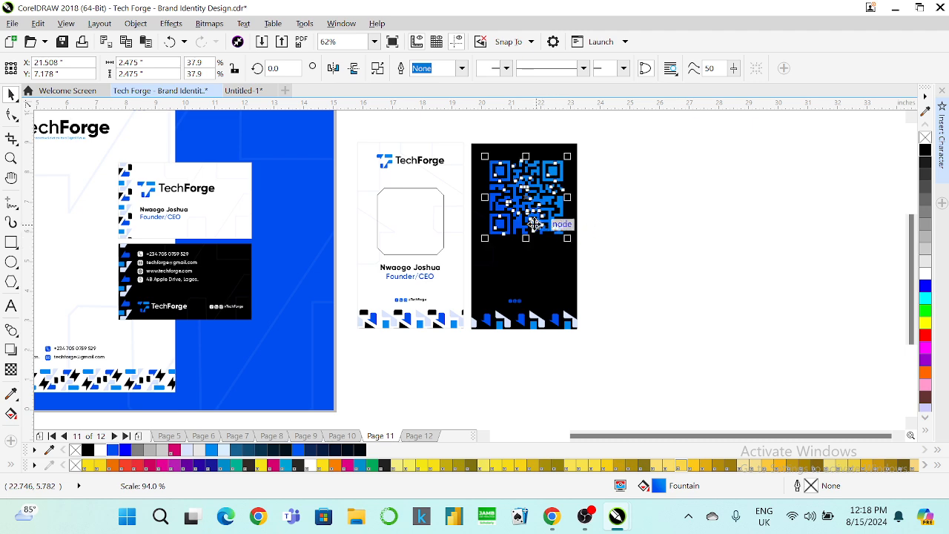
left_click(532, 152, "shift")
key("e")
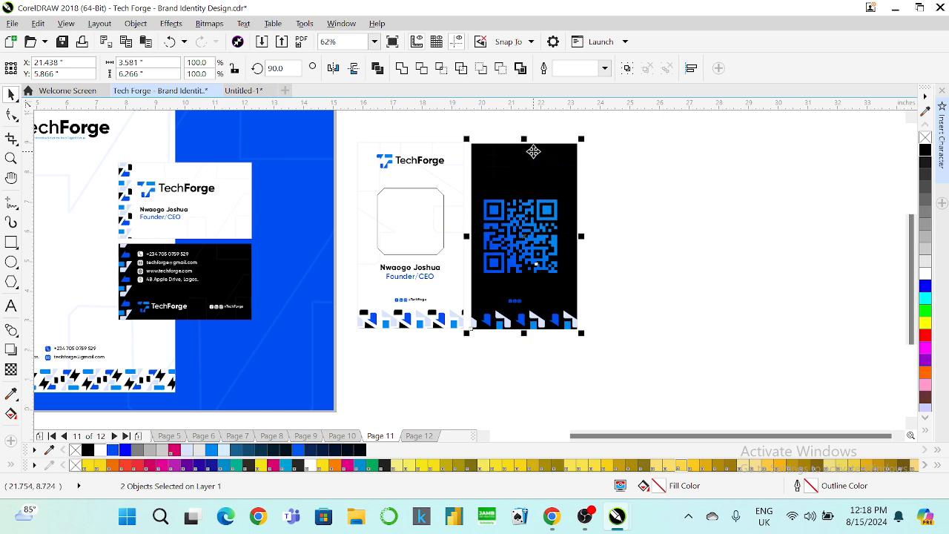
key("ctrl+z")
key("c")
left_click(608, 171)
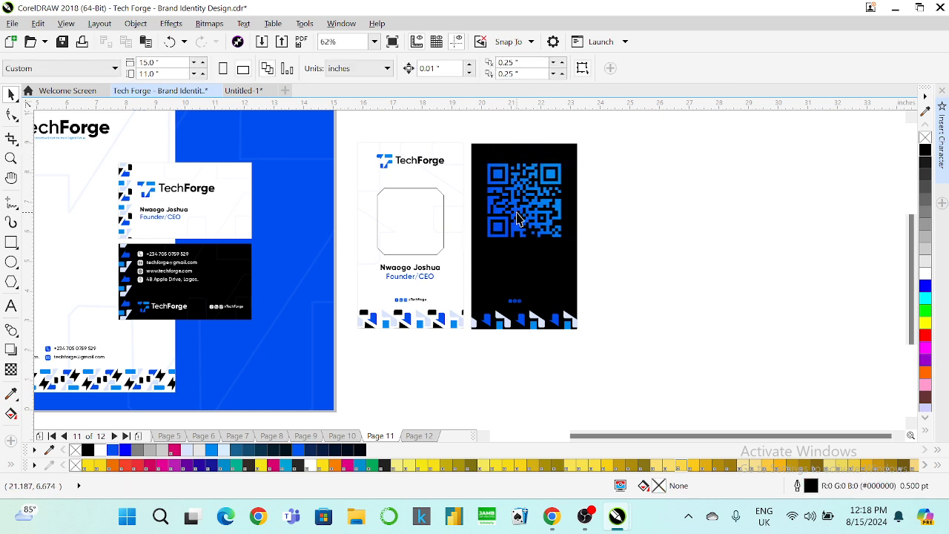
left_click(157, 268)
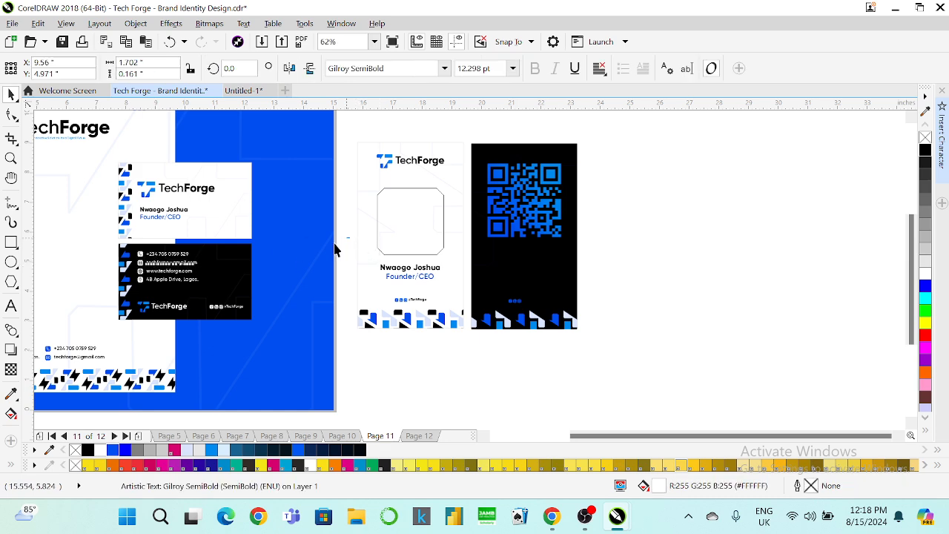
Group the eight contact objects, place a copy below the QR code, and ungroup it.
left_click_drag(349, 238, 279, 265)
left_click_drag(337, 232, 525, 255)
key("Escape")
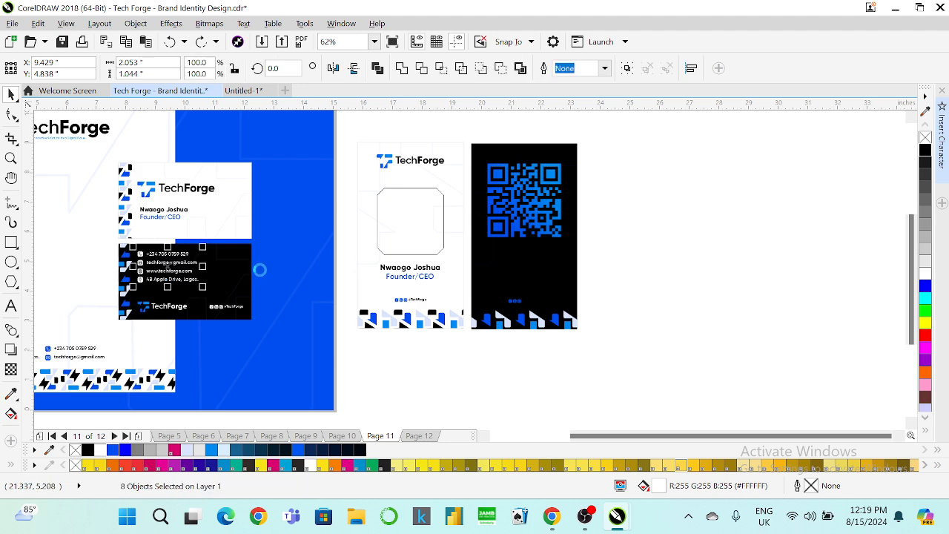
key("ctrl+g")
left_click_drag(178, 260, 522, 270)
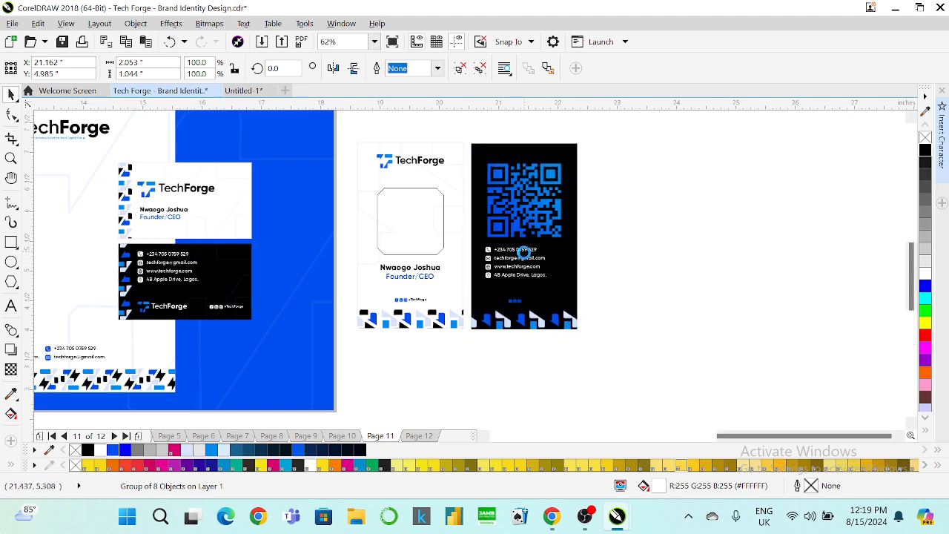
scroll(523, 263, "up", 2)
right_click(517, 263)
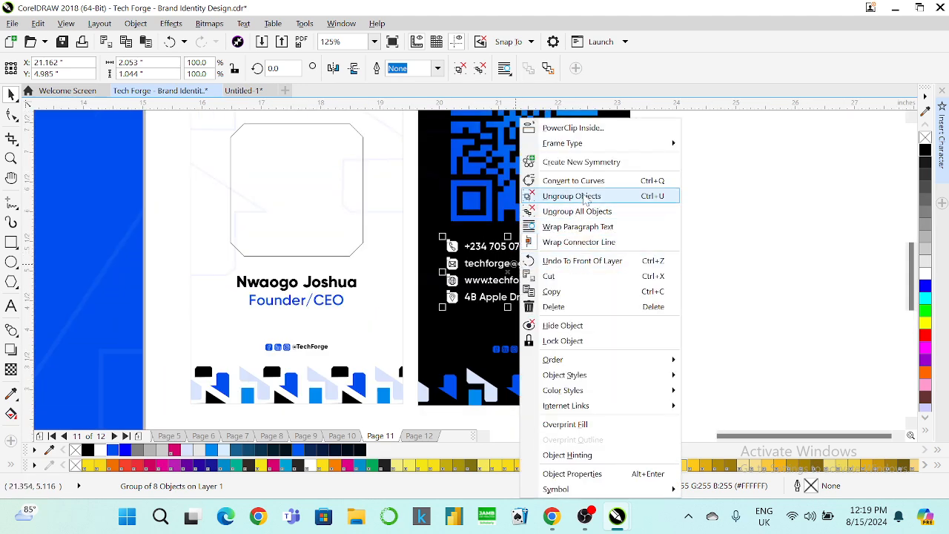
left_click(574, 195)
left_click(710, 232)
Zoom in on the vertical ID cards and select the phone icon on the back card.
scroll(477, 240, "down", 2)
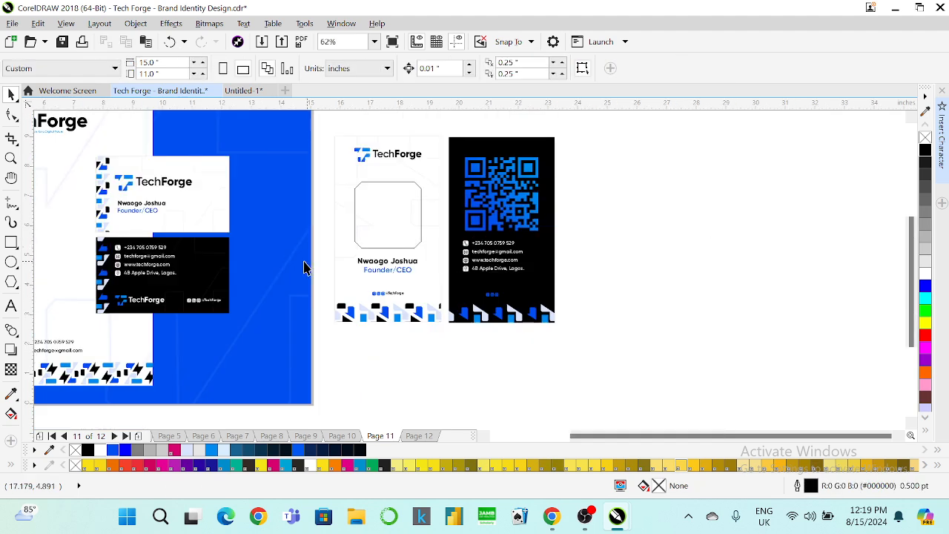
scroll(128, 197, "up", 2)
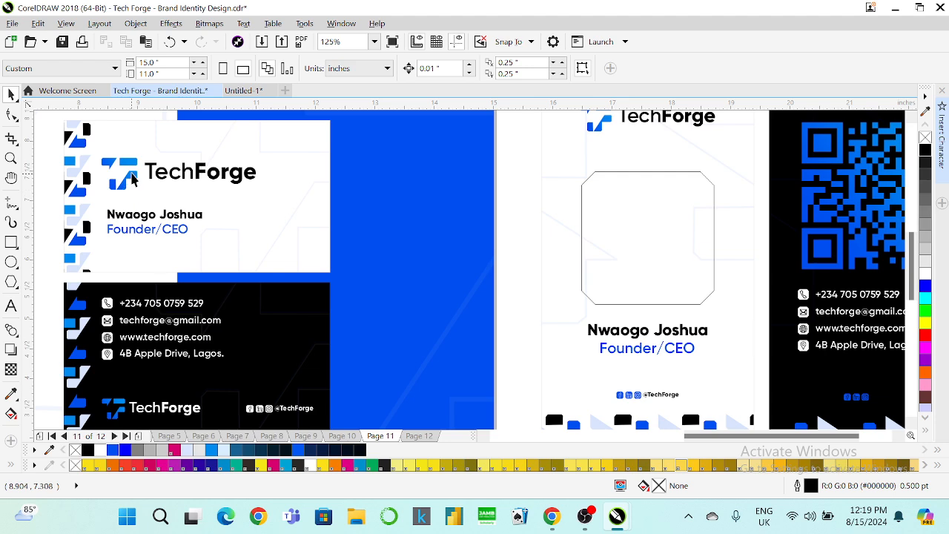
scroll(157, 248, "down", 2)
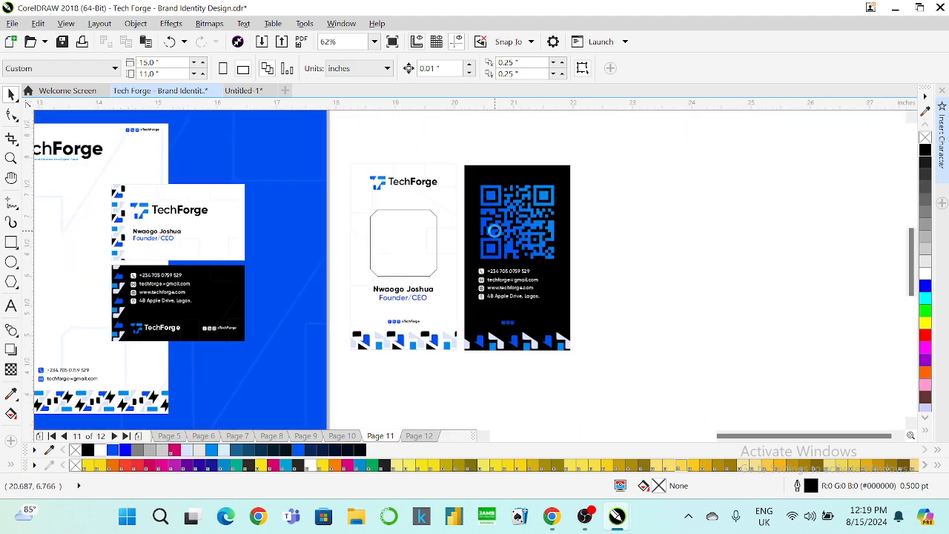
scroll(494, 226, "up", 2)
scroll(356, 259, "down", 2)
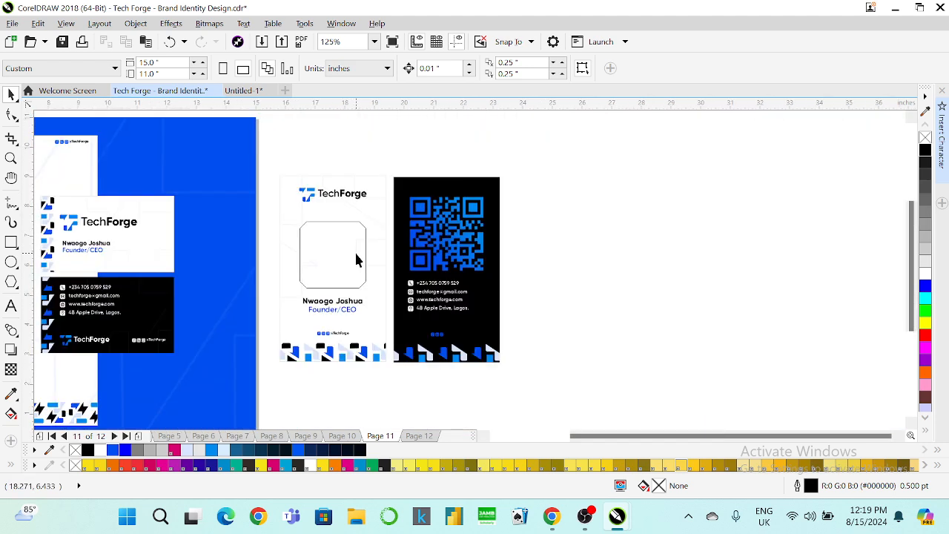
scroll(408, 278, "up", 2)
left_click(409, 279)
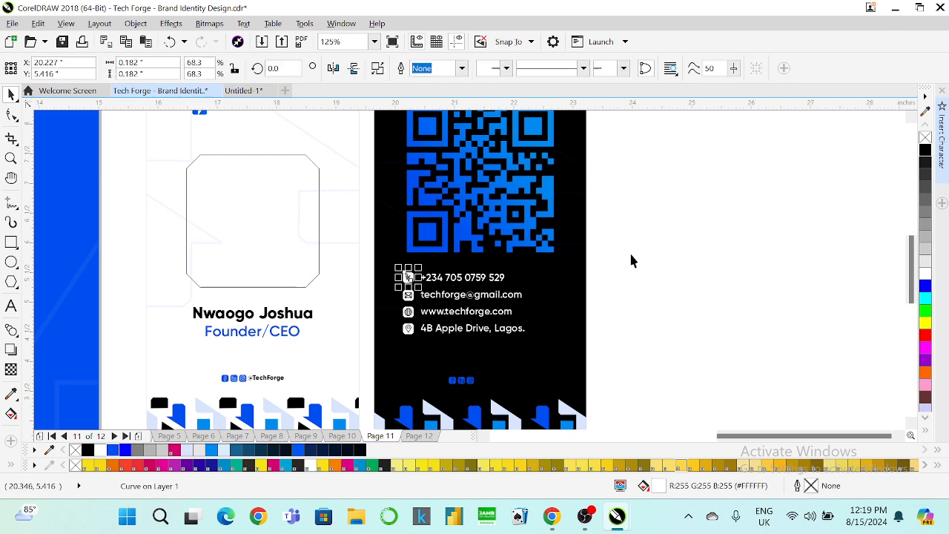
Fill the phone, email, globe and location icon backgrounds with the Founder/CEO blue.
left_click_drag(642, 250, 370, 294)
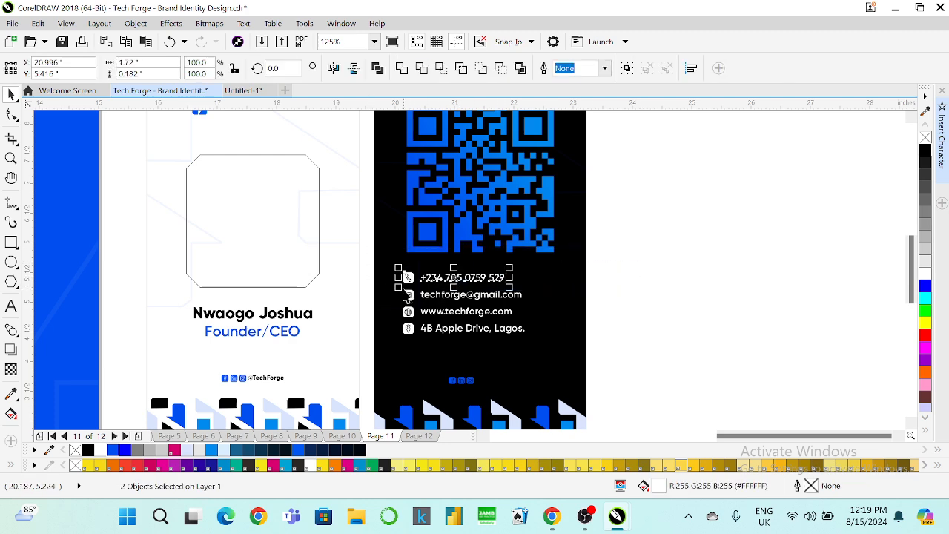
left_click(413, 310)
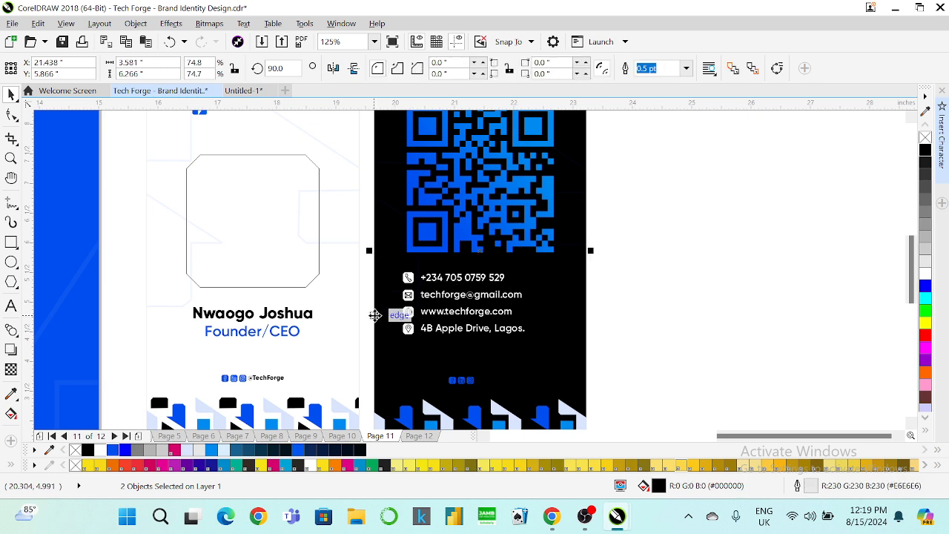
left_click(11, 394)
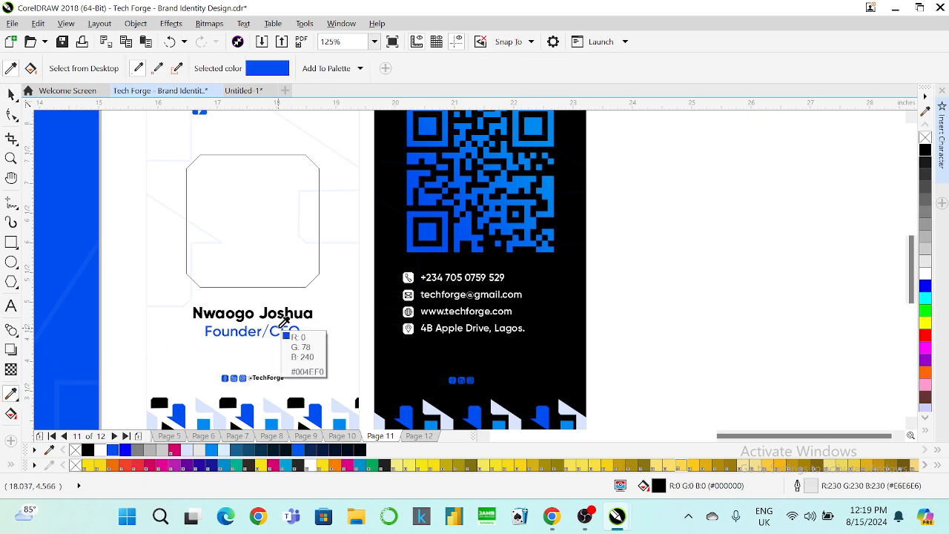
scroll(407, 278, "up", 4)
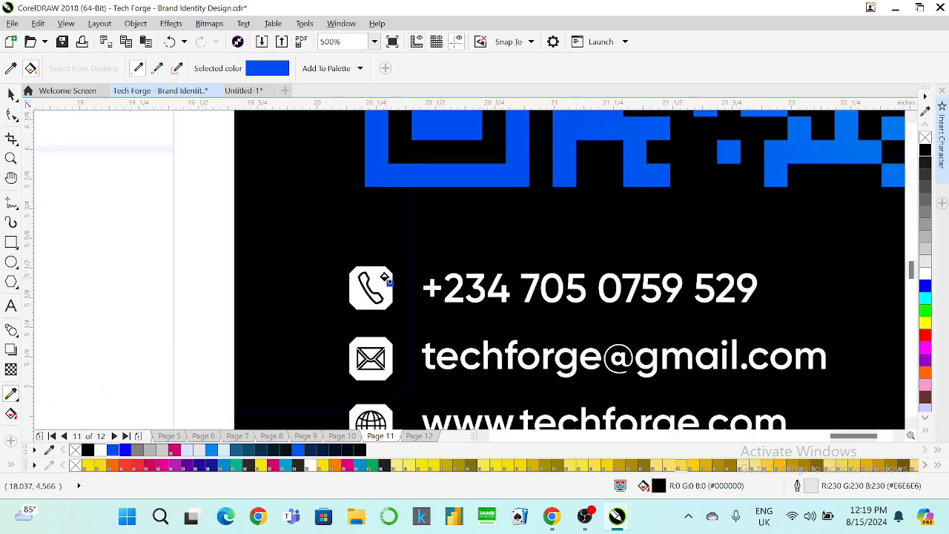
left_click(384, 279)
left_click(383, 340)
scroll(383, 339, "down", 4)
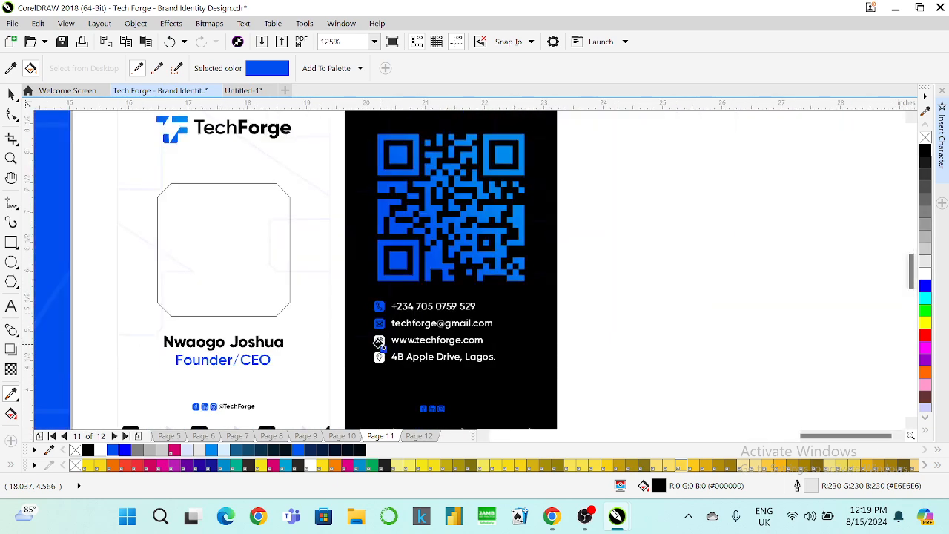
scroll(389, 319, "up", 4)
left_click(388, 317)
left_click(389, 380)
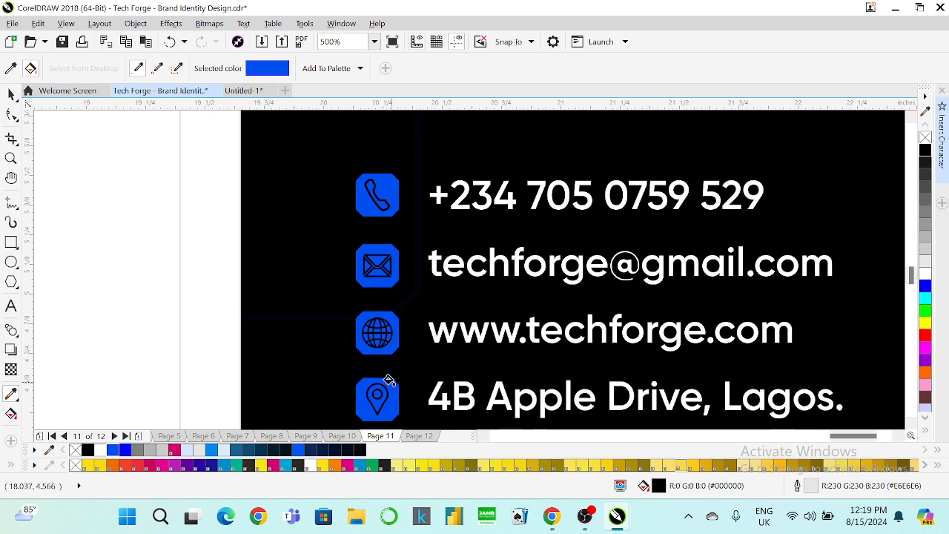
left_click(9, 98)
Group each contact icon with its text line.
scroll(311, 205, "down", 2)
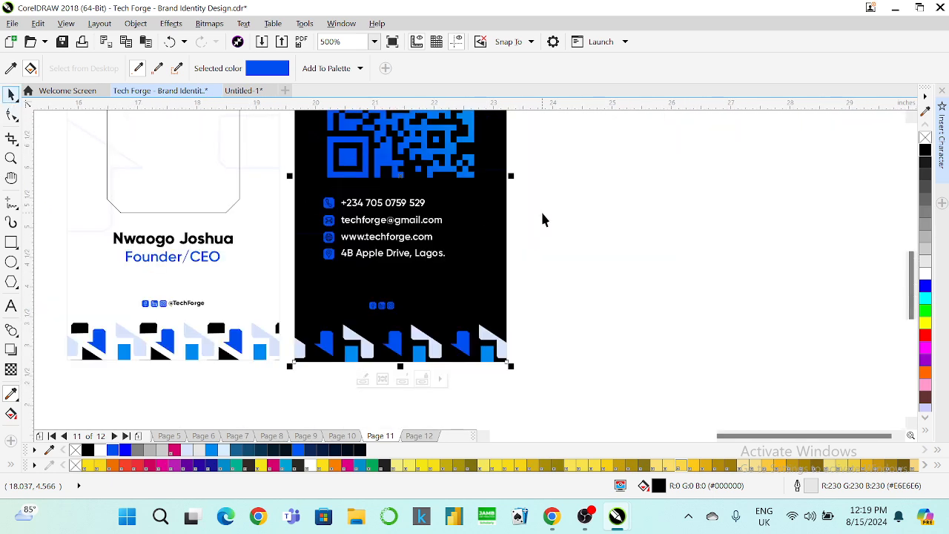
left_click_drag(537, 183, 309, 214)
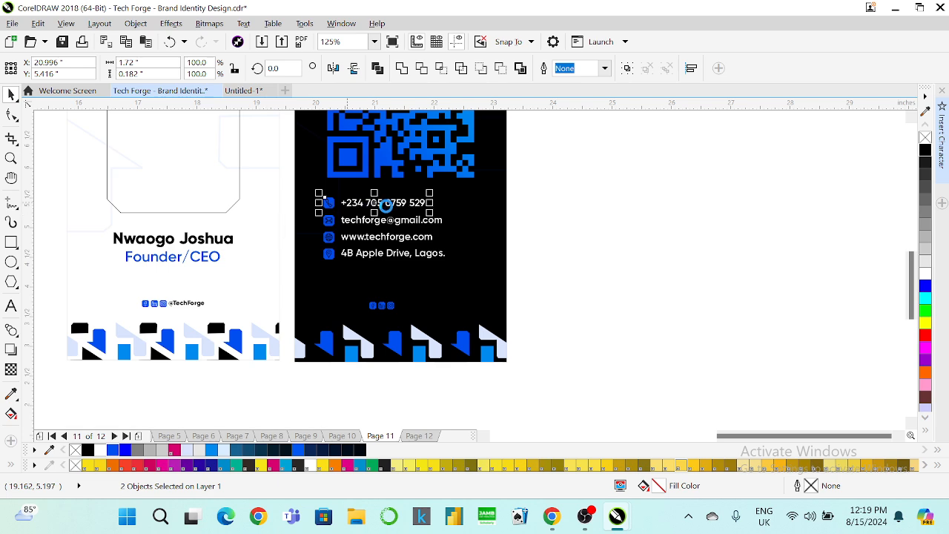
key("ctrl+g")
left_click_drag(549, 210, 286, 229)
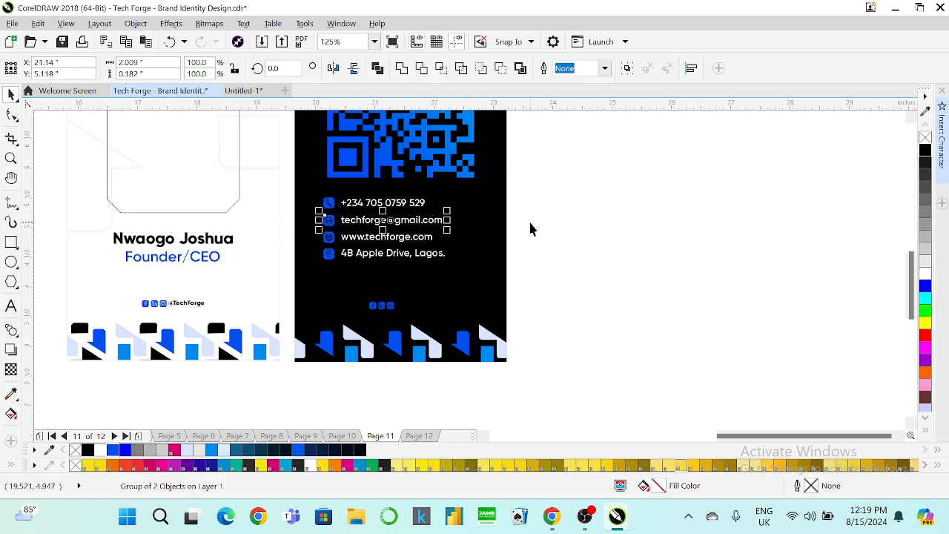
left_click_drag(530, 228, 272, 255)
key("ctrl+g")
left_click_drag(533, 239, 318, 252)
key("ctrl+g")
Centre-align the four contact rows, group them, and centre the block under the QR code.
left_click_drag(565, 181, 289, 275)
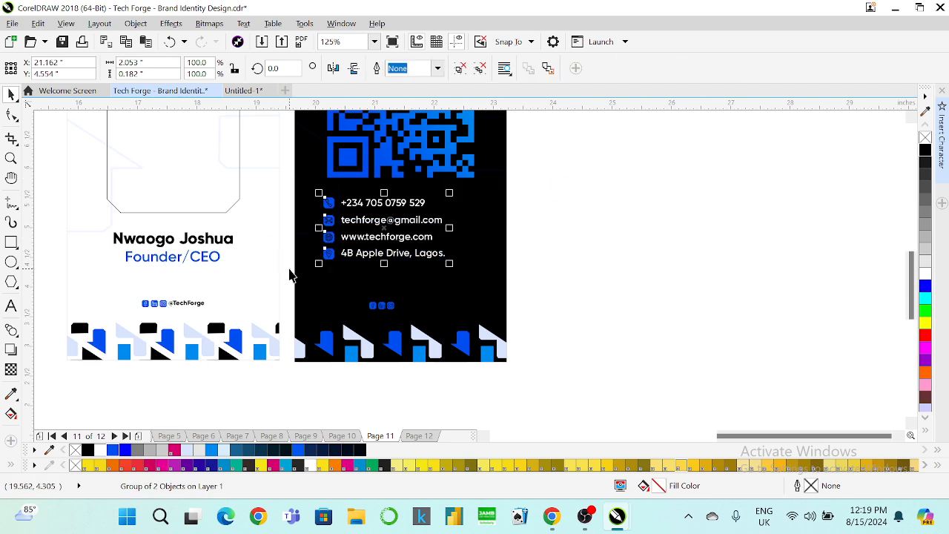
key("c")
key("ctrl+g")
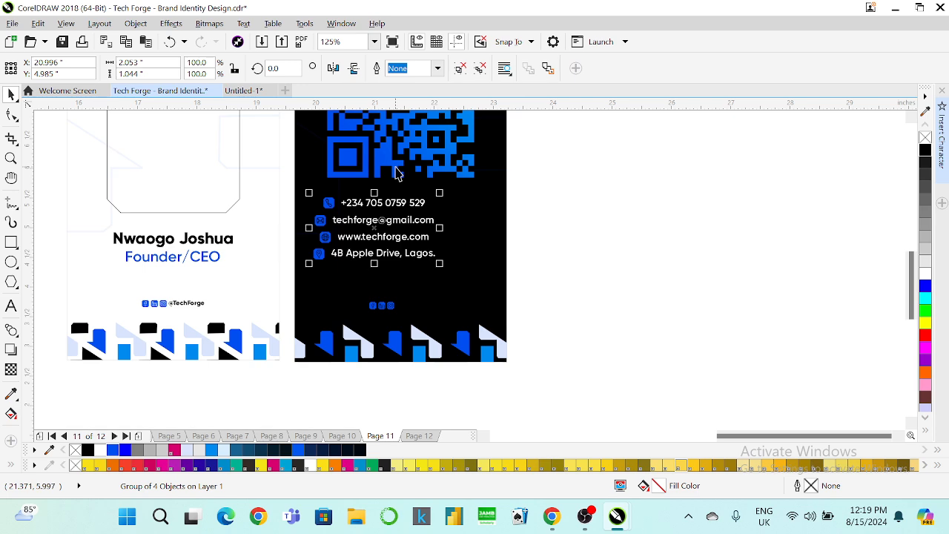
left_click(396, 165, "shift")
key("c")
Move the contact block lower on the card and centre it horizontally.
left_click(404, 304)
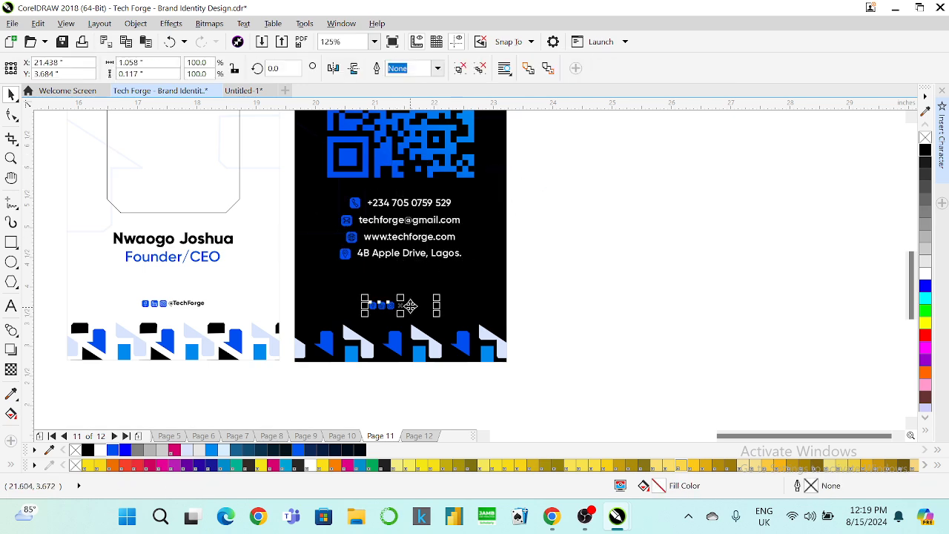
right_click(410, 305)
key("Escape")
left_click_drag(569, 239, 393, 327)
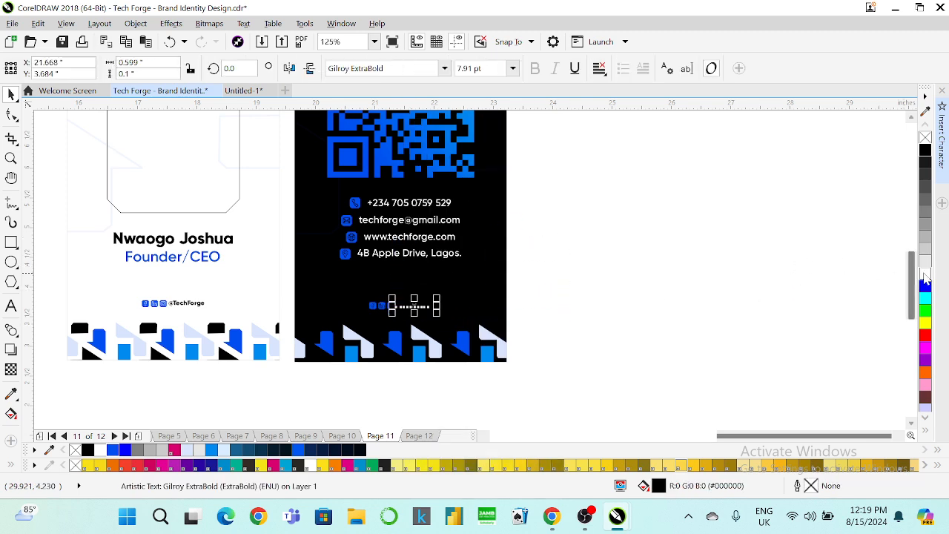
left_click_drag(438, 255, 442, 276)
left_click_drag(551, 195, 314, 327)
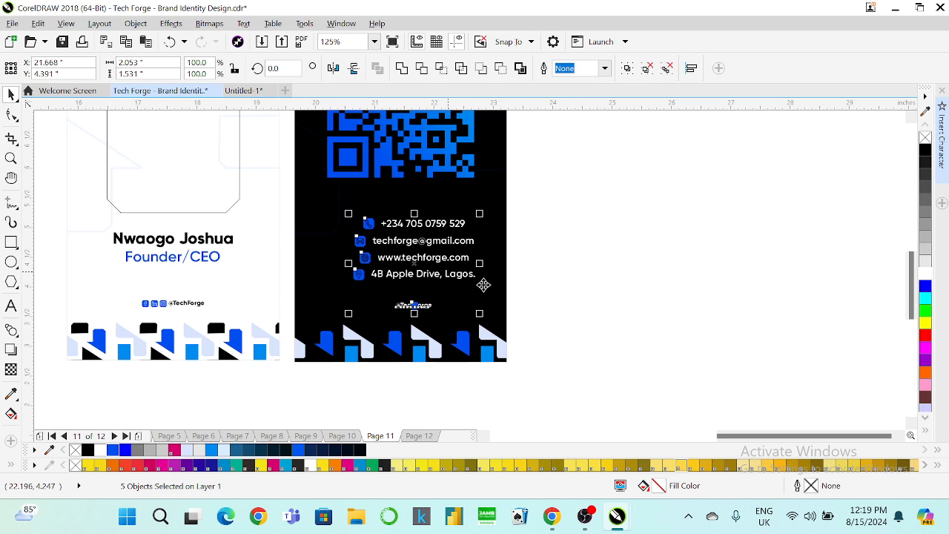
key("c")
left_click_drag(549, 286, 312, 320)
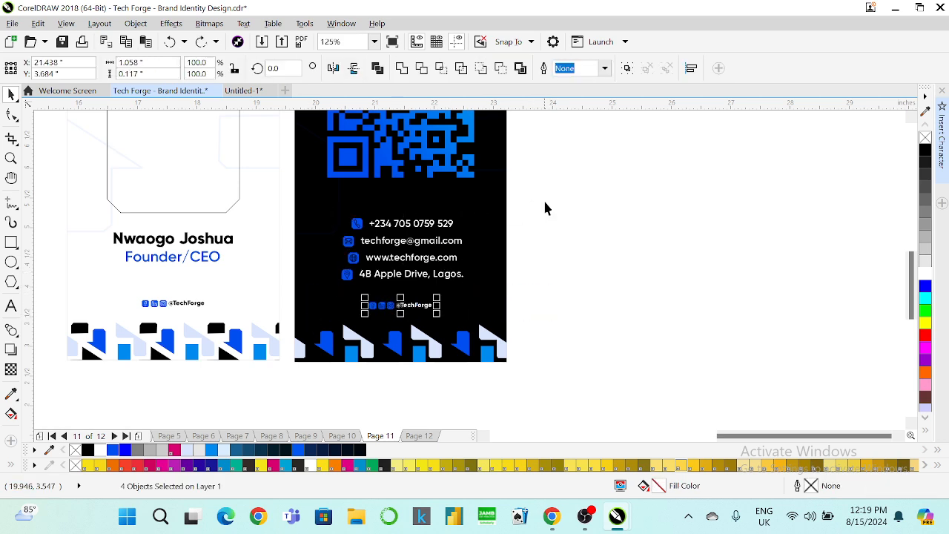
key("ctrl+g")
left_click_drag(545, 208, 293, 321)
key("c")
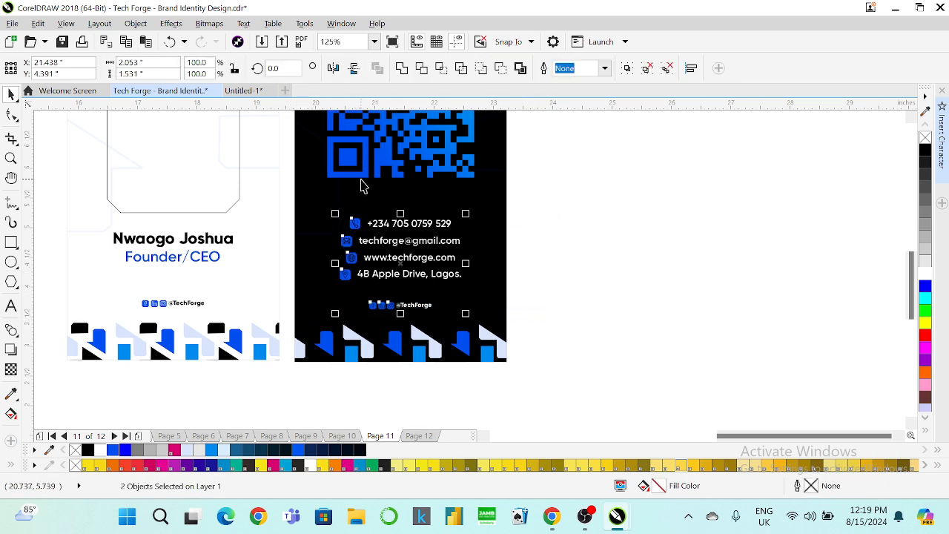
left_click(363, 175, "shift")
left_click(516, 265)
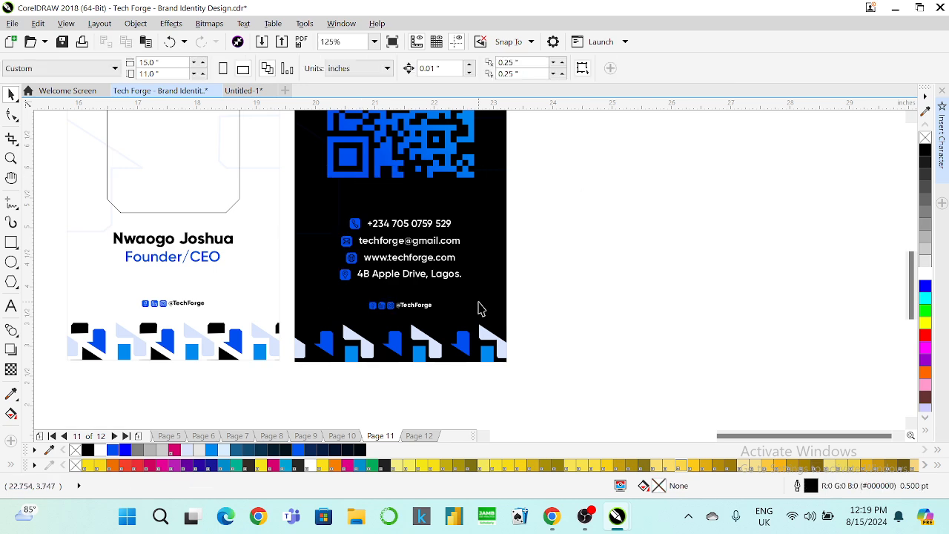
scroll(479, 309, "down", 3)
scroll(396, 185, "up", 3)
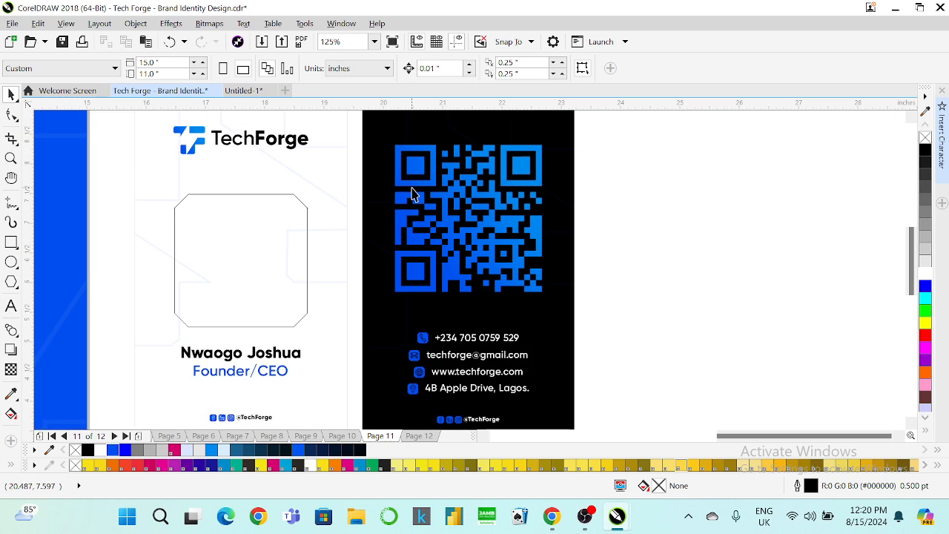
Shrink the QR code to about 88% and move it slightly up.
left_click(418, 204)
left_click_drag(547, 307, 538, 297)
left_click_drag(475, 241, 474, 226)
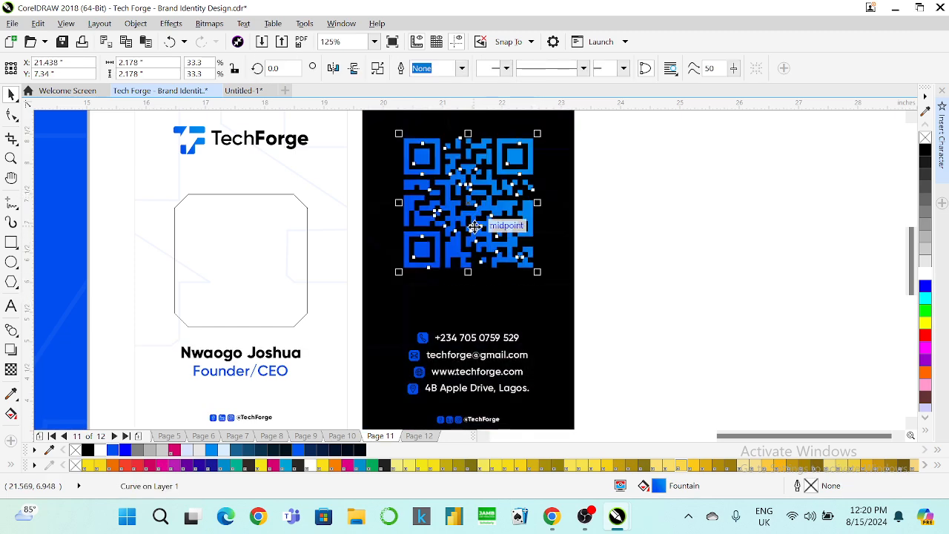
Add a caption line below the QR code in Gilroy Black, coloured white.
left_click(11, 306)
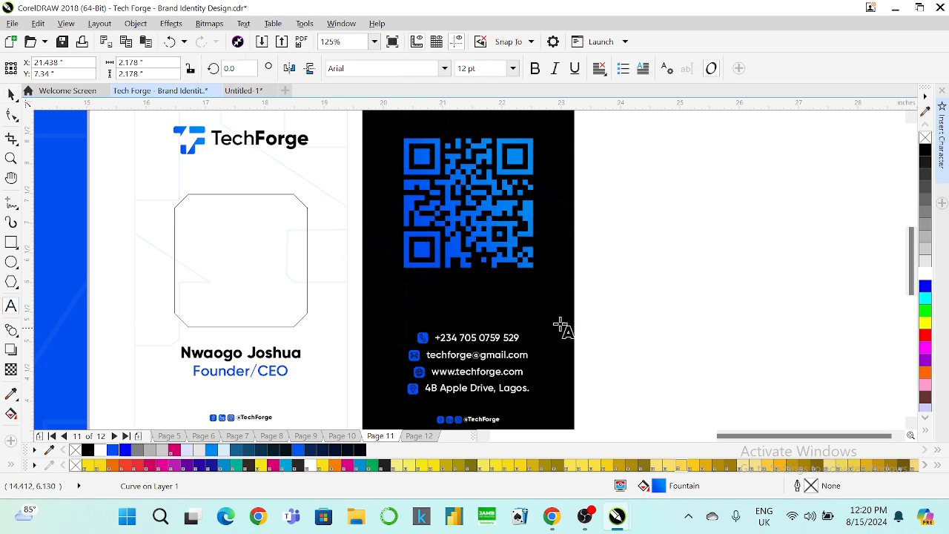
left_click(420, 285)
type("SCA")
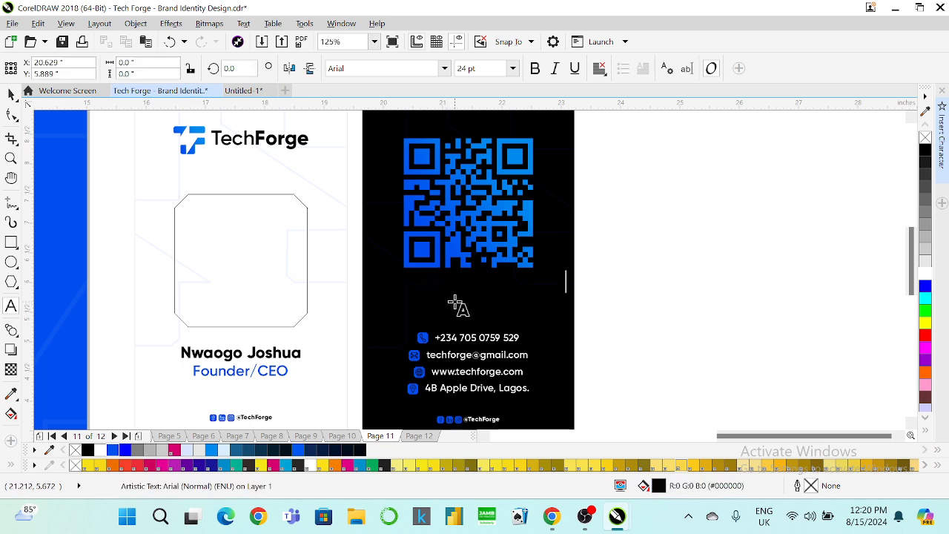
key("BackSpace")
type("DE")
left_click(11, 94)
key("F8")
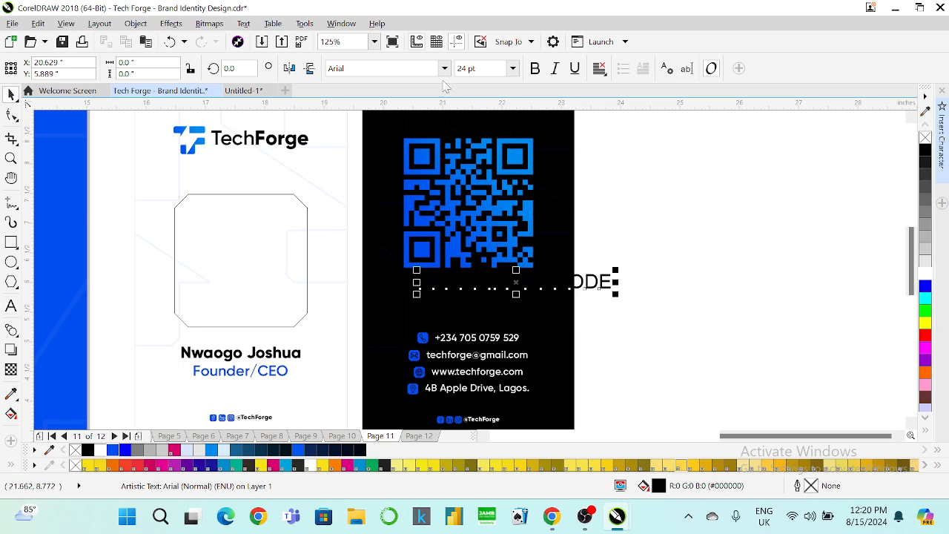
left_click(444, 70)
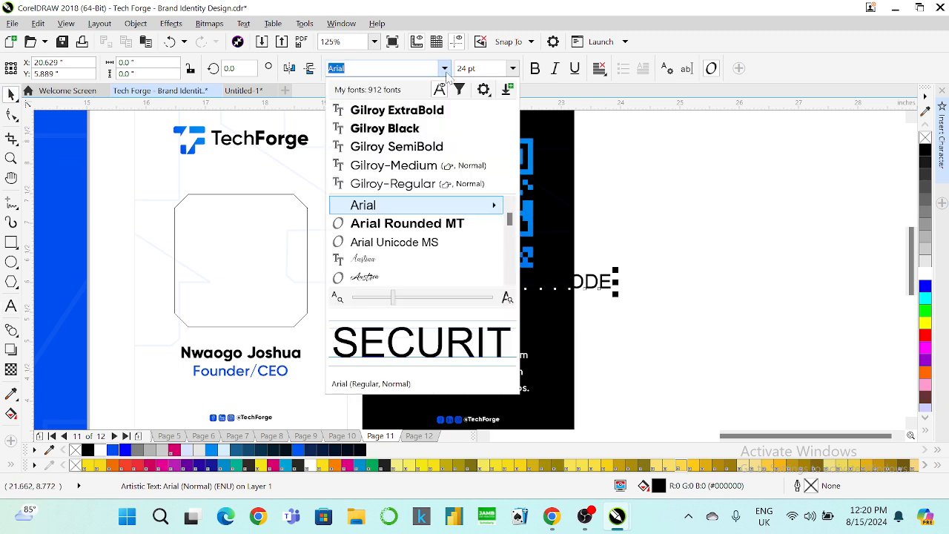
left_click(395, 124)
left_click(925, 285)
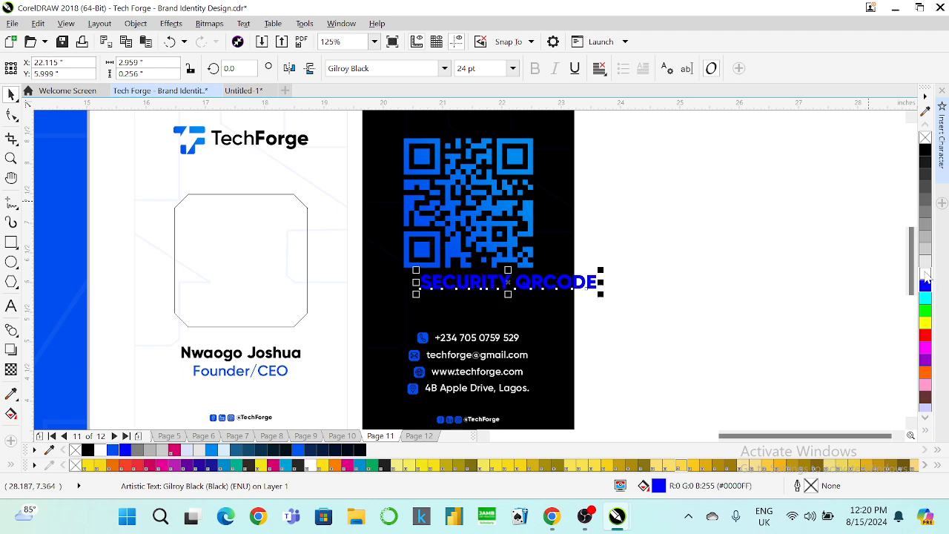
left_click(924, 274)
Edit the caption to read SCAN QRCODE, removing the word SECURITY.
left_click(11, 305)
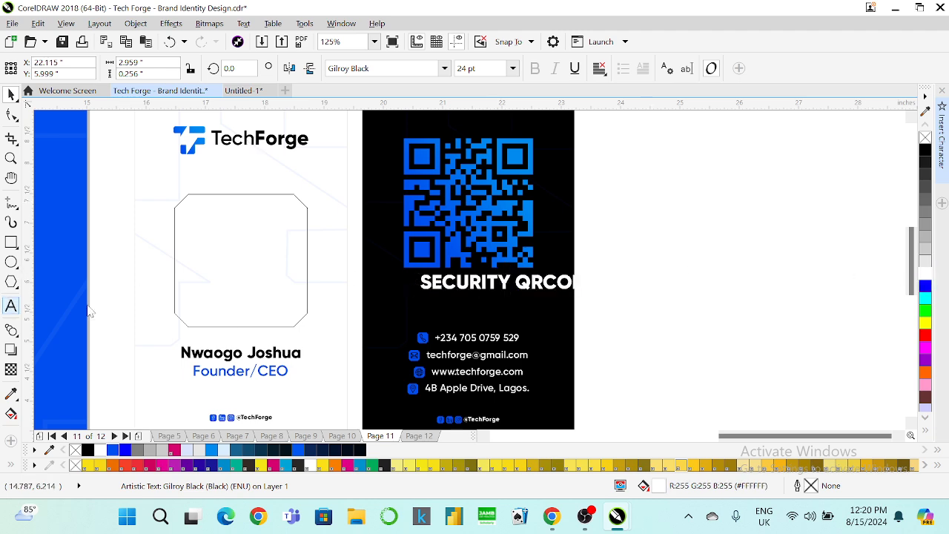
left_click_drag(515, 284, 370, 289)
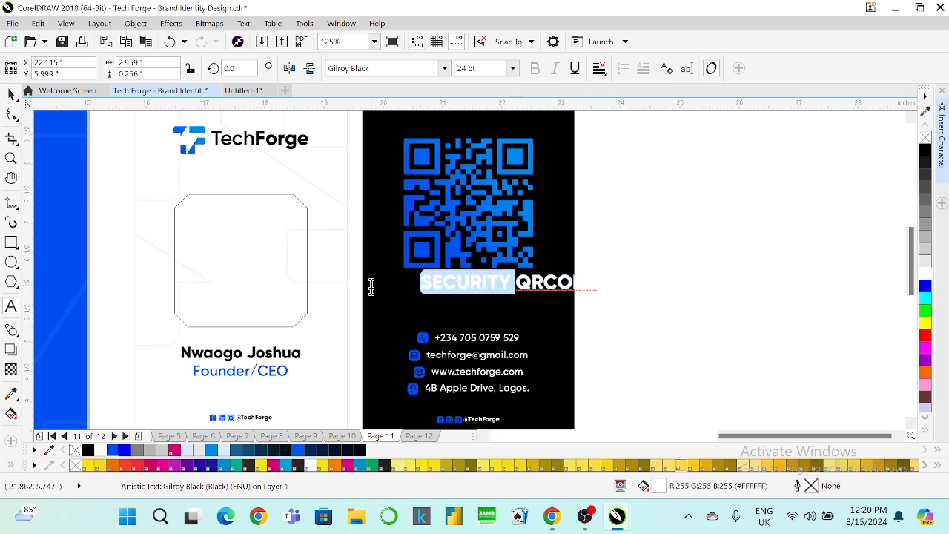
key("BackSpace")
left_click(449, 285)
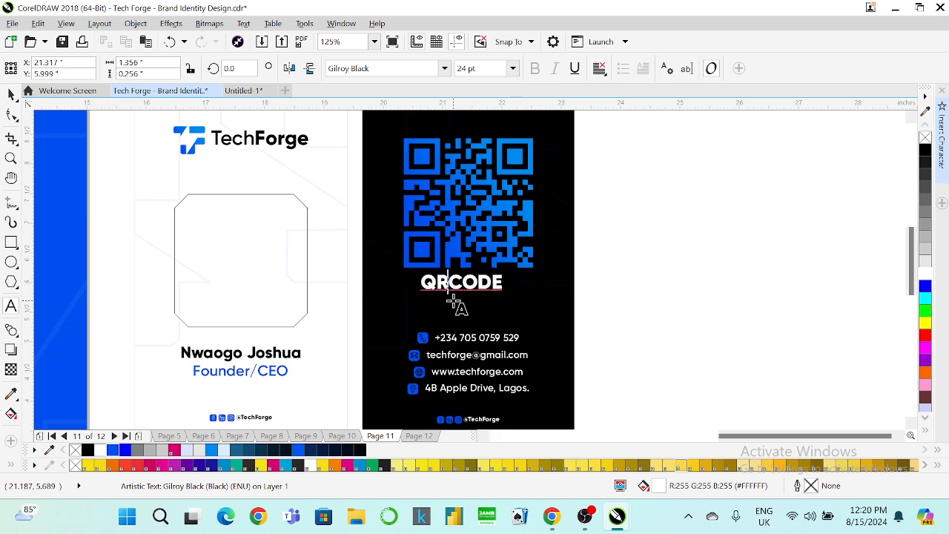
type("-")
key("BackSpace")
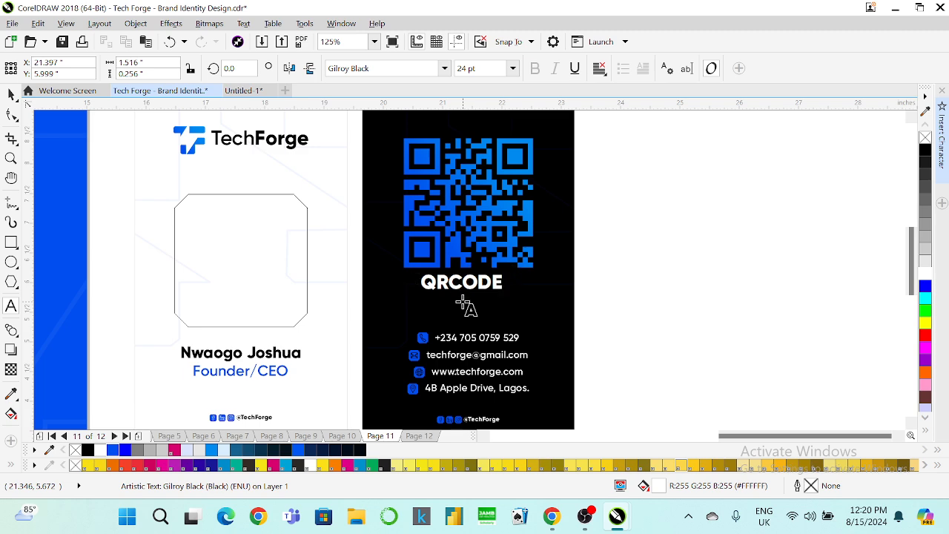
left_click(421, 286)
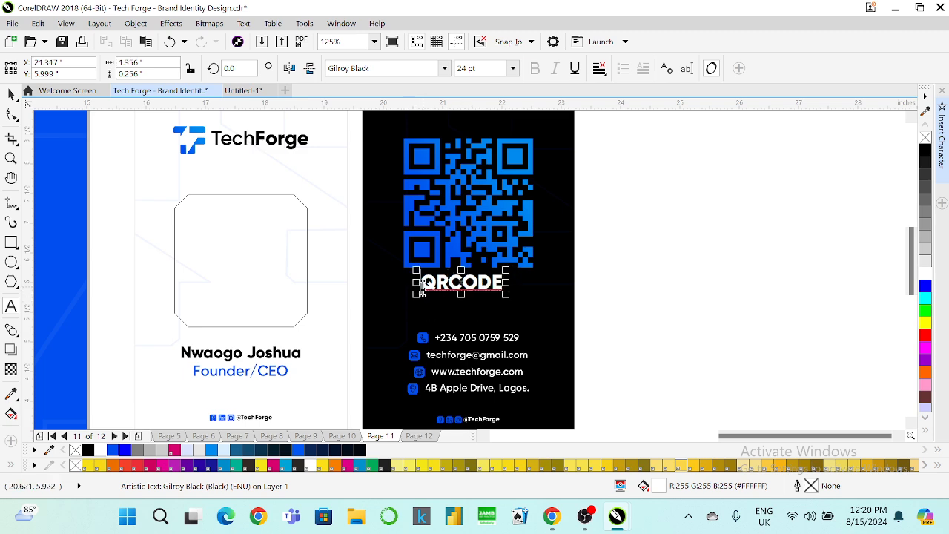
type("SCAN")
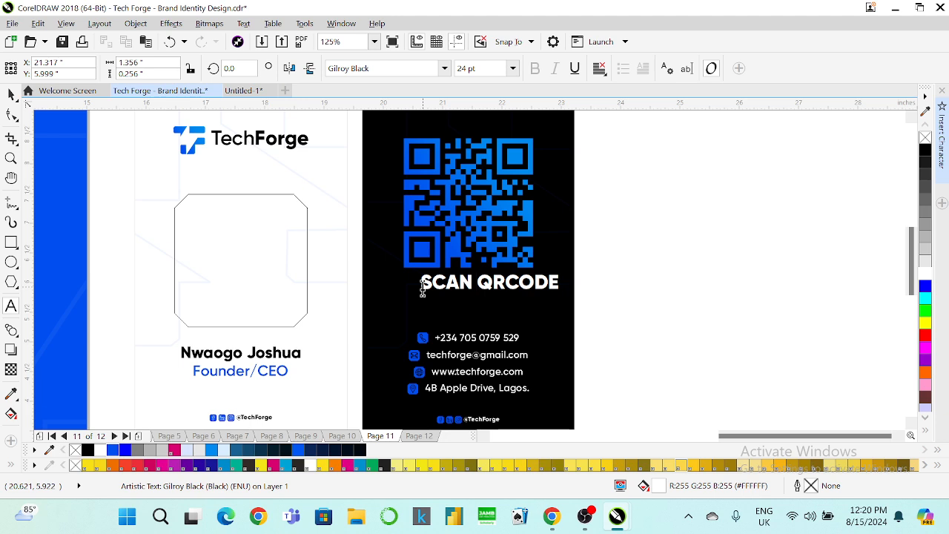
left_click(10, 94)
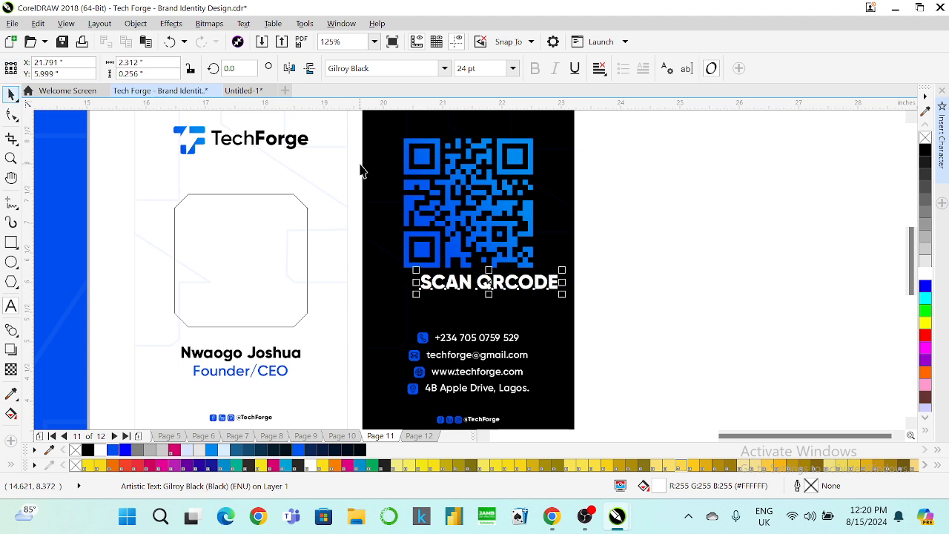
Centre the SCAN QRCODE caption under the QR code and shrink the QR code slightly.
left_click(422, 237, "shift")
key("c")
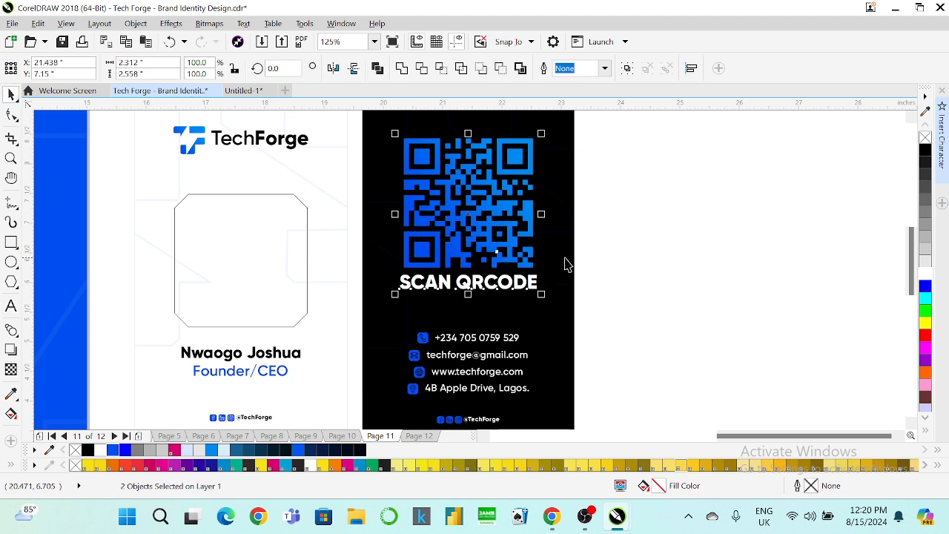
key("Escape")
left_click(511, 252)
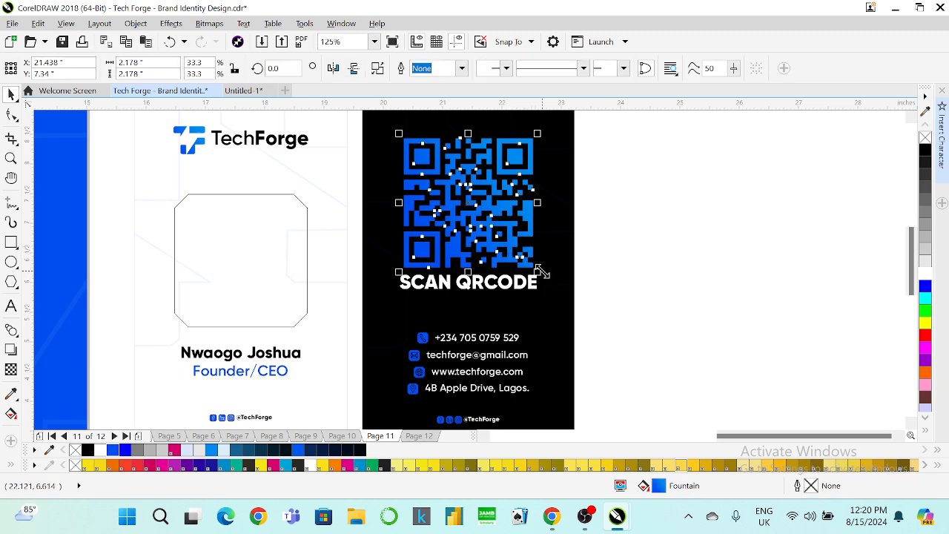
left_click_drag(533, 268, 529, 264)
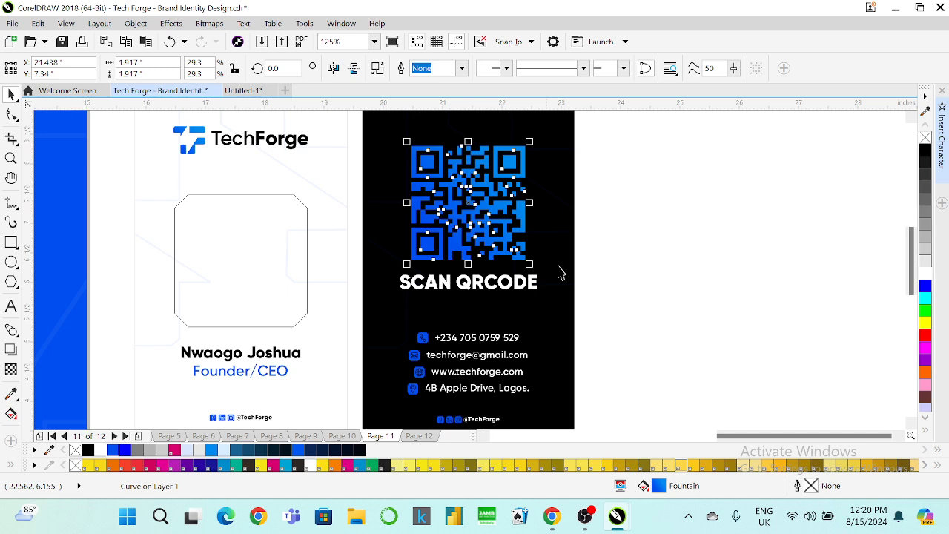
left_click(598, 264)
scroll(508, 255, "down", 1)
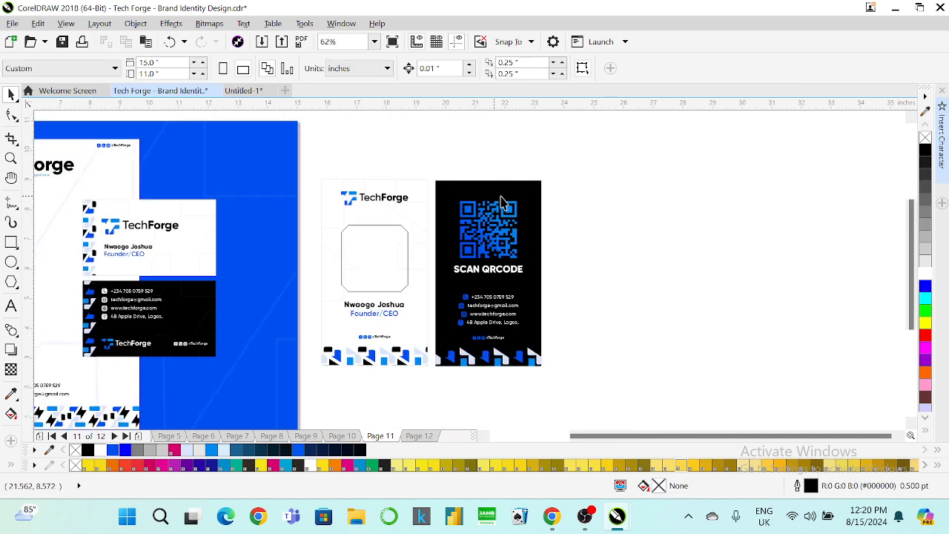
left_click_drag(584, 188, 438, 341)
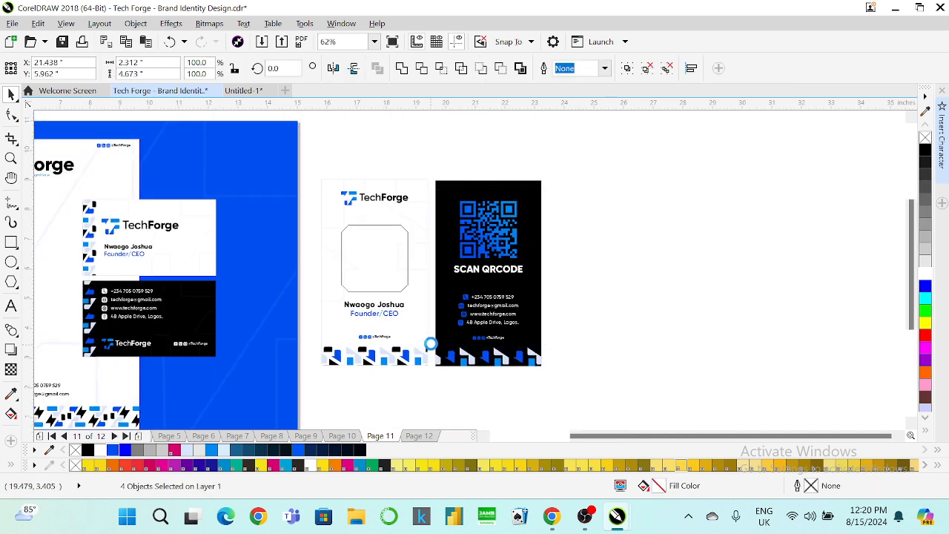
left_click(466, 187)
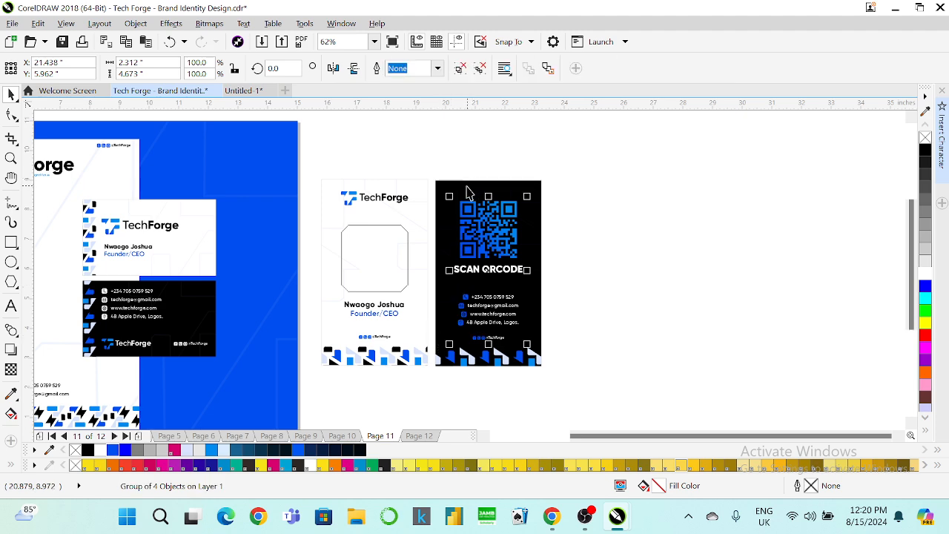
left_click(465, 187, "shift")
left_click_drag(464, 187, 465, 190)
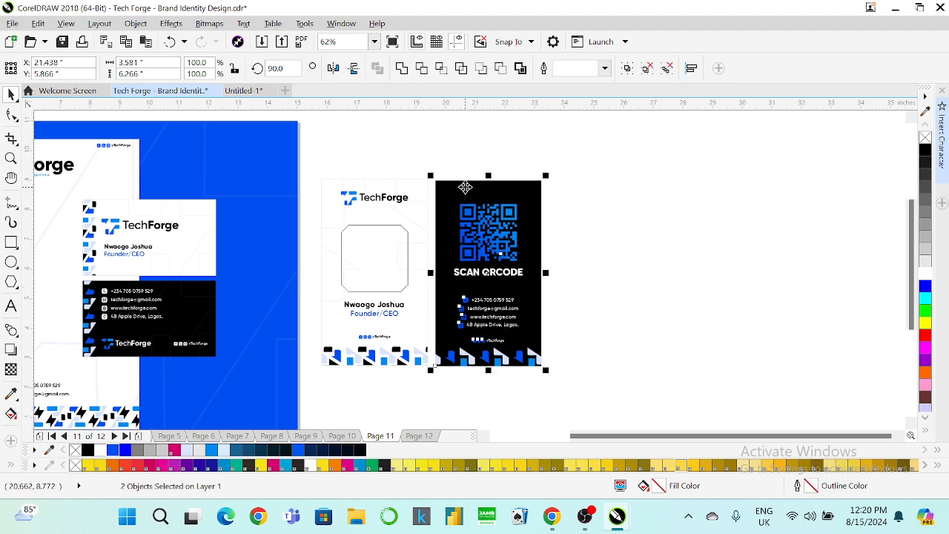
left_click(586, 209)
left_click(494, 236)
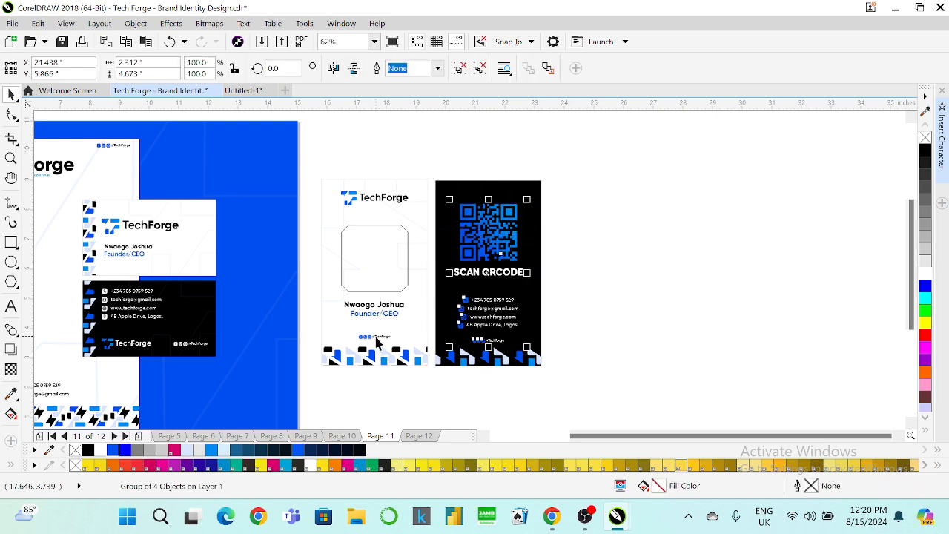
left_click(376, 336, "shift")
key("b")
Ungroup the black card's content and top-align the QR code with the TechForge logo.
left_click(623, 265)
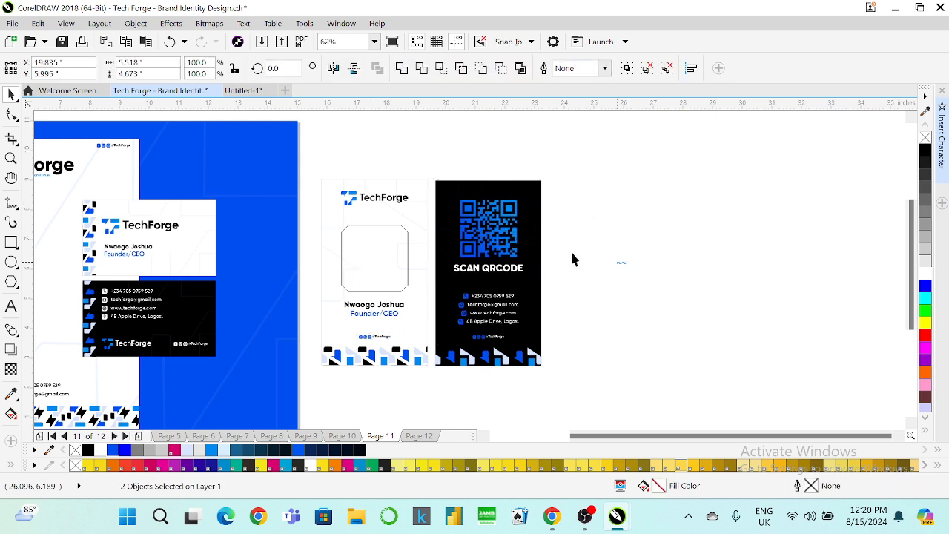
left_click(494, 216)
right_click(494, 218)
left_click(592, 196)
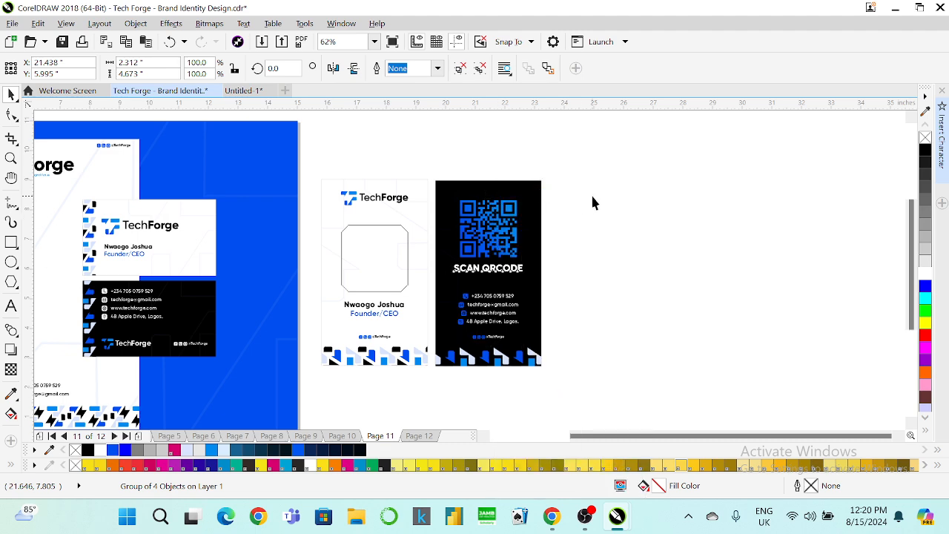
left_click(489, 215)
left_click(396, 199, "shift")
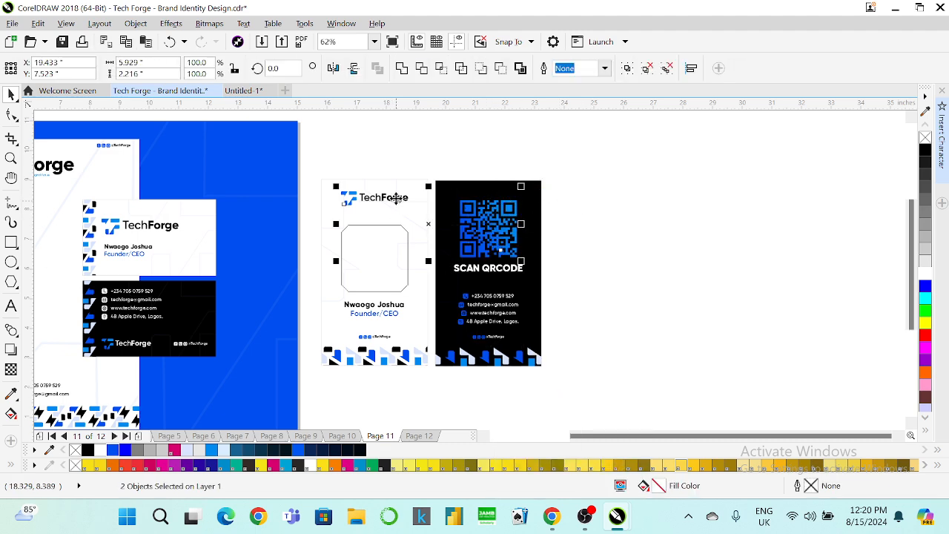
key("t")
Move SCAN QRCODE up toward the QR code and slightly enlarge the contact-info group.
left_click(558, 243)
left_click(494, 273)
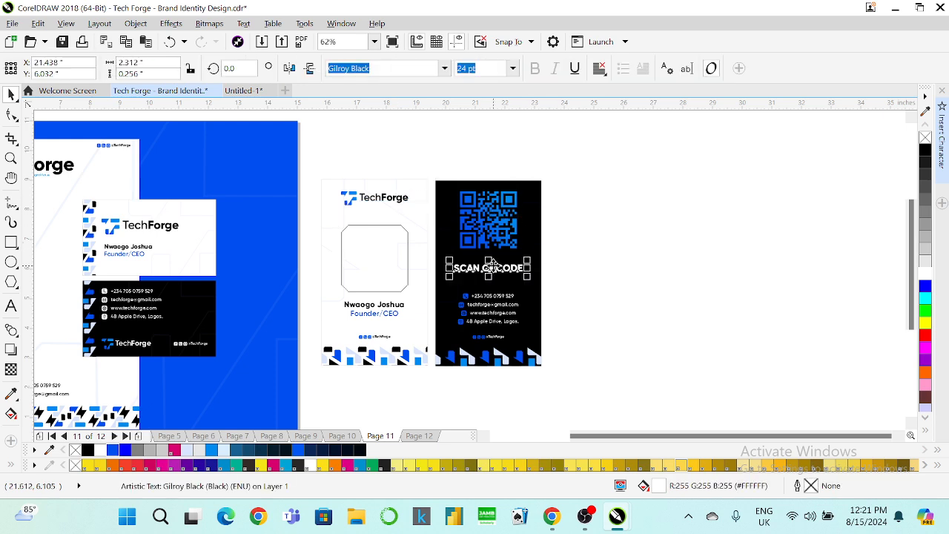
left_click_drag(491, 269, 488, 263)
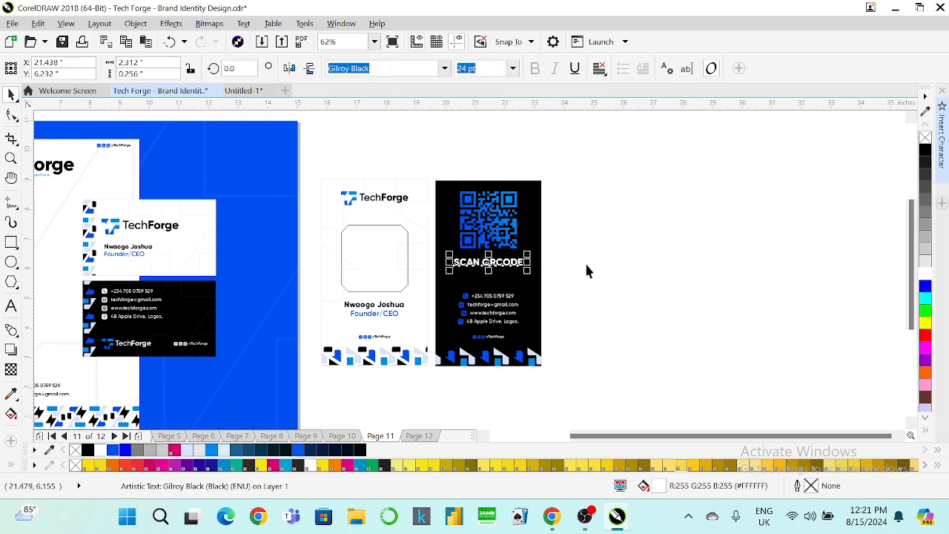
left_click_drag(586, 269, 445, 333)
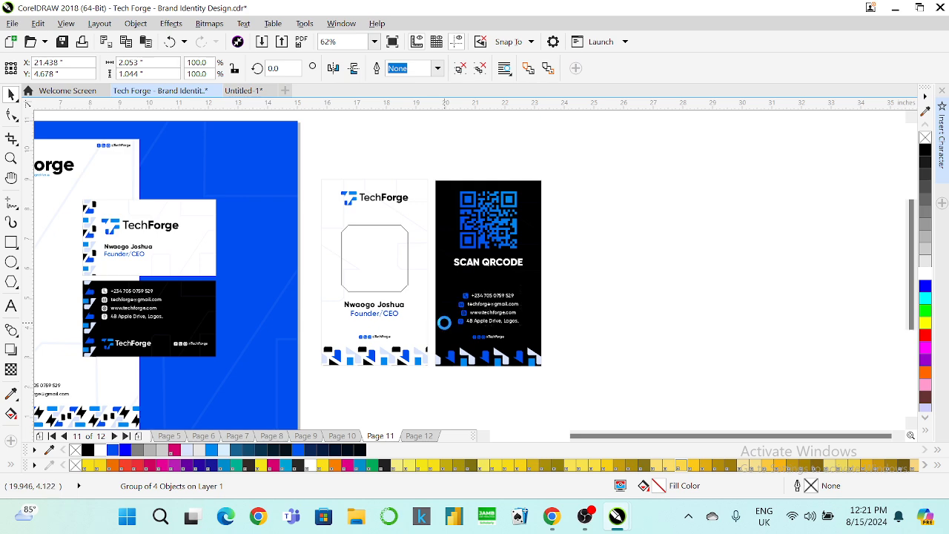
key("Up")
key("Up")
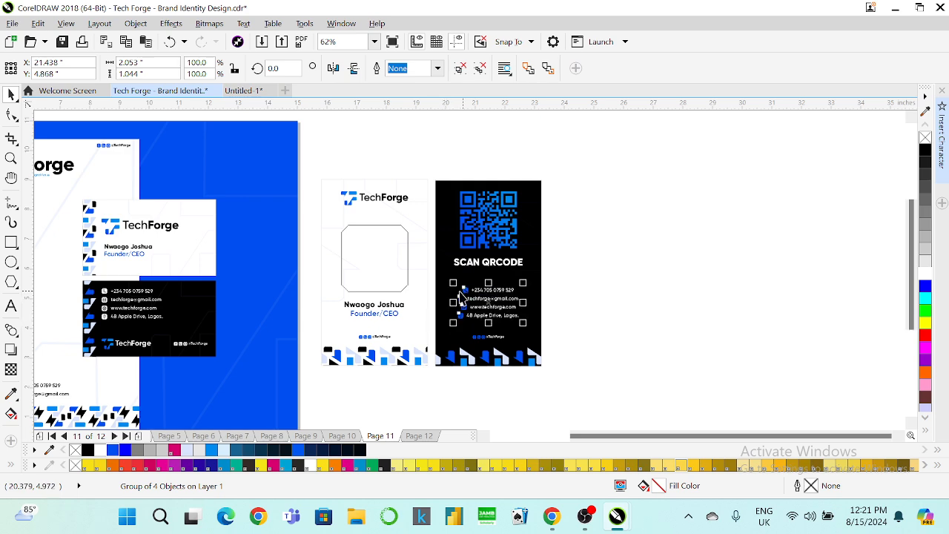
scroll(460, 289, "up", 1)
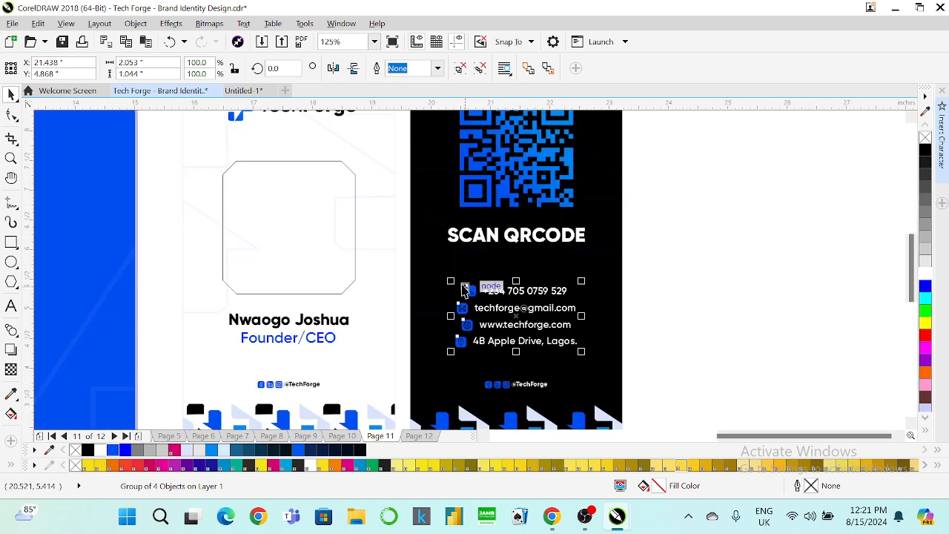
left_click_drag(450, 281, 443, 264)
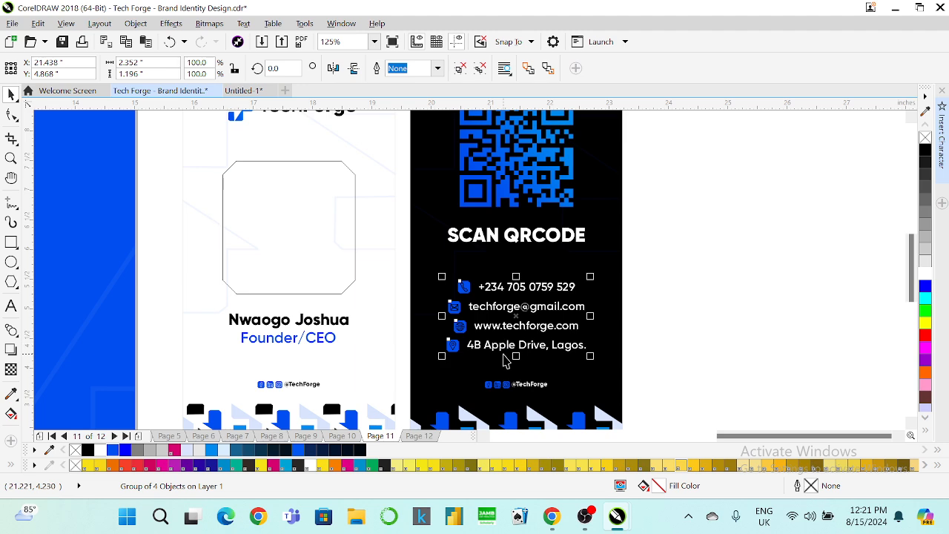
left_click(695, 272)
scroll(490, 295, "down", 2)
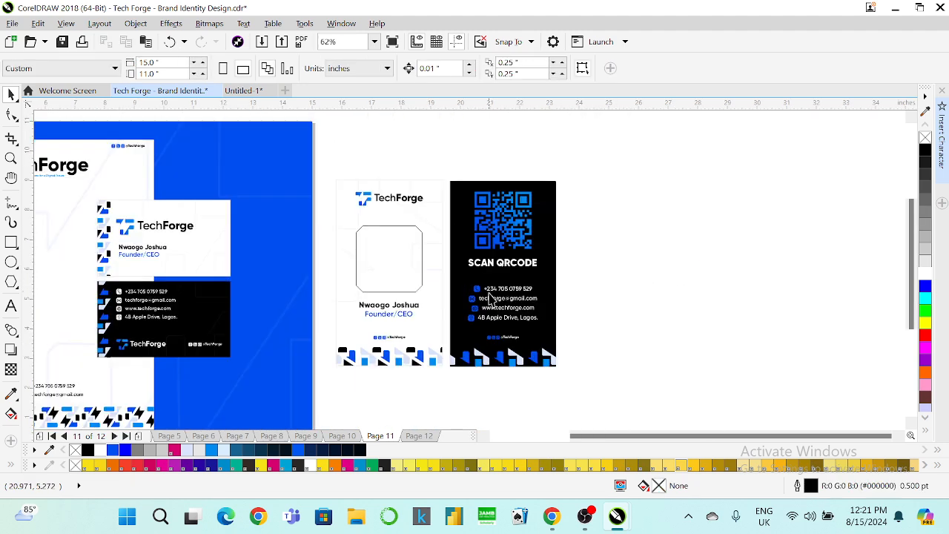
Preview the cards full screen, then select the white card's portrait frame.
left_click(388, 42)
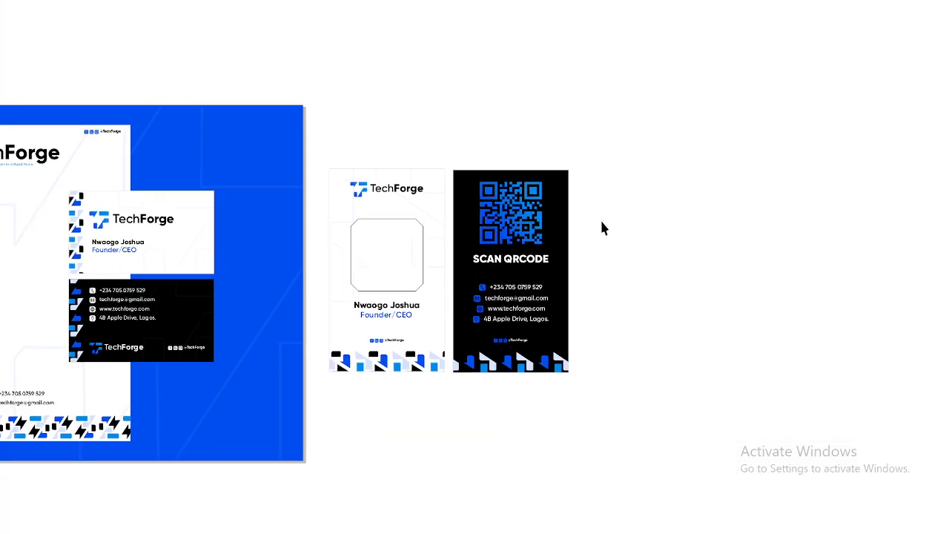
left_click(601, 222)
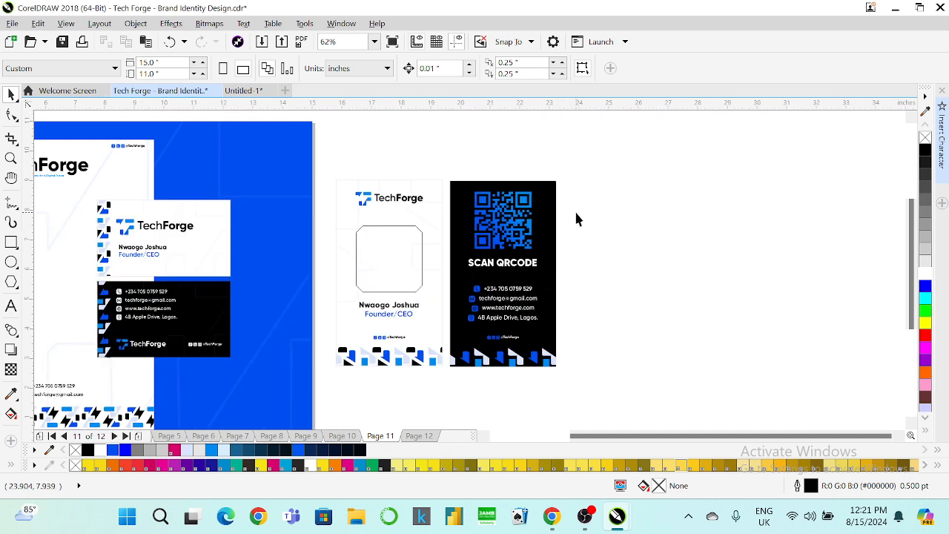
left_click(408, 246)
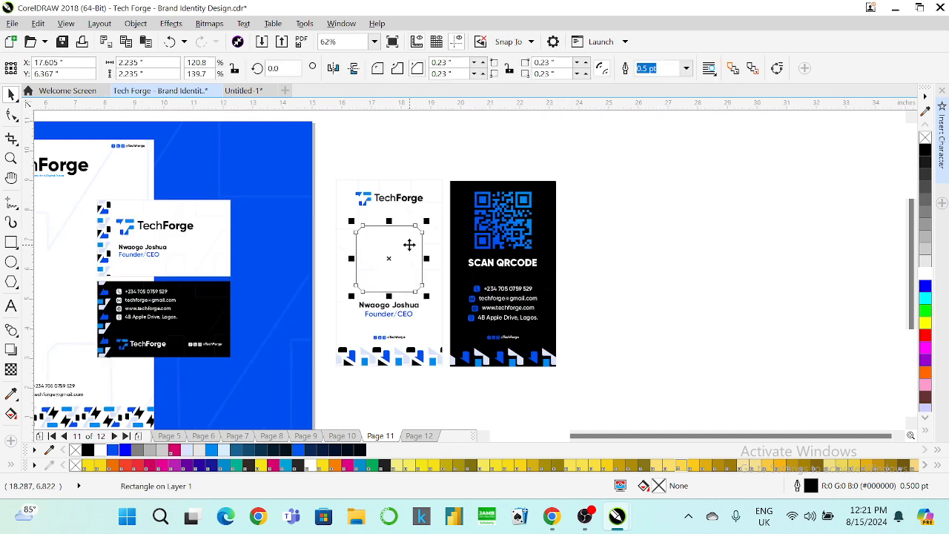
Open a new browser tab and try loading freepic.com.
mouse_move(559, 521)
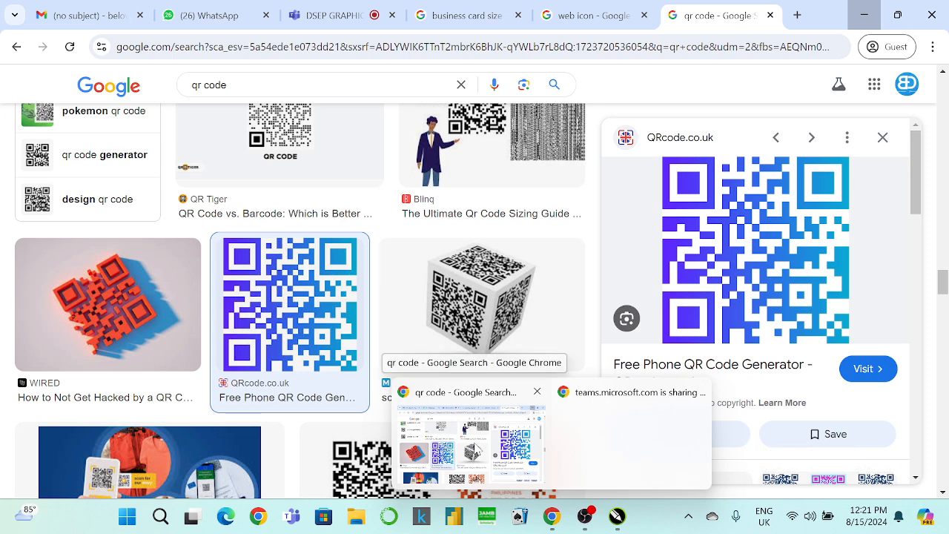
left_click(474, 444)
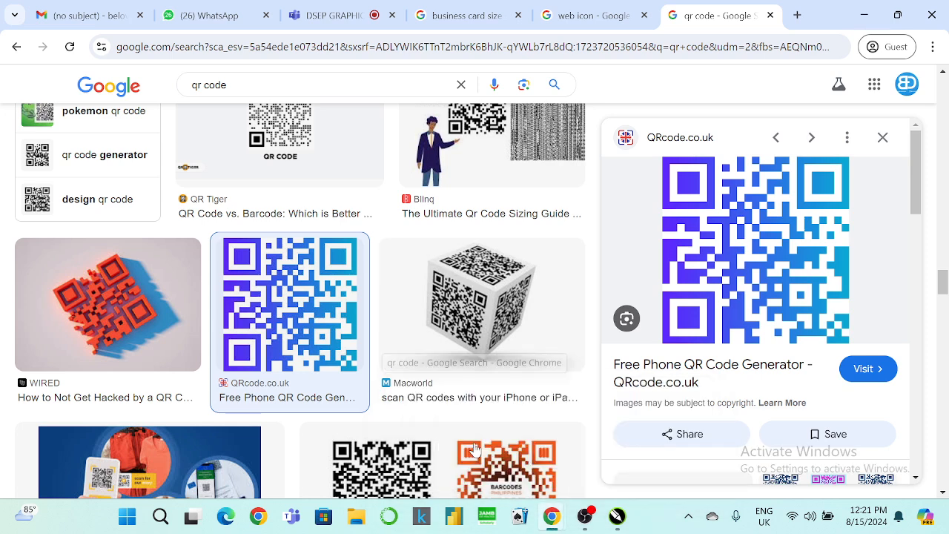
left_click(797, 15)
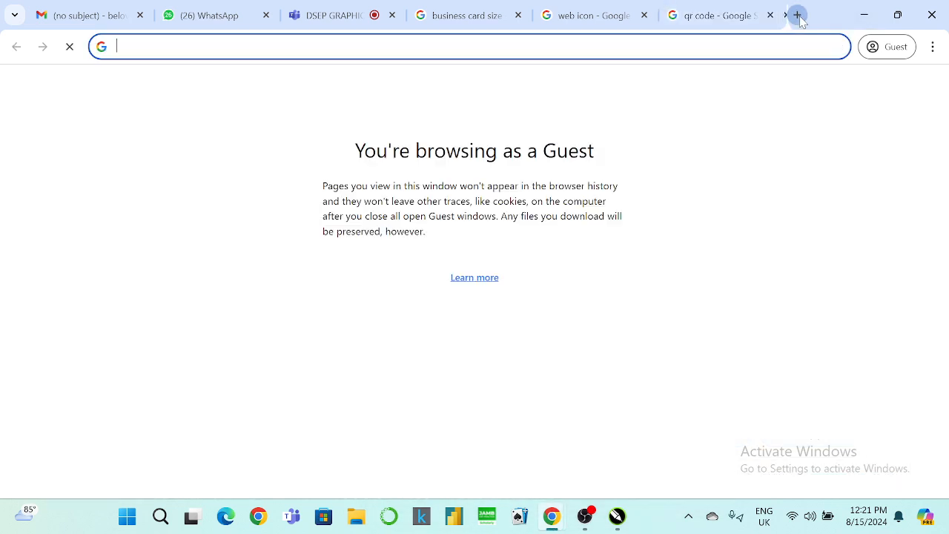
type("F")
key("BackSpace")
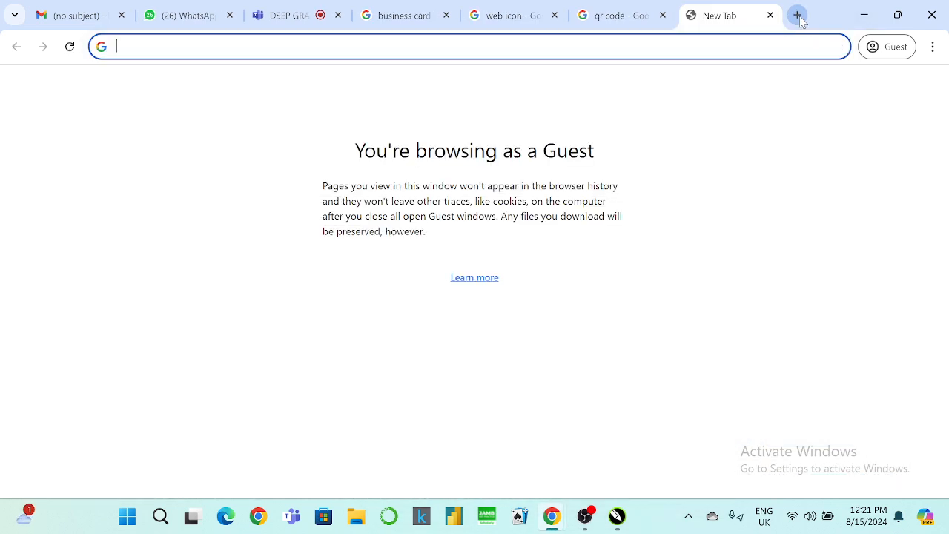
type("freepic.com")
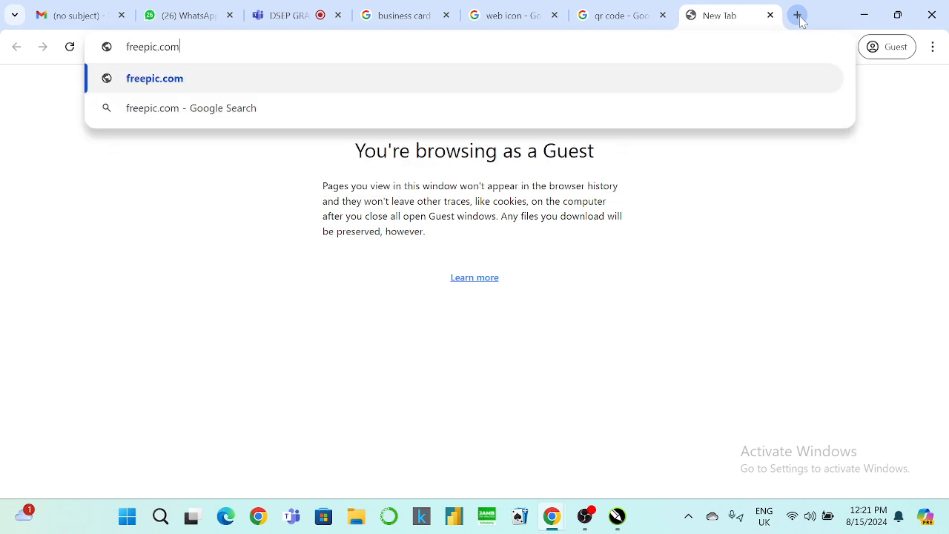
key("Return")
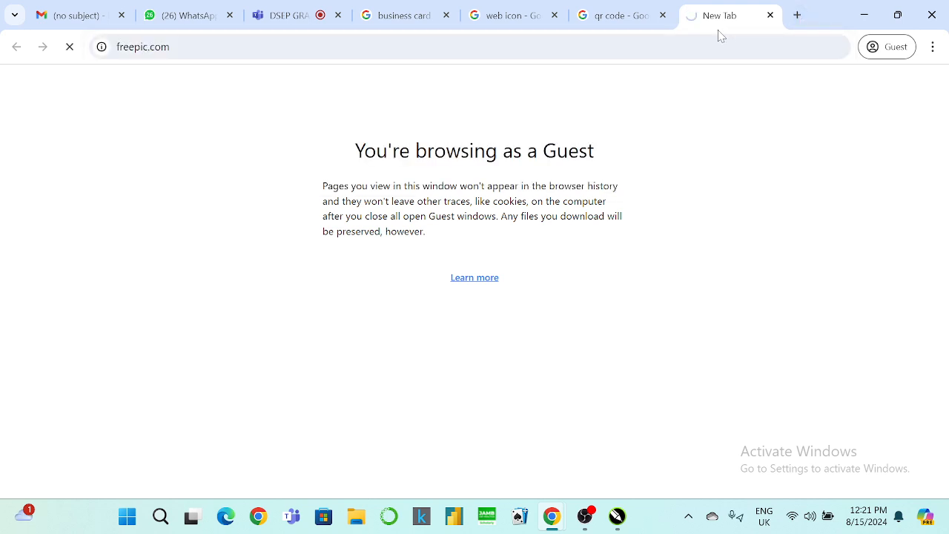
Run a Google search for 'freepic' from the address bar.
left_click(770, 15)
left_click(786, 47)
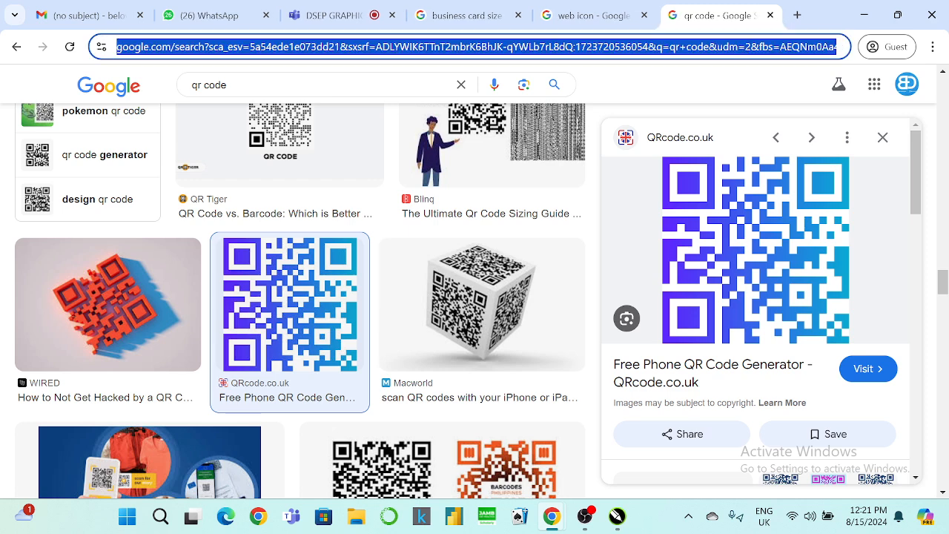
type("freepic")
key("Return")
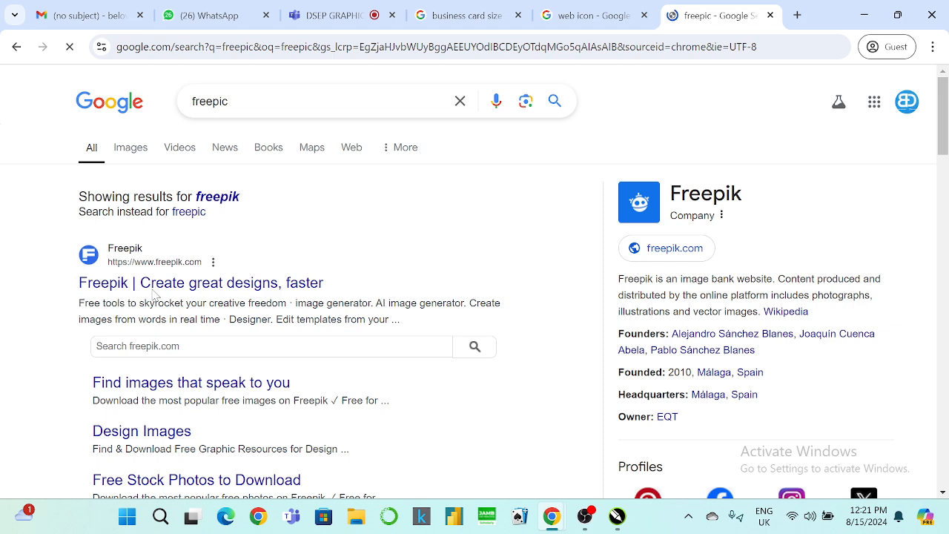
Open Freepik, search for 'official portrait', and accept the cookie notice.
left_click(155, 286)
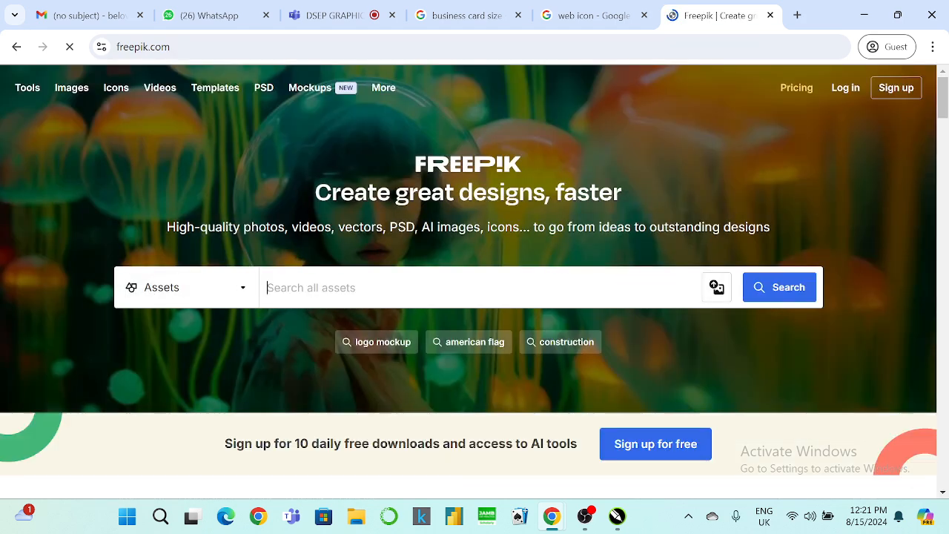
type("officia")
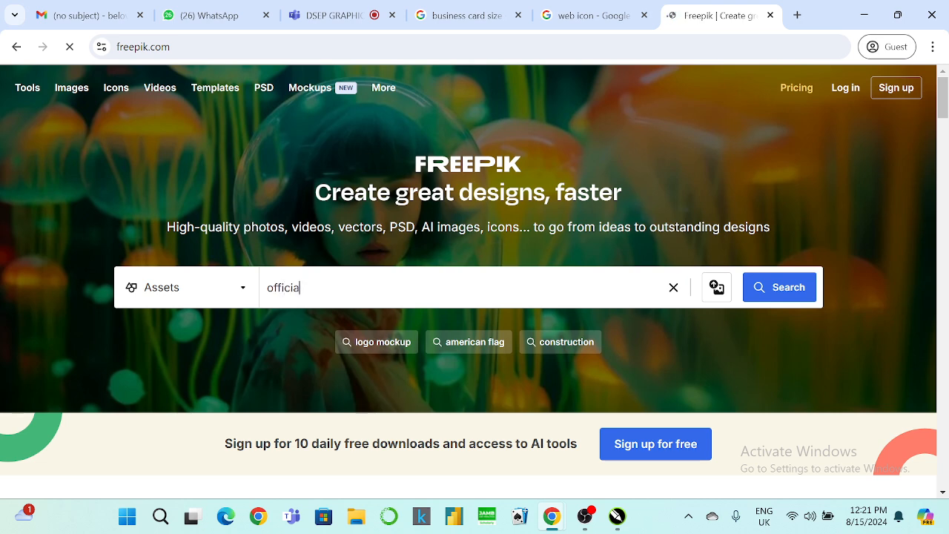
type("l po")
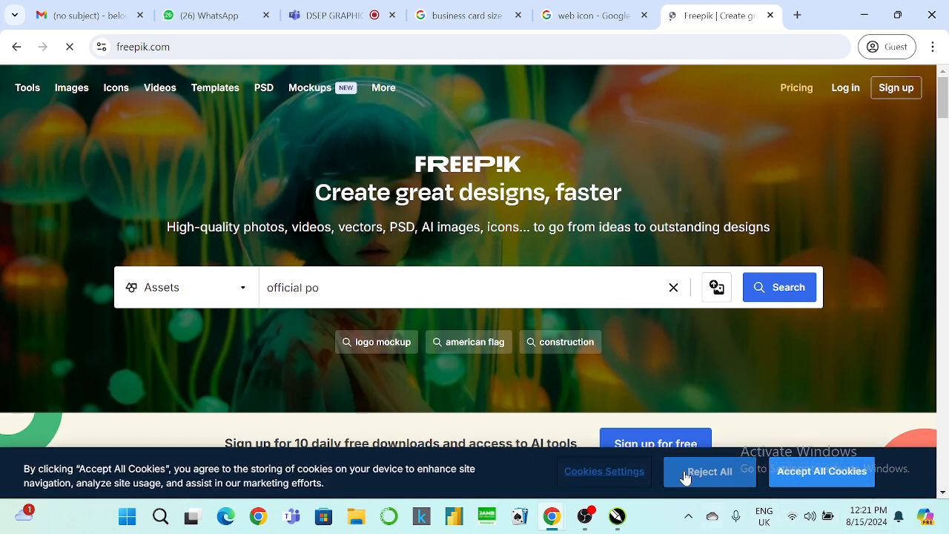
left_click(811, 478)
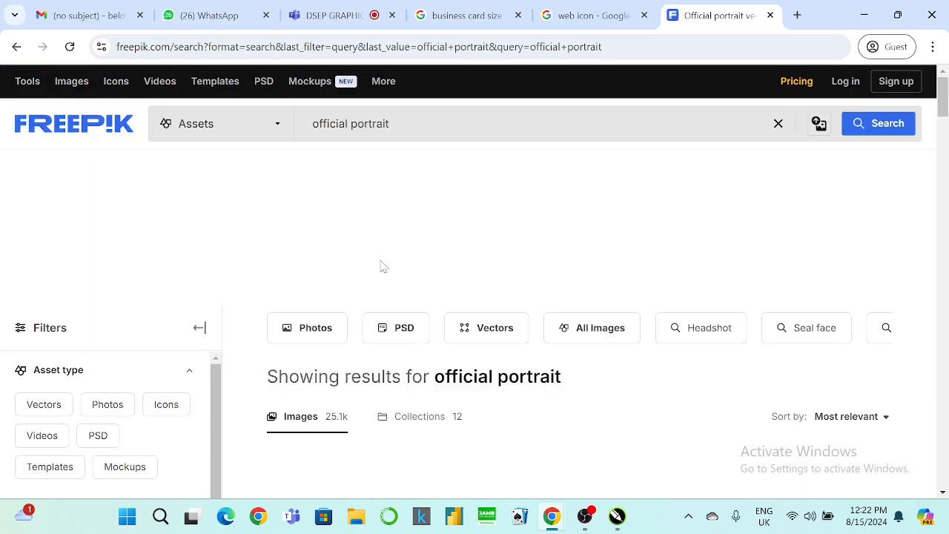
scroll(390, 275, "down", 3)
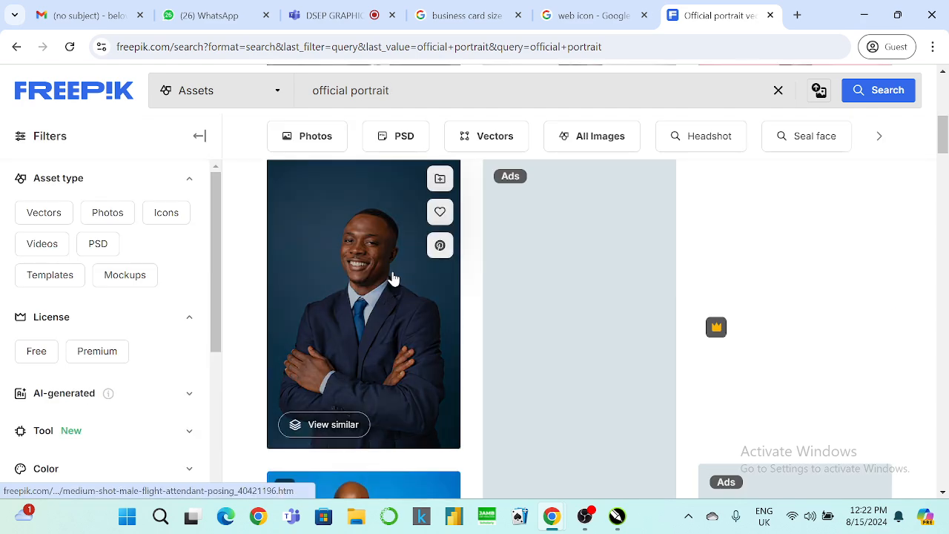
scroll(392, 278, "down", 2)
scroll(393, 278, "down", 2)
scroll(395, 282, "down", 5)
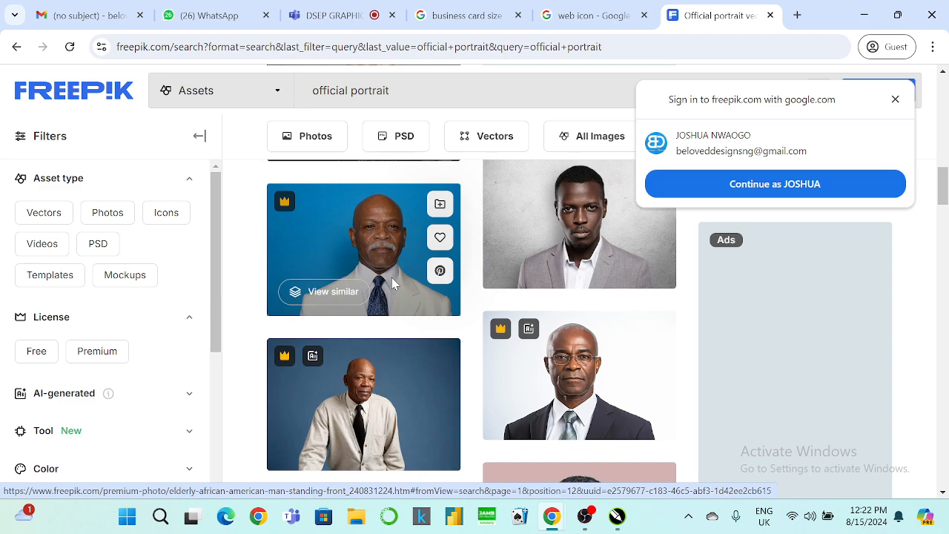
Sign in to Freepik with the Google account and scroll through the portrait results.
left_click(852, 186)
scroll(649, 250, "down", 1)
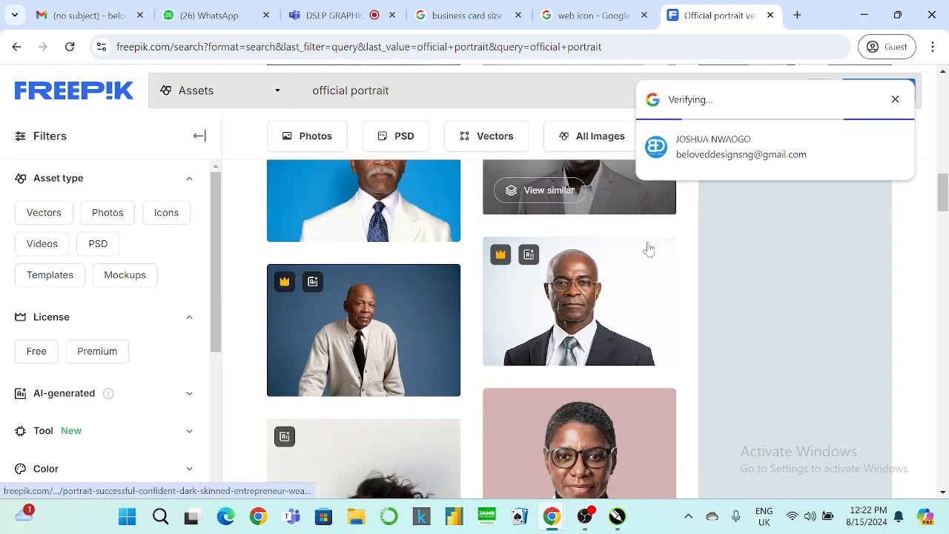
scroll(649, 250, "down", 1)
scroll(651, 253, "down", 1)
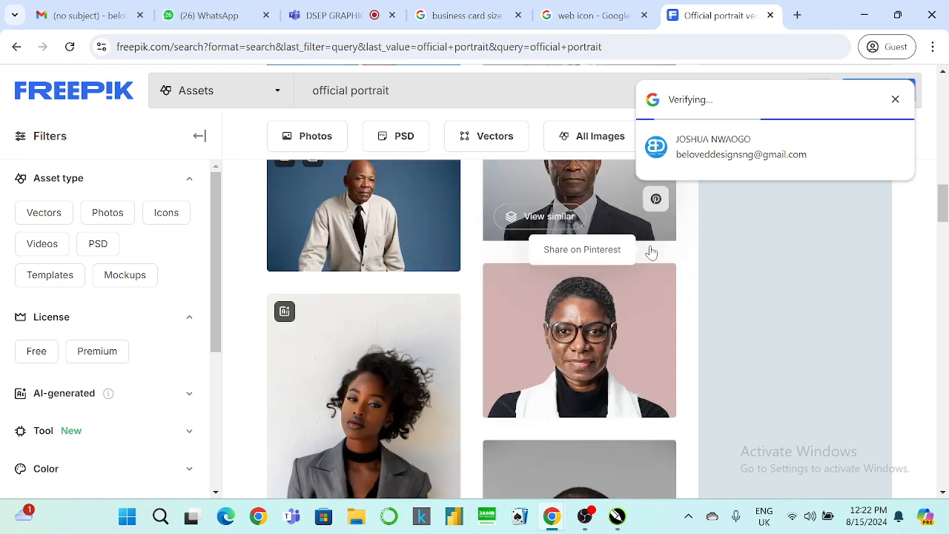
scroll(651, 253, "down", 5)
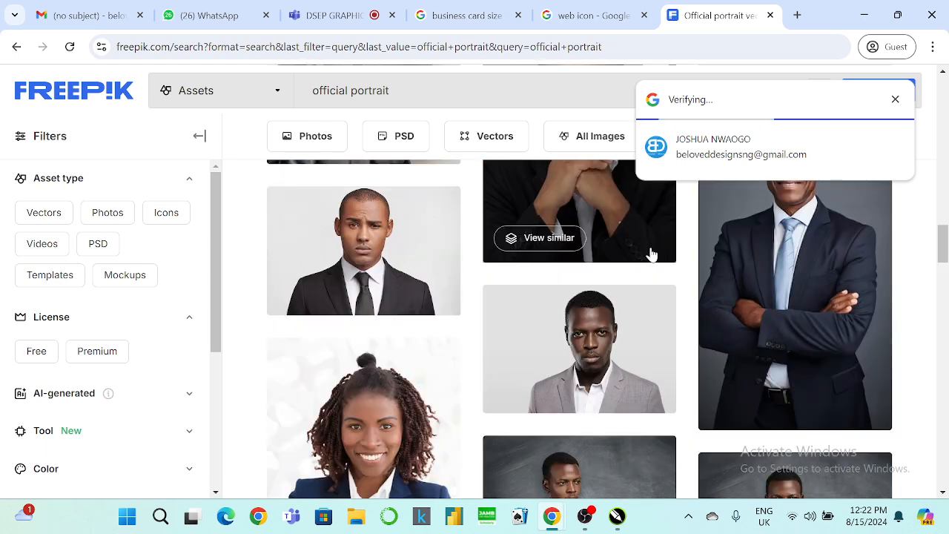
scroll(651, 255, "down", 4)
scroll(651, 254, "down", 8)
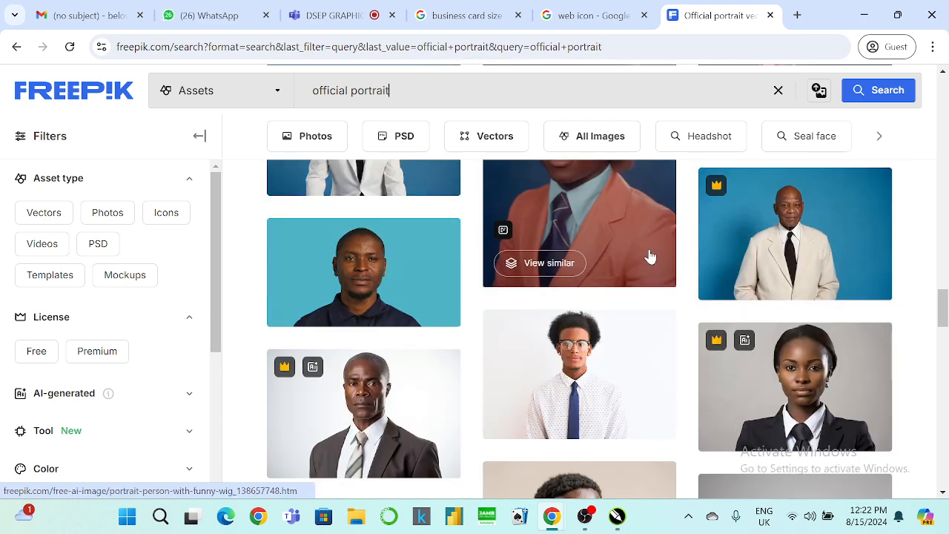
left_click(572, 387)
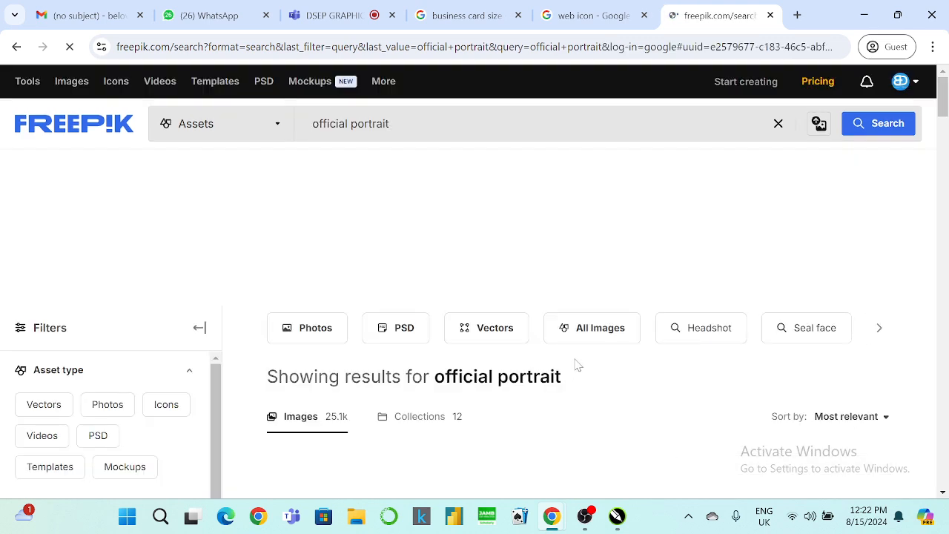
scroll(575, 356, "down", 3)
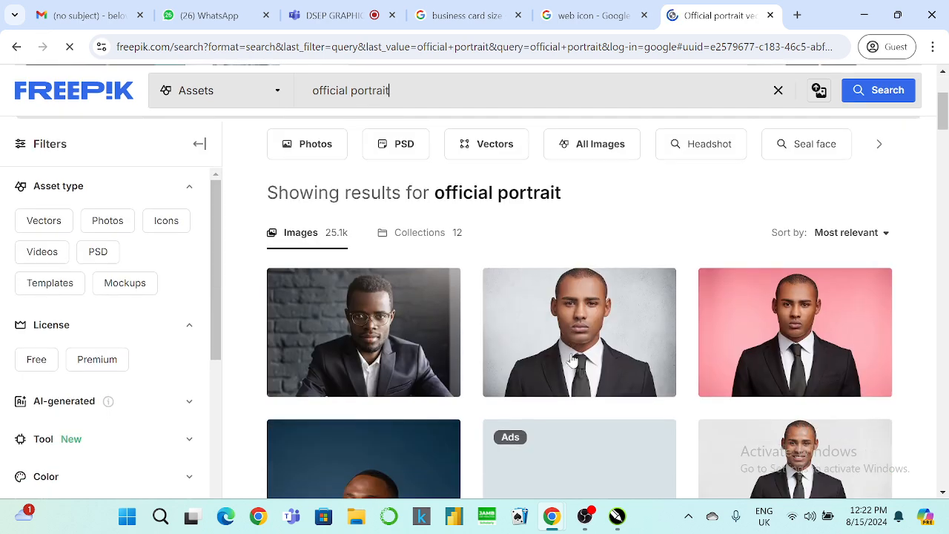
scroll(580, 304, "down", 1)
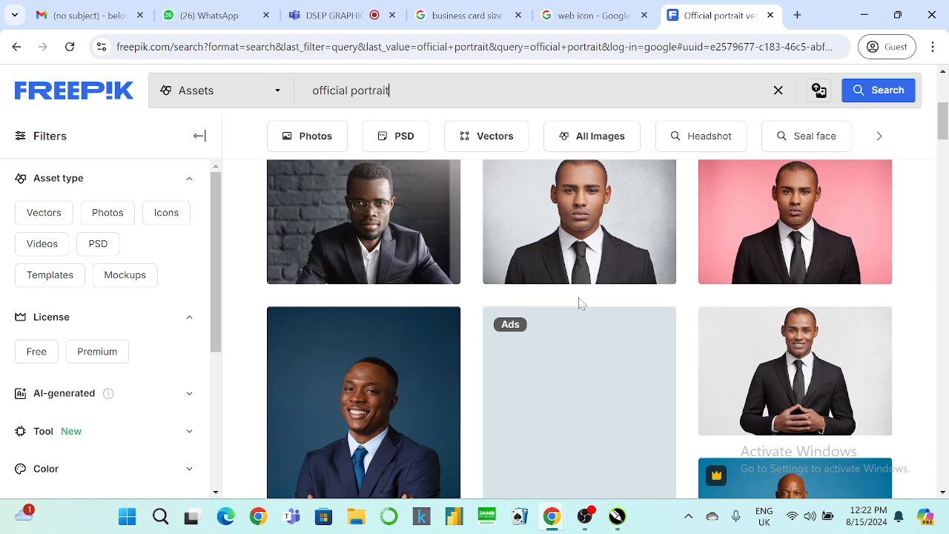
scroll(580, 304, "down", 10)
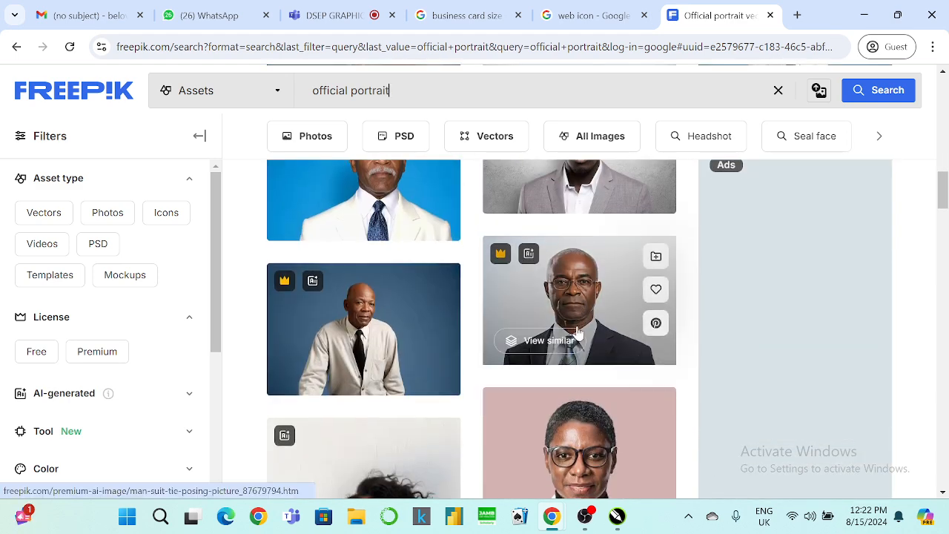
scroll(578, 318, "down", 5)
scroll(578, 334, "down", 5)
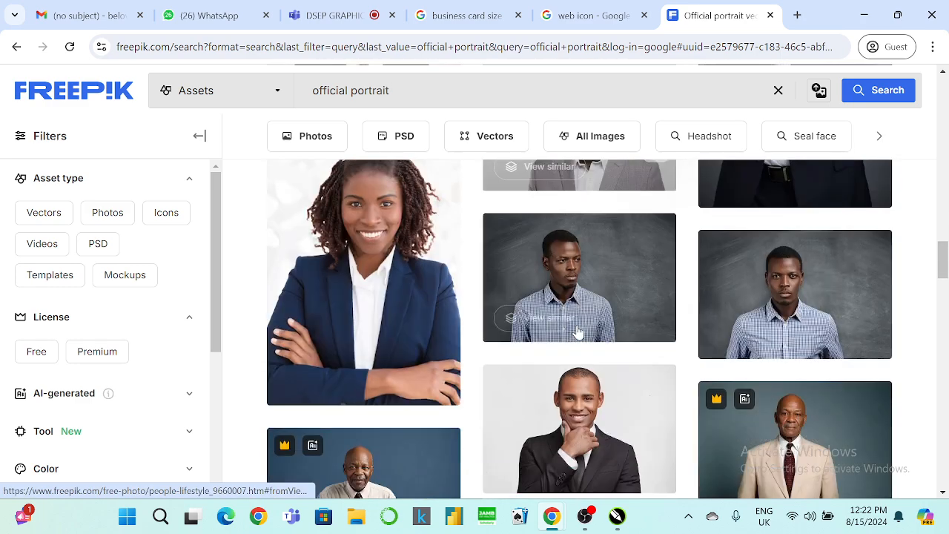
scroll(577, 332, "down", 10)
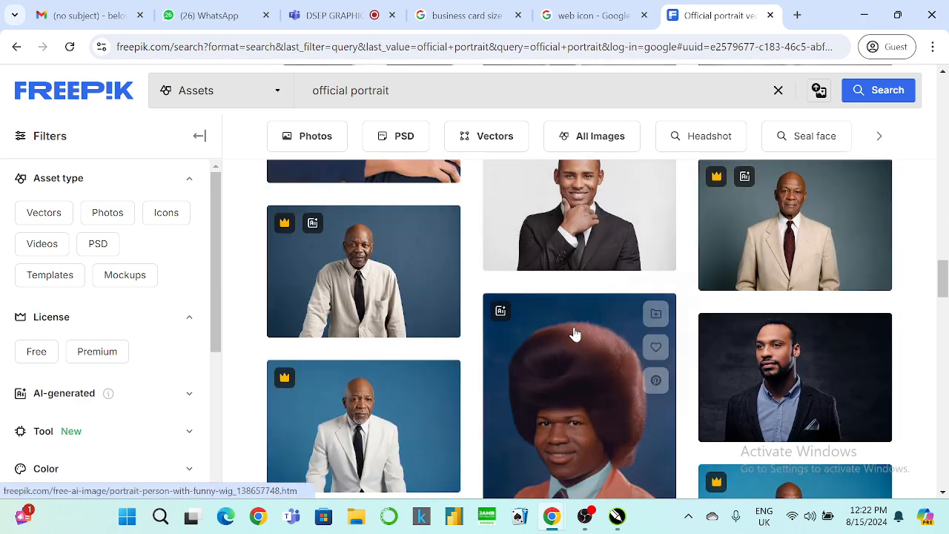
scroll(571, 326, "down", 2)
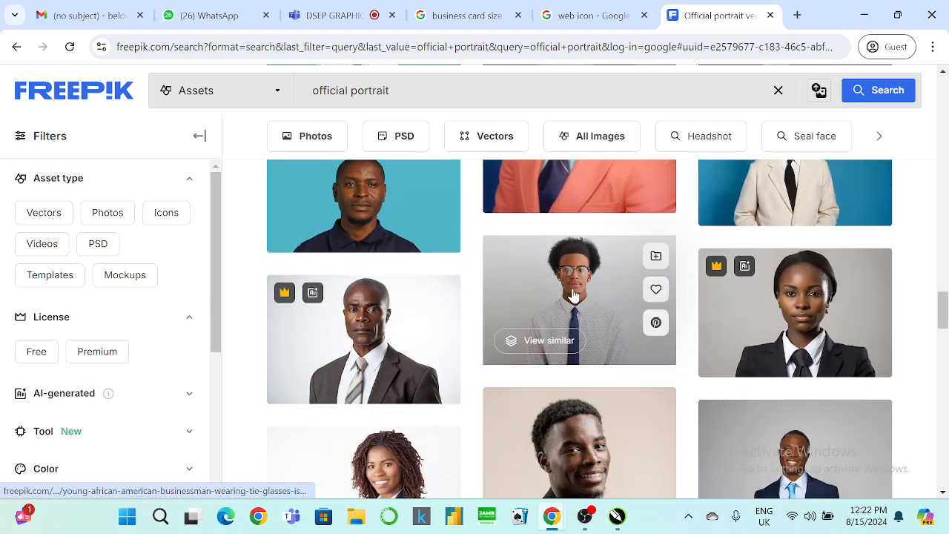
Download the glasses-man photo as a background-removed PNG to Downloads, then minimise the browser.
left_click(571, 296)
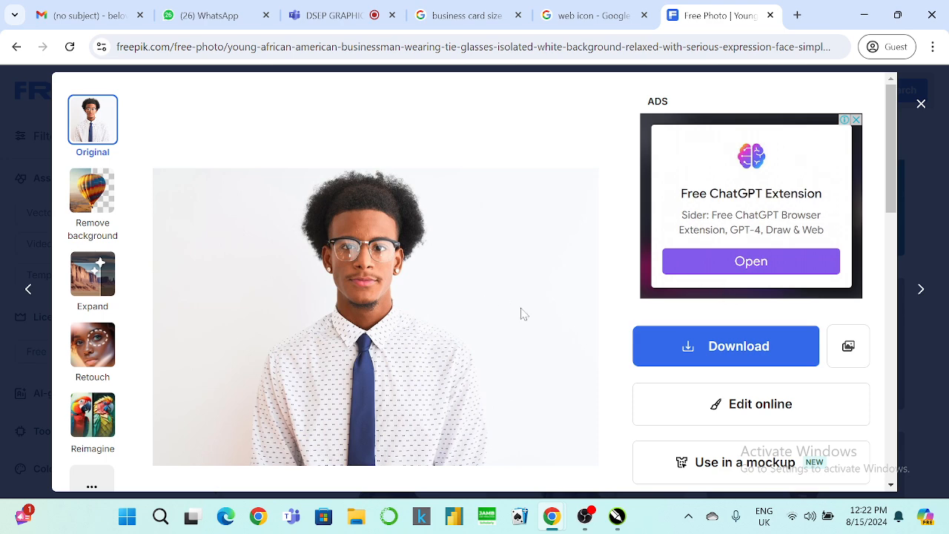
scroll(484, 299, "down", 1)
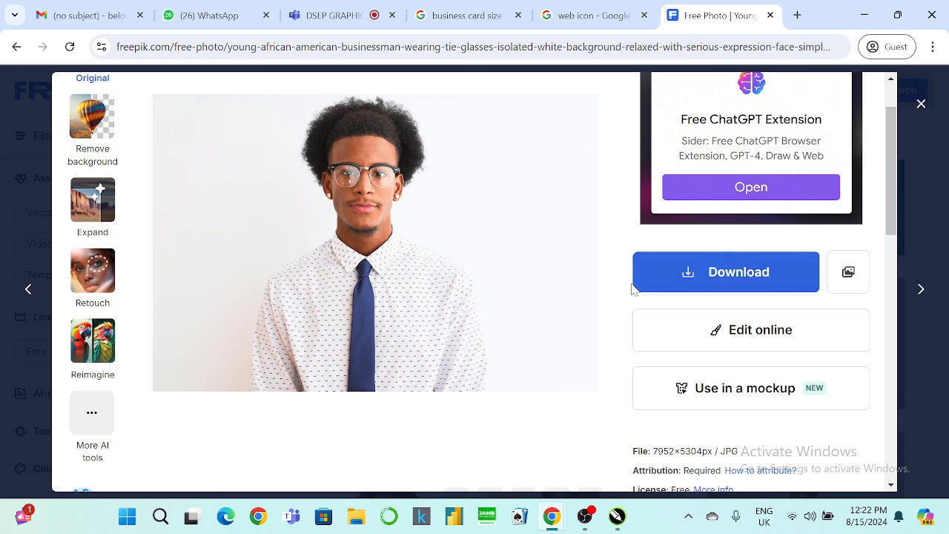
mouse_move(92, 340)
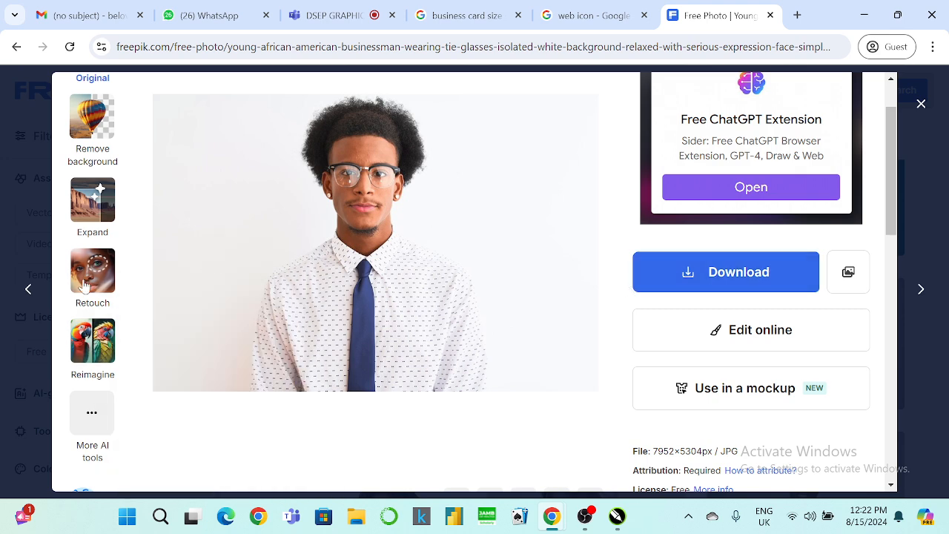
mouse_move(95, 166)
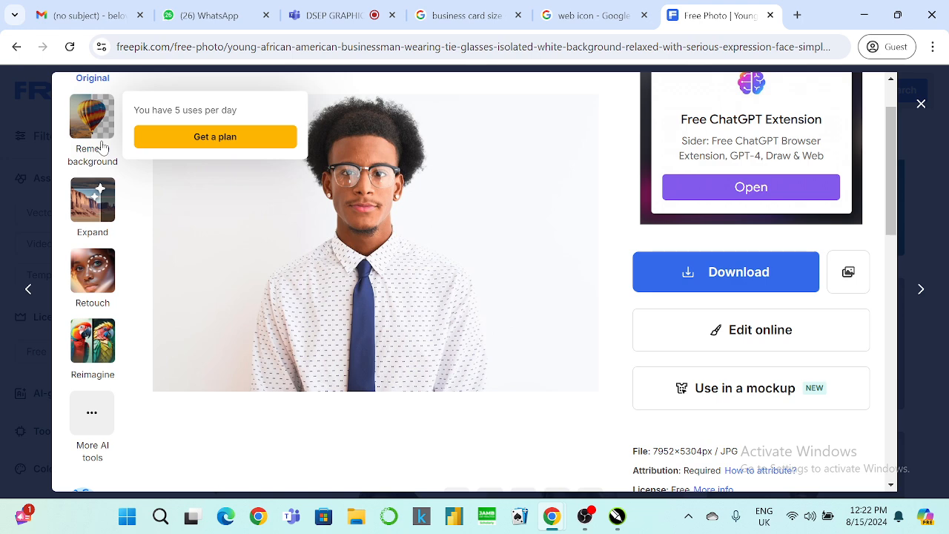
left_click(95, 144)
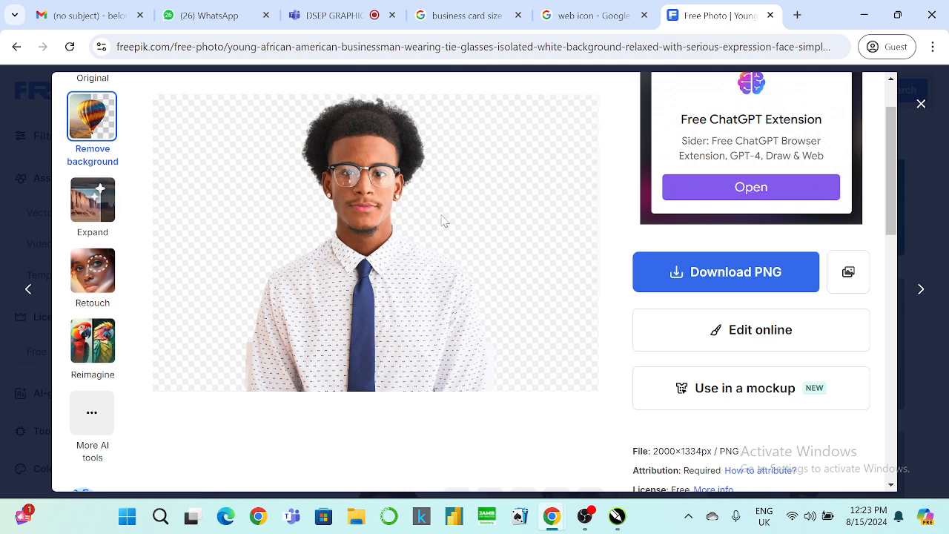
left_click(717, 291)
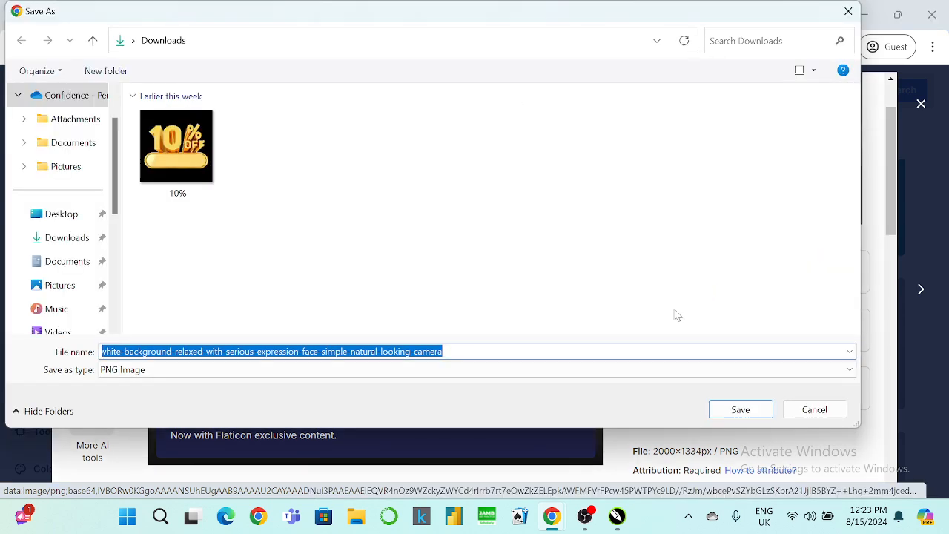
left_click(751, 406)
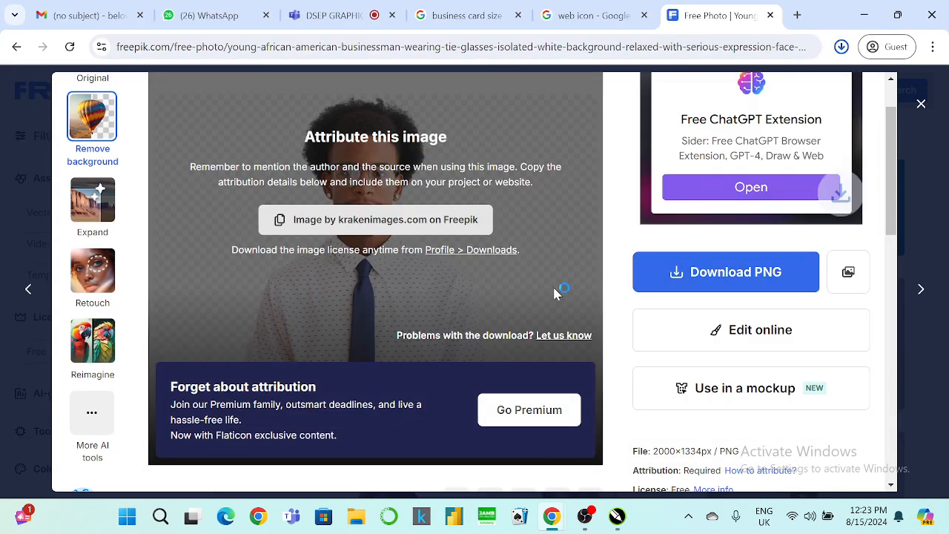
left_click(863, 15)
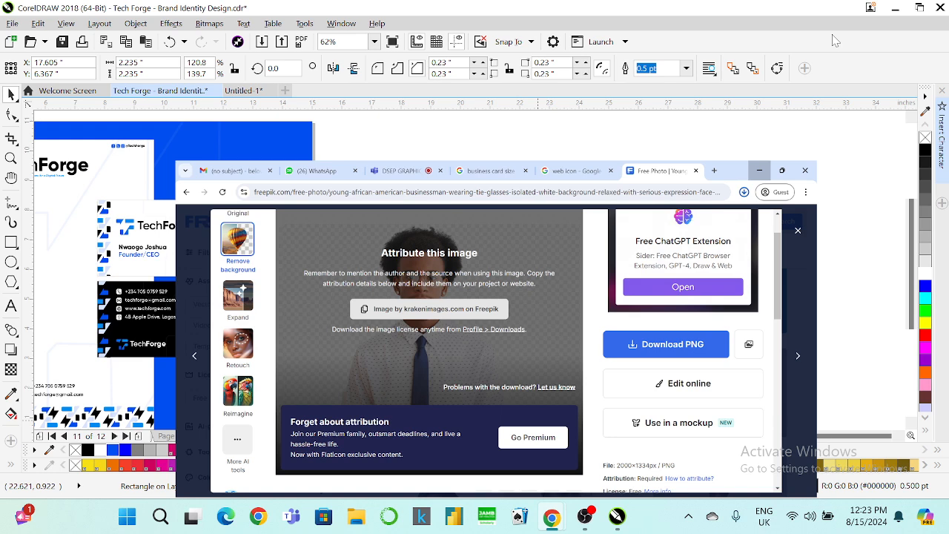
Import the downloaded portrait PNG and place it over the white ID card.
left_click(261, 43)
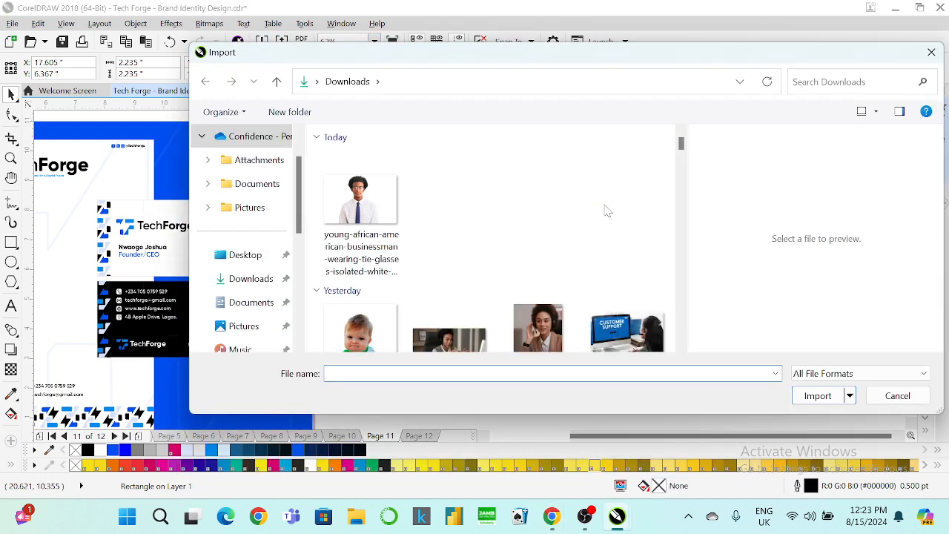
left_click(361, 207)
left_click(818, 395)
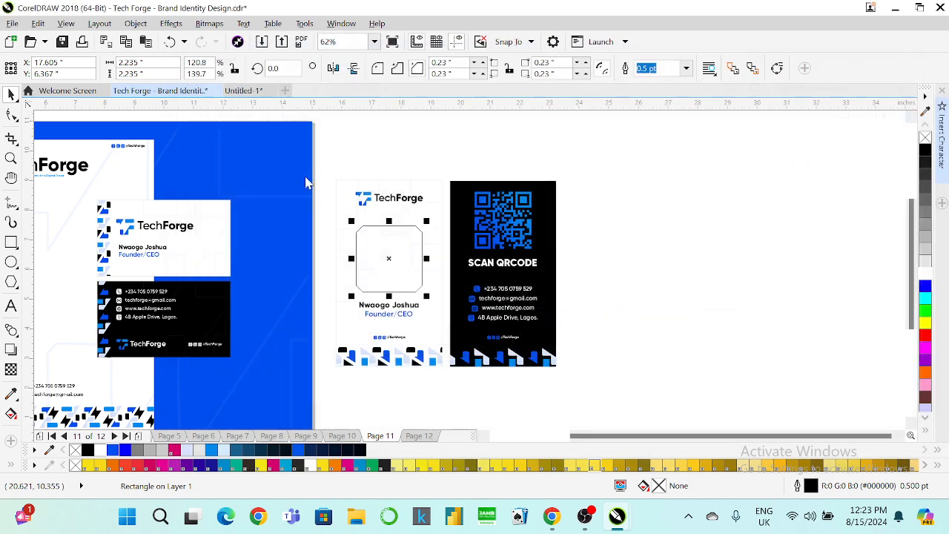
left_click_drag(681, 275, 682, 275)
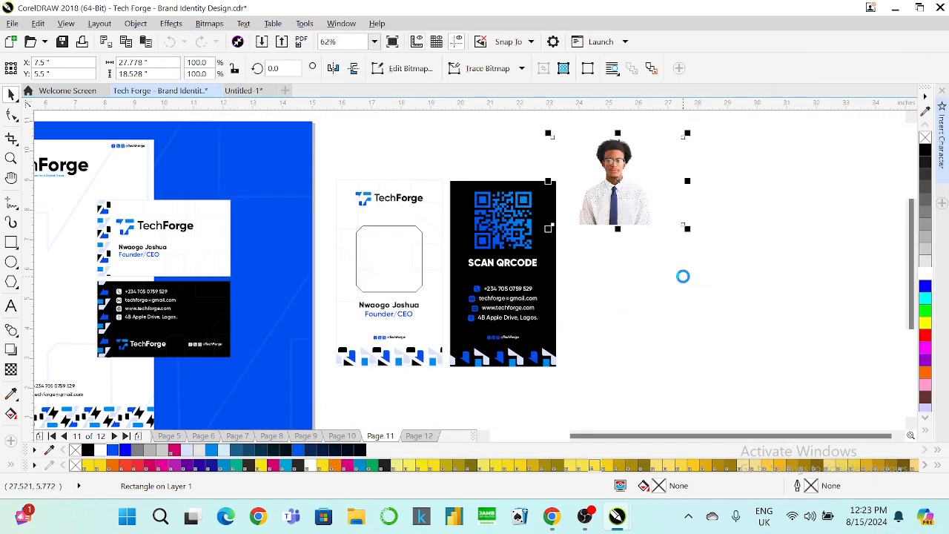
left_click_drag(624, 198, 459, 260)
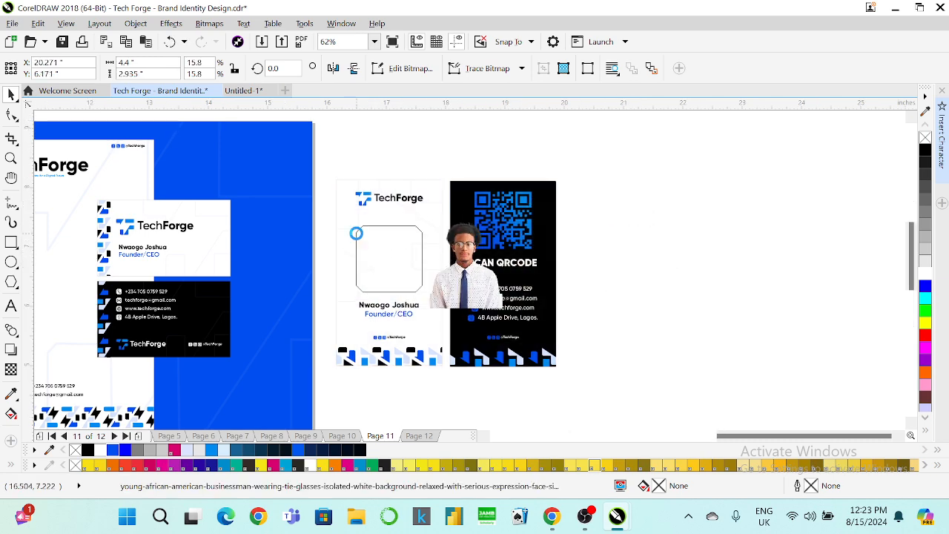
PowerClip the portrait inside the rounded frame, then edit the PowerClip and select the photo.
scroll(356, 240, "up", 2)
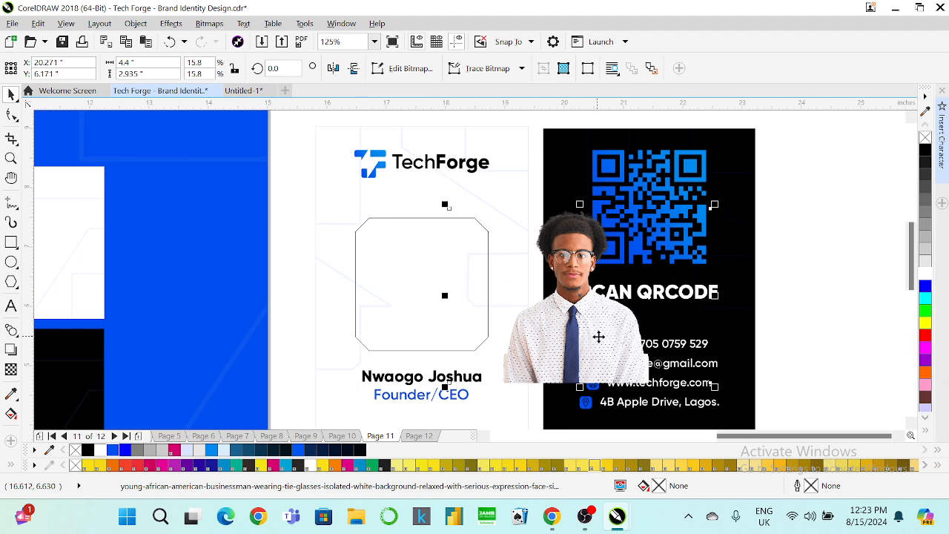
left_click_drag(597, 338, 440, 320)
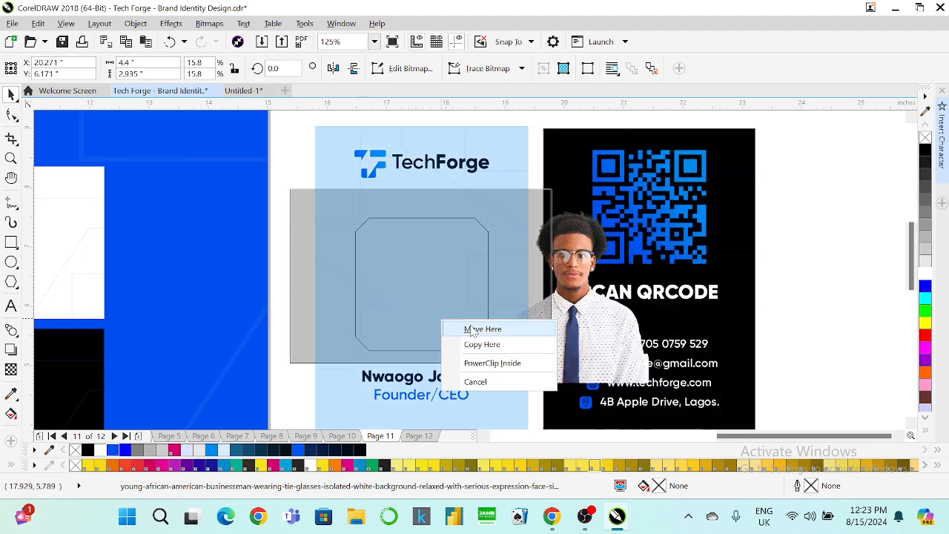
left_click(474, 363)
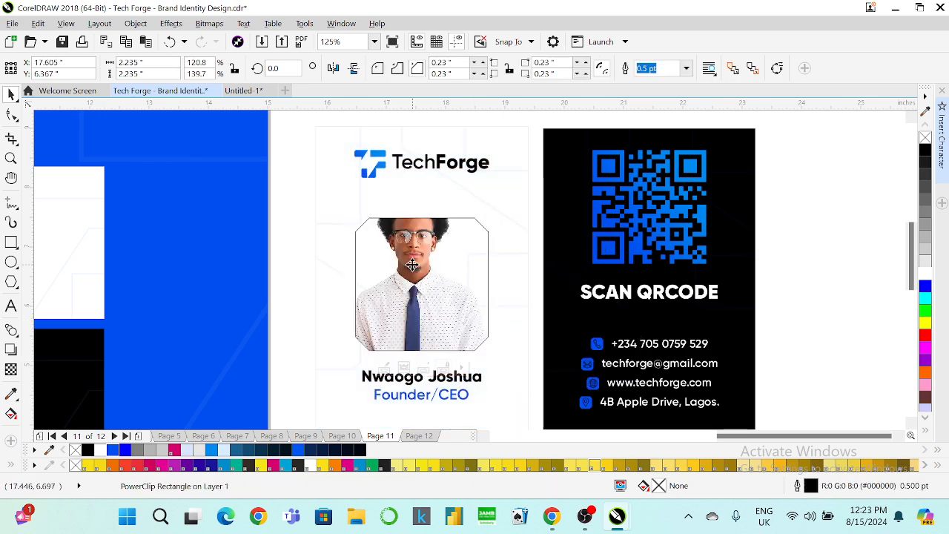
right_click(417, 350)
left_click(463, 120)
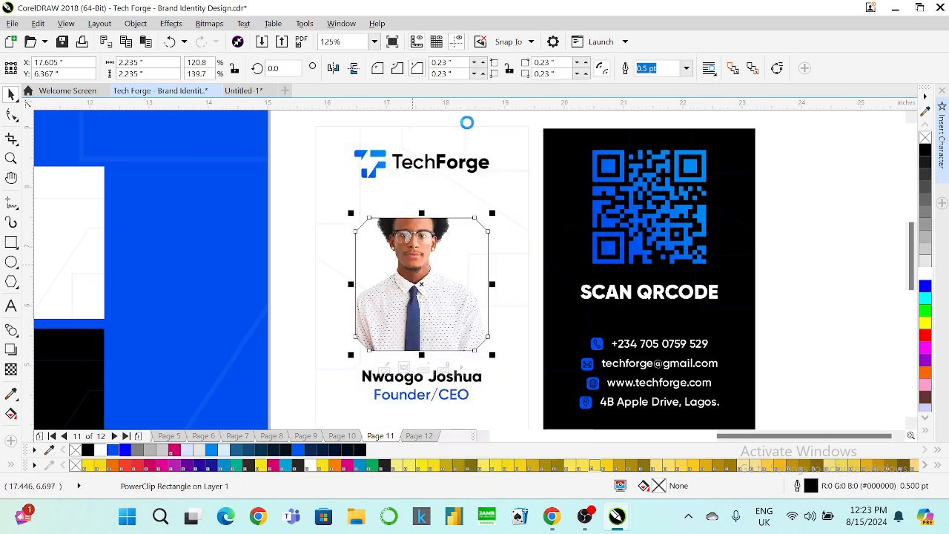
left_click(444, 210)
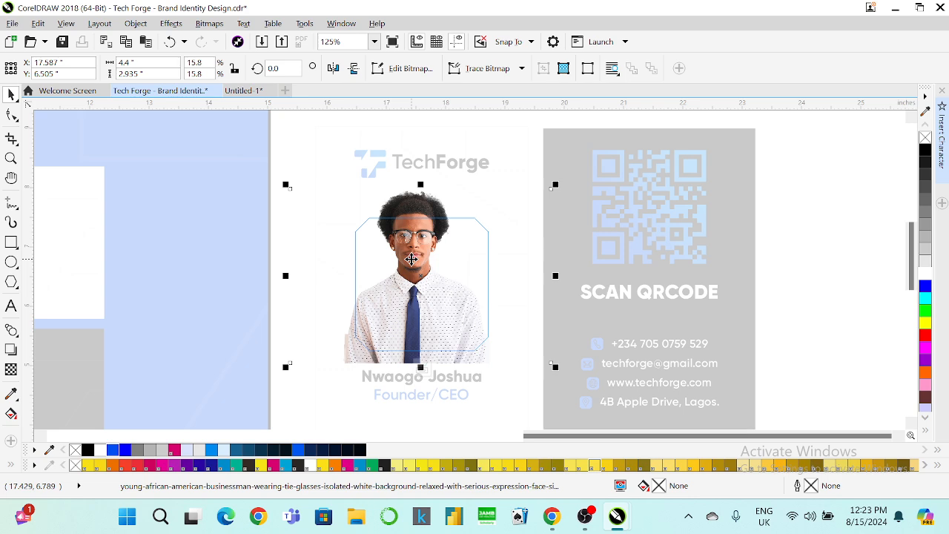
Scale the portrait to about 94% and shift it right inside the frame, then finish editing.
left_click_drag(412, 259, 421, 283)
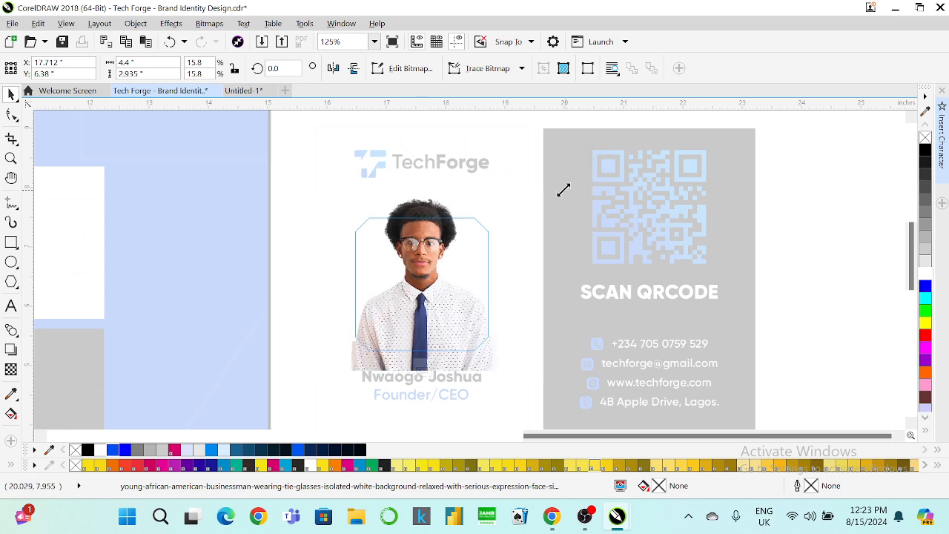
left_click_drag(559, 194, 534, 201)
mouse_move(425, 253)
left_mouse_down()
mouse_move(441, 261)
mouse_move(437, 253)
left_mouse_up()
left_click(424, 367)
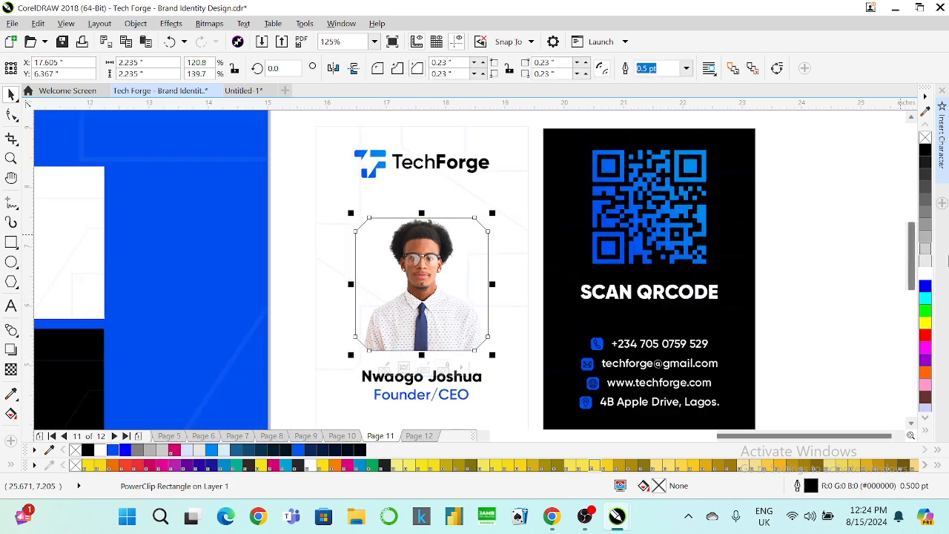
Try white and light grey fills on the photo frame and remove its outline.
left_click(925, 277)
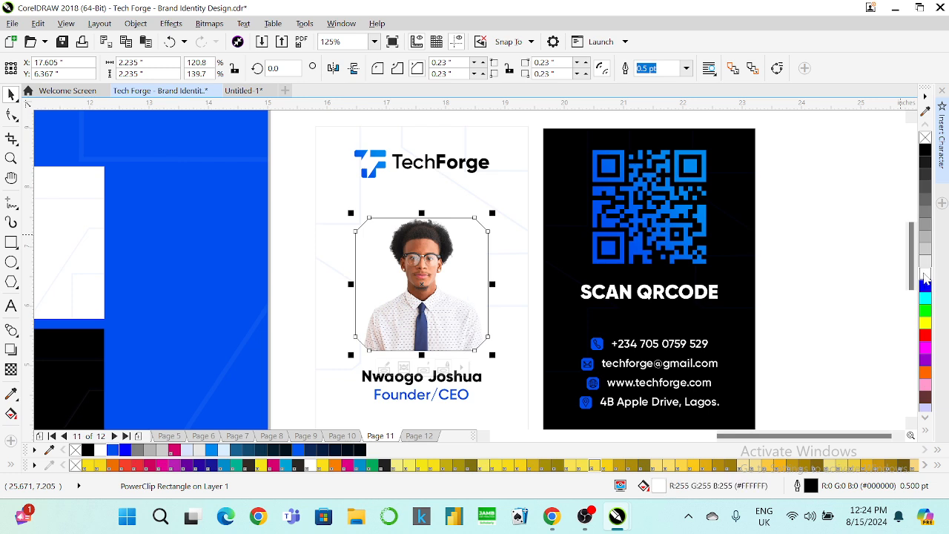
left_click(924, 261)
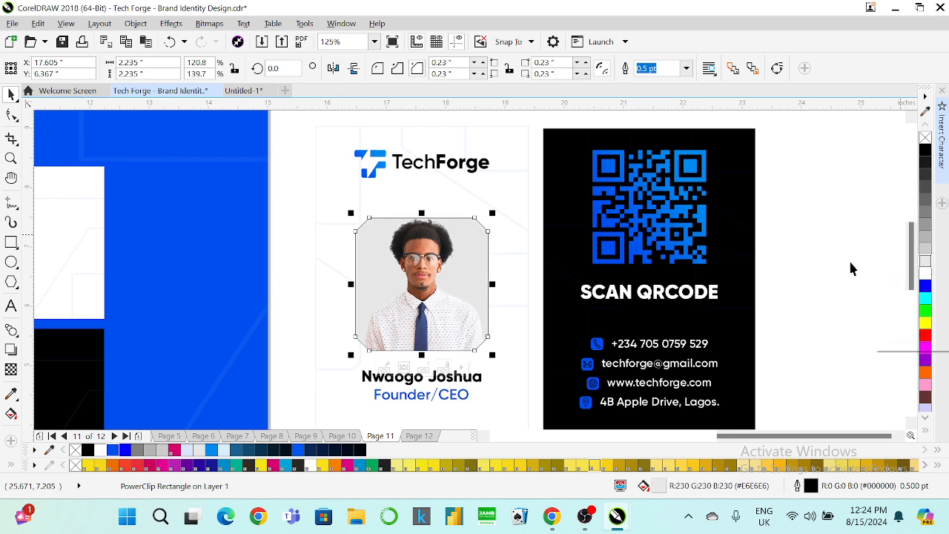
left_click(418, 256)
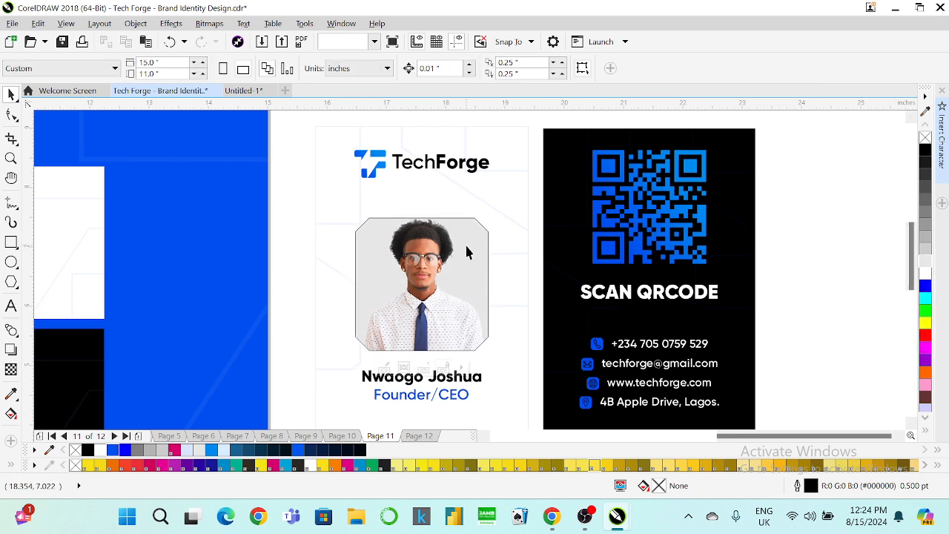
right_click(925, 138)
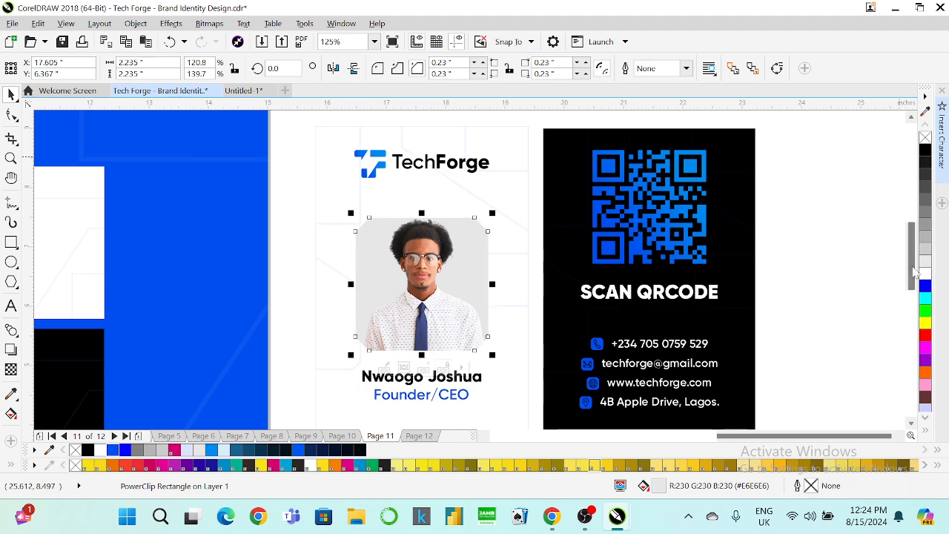
left_click(804, 244)
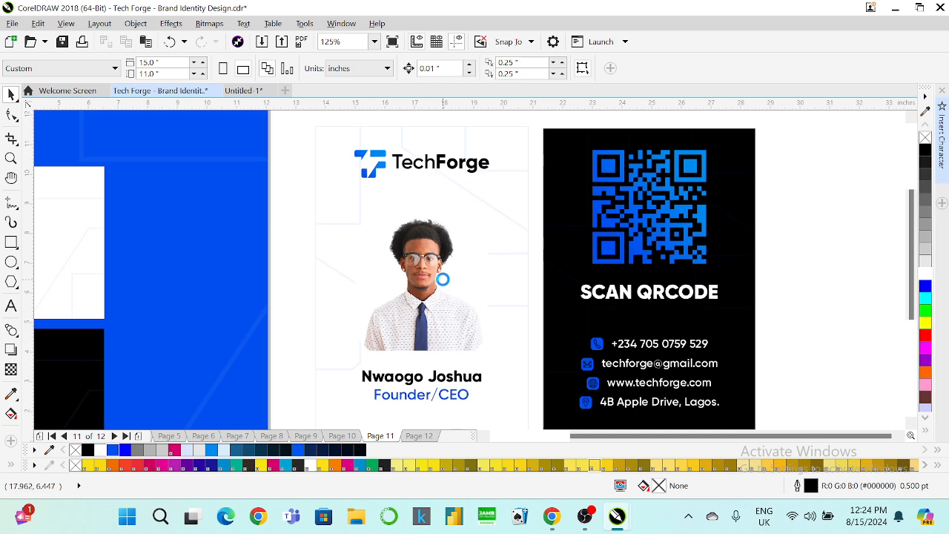
scroll(414, 291, "down", 2)
scroll(414, 295, "up", 2)
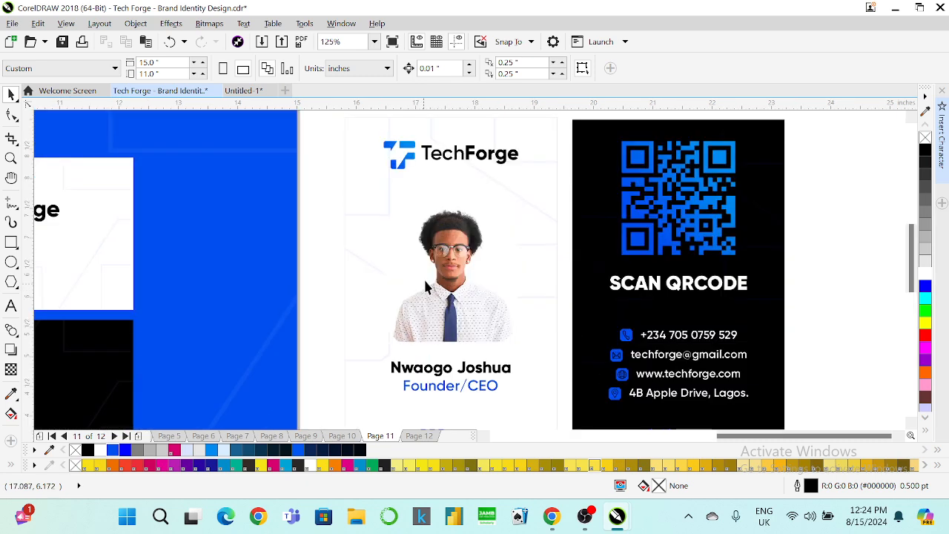
Try light blue, darker blue, black and brand blue fills on the photo frame.
left_click(426, 287)
left_click(426, 287)
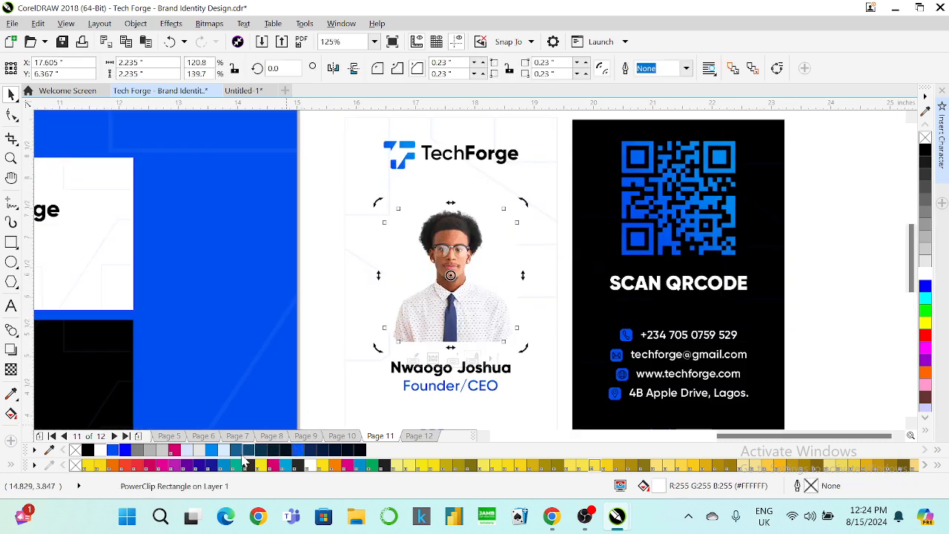
left_click(216, 450)
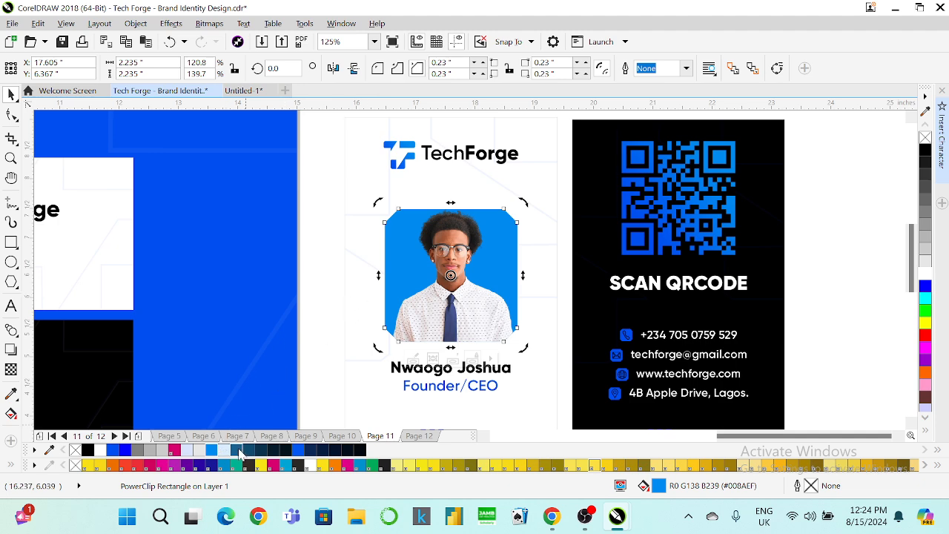
left_click(120, 451)
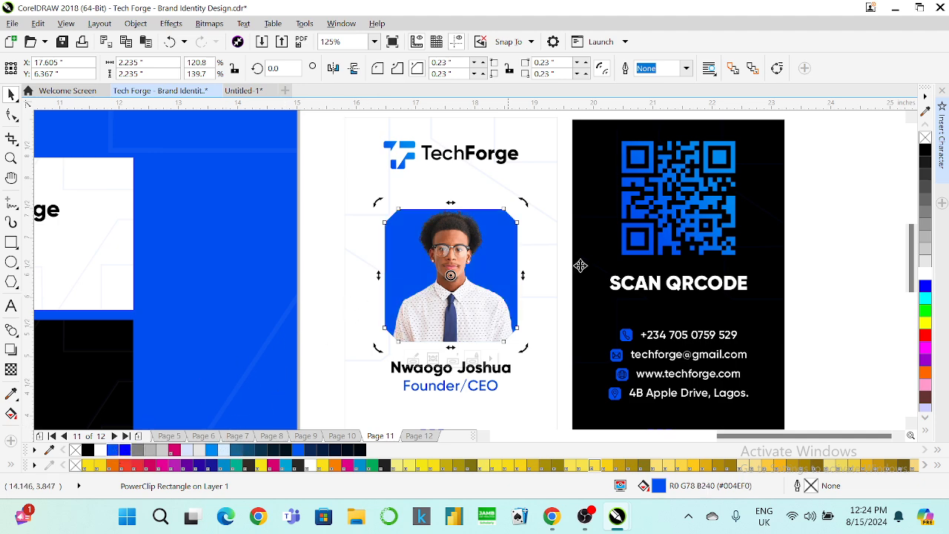
left_click(828, 230)
scroll(457, 284, "down", 2)
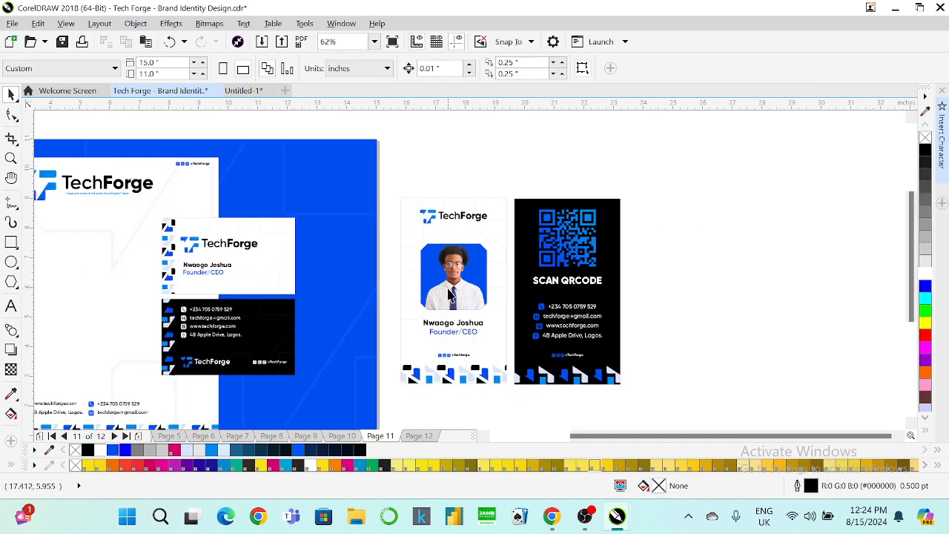
scroll(452, 288, "up", 2)
left_click(448, 289)
left_click(924, 150)
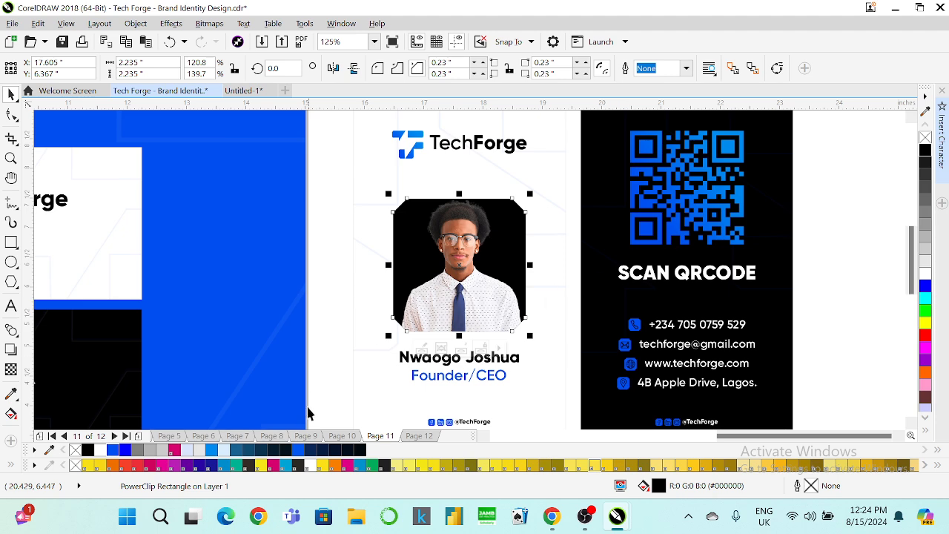
left_click(297, 449)
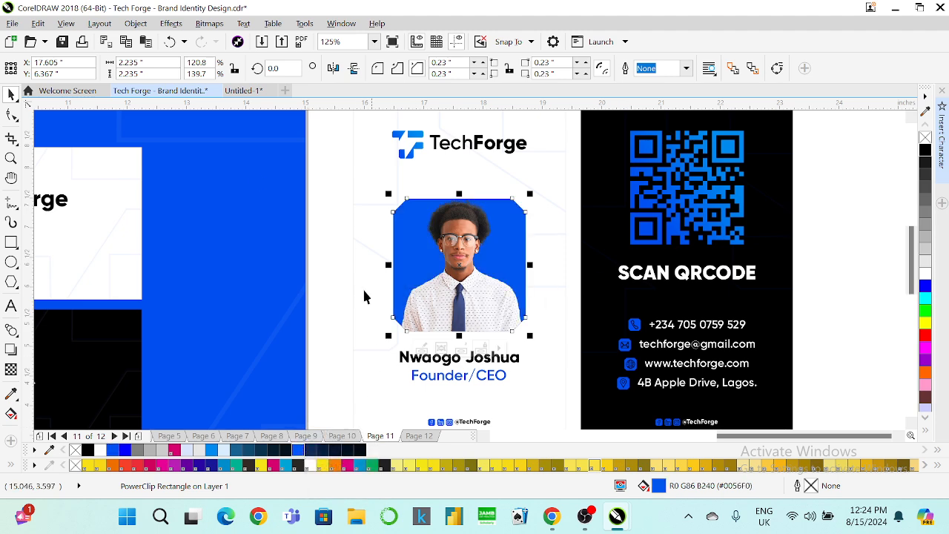
Copy the TechForge logo's blue gradient fill onto the frame using Copy Properties From.
left_click(38, 23)
left_click(91, 216)
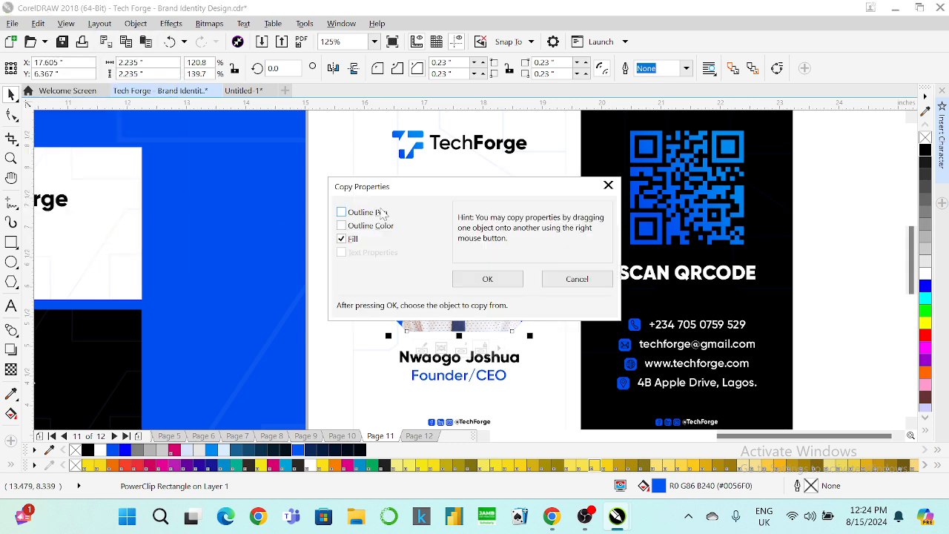
left_click(471, 277)
left_click(410, 147)
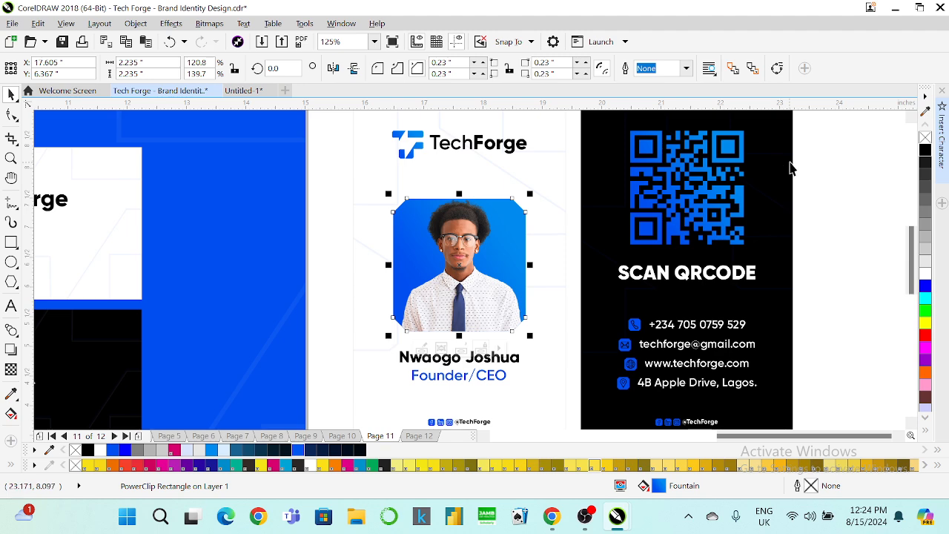
Enlarge the photo about 15% inside its frame, then undo a trial left nudge.
right_click(489, 241)
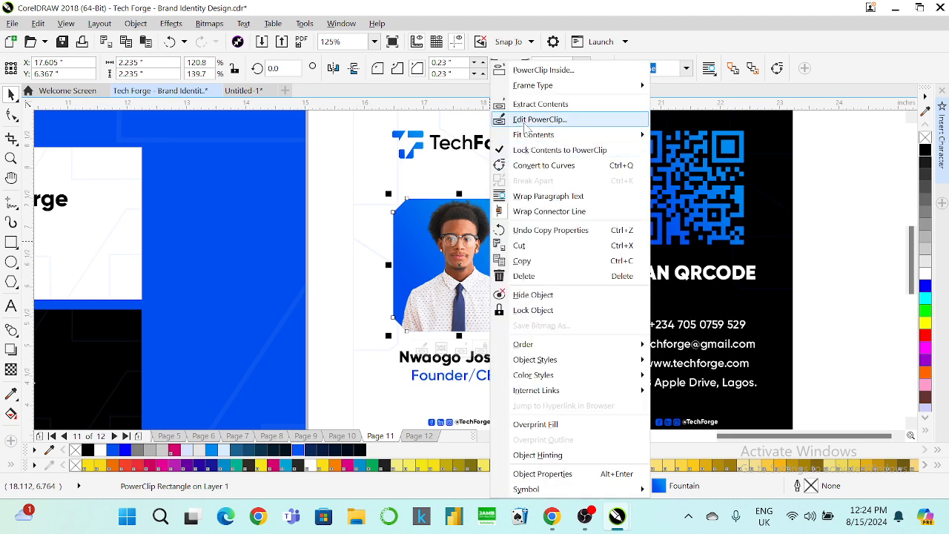
left_click(571, 119)
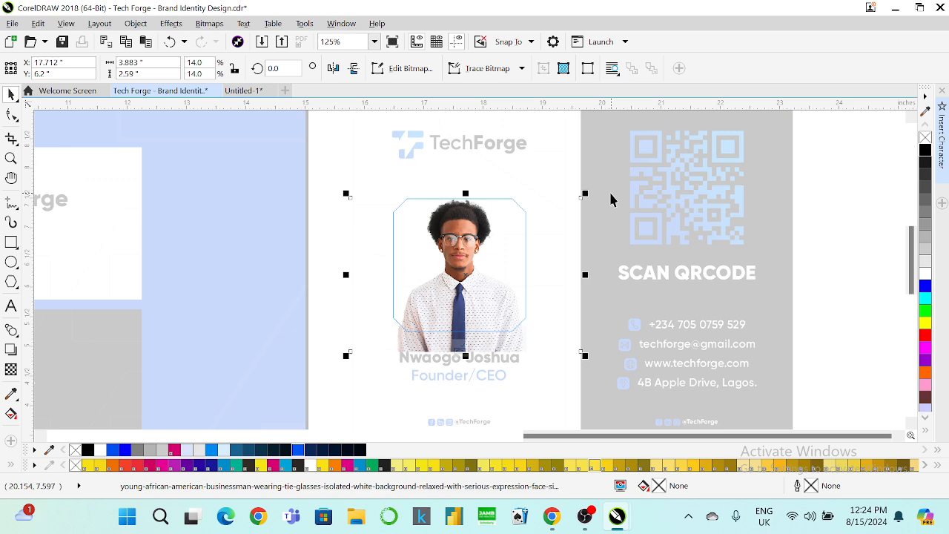
left_click_drag(586, 194, 609, 181)
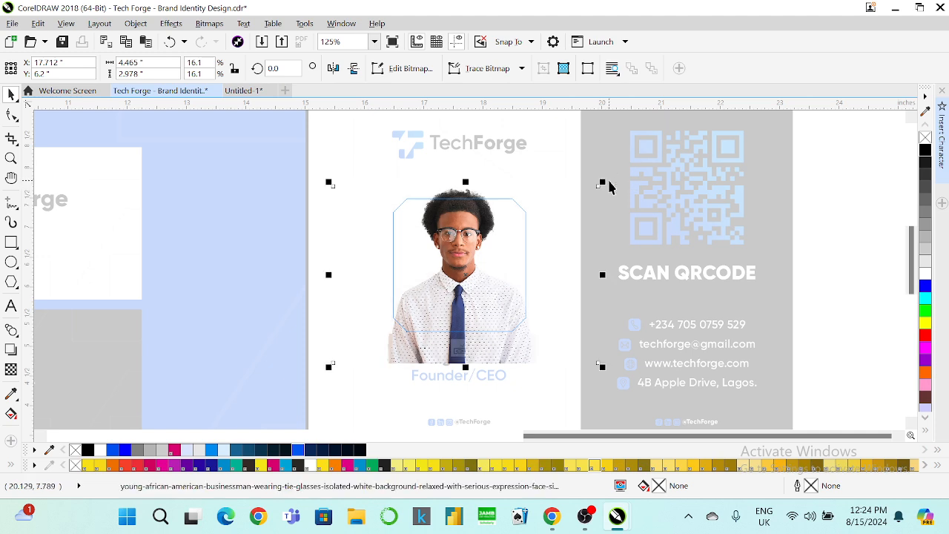
left_click(460, 349)
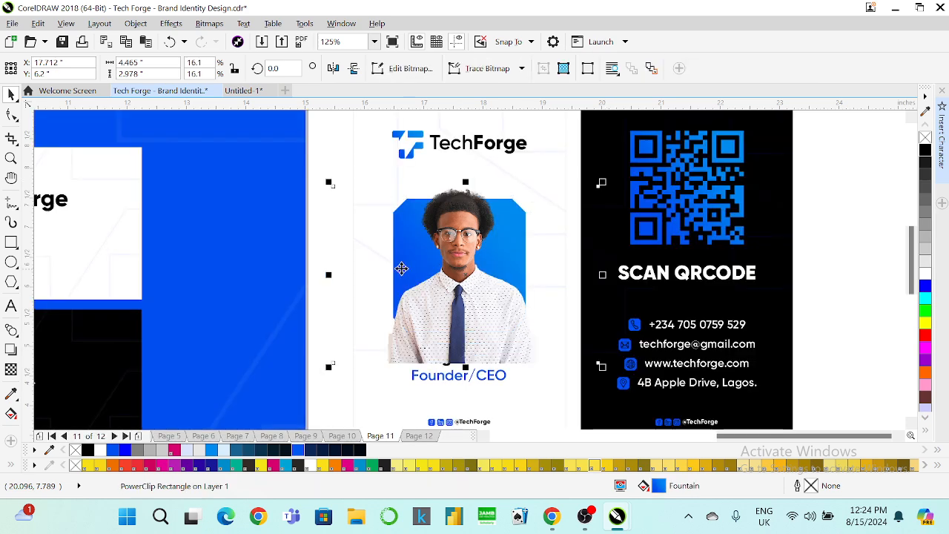
left_click(357, 159, "shift")
key("Left")
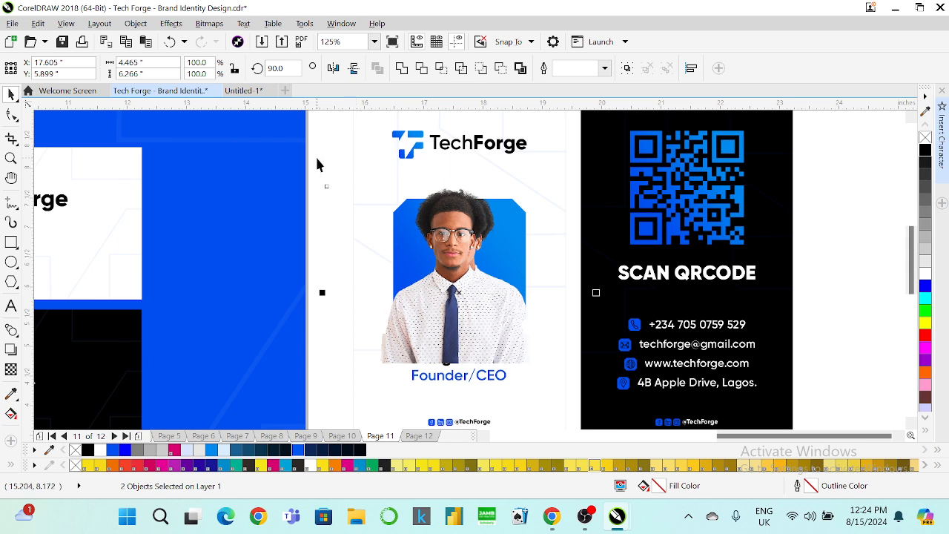
key("ctrl+z")
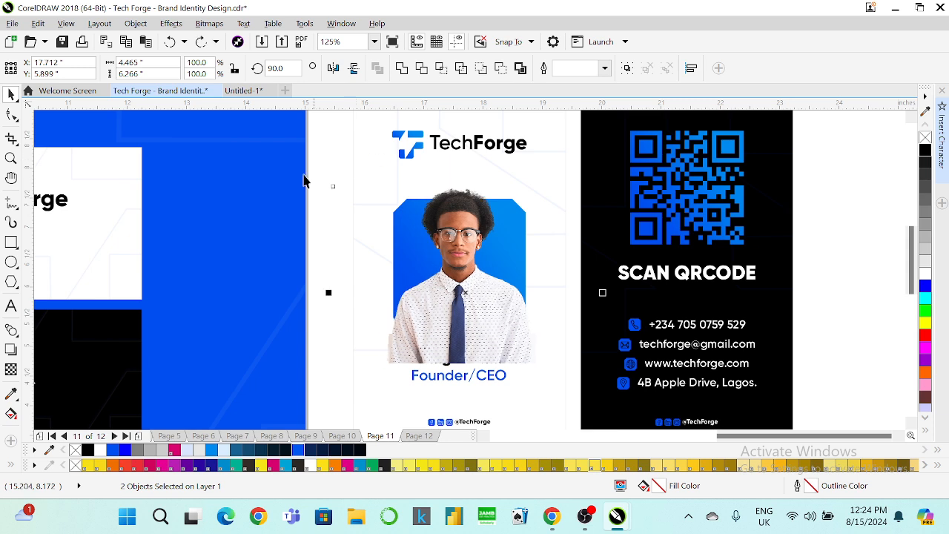
Raise the blue frame's bottom edge by dragging its bottom nodes with the Shape tool.
left_click(11, 115)
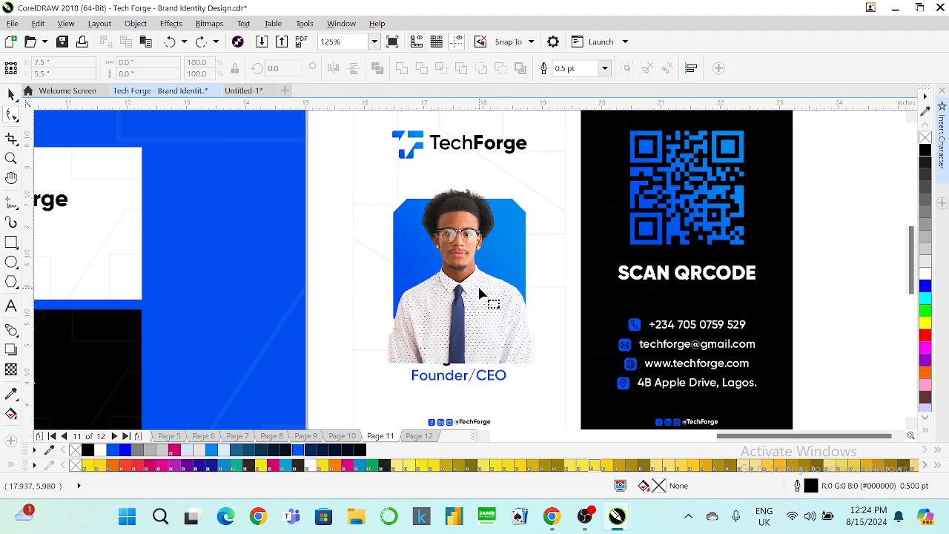
left_click(332, 348)
left_click_drag(329, 344, 690, 370)
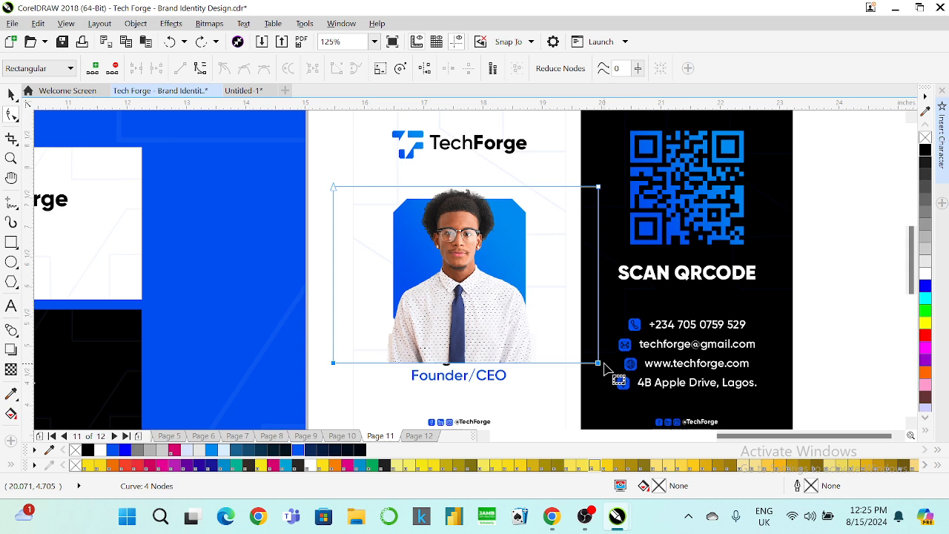
left_click_drag(599, 362, 506, 295)
left_click_drag(307, 171, 400, 300)
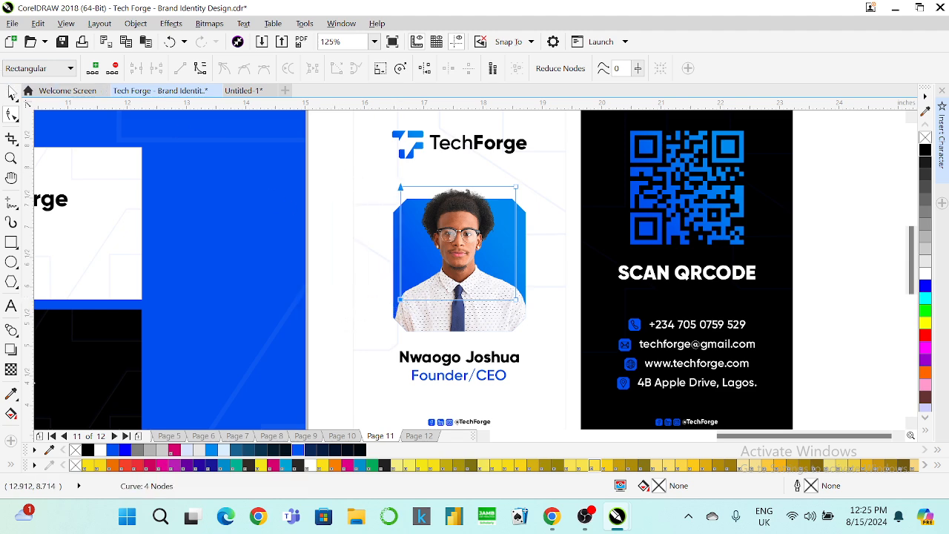
left_click(10, 92)
left_click(305, 234)
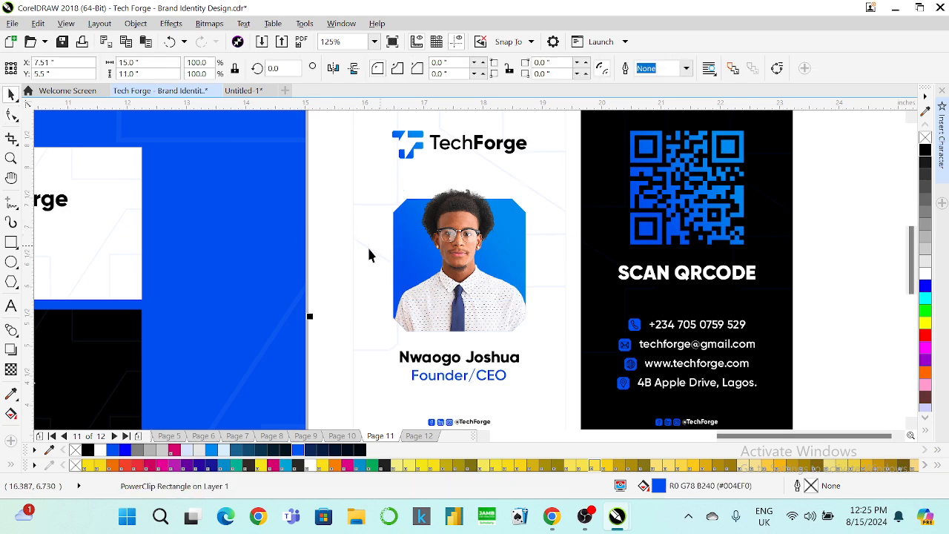
left_click(362, 246)
scroll(380, 249, "down", 1)
scroll(383, 227, "up", 1)
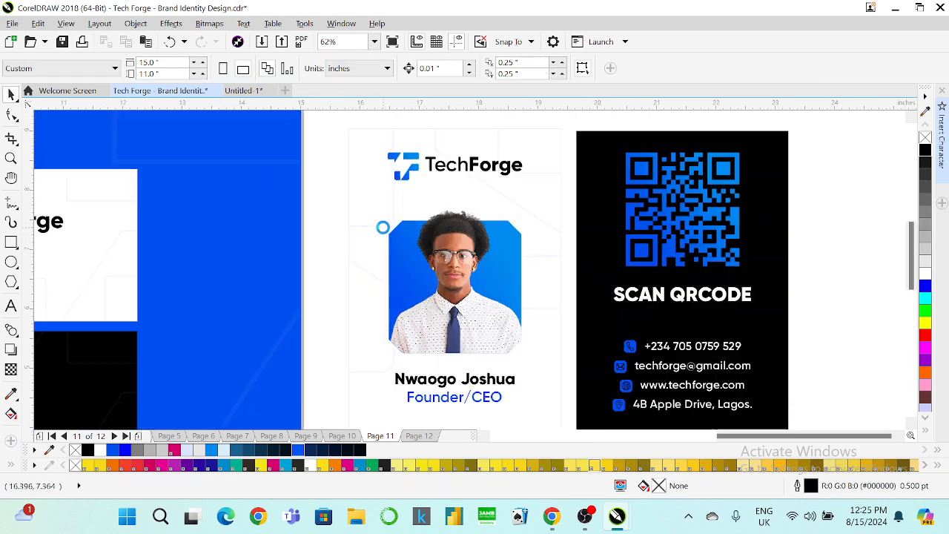
Nudge the portrait photo up once, then down twice.
left_click(443, 243)
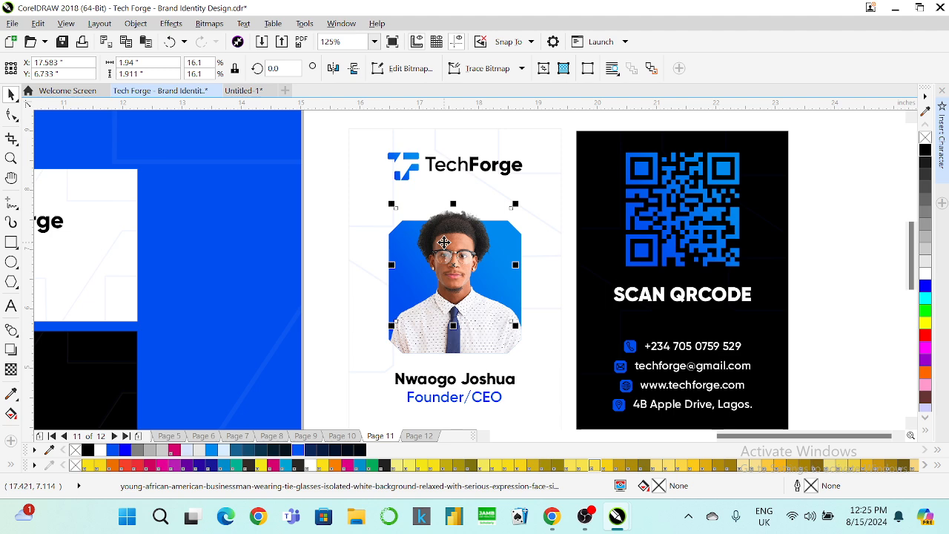
key("Up")
key("Up")
key("Up")
key("Up")
key("Up")
key("Up")
key("Up")
key("Up")
key("Up")
key("Up")
key("Up")
key("Up")
key("Up")
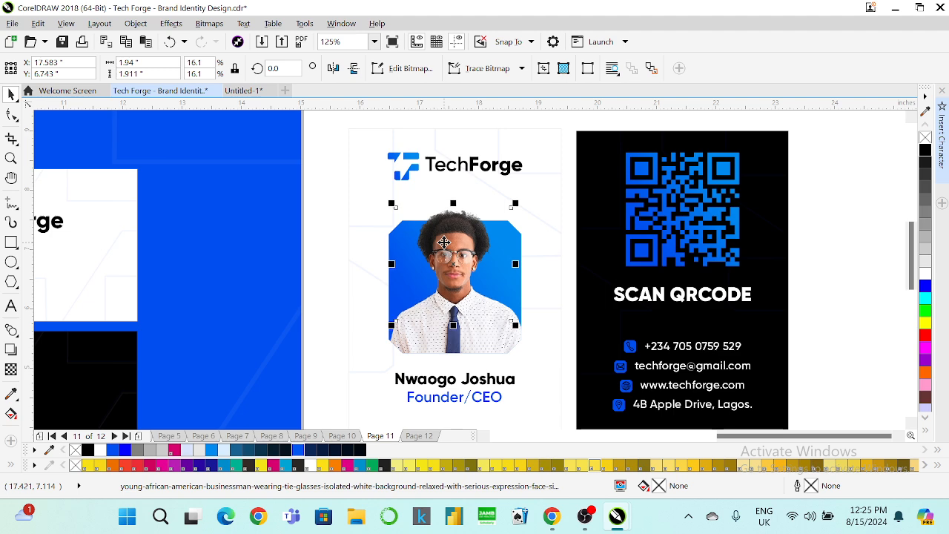
key("Down")
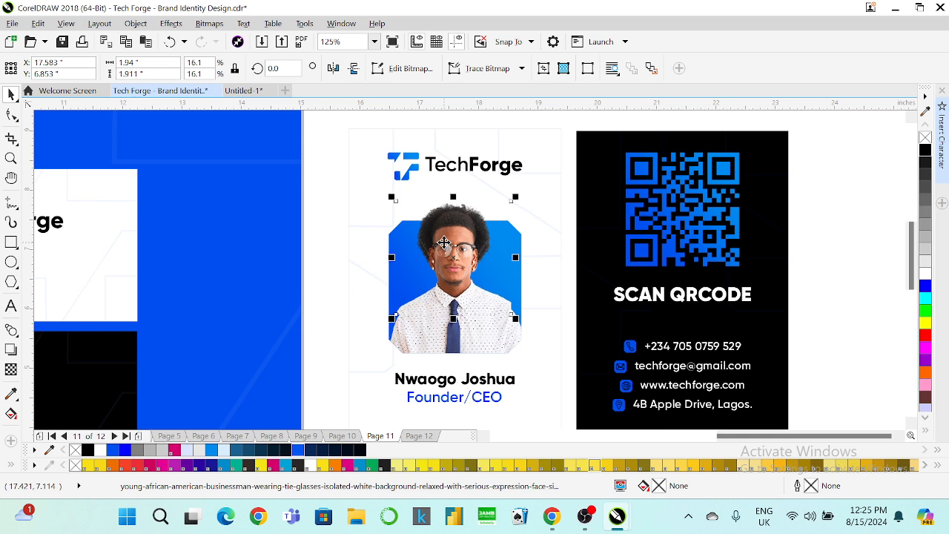
key("Down")
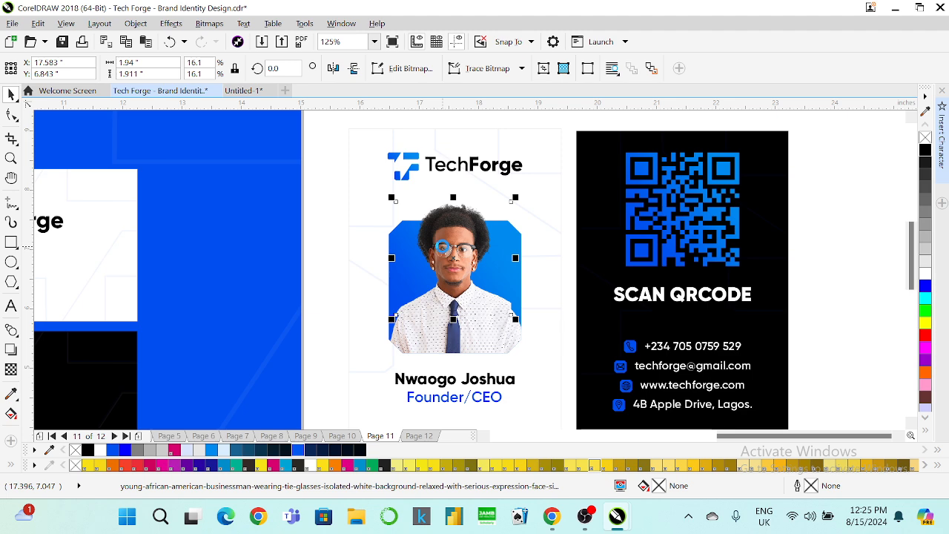
Edit the PowerClip and drag the photo's crop nodes down and right to reveal shirt and tie.
right_click(429, 333)
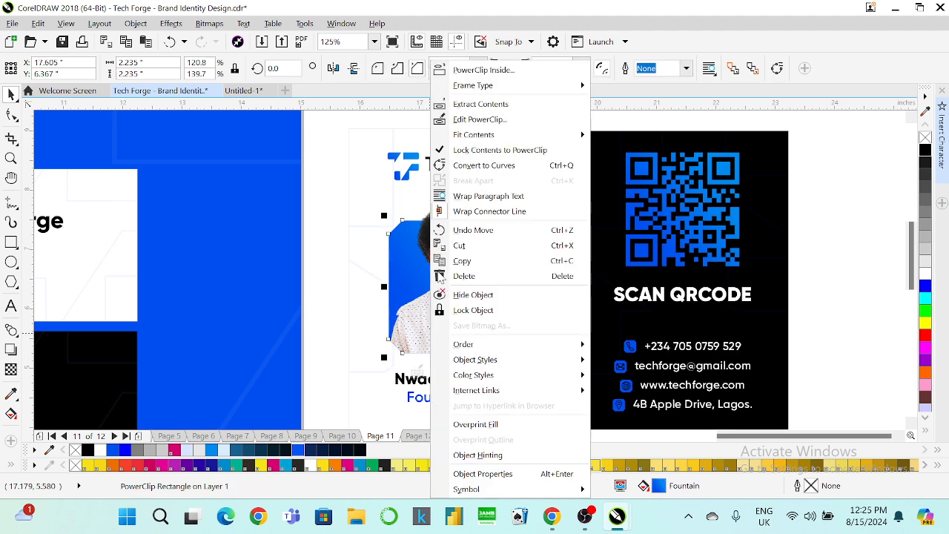
left_click(474, 118)
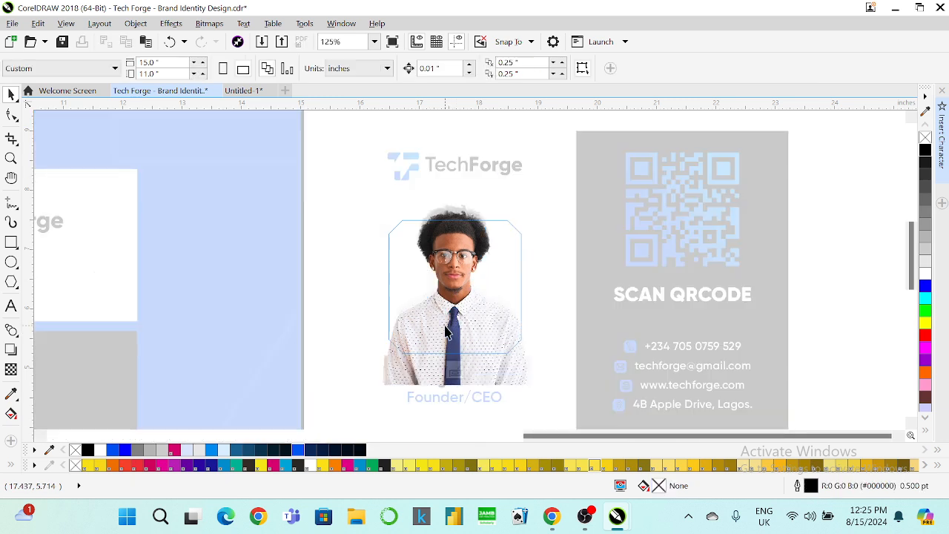
key("Delete")
key("ctrl+v")
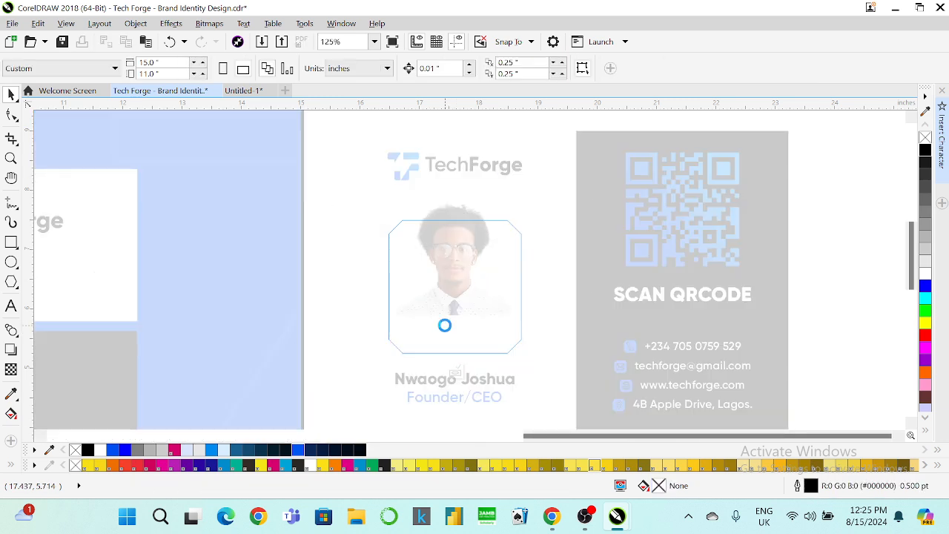
left_click(11, 115)
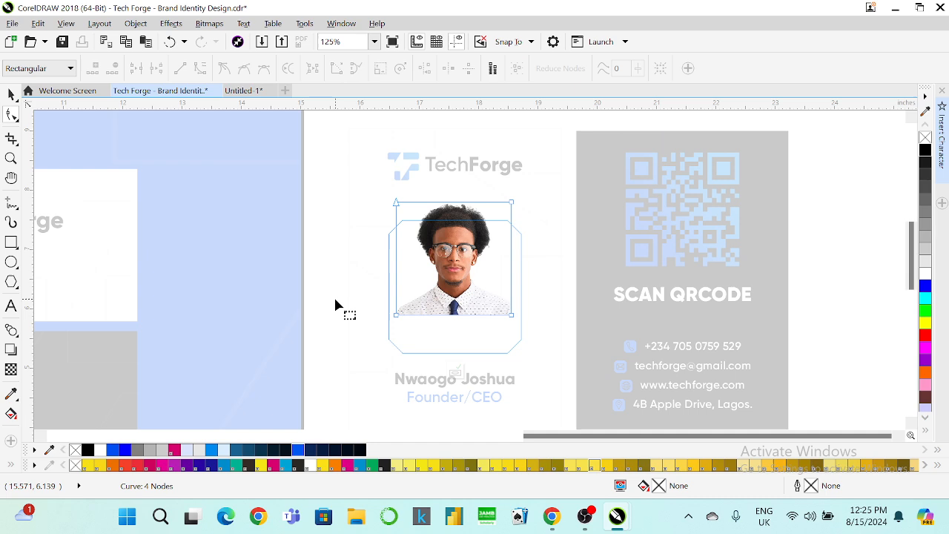
left_click_drag(512, 316, 511, 378)
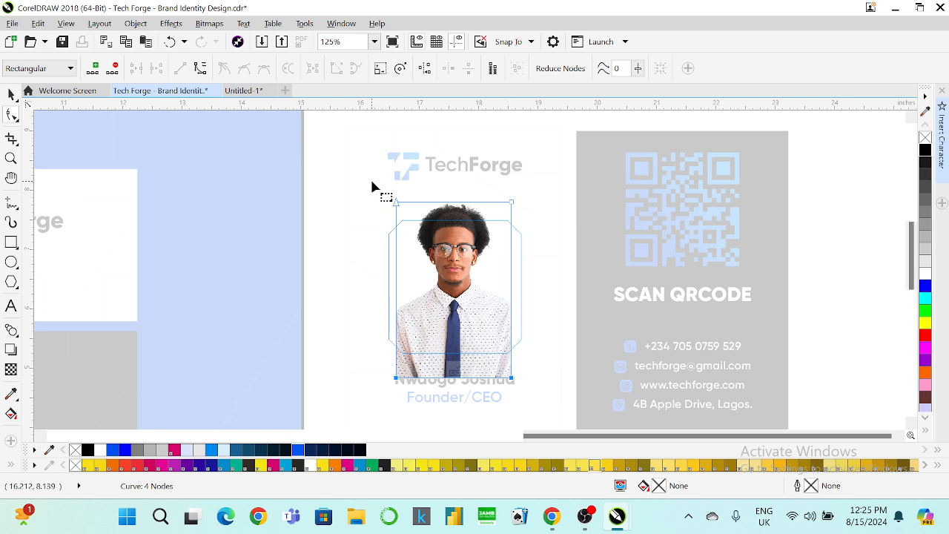
left_click_drag(370, 180, 376, 383)
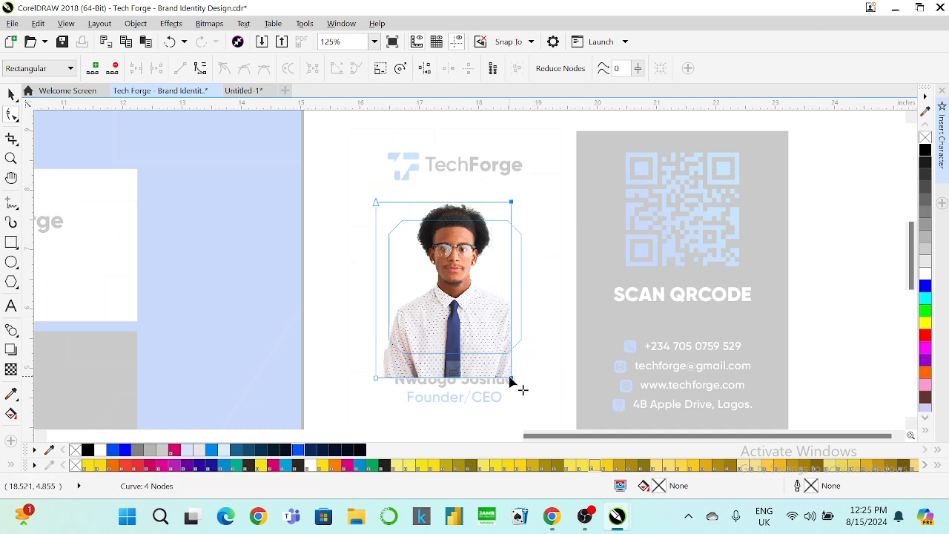
left_click_drag(511, 380, 524, 381)
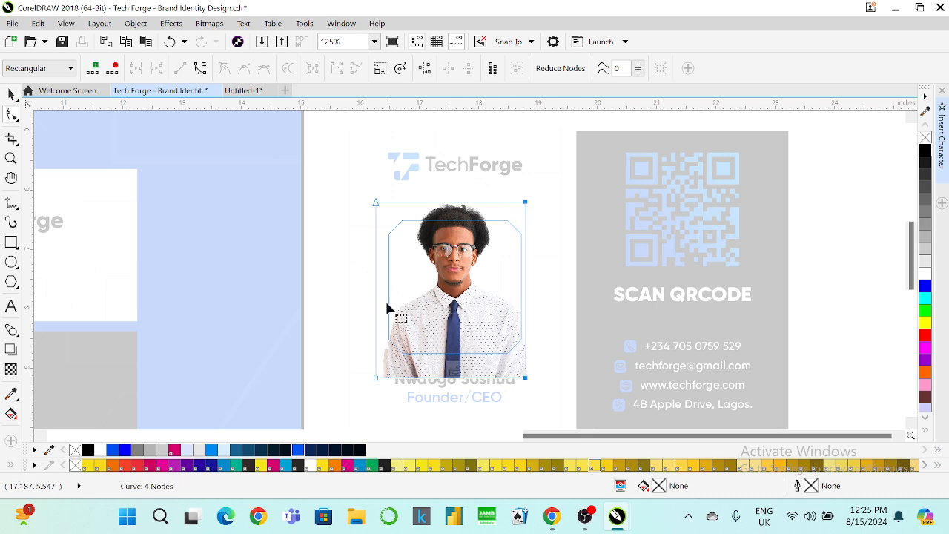
left_click(11, 95)
left_click(454, 369)
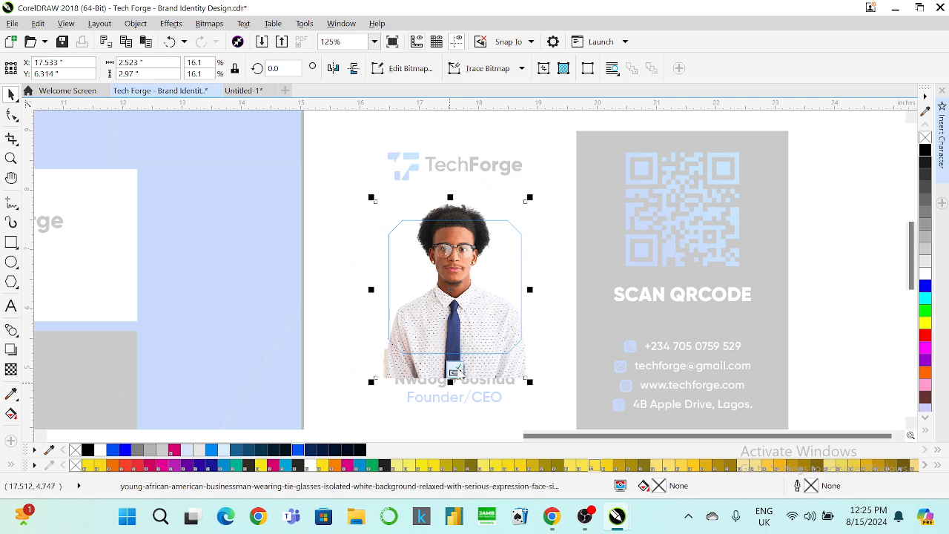
left_click(457, 371)
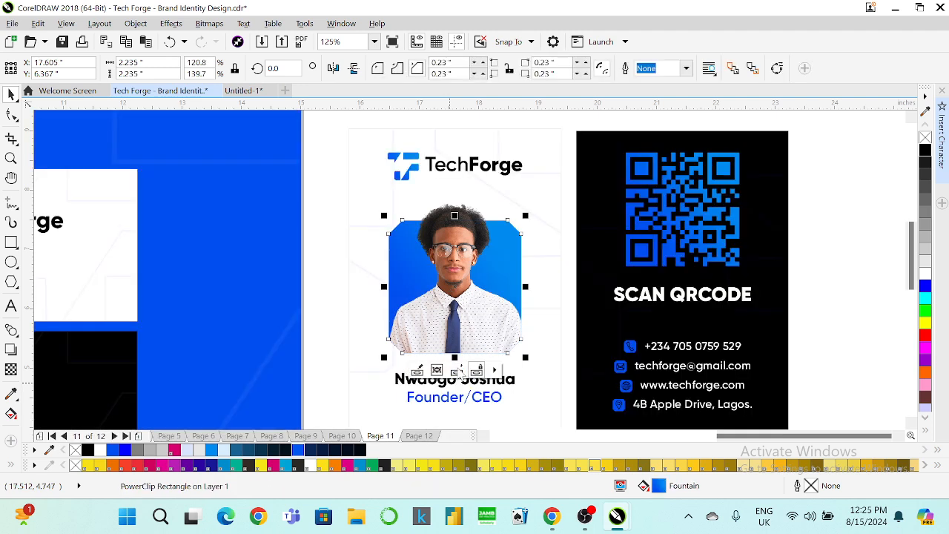
Outline the blue photo frame in white at Hairline width, after trying 4.0 pt.
left_click(814, 282)
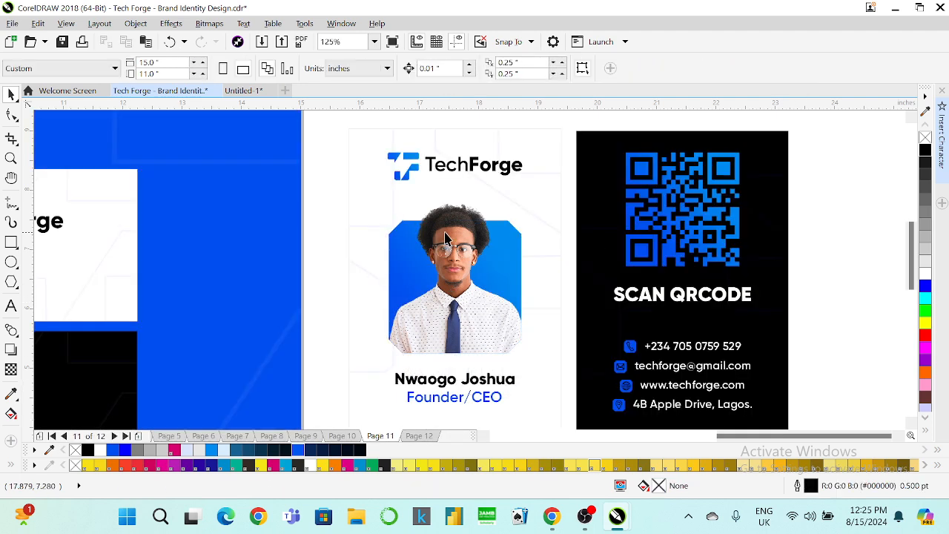
left_click(503, 241)
left_click(497, 335)
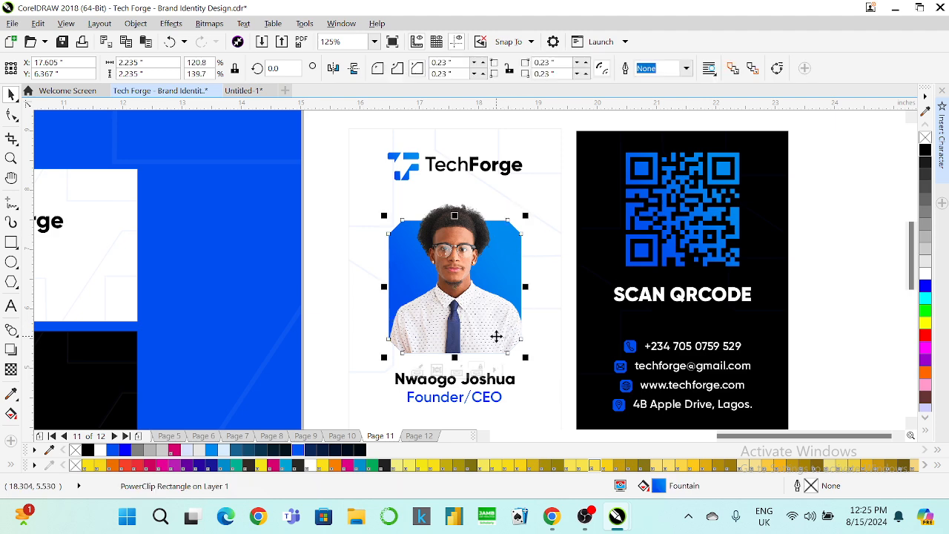
right_click(925, 274)
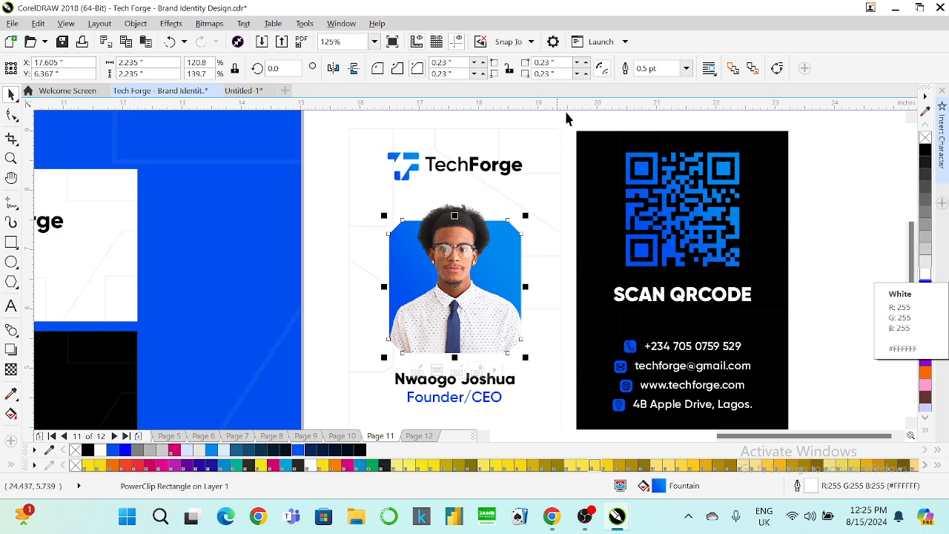
left_click(685, 69)
left_click(640, 175)
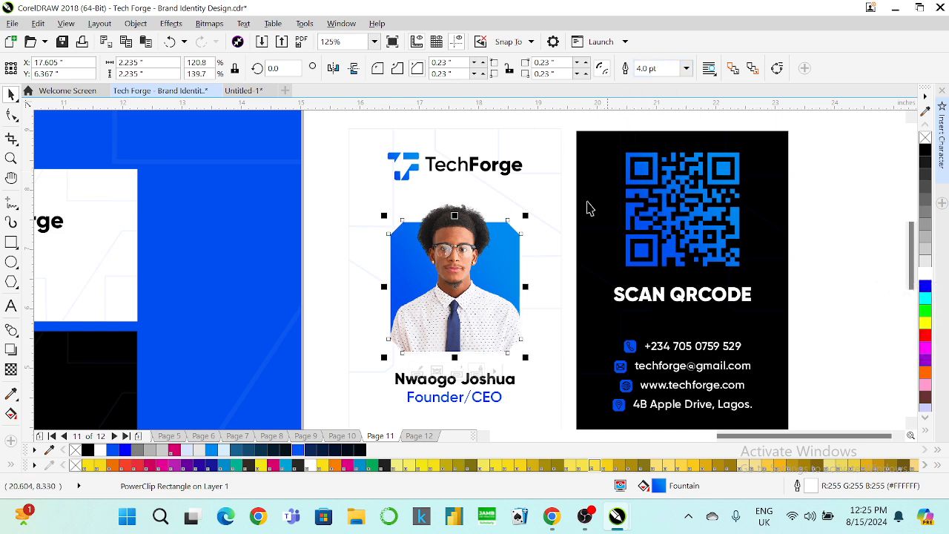
left_click(686, 68)
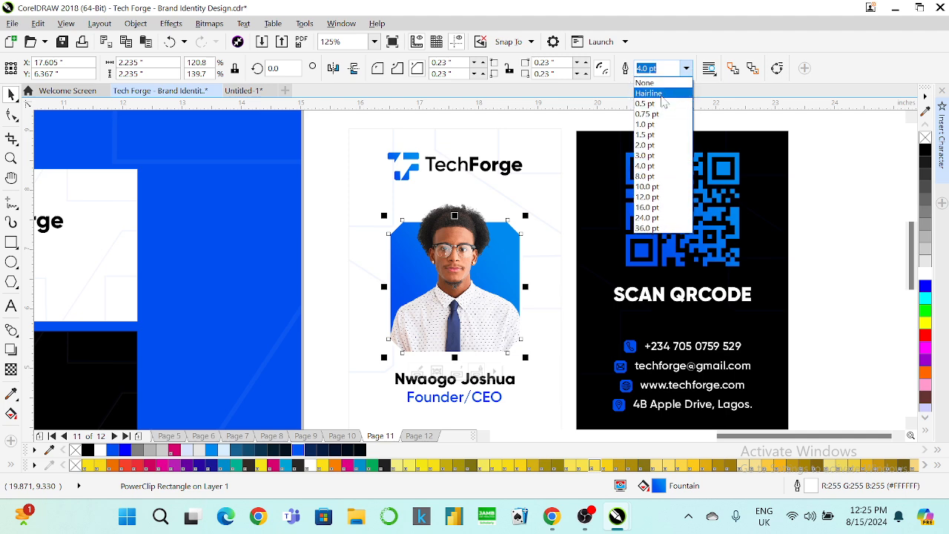
left_click(644, 90)
Try a white fill on the back card's QR code, then undo it.
left_click(778, 182)
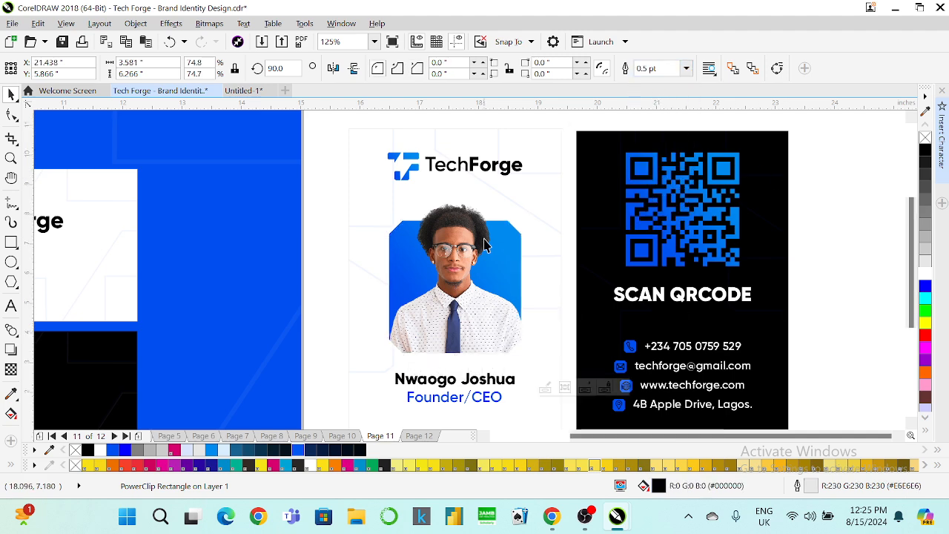
scroll(486, 245, "down", 2)
left_click(706, 238)
left_click(602, 227)
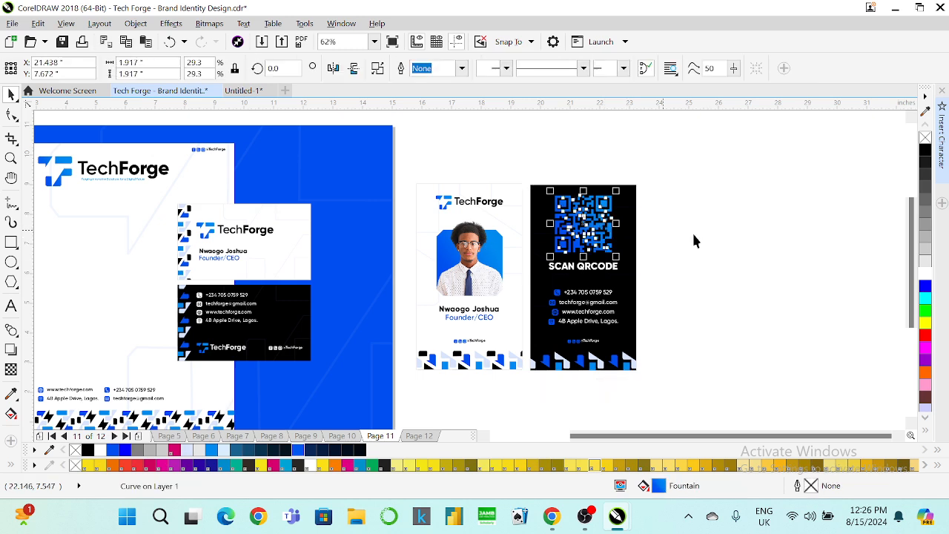
left_click(923, 275)
left_click(753, 253)
key("ctrl+z")
left_click(740, 250)
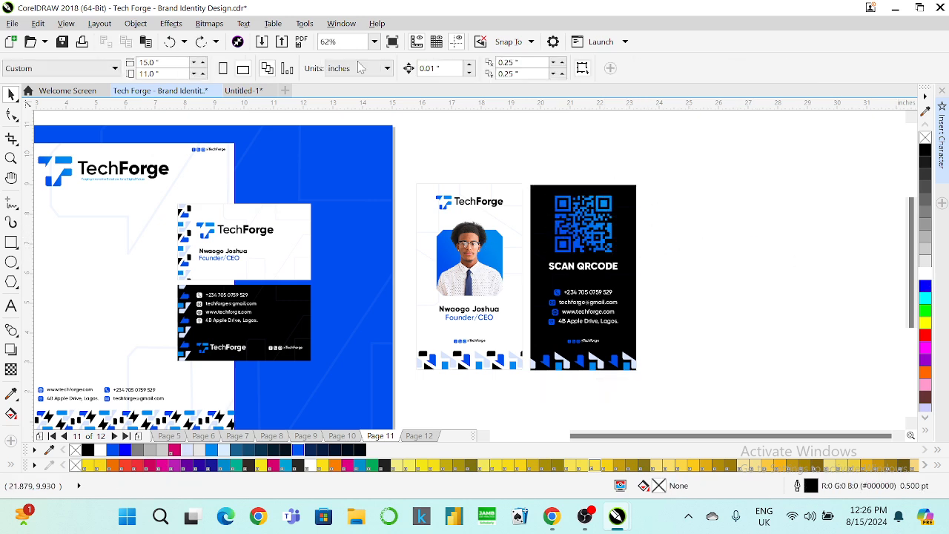
left_click(393, 43)
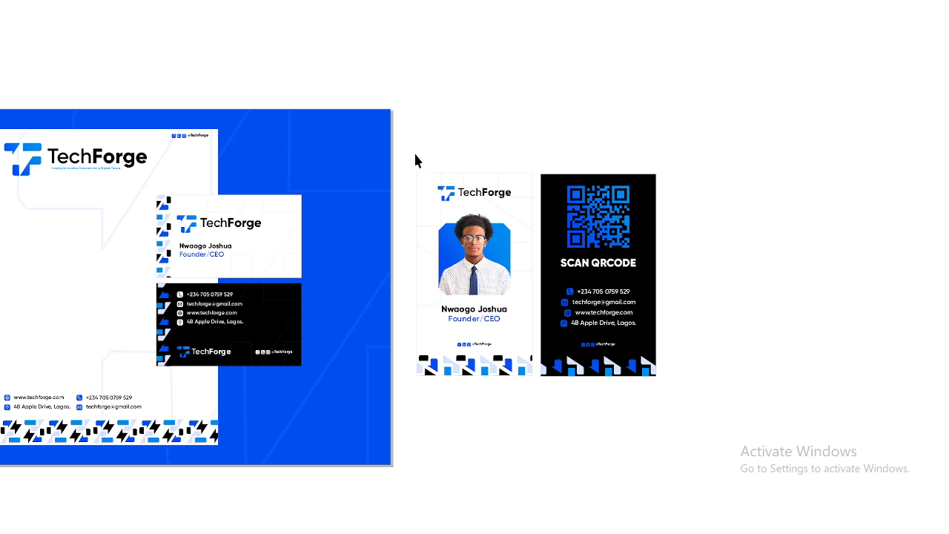
left_click(676, 155)
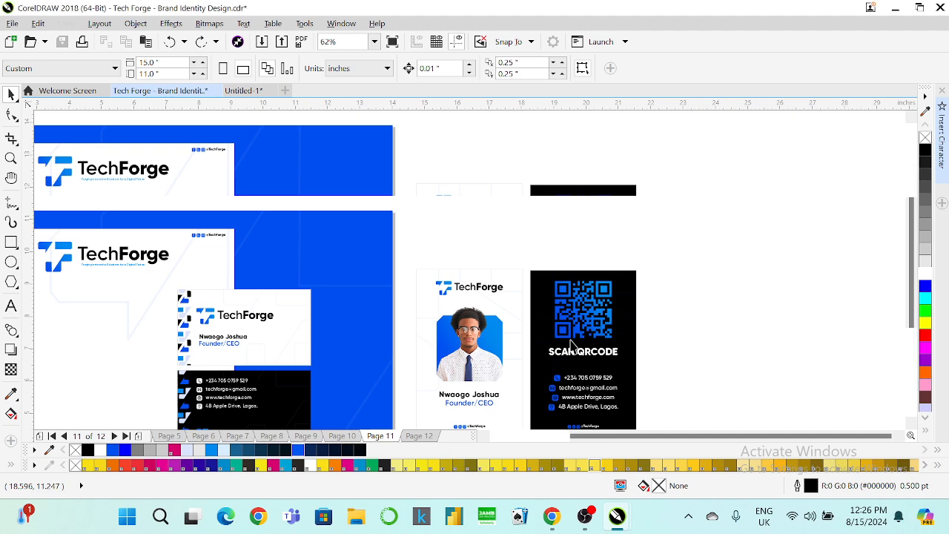
Duplicate both ID card sides to the right and delete the copy's blue photo frame.
scroll(910, 259, "down", 3)
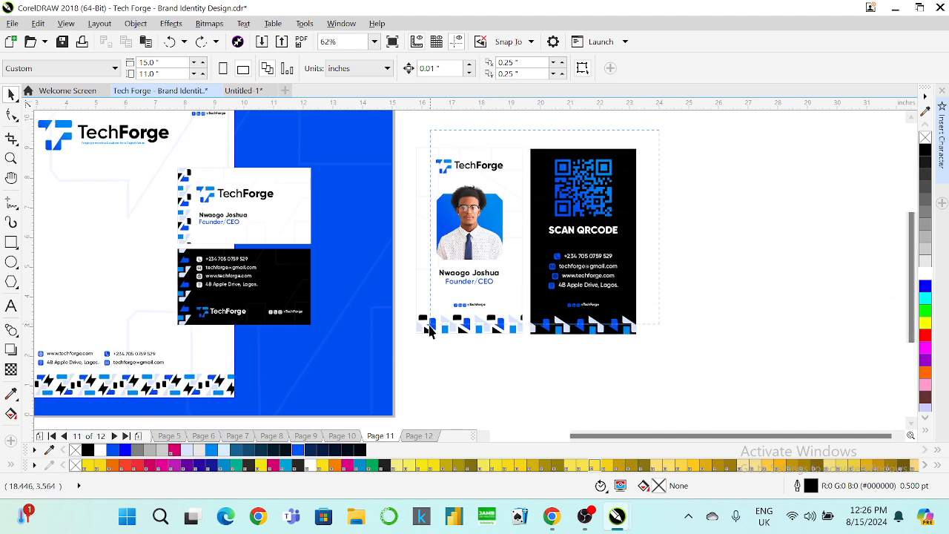
left_click_drag(648, 135, 392, 360)
left_click_drag(468, 228, 707, 235)
left_click(806, 371)
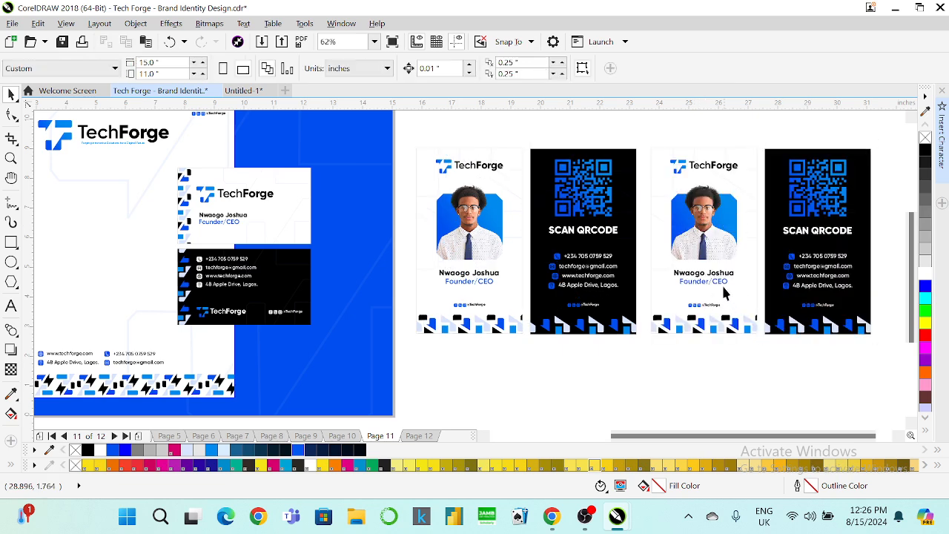
left_click(701, 220)
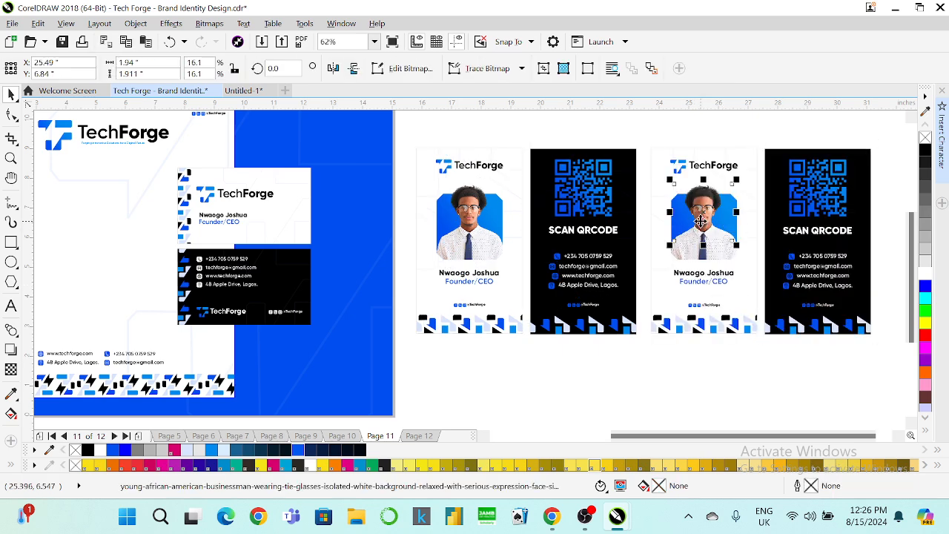
left_click(687, 255)
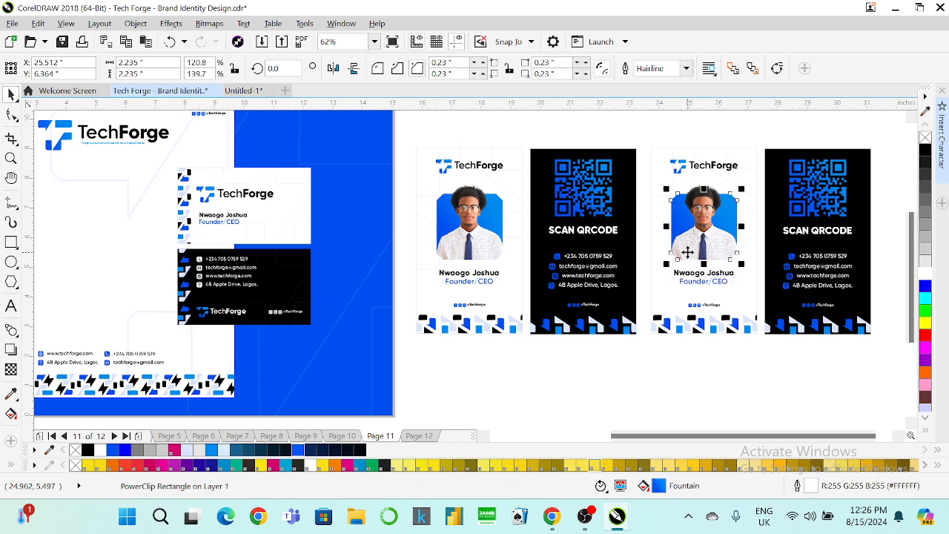
key("Delete")
left_click(703, 222)
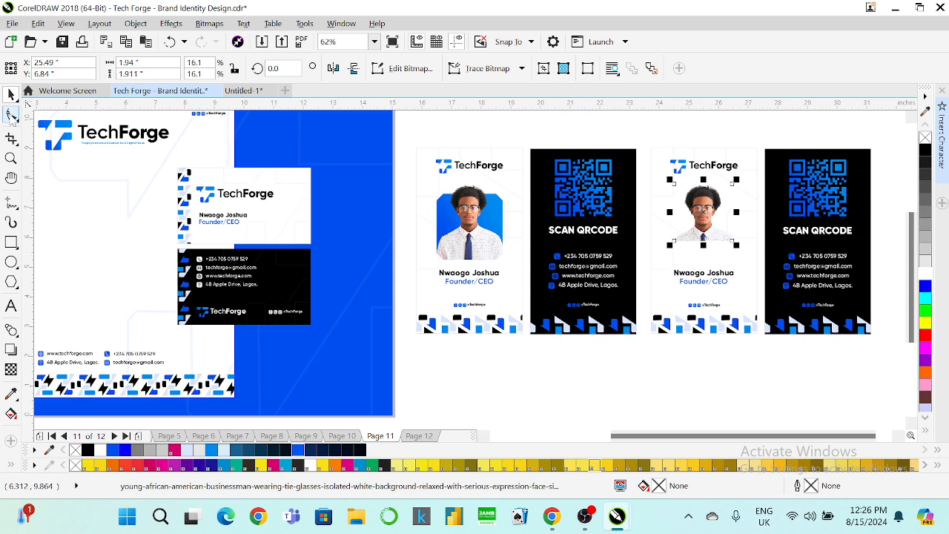
Extend the copied portrait's crop down five nudges and slightly left with the Shape tool.
left_click(11, 114)
left_click_drag(644, 224, 729, 273)
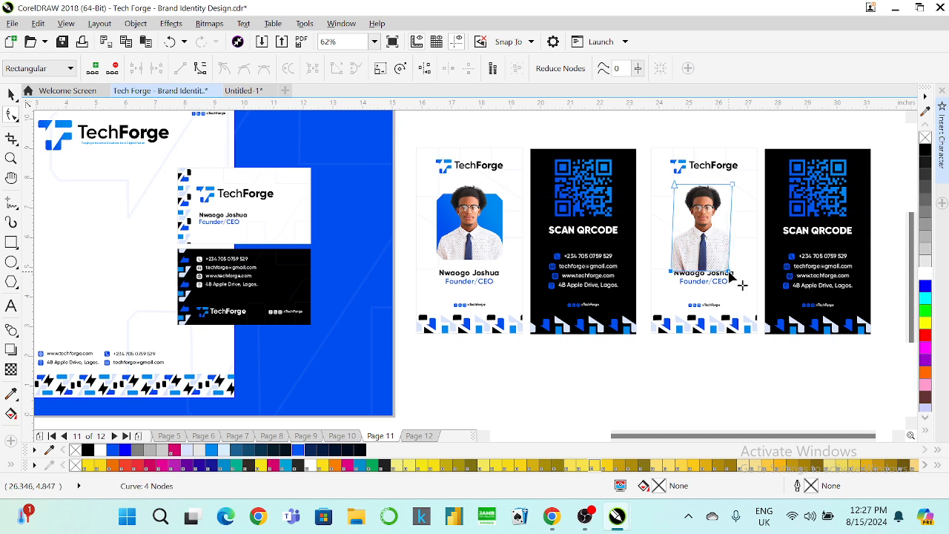
key("ctrl+z")
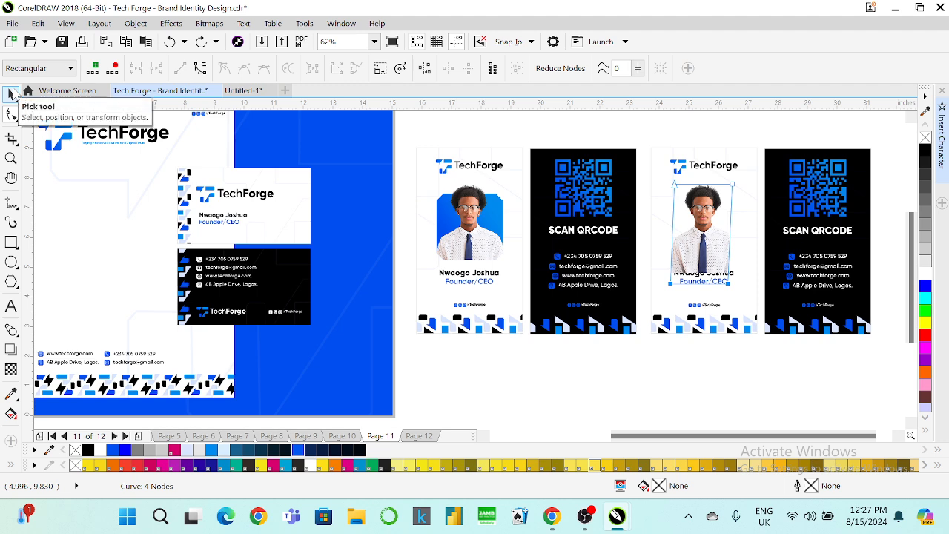
key("ctrl+z")
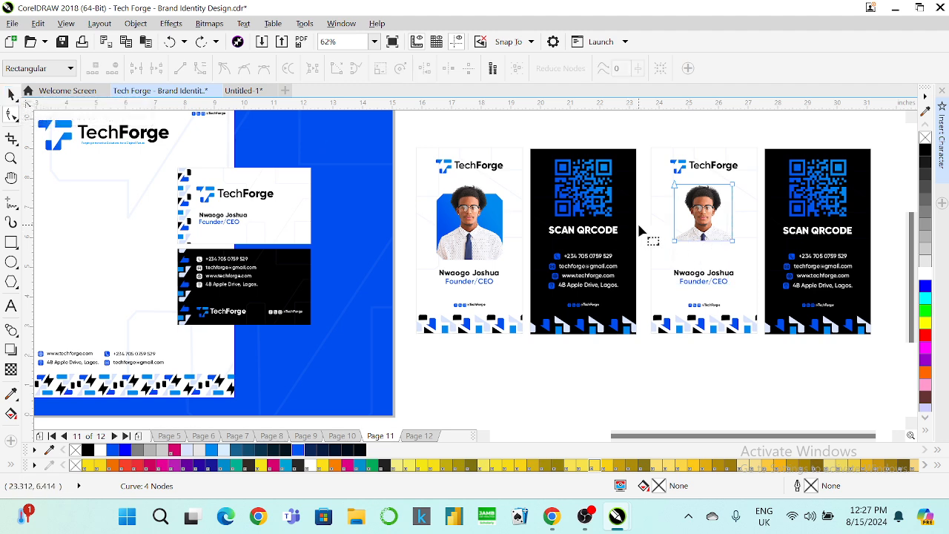
left_click_drag(639, 231, 812, 265)
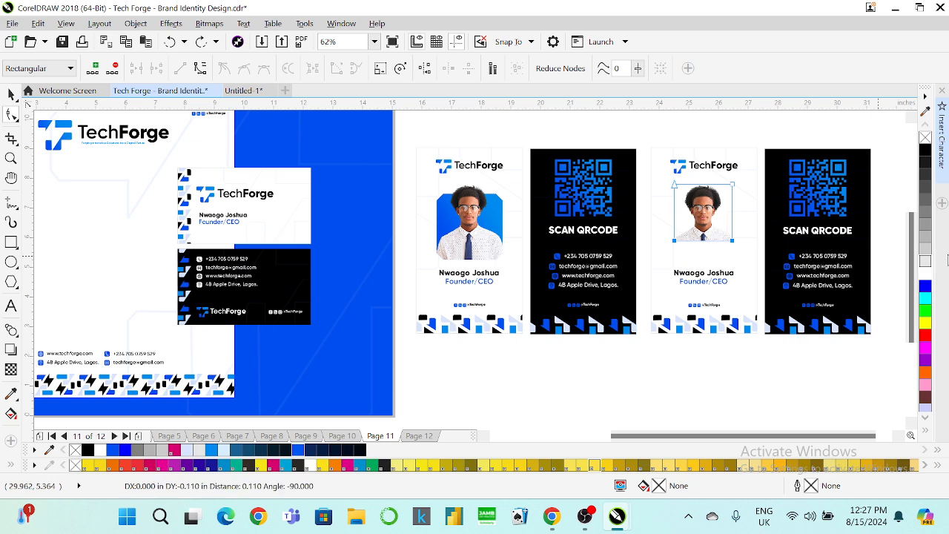
key("Down")
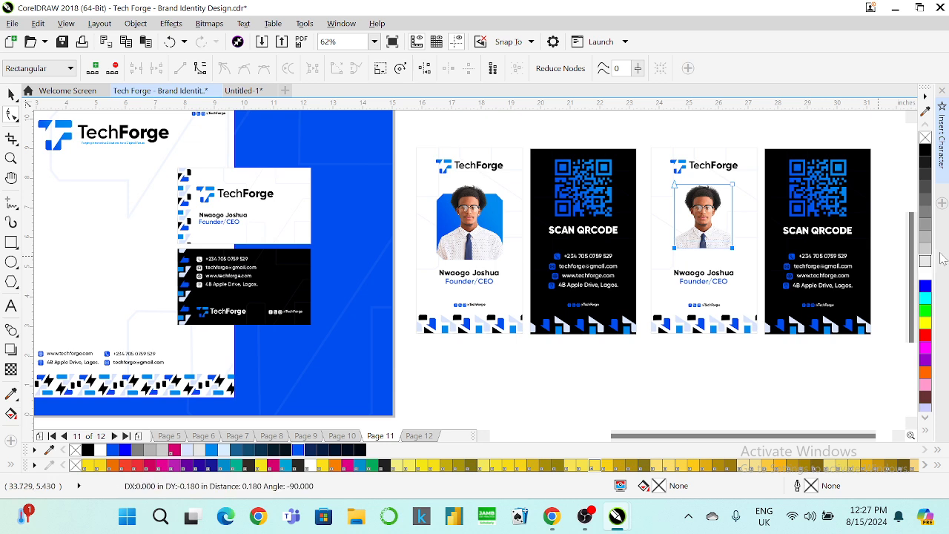
key("Down")
key("Down")
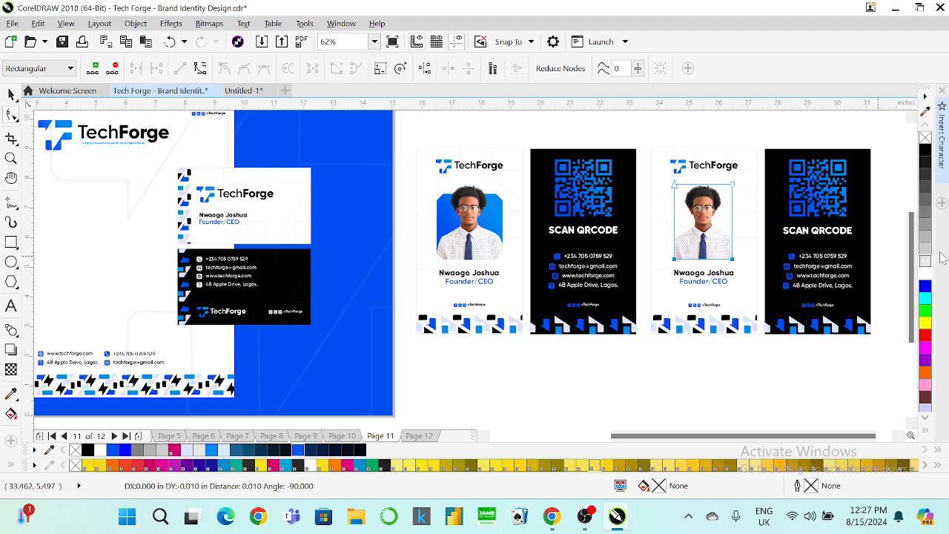
key("Down")
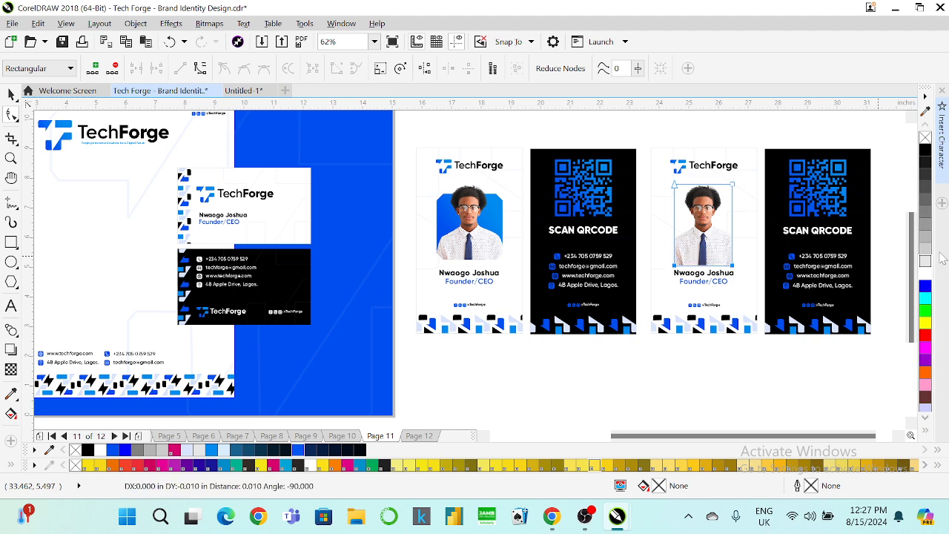
key("Down")
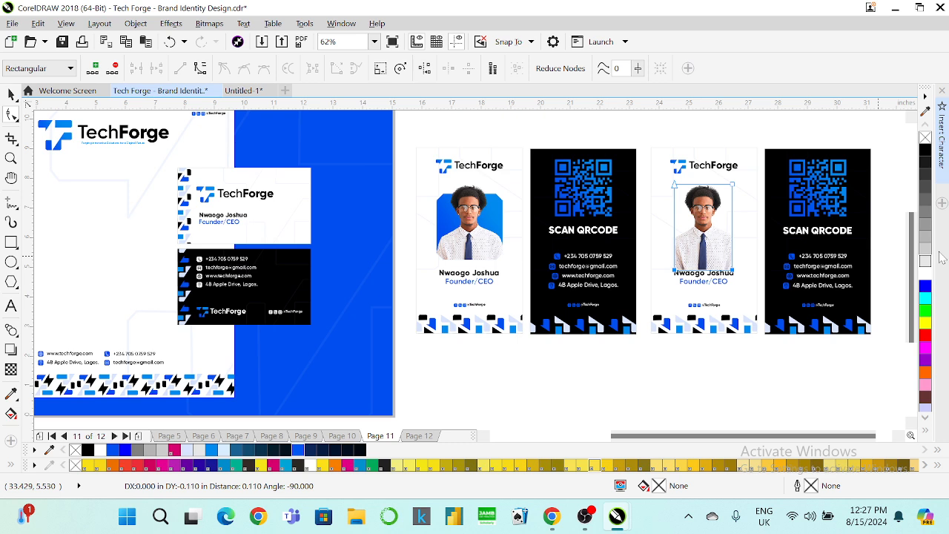
key("Down")
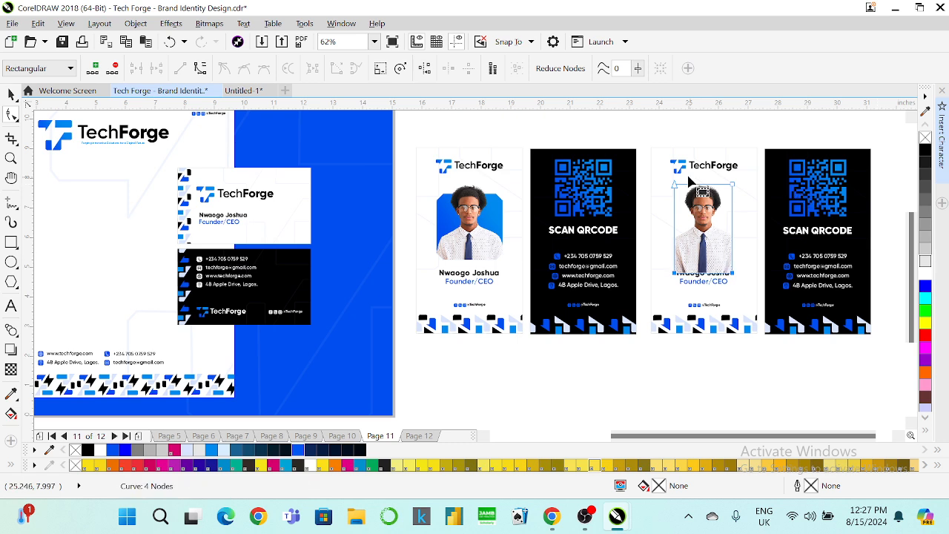
key("Left")
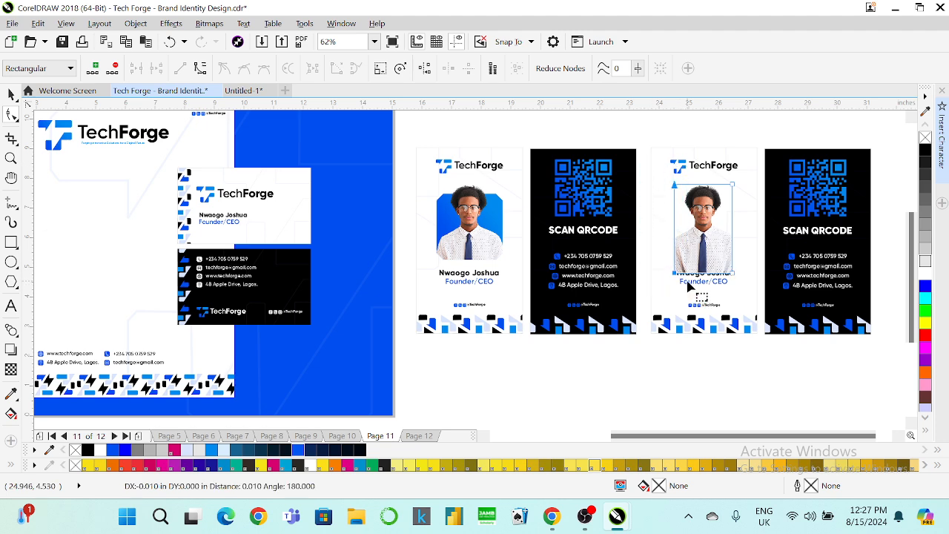
key("Left")
key("Left")
key("Left")
key("Left")
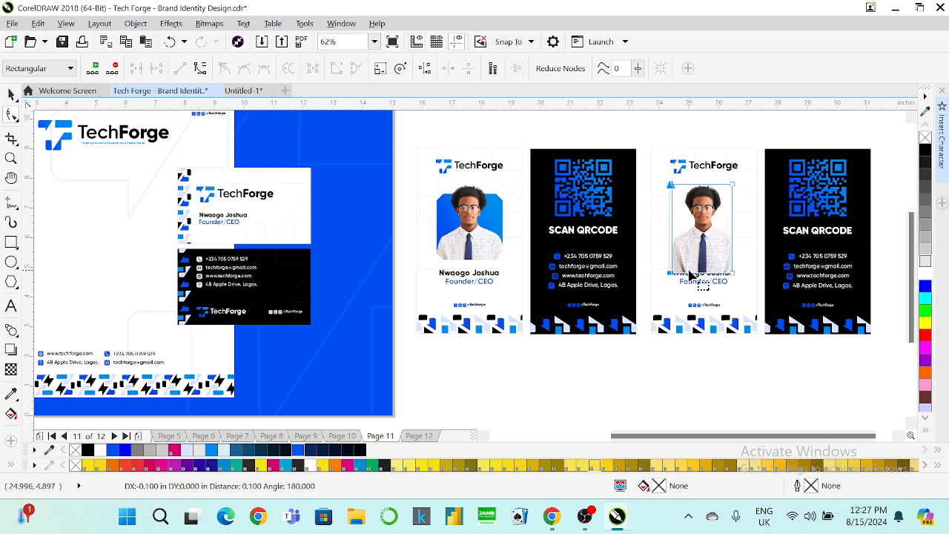
key("Right")
key("Right")
key("Right")
key("Right")
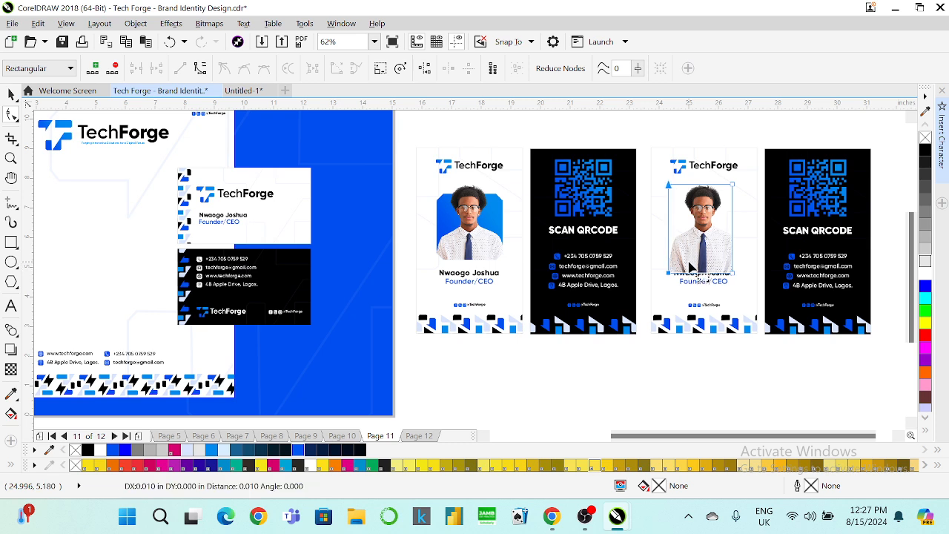
Widen the crop two nudges right, then cut the portrait off the copied card.
left_click_drag(713, 172, 754, 289)
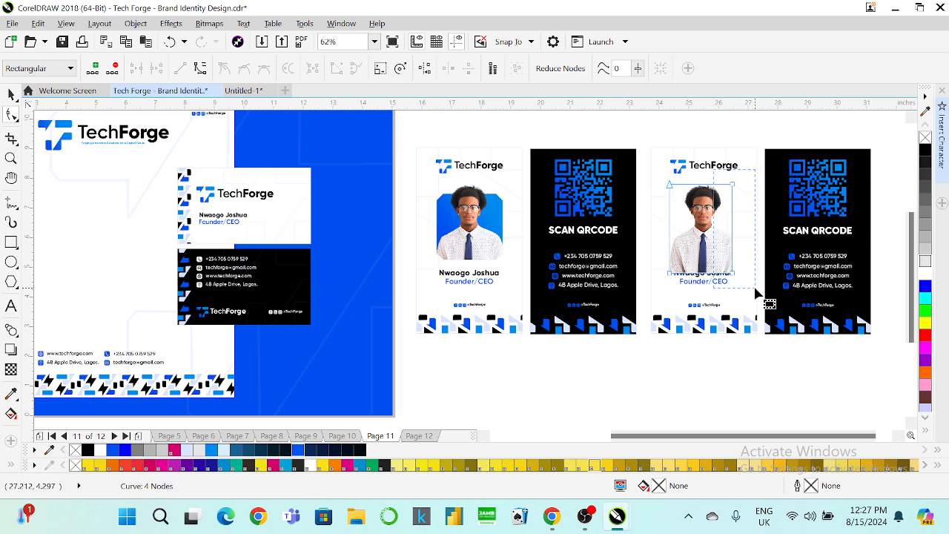
key("Right")
key("Right")
key("Right")
key("Right")
key("Right")
key("Right")
key("Right")
key("Right")
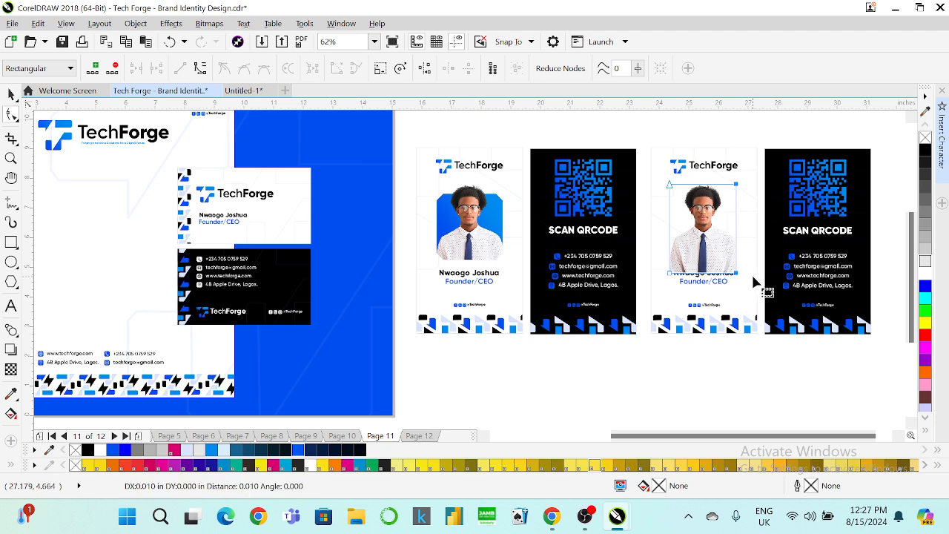
key("Right")
key("Right")
key("Right")
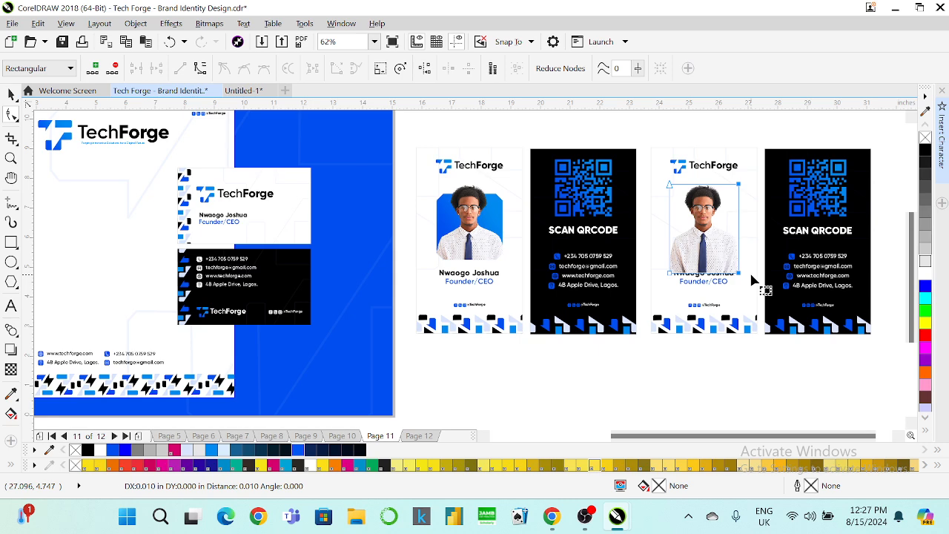
left_click(11, 94)
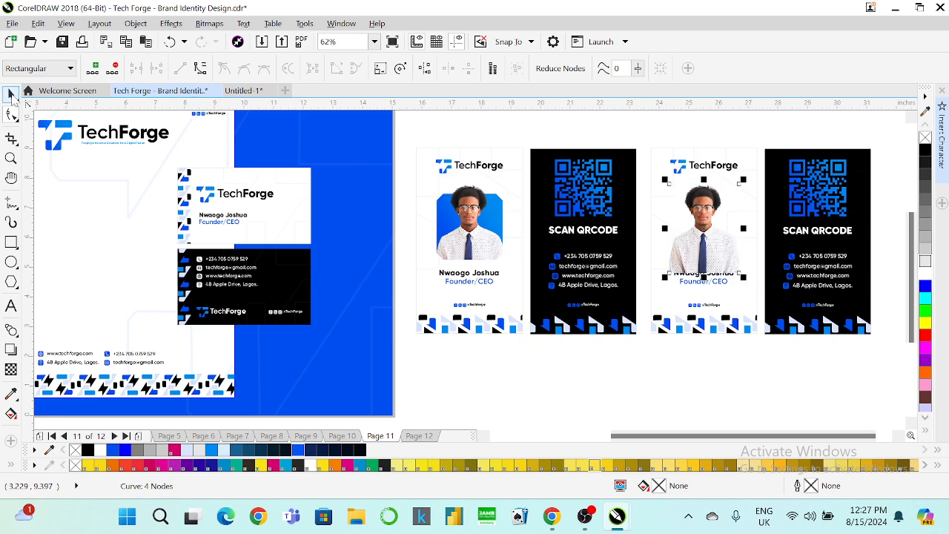
key("ctrl+x")
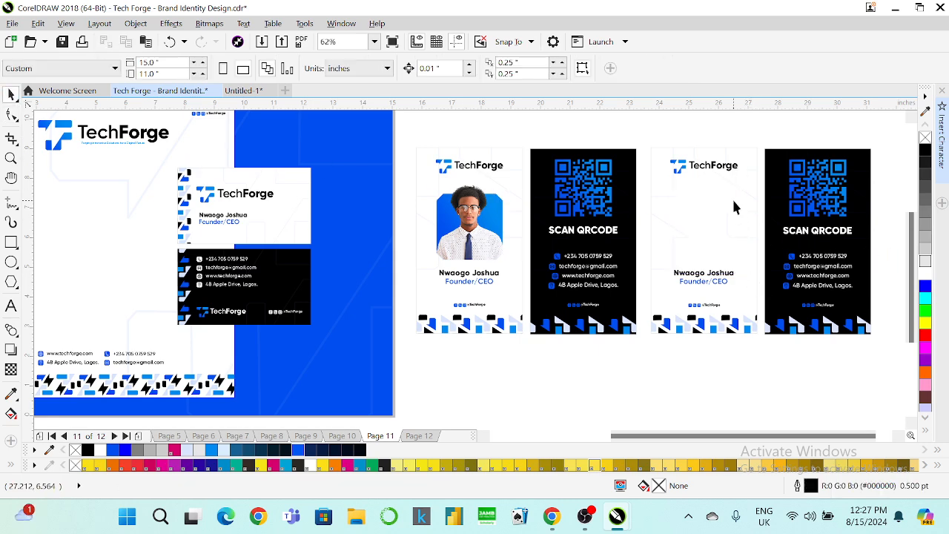
Paste the portrait into the third ID card's PowerClip contents.
left_click(733, 200)
right_click(733, 200)
left_click(794, 119)
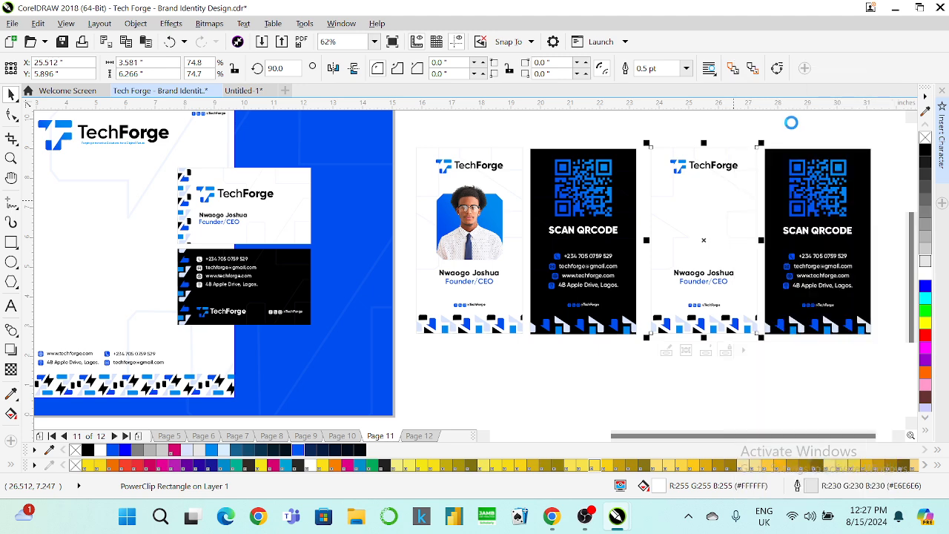
key("ctrl+v")
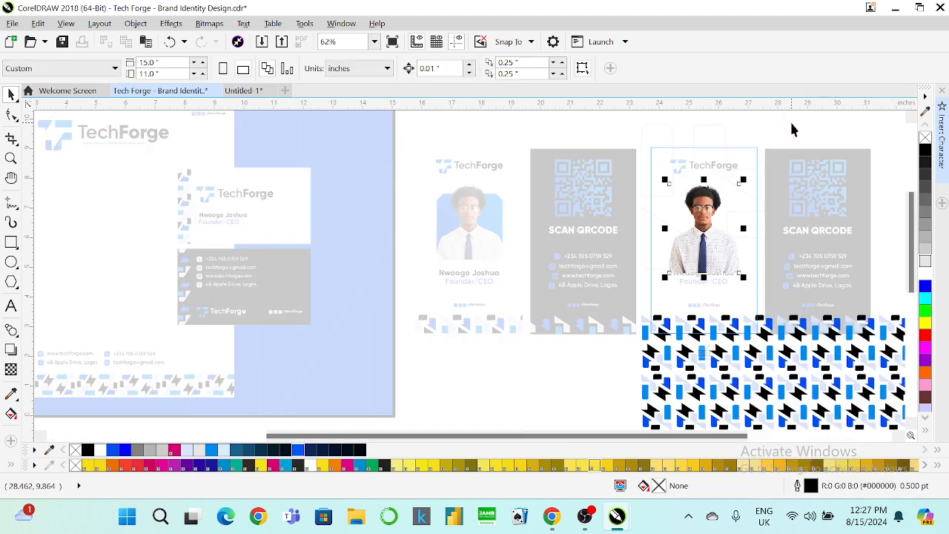
left_click(702, 228)
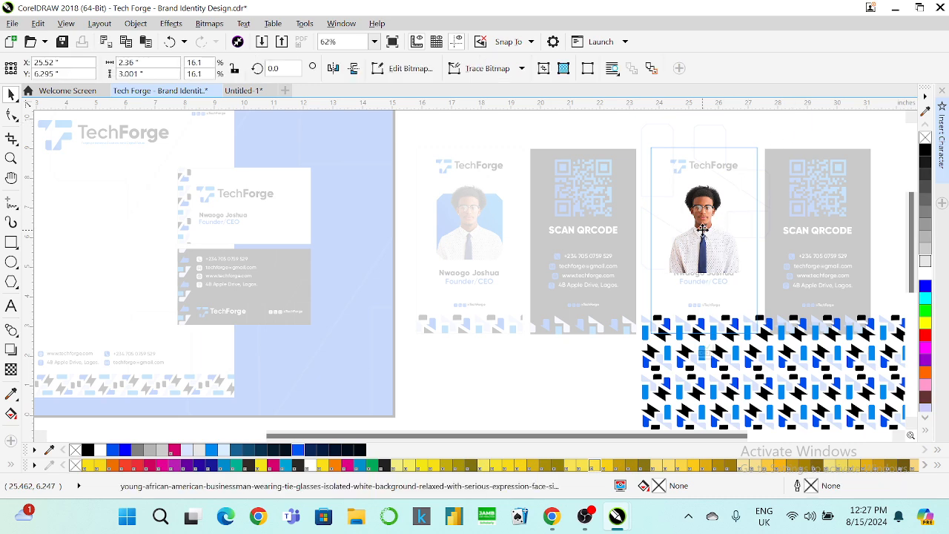
Nudge the portrait down inside the card, snapping it to a midpoint.
key("Down")
key("Down")
key("Down")
key("Down")
key("Down")
key("Down")
key("Down")
key("Down")
key("Down")
key("Down")
key("Down")
key("Down")
key("Down")
key("Down")
key("Down")
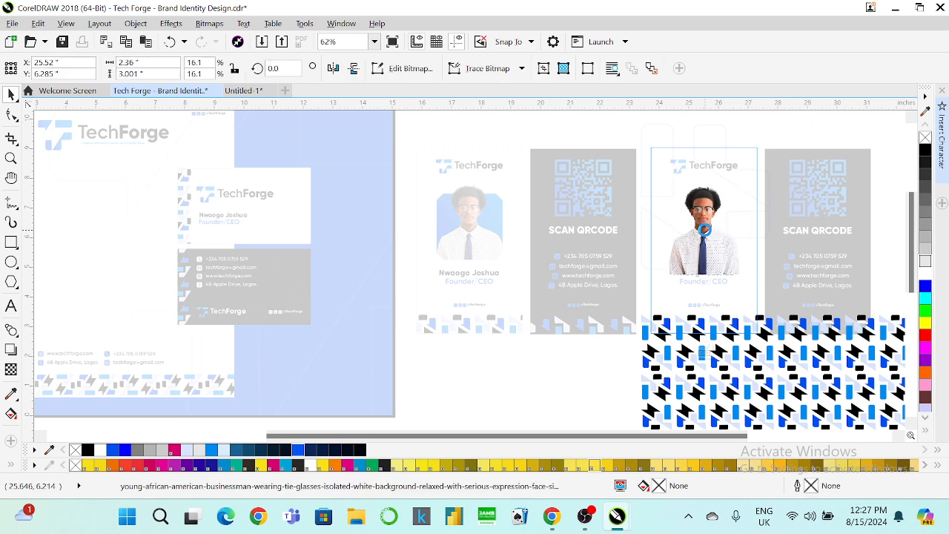
key("Down")
key("Down")
key("Down")
key("Down")
key("Down")
key("Down")
key("Down")
key("Down")
key("Down")
key("Down")
key("Down")
key("Down")
key("Down")
key("Down")
key("Down")
key("Down")
key("Down")
key("Down")
key("Down")
key("Down")
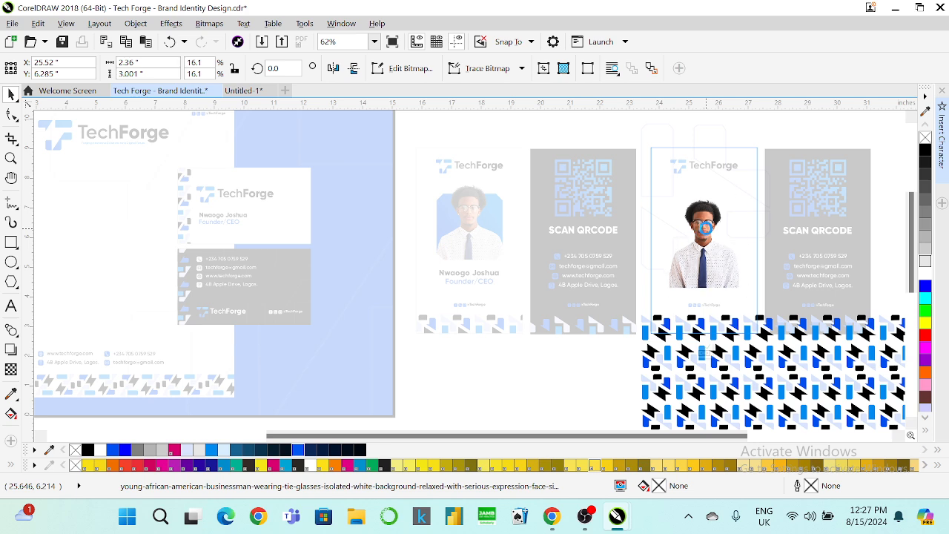
key("Down")
key("Down")
key("Down")
key("Down")
key("Down")
key("Down")
key("Down")
key("Down")
key("Down")
key("Down")
key("Down")
key("Down")
key("Down")
key("Down")
key("Down")
key("Down")
key("Down")
key("Down")
key("Down")
key("Down")
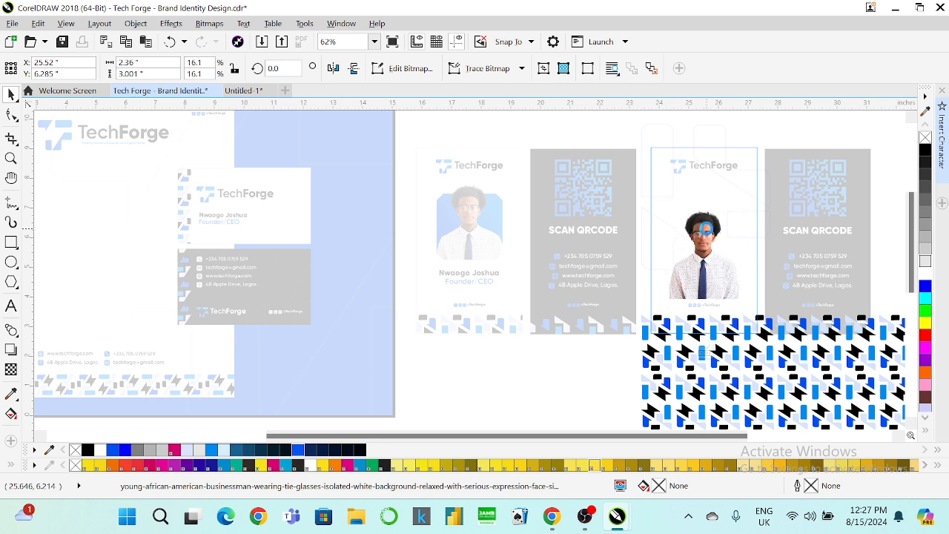
key("Down")
key("Down")
key("Down")
key("Down")
key("Down")
key("Down")
key("Down")
key("Down")
key("Down")
key("Down")
key("Down")
key("Down")
key("Down")
key("Down")
key("Down")
key("Down")
key("Down")
key("Down")
key("Down")
key("Down")
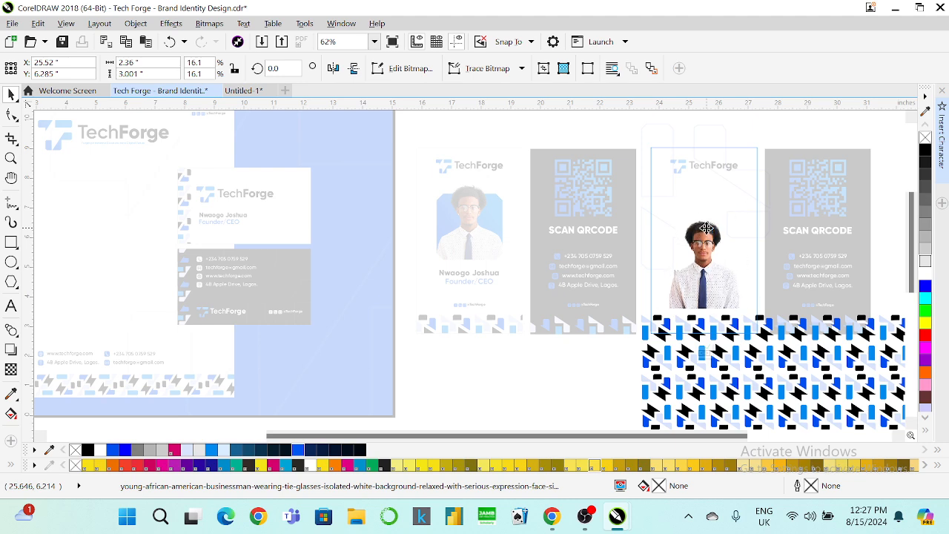
left_click_drag(705, 230, 703, 225)
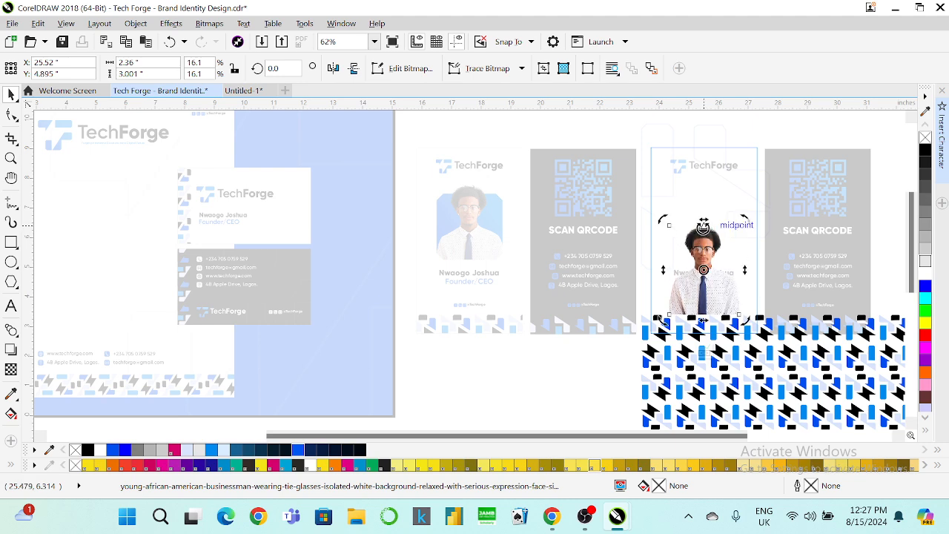
key("Down")
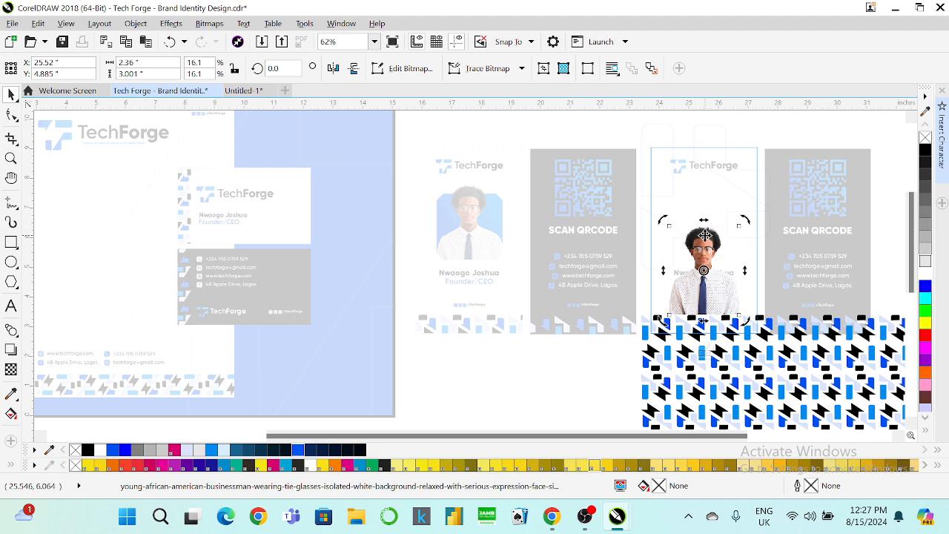
Enlarge the portrait from its top corners, lower it slightly, and finish editing the PowerClip.
left_click(704, 234)
left_click_drag(662, 221, 655, 209)
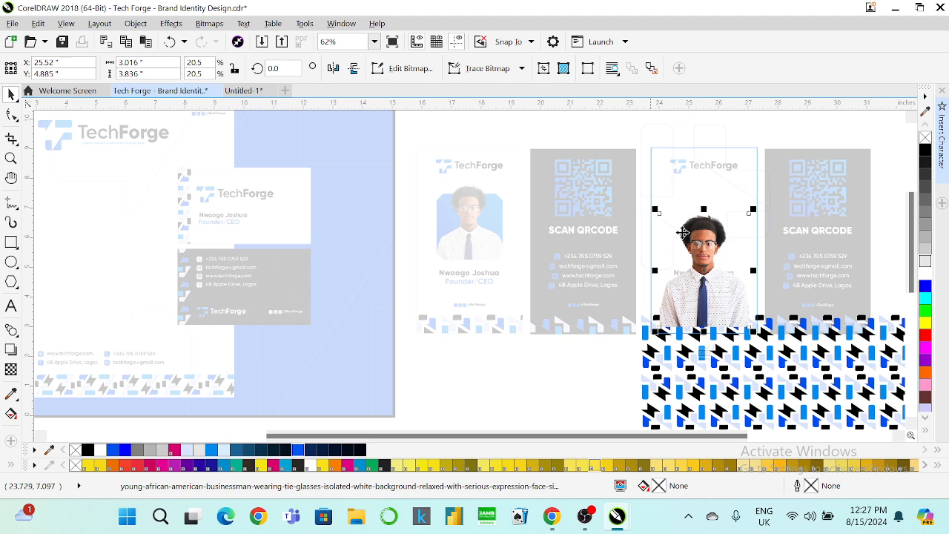
left_click(769, 356)
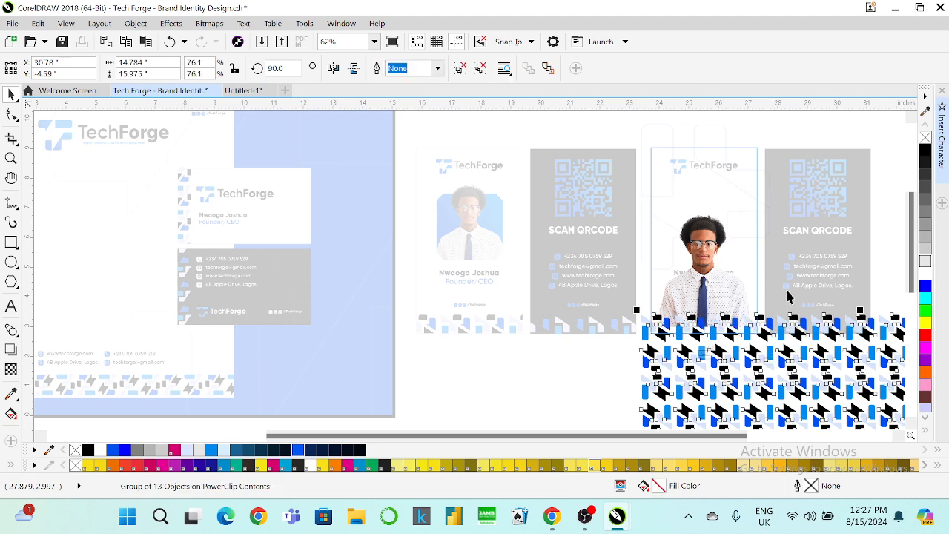
left_click(694, 277)
left_click_drag(754, 209, 764, 200)
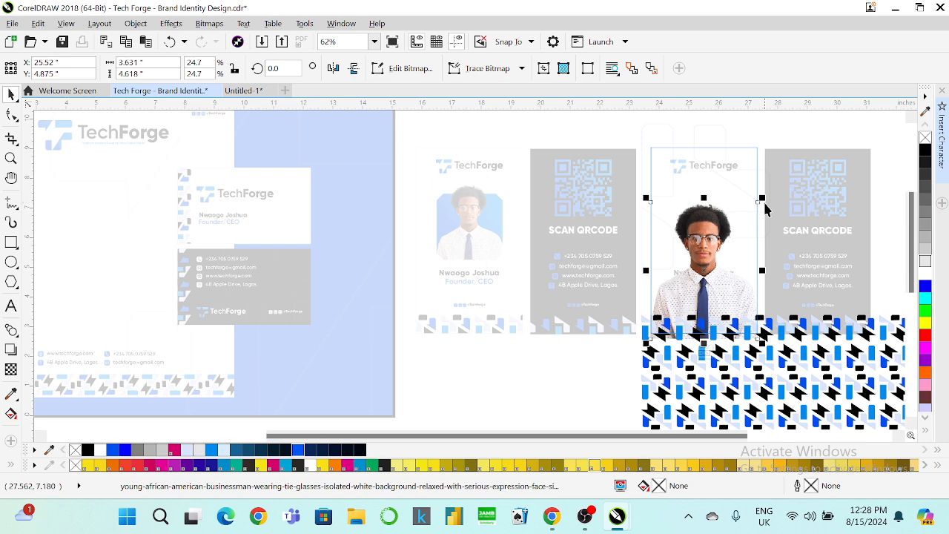
left_click_drag(705, 348, 705, 350)
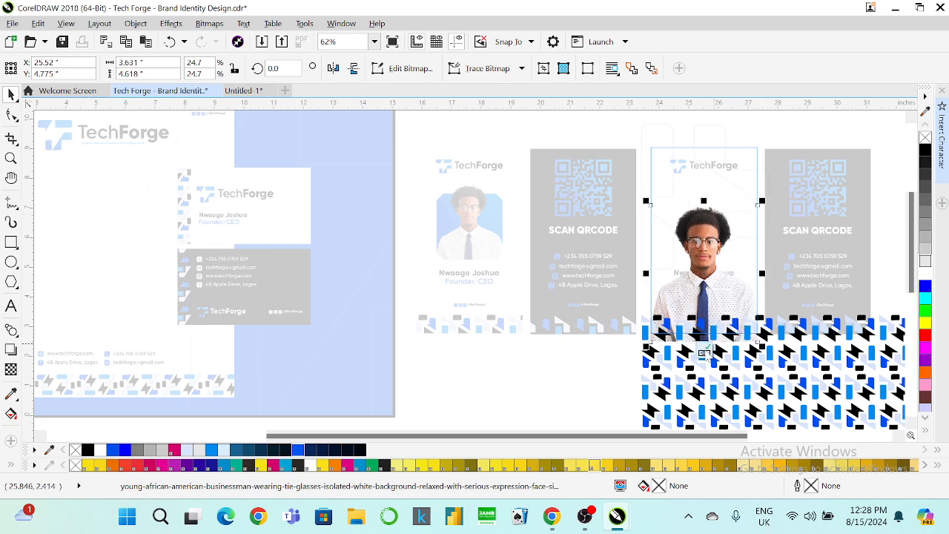
left_click(704, 353)
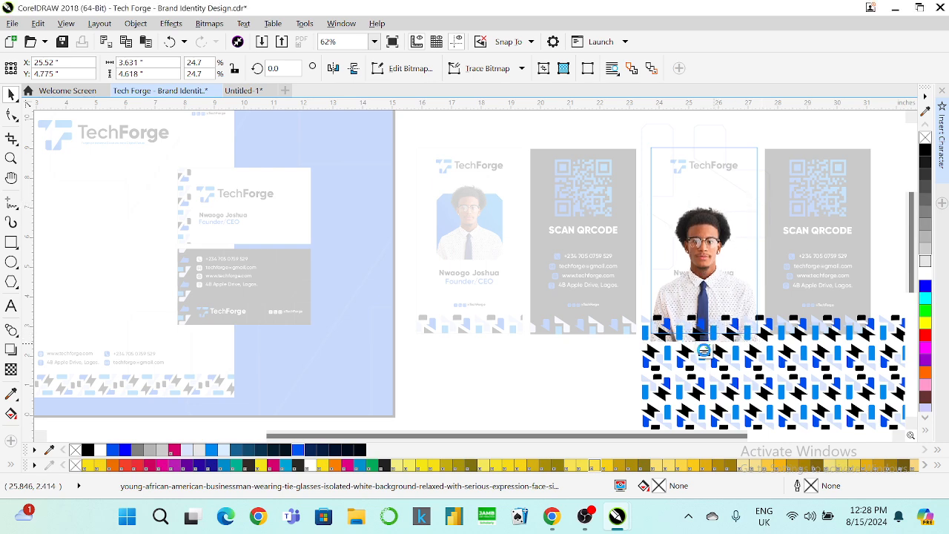
left_click(773, 392)
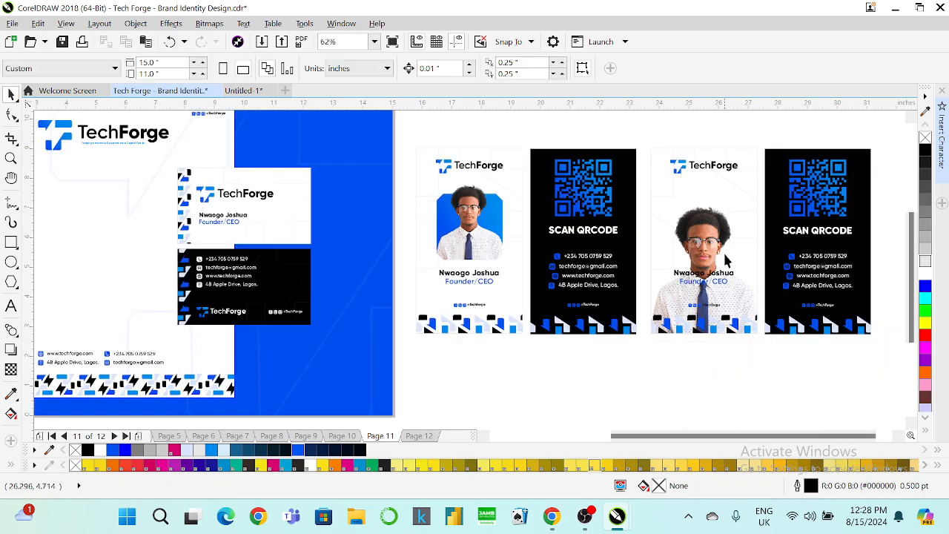
Move the name and Founder/CEO title text above the portrait and shrink it slightly.
scroll(717, 195, "up", 1)
scroll(707, 190, "down", 1)
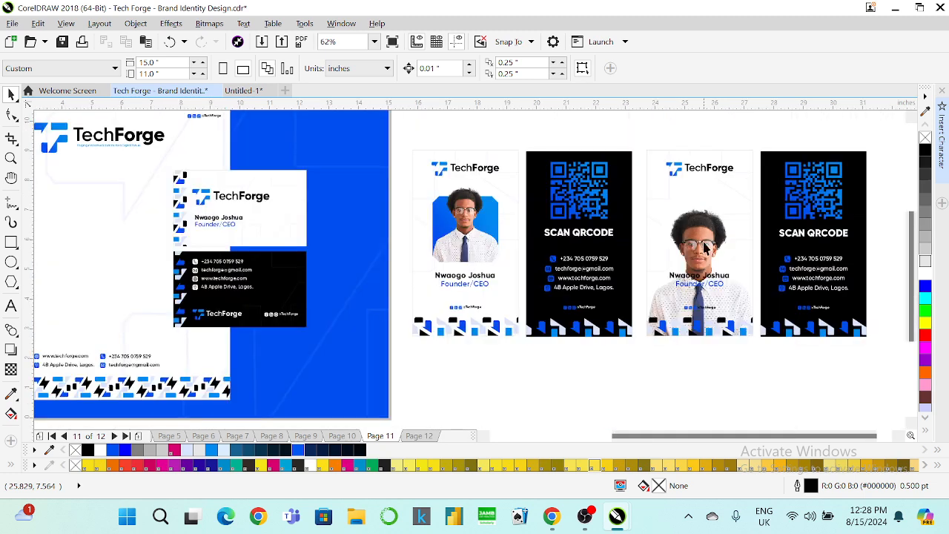
left_click(699, 282)
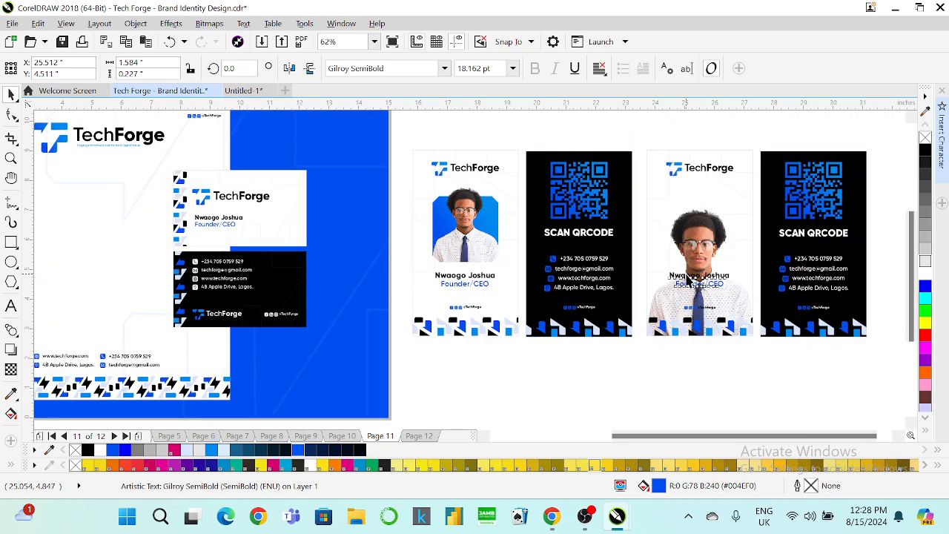
left_click_drag(693, 278, 693, 206)
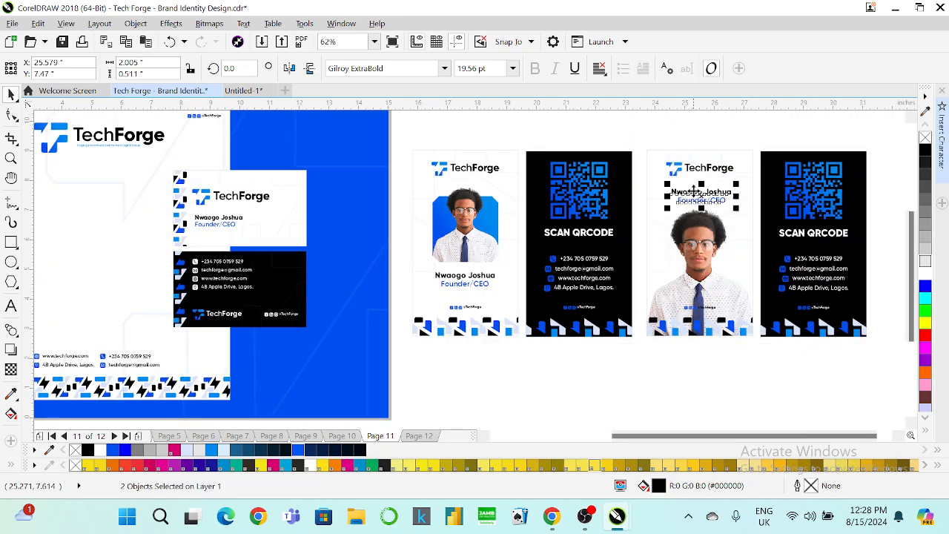
scroll(699, 191, "up", 3)
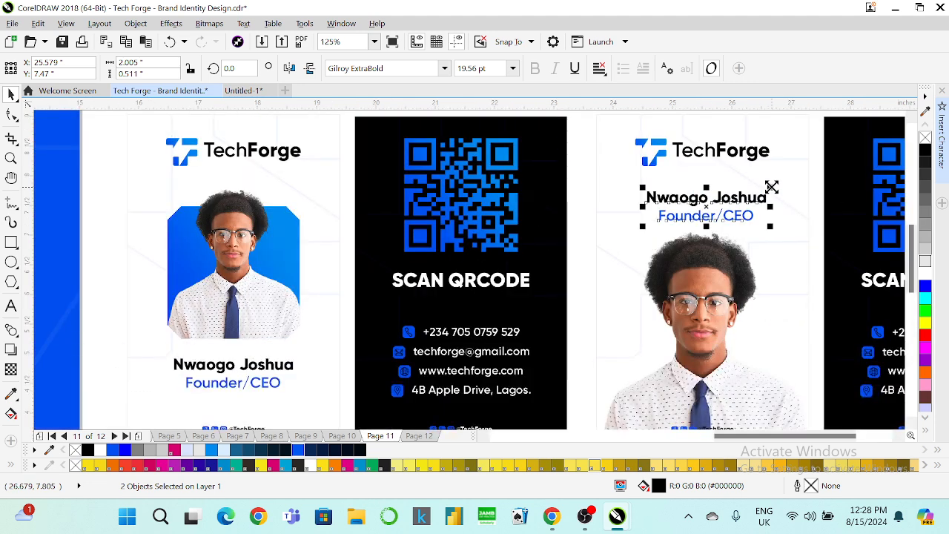
left_click_drag(770, 187, 761, 186)
scroll(630, 168, "down", 3)
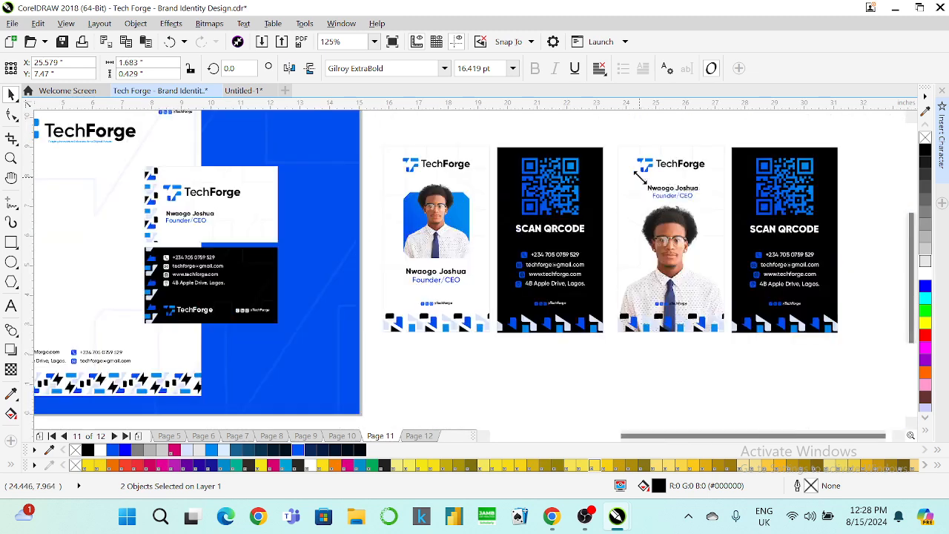
scroll(669, 298, "up", 3)
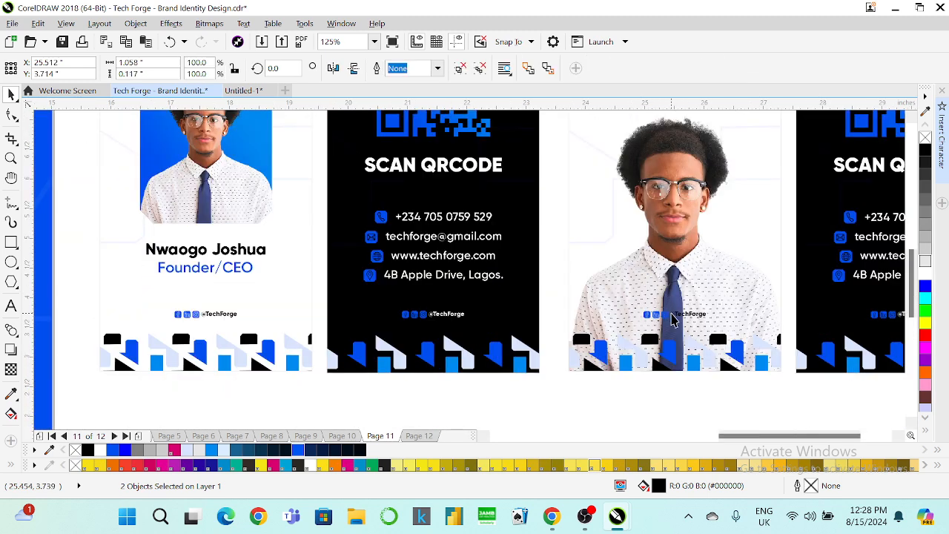
left_click(672, 313)
key("Escape")
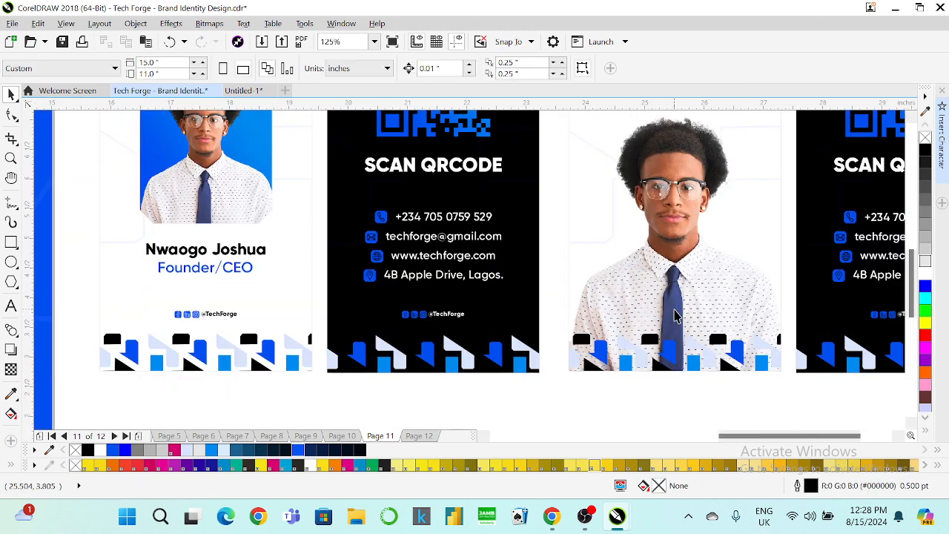
scroll(672, 272, "down", 3)
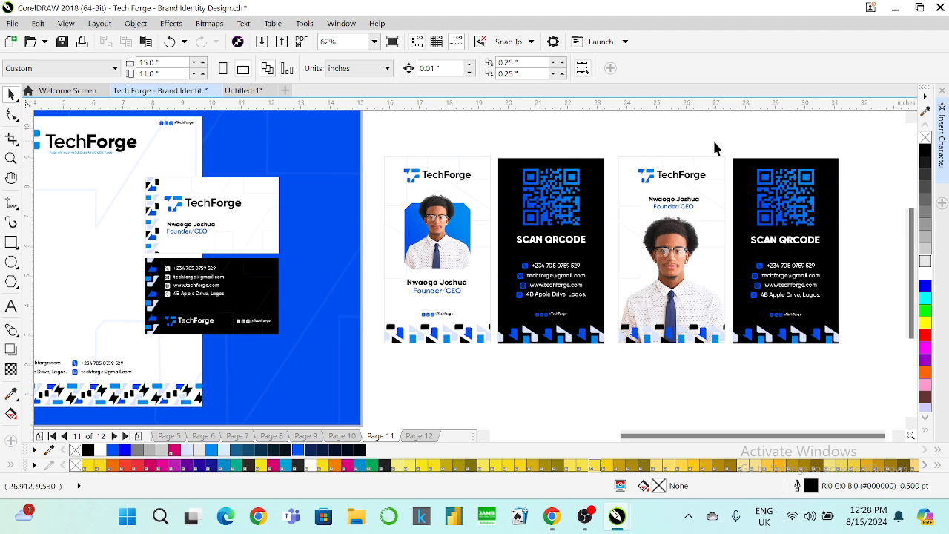
left_click_drag(732, 143, 605, 367)
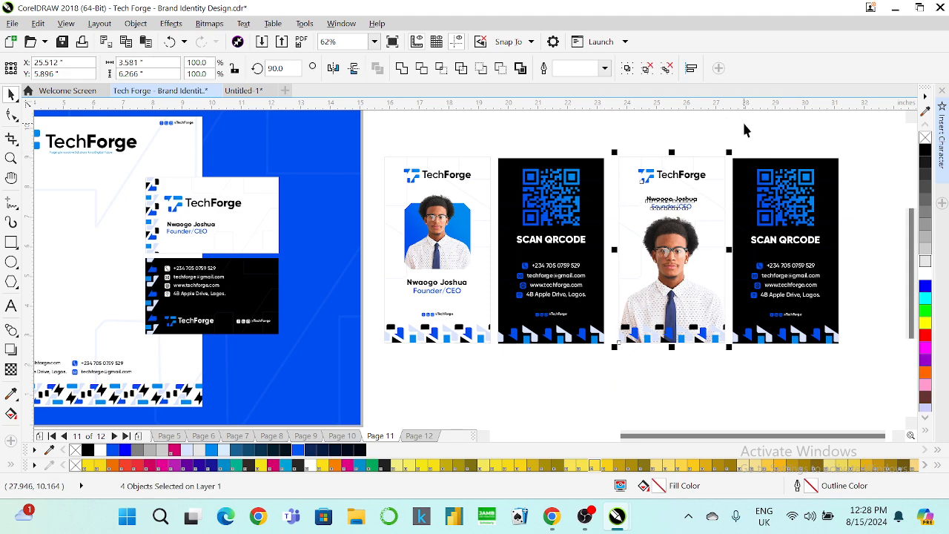
key("Escape")
scroll(789, 207, "up", 3)
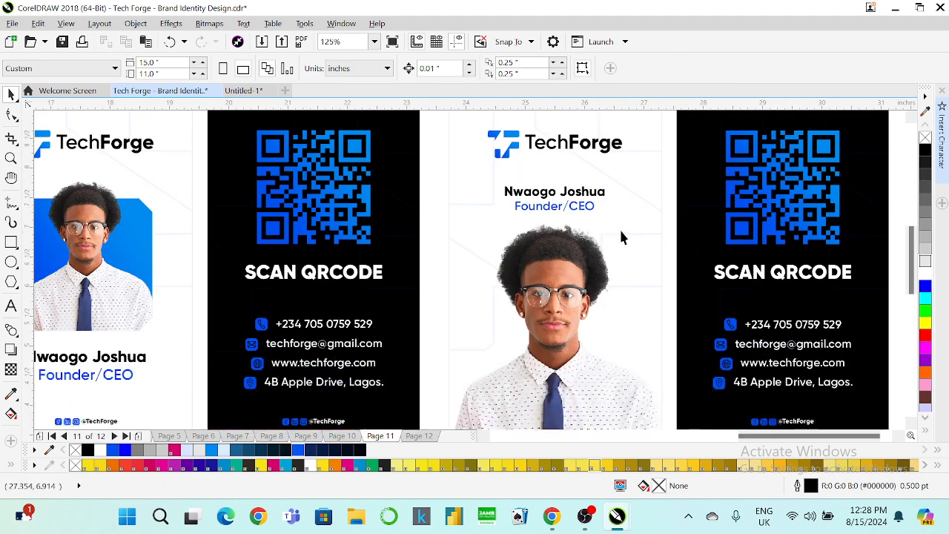
scroll(549, 228, "down", 3)
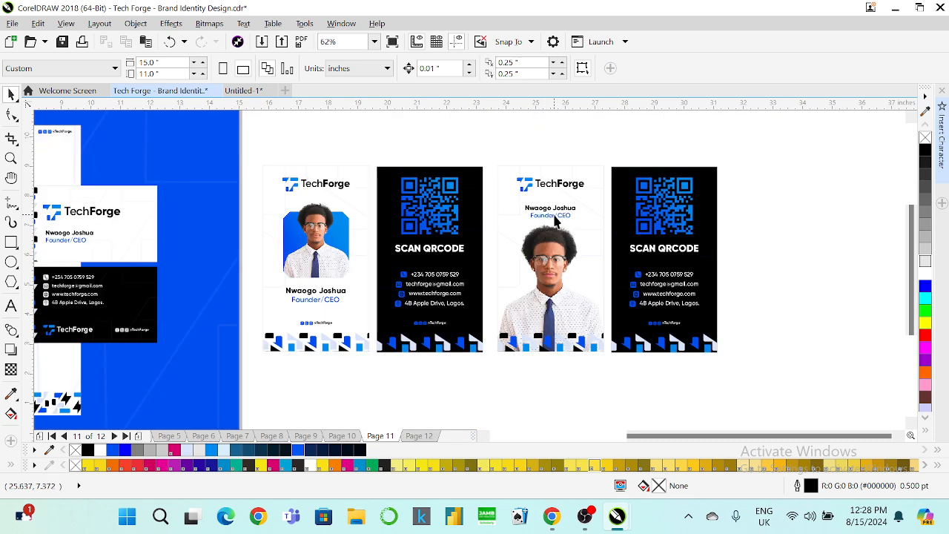
Enlarge the third card's portrait slightly and move it lower inside the PowerClip.
left_click(558, 251)
right_click(557, 245)
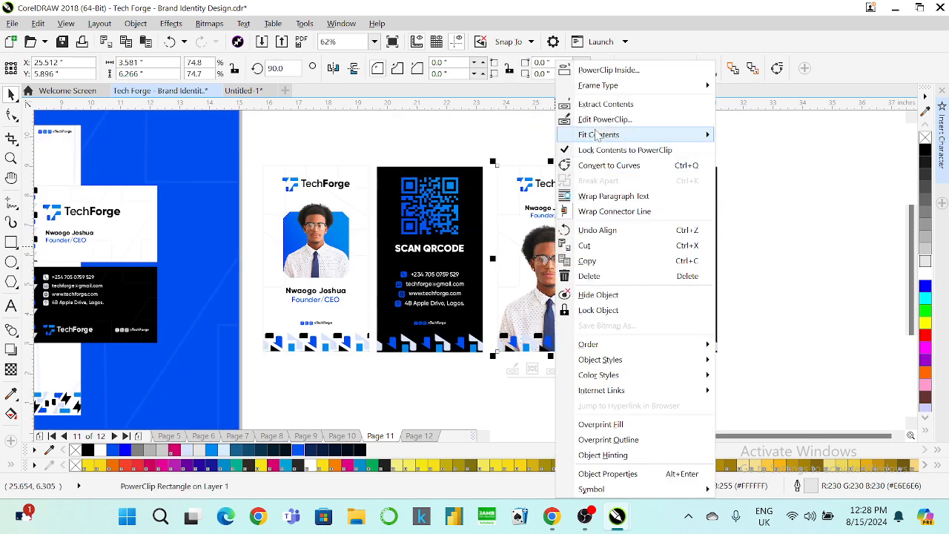
left_click(598, 120)
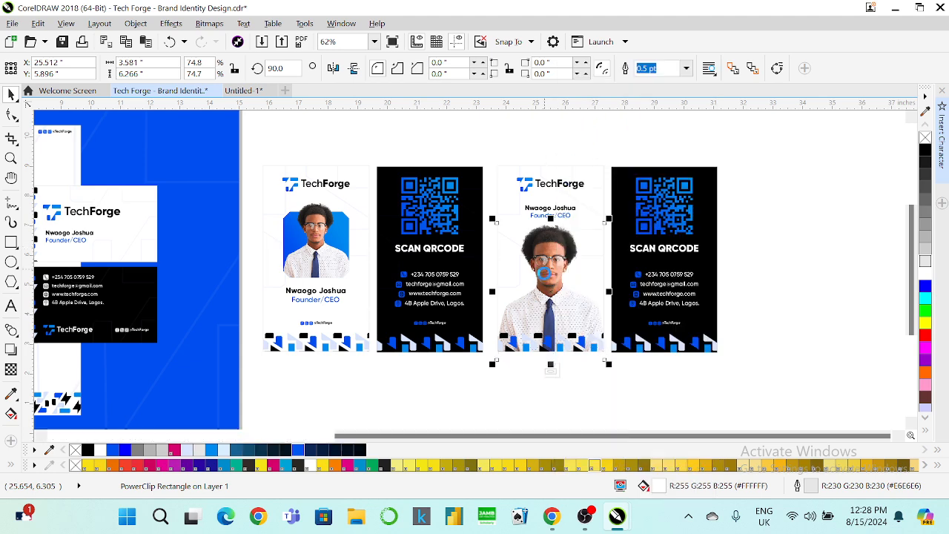
left_click_drag(611, 215, 614, 212)
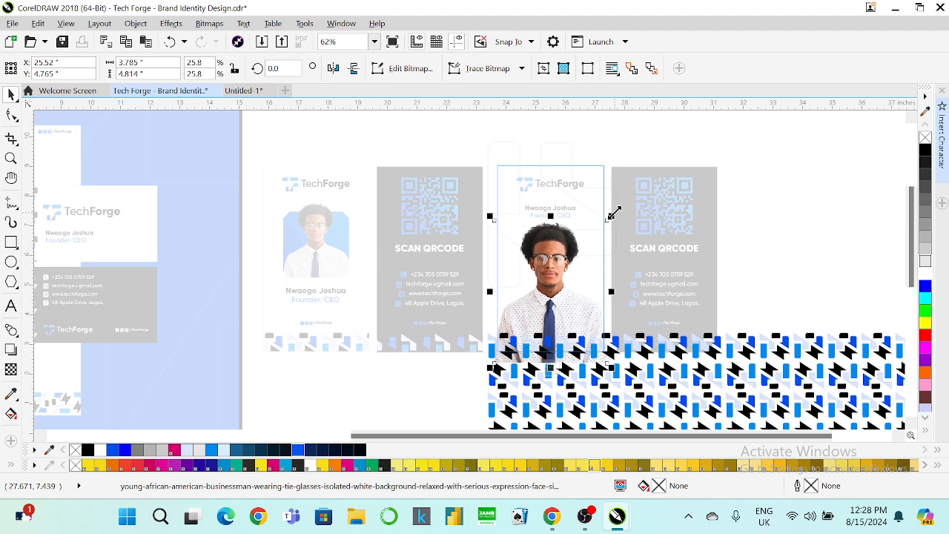
key("Down")
key("Down")
key("Down")
key("Down")
key("Down")
key("Down")
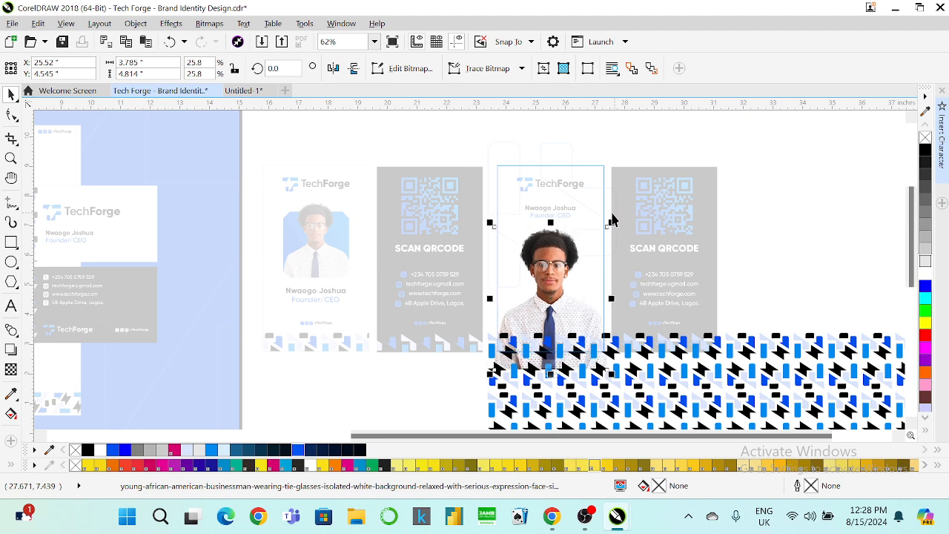
left_click(549, 367)
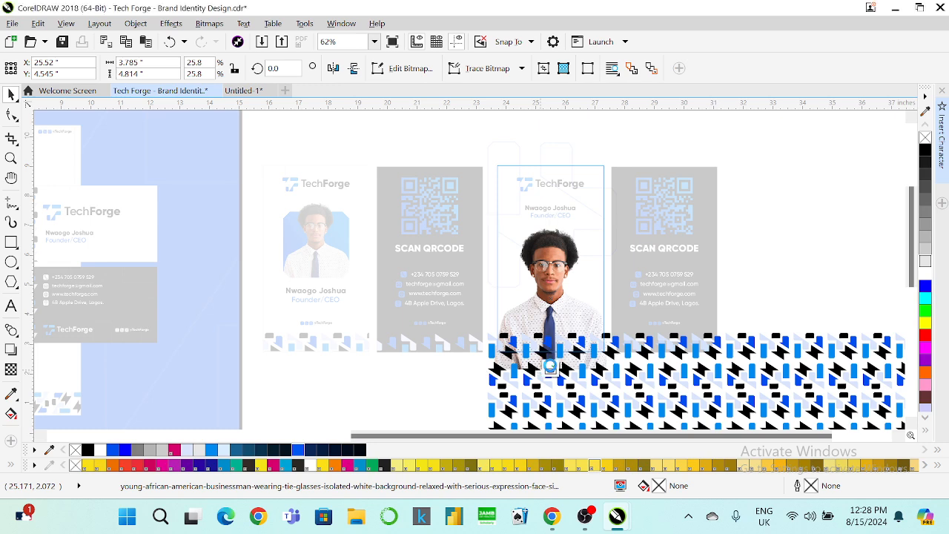
Nudge the name and Founder/CEO title down, then preview the board full screen with F9.
left_click(547, 214)
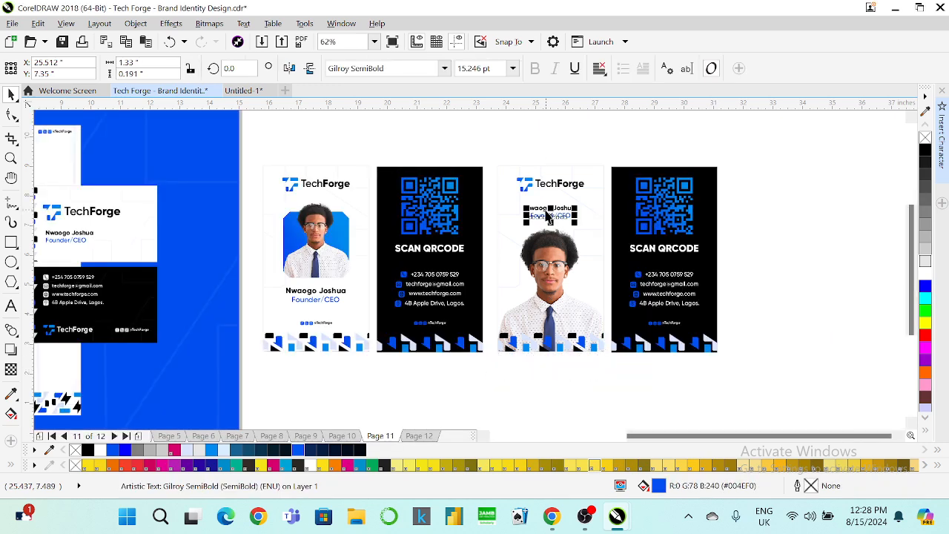
left_click(545, 216, "shift")
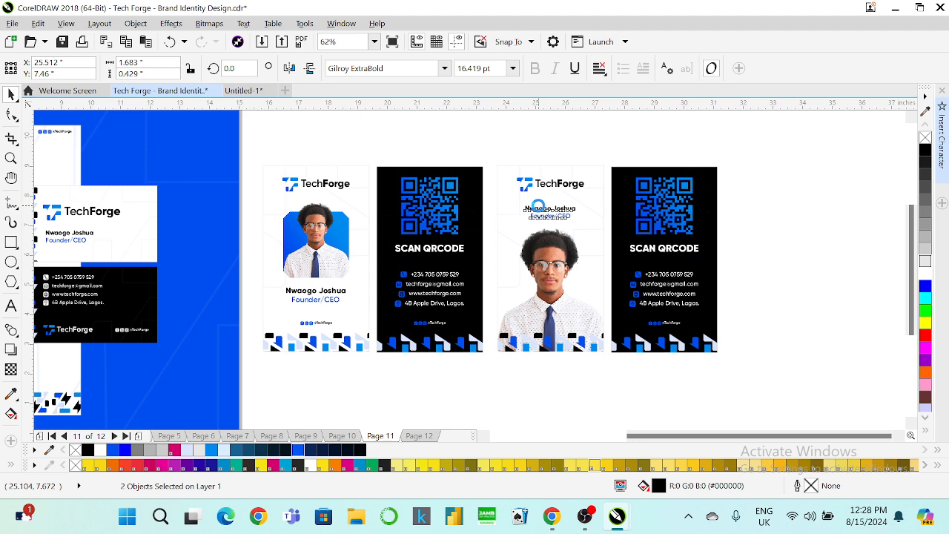
key("Down")
key("Down")
key("Down")
key("Down")
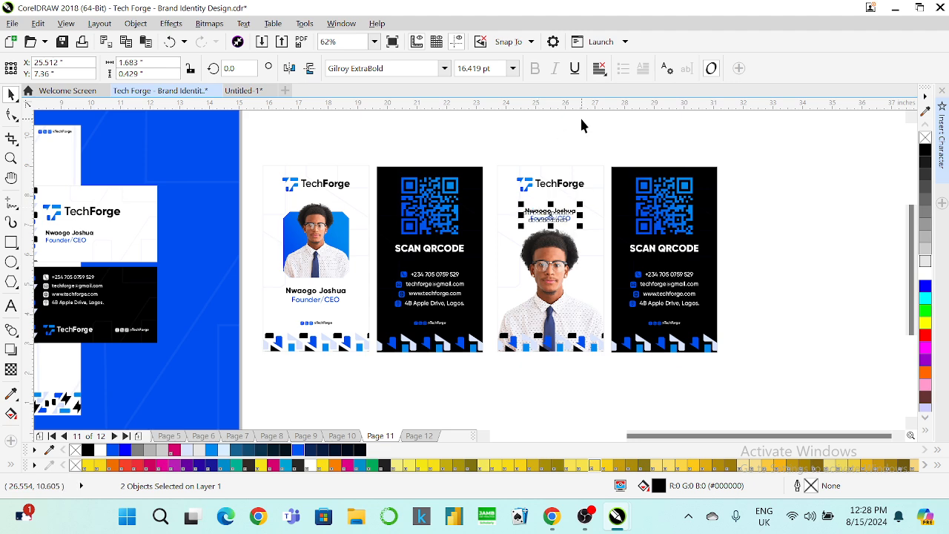
left_click(581, 121)
key("F9")
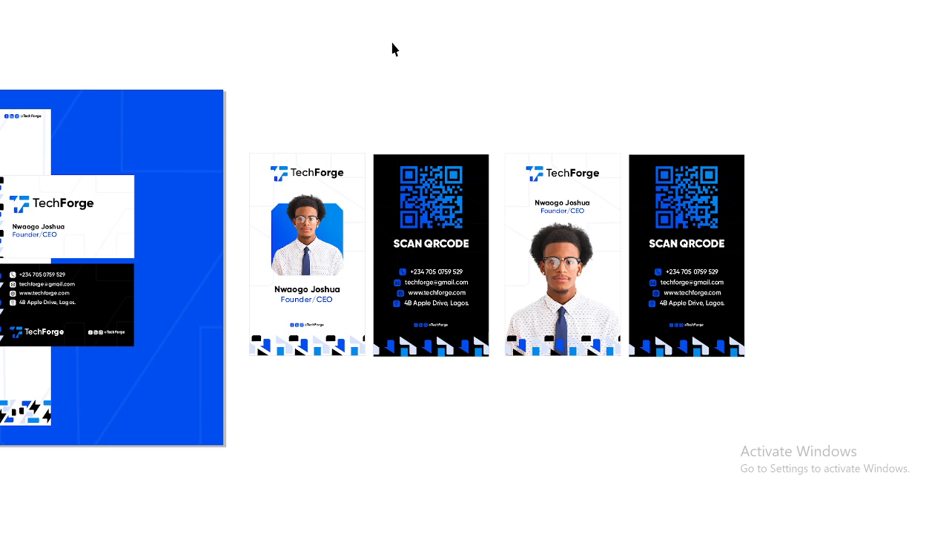
Leave the full-screen preview and return to the Page 11 editing view.
left_click(597, 143)
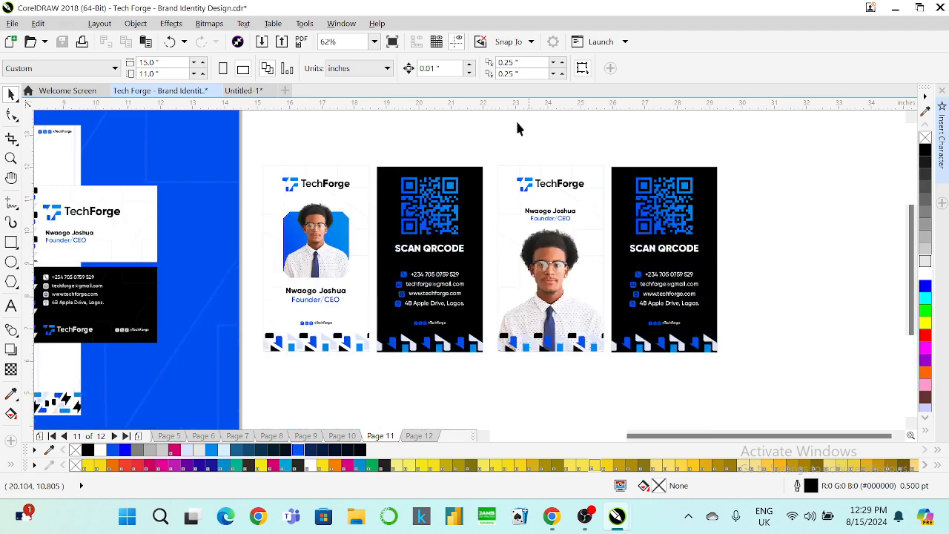
left_click(392, 42)
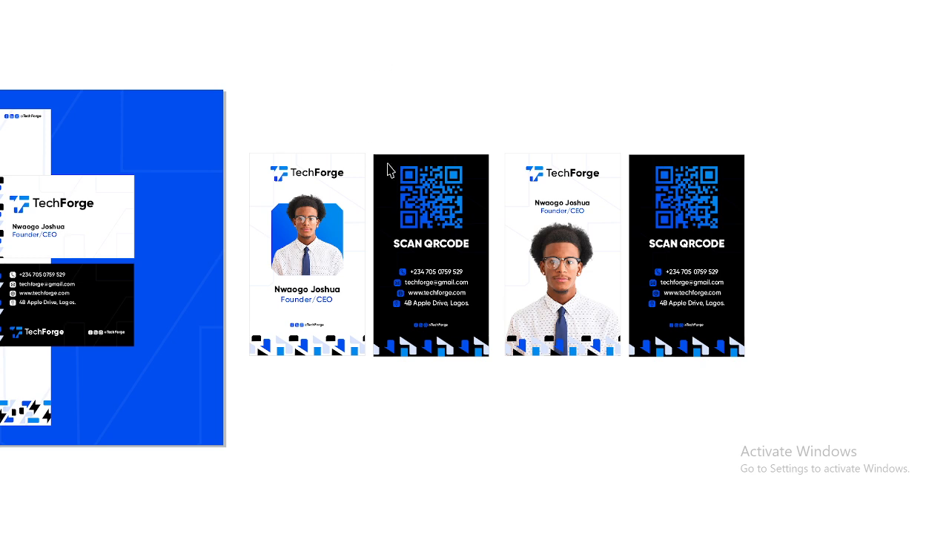
key("F9")
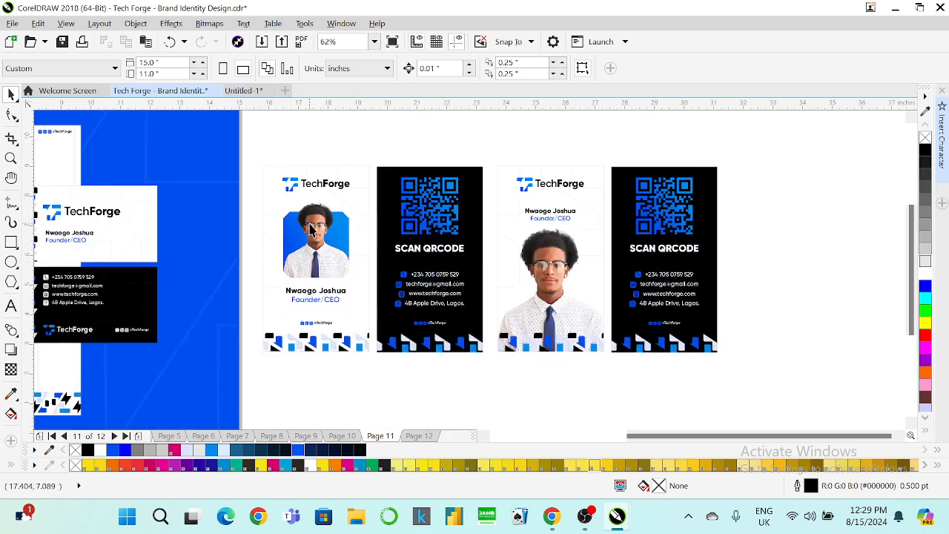
Zoom in to inspect the first ID card's photo and its PowerClip frame, then deselect.
scroll(300, 241, "up", 2)
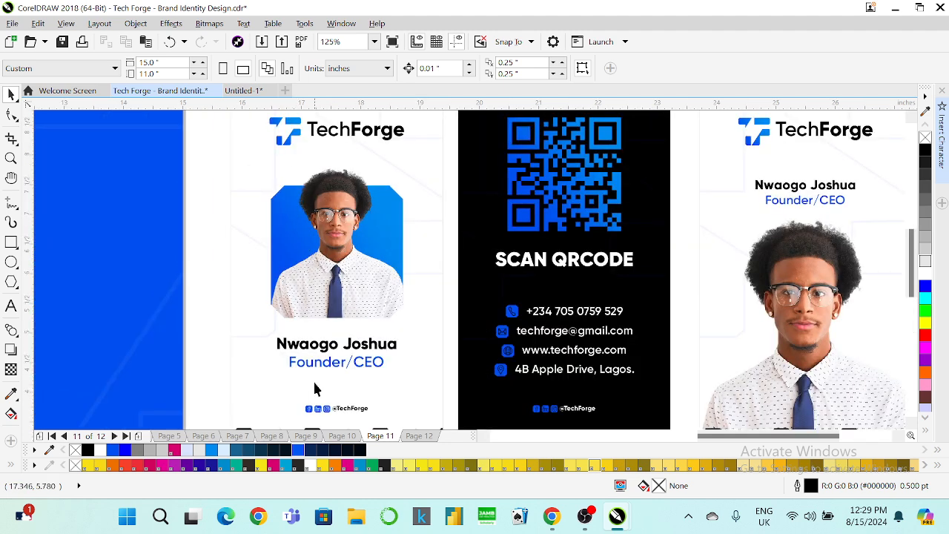
left_click(371, 244)
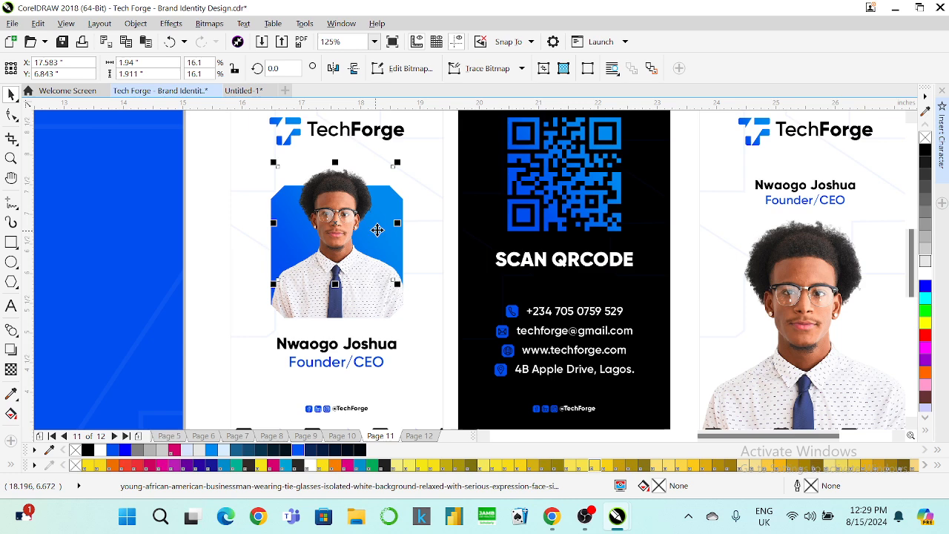
left_click(370, 304)
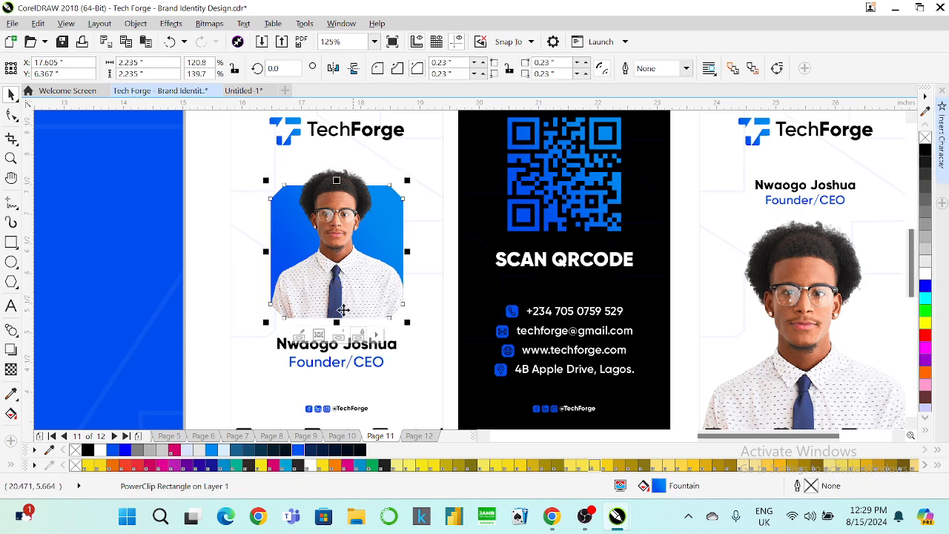
scroll(324, 312, "up", 2)
scroll(324, 312, "down", 6)
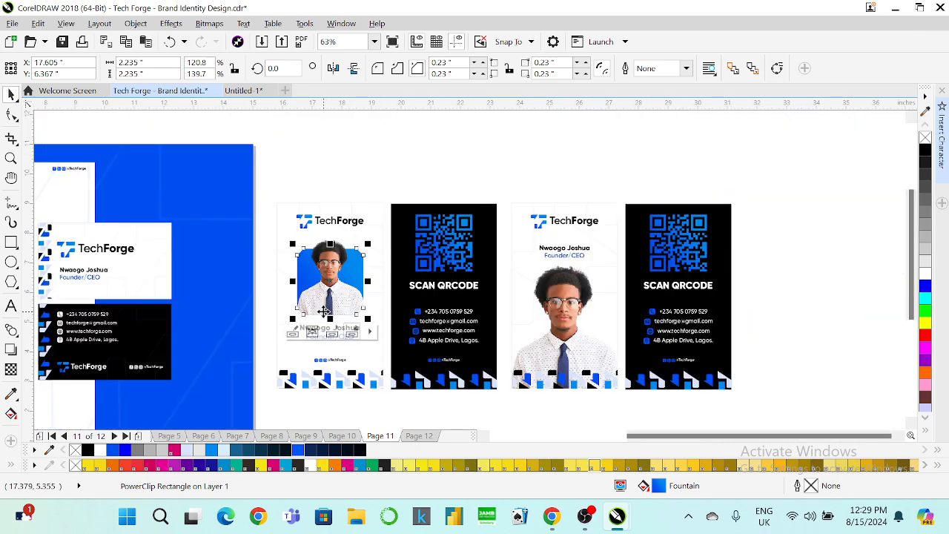
left_click(328, 356)
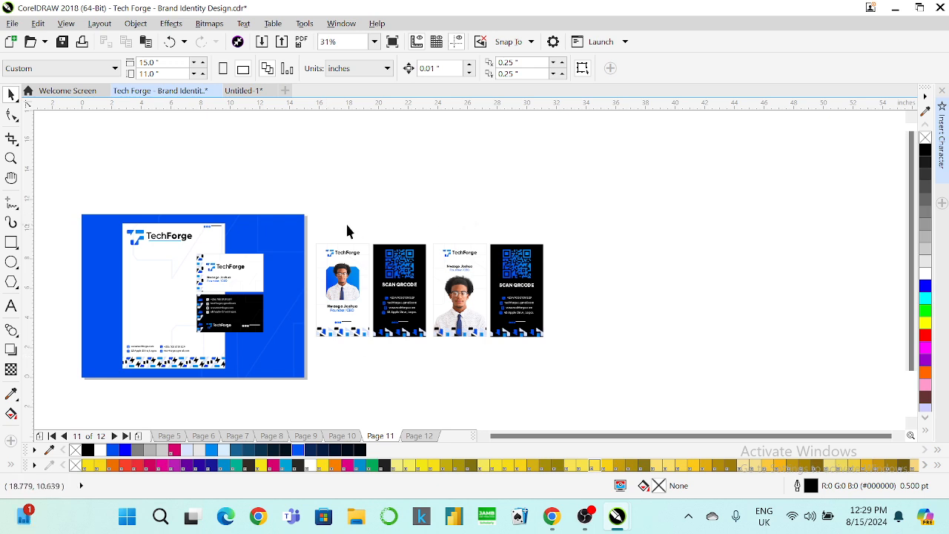
Place a copy of the first ID card on the letterhead mockup and shrink it.
left_click_drag(309, 218, 375, 362)
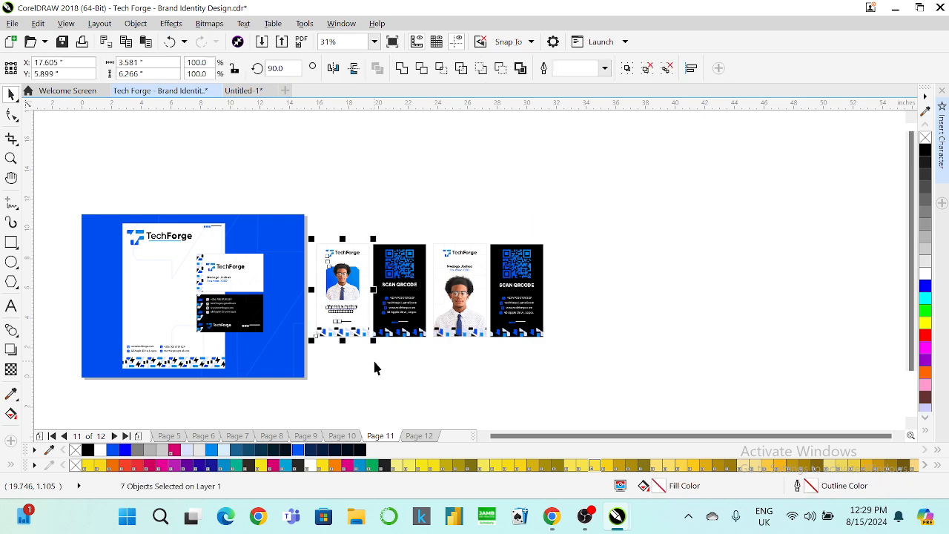
left_click_drag(338, 304, 120, 297)
scroll(111, 275, "up", 2)
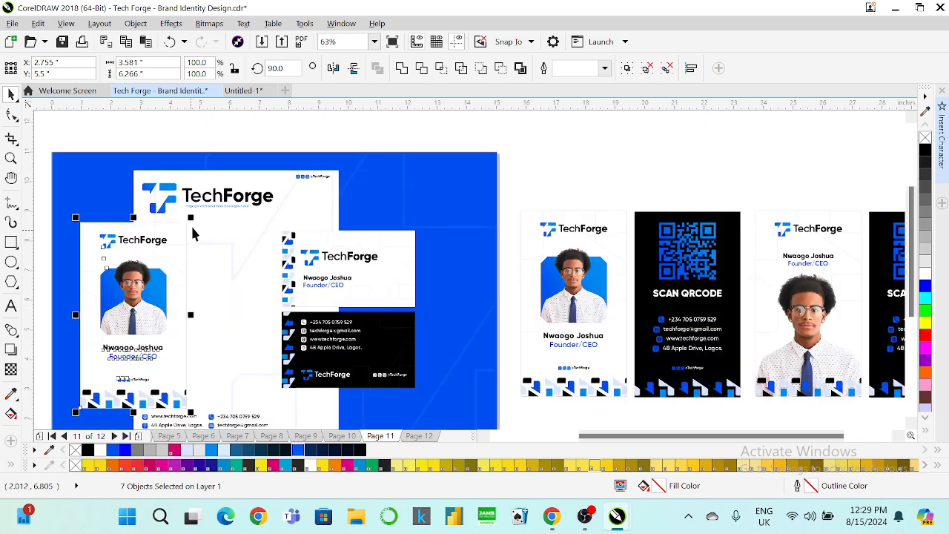
mouse_move(191, 217)
left_mouse_down()
mouse_move(173, 247)
mouse_move(191, 217)
left_mouse_up()
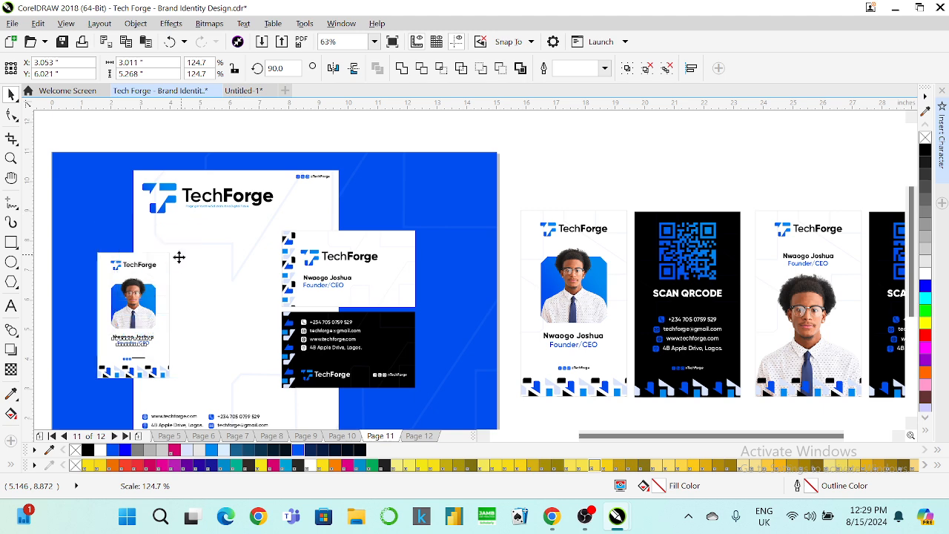
left_click_drag(158, 284, 152, 293)
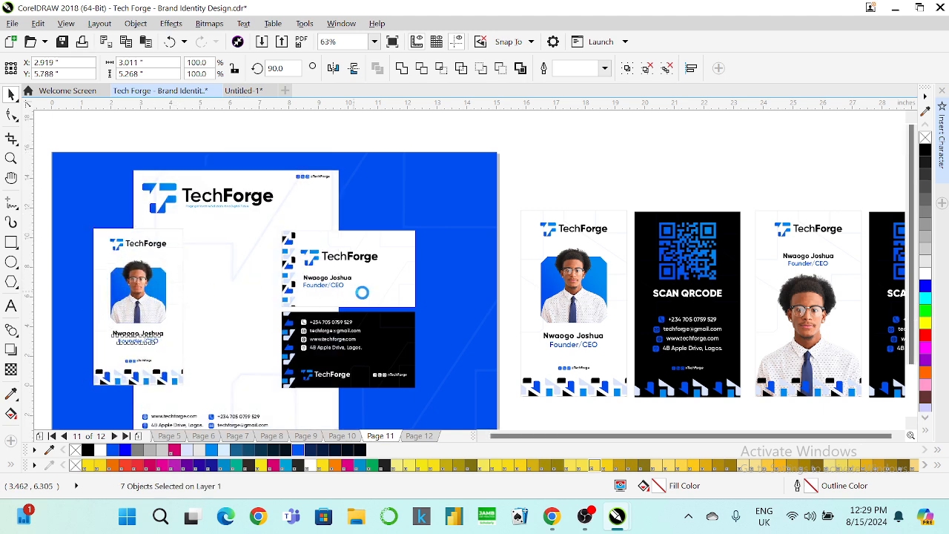
scroll(215, 317, "down", 2)
scroll(225, 326, "up", 2)
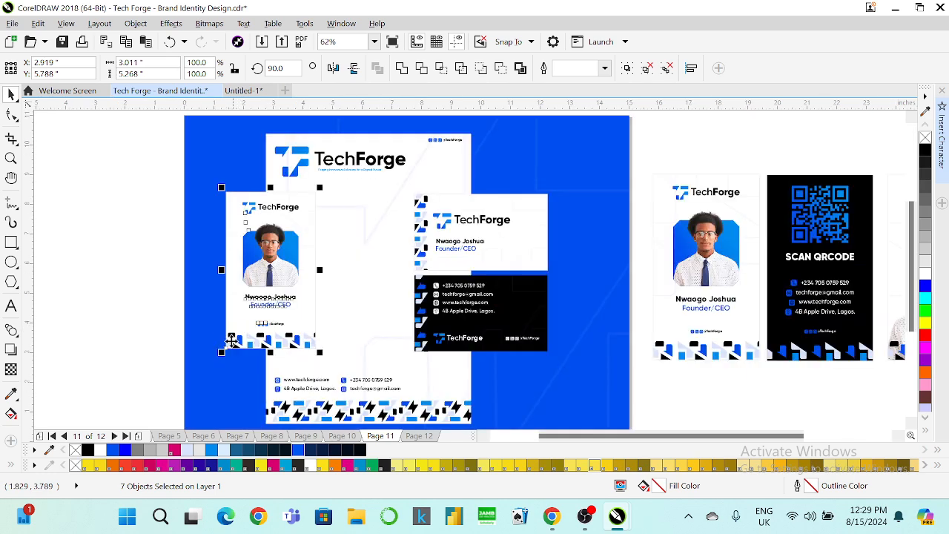
left_click_drag(221, 353, 229, 355)
Scale the business card to 92.9%, then group its black back and move it lower left.
left_click_drag(639, 182, 393, 370)
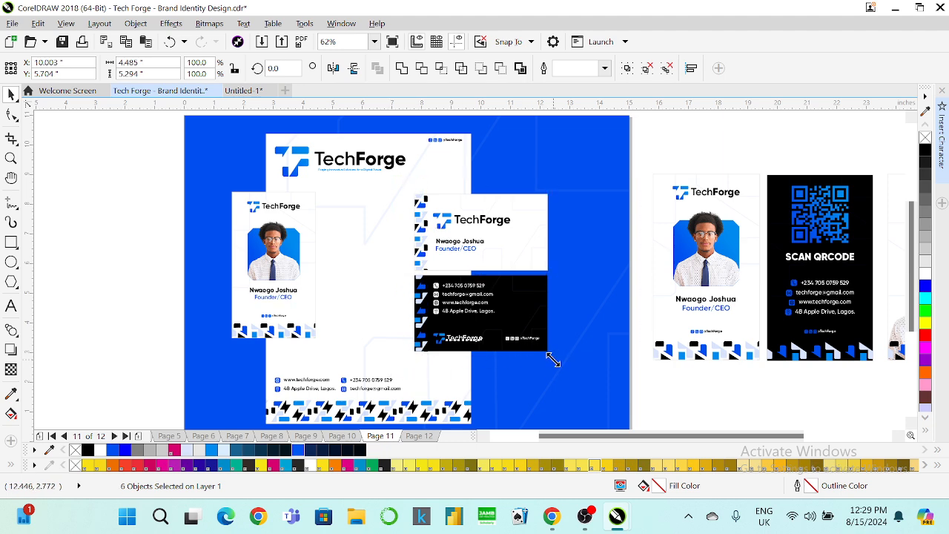
left_click_drag(551, 356, 538, 353)
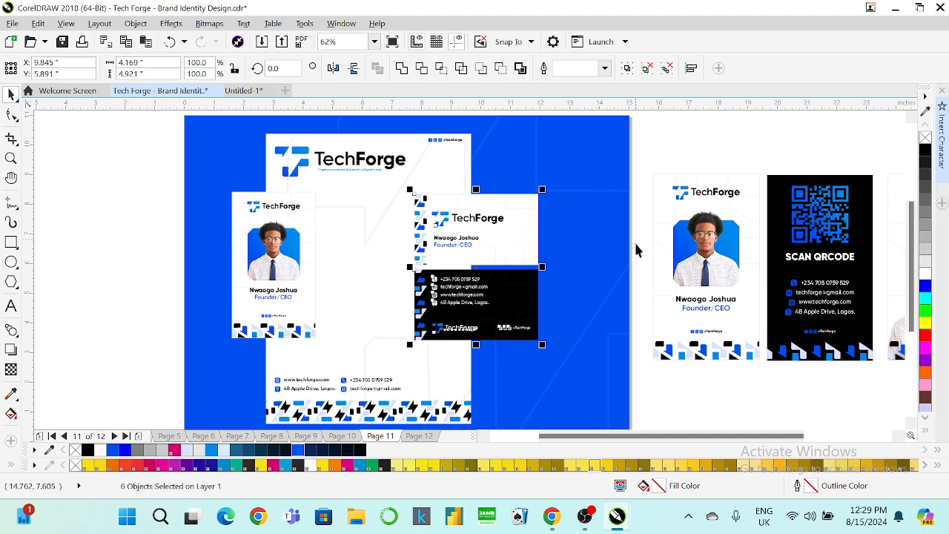
left_click_drag(636, 261, 396, 359)
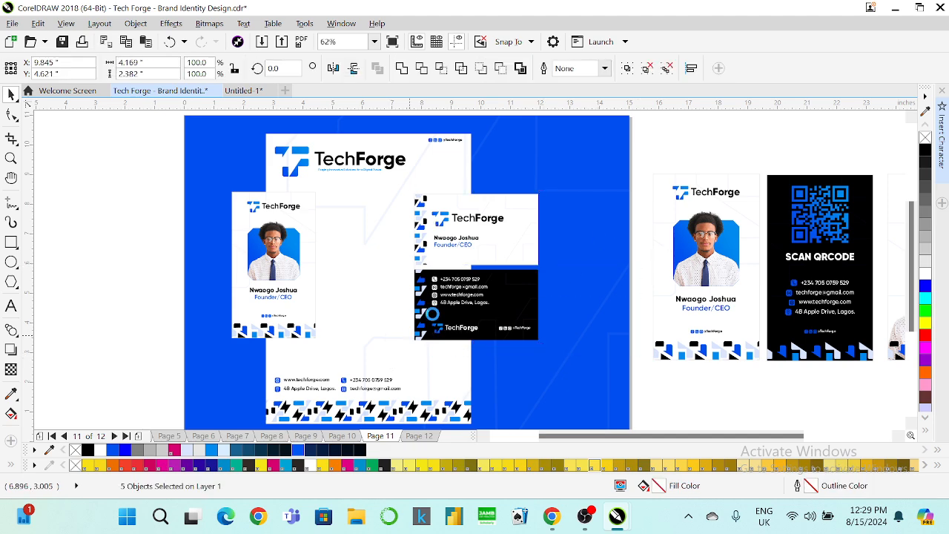
key("ctrl+g")
left_click_drag(471, 316, 276, 378)
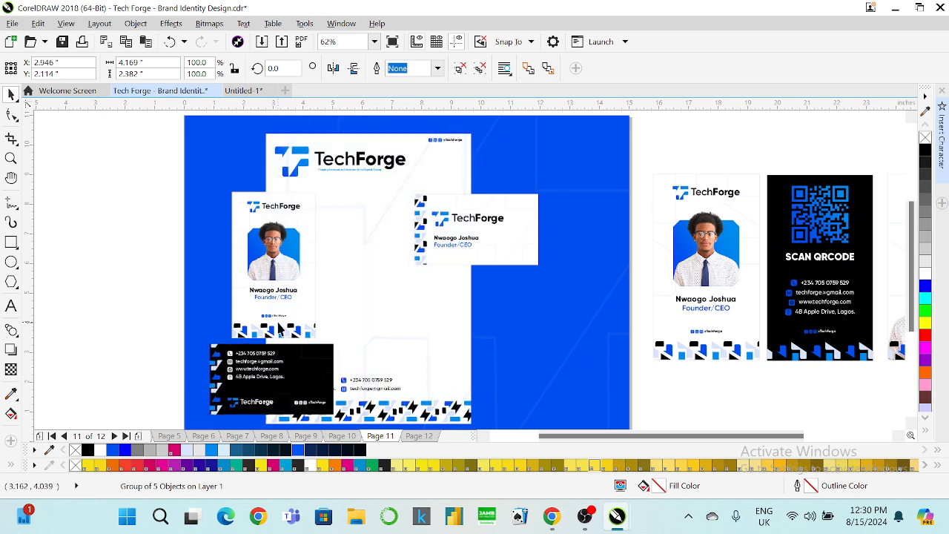
Nudge the ID card and black card back together slightly up and right.
left_click(278, 320, "shift")
key("Up")
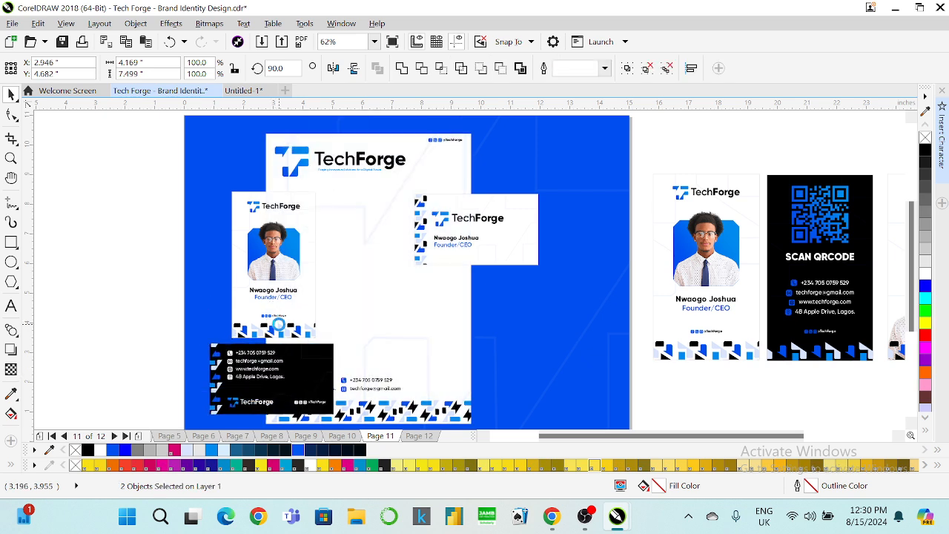
key("Right")
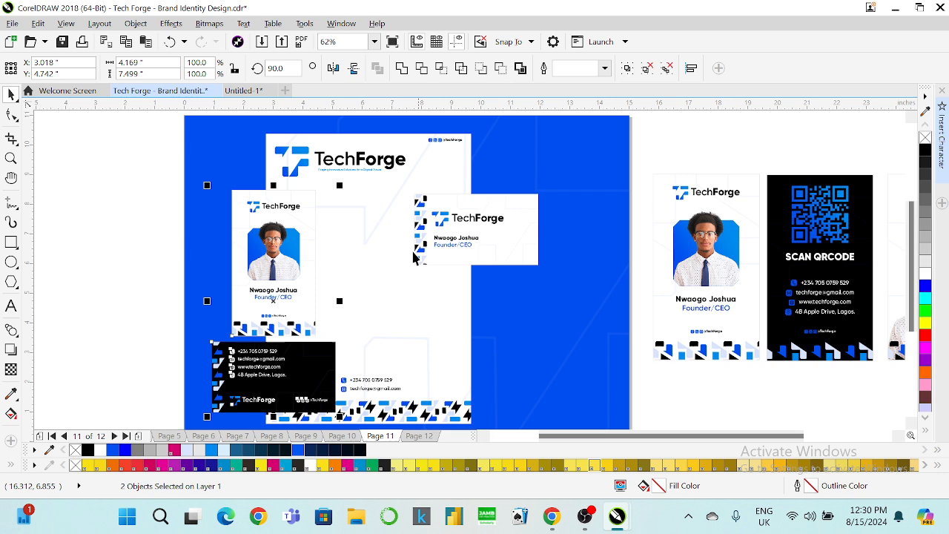
left_click(307, 265)
left_click(108, 255)
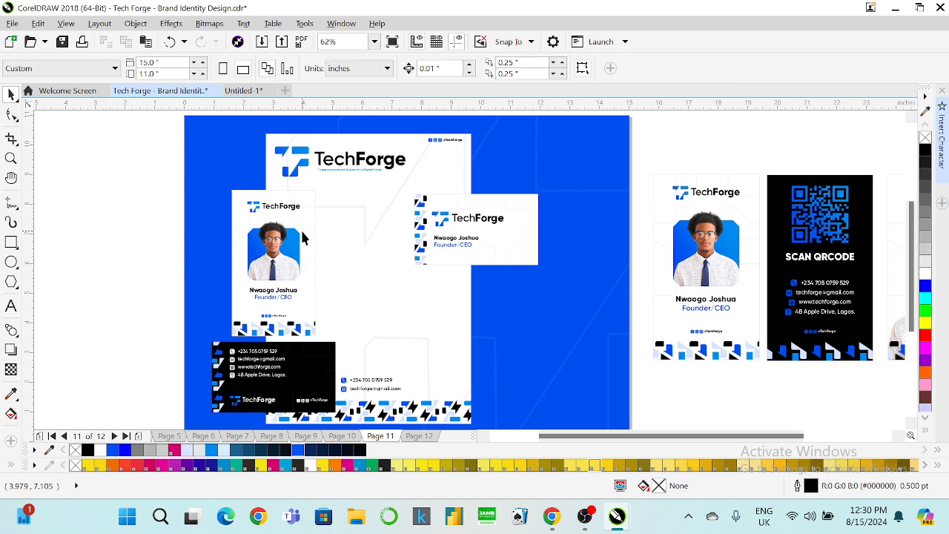
Group the black QR card and place a shrunken copy on the mockup.
left_click(300, 229)
left_click_drag(145, 166, 332, 349)
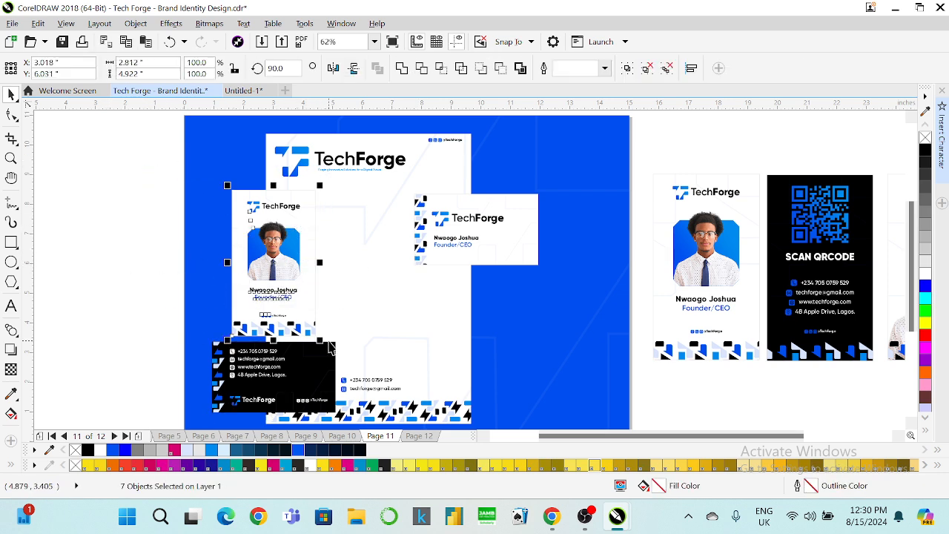
left_click(789, 244)
left_click_drag(765, 156, 885, 381)
key("ctrl+g")
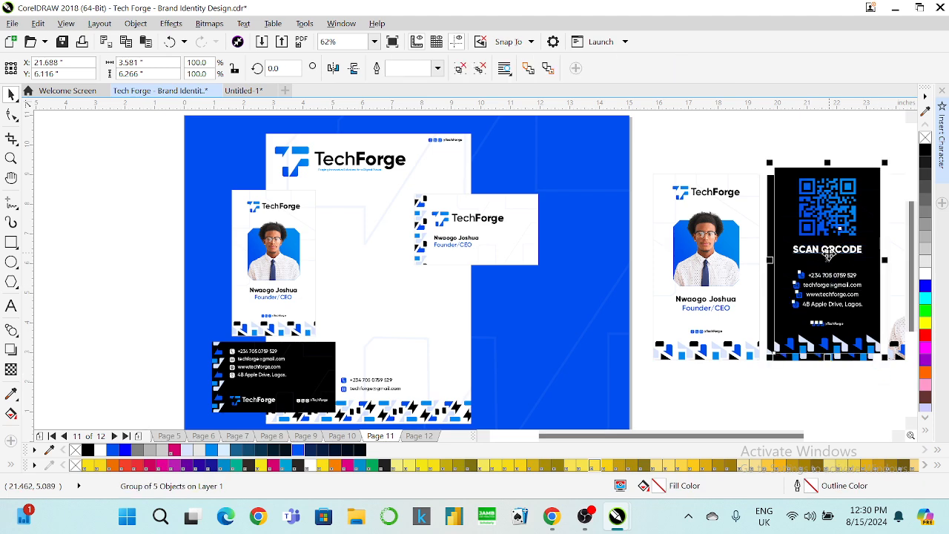
left_click_drag(816, 264, 491, 260)
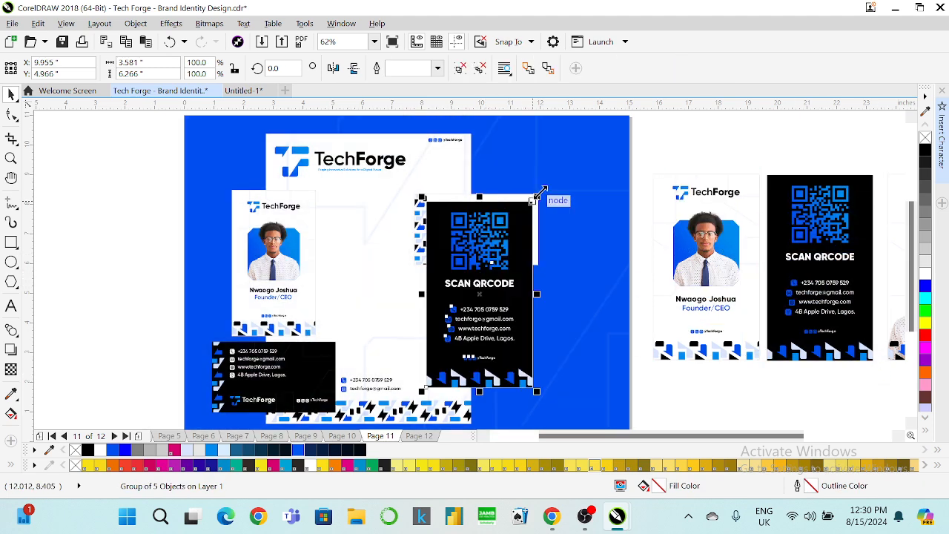
left_click_drag(536, 197, 486, 285)
left_click_drag(461, 319, 470, 313)
Resize the QR card copy to width 2.812 and height 4.922.
left_click(294, 244)
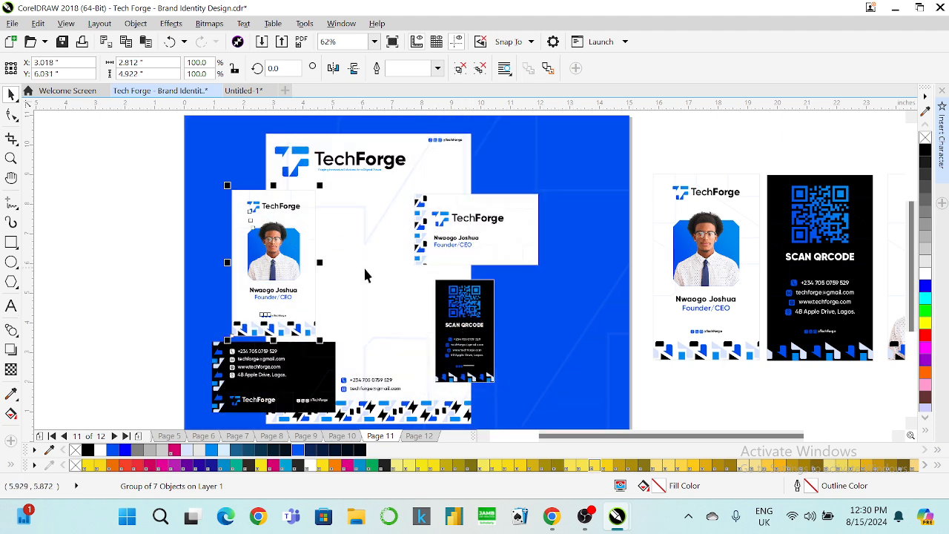
left_click(464, 316)
left_click_drag(152, 63, 91, 63)
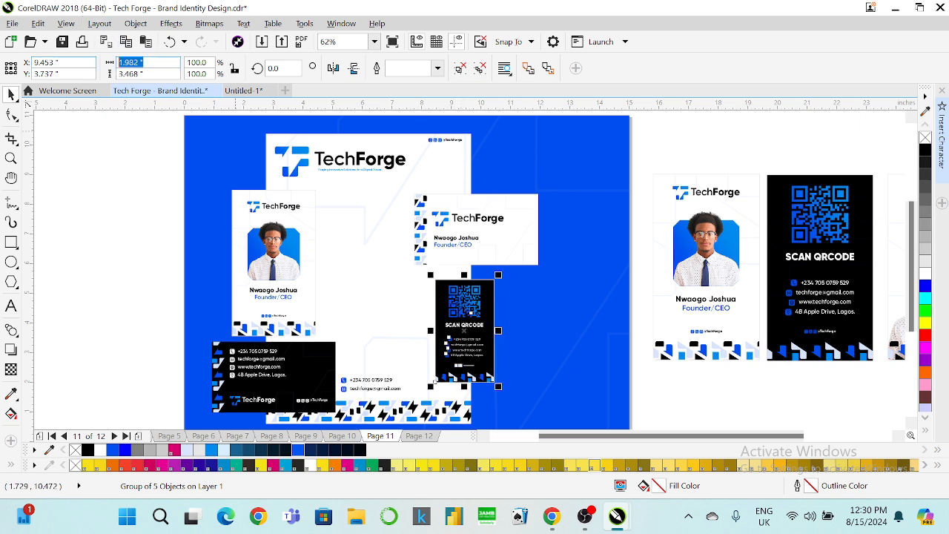
type("2")
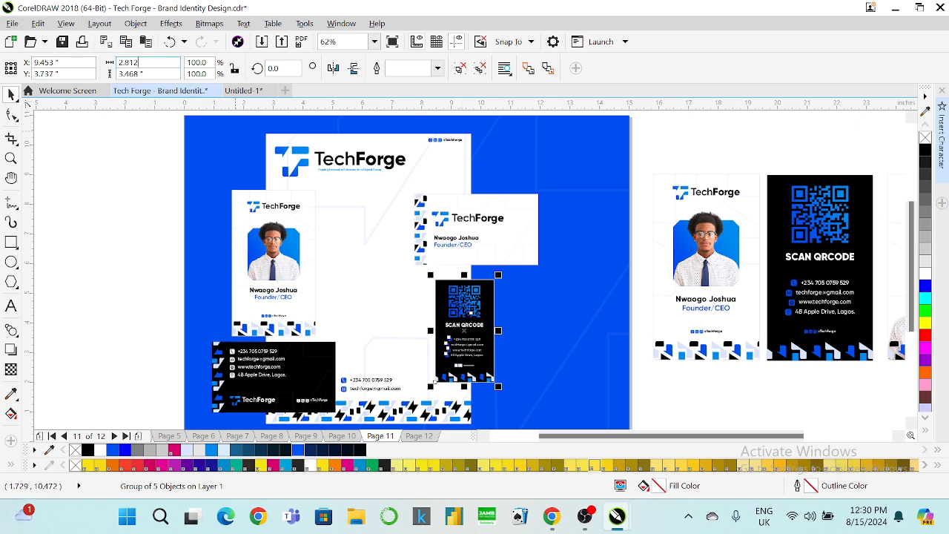
type(".812")
key("Return")
left_click(272, 251)
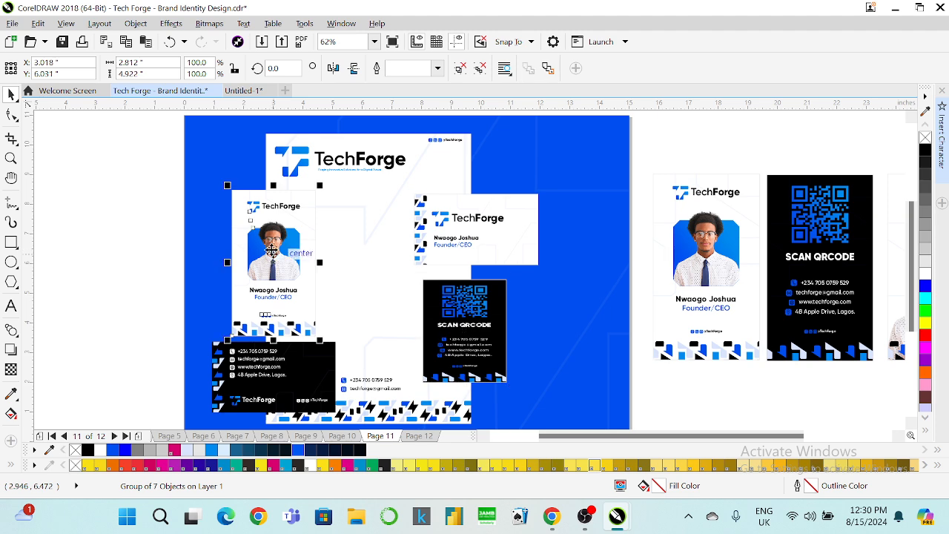
left_click(464, 330)
left_click_drag(152, 74, 120, 74)
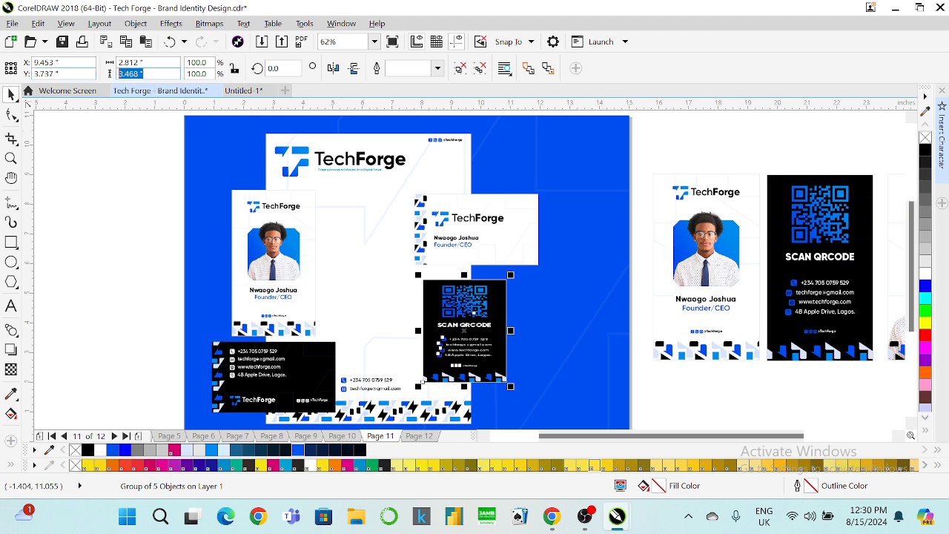
type("4.922")
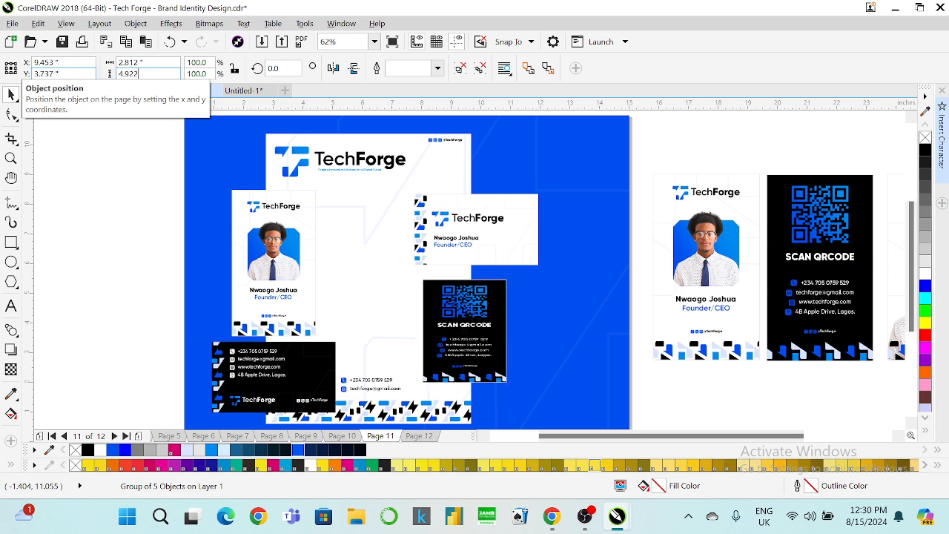
key("Return")
Move the white landscape card up and centre it over the QR card.
left_click(452, 226)
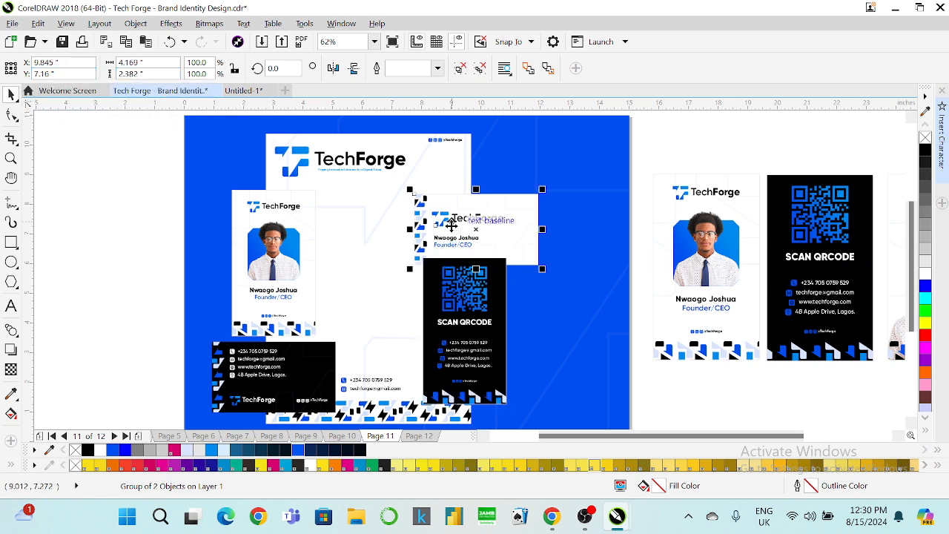
left_click_drag(451, 225, 452, 201)
left_click(458, 273, "shift")
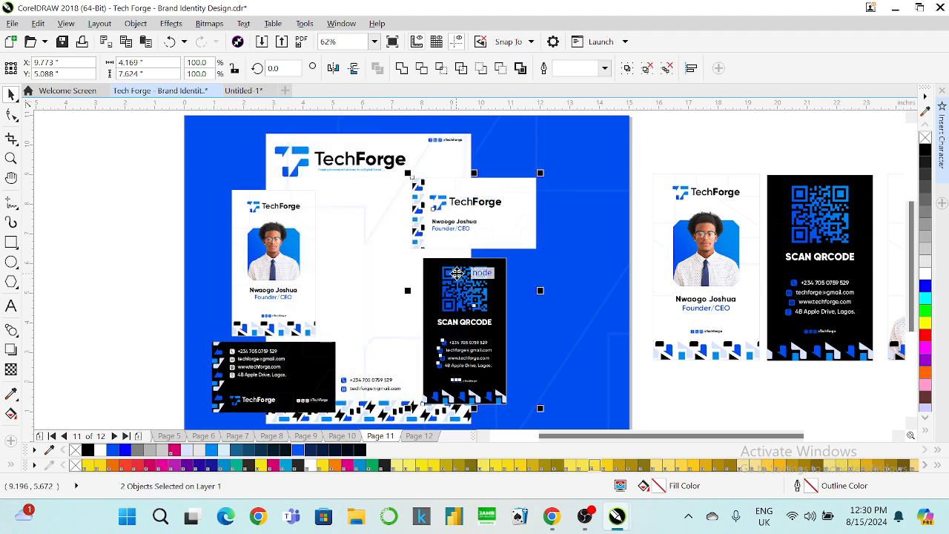
key("ctrl+z")
key("ctrl+shift+z")
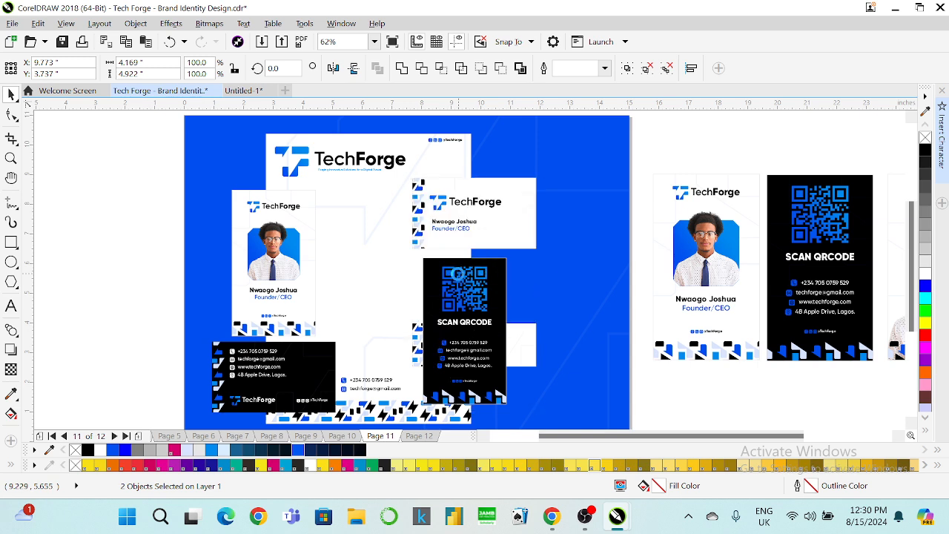
key("c")
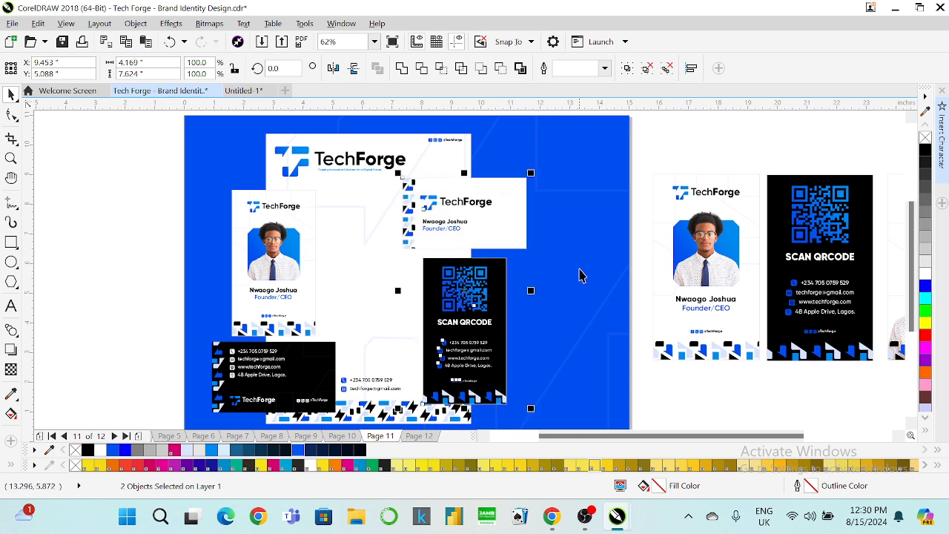
left_click(650, 388)
Nudge the QR card up, then shift both cards slightly up and right.
left_click(457, 322)
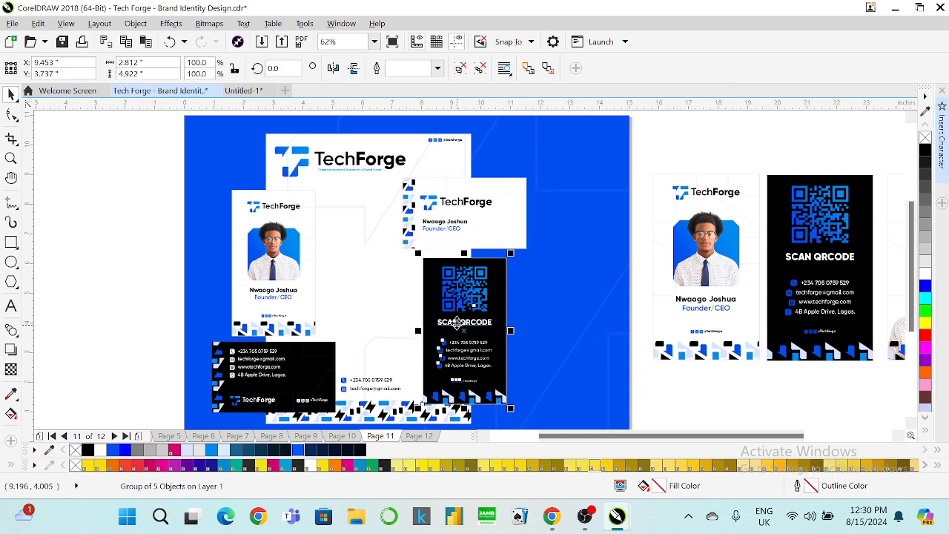
key("Up")
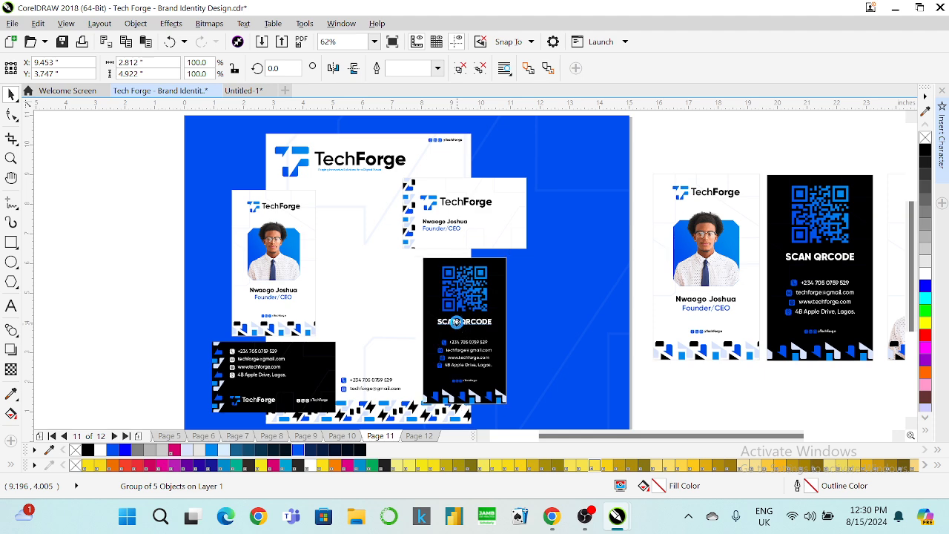
key("Up")
key("Up")
key("Up")
key("Up")
key("Up")
key("Up")
key("Up")
key("Up")
key("Up")
key("Up")
key("Up")
key("Up")
key("Up")
key("Up")
key("Up")
key("Up")
key("Up")
key("Up")
key("Up")
key("Up")
key("Up")
key("Up")
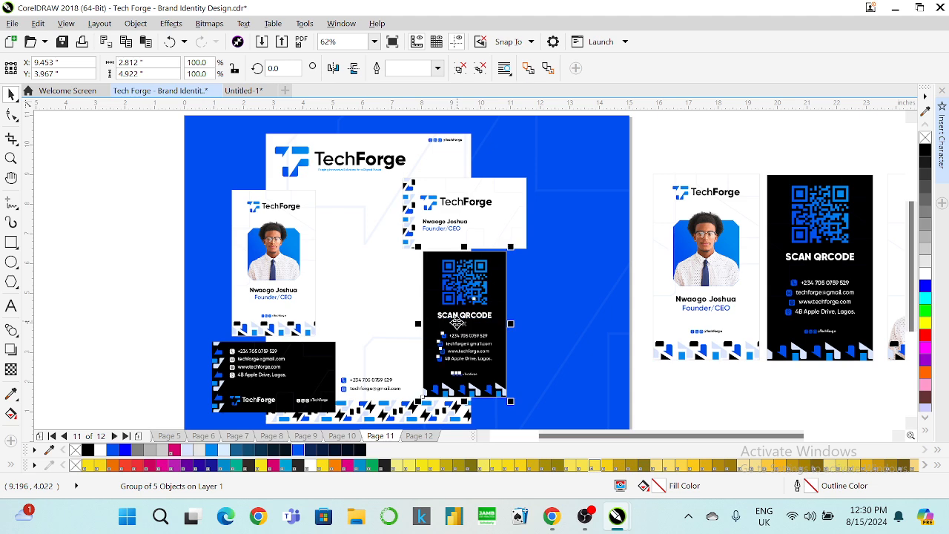
left_click(475, 230, "shift")
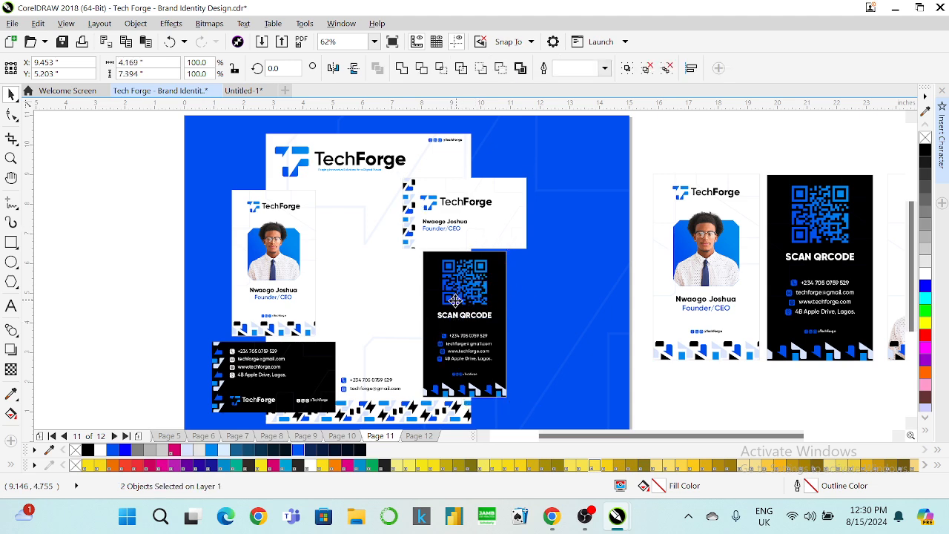
left_click_drag(457, 299, 460, 289)
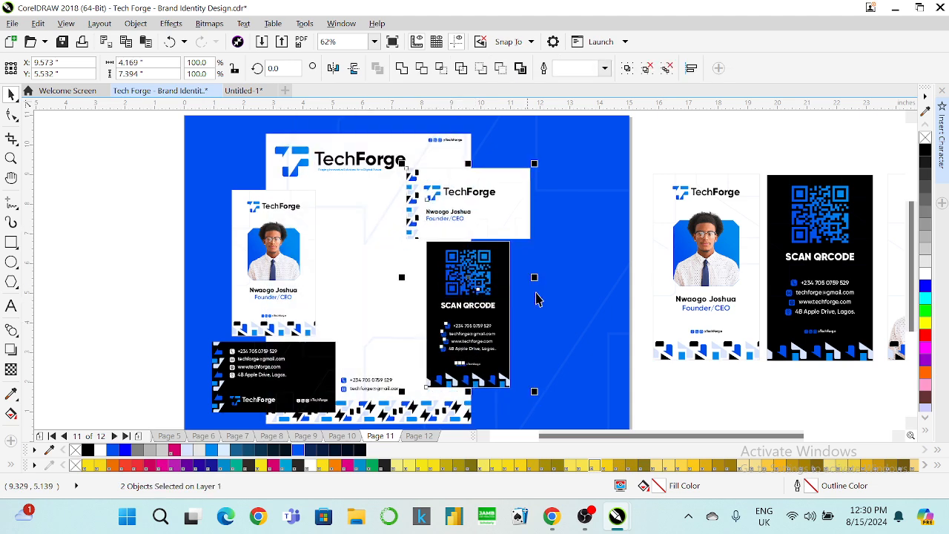
left_click(587, 362)
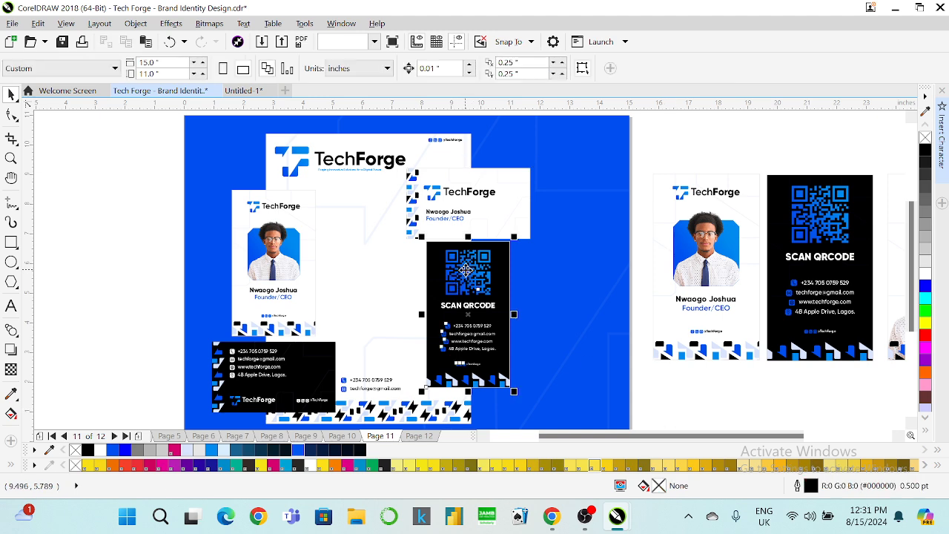
Group the eight card objects on the blue board and centre the group on the page.
left_click(466, 270)
left_click_drag(465, 270, 465, 271)
scroll(627, 234, "down", 2)
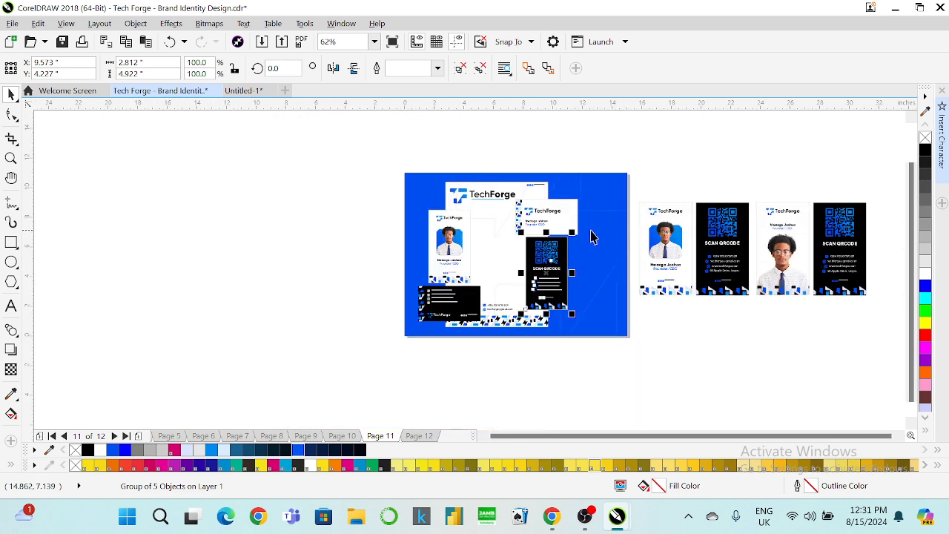
left_click_drag(403, 144, 590, 354)
key("ctrl+g")
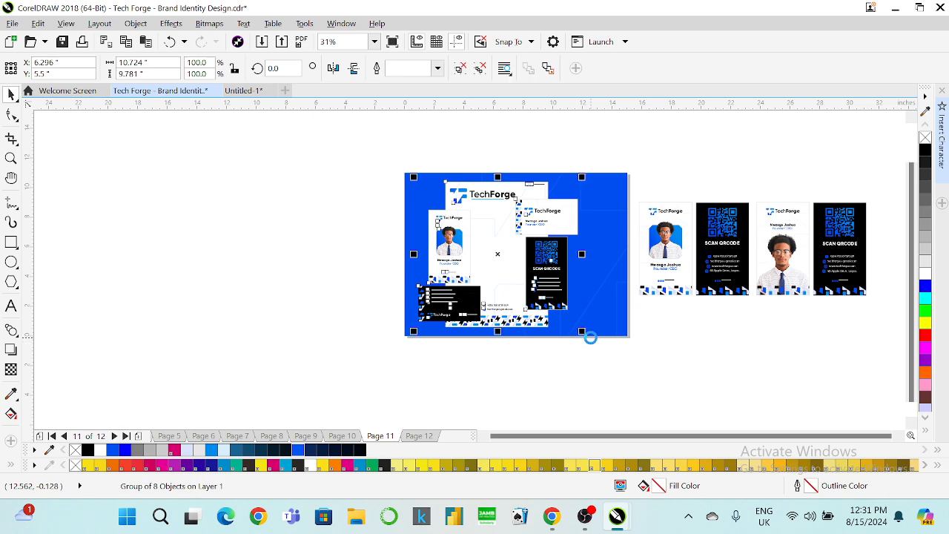
key("p")
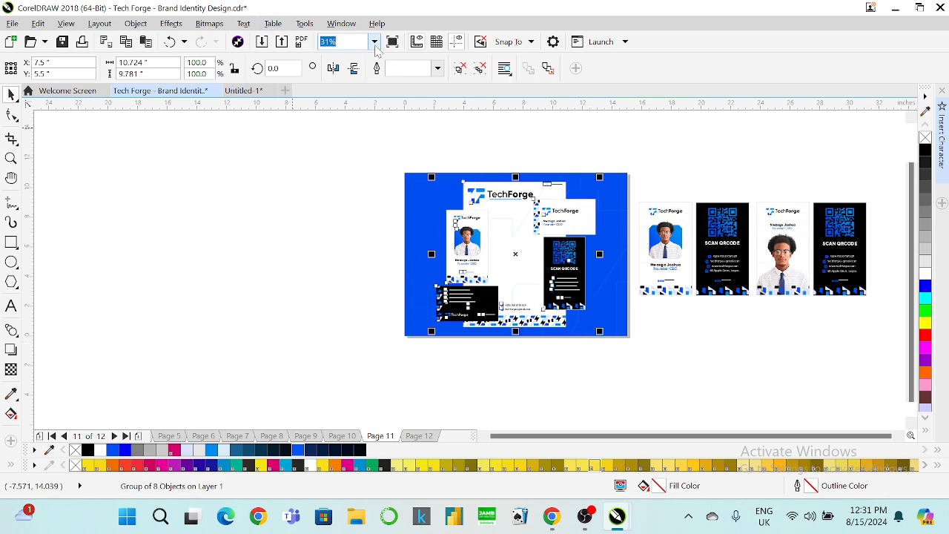
Zoom to fit all objects and view the board in full-screen preview.
left_click(374, 41)
left_click(364, 65)
key("F9")
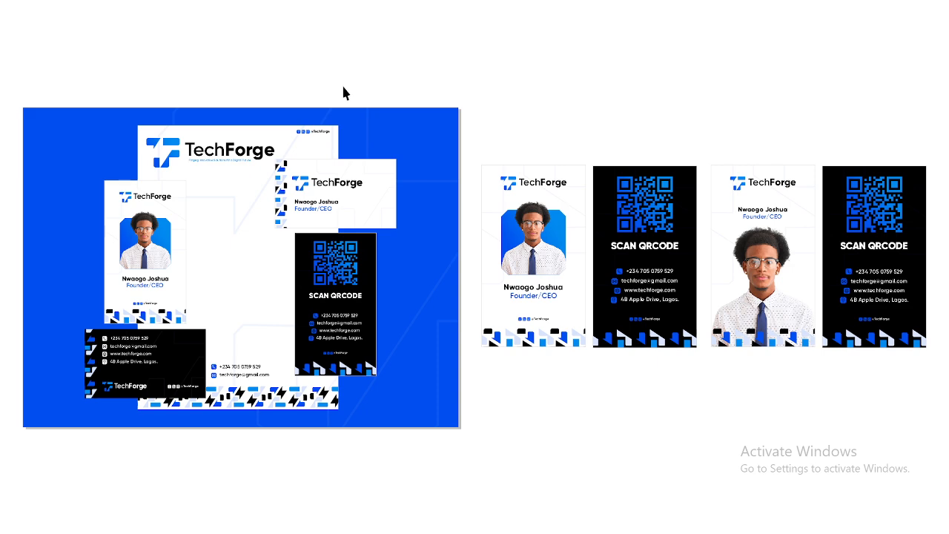
Leave the full-screen preview and reselect the eight-object group.
key("Escape")
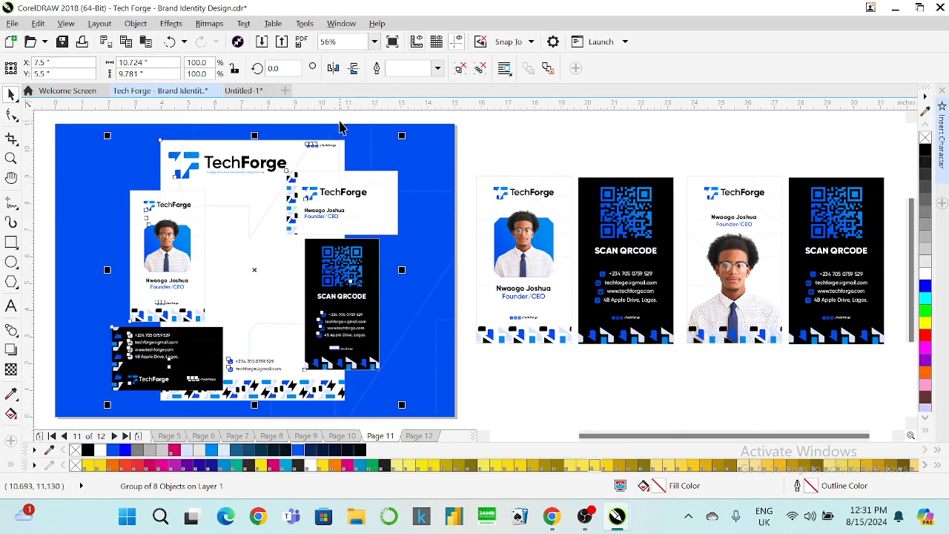
left_click(343, 123)
left_click(331, 191)
left_click(474, 161)
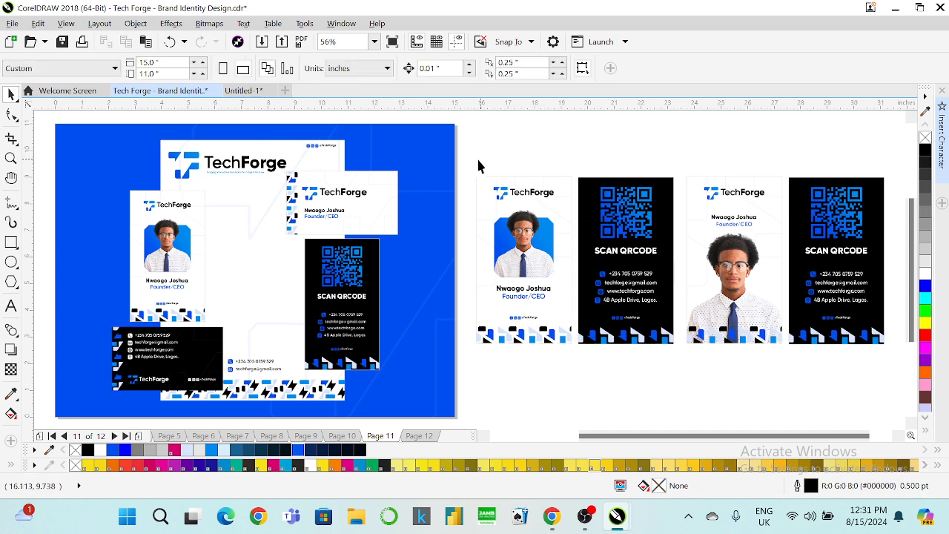
left_click(332, 218)
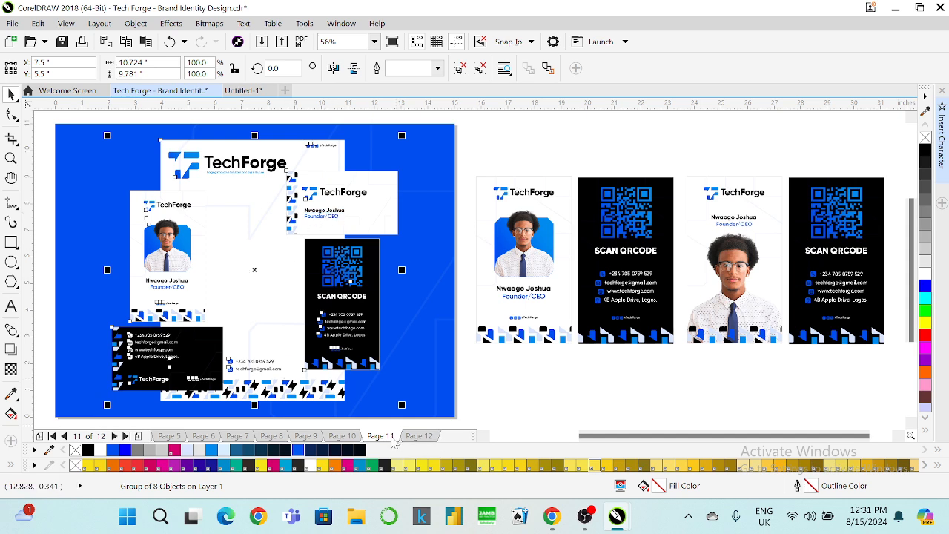
Insert Pages 12 and 13, each with a page-sized rectangle, then return to Page 11.
right_click(393, 438)
left_click(424, 365)
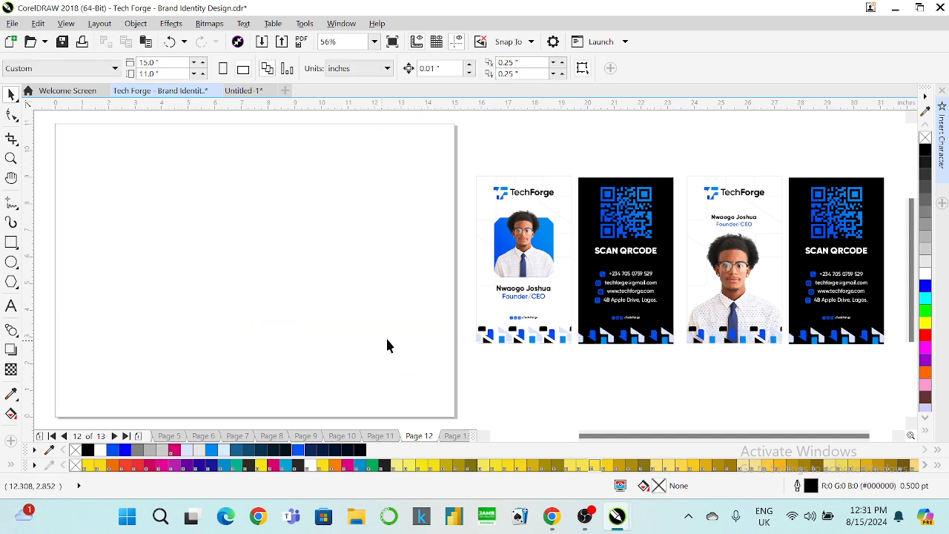
double_click(11, 242)
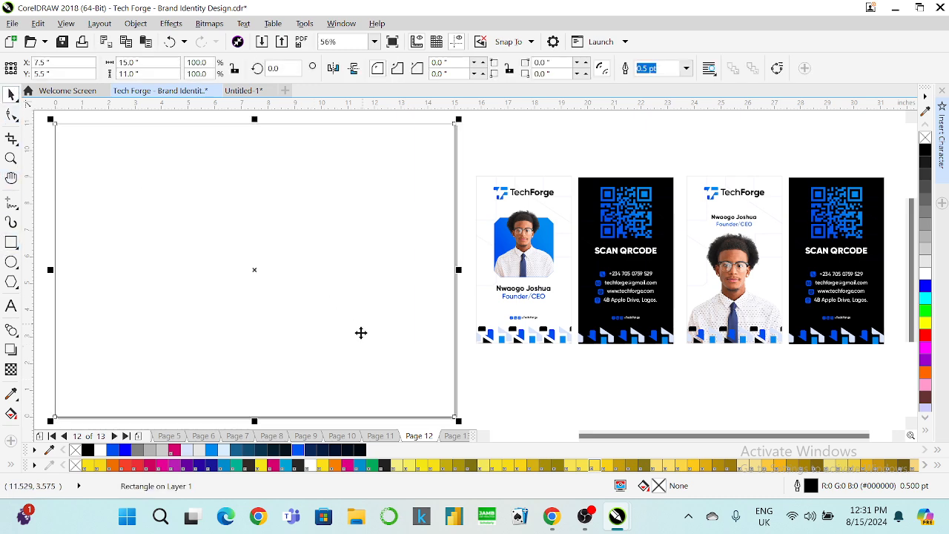
right_click(419, 435)
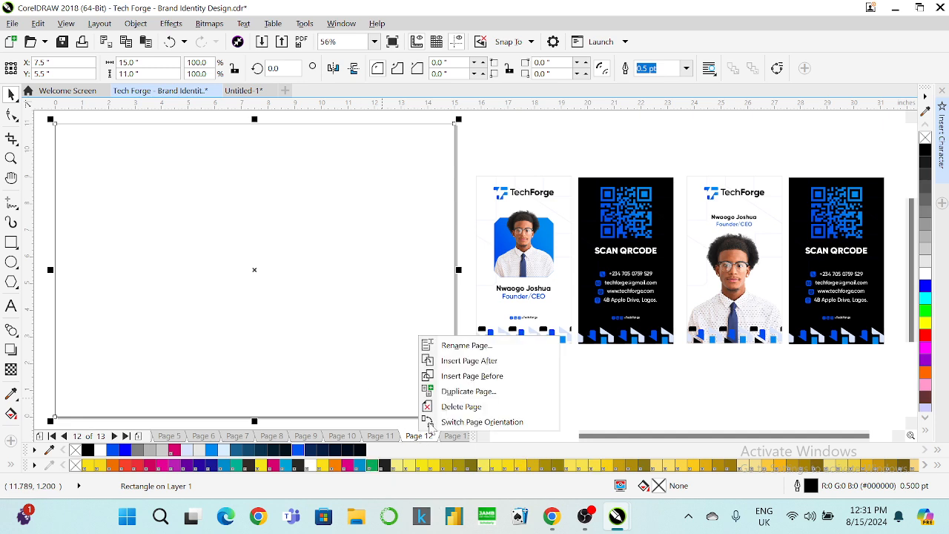
left_click(469, 360)
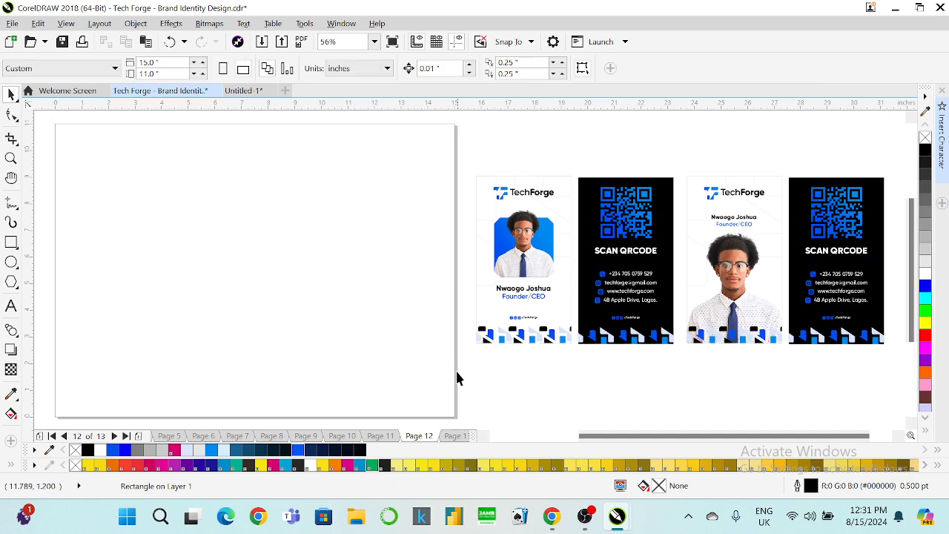
double_click(10, 242)
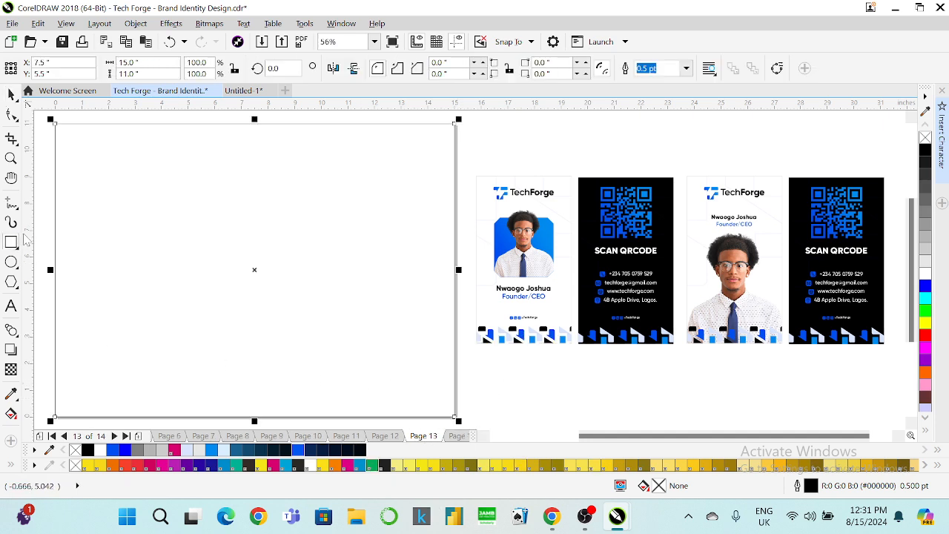
left_click(48, 160)
key("Page_Up")
key("Page_Up")
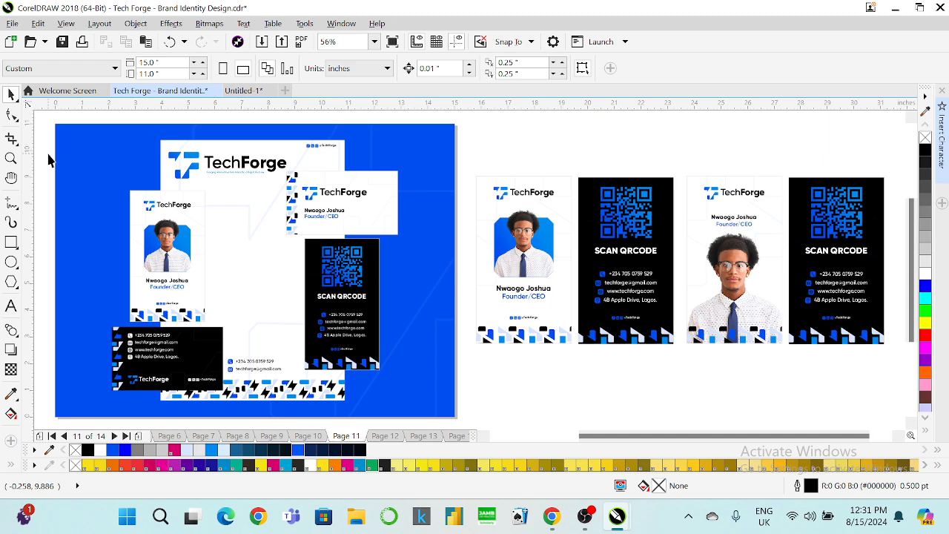
Ungroup the Page 11 layout and select the white and black business cards.
left_click(310, 189)
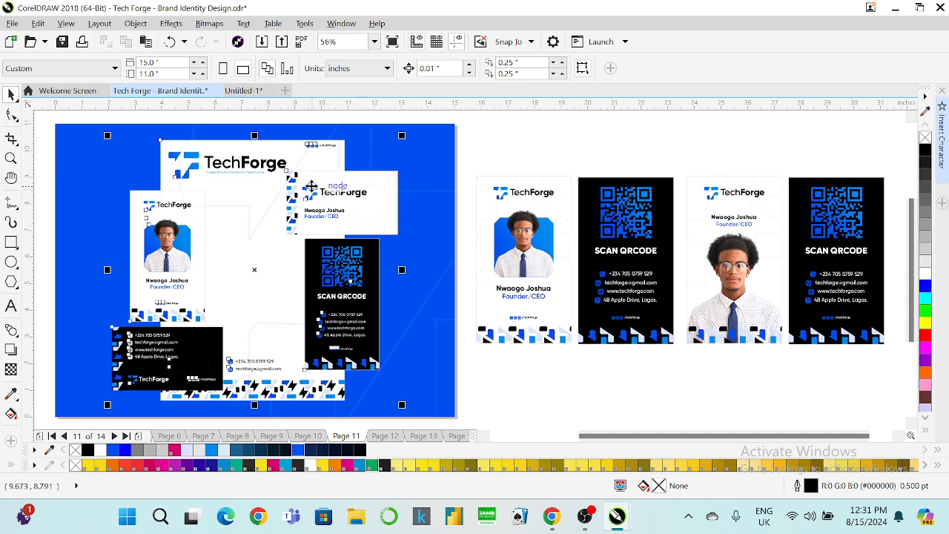
right_click(310, 190)
left_click(344, 198)
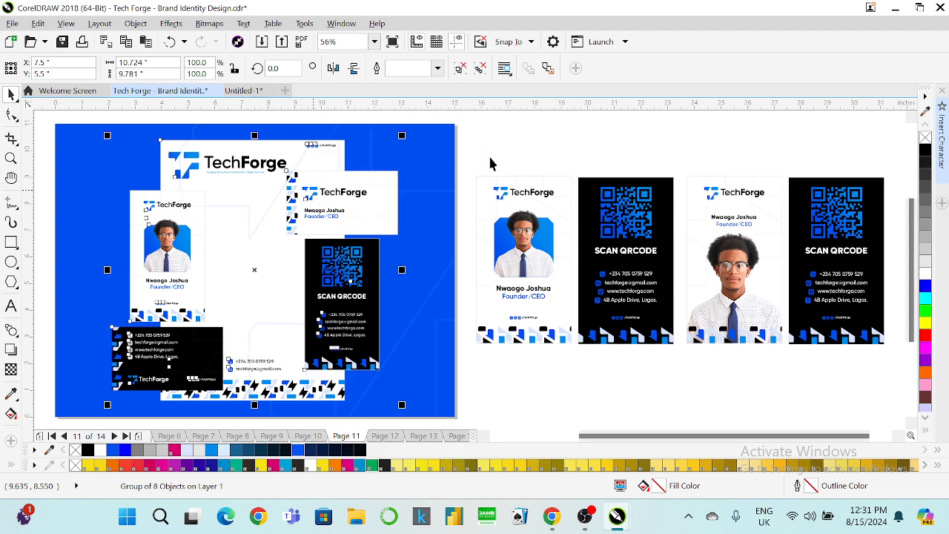
left_click(374, 184)
left_click(145, 347, "shift")
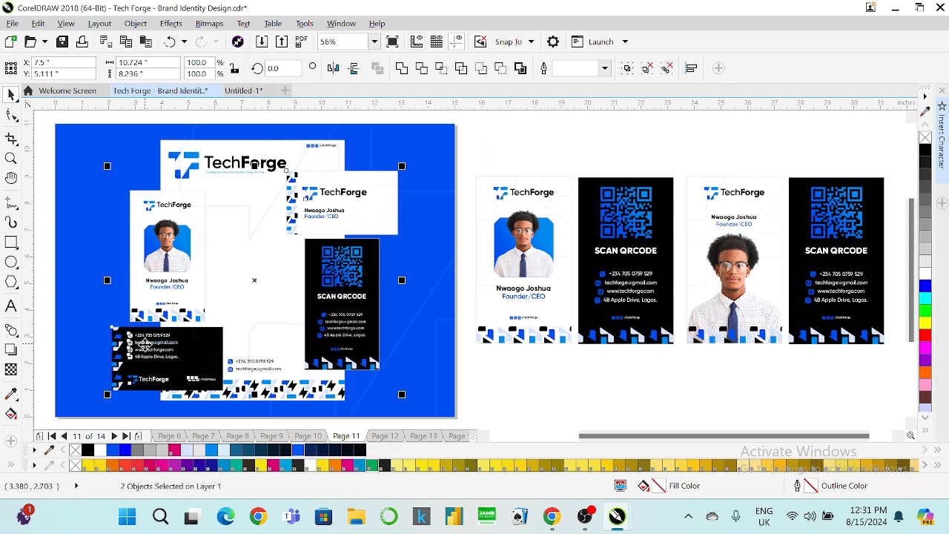
left_click(128, 345)
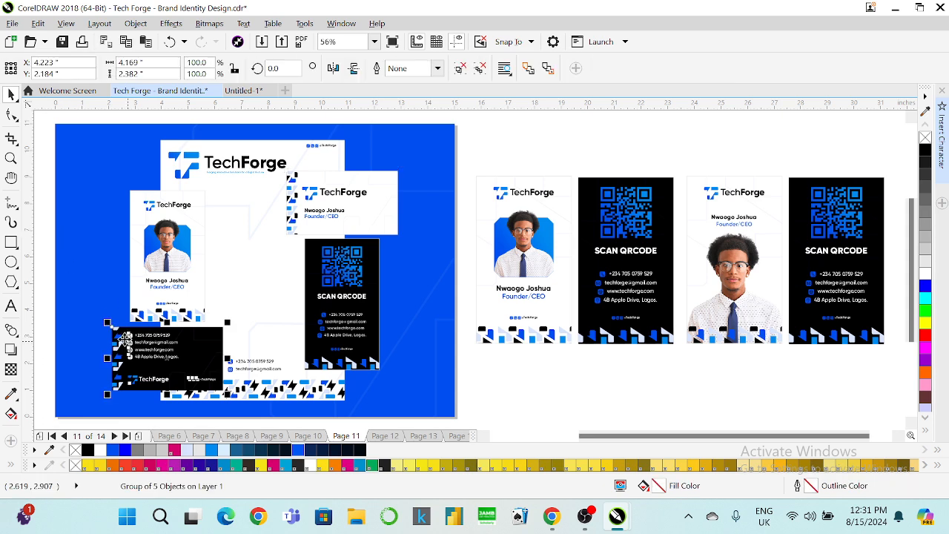
right_click(129, 343)
left_click(43, 282)
left_click(294, 215, "shift")
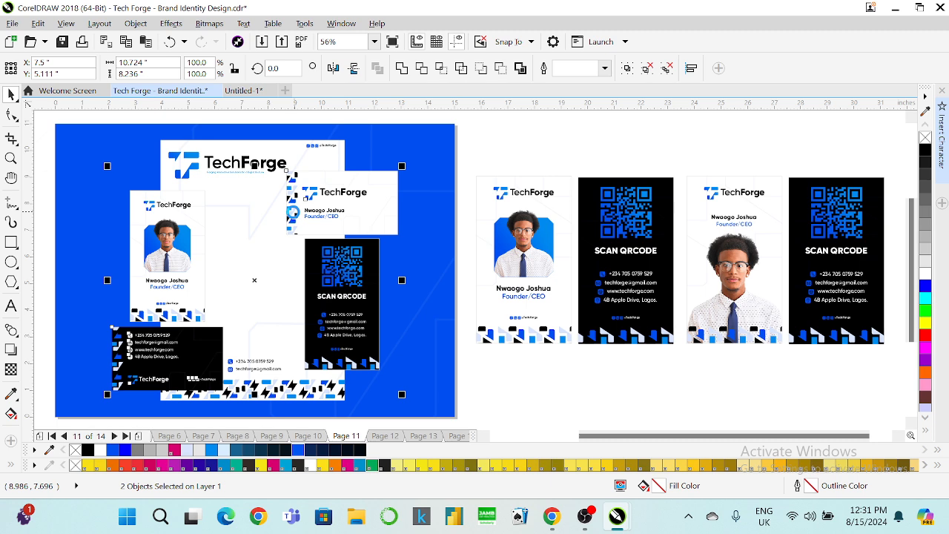
Paste the cards onto page 12, with the white card aligned left of the black card.
key("Page_Down")
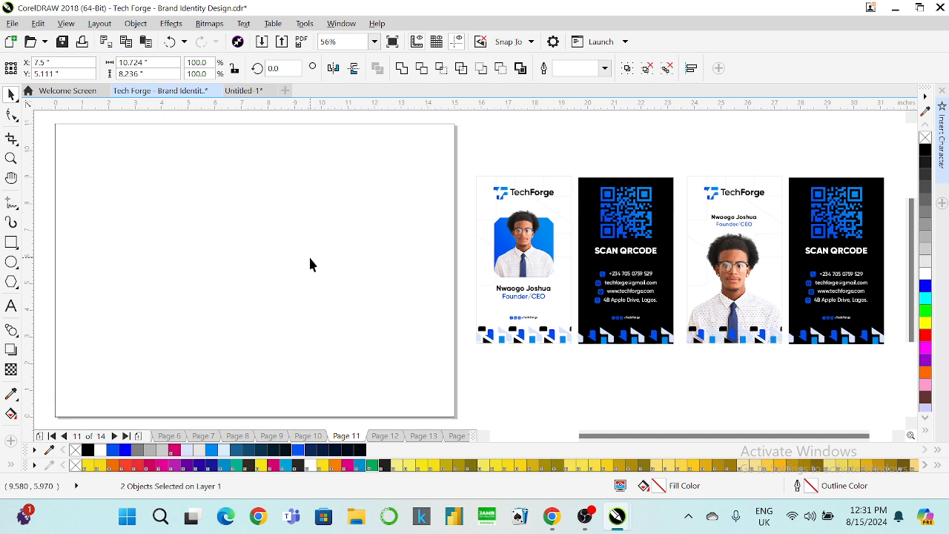
key("ctrl+v")
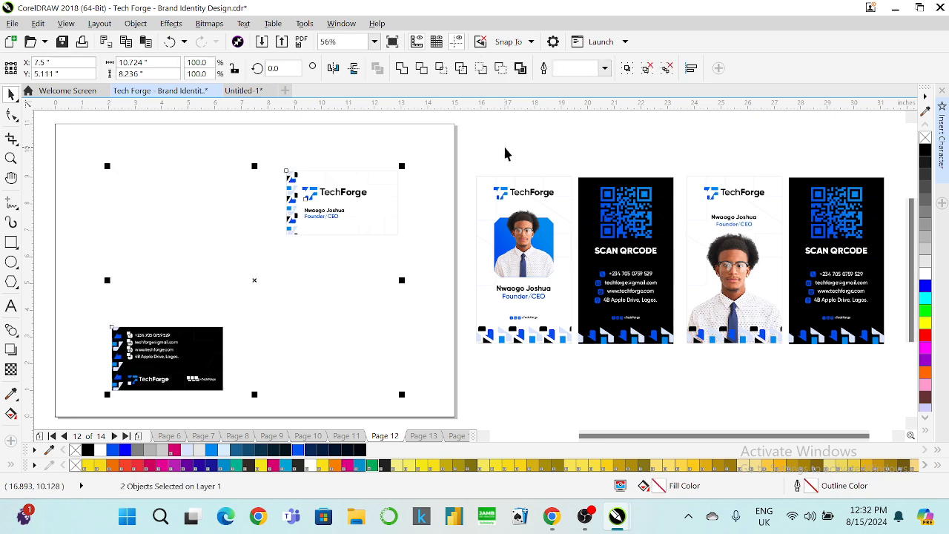
left_click(504, 148)
left_click_drag(146, 368, 189, 207)
left_click_drag(289, 214, 77, 199)
scroll(79, 195, "down", 2)
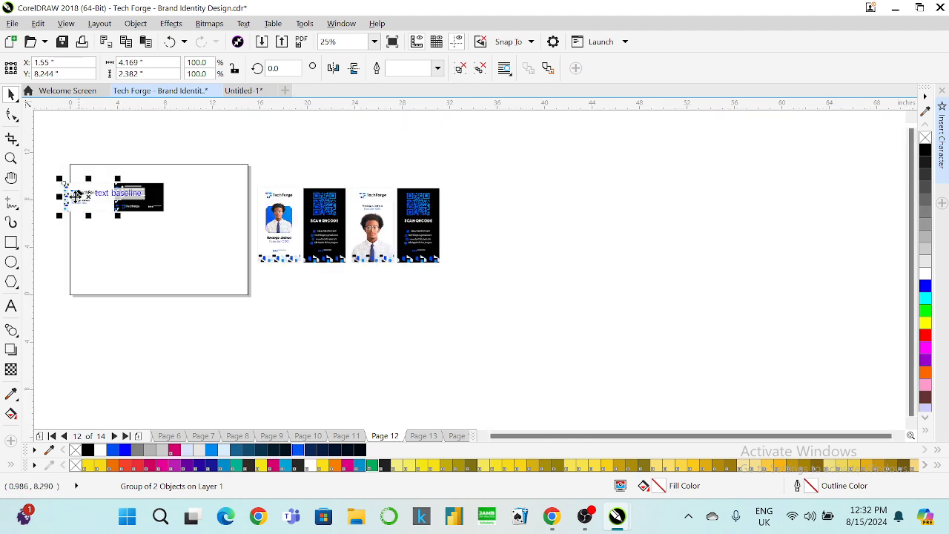
scroll(71, 192, "up", 4)
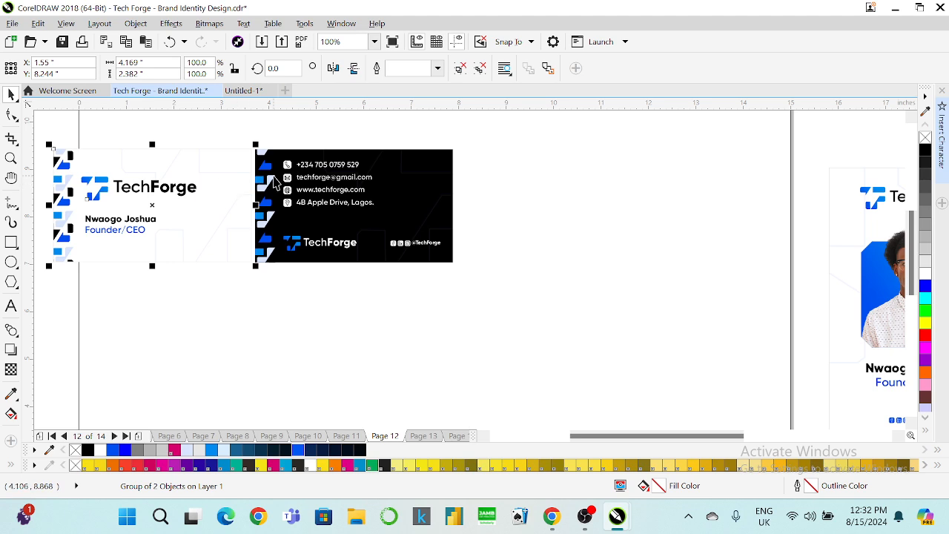
left_click(273, 175, "shift")
key("e")
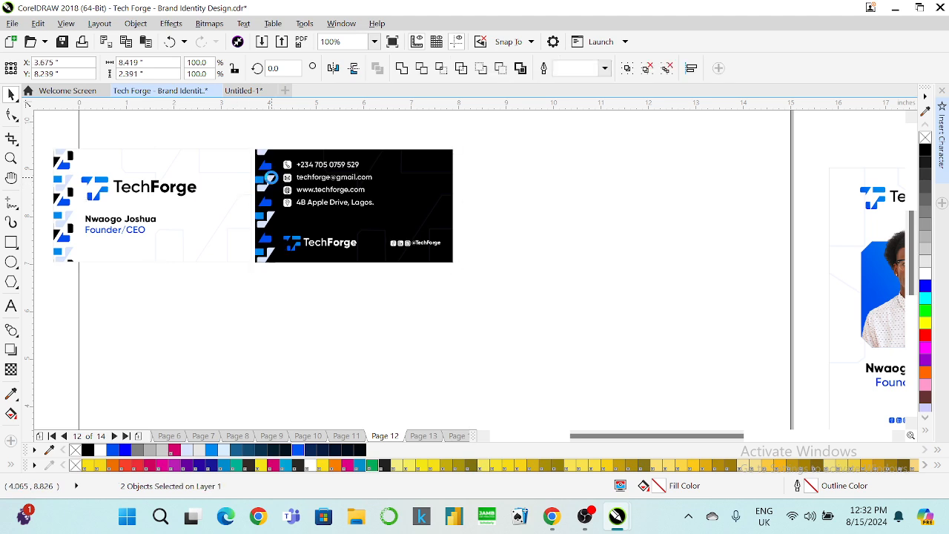
Move the card pair to the page's top-left, group it, and copy it to the right.
scroll(300, 200, "down", 1)
left_click_drag(299, 198, 312, 164)
scroll(319, 143, "up", 2)
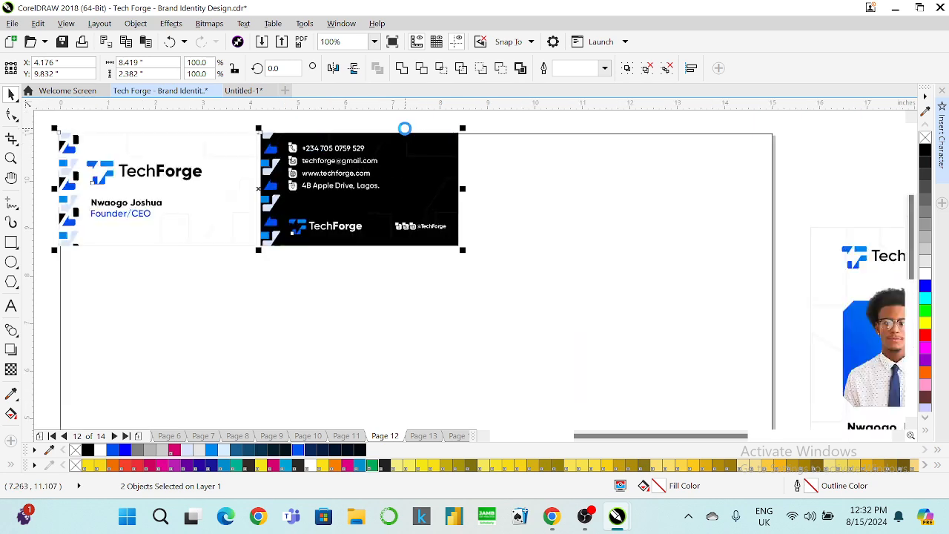
key("ctrl+g")
left_click_drag(351, 175, 709, 186)
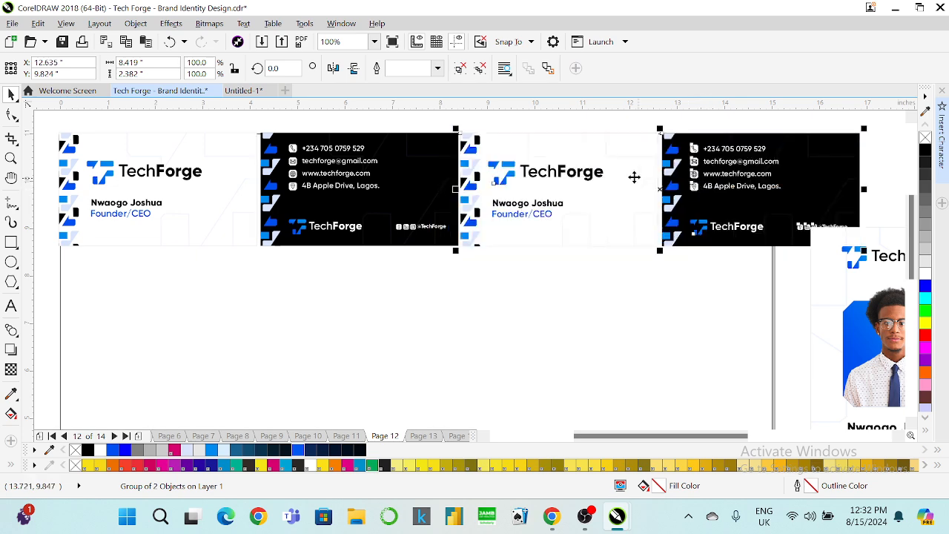
scroll(593, 175, "down", 2)
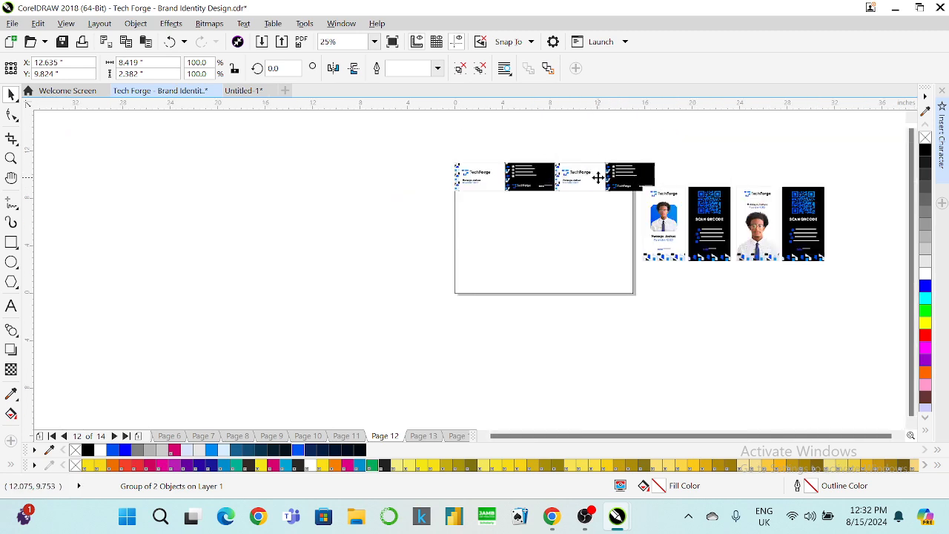
Repeat the copy for a third card pair, then group the ID-card pieces and move them down-right.
key("ctrl+r")
scroll(766, 139, "up", 1)
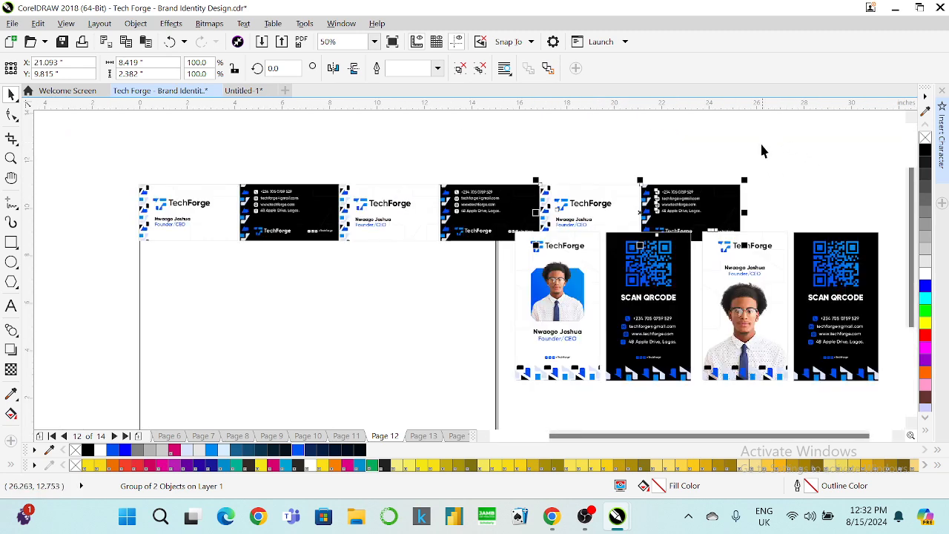
left_click_drag(785, 151, 545, 220)
left_click(733, 255)
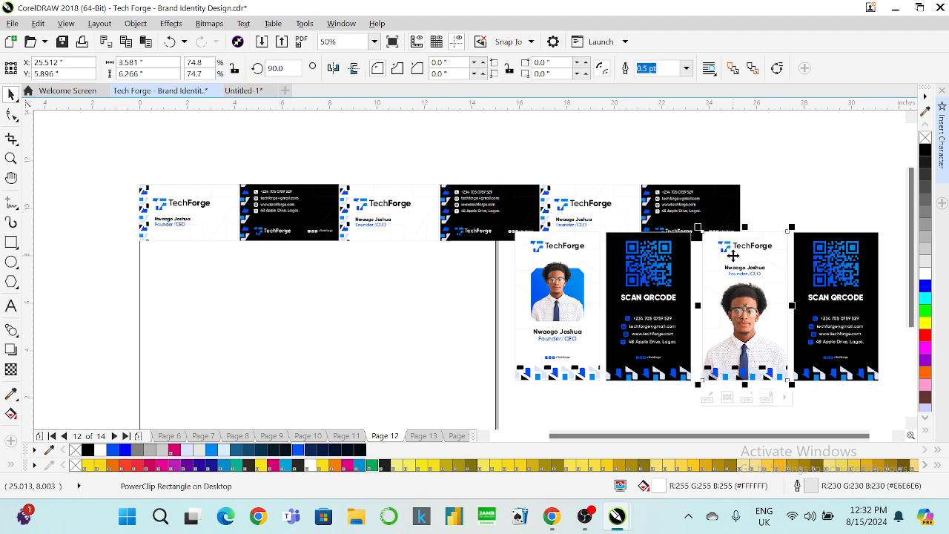
left_click(704, 397)
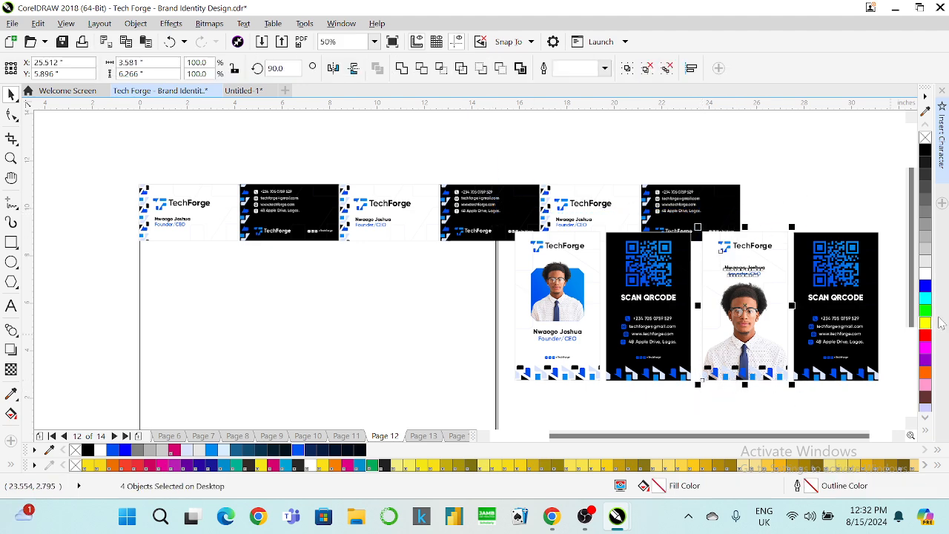
key("ctrl+g")
left_click_drag(890, 228, 754, 395)
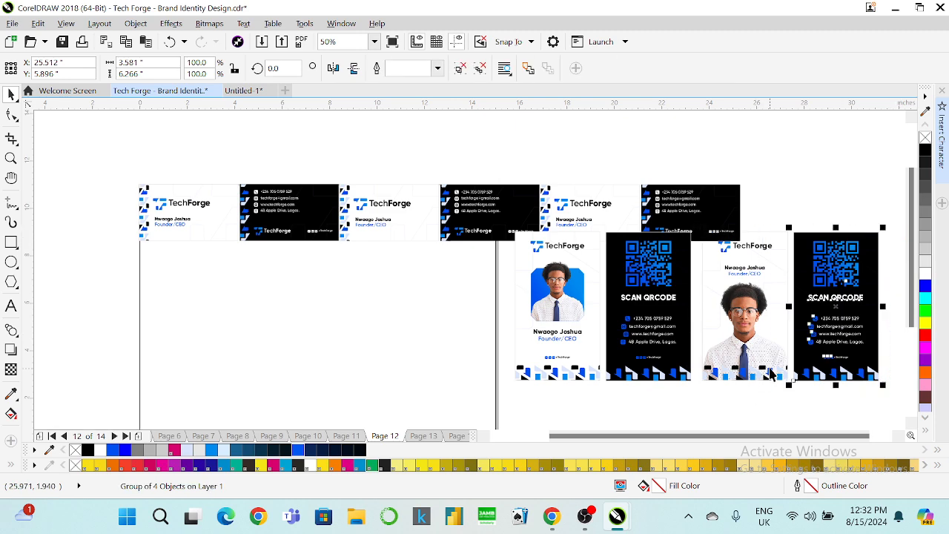
key("ctrl+g")
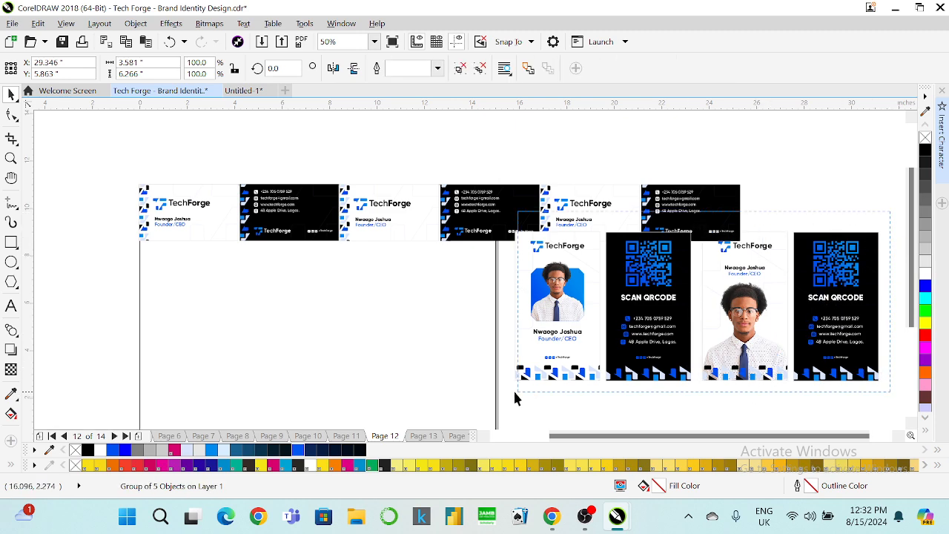
left_click_drag(570, 311, 702, 374)
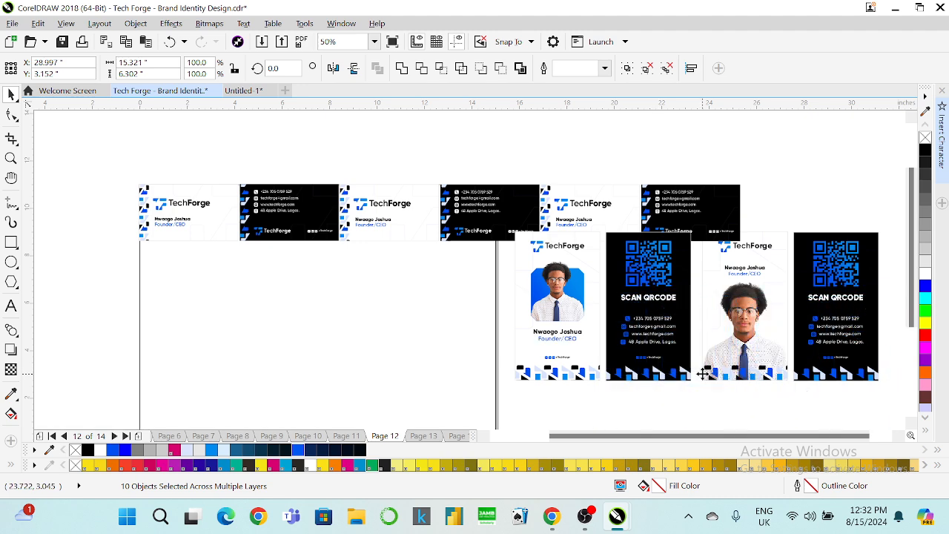
Group the top row of card pairs and duplicate it into offset rows below.
left_click_drag(789, 176, 100, 263)
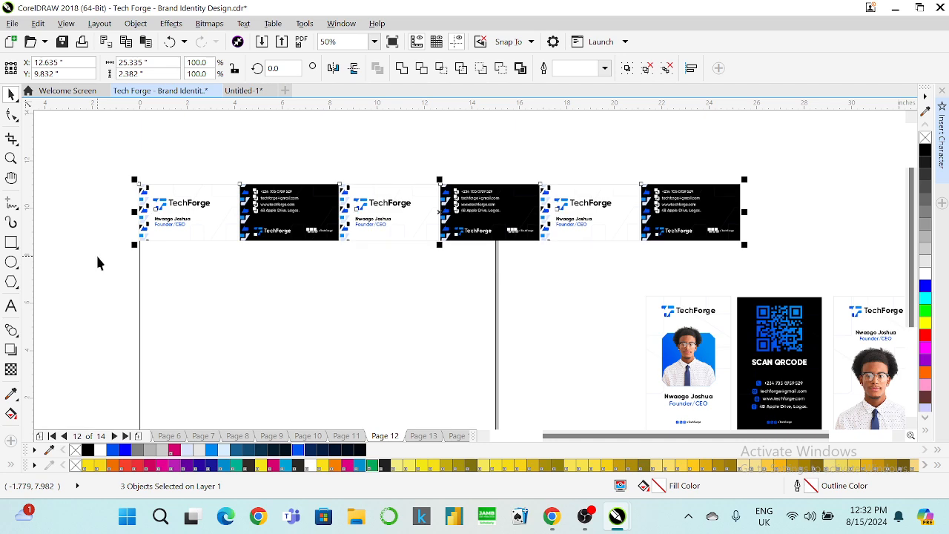
key("ctrl+g")
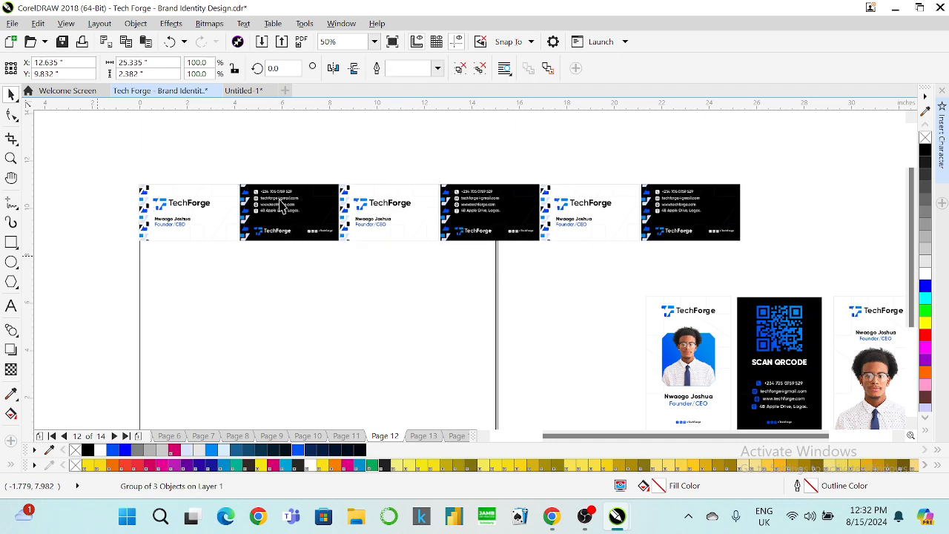
left_click_drag(285, 208, 232, 263)
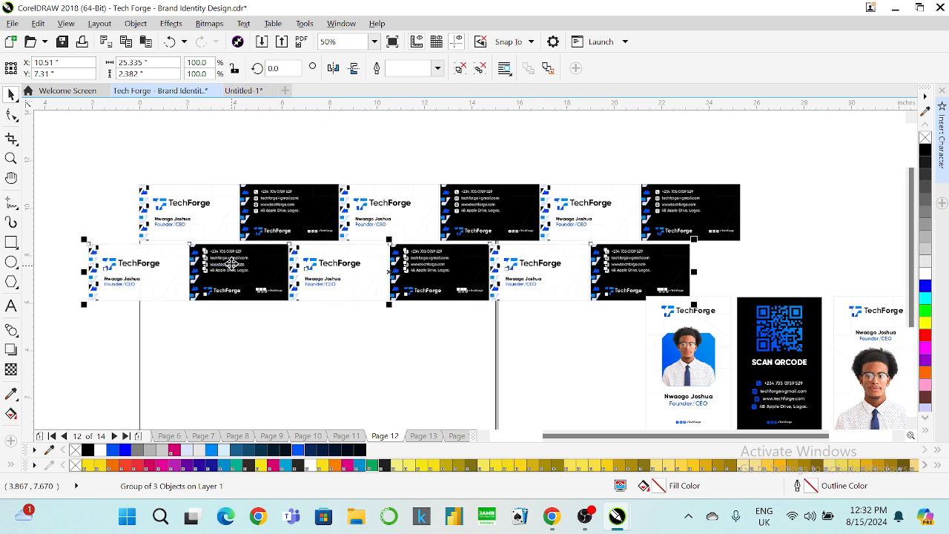
key("Up")
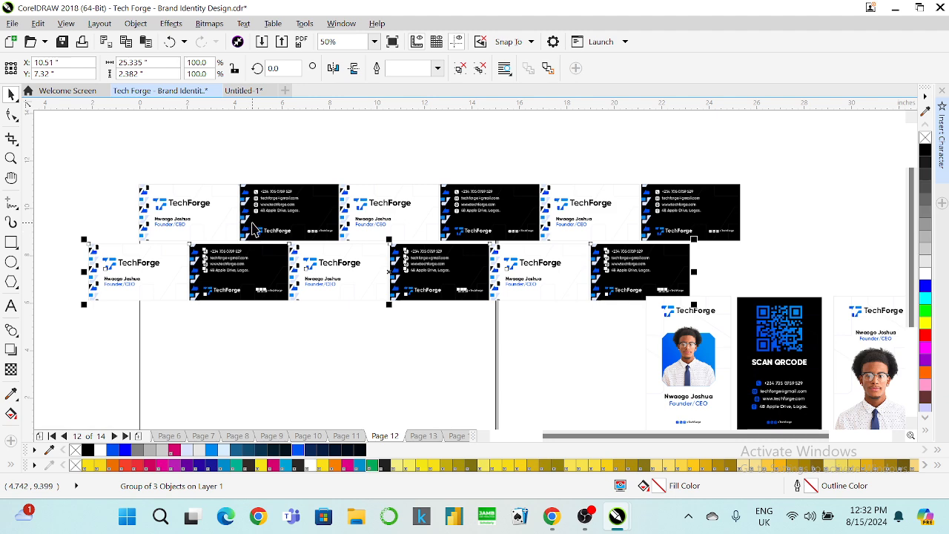
left_click(252, 223)
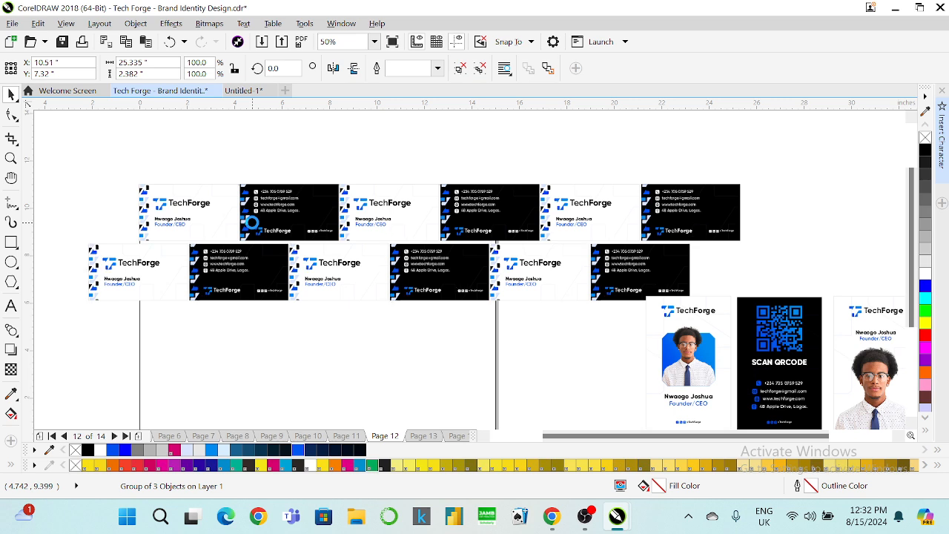
key("ctrl+d")
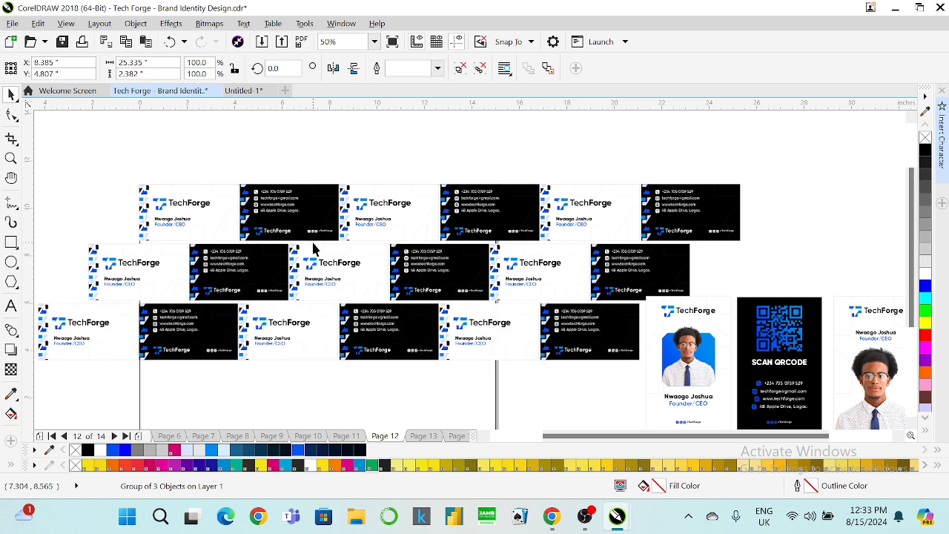
Select all the staggered card rows together.
scroll(313, 245, "down", 2)
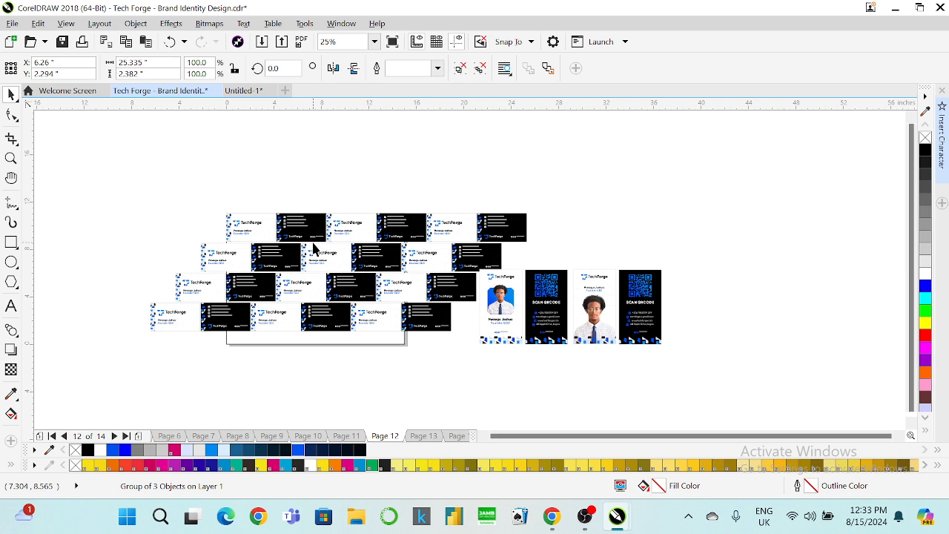
left_click(265, 303, "shift")
left_click(278, 255, "shift")
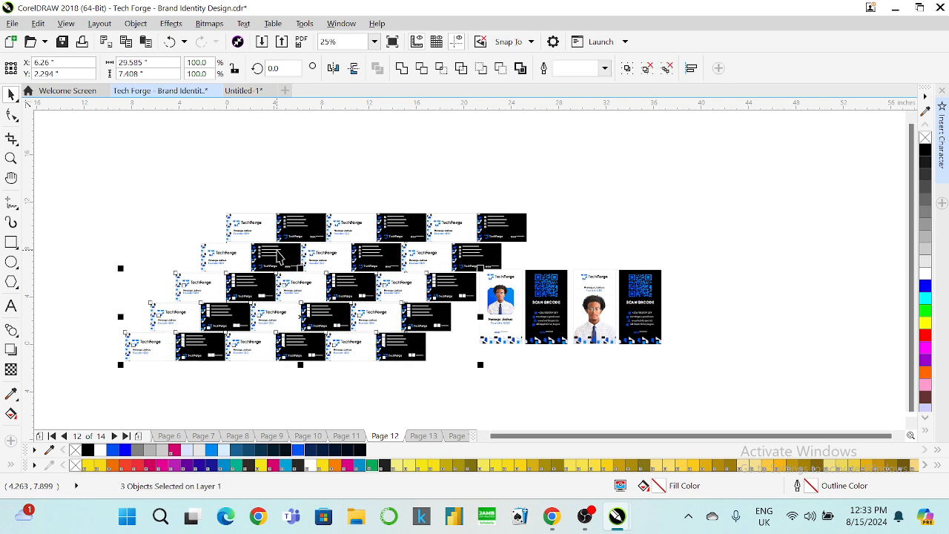
left_click(288, 234, "shift")
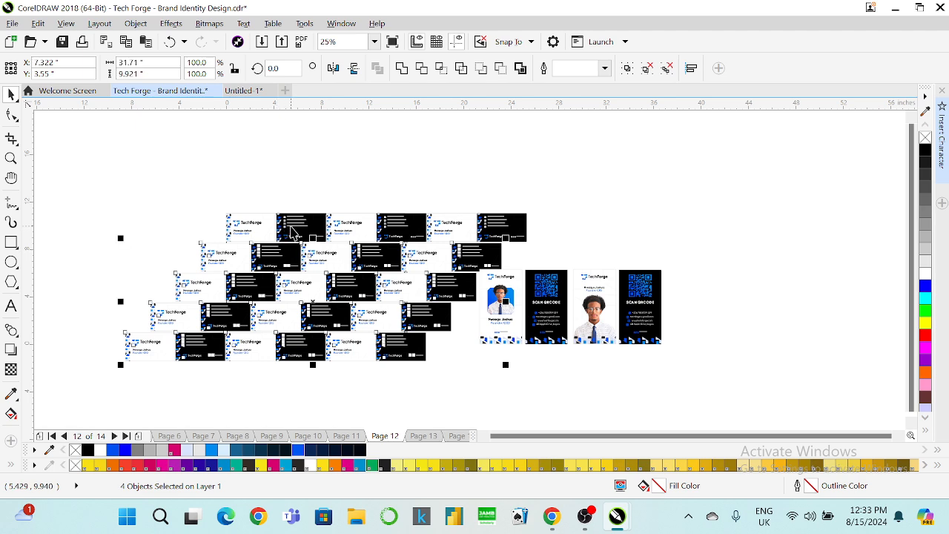
left_click(290, 225, "shift")
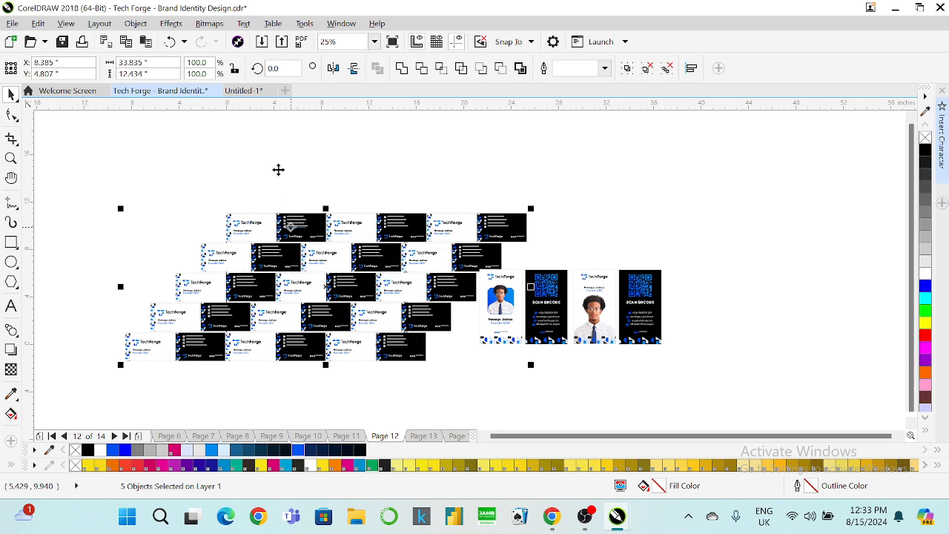
Delete the card rows, PowerClip a placeholder rectangle into the page frame, unlock contents, then remove it.
key("Delete")
left_click(261, 250)
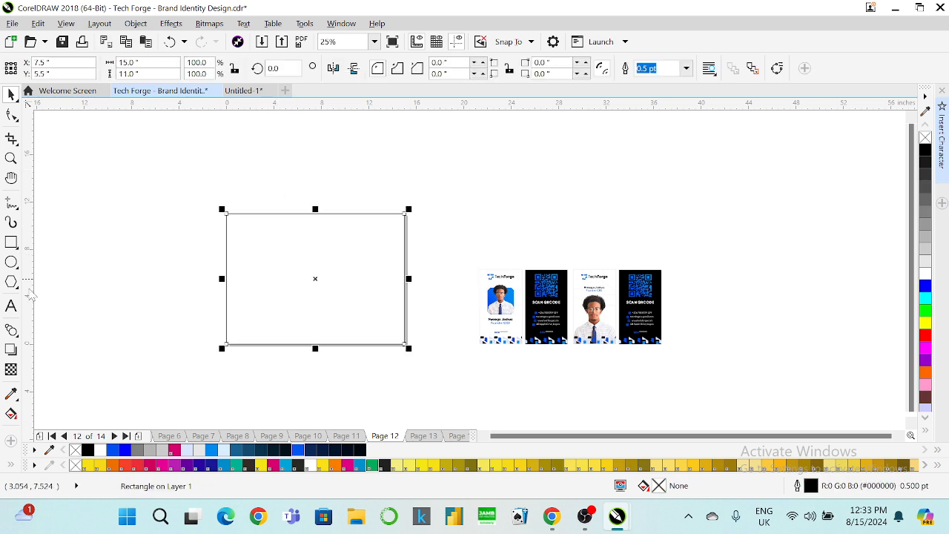
left_click(11, 243)
left_click_drag(166, 152, 224, 202)
key("space")
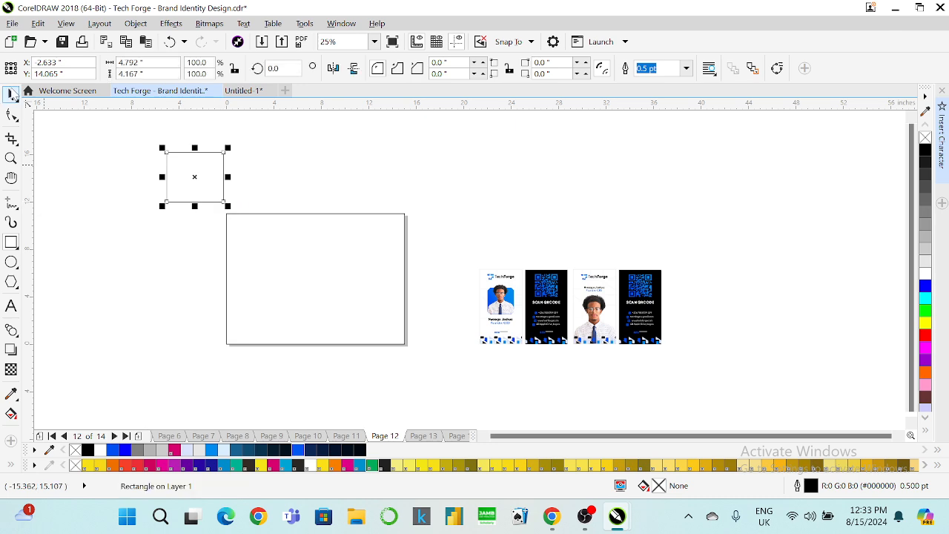
left_click_drag(186, 176, 270, 265)
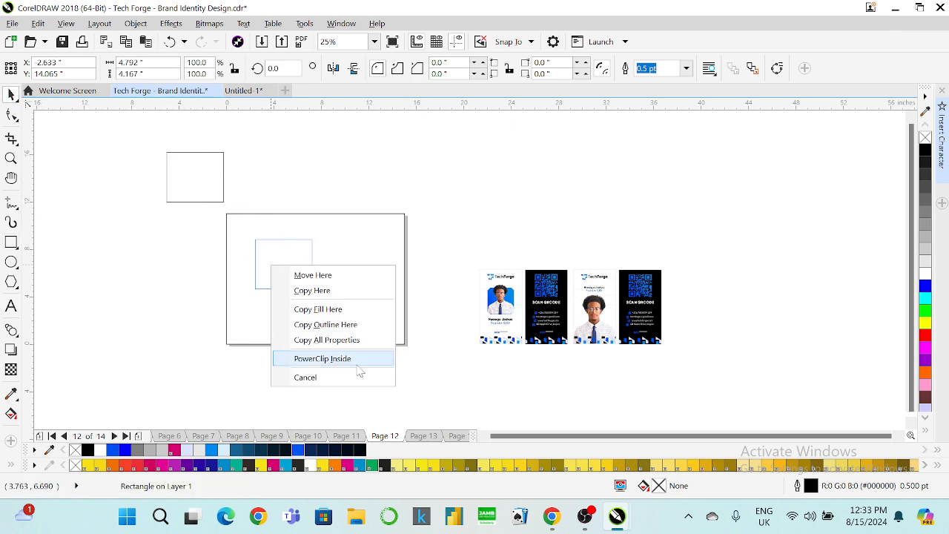
left_click(354, 364)
right_click(292, 250)
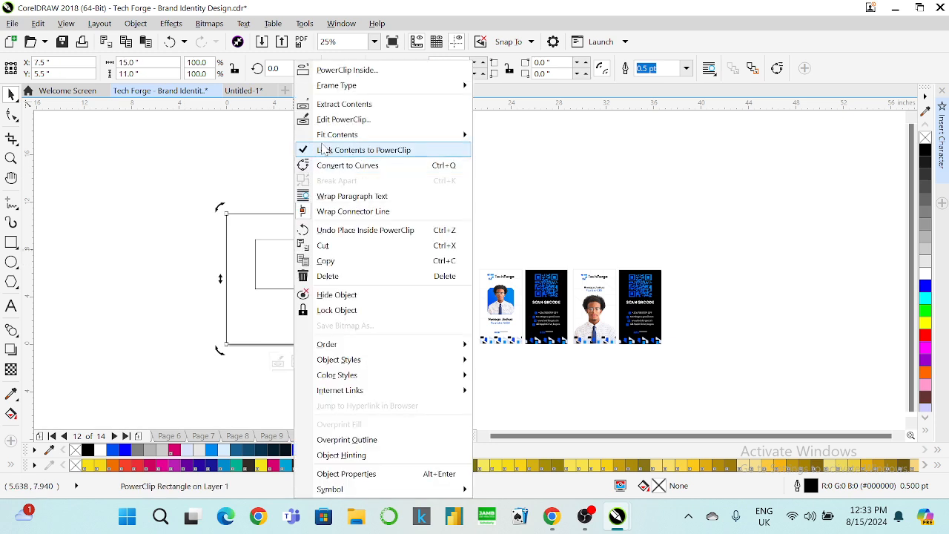
left_click(320, 157)
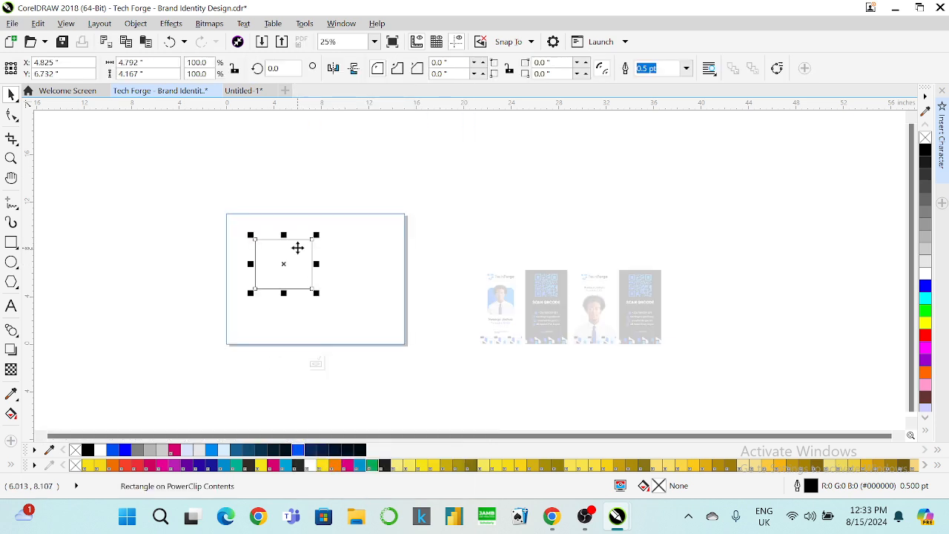
key("Delete")
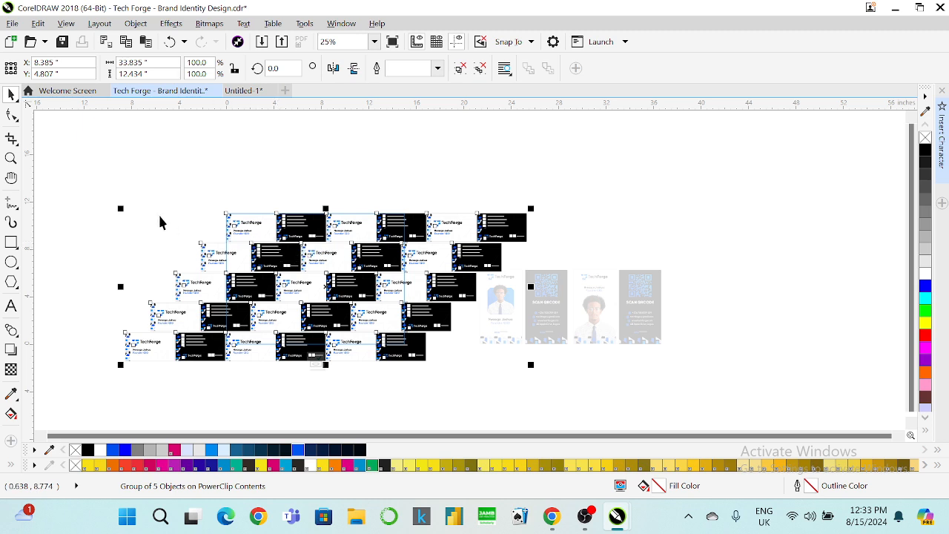
Enlarge the card pattern from its corner and finish editing the PowerClip.
left_click_drag(119, 209, 96, 189)
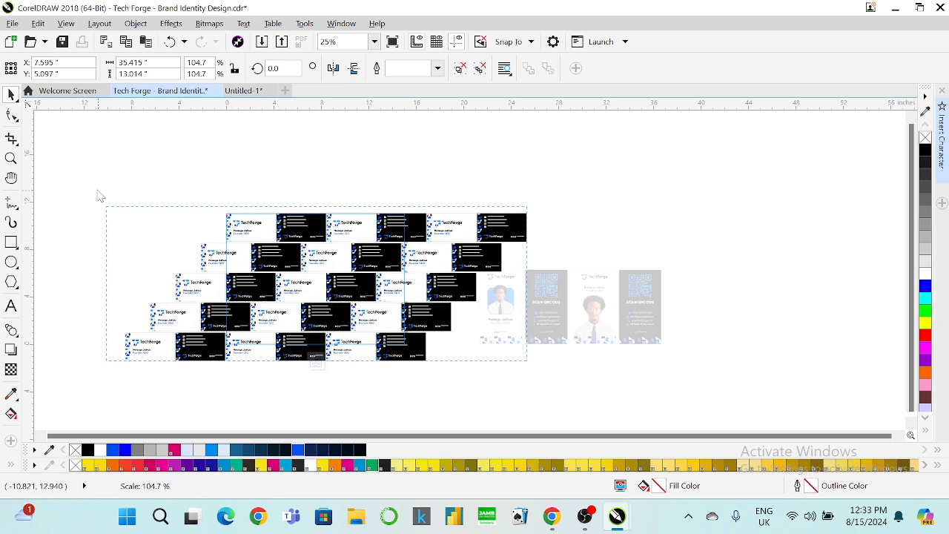
left_click_drag(100, 195, 96, 188)
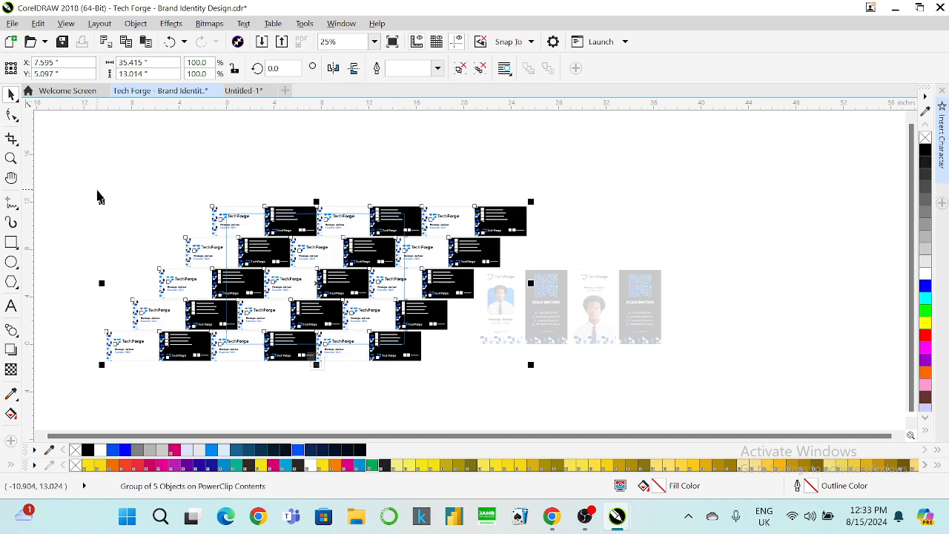
right_click(922, 138)
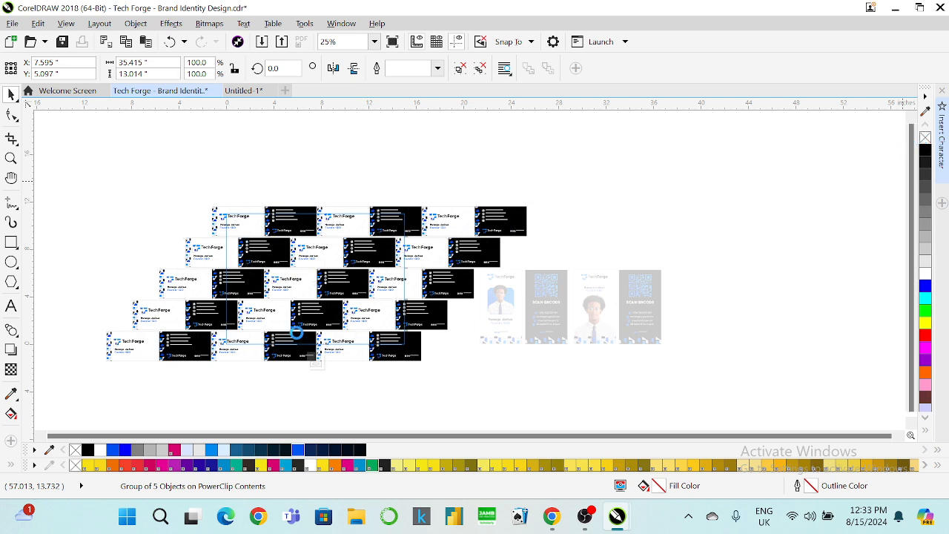
left_click(317, 364)
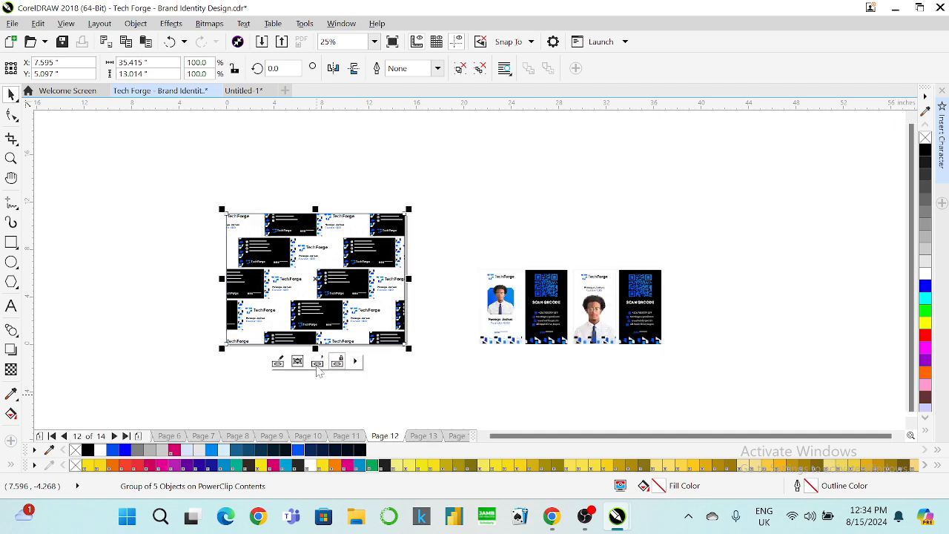
Zoom to the selected card frame and open its PowerClip contents for editing.
left_click(375, 42)
left_click(344, 65)
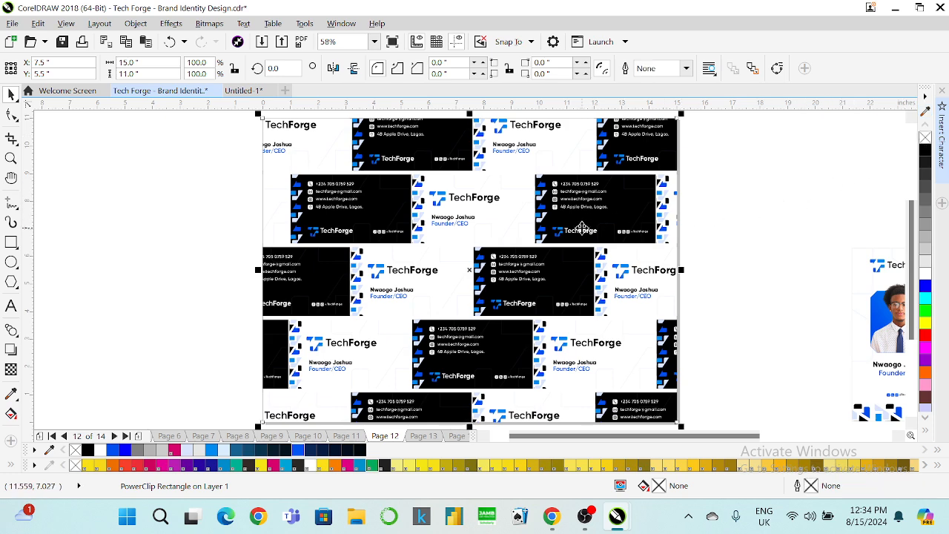
right_click(577, 226)
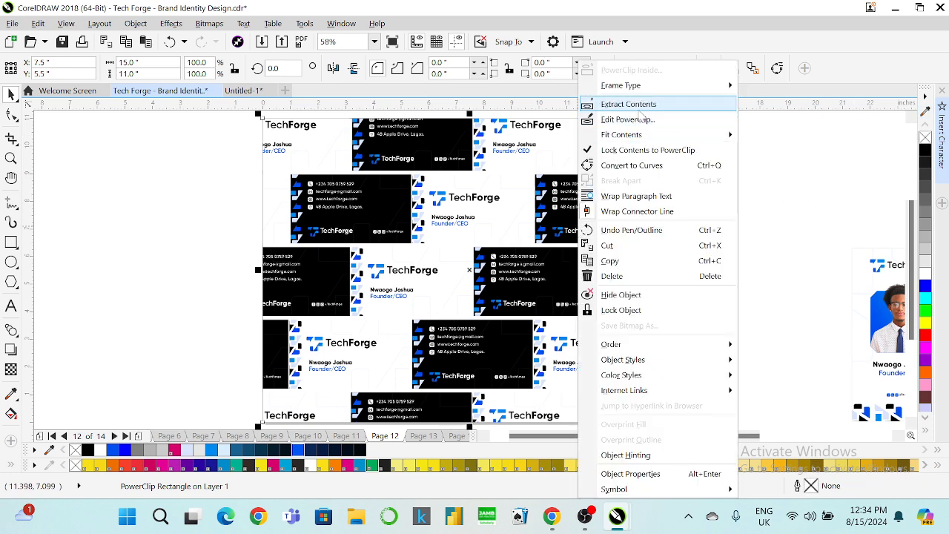
left_click(633, 119)
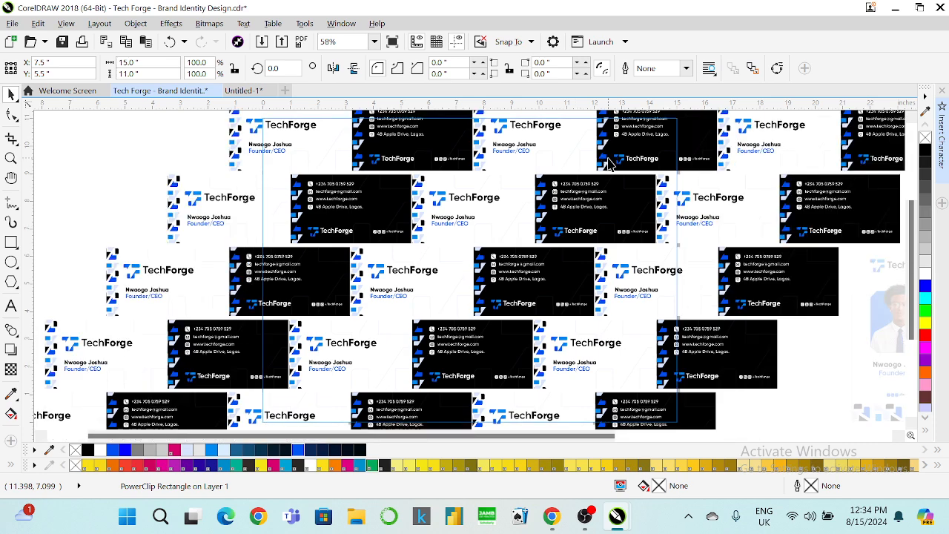
Zoom out to the whole card pattern and rotate it by about 13 degrees.
left_click(374, 42)
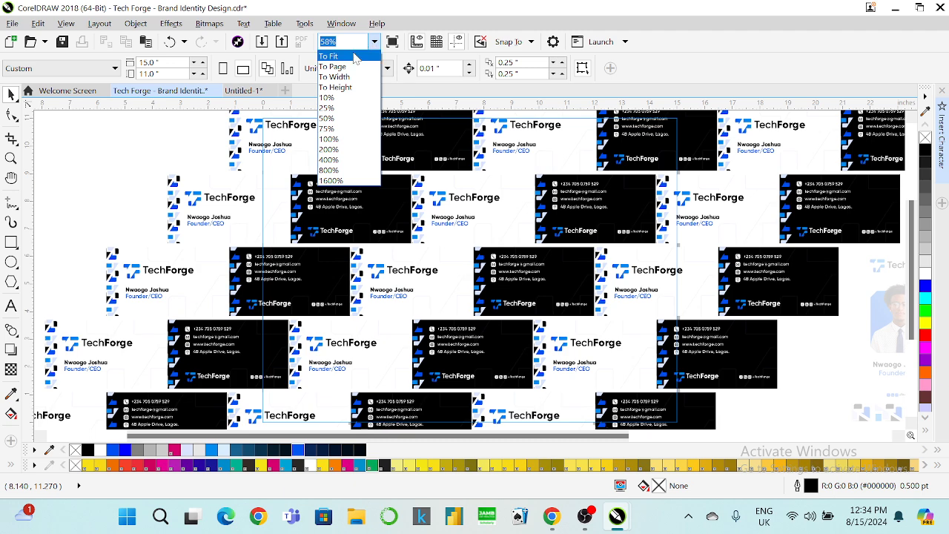
left_click(382, 103)
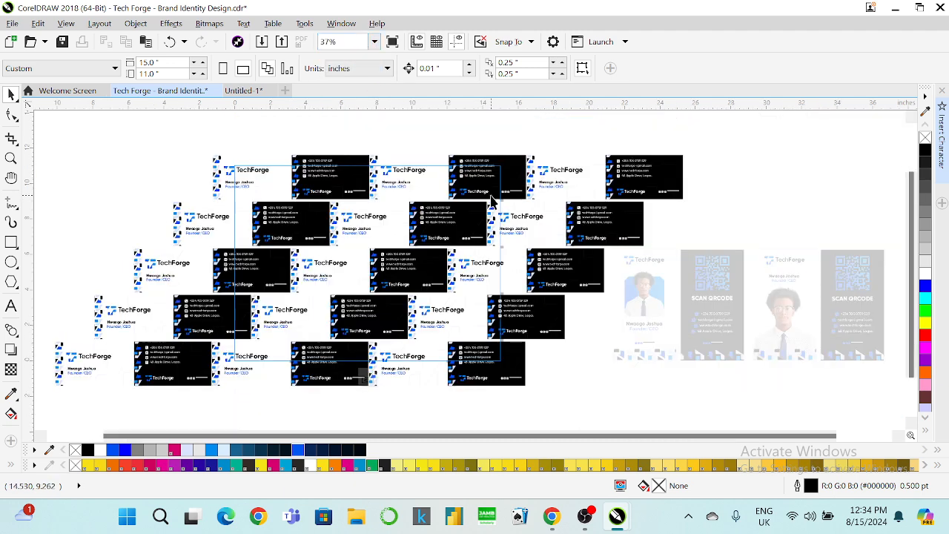
left_click(358, 256)
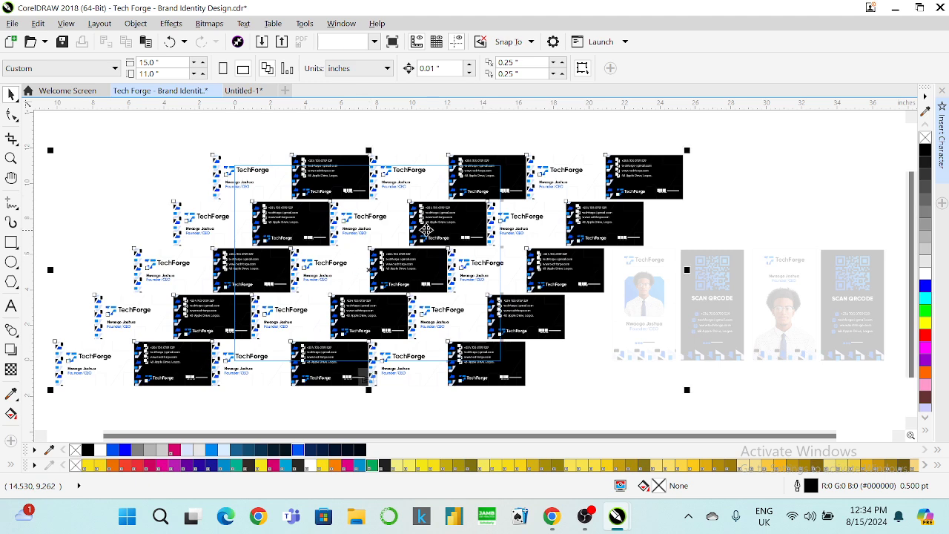
left_click(369, 269)
left_click_drag(688, 145, 677, 123)
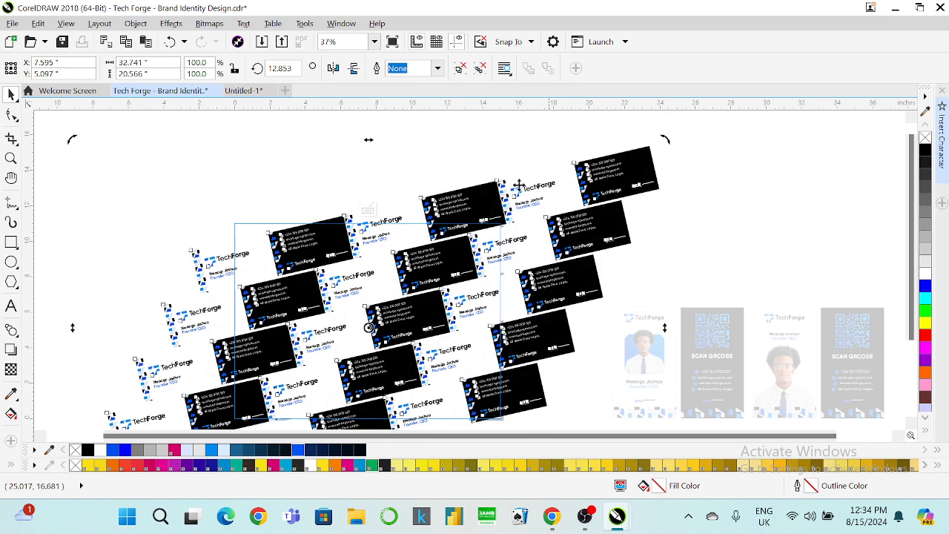
Scale the tilted card pattern so it covers the frame, settling at 93.6% against the edge.
left_click(474, 236)
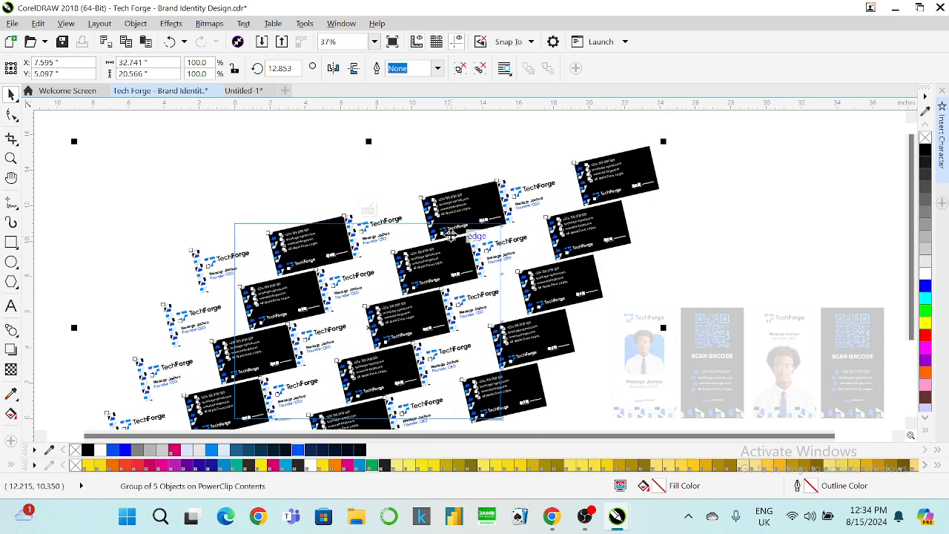
left_click_drag(663, 141, 690, 130)
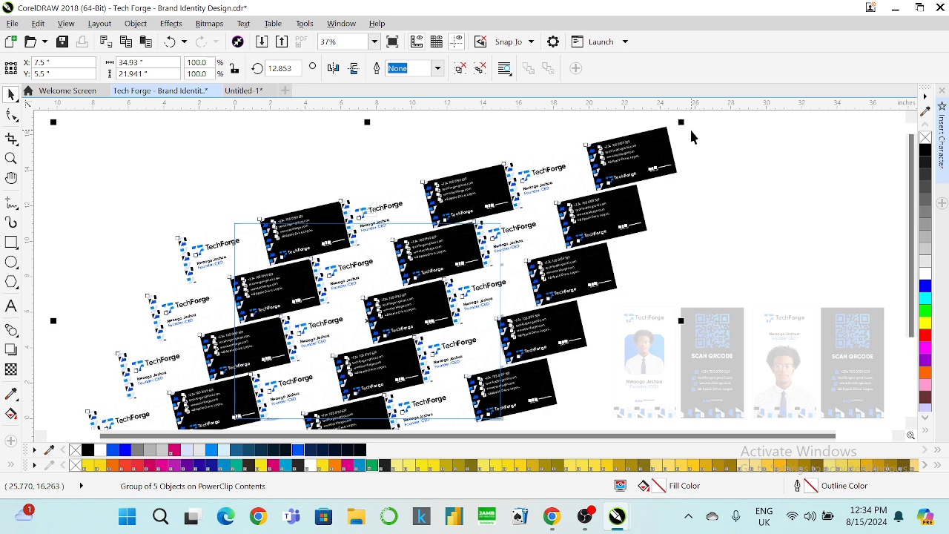
left_click_drag(681, 122, 744, 121)
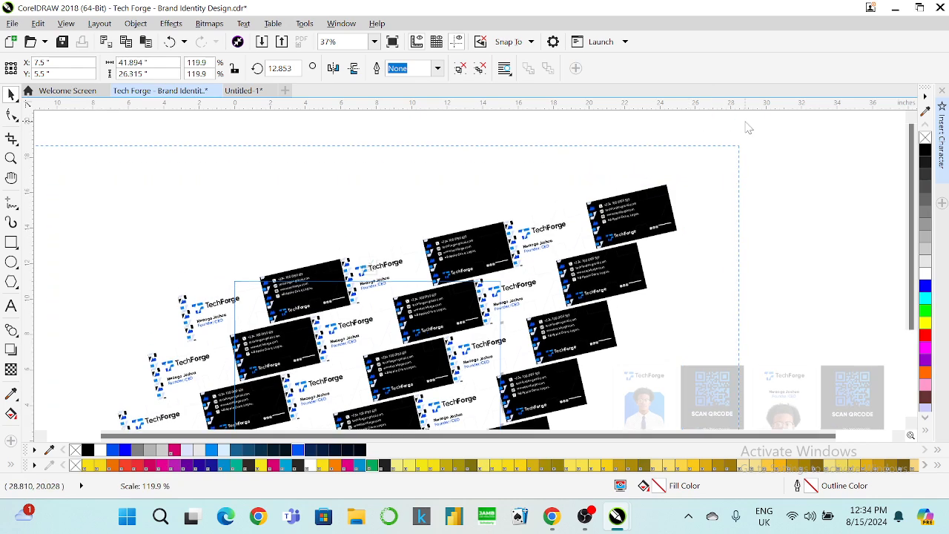
left_click_drag(747, 127, 743, 121)
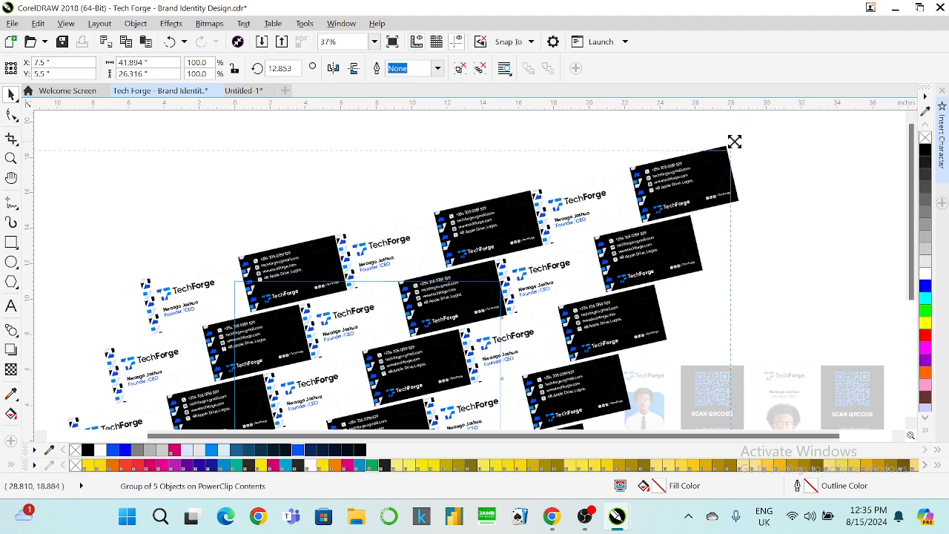
left_click_drag(735, 142, 716, 146)
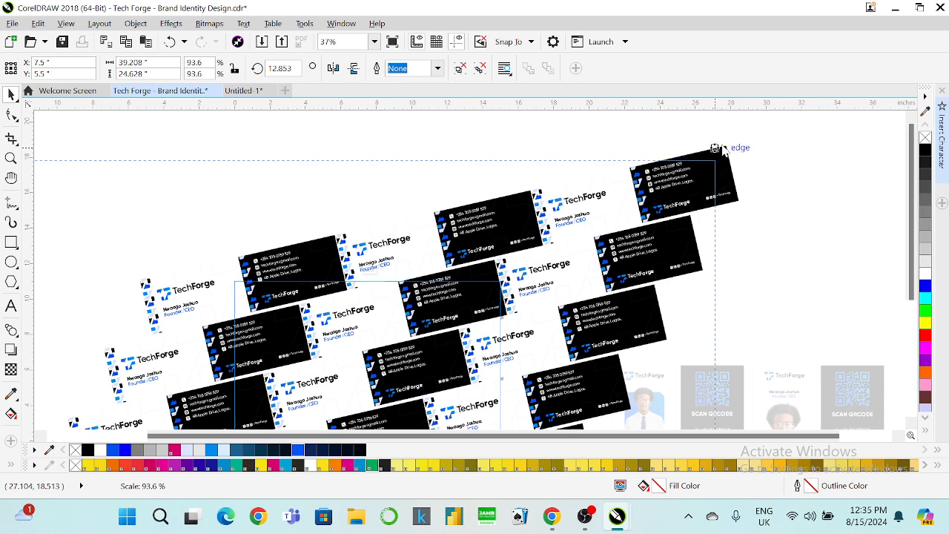
left_click_drag(716, 148, 721, 143)
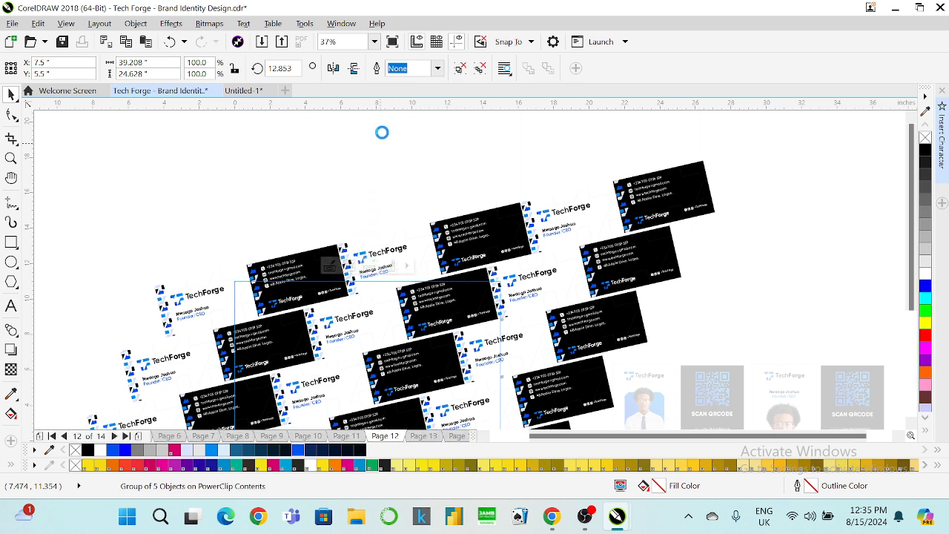
left_click(374, 42)
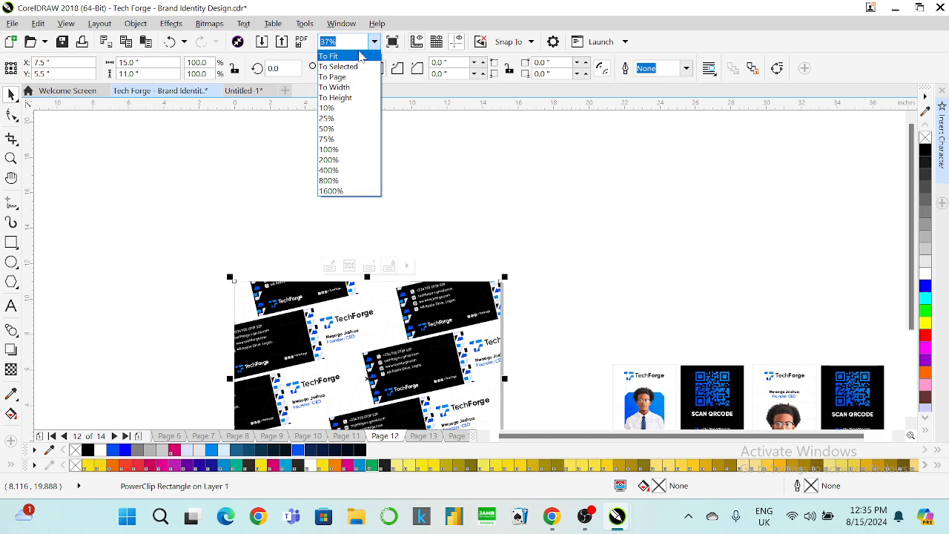
Zoom to fit the page and fill the clipped card frame with black.
left_click(358, 71)
left_click(455, 193)
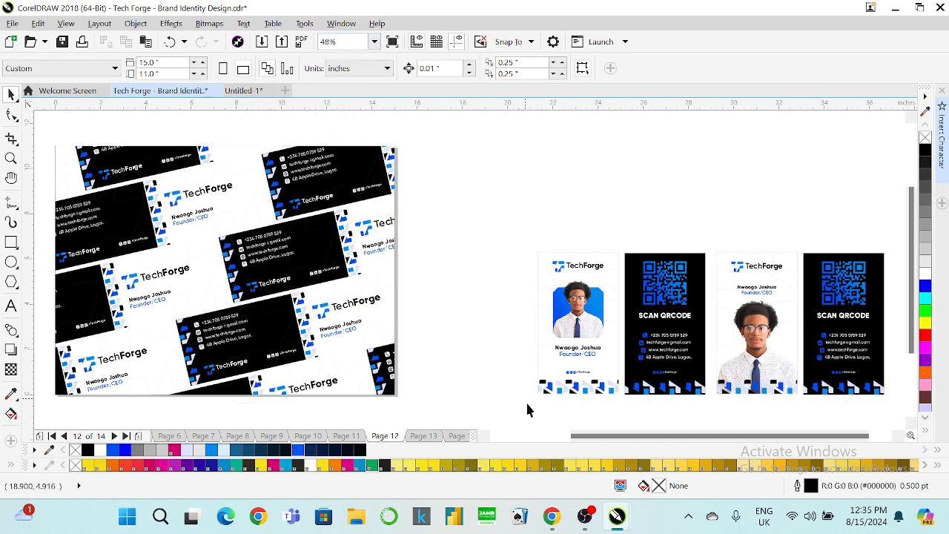
left_click(482, 436)
left_click(483, 436)
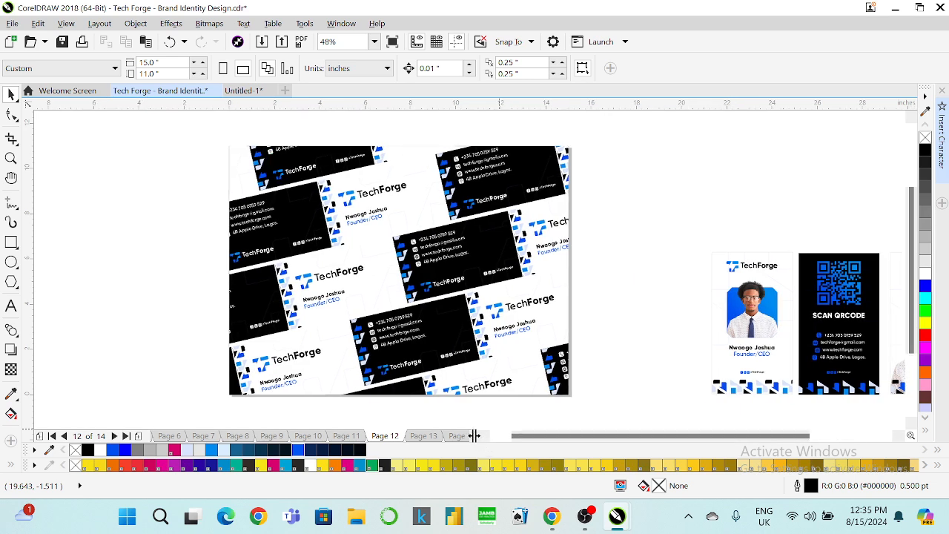
left_click(401, 202)
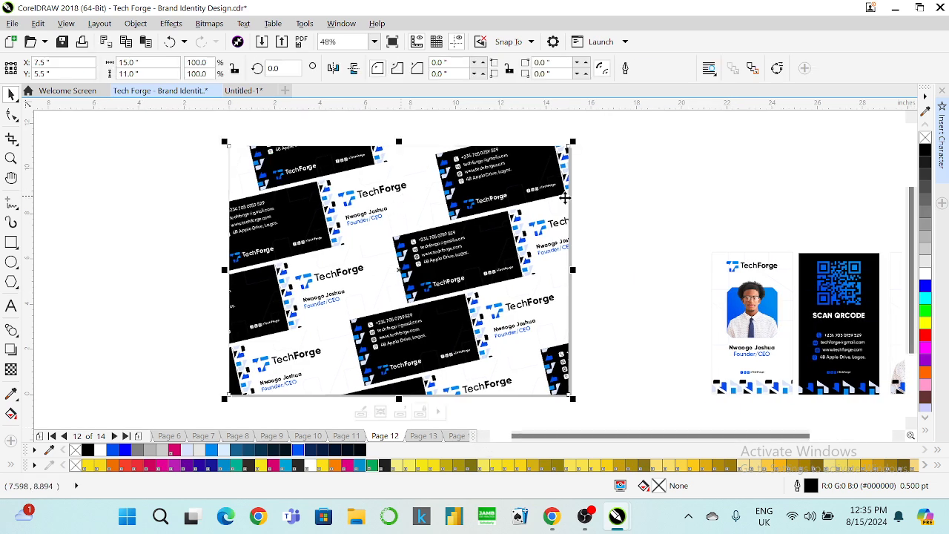
left_click(924, 151)
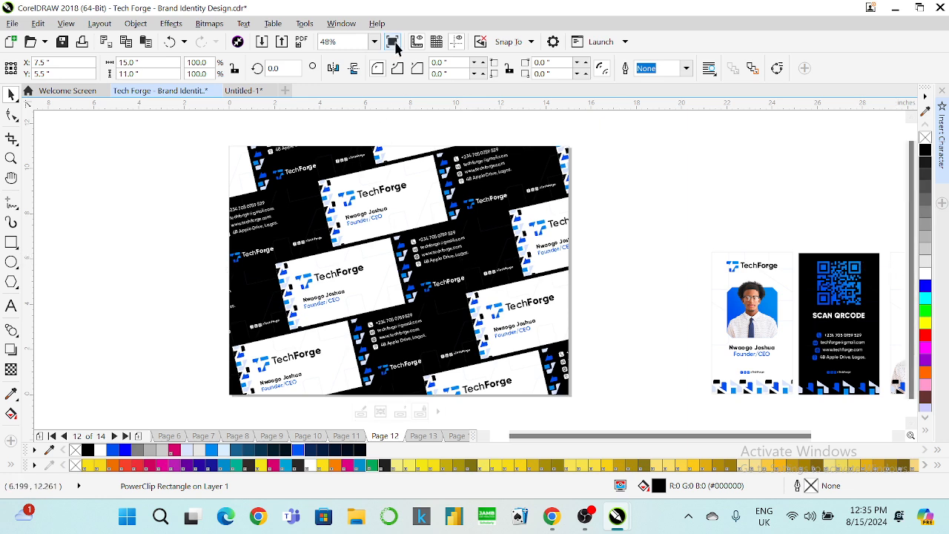
Check Page 12 in Full-Screen Preview, then step between pages with Page Up and Page Down.
left_click(393, 42)
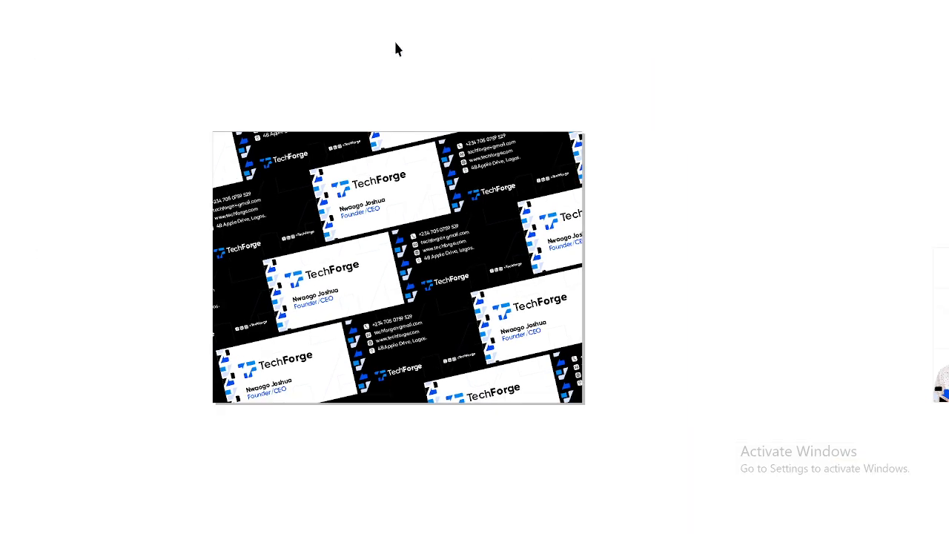
left_click(401, 231)
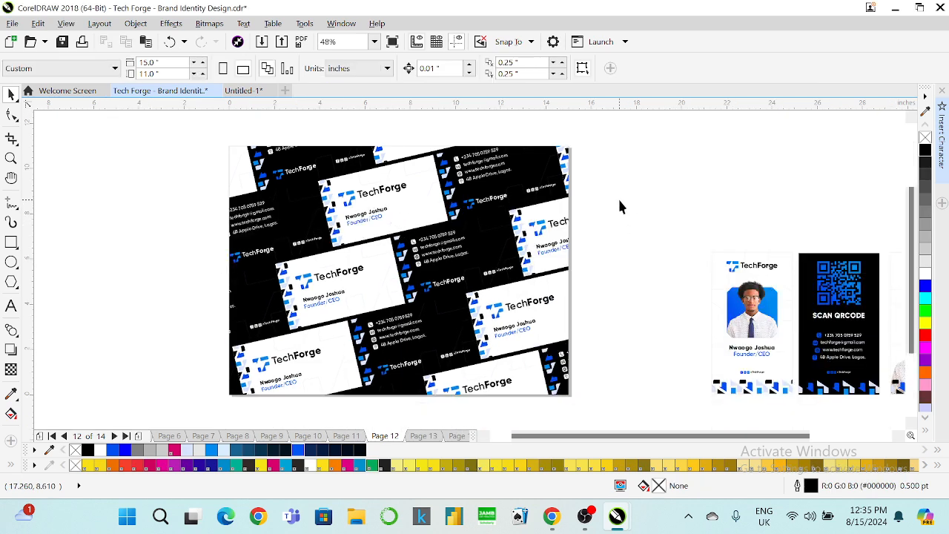
key("Page_Up")
key("Page_Down")
key("Page_Down")
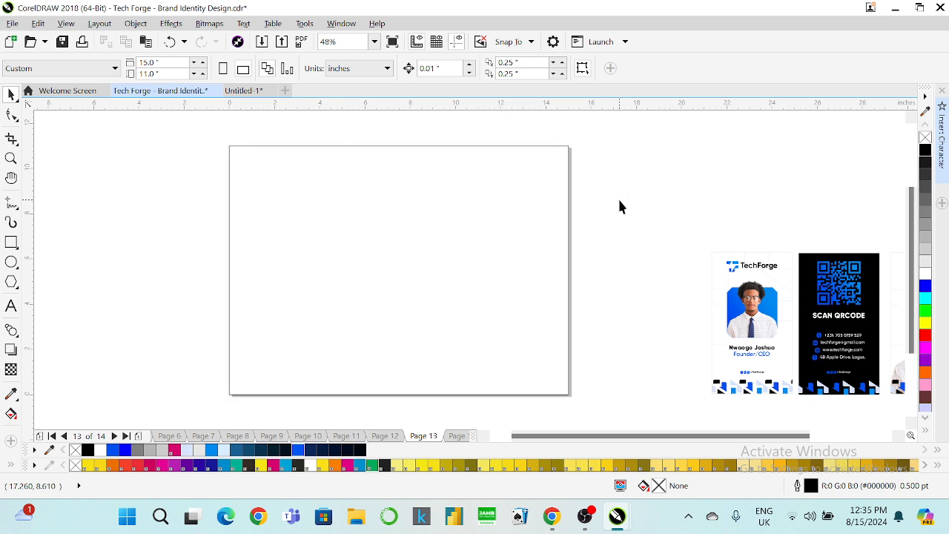
Marquee-select the eight ID-card pieces beside the page, group them, and nudge the group right.
left_click(898, 436)
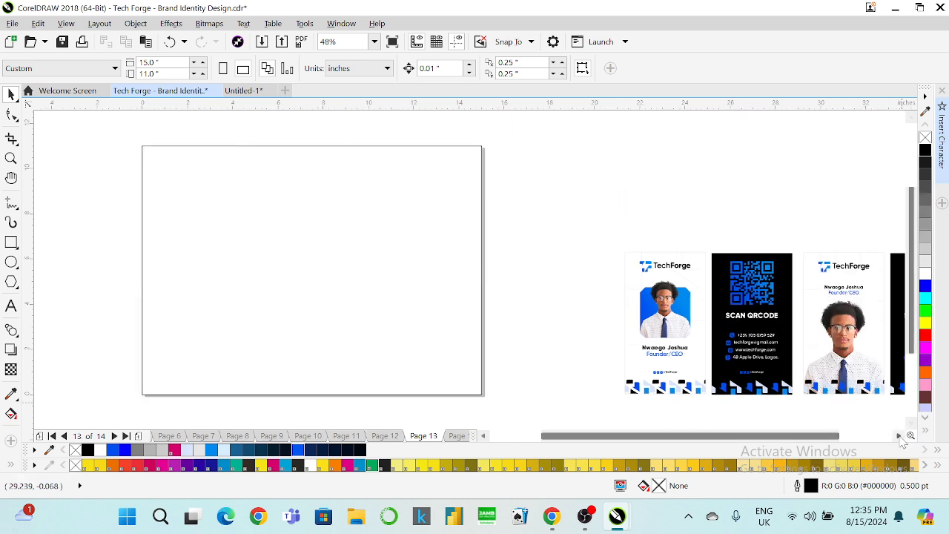
left_click(748, 329)
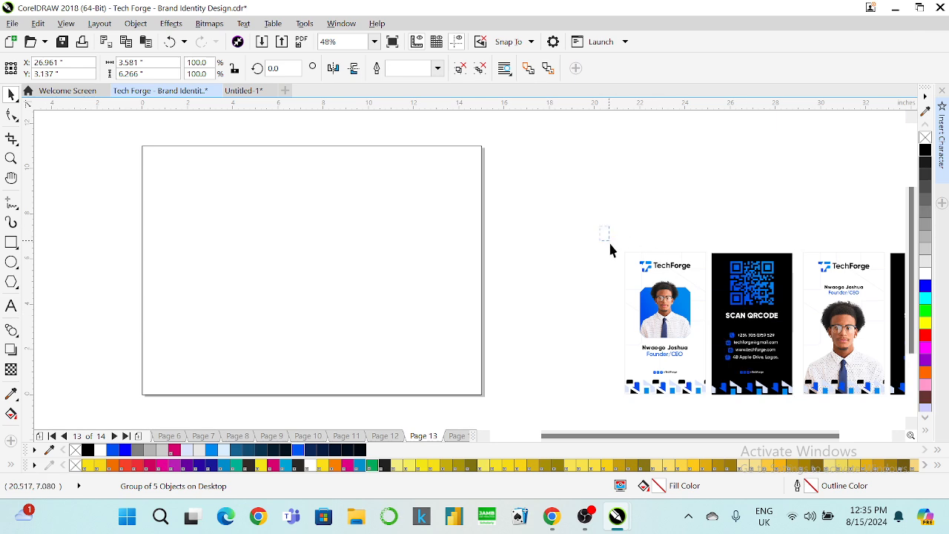
left_click(642, 260)
left_click_drag(621, 230, 799, 400)
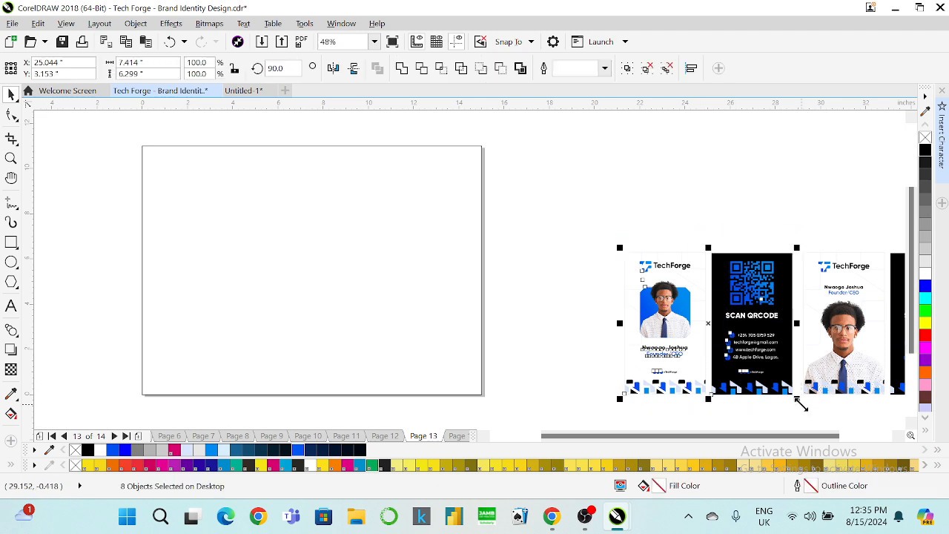
key("ctrl+g")
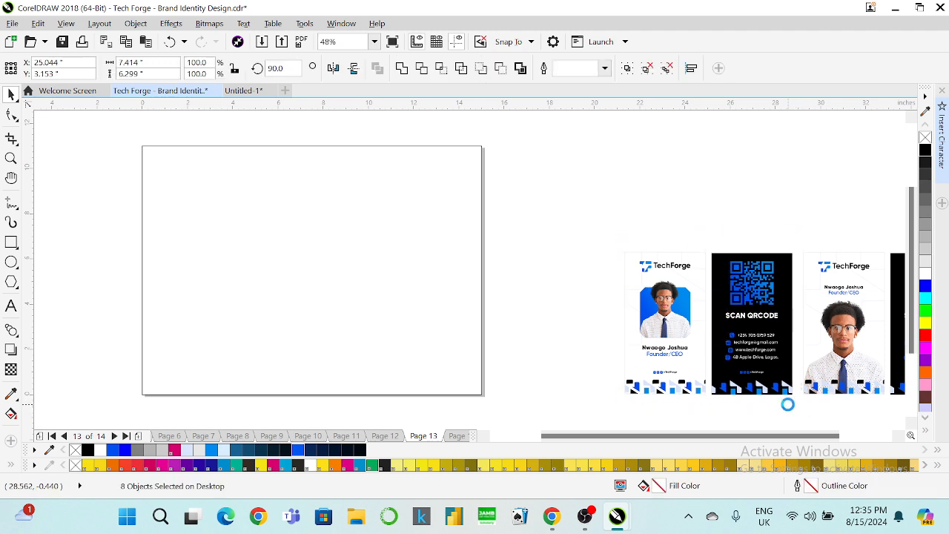
key("Right")
key("Right")
key("Right")
key("Right")
key("Right")
key("Right")
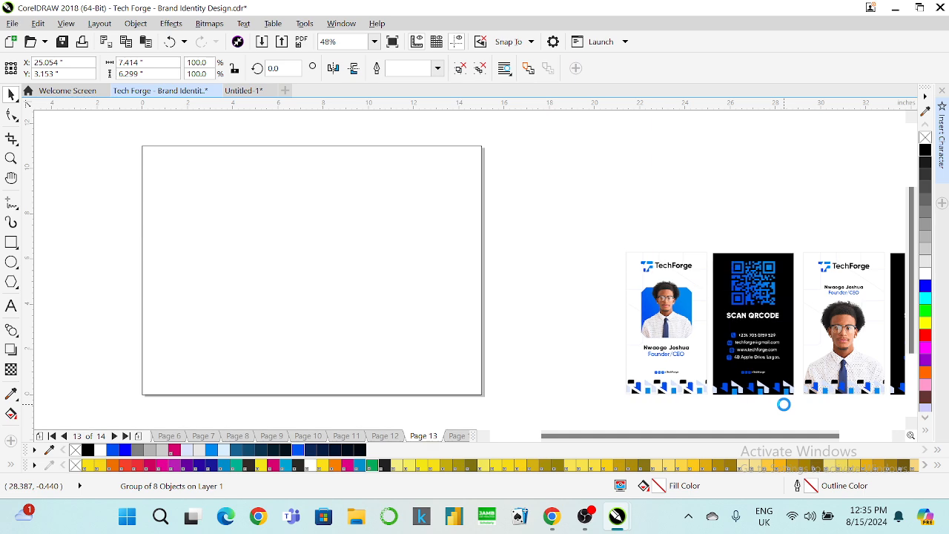
key("Right")
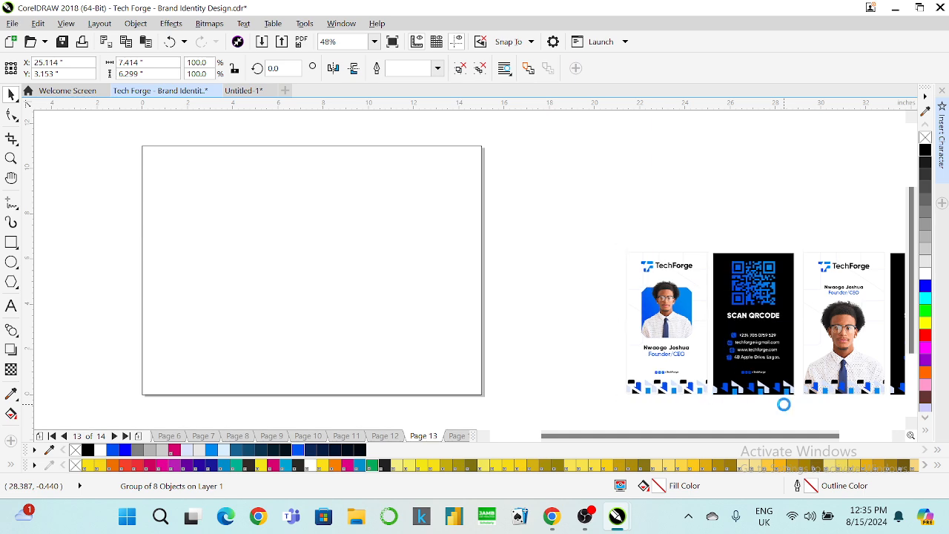
key("Right")
key("Right")
key("Right")
key("Right")
key("Right")
key("Right")
key("Right")
key("Right")
key("Right")
key("Right")
Group the right card pair, then group both pairs into one four-card set.
left_click(899, 436)
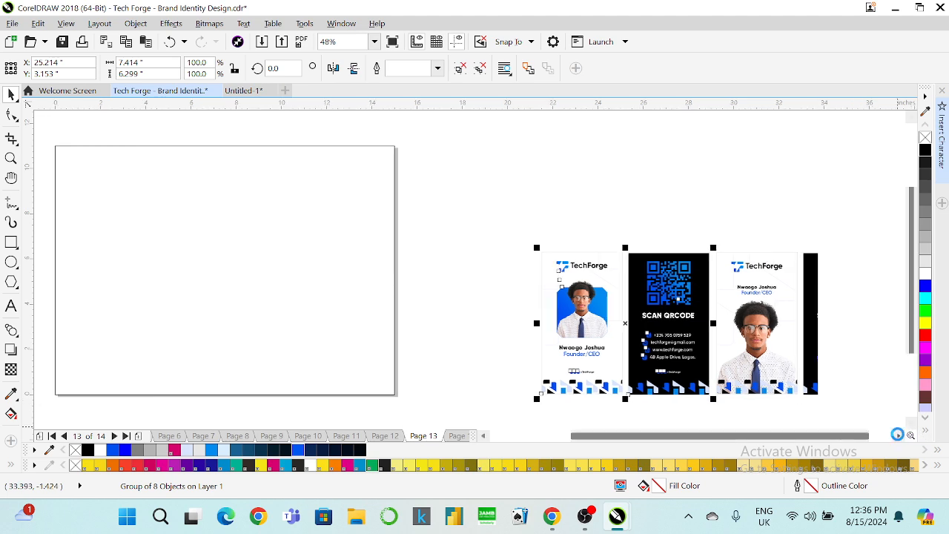
left_click(898, 435)
left_click(898, 436)
key("Right")
key("Right")
key("Right")
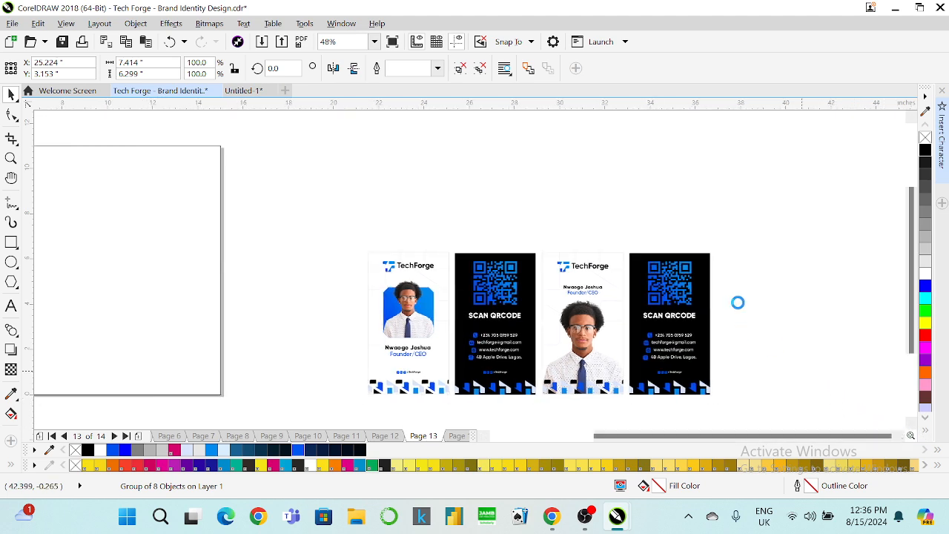
left_click_drag(738, 223, 527, 413)
key("ctrl+g")
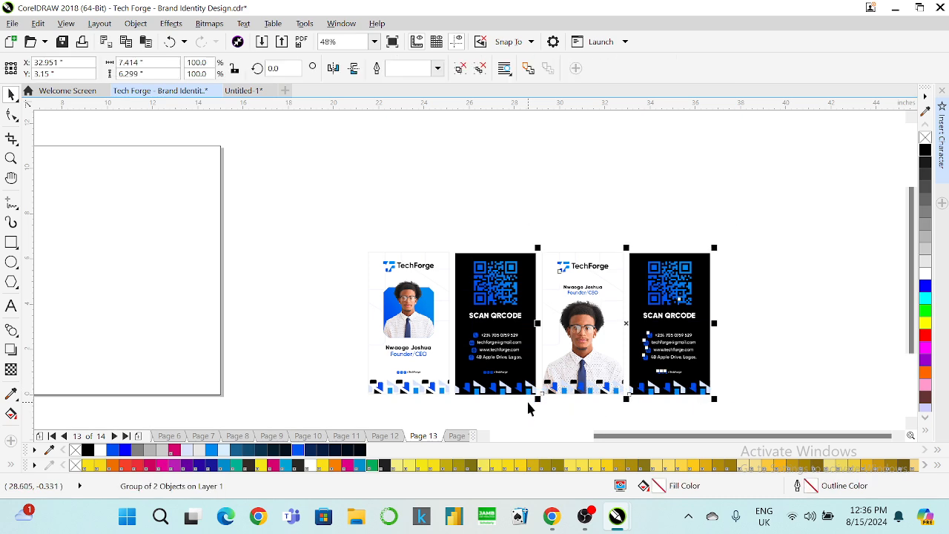
left_click(527, 401)
key("Left")
key("Left")
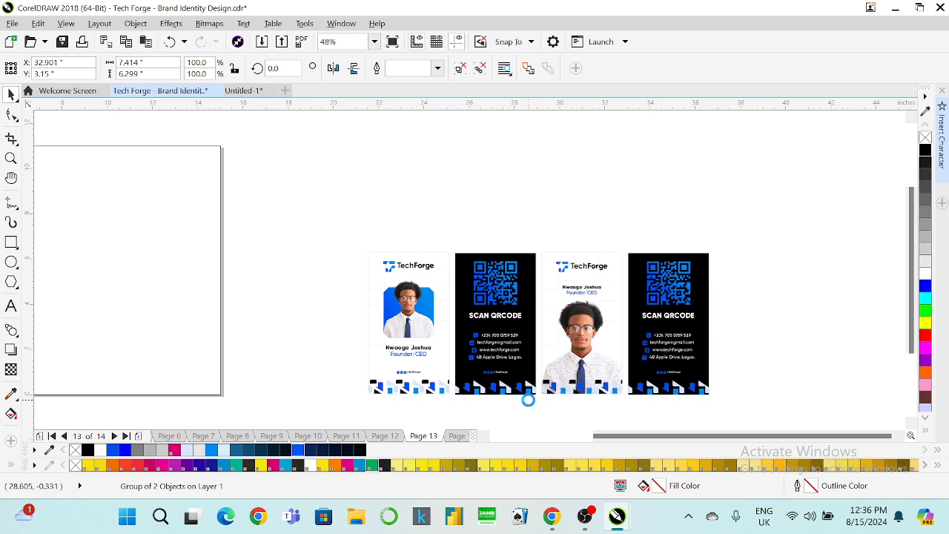
left_click_drag(801, 216, 300, 247)
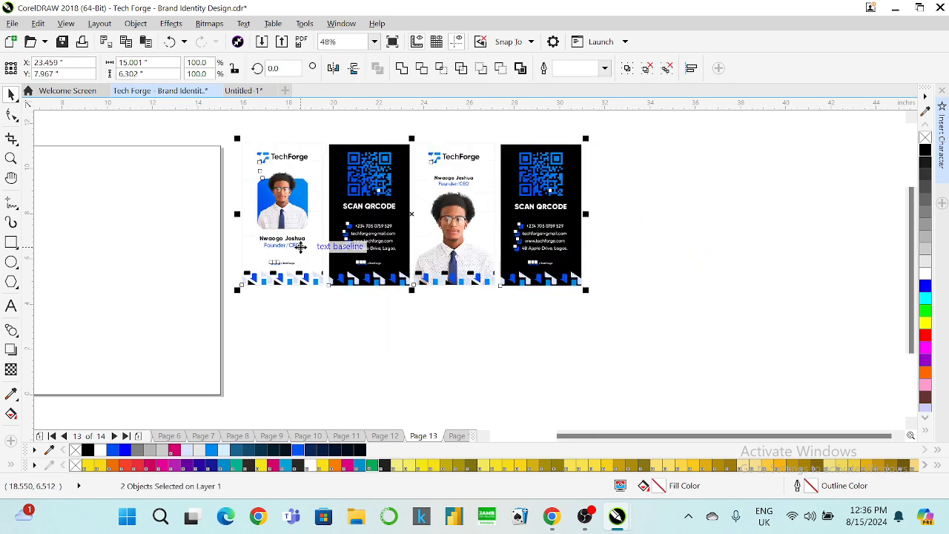
key("ctrl+g")
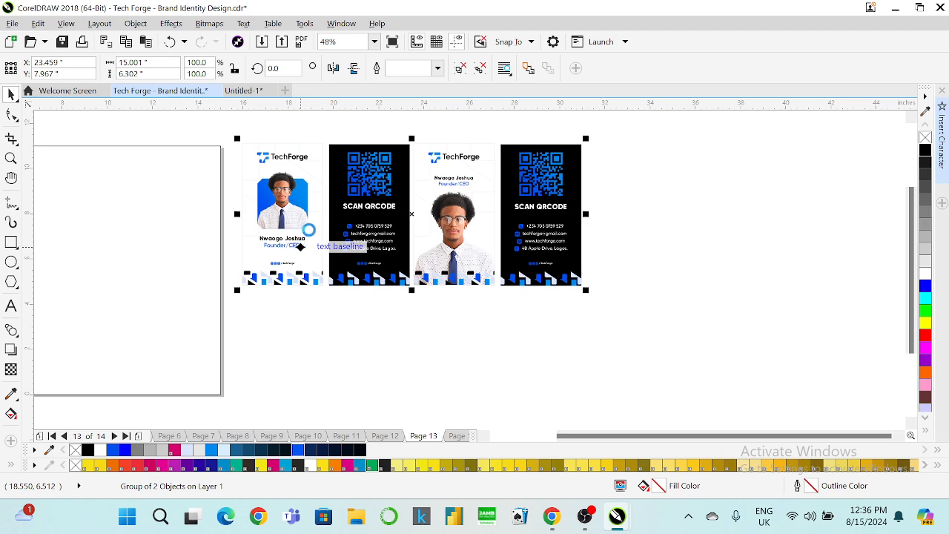
Copy the four-card set to the right, top-align both sets, remove outlines, and zoom to 38%.
left_click_drag(305, 227, 636, 230)
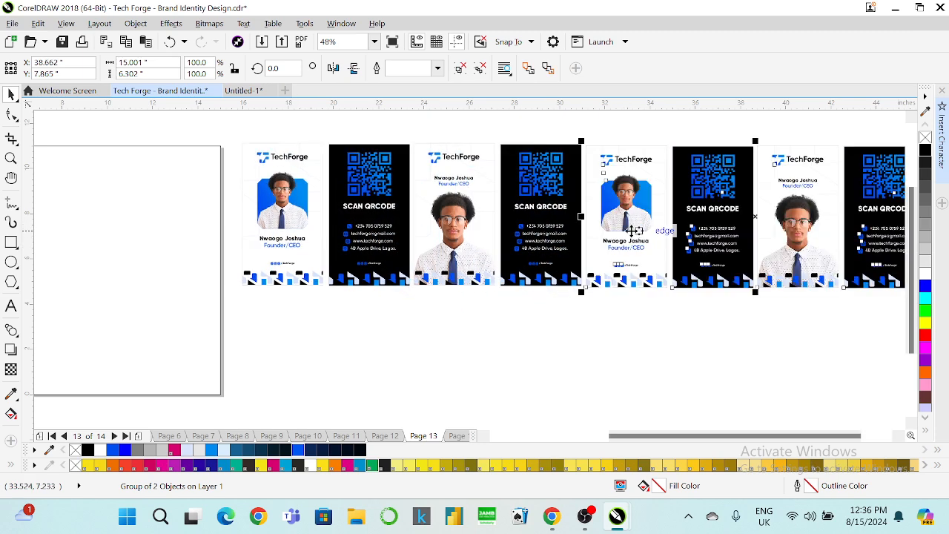
left_click(543, 207, "shift")
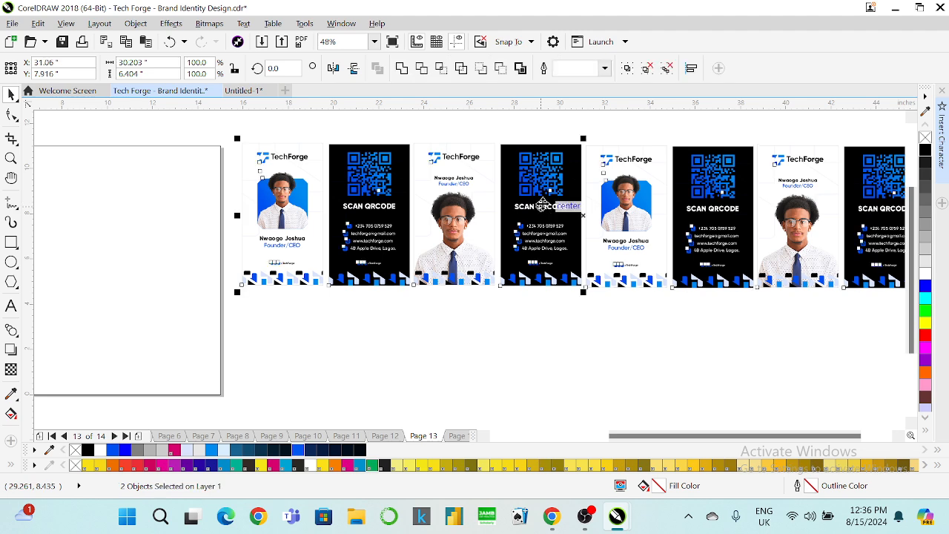
key("e")
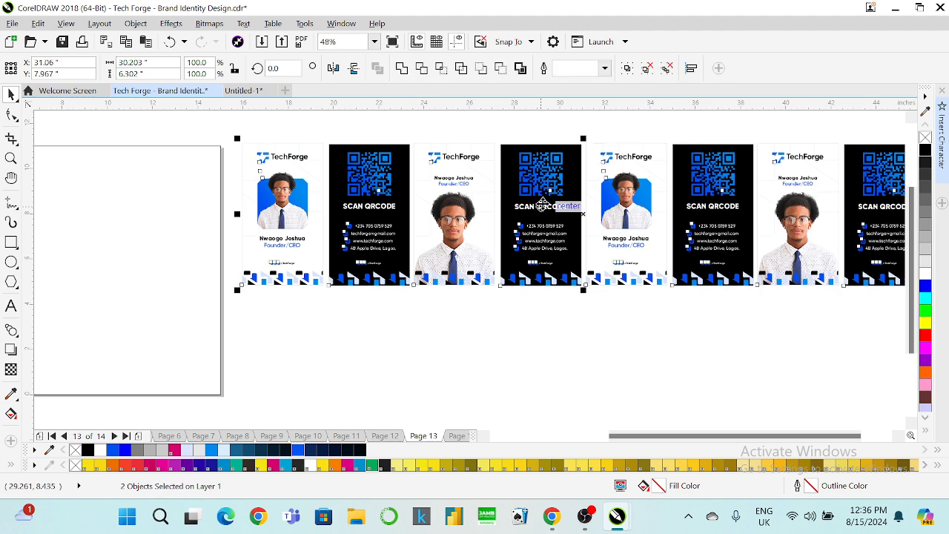
right_click(927, 138)
left_click(374, 42)
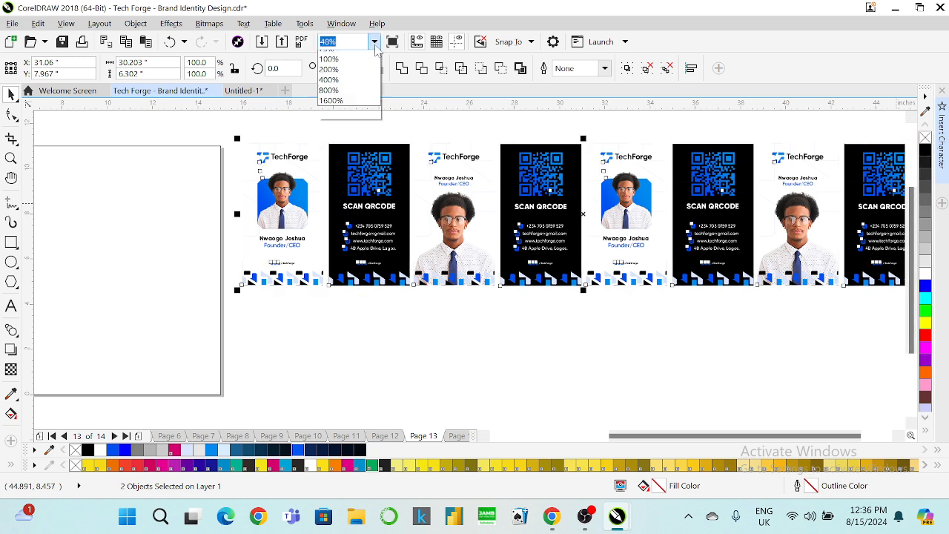
type("38")
key("Return")
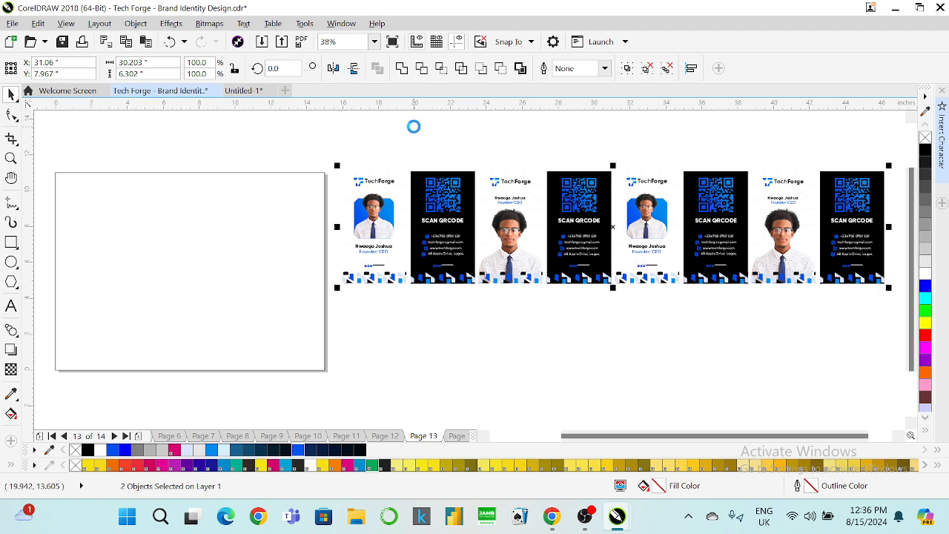
Copy the card row below and shift it left to stagger the cards against the upper row.
left_click_drag(514, 224, 519, 331)
key("ctrl+g")
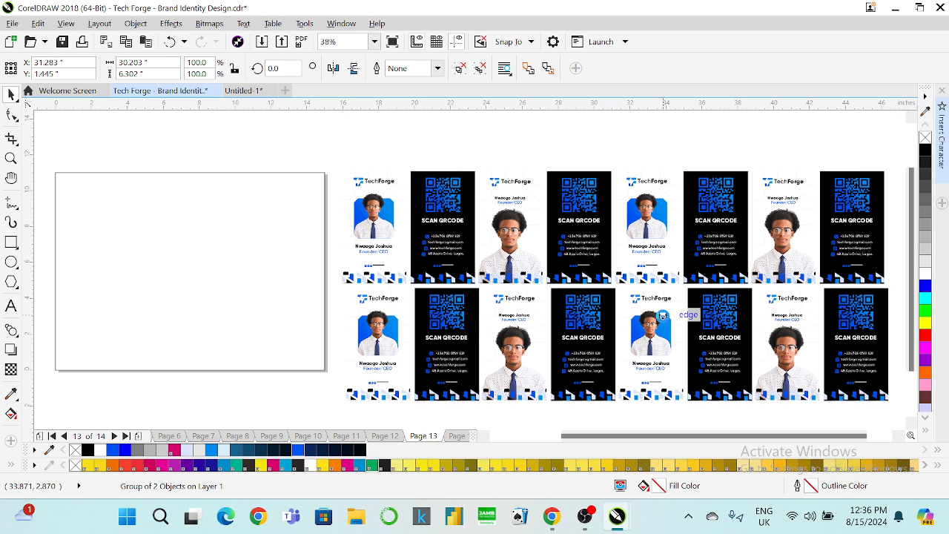
key("Up")
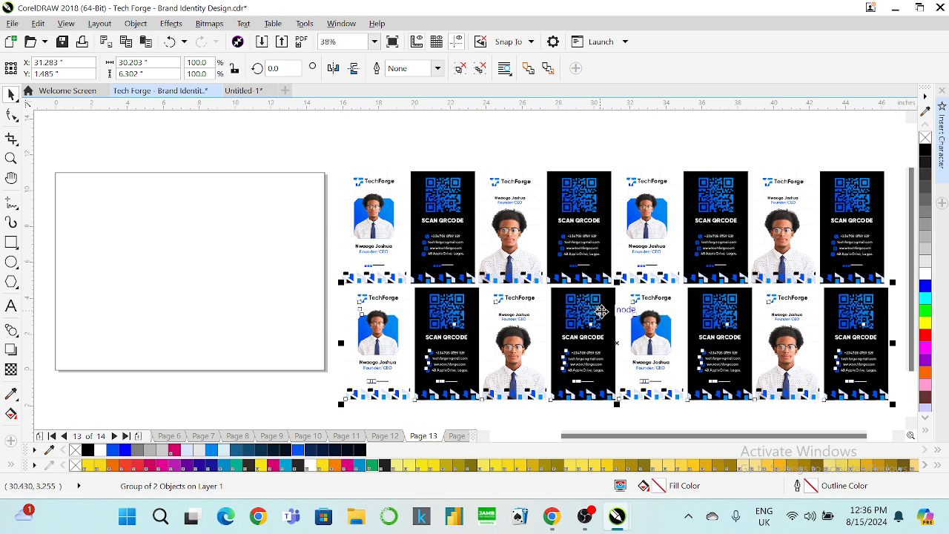
left_click_drag(600, 311, 583, 311)
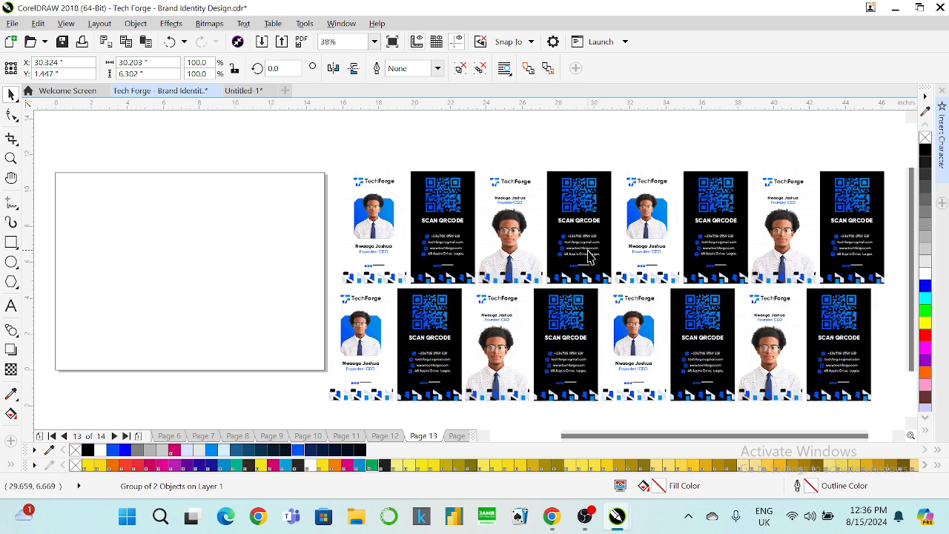
left_click(587, 252, "shift")
key("t")
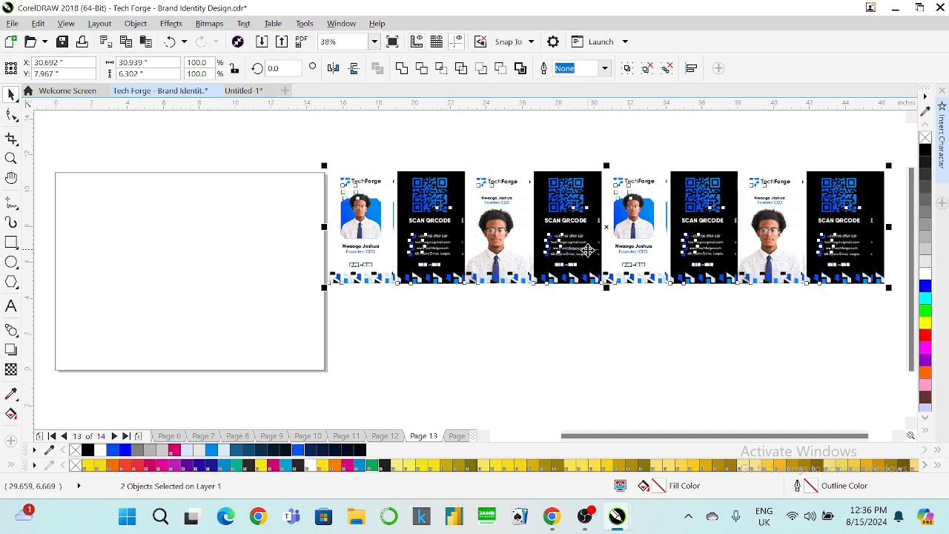
key("ctrl+z")
left_click(514, 159)
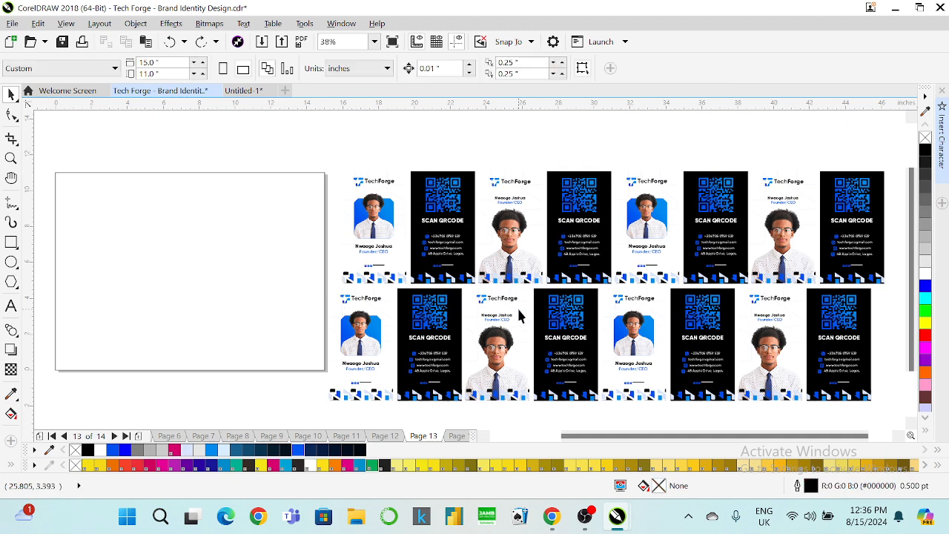
left_click(518, 310)
left_click(520, 254, "shift")
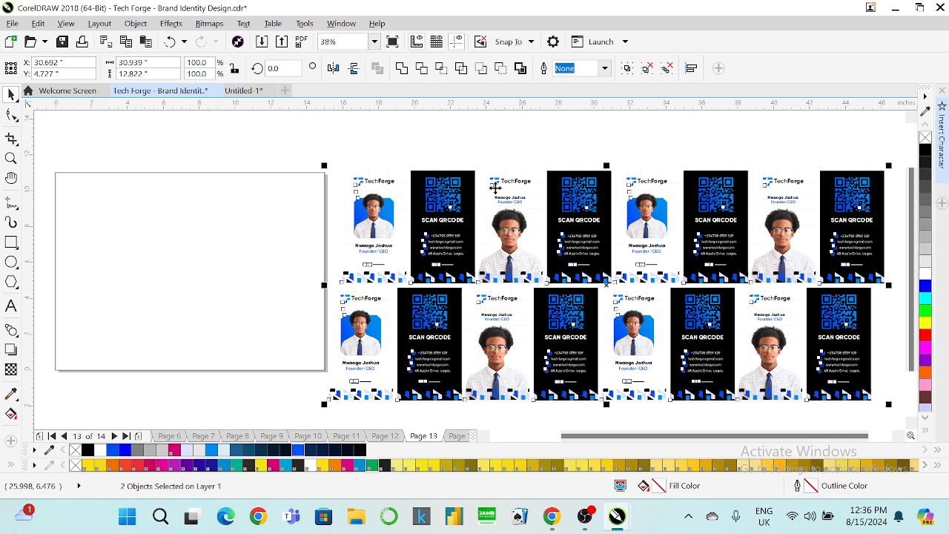
At 25% zoom, copy the lower row downward as a third card row.
left_click(374, 41)
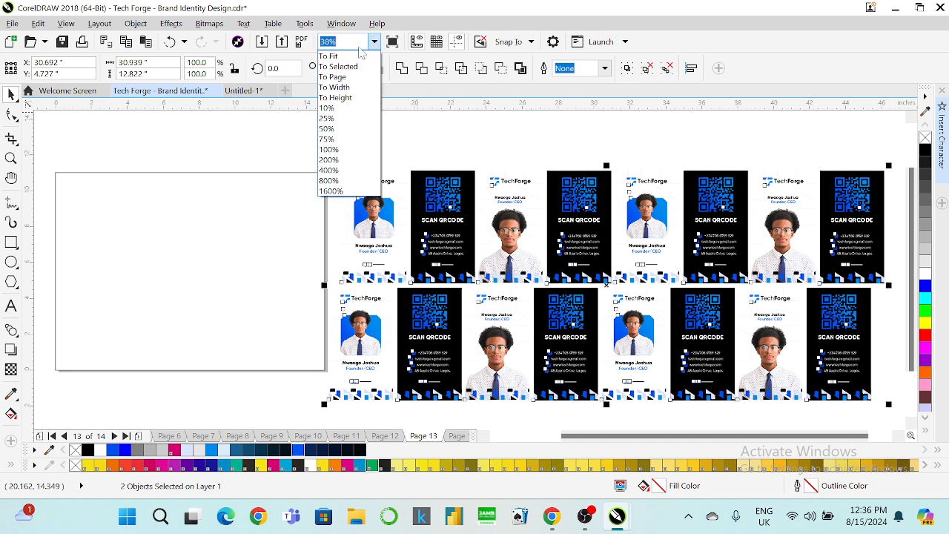
left_click(334, 119)
key("Escape")
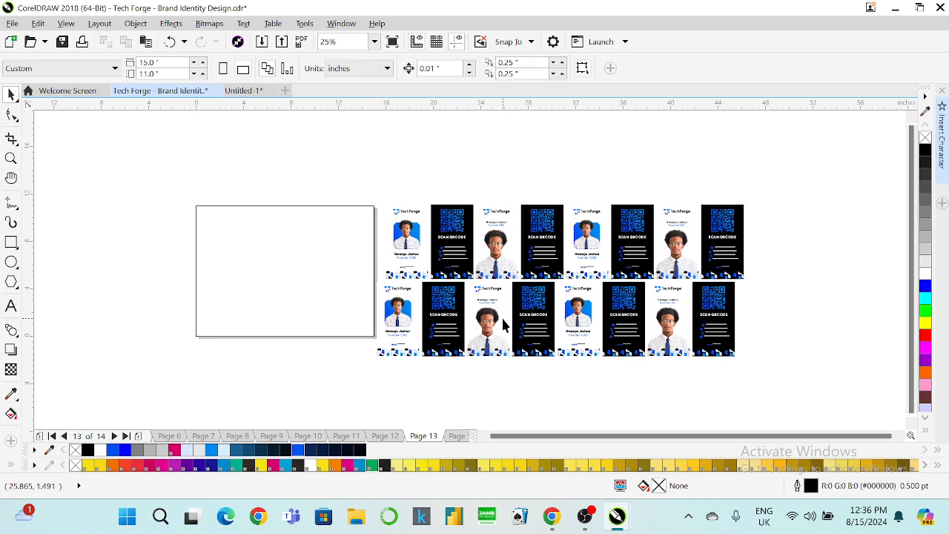
left_click(503, 323)
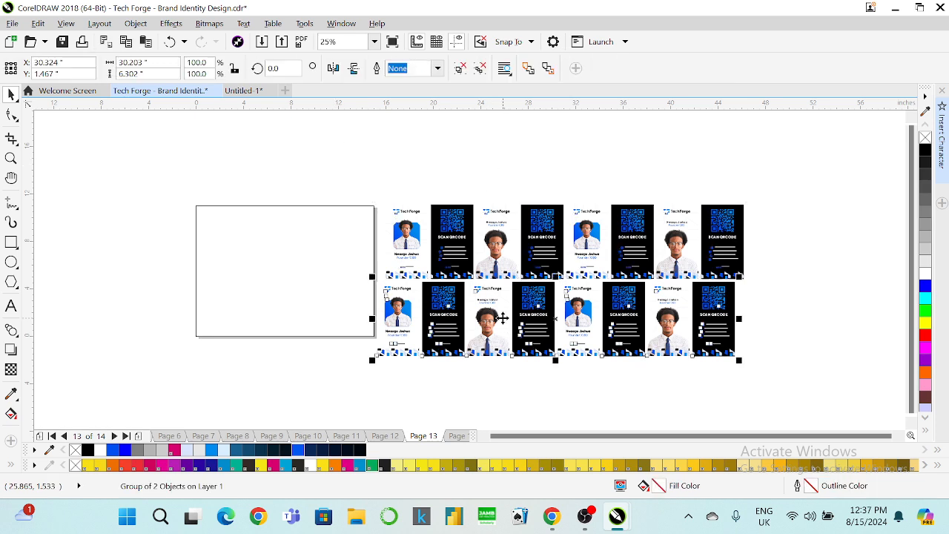
left_click_drag(503, 317, 504, 386)
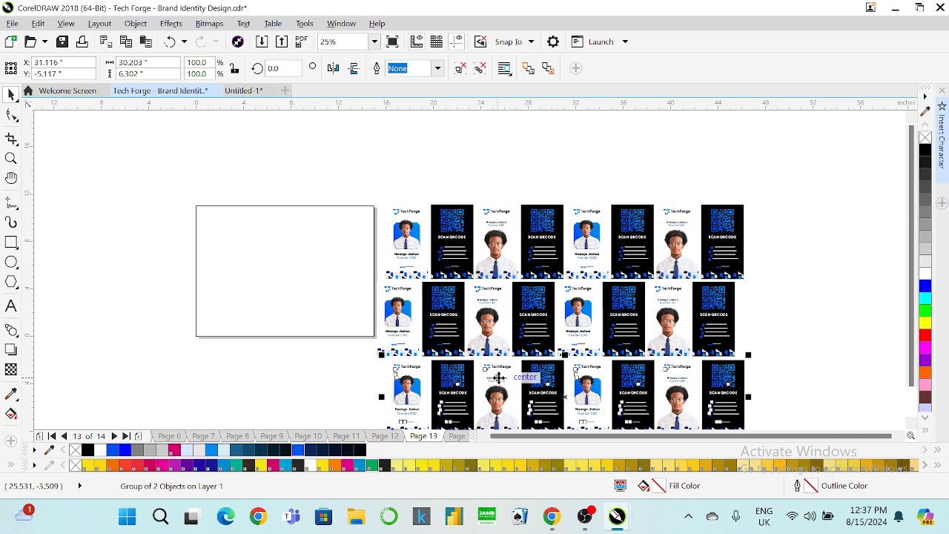
left_click(517, 247, "shift")
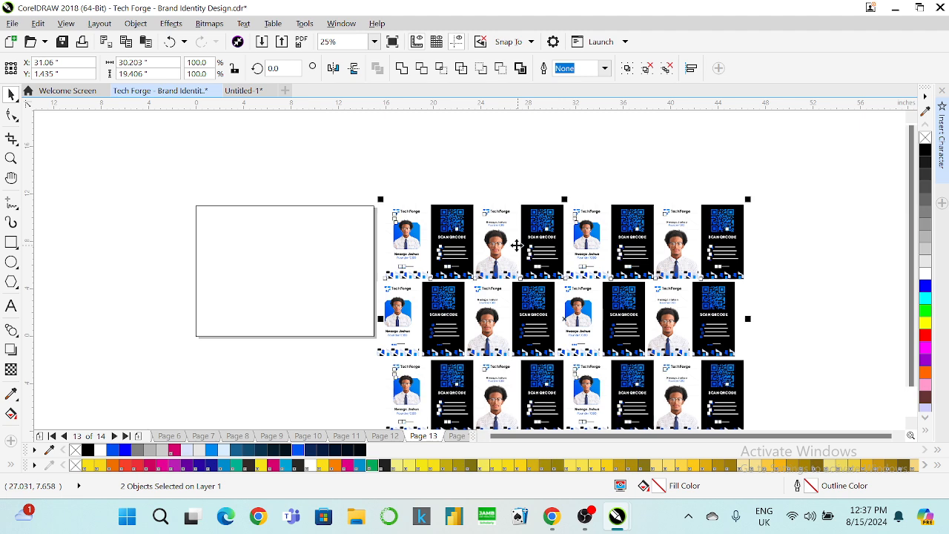
Zoom to 30%, select all three card rows, and delete the grid from the canvas.
left_click(375, 41)
type("33")
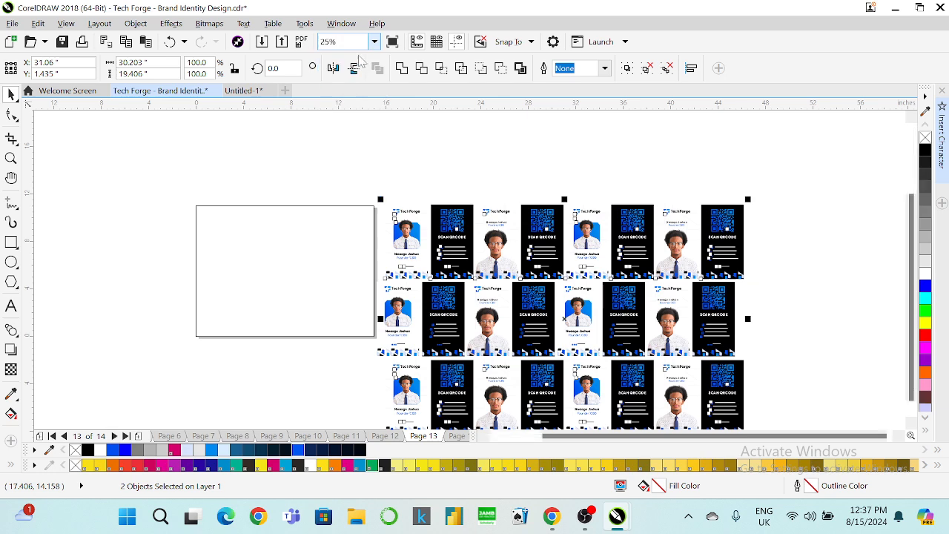
key("Return")
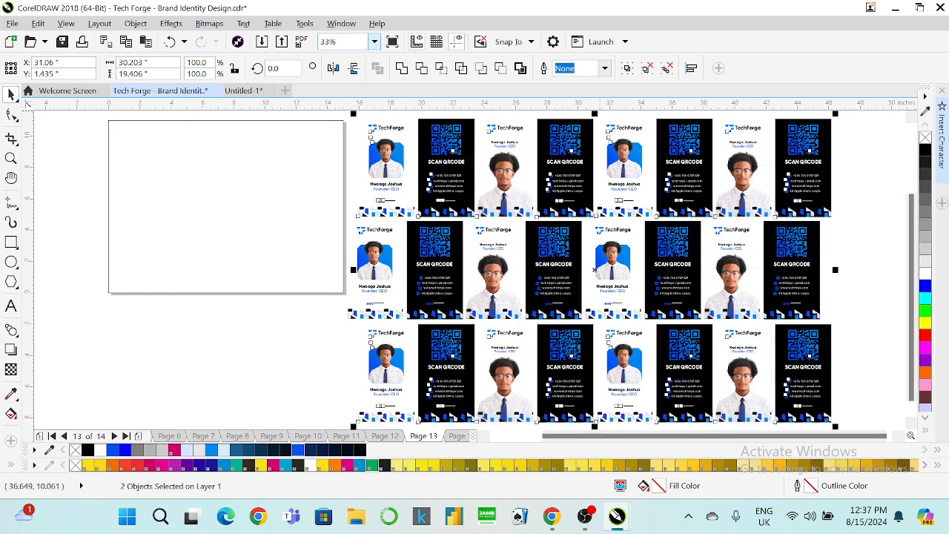
type("30")
key("Return")
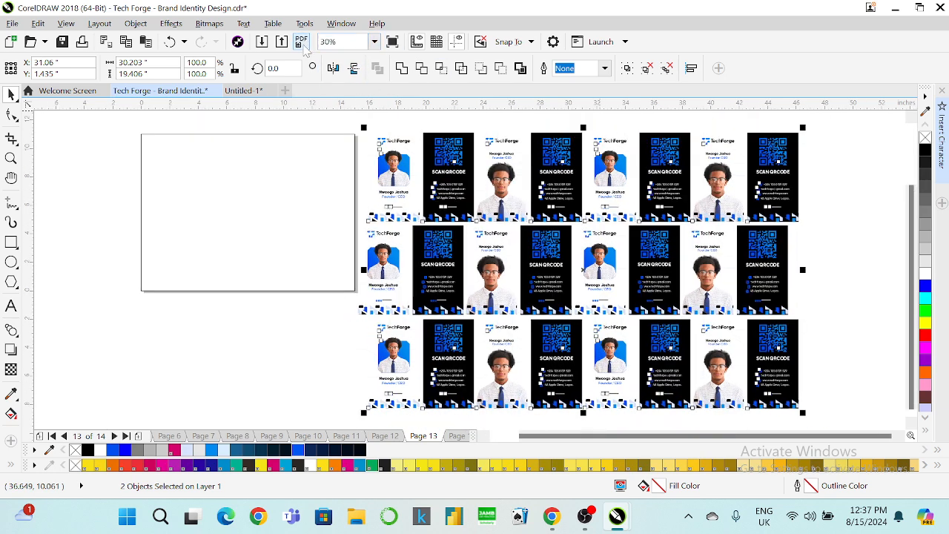
left_click(821, 127)
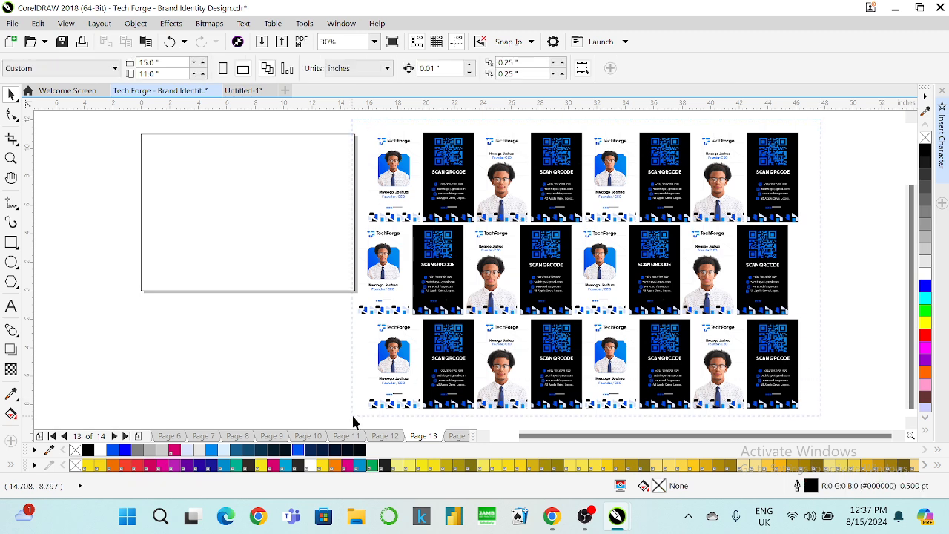
key("ctrl+a")
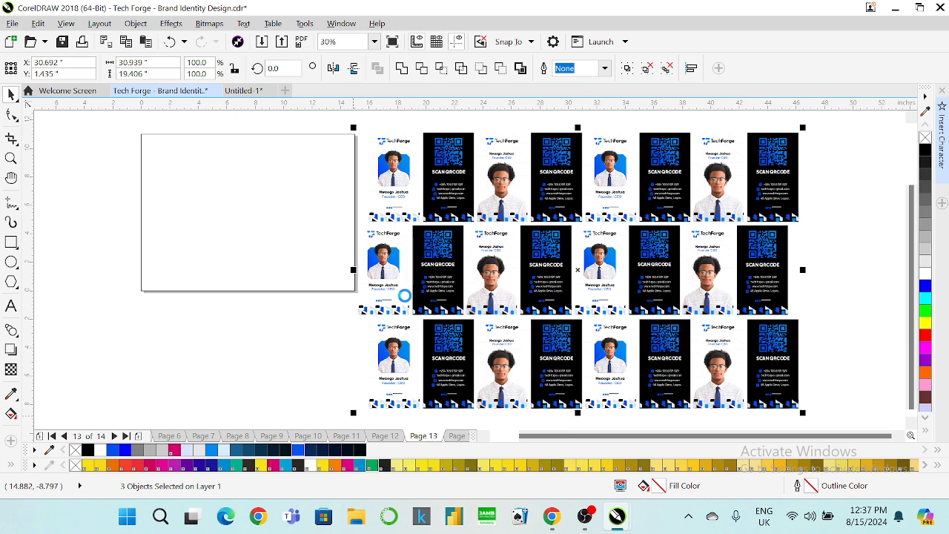
key("Delete")
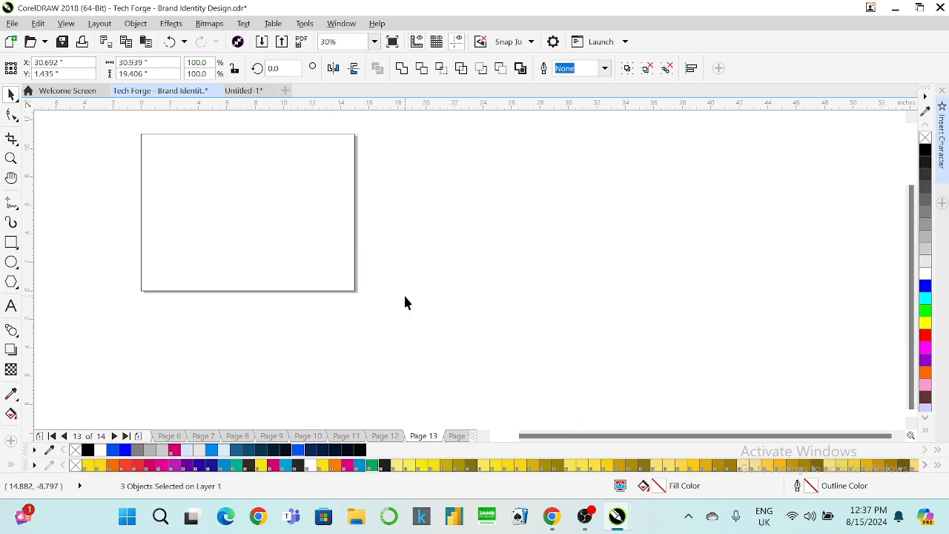
PowerClip a placeholder rectangle into the page frame, then edit the clip and delete the placeholder.
left_click(11, 242)
left_click_drag(69, 152, 123, 204)
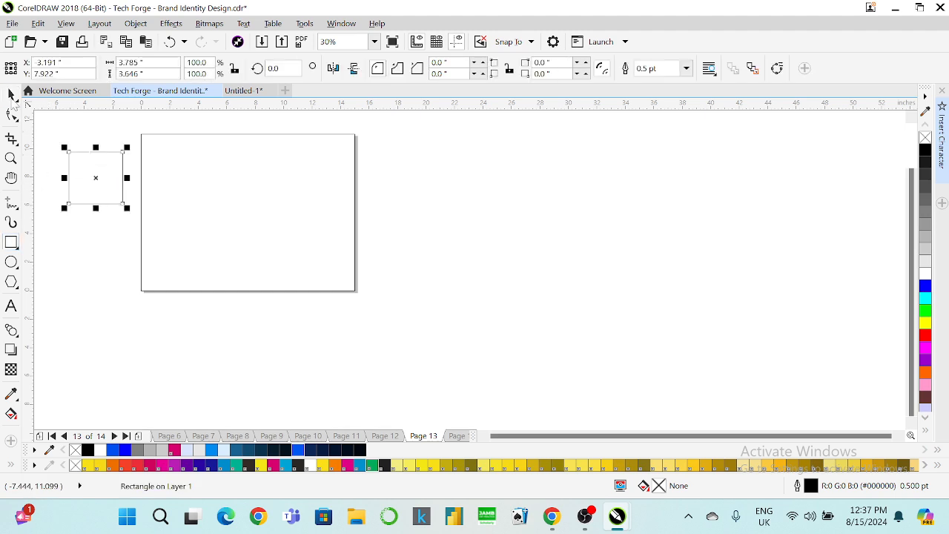
left_click(11, 94)
left_click_drag(87, 159, 185, 194)
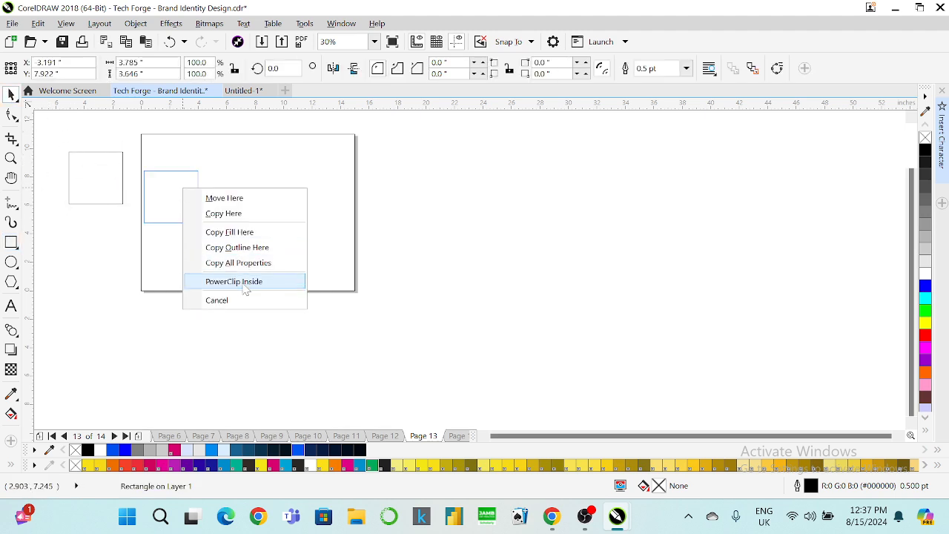
left_click(239, 281)
right_click(213, 189)
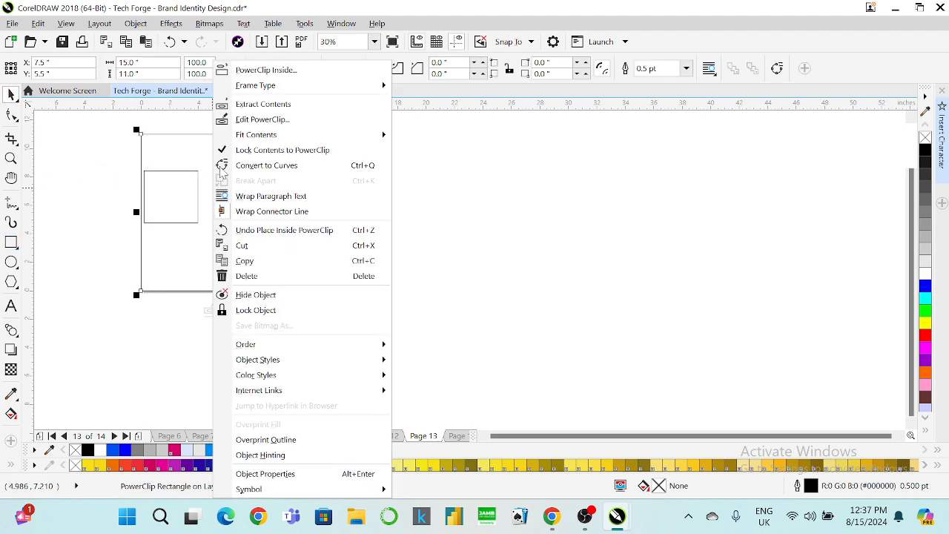
left_click(252, 119)
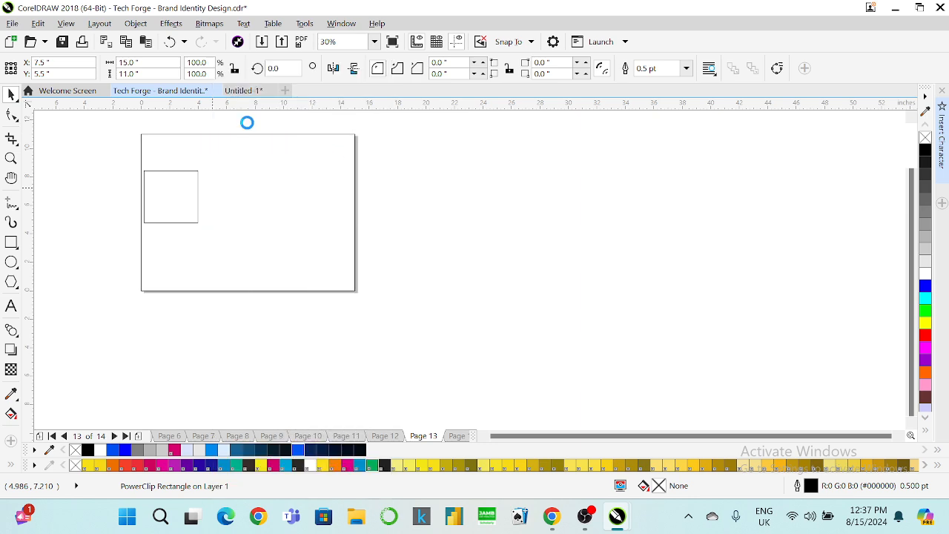
left_click(184, 199)
key("Delete")
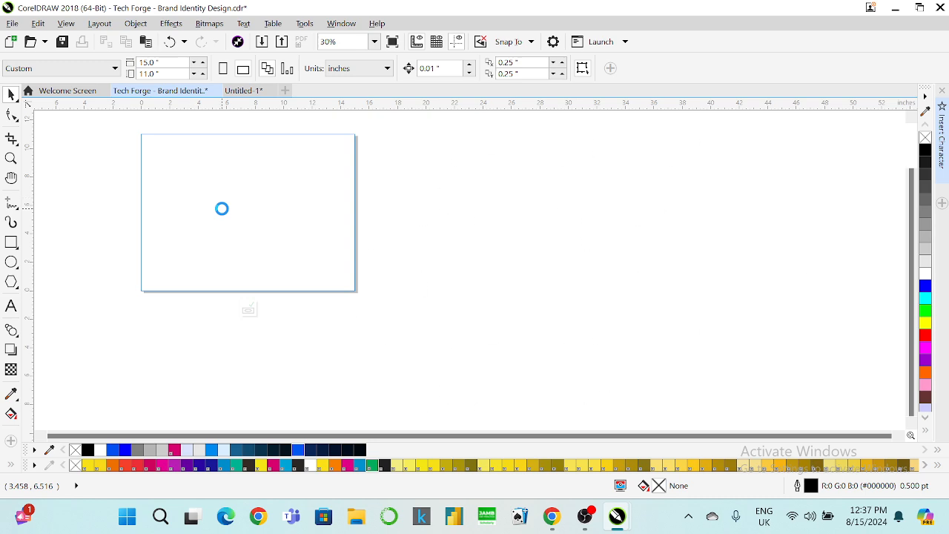
Place the ID-card grid over the page, scale it to about 84%, tilt it ~7.8°, and finish editing.
left_click_drag(470, 266, 230, 237)
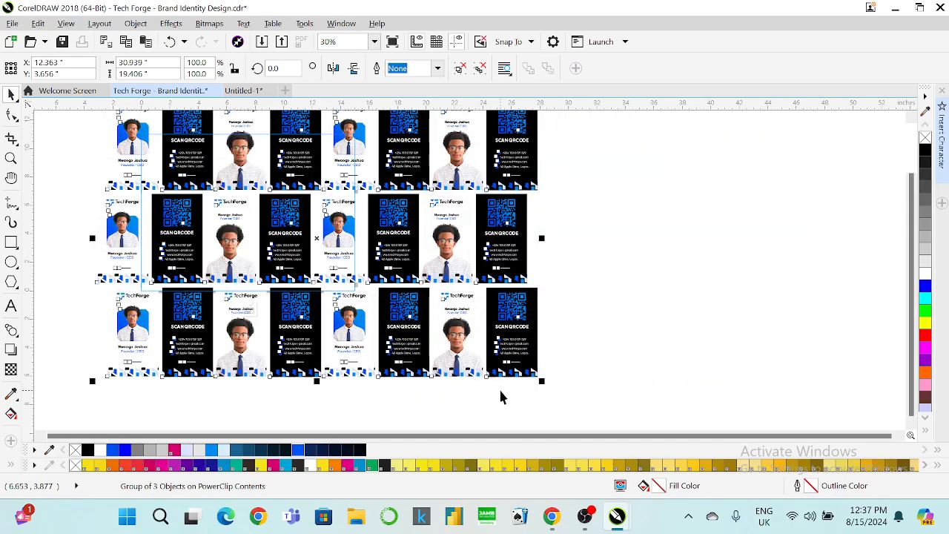
left_click_drag(541, 380, 475, 368)
left_click(301, 220)
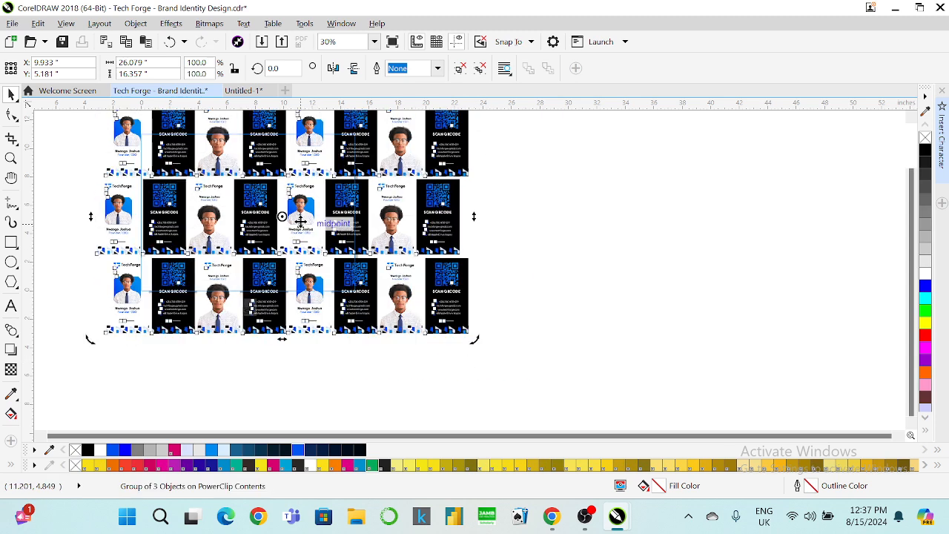
left_click_drag(472, 335, 454, 368)
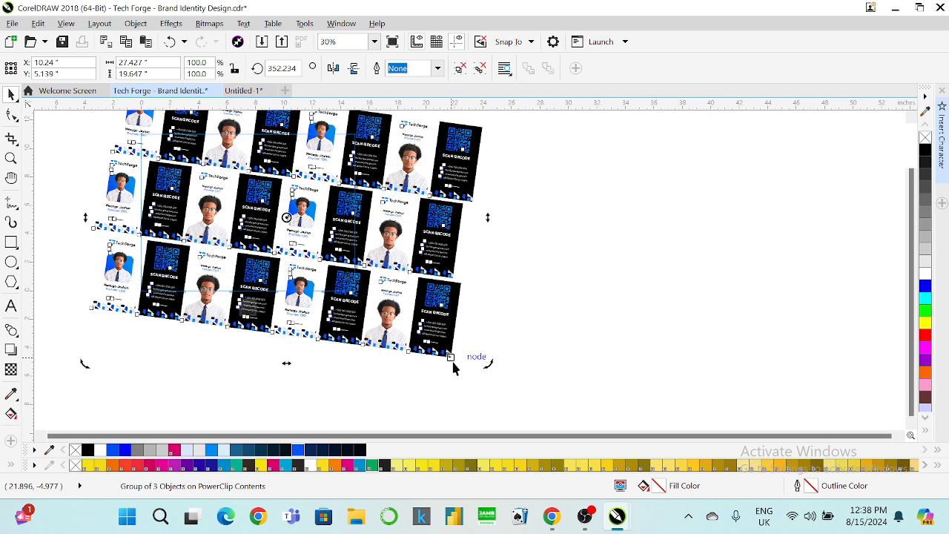
left_click(314, 370)
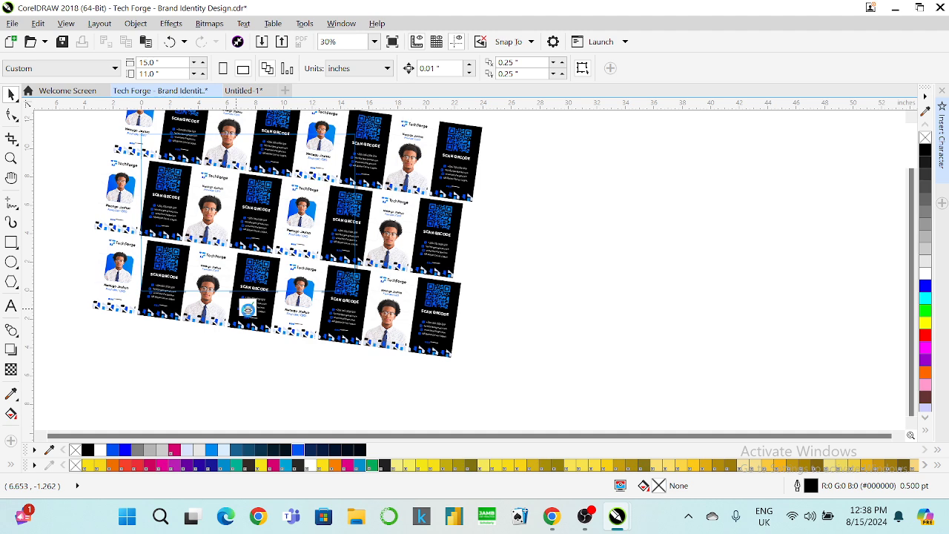
left_click(242, 311)
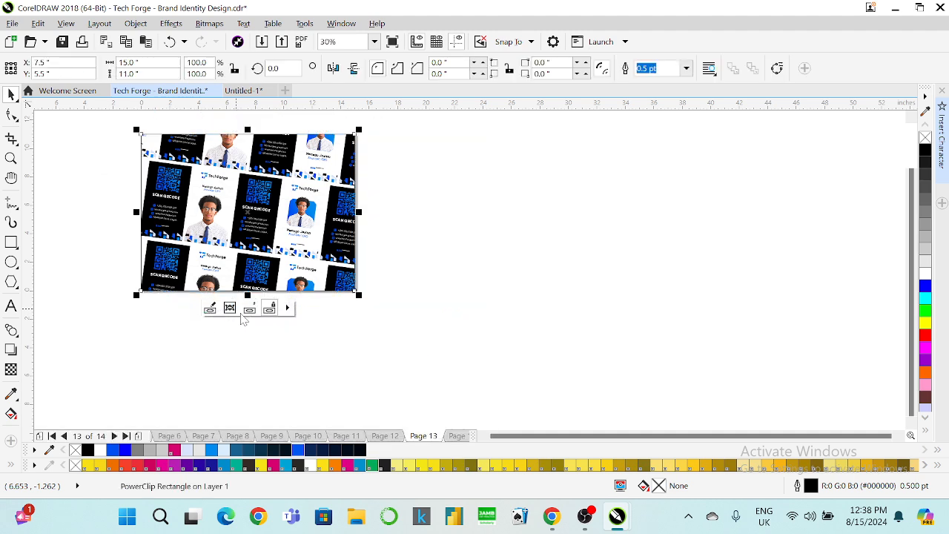
Zoom to the card frame, remove its outline, and fill it solid black.
left_click(374, 41)
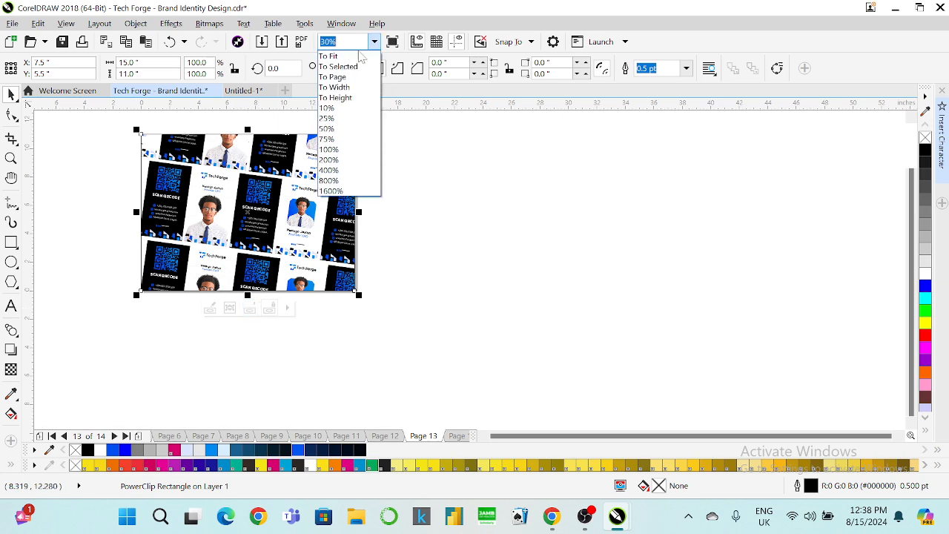
left_click(342, 56)
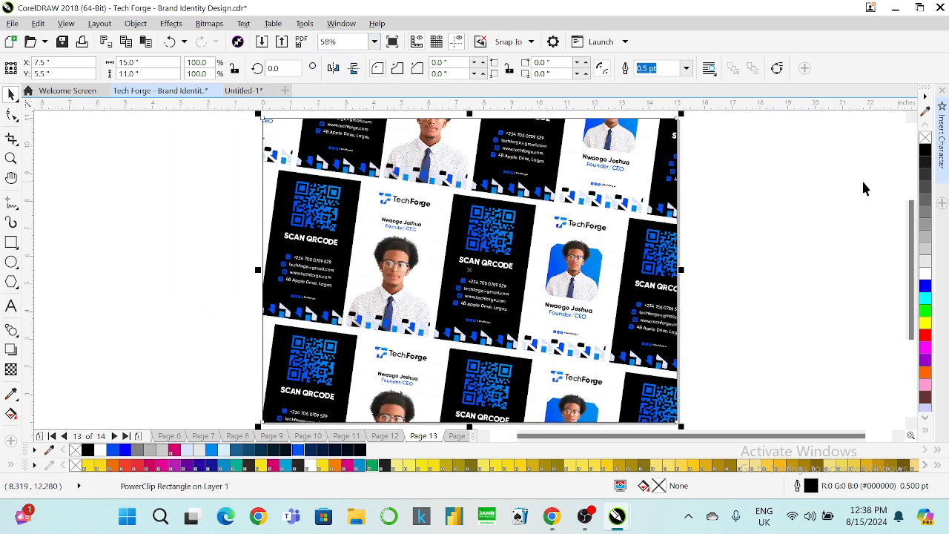
right_click(925, 138)
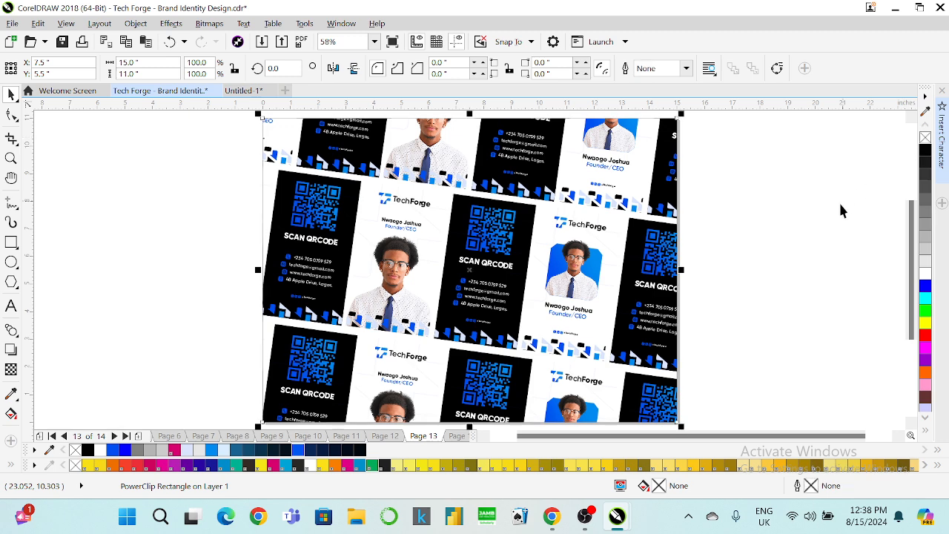
left_click(925, 151)
left_click(800, 174)
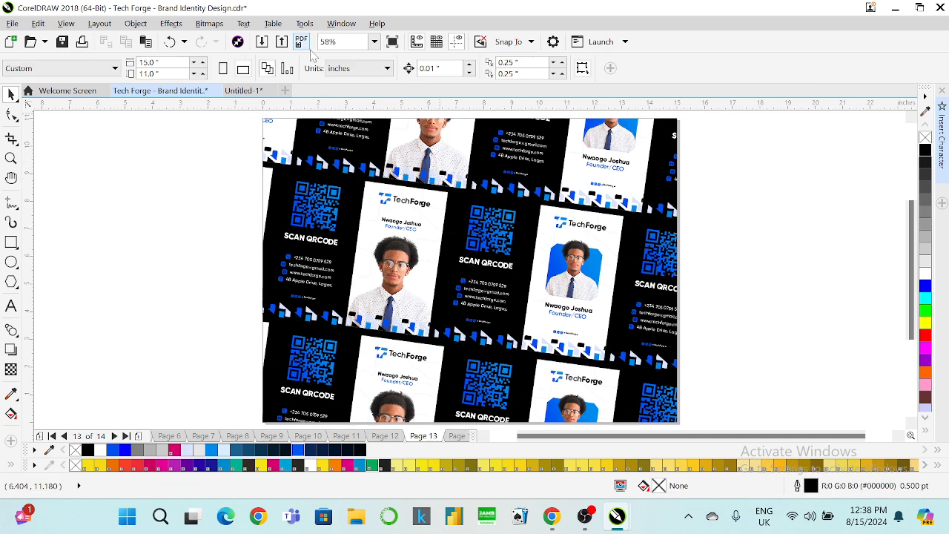
Try View > Preview Selected Only, exit the blank preview, and reopen the View menu.
left_click(65, 24)
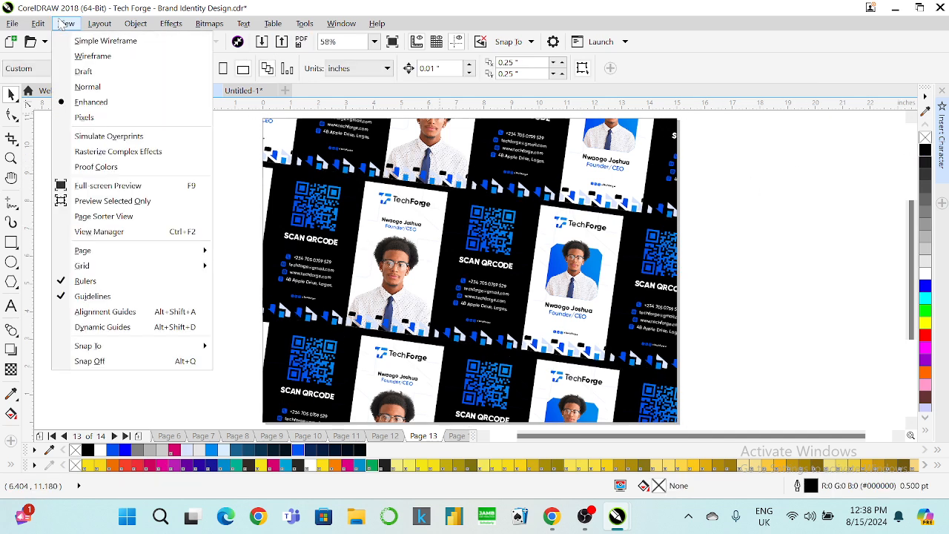
left_click(132, 202)
left_click(250, 248)
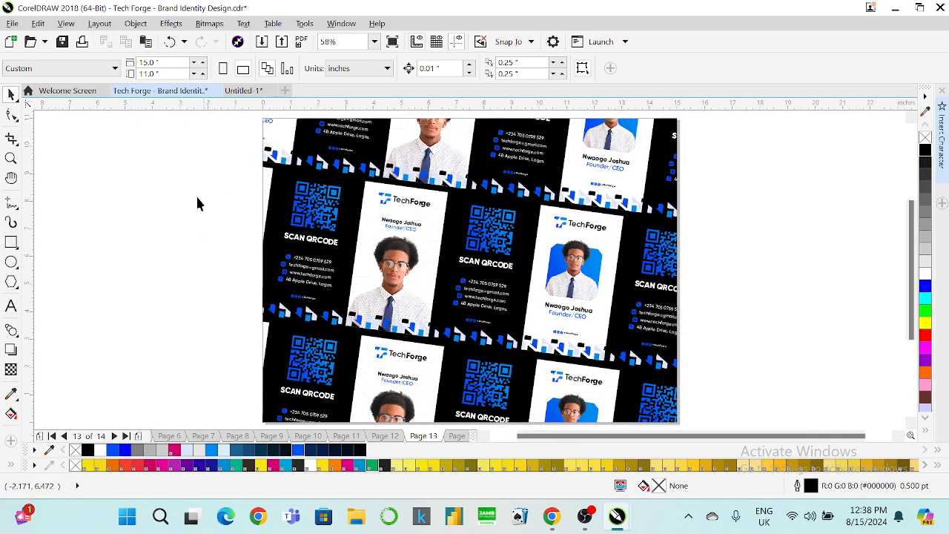
left_click(66, 23)
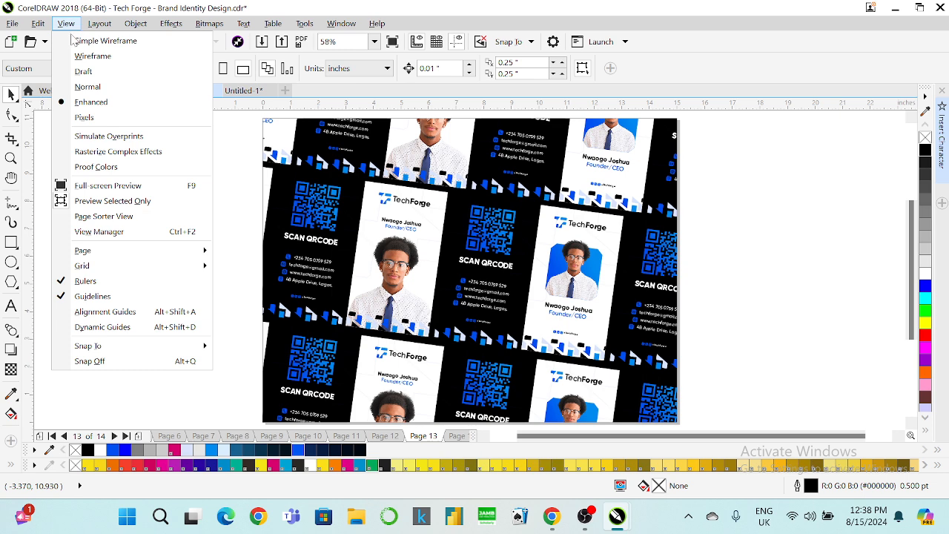
Review all 14 pages in Page Sorter View with larger thumbnails, then return to Page 11.
left_click(118, 216)
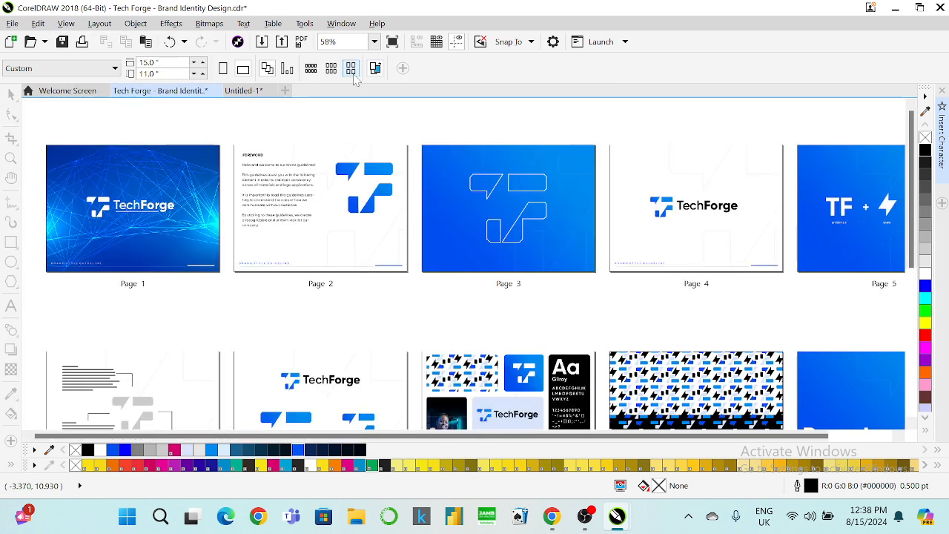
left_click_drag(911, 234, 889, 398)
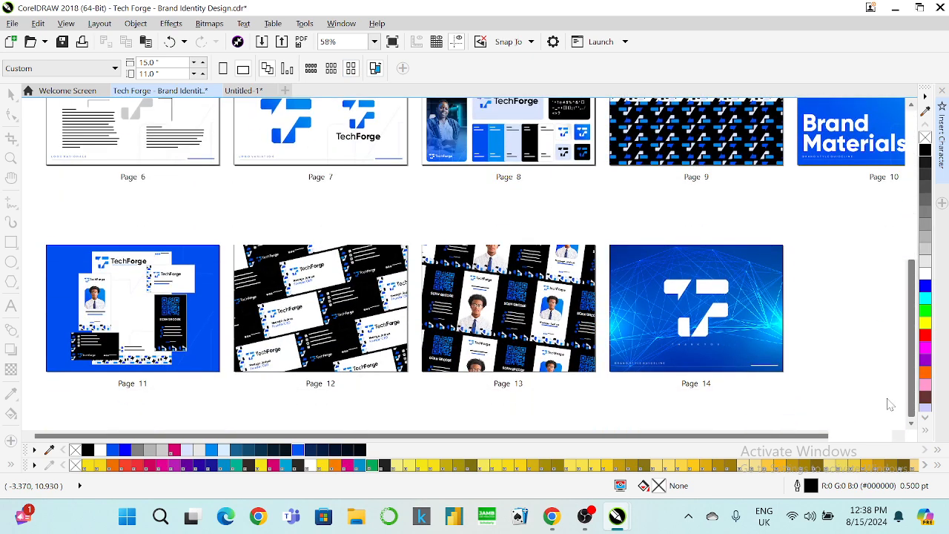
left_click(332, 70)
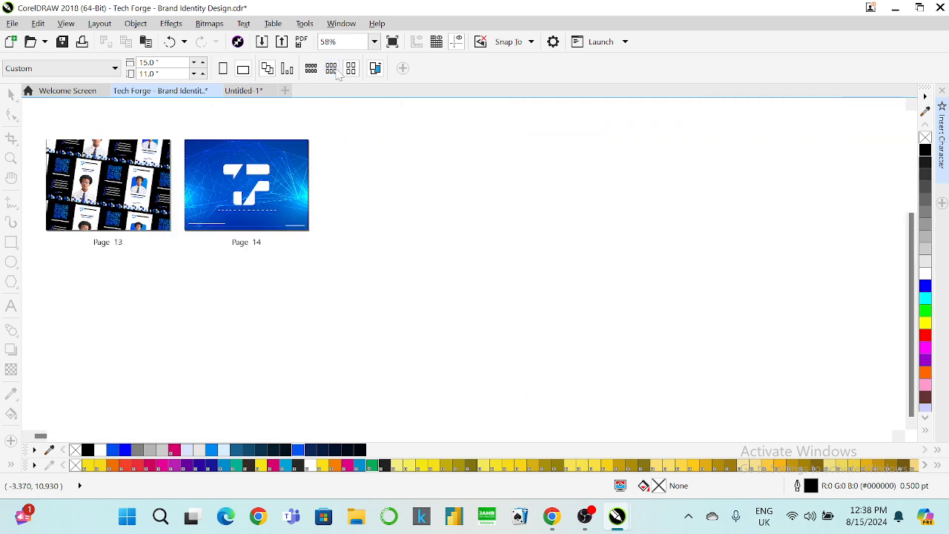
left_click(353, 72)
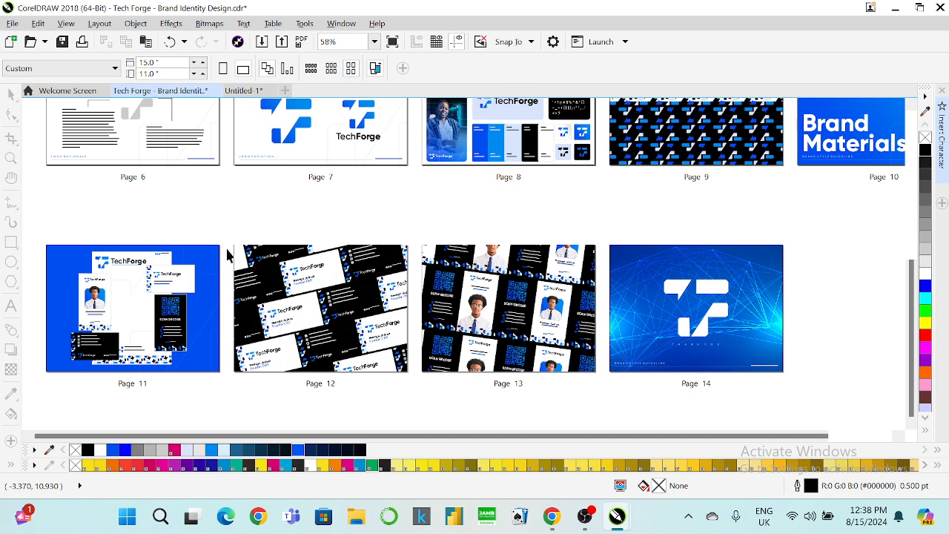
double_click(198, 270)
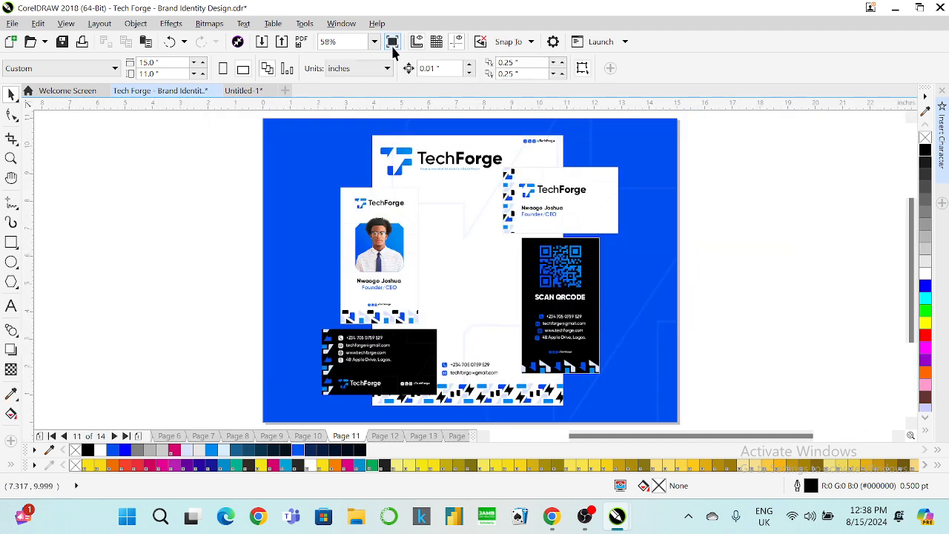
Run Full-Screen Preview from Page 11 through Page 12 to Page 13's tilted ID-card pattern.
left_click(392, 42)
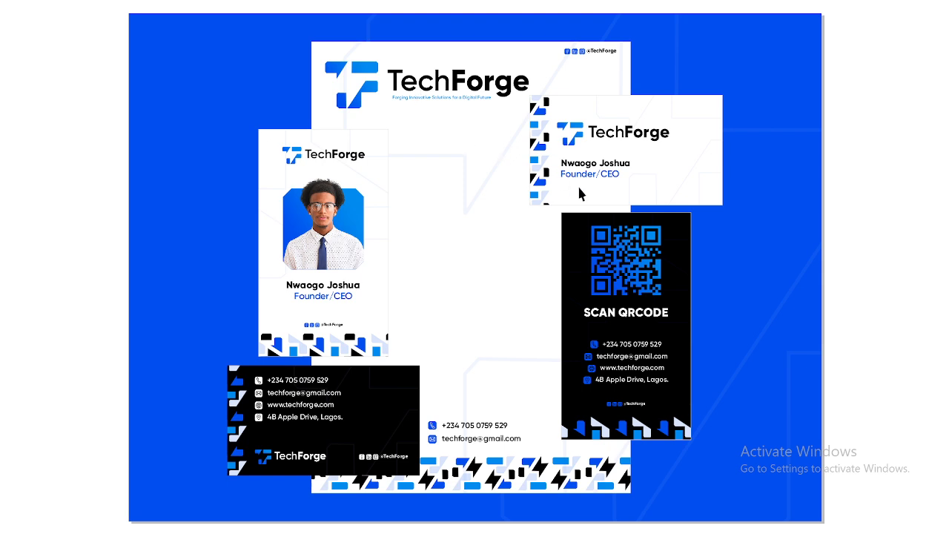
left_click(579, 188)
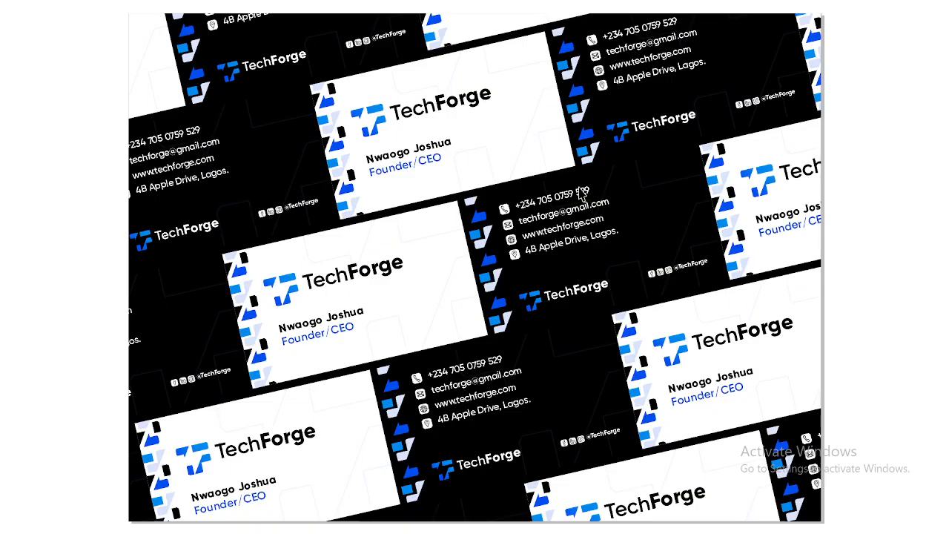
left_click(581, 195)
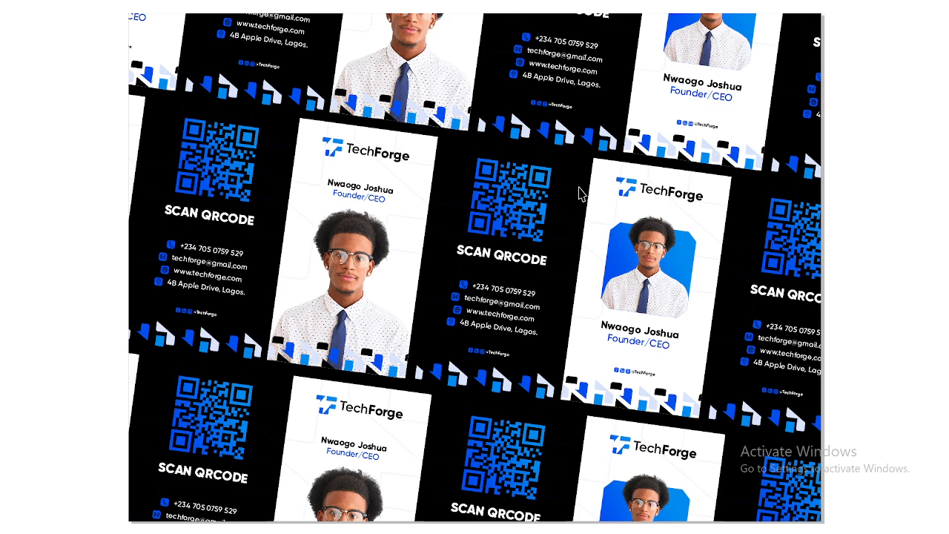
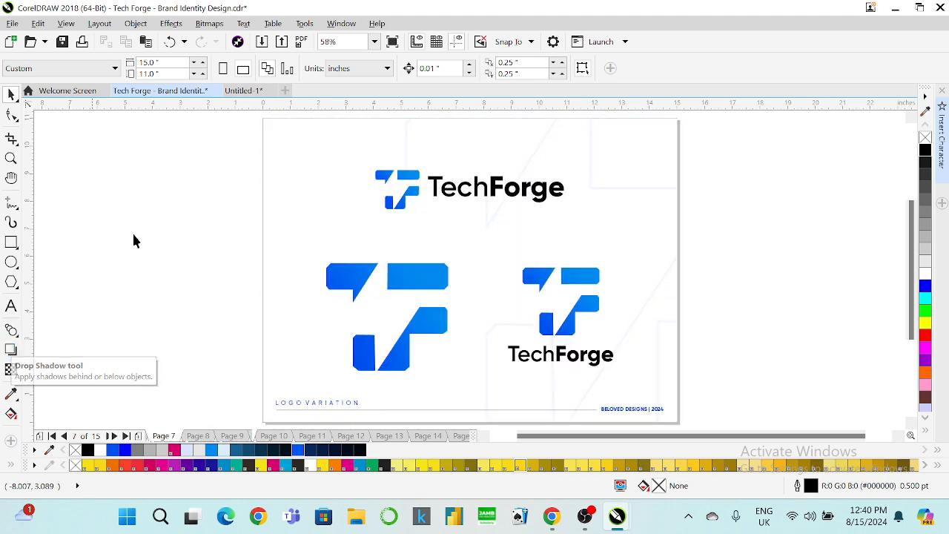
Page forward from Page 7 through Page 11 to the blank Page 14.
left_click(332, 193)
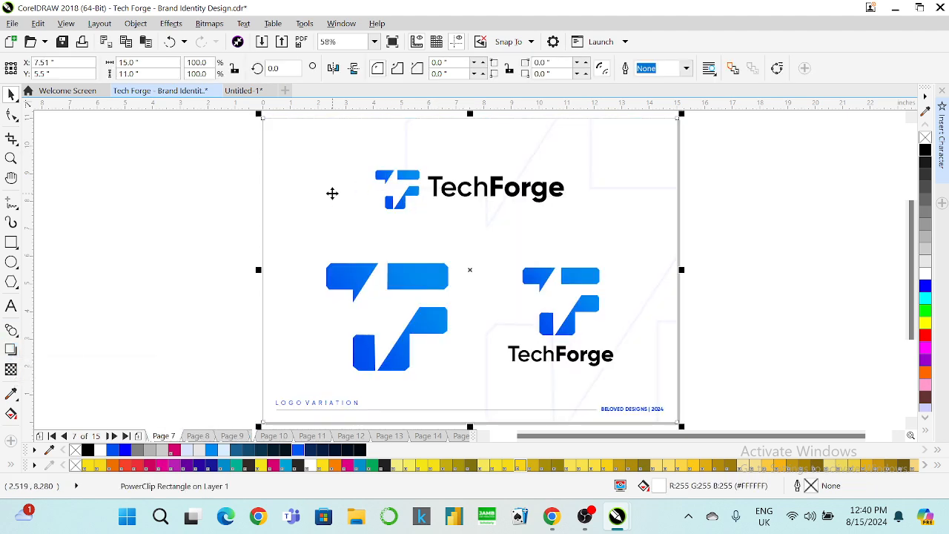
key("Page_Down")
key("Page_Down")
key("Page_Down")
key("Page_Down")
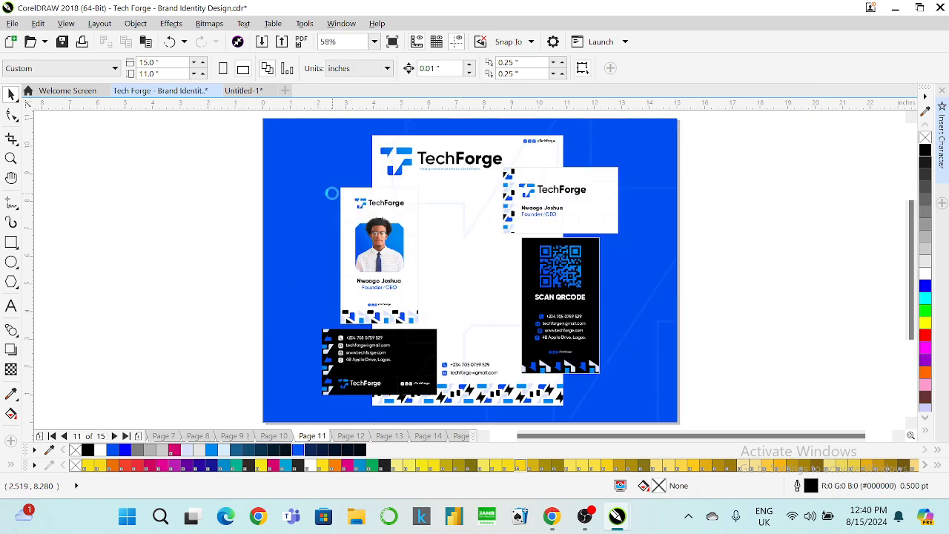
key("Page_Down")
key("Page_Down")
key("Page_Down")
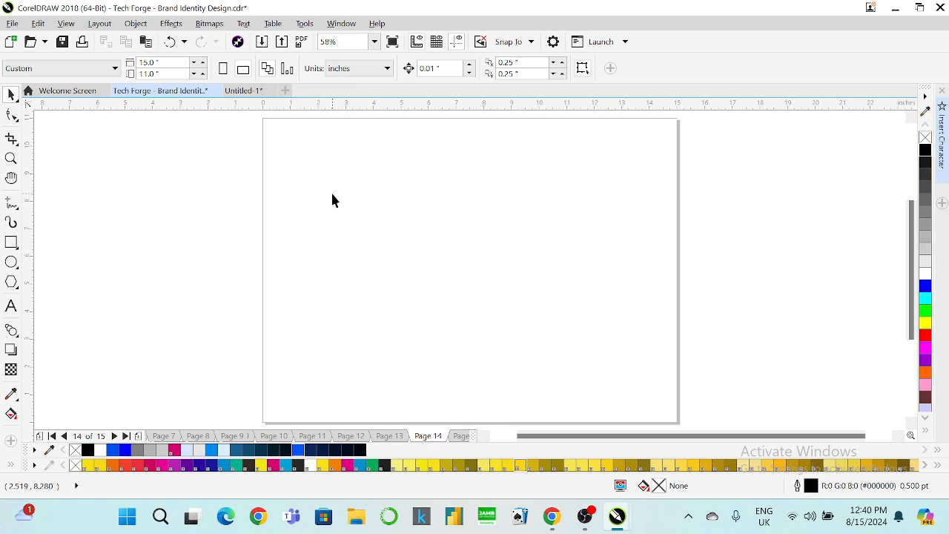
Clear the selection and draw a rectangle in the upper-left of Page 14.
left_click(332, 194)
left_click(57, 216)
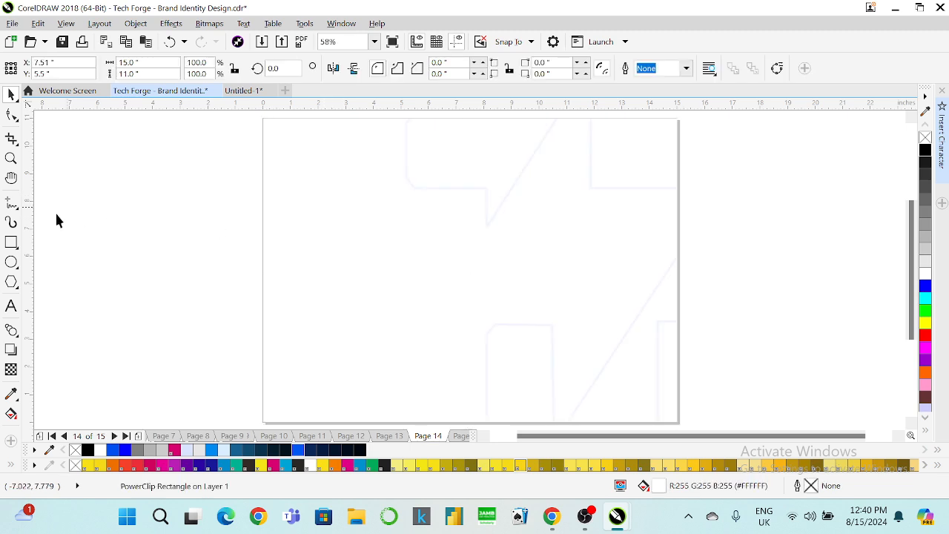
key("ctrl+a")
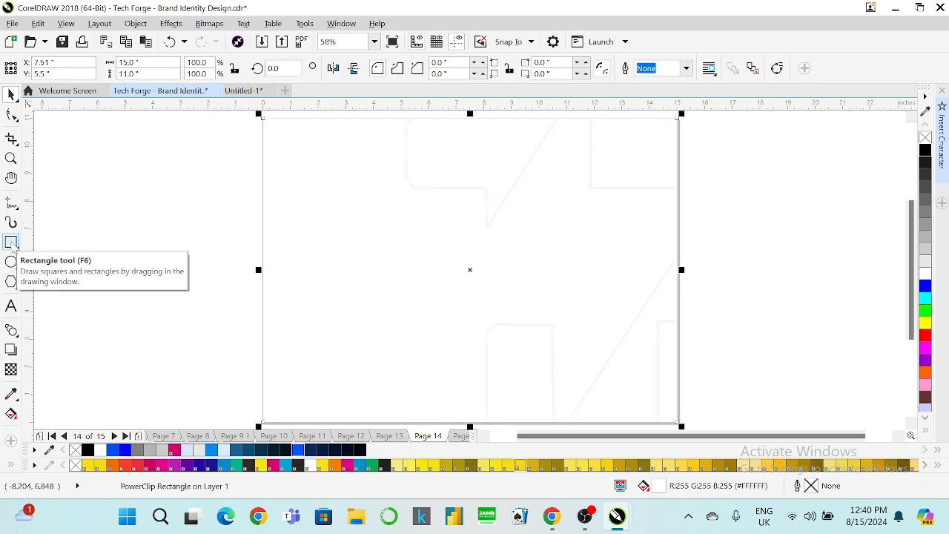
left_click(66, 222)
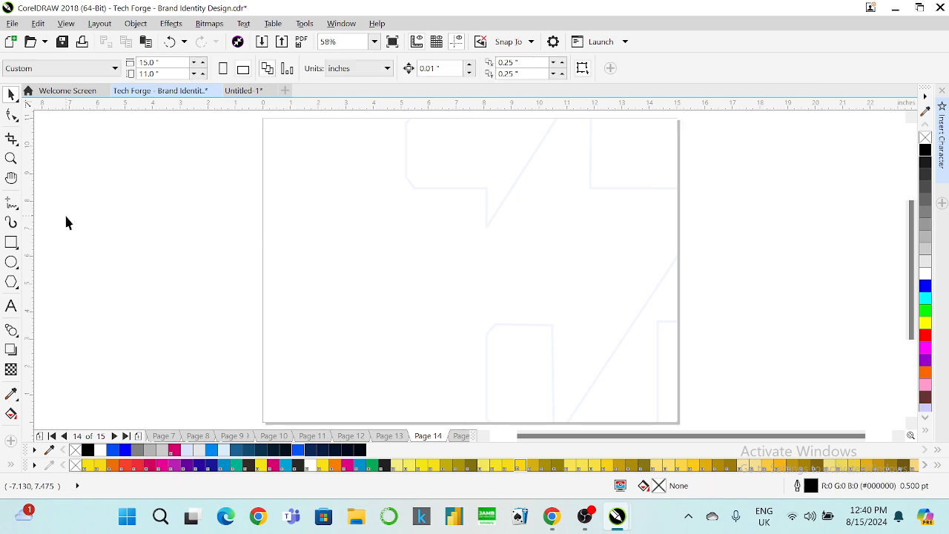
left_click(11, 242)
left_click_drag(291, 172, 458, 331)
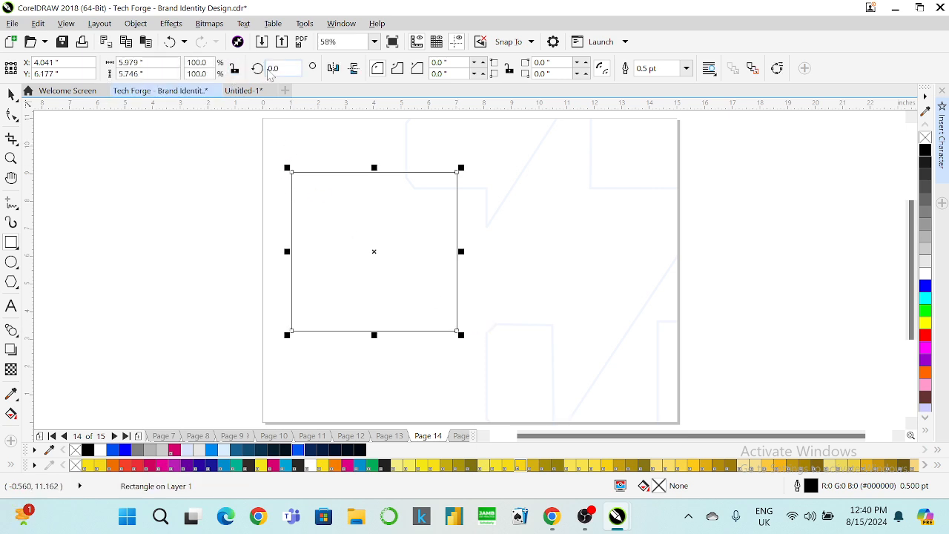
Size the rectangle to exactly 5 by 5 inches.
double_click(132, 62)
type("5")
key("Tab")
type("5")
key("Return")
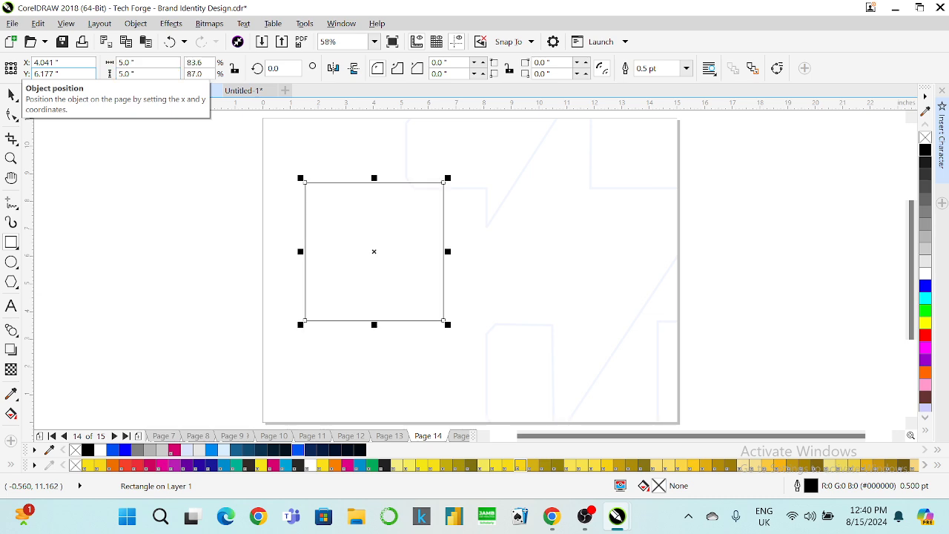
left_click(11, 94)
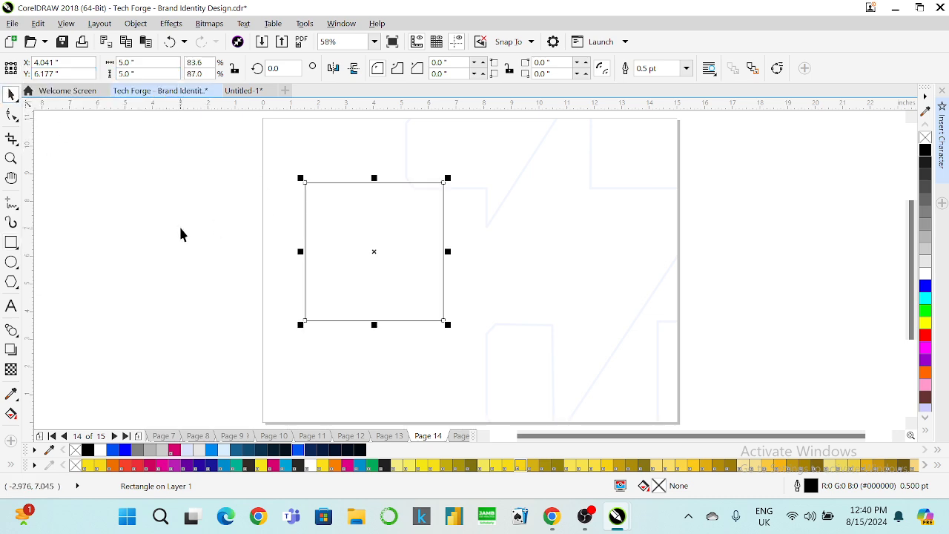
Copy the square to its right and draw a wide 4-inch-tall rectangle below both.
left_click_drag(343, 239, 497, 249)
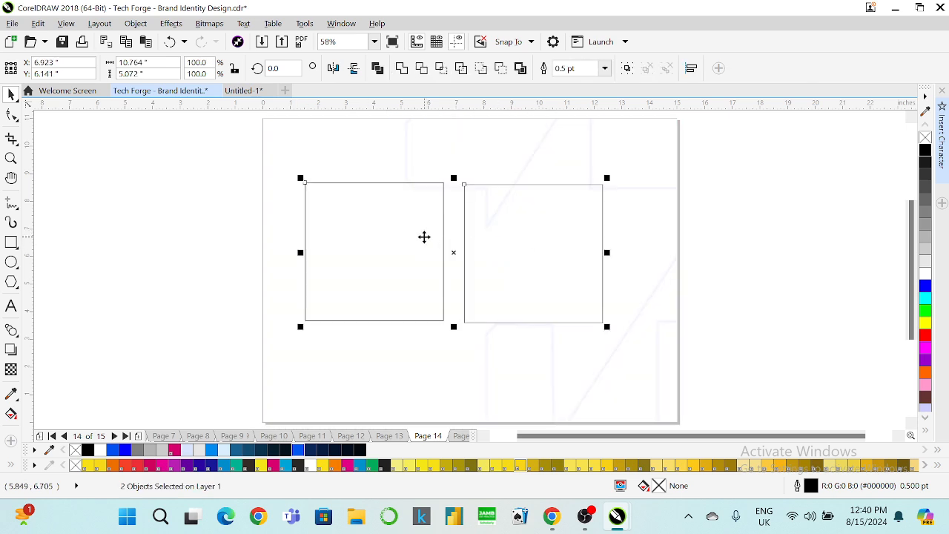
left_click_drag(406, 240, 415, 225)
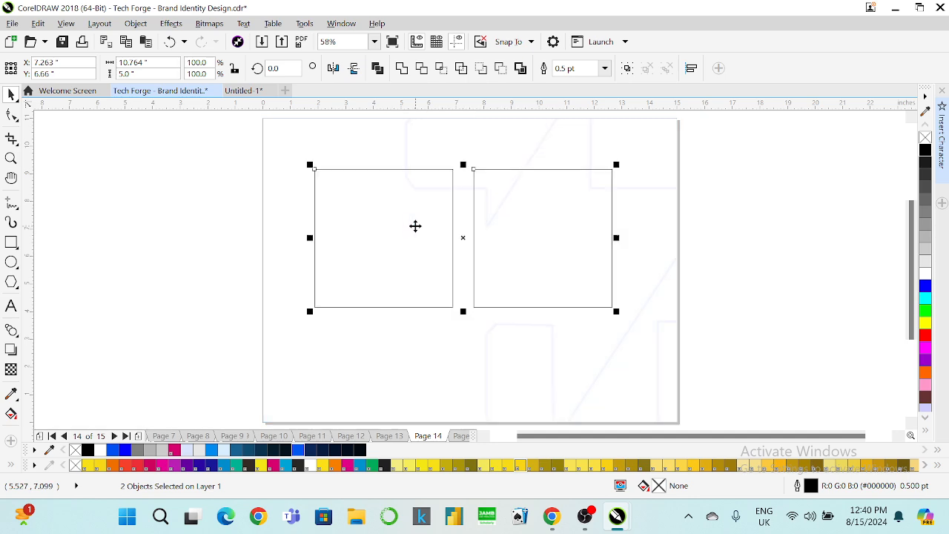
left_click(11, 242)
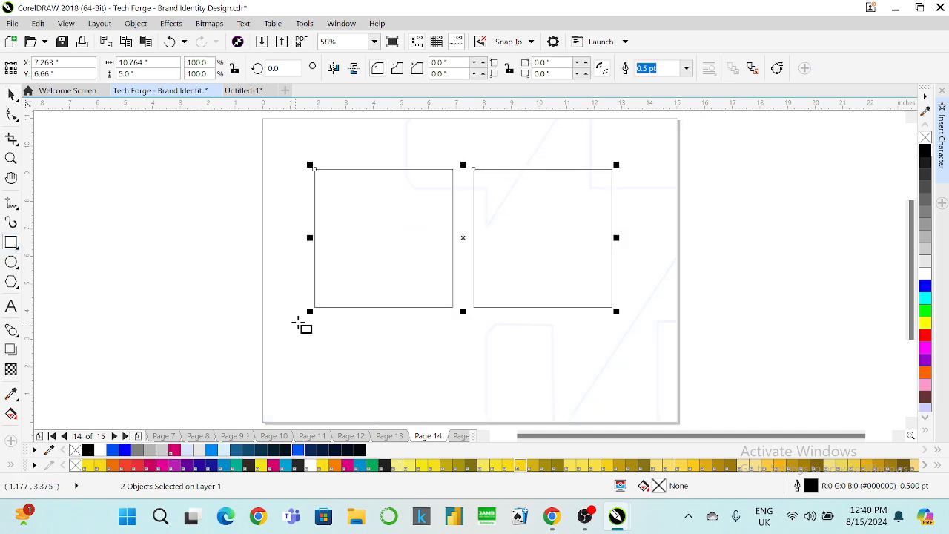
left_click_drag(314, 323, 616, 404)
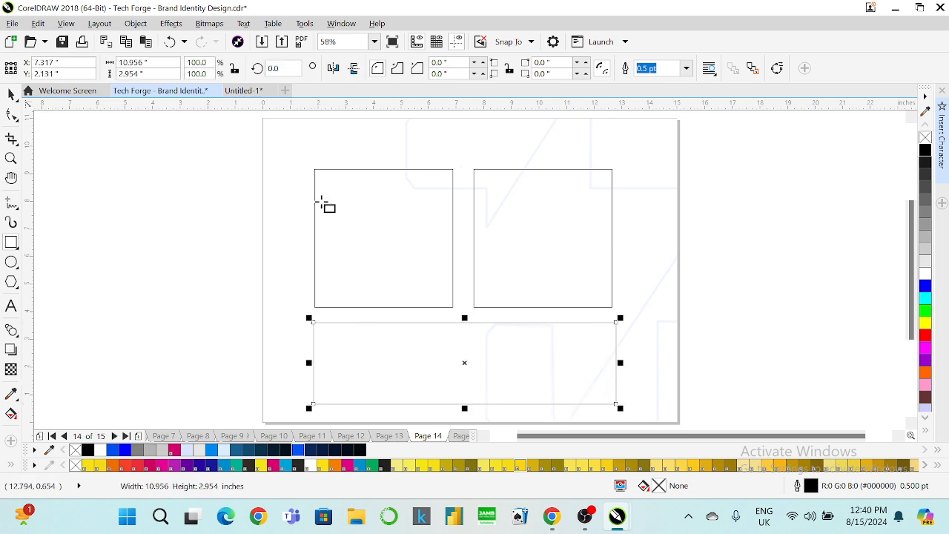
type("3")
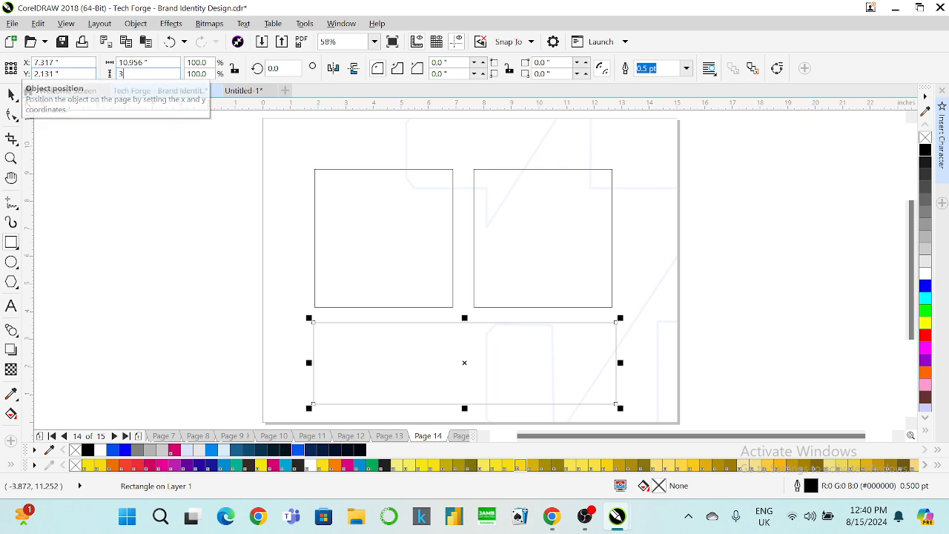
key("Return")
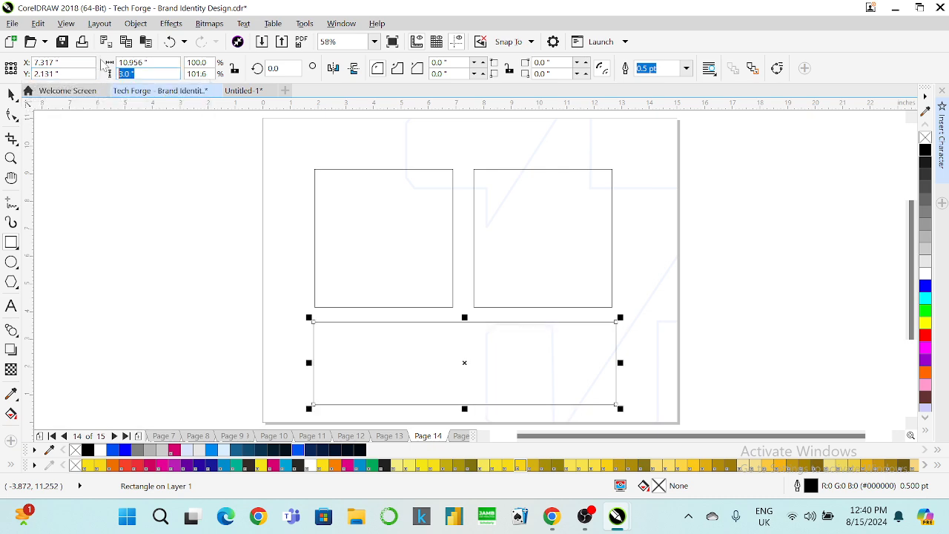
key("Return")
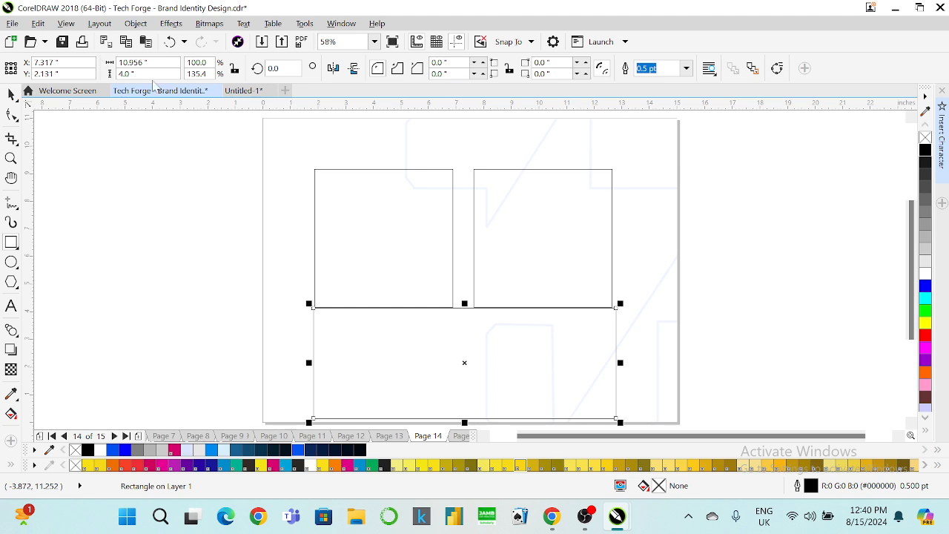
Raise both squares and right-align the bottom rectangle with the right square.
left_click(11, 94)
left_click(414, 239)
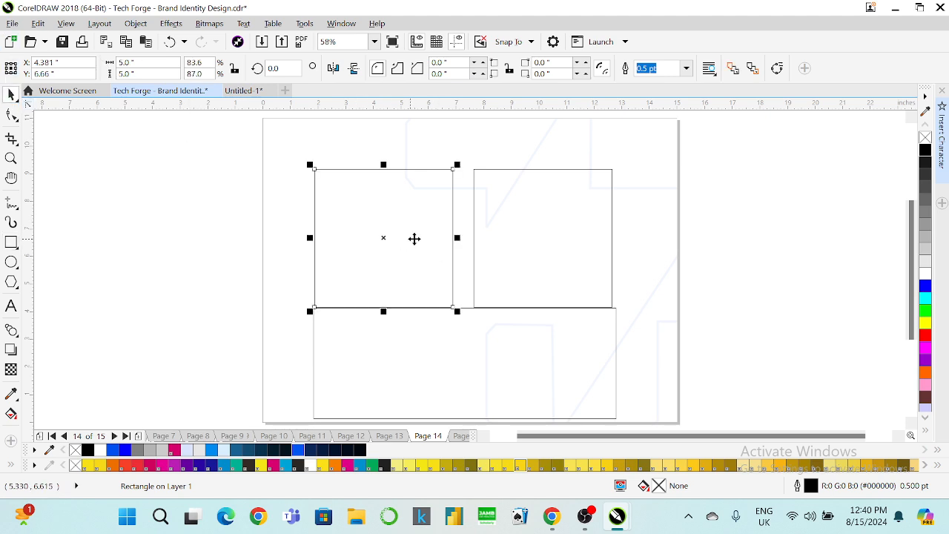
left_click(495, 241, "shift")
left_click_drag(496, 239, 502, 249)
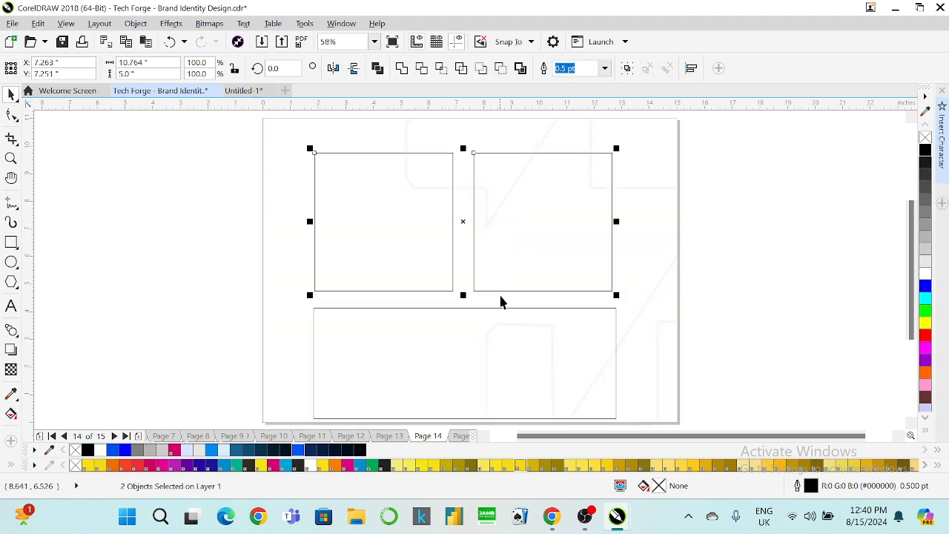
left_click(500, 320)
left_click(510, 276, "shift")
key("r")
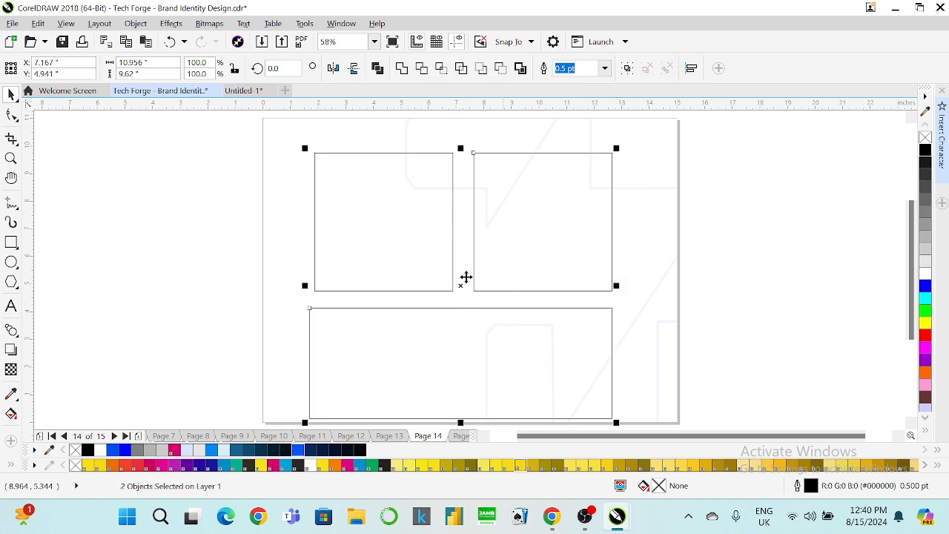
Set the bottom rectangle's width to 10.764 inches.
left_click(332, 248)
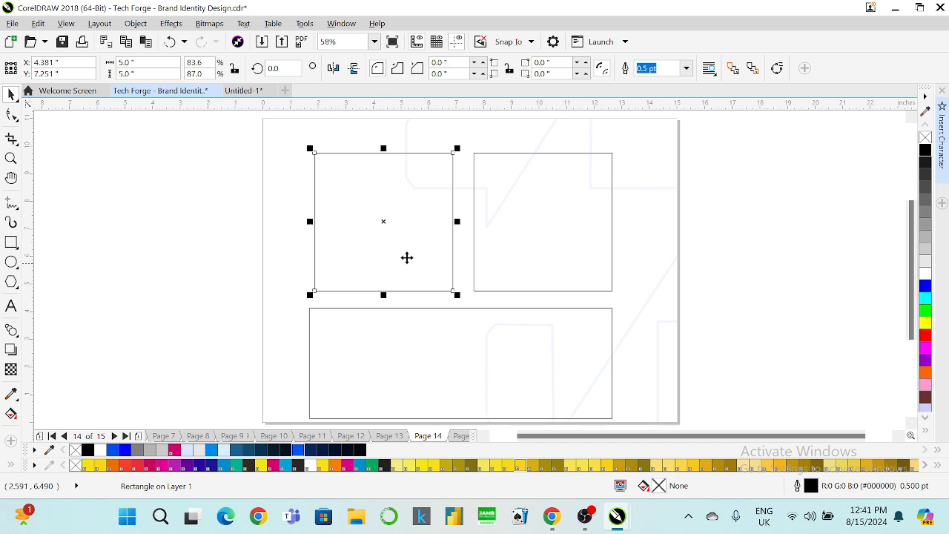
left_click(481, 244, "shift")
left_click(195, 249)
left_click(337, 326)
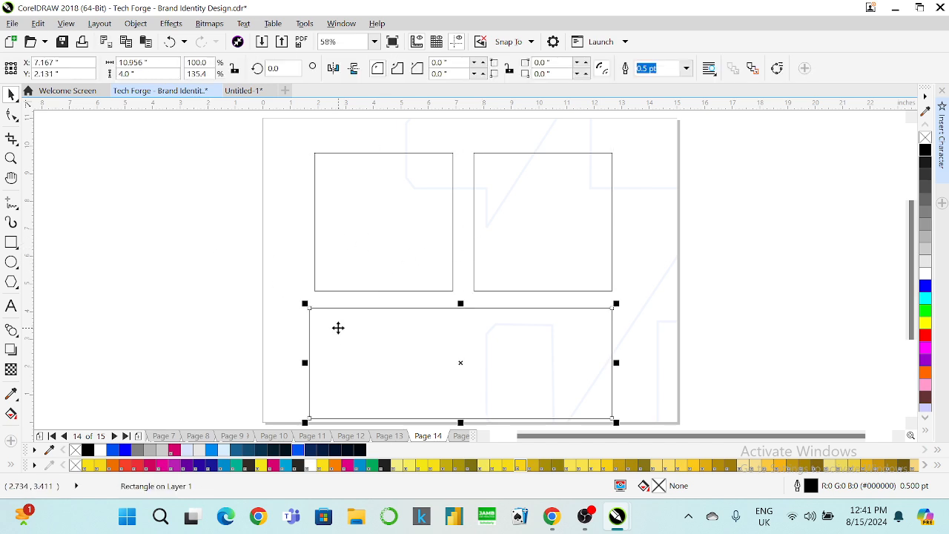
key("BackSpace")
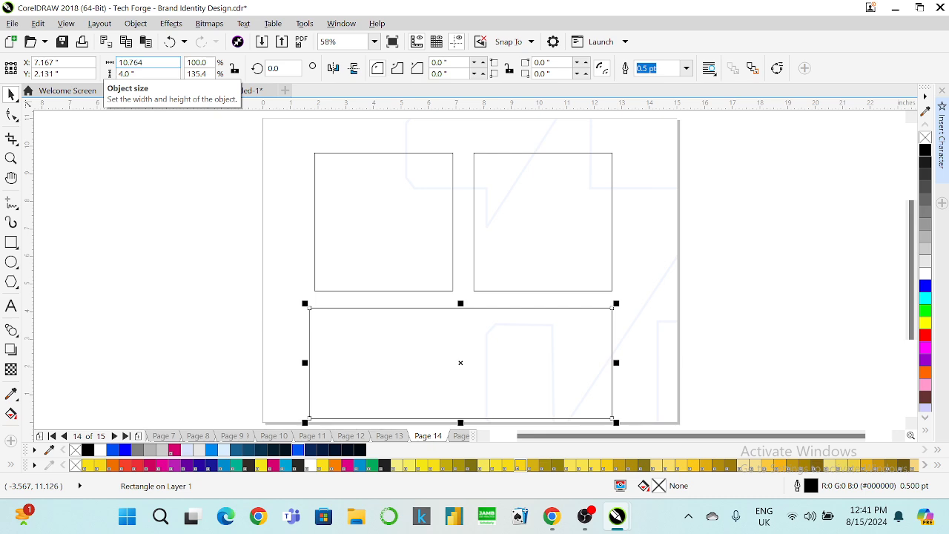
key("Return")
Group the three rectangles, centre the group on the page, and zoom to fit the page.
left_click(481, 165)
left_click(384, 249, "shift")
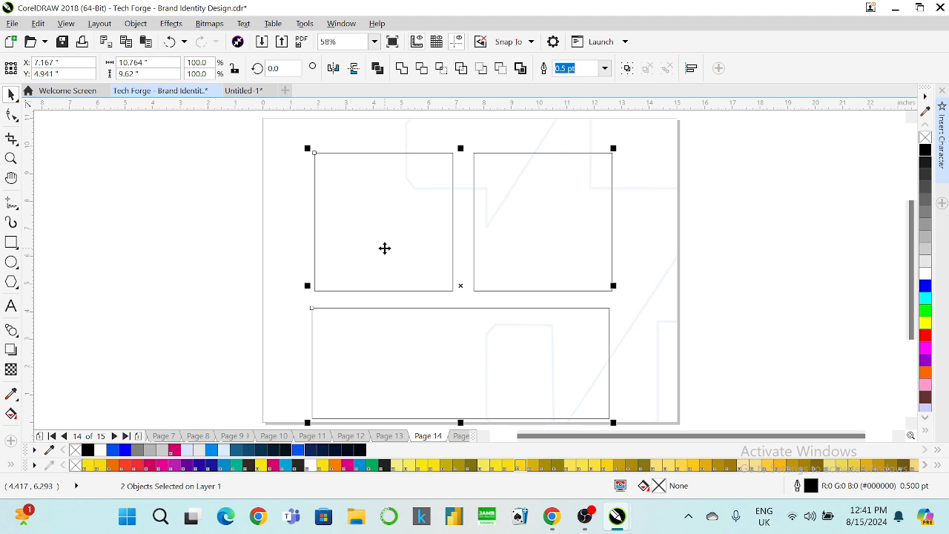
left_click_drag(224, 135, 639, 407)
key("ctrl+g")
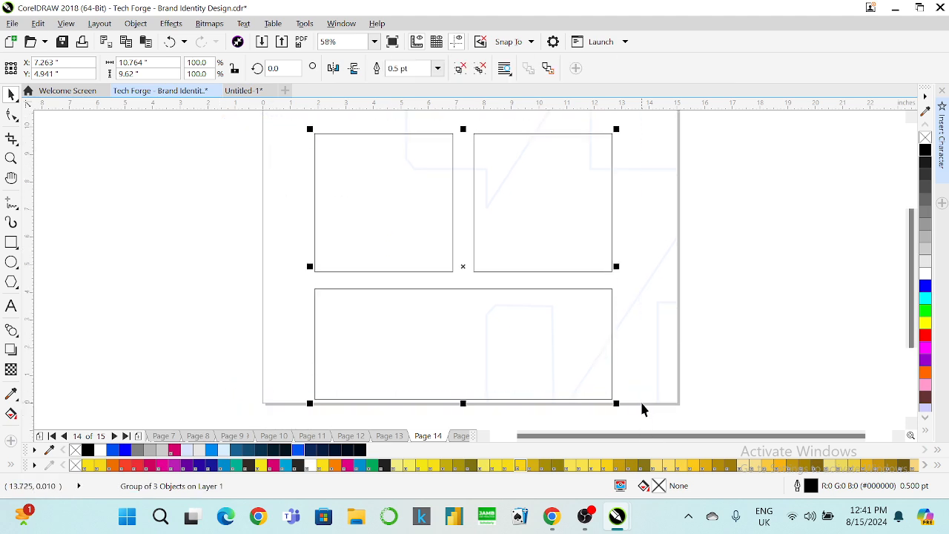
key("p")
left_click(375, 41)
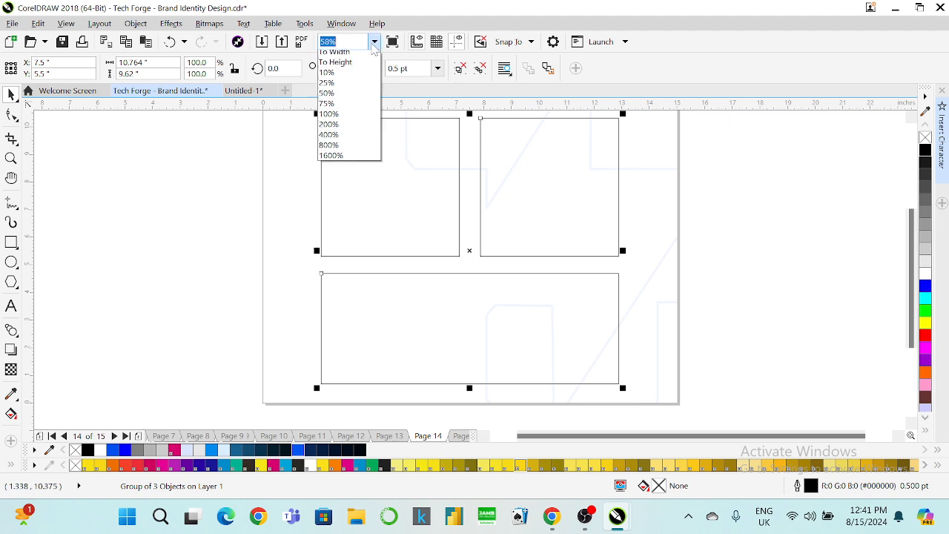
left_click(348, 57)
left_click(739, 215)
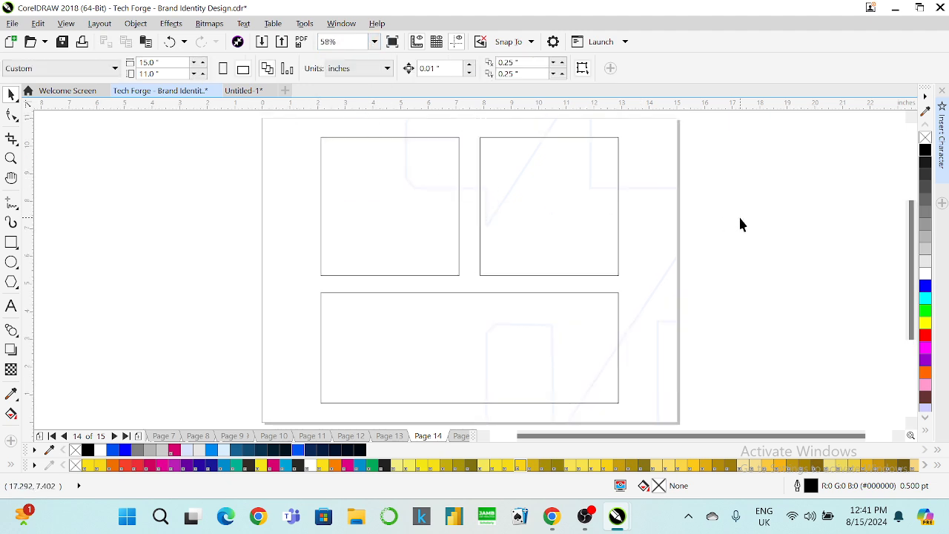
Bring up Chrome and open the Meta AI chat in WhatsApp Web.
mouse_move(552, 516)
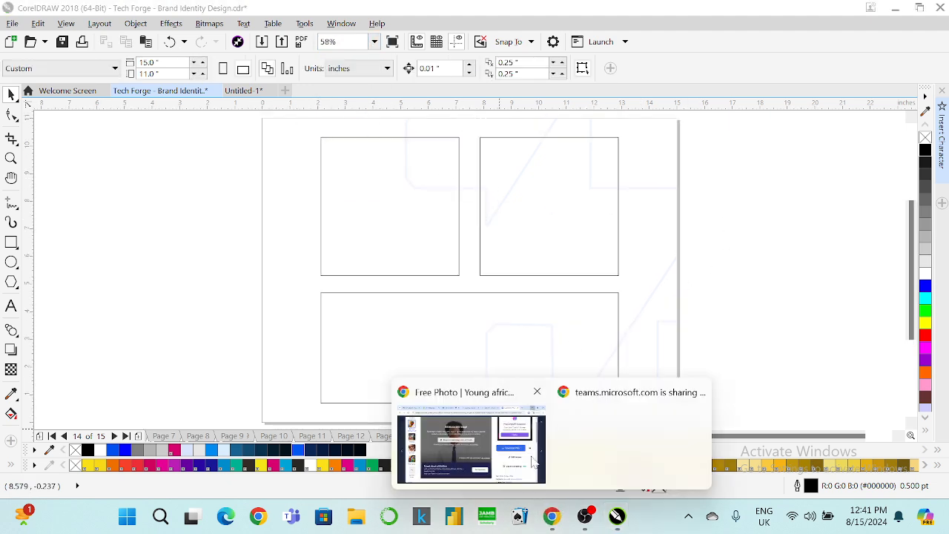
left_click(495, 445)
left_click(207, 15)
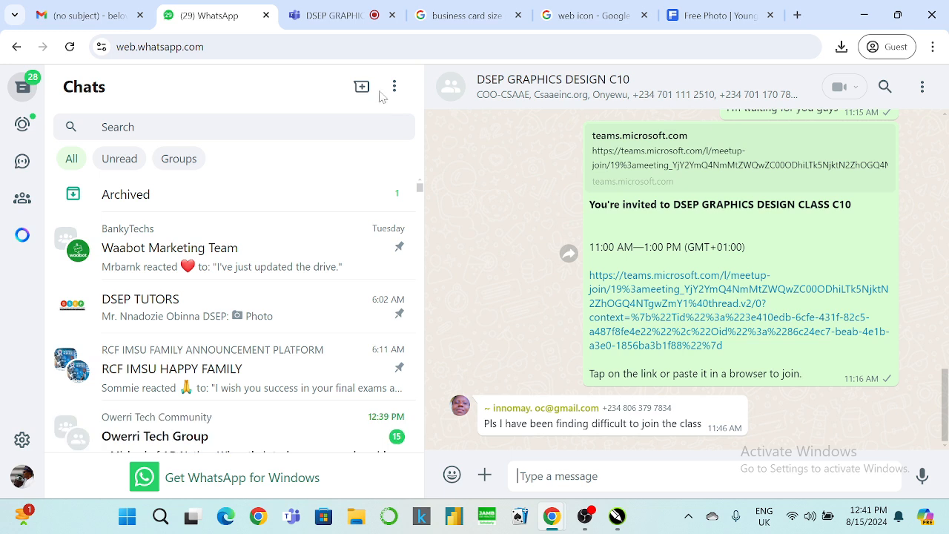
left_click(22, 127)
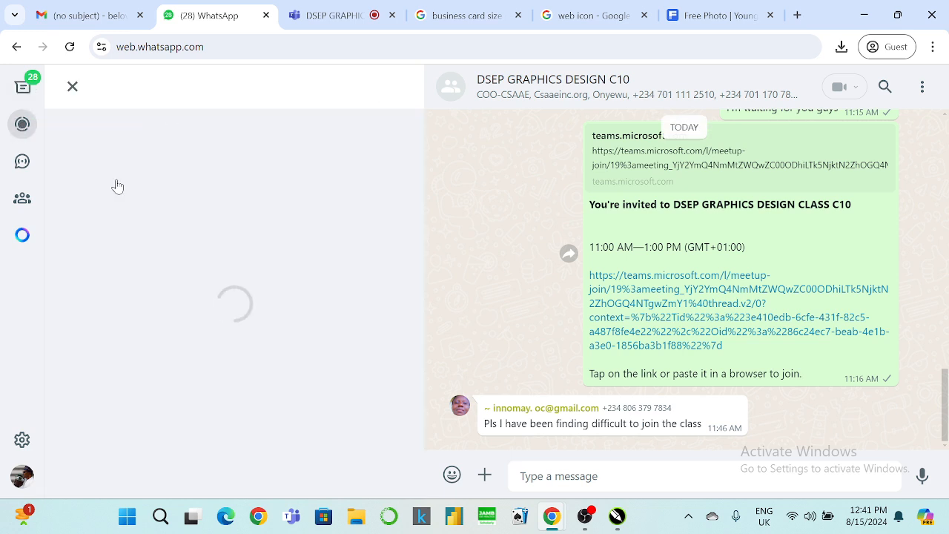
left_click(23, 239)
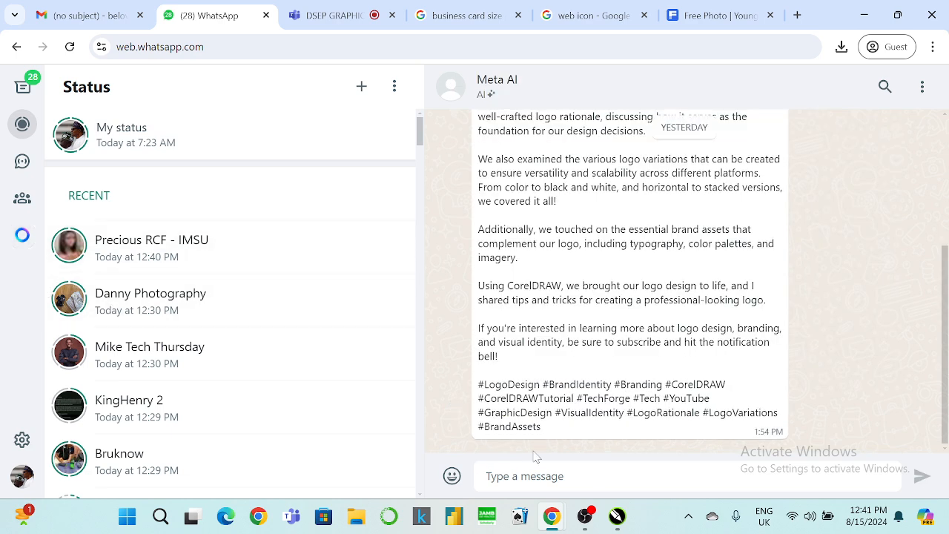
Send 'generate simple copies for techforge' to Meta AI, read the reply, then minimize Chrome.
type("genera")
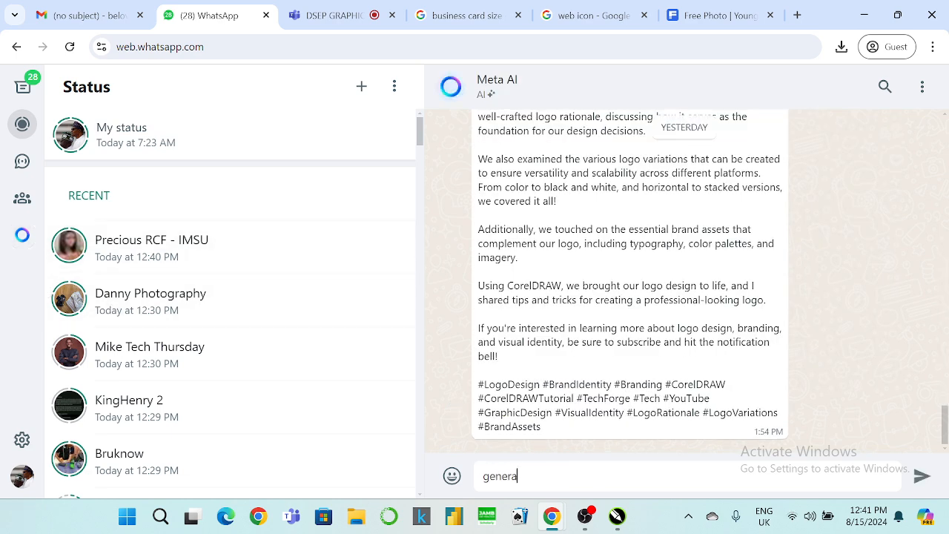
type("te simple")
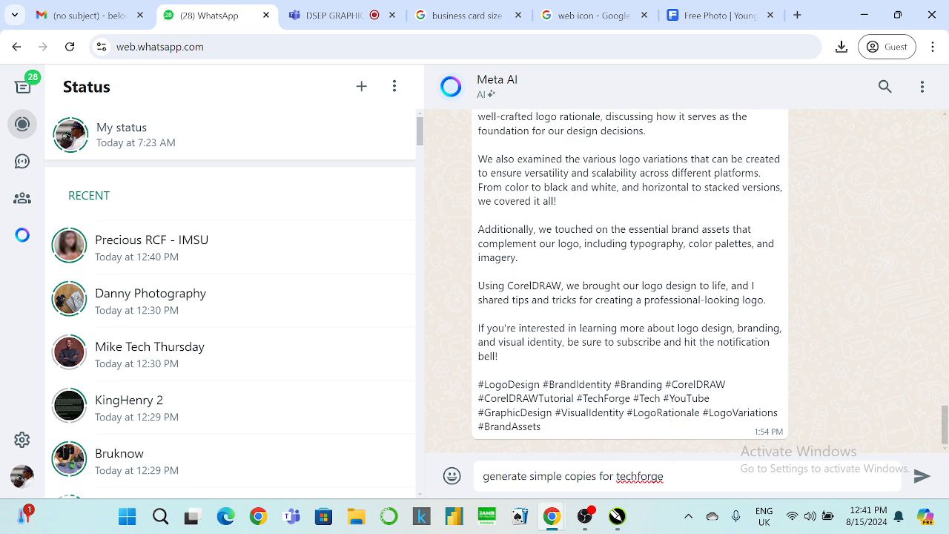
type("copies for techforge")
key("Return")
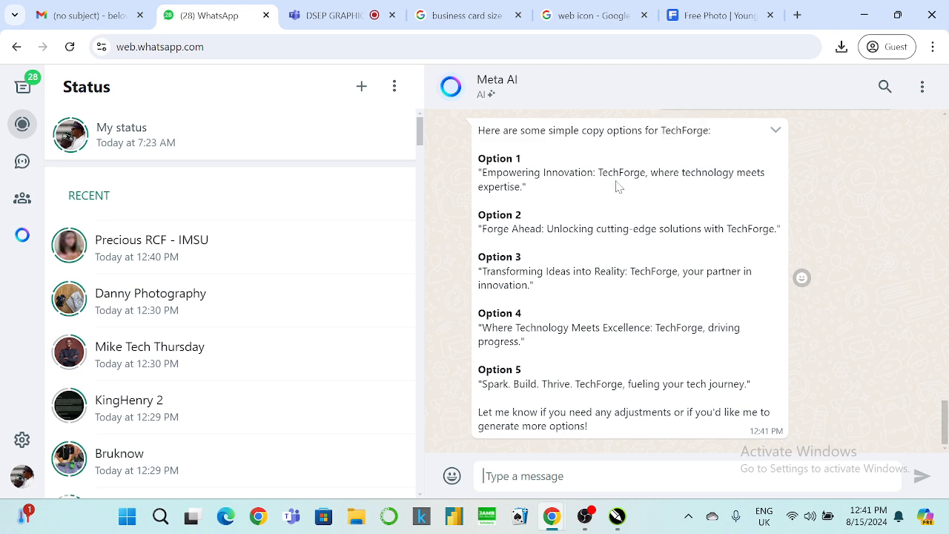
scroll(648, 358, "up", 1)
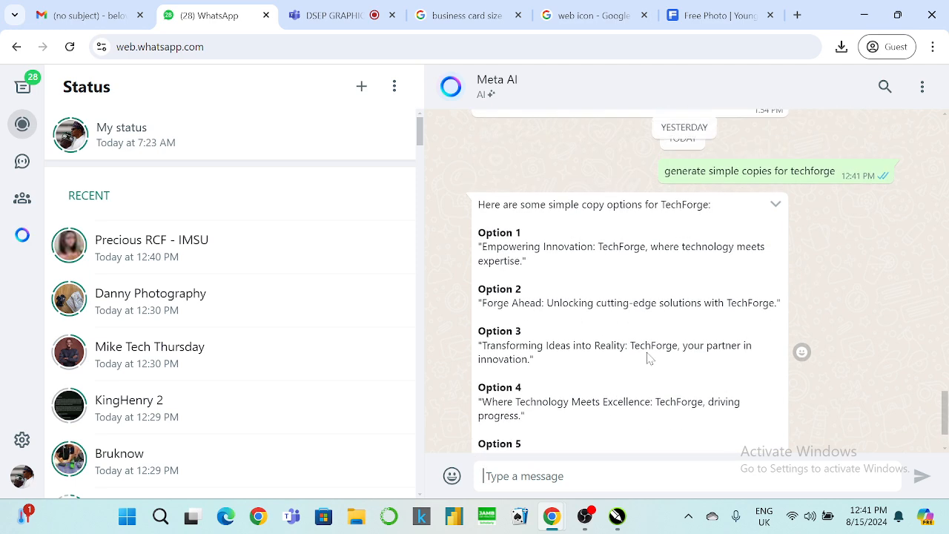
scroll(651, 361, "down", 1)
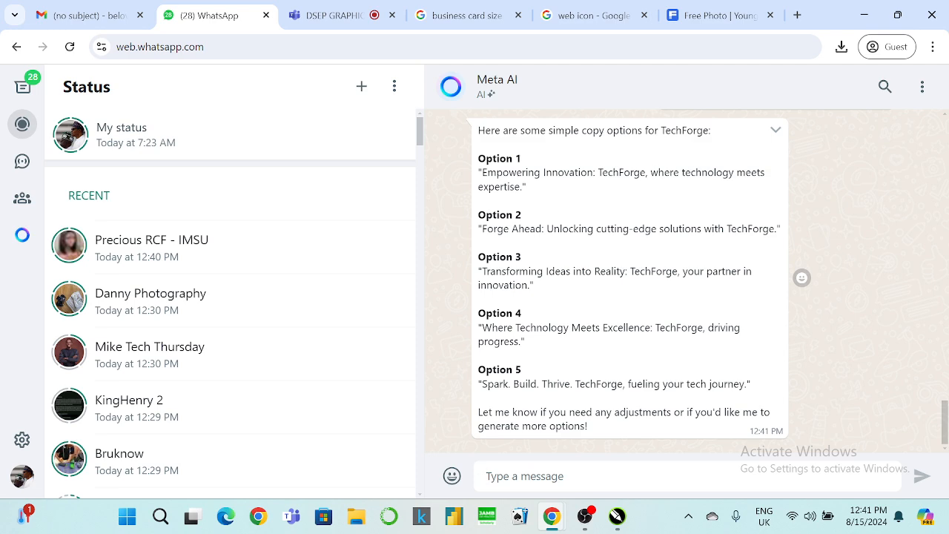
left_click(863, 15)
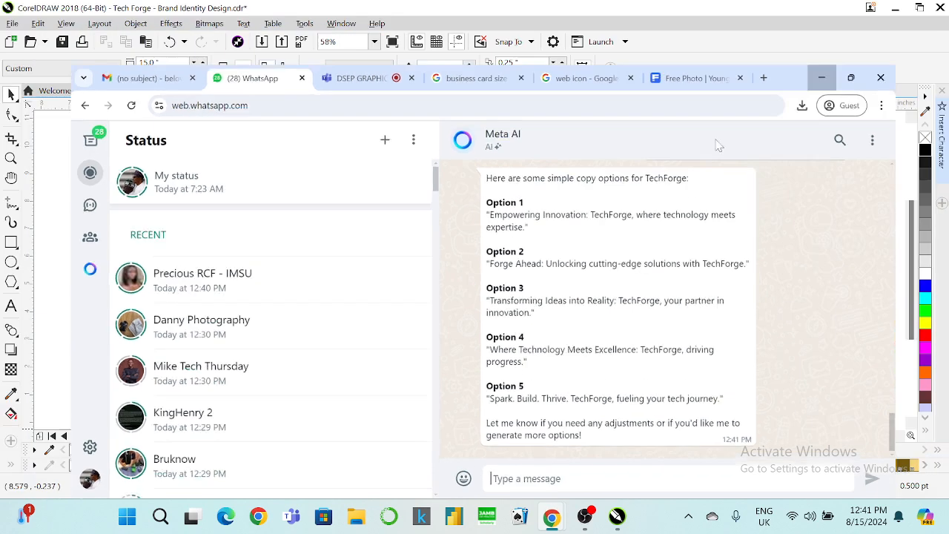
Select the TechForge photo card on the Page 8 brand board, then page forward toward Page 14.
key("Page_Up")
key("Page_Up")
key("Page_Up")
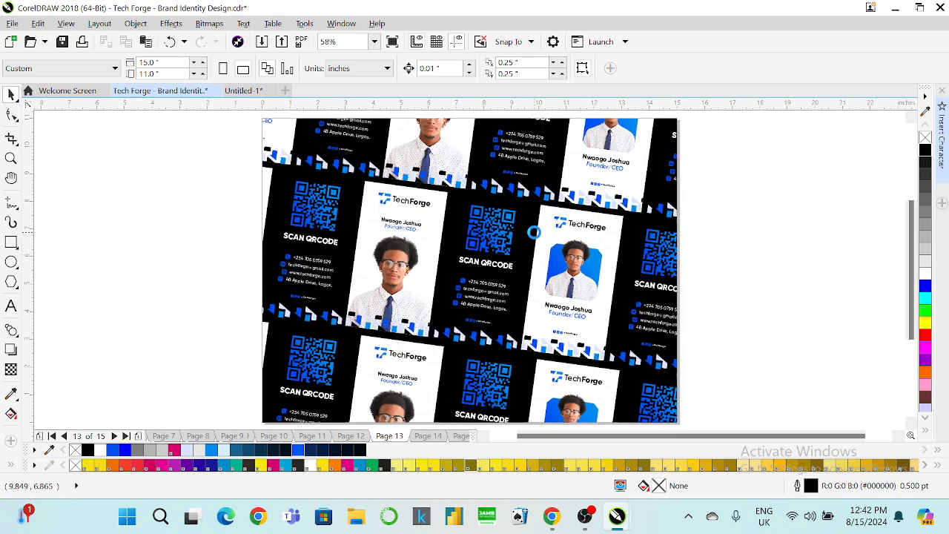
key("Page_Up")
key("Page_Up")
key("Page_Up")
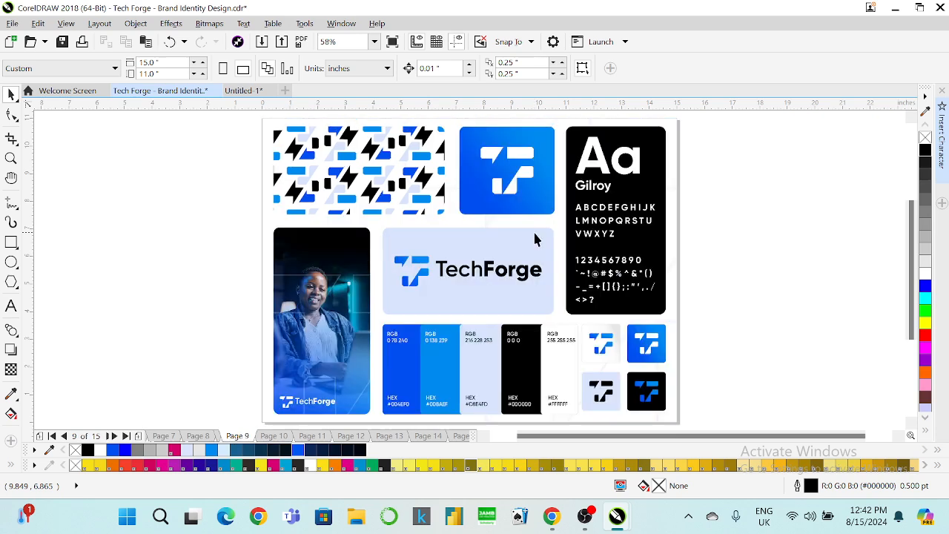
left_click(341, 311)
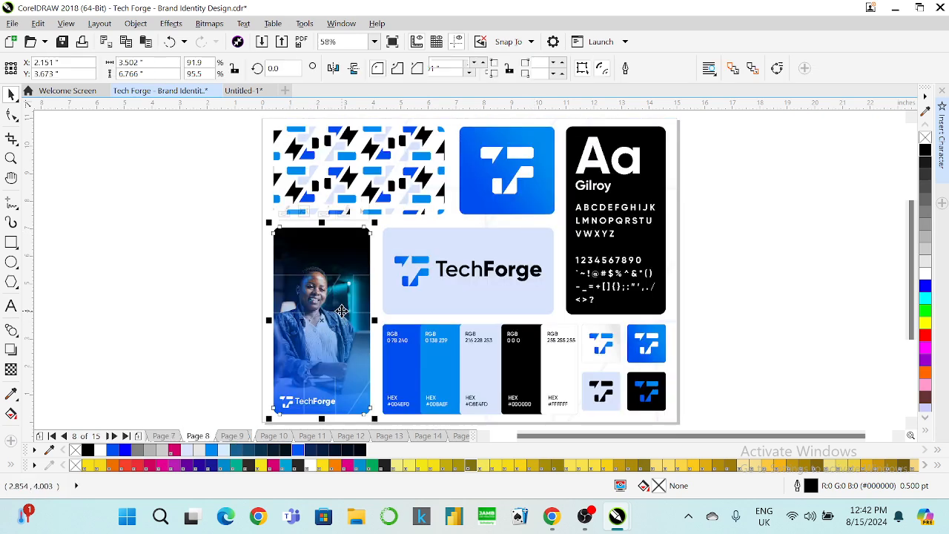
key("Page_Down")
key("Page_Down")
key("Page_Down")
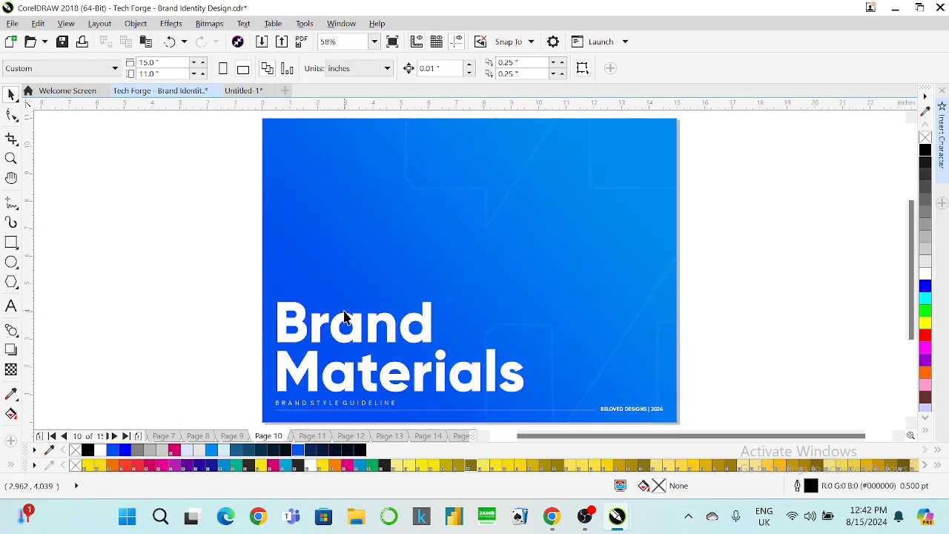
key("Page_Down")
key("Page_Down")
key("Page_Down")
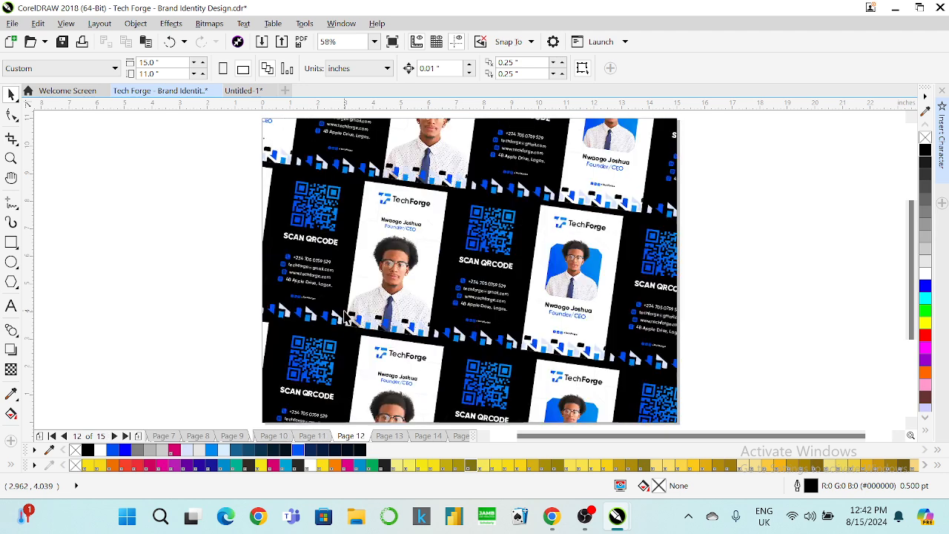
Paste the photo card onto Page 14, ungroup the three frames, and PowerClip the photo into the top-left frame.
key("ctrl+v")
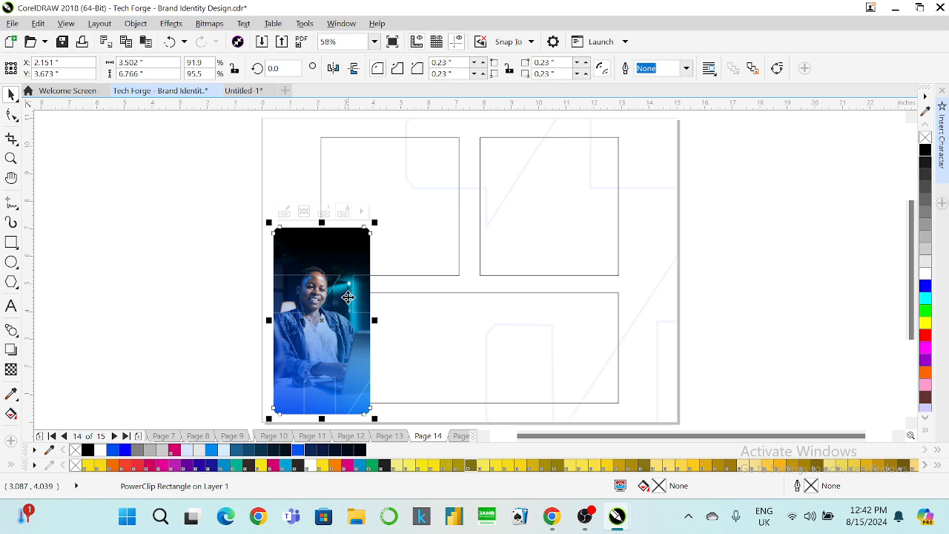
left_click_drag(326, 291, 394, 198)
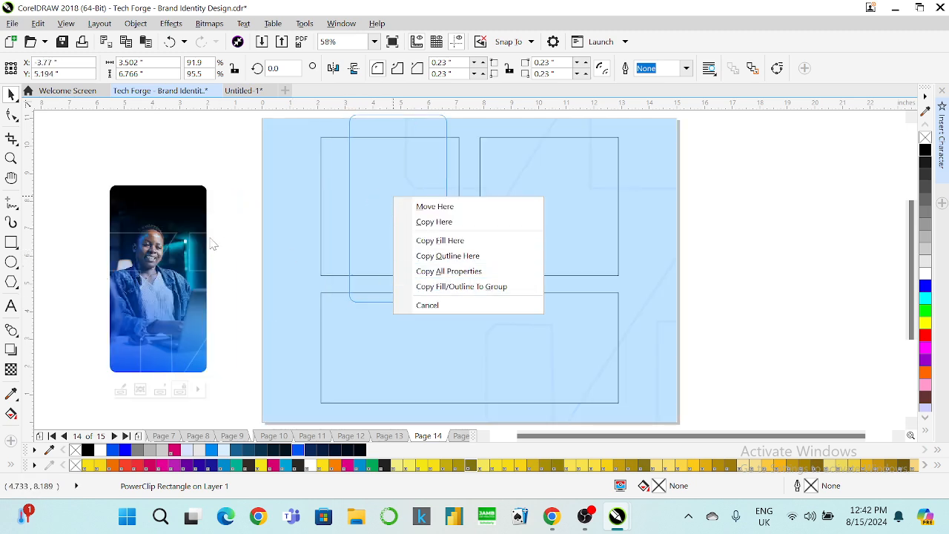
left_click(396, 184)
right_click(397, 184)
left_click(413, 196)
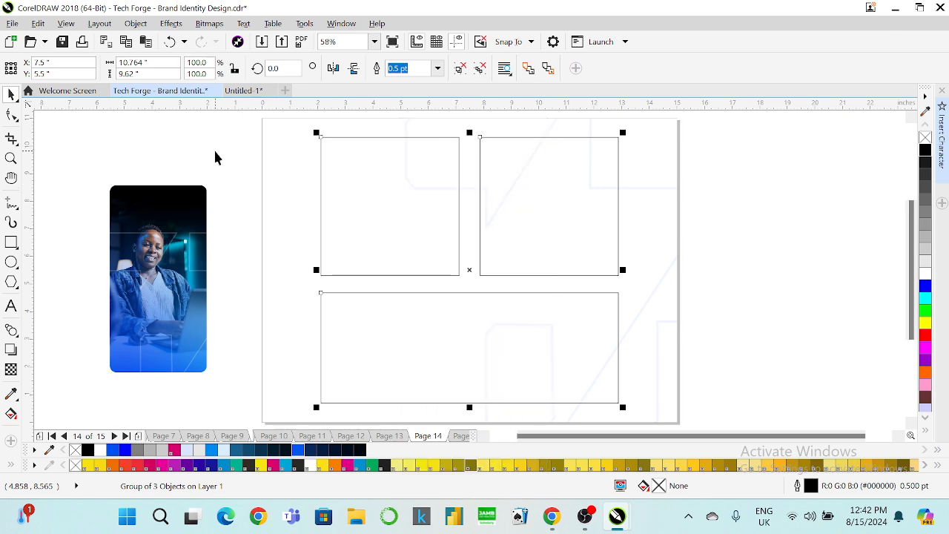
left_click(148, 252)
left_click_drag(148, 252, 381, 196)
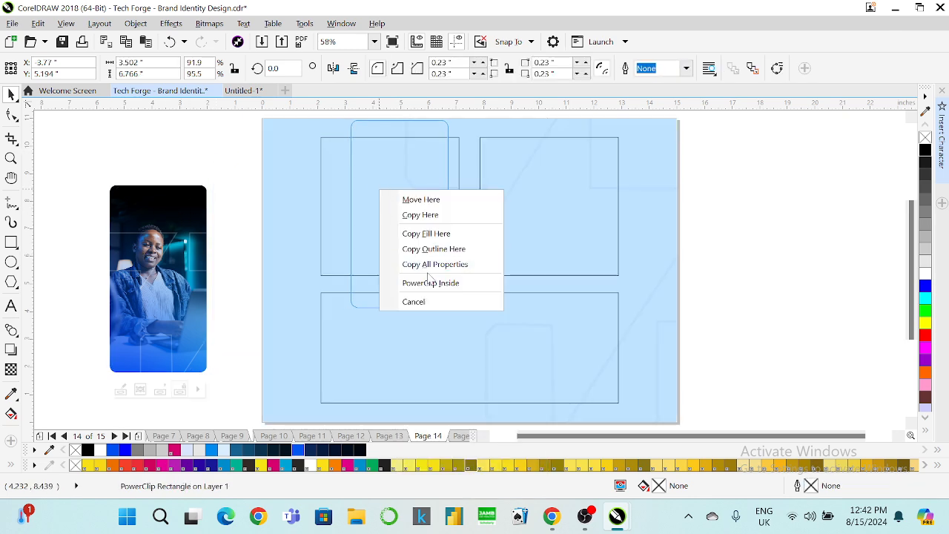
left_click(428, 282)
Edit the PowerClip contents and shift the blue gradient overlay to the left.
right_click(383, 223)
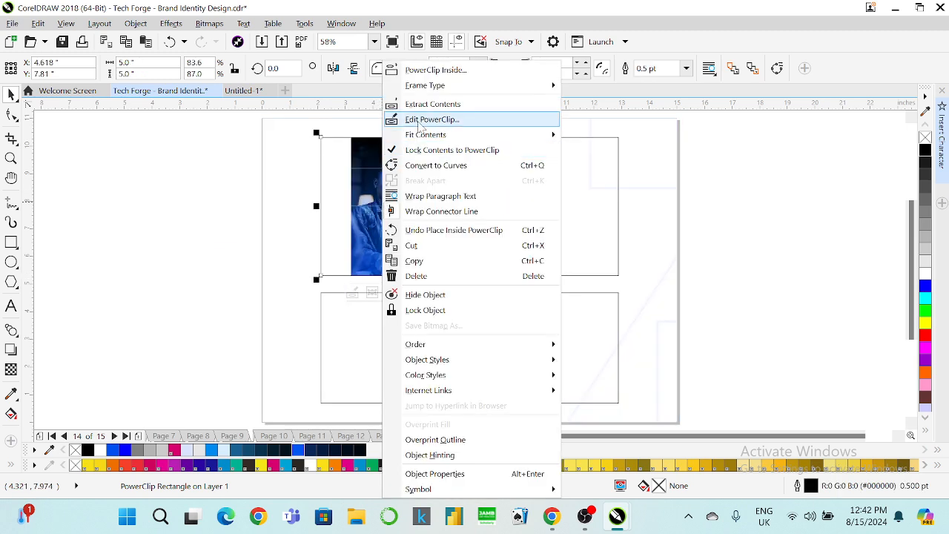
left_click(420, 121)
right_click(393, 111)
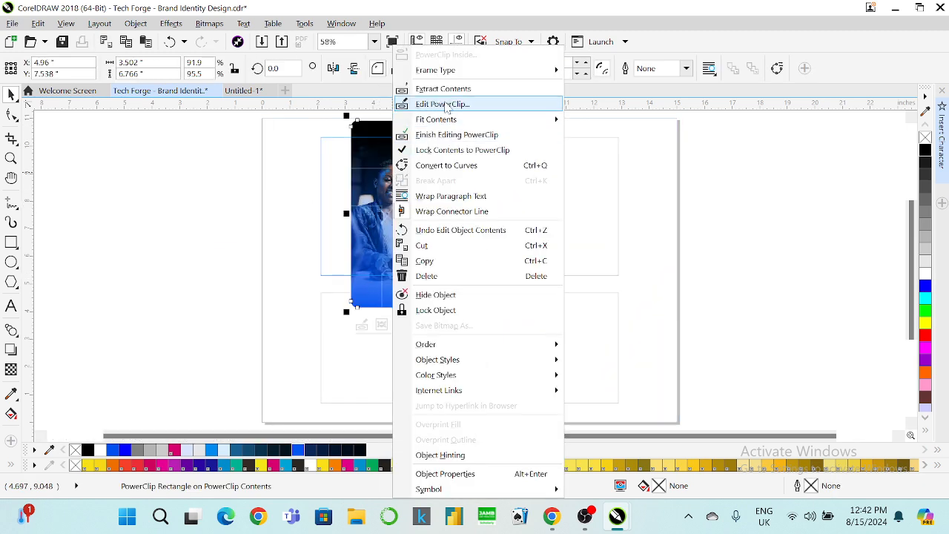
left_click(446, 106)
left_click(314, 190)
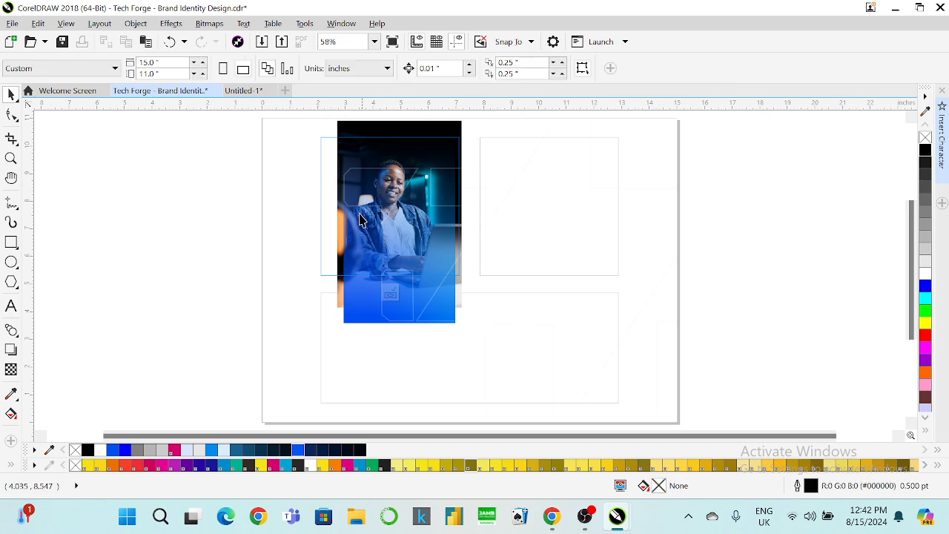
left_click_drag(360, 219, 243, 224)
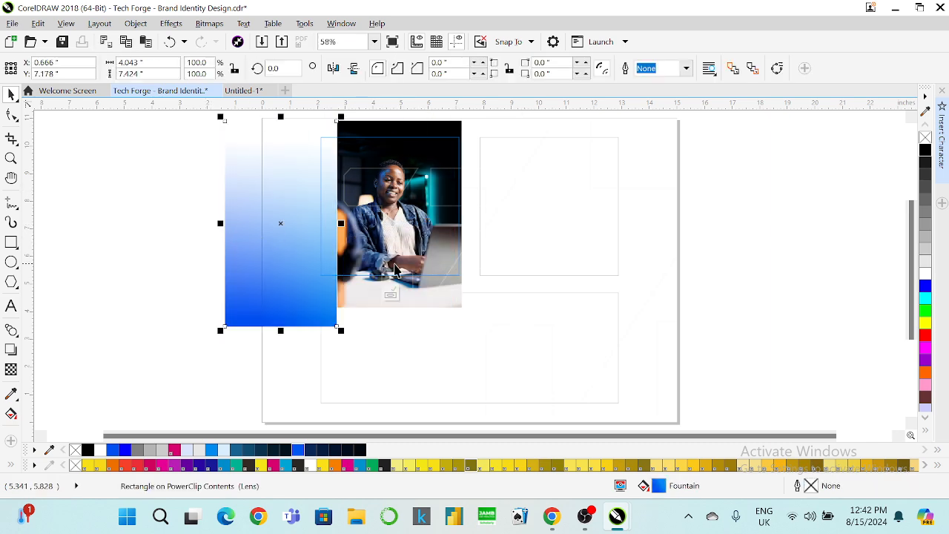
left_click(359, 259)
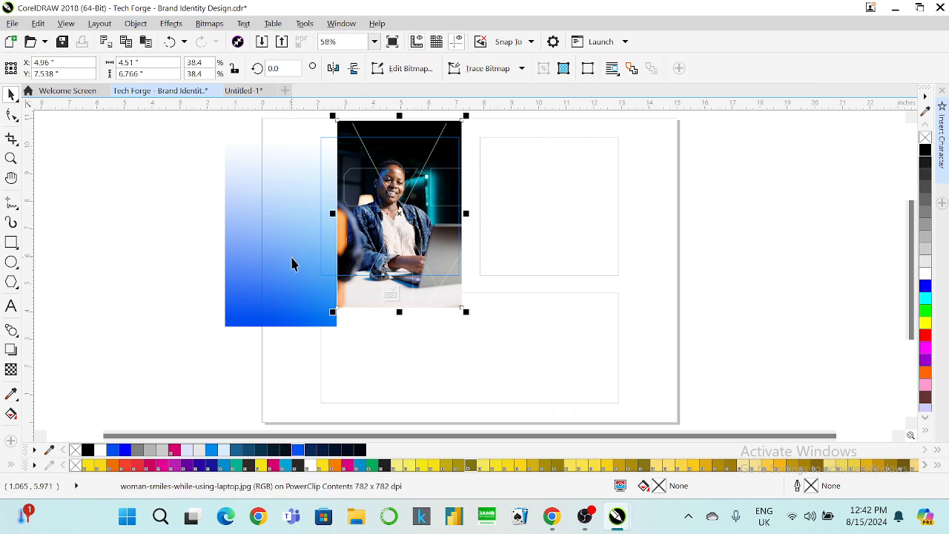
left_click(430, 165)
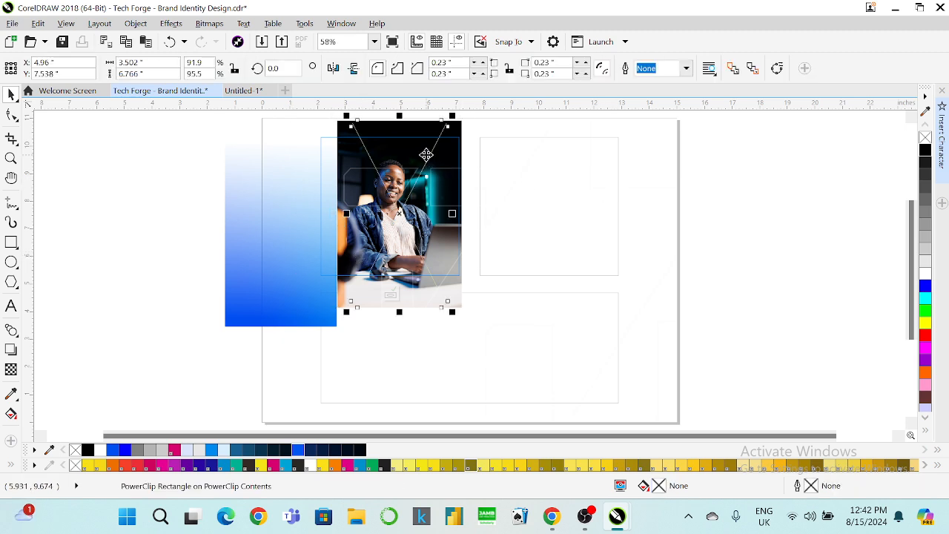
key("Escape")
Enlarge and raise the photo to fill the frame, widen the gradient, and finish editing.
left_click(364, 136)
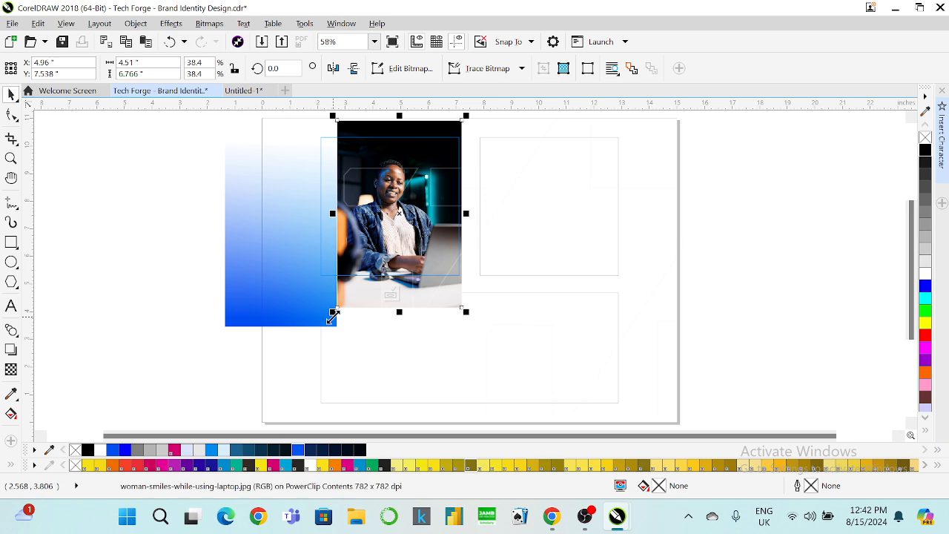
left_click_drag(331, 316, 300, 347)
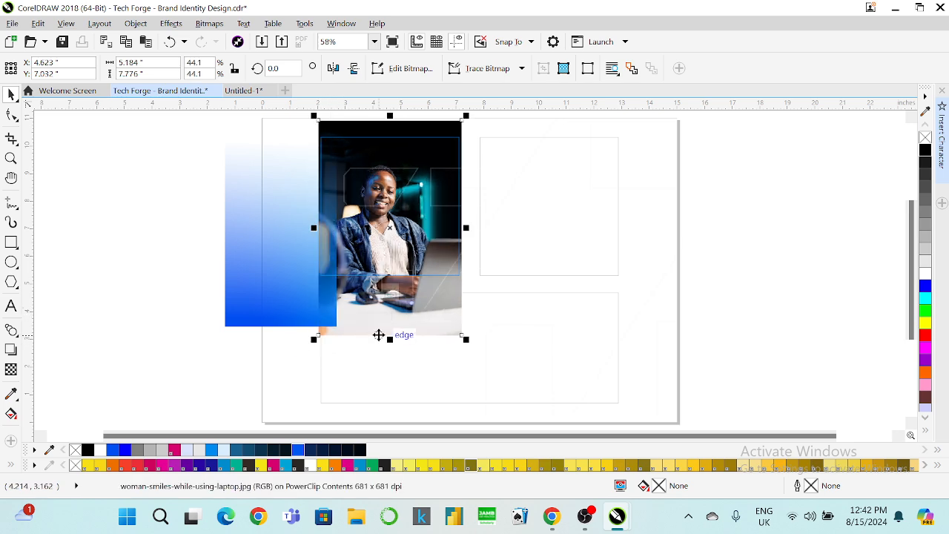
left_click_drag(371, 328, 474, 297)
left_click(309, 307)
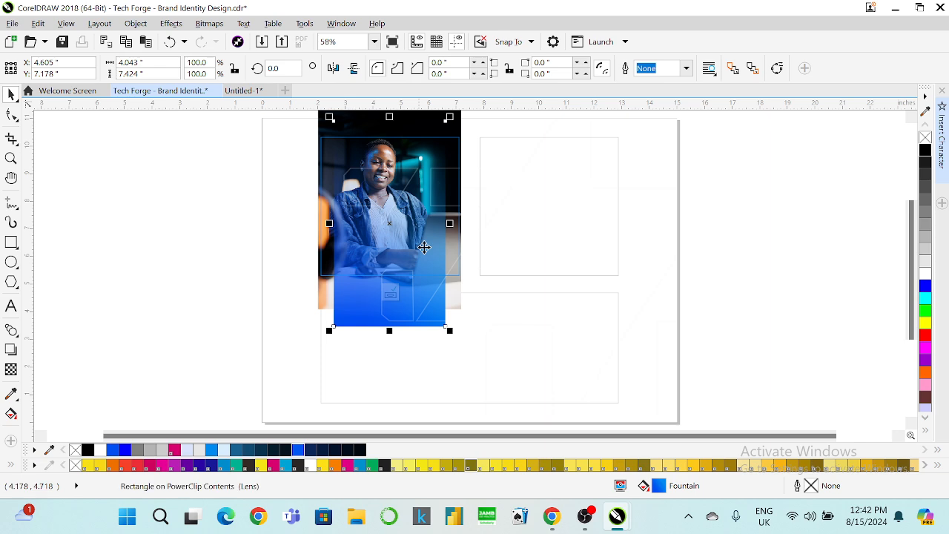
left_click_drag(449, 222, 484, 222)
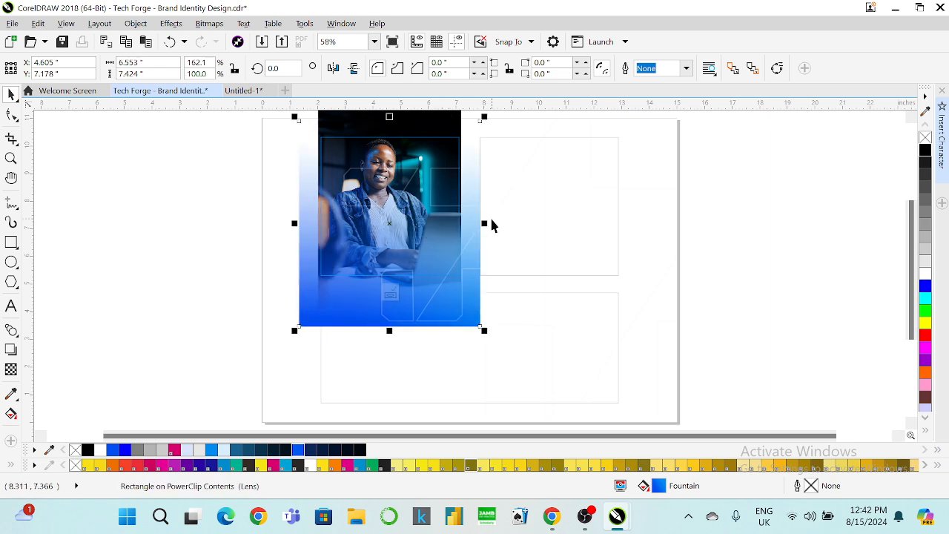
left_click(388, 294)
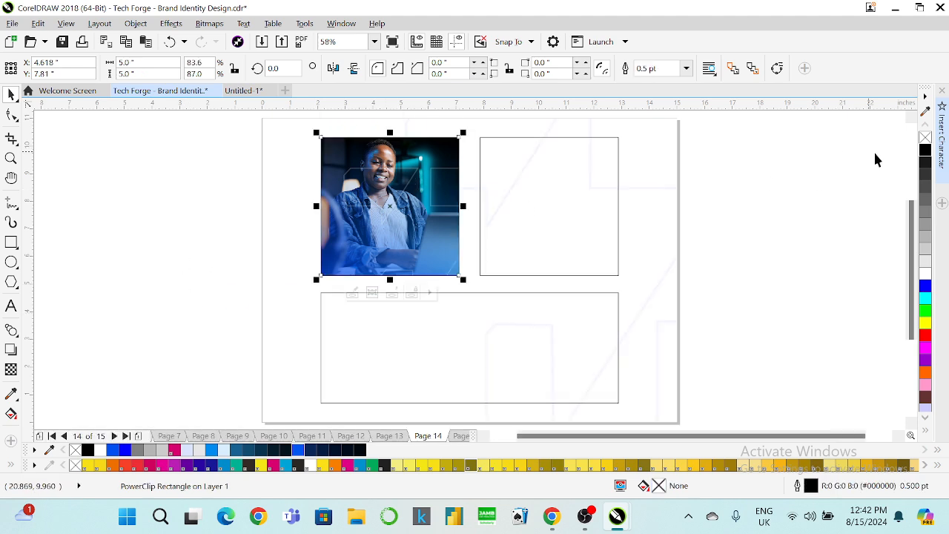
left_click(777, 187)
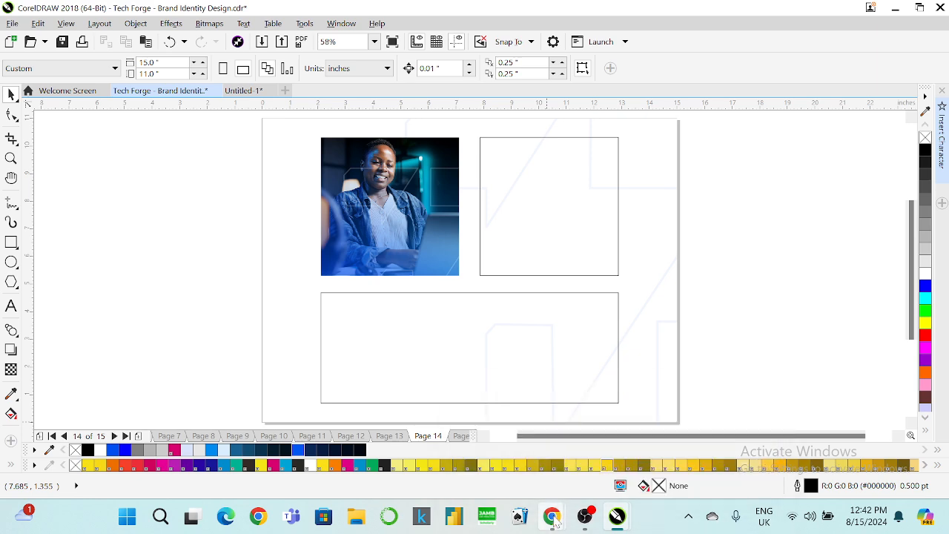
Select the Option 2 tagline 'Forge Ahead: Unlocking cutting-edge solutions with TechForge' in Meta AI's reply, then minimize Chrome.
mouse_move(553, 519)
left_click(504, 474)
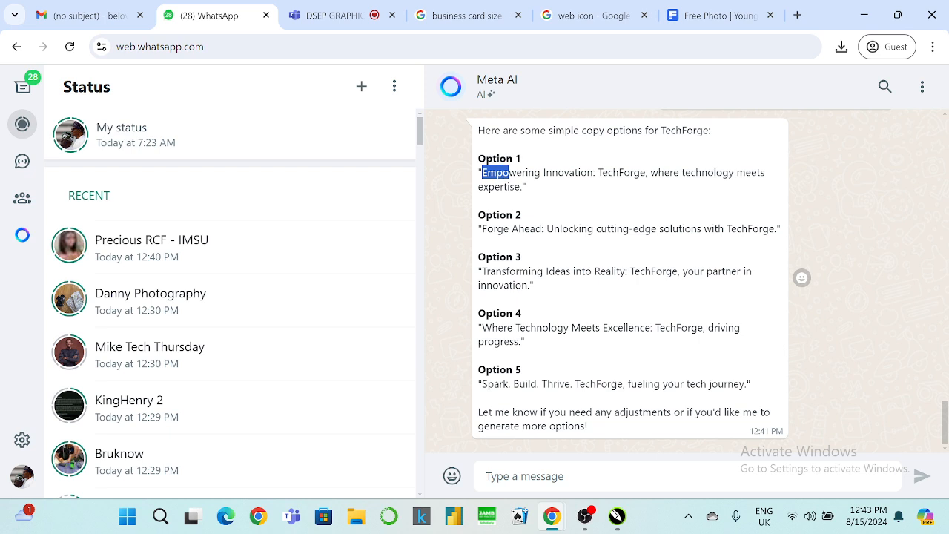
left_click_drag(509, 173, 580, 190)
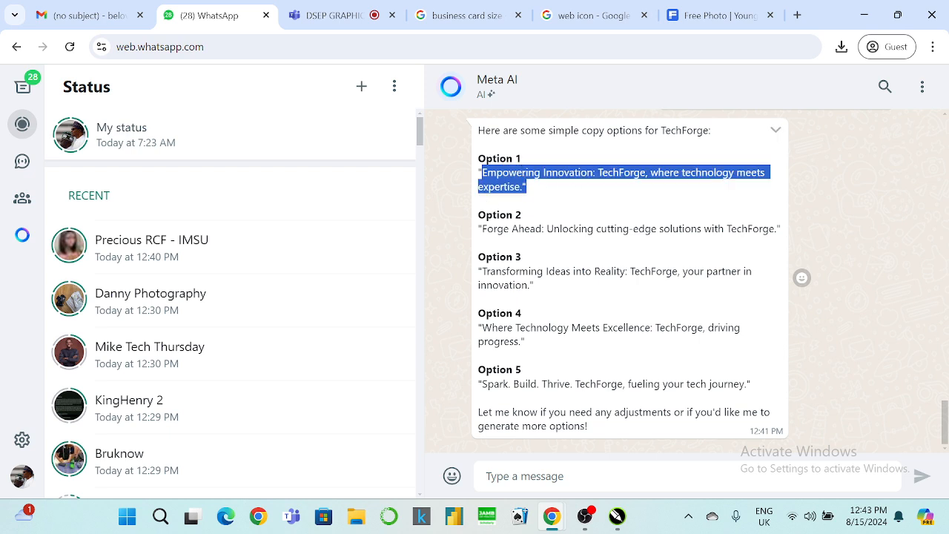
left_click(580, 190)
left_click_drag(481, 229, 759, 229)
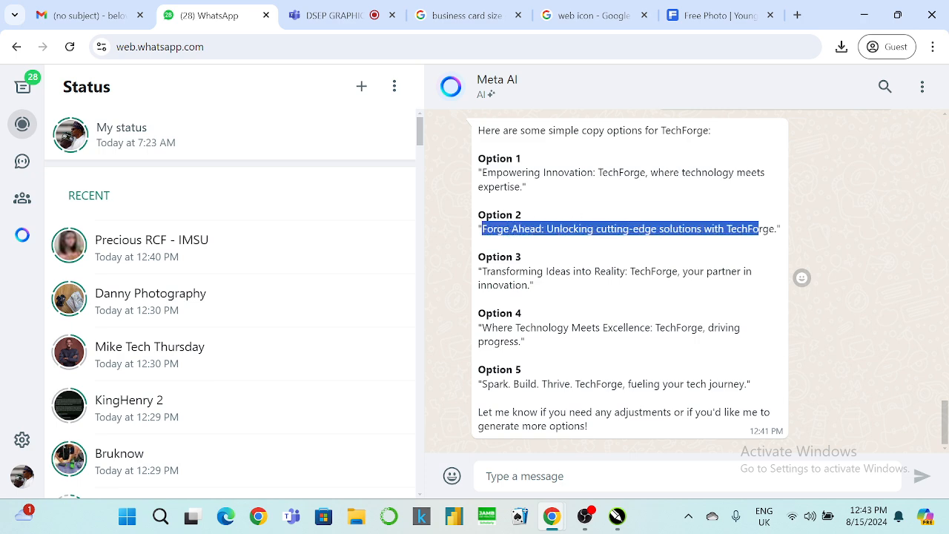
left_click(864, 15)
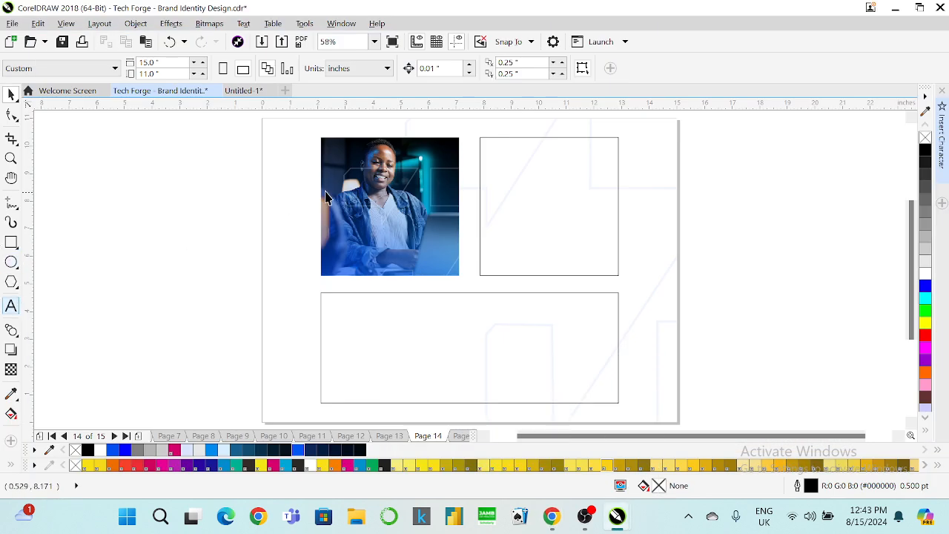
Paste the Forge Ahead tagline as text and set it in Gilroy ExtraBold.
scroll(351, 176, "up", 2)
left_click(11, 305)
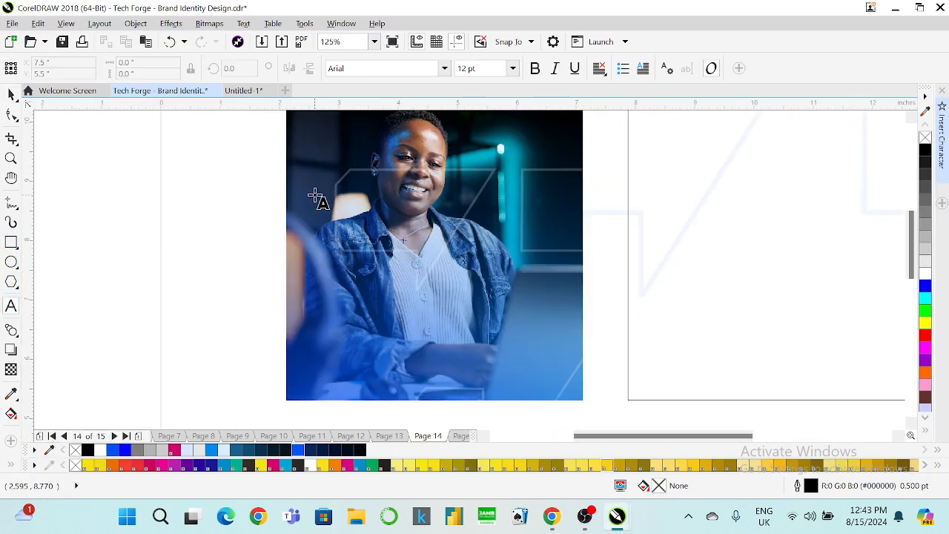
left_click(316, 196)
type("Forge Ahead: Unlocking cutting-edge solutions with TechForge")
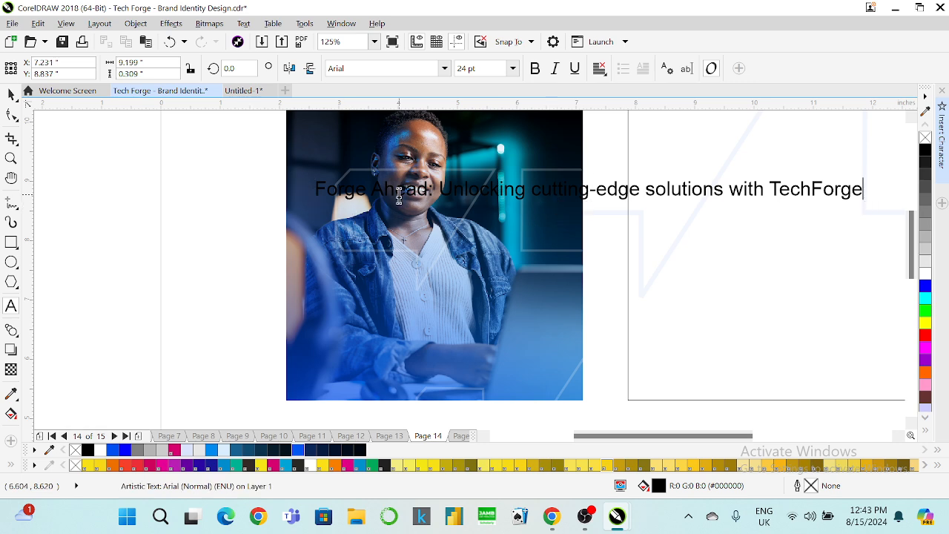
key("ctrl+a")
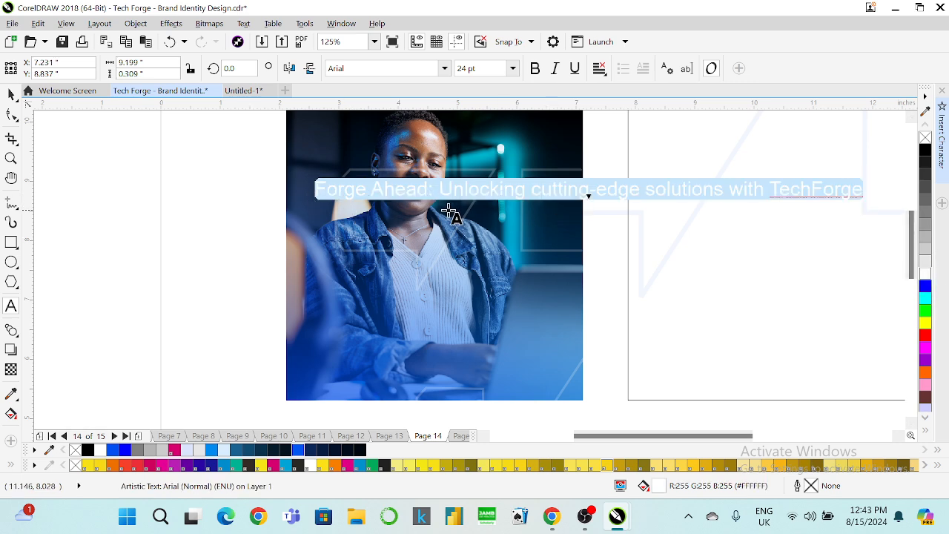
left_click(445, 70)
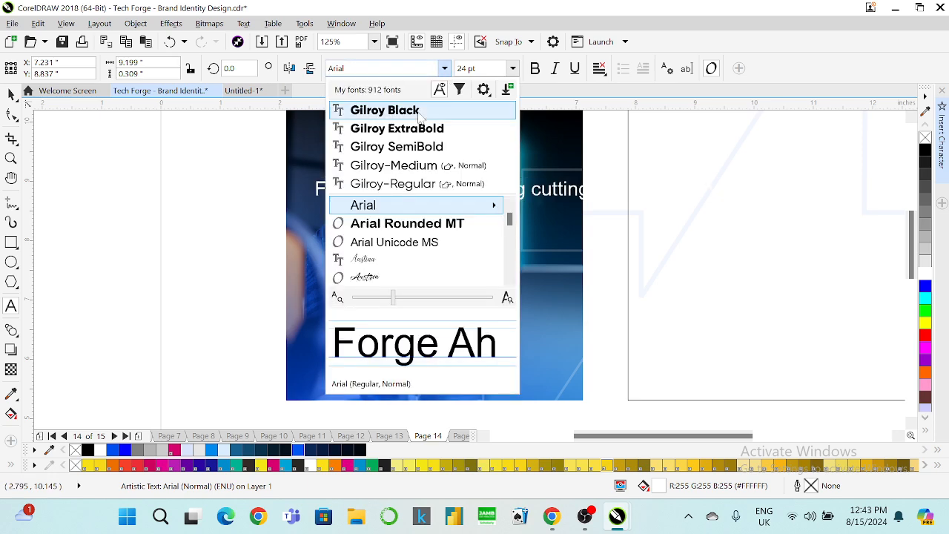
left_click(415, 126)
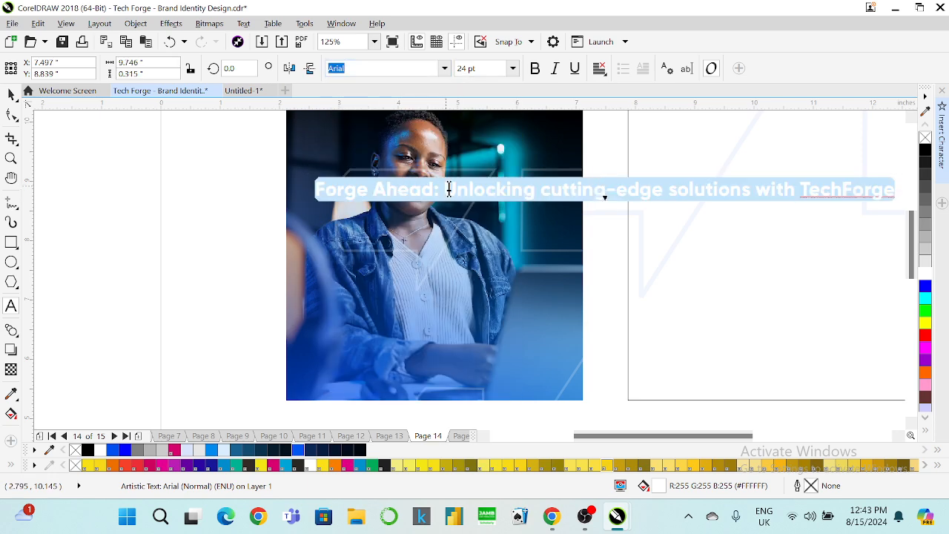
Drop the colon, break the tagline into three lines, and move it onto the photo's lower-left.
left_click(442, 195)
key("BackSpace")
key("BackSpace")
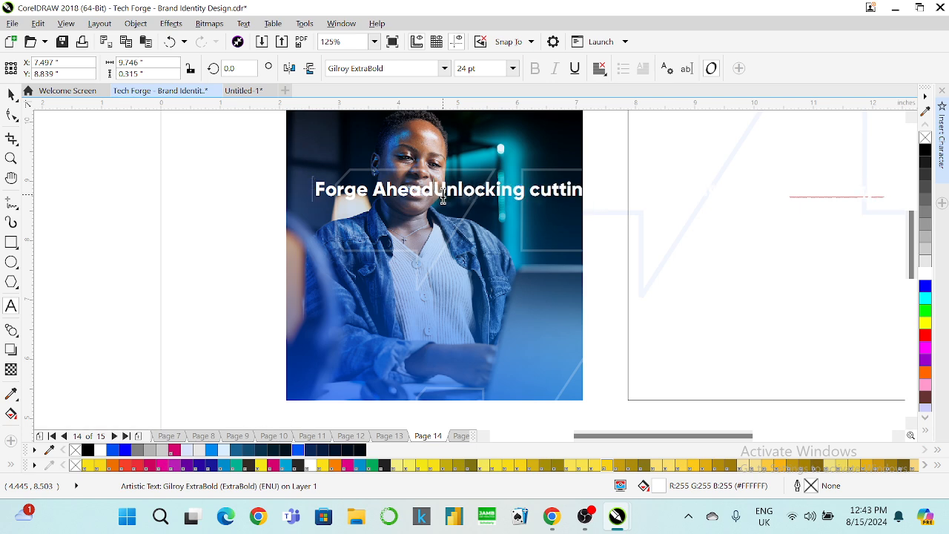
key("Return")
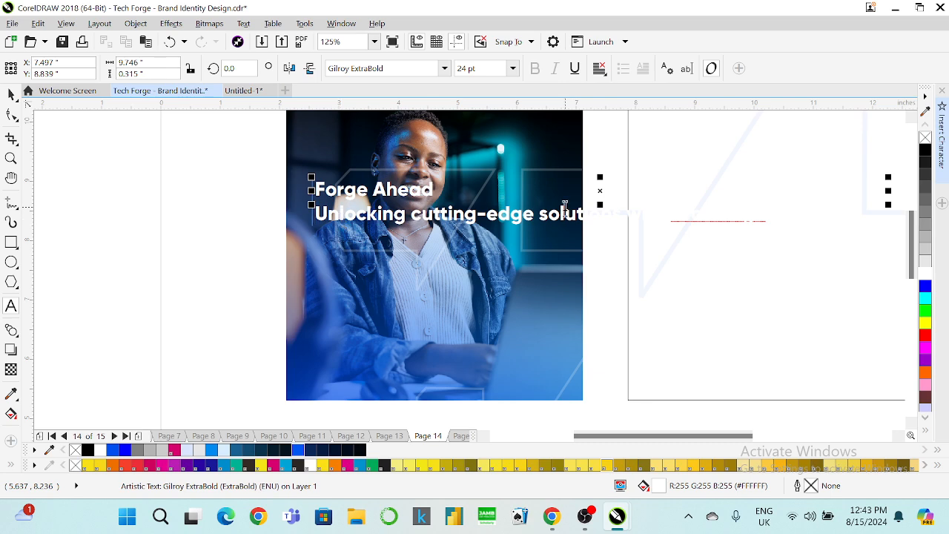
left_click_drag(538, 215, 533, 215)
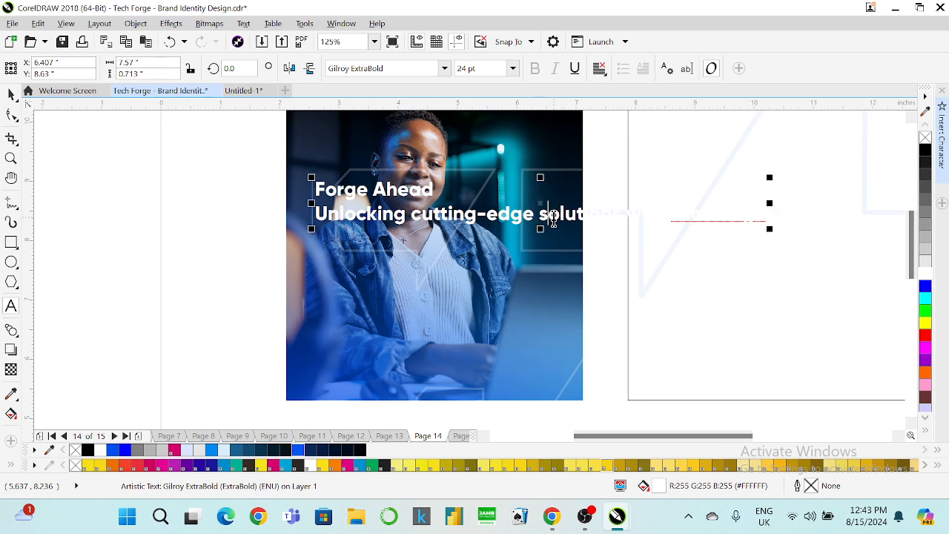
key("Return")
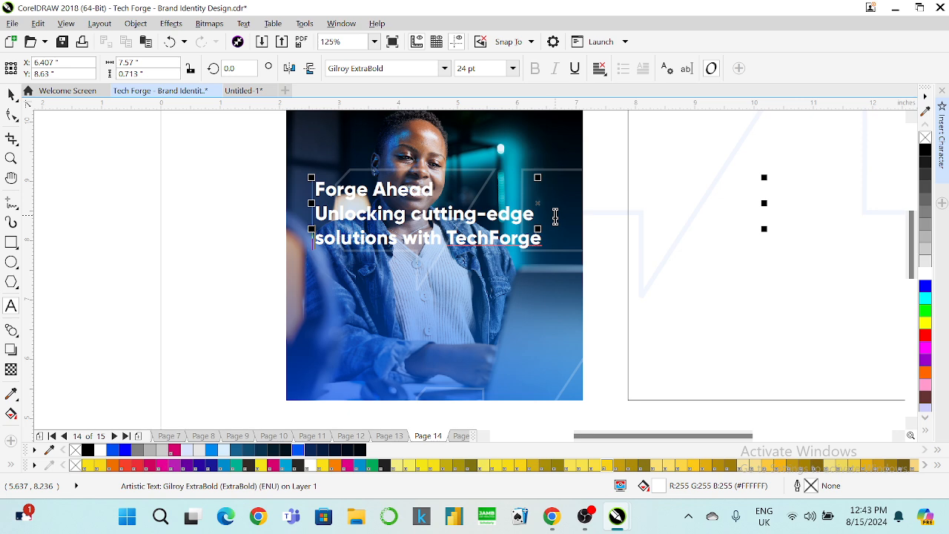
left_click(11, 94)
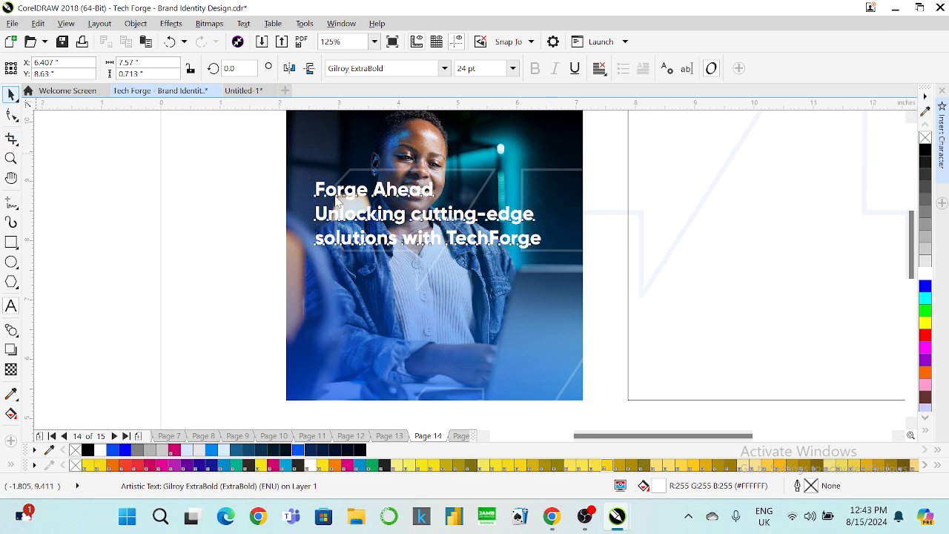
left_click_drag(348, 215, 335, 316)
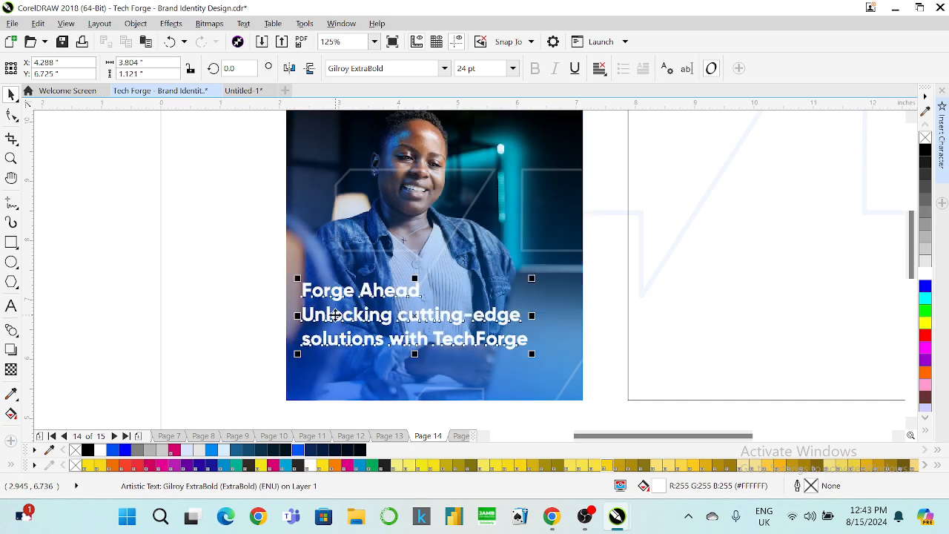
Inside Edit PowerClip, nudge the blue gradient overlay up three steps, then finish editing.
left_click(321, 364)
right_click(321, 365)
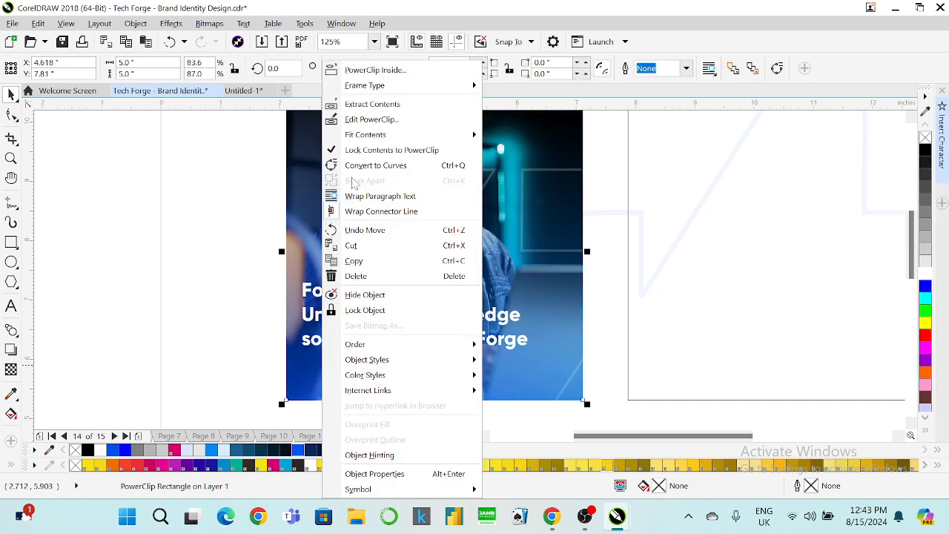
left_click(366, 118)
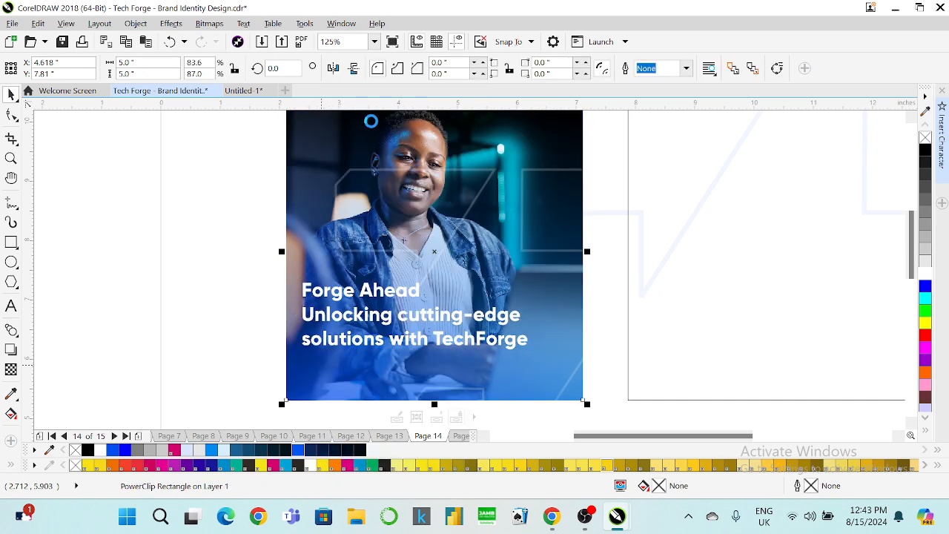
left_click(363, 364)
scroll(364, 363, "down", 2)
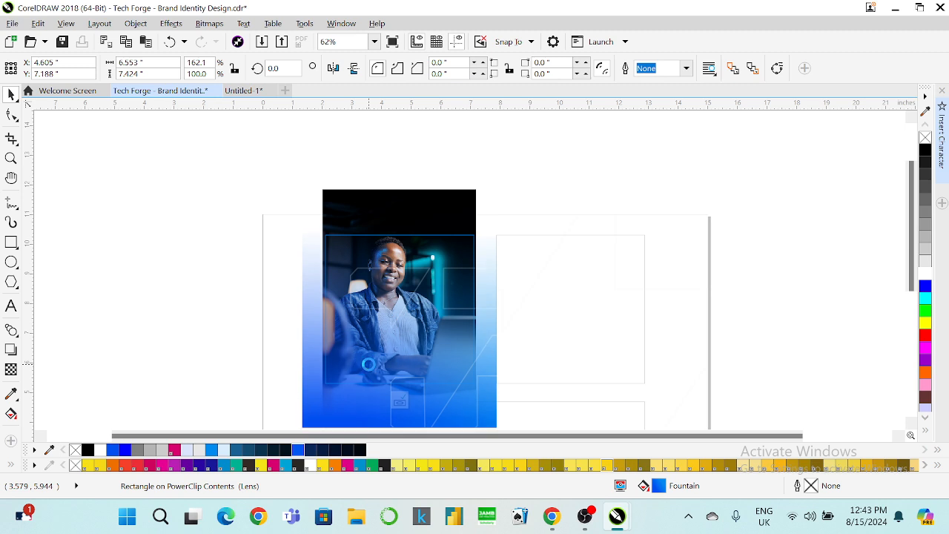
key("Up")
key("Up")
key("Up")
key("Up")
key("Up")
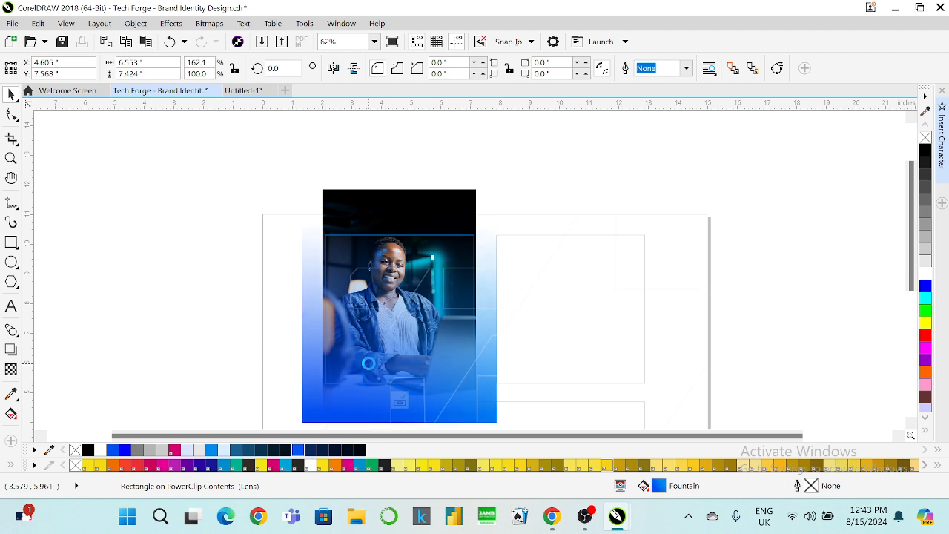
key("Up")
key("Up")
key("Up")
key("Up")
key("Up")
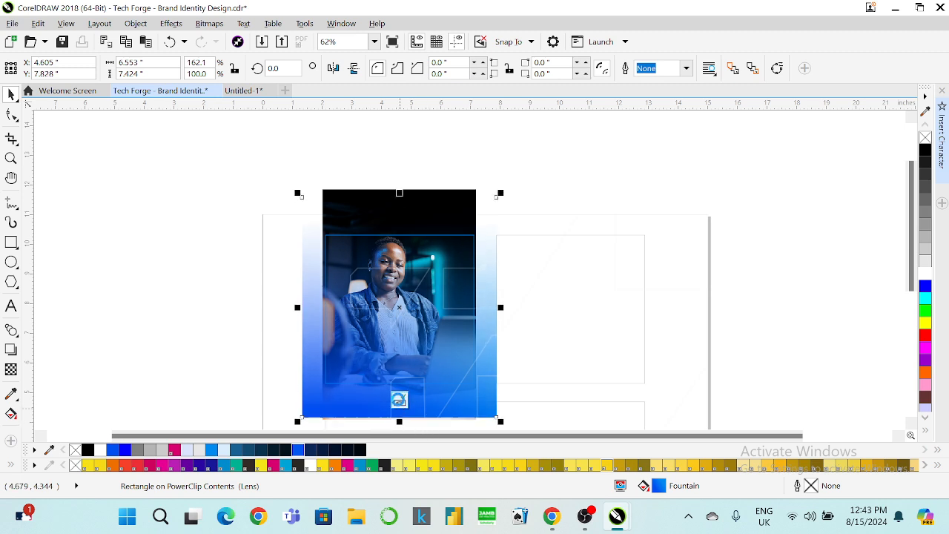
key("Up")
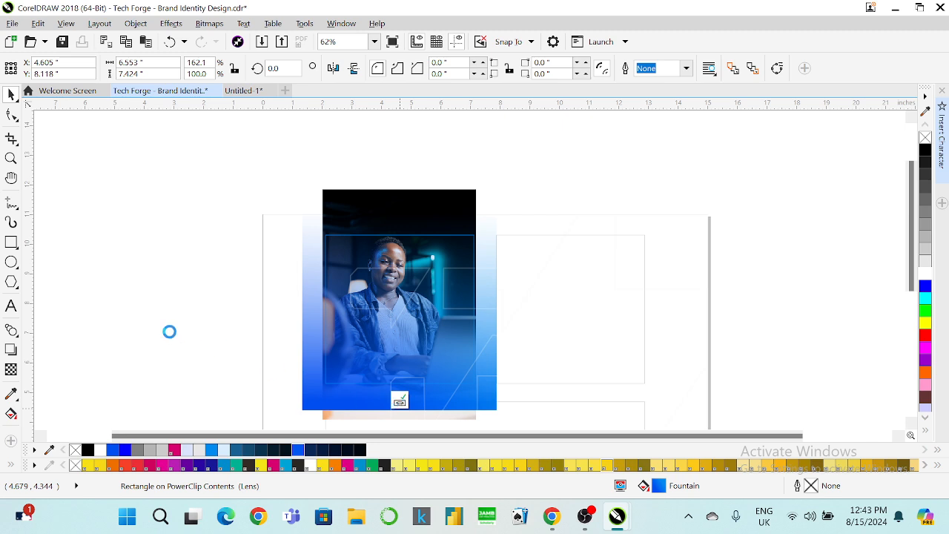
left_click(188, 326)
scroll(380, 333, "up", 1)
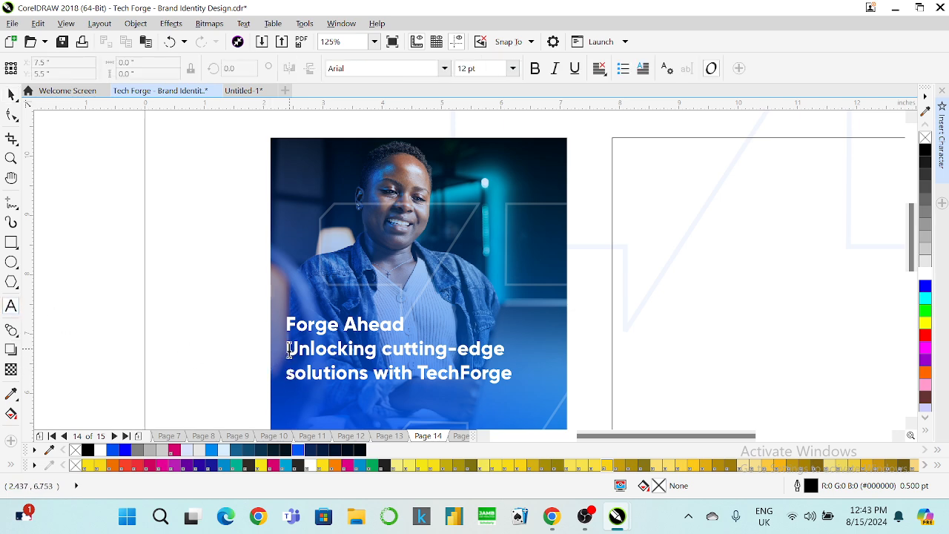
Set the two subtitle lines to Gilroy SemiBold.
left_click_drag(286, 348, 513, 374)
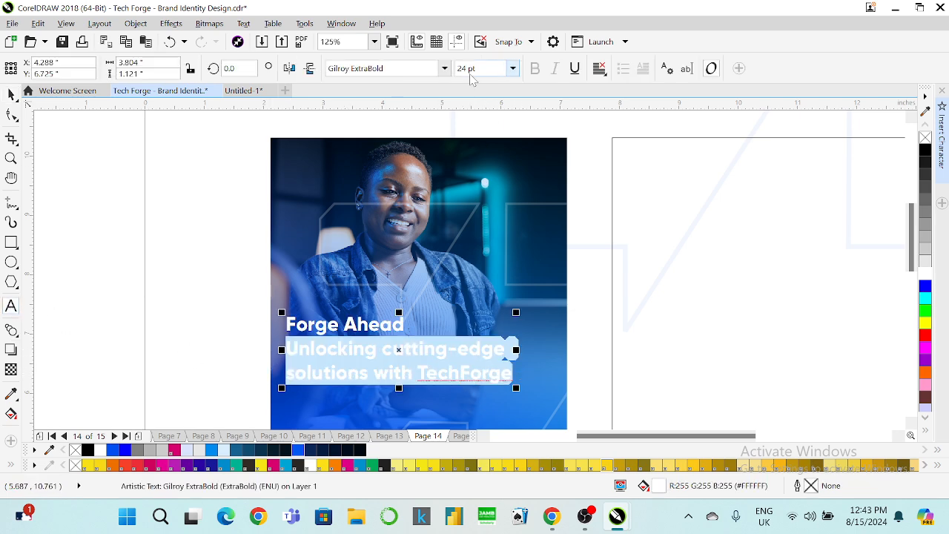
left_click(444, 71)
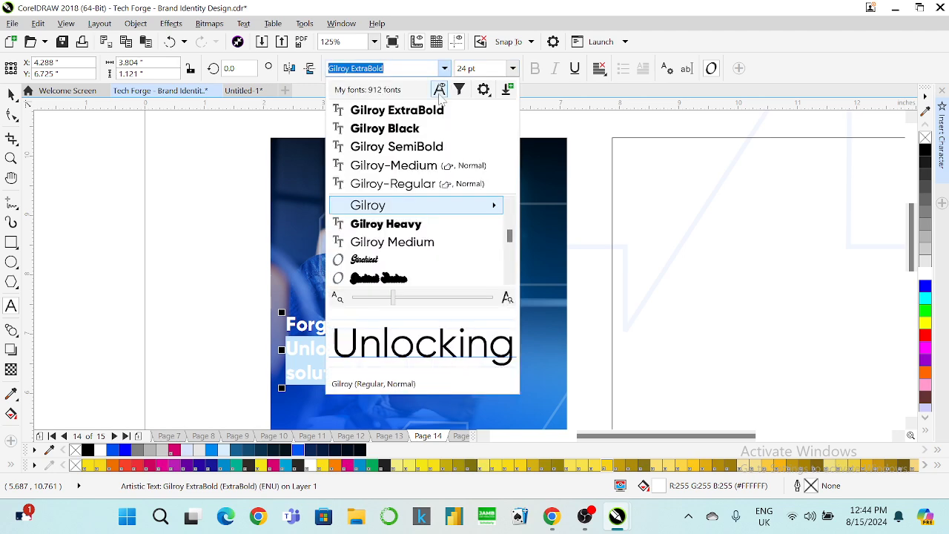
left_click(413, 145)
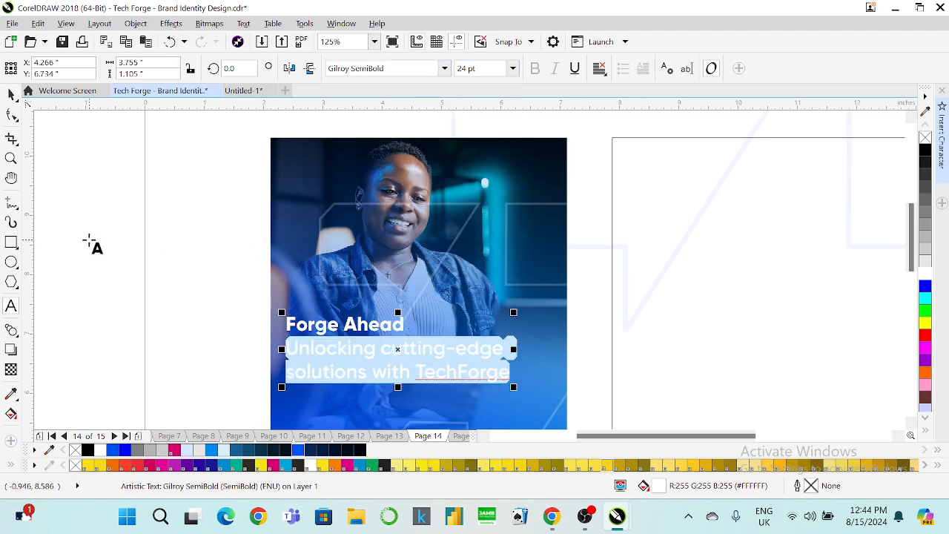
Add an exclamation mark after 'Forge Ahead', then go back to Page 11.
left_click(410, 326)
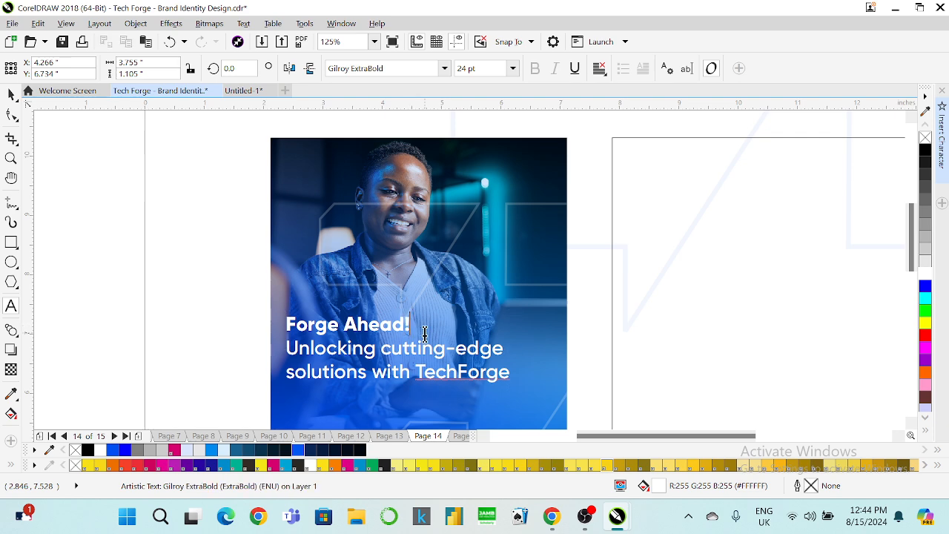
left_click(11, 94)
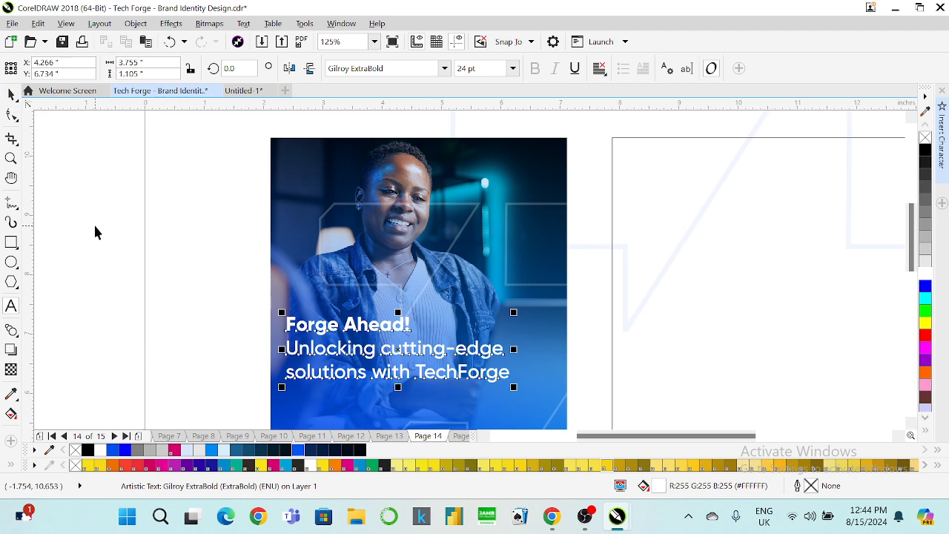
scroll(350, 309, "down", 3)
key("Escape")
key("Page_Up")
key("Page_Up")
key("Page_Up")
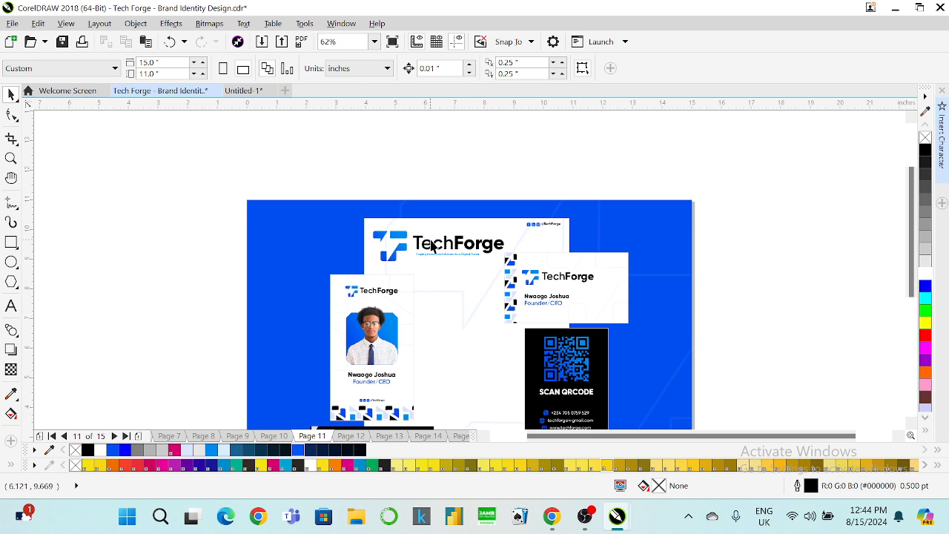
Copy the TechForge logo group and social handle strip onto Page 14.
left_click(432, 244)
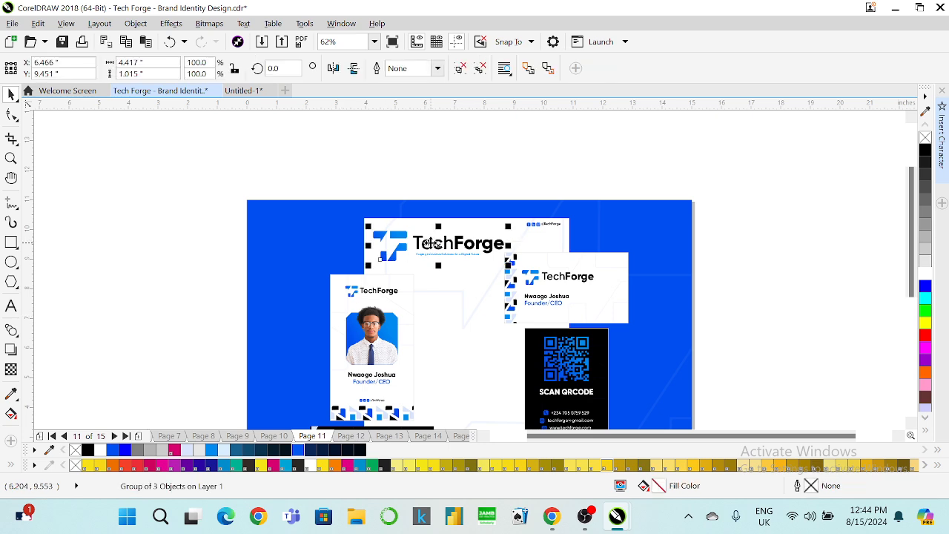
left_click(536, 226, "shift")
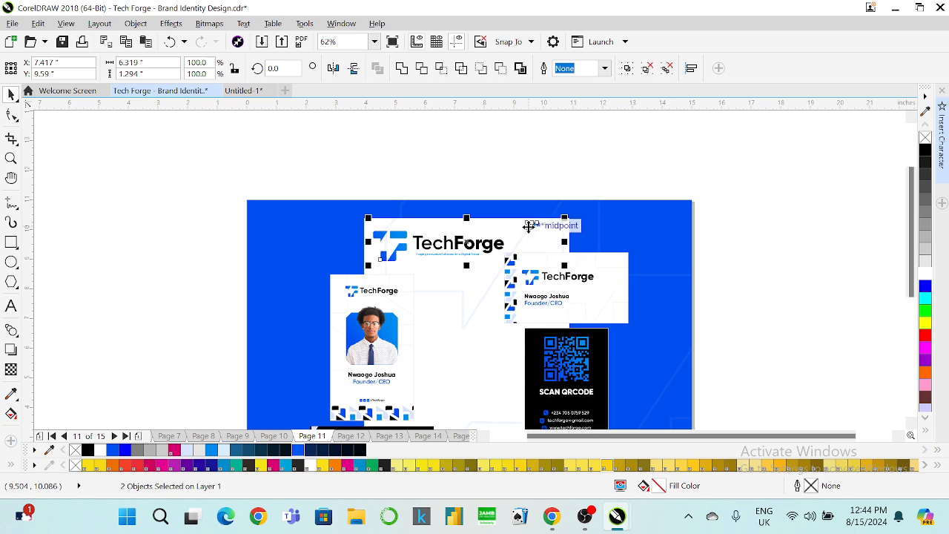
key("Page_Down")
key("Page_Down")
key("Page_Down")
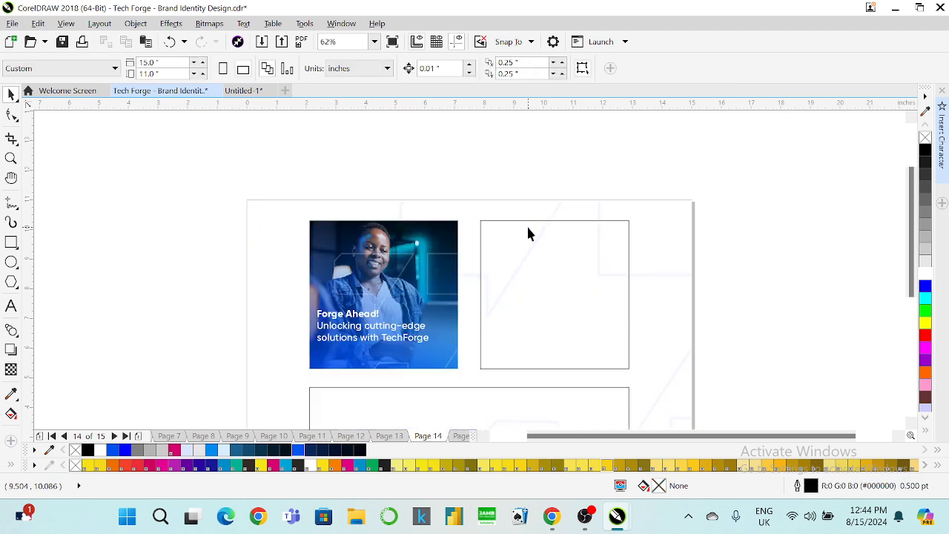
key("ctrl+v")
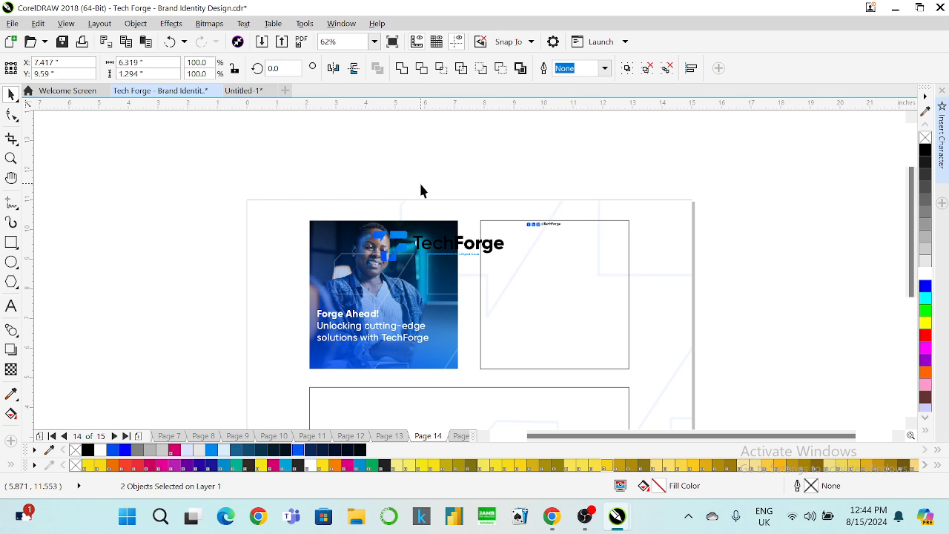
Shrink the pasted TechForge logo and place it in the photo's upper-left.
left_click(419, 186)
left_click(417, 240)
left_click_drag(508, 270, 360, 245)
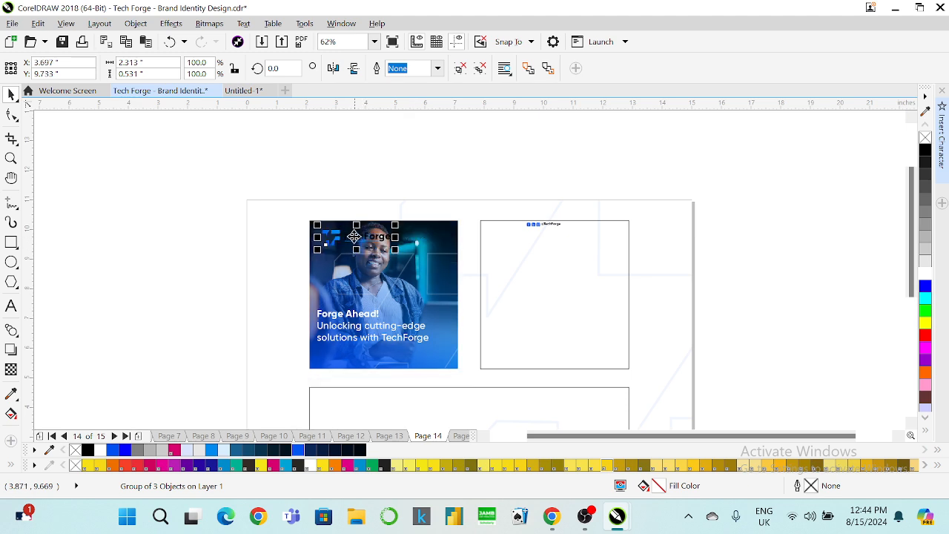
scroll(356, 239, "up", 2)
left_click_drag(432, 268, 403, 260)
Ungroup the TechForge logo and recolour its wordmark white.
right_click(364, 233)
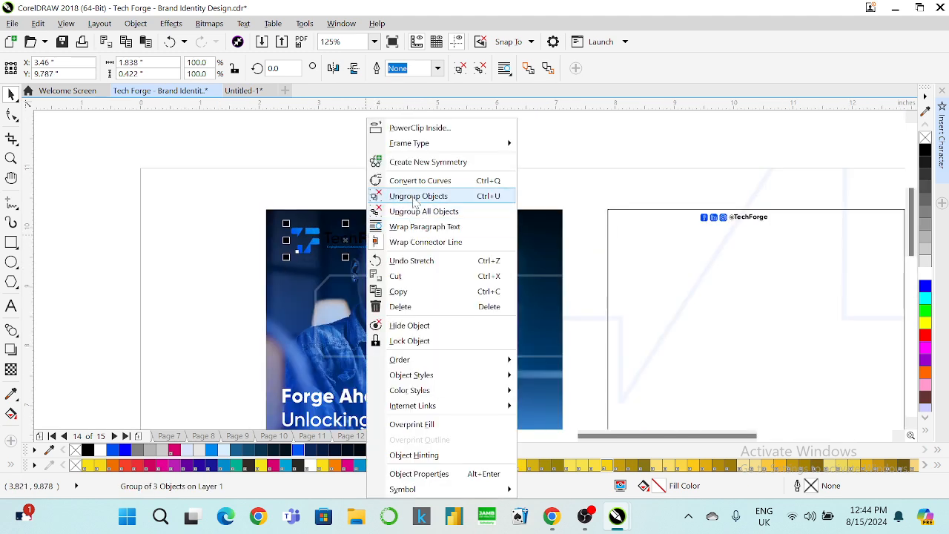
left_click(418, 196)
left_click(358, 235)
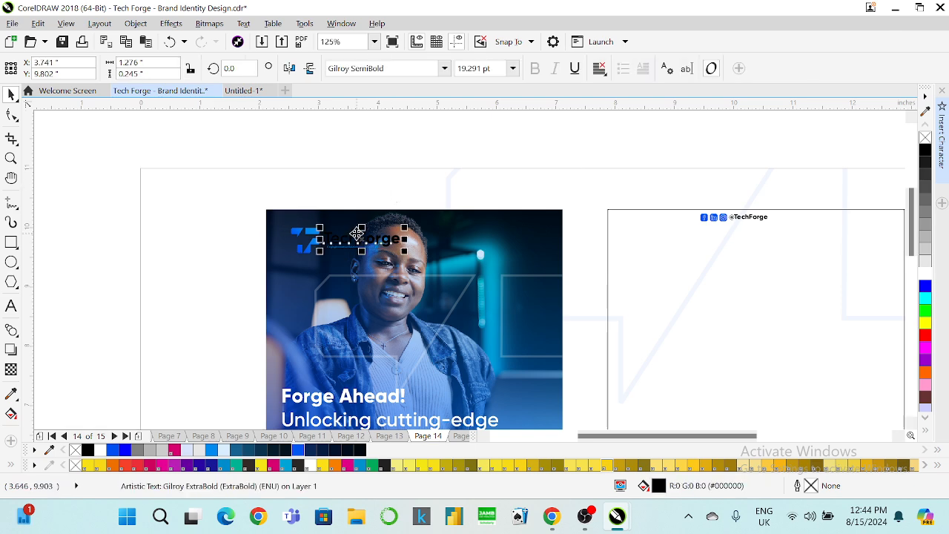
left_click(923, 273)
left_click(597, 163)
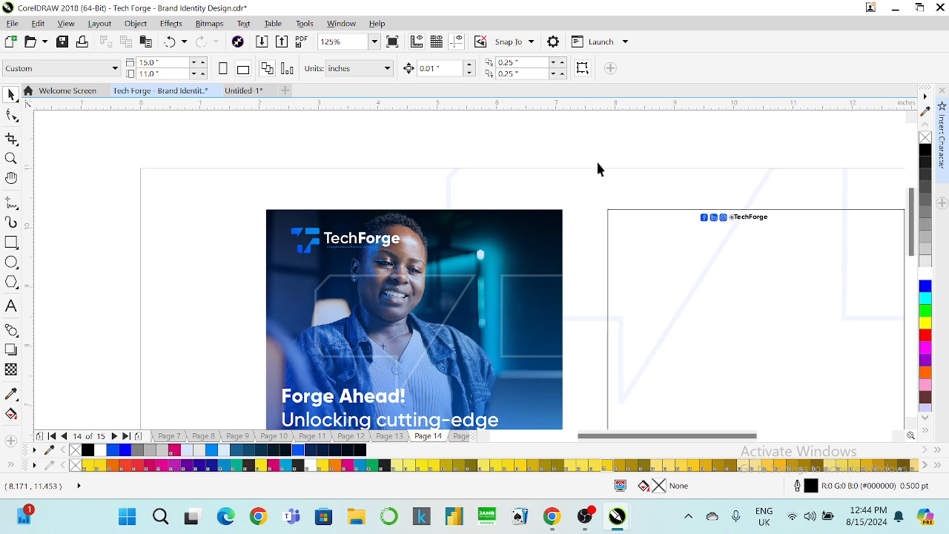
left_click(350, 254)
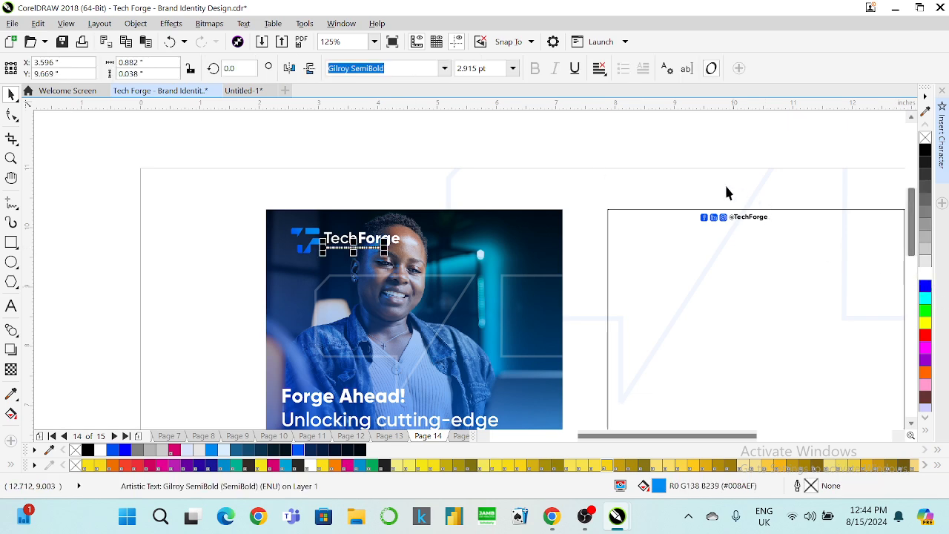
left_click_drag(655, 157, 819, 239)
left_click_drag(727, 220, 513, 295)
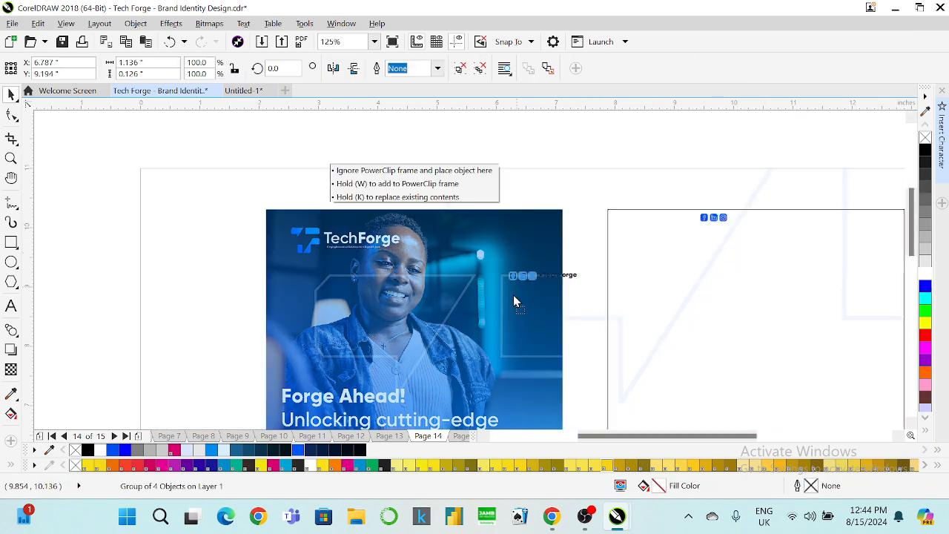
Move the social icon group to the poster's bottom-left and make it white.
left_click_drag(448, 320, 449, 320)
scroll(452, 311, "down", 2)
scroll(434, 346, "up", 2)
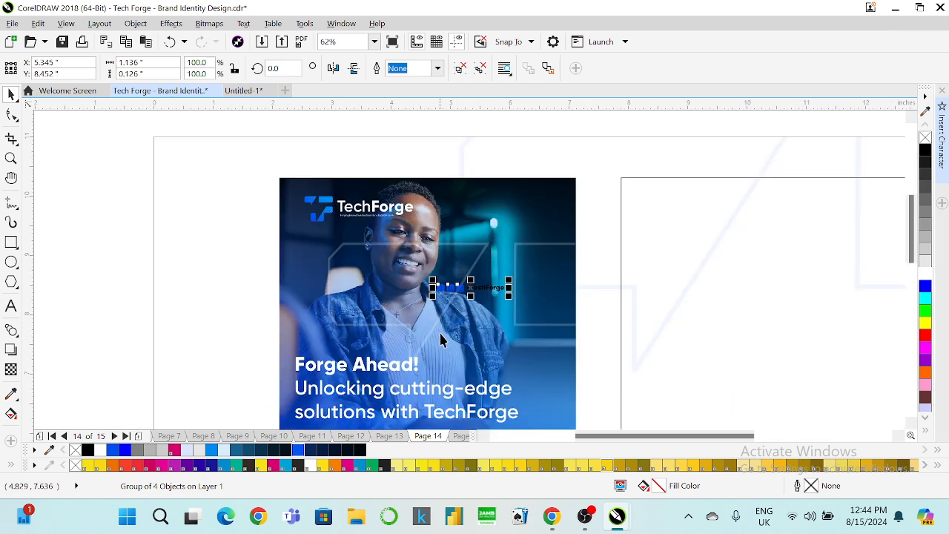
left_click_drag(434, 283, 347, 319)
scroll(360, 289, "down", 2)
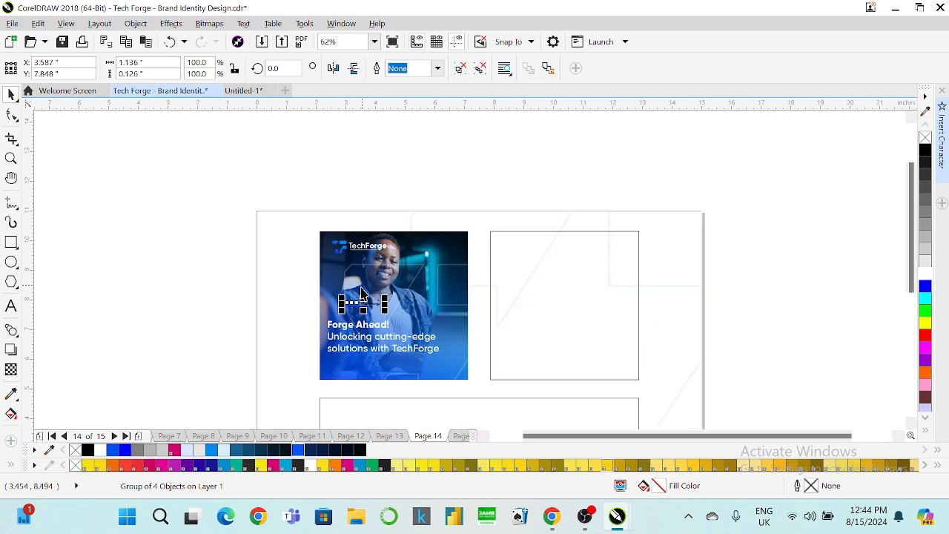
scroll(337, 356, "up", 2)
left_click_drag(368, 257, 336, 397)
left_click(924, 276)
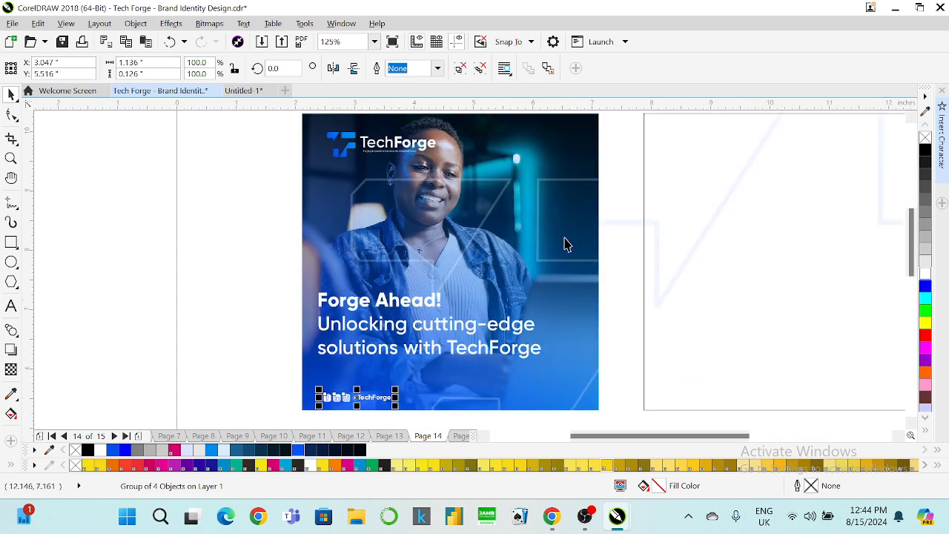
Group the three TechForge logo pieces, undoing an accidental background-frame move.
left_click_drag(272, 123, 472, 167)
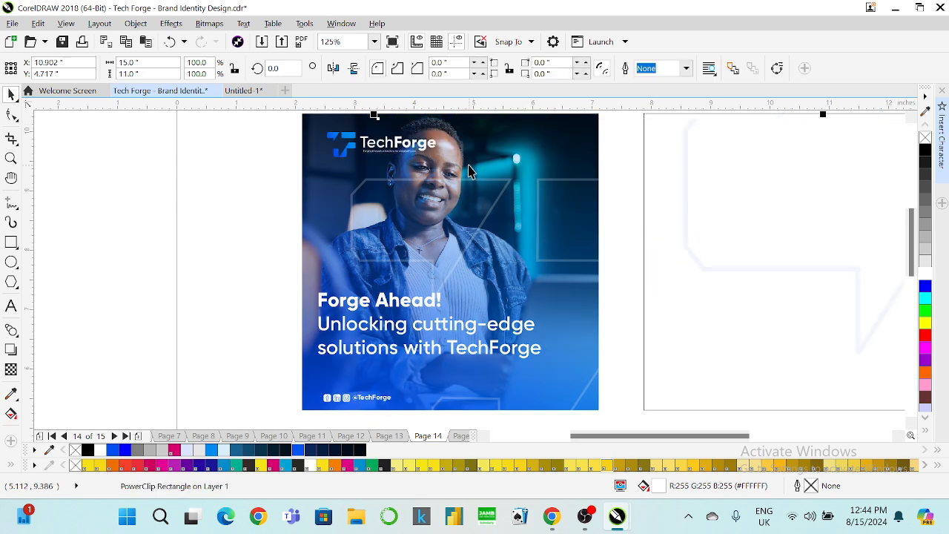
key("ctrl+z")
left_click_drag(130, 117, 499, 183)
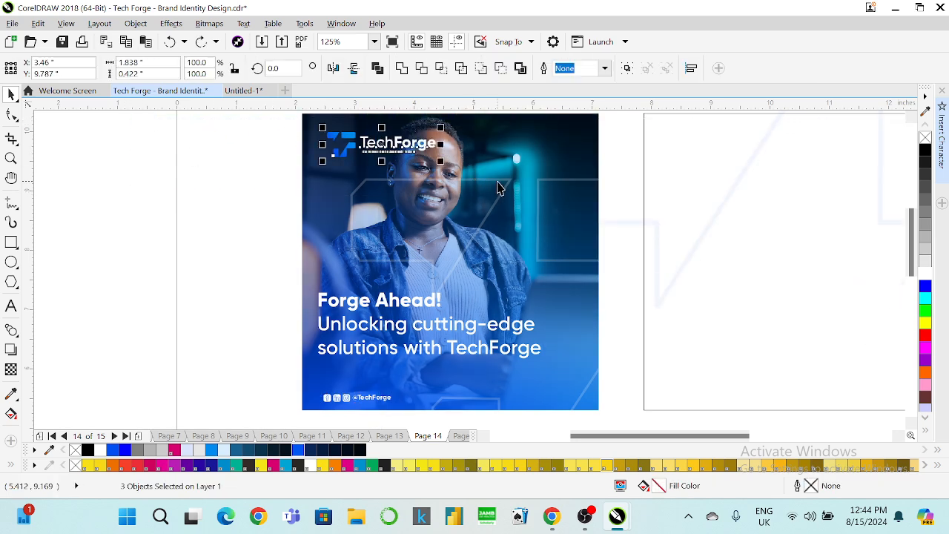
key("ctrl+g")
Left-align the logo, headline and footer with L.
left_click_drag(156, 126, 559, 412)
key("l")
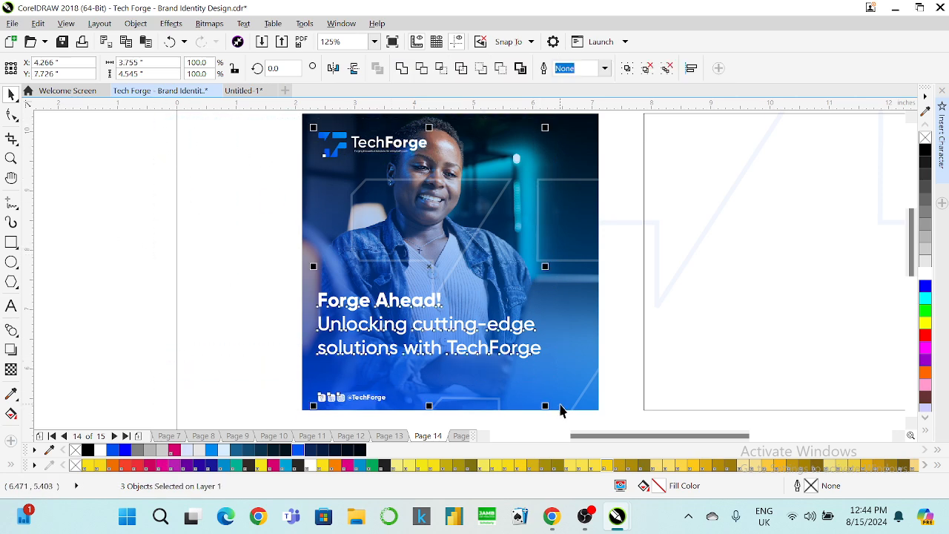
left_click(160, 295)
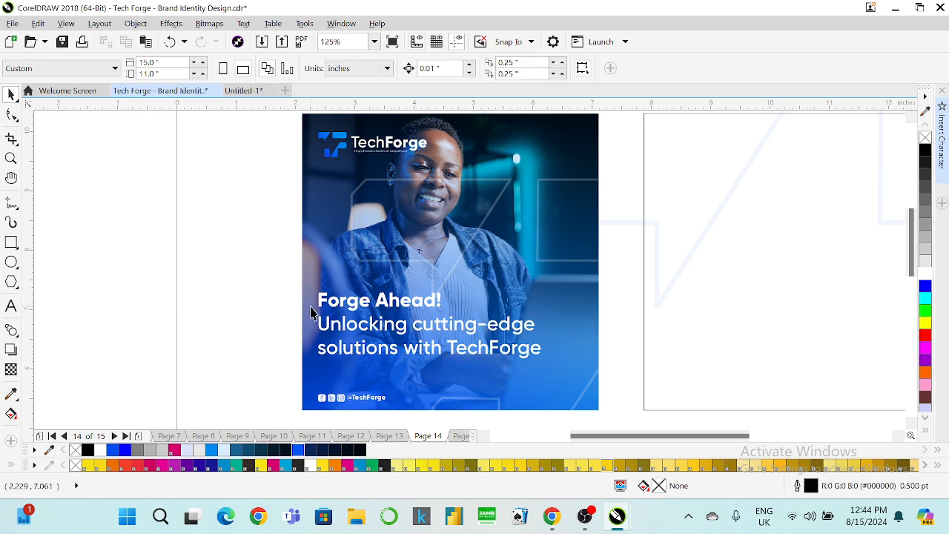
scroll(310, 304, "down", 2)
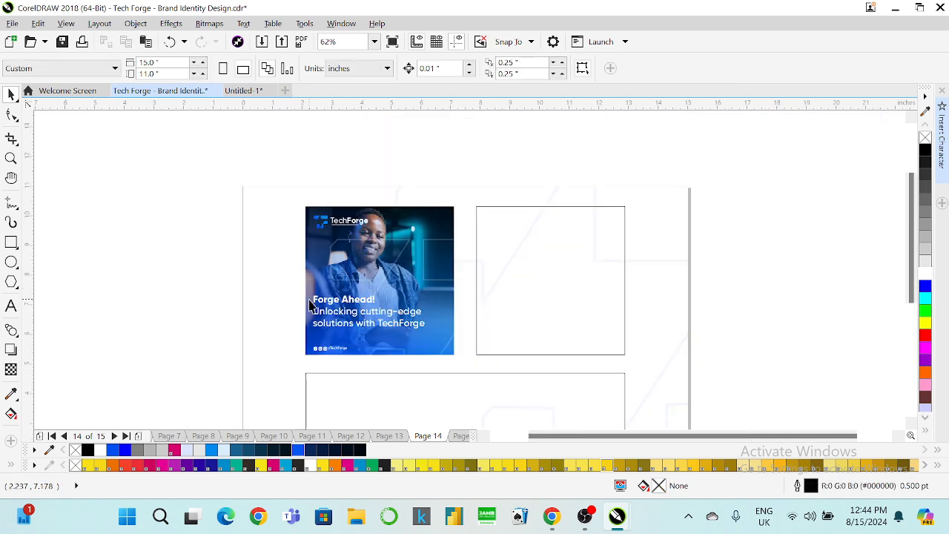
scroll(381, 357, "up", 2)
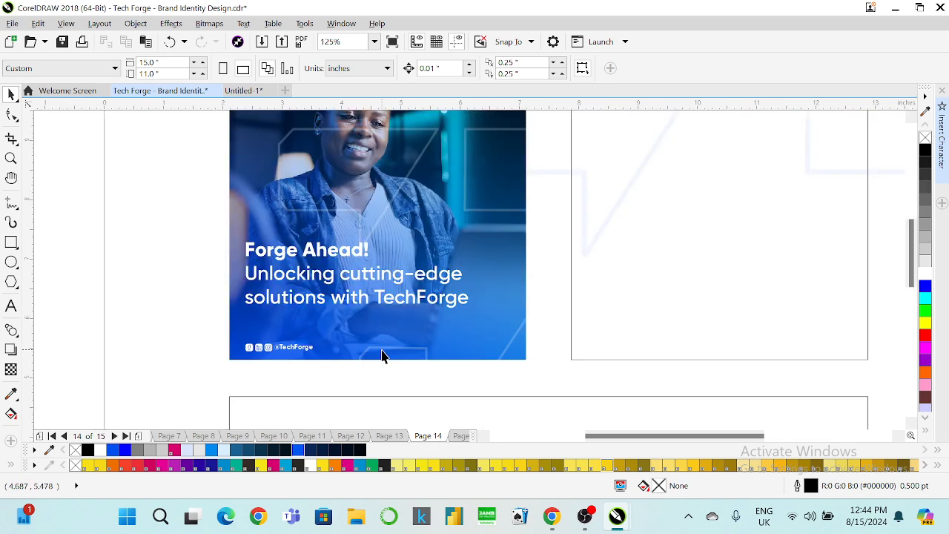
Zoom to fit the whole page and bring up the open browser windows.
left_click(373, 42)
left_click(374, 42)
left_click(373, 43)
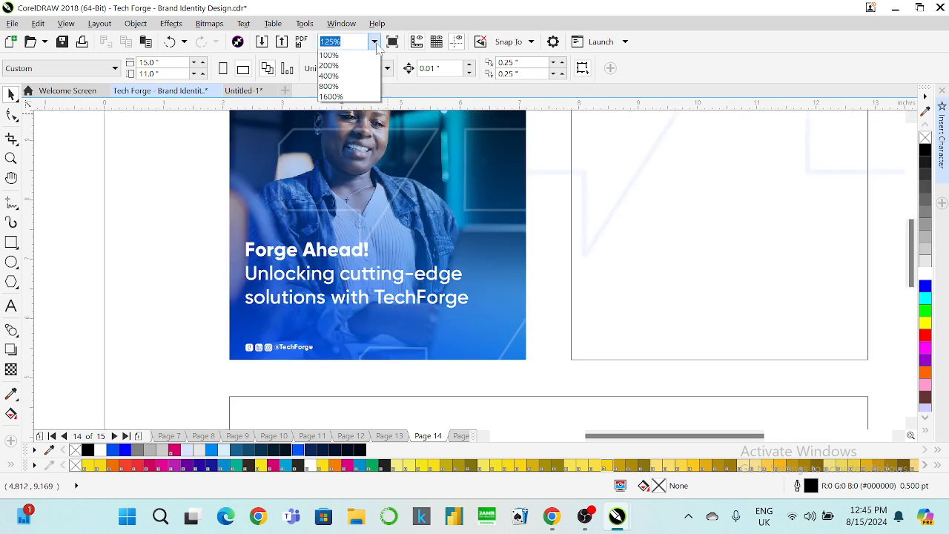
left_click(351, 66)
scroll(354, 261, "up", 2)
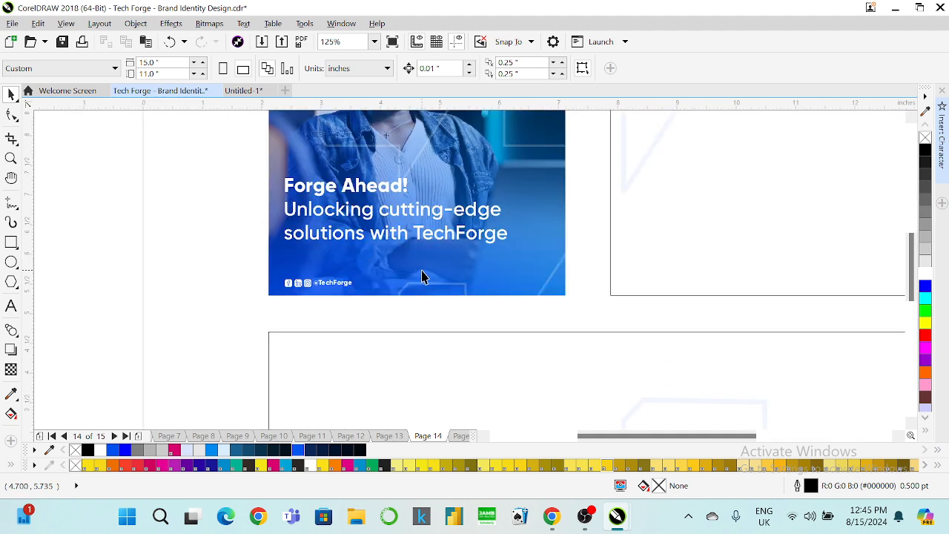
scroll(419, 276, "down", 2)
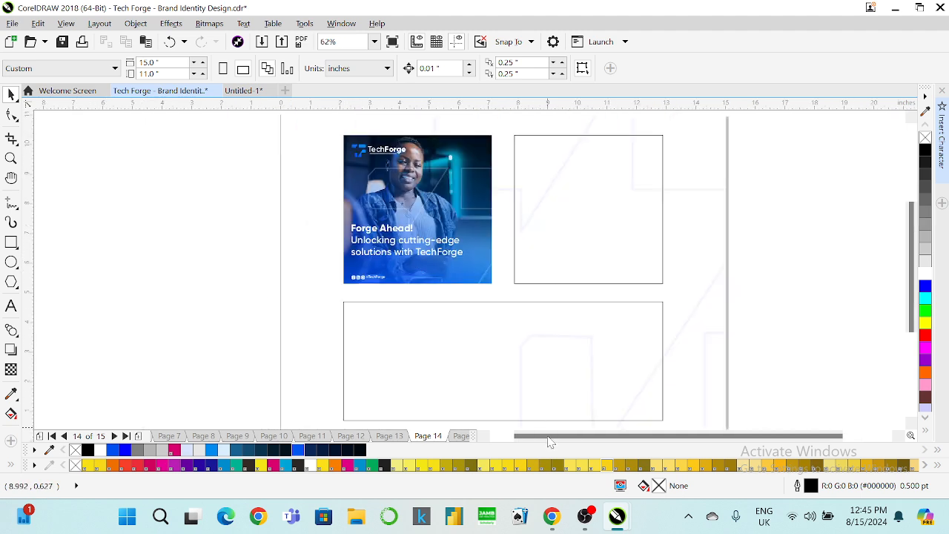
left_click(542, 514)
Search Chrome in a new tab for 'download in andriod and apple store icon'.
left_click(510, 456)
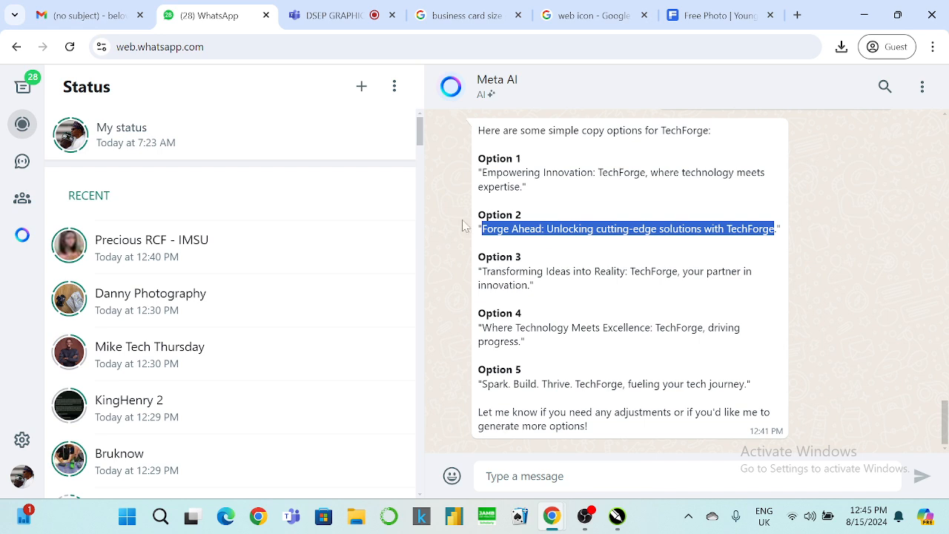
left_click(797, 15)
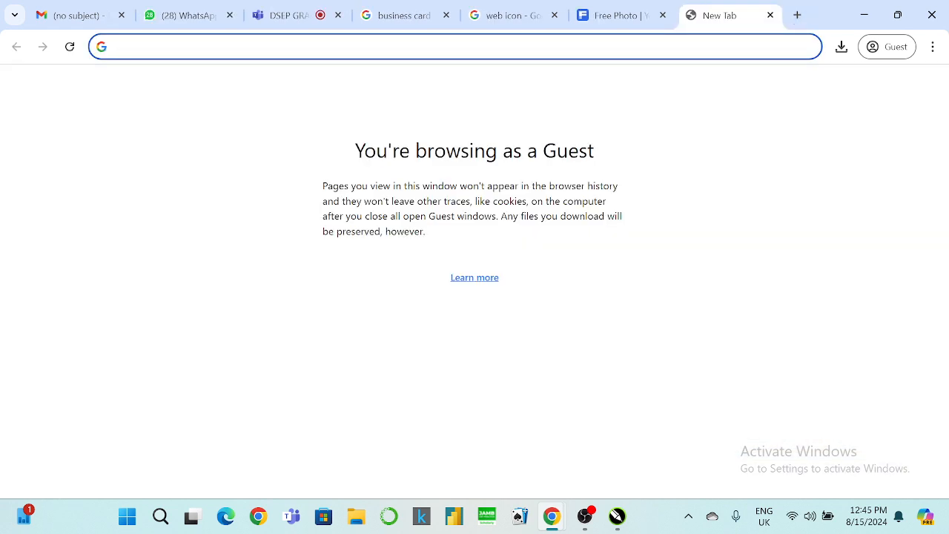
type("download")
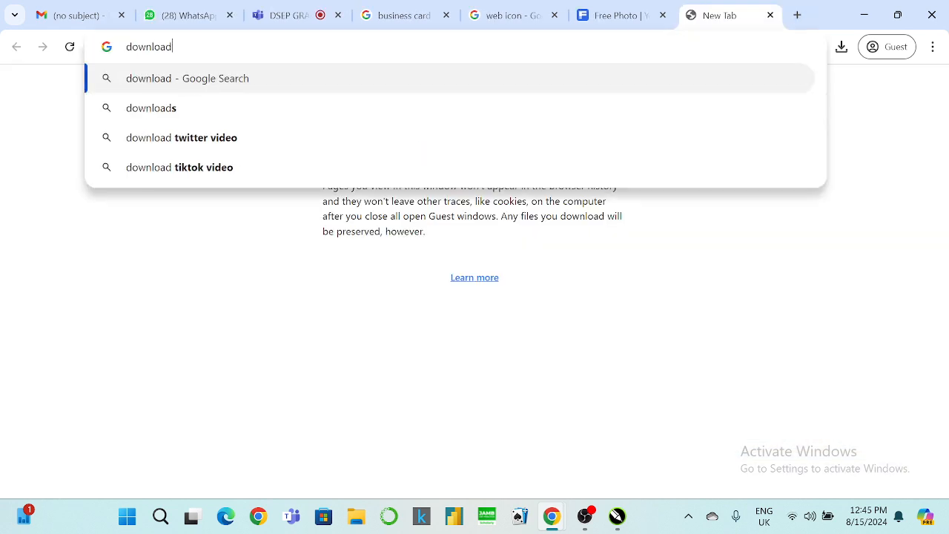
type(" in andr")
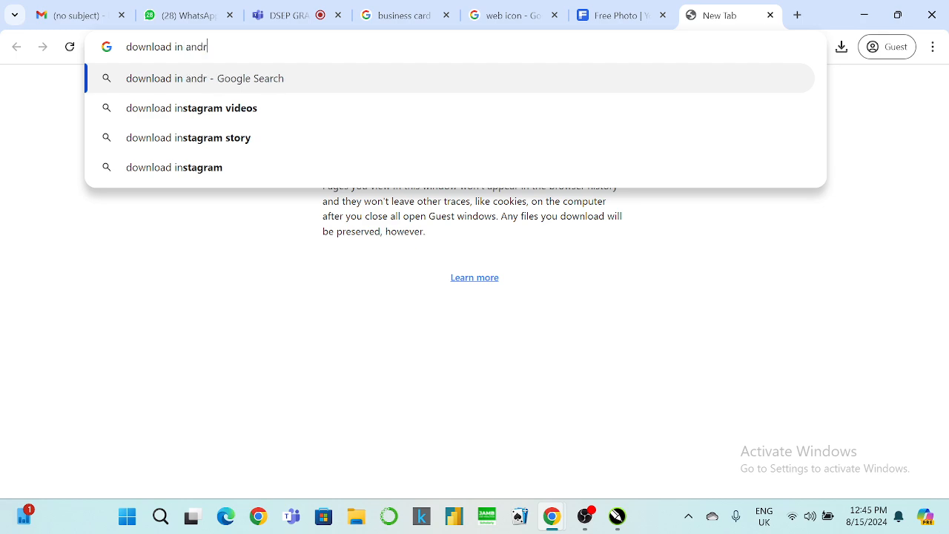
type("iod and apple ")
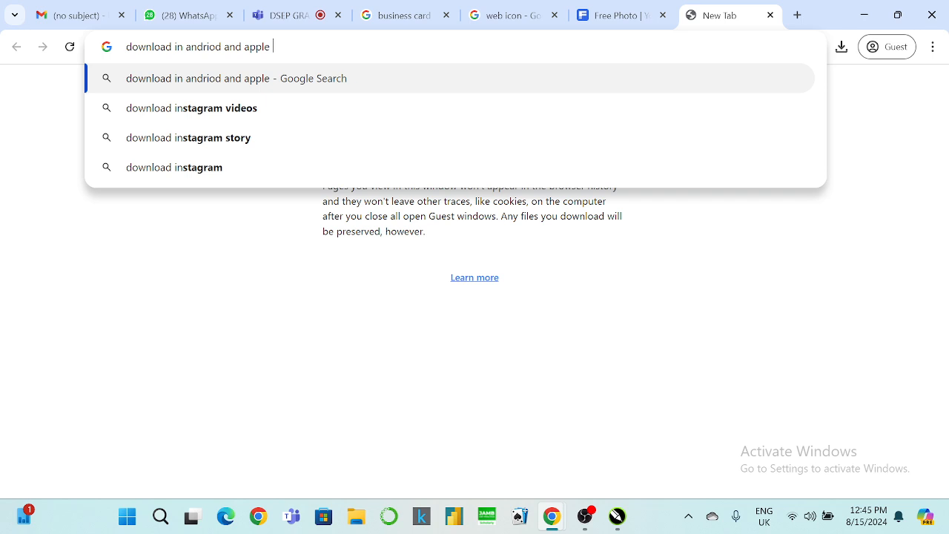
type("store icon'")
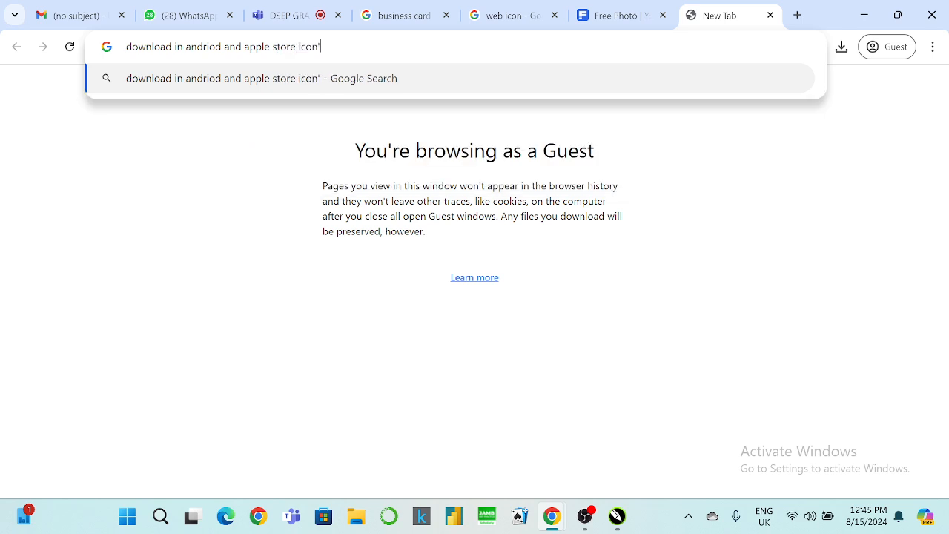
key("BackSpace")
key("Return")
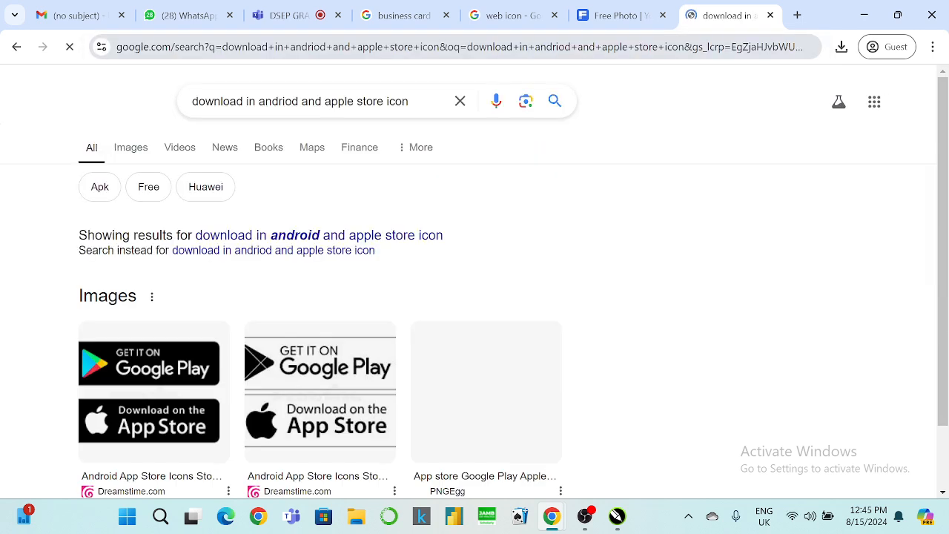
Copy the white Google Play and App Store badge image from the image results.
left_click(142, 152)
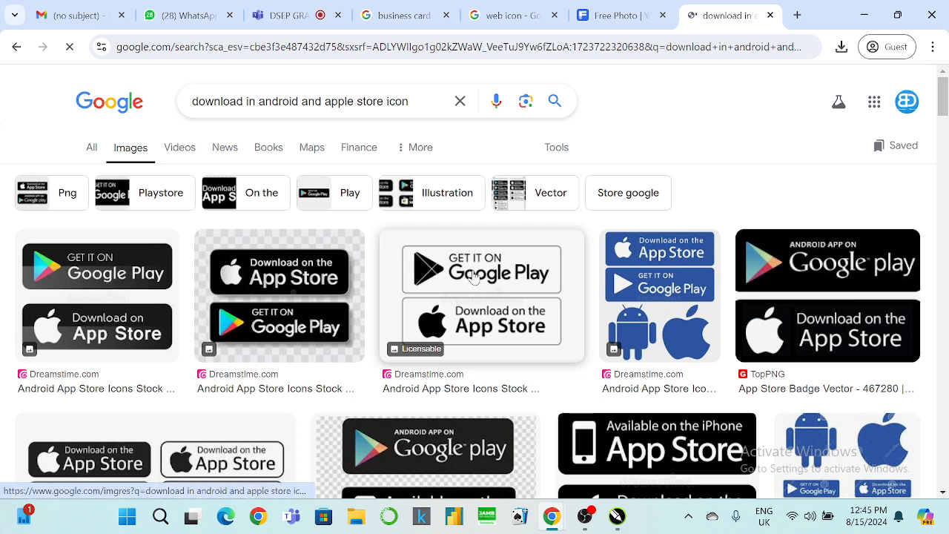
left_click(475, 275)
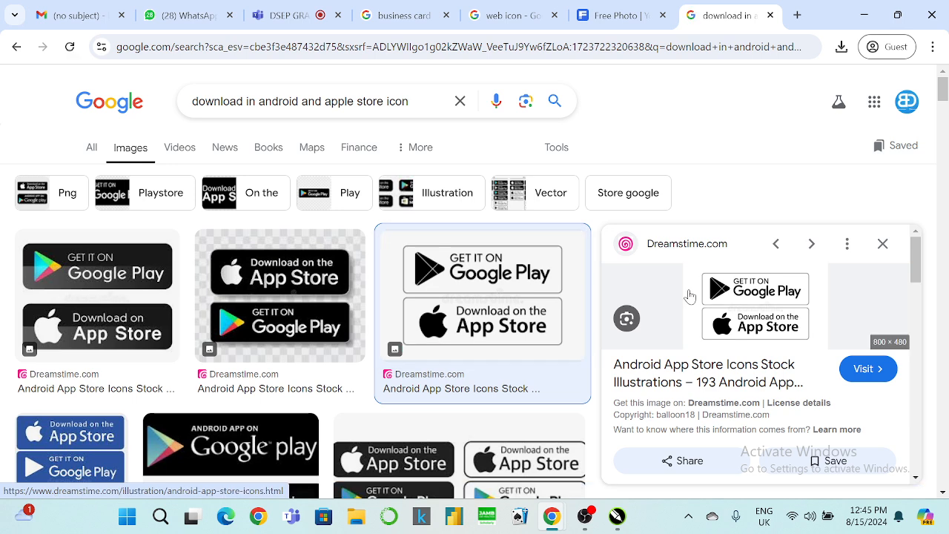
scroll(706, 305, "down", 2)
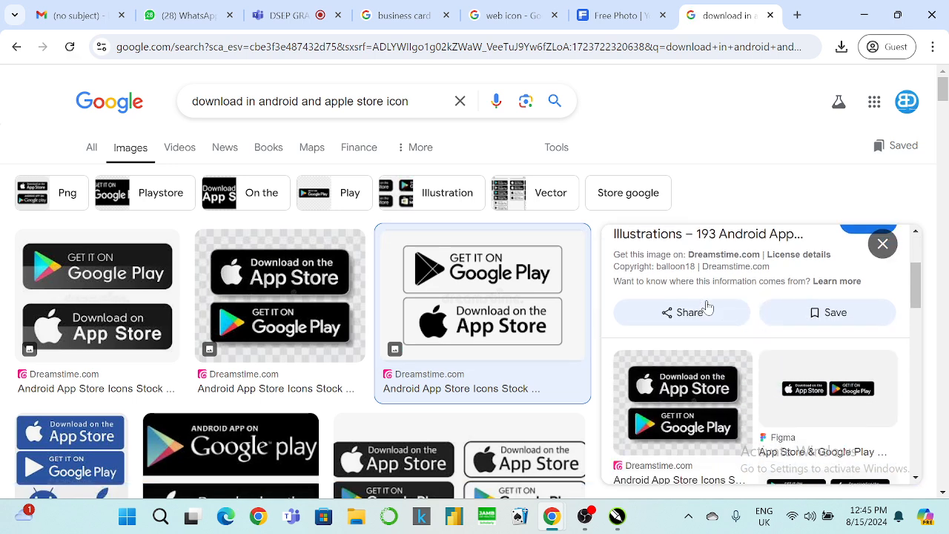
scroll(705, 302, "up", 2)
right_click(704, 303)
scroll(745, 236, "down", 1)
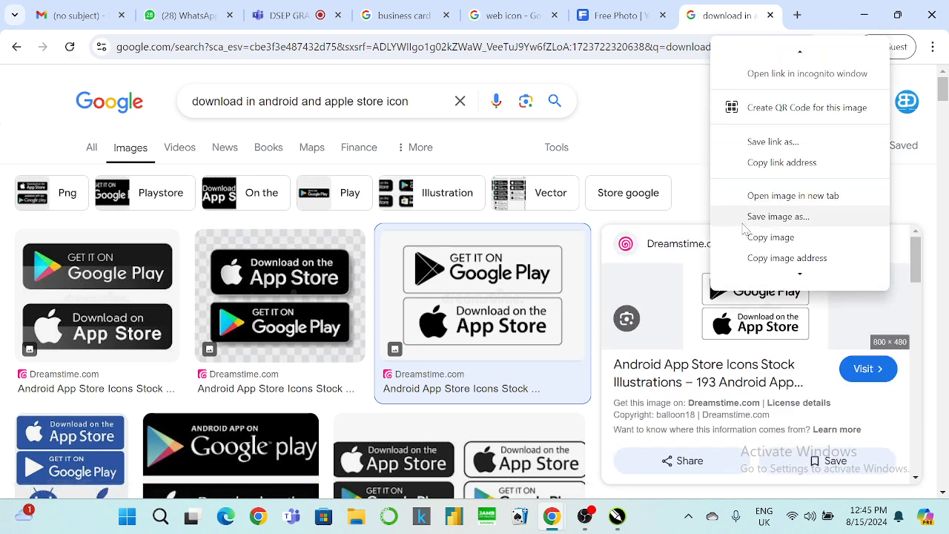
left_click(748, 236)
left_click(863, 15)
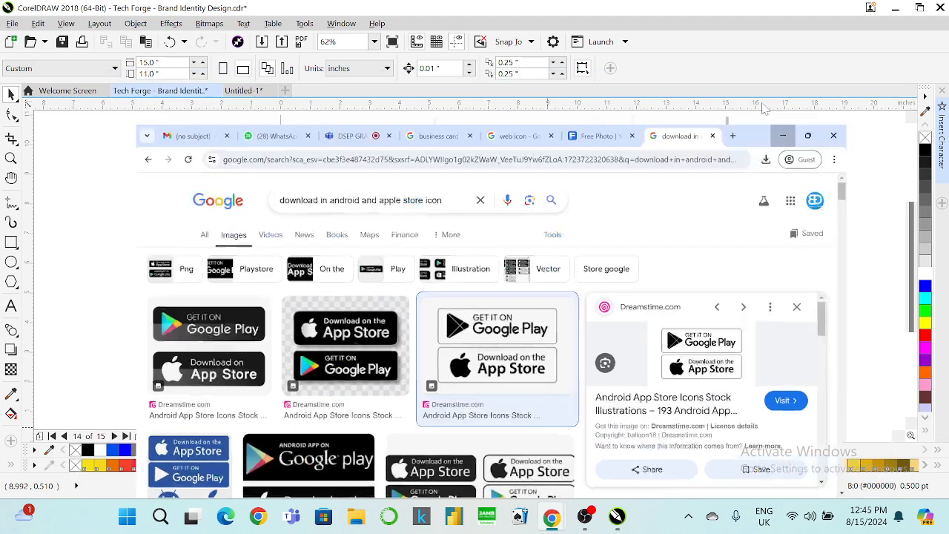
Paste the badge image into CorelDRAW and move it to the page's left.
right_click(271, 195)
left_click(311, 300)
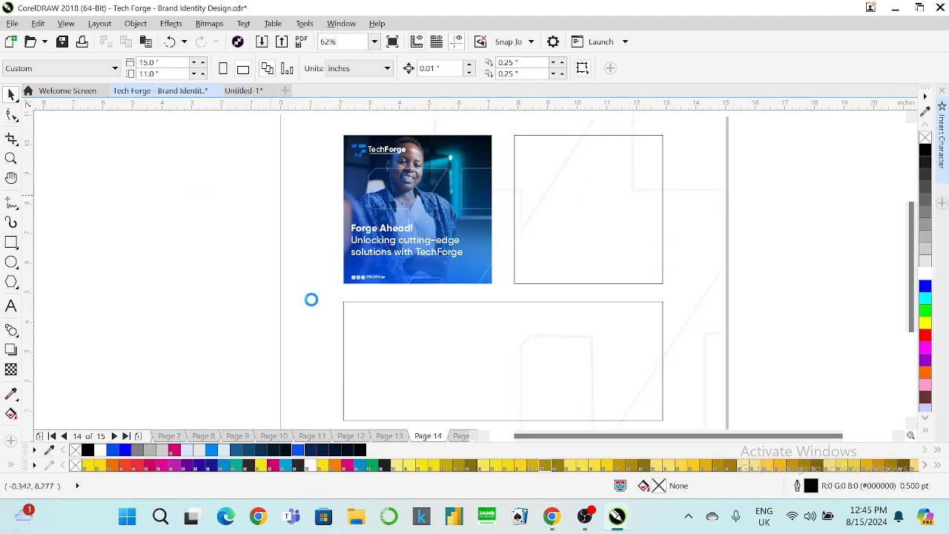
left_click_drag(550, 216, 191, 205)
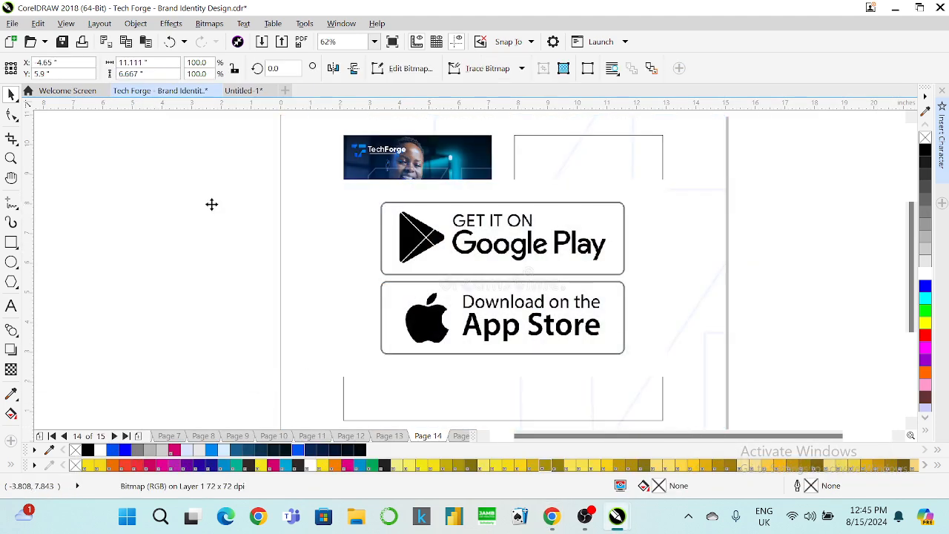
scroll(229, 208, "down", 1)
scroll(229, 207, "down", 1)
scroll(193, 221, "up", 1)
Trace the badges with high-quality PowerTRACE and move the vector group down-left.
right_click(217, 215)
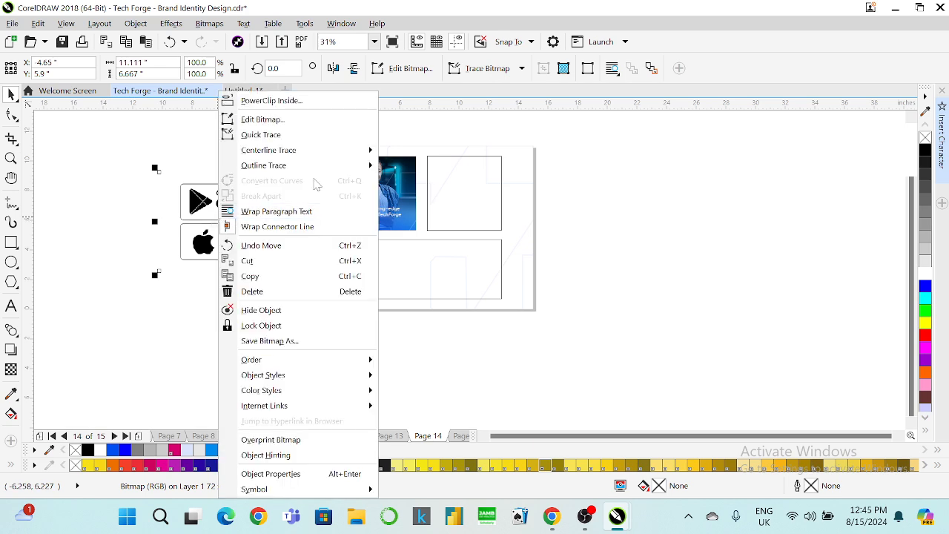
mouse_move(341, 165)
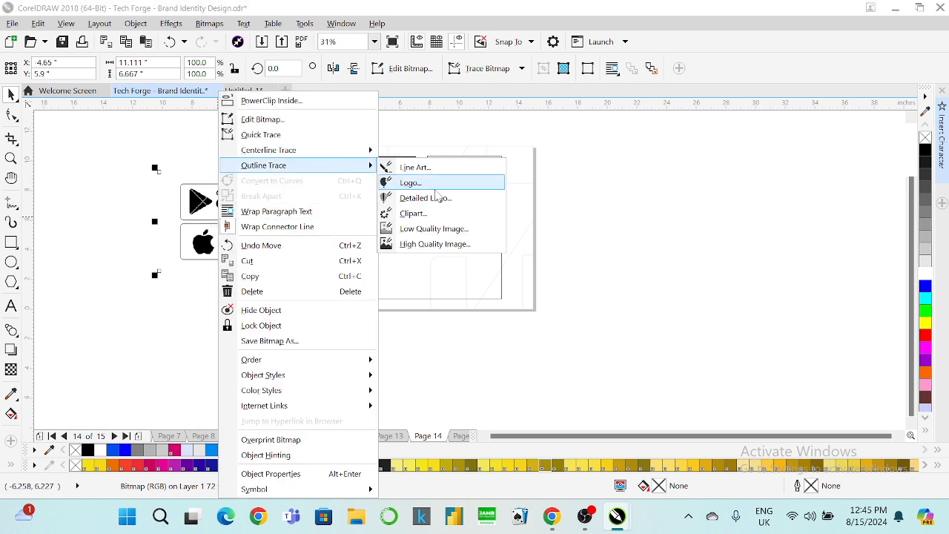
left_click(433, 244)
left_click(322, 264)
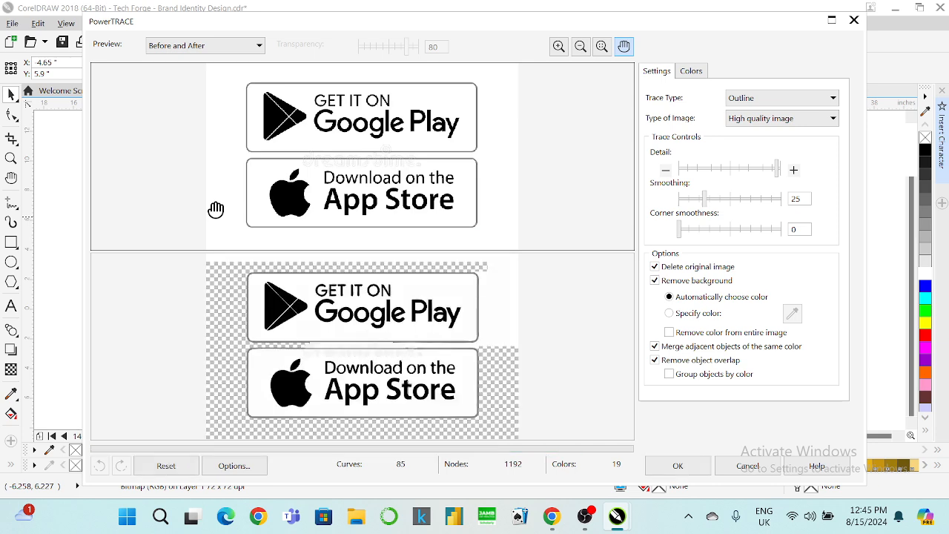
left_click(678, 466)
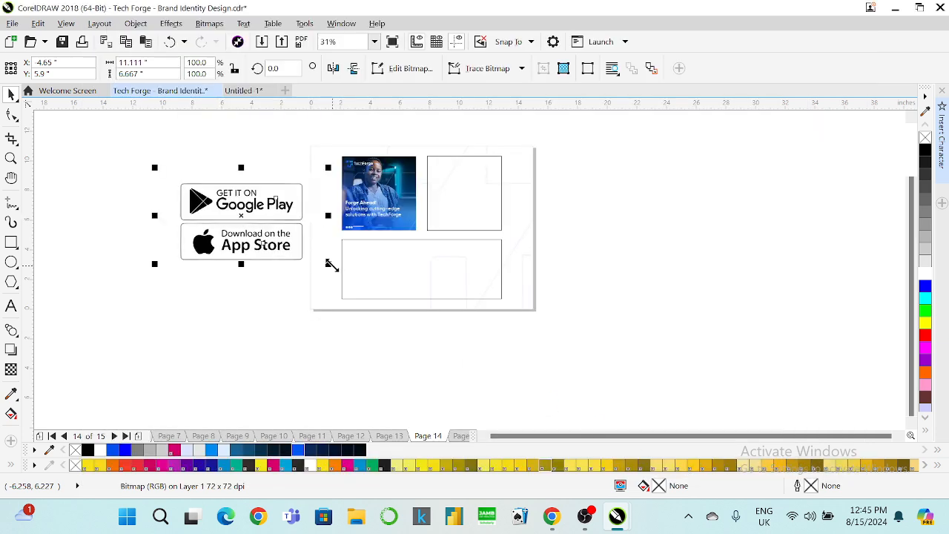
mouse_move(254, 233)
left_mouse_down()
mouse_move(254, 312)
mouse_move(234, 302)
left_mouse_up()
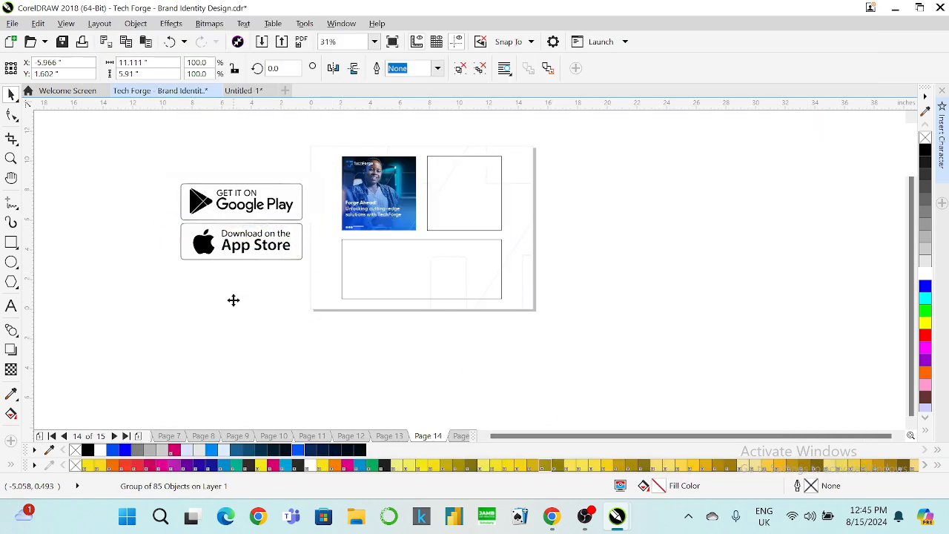
Draw a black-filled rectangle around the badges and send it behind them.
mouse_move(60, 197)
left_mouse_down()
mouse_move(112, 250)
mouse_move(332, 373)
left_mouse_up()
left_click(924, 150)
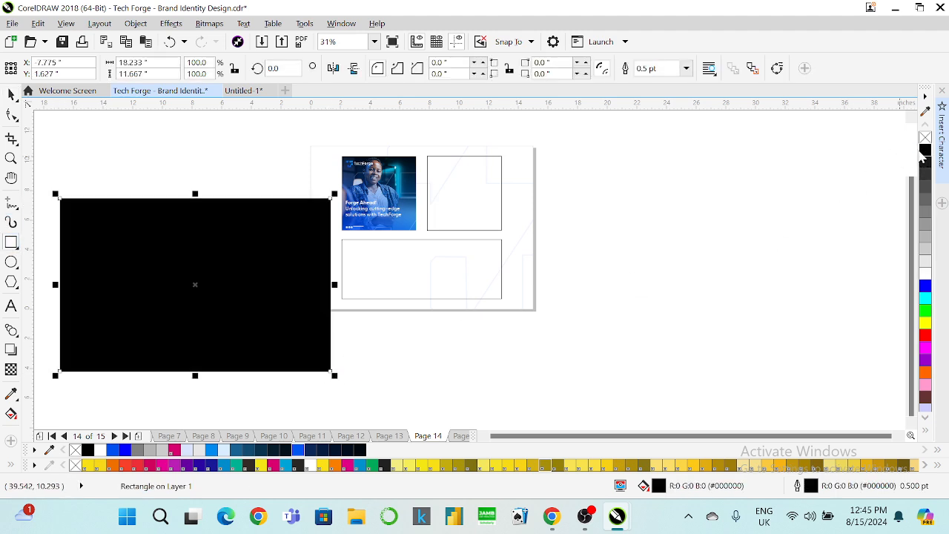
key("shift+Page_Down")
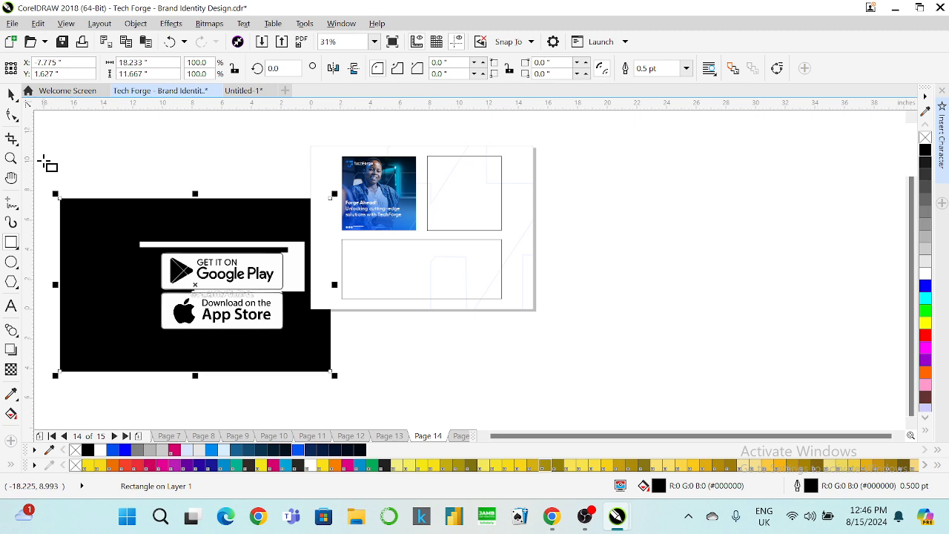
left_click(239, 157)
Ungroup the traced badges and delete their white backing shape.
scroll(218, 271, "up", 2)
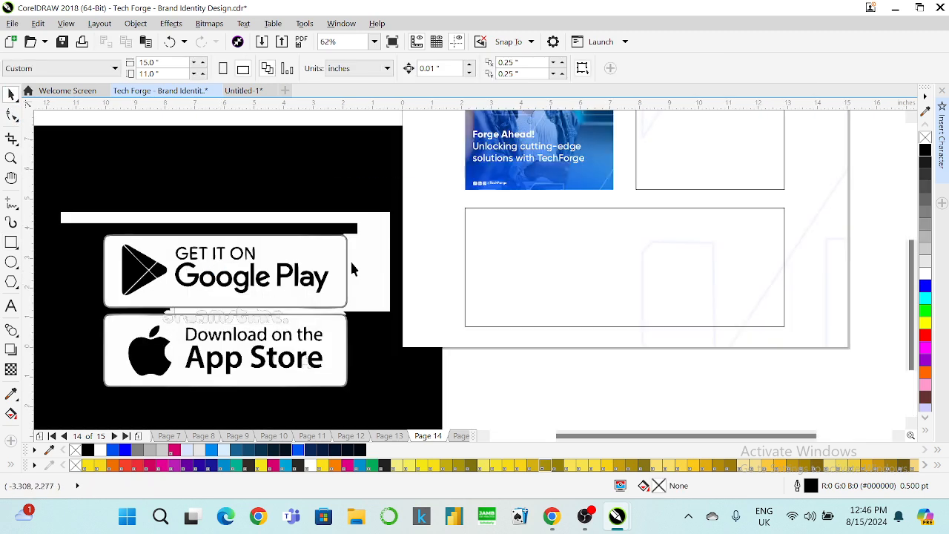
left_click(375, 262)
right_click(375, 256)
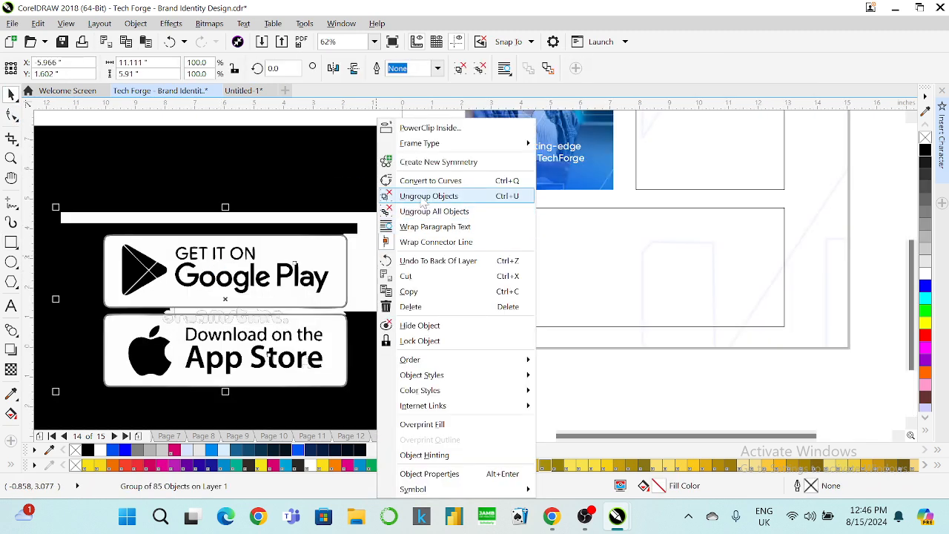
left_click(424, 196)
left_click(551, 378)
left_click(382, 286)
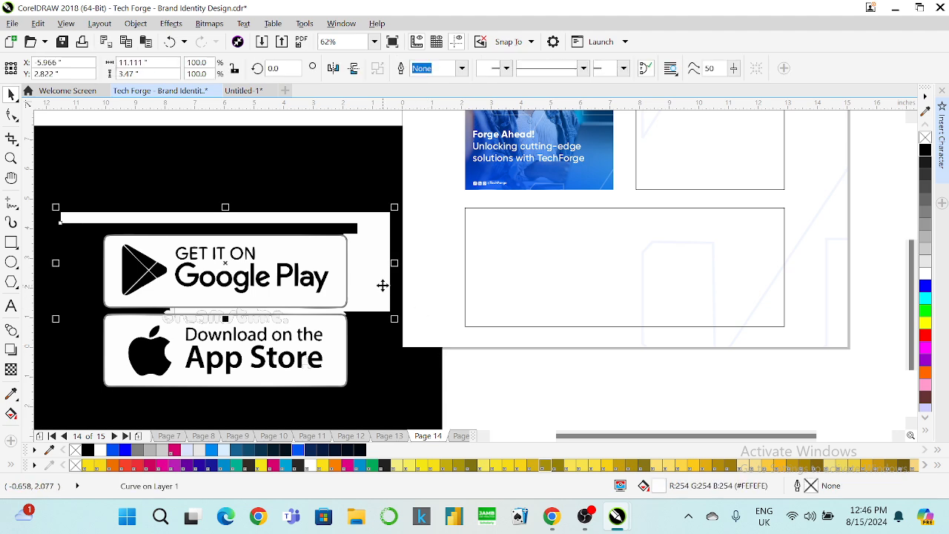
key("Delete")
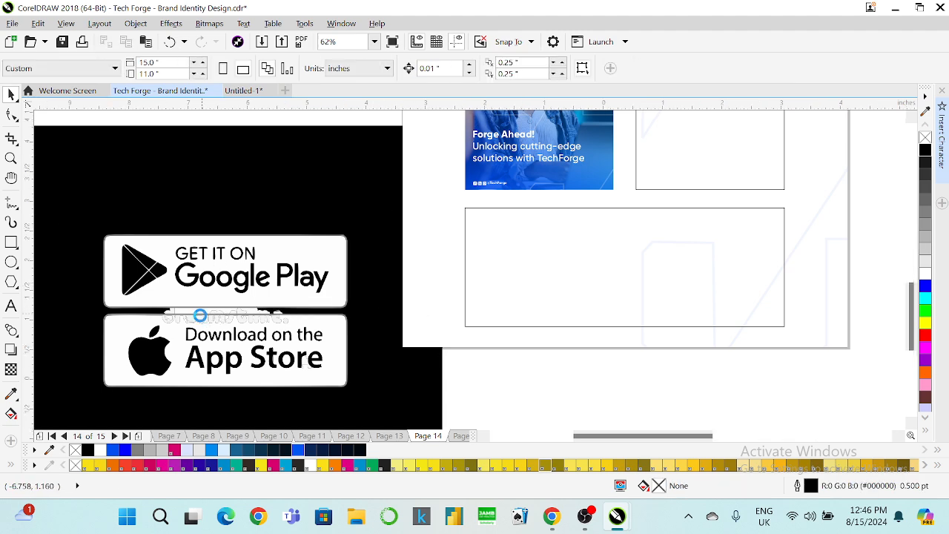
Delete the stray white watermark fragments between the Google Play and App Store badges.
scroll(198, 314, "up", 4)
left_click(197, 299)
left_click(176, 299)
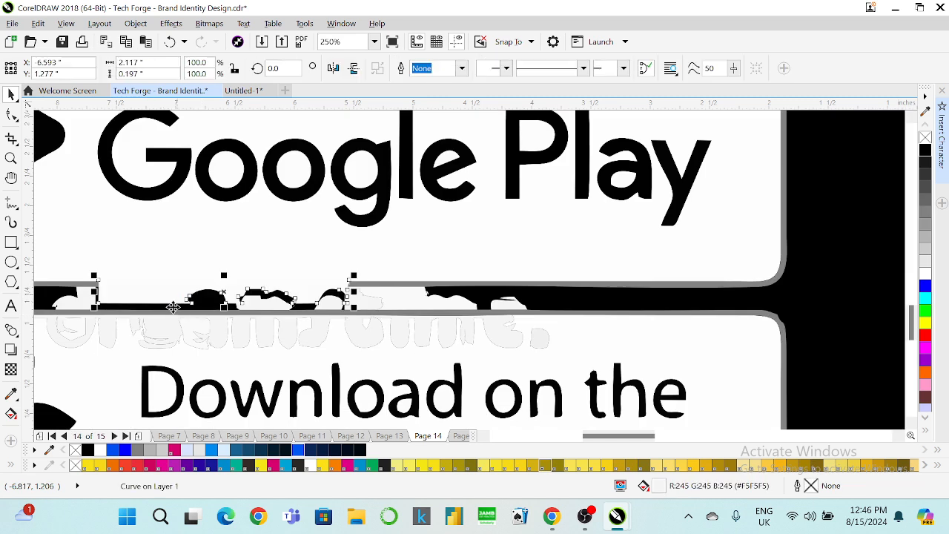
key("Delete")
left_click(91, 293)
key("Delete")
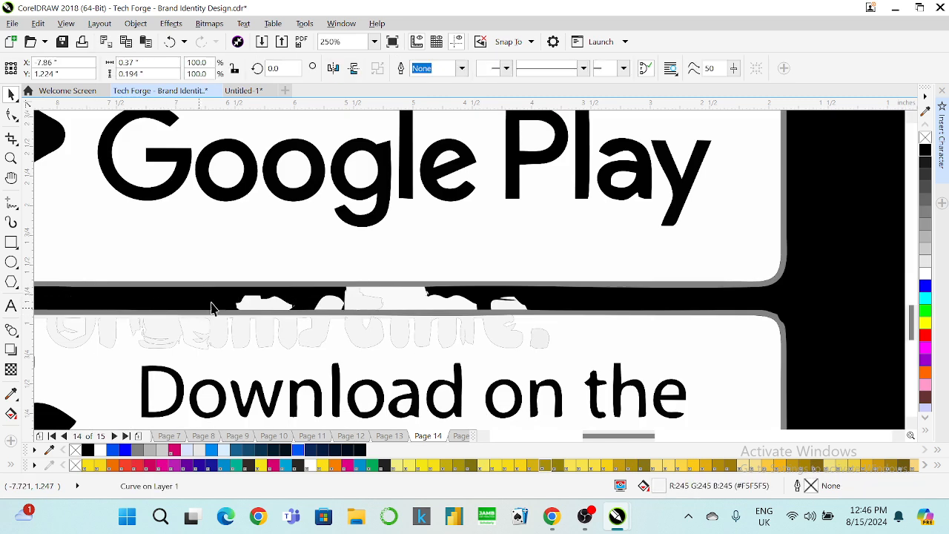
left_click(254, 301)
key("Delete")
left_click(383, 301)
key("Delete")
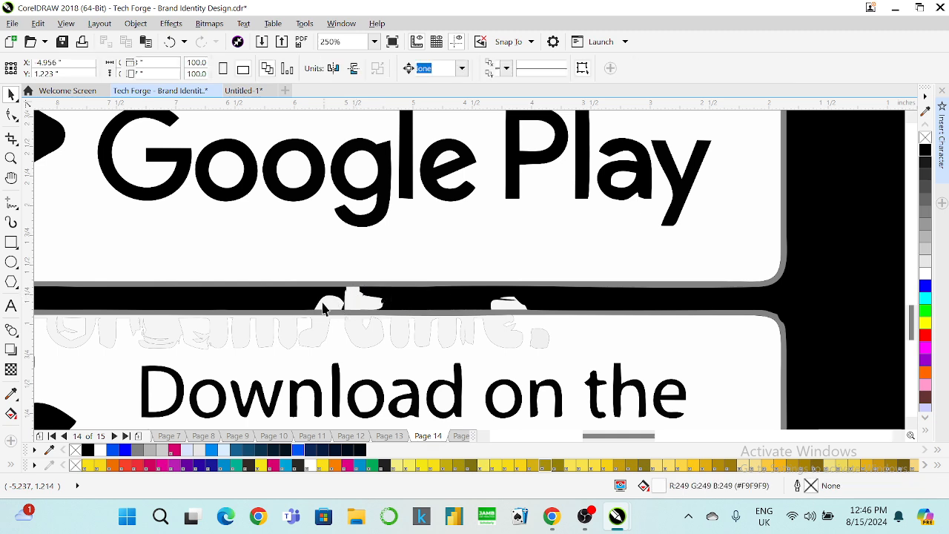
left_click(344, 305)
key("Delete")
left_click(507, 304)
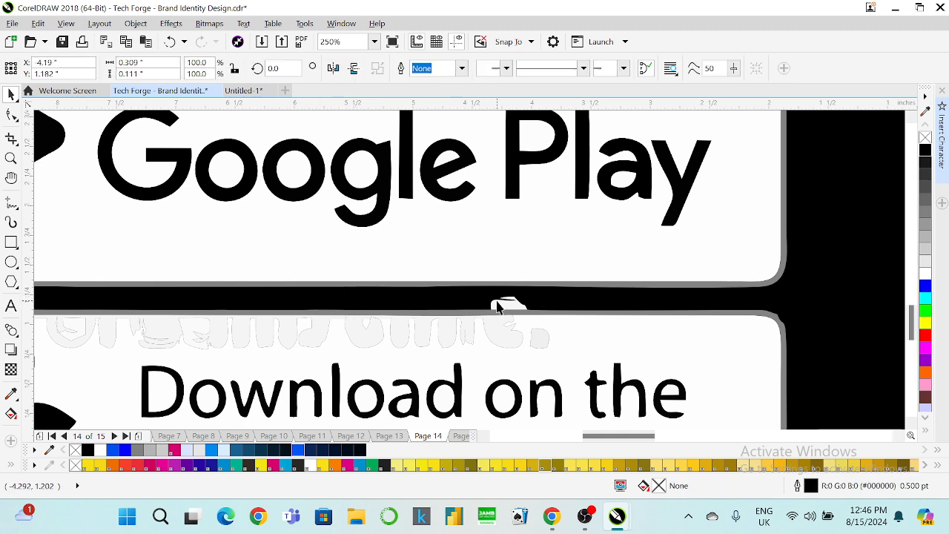
key("Delete")
scroll(430, 304, "down", 2)
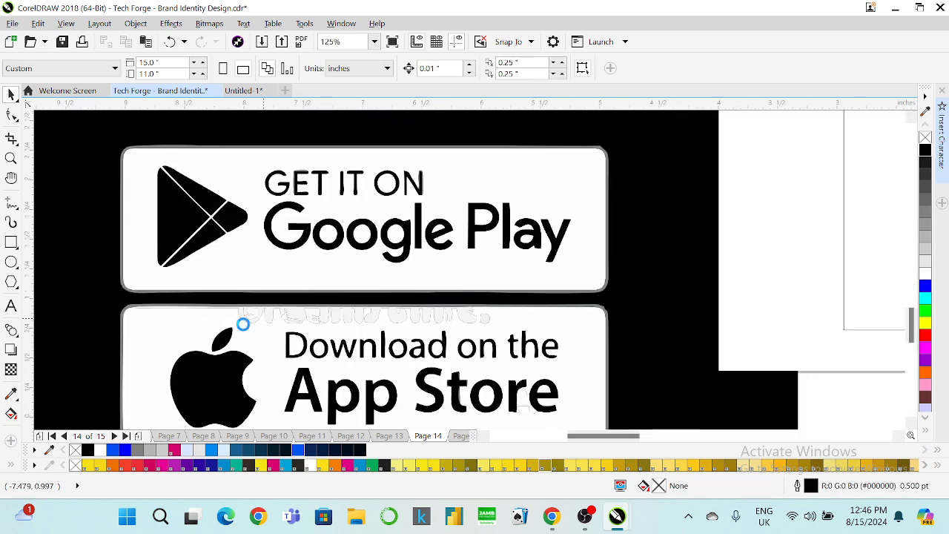
scroll(250, 325, "up", 1)
scroll(133, 308, "down", 2)
scroll(189, 244, "up", 1)
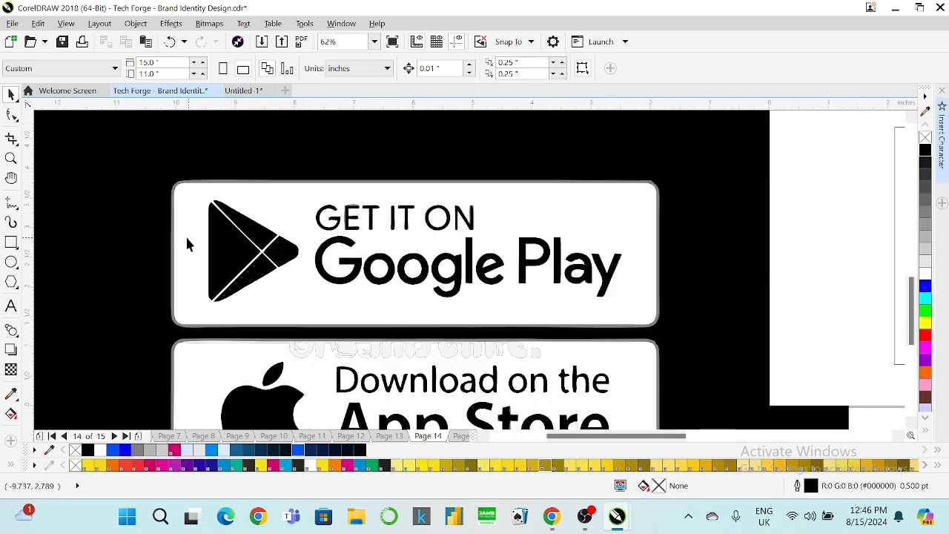
Try combining the Google Play badge with its border, then undo the combine.
left_click(188, 229)
scroll(175, 223, "up", 1)
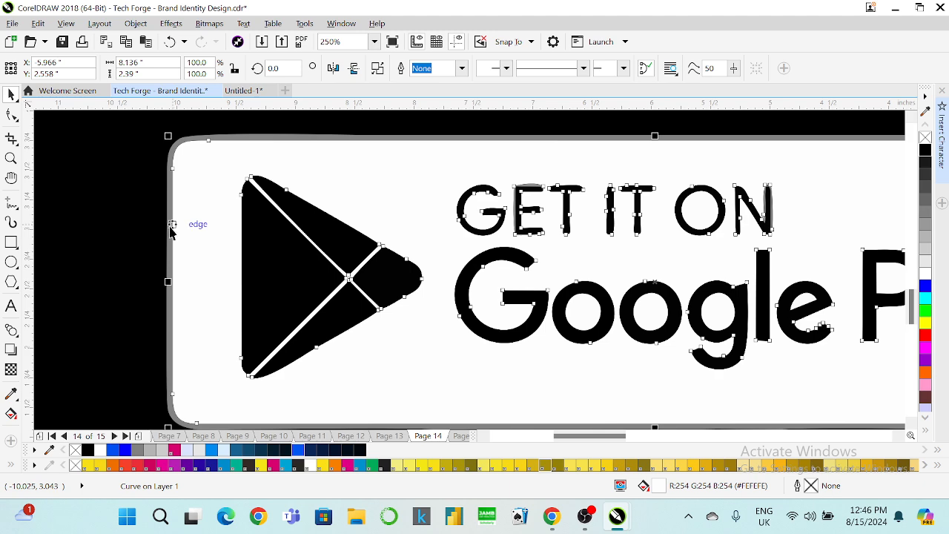
left_click(167, 243, "shift")
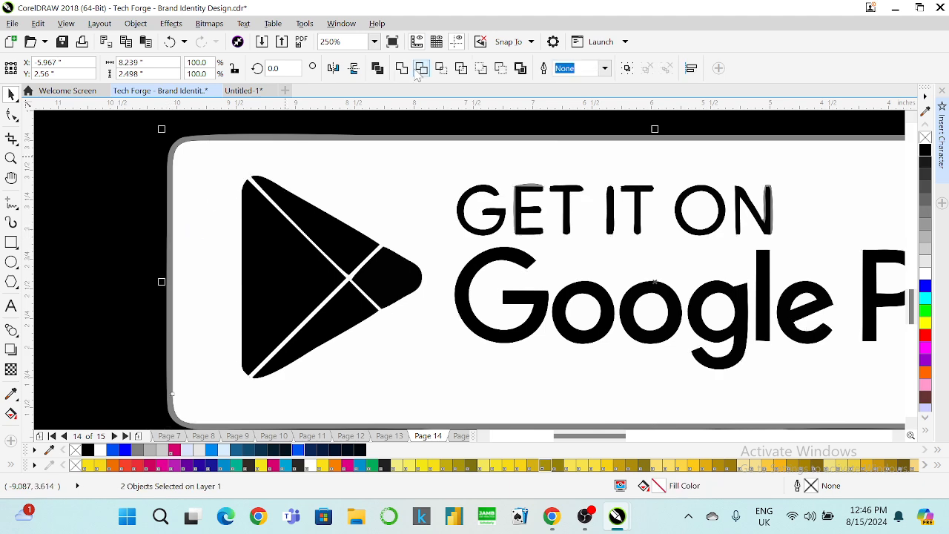
left_click(400, 71)
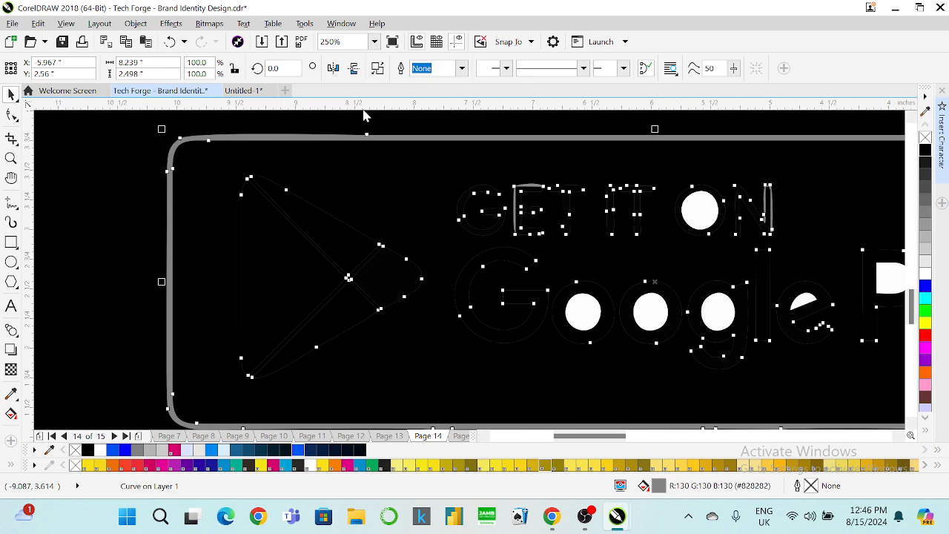
key("ctrl+z")
scroll(190, 195, "down", 1)
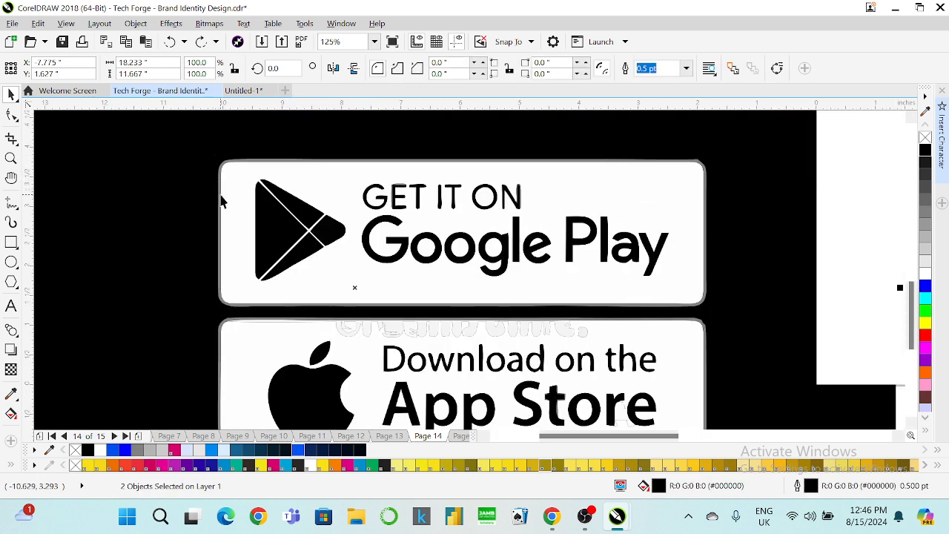
Draw a rectangle covering the Google Play badge.
left_click(220, 194)
left_click(216, 197)
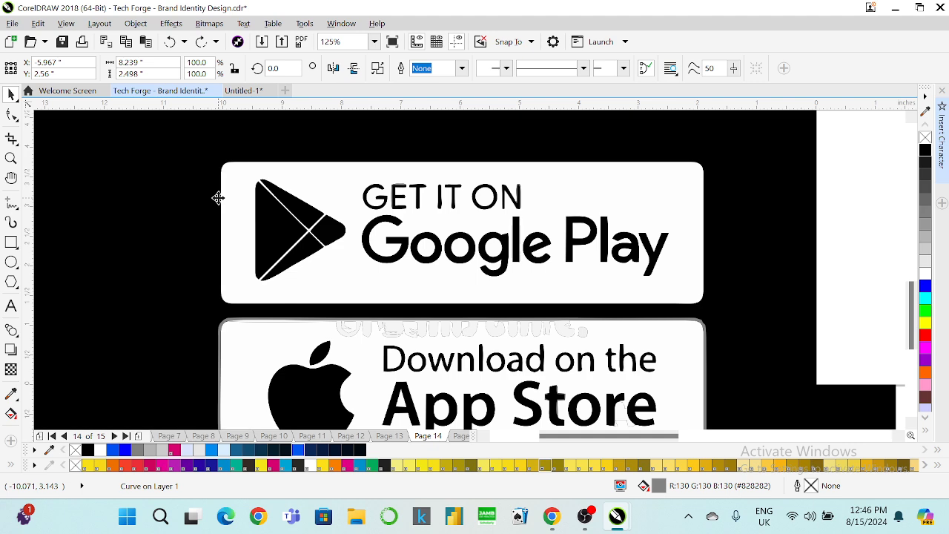
scroll(233, 196, "down", 1)
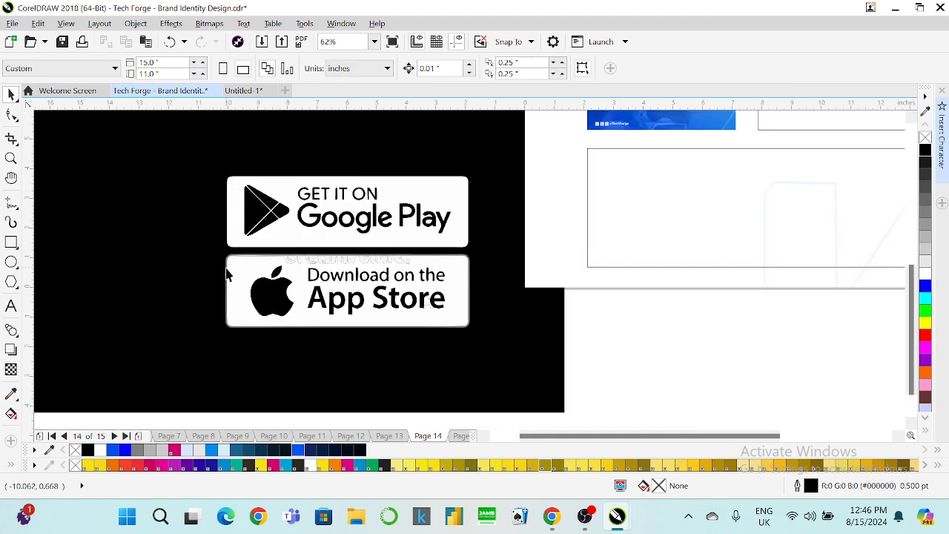
scroll(236, 215, "up", 1)
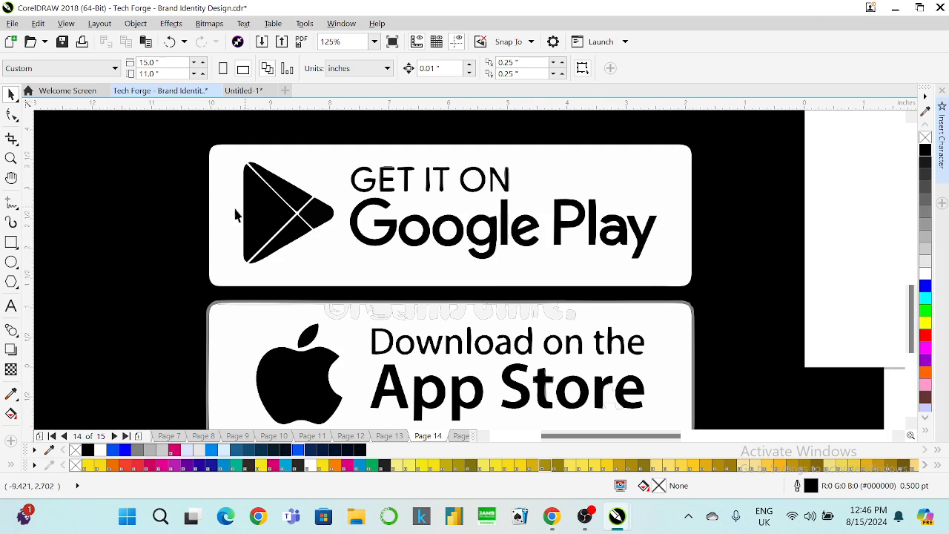
left_click(12, 242)
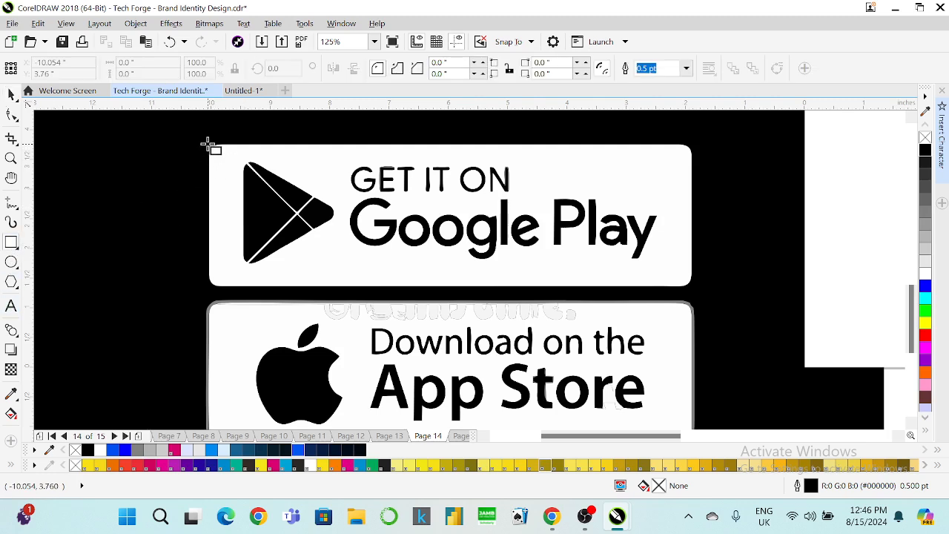
left_click_drag(208, 145, 696, 288)
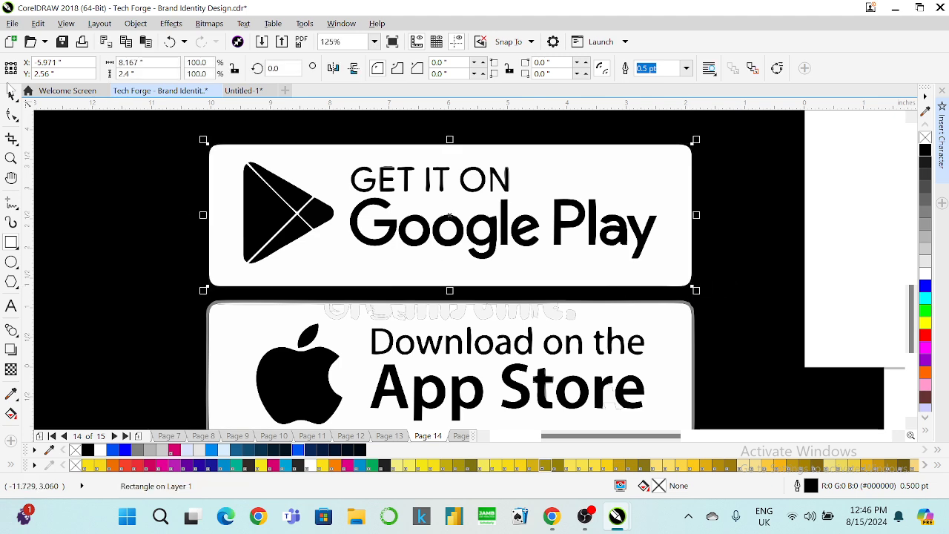
Round the rectangle's corners and give it a red 4 pt outline.
left_click(12, 114)
left_click_drag(208, 145, 221, 144)
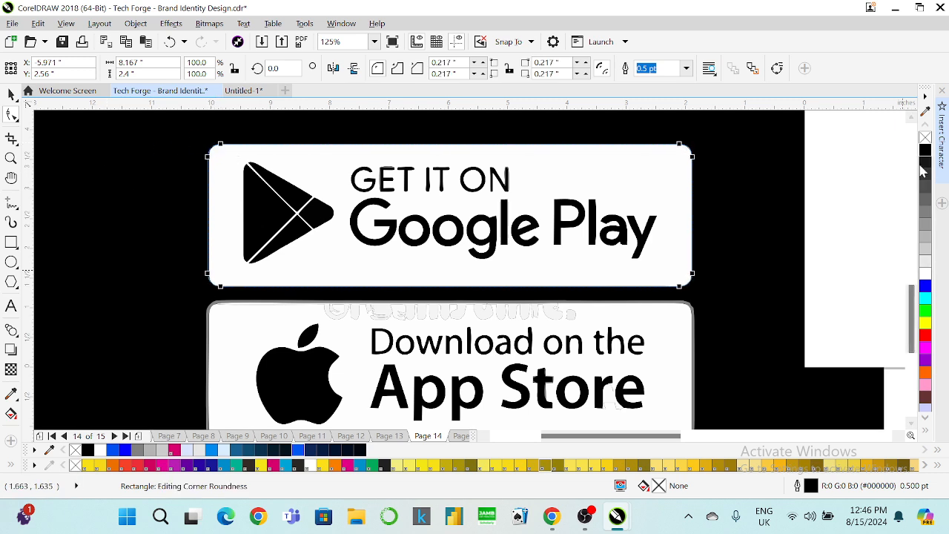
right_click(925, 290)
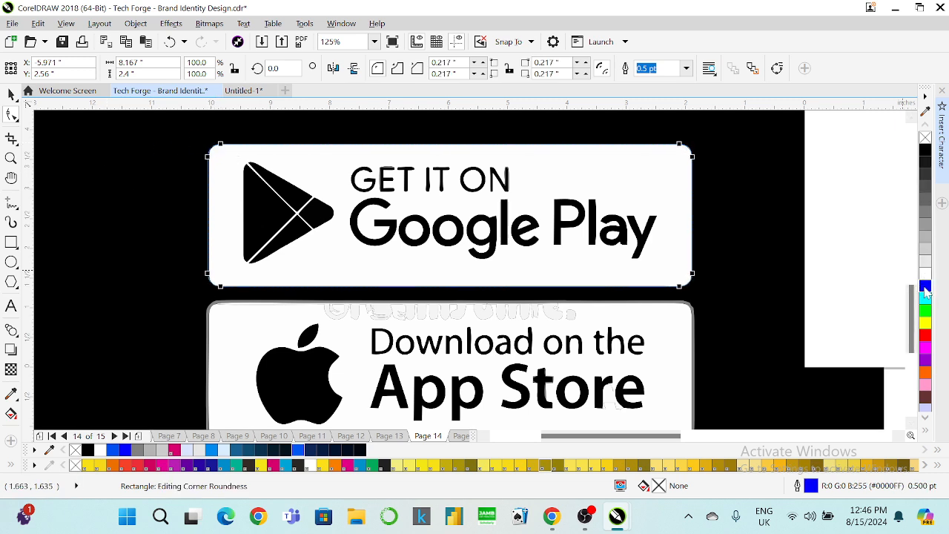
right_click(925, 334)
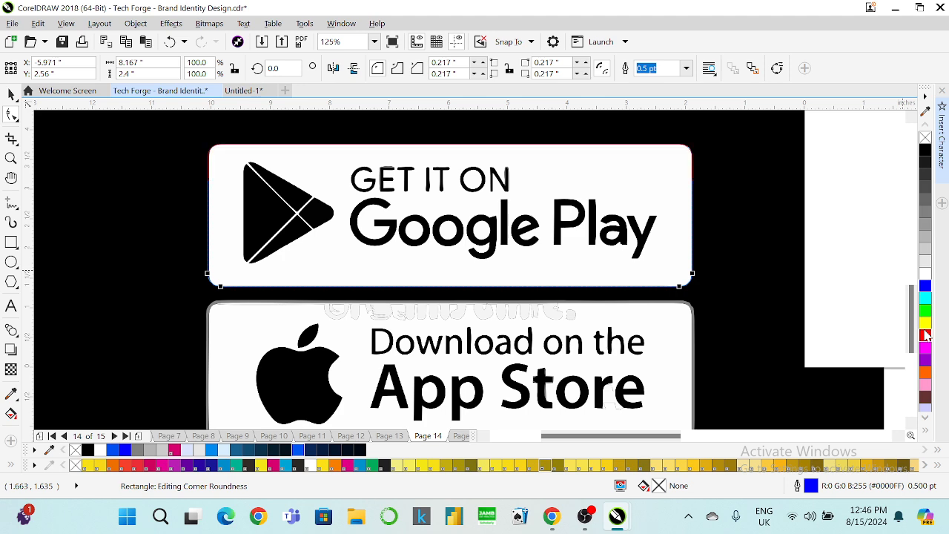
left_click(687, 68)
left_click(668, 169)
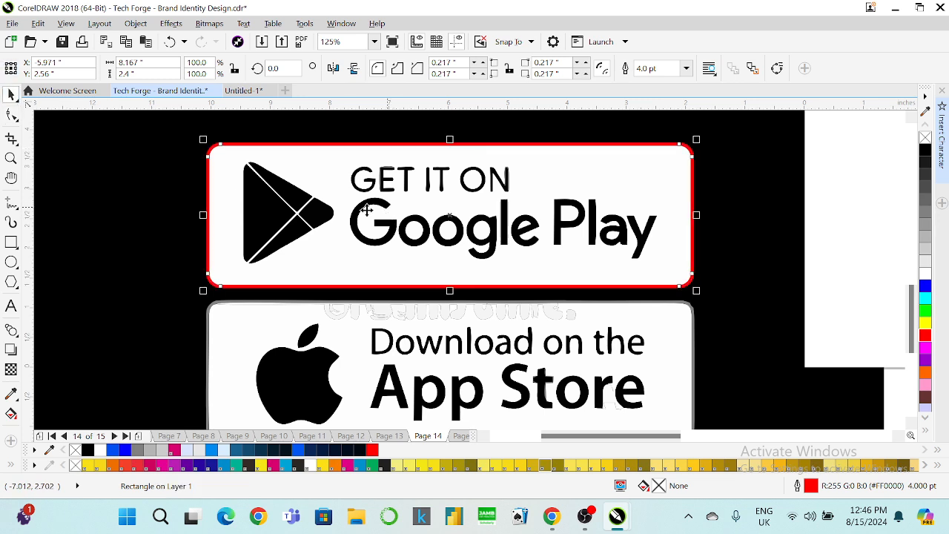
left_click(11, 305)
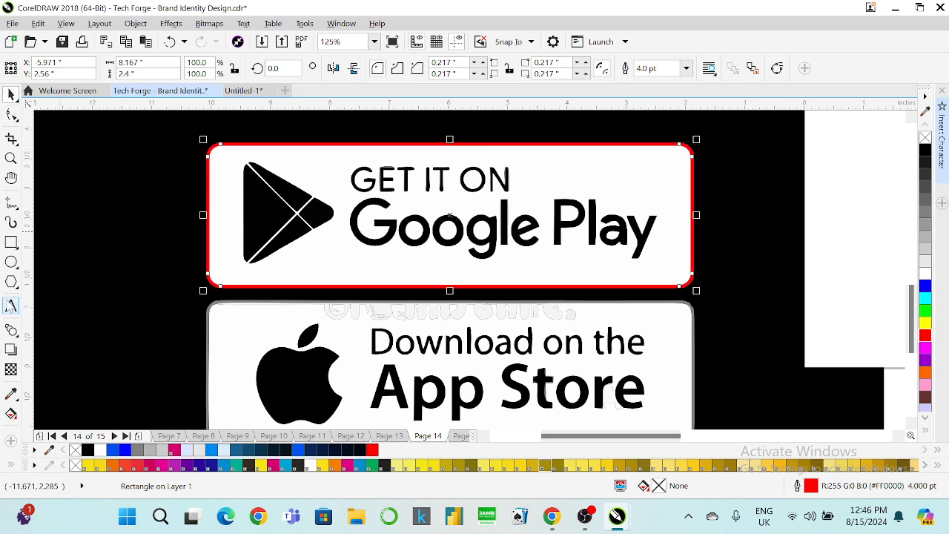
Type 'GE' beside GET IT ON and break the two-line text into separate lines.
left_click(546, 177)
type("GET IT ON")
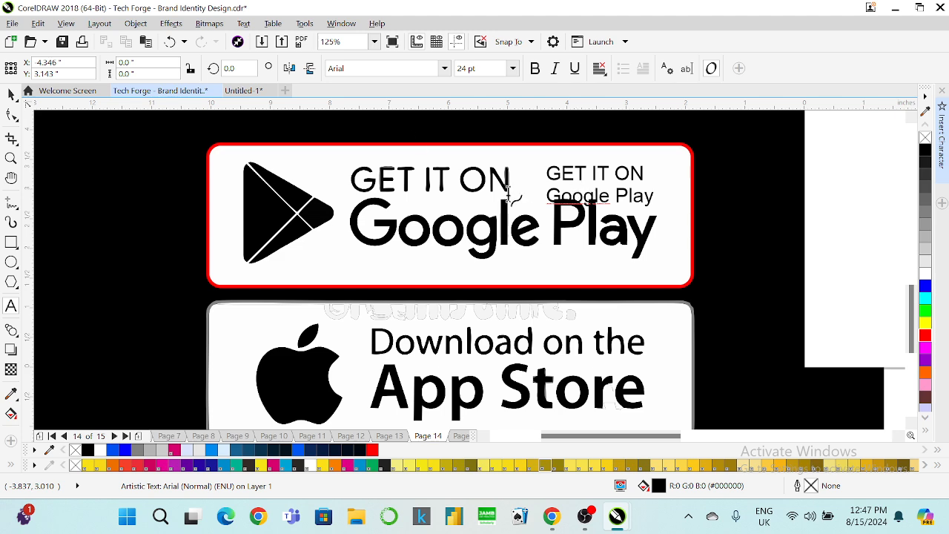
left_click(11, 93)
key("ctrl+k")
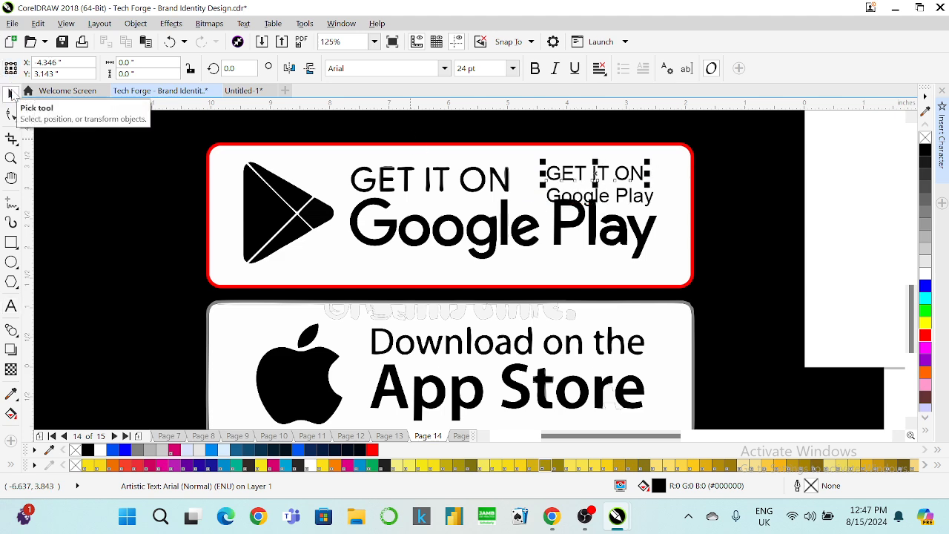
Enlarge the GET IT ON text to heading size and set it in Gilroy SemiBold.
left_click_drag(598, 170, 403, 177)
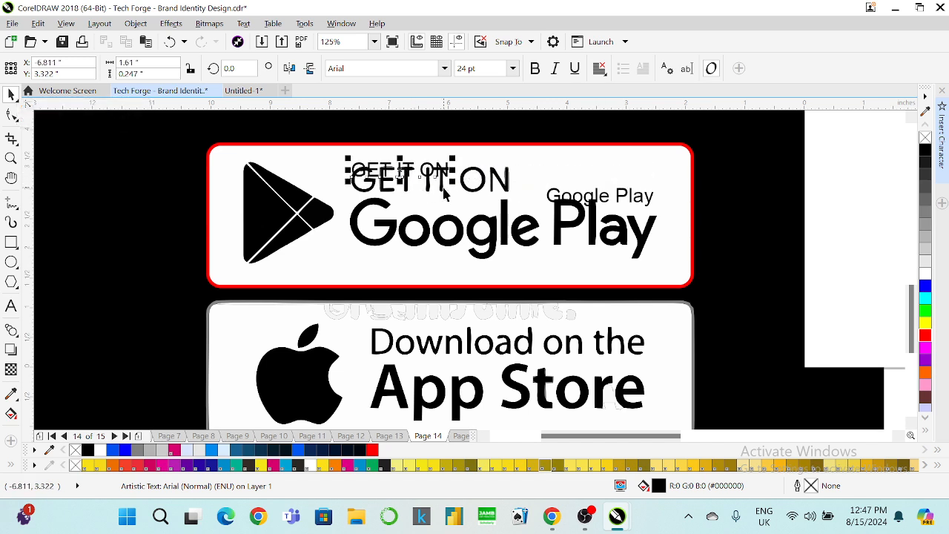
left_click_drag(468, 193, 519, 223)
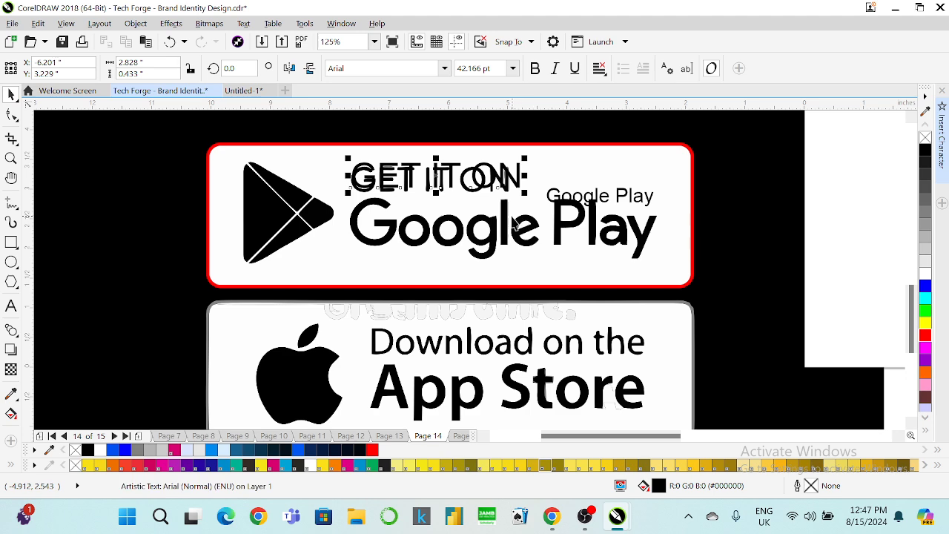
key("Down")
key("Down")
key("Down")
key("Down")
key("Down")
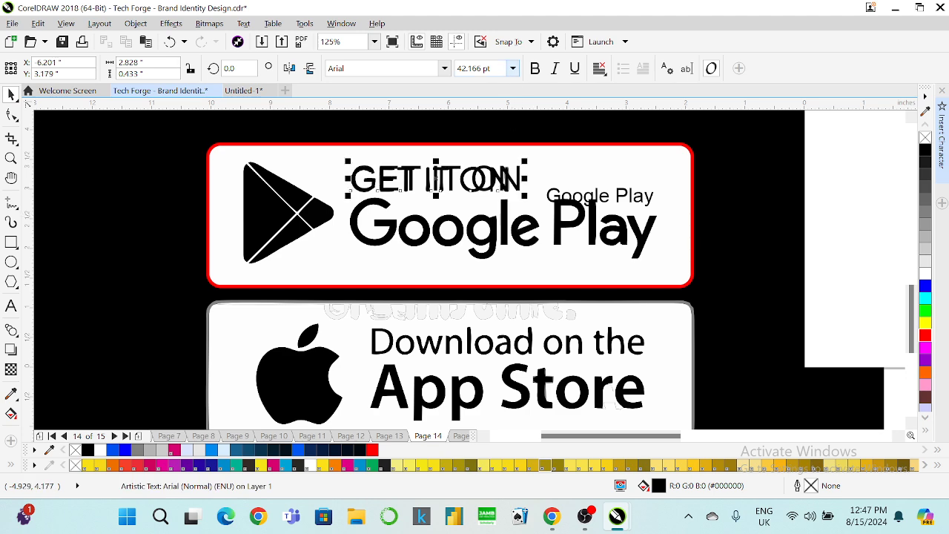
left_click(443, 69)
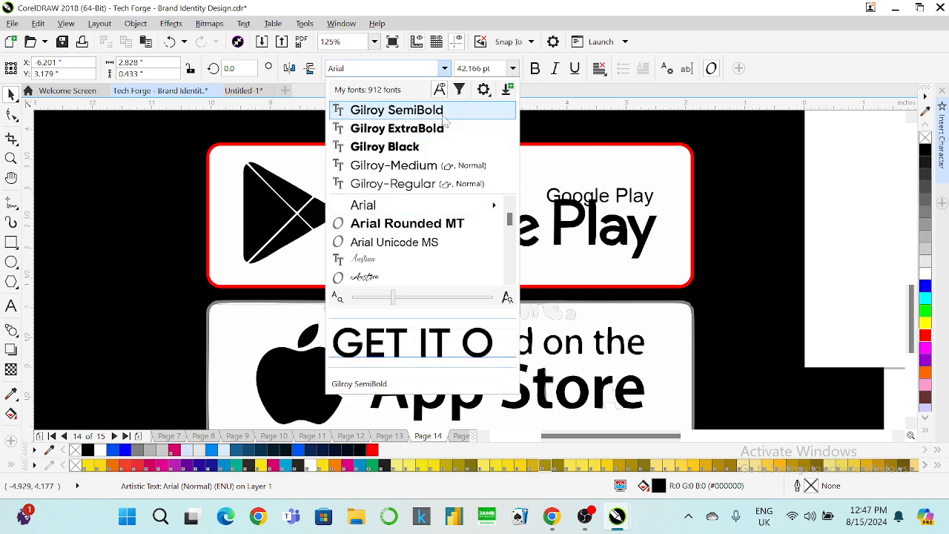
left_click(444, 113)
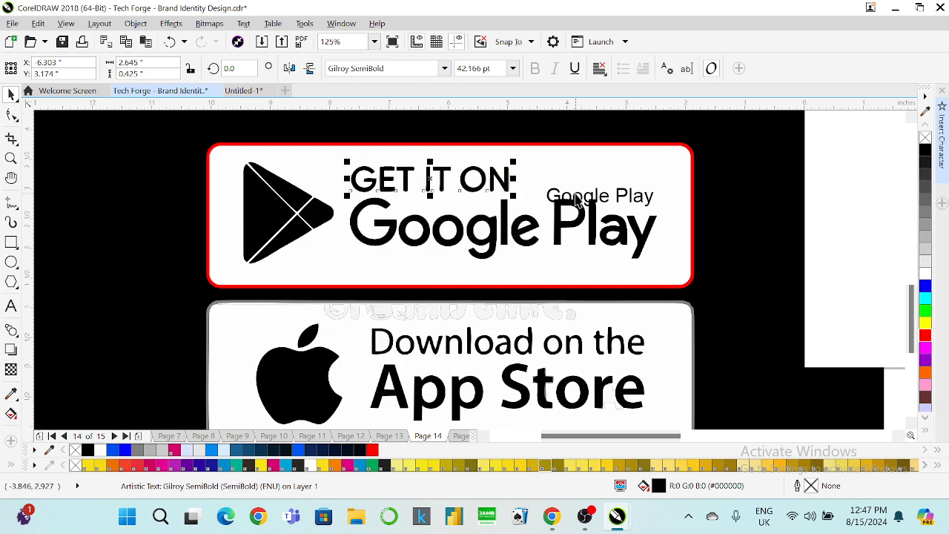
Enlarge the Google Play text to match and set it in Gilroy SemiBold.
left_click_drag(577, 200, 415, 222)
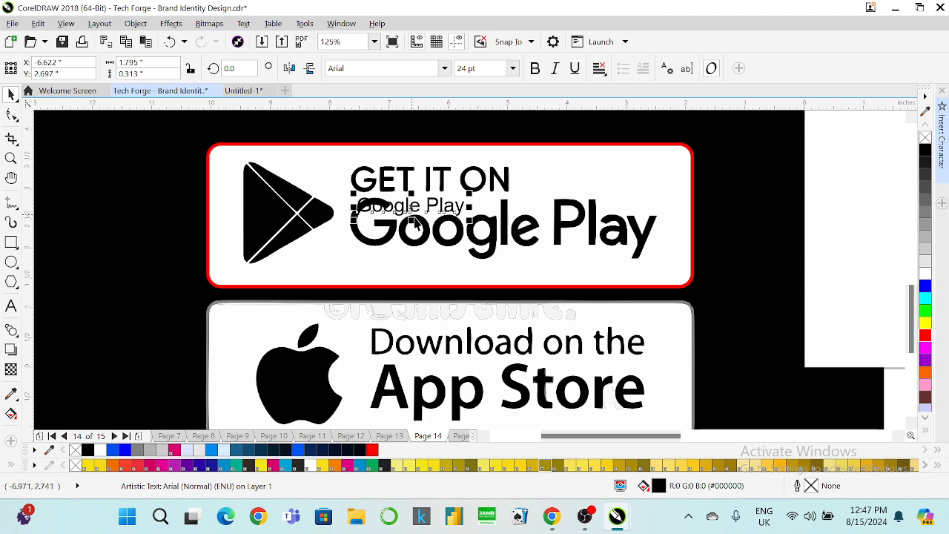
left_click_drag(472, 217, 664, 302)
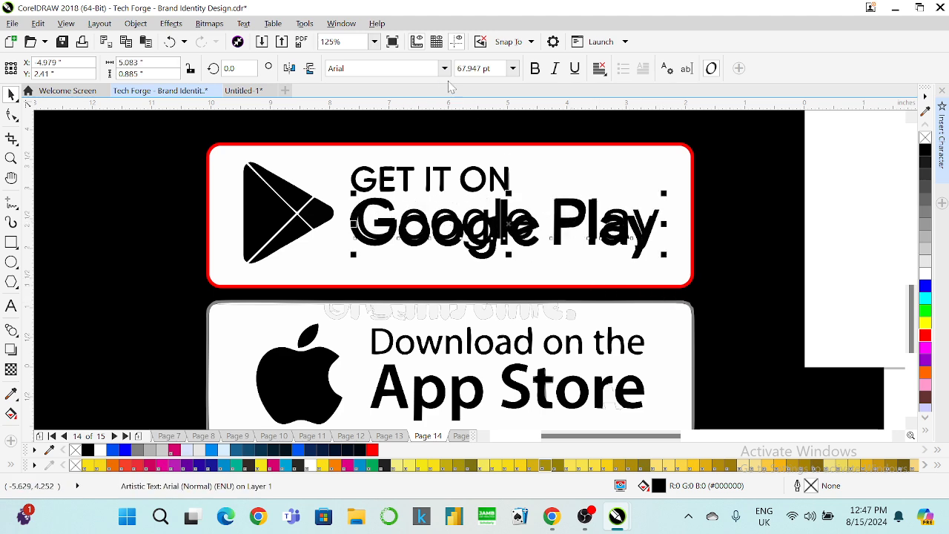
left_click(445, 68)
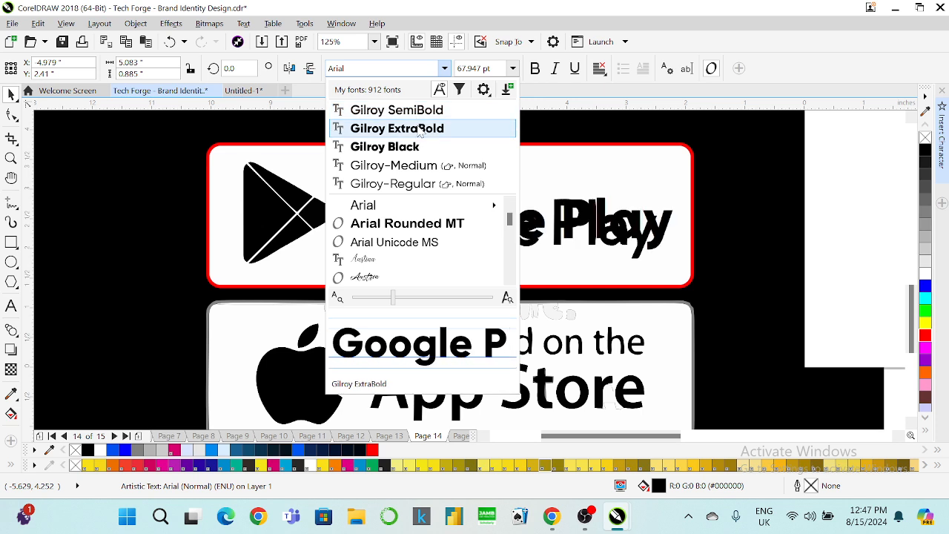
left_click(420, 113)
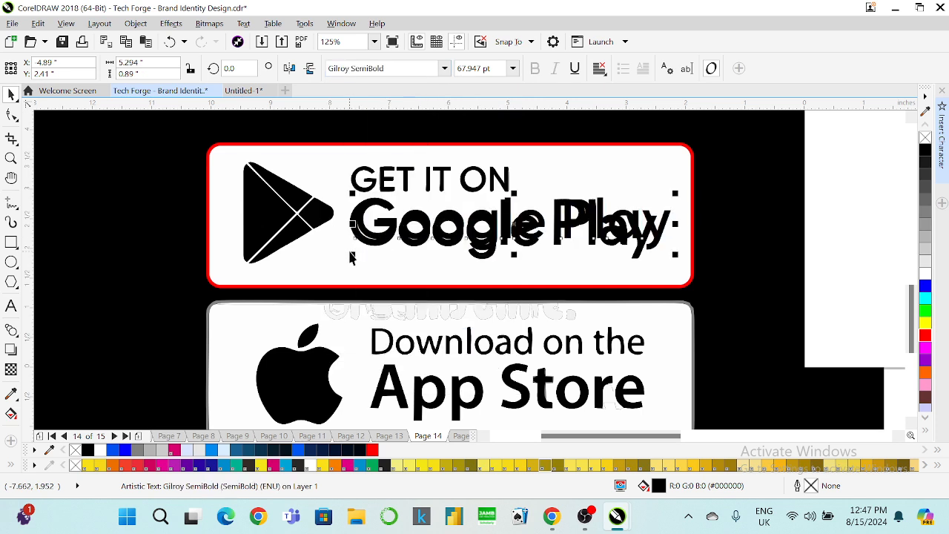
left_click_drag(349, 258, 346, 265)
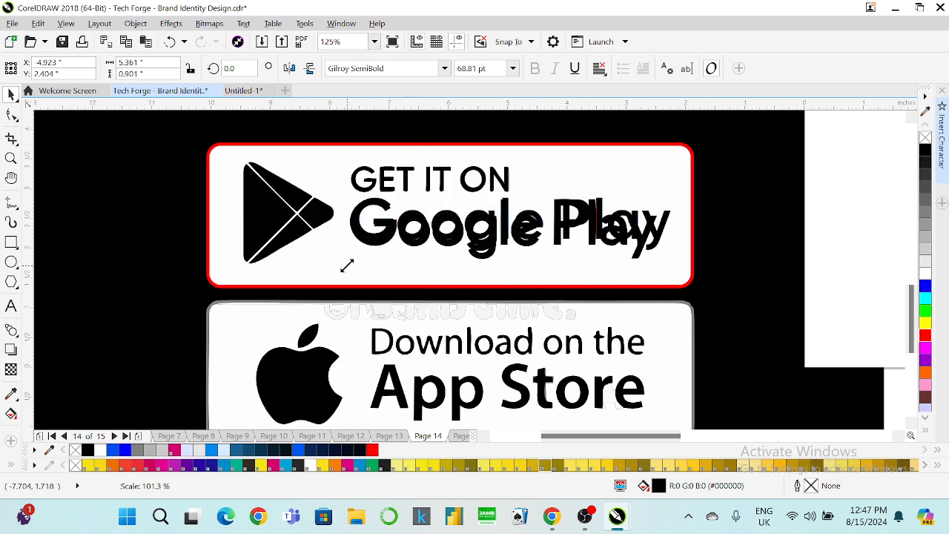
Move both new text lines below the badge and delete a selected badge piece.
left_click(387, 178, "shift")
left_click_drag(387, 178, 376, 266)
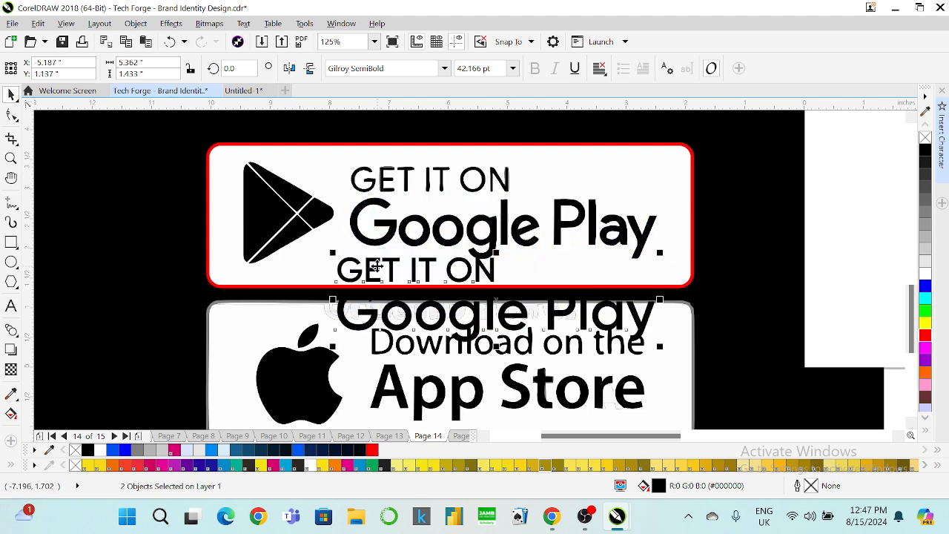
left_click(380, 227)
scroll(479, 209, "down", 1)
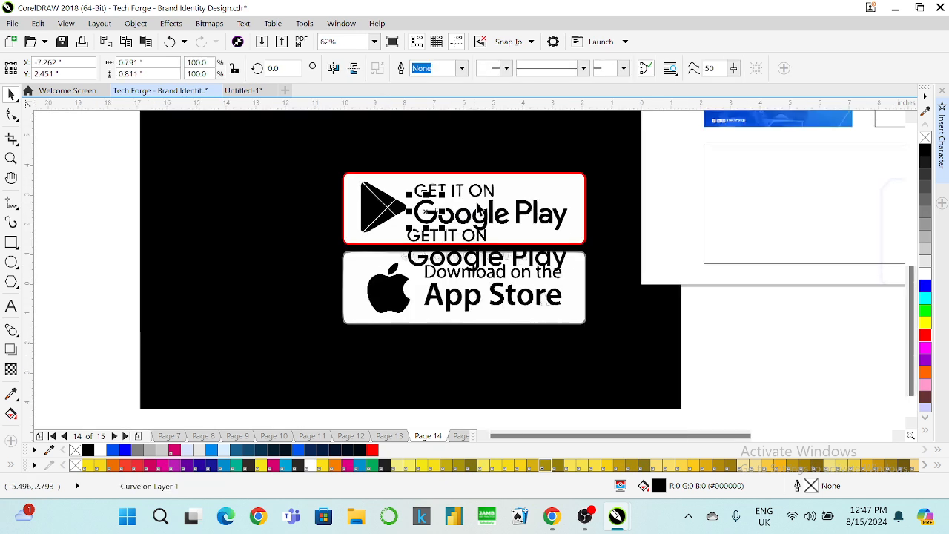
left_click(551, 190)
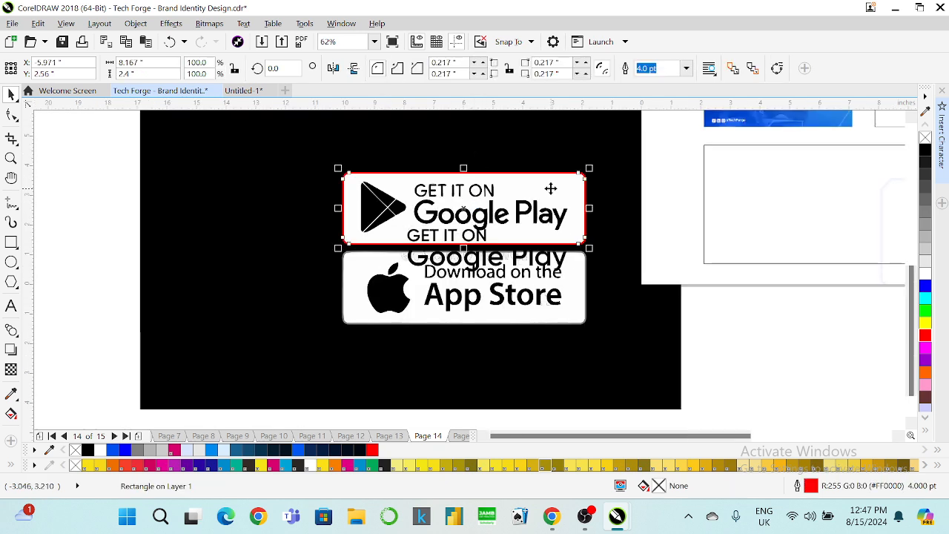
key("Delete")
Fill the badge rectangle red, send it to back, and delete the black and white backdrop shapes.
key("ctrl+z")
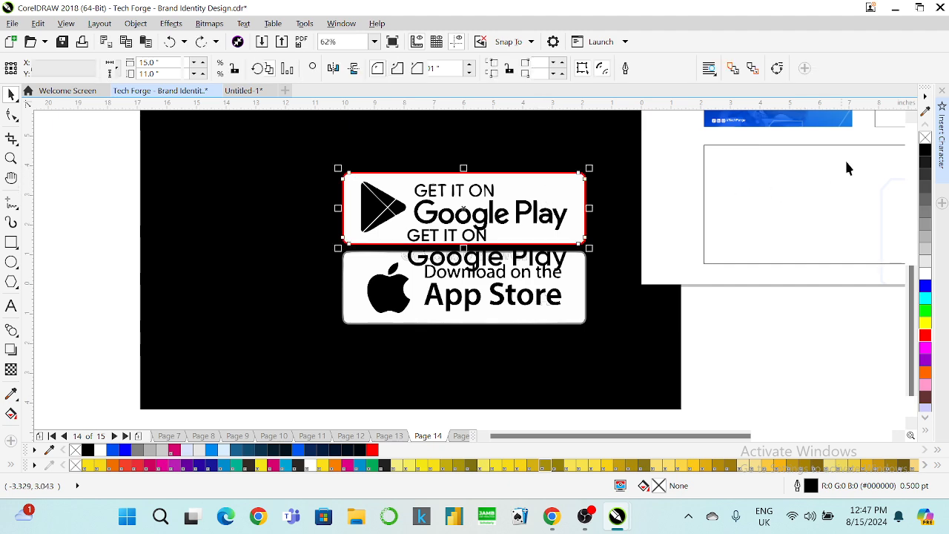
left_click(925, 335)
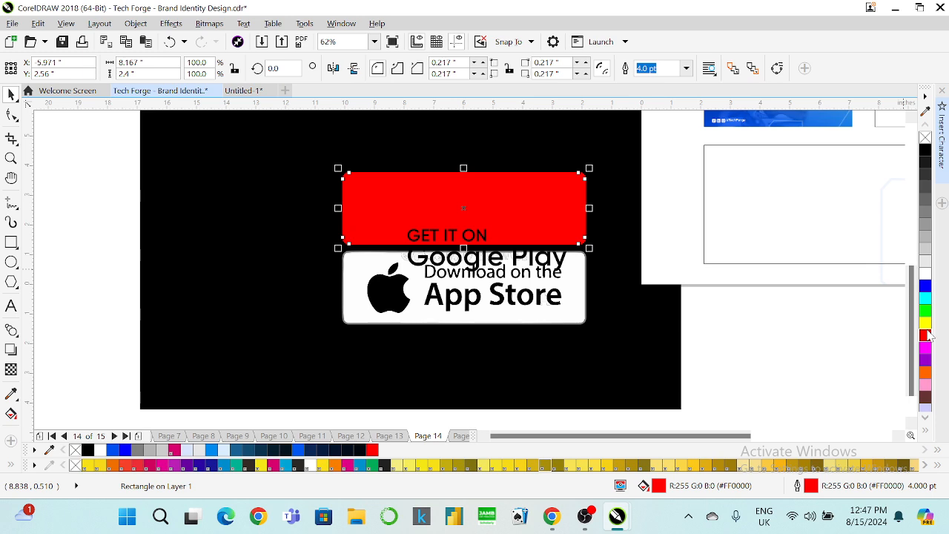
key("shift+Page_Down")
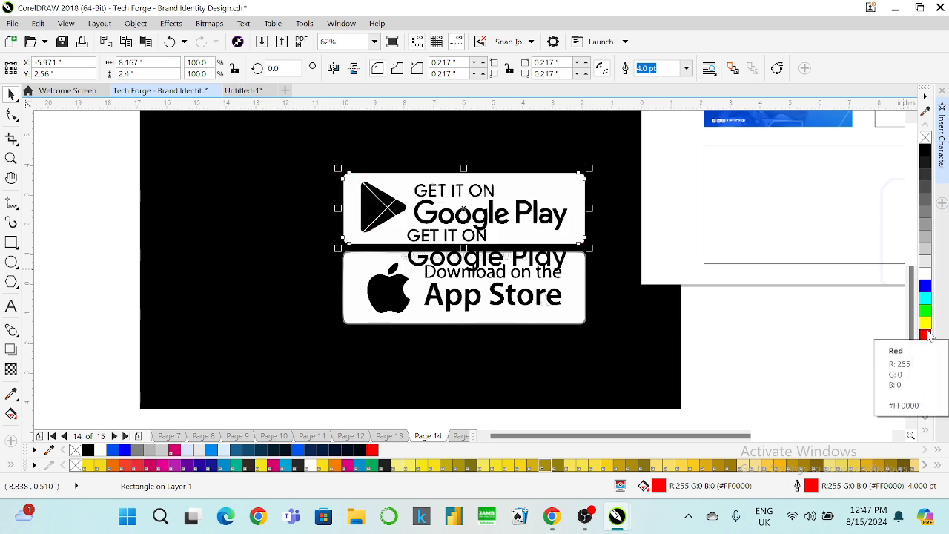
left_click(598, 146)
key("Delete")
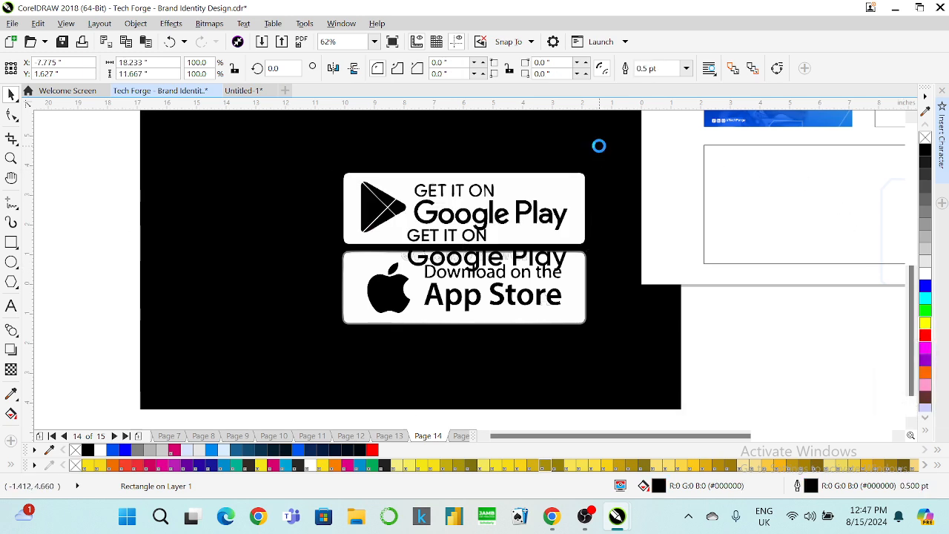
left_click(535, 181)
key("Delete")
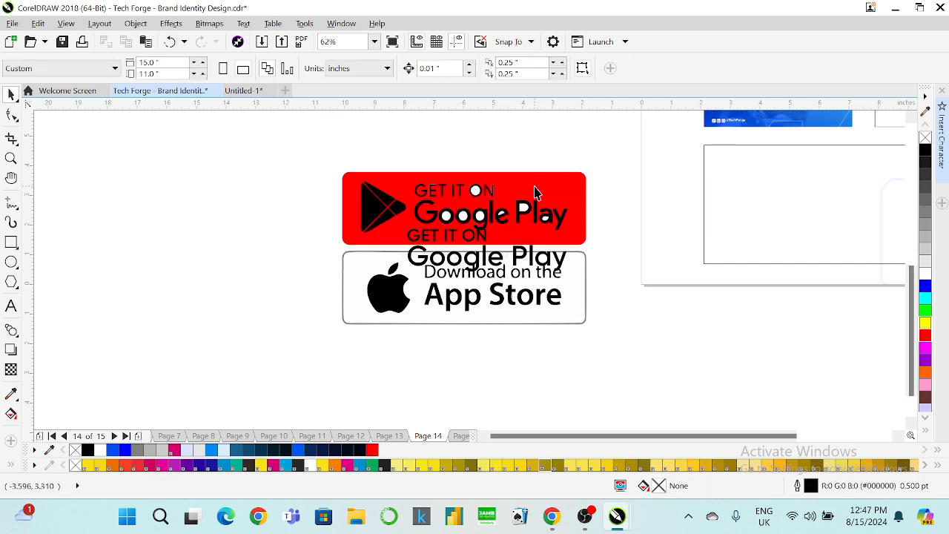
Replace the old lettering with the new GET IT ON / Google Play text, moved into the badge and coloured white.
left_click_drag(587, 208, 400, 222)
left_click(632, 169)
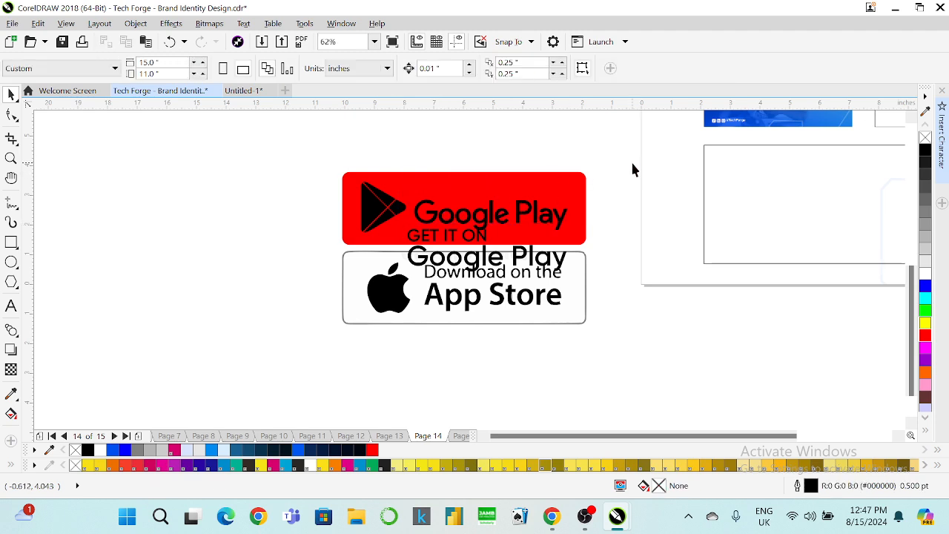
left_click_drag(612, 159, 404, 241)
key("Delete")
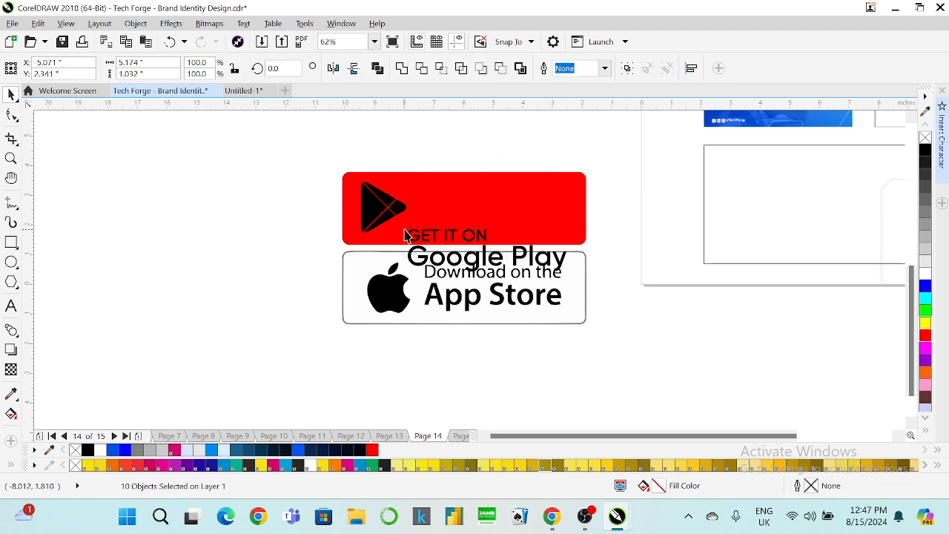
left_click(436, 242)
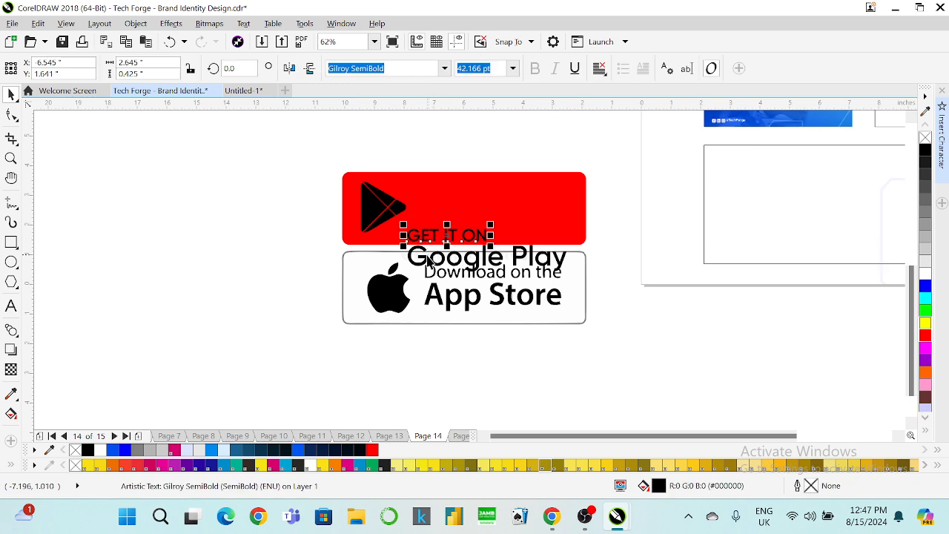
left_click(426, 256, "shift")
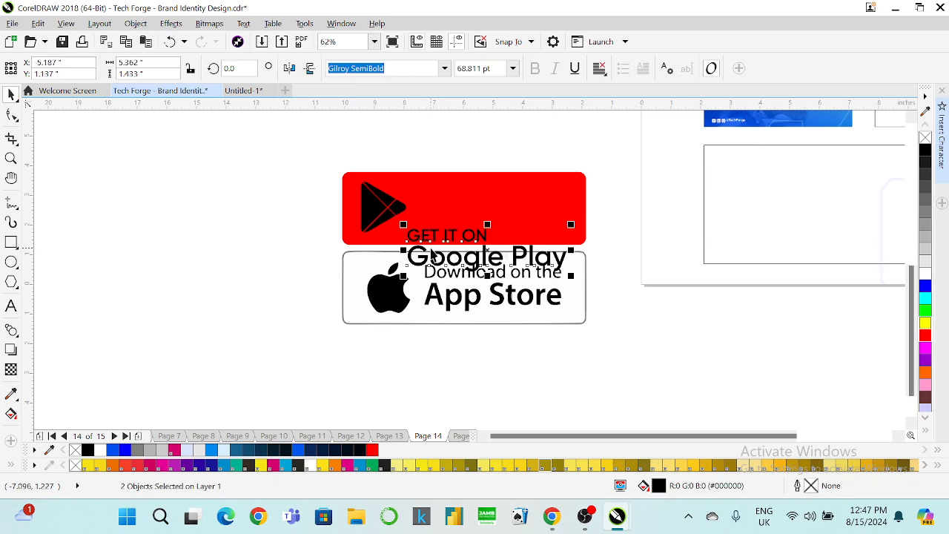
left_click_drag(428, 256, 436, 216)
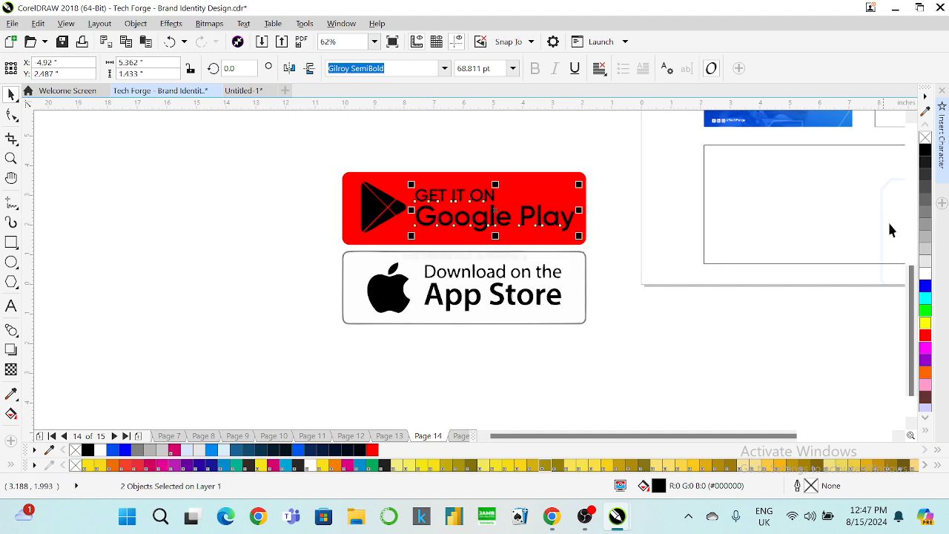
left_click(923, 274)
Combine the play icon pieces into one shape, align it with the text, and colour it white.
scroll(438, 187, "up", 2)
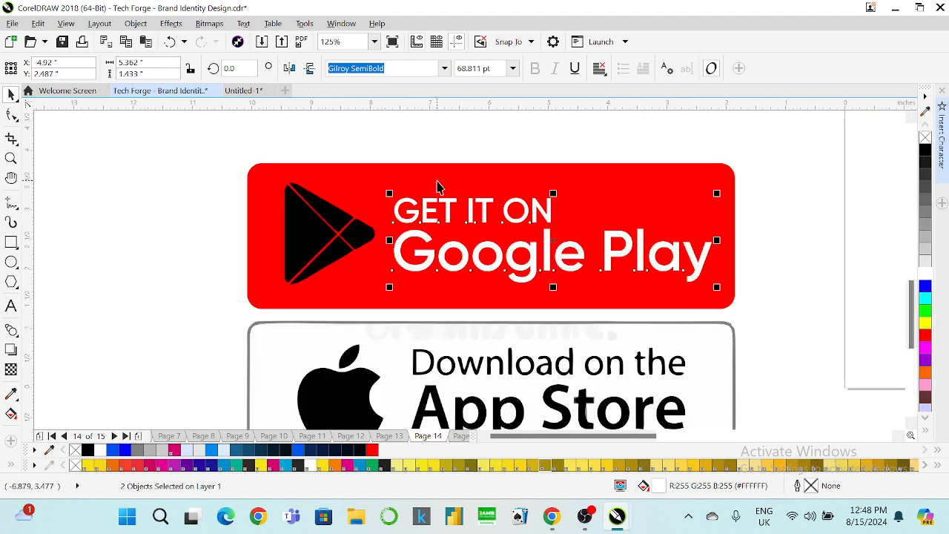
left_click(344, 219)
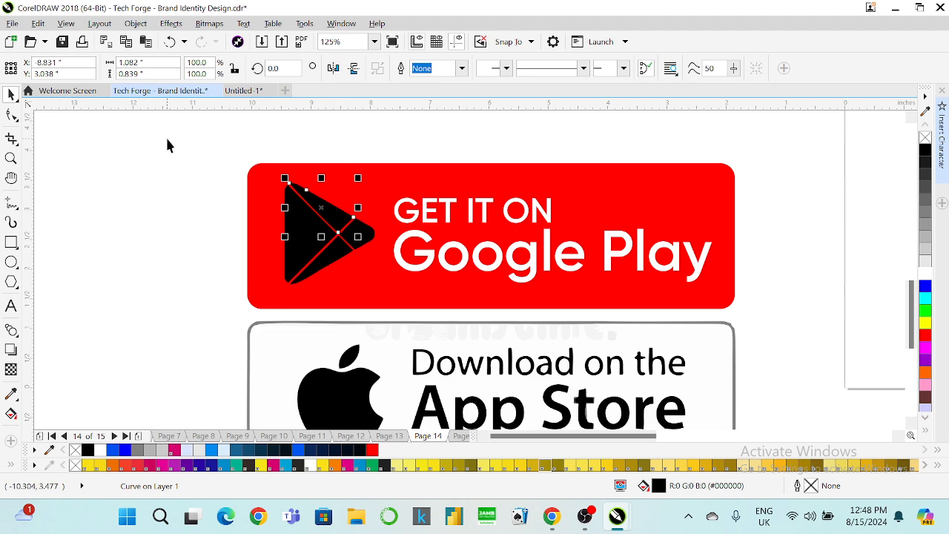
left_click_drag(167, 139, 394, 307)
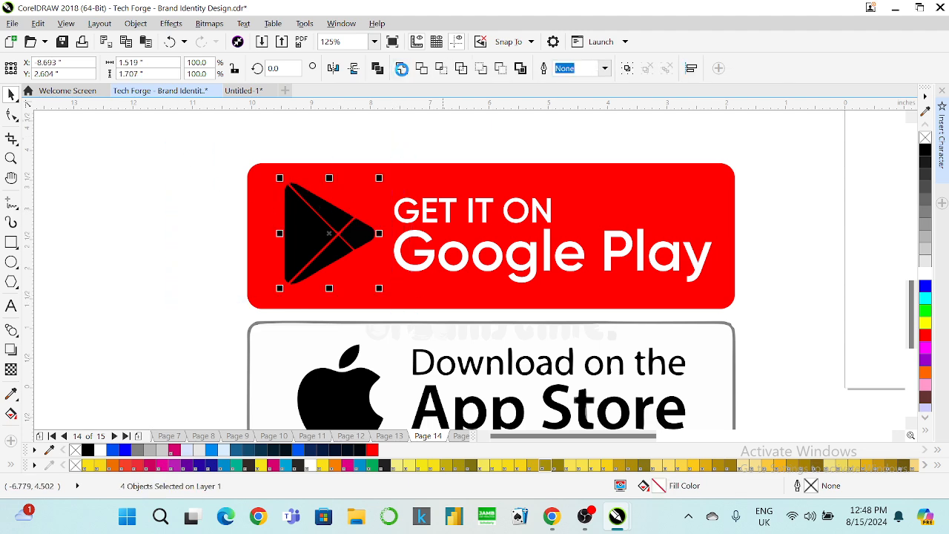
left_click(401, 68)
left_click(410, 207, "shift")
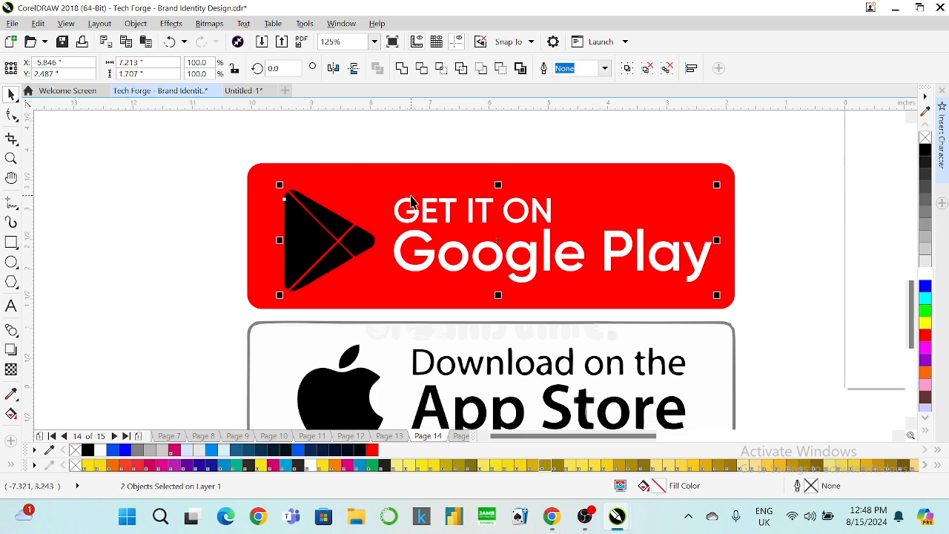
key("ctrl+z")
key("ctrl+shift+z")
left_click(424, 162)
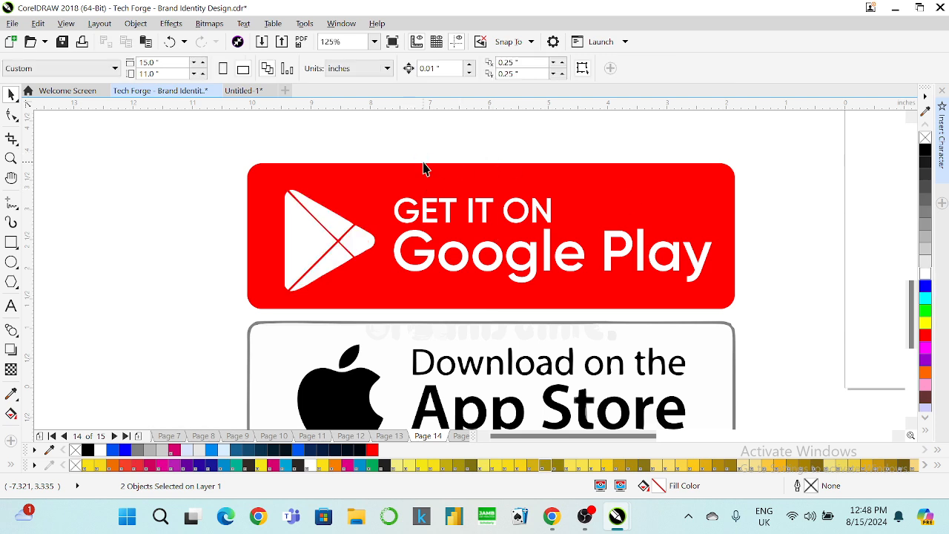
left_click(501, 332)
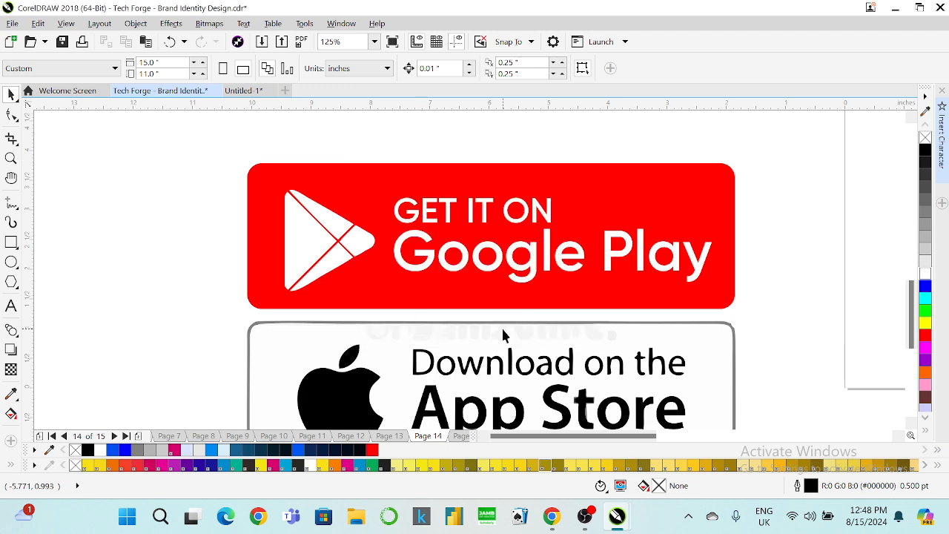
Scale both app badges down to about 68%, move them left, then shift the Google Play badge right.
scroll(438, 172, "down", 2)
left_click_drag(301, 154, 606, 239)
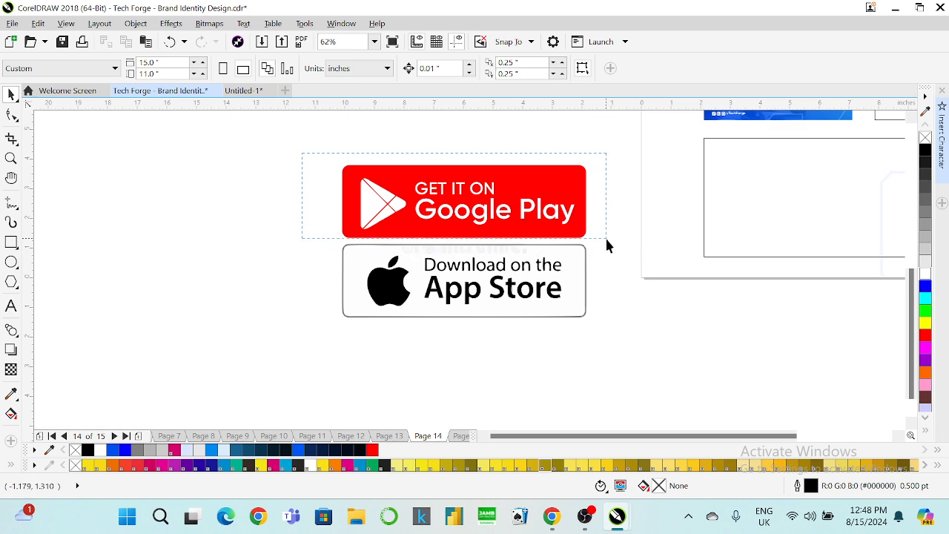
left_click_drag(615, 331, 515, 294)
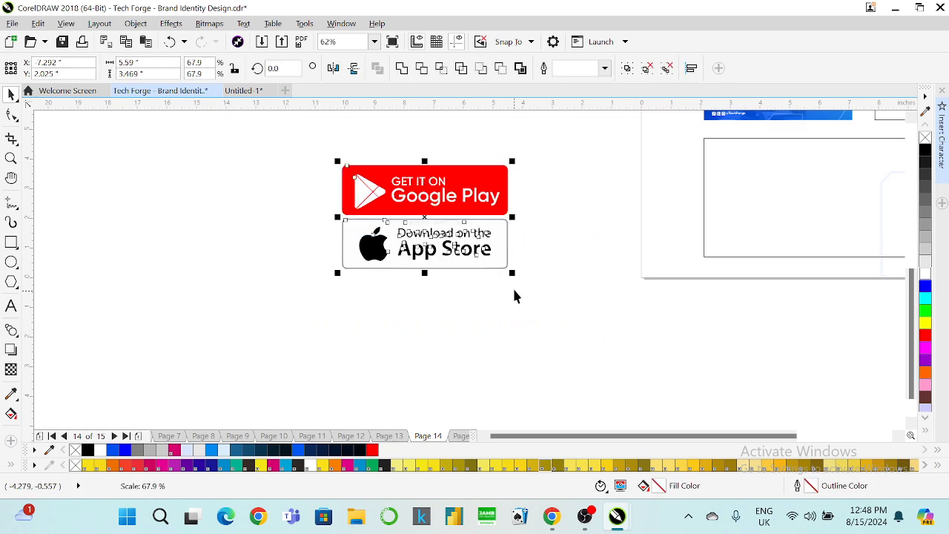
left_click_drag(456, 209, 342, 210)
left_click_drag(451, 145, 190, 221)
left_click_drag(307, 189, 482, 200)
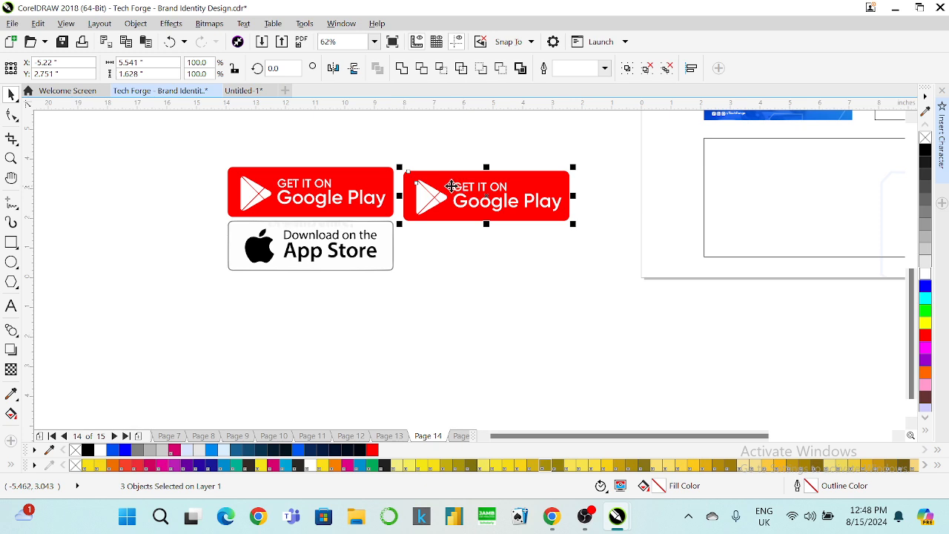
Move the Apple logo into the copied red badge in place of the play triangle and colour it white.
left_click(261, 256)
scroll(263, 254, "up", 2)
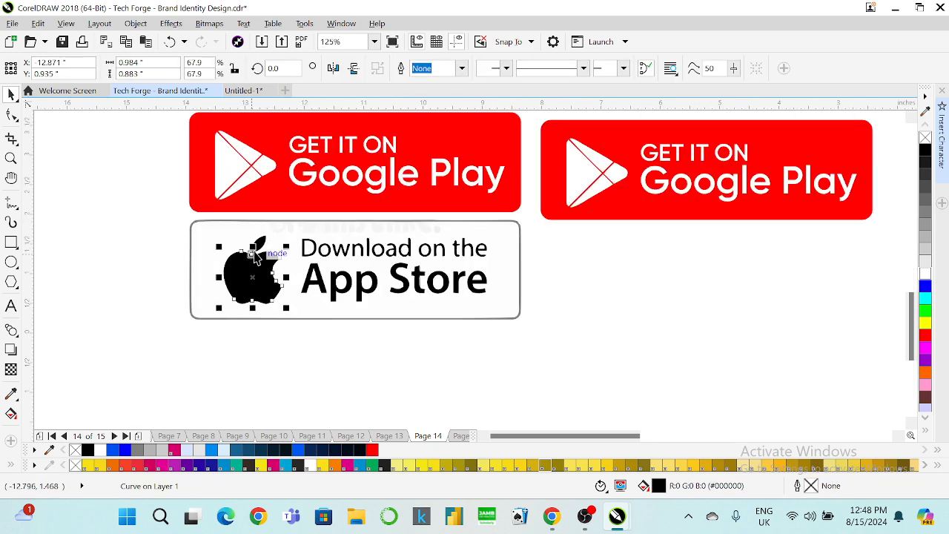
left_click(264, 249, "shift")
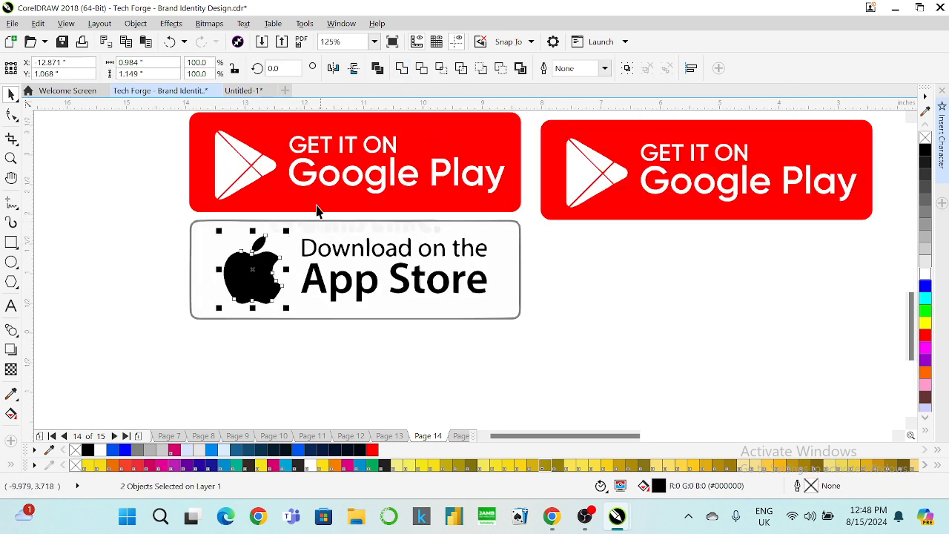
left_click_drag(256, 268, 592, 168)
left_click(570, 171)
key("Delete")
left_click(925, 276)
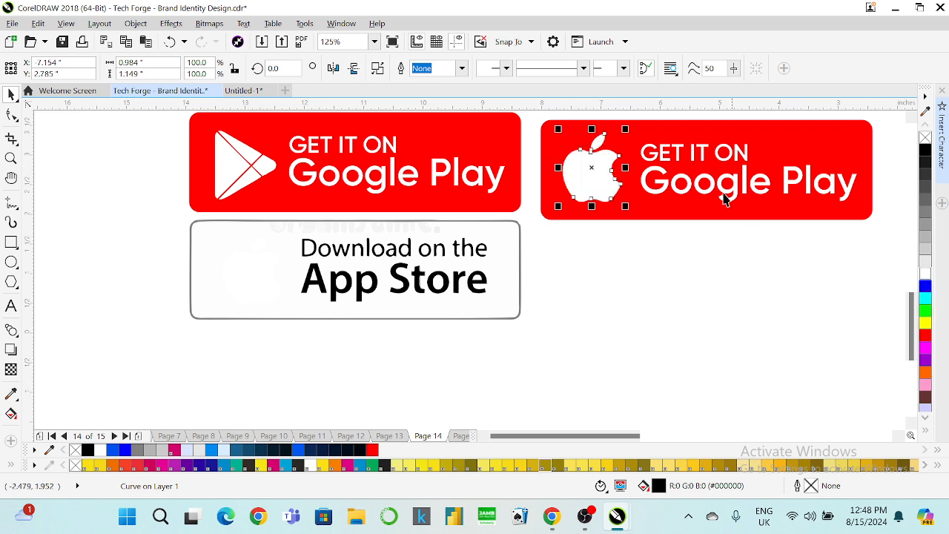
Select the copied badge's grouped text lines and bring up their context menu.
left_click(647, 183, "shift")
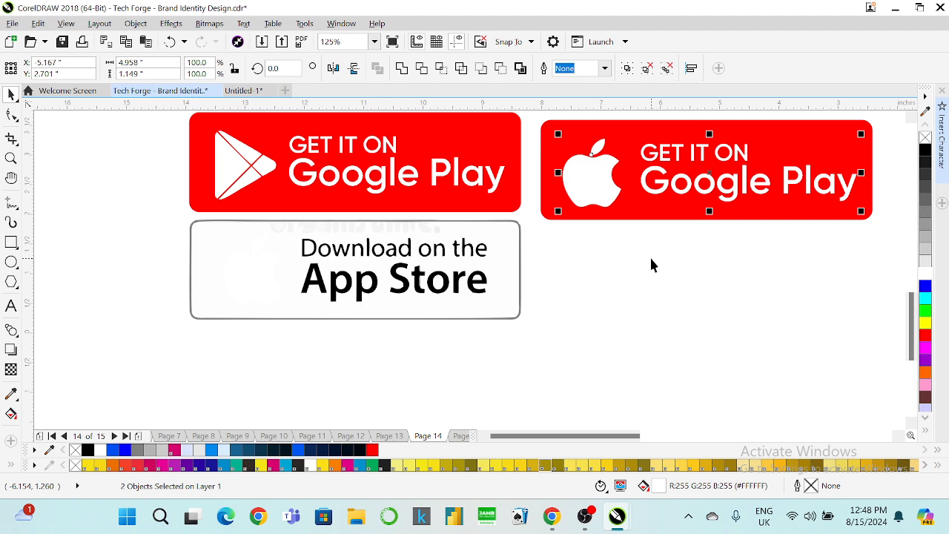
key("Escape")
left_click(642, 157)
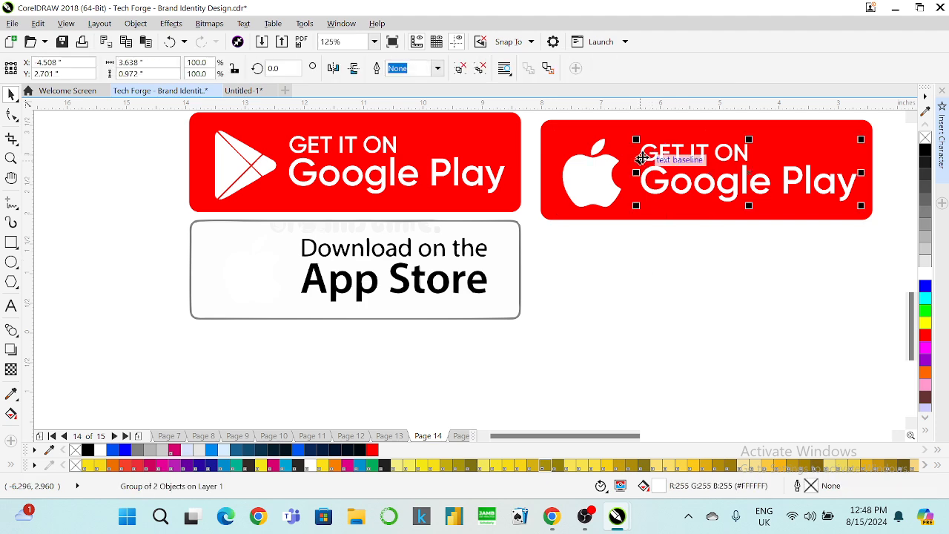
right_click(641, 157)
Ungroup the text and retype the lines as 'Download on the' and 'App Store'.
left_click(653, 195)
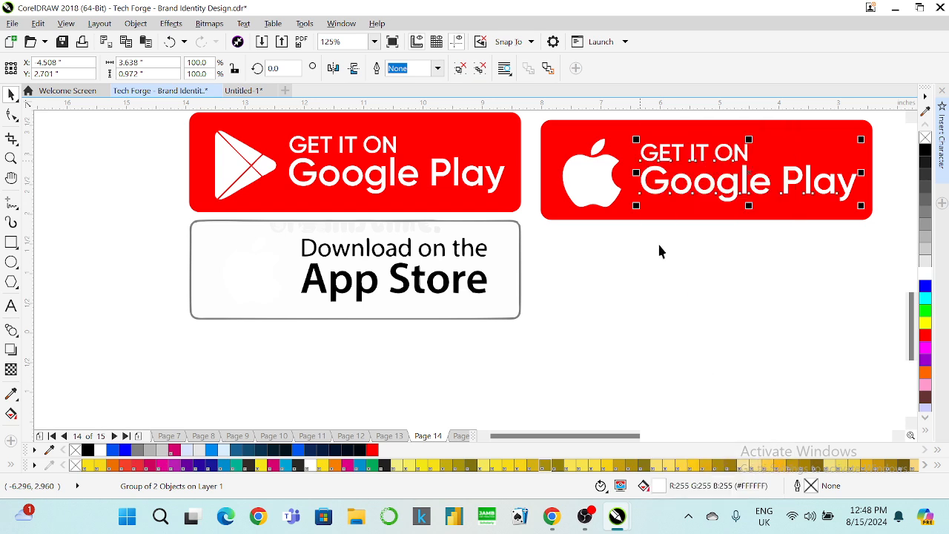
left_click(693, 153)
left_click(12, 305)
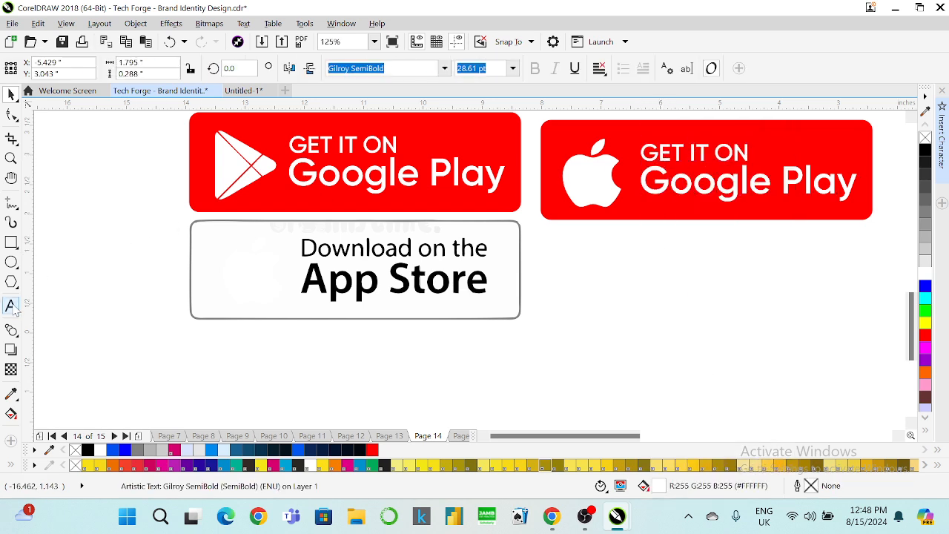
key("ctrl+a")
type("D")
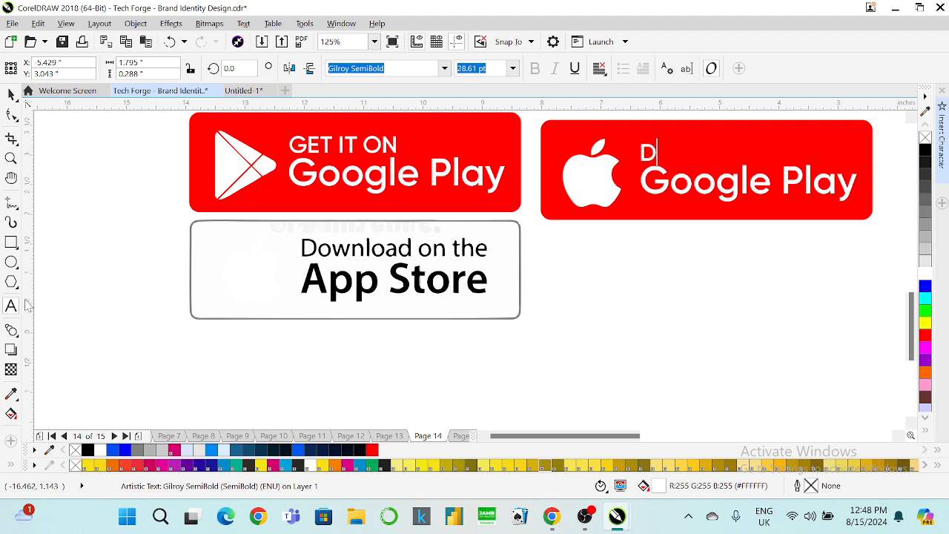
type("ownloa")
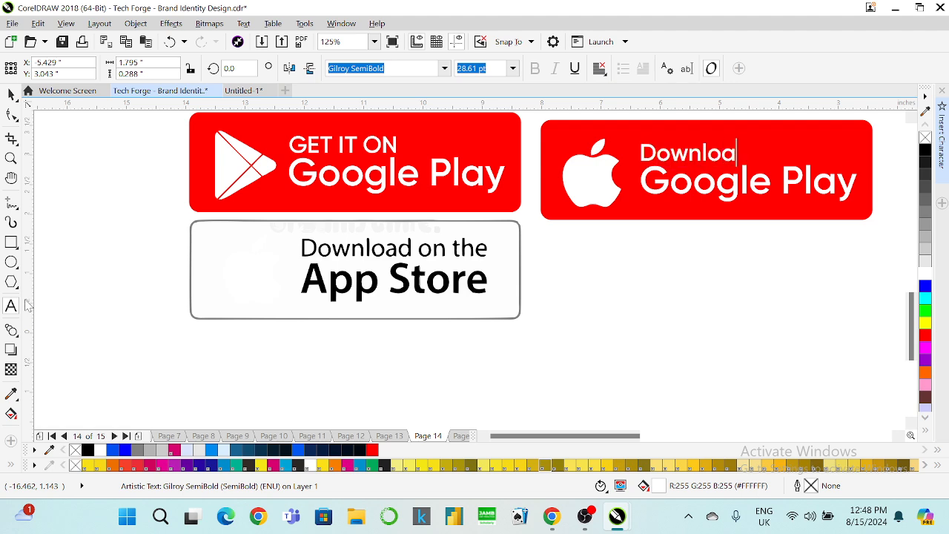
type("d on the")
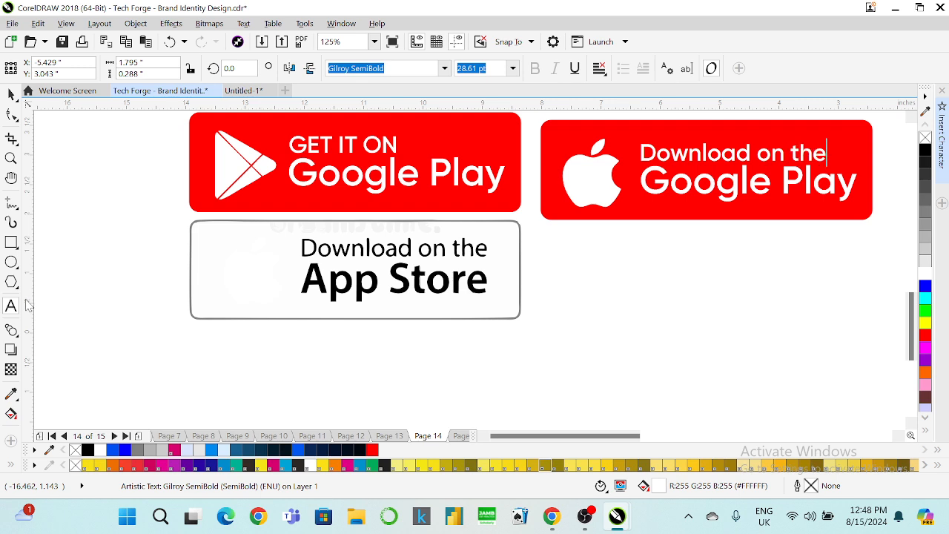
left_click(686, 184)
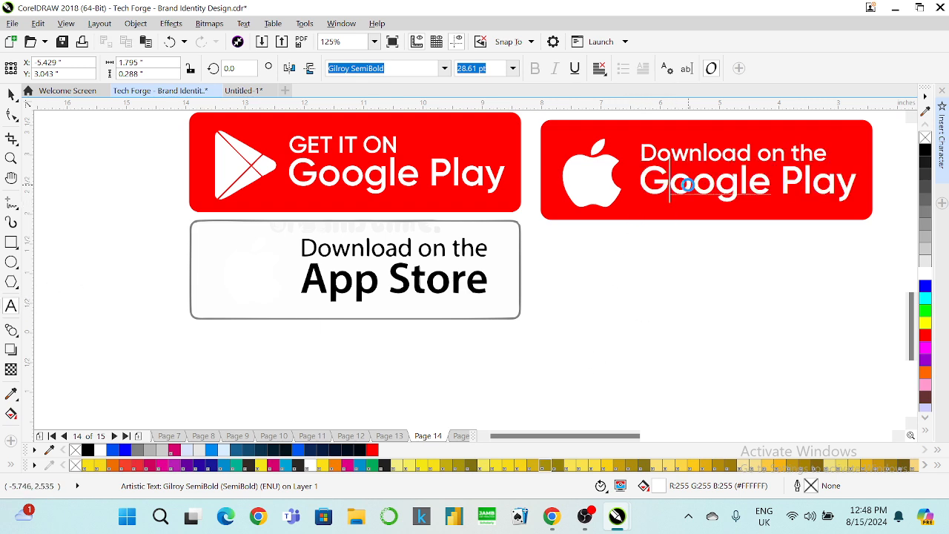
triple_click(686, 185)
type("A")
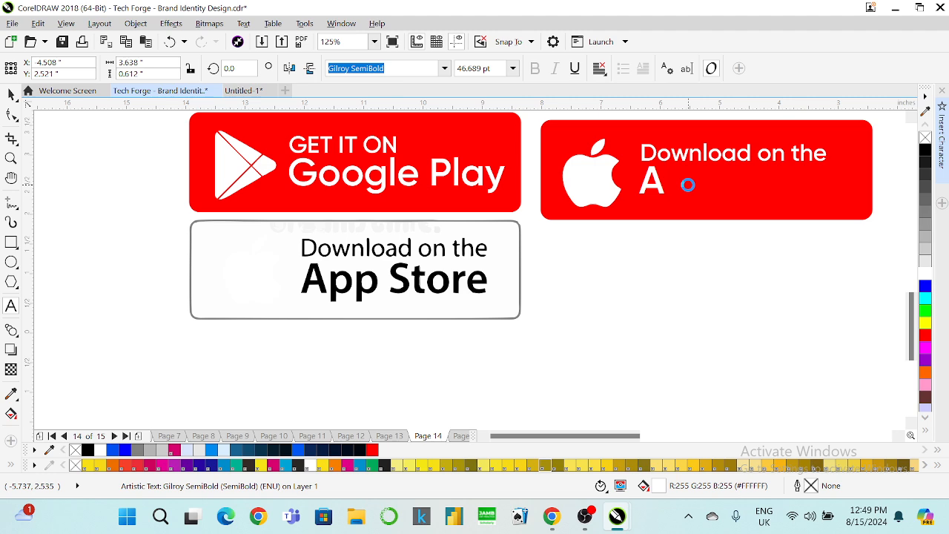
type("pp Store")
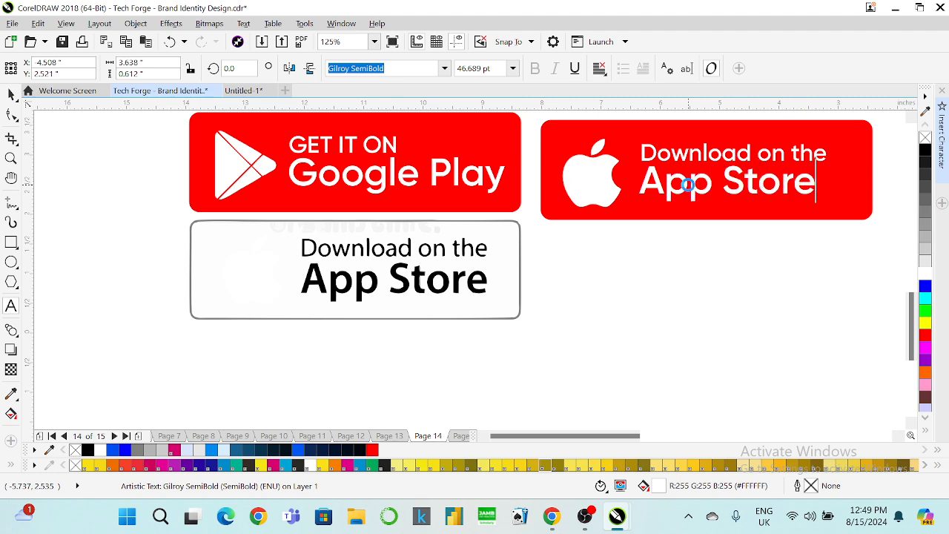
left_click(11, 94)
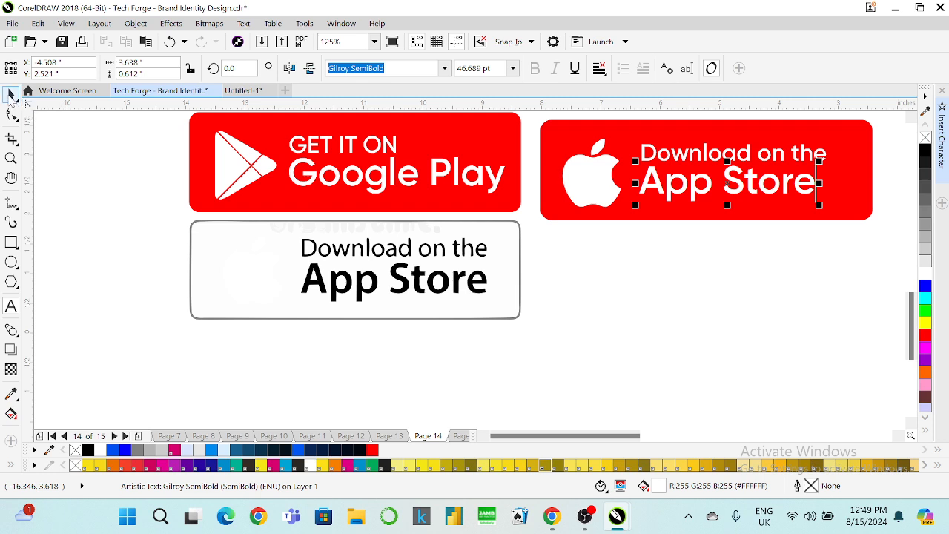
Left-align the two text lines and centre them vertically on the Apple logo.
left_click(661, 165)
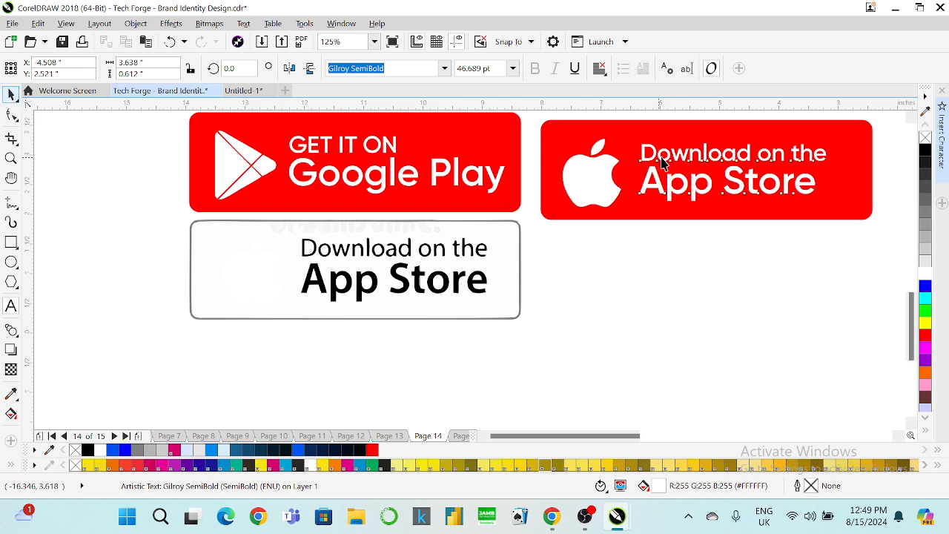
left_click(661, 154, "shift")
key("l")
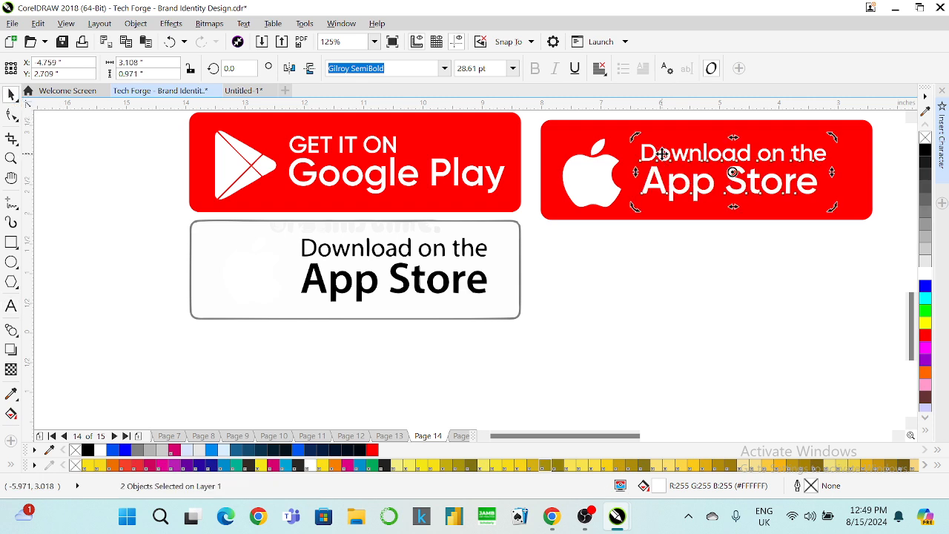
left_click(600, 176, "shift")
key("c")
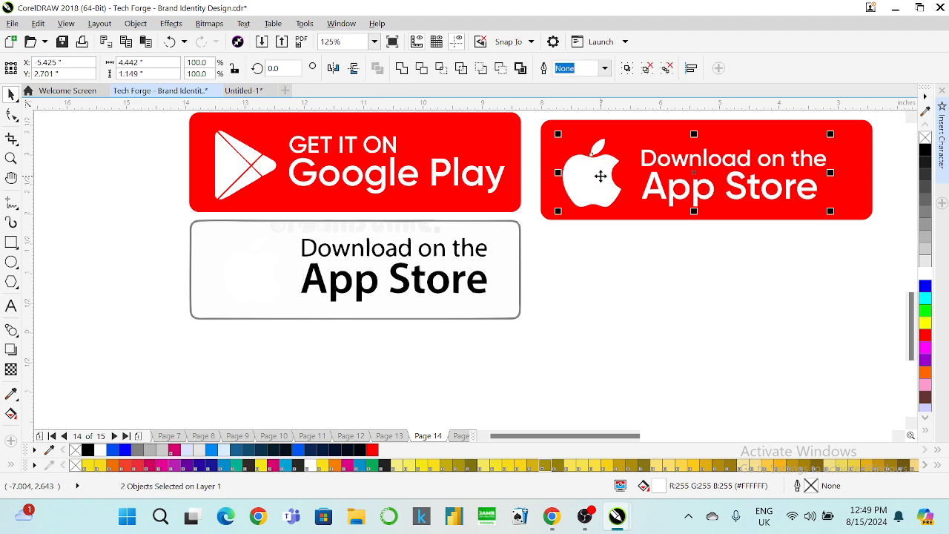
key("ctrl+z")
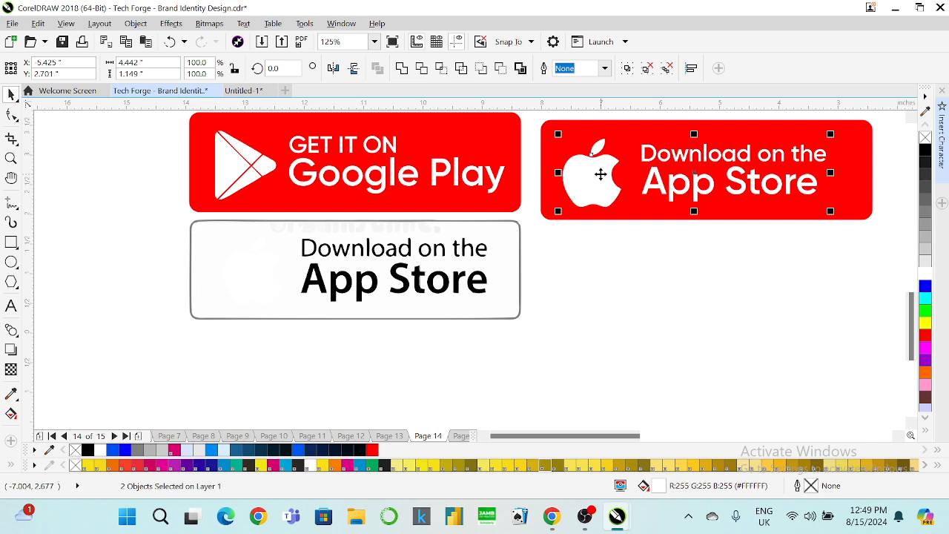
key("c")
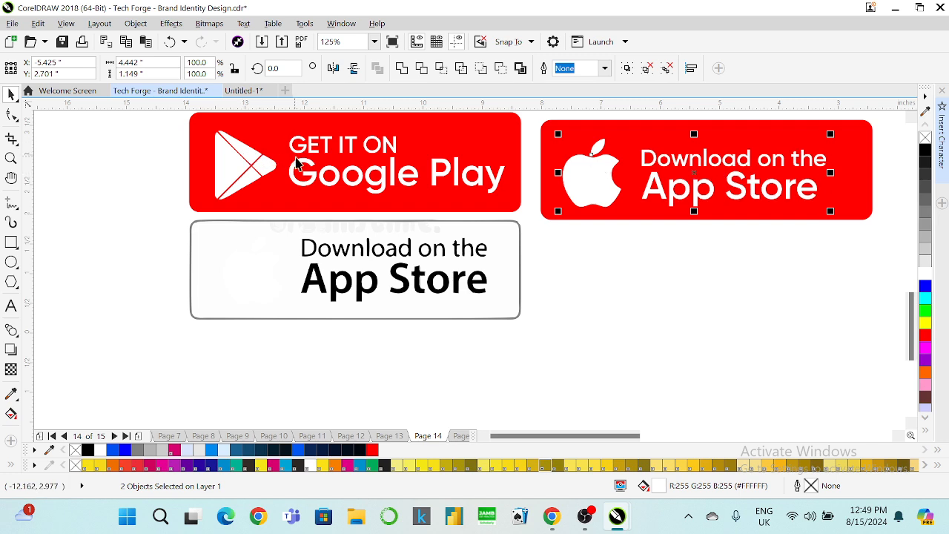
Group the Apple logo with its text and centre the group vertically on the red button.
key("ctrl+g")
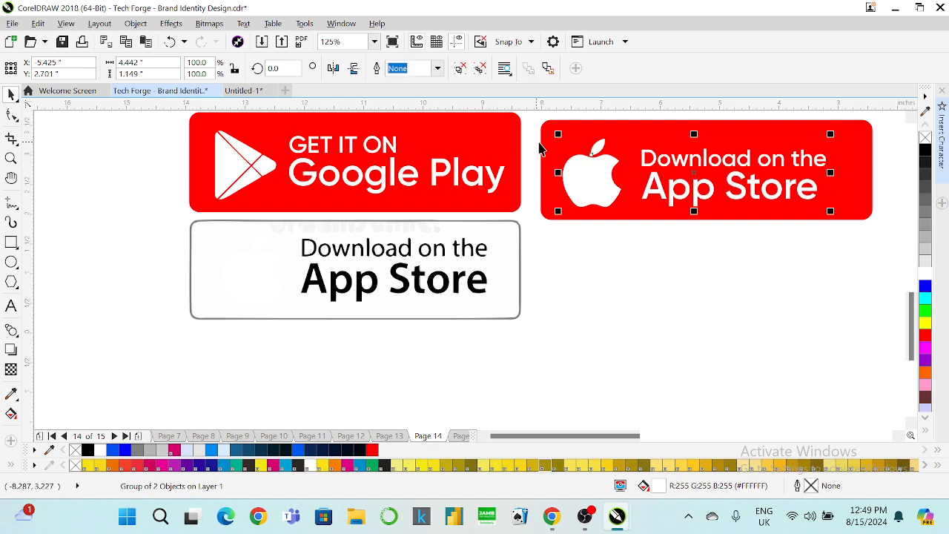
left_click(547, 145, "shift")
key("e")
key("c")
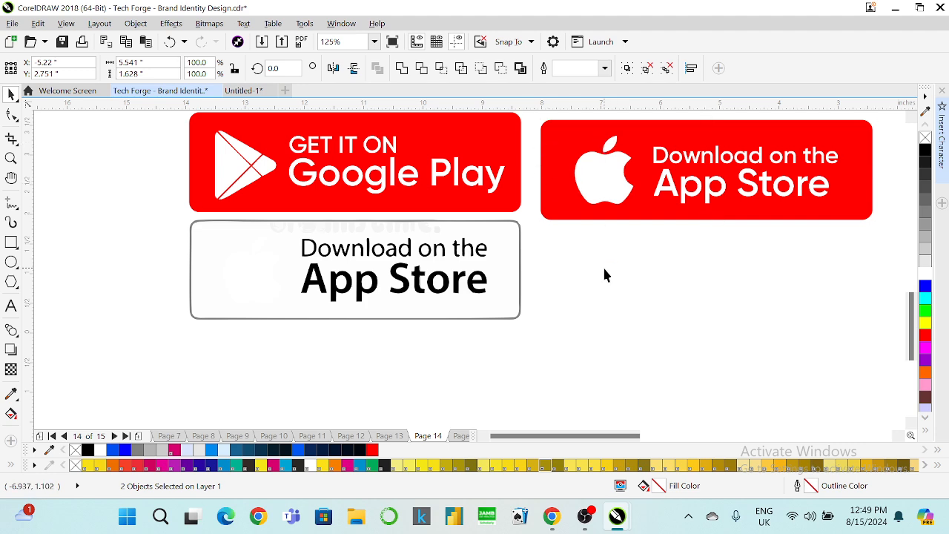
left_click(602, 265)
key("ctrl+z")
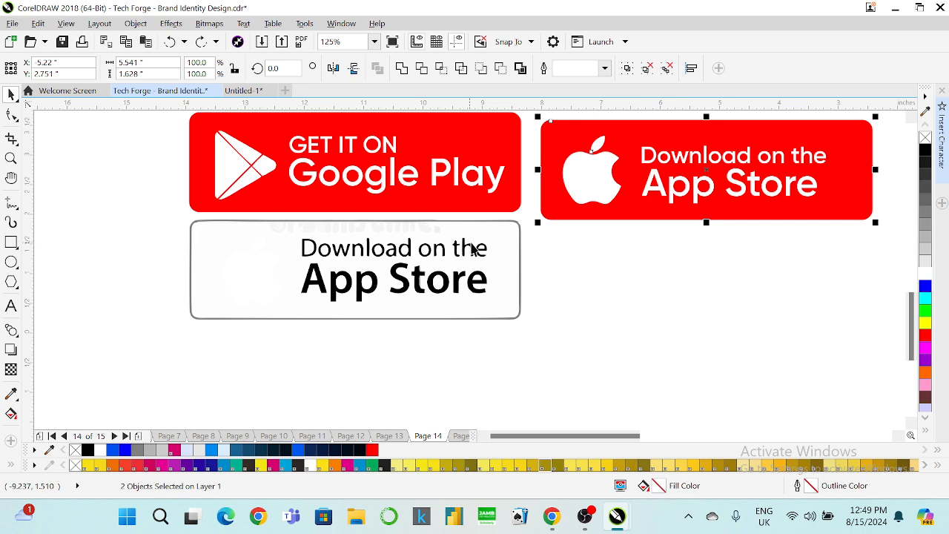
Group the Google Play triangle with its text and select it together with its red button.
left_click(225, 152)
left_click(300, 143, "shift")
key("ctrl+g")
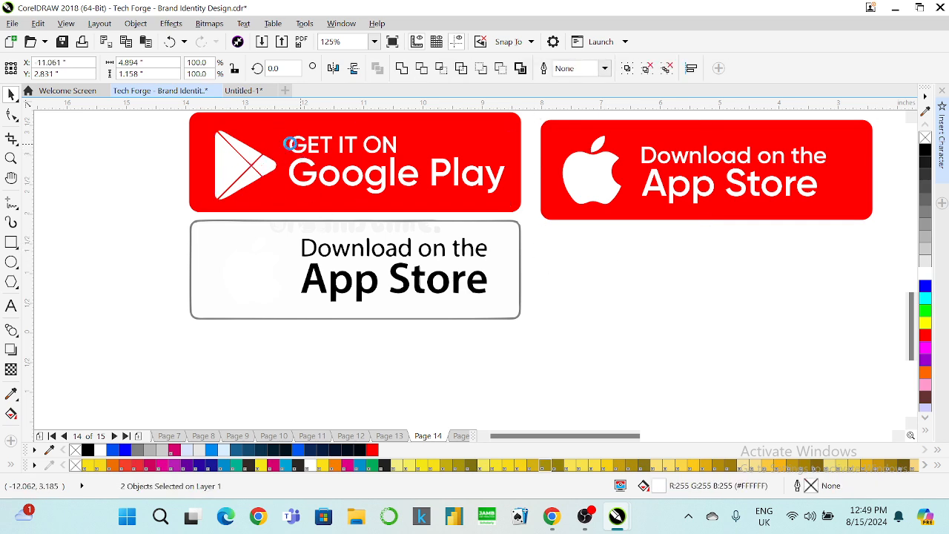
left_click(198, 152, "shift")
Centre the Google Play artwork vertically on its button and delete the old white App Store badge.
key("e")
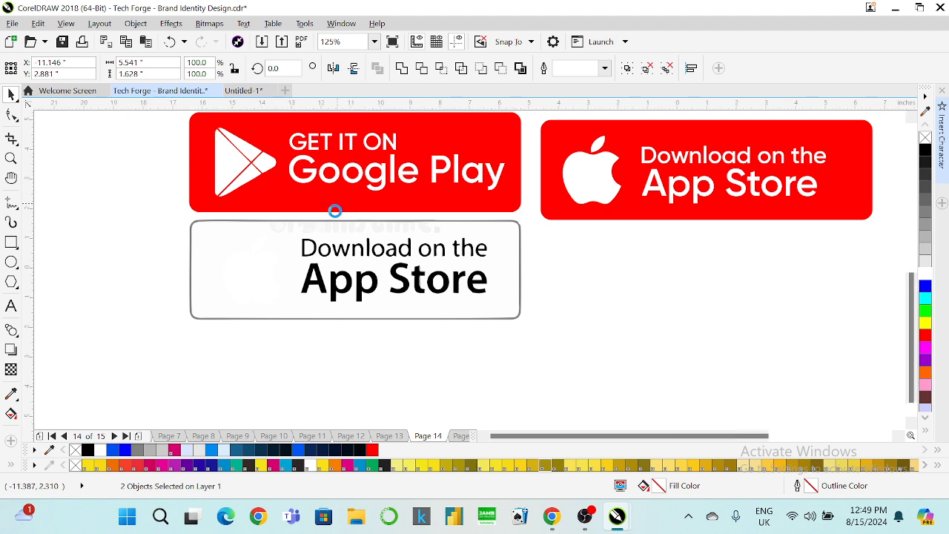
scroll(335, 211, "down", 2)
left_click_drag(449, 292, 192, 214)
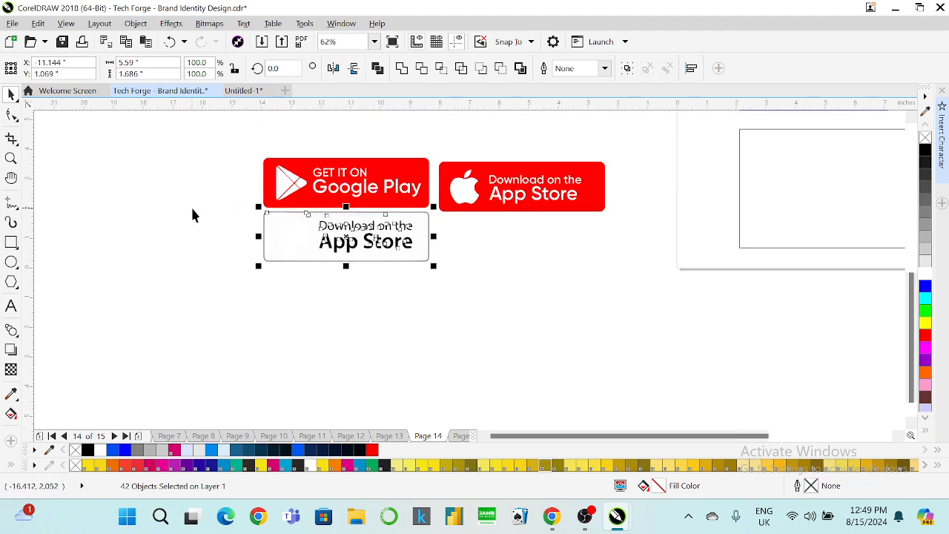
key("Delete")
Move both red badges onto the page, shrink them, and reselect the Google Play logo group.
scroll(222, 211, "down", 4)
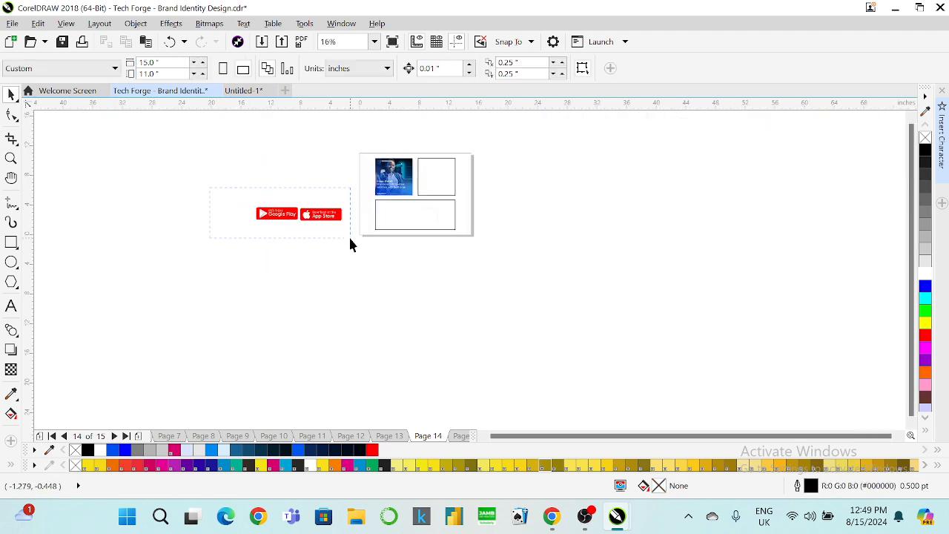
left_click_drag(351, 238, 425, 212)
scroll(422, 191, "up", 2)
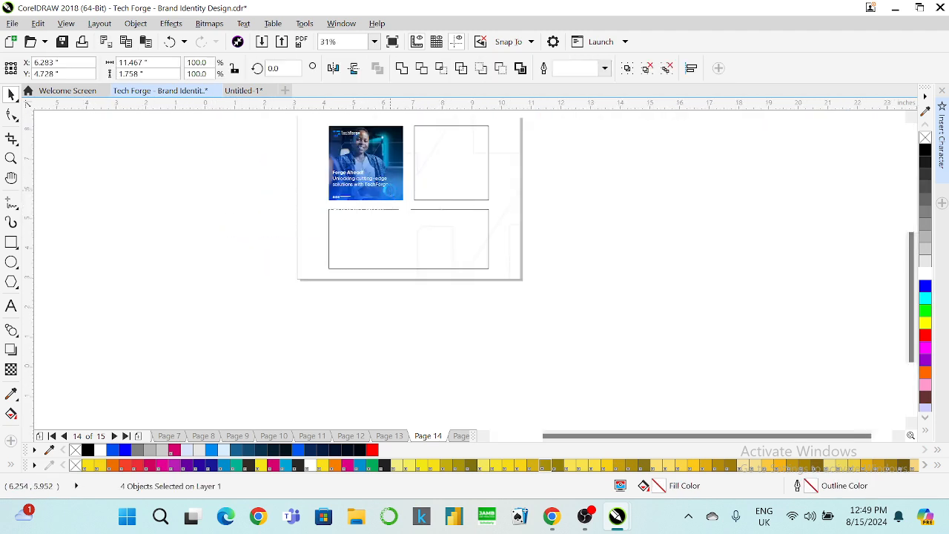
scroll(390, 191, "up", 2)
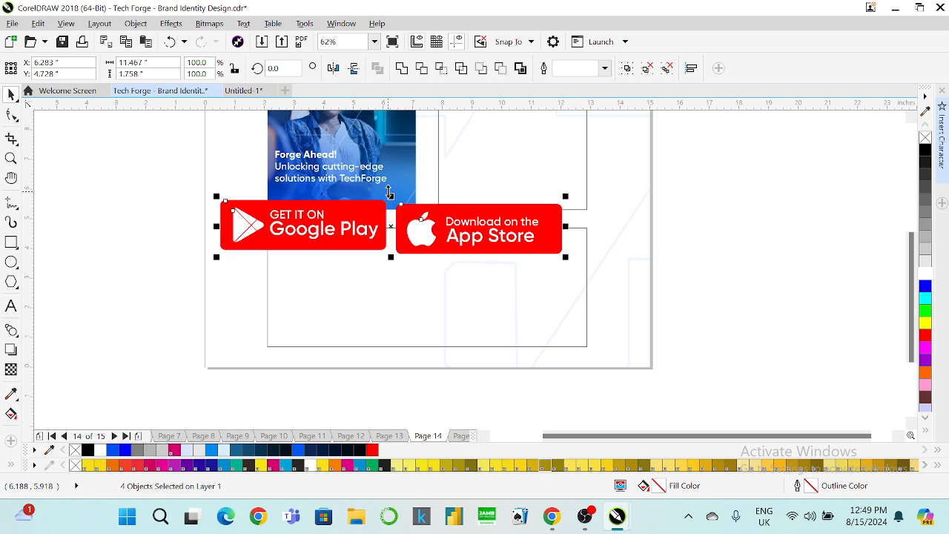
left_click_drag(563, 257, 343, 140)
scroll(390, 224, "up", 2)
scroll(390, 224, "up", 3)
left_click(374, 220)
left_click(297, 135)
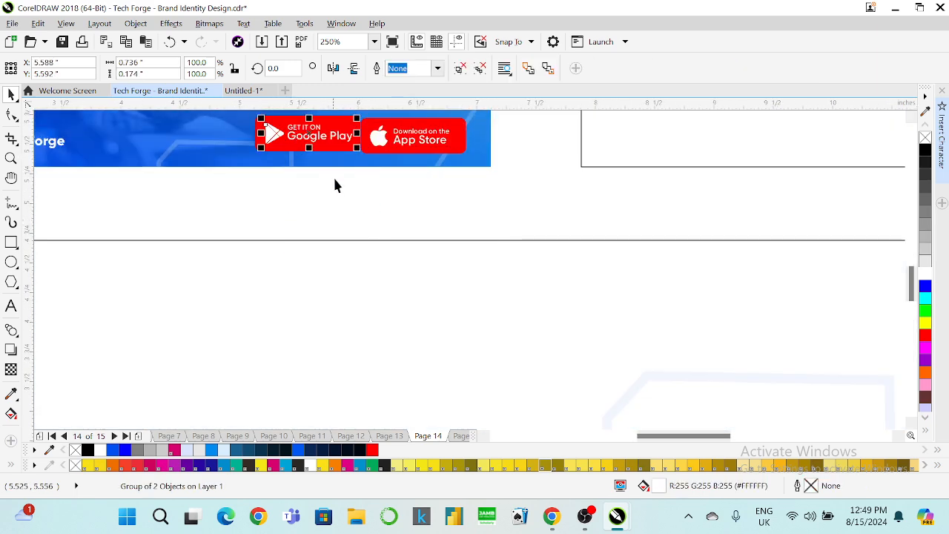
scroll(334, 185, "down", 1)
scroll(307, 157, "up", 2)
Experiment with trimming the Google Play button, temporarily filling its rectangle black to check beneath it.
left_click(309, 163, "shift")
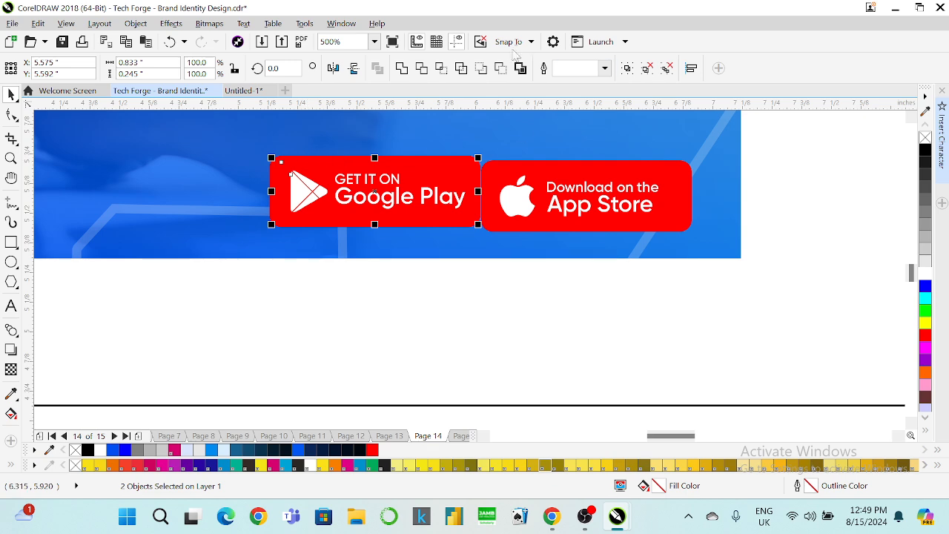
left_click(501, 68)
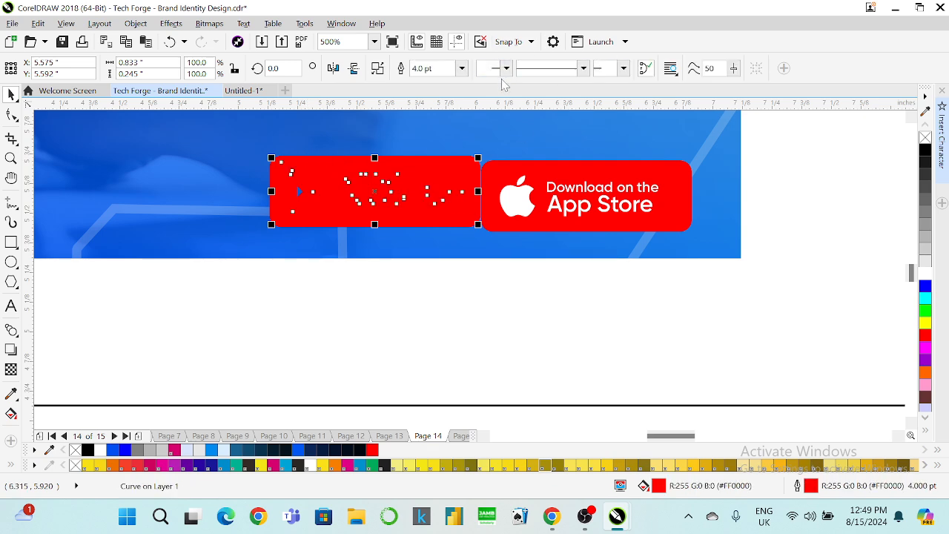
key("ctrl+z")
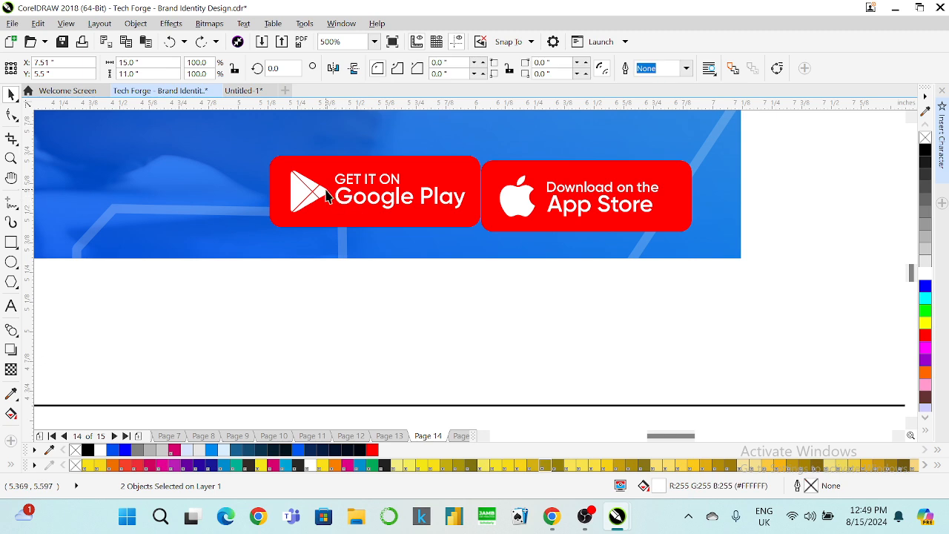
left_click(315, 169)
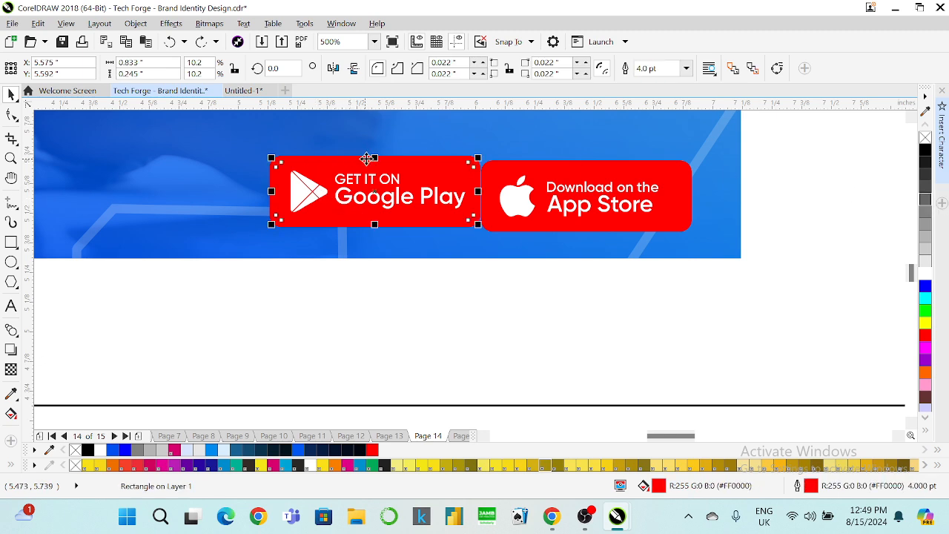
left_click_drag(442, 175, 402, 168)
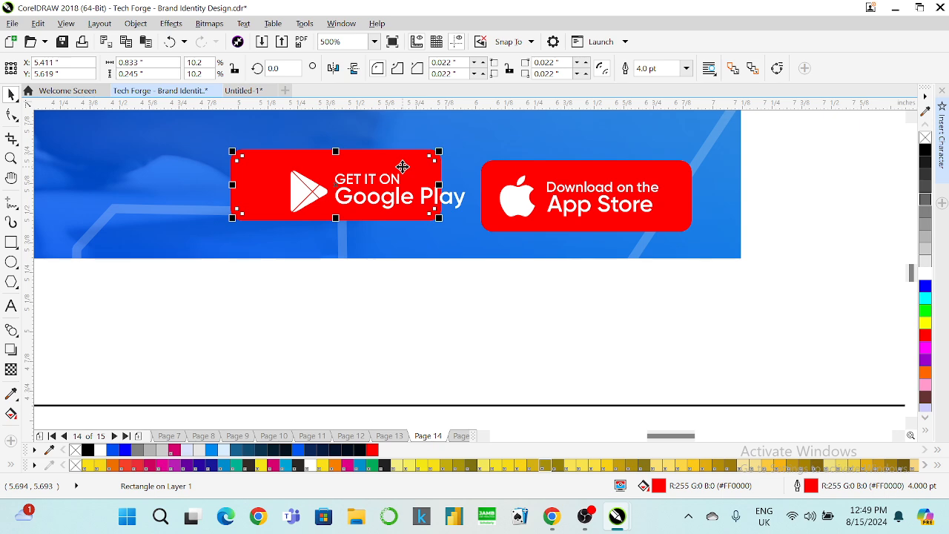
key("ctrl+z")
right_click(407, 167)
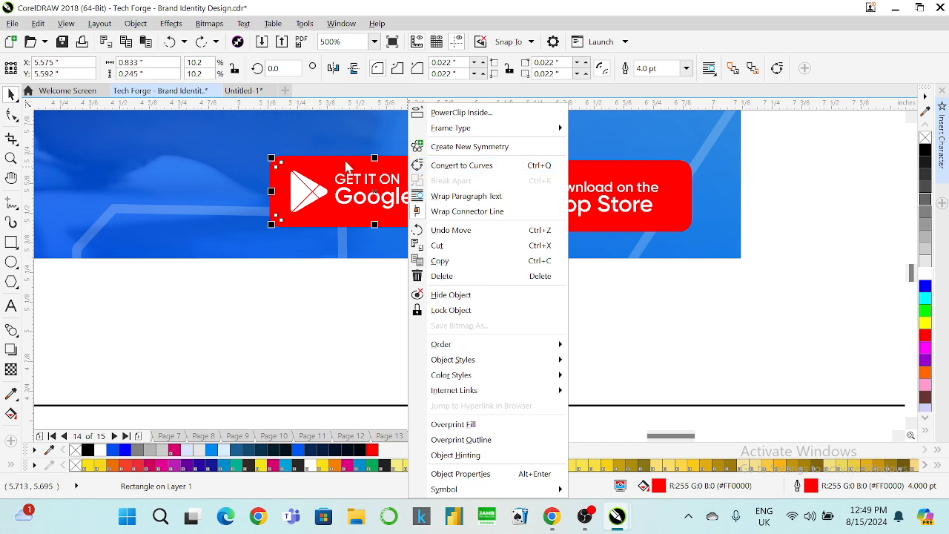
left_click(925, 148)
left_click(925, 148)
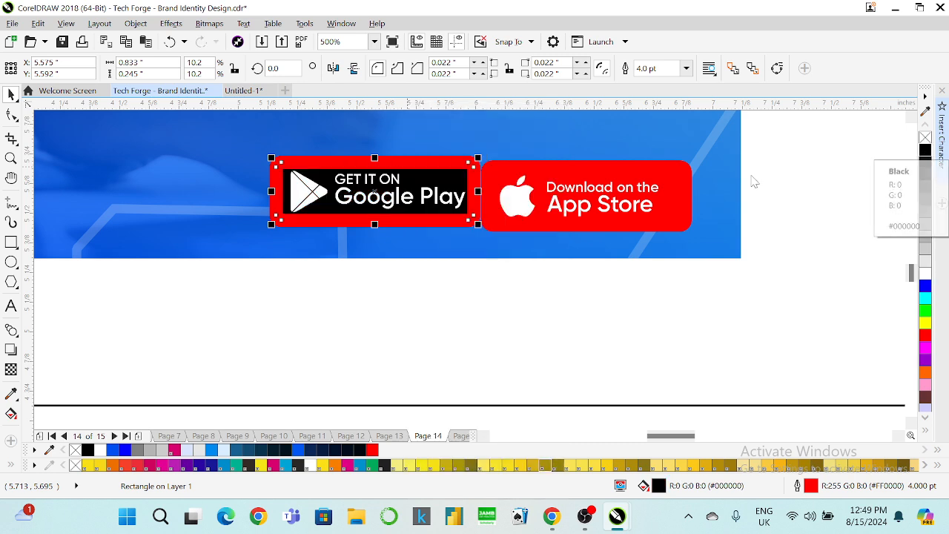
left_click(424, 179)
left_click_drag(423, 179, 417, 148)
key("ctrl+z")
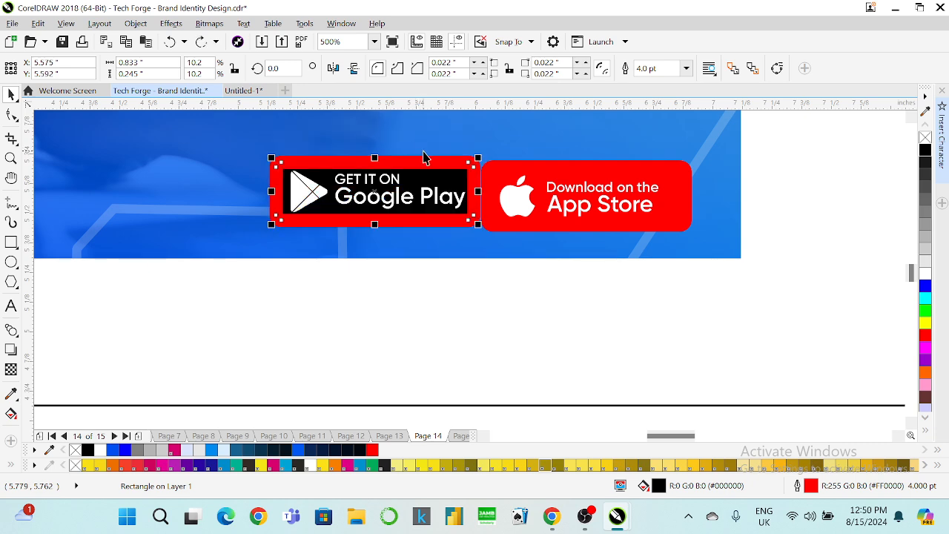
Remove the red outlines from both the Google Play and App Store rectangles.
right_click(925, 139)
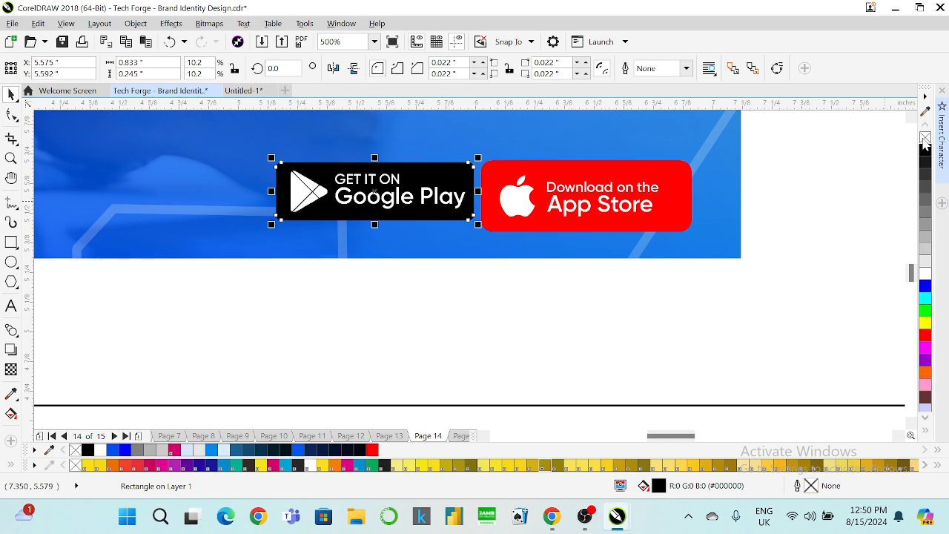
key("ctrl+z")
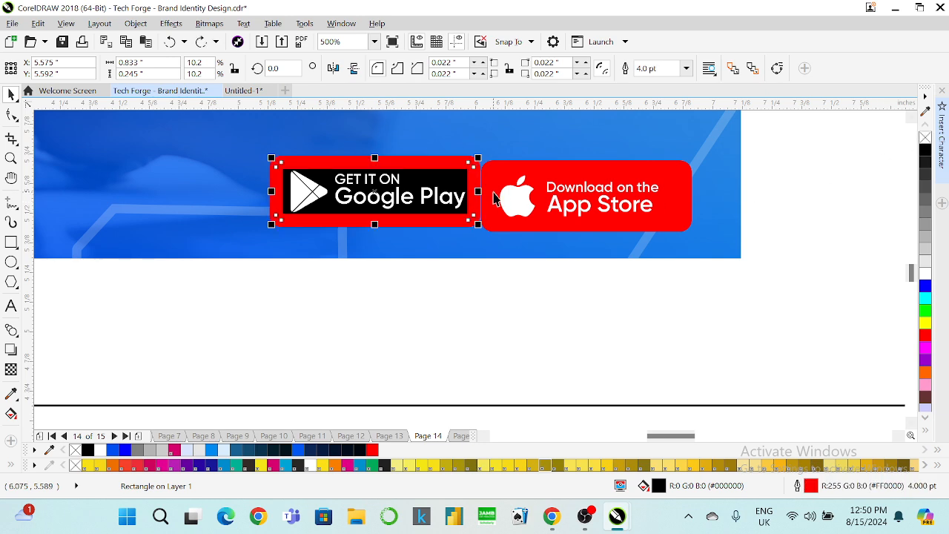
right_click(925, 139)
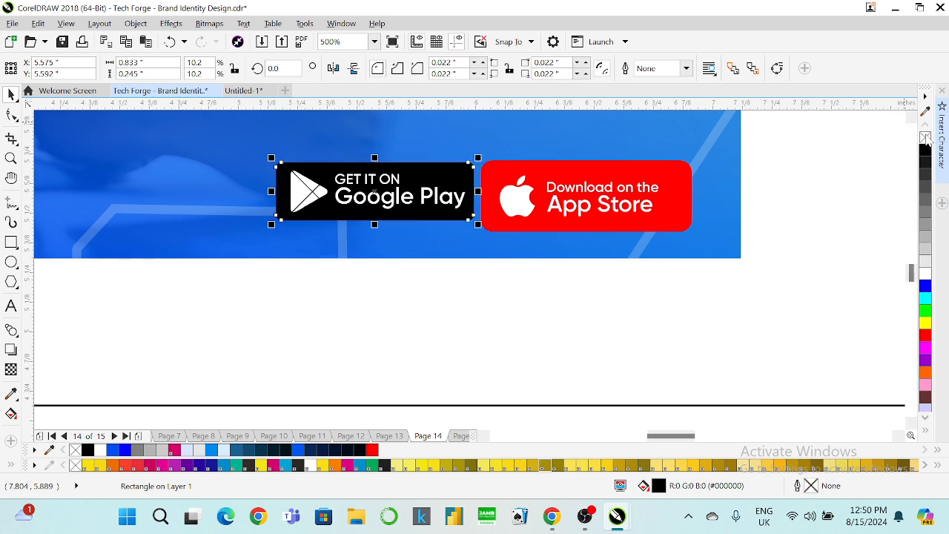
left_click(511, 169)
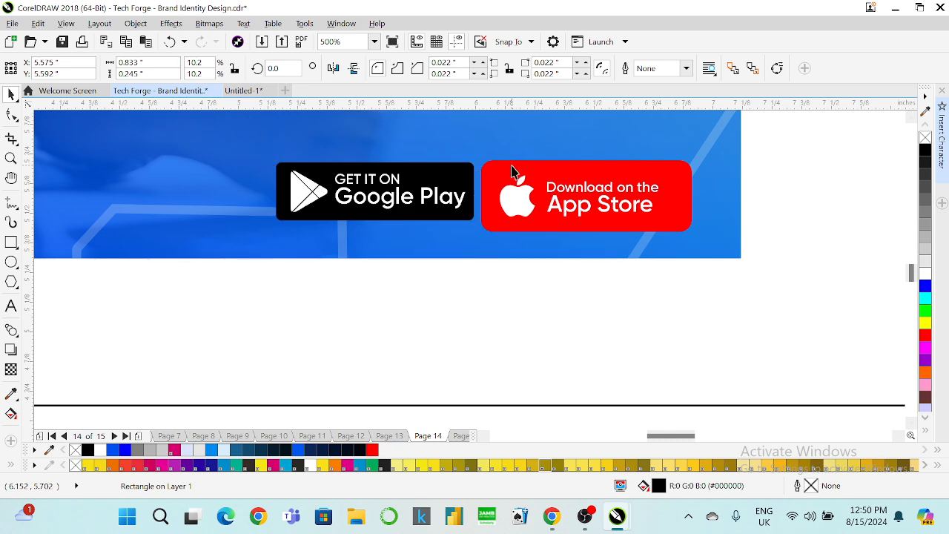
right_click(924, 141)
Ungroup each badge, knock out logos and lettering with Back Minus Front, and fill both white.
left_click(832, 212)
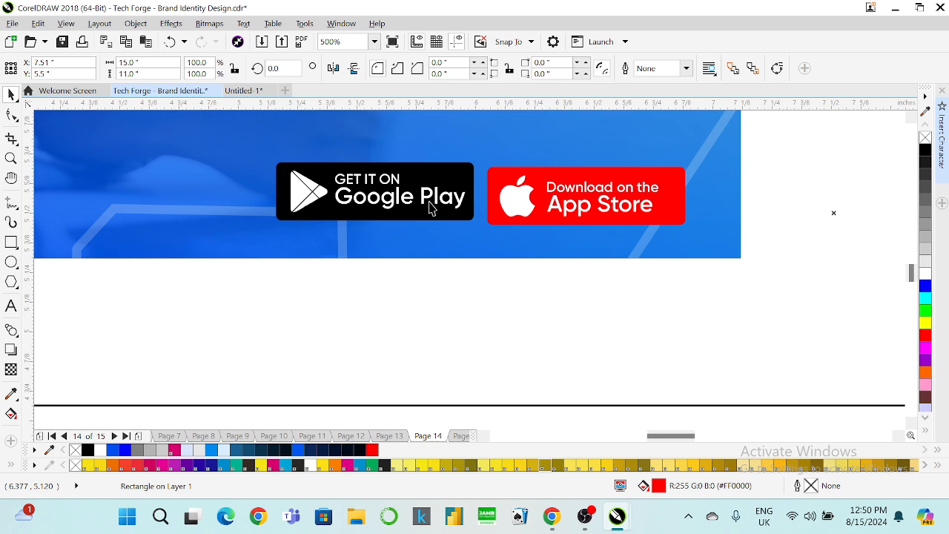
left_click(446, 176)
key("ctrl+u")
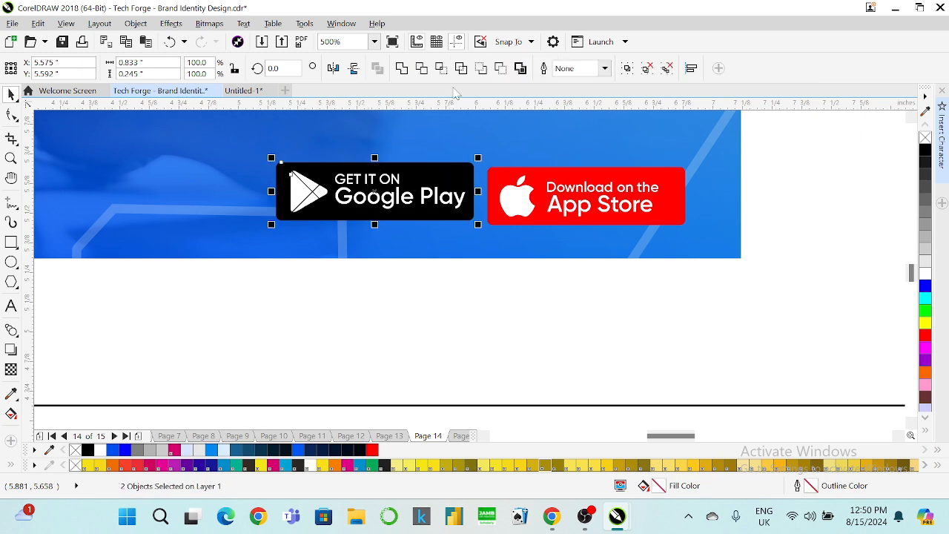
left_click(501, 69)
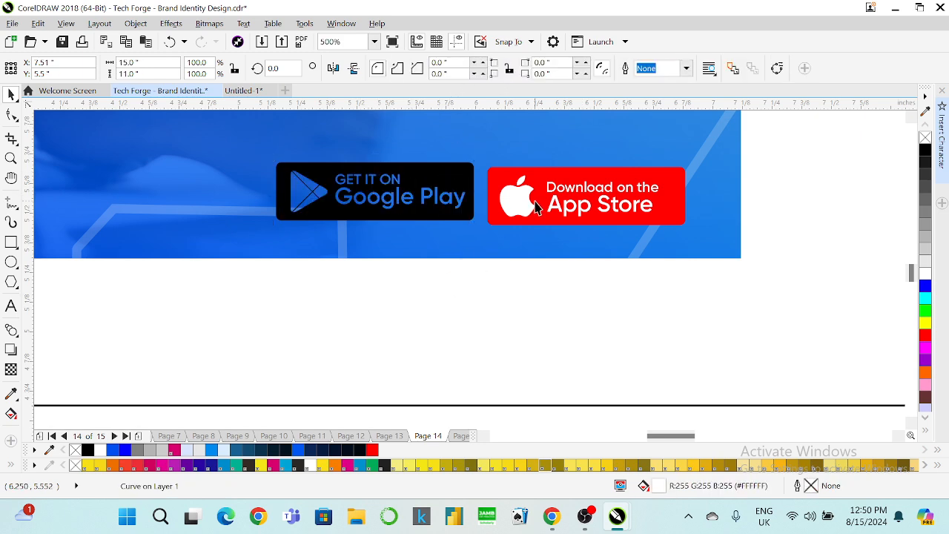
left_click(516, 212)
key("ctrl+u")
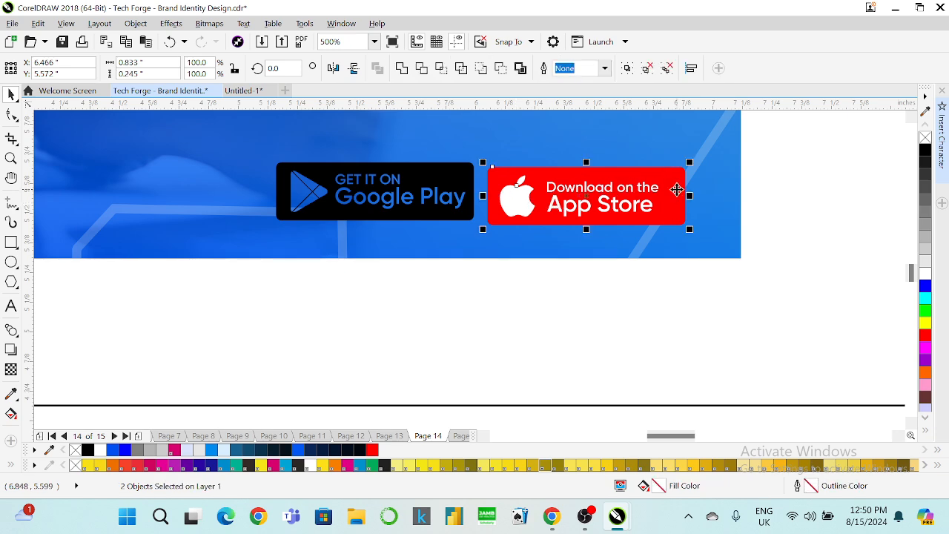
left_click(501, 69)
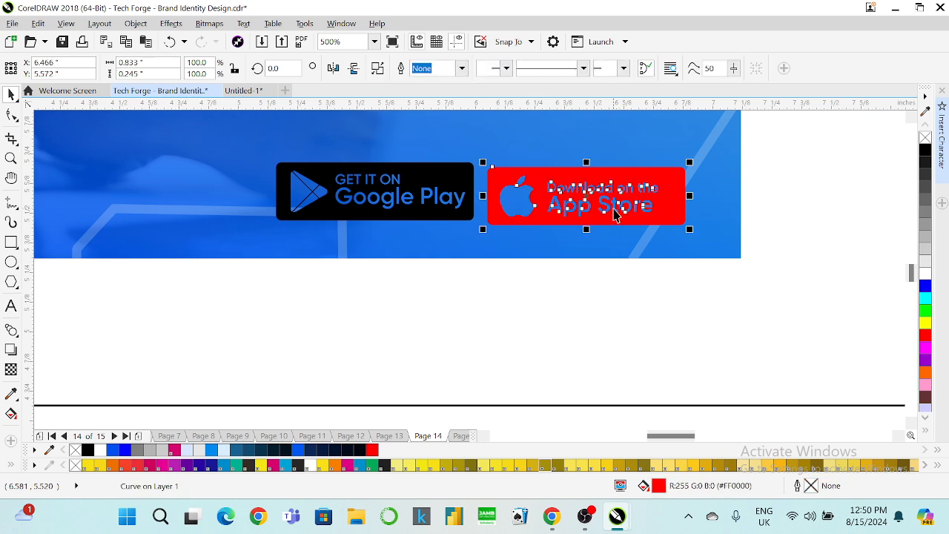
left_click(415, 176, "shift")
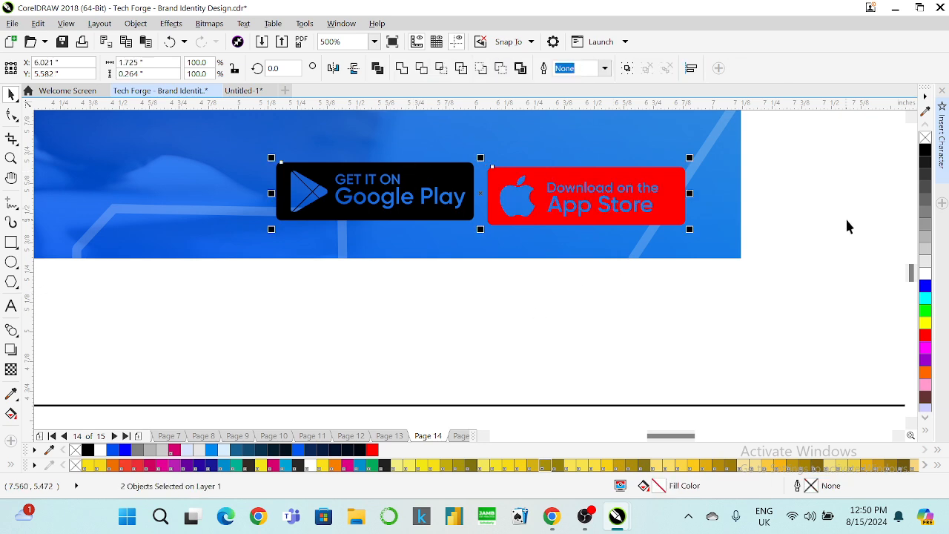
left_click(925, 273)
Align the store badges to the social icons' centre, scale them to about 89%, and nudge them right.
scroll(640, 256, "down", 2)
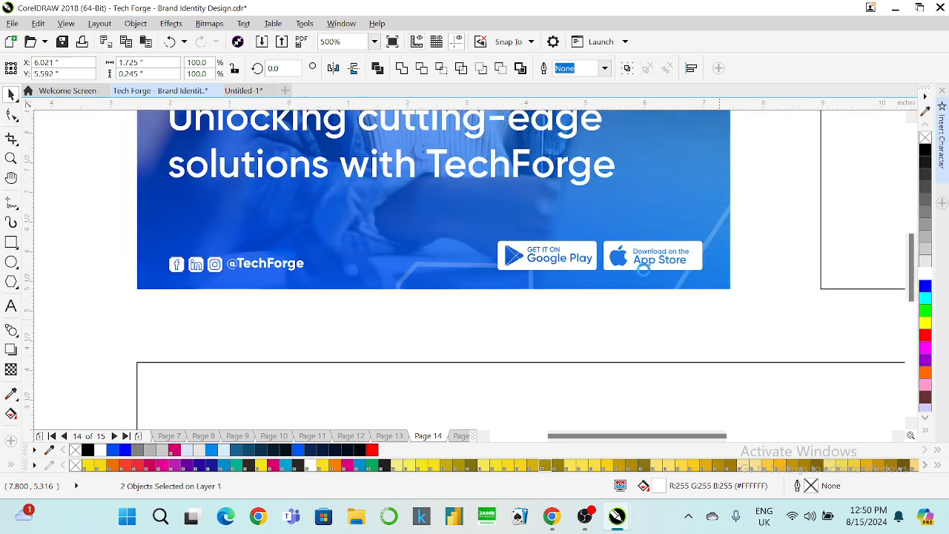
scroll(593, 259, "up", 1)
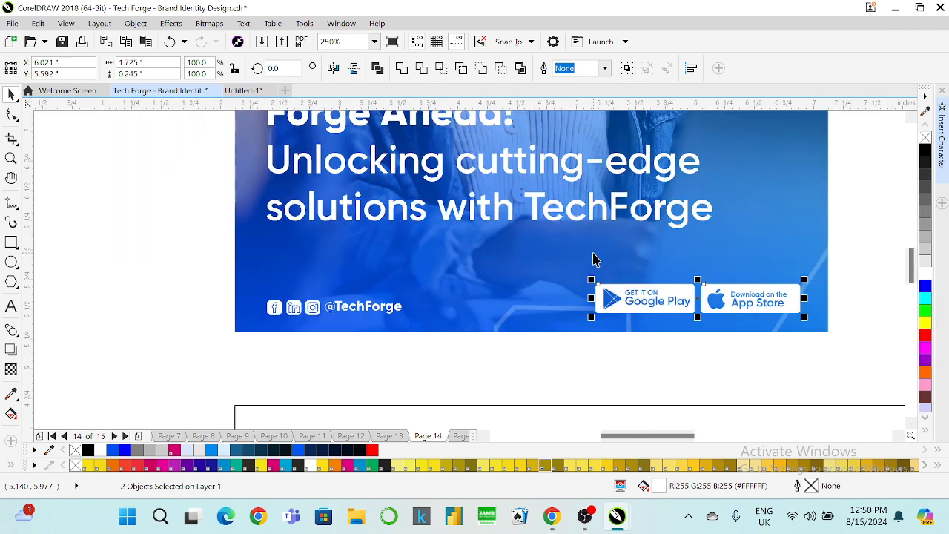
left_click(316, 308, "shift")
key("e")
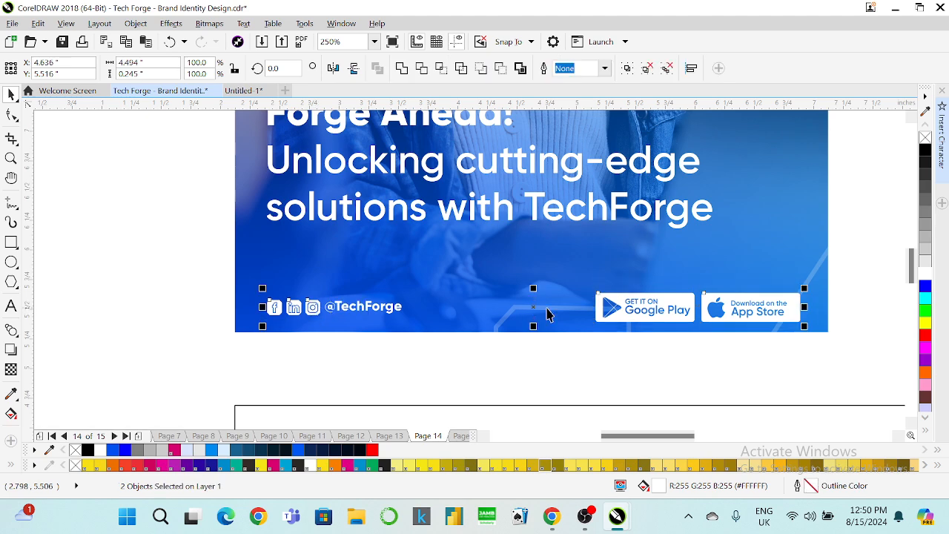
left_click(711, 317)
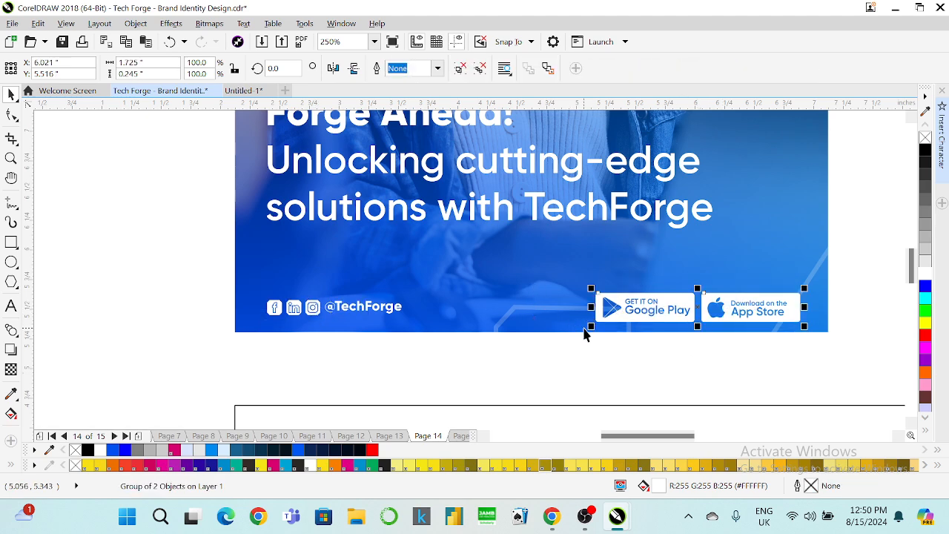
left_click_drag(591, 327, 609, 326)
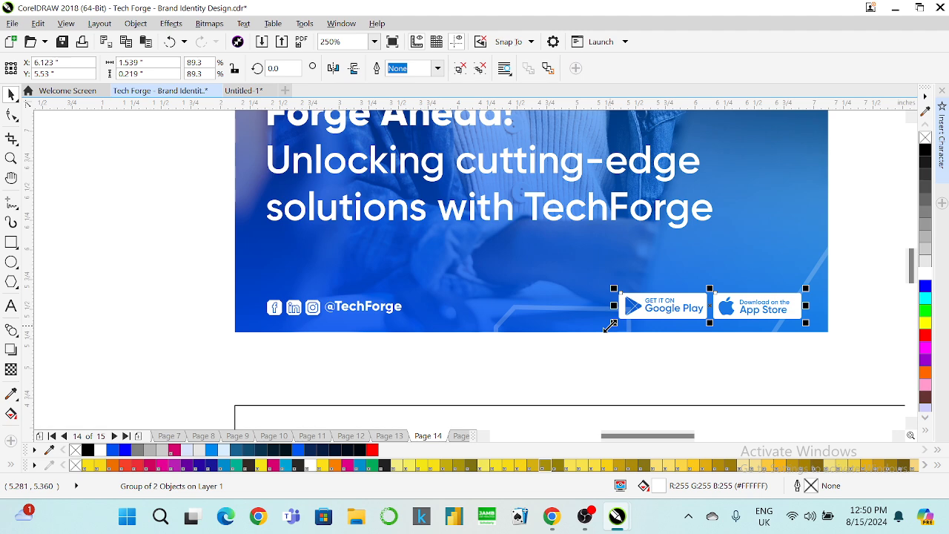
key("Right")
key("Right")
key("Right")
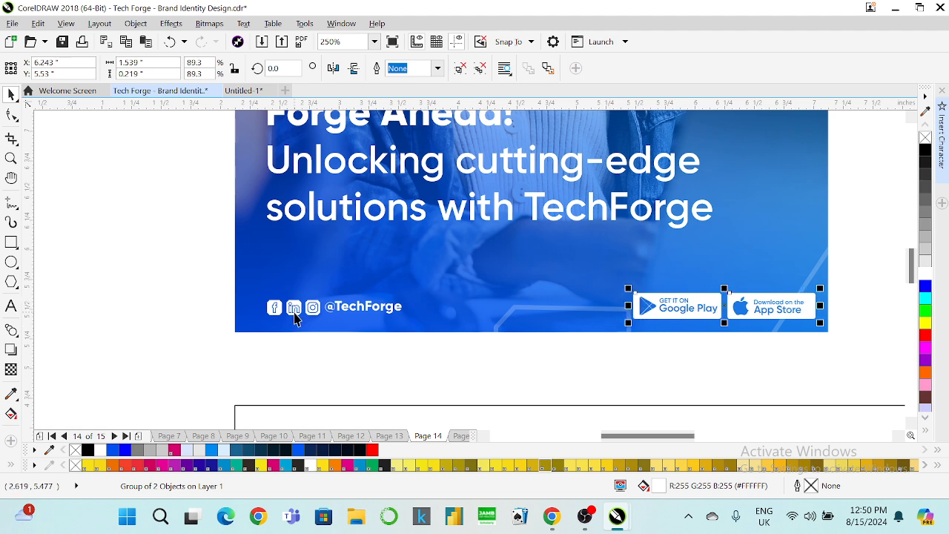
left_click(294, 315, "shift")
Group all of the social post's objects together.
scroll(403, 301, "down", 2)
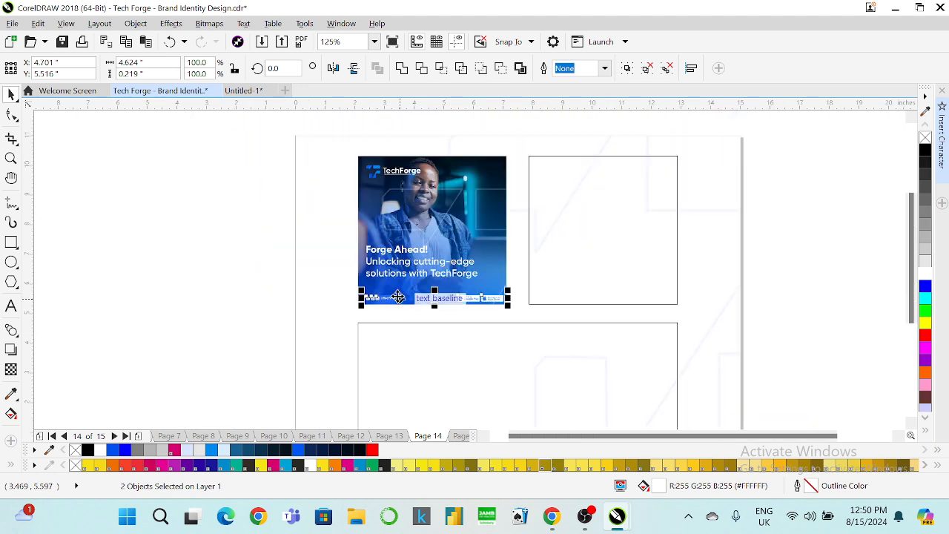
left_click_drag(253, 145, 504, 312)
key("ctrl+g")
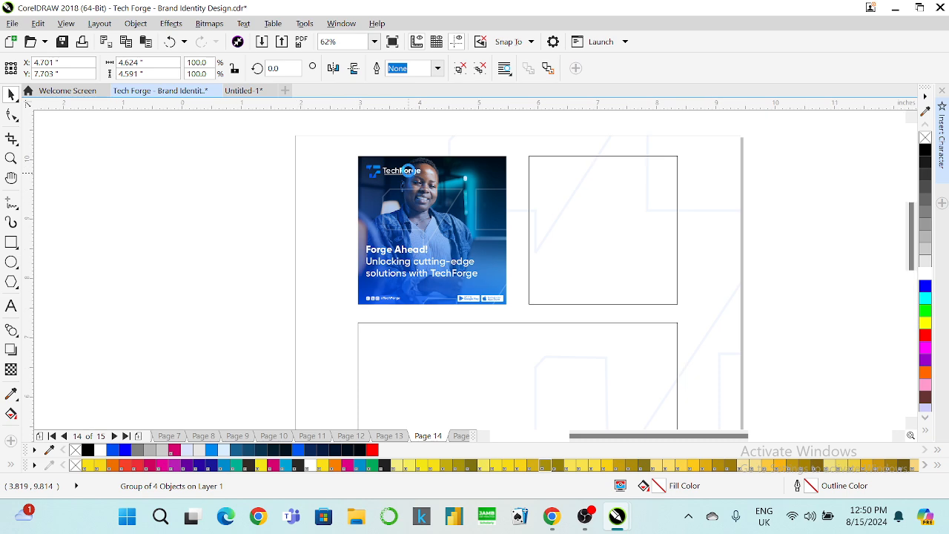
scroll(407, 170, "up", 2)
left_click(404, 155, "shift")
key("p")
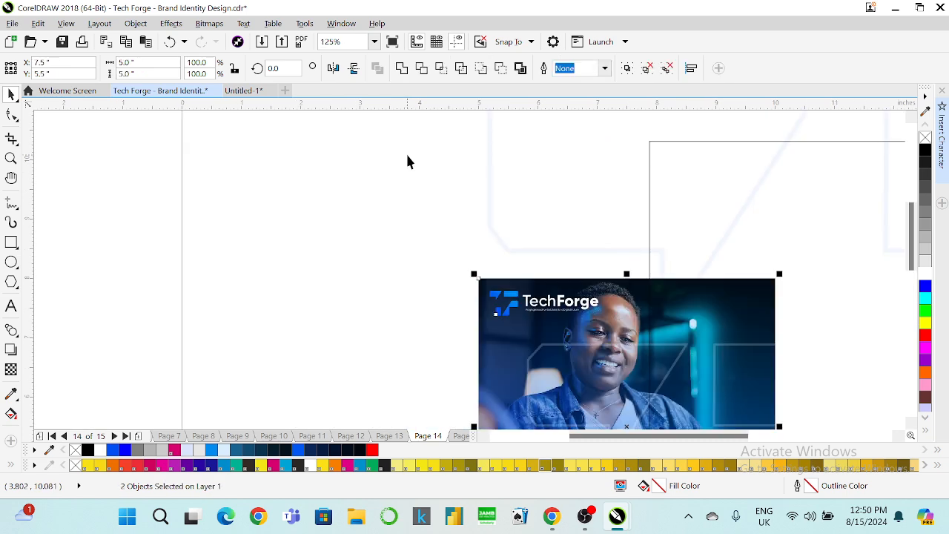
key("ctrl+z")
key("ctrl+z")
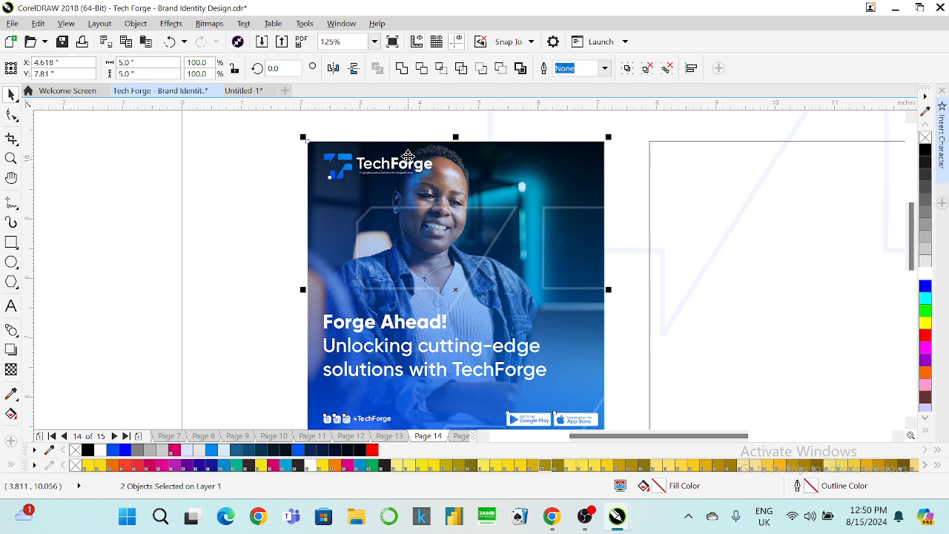
Switch to Chrome's WhatsApp Web tab with the Meta AI chat.
scroll(281, 170, "down", 2)
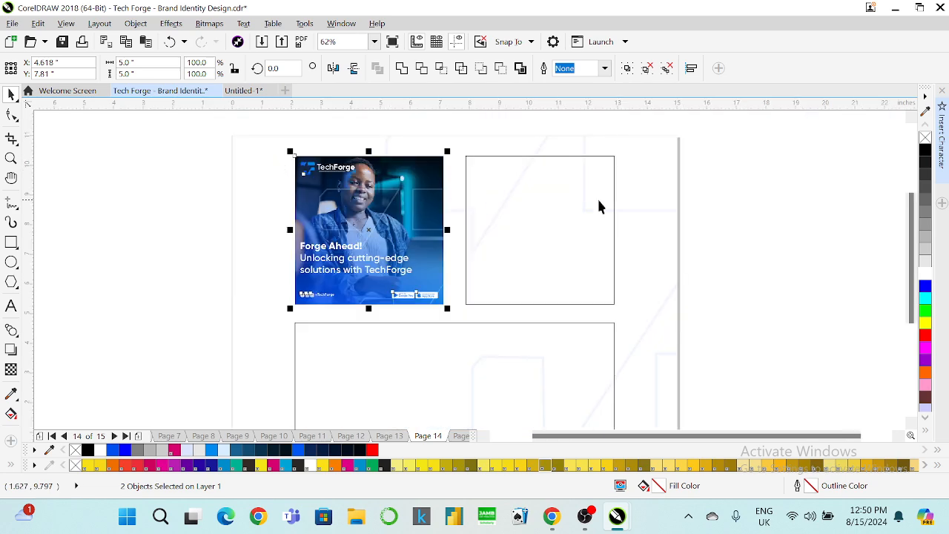
left_click(687, 209)
mouse_move(551, 517)
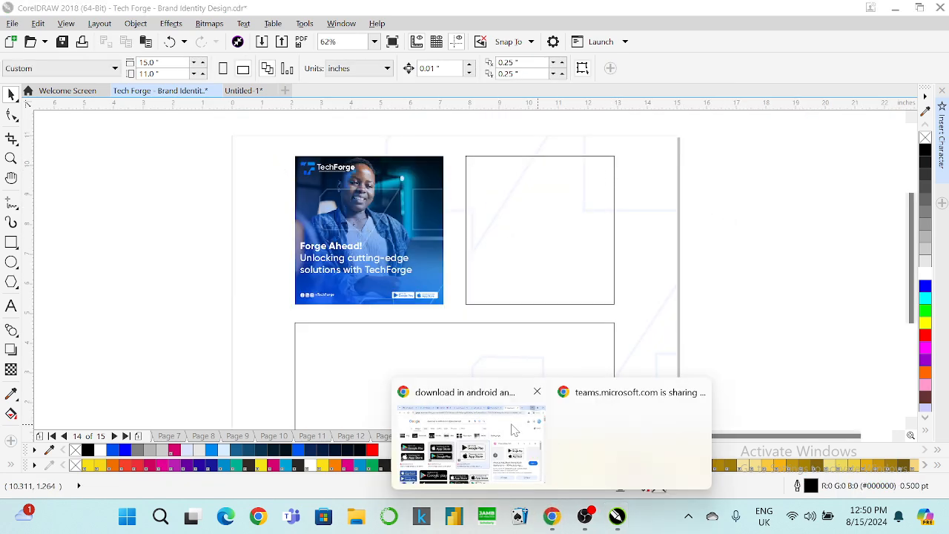
left_click(515, 430)
left_click(185, 15)
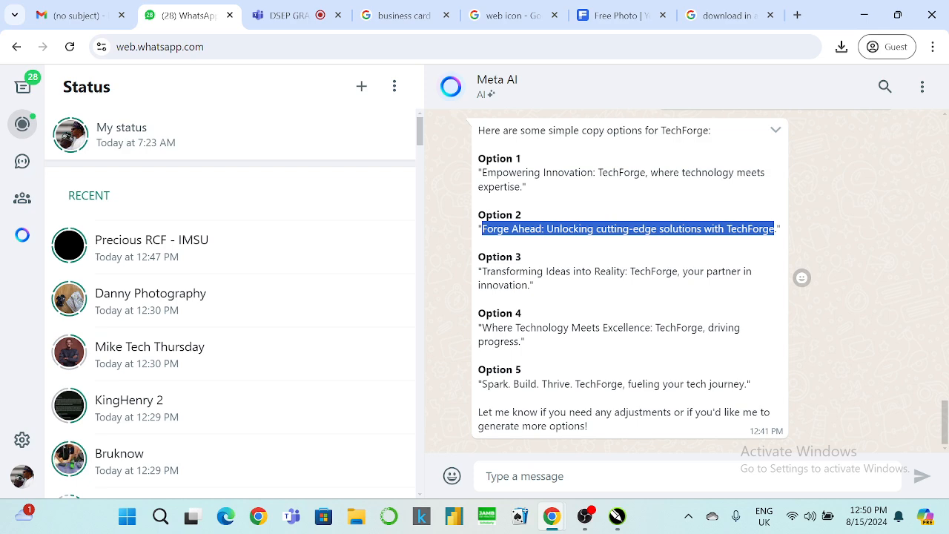
Switch to the Freepik 'Free Photo' tab showing the businessman in tie and glasses.
left_click(614, 15)
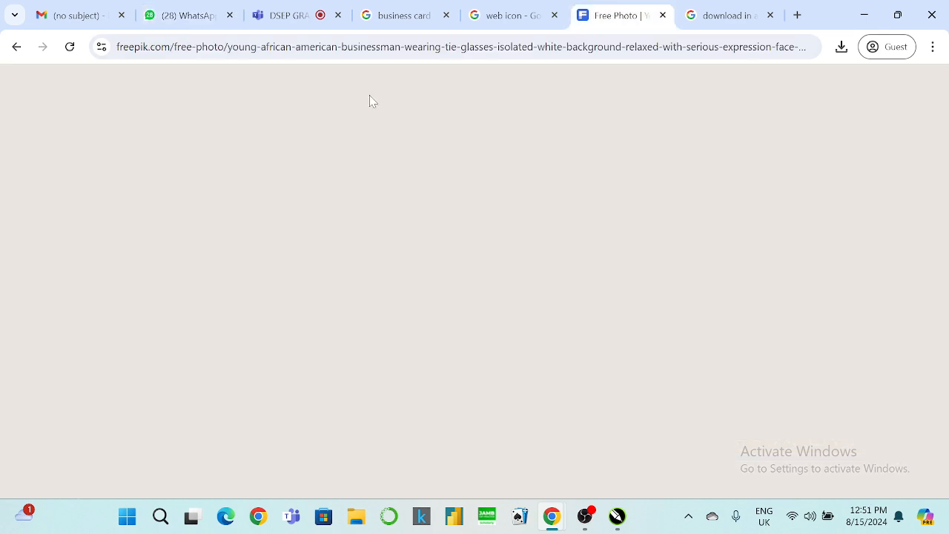
Close the photo preview and search Freepik for 'partner in innovation'.
left_click(920, 104)
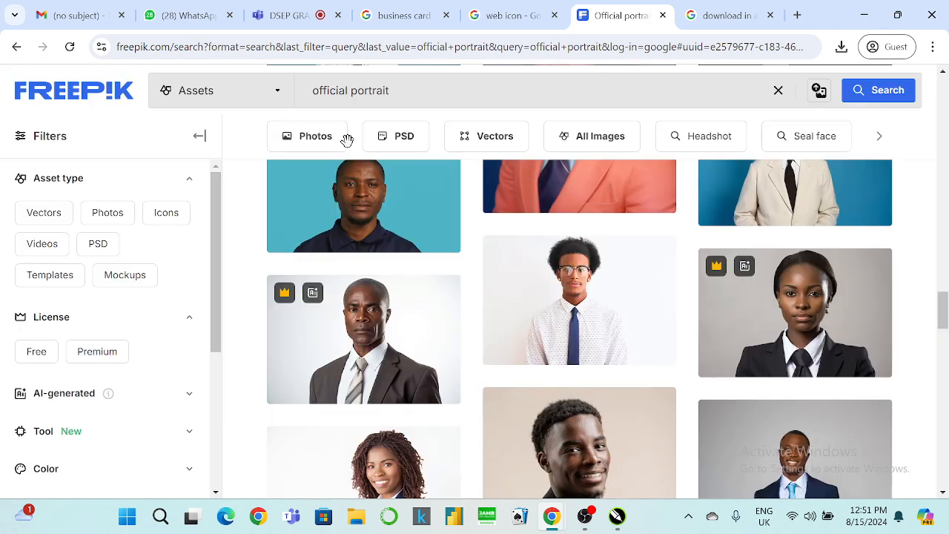
left_click_drag(406, 90, 183, 93)
type("partner in innovation")
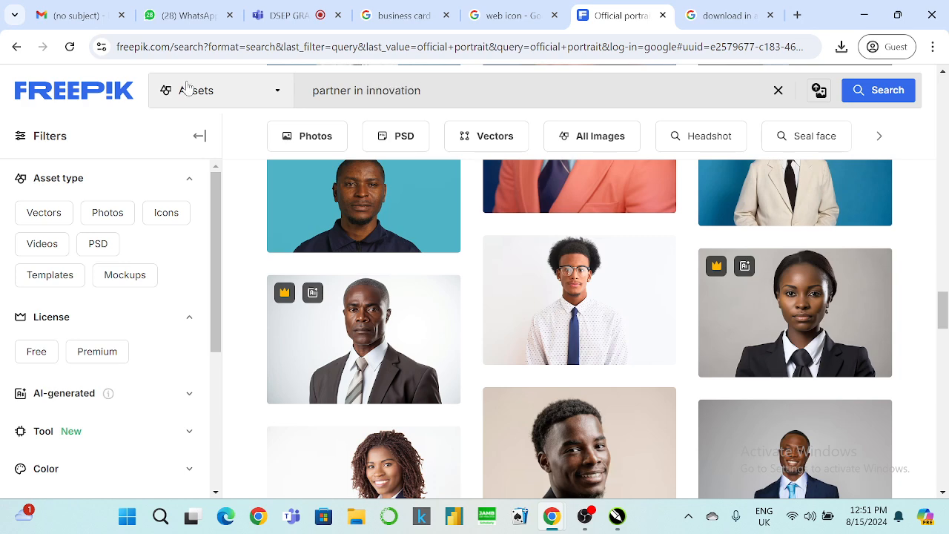
key("Return")
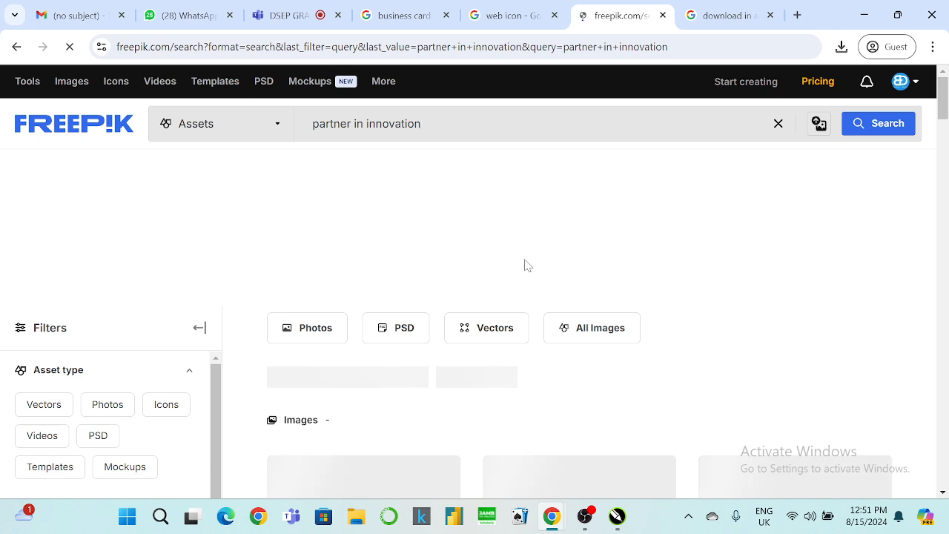
Browse the results and open the photo of two hands holding puzzle pieces.
scroll(524, 266, "down", 3)
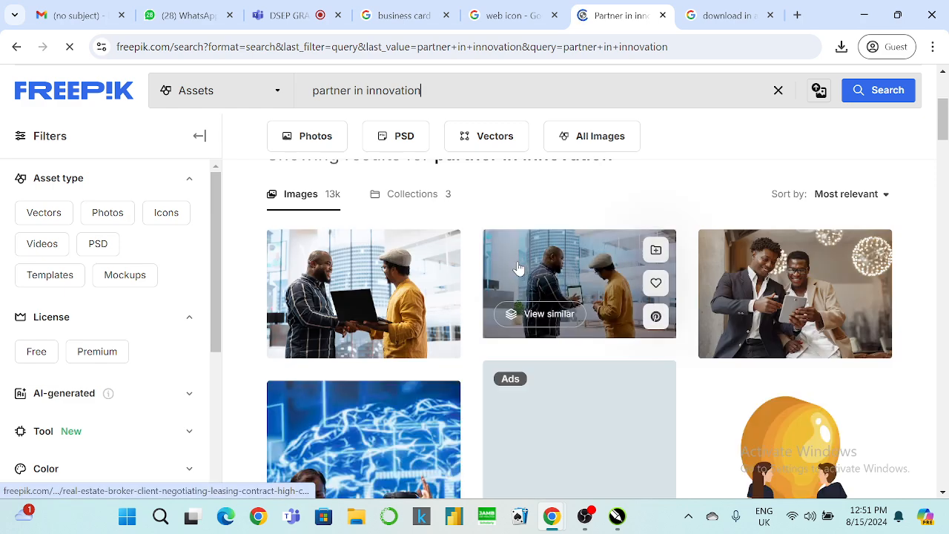
scroll(527, 284, "down", 4)
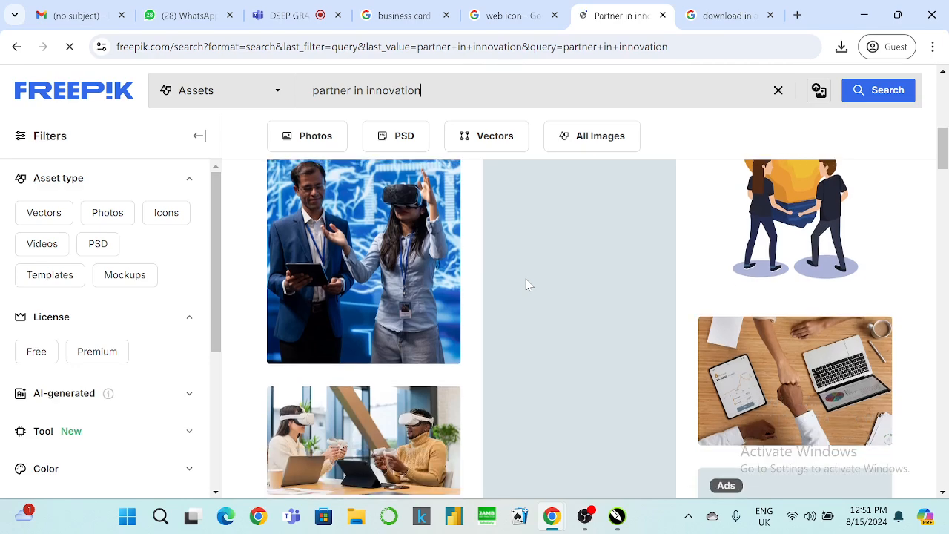
scroll(527, 284, "down", 4)
scroll(528, 283, "down", 1)
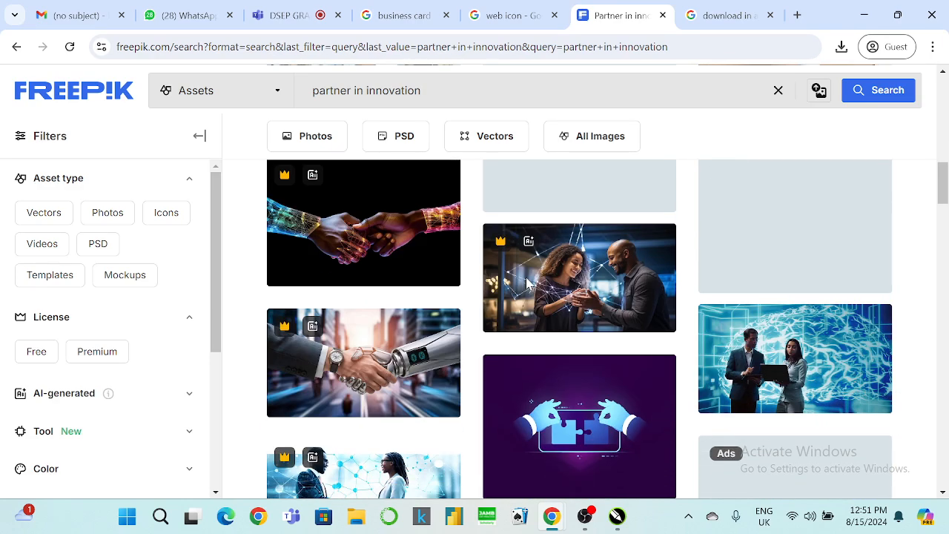
mouse_move(527, 284)
scroll(527, 284, "down", 2)
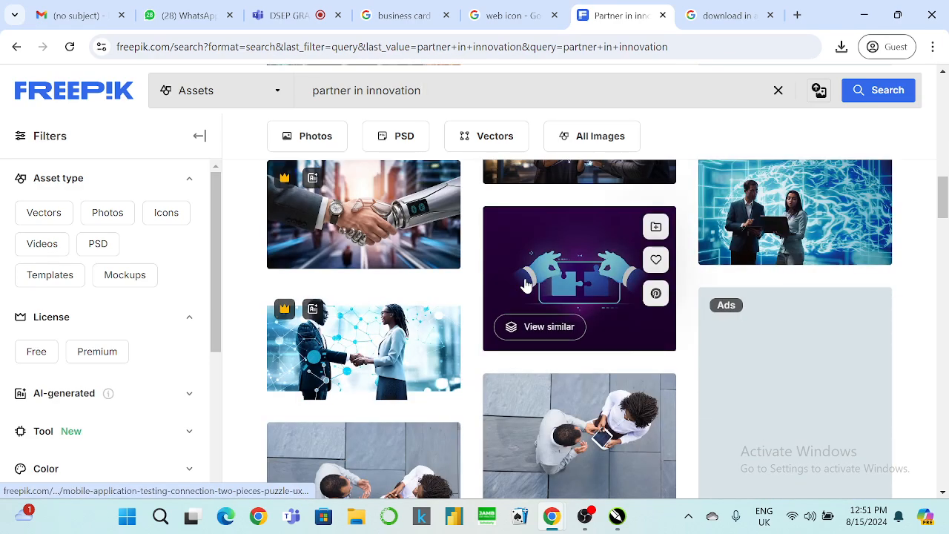
scroll(525, 285, "down", 2)
scroll(525, 284, "down", 2)
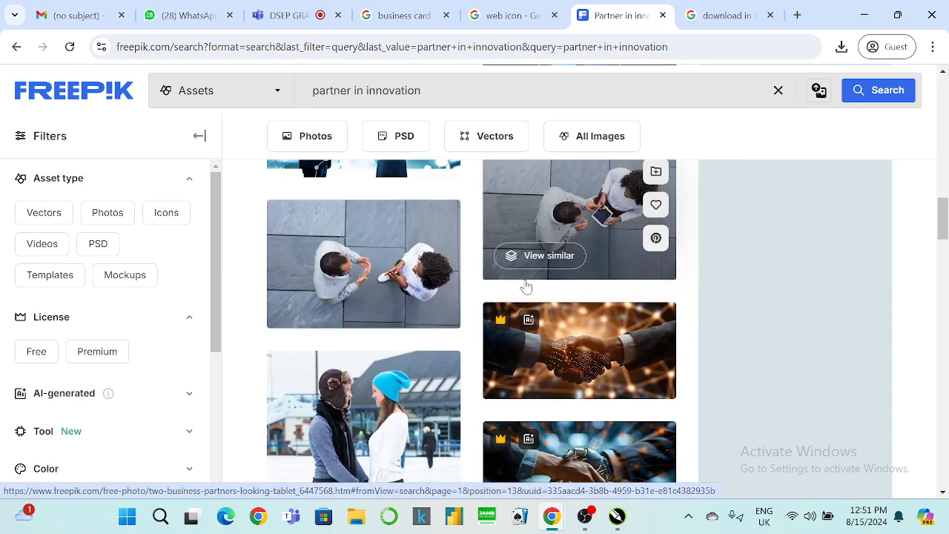
scroll(525, 284, "down", 2)
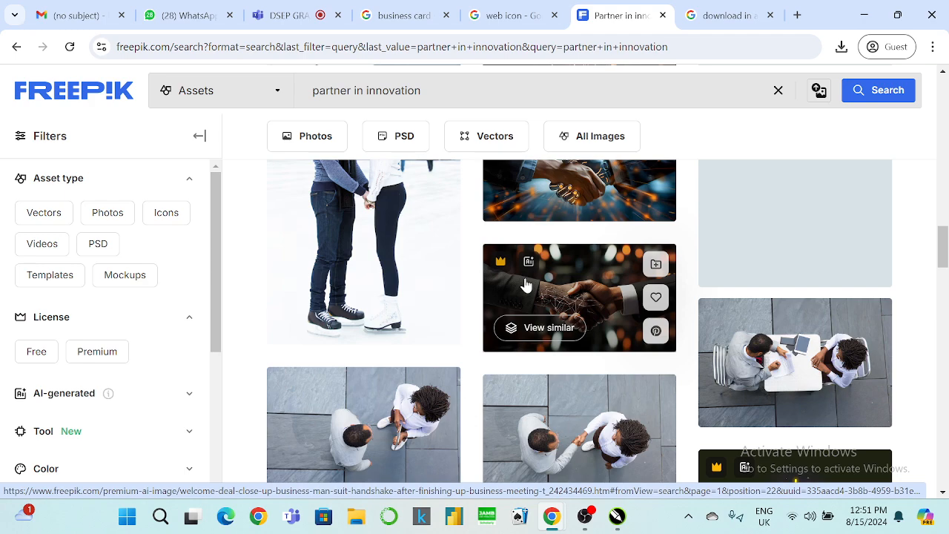
scroll(525, 283, "down", 2)
scroll(655, 255, "up", 3)
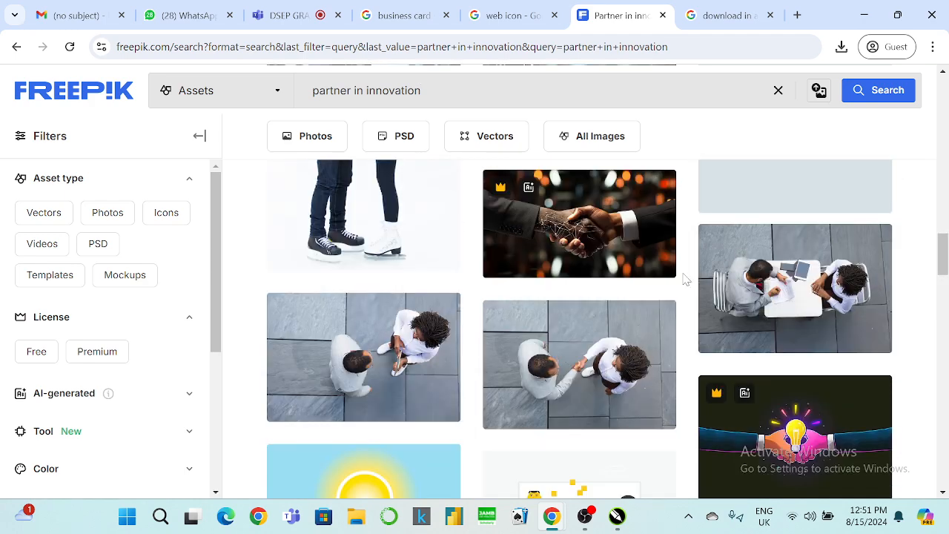
scroll(581, 253, "down", 5)
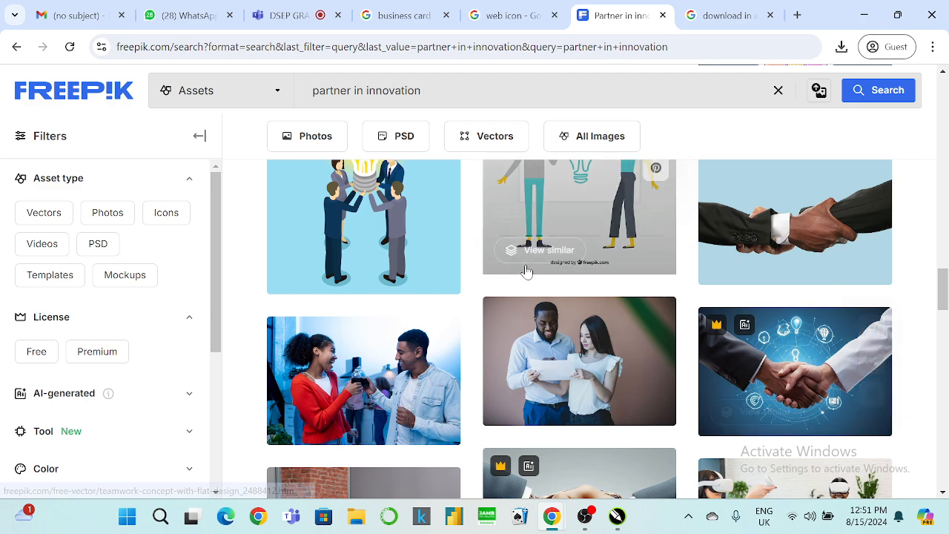
scroll(526, 269, "down", 2)
scroll(529, 275, "down", 3)
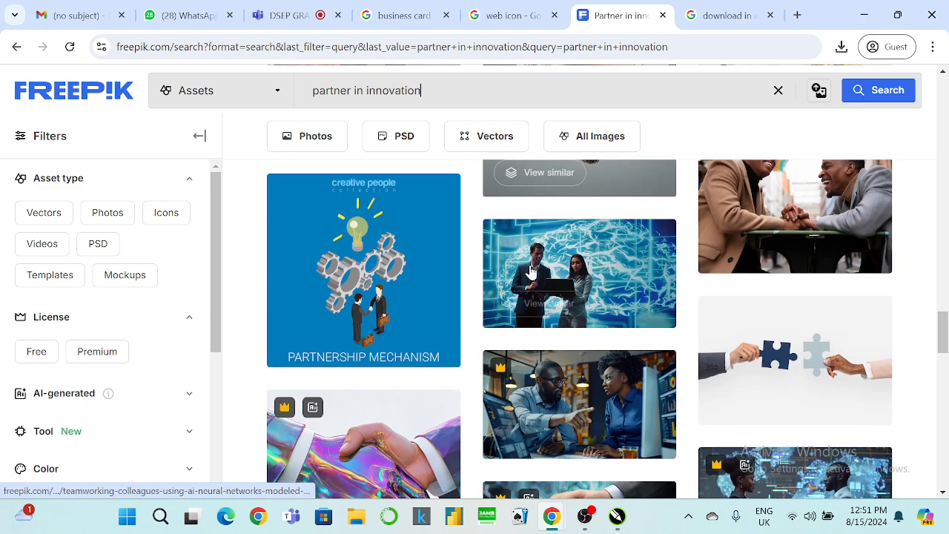
scroll(529, 270, "down", 1)
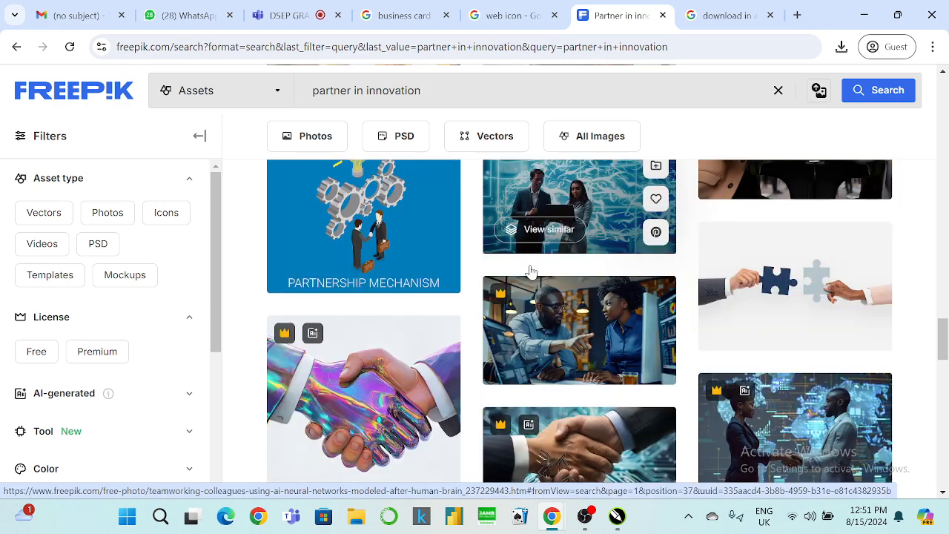
scroll(585, 286, "down", 4)
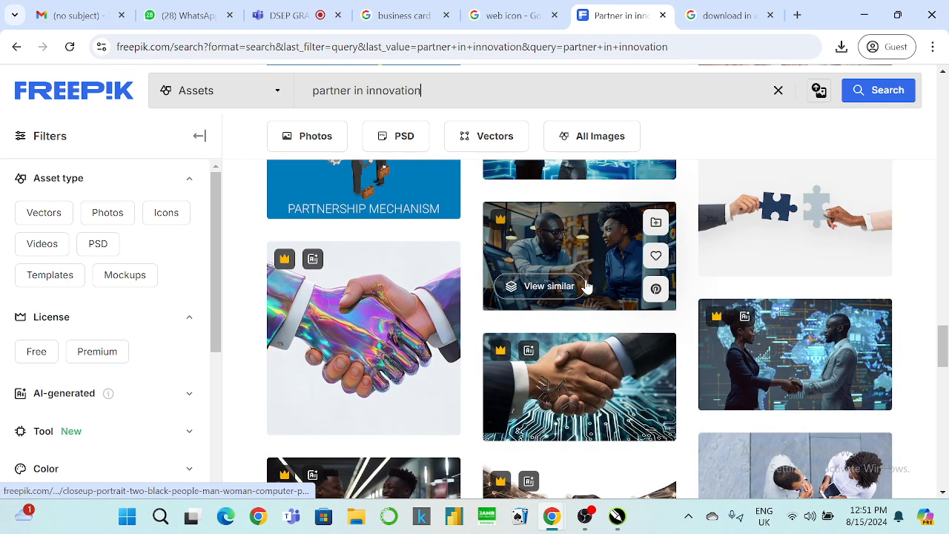
scroll(585, 285, "down", 2)
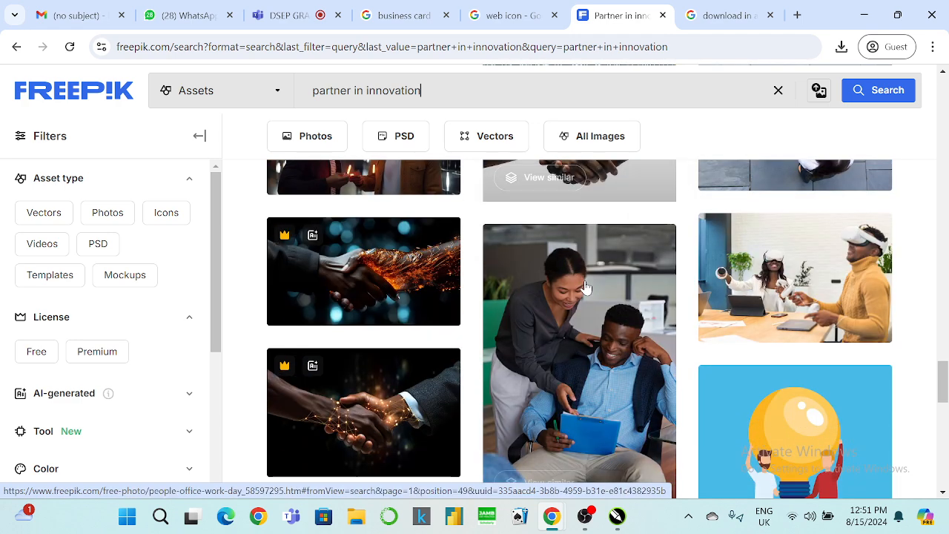
scroll(585, 287, "down", 3)
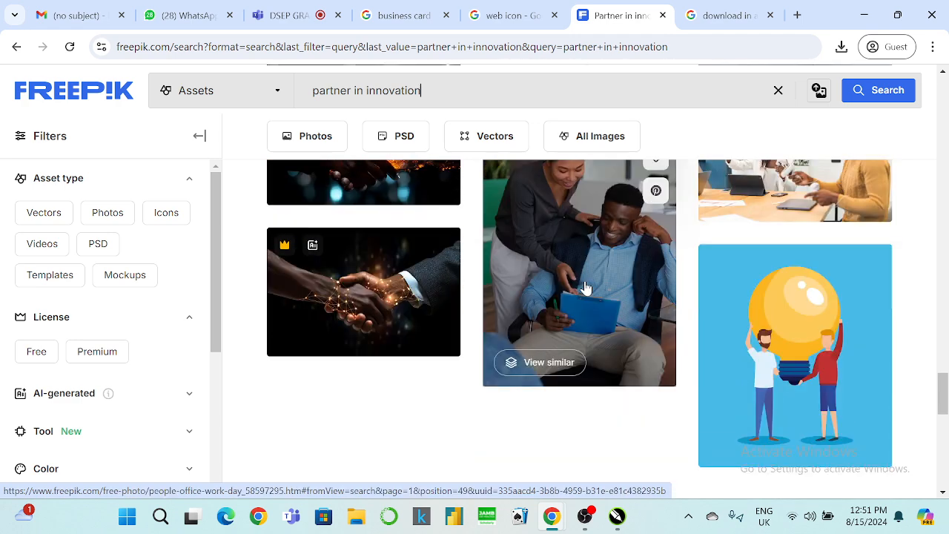
scroll(586, 287, "up", 3)
scroll(771, 305, "up", 3)
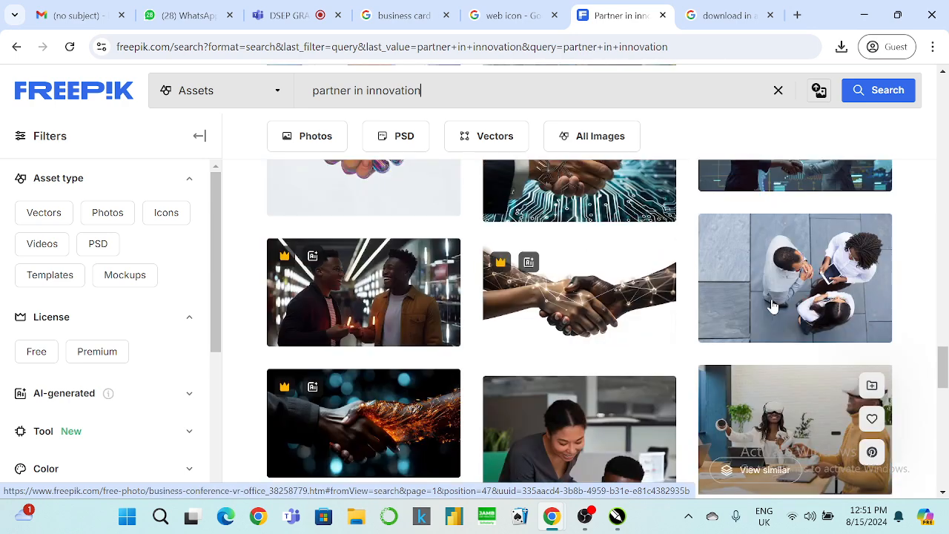
scroll(771, 305, "up", 2)
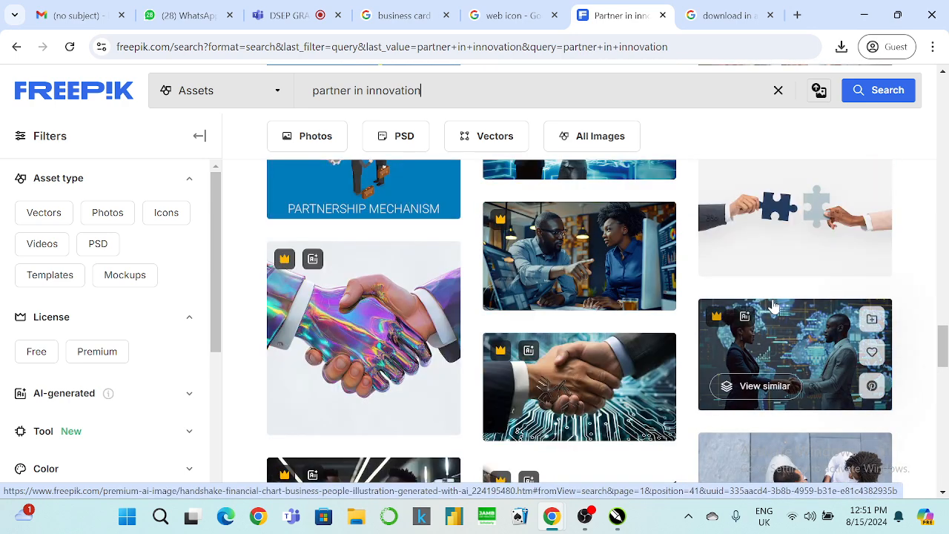
scroll(831, 324, "up", 1)
left_click(813, 280)
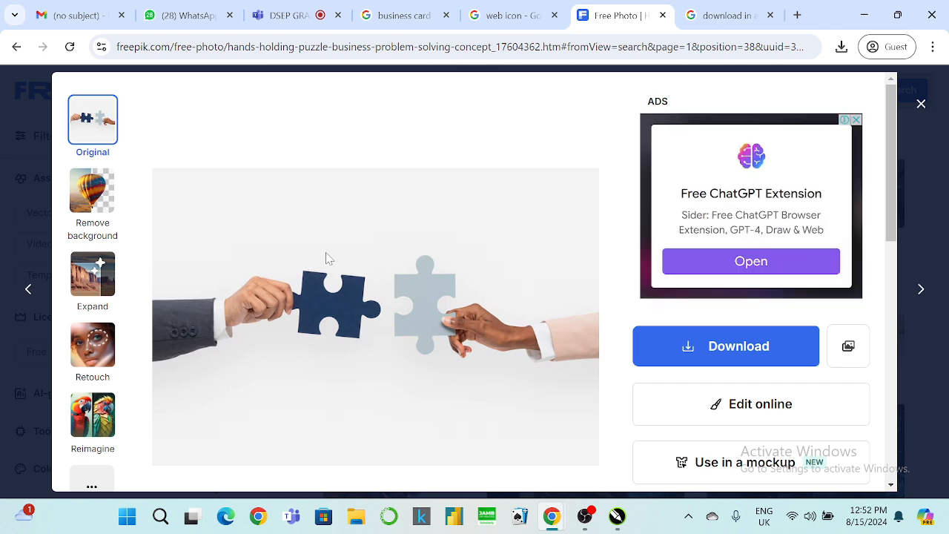
Free-download the puzzle-hands photo into Downloads, then return to CorelDRAW.
scroll(329, 258, "down", 1)
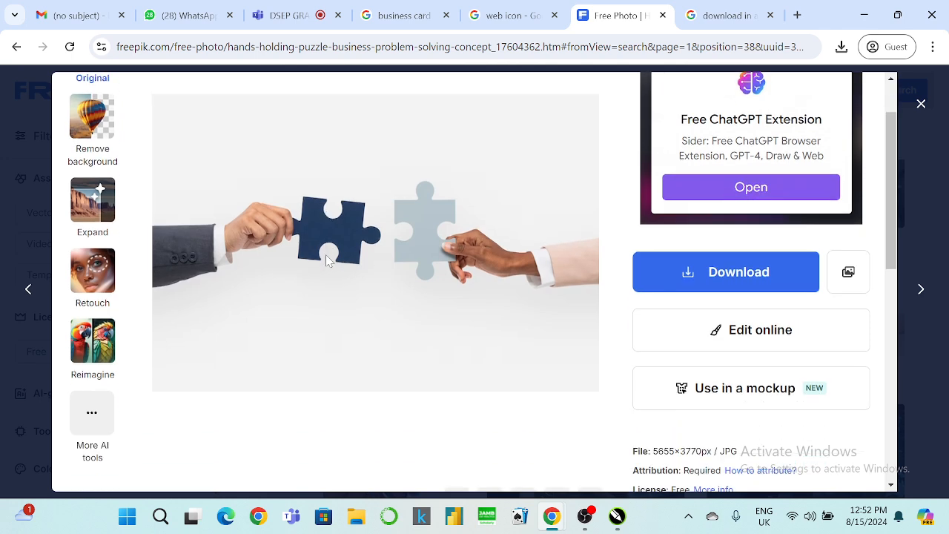
left_click(666, 279)
left_click(697, 423)
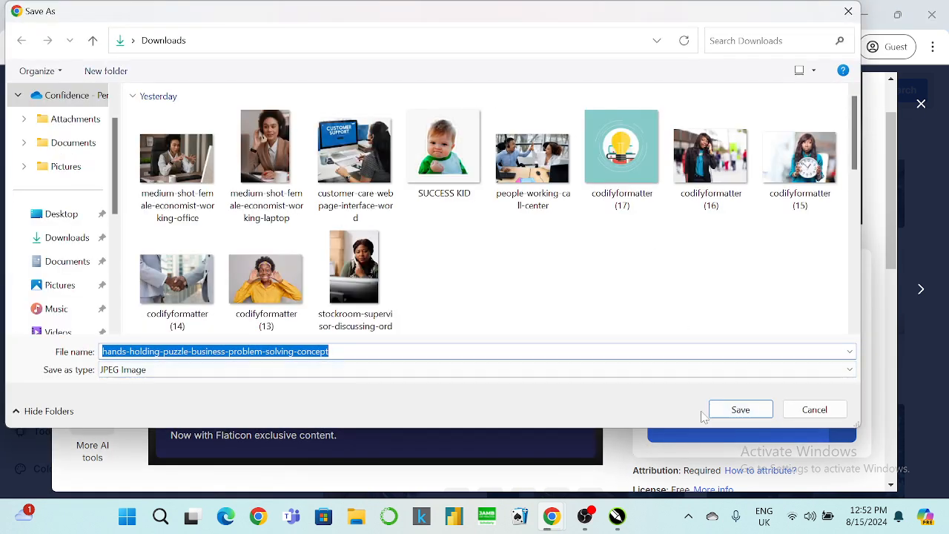
left_click(711, 414)
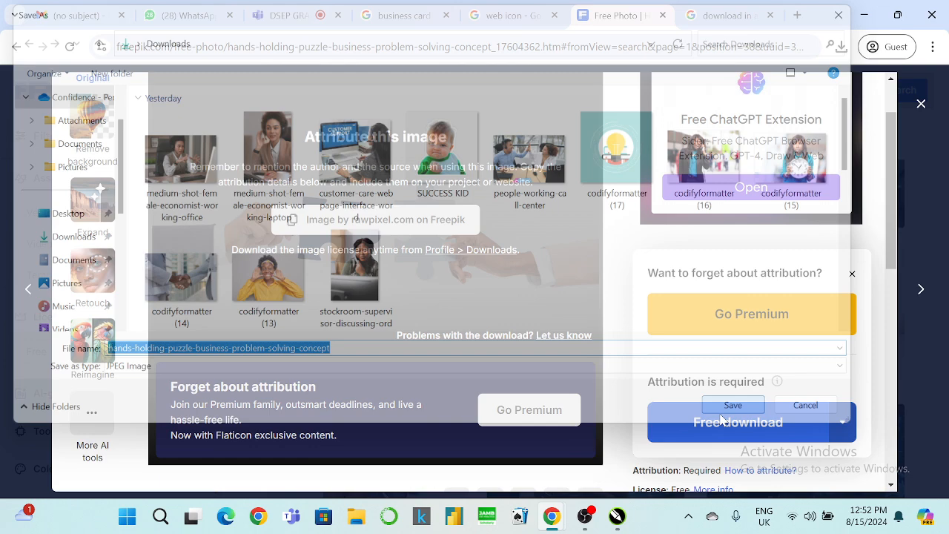
left_click(862, 16)
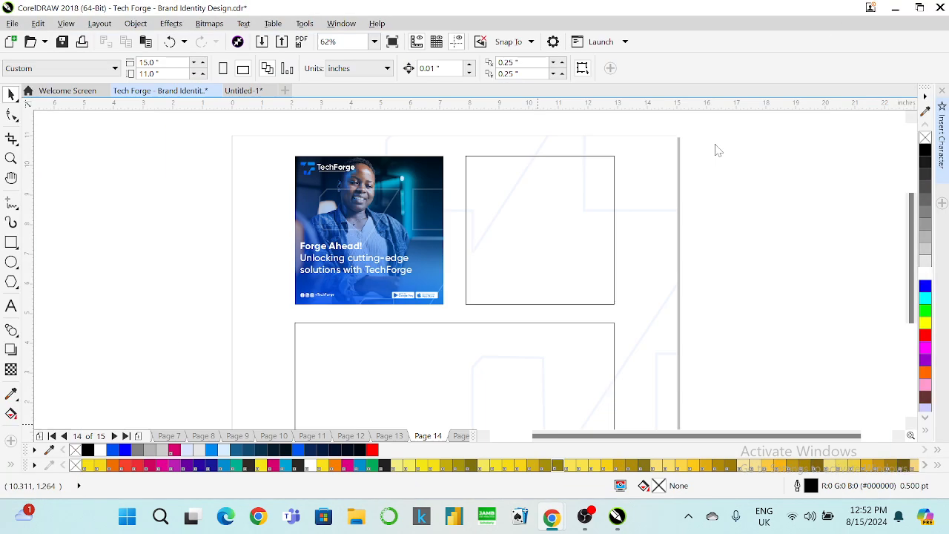
Import the hands-holding-puzzle photo and place it beside the empty square frame.
key("ctrl+i")
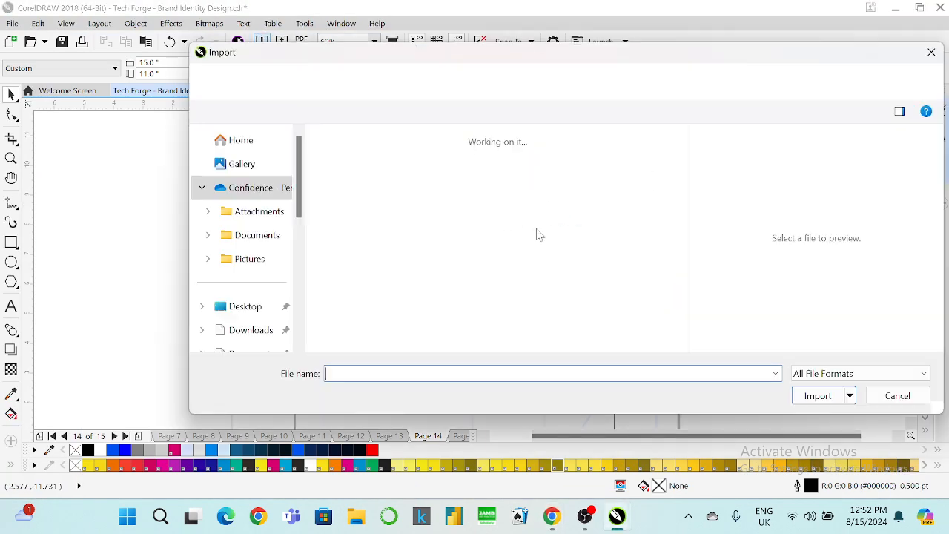
left_click(818, 395)
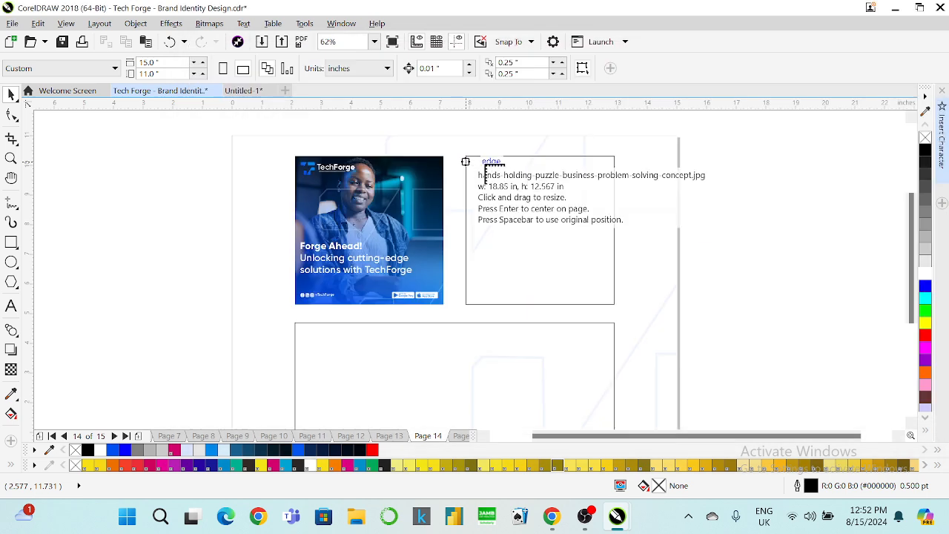
left_click_drag(503, 167, 699, 275)
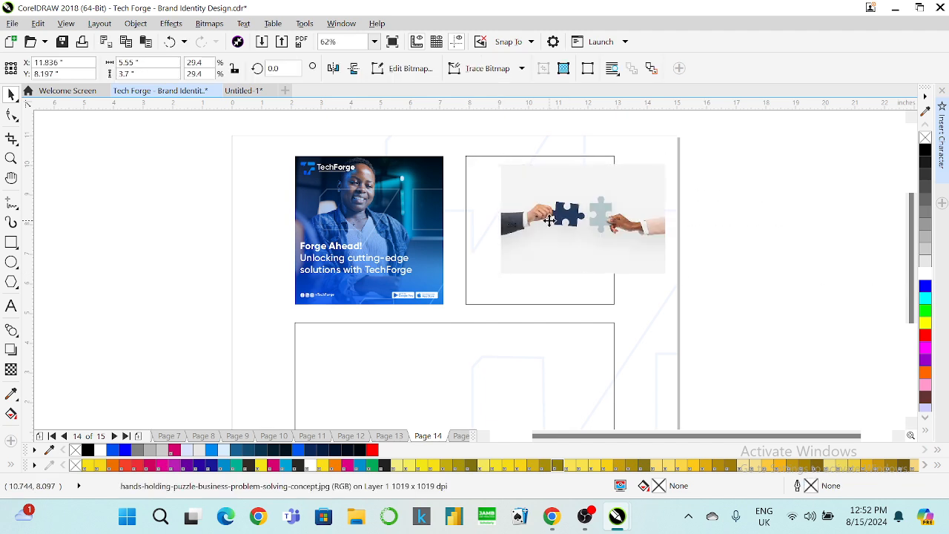
left_click_drag(550, 221, 514, 206)
PowerClip the photo into the square frame and stretch it to fill the frame.
left_click(551, 249)
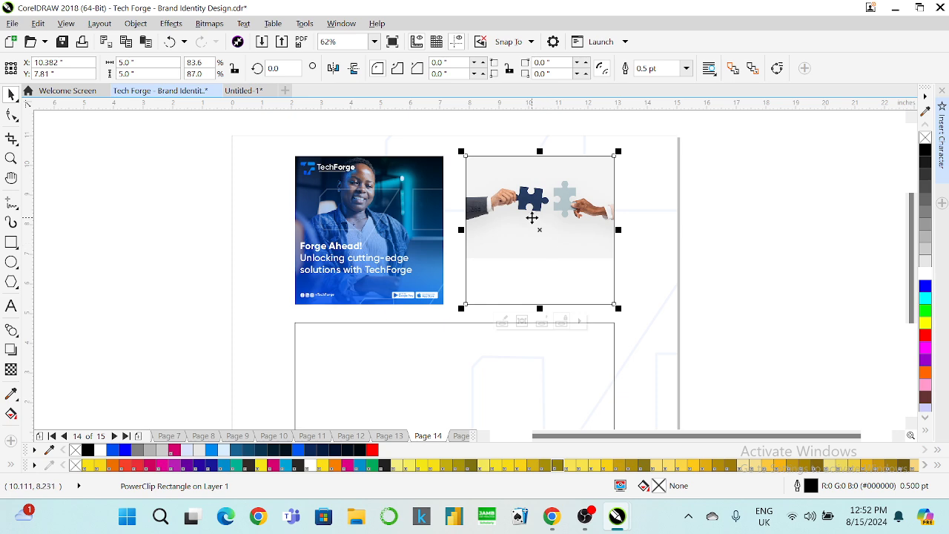
right_click(531, 217)
mouse_move(627, 136)
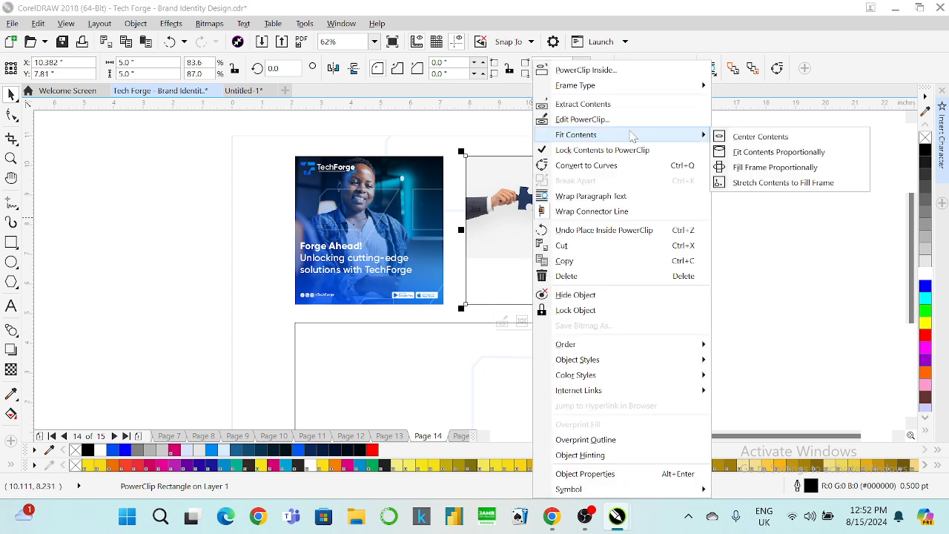
left_click(749, 183)
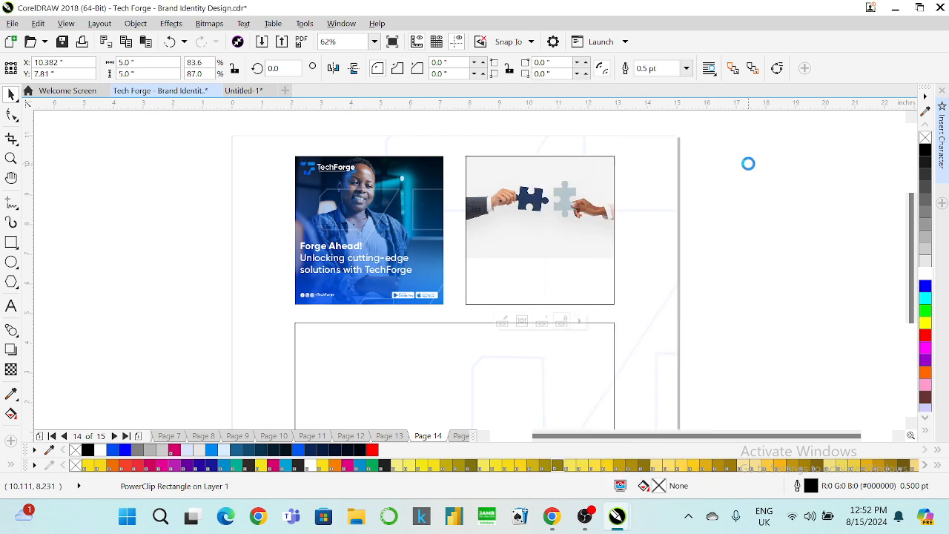
right_click(539, 198)
Scale the puzzle photo inside its frame down to 28.4% and finish editing.
left_click(586, 120)
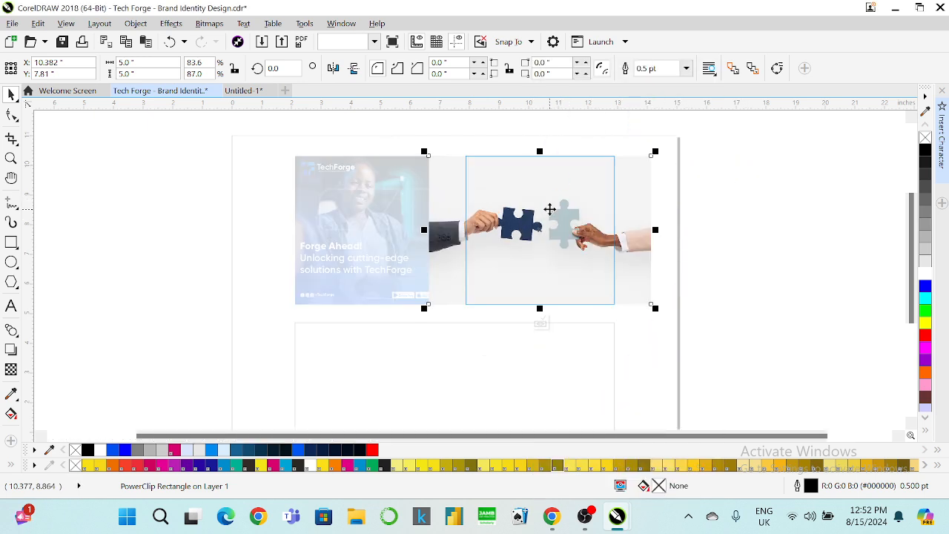
left_click_drag(655, 307, 627, 290)
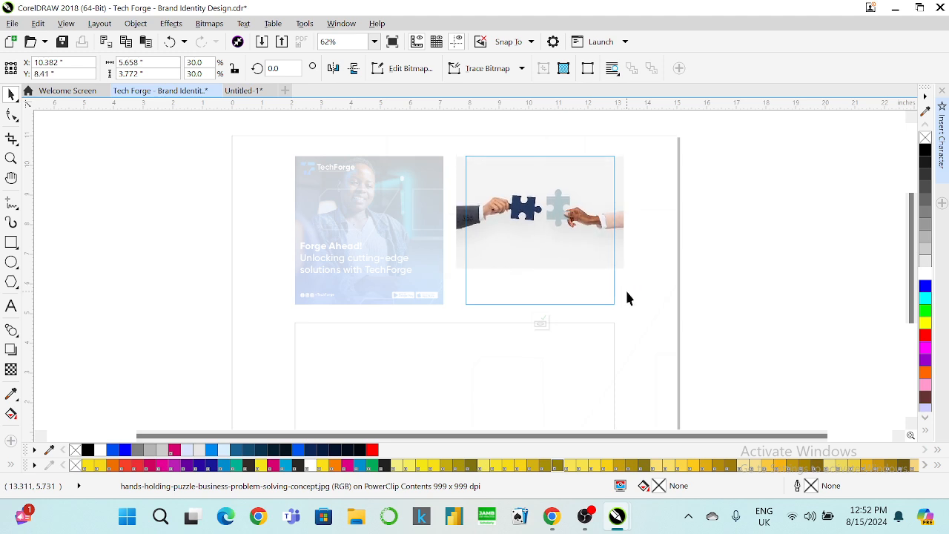
left_click_drag(629, 275, 621, 268)
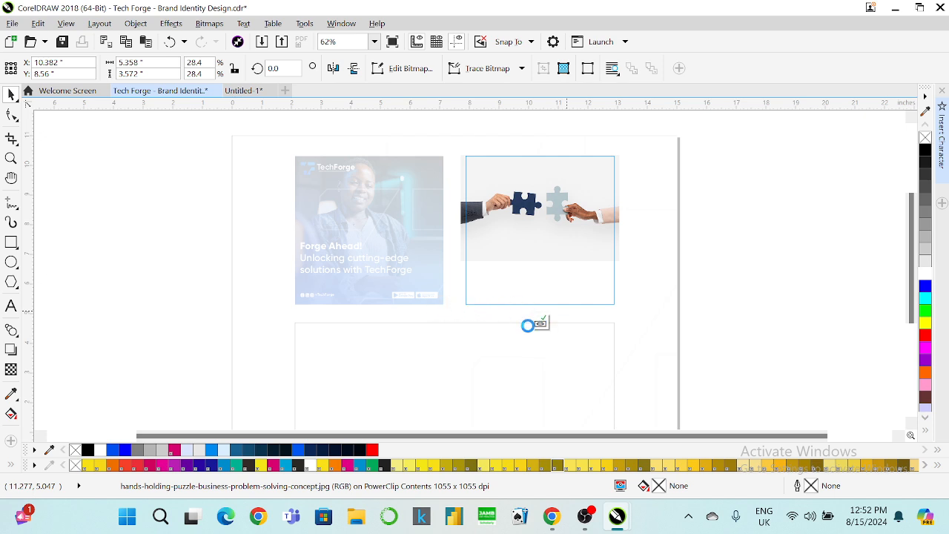
left_click(540, 323)
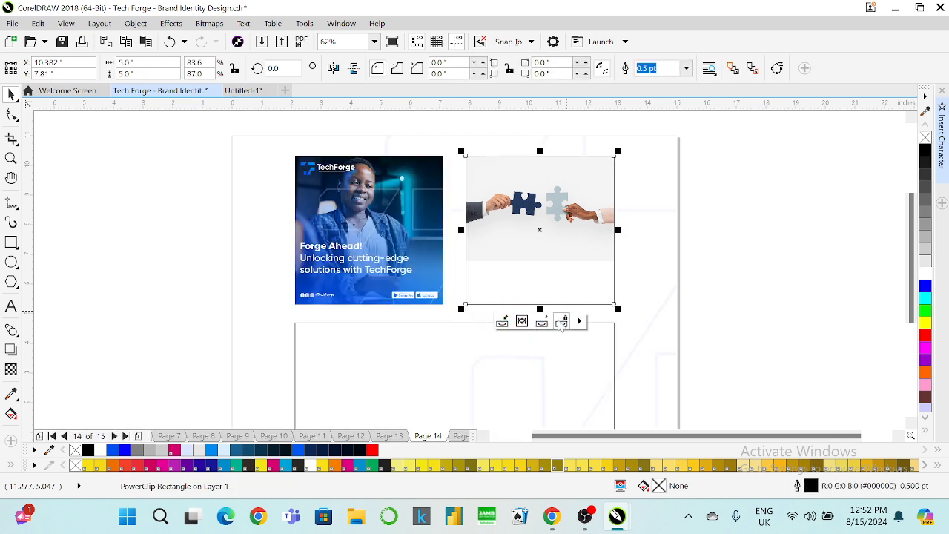
Open the first post's PowerClip contents for editing.
left_click(419, 215)
right_click(420, 215)
left_click(482, 120)
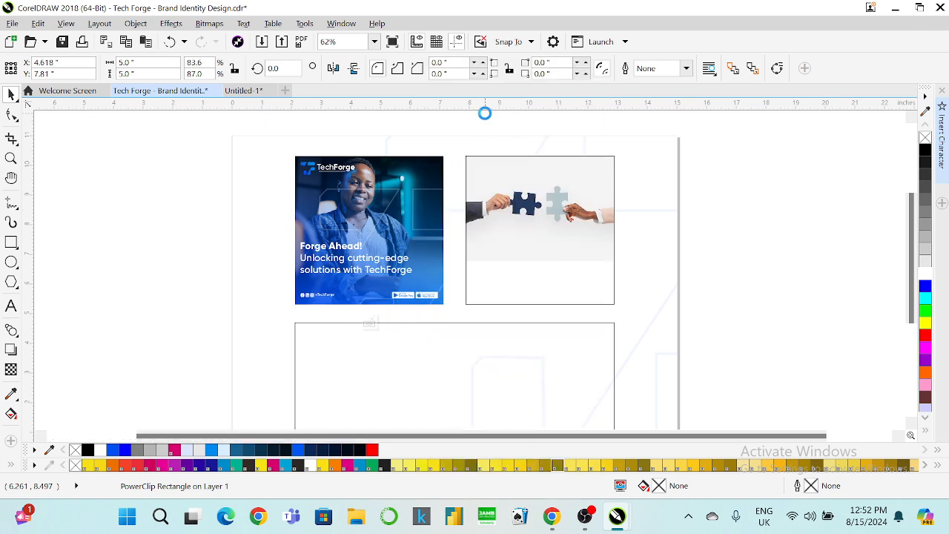
Select the first post's blue gradient overlay and line graphic, then leave its contents.
left_click(271, 325)
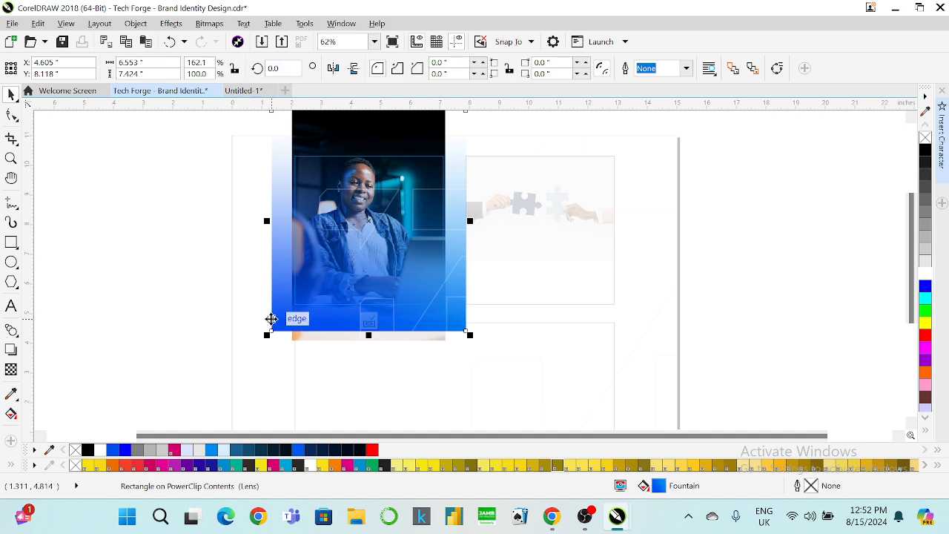
left_click(420, 321, "shift")
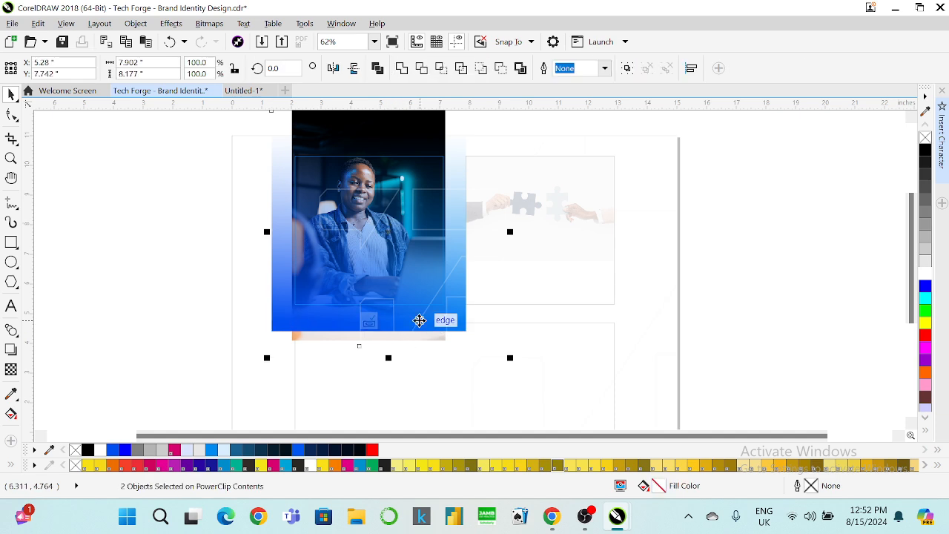
left_click(369, 323)
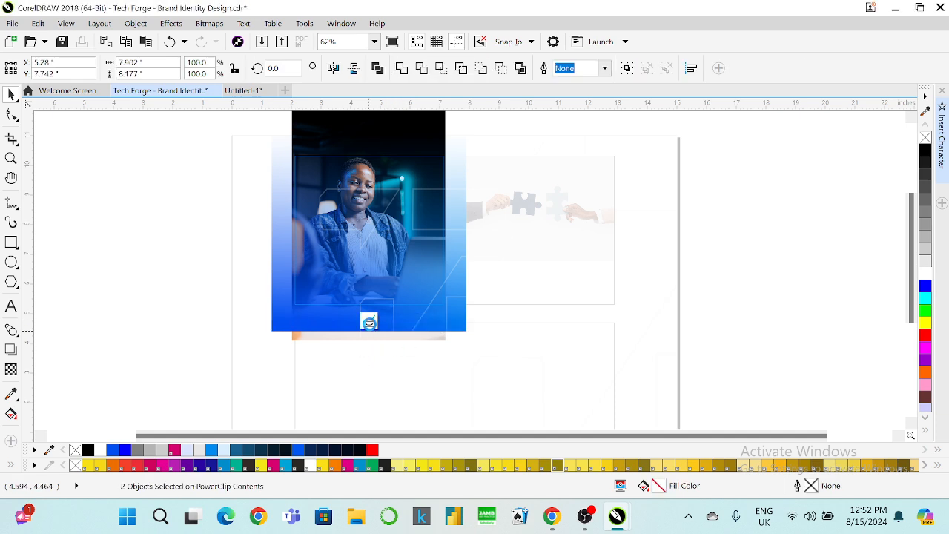
Inside the puzzle post, position the pasted gradient and lines over the frame behind the photo.
left_click(536, 269)
right_click(536, 271)
left_click(585, 119)
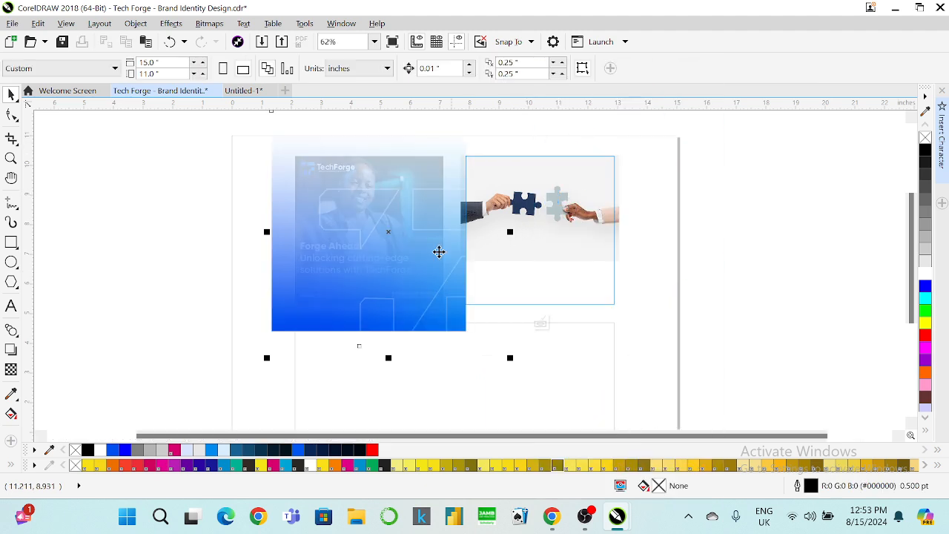
left_click_drag(368, 308, 531, 334)
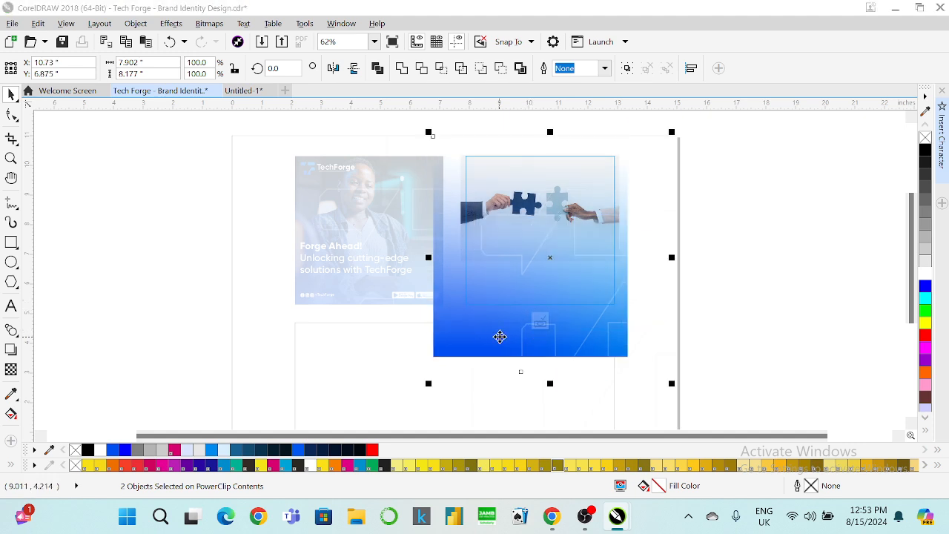
left_click_drag(499, 335, 511, 310)
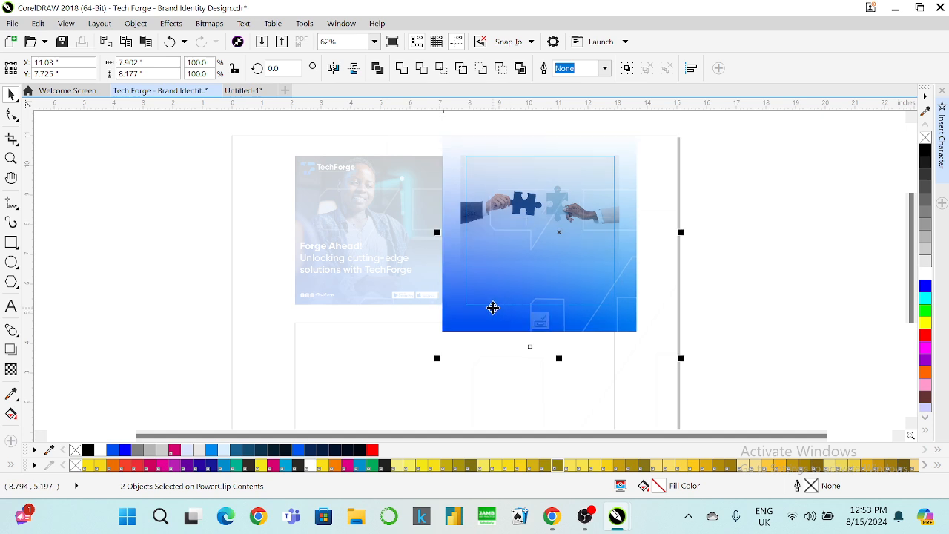
left_click(719, 212)
left_click(568, 215)
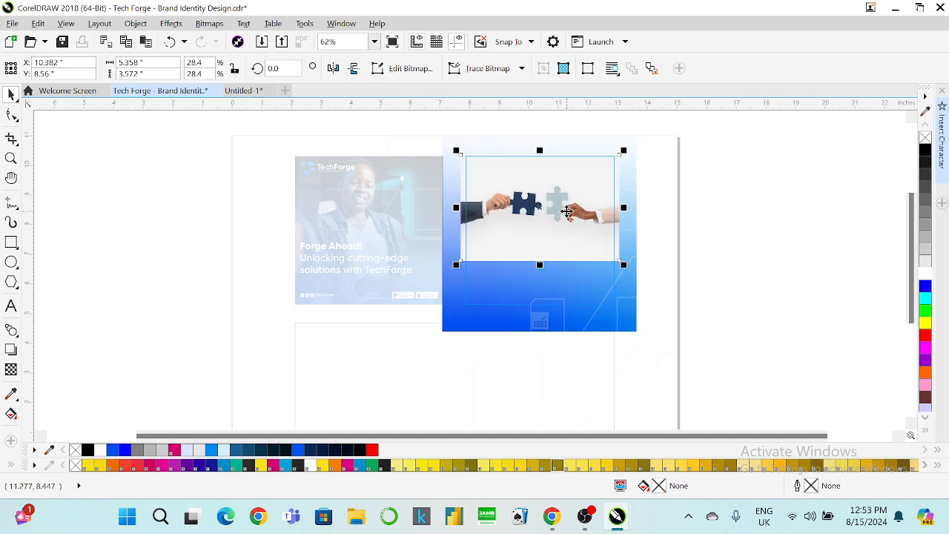
left_click(11, 369)
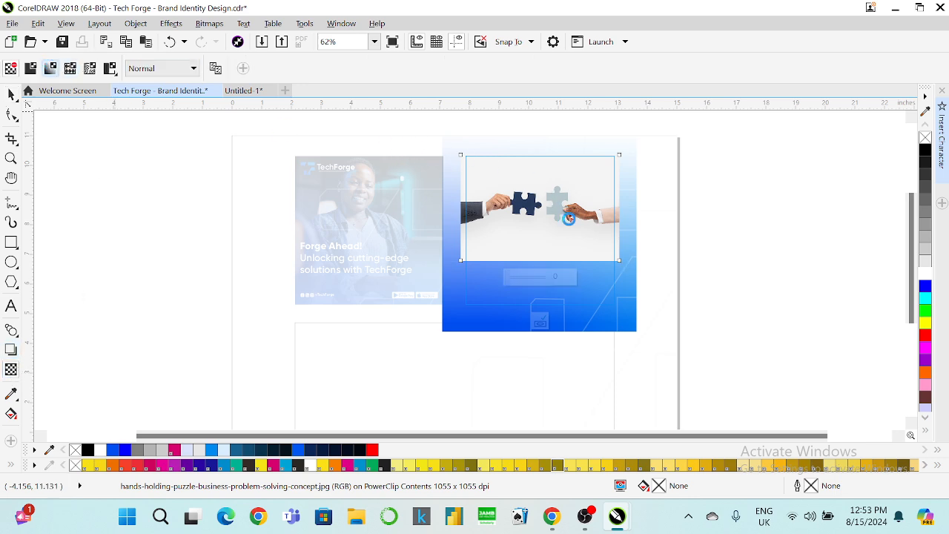
Give the puzzle photo a vertical linear transparency fading its lower part into the blue.
left_click(568, 216)
left_click_drag(459, 205, 545, 260)
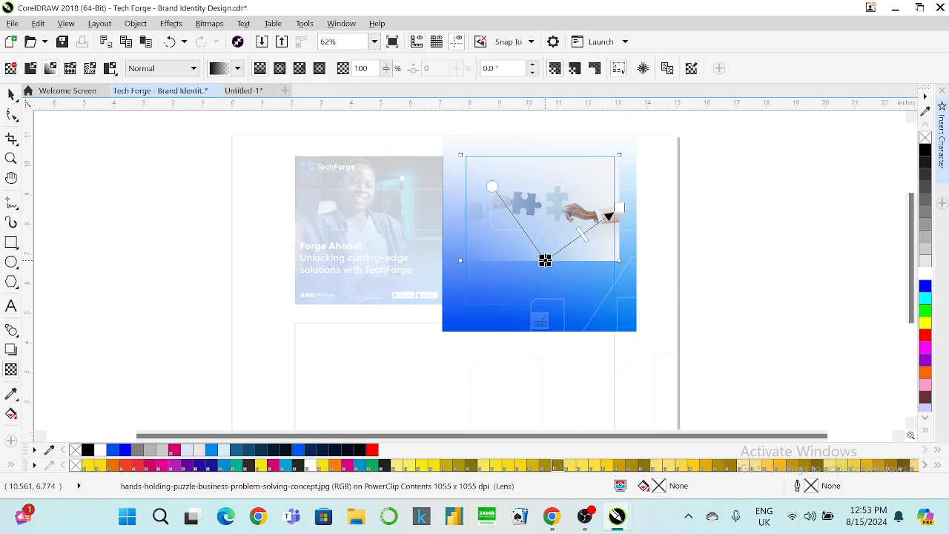
left_click_drag(619, 217, 545, 191)
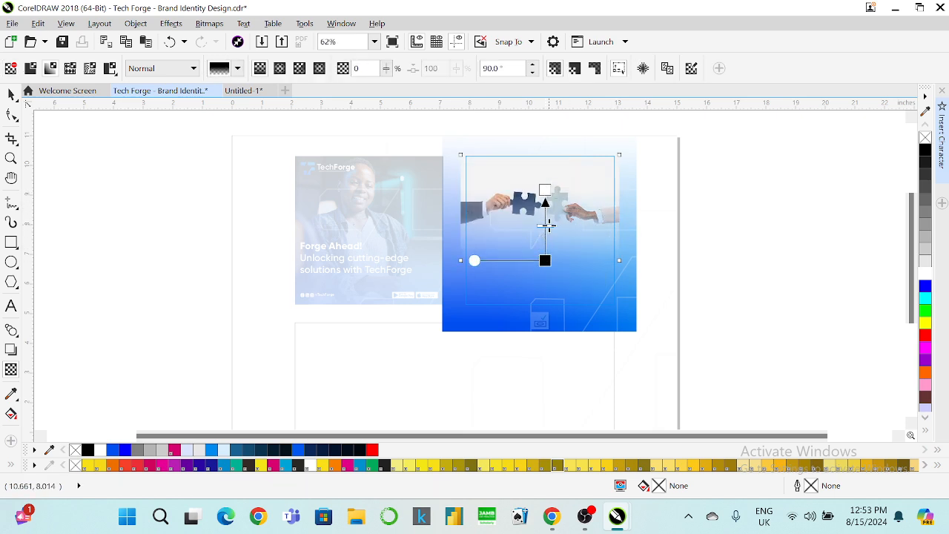
left_click_drag(546, 223, 544, 254)
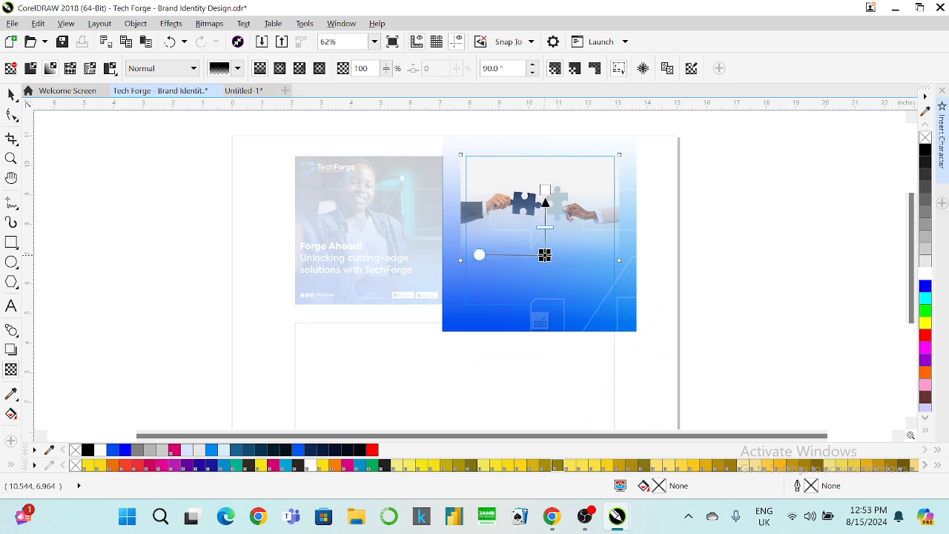
left_click_drag(545, 191, 547, 204)
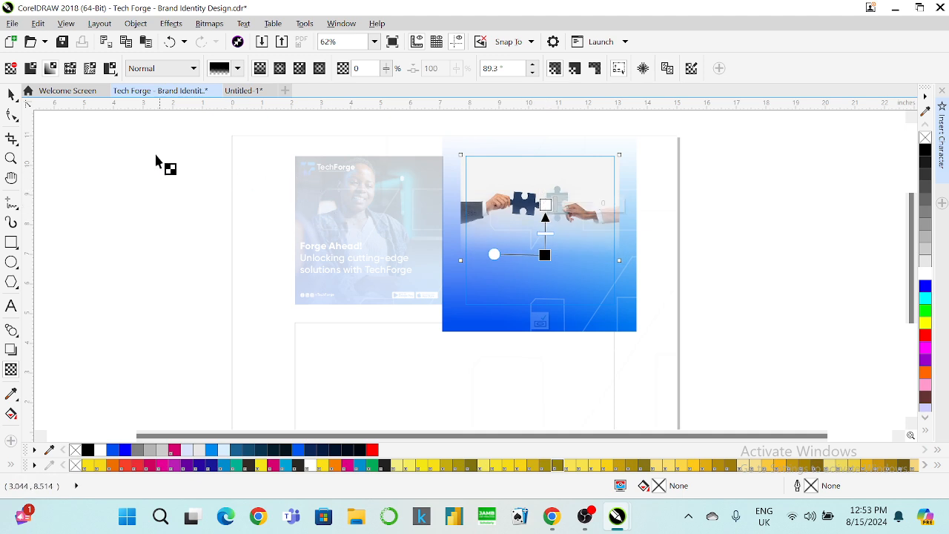
left_click(12, 94)
left_click(709, 180)
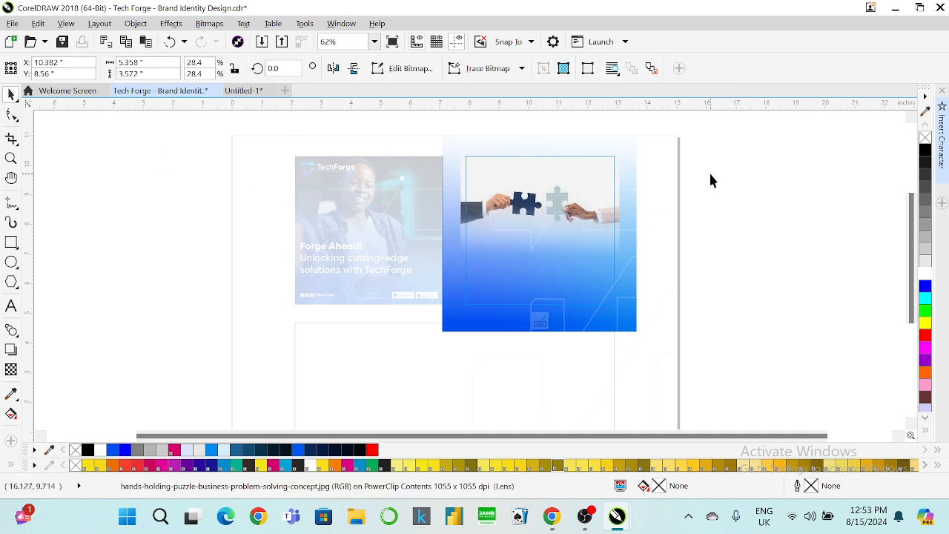
Set the puzzle photo's temperature to 6,519 in Image Adjustment Lab.
left_click(532, 183)
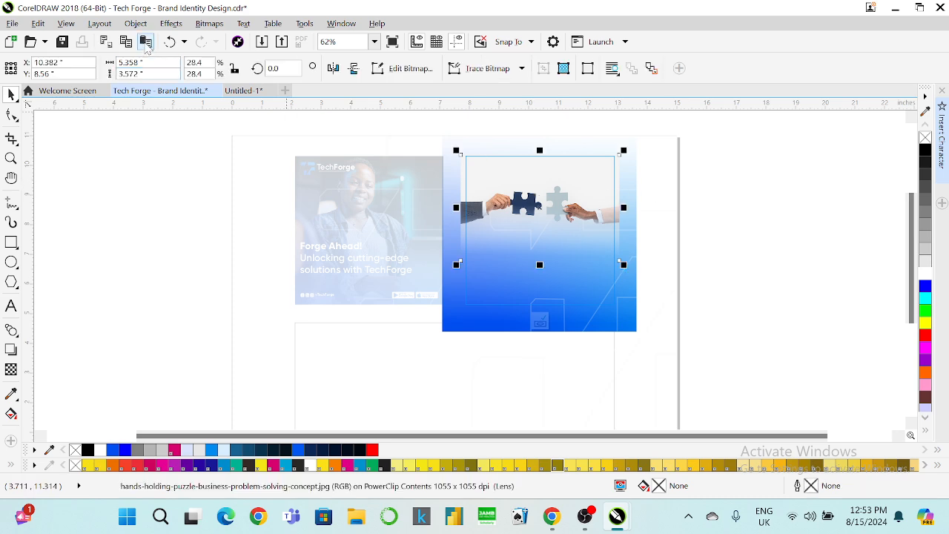
left_click(183, 27)
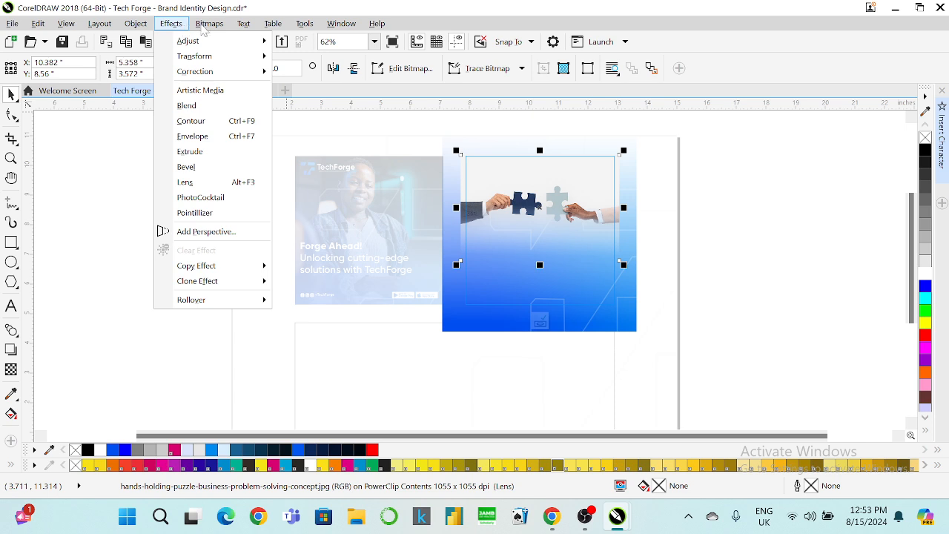
mouse_move(209, 23)
left_click(238, 73)
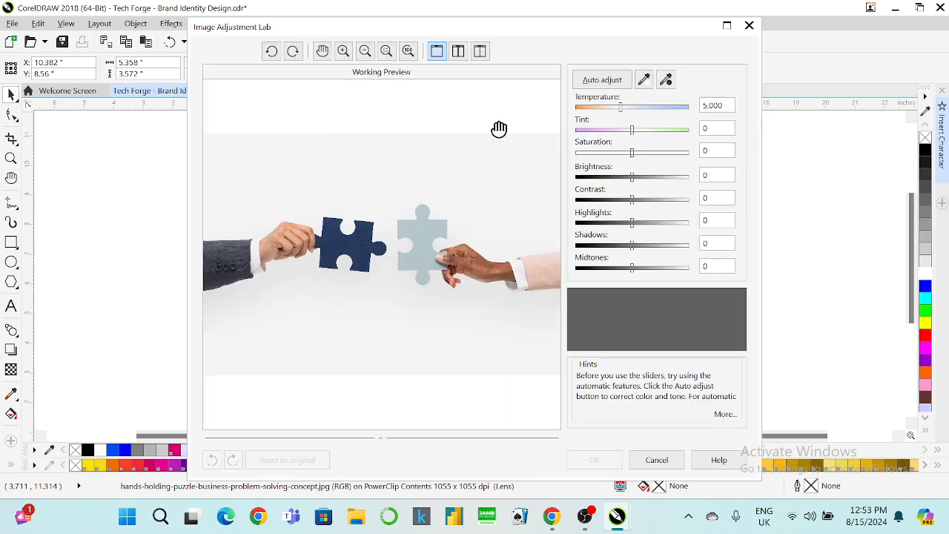
left_click(642, 107)
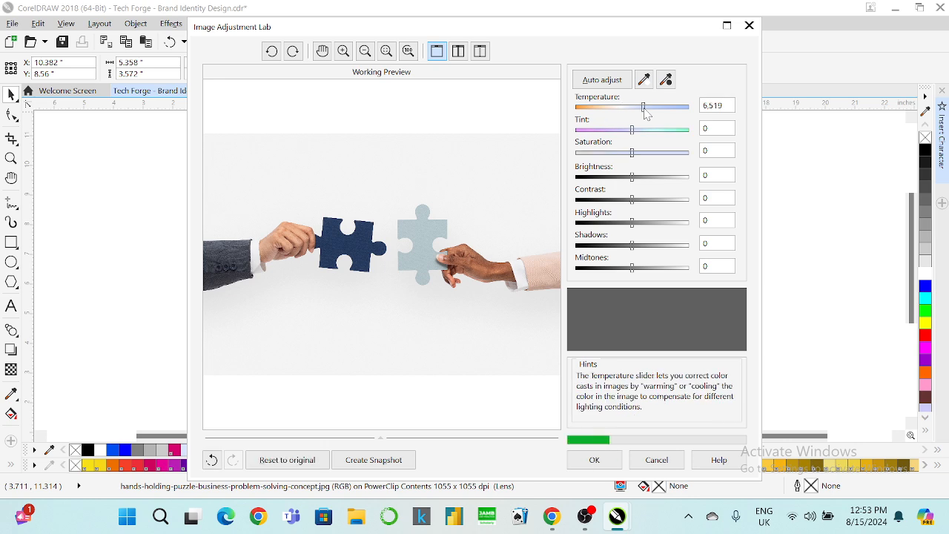
left_click(595, 459)
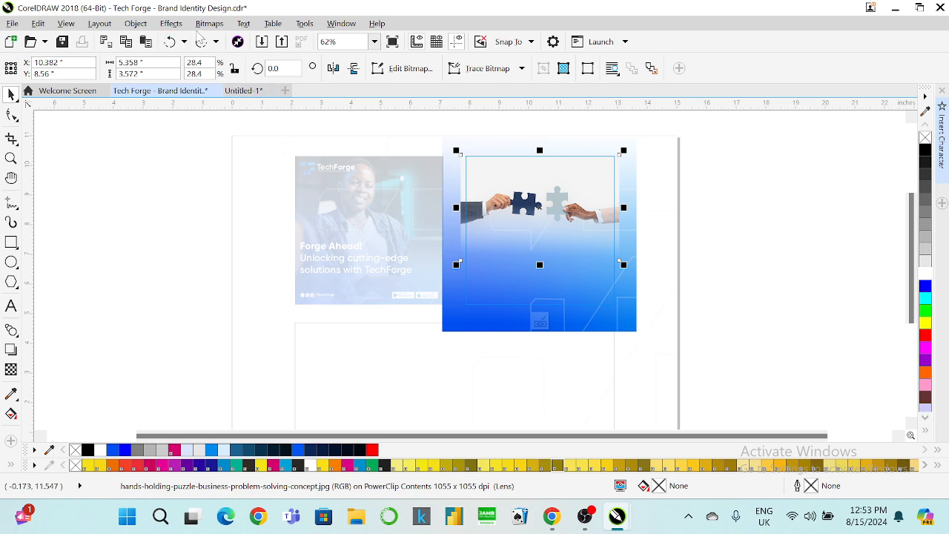
Readjust the photo to temperature 6,650 and tint 4, then finish editing the PowerClip.
left_click(207, 24)
left_click(244, 75)
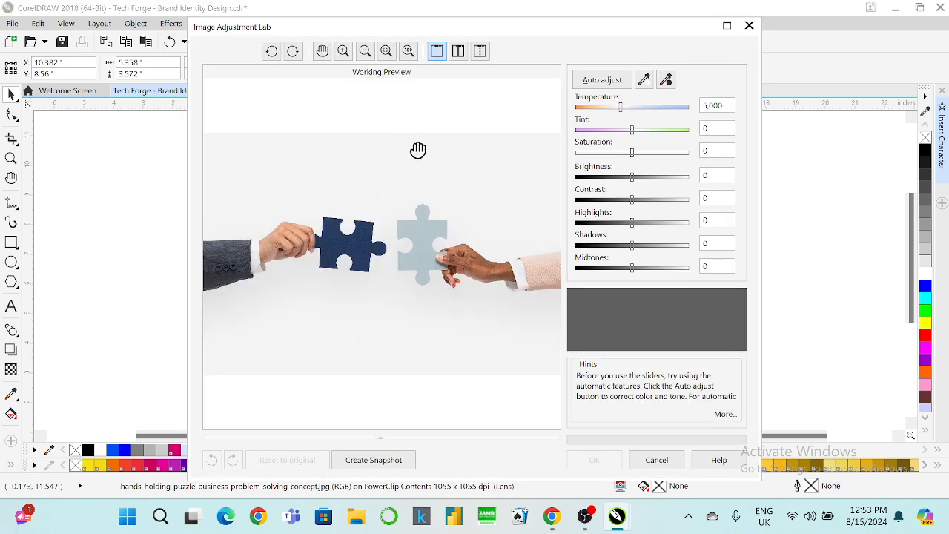
left_click(644, 108)
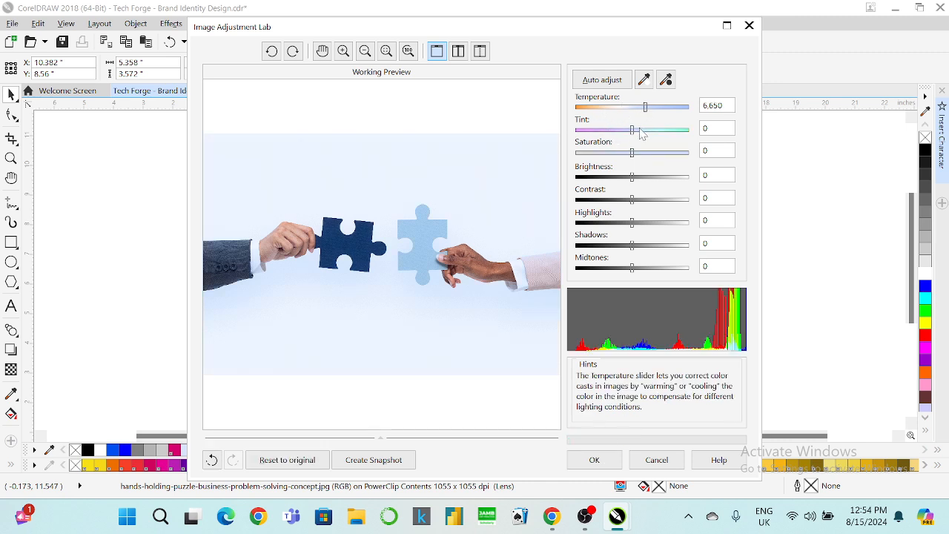
left_click(634, 131)
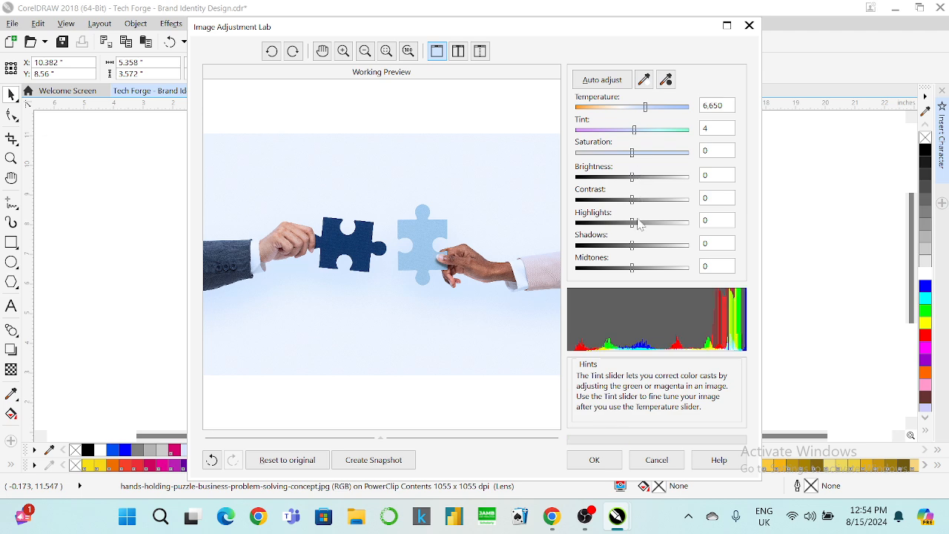
left_click(587, 456)
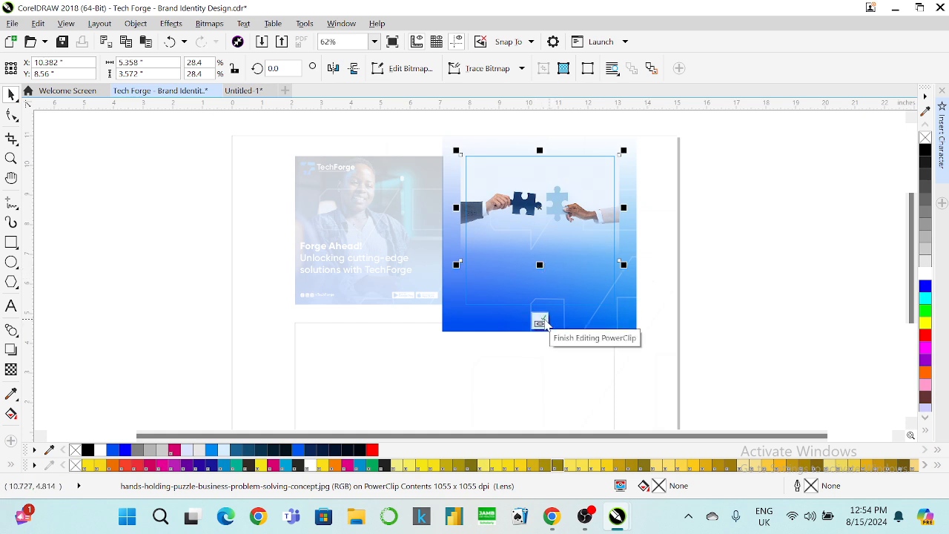
left_click(541, 322)
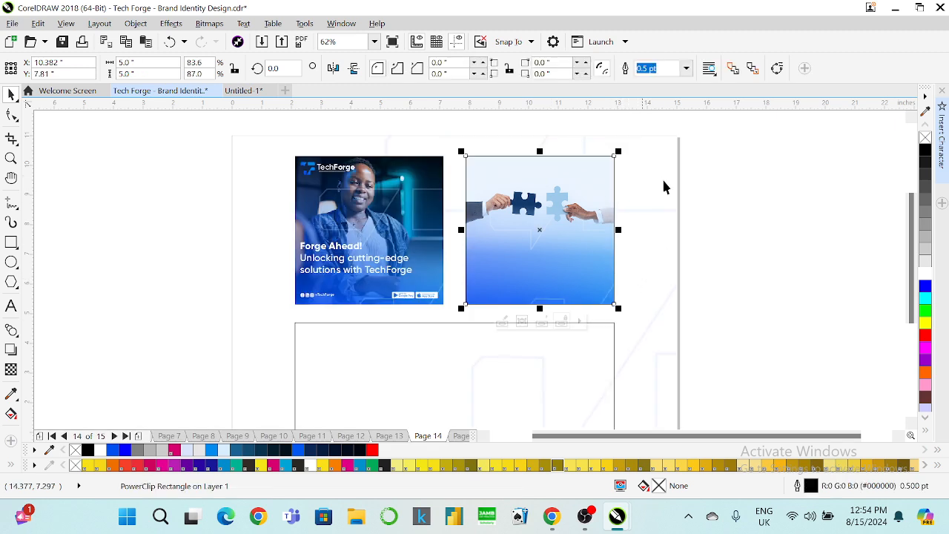
Copy the first post's logo and text group onto the puzzle post, centred on it.
left_click(775, 199)
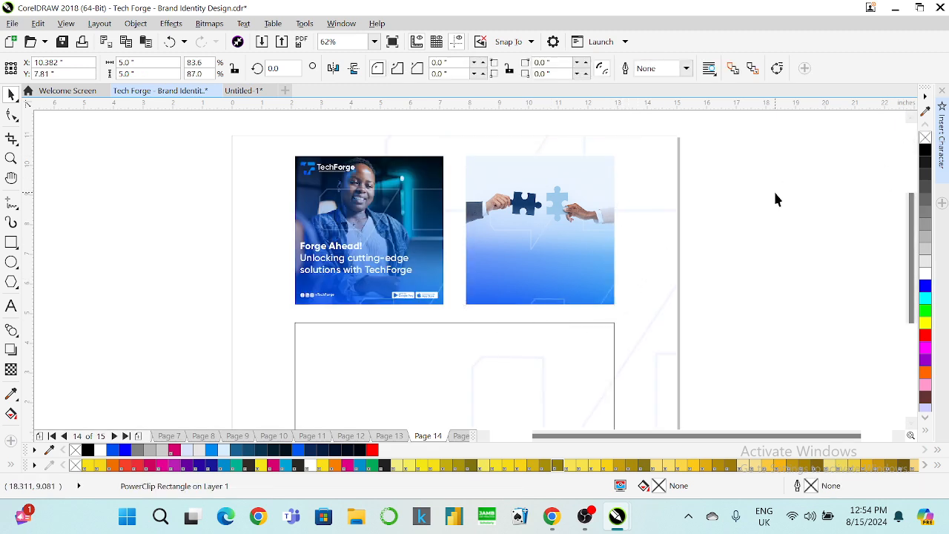
left_click(341, 170)
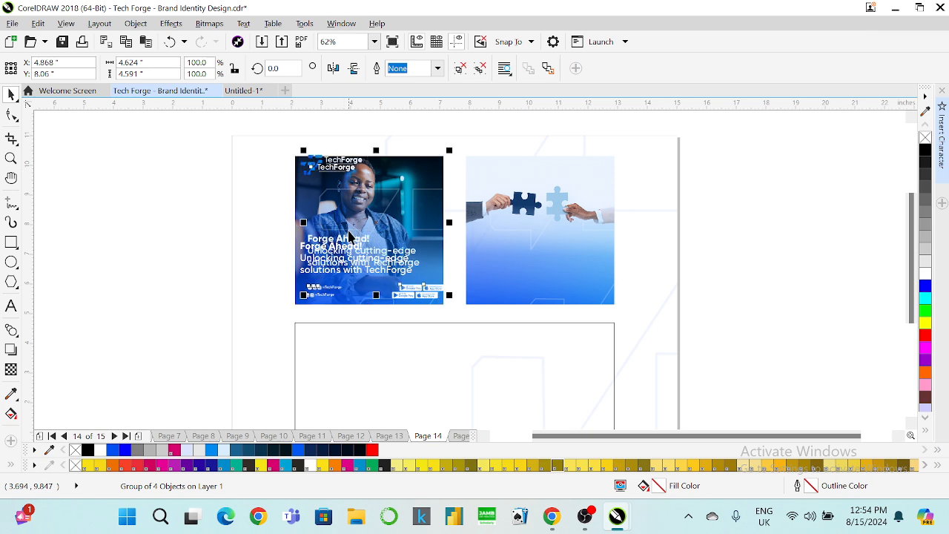
left_click_drag(369, 251, 515, 243)
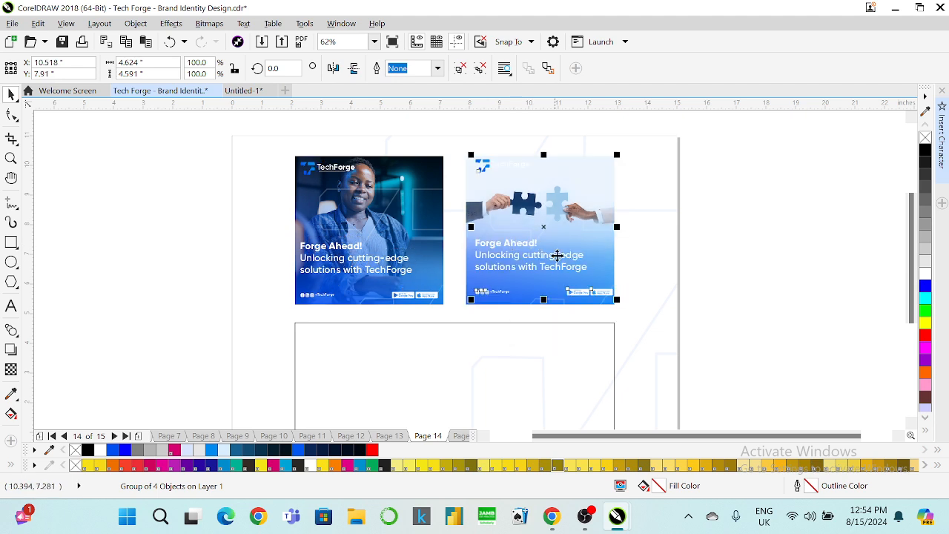
left_click(467, 187, "shift")
key("e")
key("c")
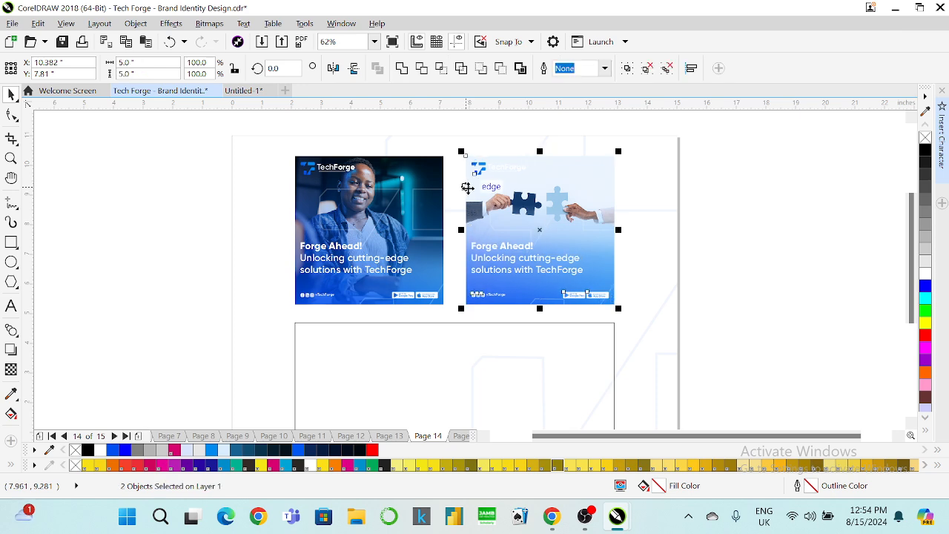
left_click(699, 222)
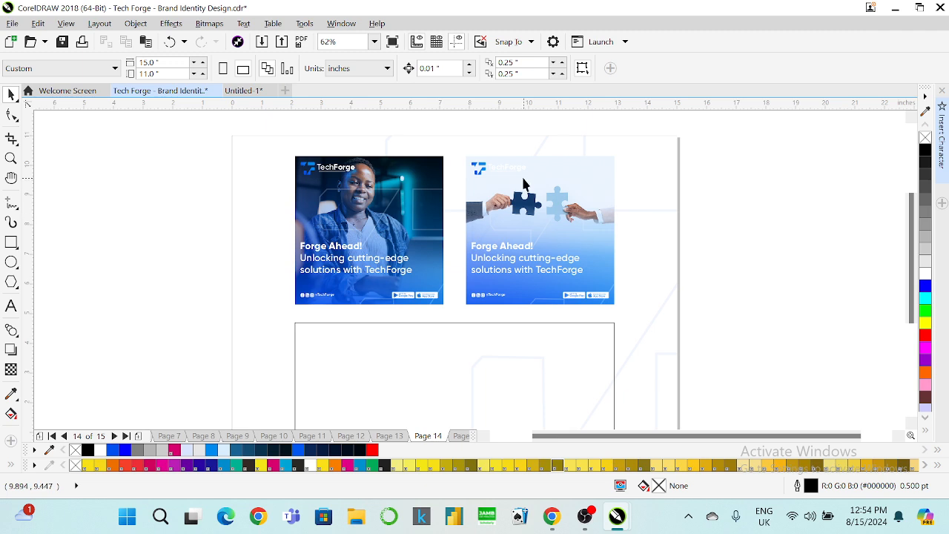
Ungroup the second post's artwork and then its TechForge logo group.
left_click(501, 169)
right_click(501, 169)
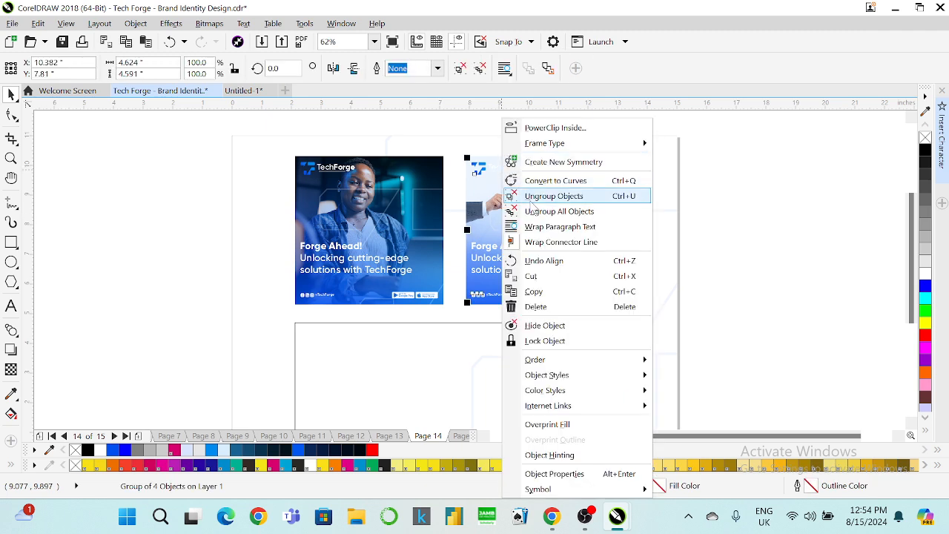
left_click(529, 196)
left_click_drag(725, 136, 484, 199)
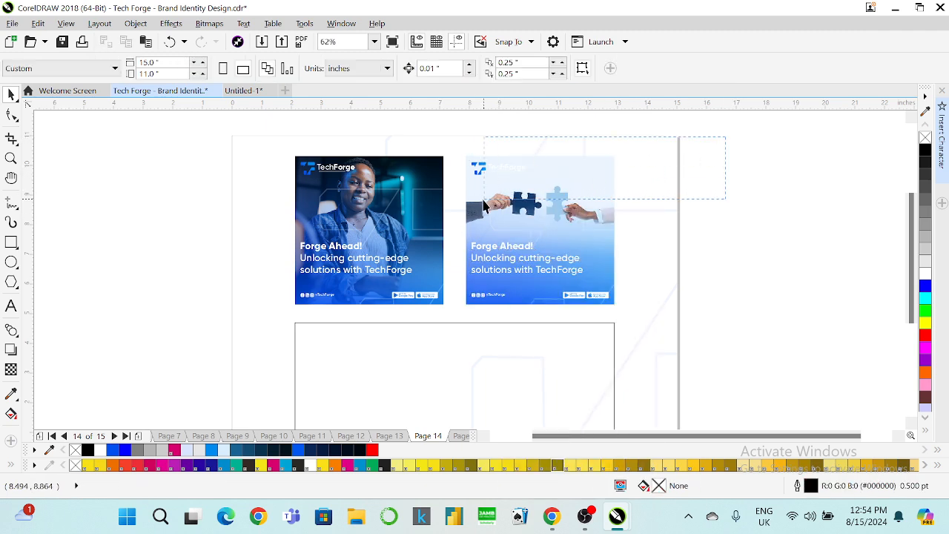
left_click(510, 178)
right_click(510, 177)
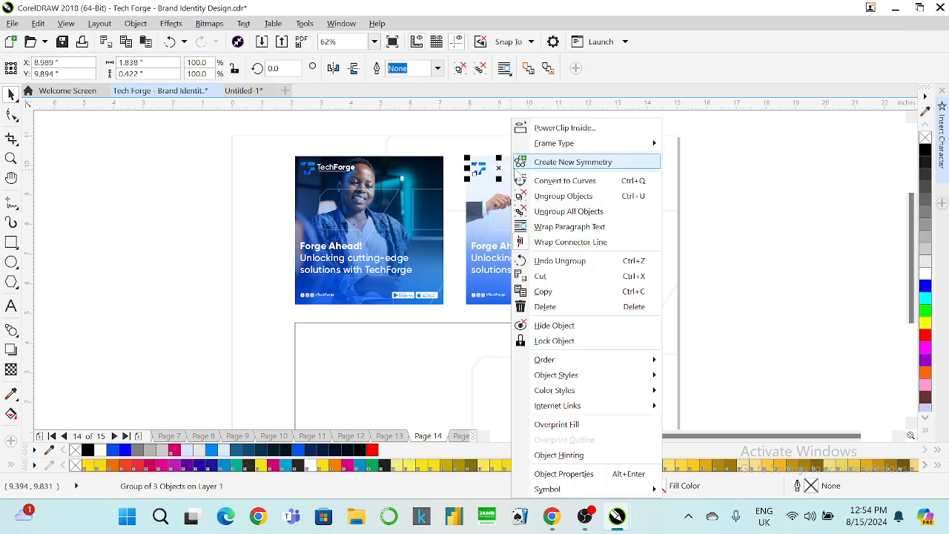
left_click(561, 197)
Colour the TechForge logo black, trying then undoing black on the Forge Ahead! headline.
left_click(748, 145)
left_click_drag(623, 159, 478, 199)
left_click(923, 150)
left_click(751, 159)
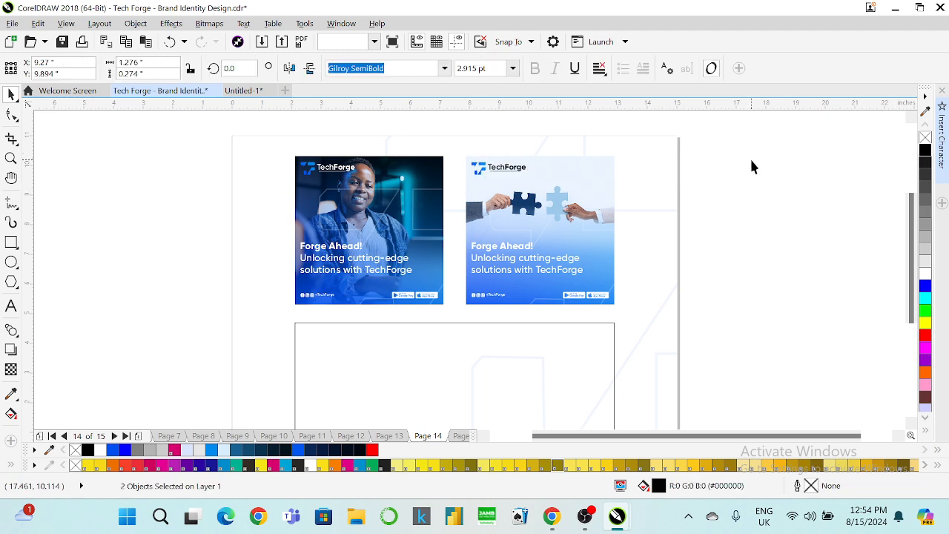
left_click(522, 256)
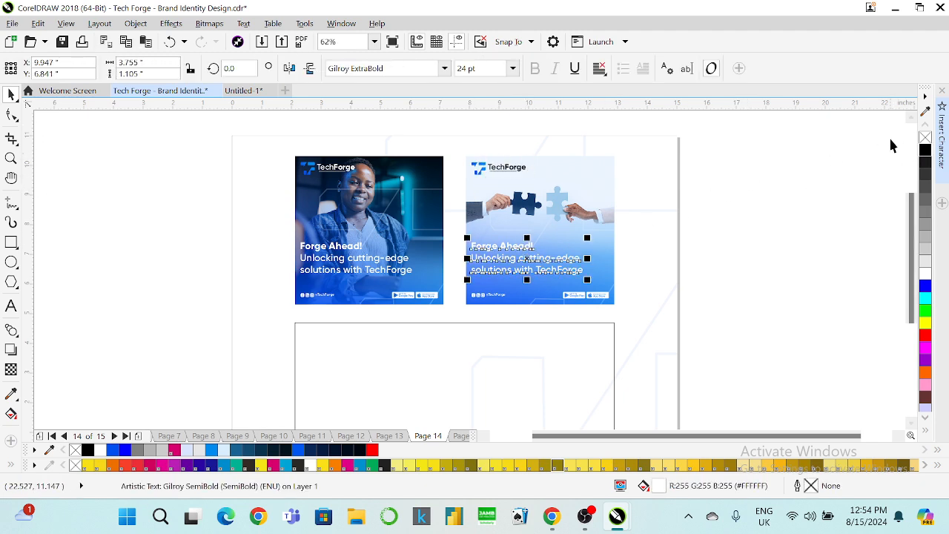
left_click(922, 152)
left_click(816, 196)
key("ctrl+z")
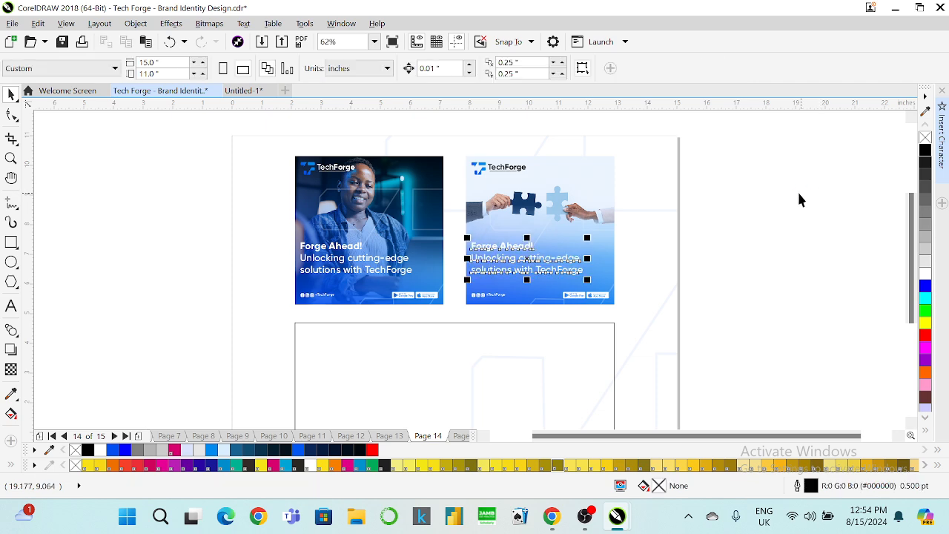
left_click(758, 220)
left_click(539, 280)
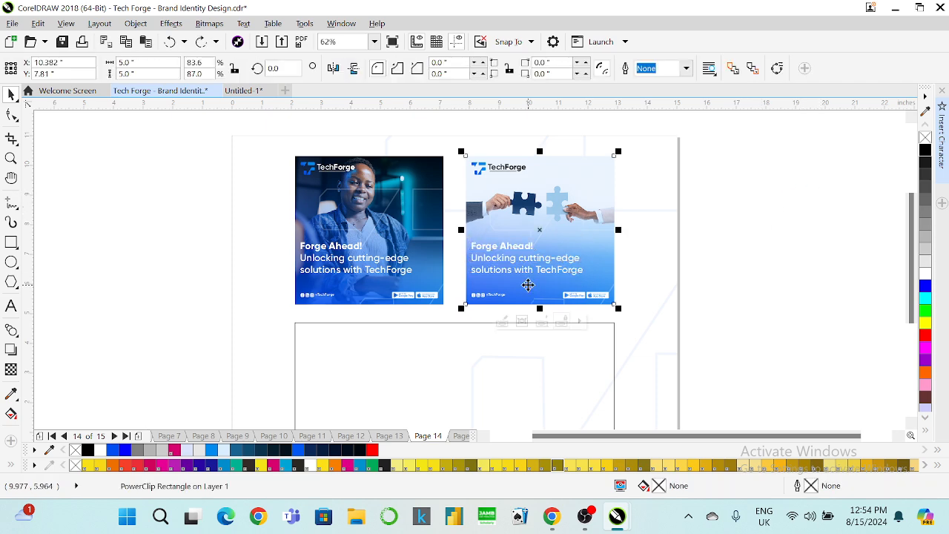
Edit the image PowerClip and shift the blue overlay's transparency fade so more blue shows.
right_click(527, 284)
left_click(578, 119)
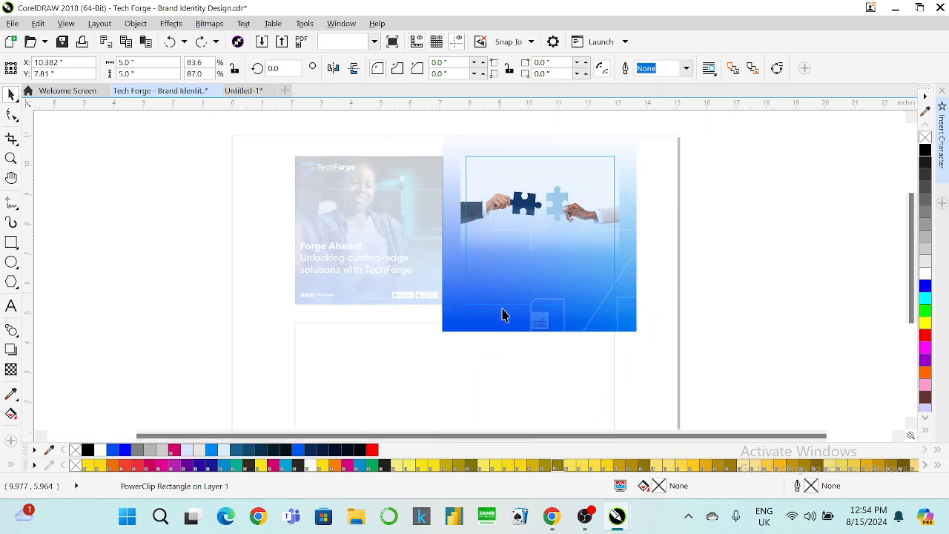
left_click(11, 369)
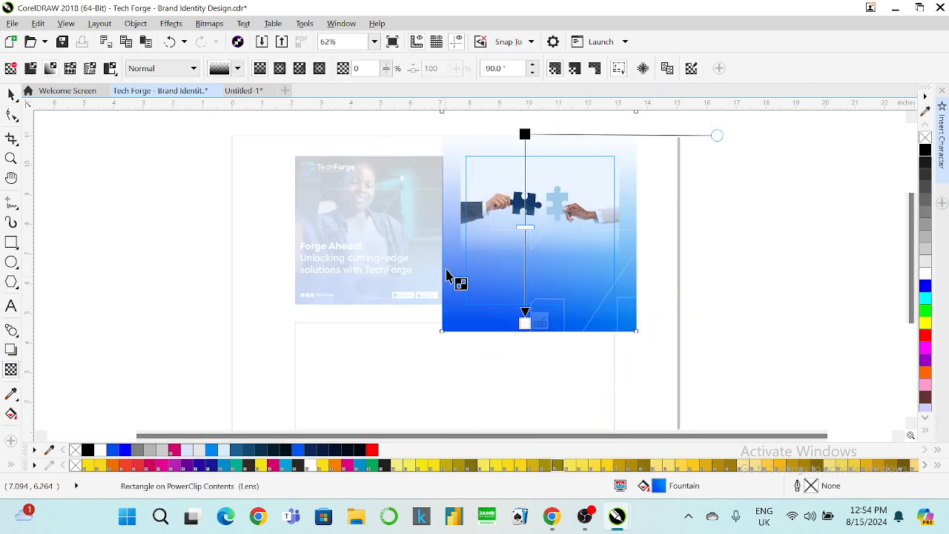
left_click_drag(527, 222, 524, 204)
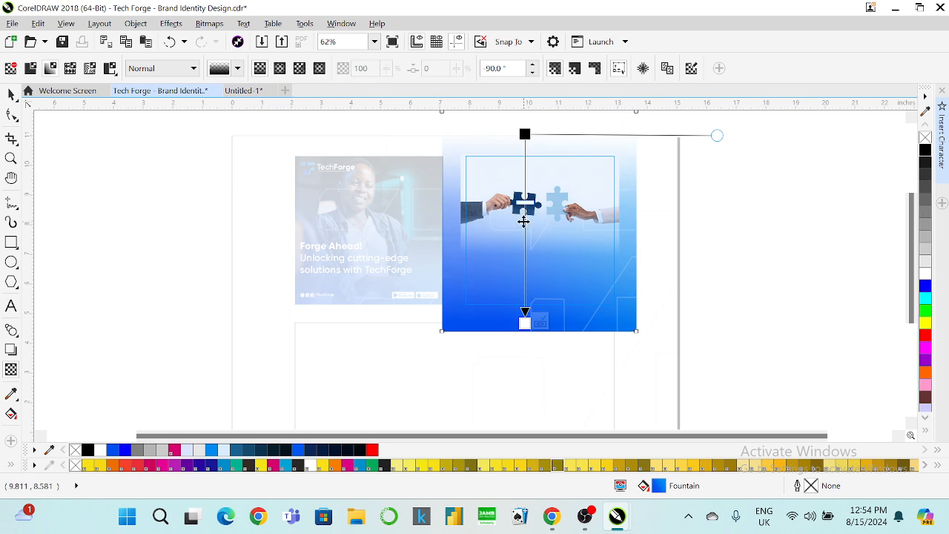
left_click(12, 94)
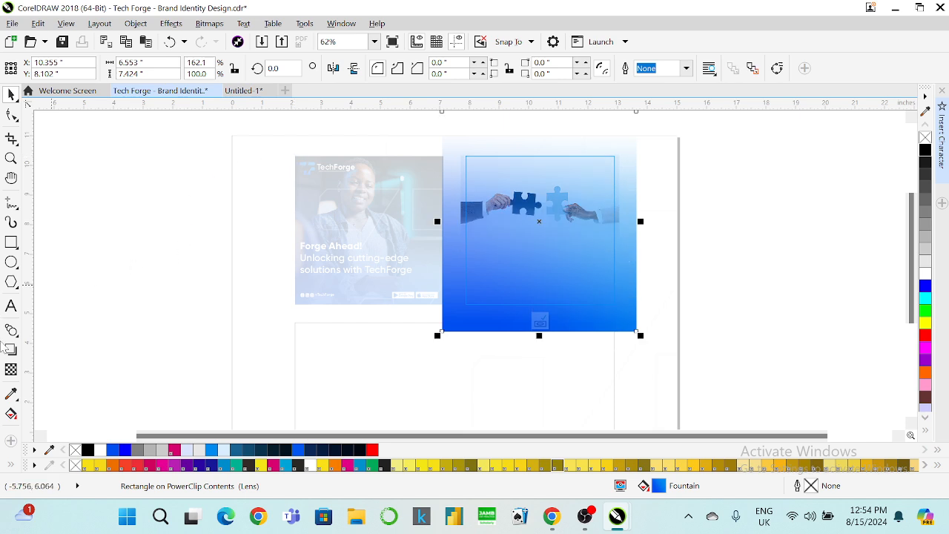
left_click(11, 369)
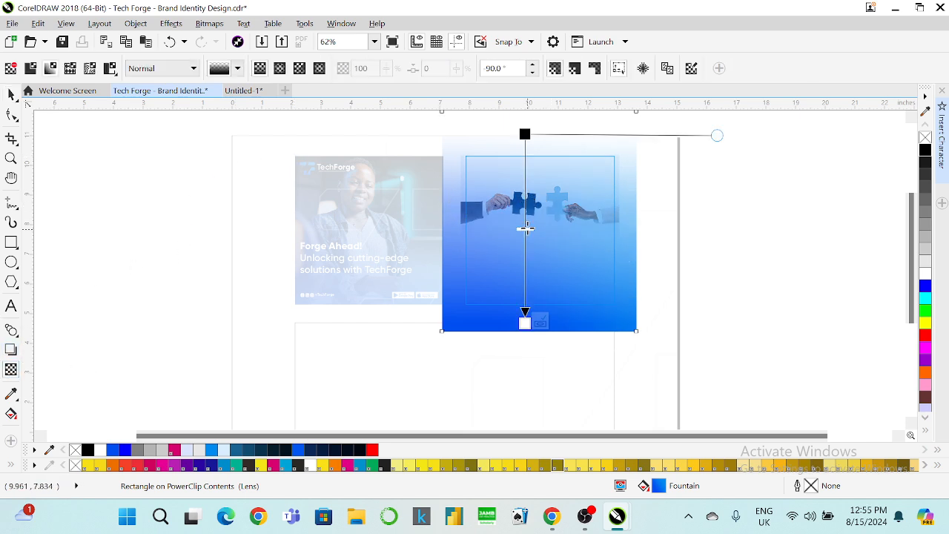
left_click_drag(525, 134, 524, 162)
left_click(11, 94)
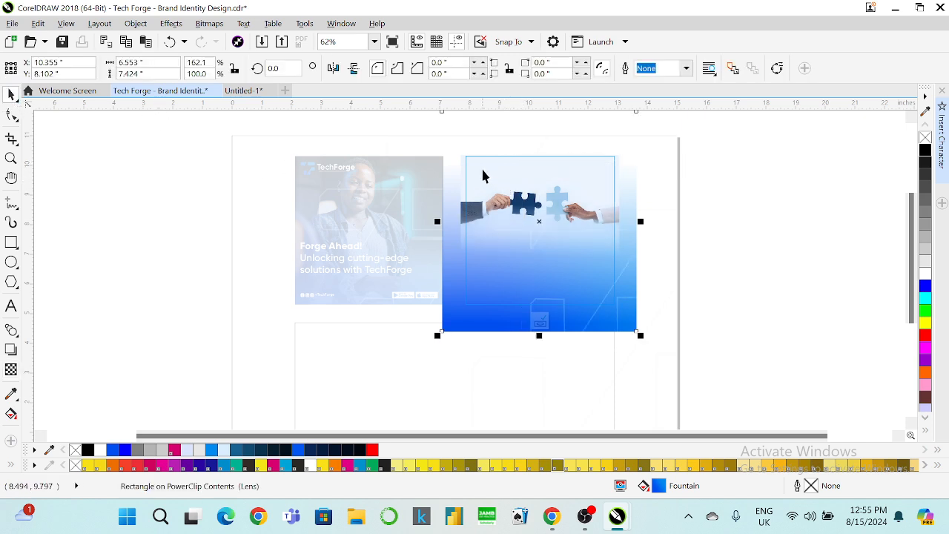
Try then remove a uniform 50 transparency on the photo, send it behind the gradient, and finish editing.
left_click(455, 165)
left_click(11, 369)
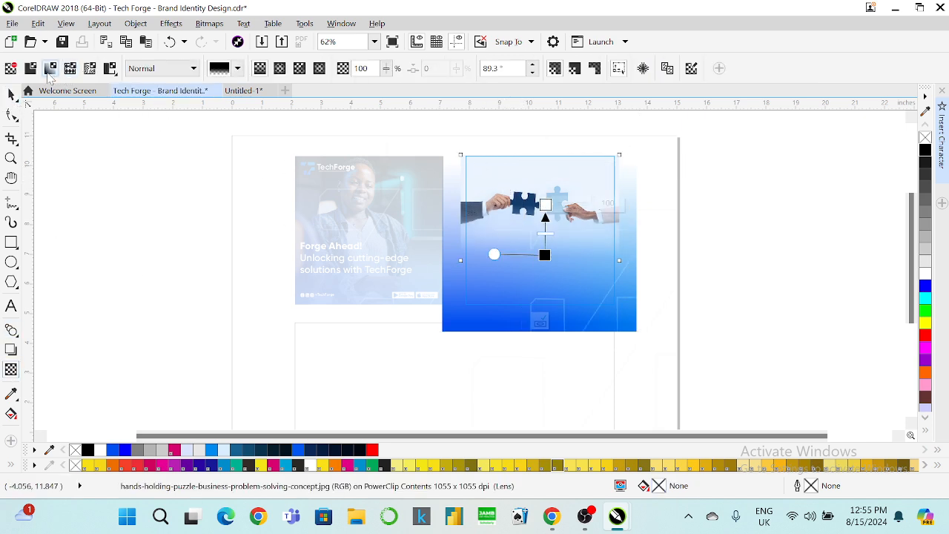
left_click(30, 67)
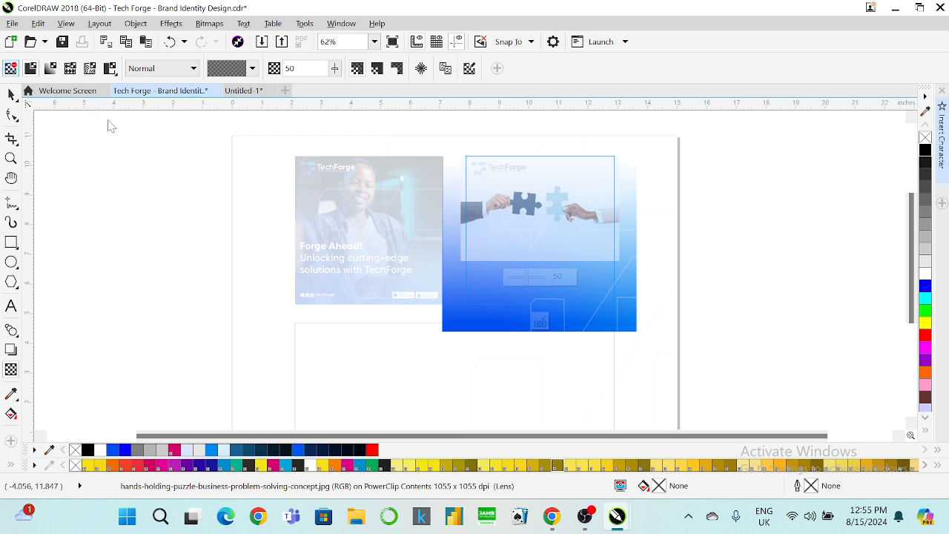
left_click(10, 95)
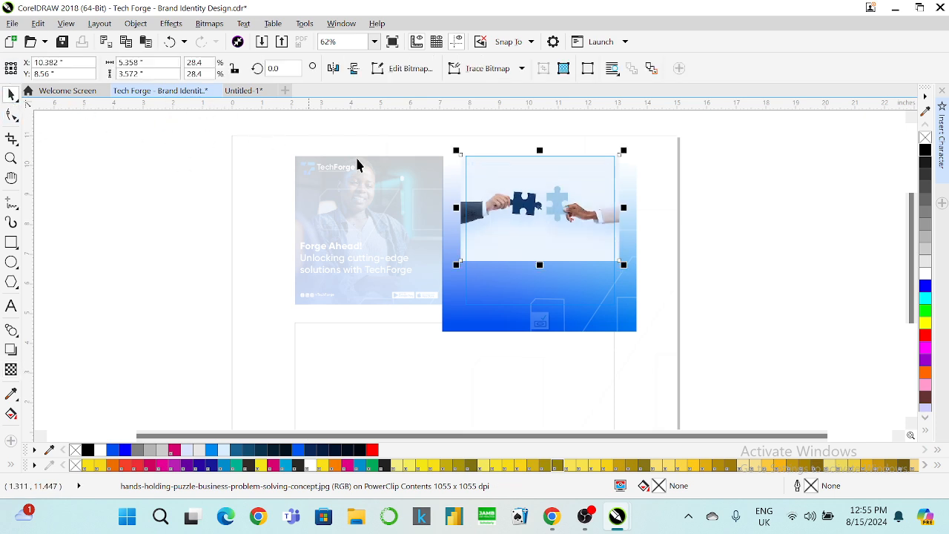
key("shift+Page_Down")
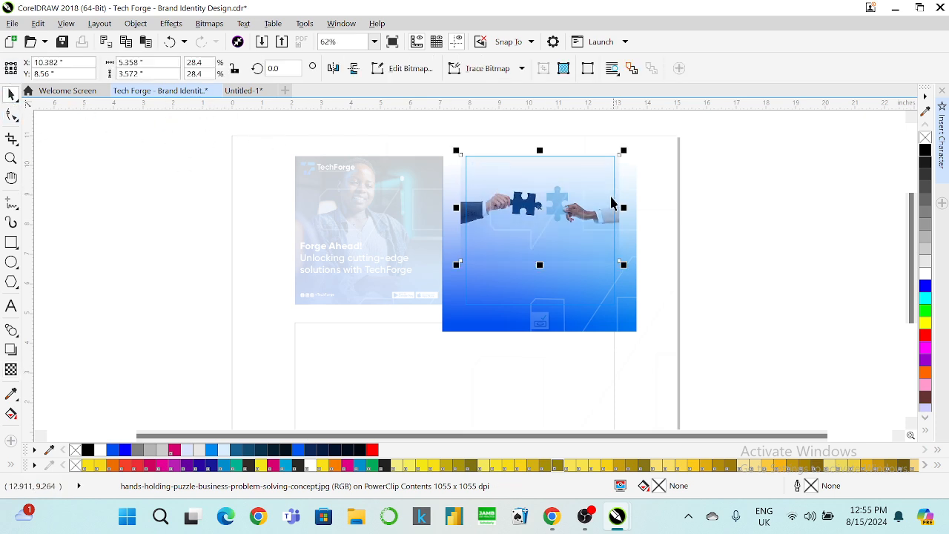
left_click(530, 324)
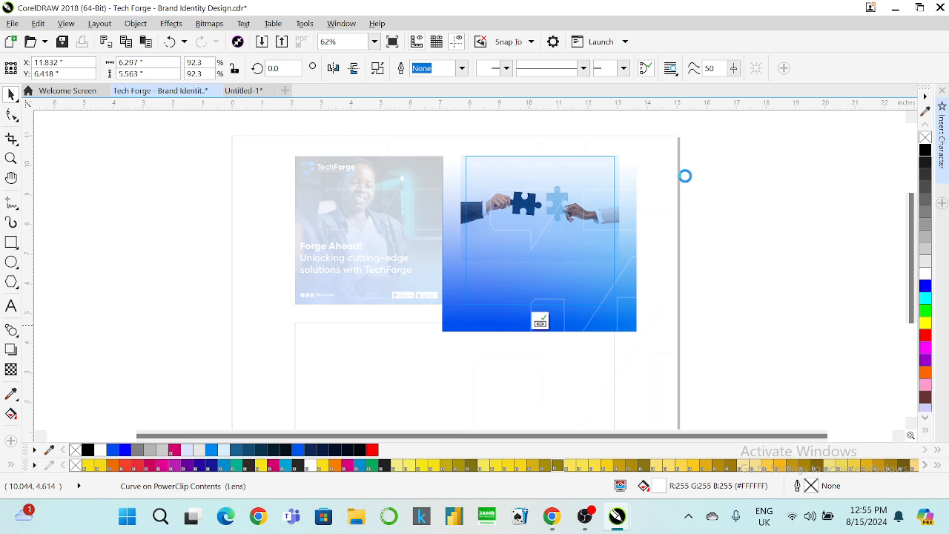
left_click(710, 191)
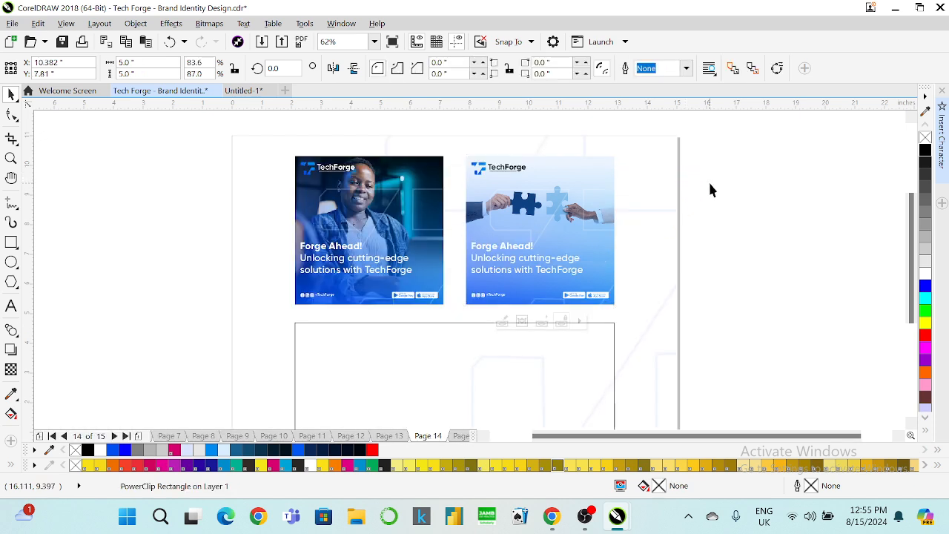
Recolour the second post's overlay gradient dark navy instead of black.
left_click(518, 299)
right_click(519, 300)
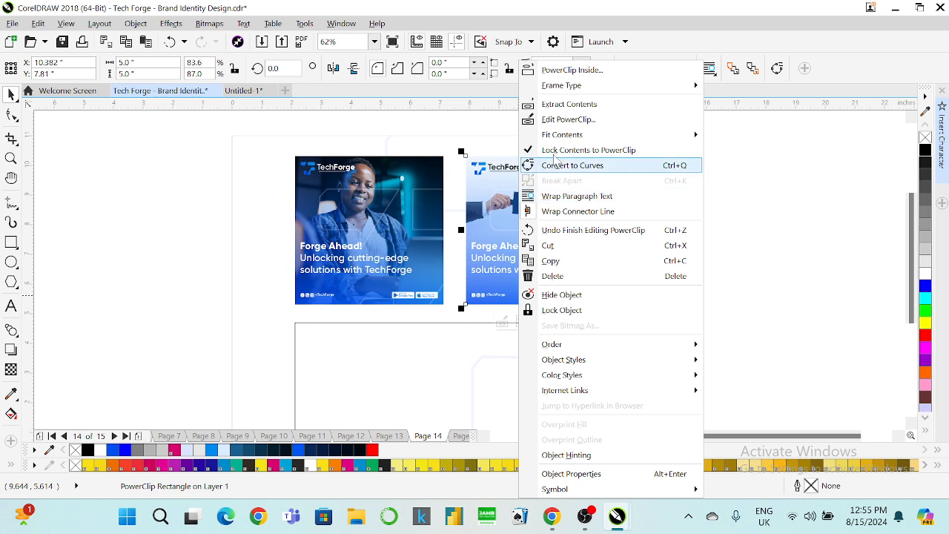
left_click(567, 119)
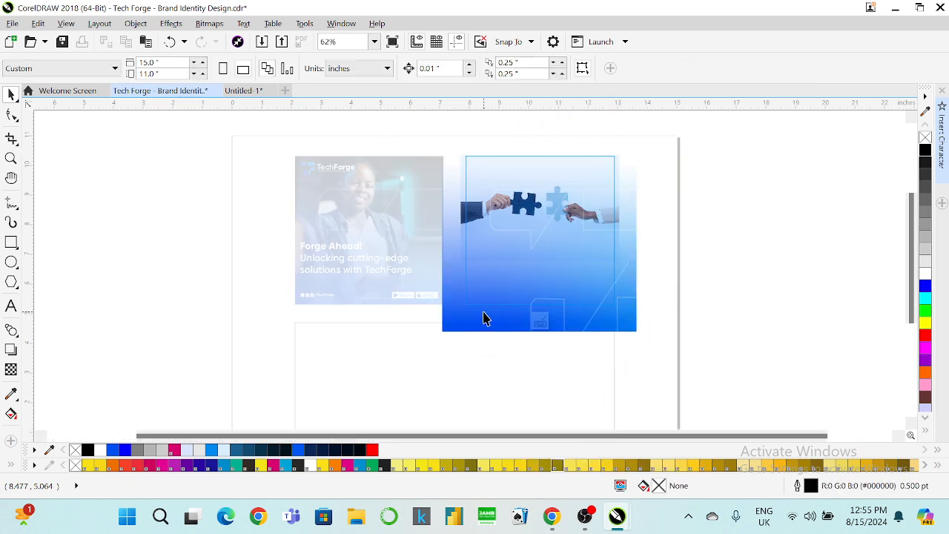
left_click(925, 149)
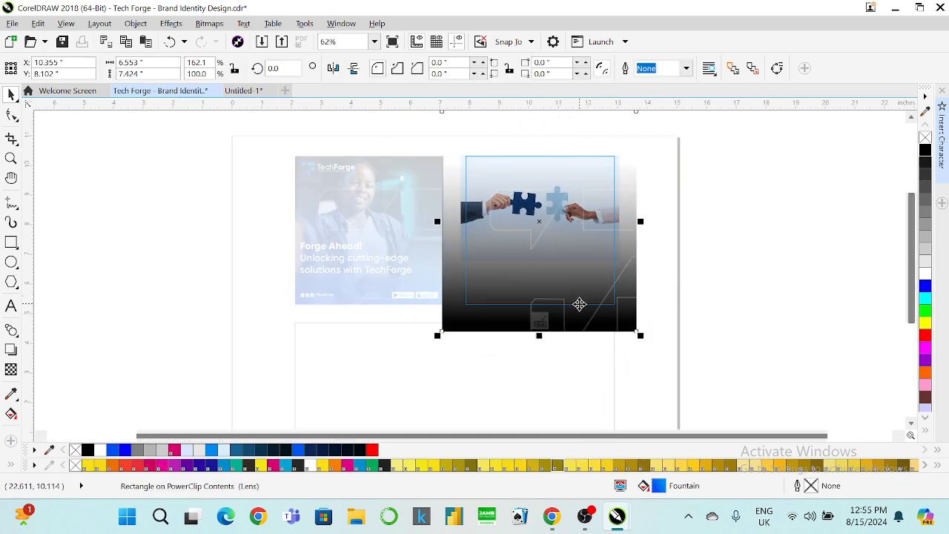
left_click(540, 323)
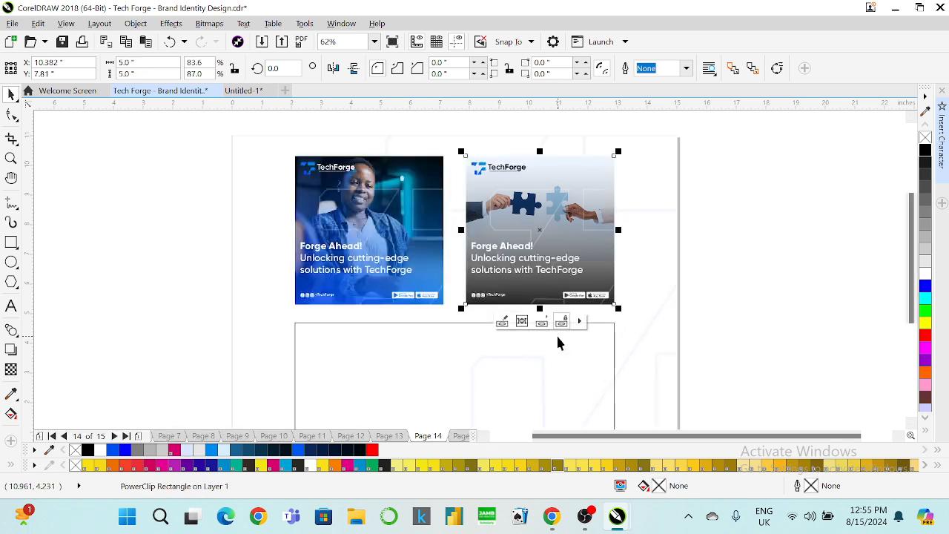
key("ctrl+z")
key("ctrl+z")
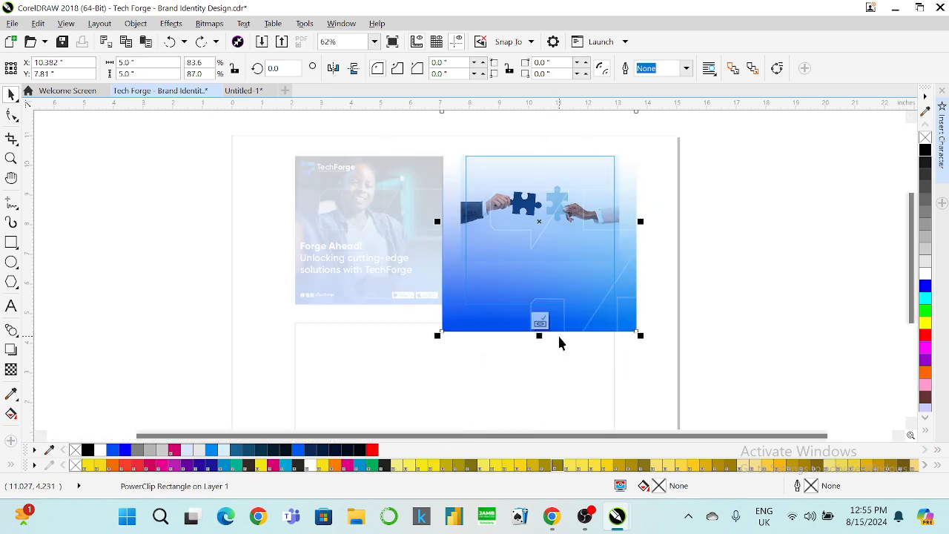
left_click(311, 450)
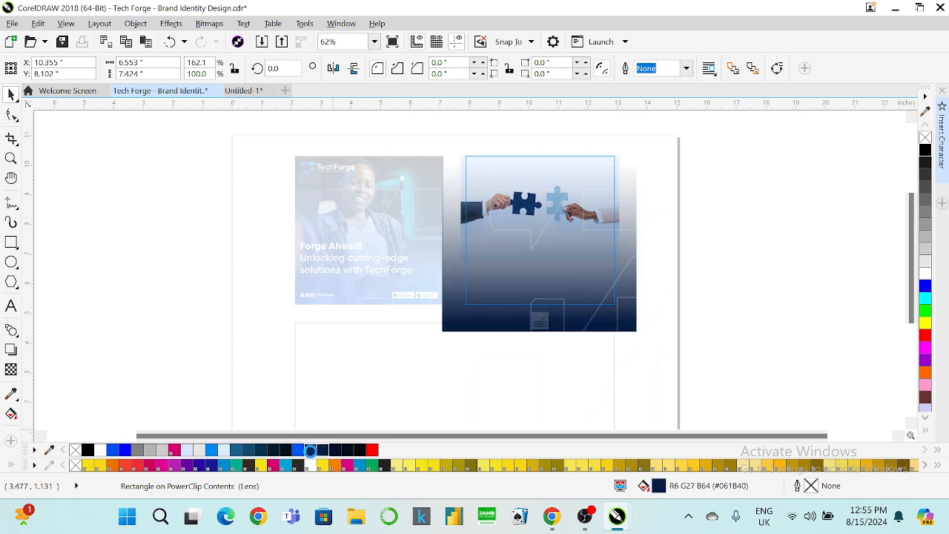
Pull the overlay's transparency fade up to mid-image so the puzzle hands stay clear.
left_click(11, 369)
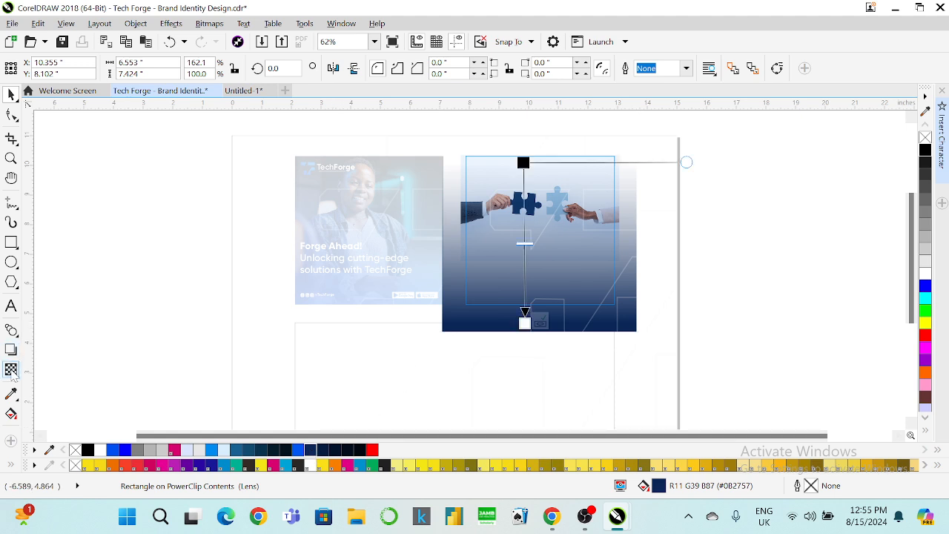
left_click_drag(524, 323, 526, 275)
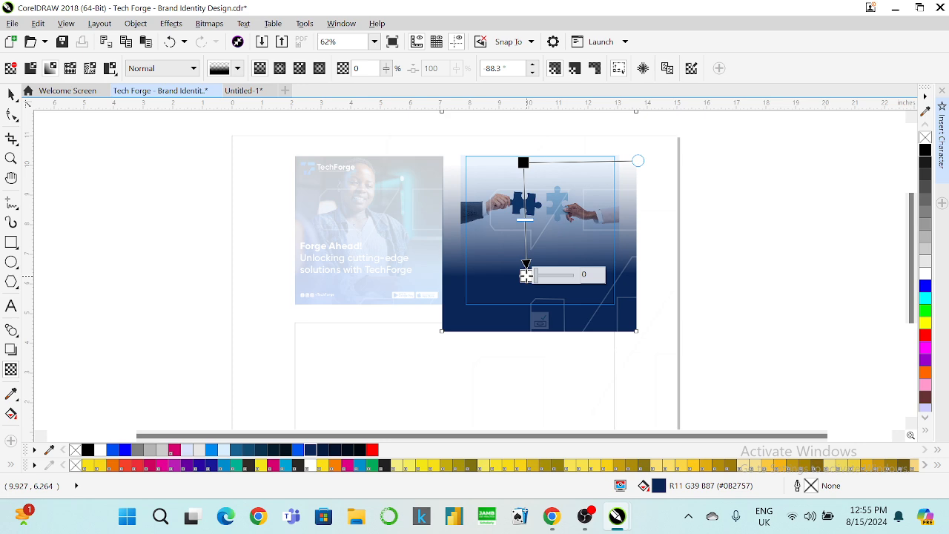
left_click(537, 320)
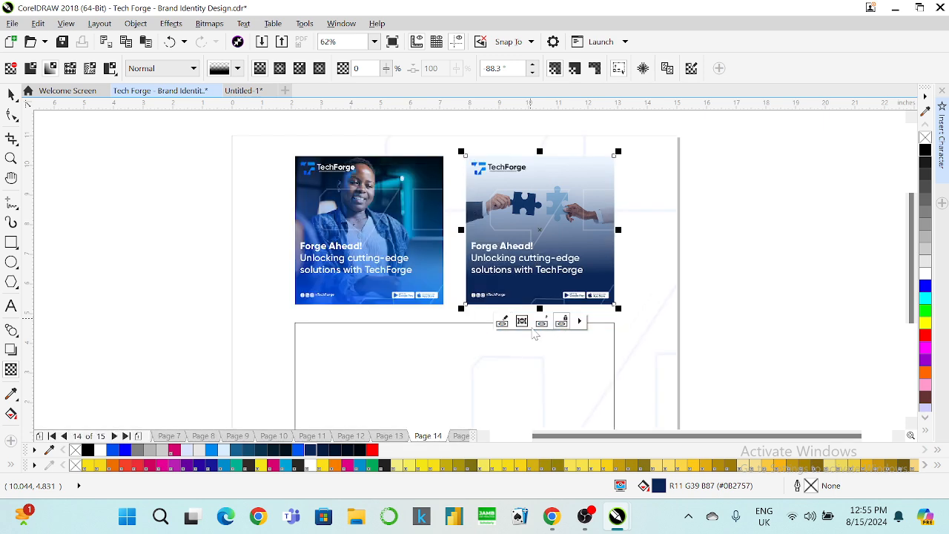
left_click(533, 324)
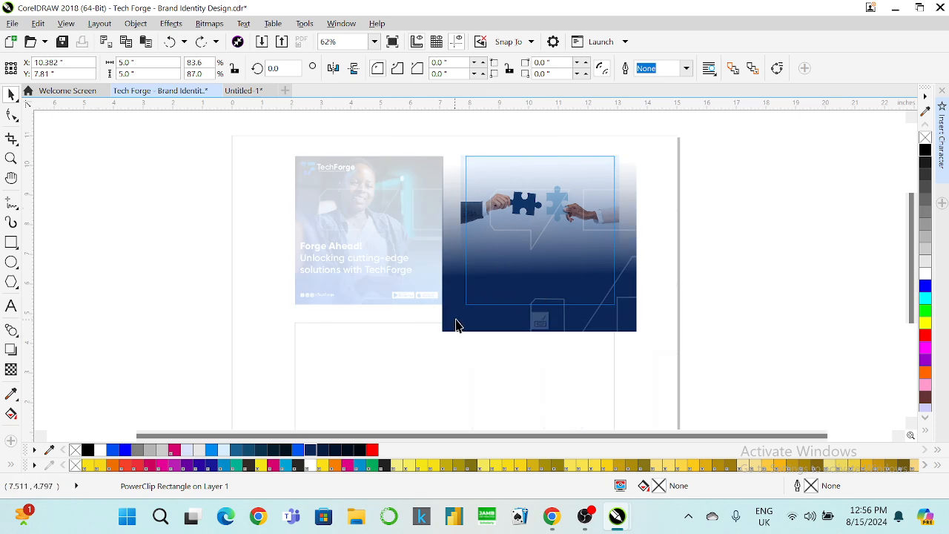
left_click(458, 321)
left_click(11, 369)
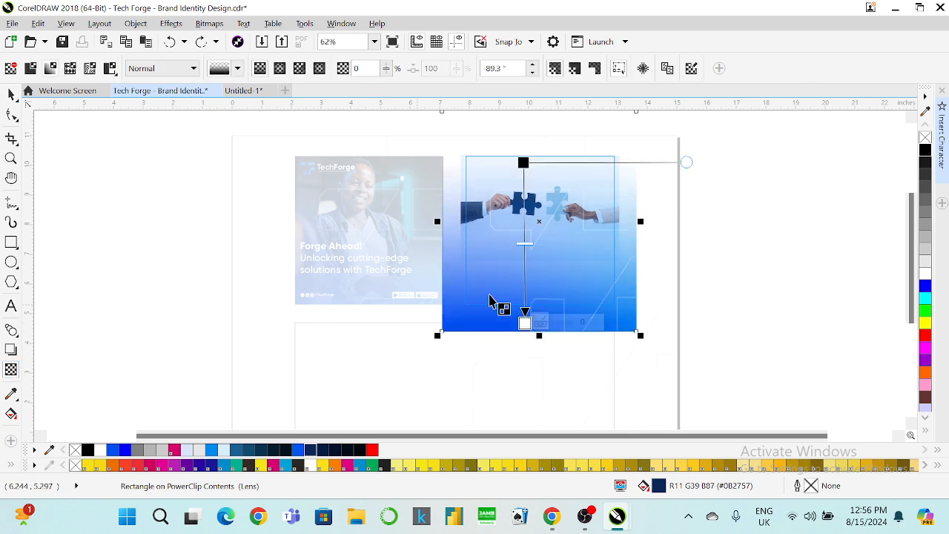
left_click(524, 323, "ctrl")
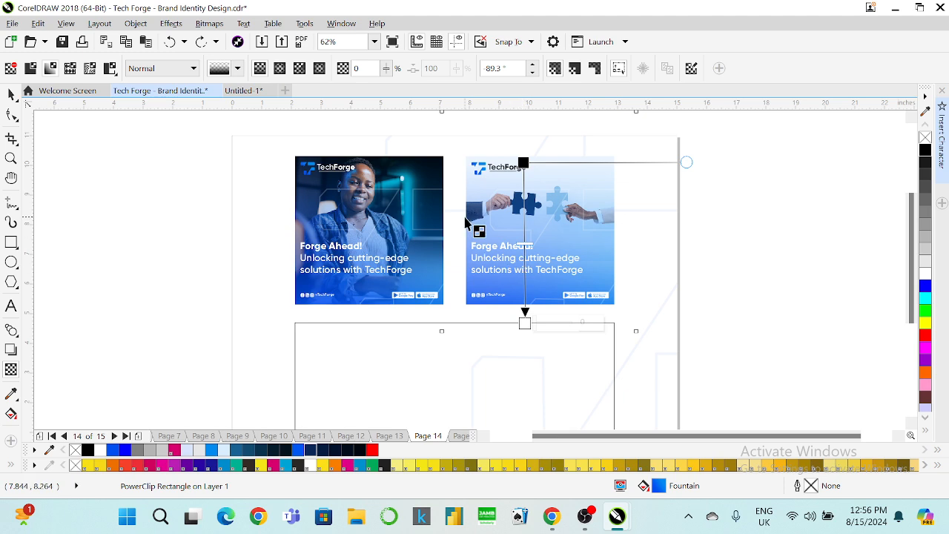
Select the second card as a whole, then clear the selection.
left_click(12, 95)
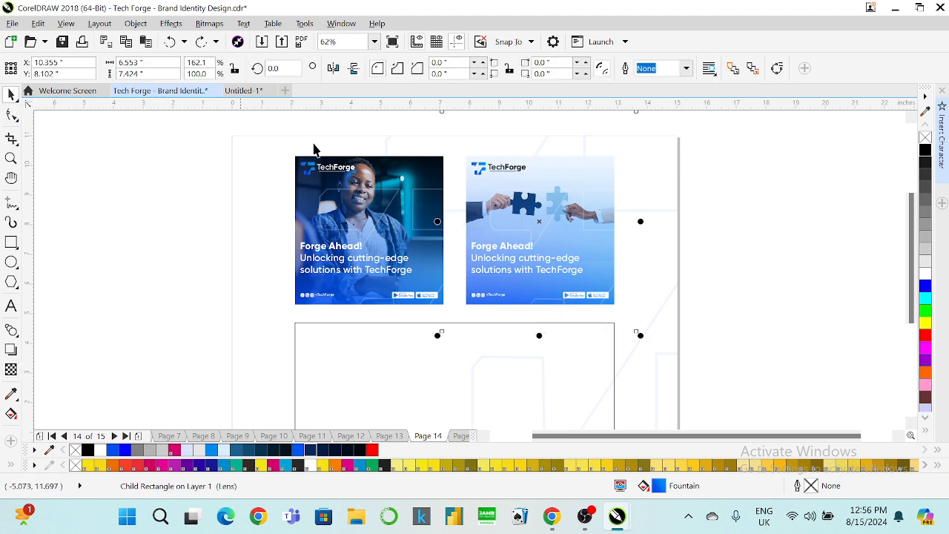
left_click(748, 224)
left_click(559, 269)
left_click(524, 288)
left_click(461, 314)
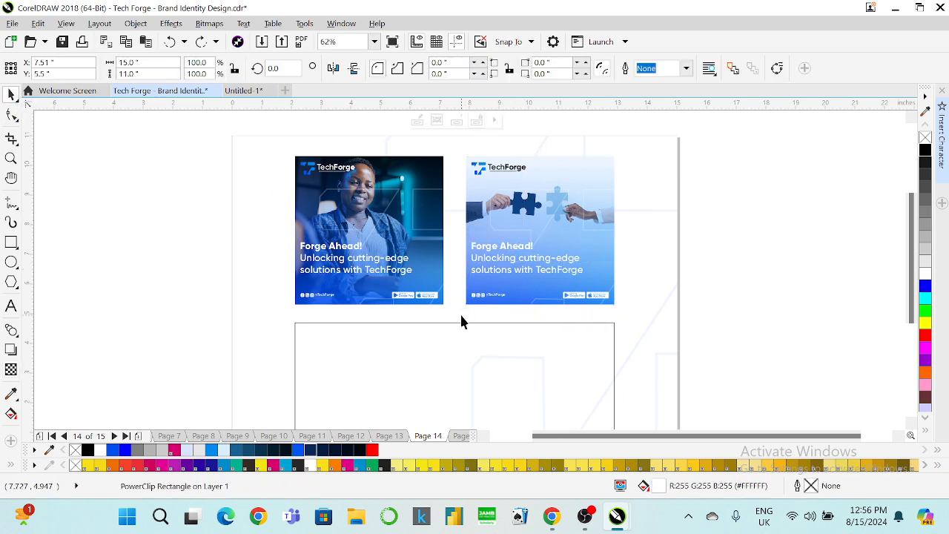
left_click(474, 293)
left_click(693, 253)
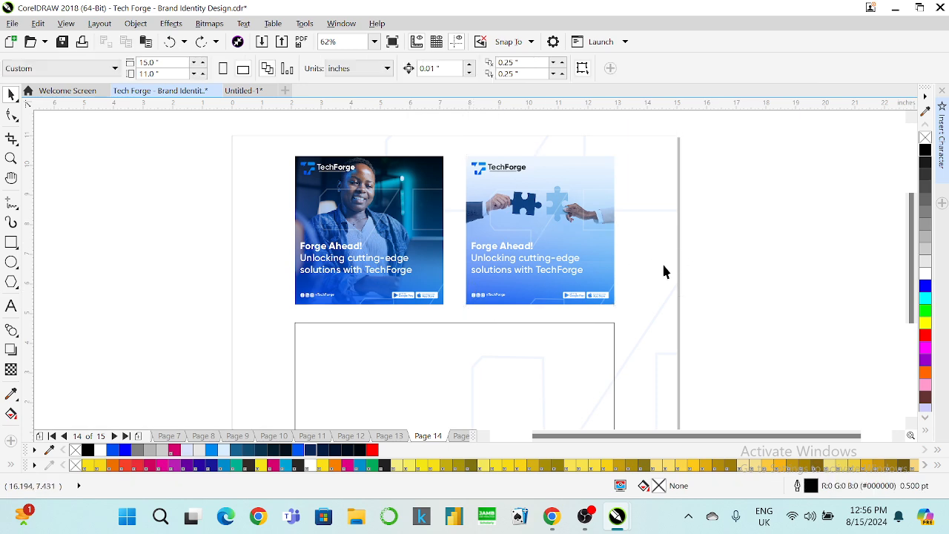
Select Meta AI's Option 3 tagline in the WhatsApp Web chat, then minimize Chrome.
mouse_move(552, 516)
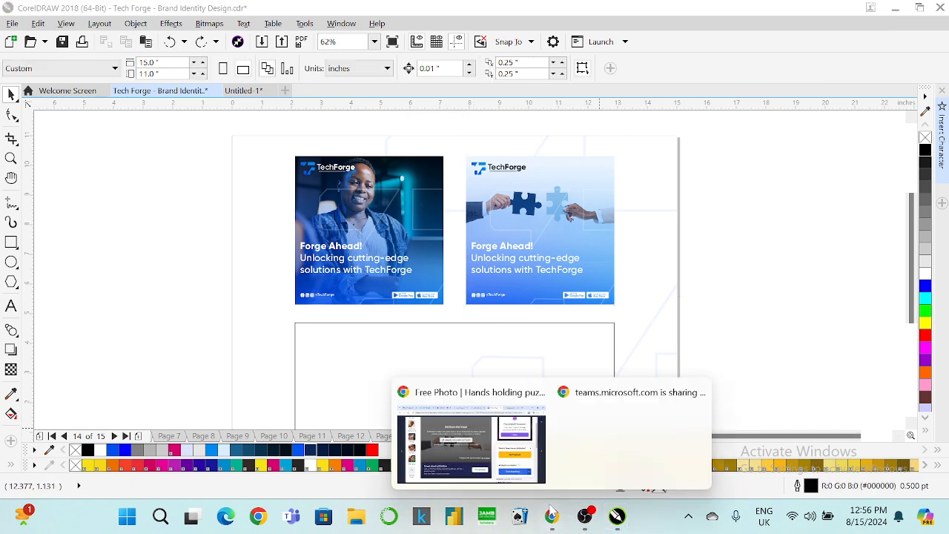
left_click(489, 455)
left_click(185, 15)
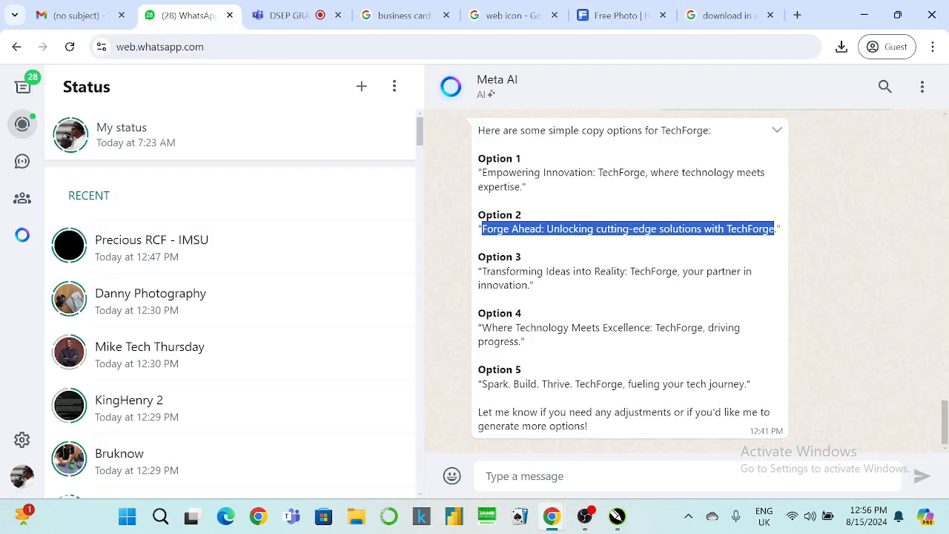
left_click(515, 226)
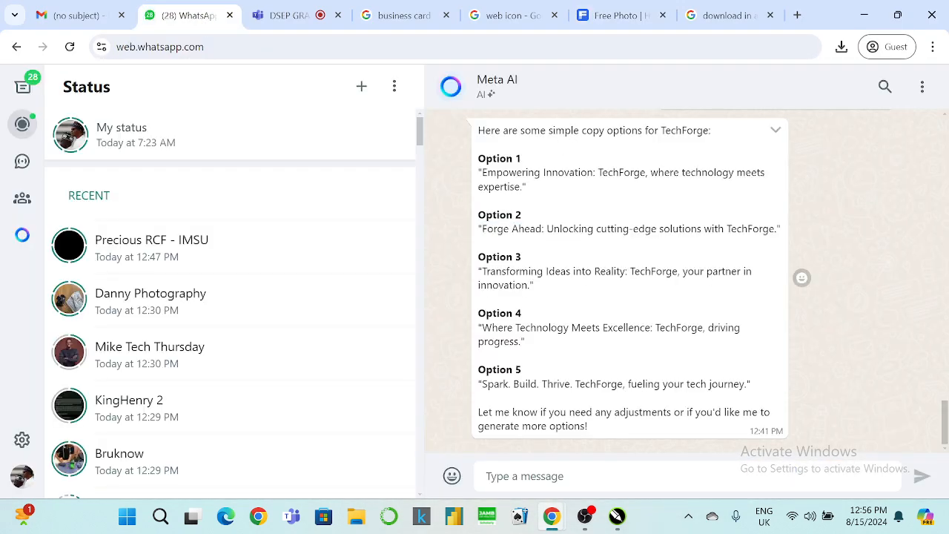
left_click_drag(481, 271, 522, 285)
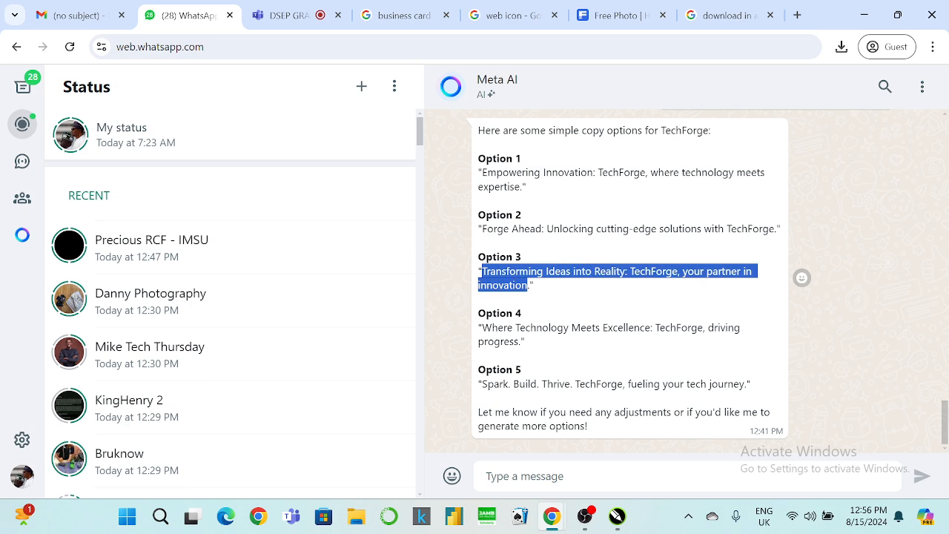
left_click(864, 15)
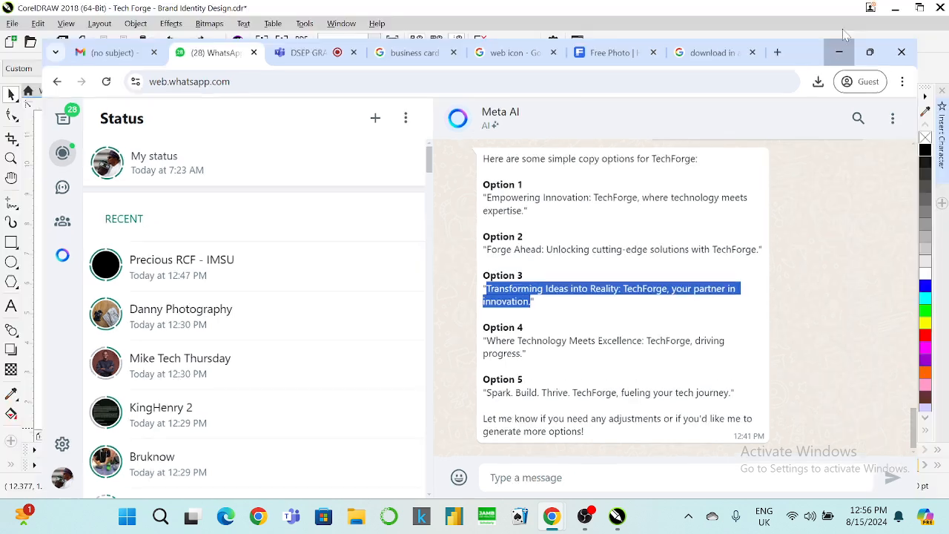
Paste the copied tagline over the second card's two body lines.
left_click(11, 305)
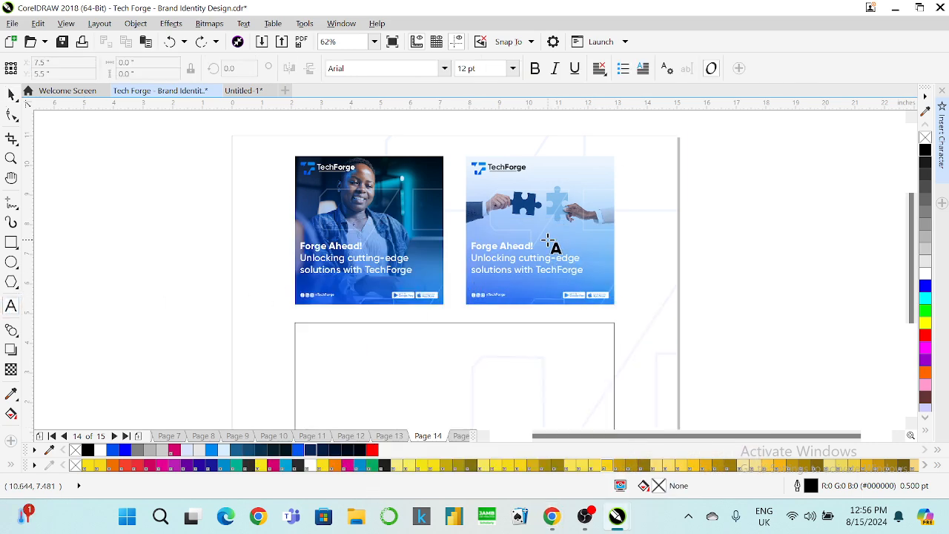
scroll(549, 245, "up", 3)
left_click(439, 252)
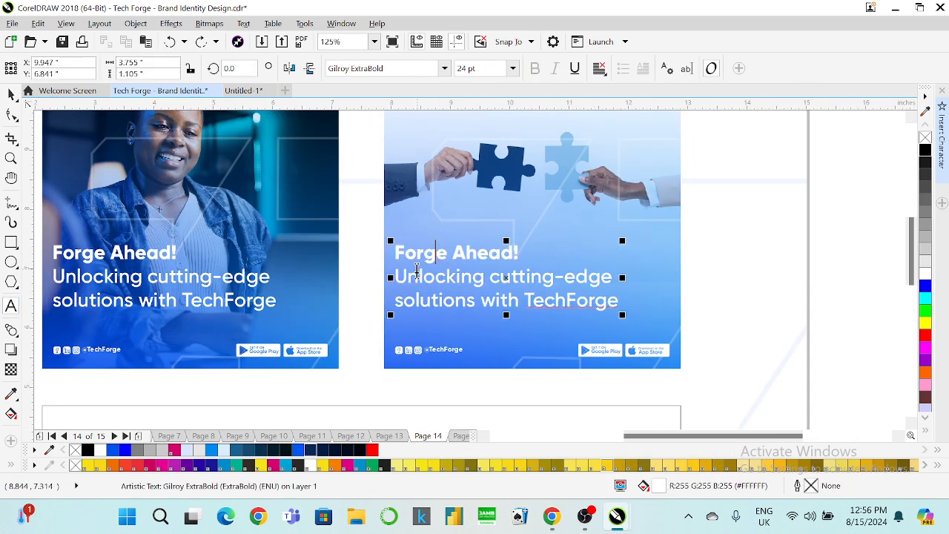
left_click_drag(396, 277, 631, 303)
type("Transforming Ideas into Reality:")
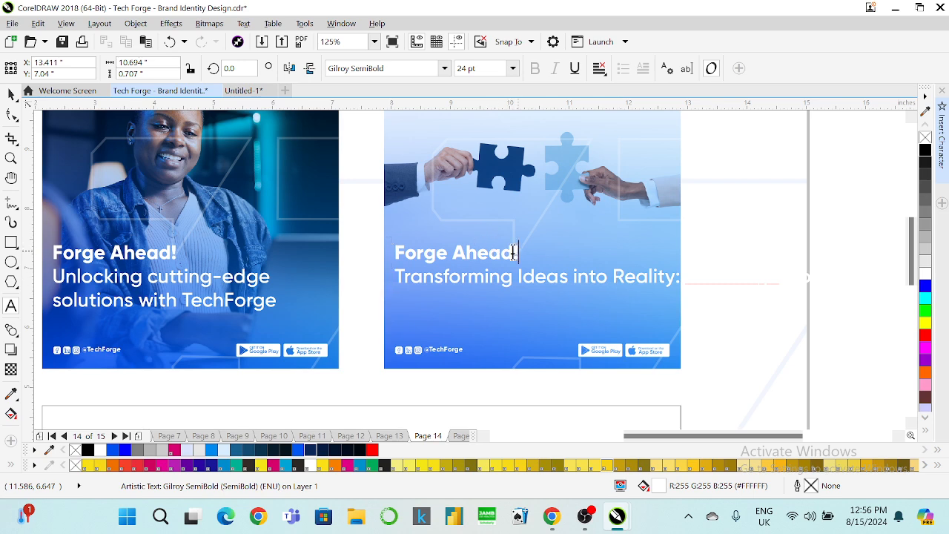
Replace the 'Forge Ahead!' heading with 'Transforming Ideas Into Reality!' and paste the tagline's remainder below.
left_click_drag(516, 252, 388, 256)
type("Tra")
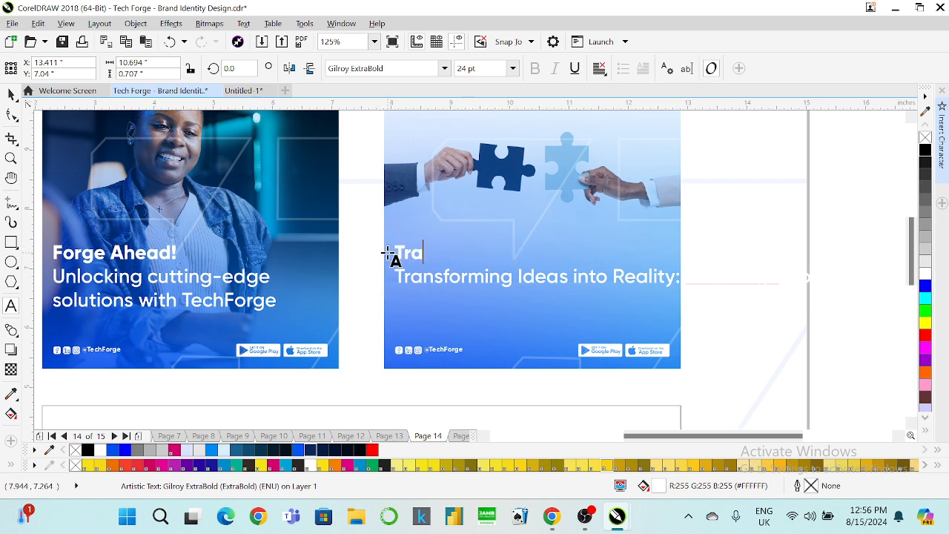
type("nsforming Ideas")
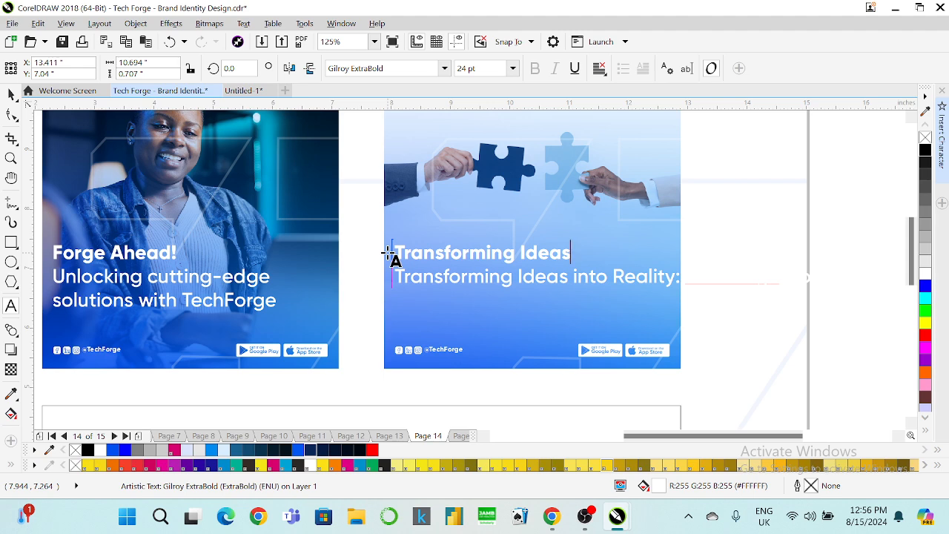
key("Return")
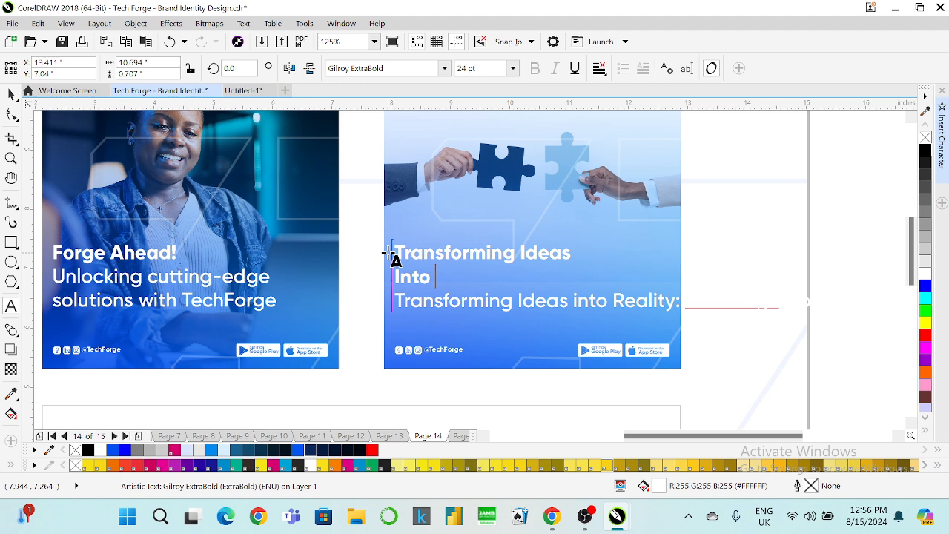
type("Reality!")
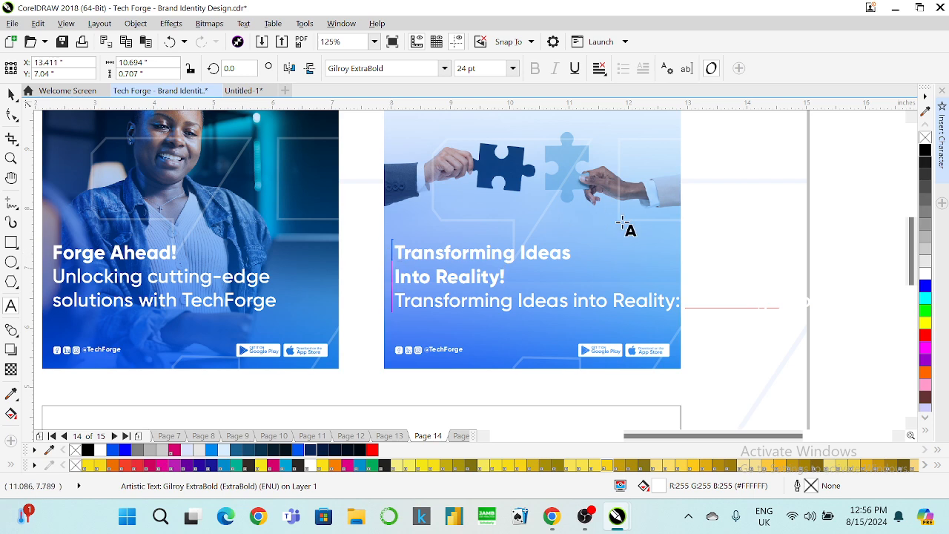
left_click_drag(684, 300, 393, 297)
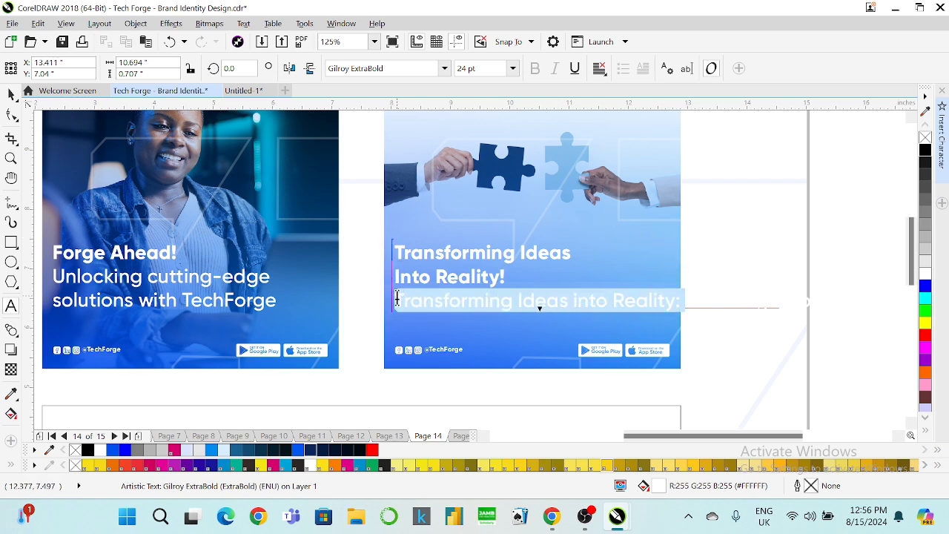
key("ctrl+v")
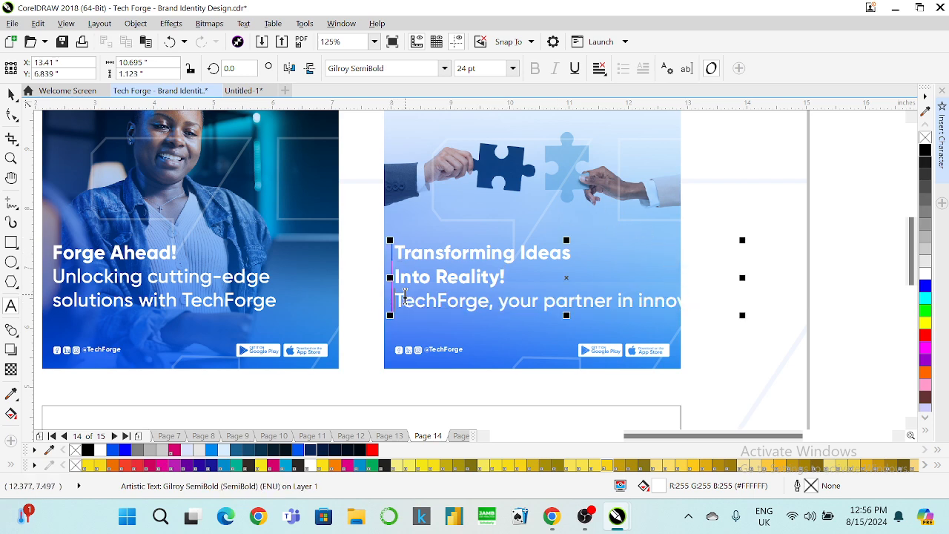
left_click(616, 301)
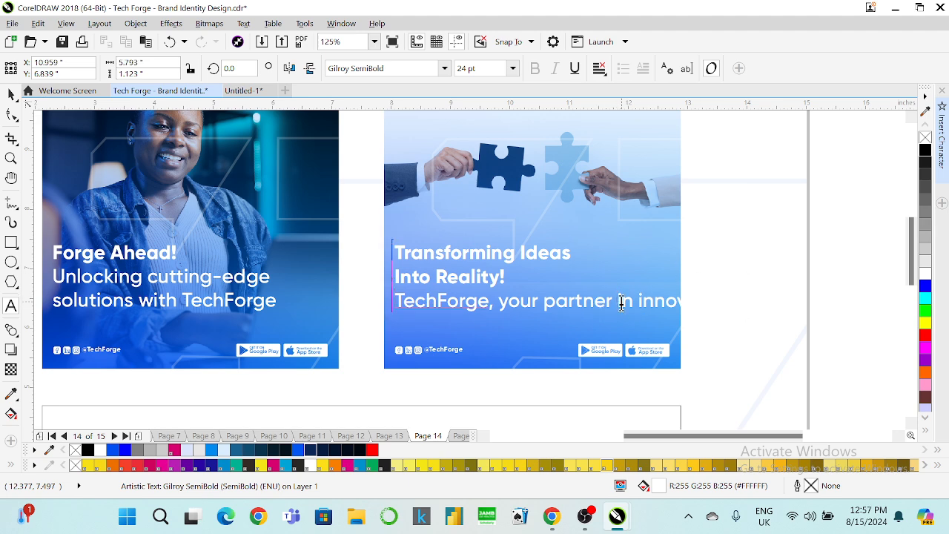
key("Return")
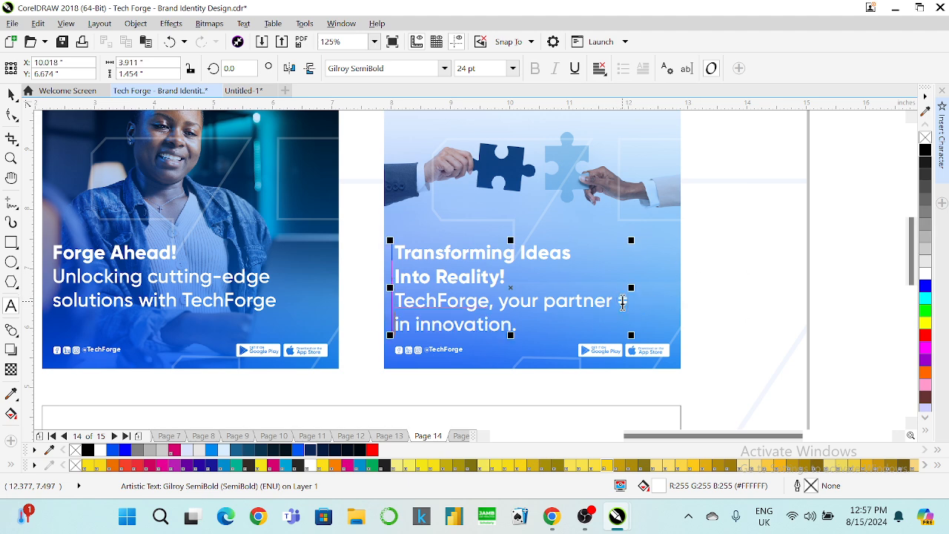
Move the text block higher on the card and put 'innovation.' back on its own line.
left_click(10, 101)
left_click_drag(422, 281, 423, 263)
left_click(12, 305)
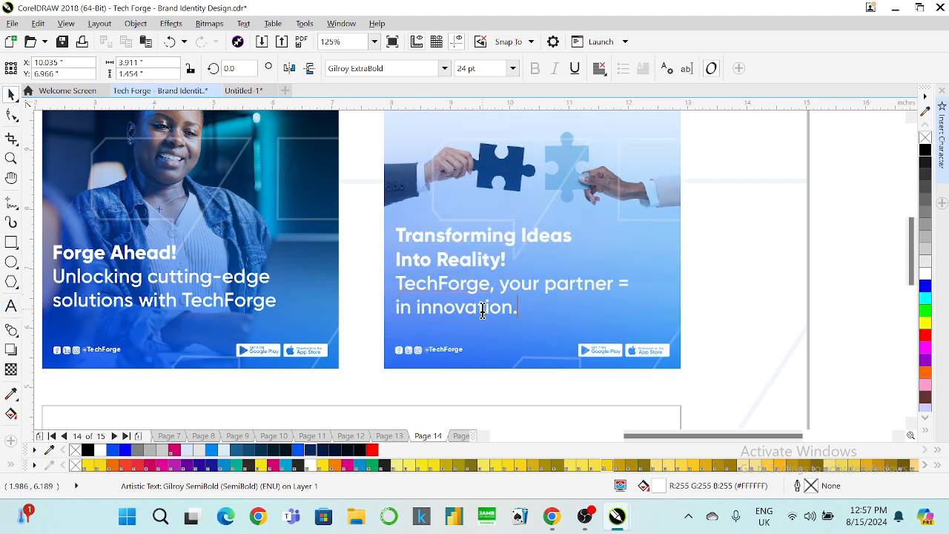
left_click(615, 286)
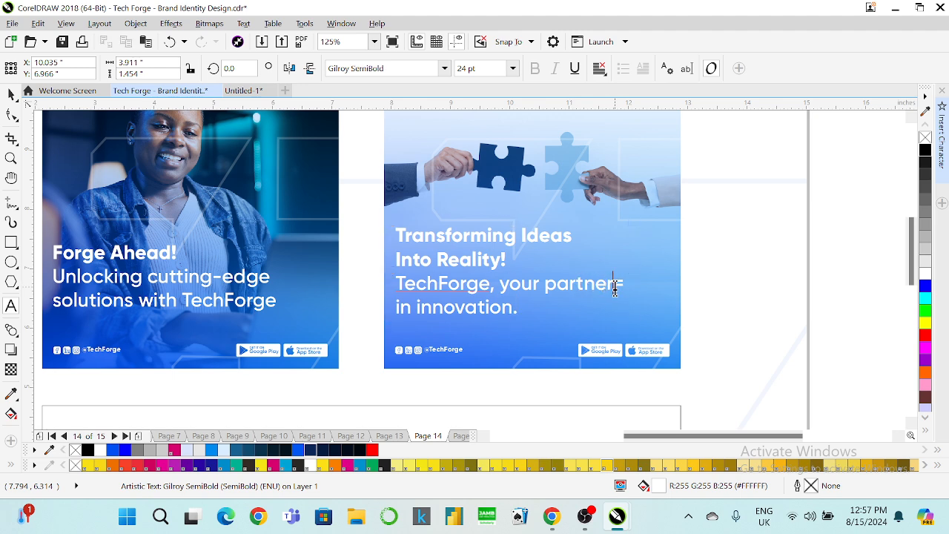
key("Delete")
key("Return")
left_click(11, 95)
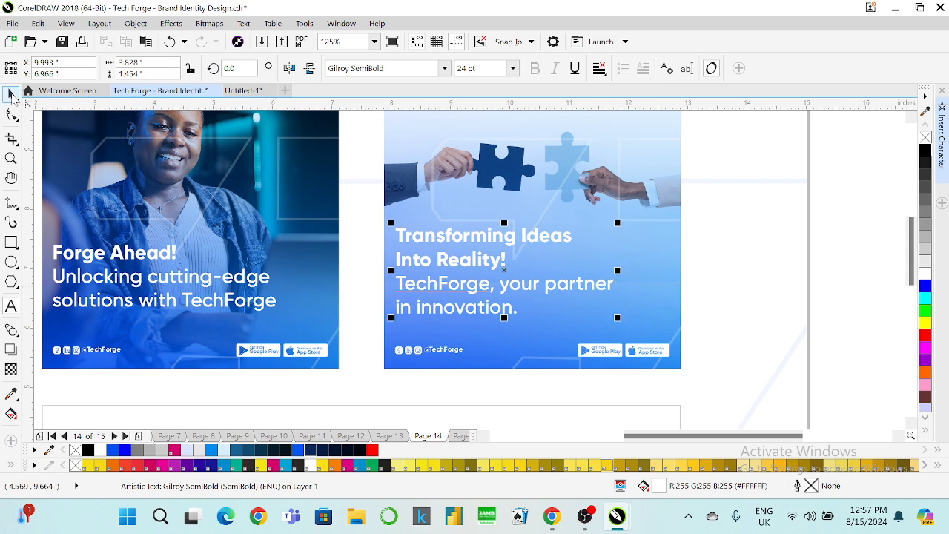
left_click(478, 348)
Set the puzzle card overlay's right fountain node to dark blue #1E394D.
right_click(479, 348)
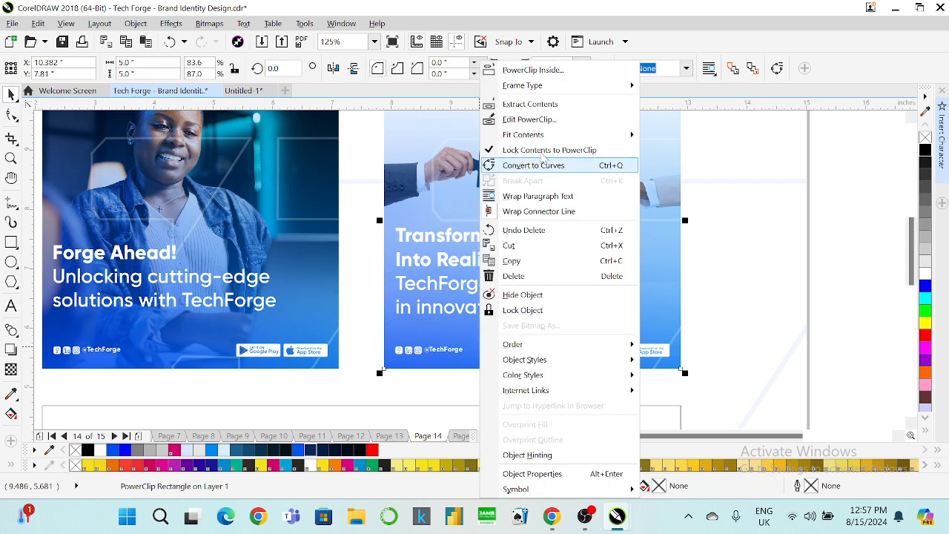
left_click(519, 120)
left_click(423, 396)
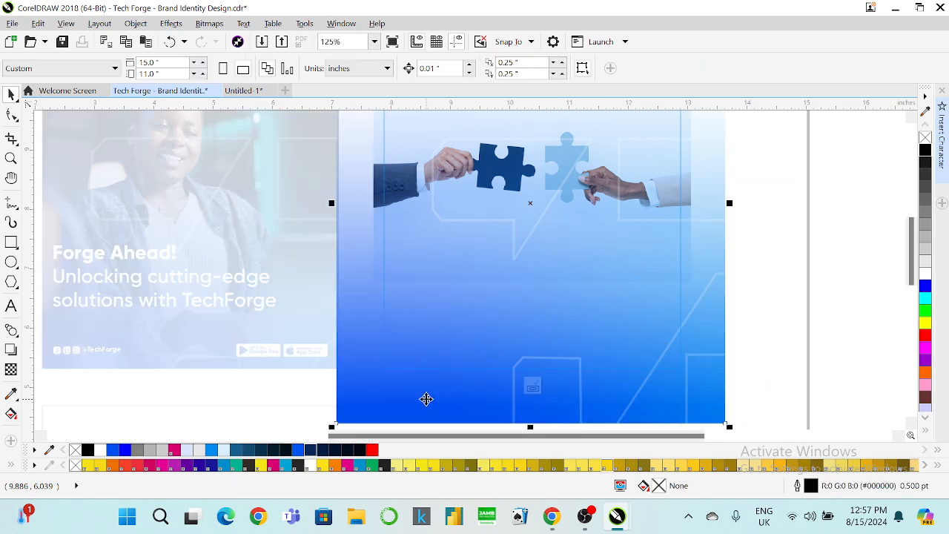
key("F11")
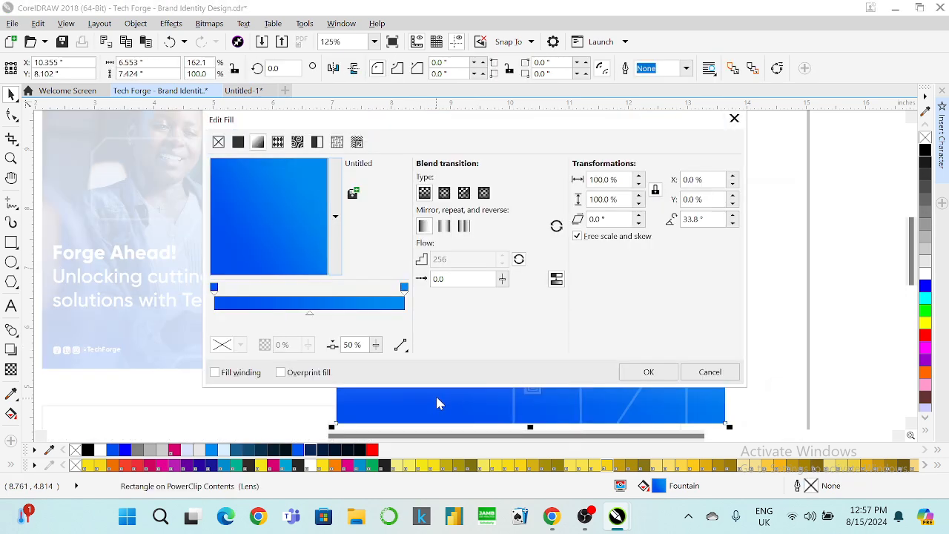
left_click(403, 287)
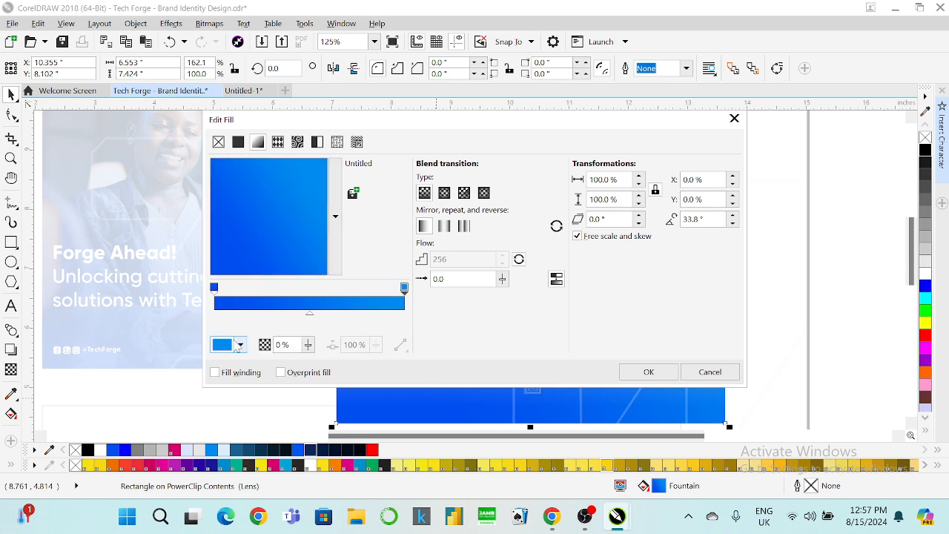
left_click(240, 345)
left_click(274, 275)
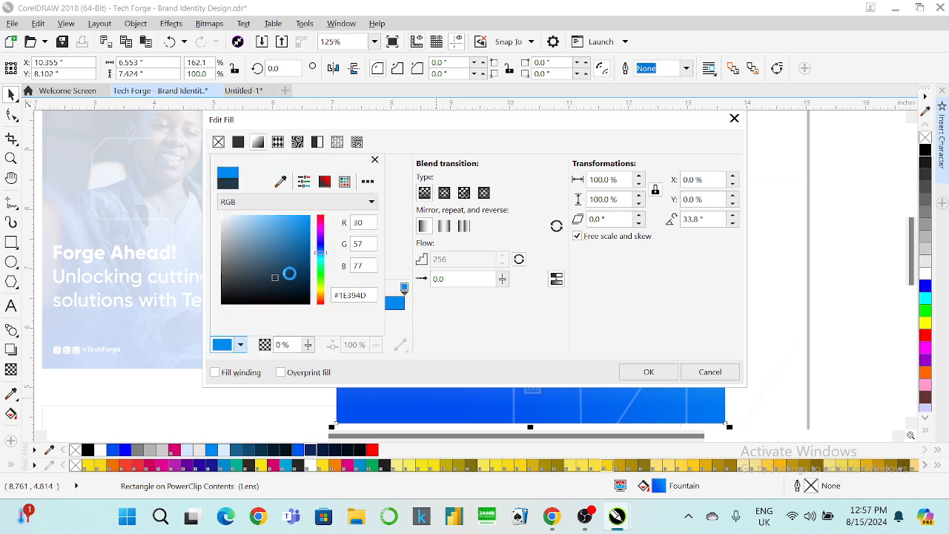
left_click(458, 353)
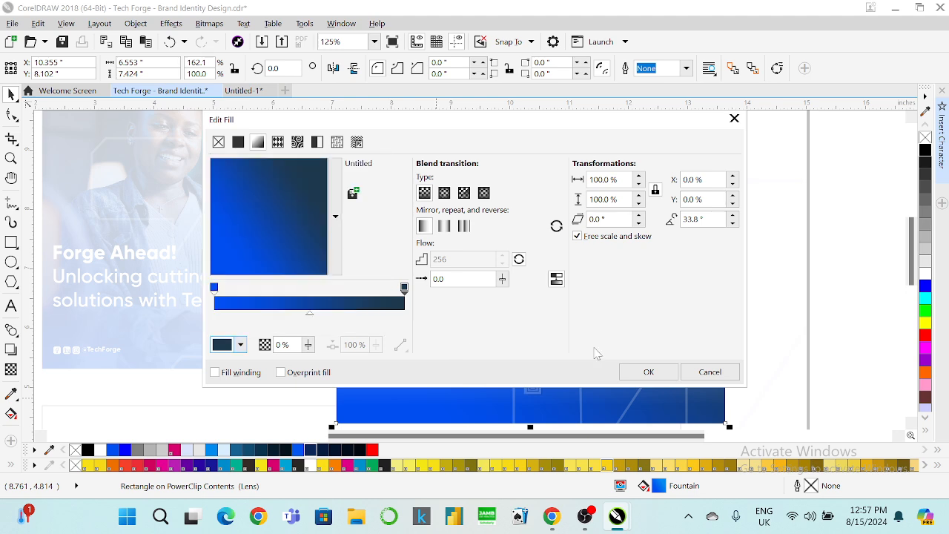
left_click(626, 373)
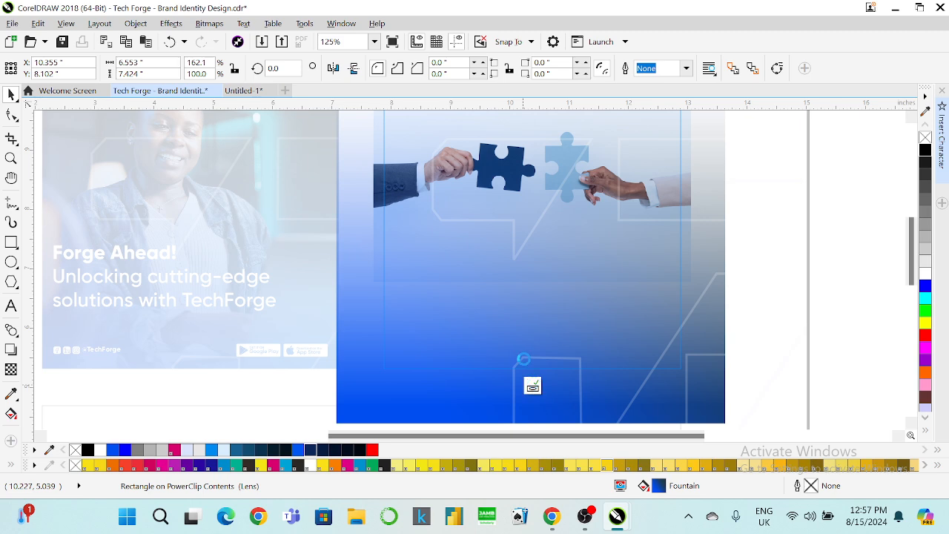
left_click(532, 385)
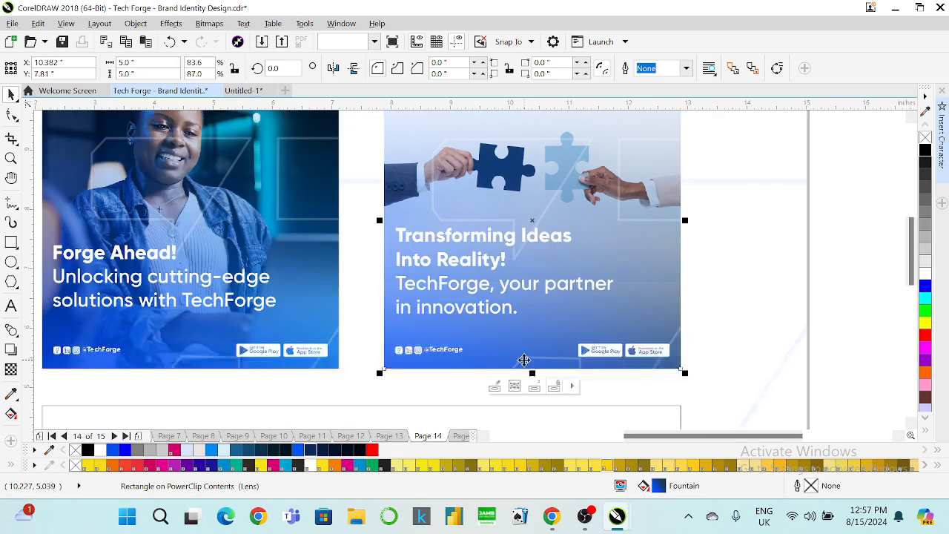
Redo the overlay's fountain transparency as a vertical fade ending mid-card.
right_click(637, 269)
left_click(691, 120)
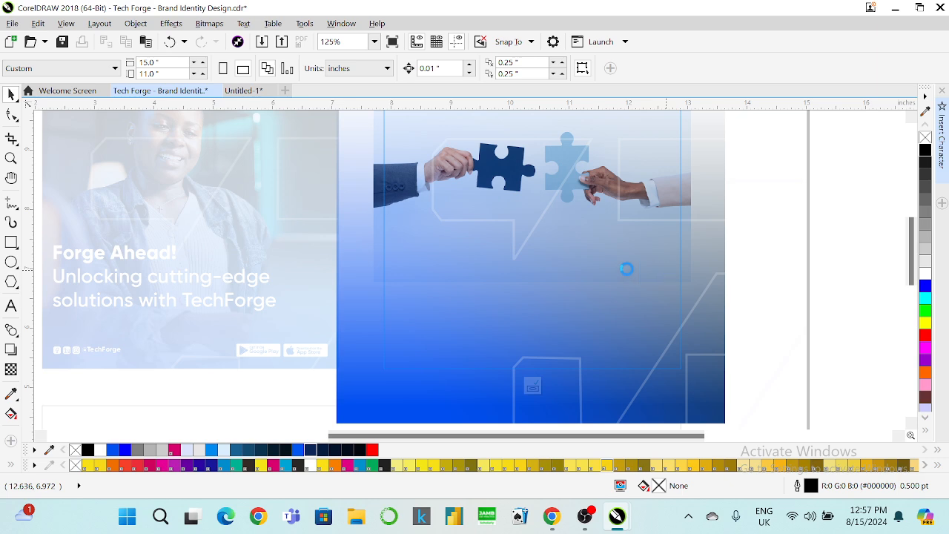
key("ctrl+z")
key("ctrl+z")
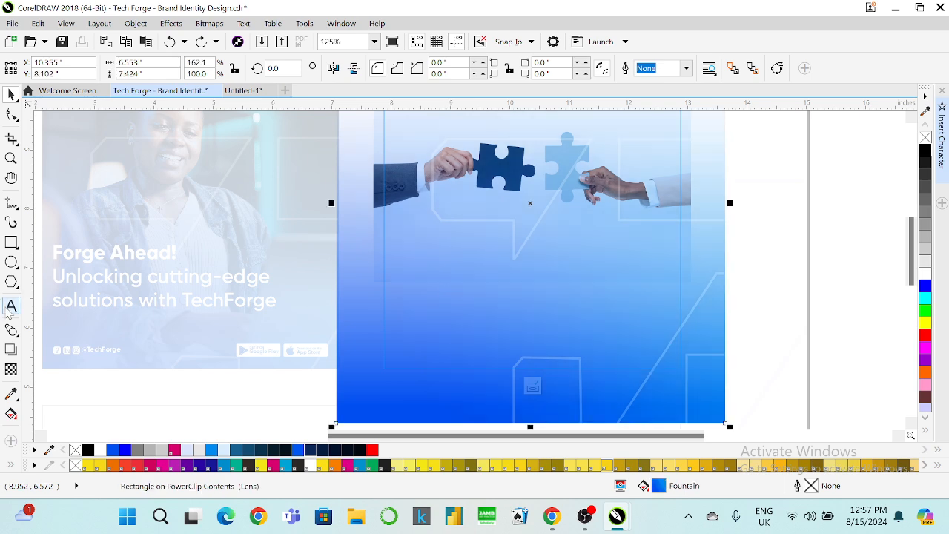
left_click(11, 369)
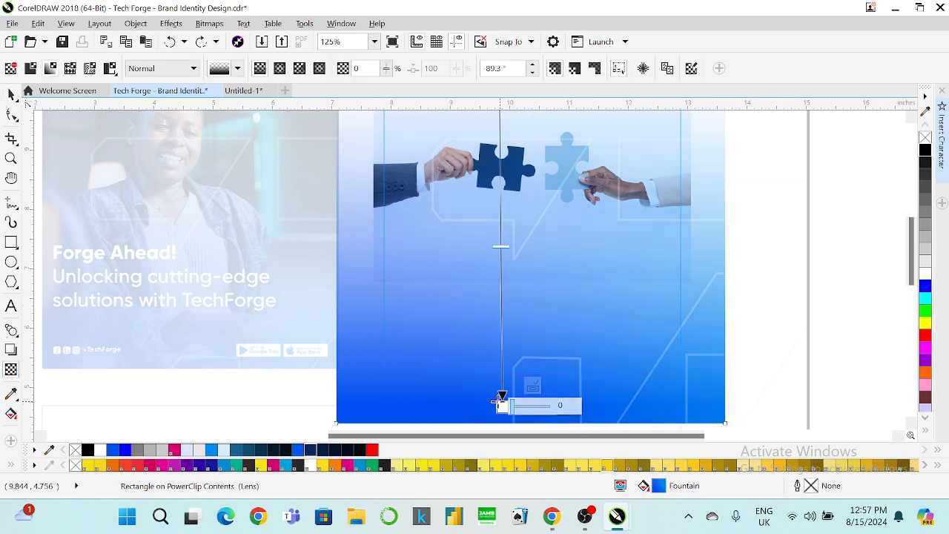
left_click_drag(497, 407, 499, 310)
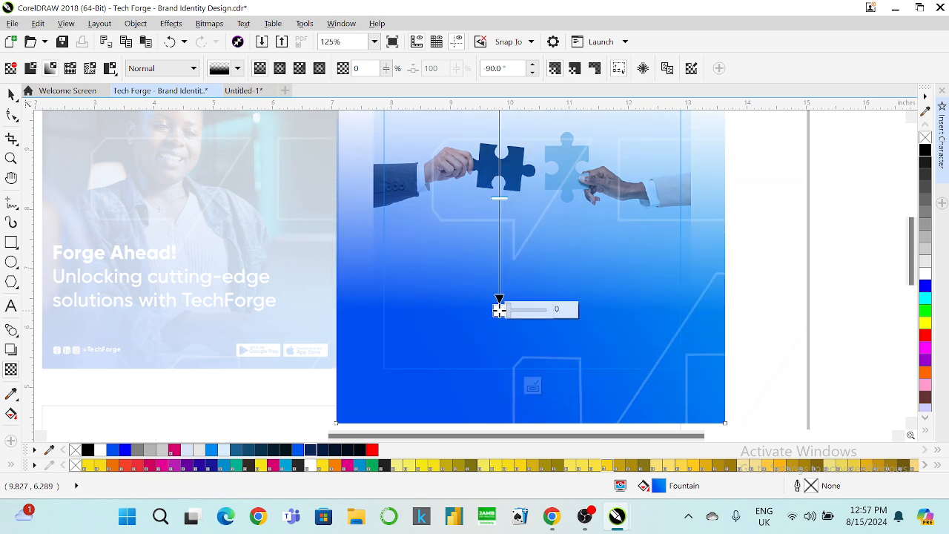
left_click(531, 383)
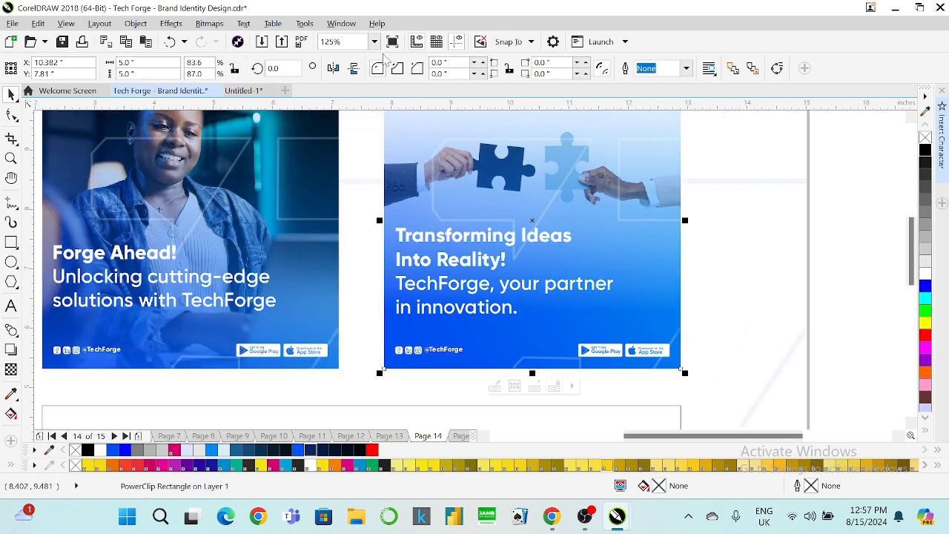
Zoom To Fit the whole page and select the empty banner frame below the posts.
left_click(375, 42)
left_click(360, 55)
left_click(710, 181)
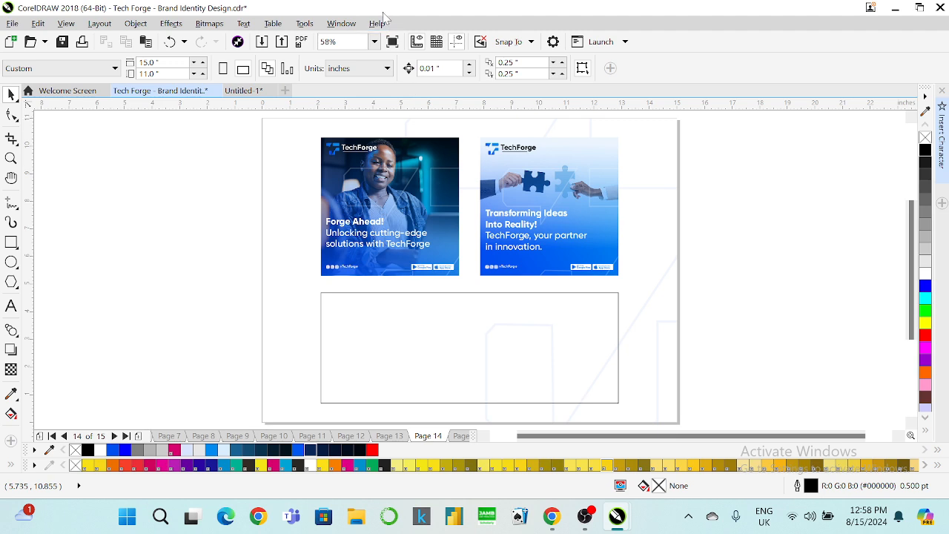
left_click(375, 43)
left_click(355, 56)
left_click(387, 307)
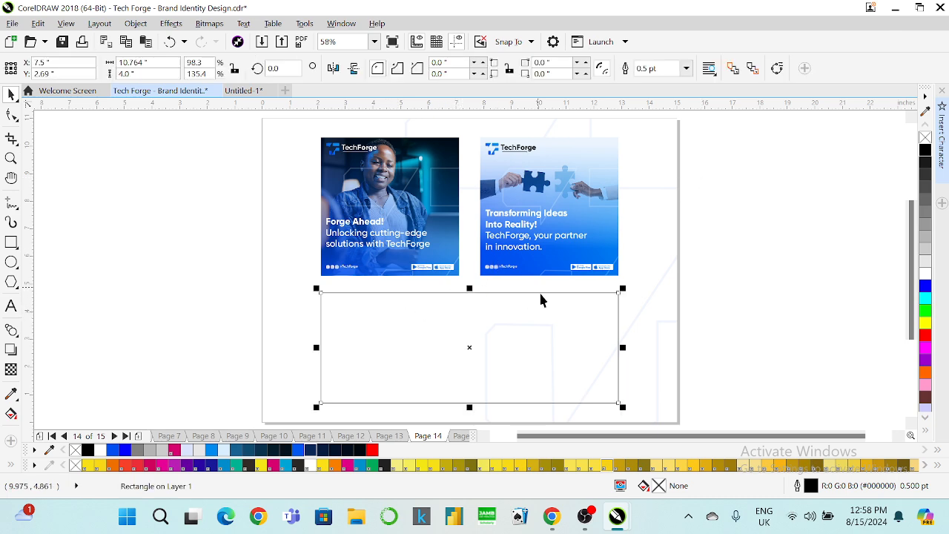
Bring up Chrome's Freepik tab and close the puzzle photo's download page.
mouse_move(541, 498)
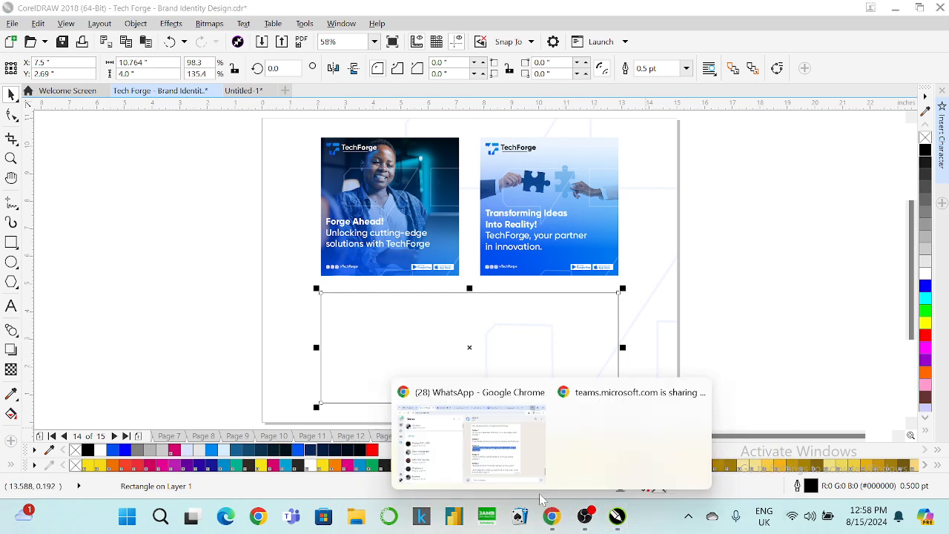
mouse_move(512, 440)
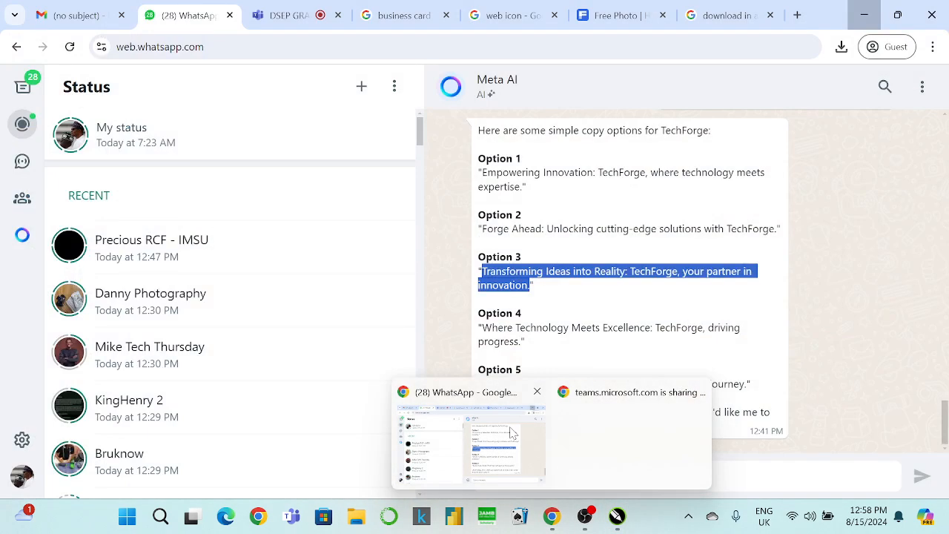
left_click(510, 434)
left_click(589, 15)
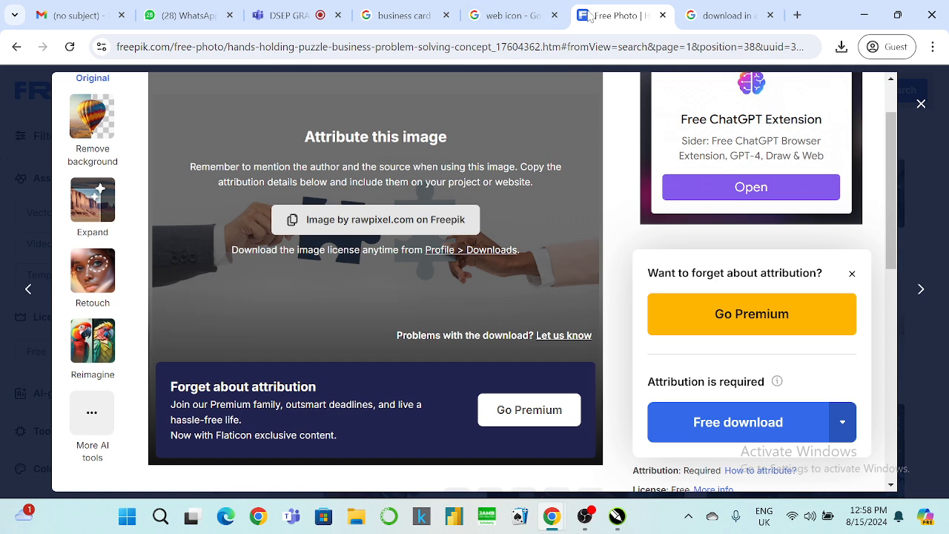
left_click(917, 104)
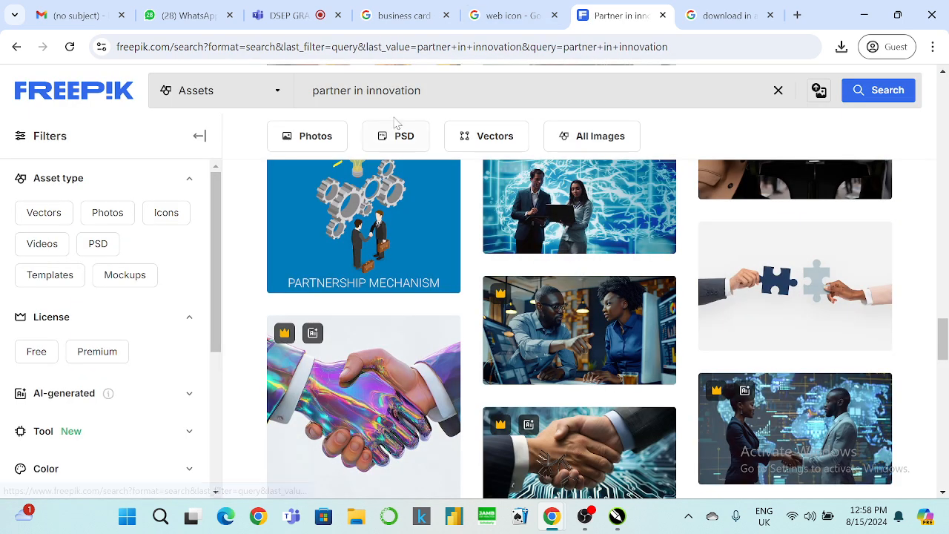
Search Freepik for 'tech company' and open the man-with-tablet photo from the results.
left_click_drag(431, 92, 237, 100)
type("tech company")
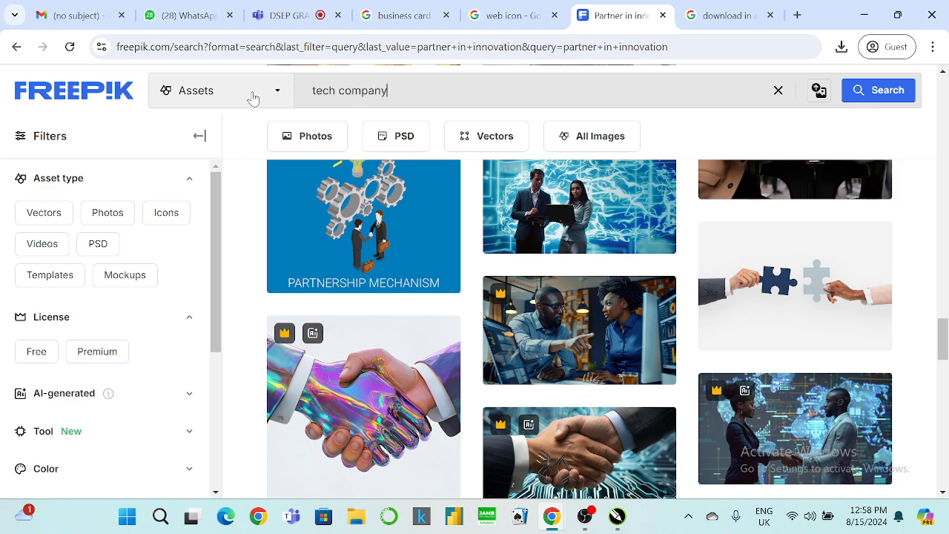
key("Return")
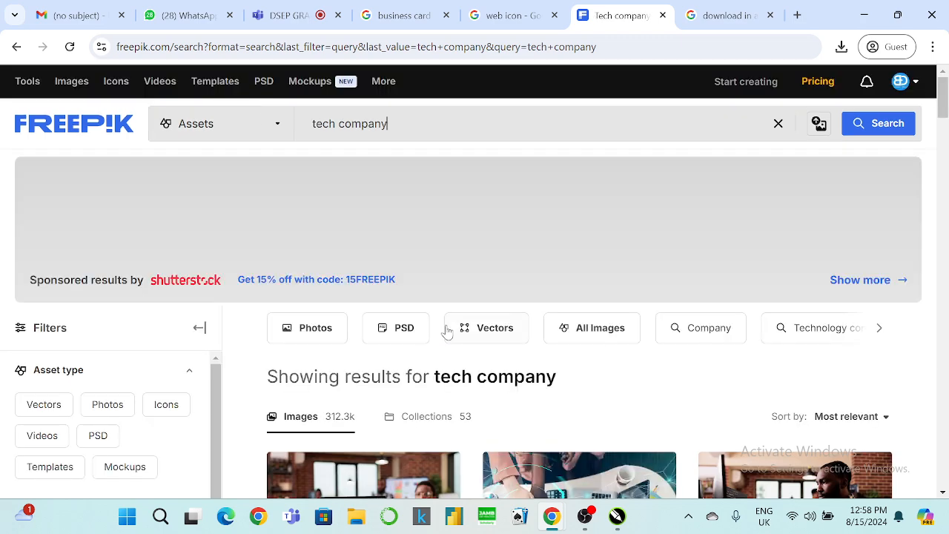
scroll(447, 332, "down", 2)
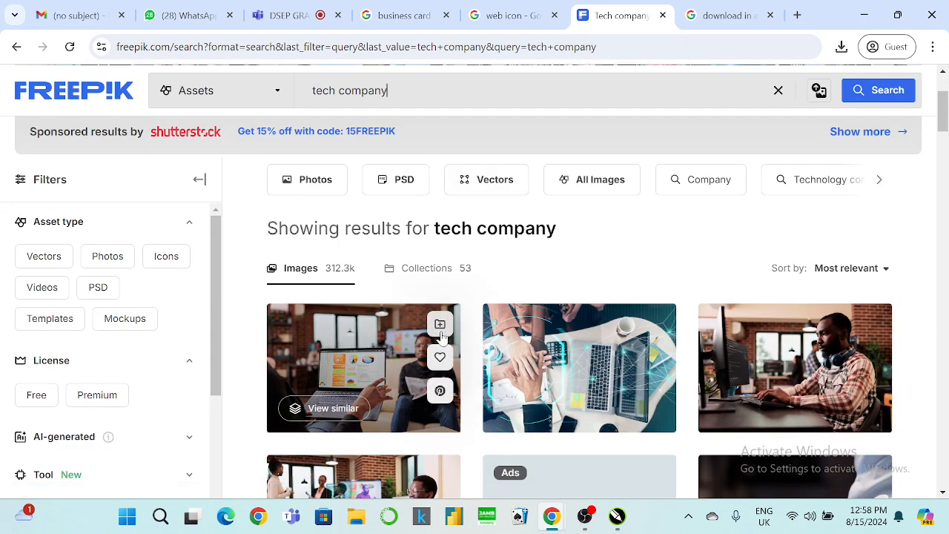
scroll(441, 335, "down", 3)
scroll(441, 335, "down", 3)
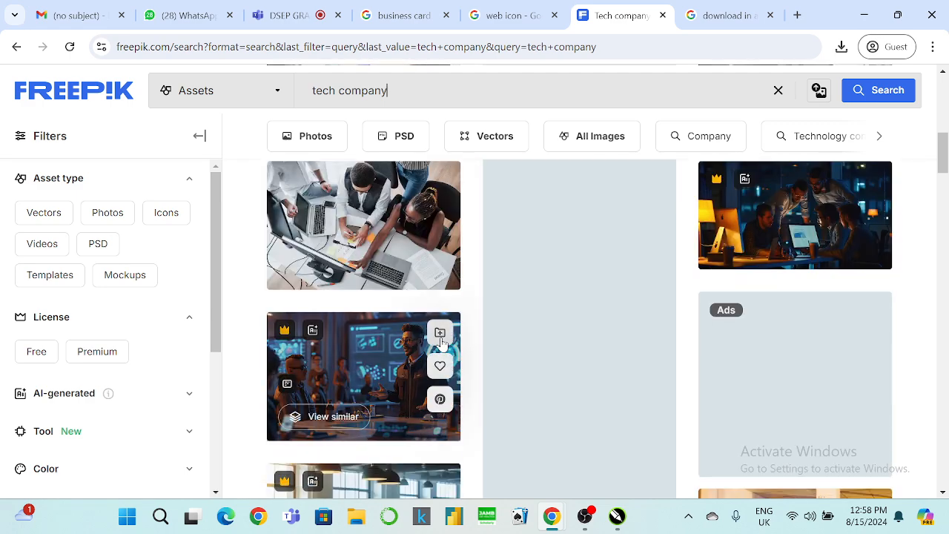
scroll(441, 341, "down", 3)
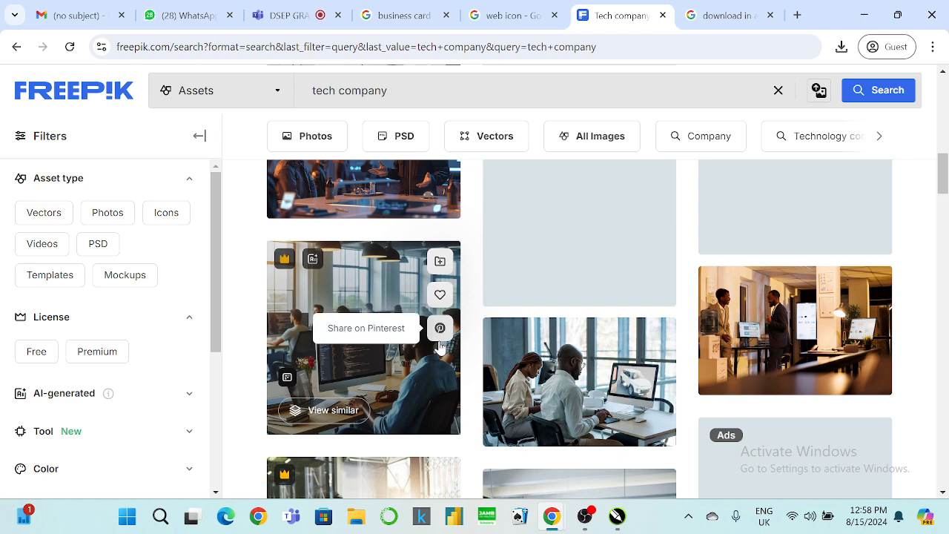
scroll(441, 349, "down", 3)
mouse_move(441, 356)
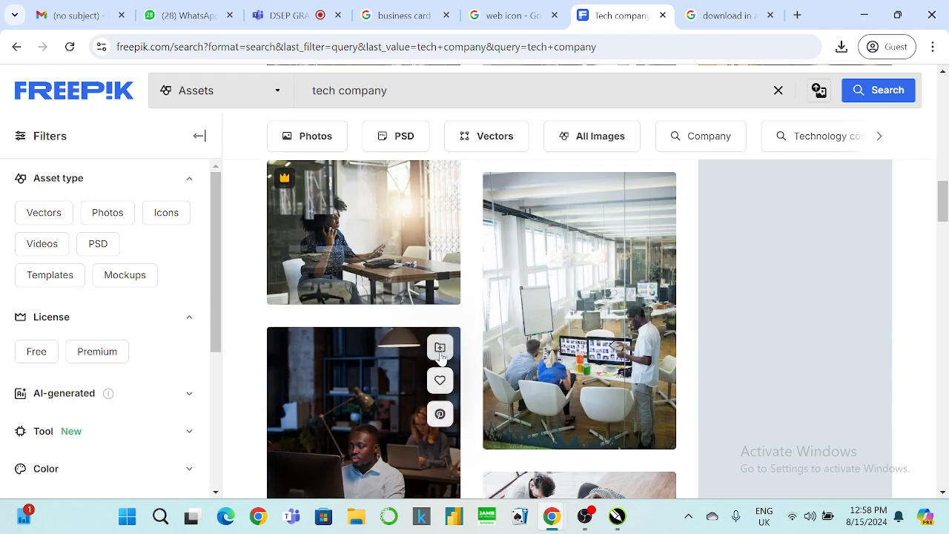
scroll(441, 356, "down", 4)
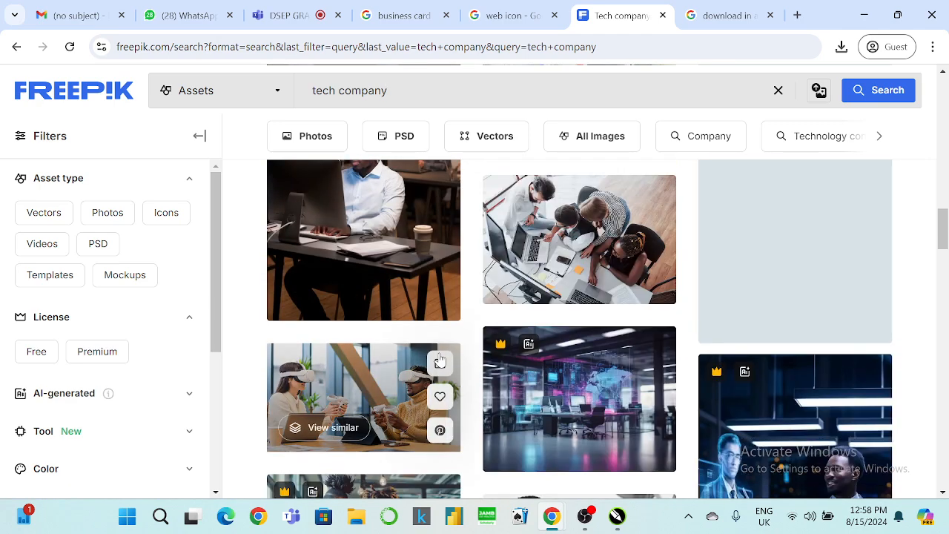
scroll(439, 360, "down", 3)
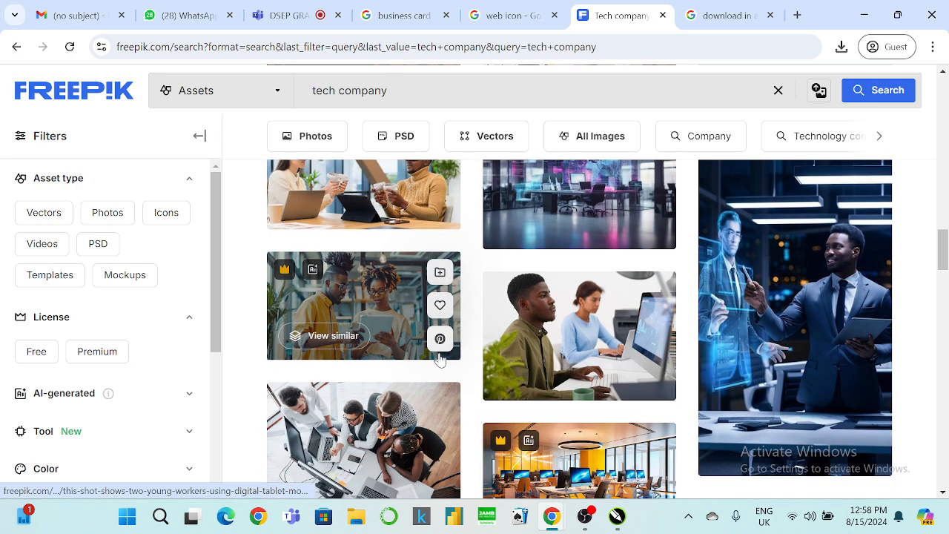
scroll(439, 359, "down", 2)
scroll(440, 359, "down", 3)
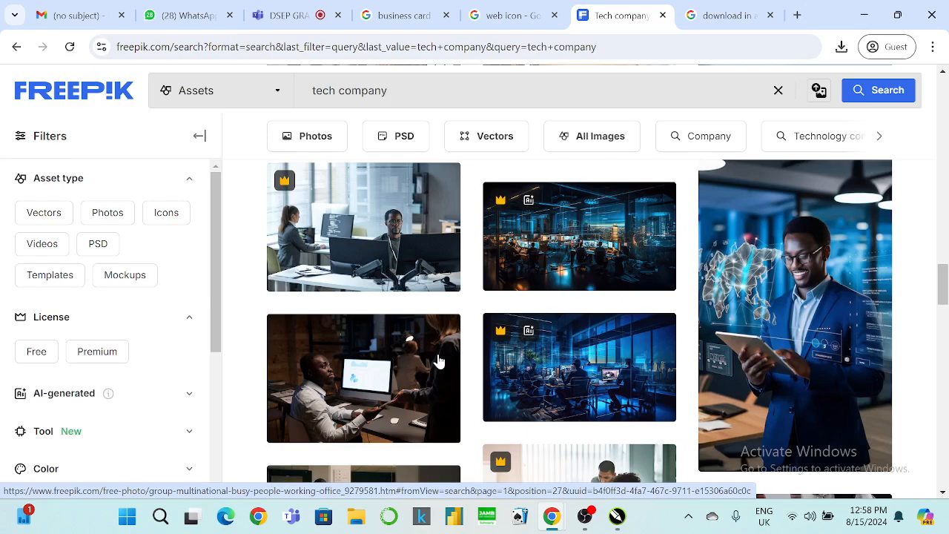
scroll(818, 294, "down", 1)
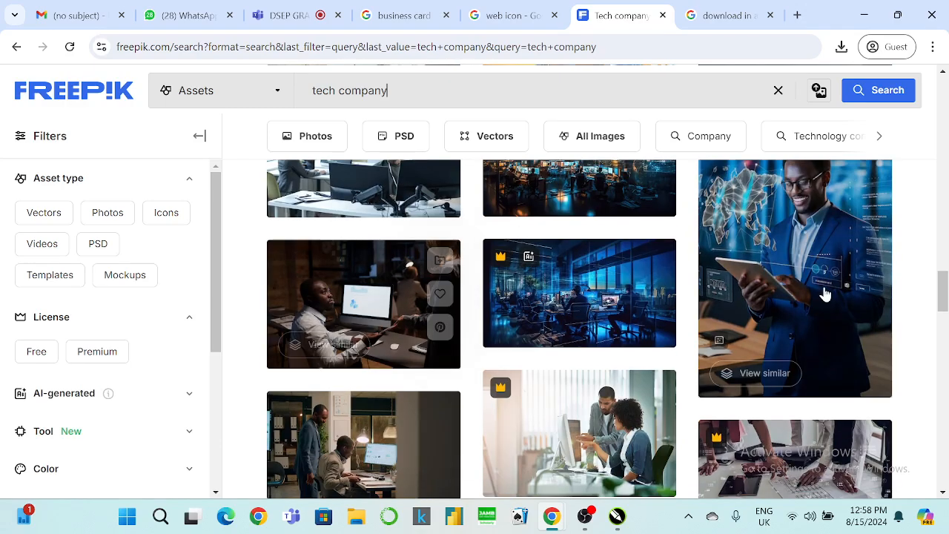
left_click(818, 294)
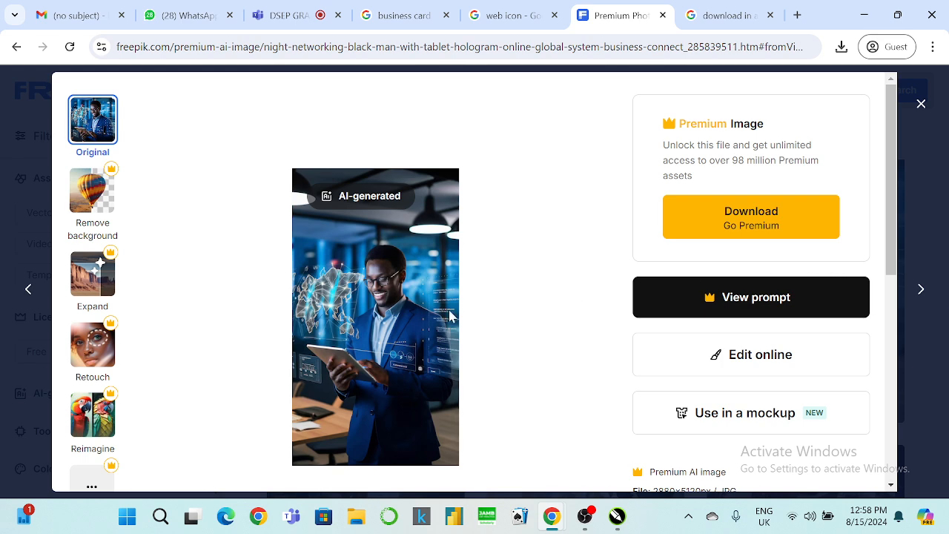
Close the premium photo and open the free server-room laptop photo's details.
scroll(408, 319, "down", 2)
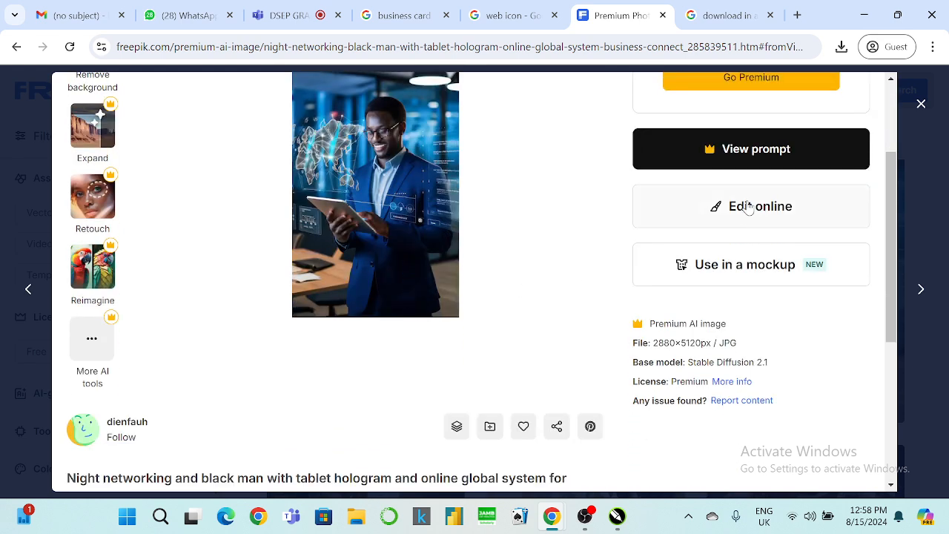
scroll(686, 180, "up", 2)
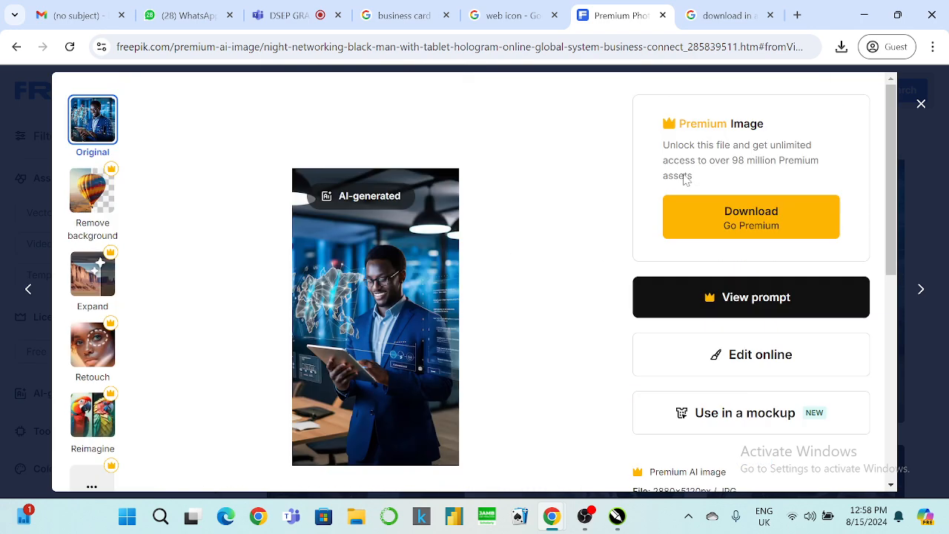
scroll(705, 190, "down", 6)
scroll(564, 275, "up", 6)
scroll(801, 294, "down", 3)
left_click(911, 110)
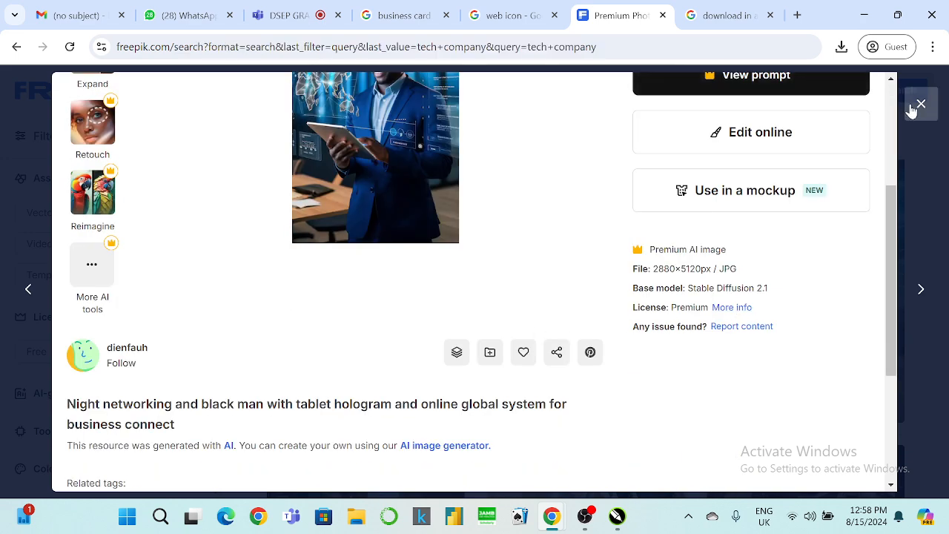
scroll(783, 277, "down", 5)
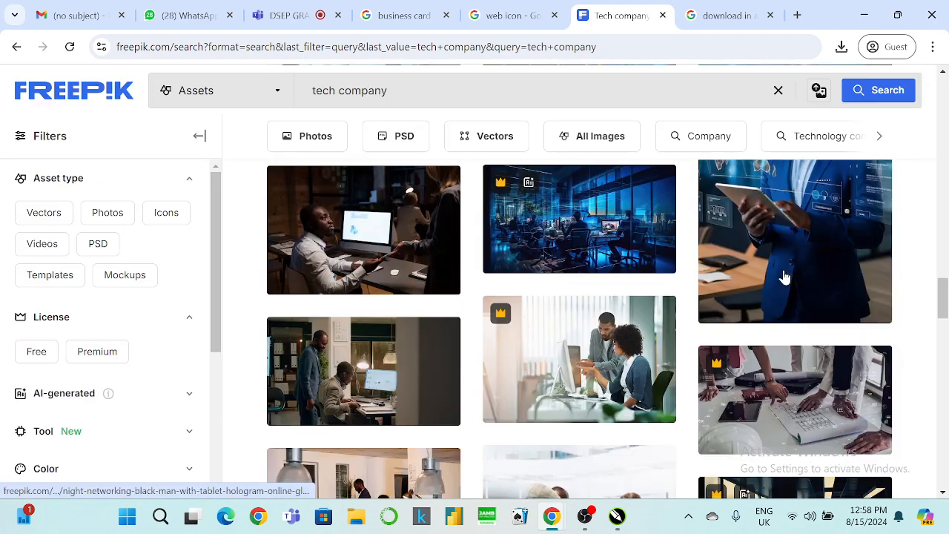
scroll(786, 278, "down", 3)
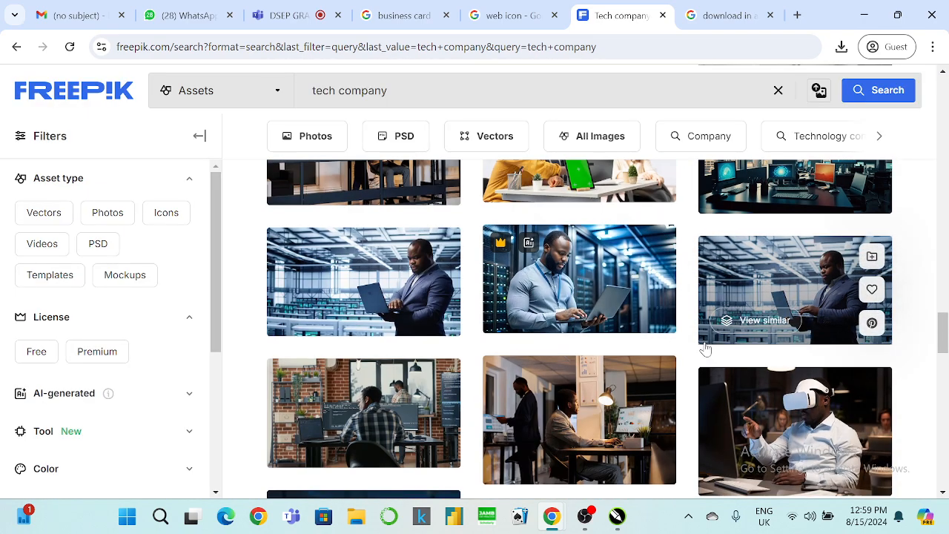
scroll(722, 348, "down", 2)
scroll(768, 326, "up", 3)
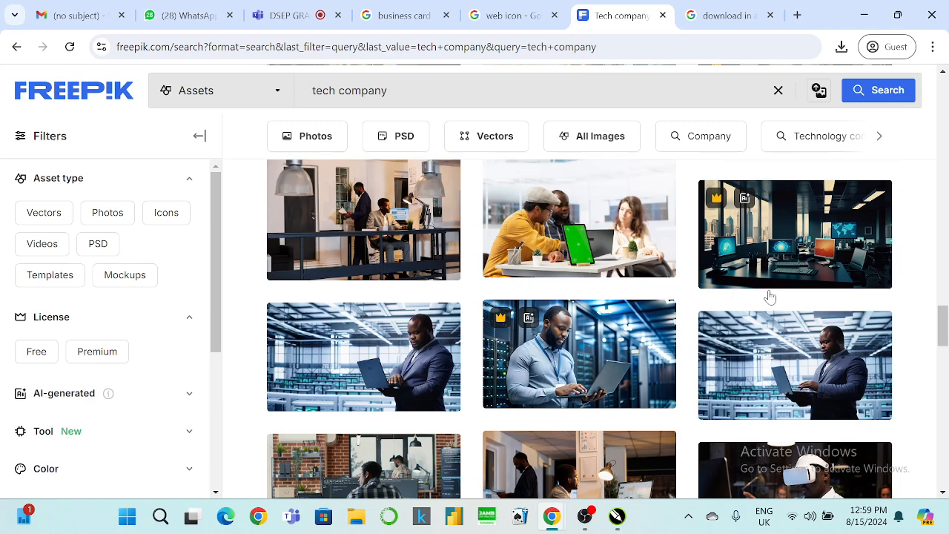
left_click(776, 338)
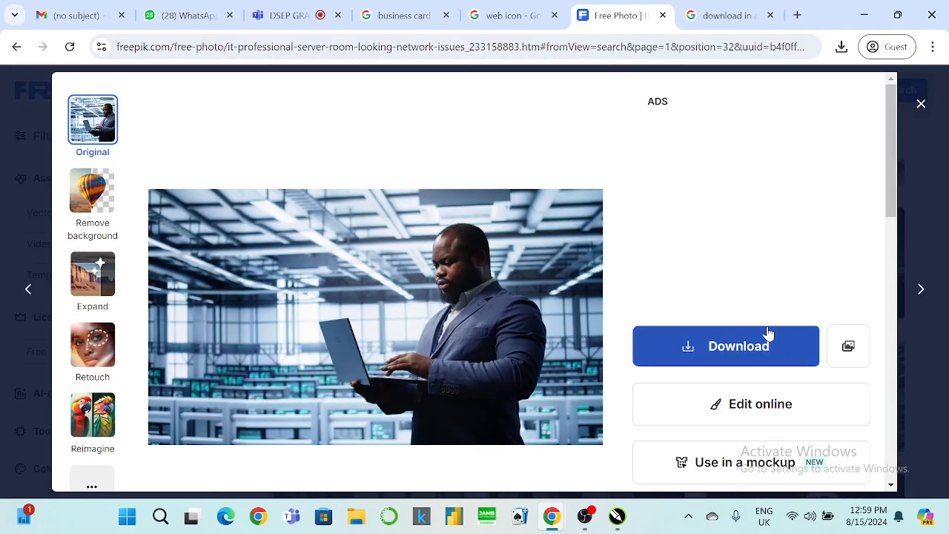
Download the server-room photo free with attribution into Downloads, then minimize Chrome.
left_click(755, 355)
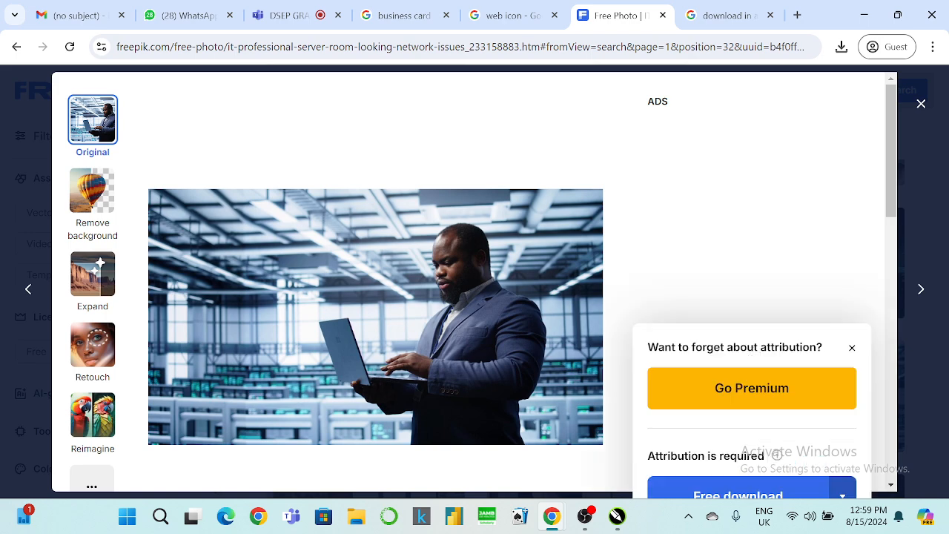
left_click(738, 488)
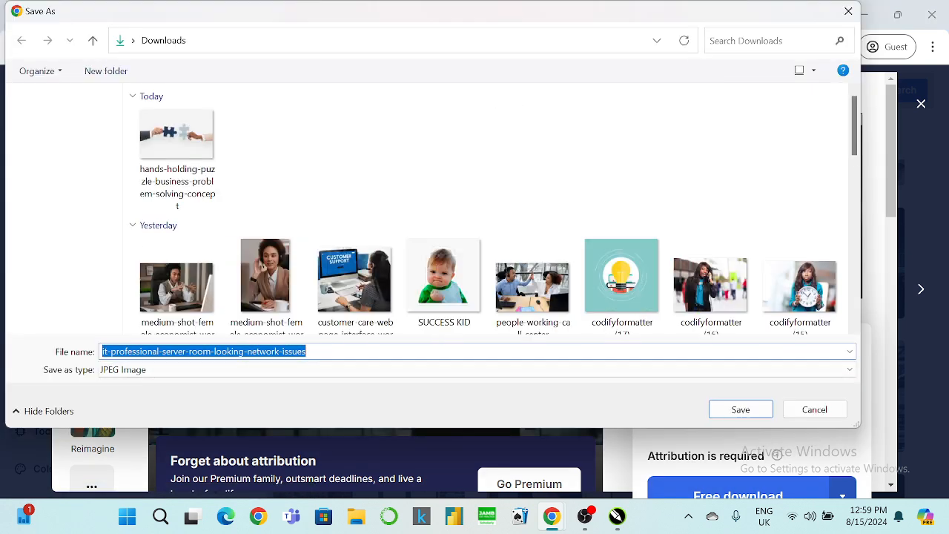
left_click(740, 409)
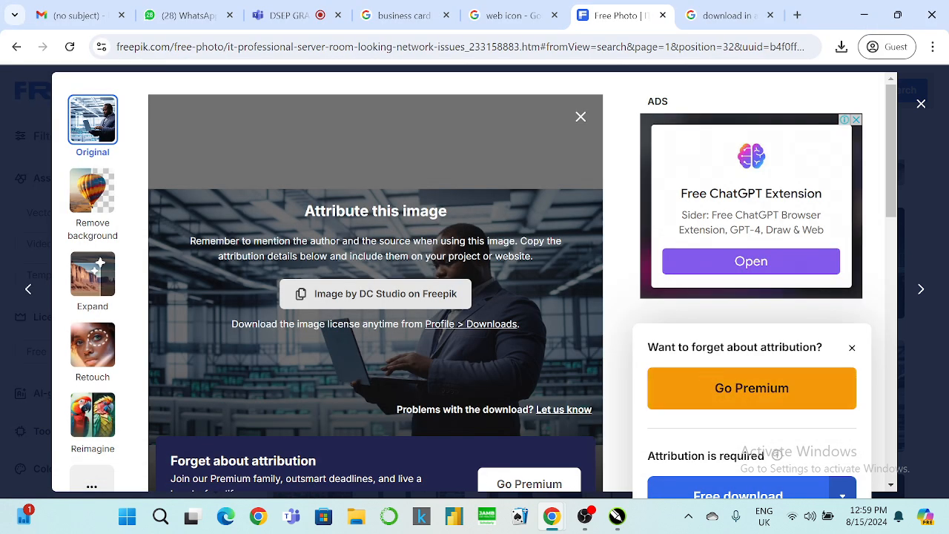
left_click(863, 15)
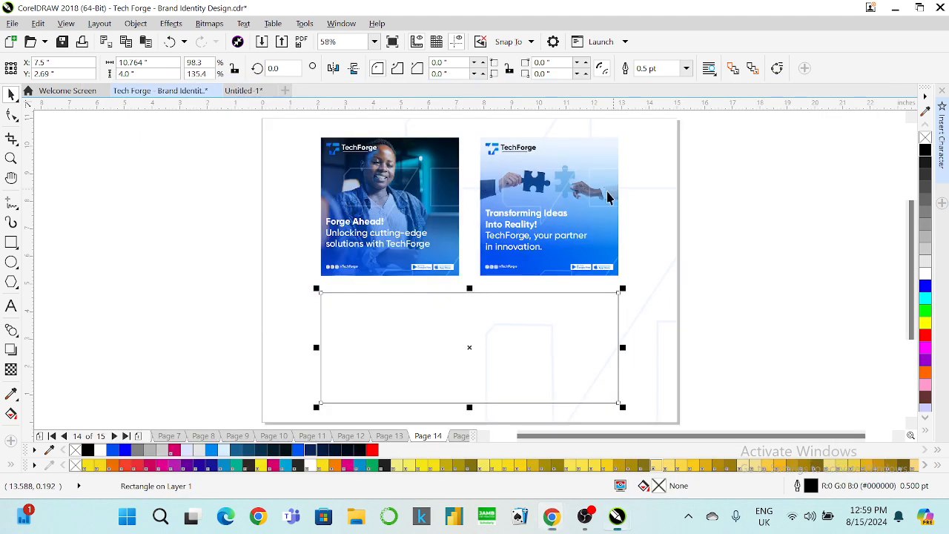
Import the server-room JPG and PowerClip it inside the empty bottom banner frame.
left_click(260, 42)
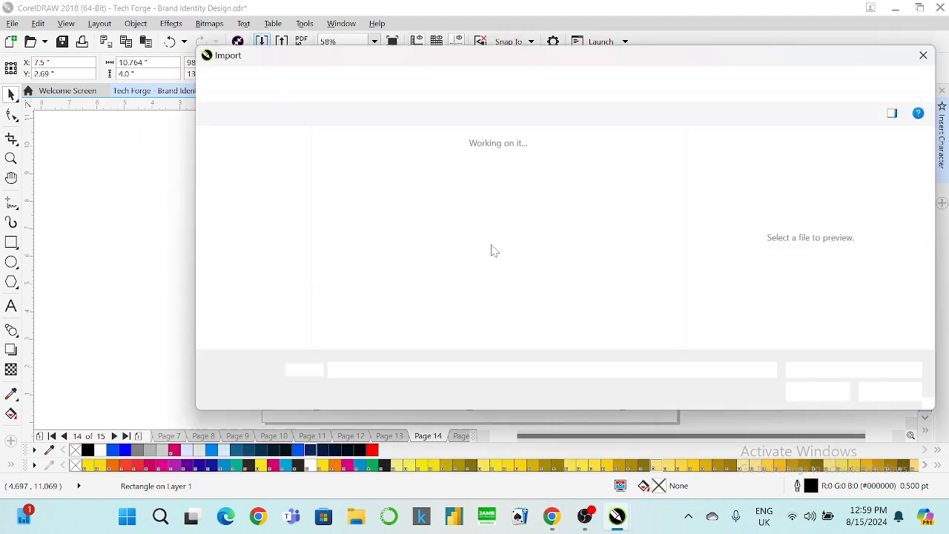
left_click(361, 204)
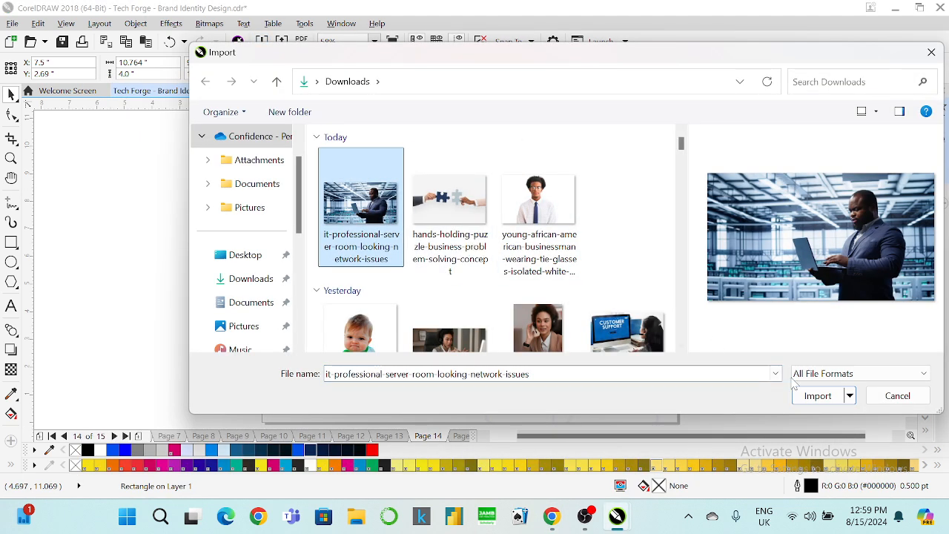
left_click(808, 395)
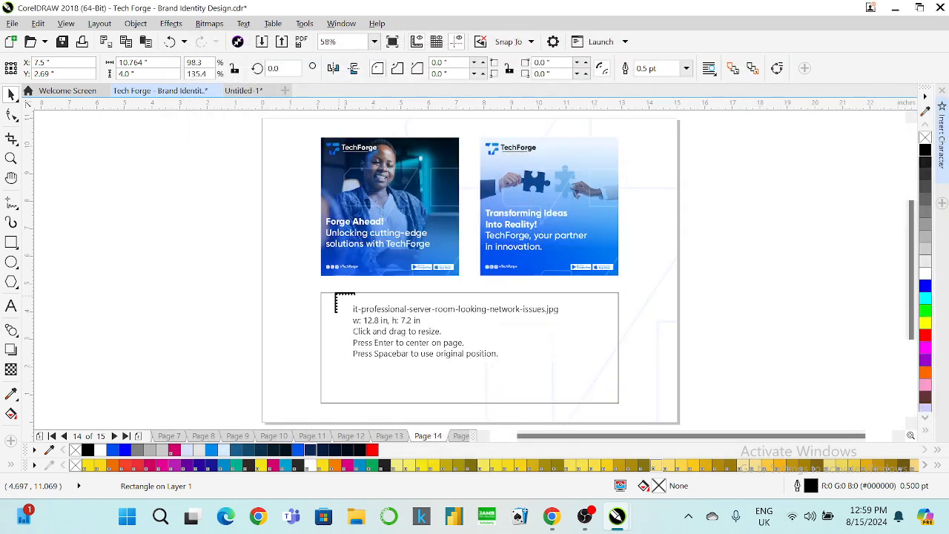
left_click_drag(329, 292, 528, 403)
left_click_drag(424, 353, 498, 364)
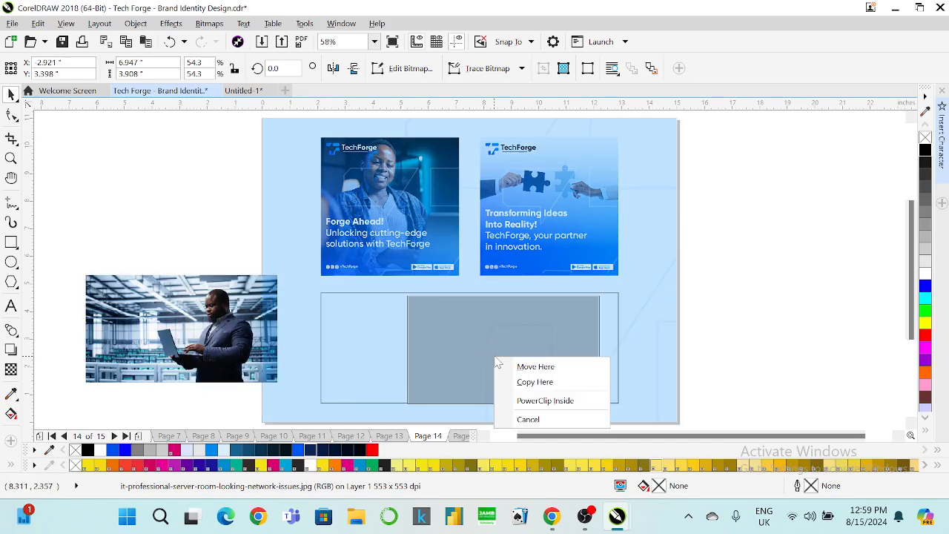
left_click(545, 400)
Shift the photo right and scale it to 58.5% inside the banner frame.
right_click(476, 356)
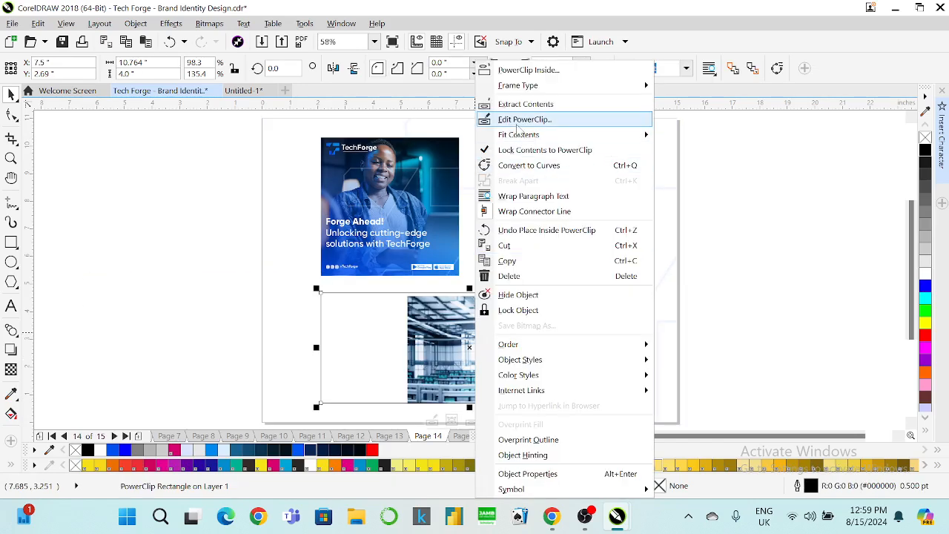
left_click(522, 120)
left_click_drag(512, 346, 538, 343)
mouse_move(427, 404)
left_mouse_down()
mouse_move(403, 407)
mouse_move(412, 410)
left_mouse_up()
left_click(470, 421)
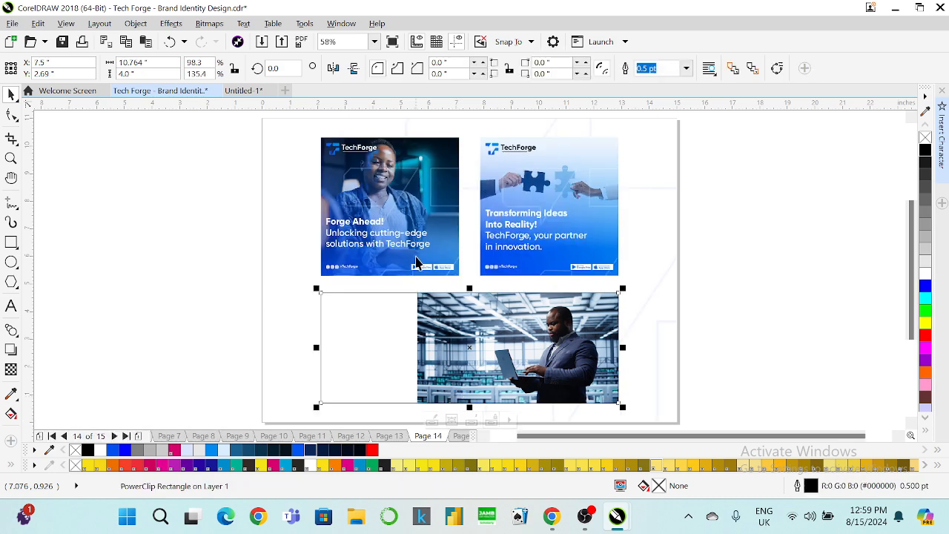
Select the first post's blue gradient rectangle and line pattern inside its PowerClip.
right_click(419, 210)
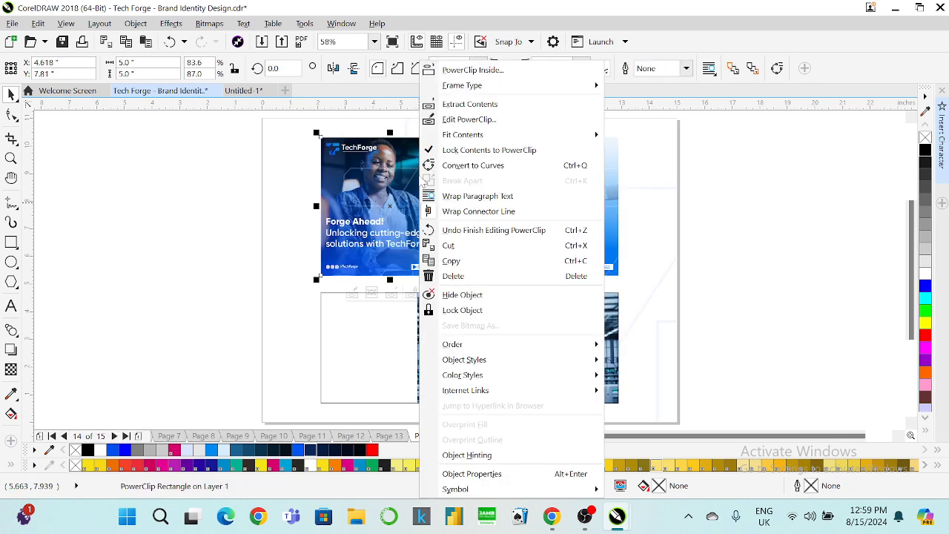
left_click(455, 123)
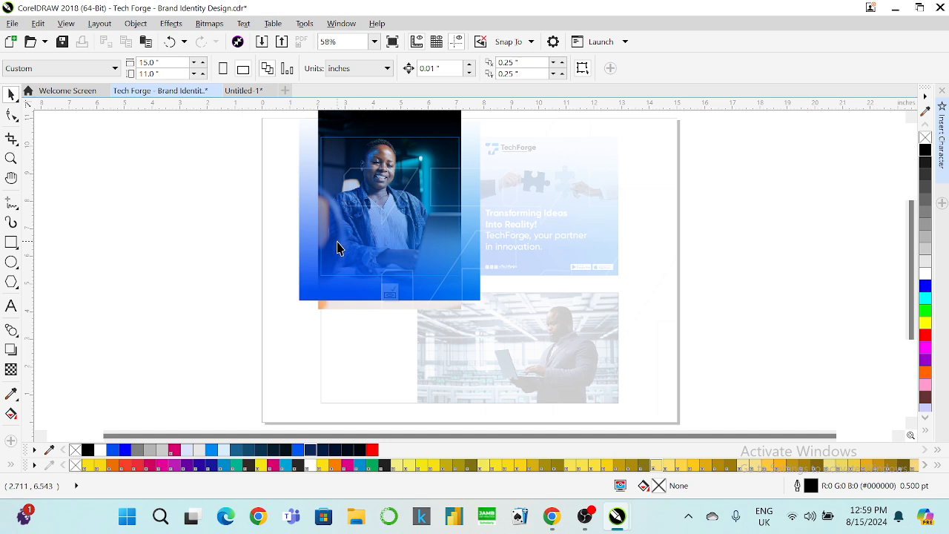
left_click(337, 241)
left_click(413, 179, "shift")
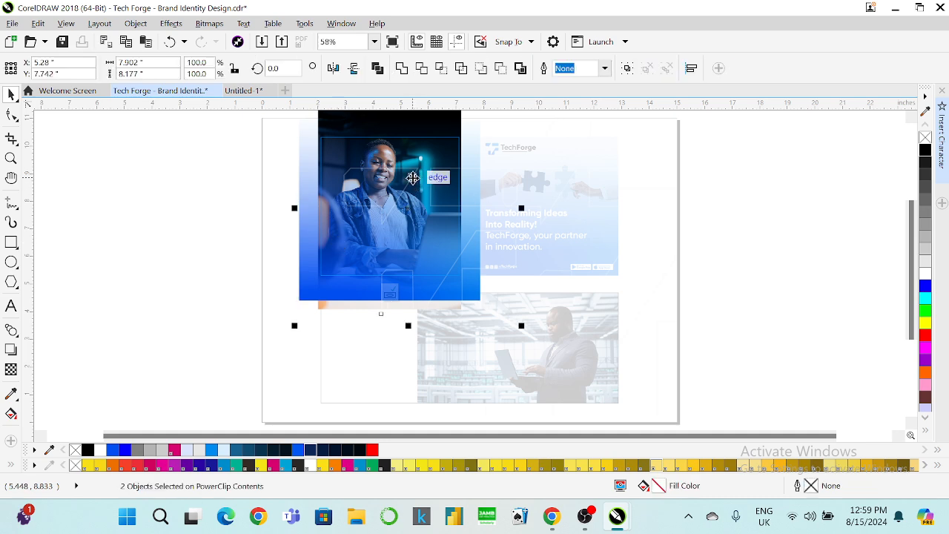
left_click(390, 292)
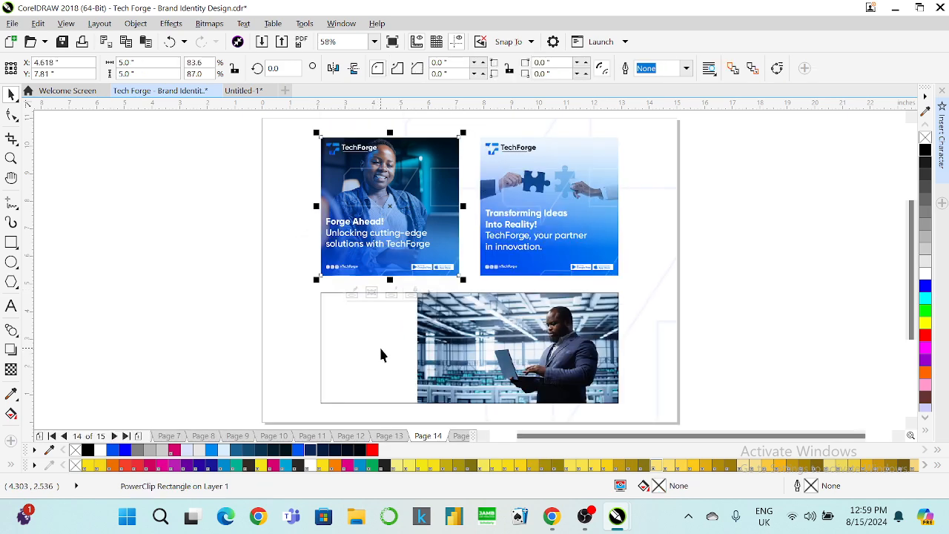
Paste the gradient and line artwork into the banner, positioned over its left side.
right_click(381, 348)
left_click(430, 119)
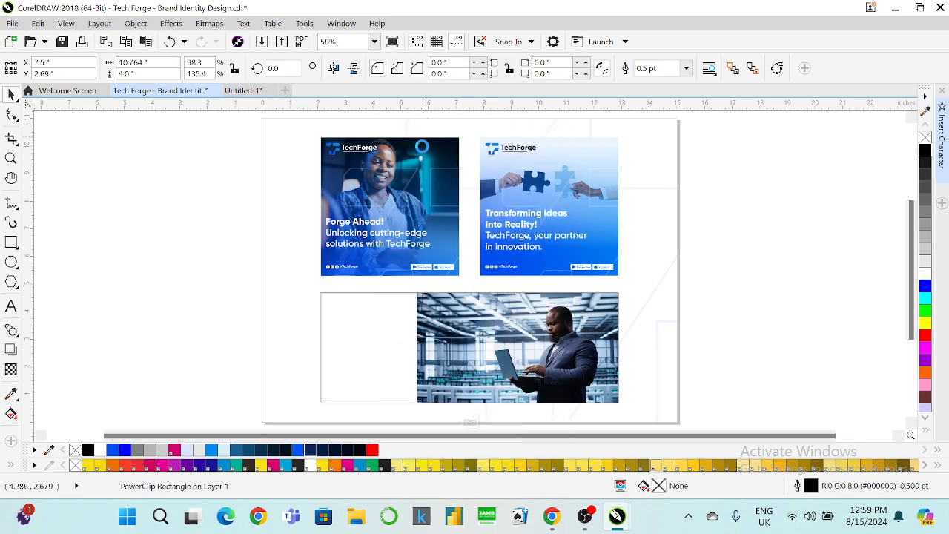
key("ctrl+v")
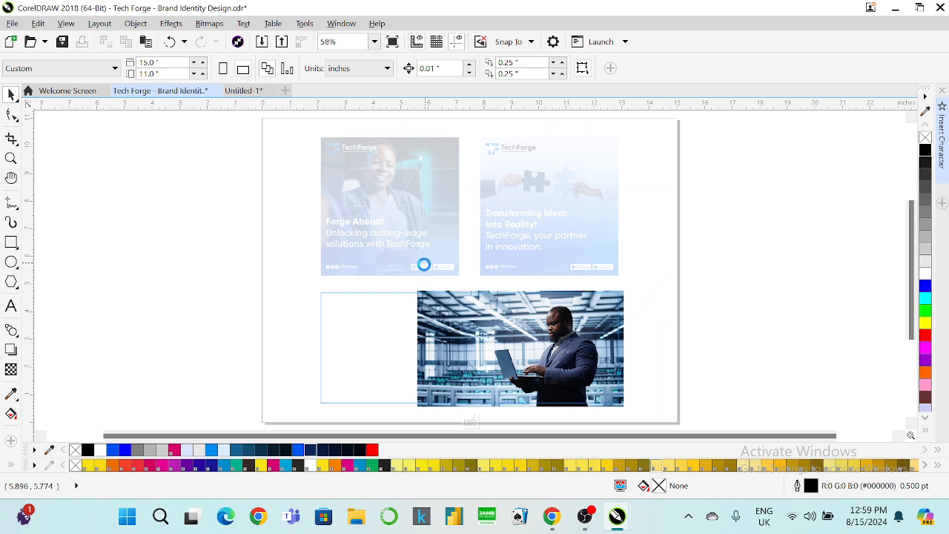
left_click_drag(405, 297, 413, 377)
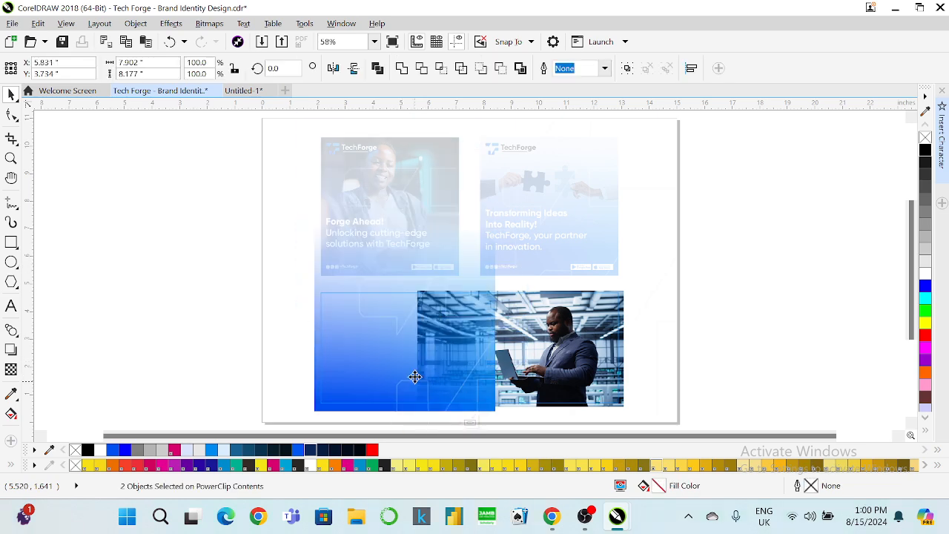
left_click(754, 269)
left_click(371, 359)
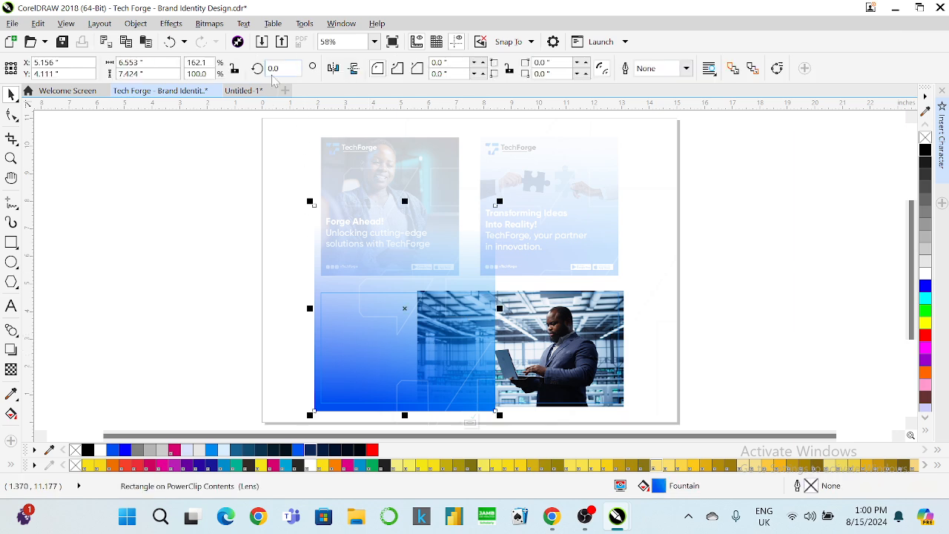
Rotate the gradient rectangle 90° and mirror it so the dark blue sits on the left.
type("5")
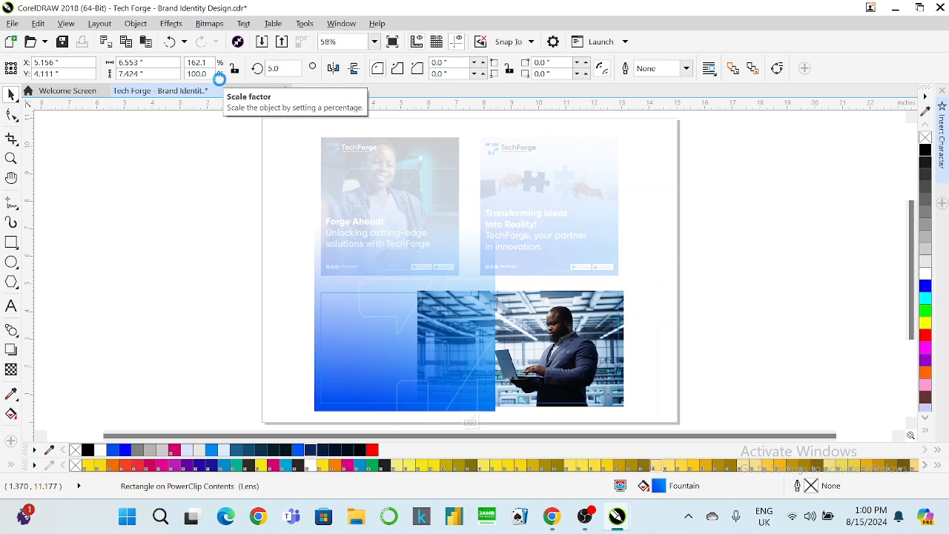
key("Return")
type("0")
key("Return")
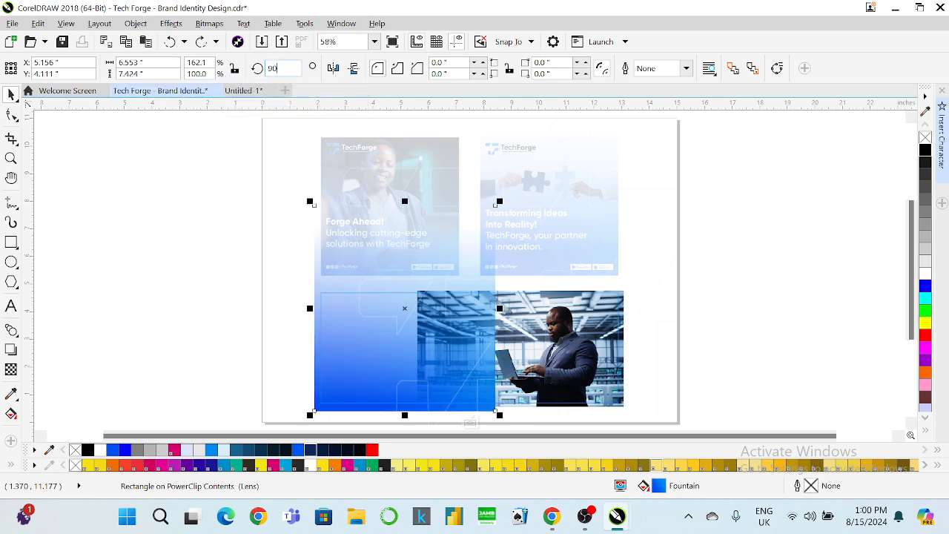
key("Return")
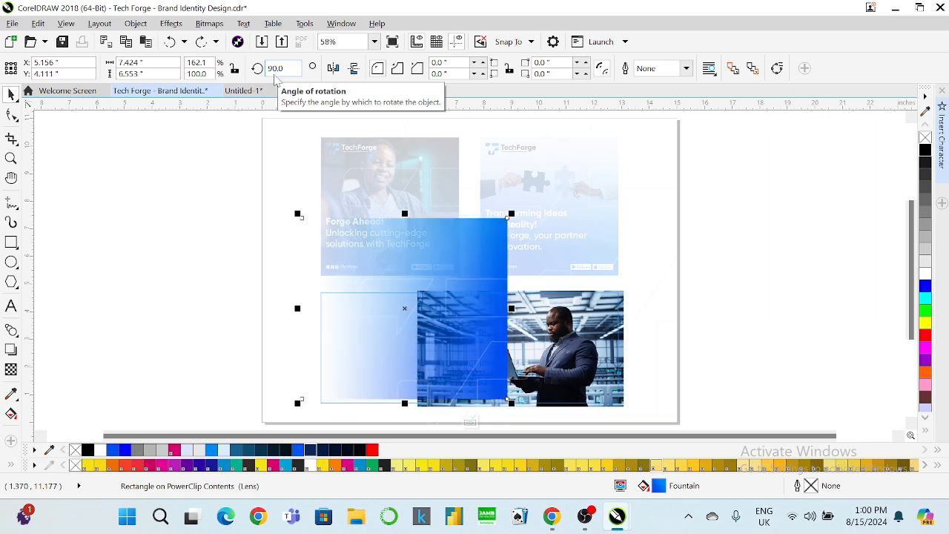
left_click(336, 69)
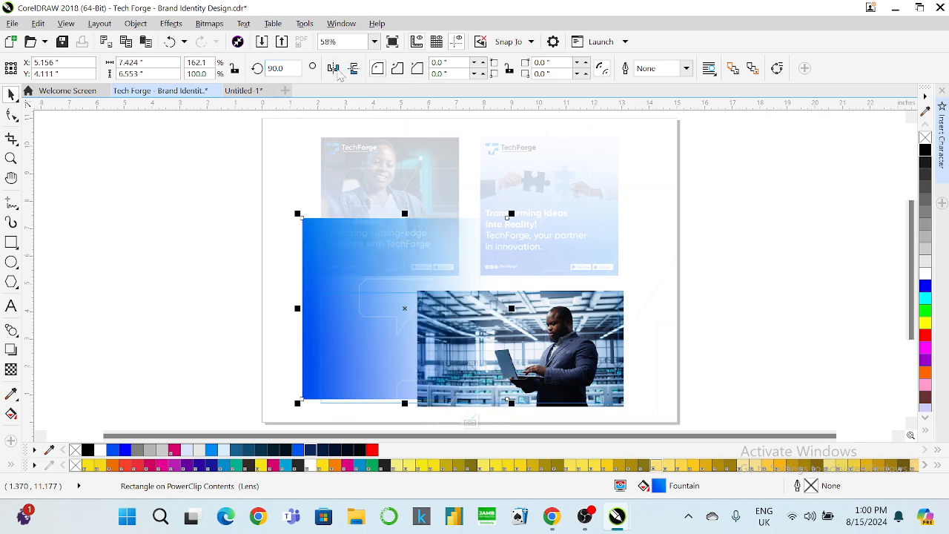
Shorten the gradient rectangle, centre it on the photo, and widen it across the banner.
left_click_drag(404, 213, 410, 277)
left_click(601, 326, "shift")
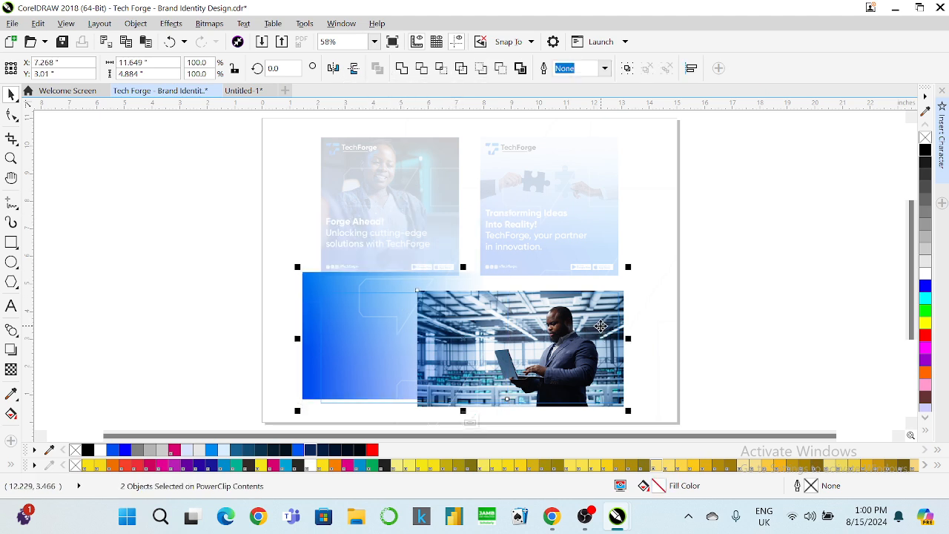
key("e")
key("Escape")
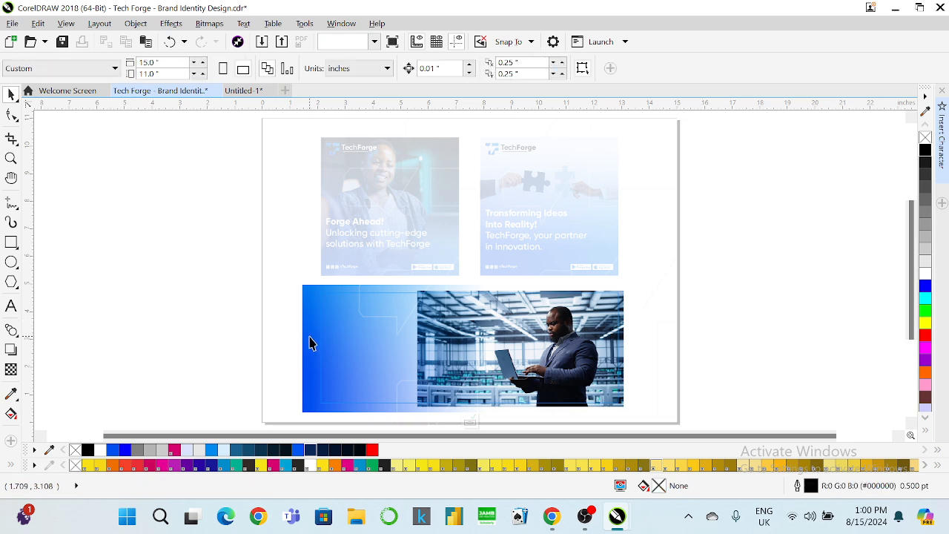
left_click(319, 338)
left_click_drag(549, 347, 617, 345)
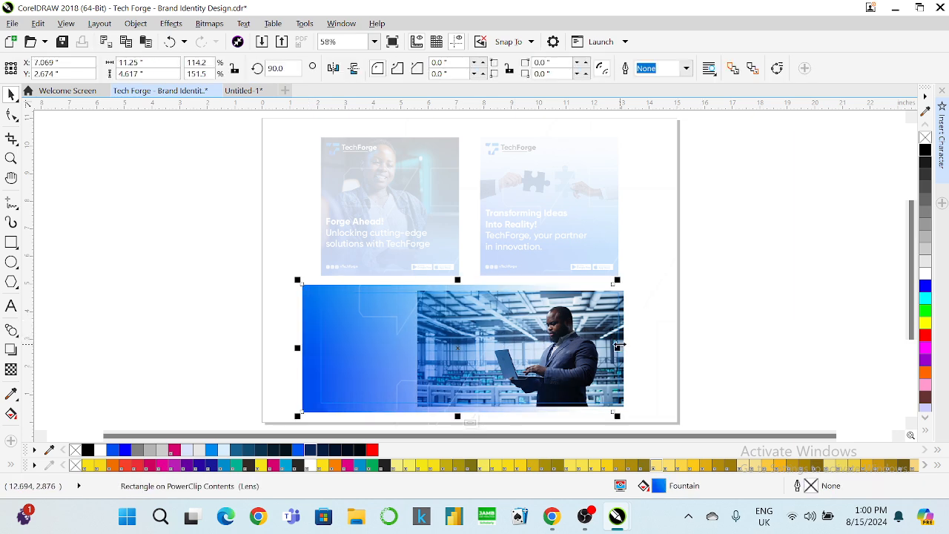
Push the gradient's solid blue further right and stretch the overlay to 162.4% width.
left_click(10, 369)
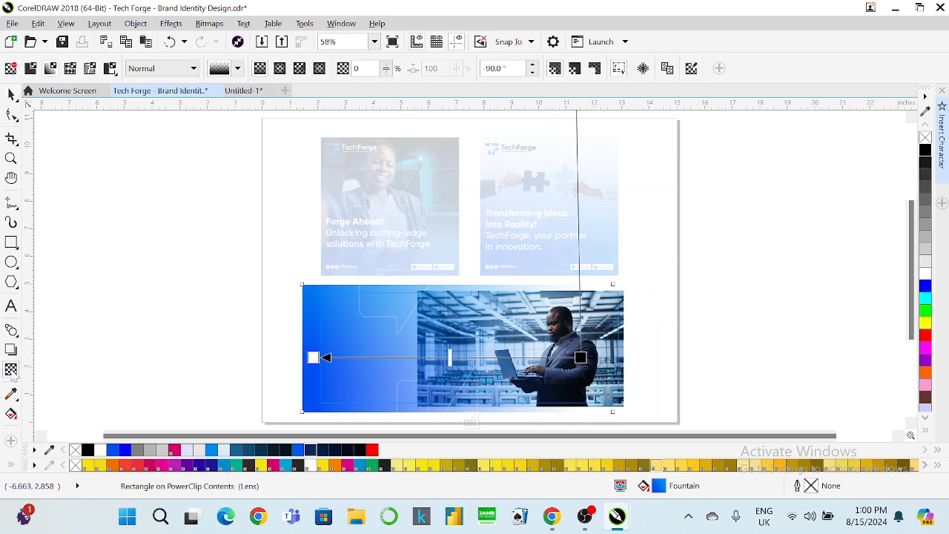
left_click_drag(313, 358, 443, 355)
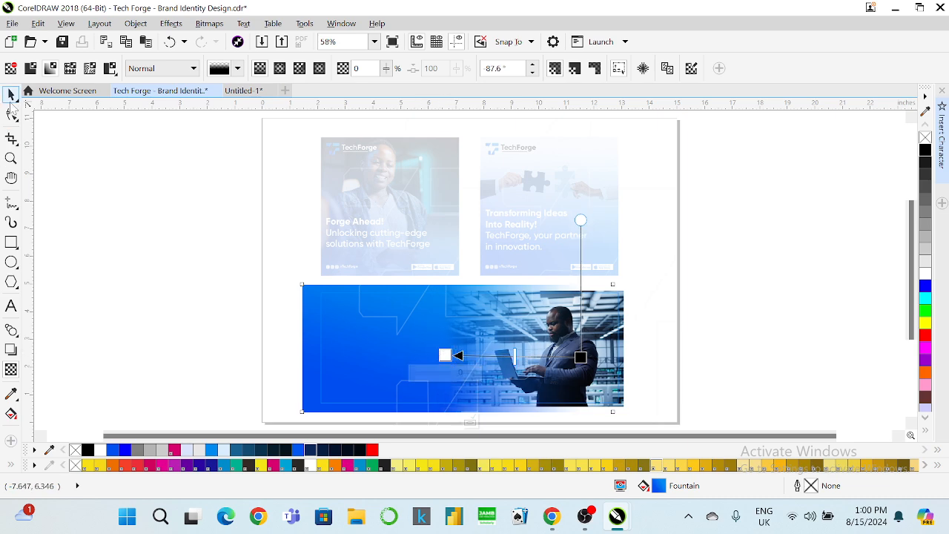
left_click(11, 96)
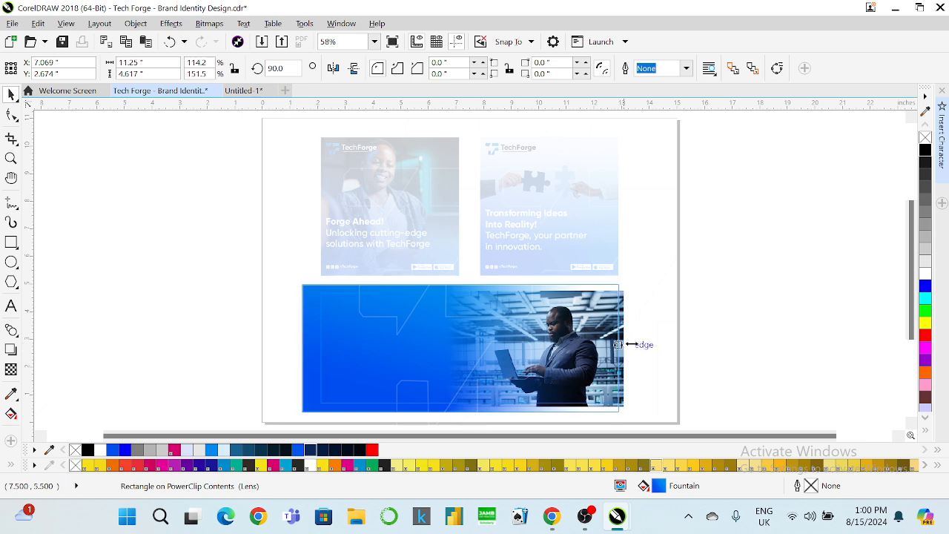
left_click_drag(617, 344, 639, 340)
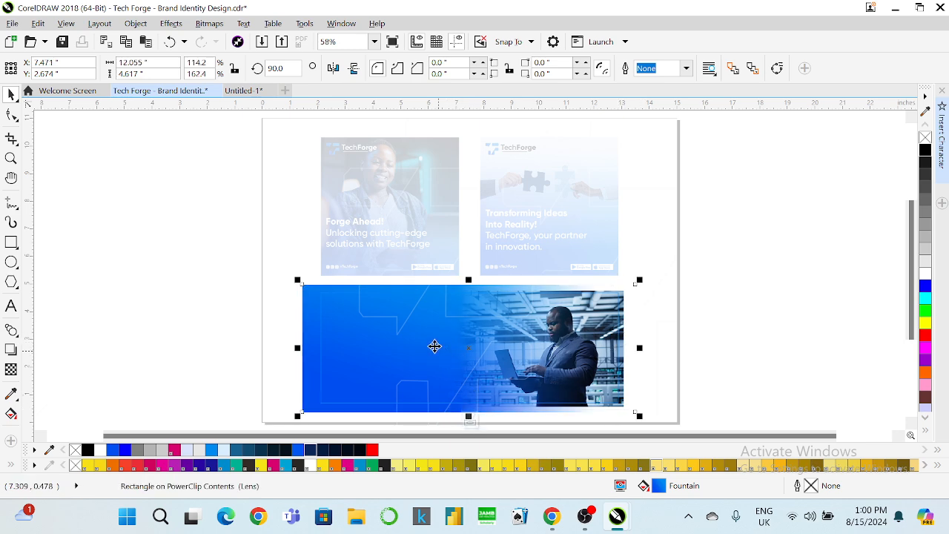
Move the line-pattern artwork left, enlarge it to 117.4% over the blue area, and finish the PowerClip edit.
left_click(397, 318)
left_click_drag(395, 318, 313, 332)
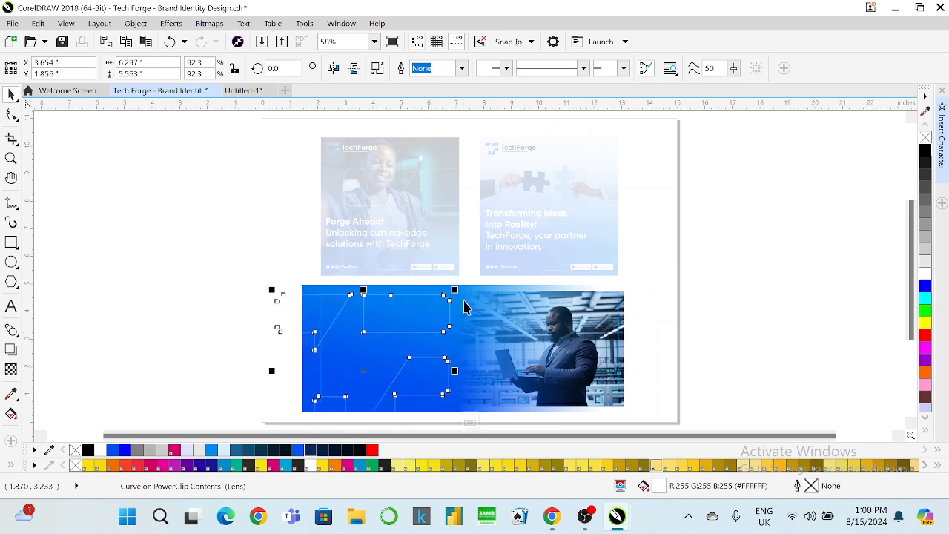
left_click_drag(455, 290, 502, 249)
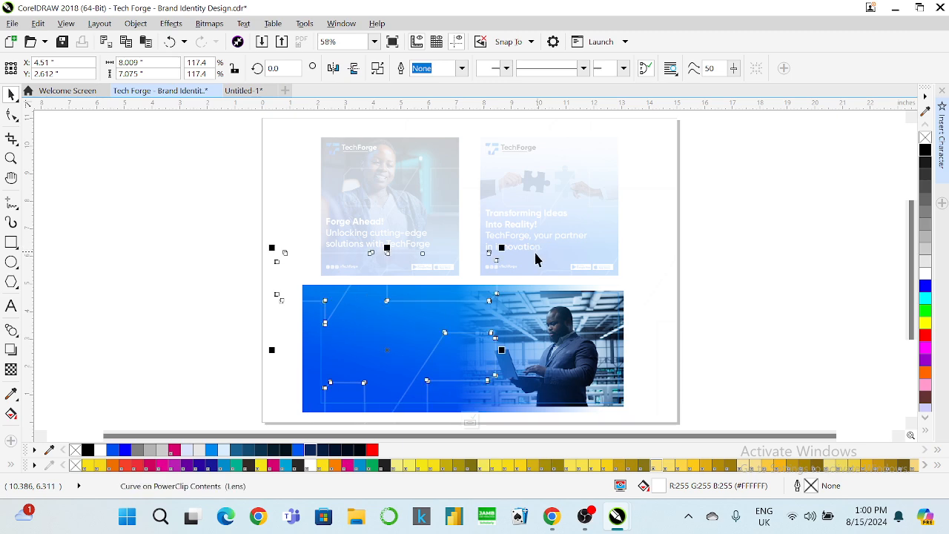
scroll(474, 290, "down", 2)
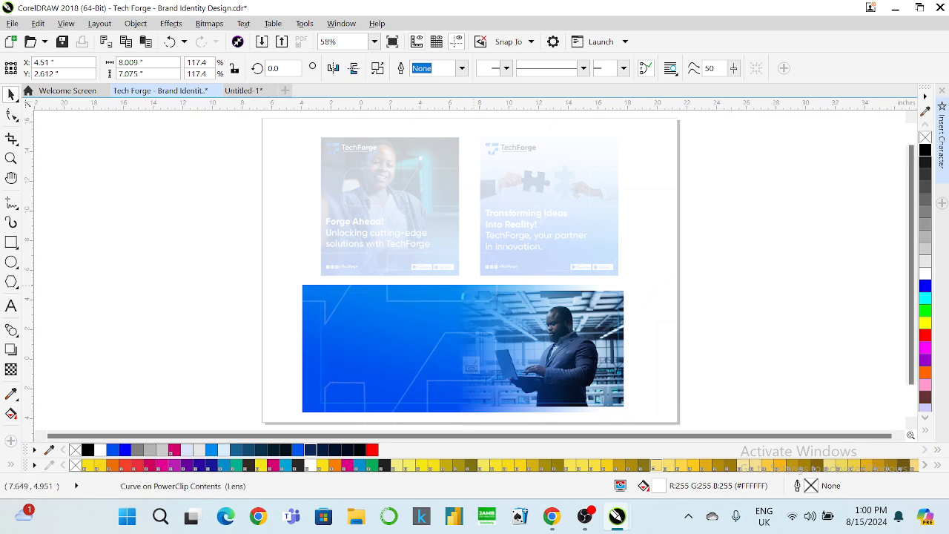
left_click(472, 369)
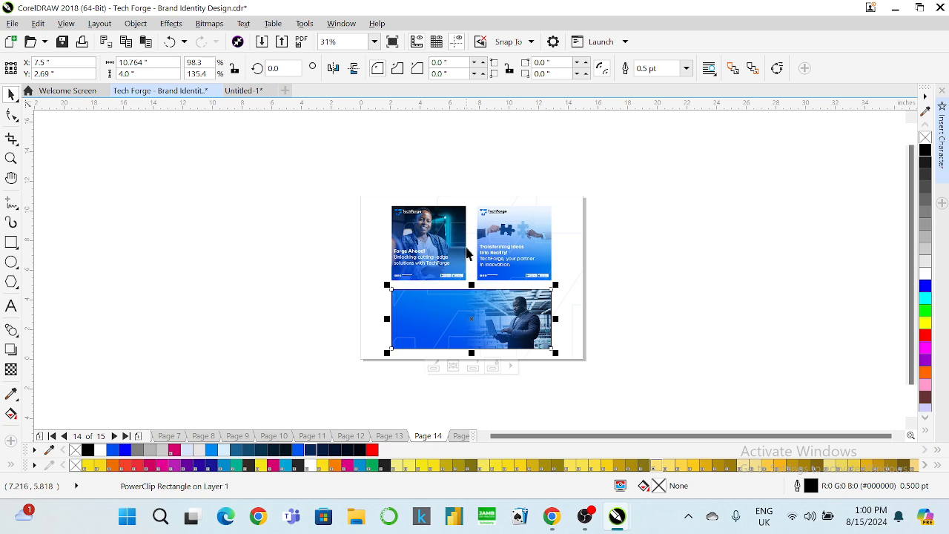
Zoom to the full page and select the second post's TechForge logo pieces.
left_click(374, 42)
left_click(337, 72)
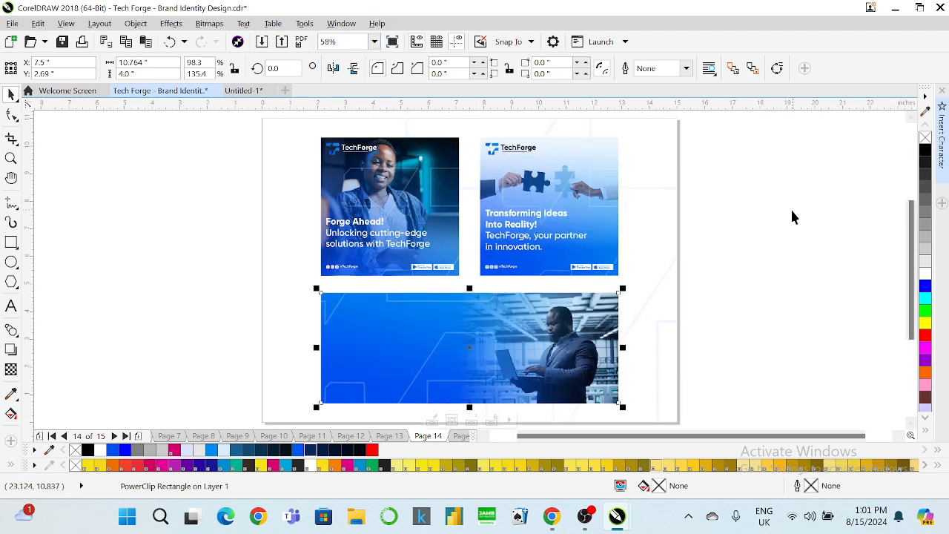
left_click(790, 216)
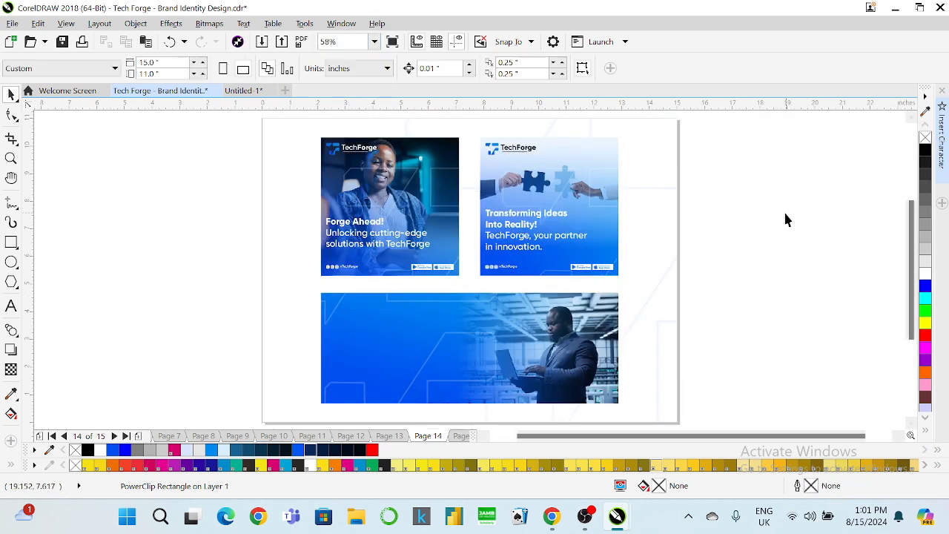
left_click(517, 152)
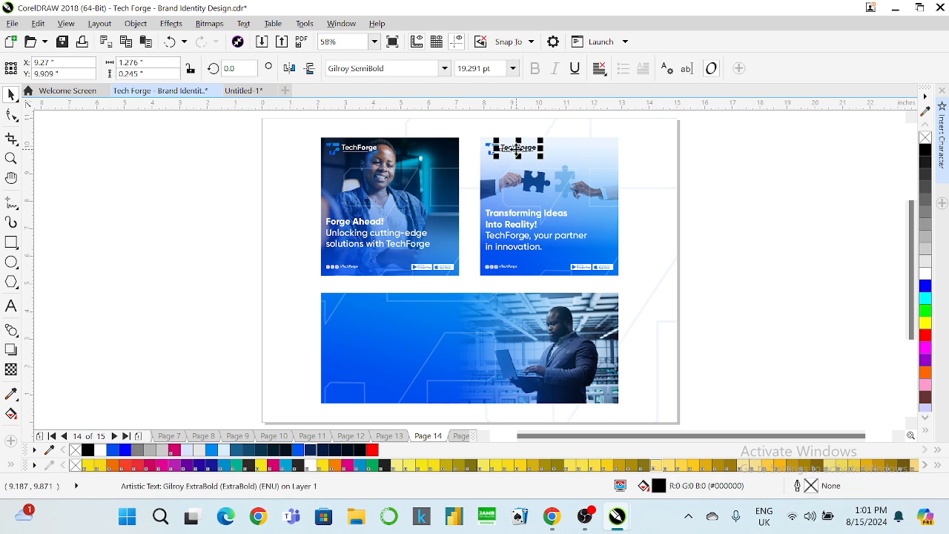
left_click_drag(472, 130, 556, 160)
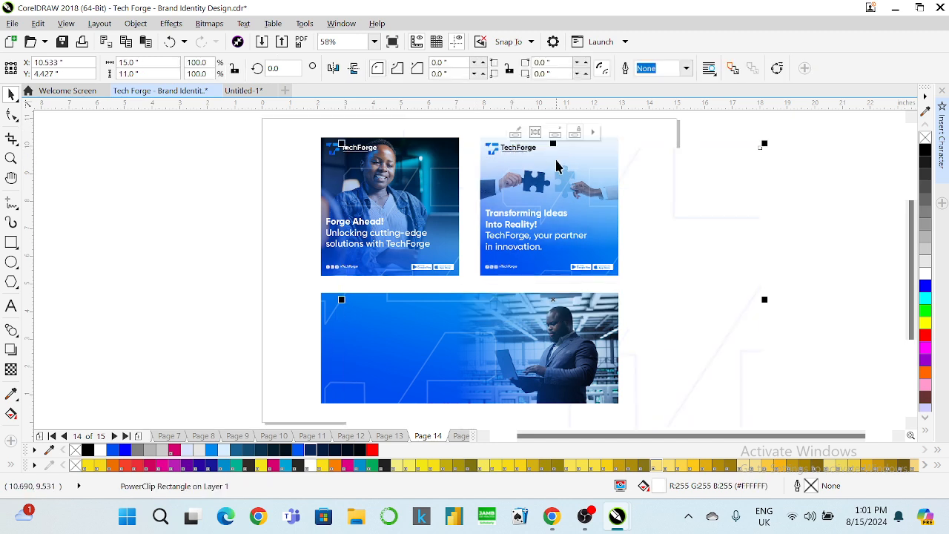
key("ctrl+z")
left_click_drag(752, 137, 403, 318)
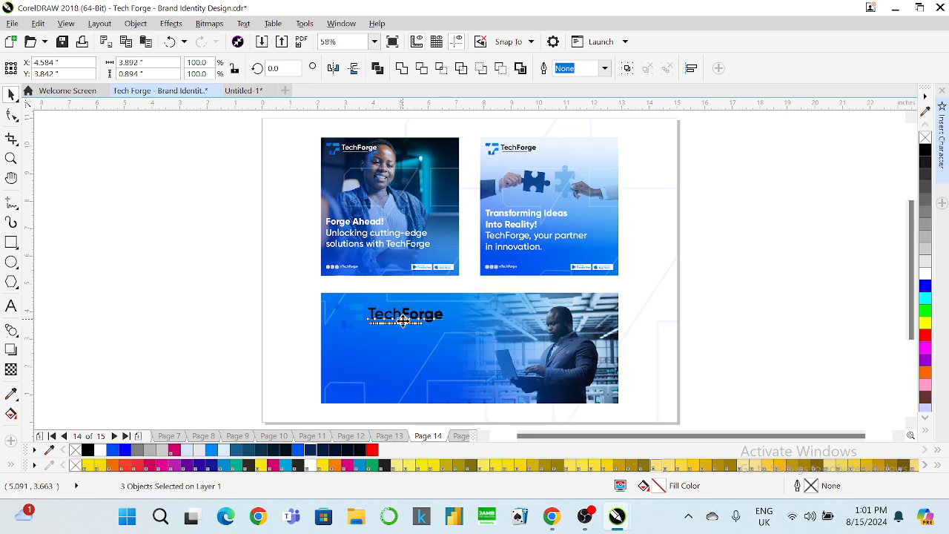
Make the pasted banner logo white and scale it down slightly at the top-left.
left_click(924, 272)
left_click_drag(445, 336, 434, 339)
left_click(717, 296)
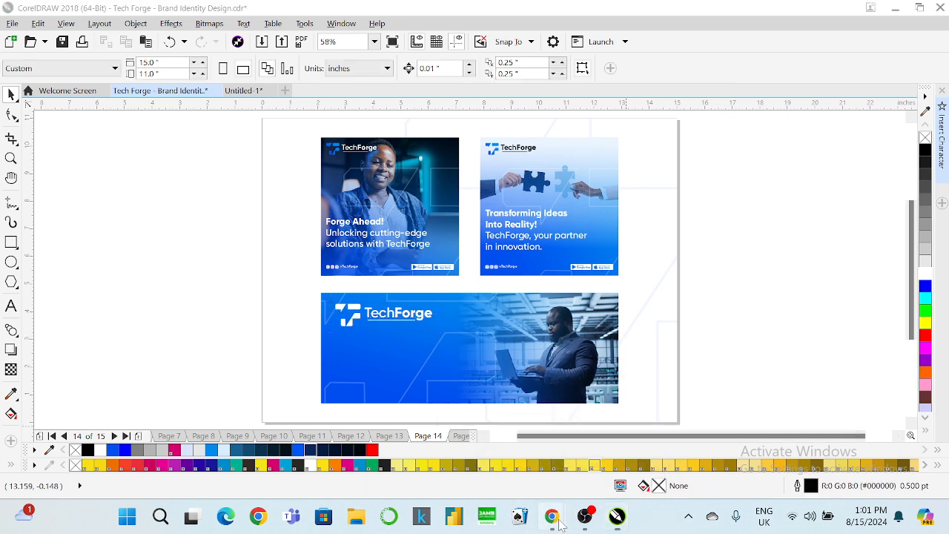
Copy the Option 5 tagline from the Meta AI chat in WhatsApp Web, then return to CorelDRAW.
mouse_move(552, 516)
left_click(497, 460)
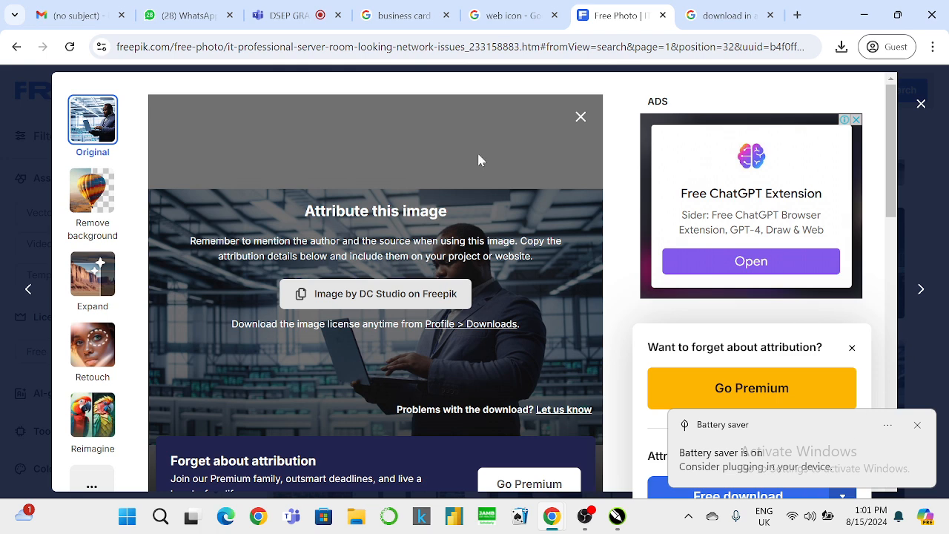
left_click(186, 15)
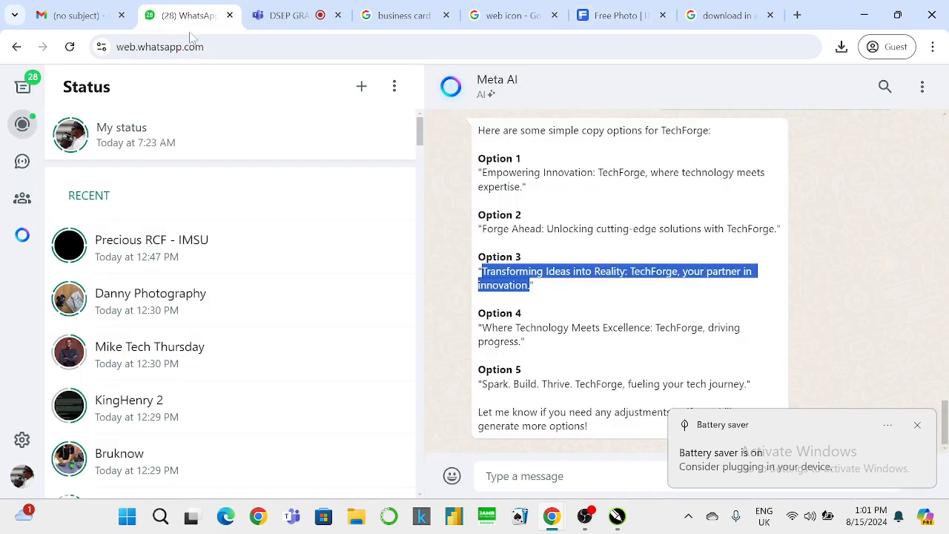
left_click(555, 337)
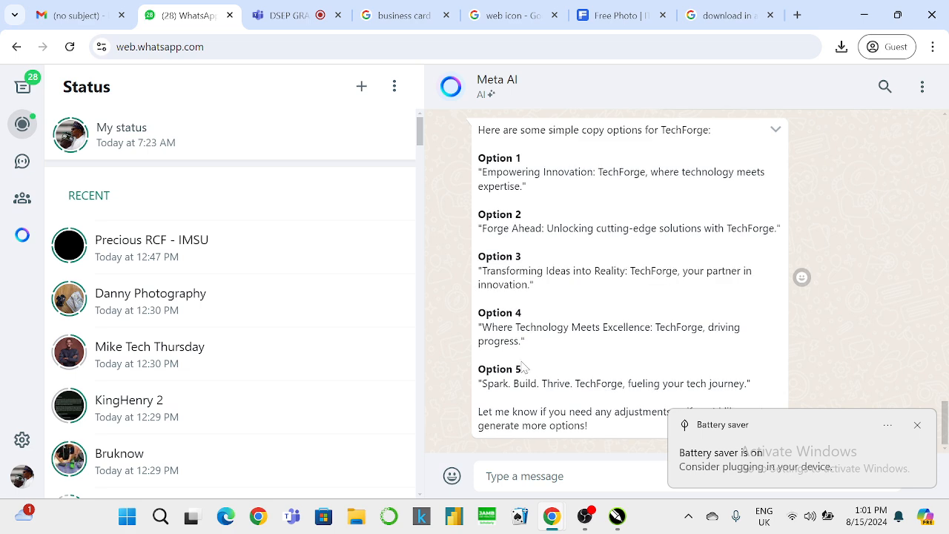
left_click_drag(480, 383, 747, 384)
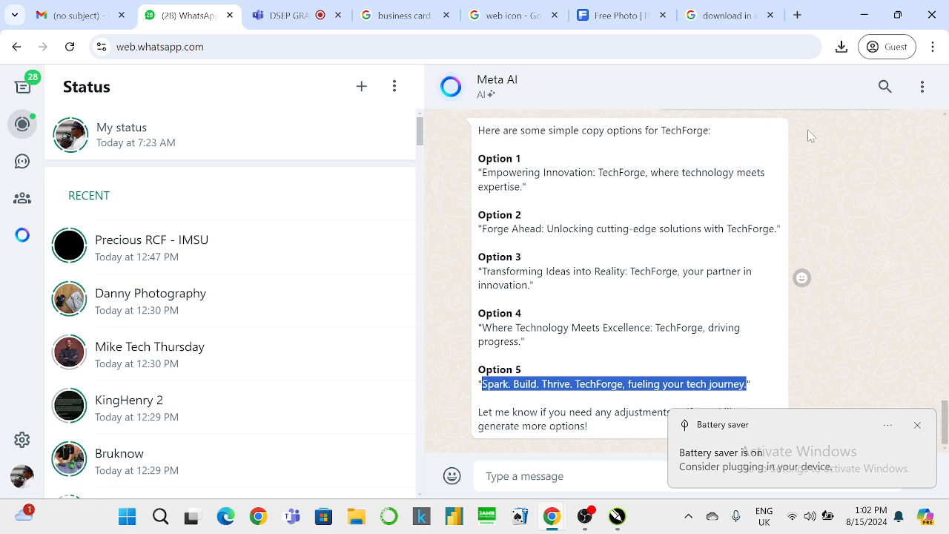
left_click(863, 19)
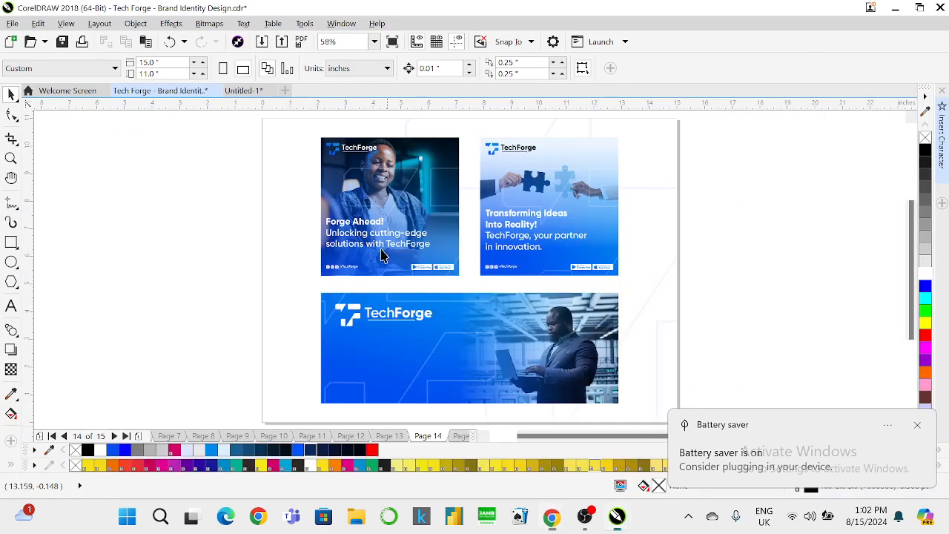
Paste the tagline below the logo, breaking the line after 'Spark. Build. Thrive.'.
left_click(11, 306)
left_click(356, 349)
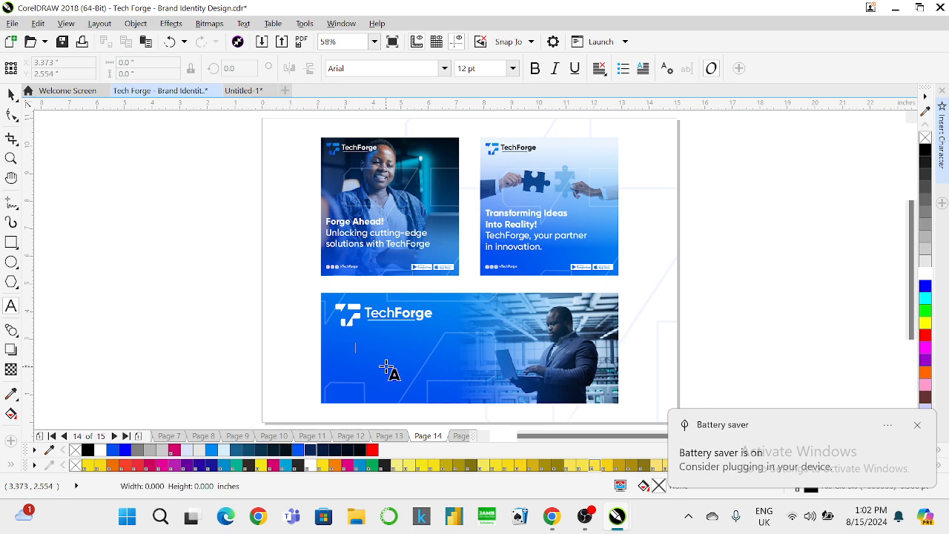
key("ctrl+v")
scroll(426, 368, "up", 1)
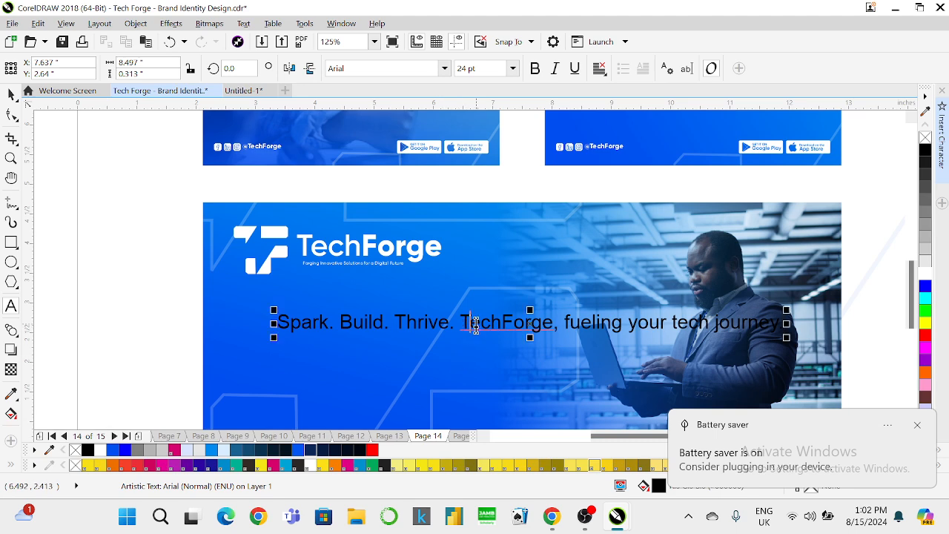
key("BackSpace")
key("Return")
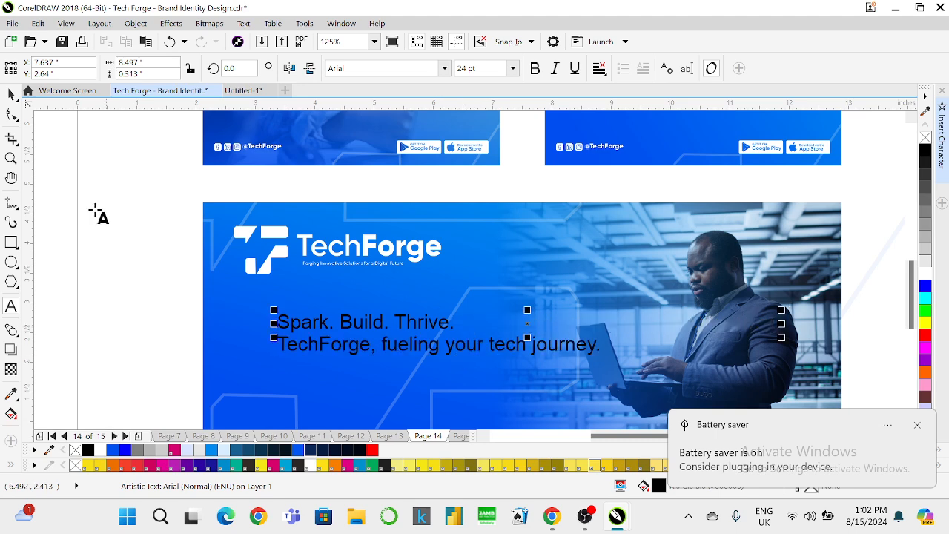
left_click(12, 94)
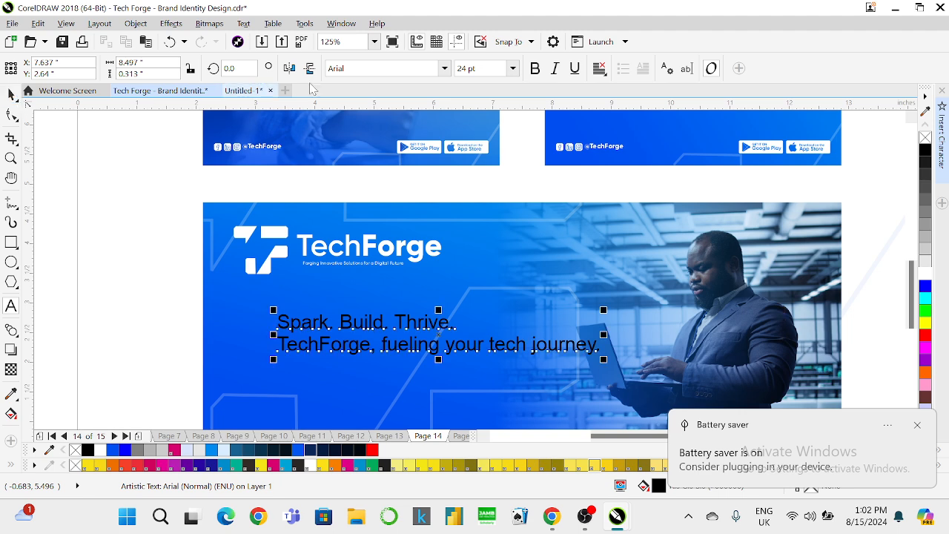
left_click_drag(343, 344, 285, 348)
Set the text to white Gilroy ExtraBold and enlarge the block and its heading.
left_click(445, 68)
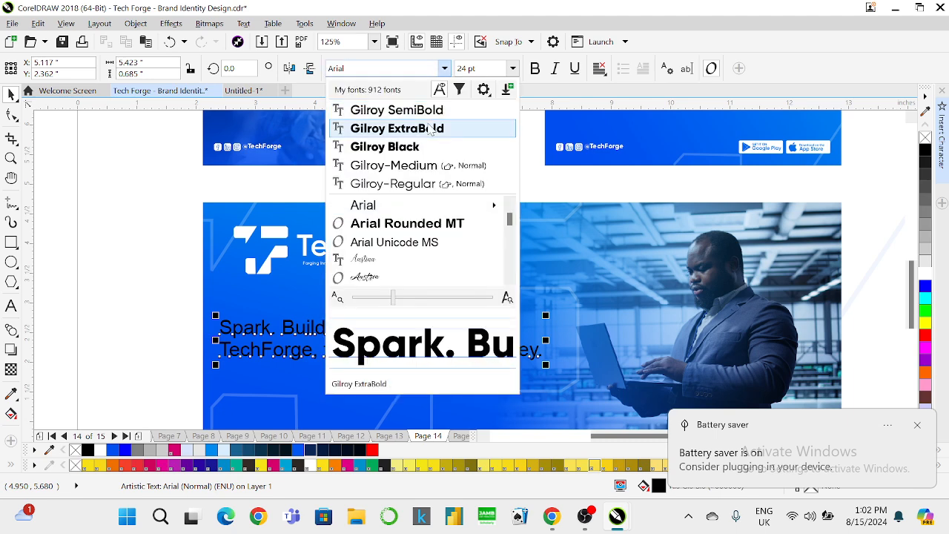
left_click(385, 129)
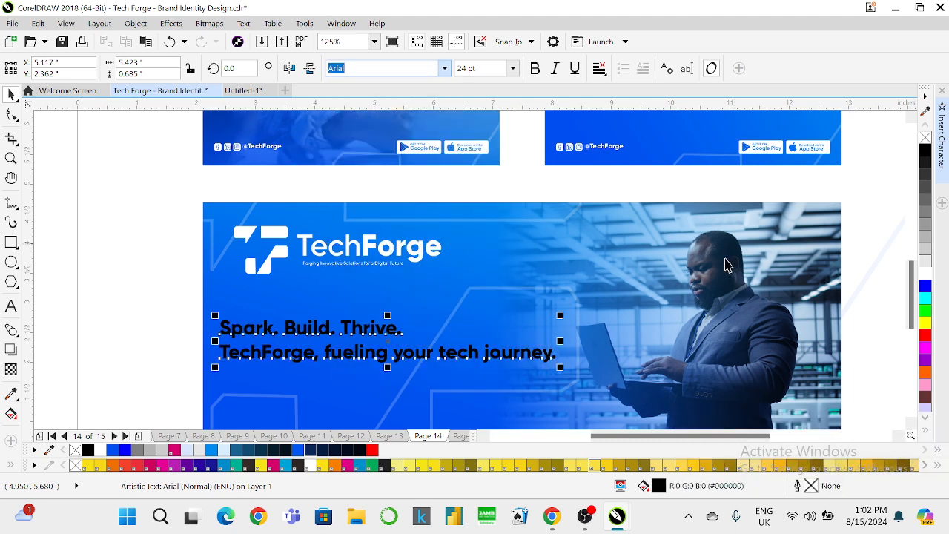
left_click(925, 269)
left_click_drag(566, 372, 635, 407)
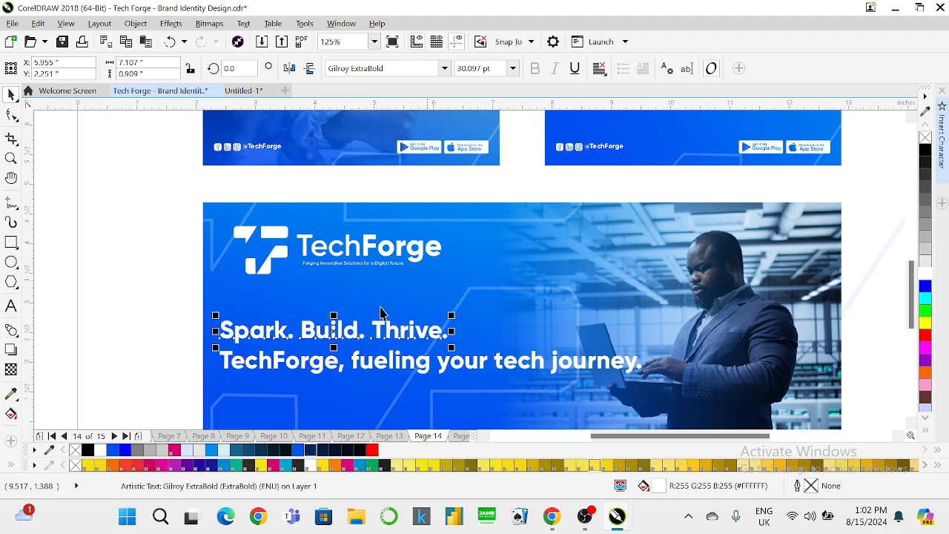
left_click_drag(451, 315, 602, 295)
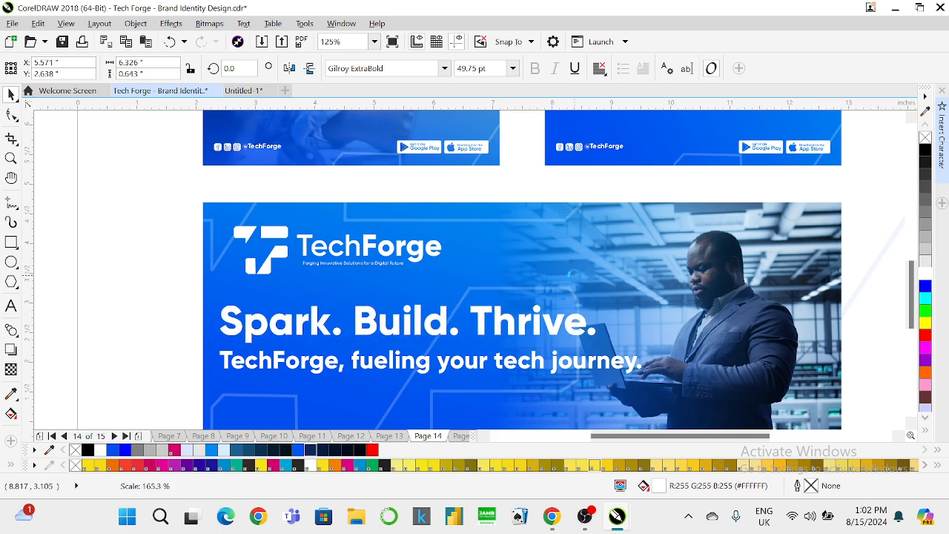
left_click(317, 255)
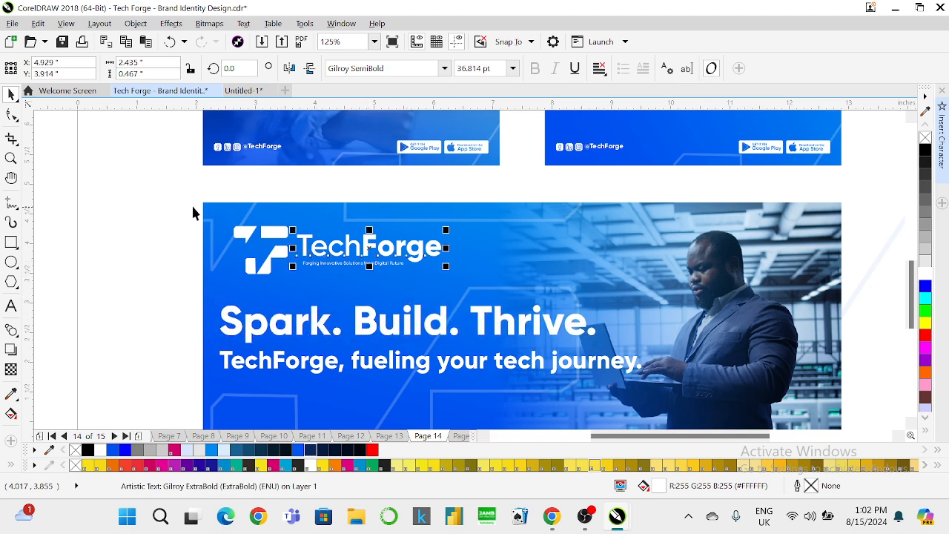
Group the three TechForge logo pieces and nudge the logo and heading slightly left.
left_click(571, 318)
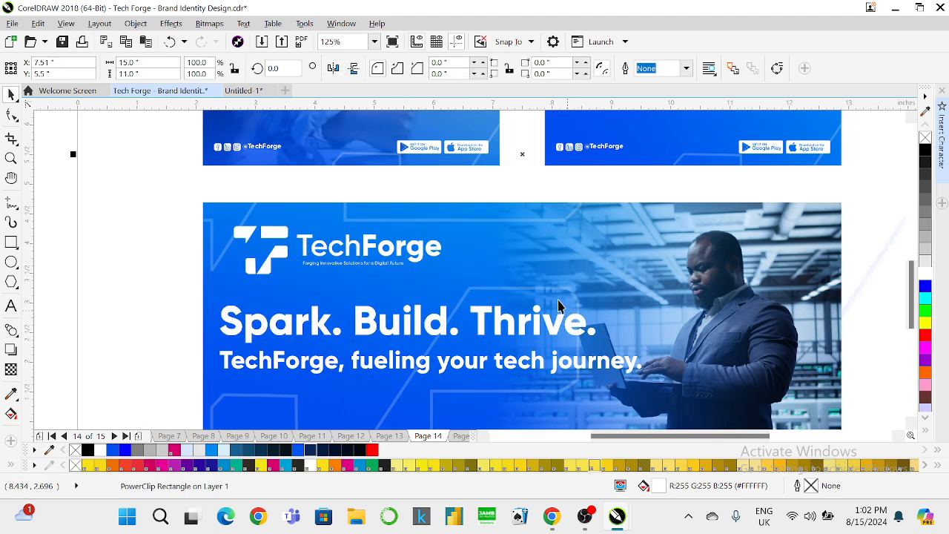
scroll(557, 295, "down", 2)
left_click_drag(181, 224, 545, 315)
key("ctrl+g")
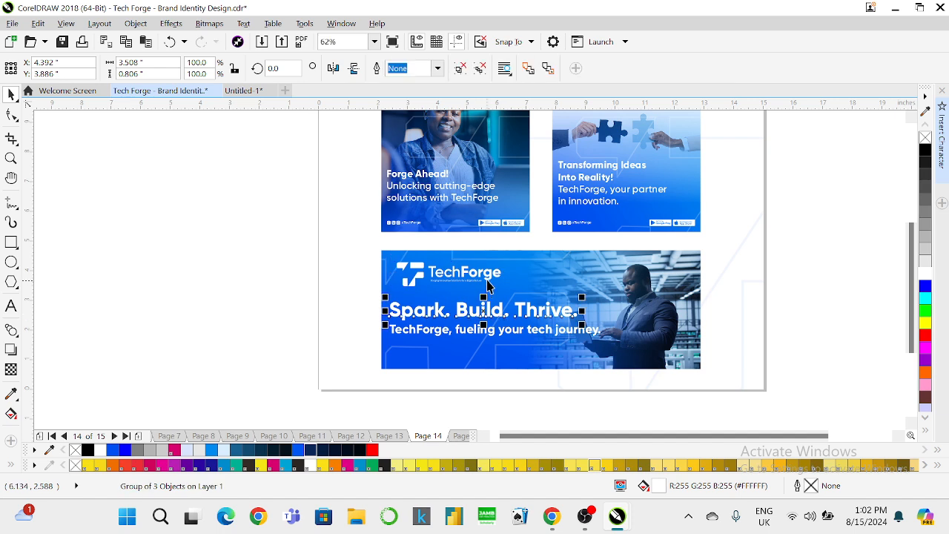
left_click(493, 310)
left_click(488, 274, "shift")
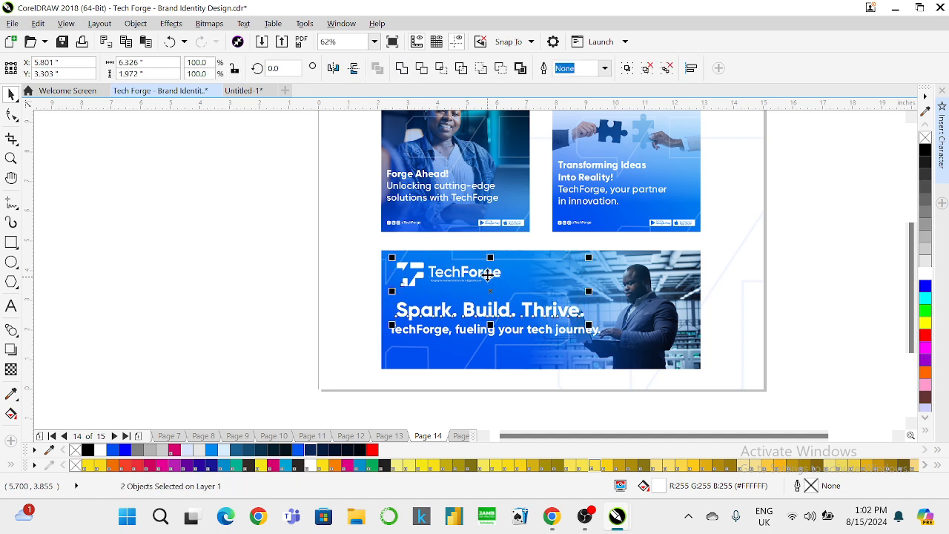
key("Left")
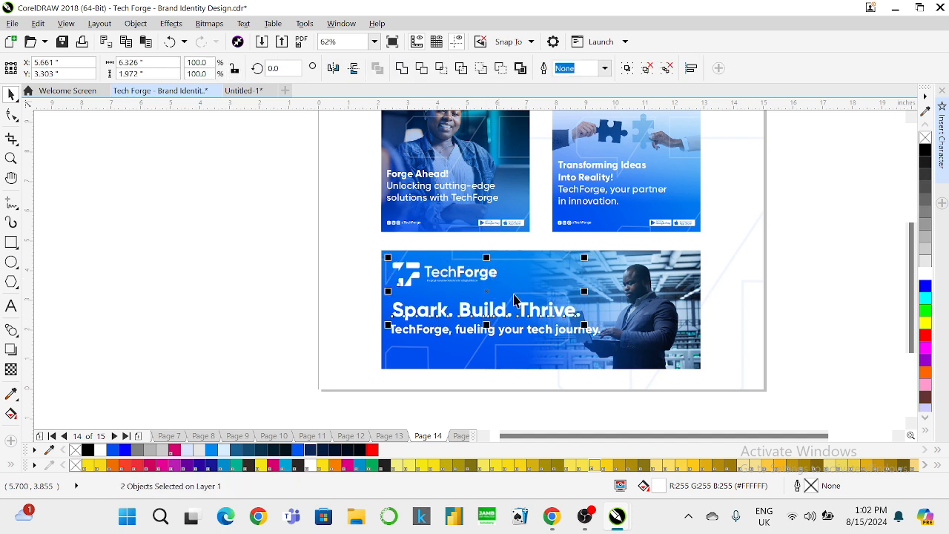
Set the tagline to Gilroy-Medium and left-align it with the heading.
left_click(550, 330)
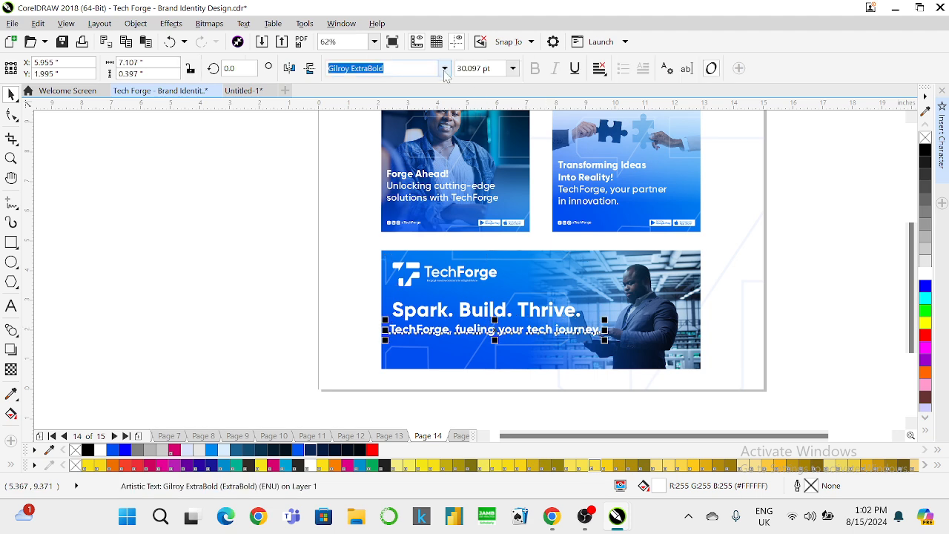
left_click(444, 69)
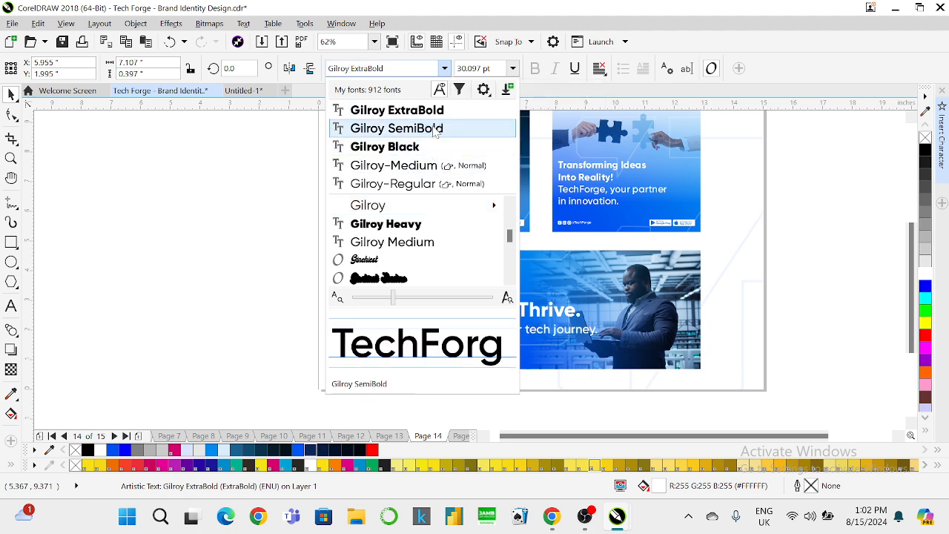
left_click(441, 166)
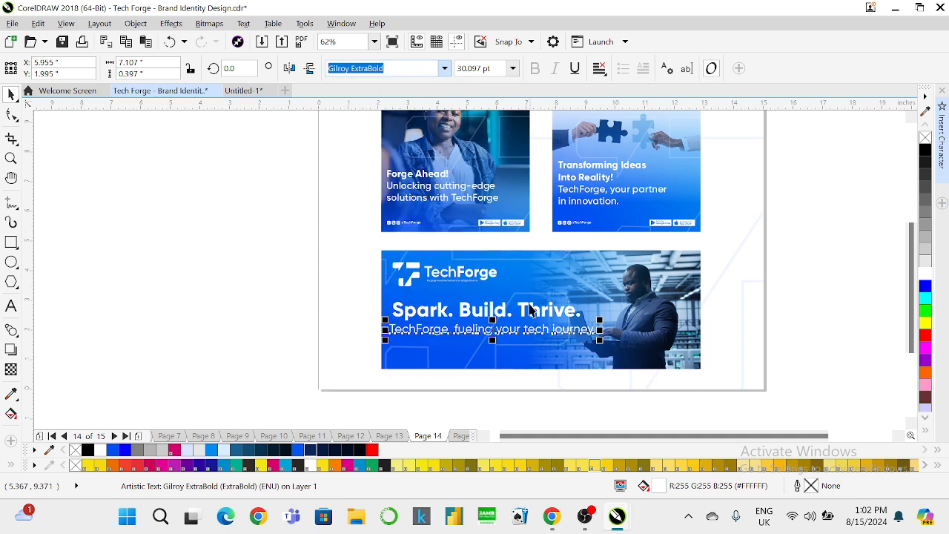
left_click(439, 315, "shift")
key("l")
left_click(332, 281)
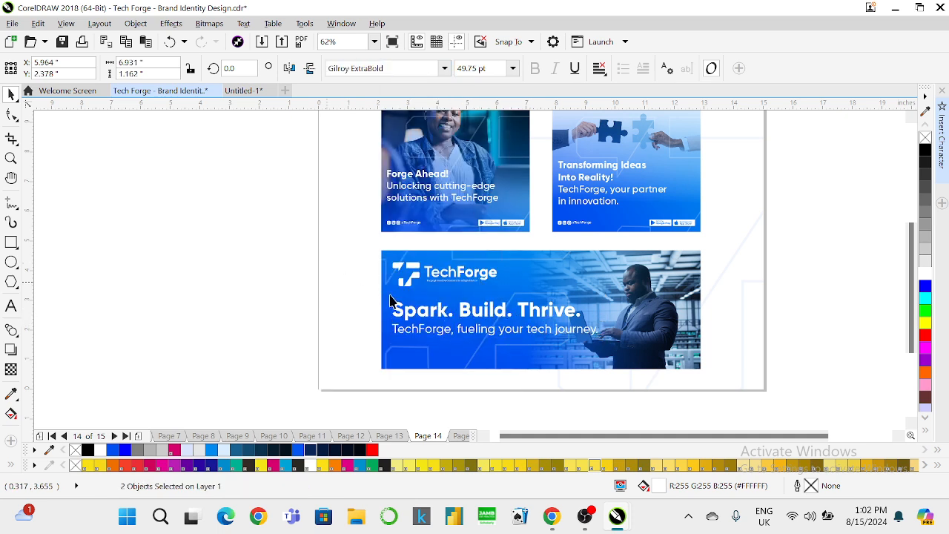
Size the 'Spark. Build. Thrive.' heading to 40 pt and the tagline to 28 pt.
left_click(494, 335)
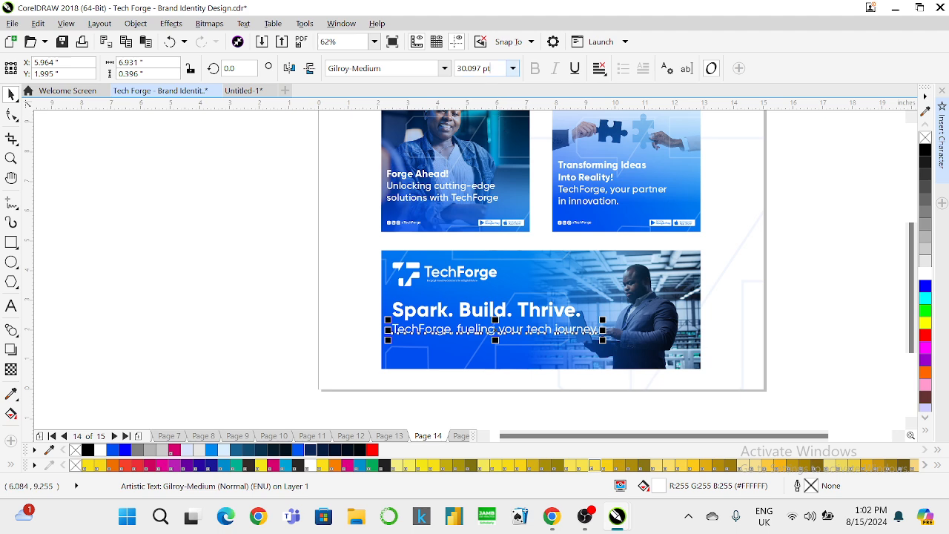
left_click(533, 307)
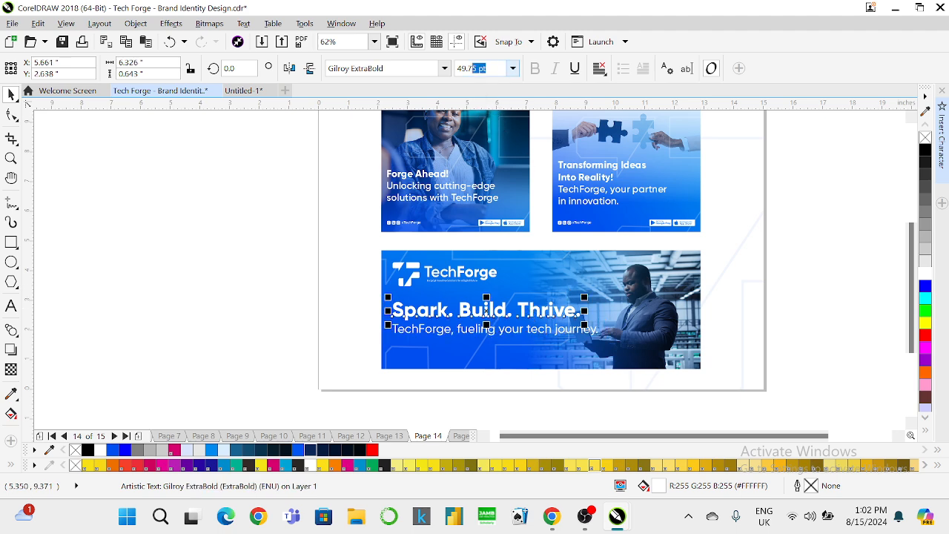
type("40")
key("Return")
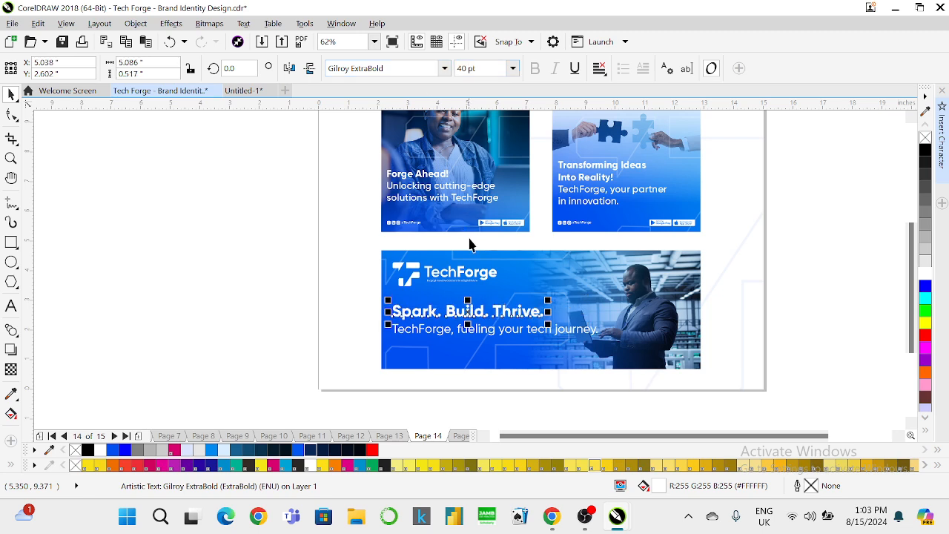
scroll(518, 329, "up", 2)
left_click(535, 330)
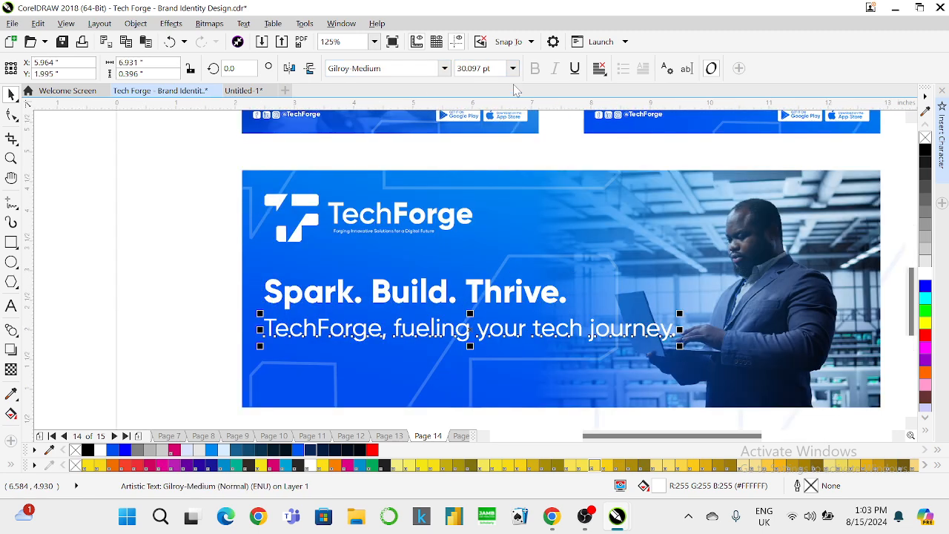
left_click(483, 69)
type("28")
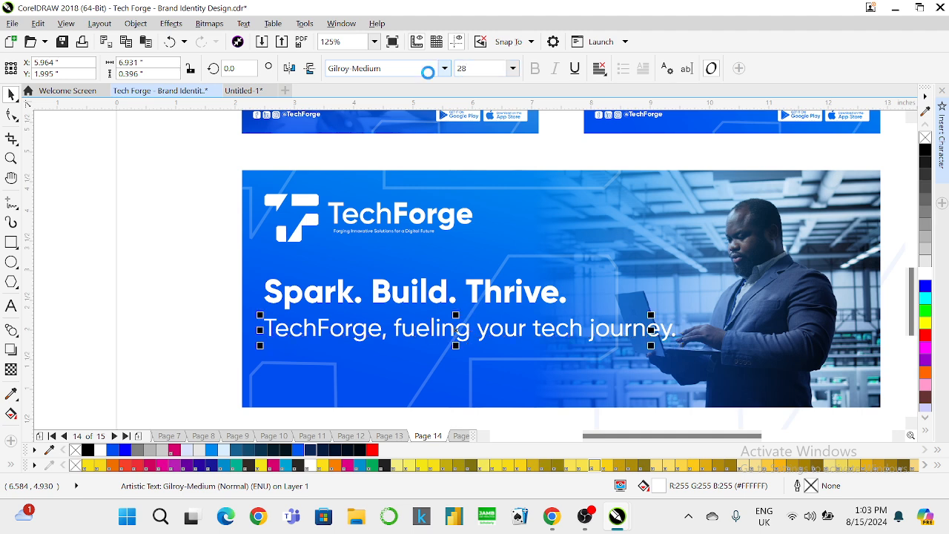
key("Return")
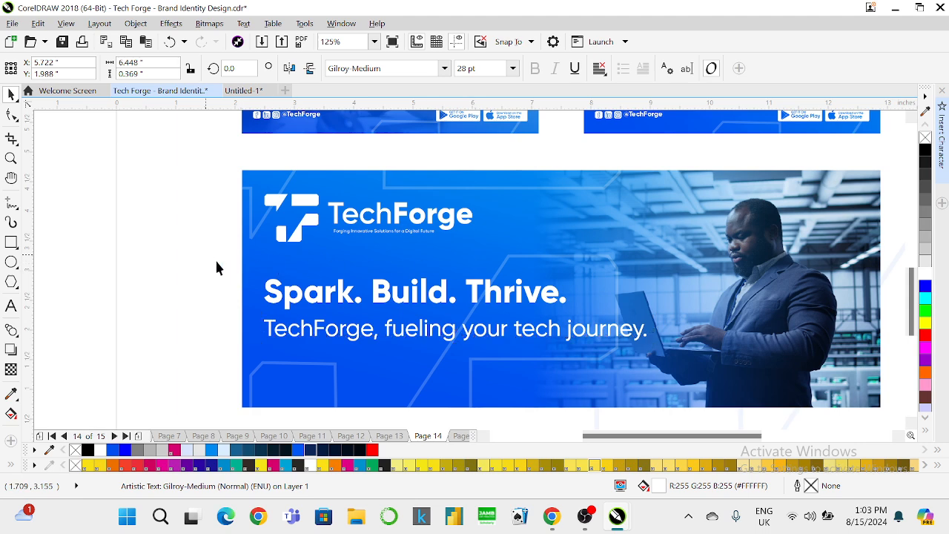
left_click_drag(215, 258, 693, 359)
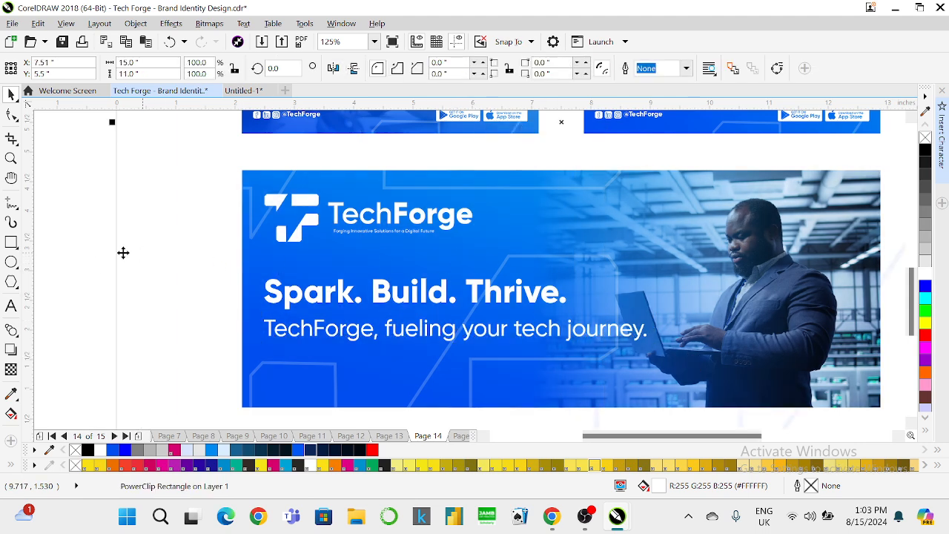
left_click_drag(88, 260, 713, 364)
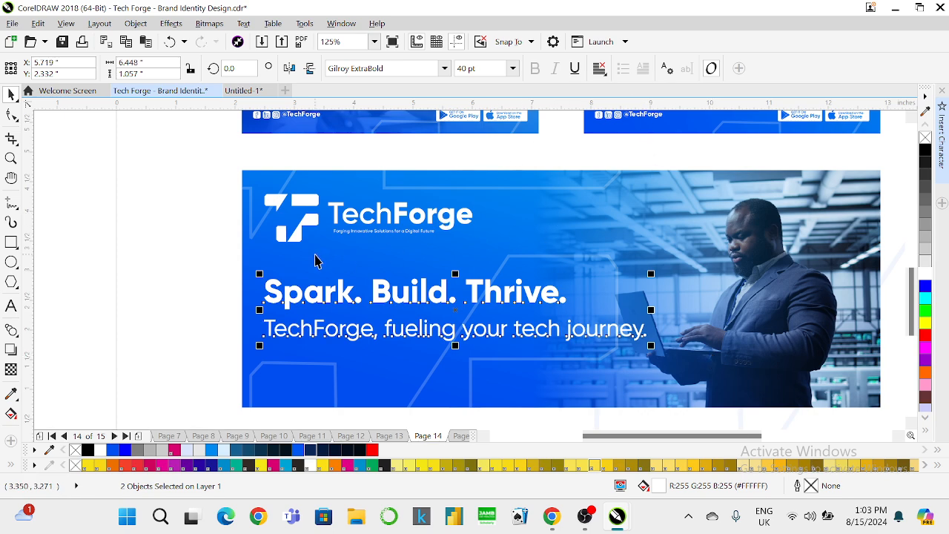
scroll(315, 260, "down", 1)
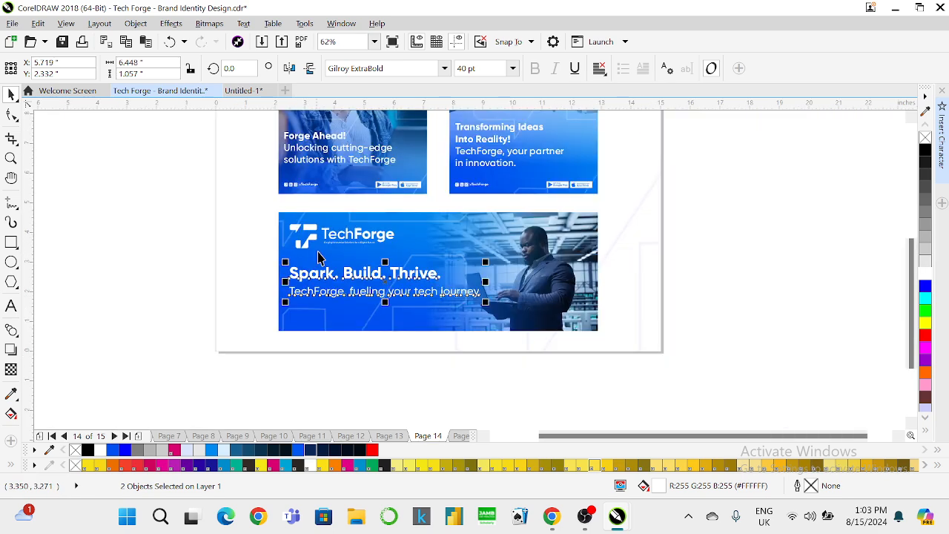
left_click(307, 186)
Ungroup the badges-and-handle strip and move it onto the large banner's lower left.
right_click(309, 185)
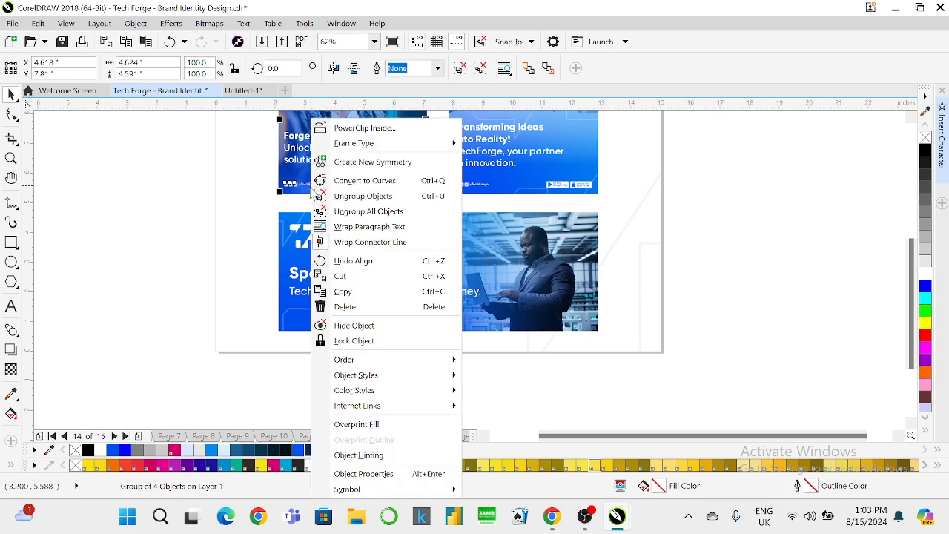
left_click(352, 193)
left_click_drag(160, 172, 442, 214)
left_click_drag(388, 177, 249, 311)
scroll(363, 319, "up", 2)
left_click(417, 326)
left_click_drag(316, 317, 343, 317)
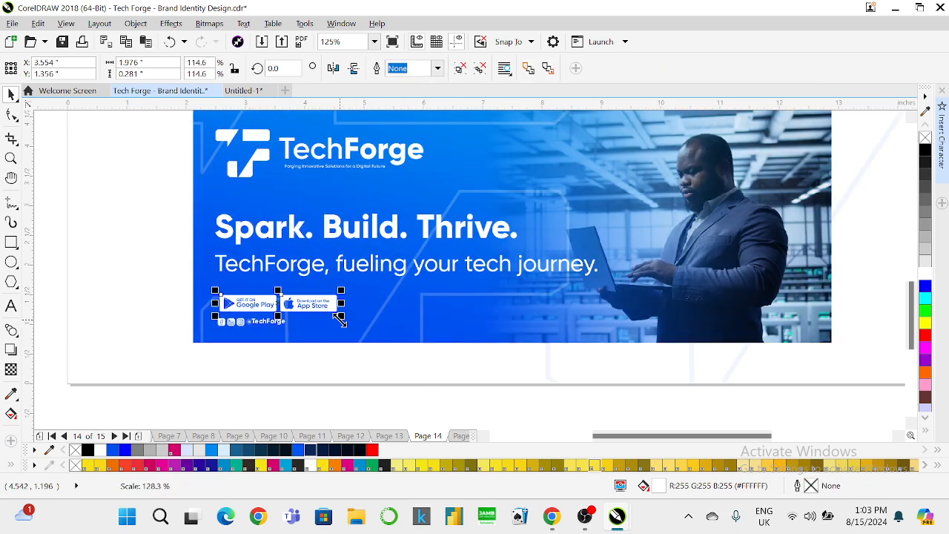
left_click(254, 321)
left_click_drag(250, 321, 312, 341)
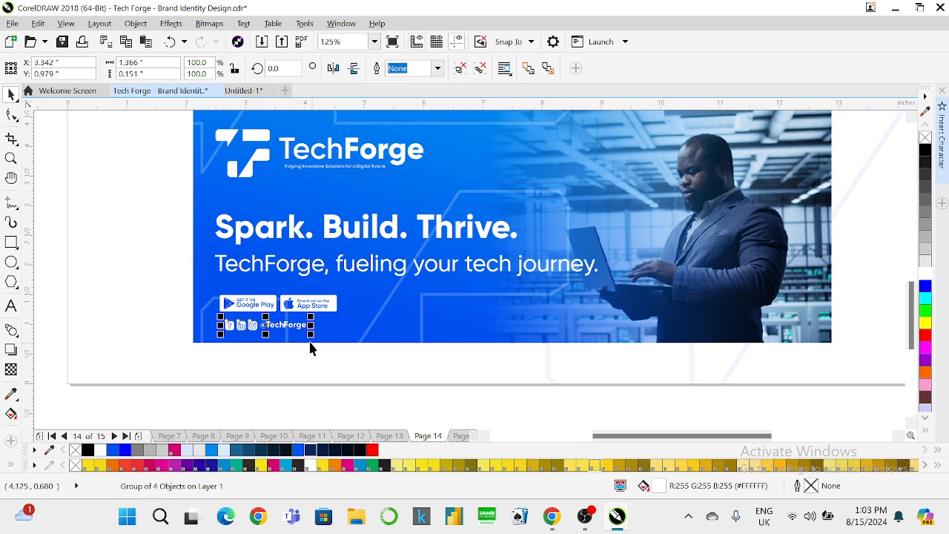
left_click_drag(184, 181, 631, 353)
key("l")
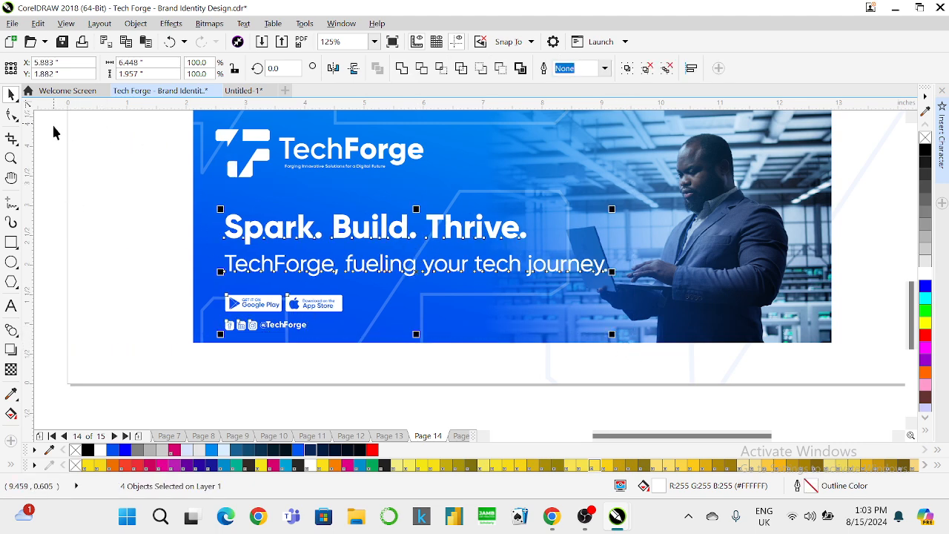
left_click_drag(61, 116, 594, 343)
scroll(354, 315, "down", 1)
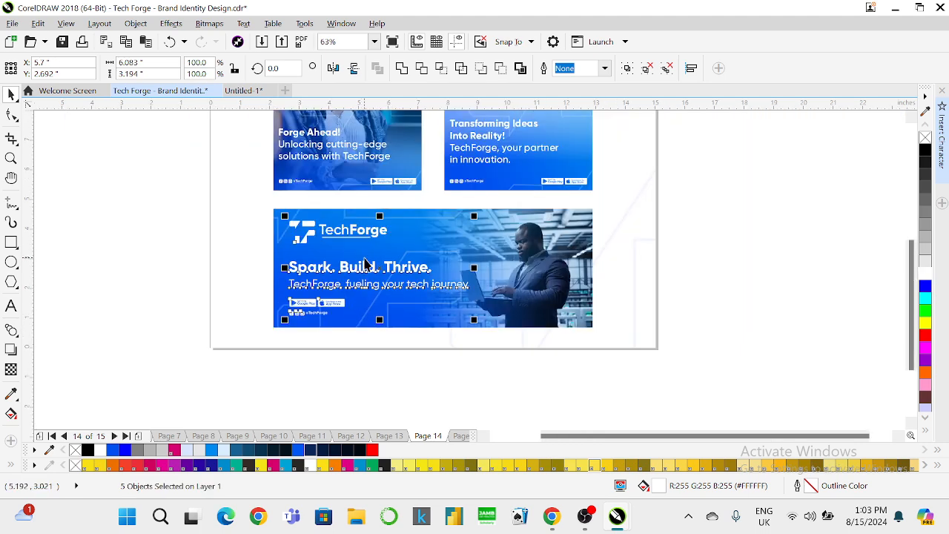
Group the five text and badge elements and nudge them four steps left.
scroll(363, 260, "up", 1)
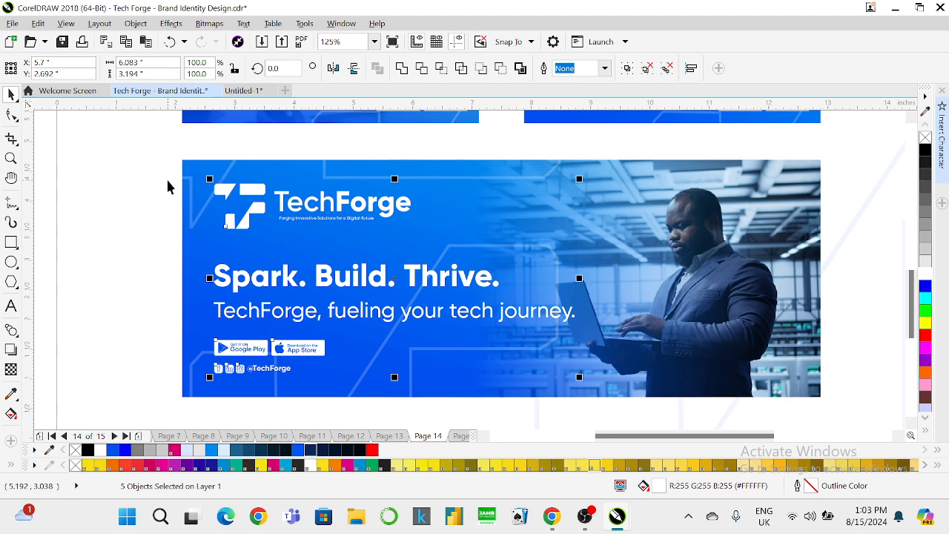
key("ctrl+g")
left_click(187, 178, "shift")
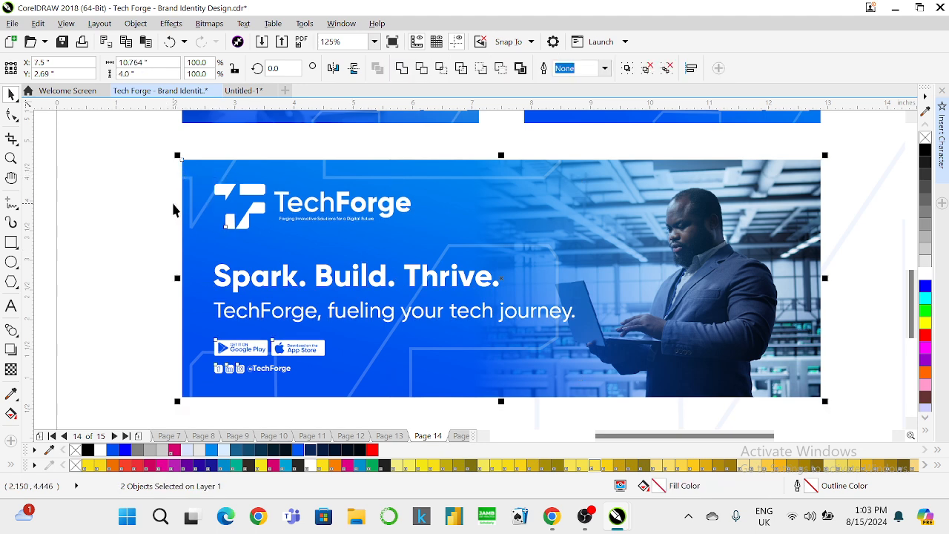
left_click(173, 204)
left_click(224, 186)
key("Left")
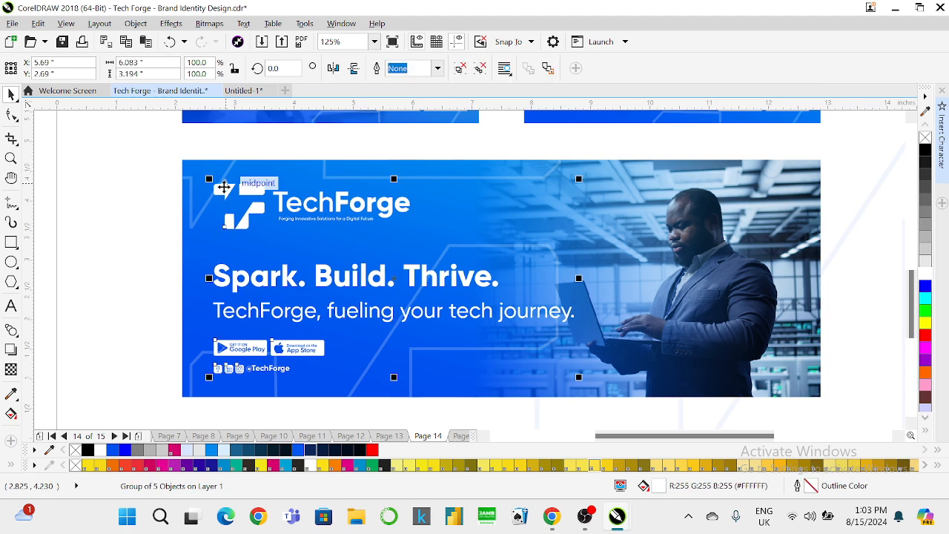
key("Left")
key("Left")
key("Left")
key("Left")
key("Left")
key("Left")
key("Left")
key("Left")
key("Left")
key("Left")
key("Left")
key("Left")
key("Left")
key("Left")
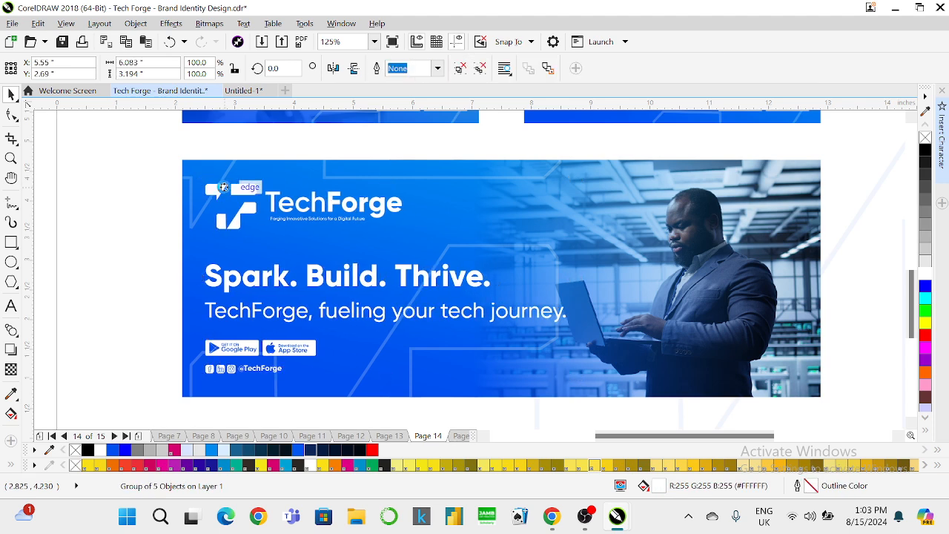
key("Left")
key("Left")
key("Left")
key("Left")
key("Left")
key("Left")
key("Left")
key("Left")
key("Left")
key("Left")
key("Left")
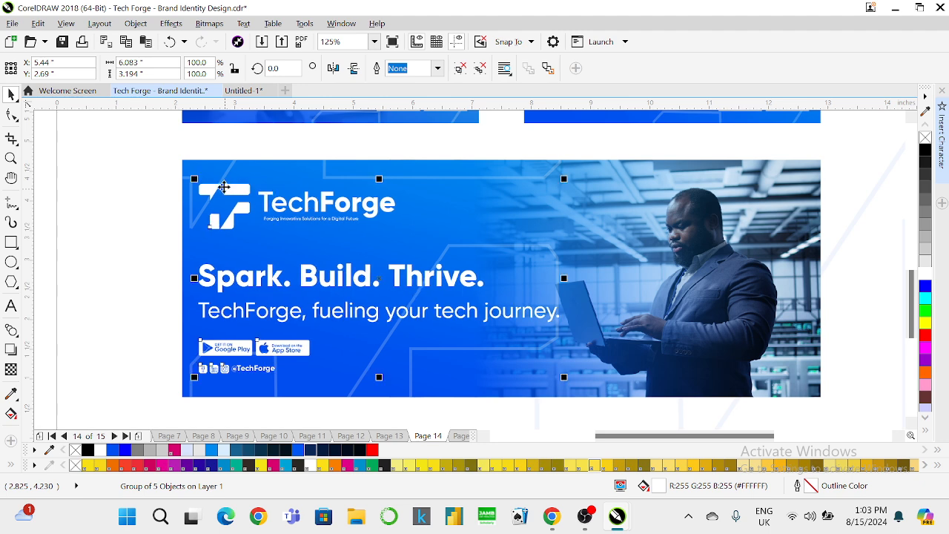
key("Left")
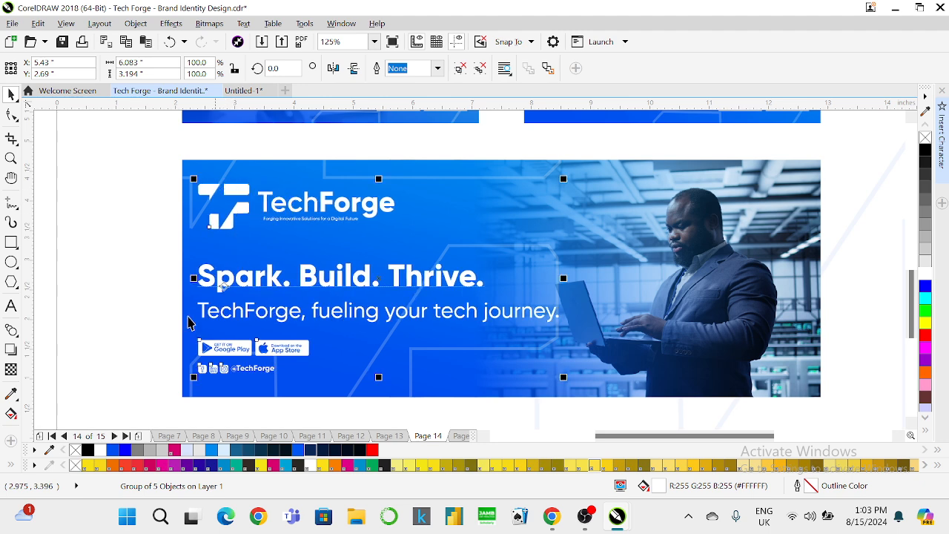
right_click(235, 368)
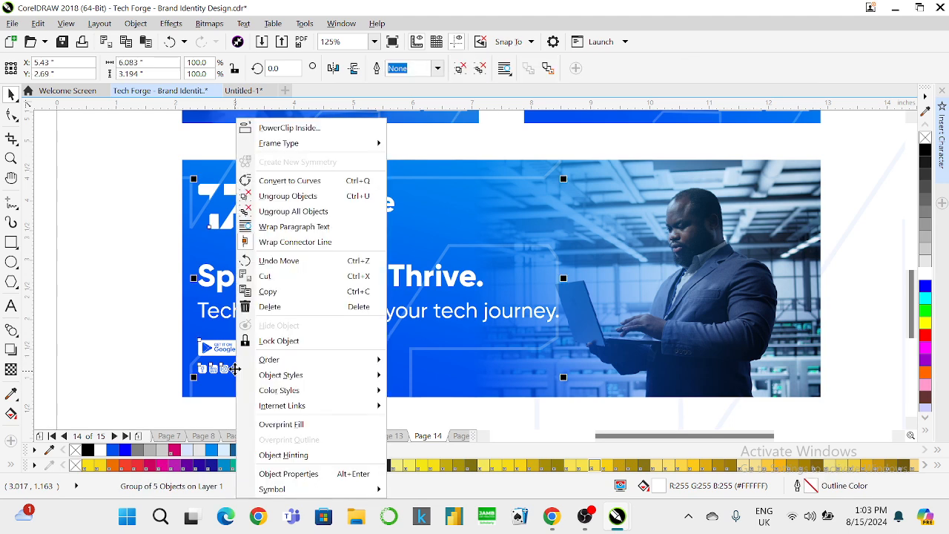
left_click(297, 197)
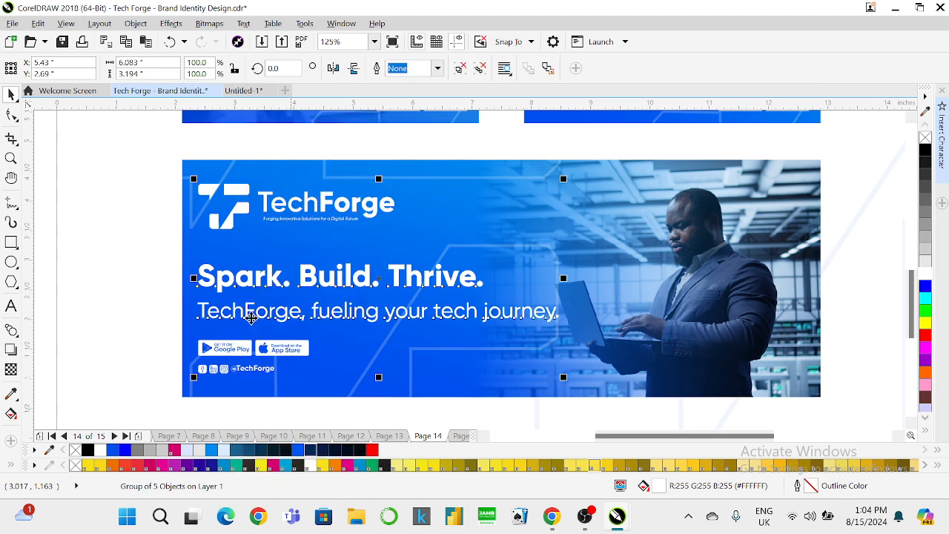
left_click(252, 367)
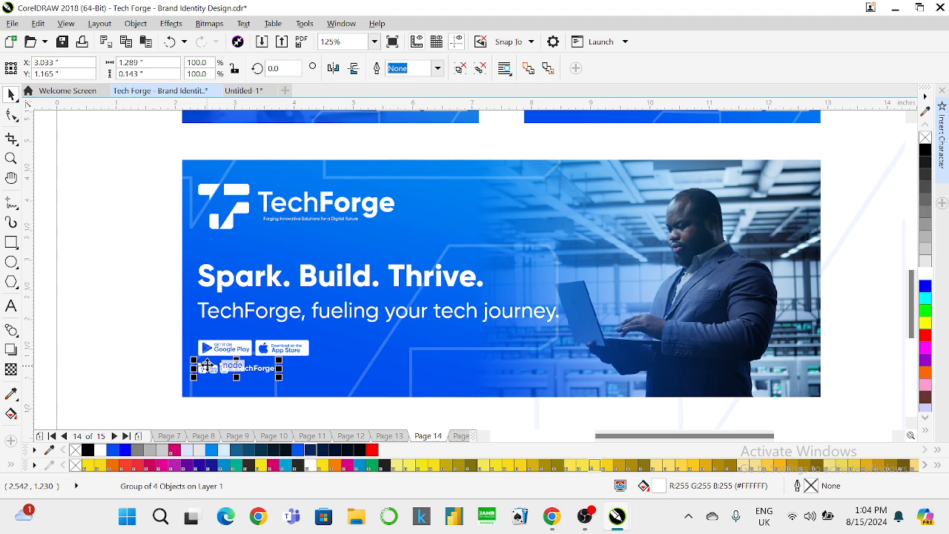
key("Down")
key("Down")
key("Down")
key("Down")
key("Down")
key("Down")
key("Down")
key("Down")
key("Down")
key("Down")
key("Down")
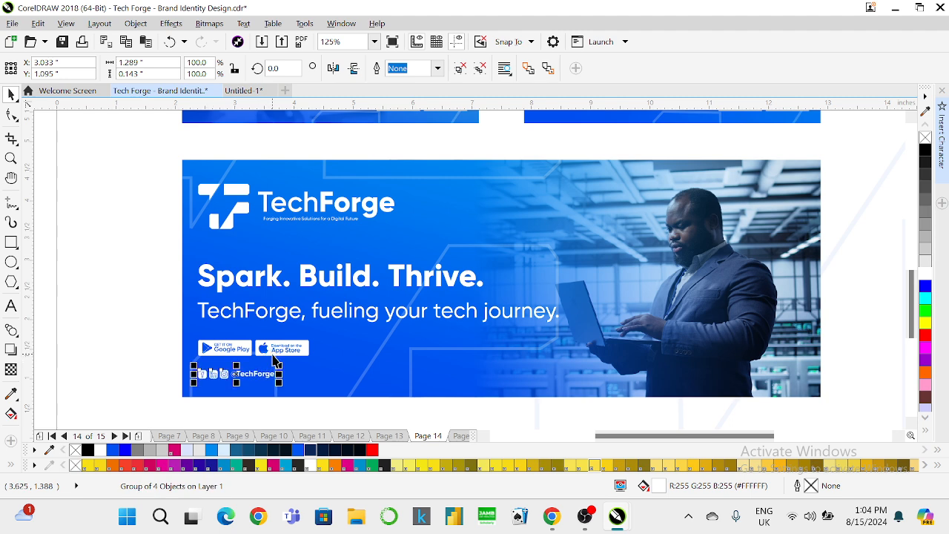
left_click(272, 344)
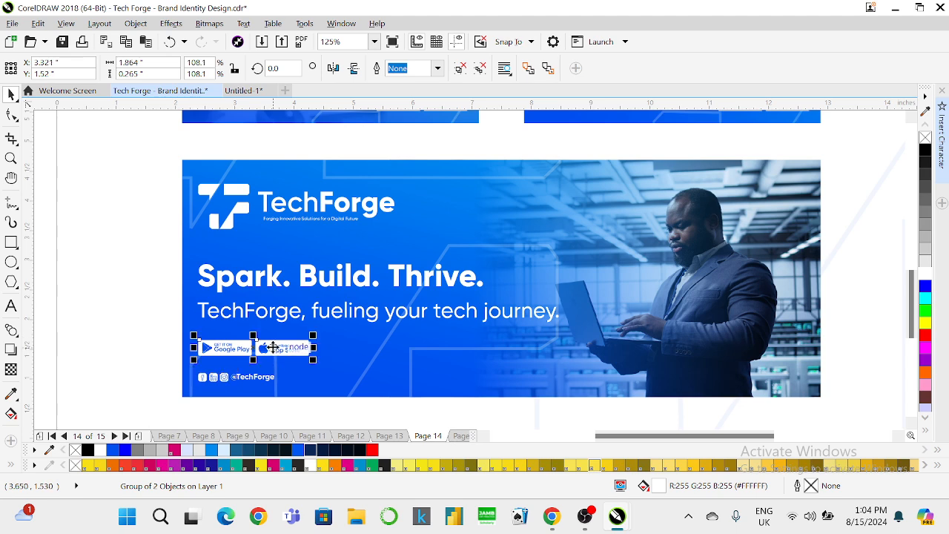
left_click_drag(272, 344, 273, 347)
key("Down")
key("Down")
key("Down")
key("Down")
key("Down")
key("Down")
key("Down")
key("Down")
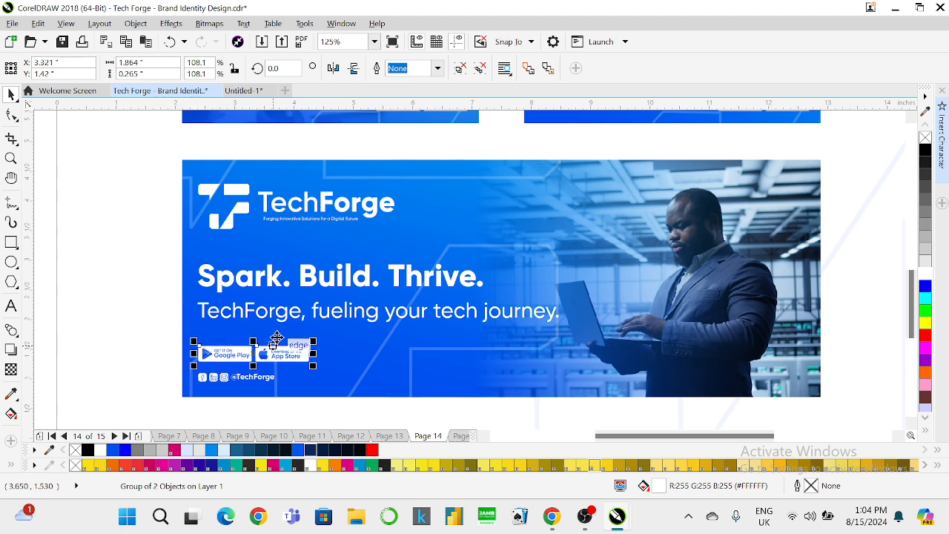
left_click(317, 284)
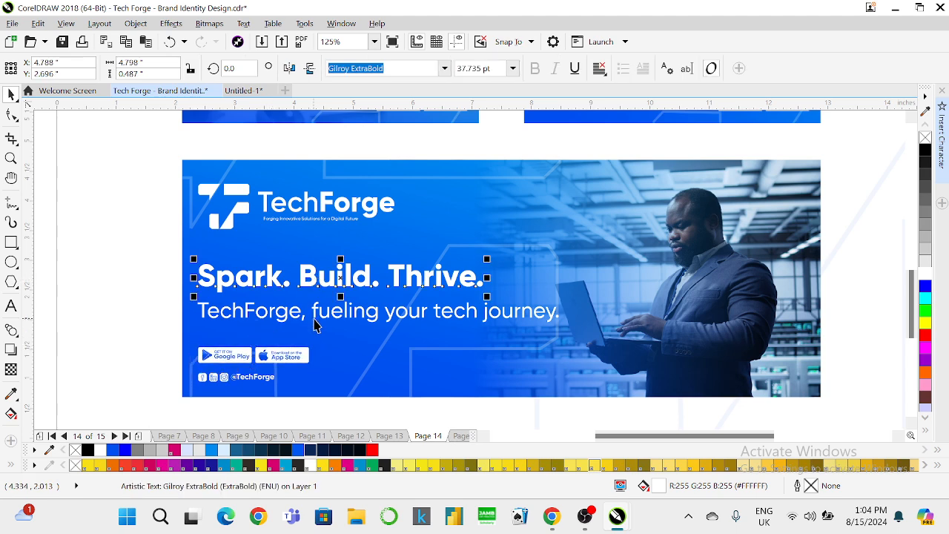
Shrink the tagline slightly and enlarge the social icons row a little.
left_click(314, 314, "shift")
left_click(497, 322)
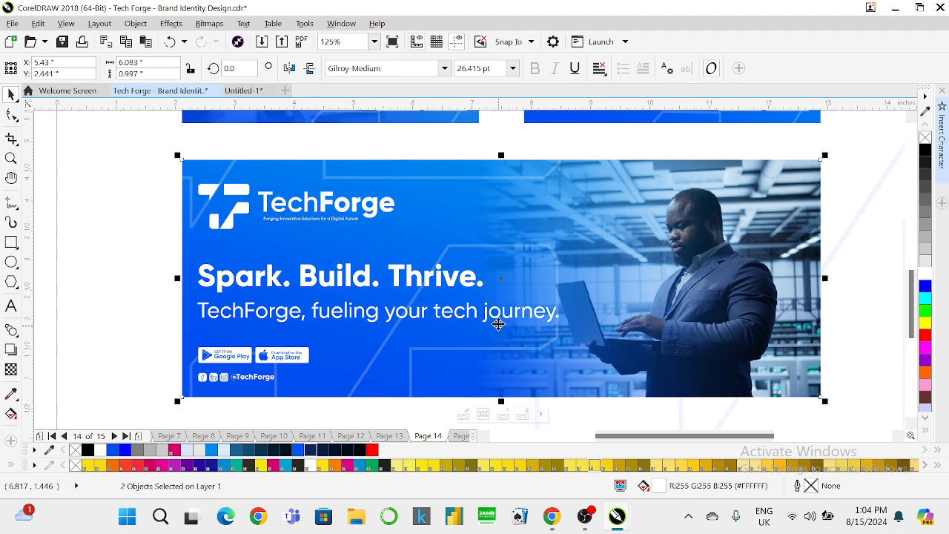
left_click(554, 317)
left_click_drag(561, 331, 545, 333)
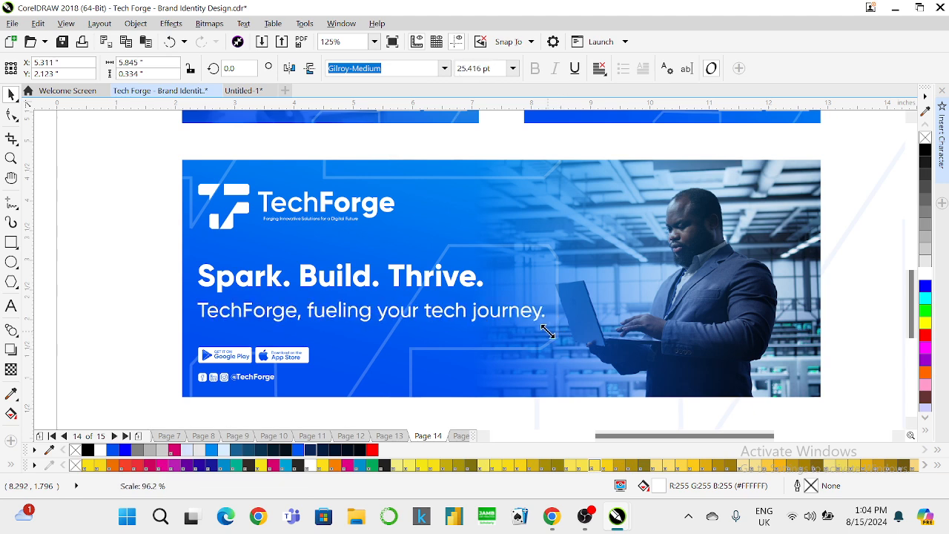
left_click(293, 365)
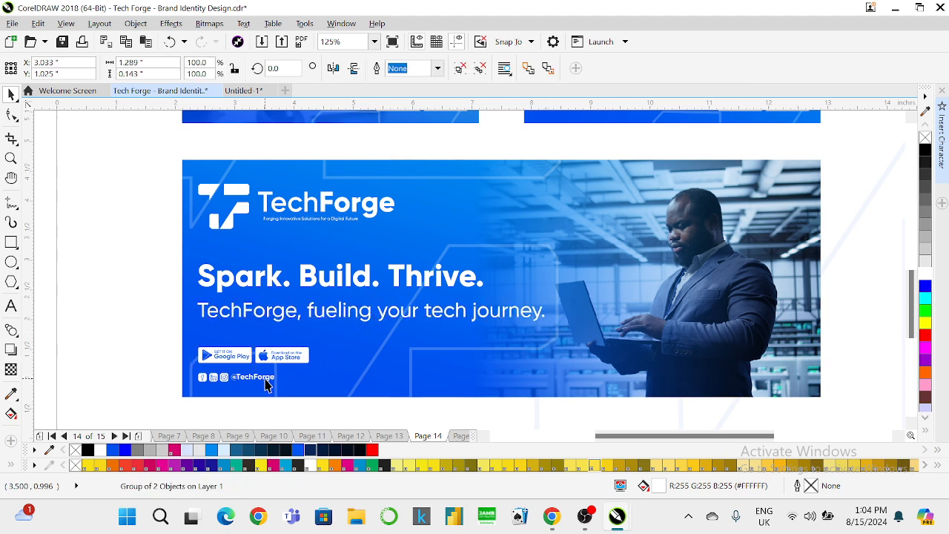
left_click(268, 377)
left_click_drag(275, 383, 288, 391)
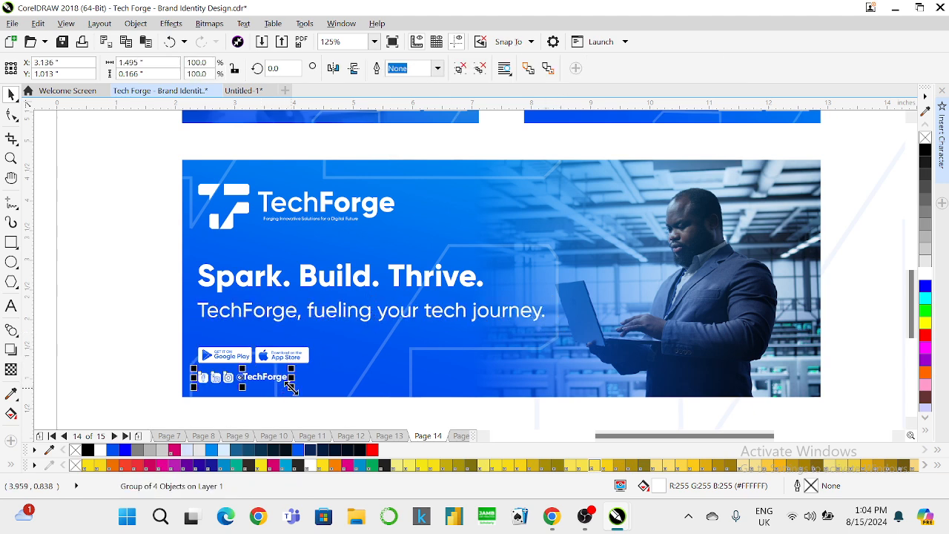
Group the logo, headline, tagline, badges and social row and centre them vertically on the banner.
left_click(277, 356, "shift")
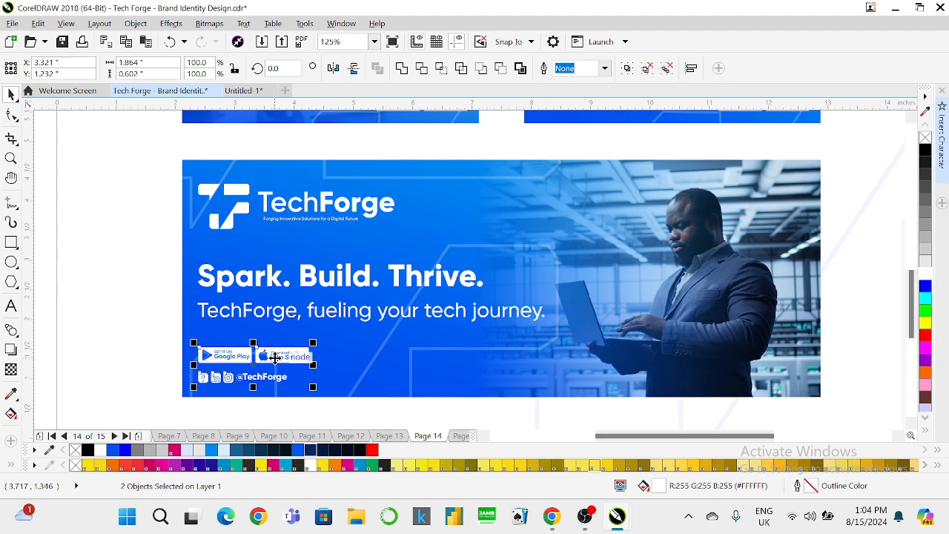
key("ctrl+g")
key("Down")
key("Down")
key("Down")
key("Down")
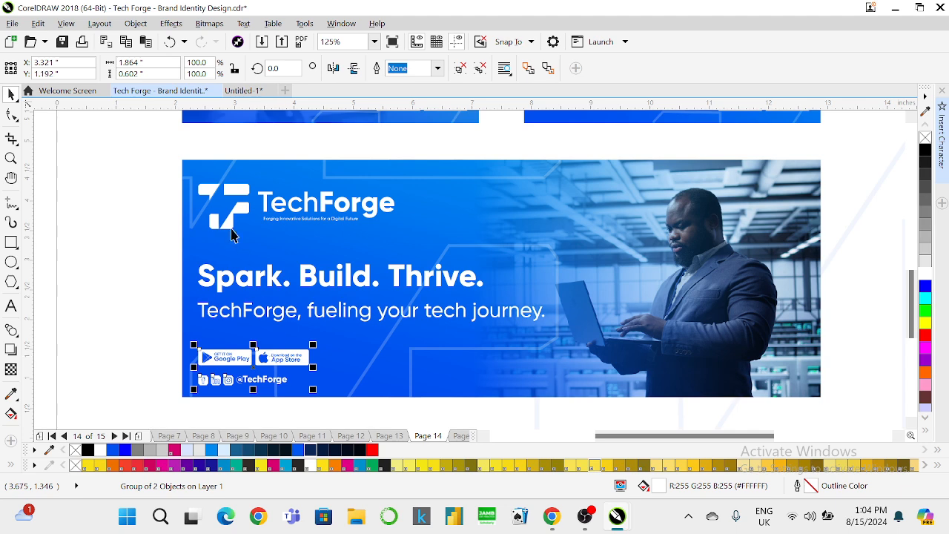
left_click(220, 279, "shift")
left_click(226, 312, "shift")
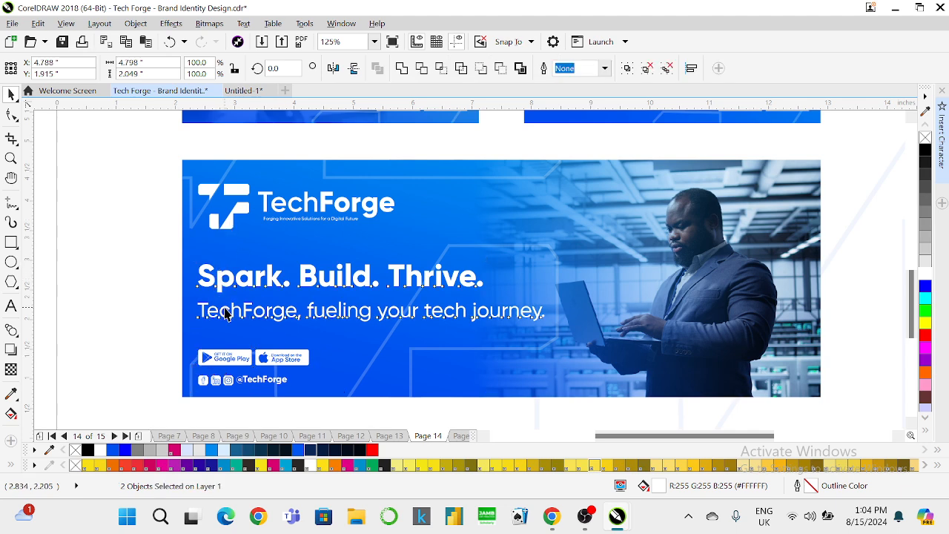
left_click(215, 224, "shift")
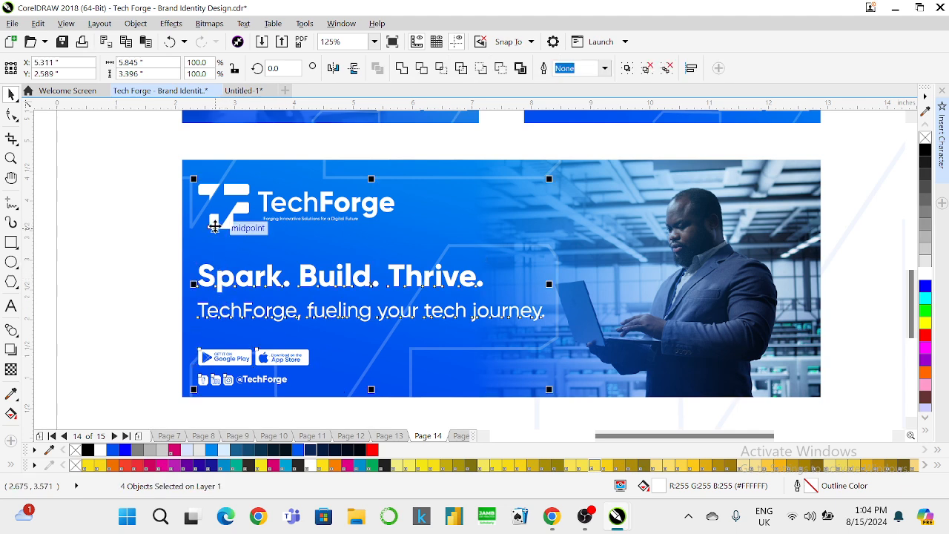
key("ctrl+g")
left_click(237, 176, "shift")
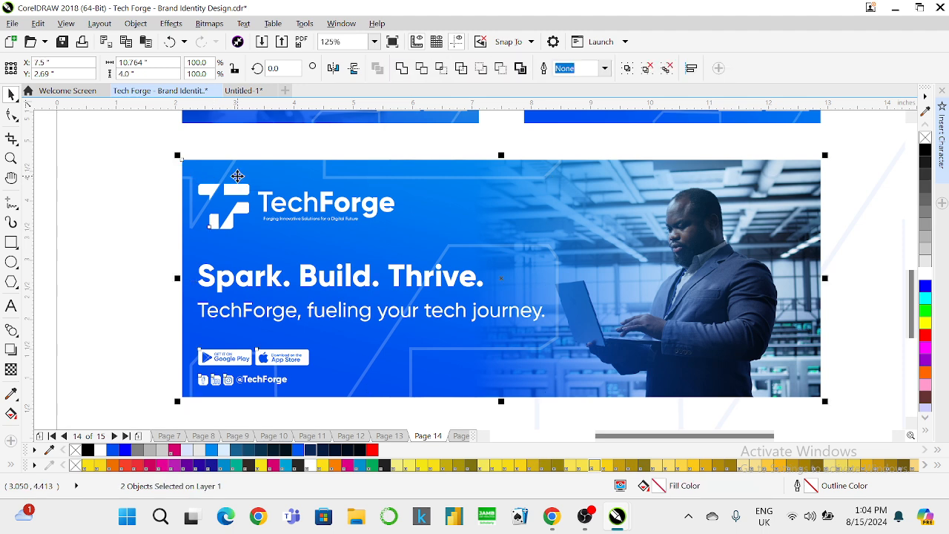
key("e")
Fit page 14 in view and show it in full-screen preview.
scroll(237, 176, "down", 2)
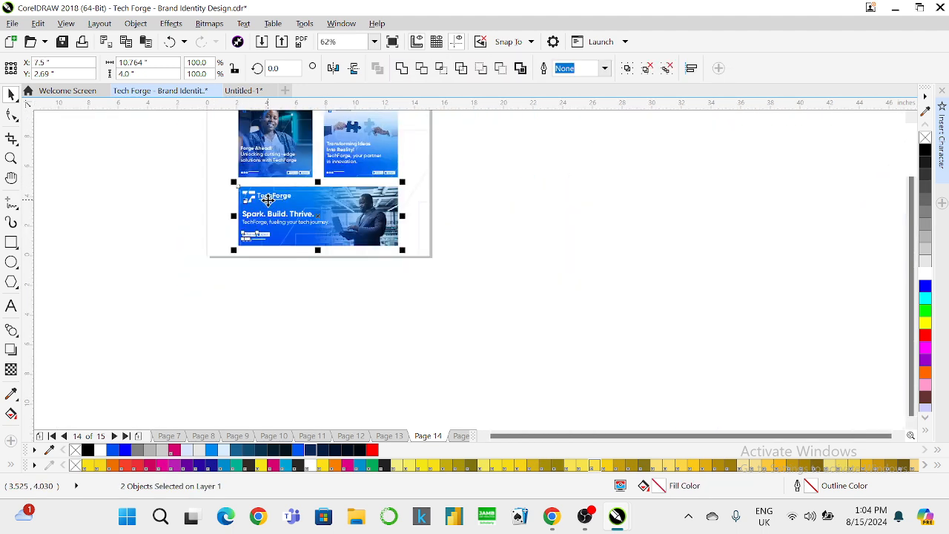
left_click(375, 42)
left_click(341, 58)
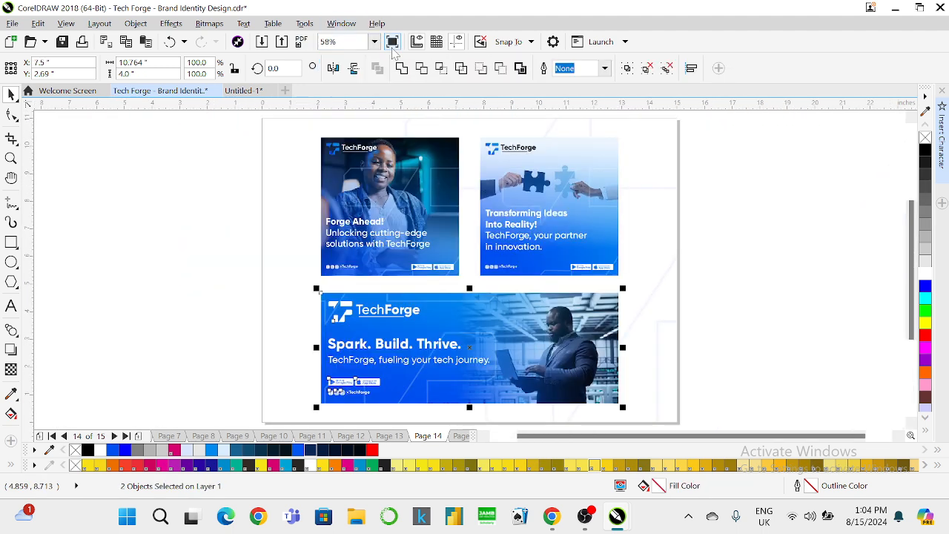
key("F9")
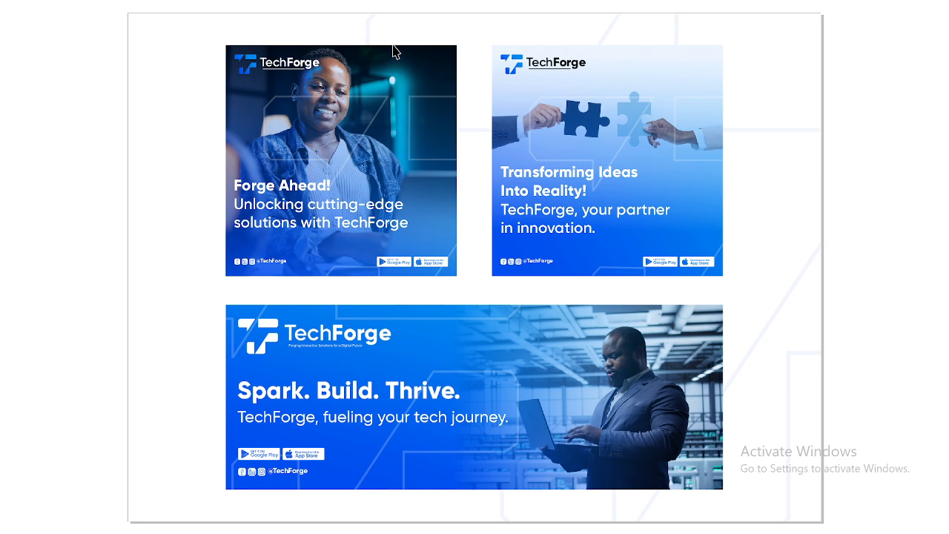
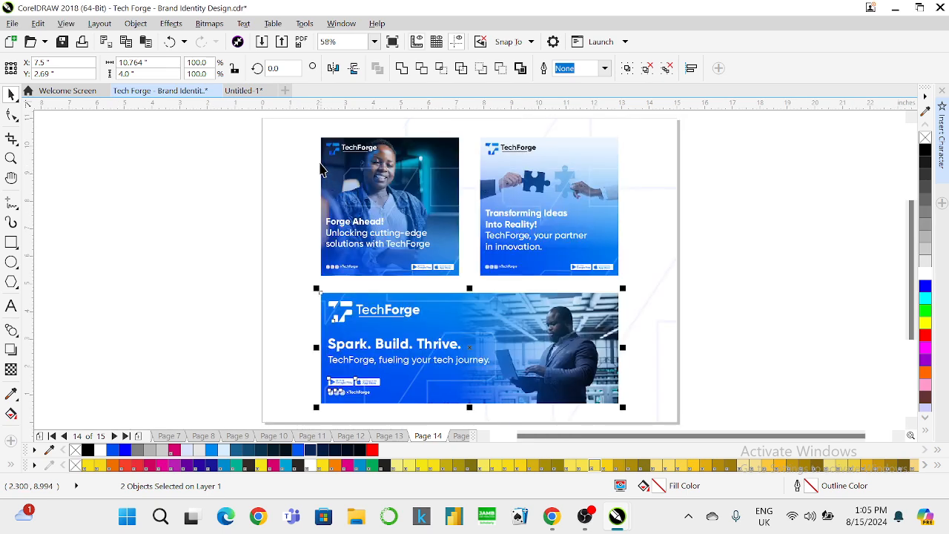
Move the three banners left and slightly up, and scale them down to 90.9%.
left_click_drag(242, 123, 630, 417)
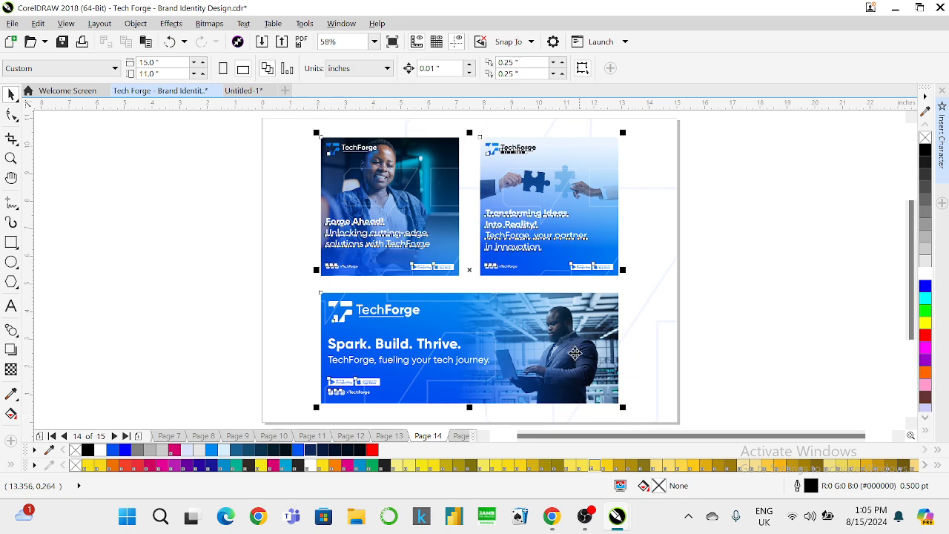
left_click_drag(572, 345, 530, 338)
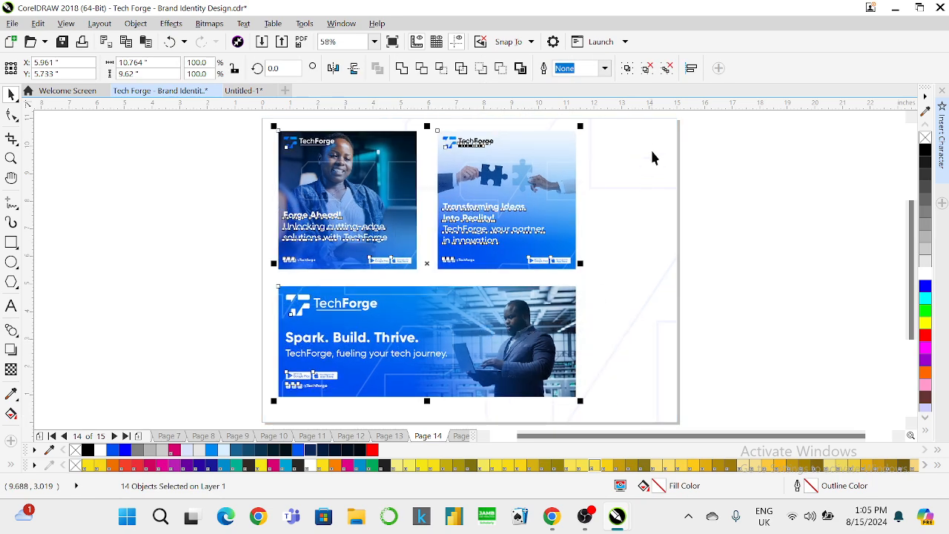
left_click_drag(580, 126, 556, 146)
left_click(701, 148)
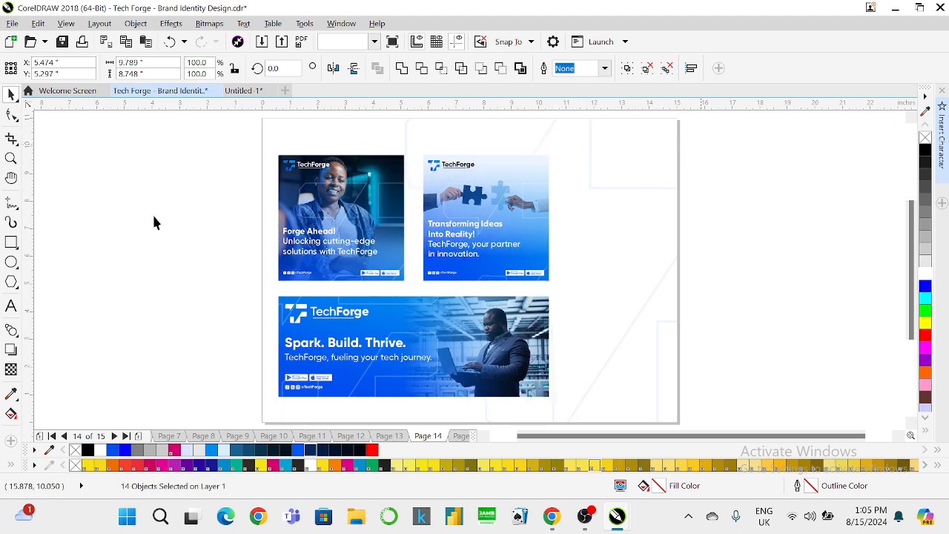
left_click(12, 242)
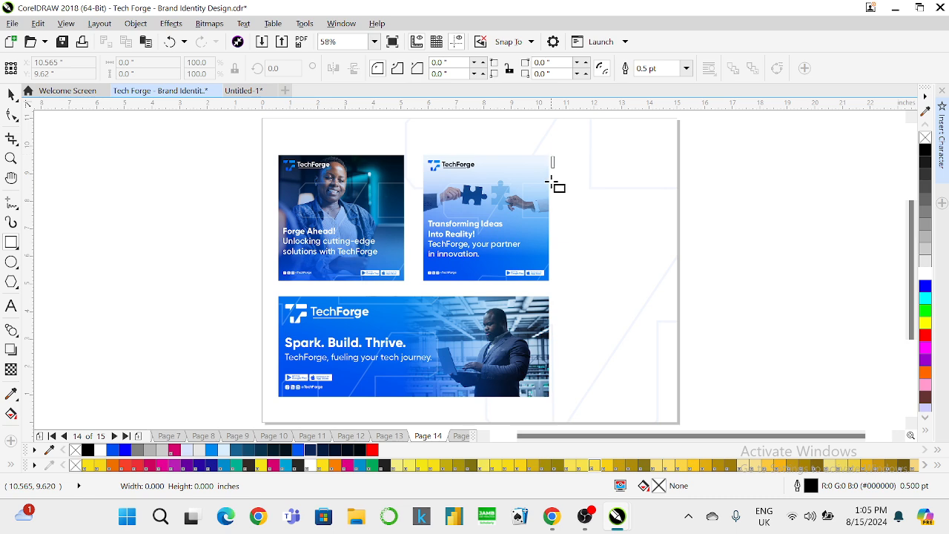
Draw a tall rectangle right of the banners and set its height to 8.748 inches.
left_click_drag(552, 181, 671, 397)
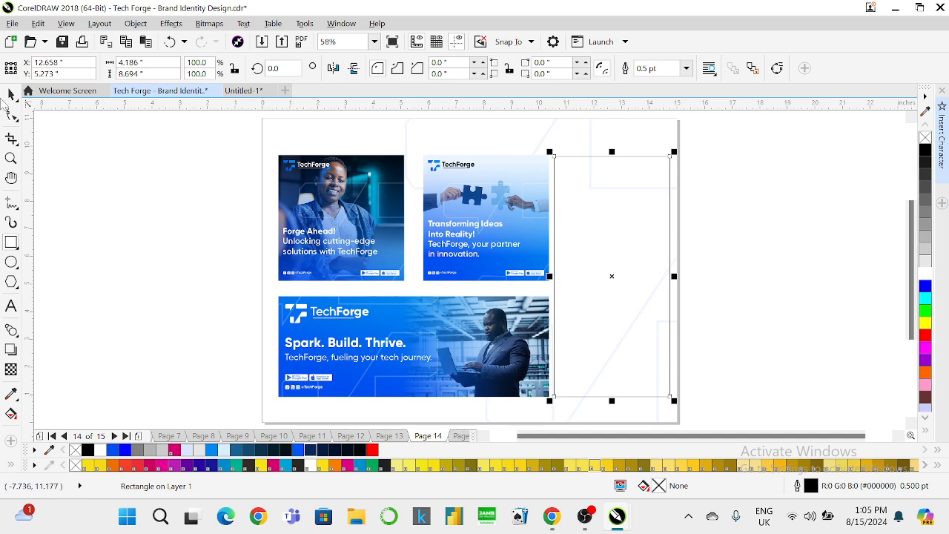
left_click(510, 219)
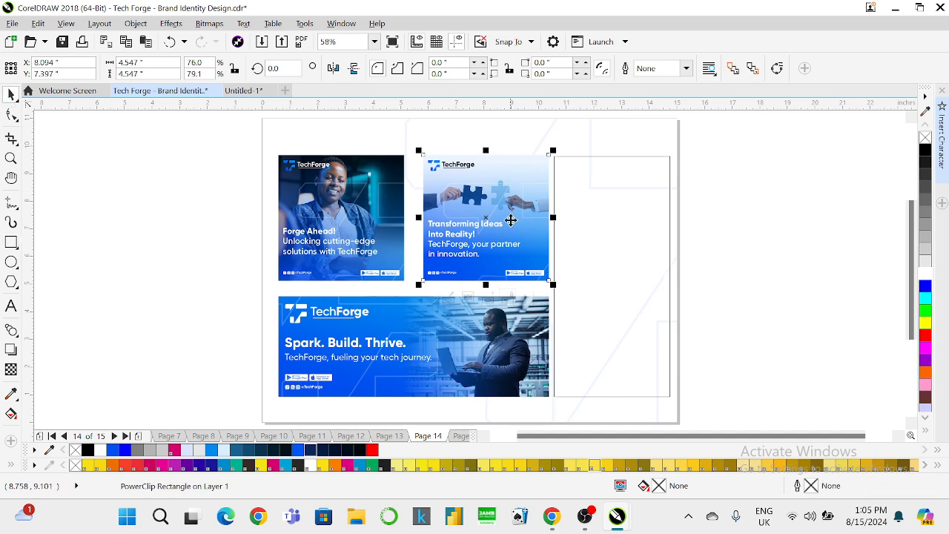
left_click(521, 317, "shift")
left_click(603, 190)
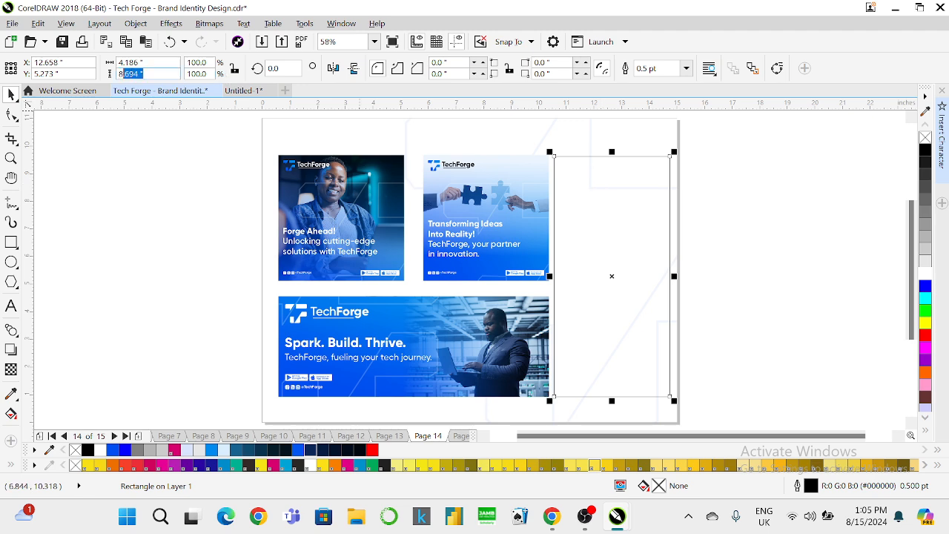
type("748")
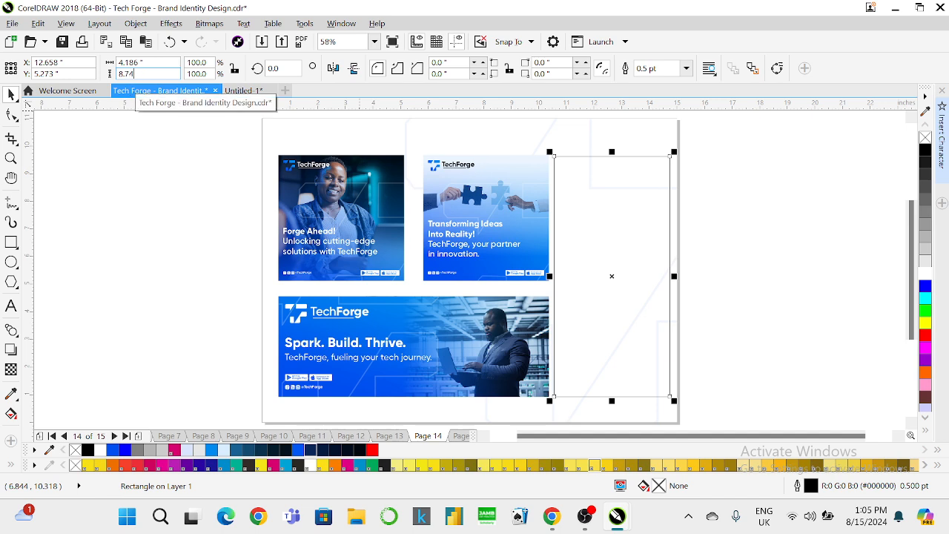
key("Return")
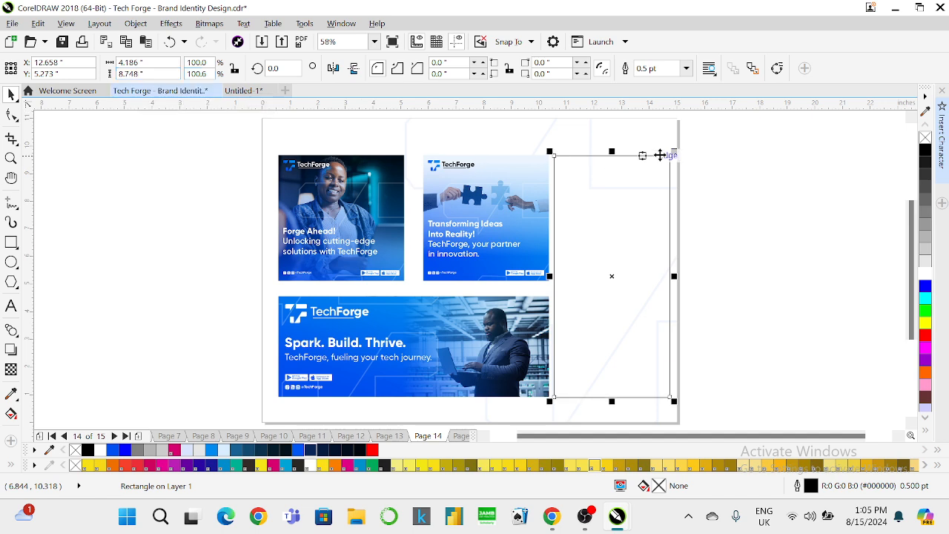
left_click(743, 174)
Copy the Forge Ahead and Transforming Ideas banners, then select the middle banner's seven pieces.
left_click(383, 206)
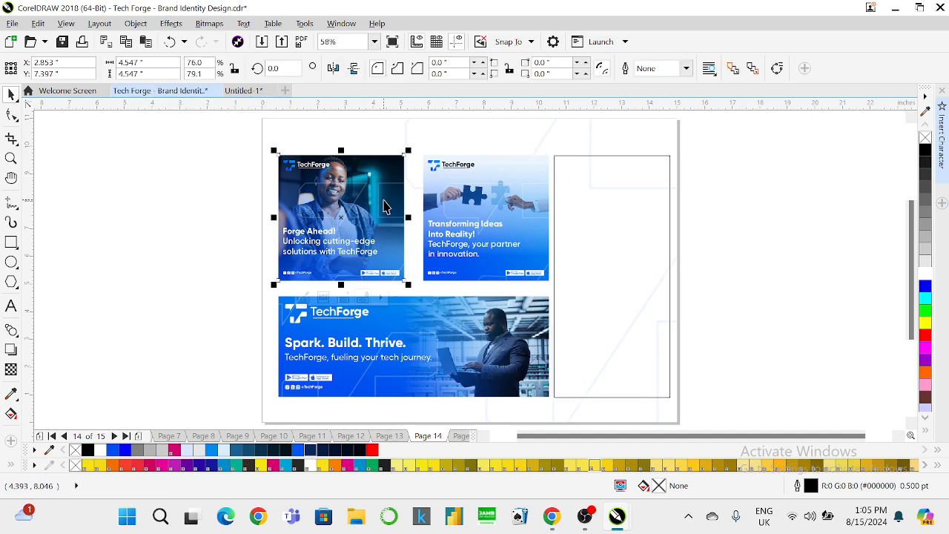
left_click(440, 216)
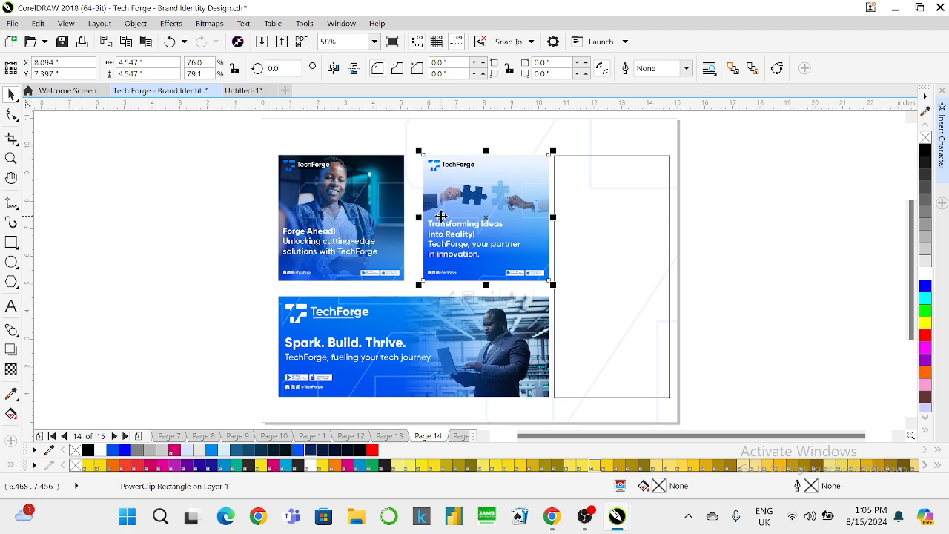
key("ctrl+c")
left_click_drag(711, 132, 410, 298)
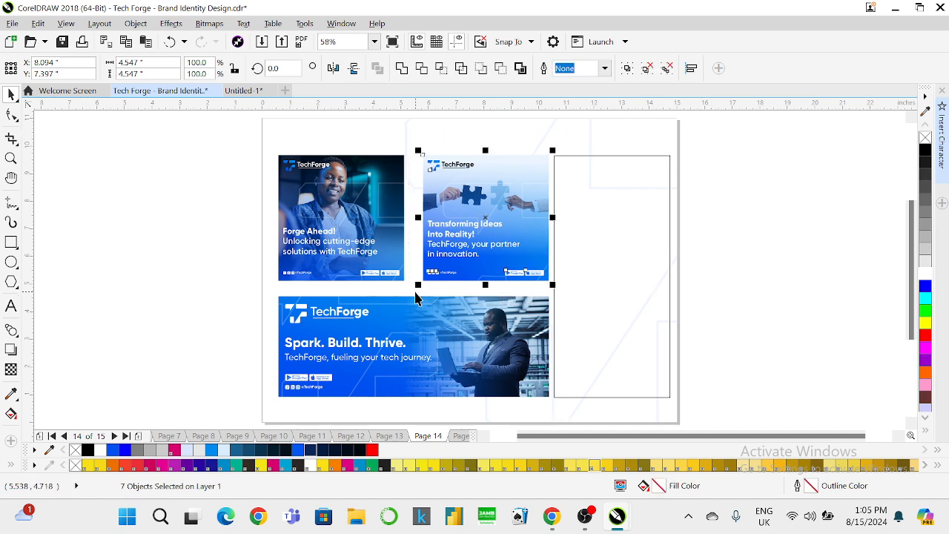
Group the middle banner's pieces, nudge it left, and enlarge both top banners to about 104%.
key("ctrl+g")
key("Left")
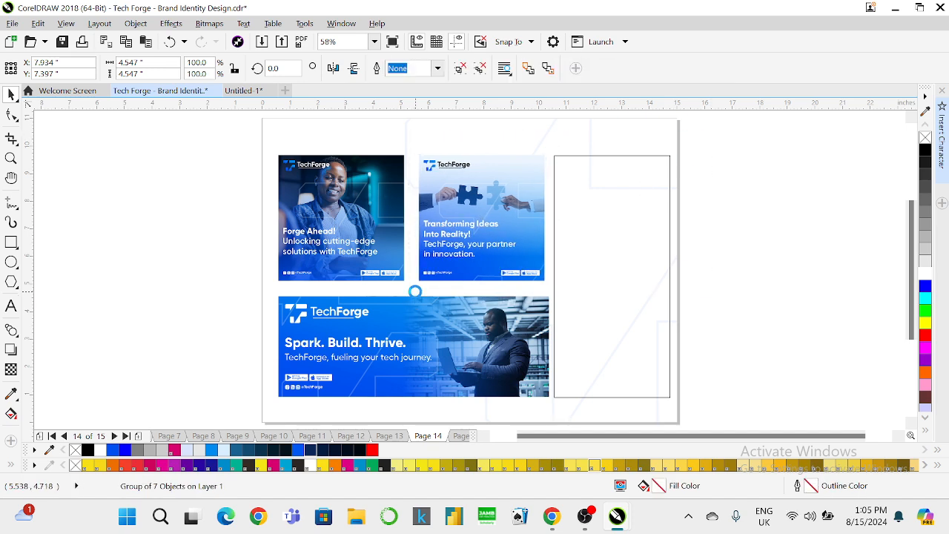
key("Left")
key("Left")
key("Left")
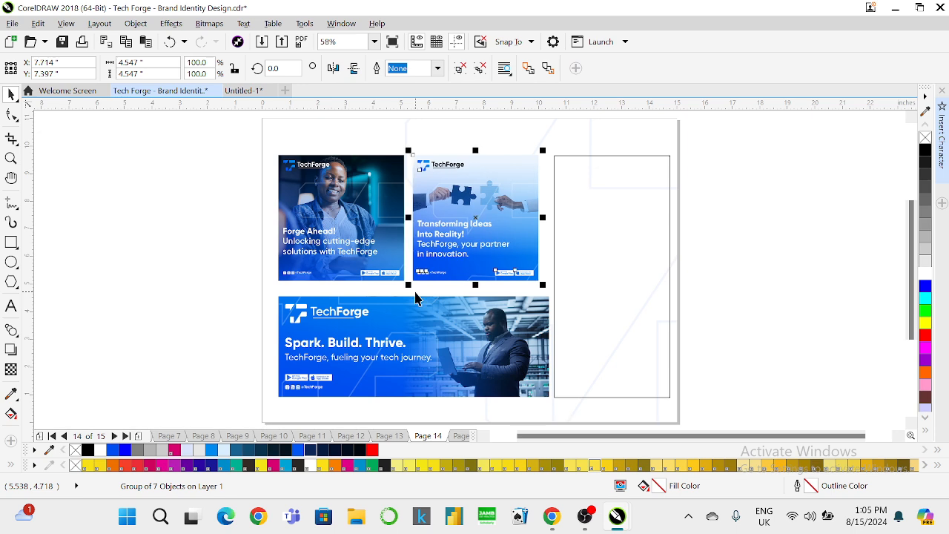
left_click(379, 264, "shift")
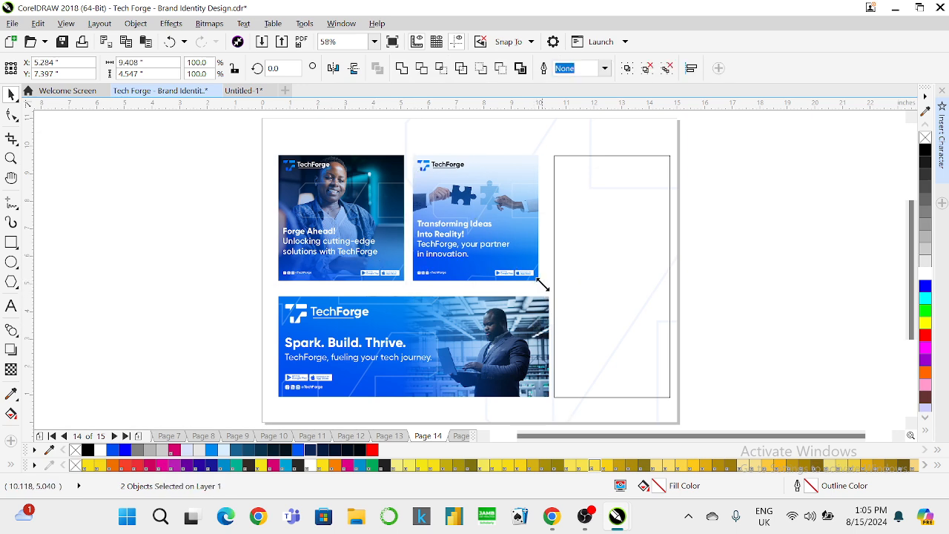
left_click_drag(542, 285, 551, 295)
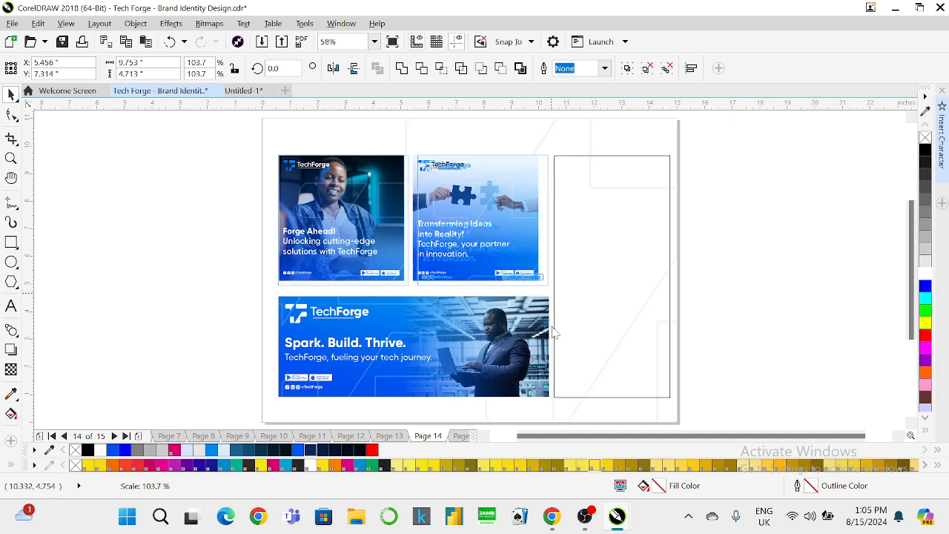
left_click_drag(552, 332, 554, 334)
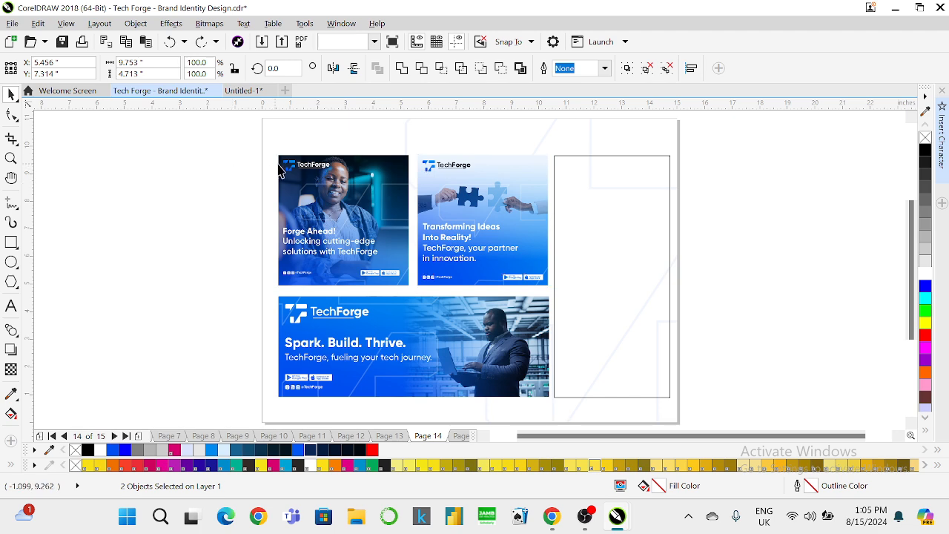
Group the Forge Ahead banner's pieces and left-align it with the bottom banner.
left_click(295, 165)
left_click_drag(225, 146, 416, 301)
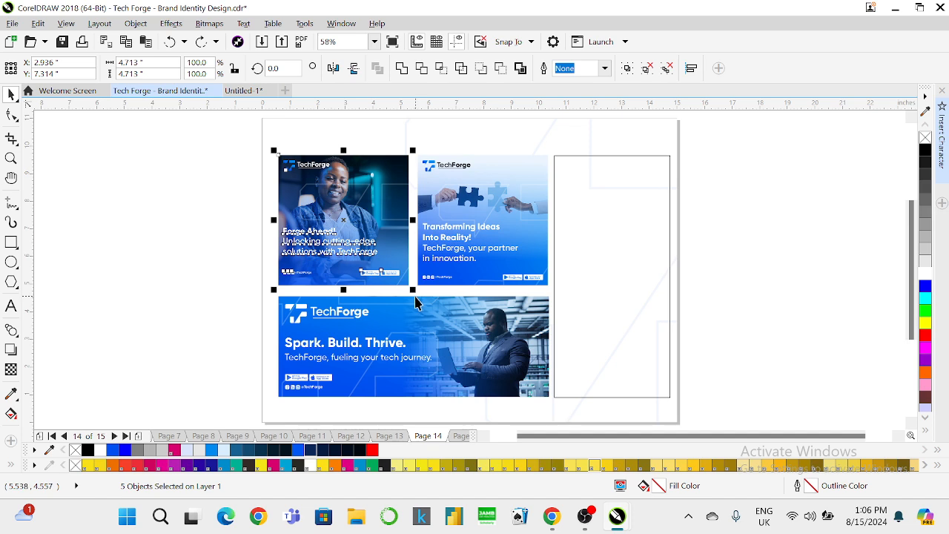
key("ctrl+g")
left_click(369, 303, "shift")
key("l")
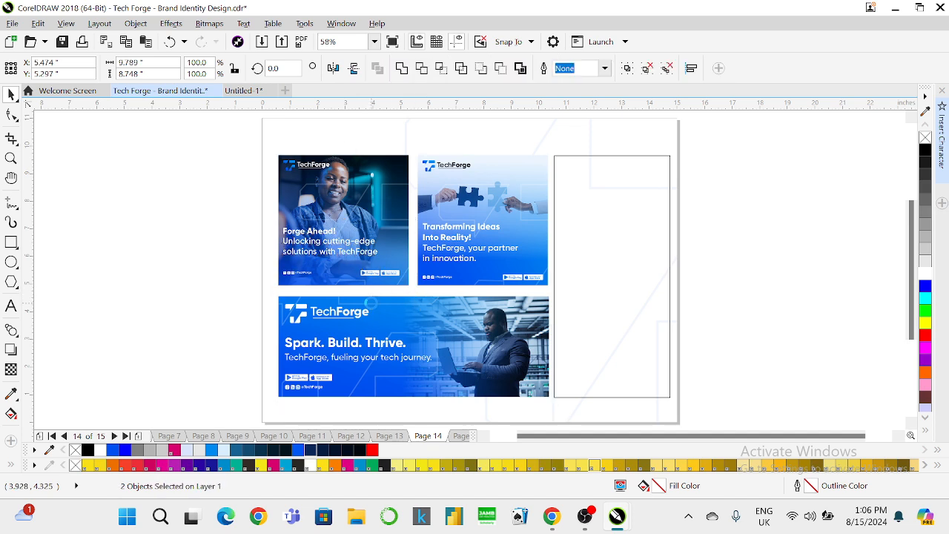
Group the three banners together and shrink the group slightly to fit beside the frame.
left_click(482, 179)
left_click(432, 304, "shift")
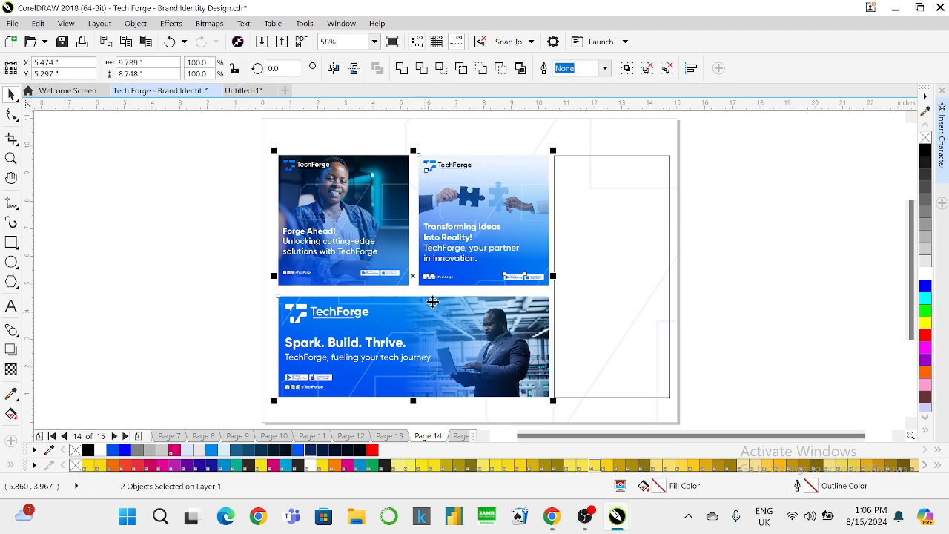
left_click(593, 193)
left_click(553, 262)
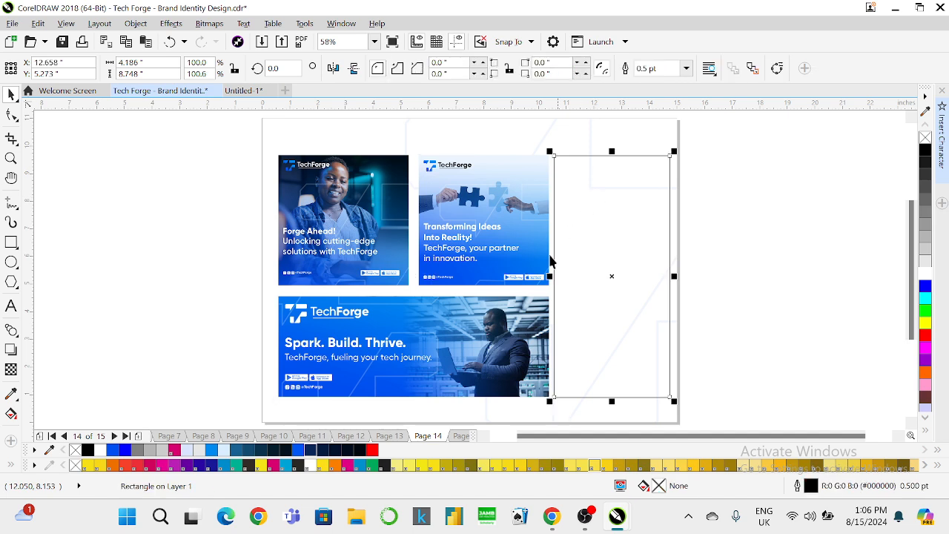
left_click(501, 214)
left_click(383, 234, "shift")
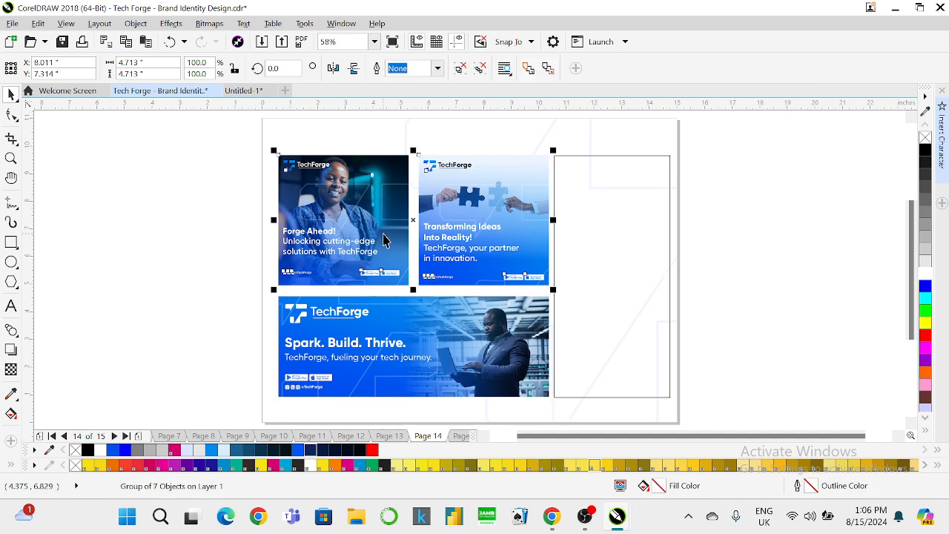
left_click(480, 361, "shift")
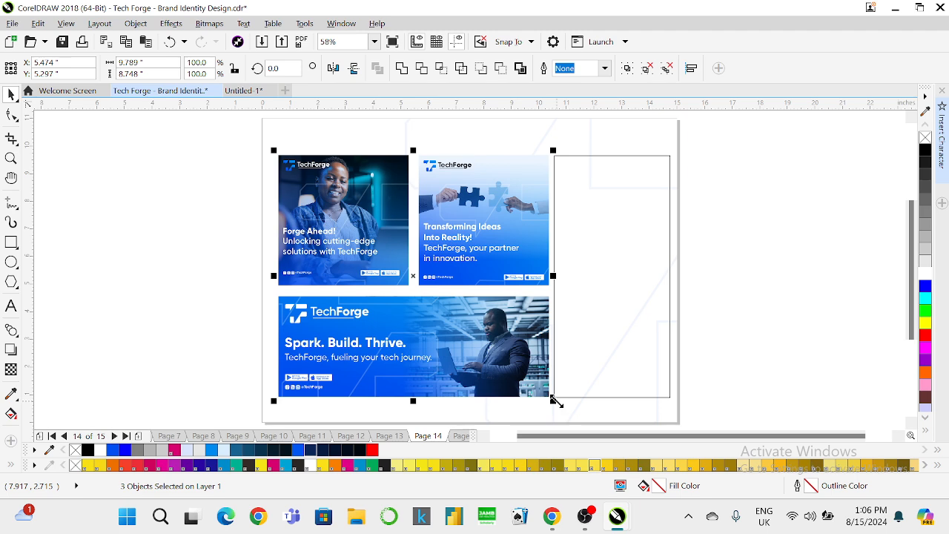
key("ctrl+g")
left_click_drag(554, 402, 550, 400)
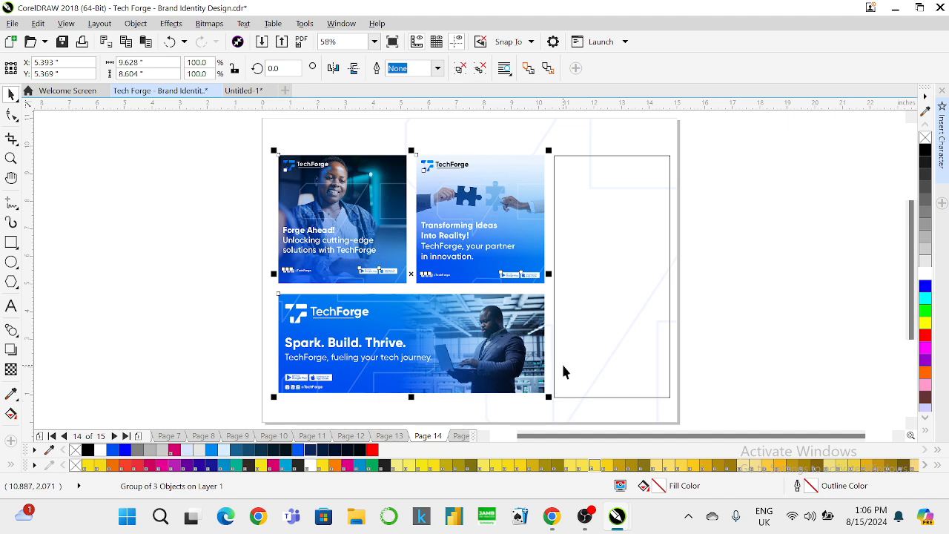
Set the frame's height to 8.604 inches and centre it vertically on the banner group.
left_click(571, 312)
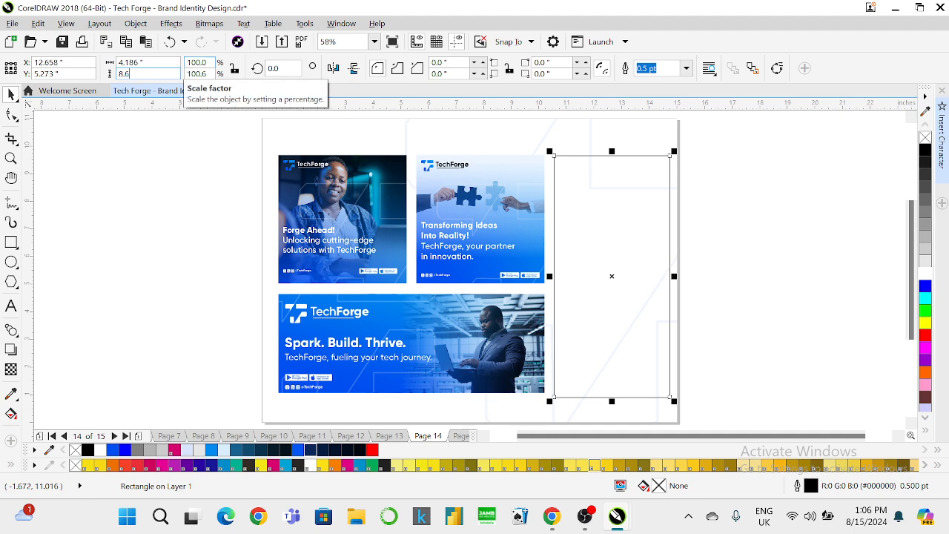
key("Return")
left_click(503, 197, "shift")
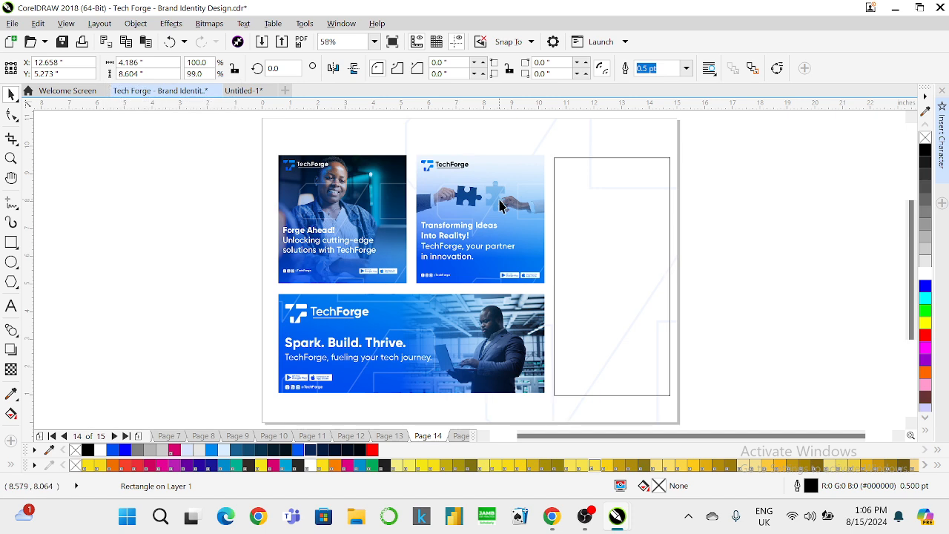
key("e")
left_click(733, 194)
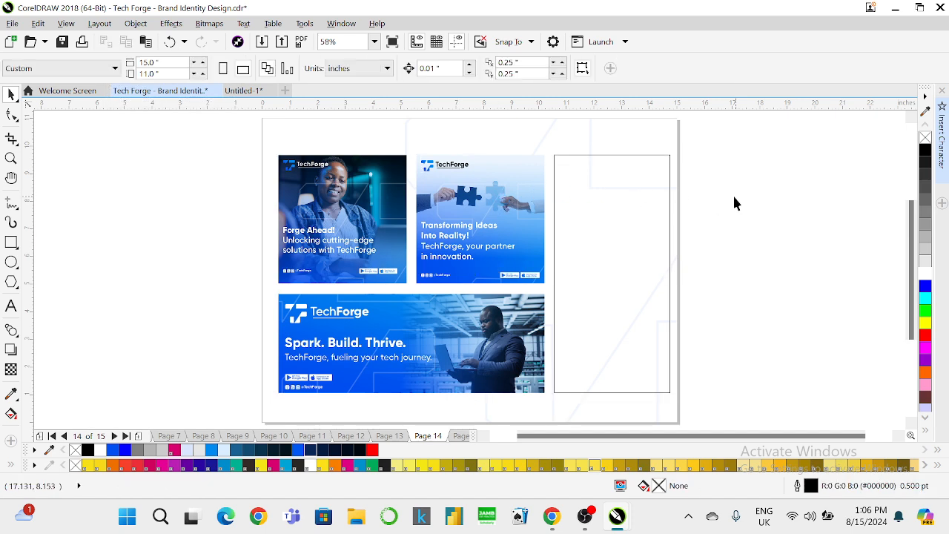
left_click(607, 234)
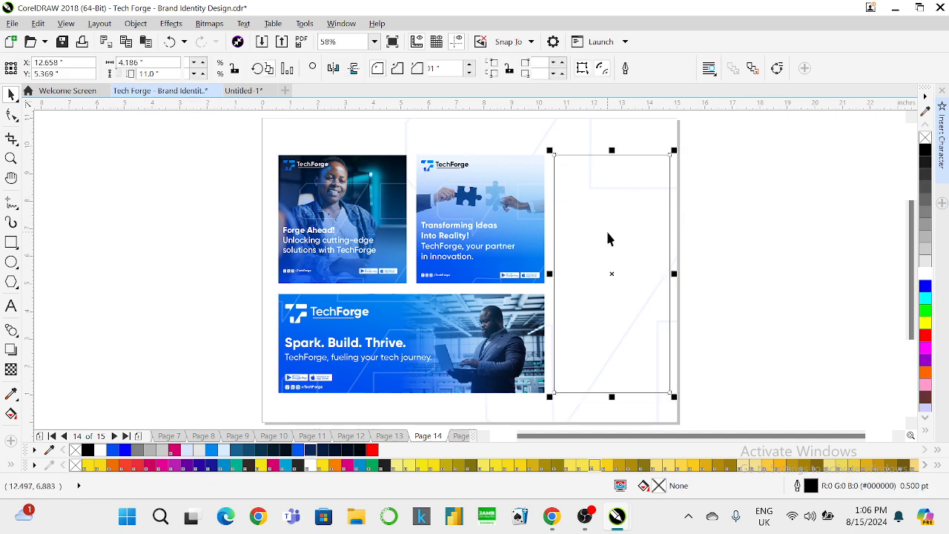
left_click(511, 223, "shift")
key("ctrl+g")
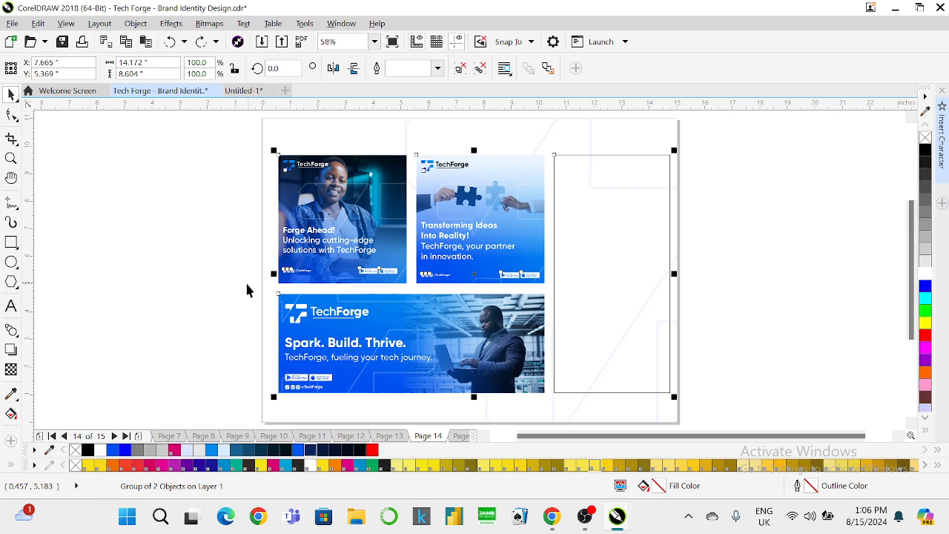
key("ctrl+z")
Group the banners with the frame and centre the whole layout on the page.
left_click_drag(242, 284, 564, 402)
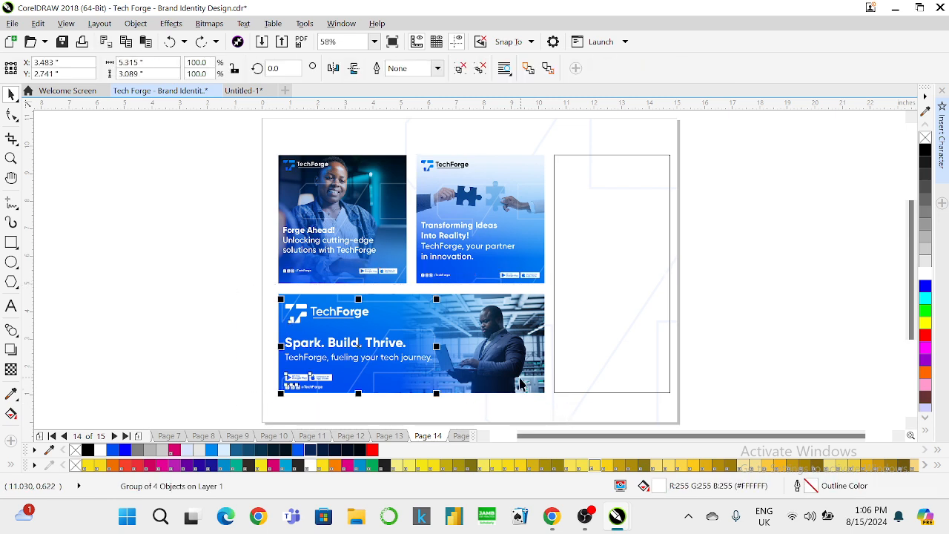
left_click(514, 361, "shift")
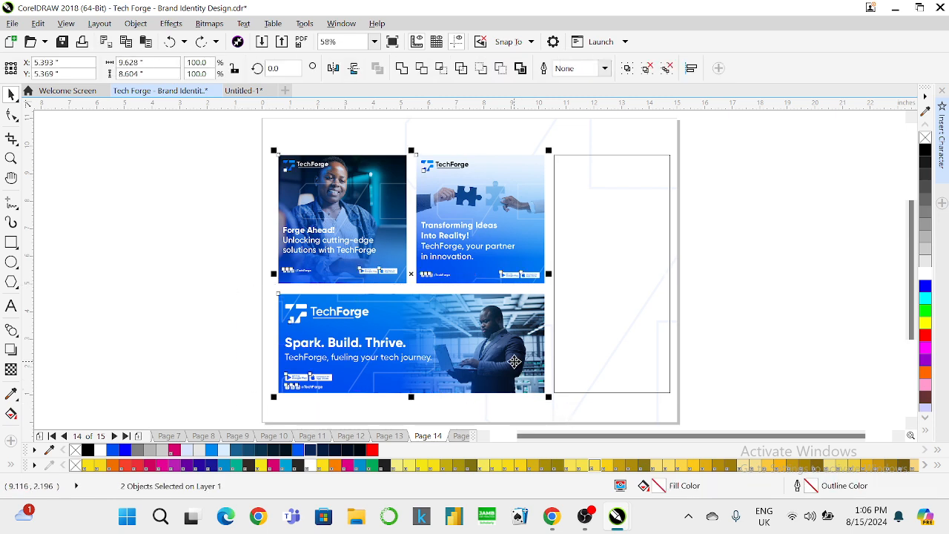
left_click(563, 320, "shift")
key("ctrl+g")
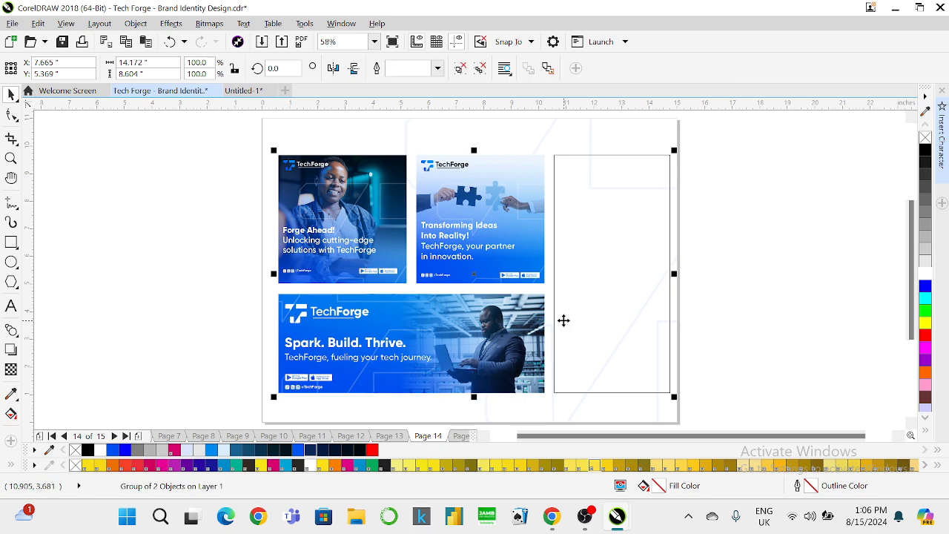
key("p")
key("Page_Up")
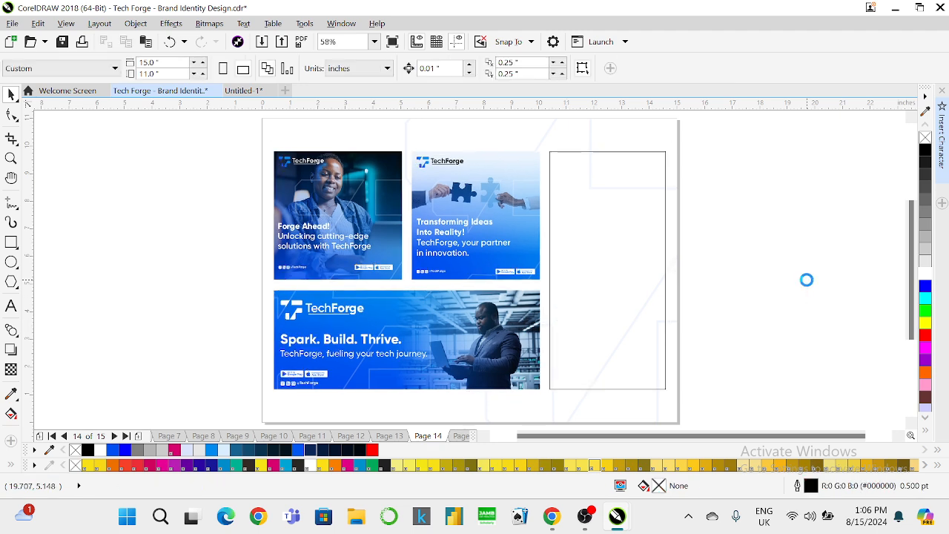
key("Page_Up")
key("Page_Up")
key("Page_Up")
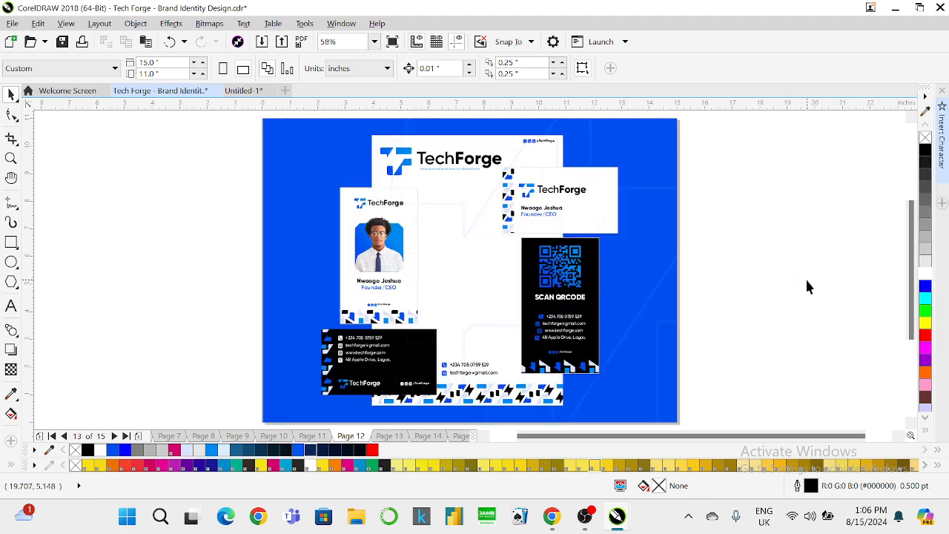
key("Page_Up")
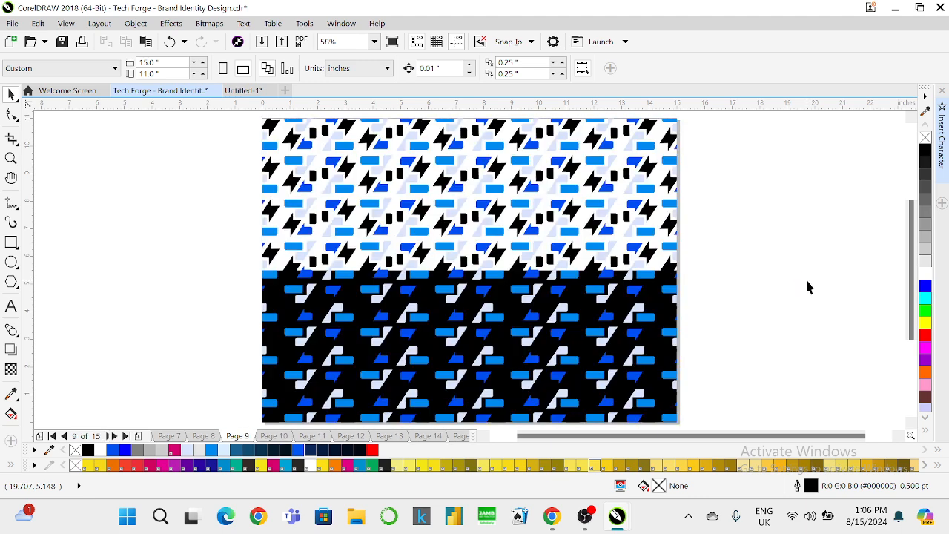
left_click(591, 231)
right_click(590, 231)
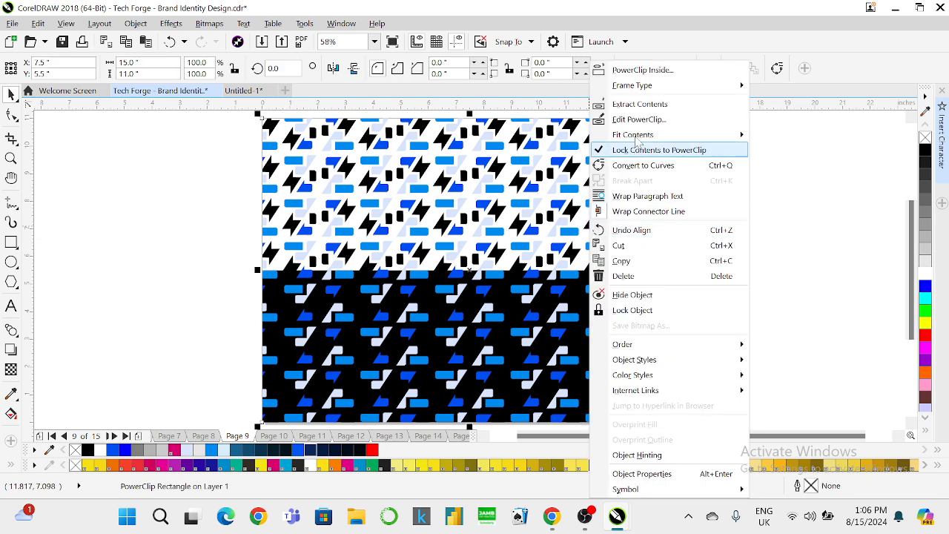
left_click(593, 176, "ctrl")
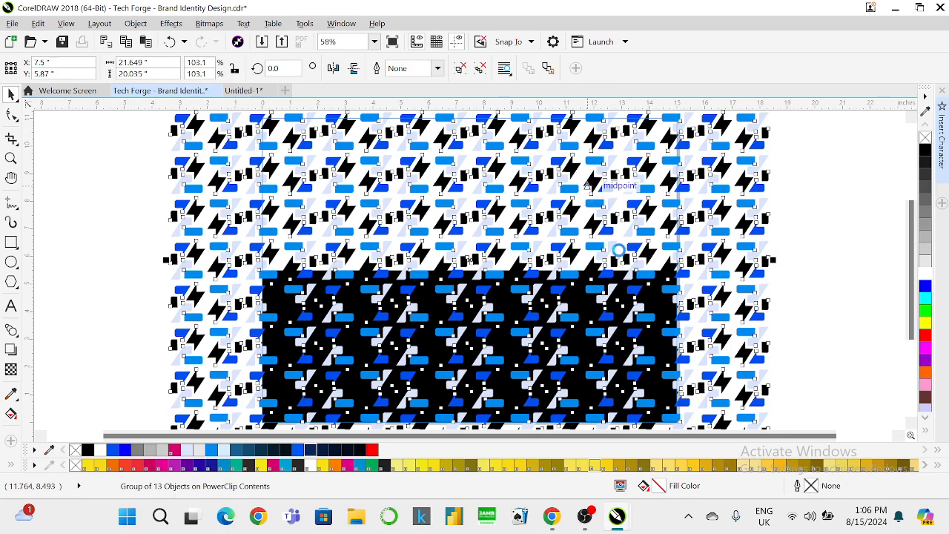
scroll(476, 344, "down", 2)
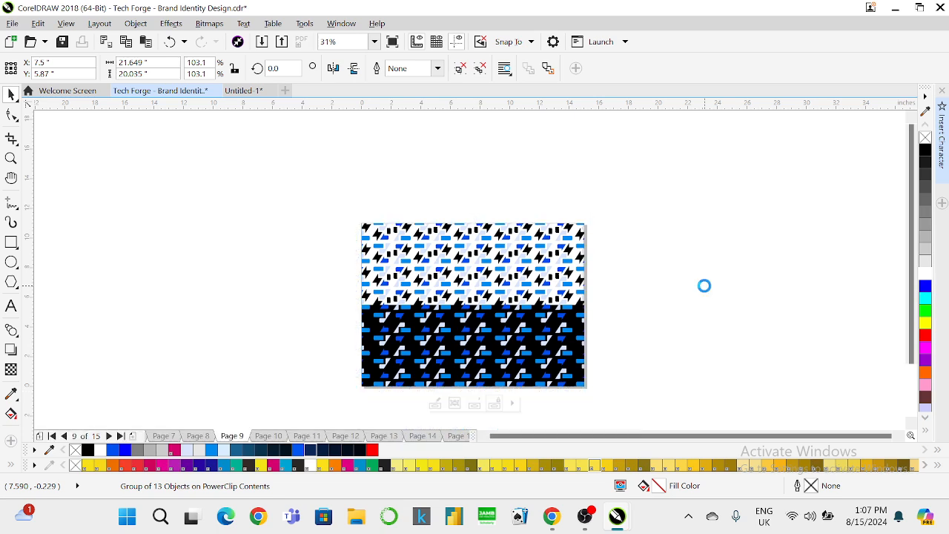
left_click(374, 41)
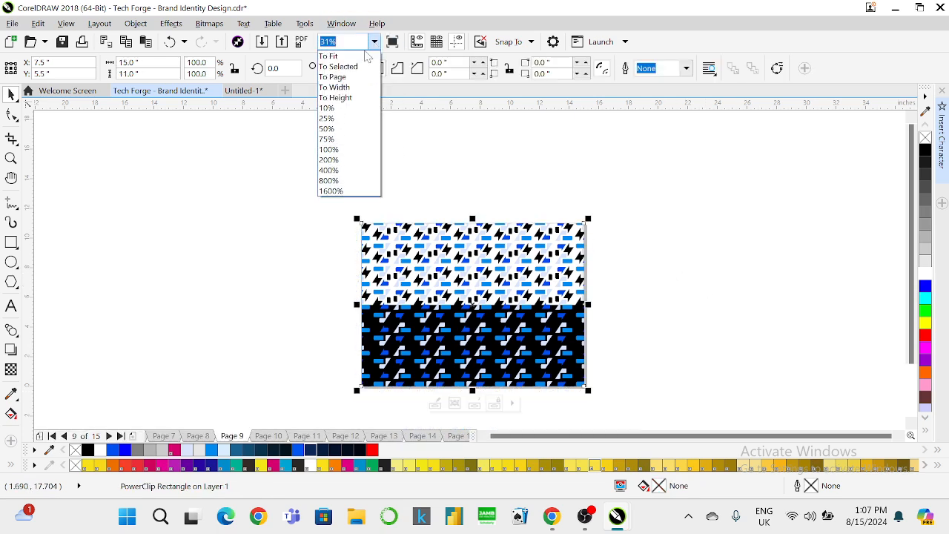
left_click(330, 55)
left_click(684, 203)
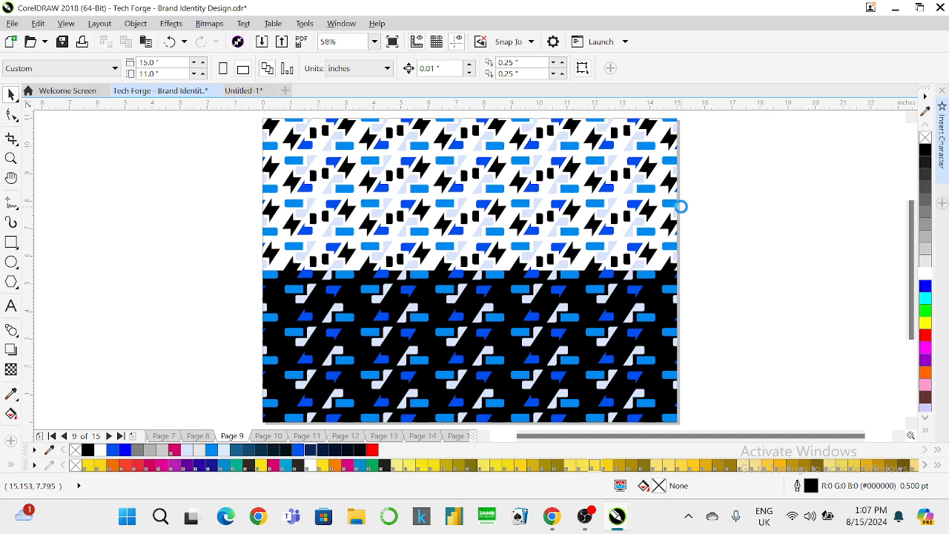
key("Page_Down")
key("Page_Down")
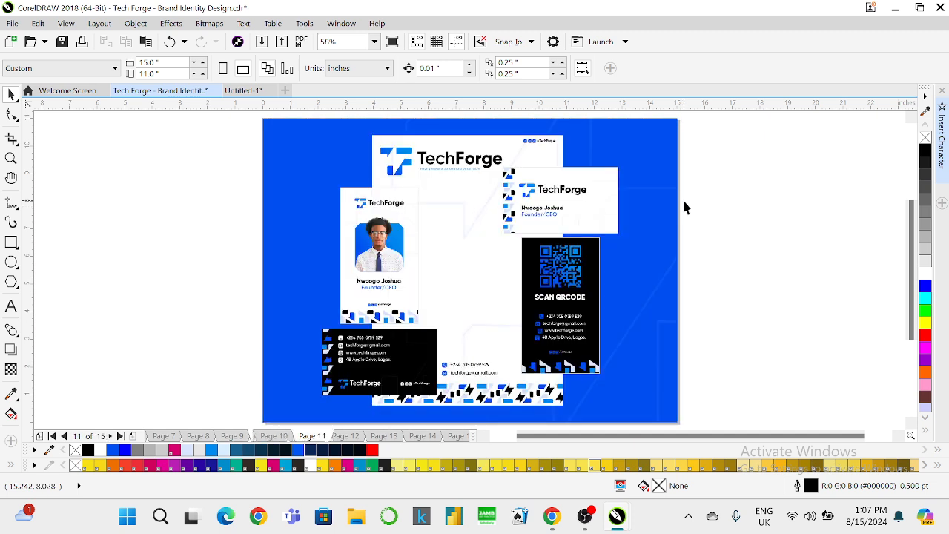
key("Page_Down")
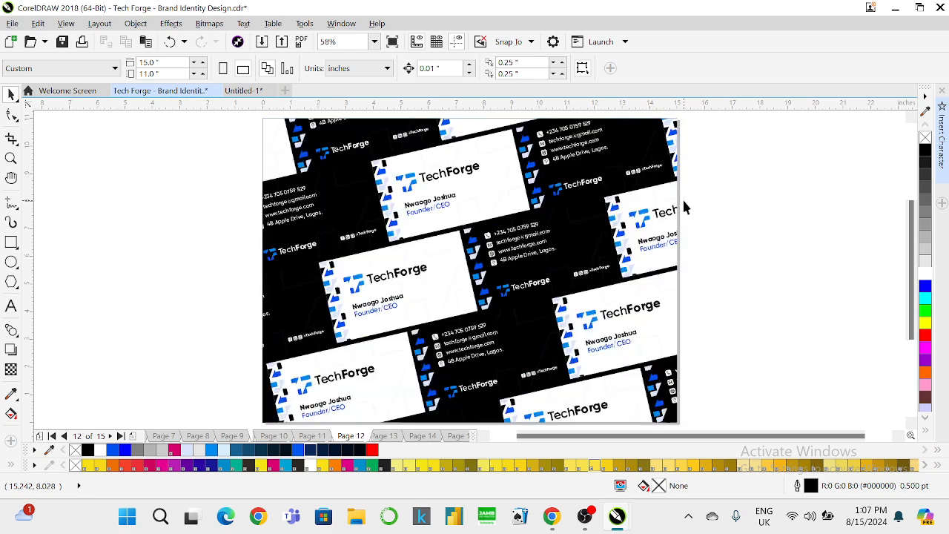
key("Page_Down")
key("Page_Down")
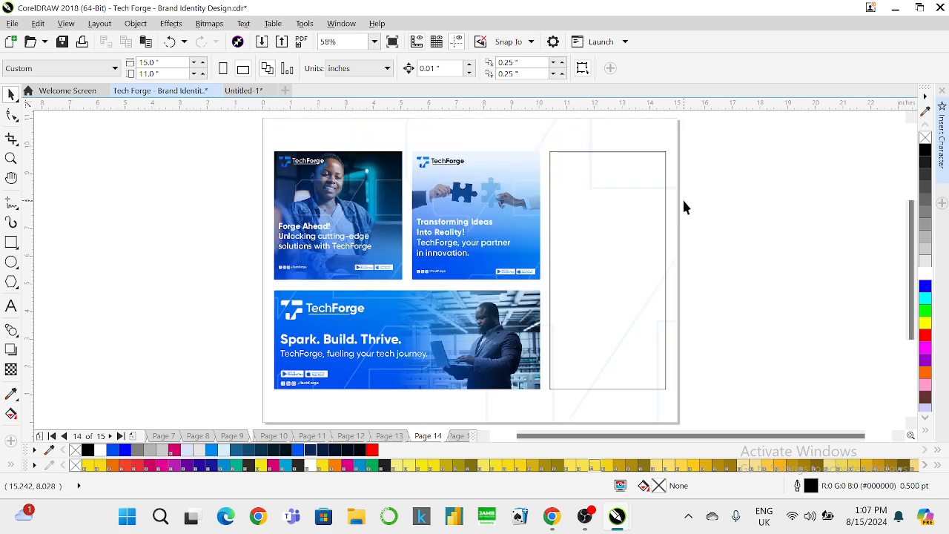
Ungroup the banners from the frame and place a small rectangle inside the tall frame.
left_click(589, 181)
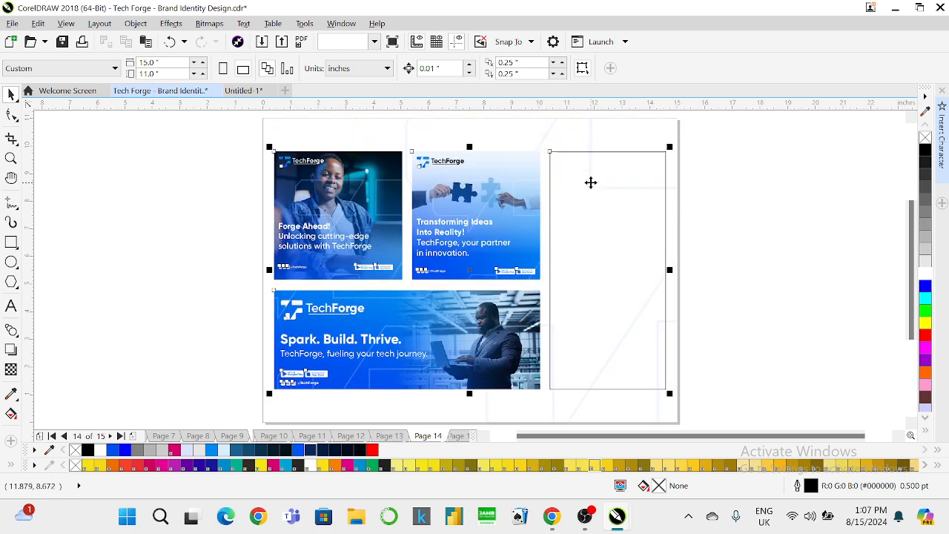
right_click(579, 215)
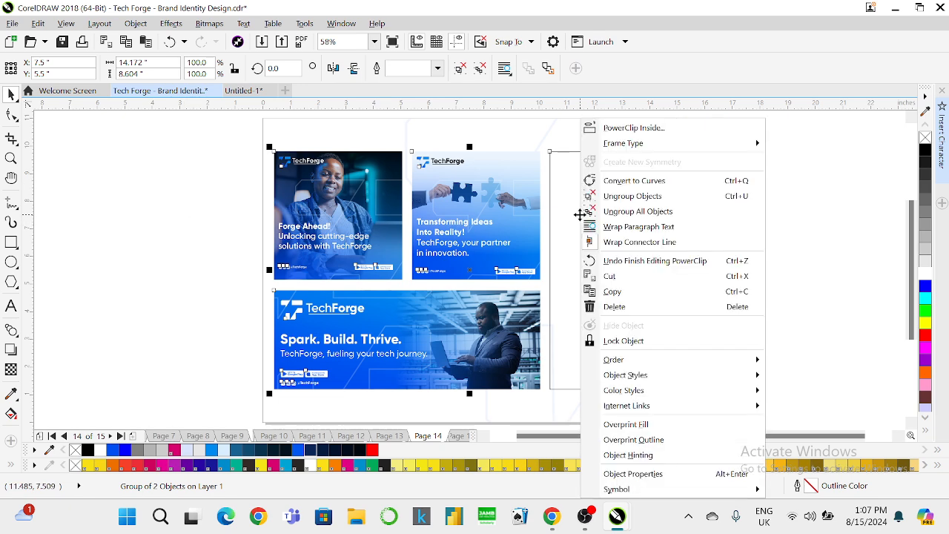
left_click(615, 196)
key("Escape")
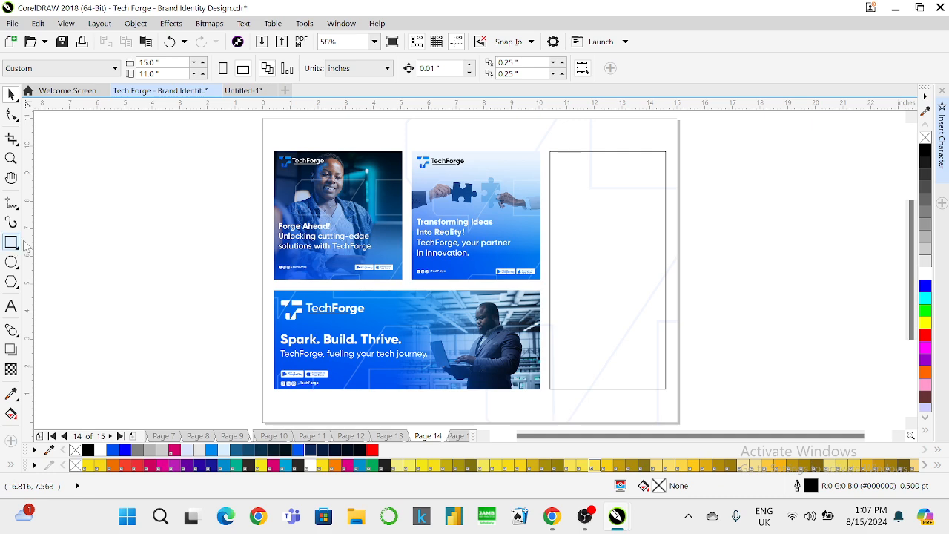
left_click_drag(115, 185, 186, 250)
left_click(11, 94)
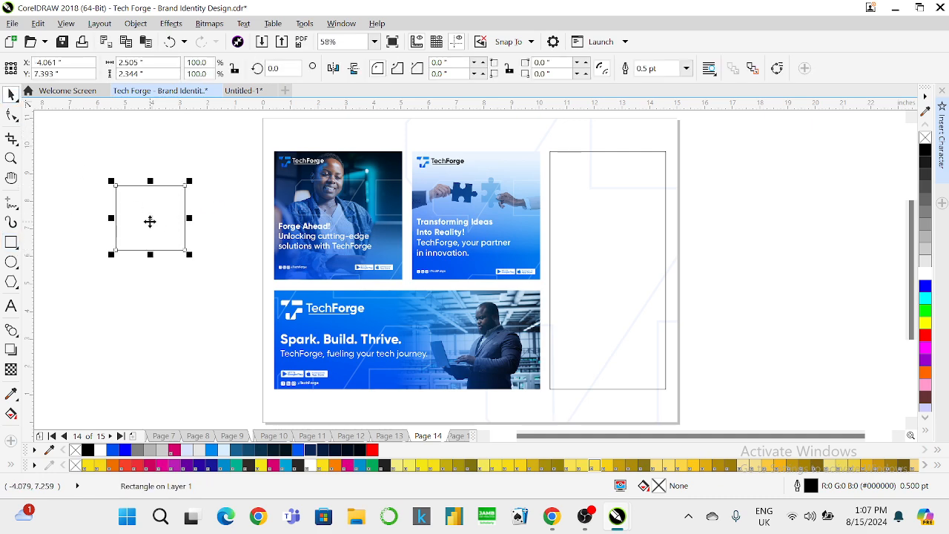
left_click_drag(149, 221, 606, 244)
left_click(658, 331)
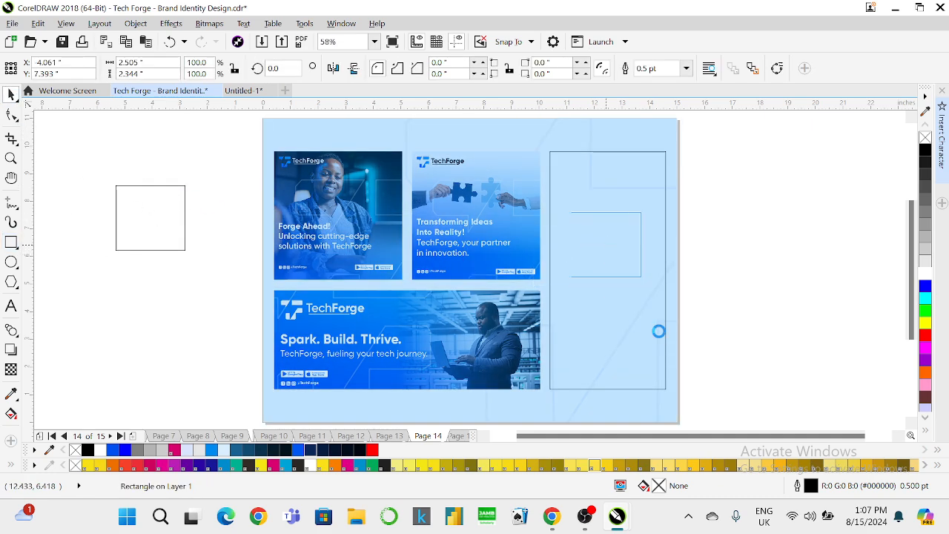
Paste the lightning-bolt pattern into the tall frame's clipped contents and fill the frame black.
right_click(640, 197)
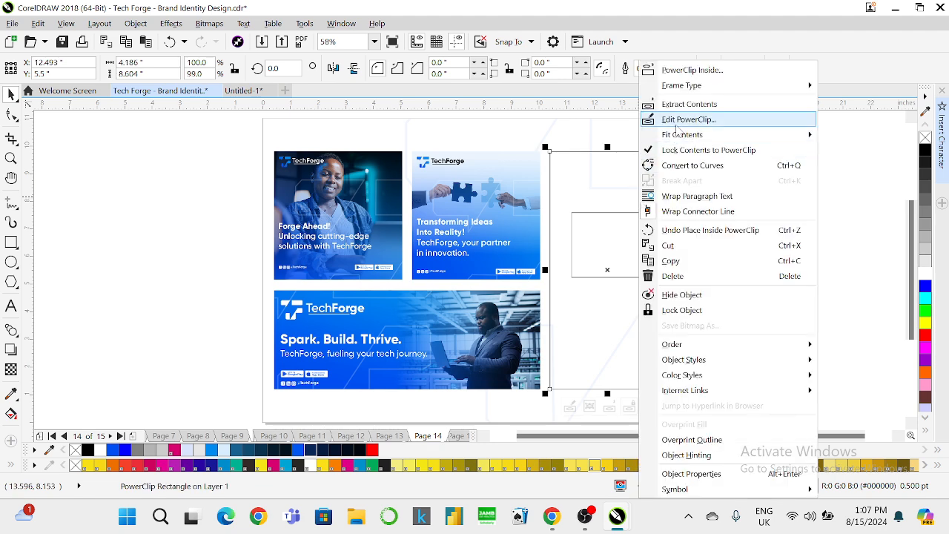
left_click(675, 122)
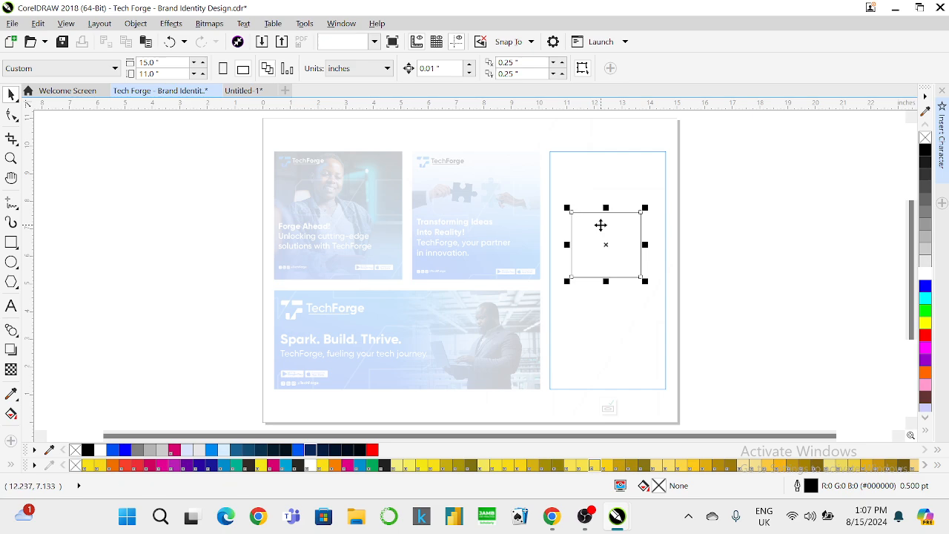
left_click(610, 224)
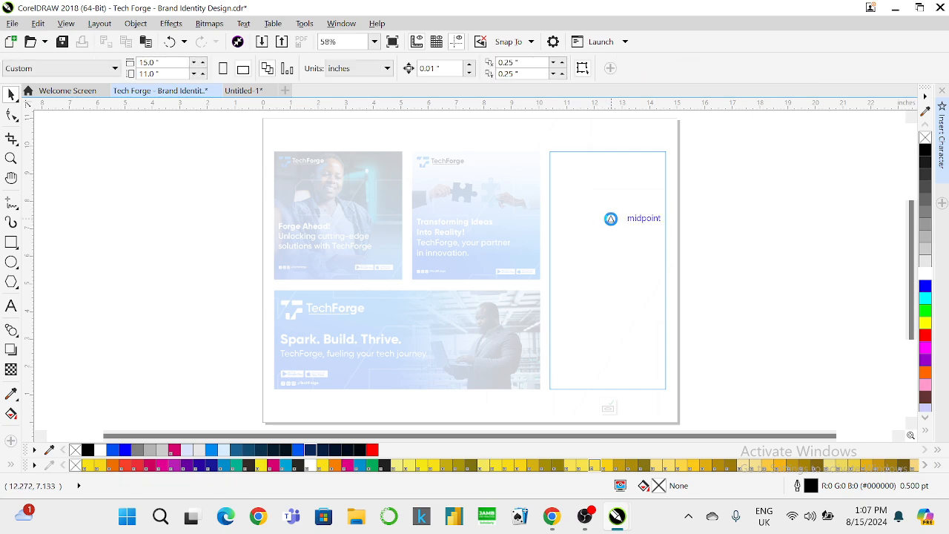
key("ctrl+v")
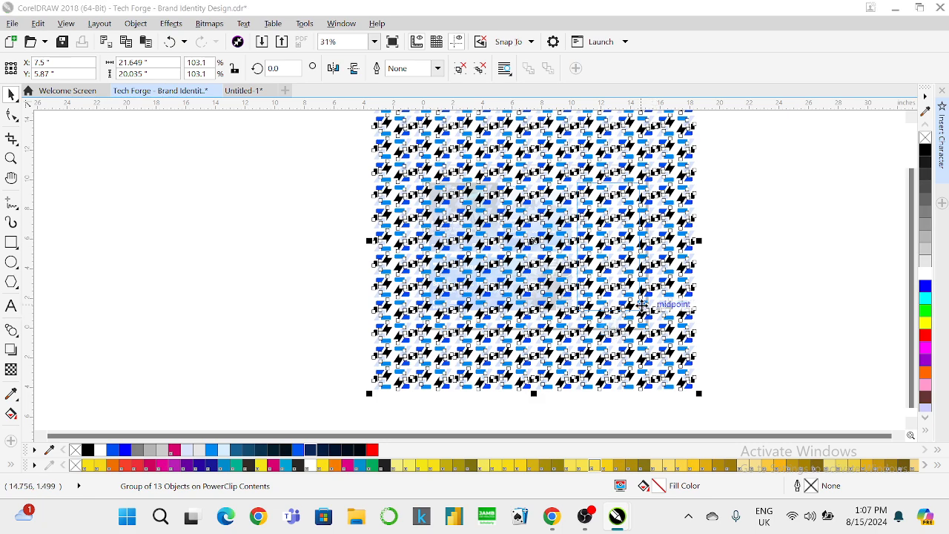
left_click_drag(642, 303, 606, 225)
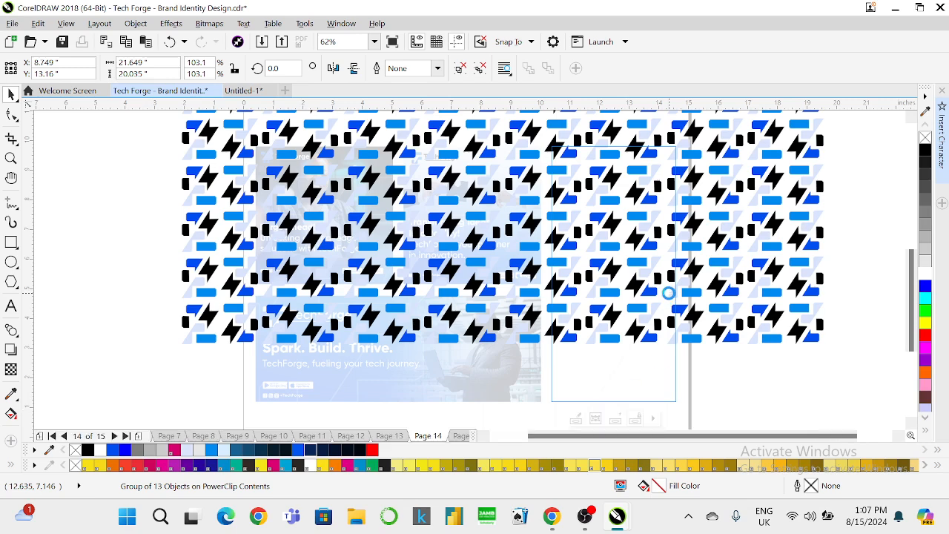
left_click(925, 152)
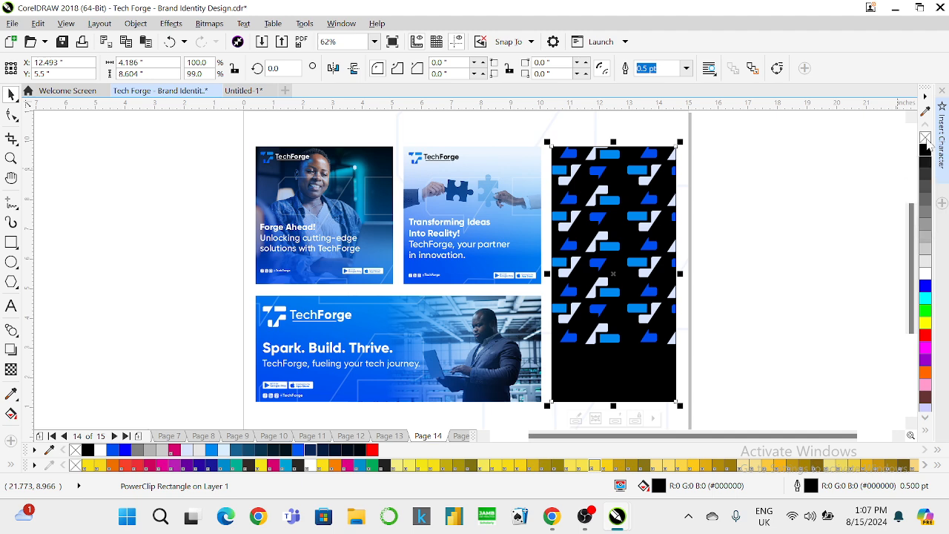
left_click(200, 407)
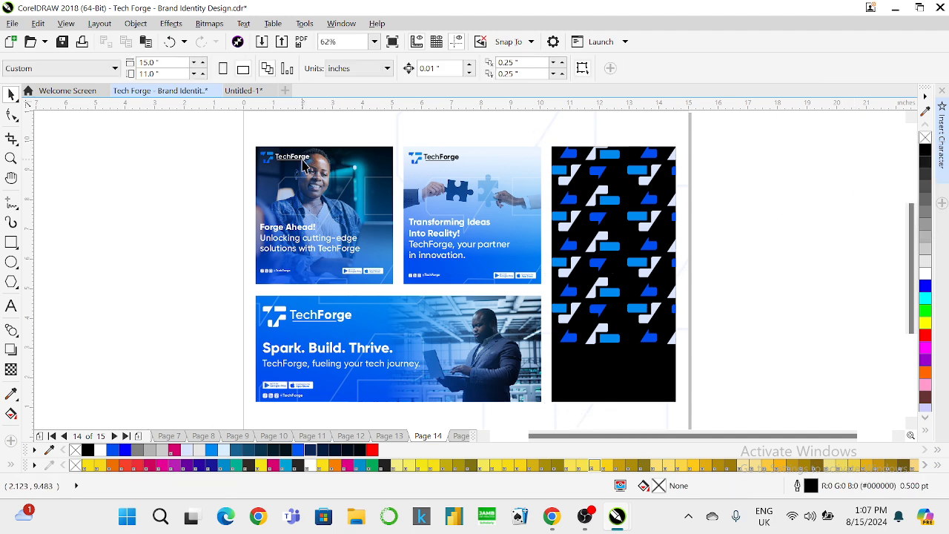
Ungroup the banner group and then the first banner's parts.
left_click(302, 163)
right_click(303, 158)
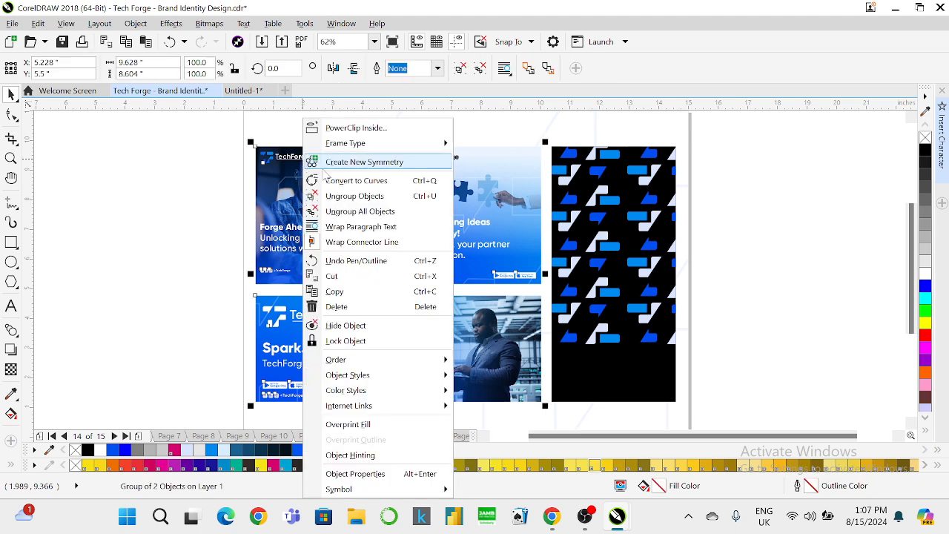
left_click(327, 191)
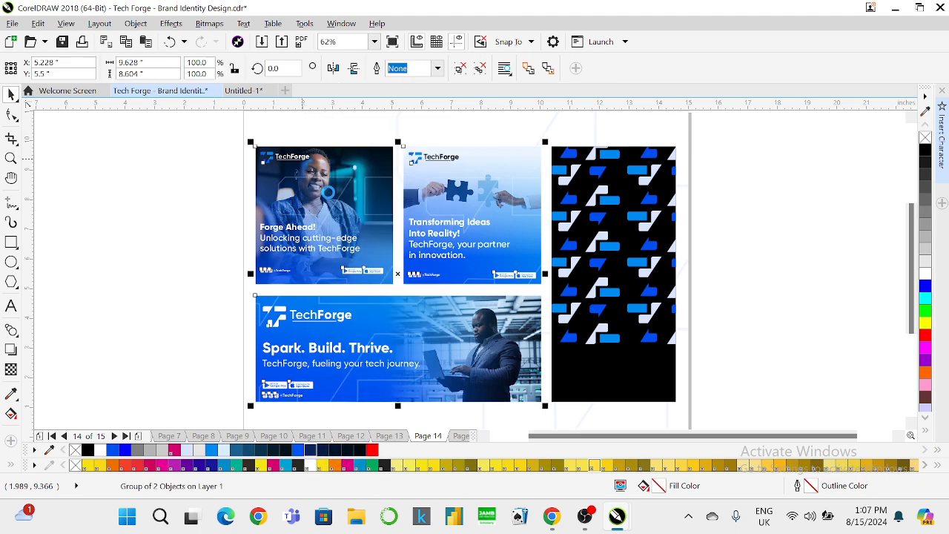
right_click(283, 159)
left_click(289, 185)
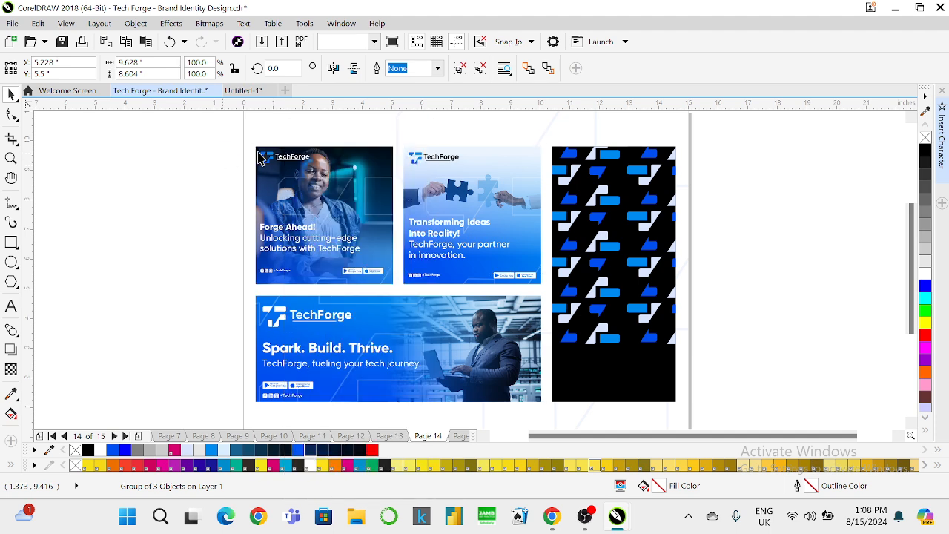
left_click(269, 156)
right_click(270, 156)
left_click(320, 196)
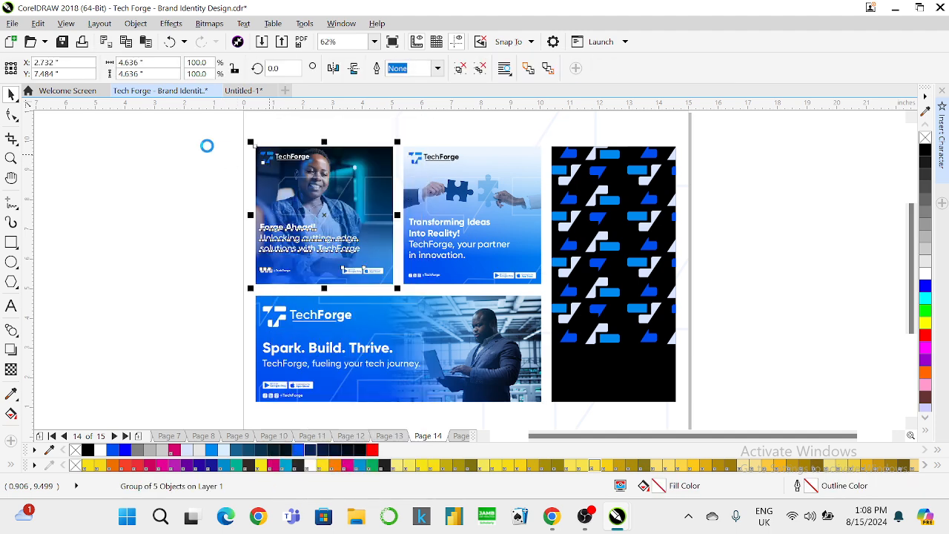
Bring the TechForge logo onto the black banner and enlarge it near the bottom.
left_click_drag(195, 127, 593, 362)
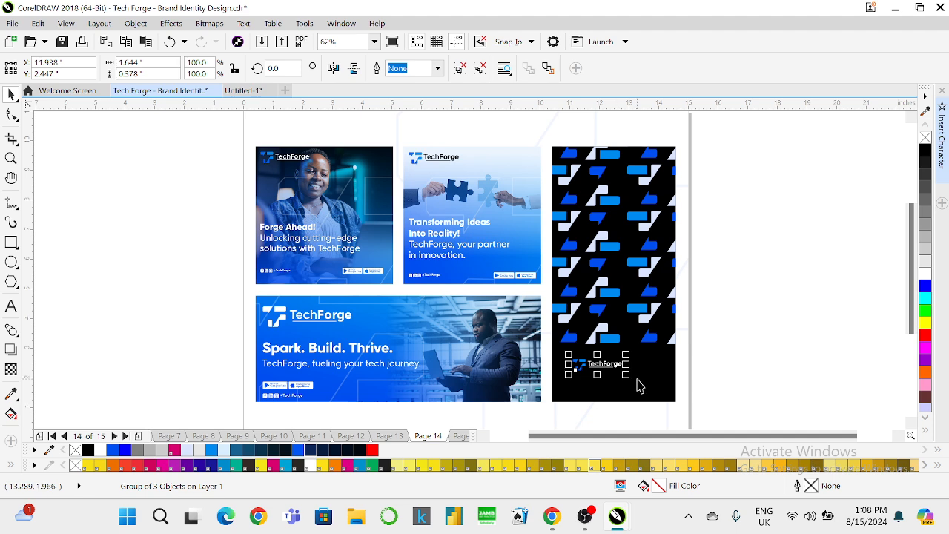
left_click_drag(625, 374, 659, 394)
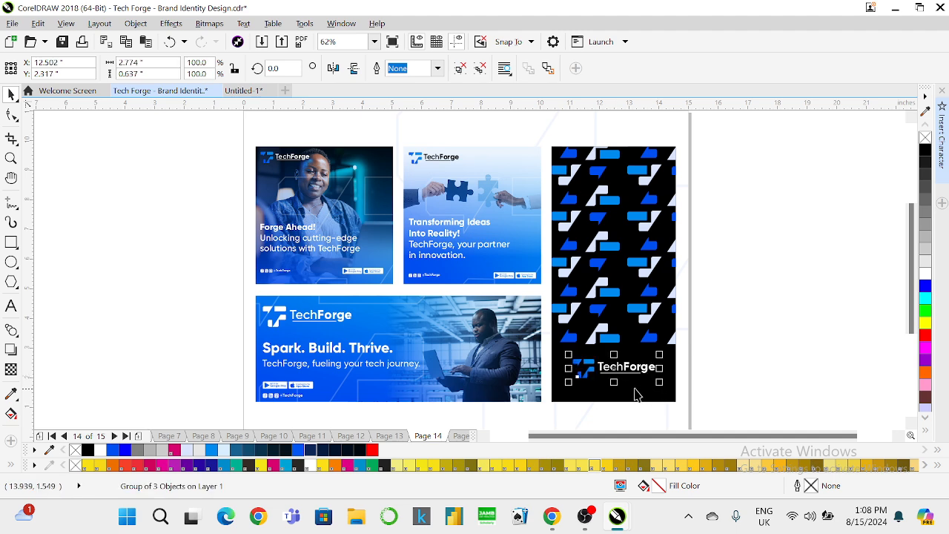
left_click(584, 341, "shift")
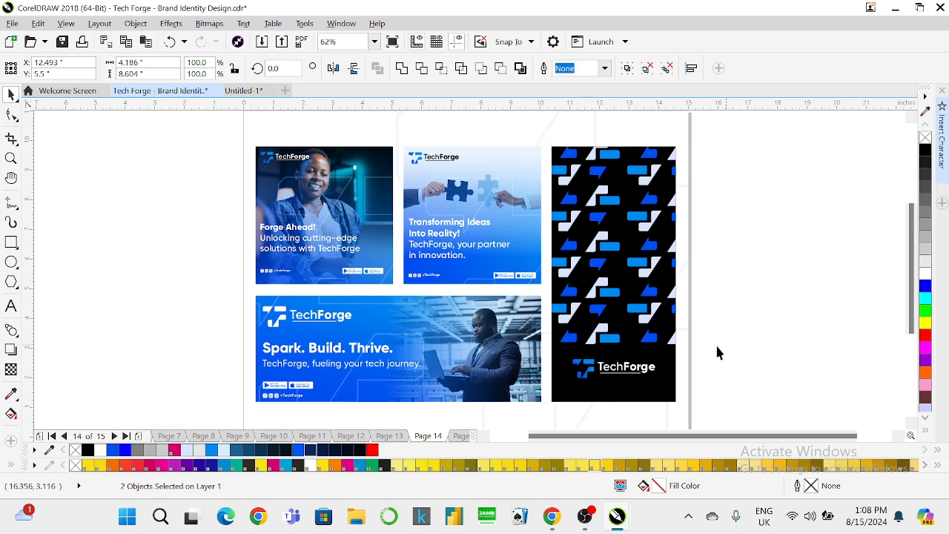
left_click(717, 353)
left_click(652, 368)
left_click_drag(659, 352, 635, 328)
Try a white banner background and vertical logo centring, then undo both.
left_click(635, 332)
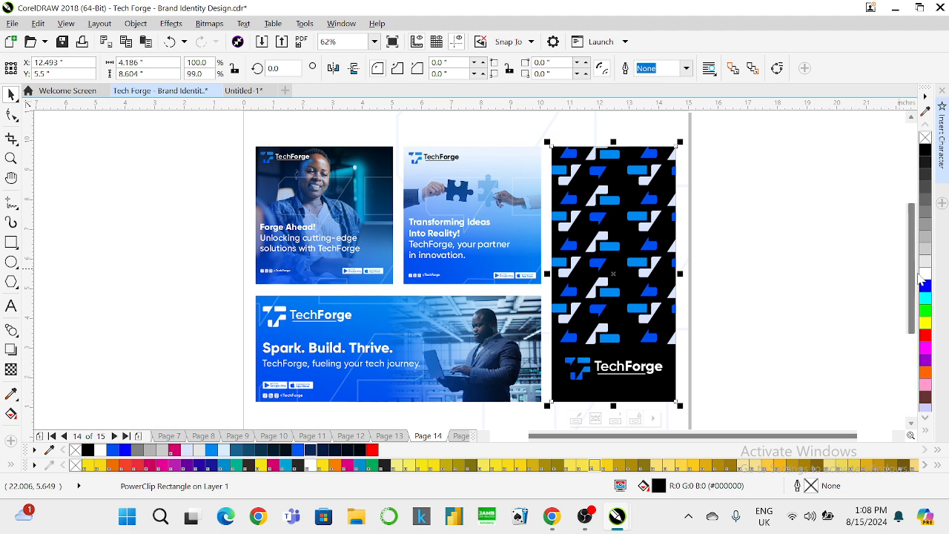
left_click(926, 274)
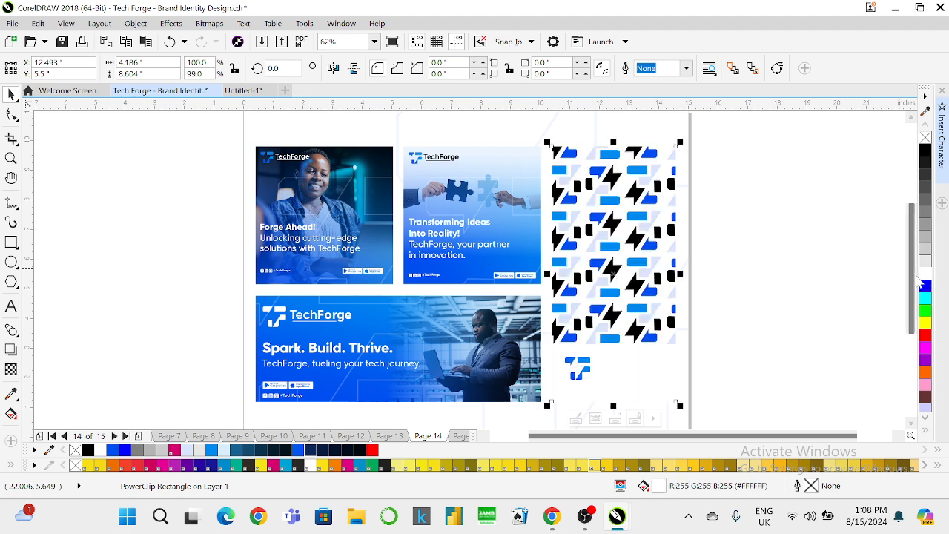
left_click(768, 318)
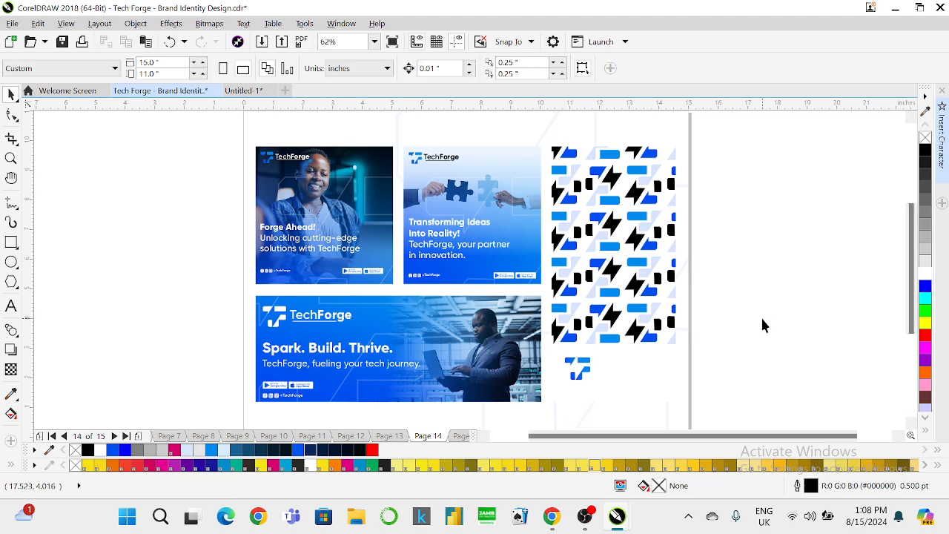
key("ctrl+z")
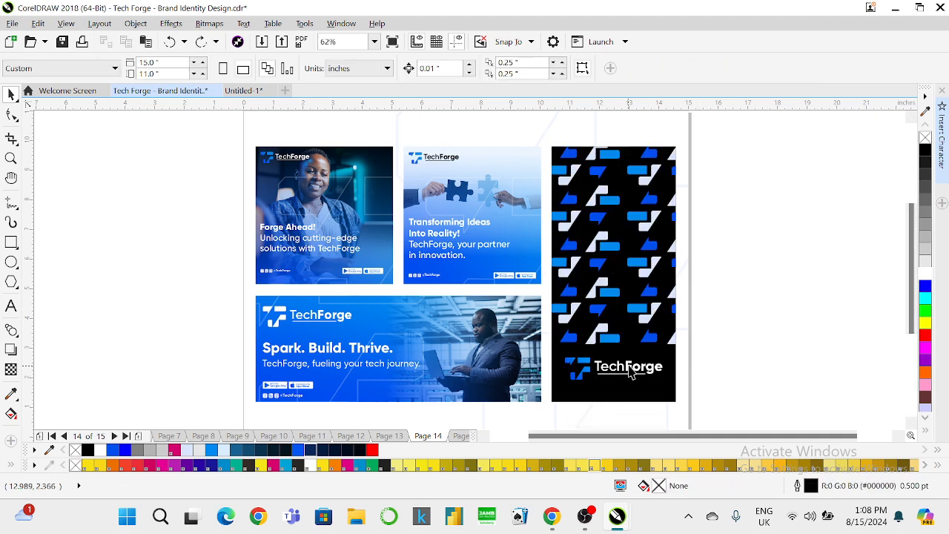
left_click(631, 373)
left_click(576, 324, "shift")
key("e")
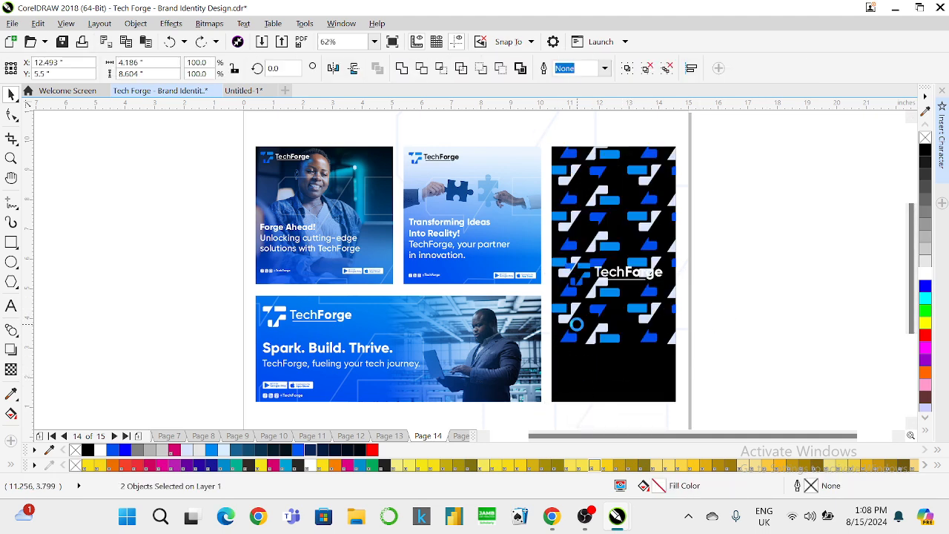
key("ctrl+z")
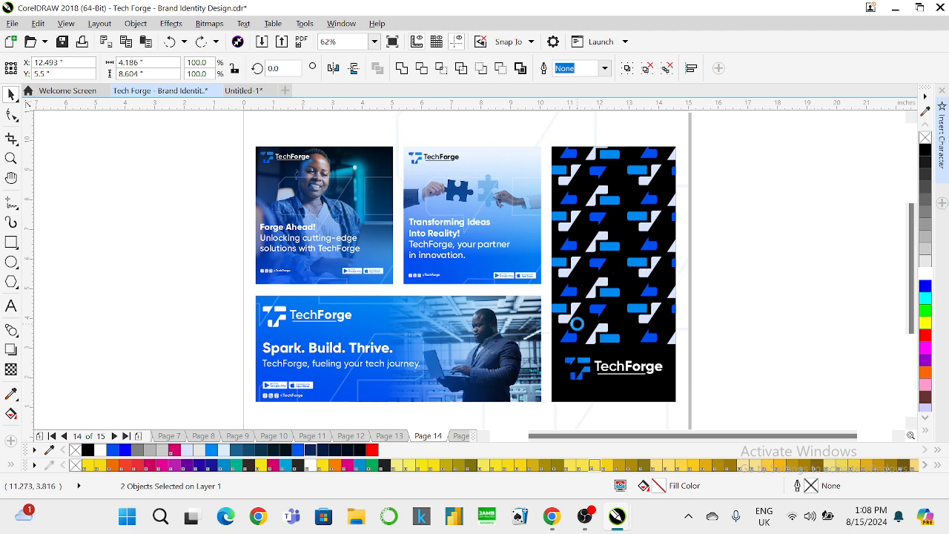
left_click(765, 285)
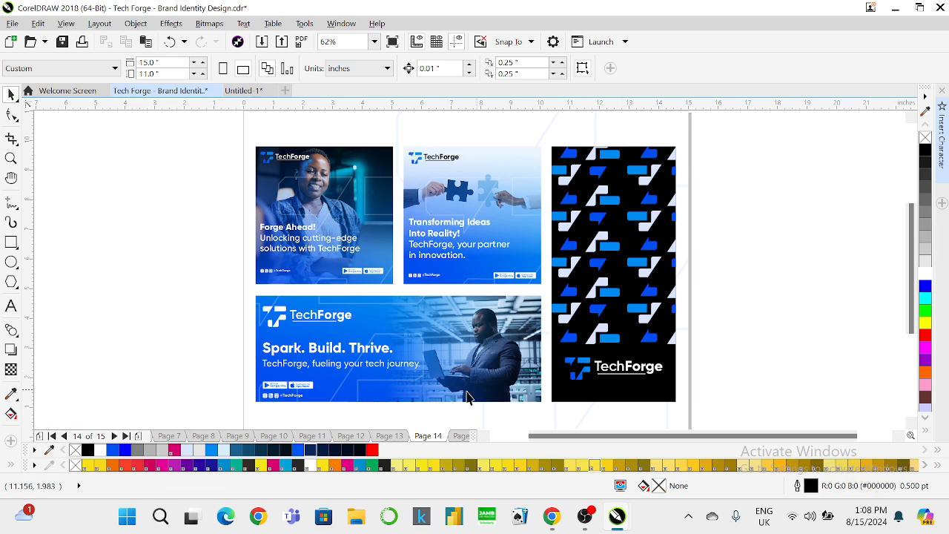
Move the social handle onto the black banner, enlarge it about 165%, and centre it under the logo.
left_click(269, 401)
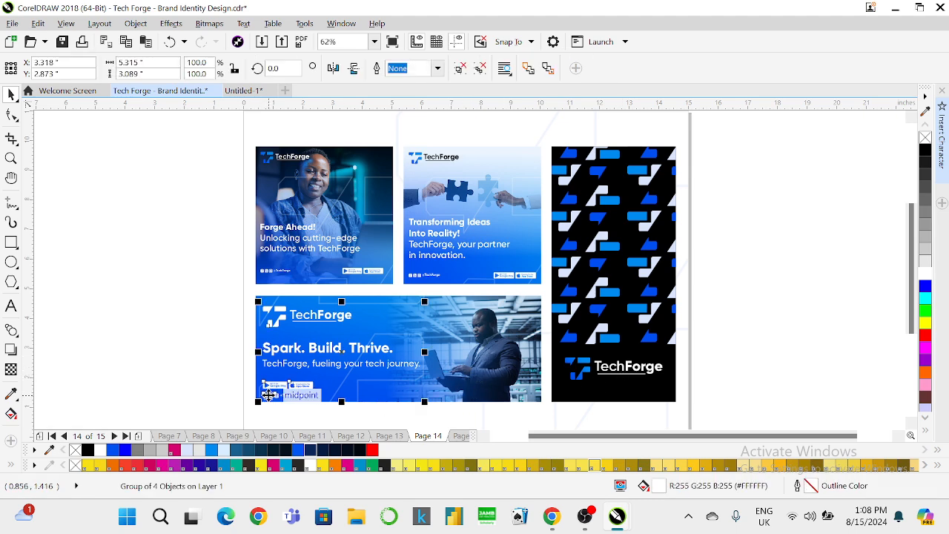
left_click(268, 271)
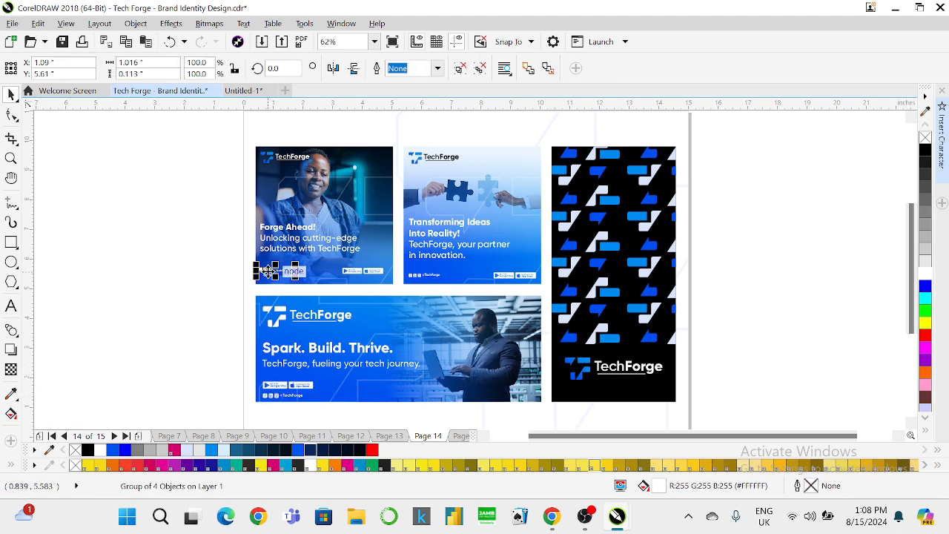
left_click_drag(268, 271, 605, 396)
scroll(605, 396, "up", 3)
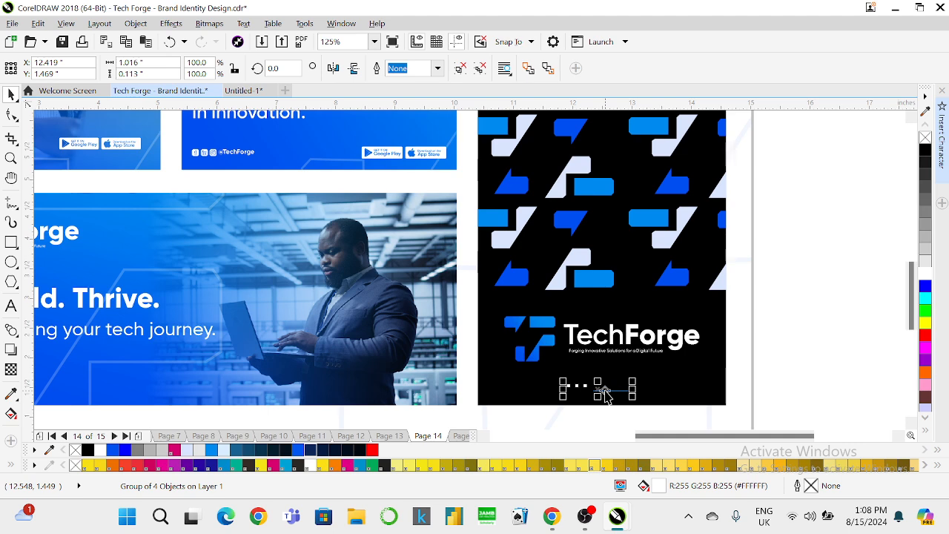
left_click_drag(636, 378, 654, 370)
left_click(624, 341, "shift")
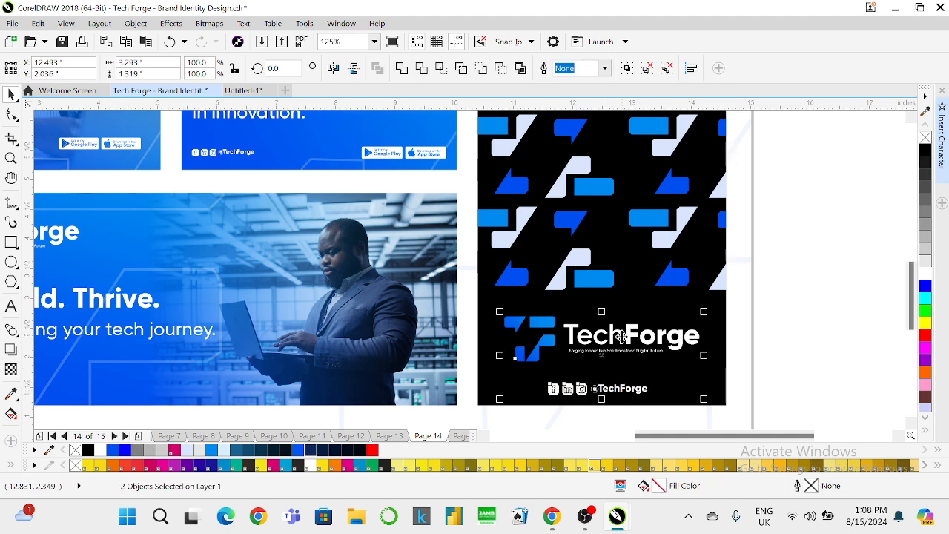
key("c")
left_click(582, 314)
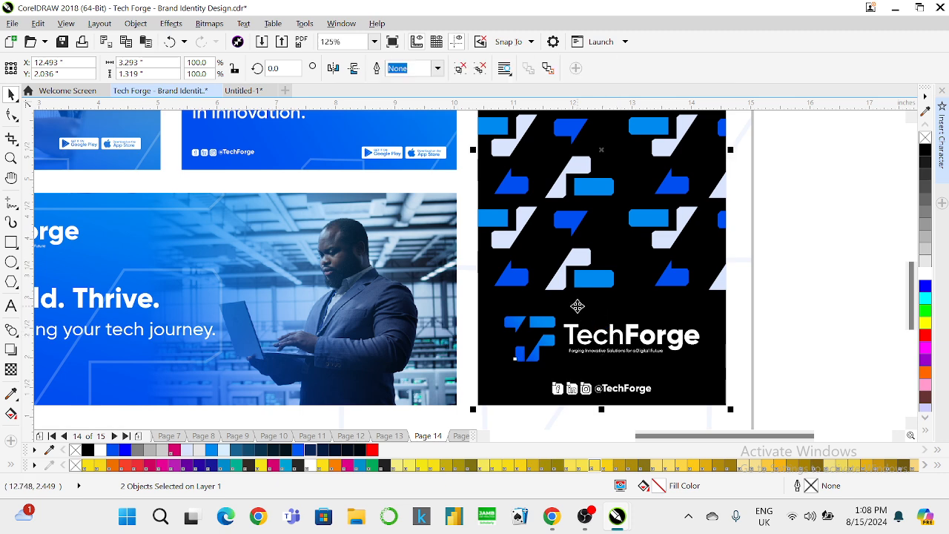
left_click(648, 329)
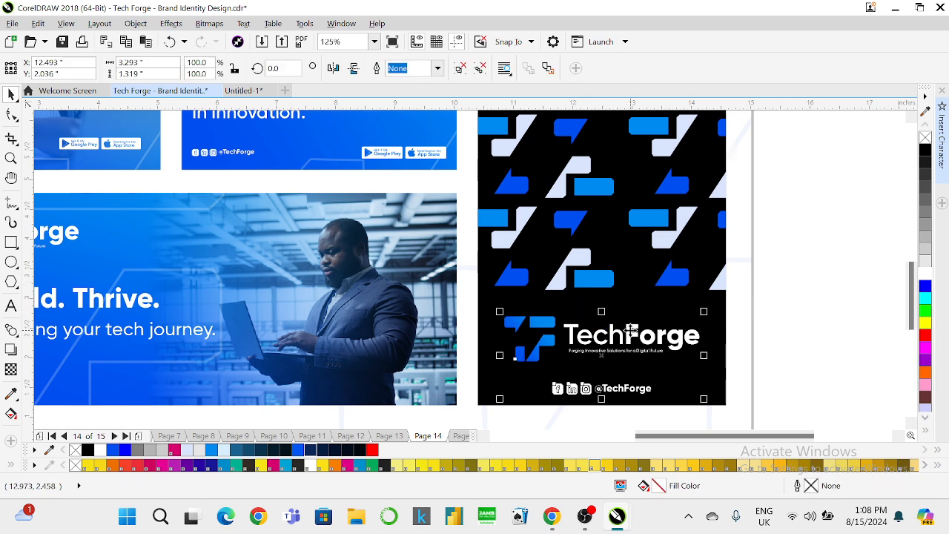
left_click_drag(632, 334, 629, 324)
Zoom out to the whole page and preview it full-screen.
left_click(375, 41)
left_click(332, 77)
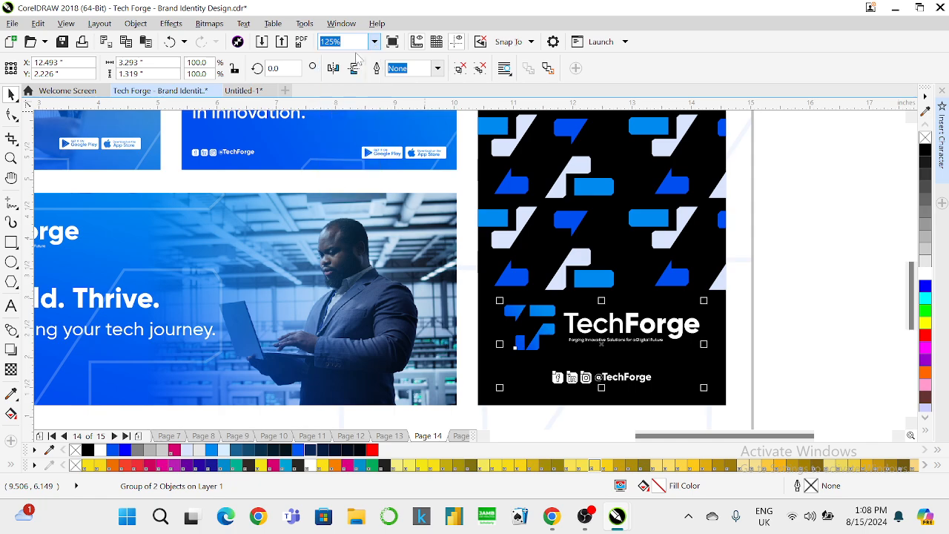
left_click(392, 42)
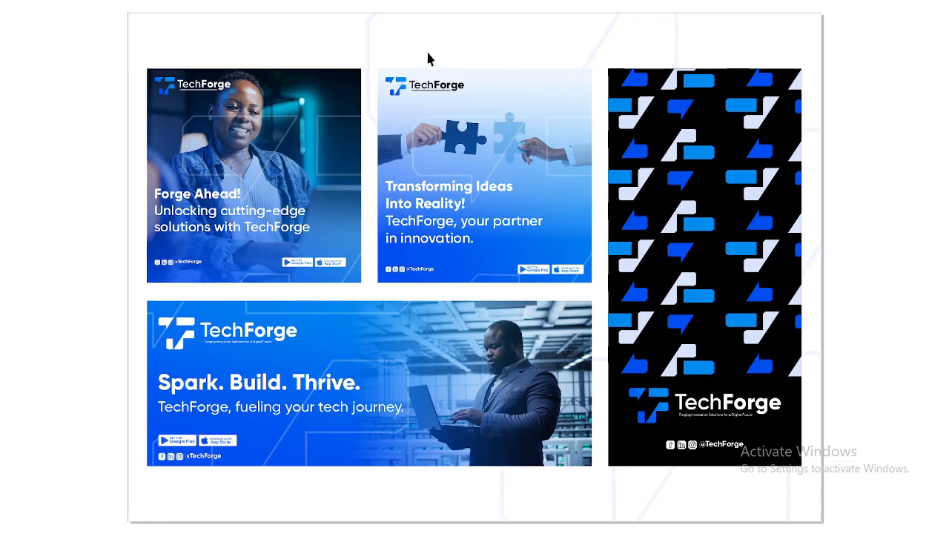